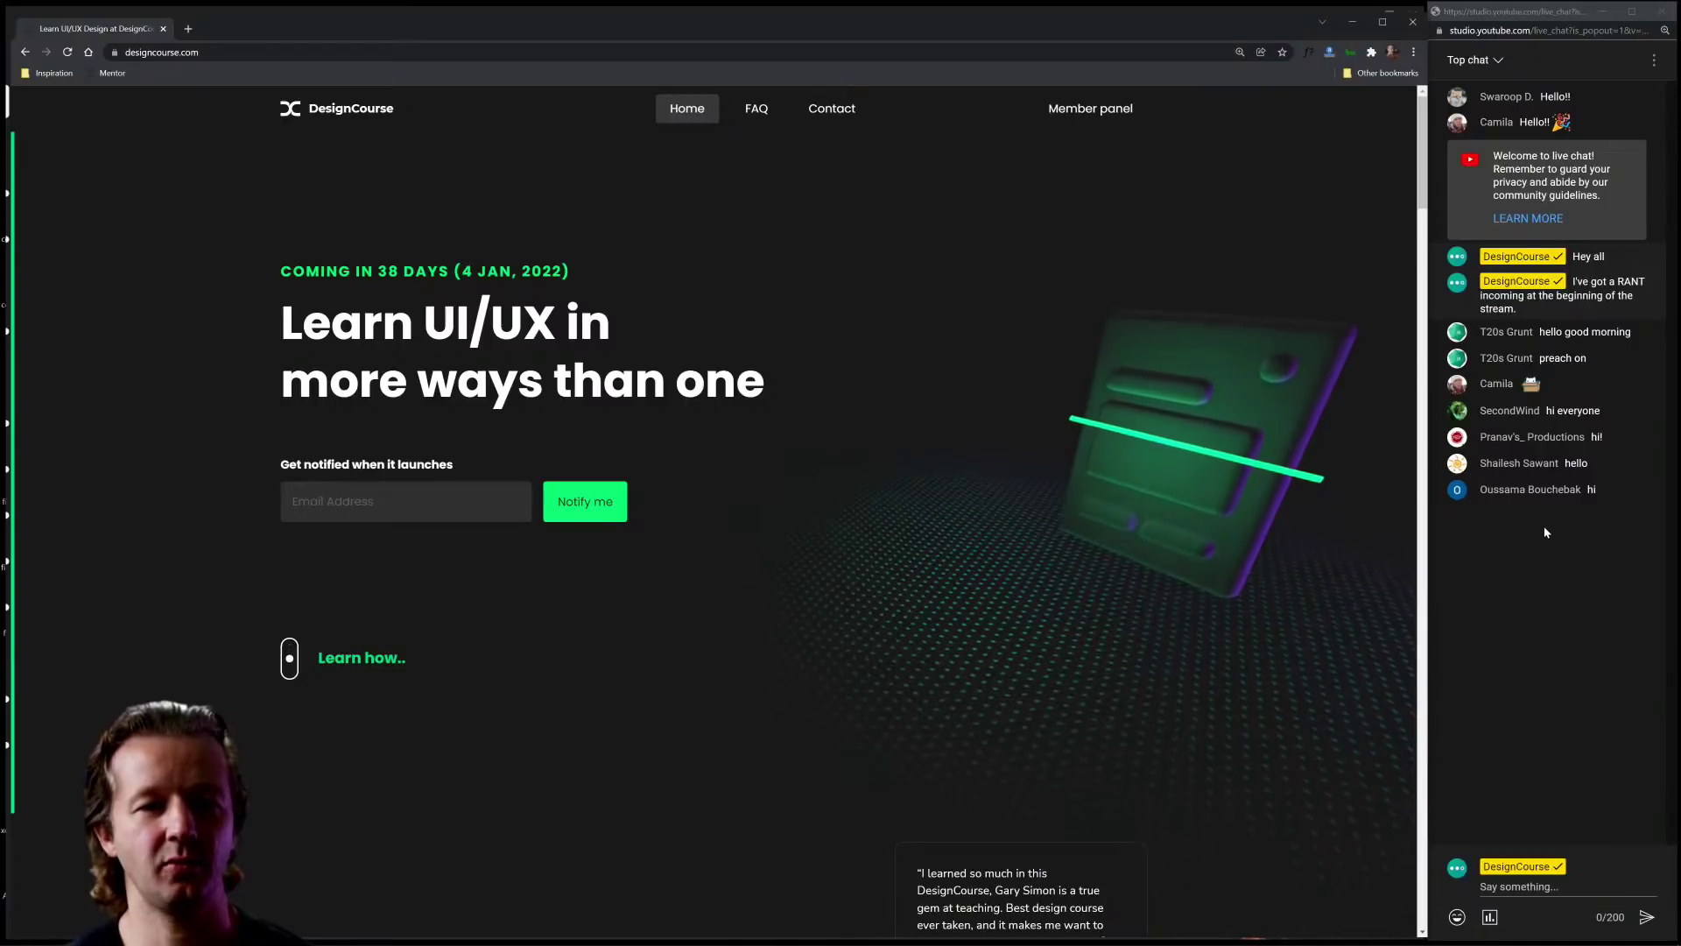
Step: On the DesignCourse site, highlight the URL, the 'COMING IN 38 DAYS' heading and the 4 JAN, 2022 date
{"action": "left_click", "coordinate": [1569, 593]}
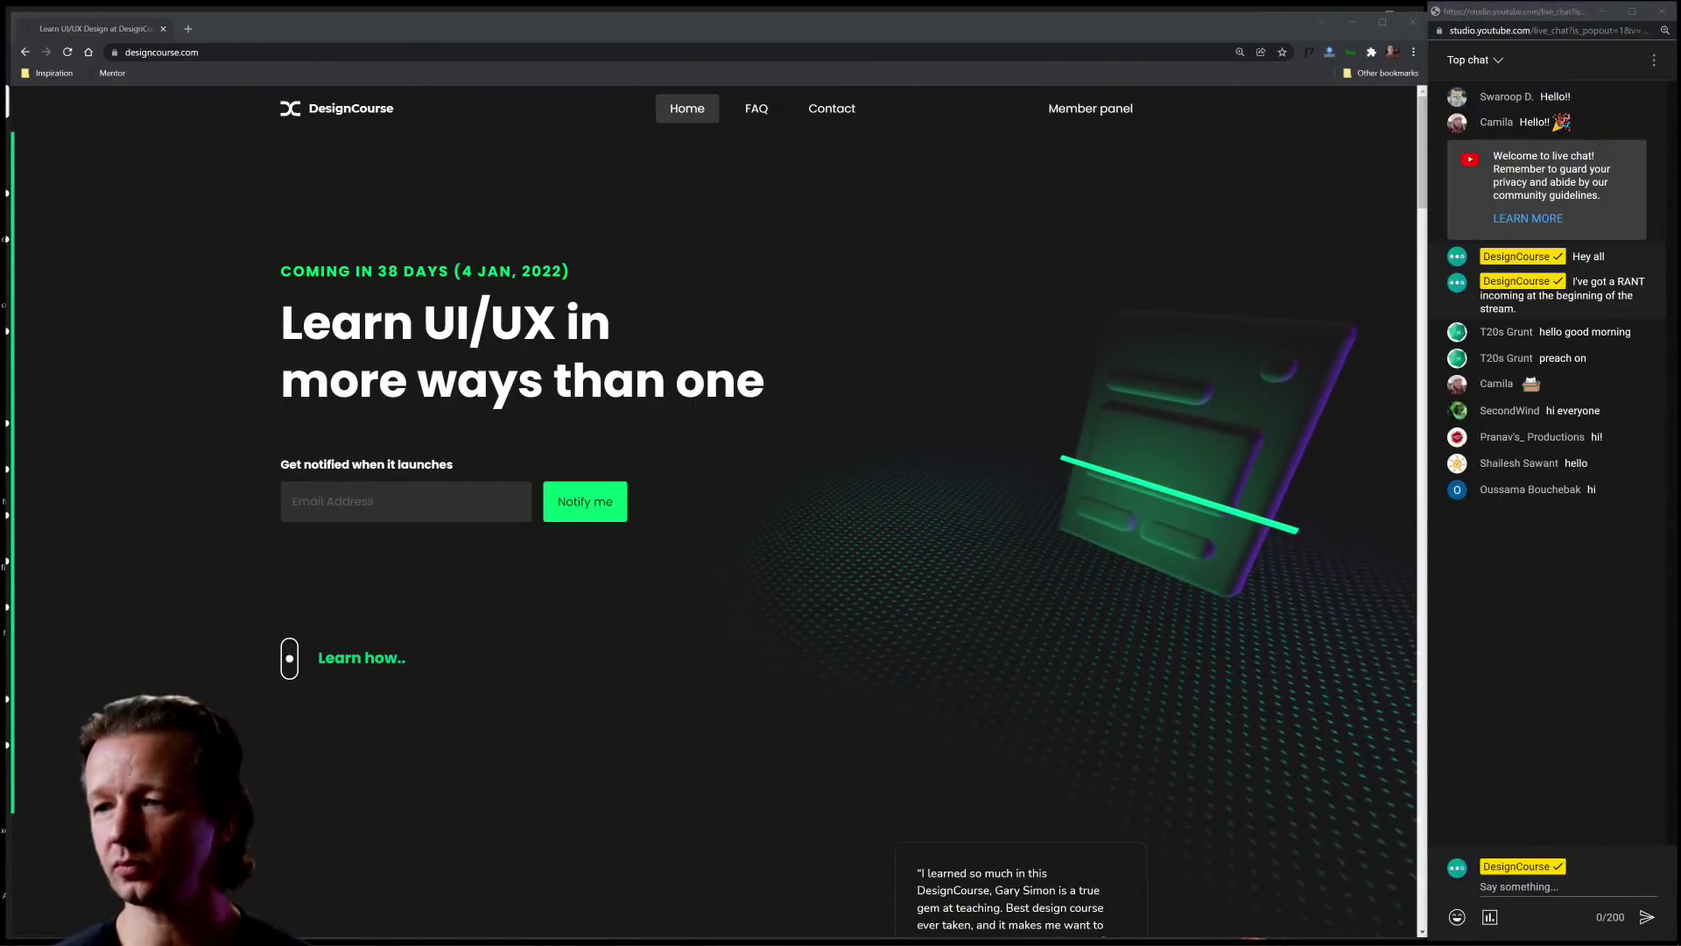
{"action": "left_click", "coordinate": [1474, 645]}
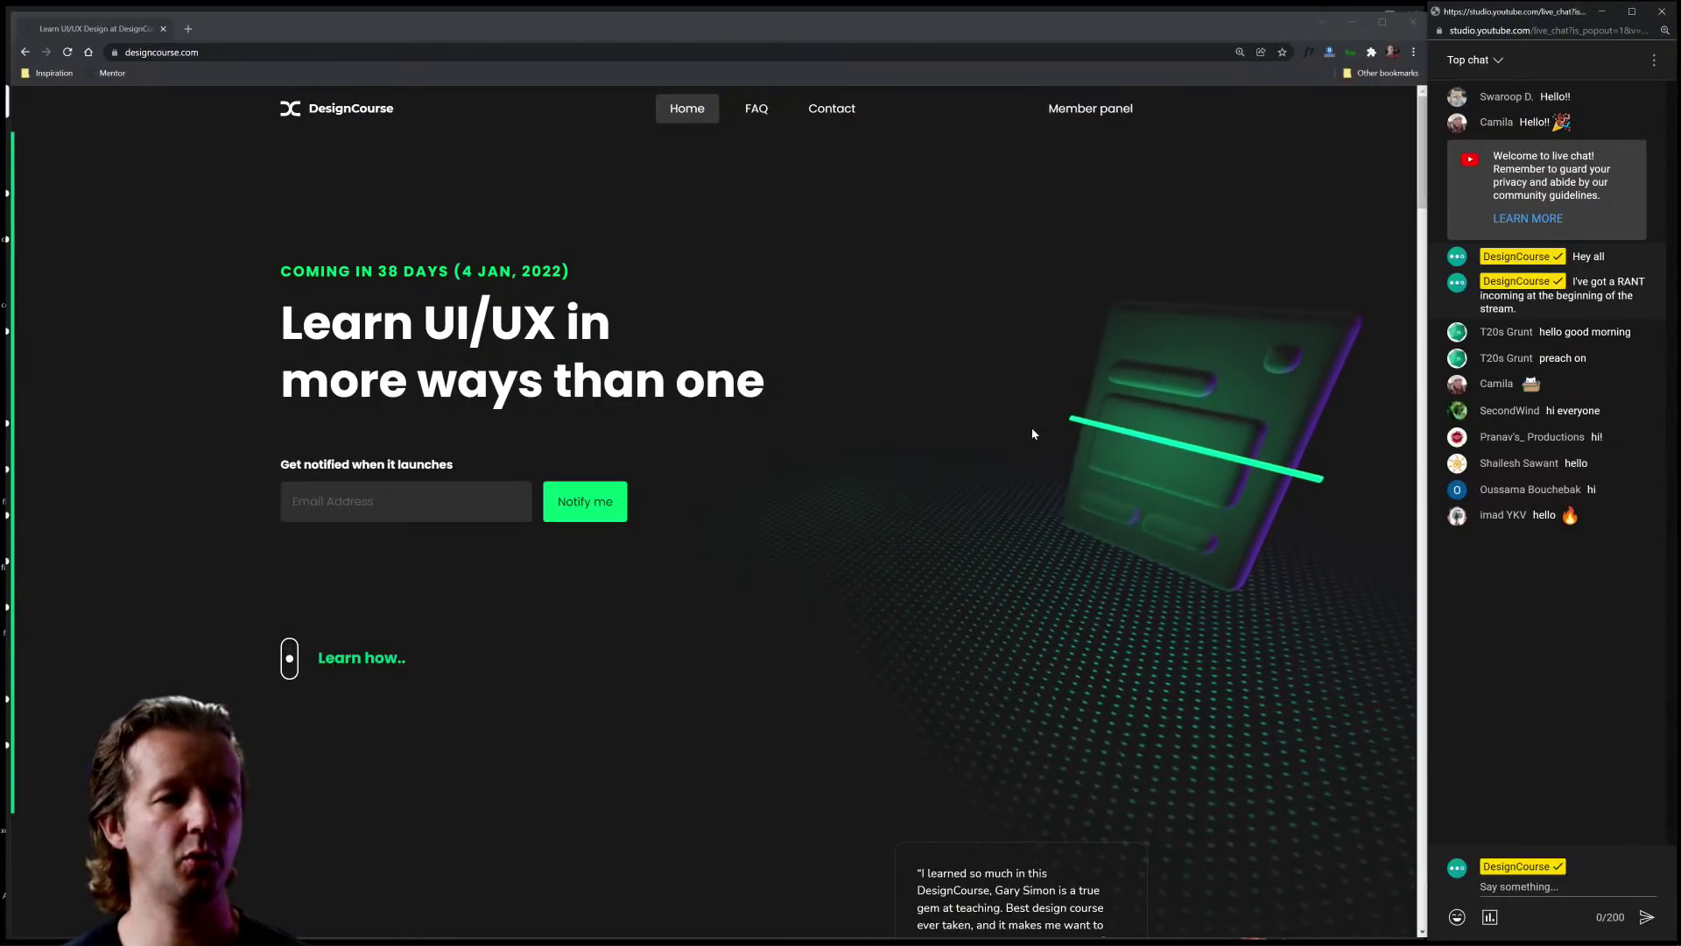
{"action": "left_click", "coordinate": [219, 50]}
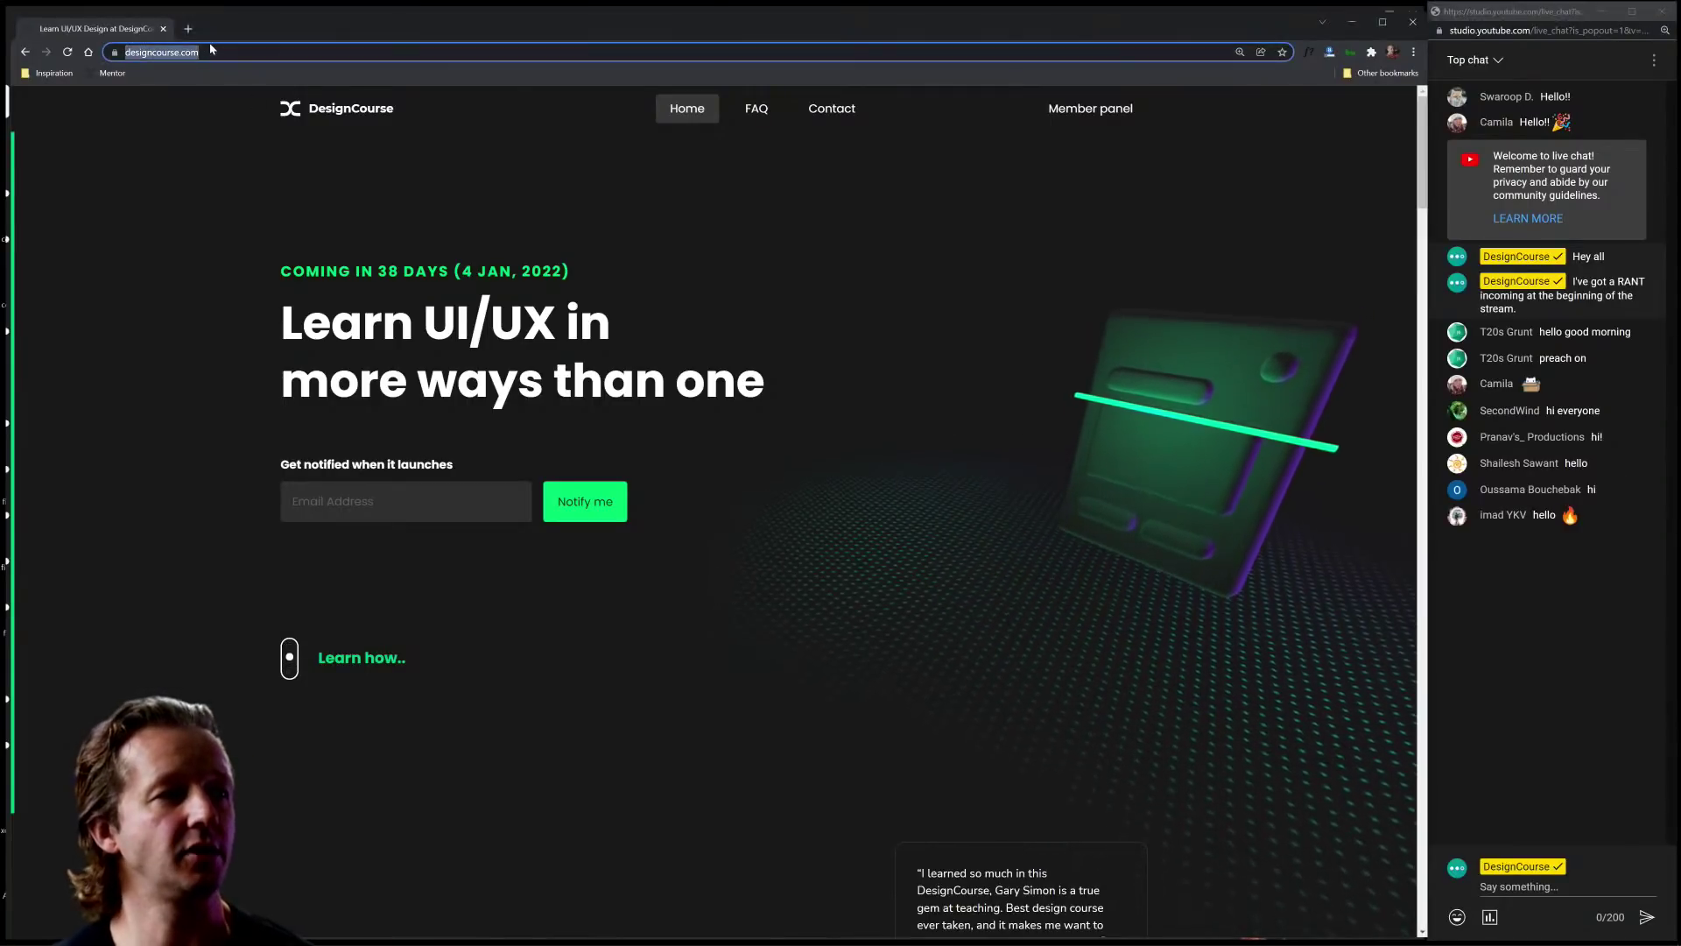
{"action": "left_click", "coordinate": [219, 49]}
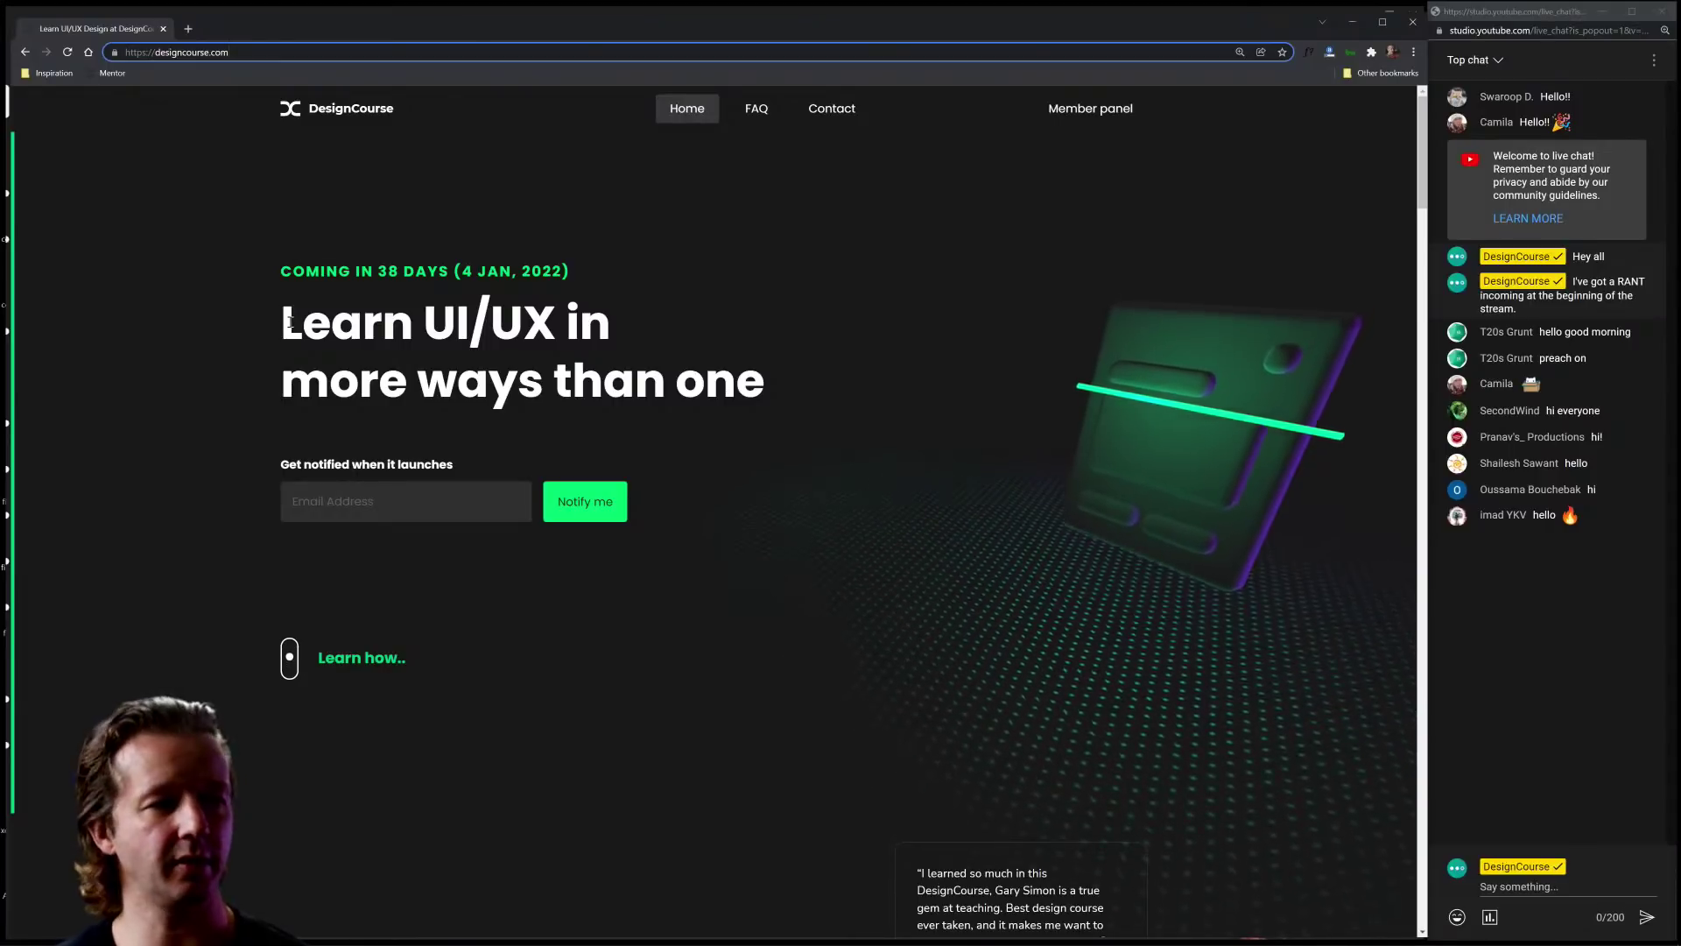
{"action": "left_click_drag", "start_coordinate": [274, 269], "coordinate": [595, 271]}
{"action": "left_click", "coordinate": [575, 267]}
{"action": "left_click", "coordinate": [452, 273]}
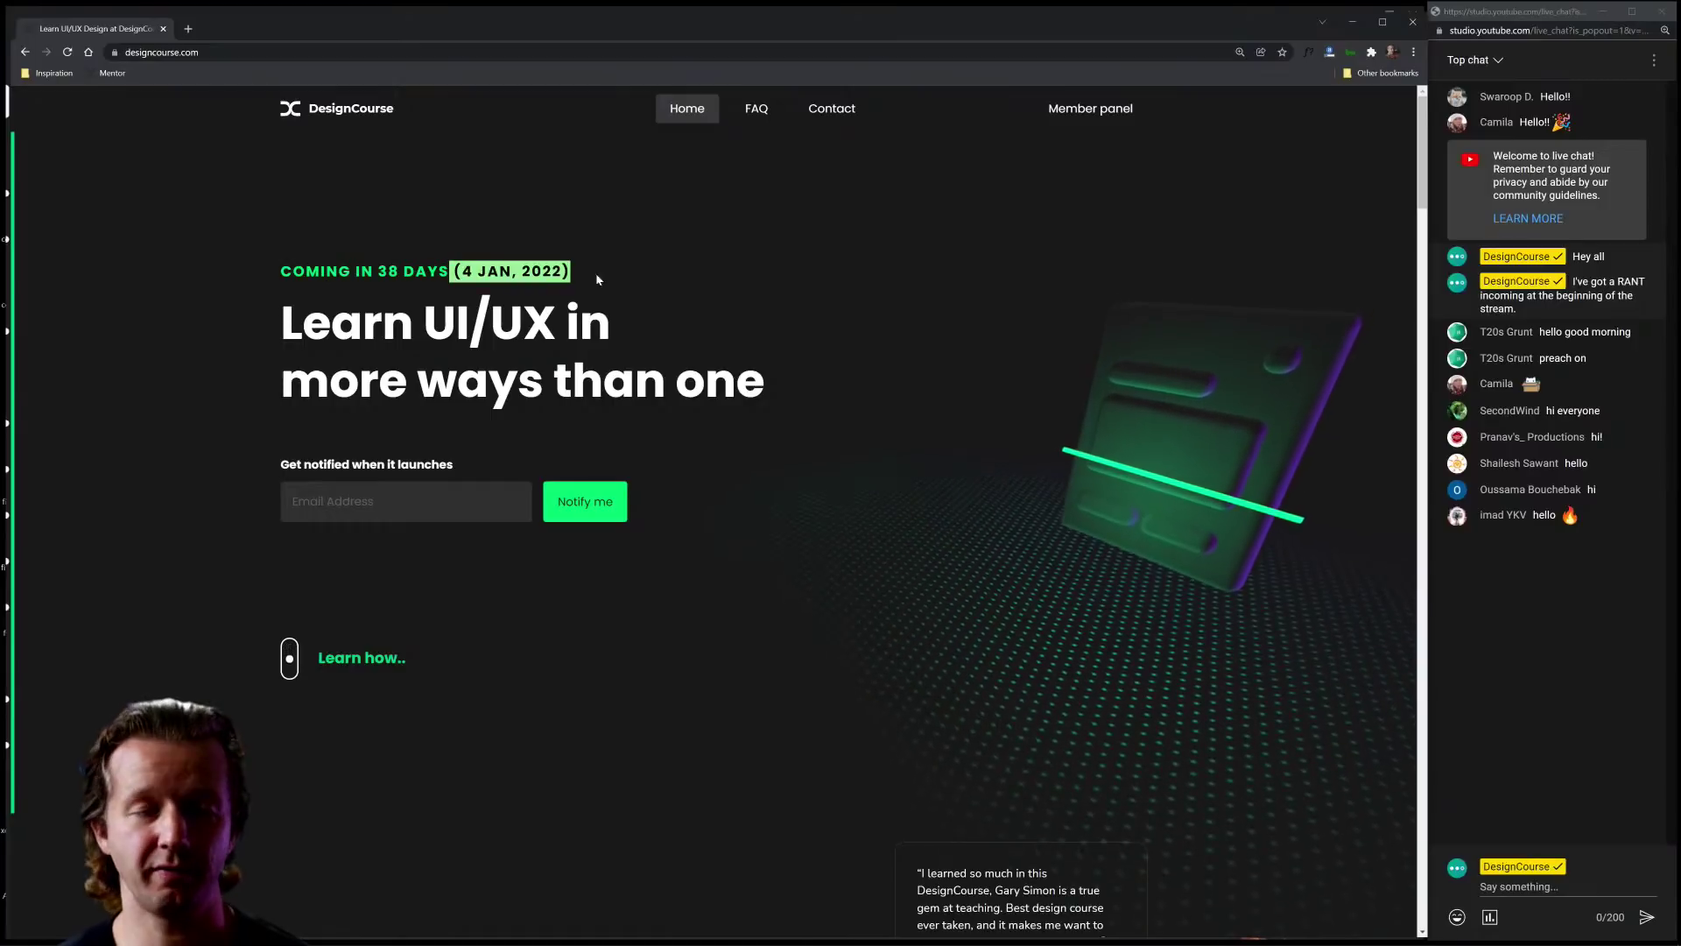
{"action": "left_click", "coordinate": [638, 280]}
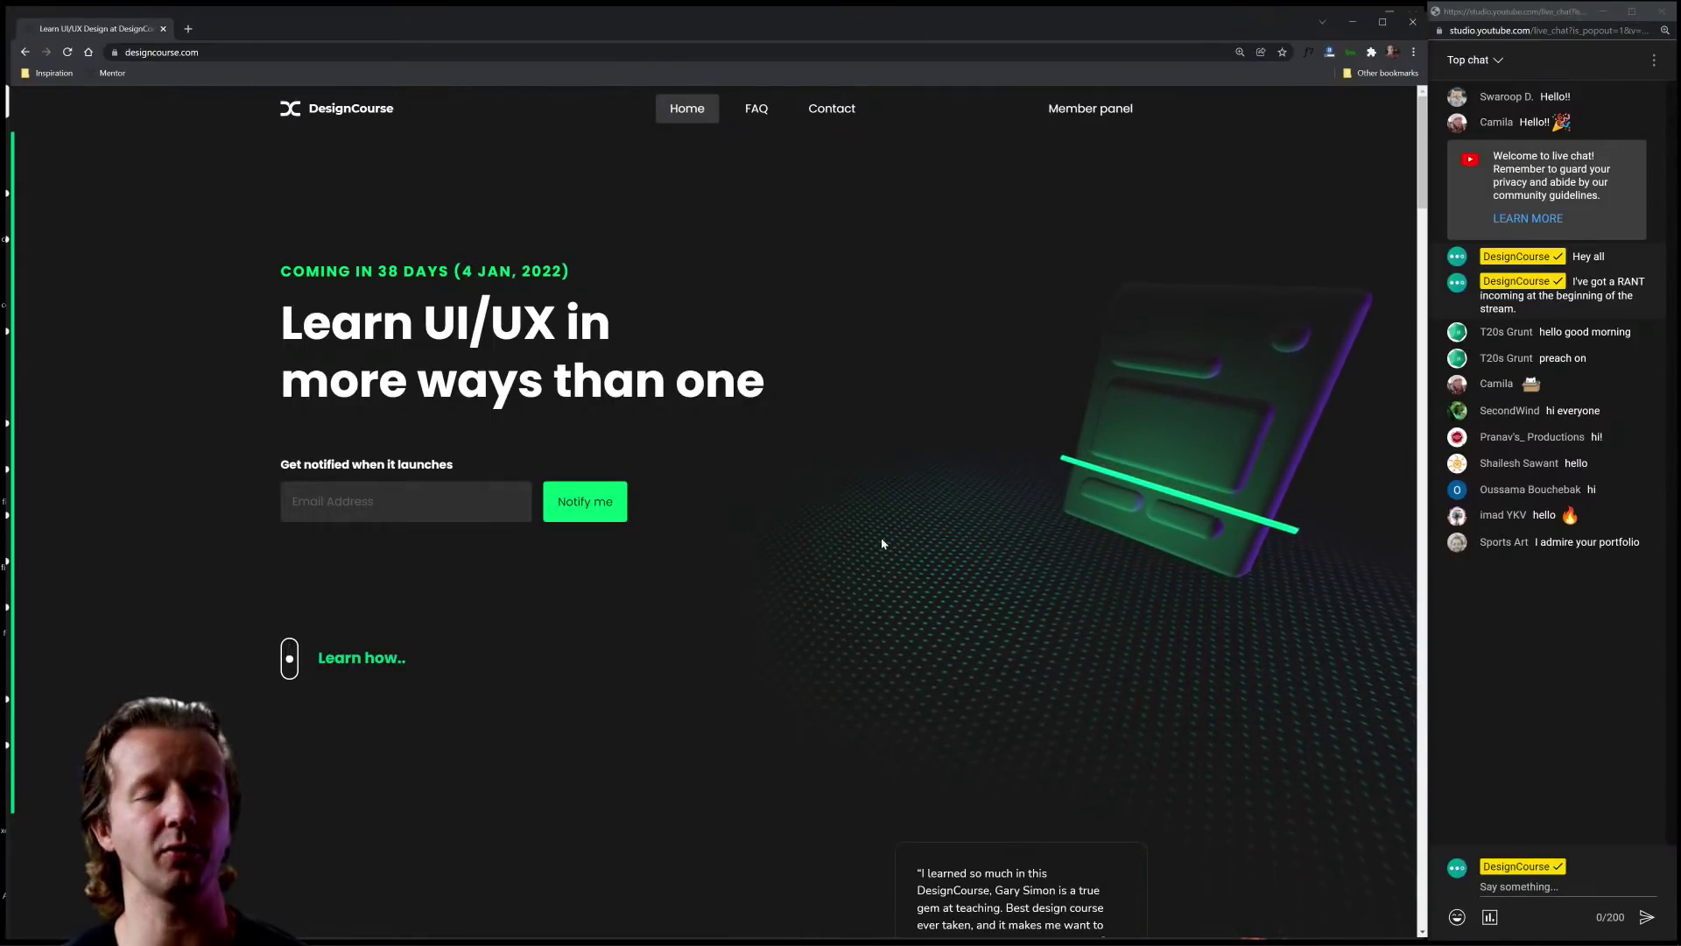
Step: Scroll down the DesignCourse page and highlight the UI Tests and Mentor headings
{"action": "scroll", "coordinate": [1007, 578], "scroll_direction": "down", "scroll_amount": 5}
{"action": "scroll", "coordinate": [1006, 578], "scroll_direction": "down", "scroll_amount": 10}
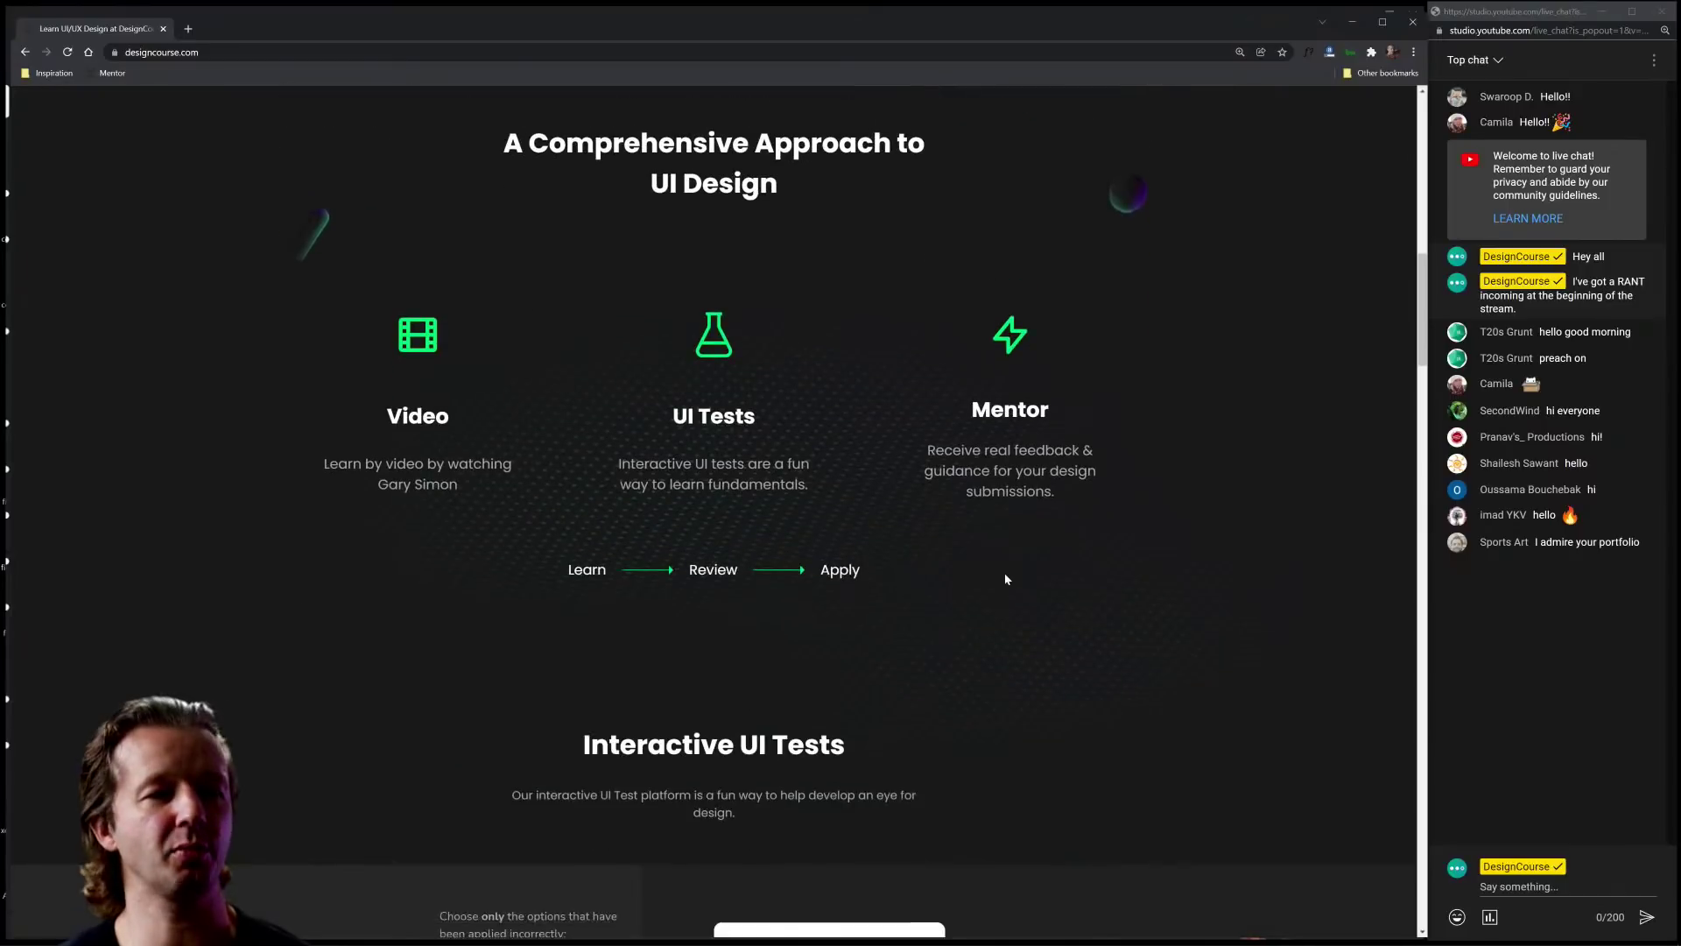
{"action": "scroll", "coordinate": [1005, 579], "scroll_direction": "up", "scroll_amount": 2}
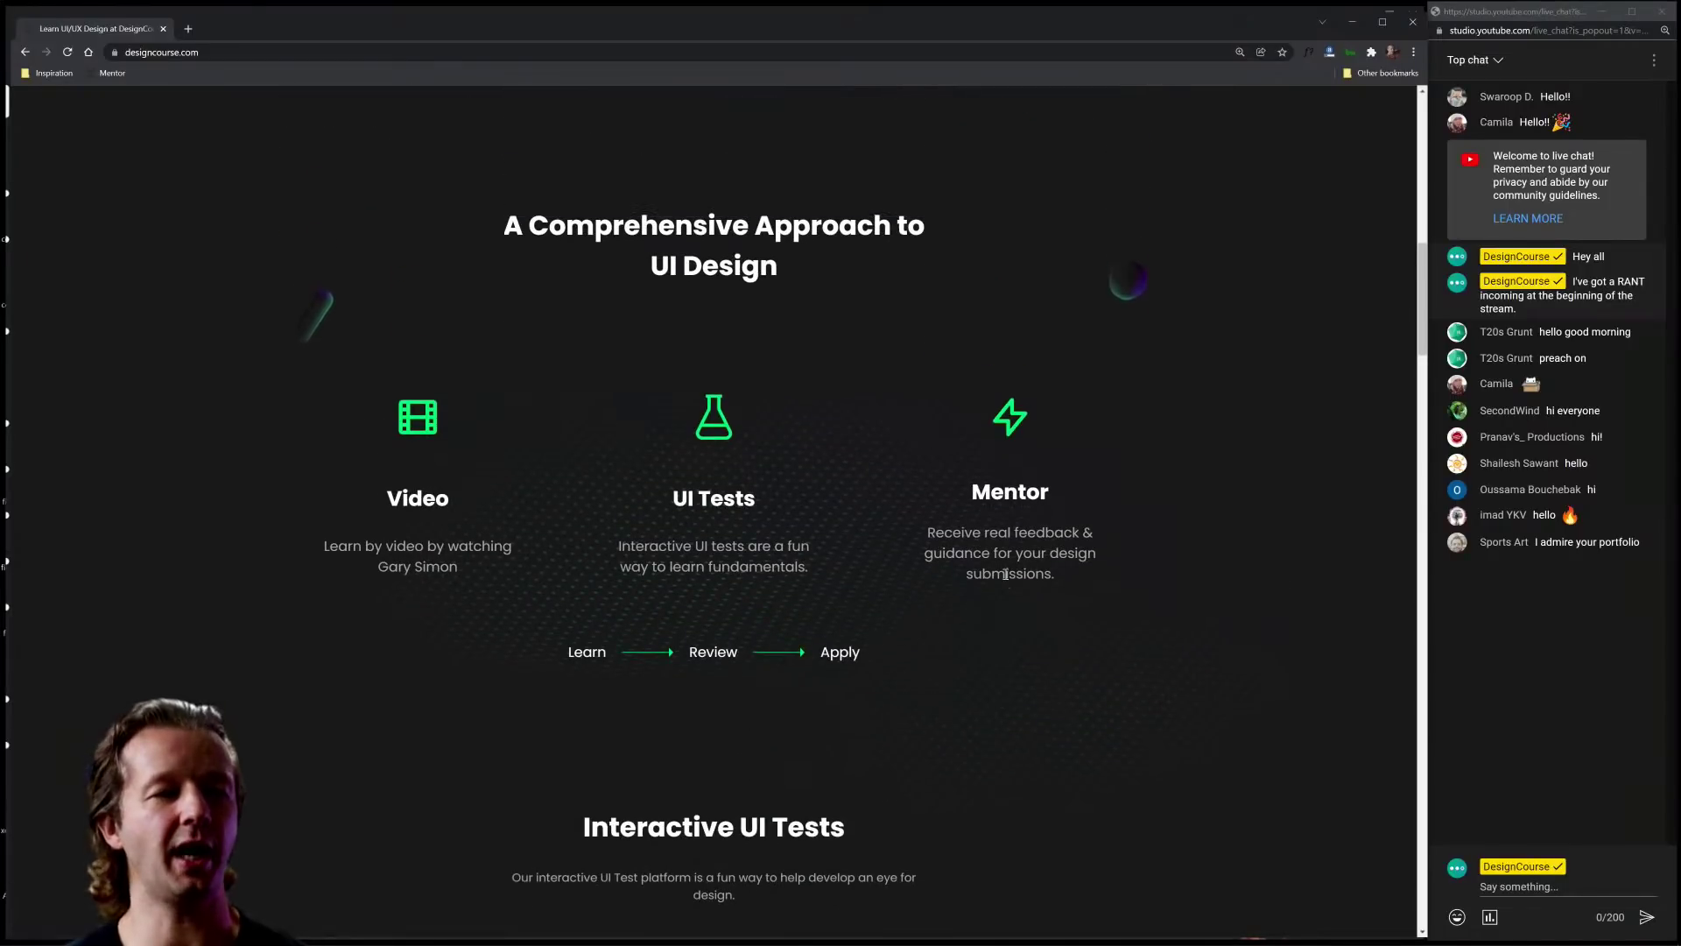
{"action": "left_click_drag", "start_coordinate": [627, 503], "coordinate": [816, 491]}
{"action": "left_click", "coordinate": [796, 501]}
{"action": "left_click", "coordinate": [643, 499]}
{"action": "left_click", "coordinate": [816, 491]}
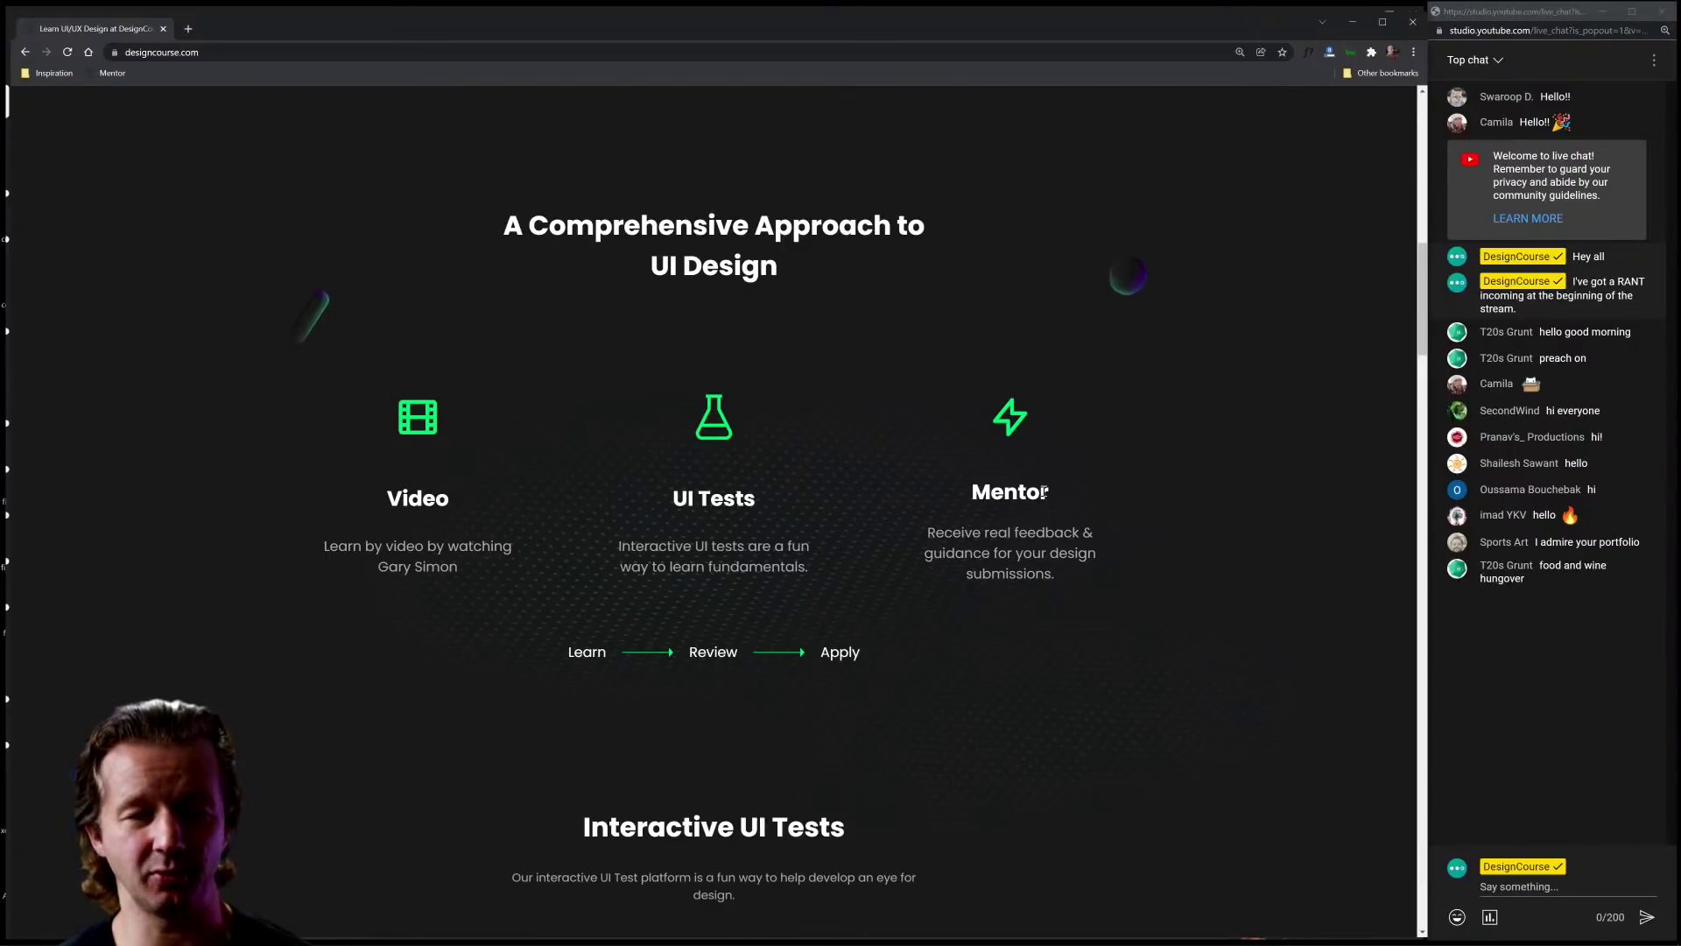
{"action": "double_click", "coordinate": [988, 493]}
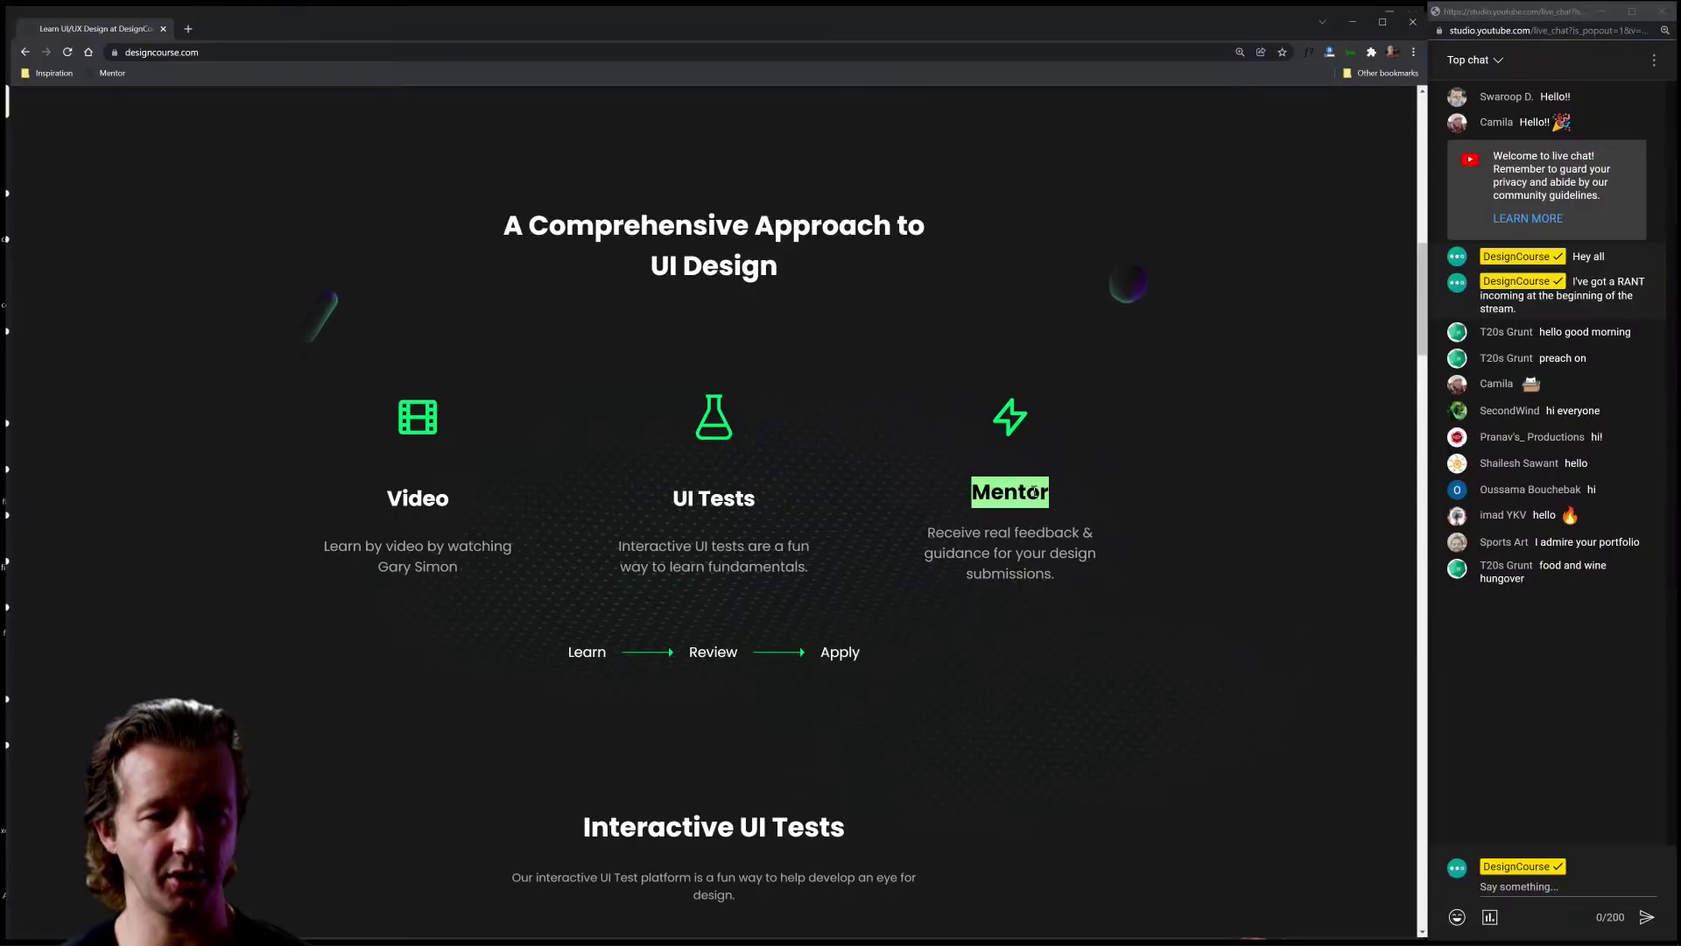
{"action": "left_click", "coordinate": [1034, 491]}
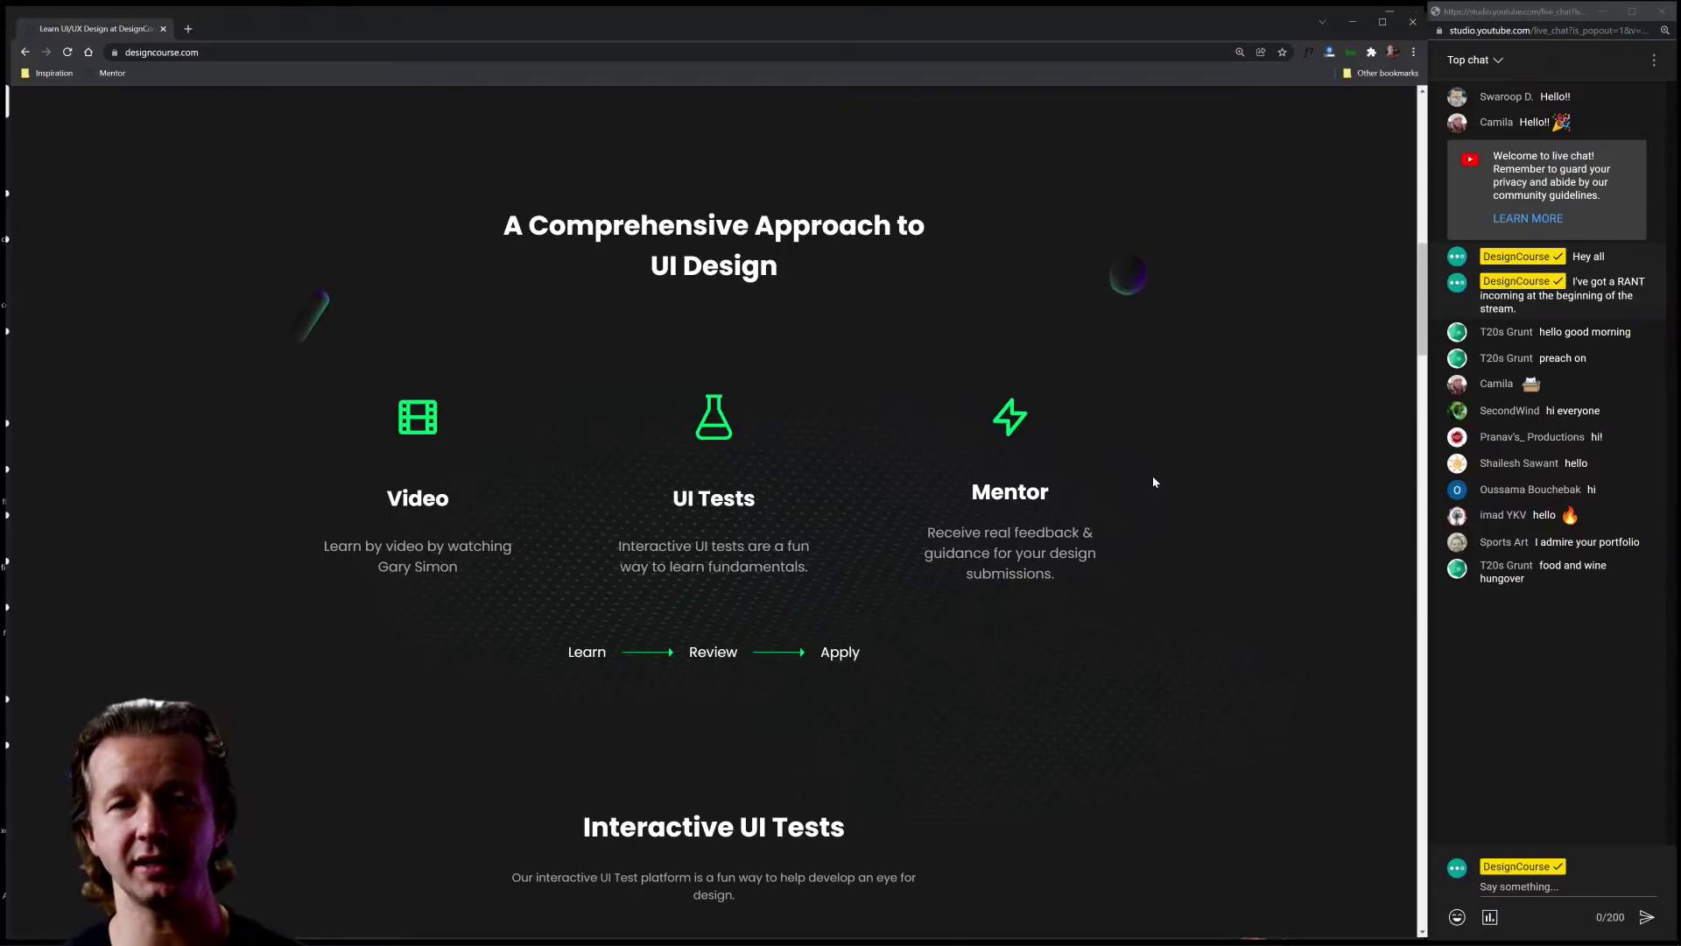
Step: Scroll the DesignCourse page back up and check the live chat
{"action": "scroll", "coordinate": [1121, 413], "scroll_direction": "down", "scroll_amount": 5}
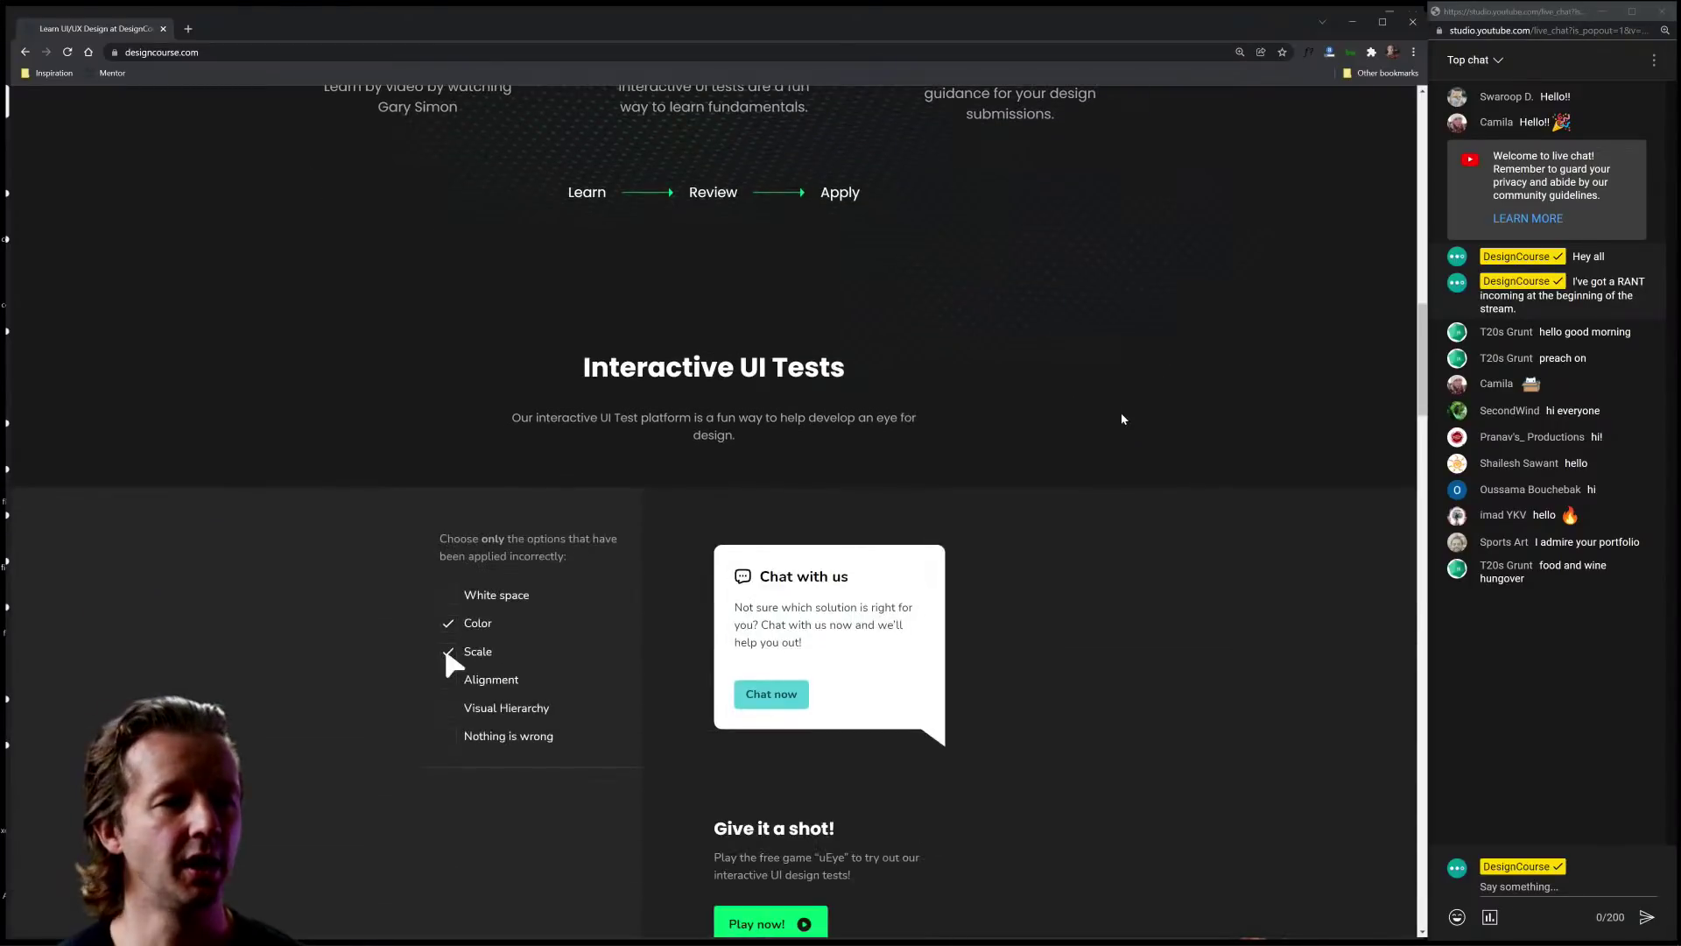
{"action": "scroll", "coordinate": [1121, 412], "scroll_direction": "up", "scroll_amount": 15}
{"action": "scroll", "coordinate": [1128, 444], "scroll_direction": "up", "scroll_amount": 1}
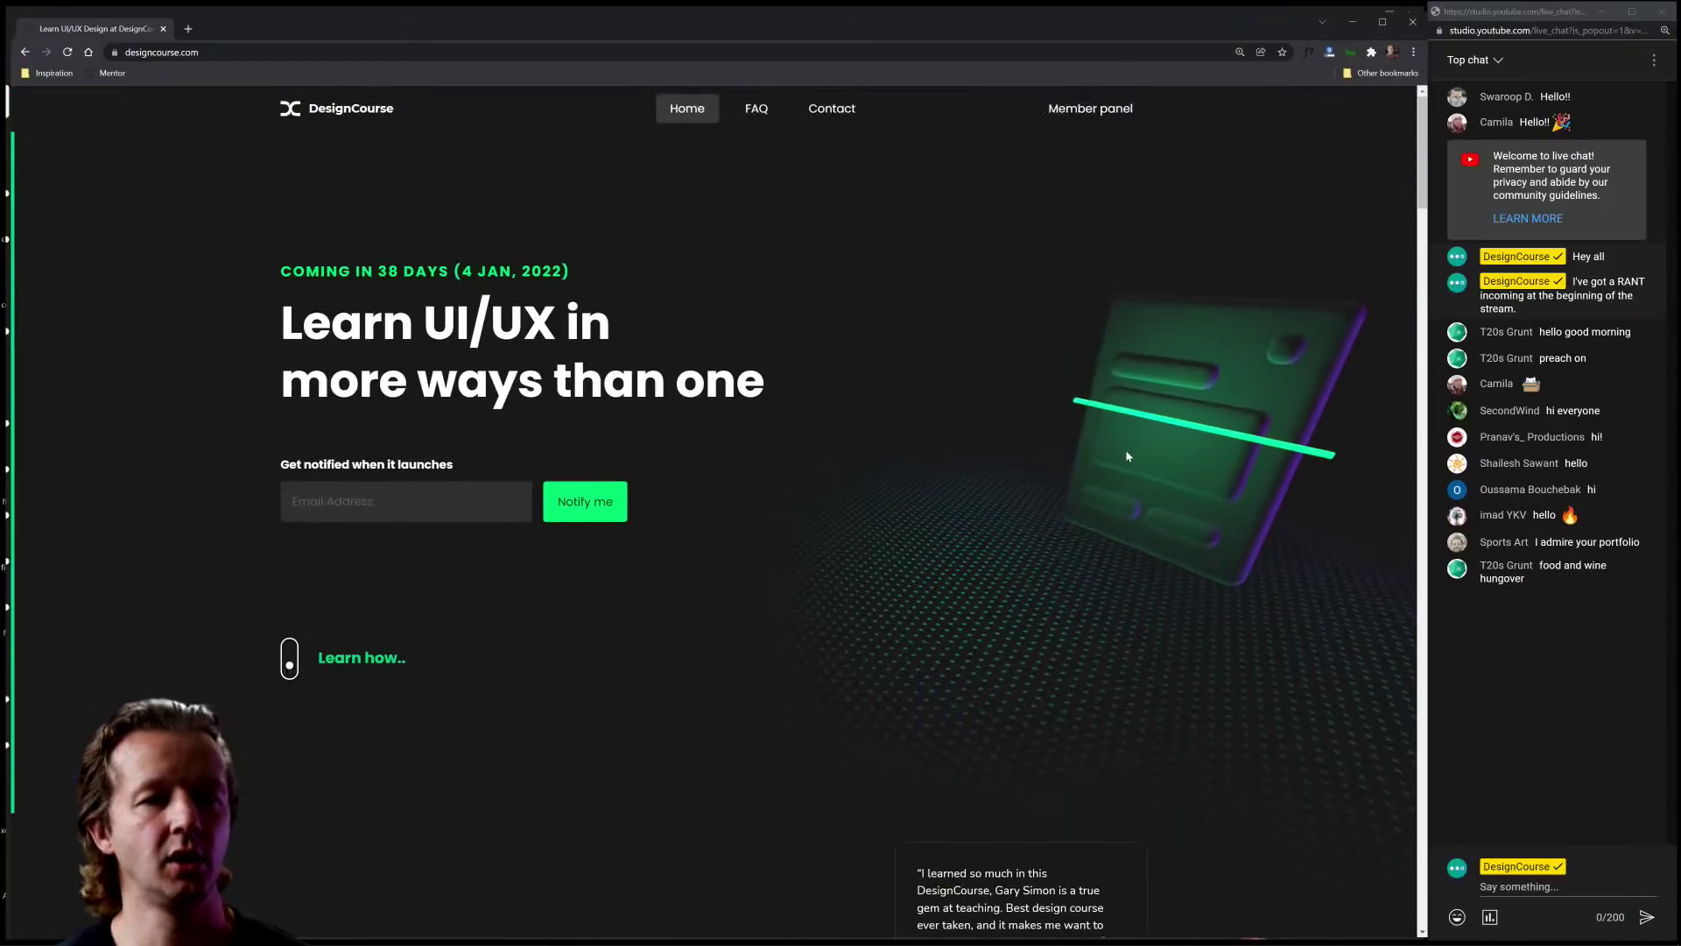
{"action": "left_click", "coordinate": [1536, 650]}
{"action": "left_click", "coordinate": [893, 403]}
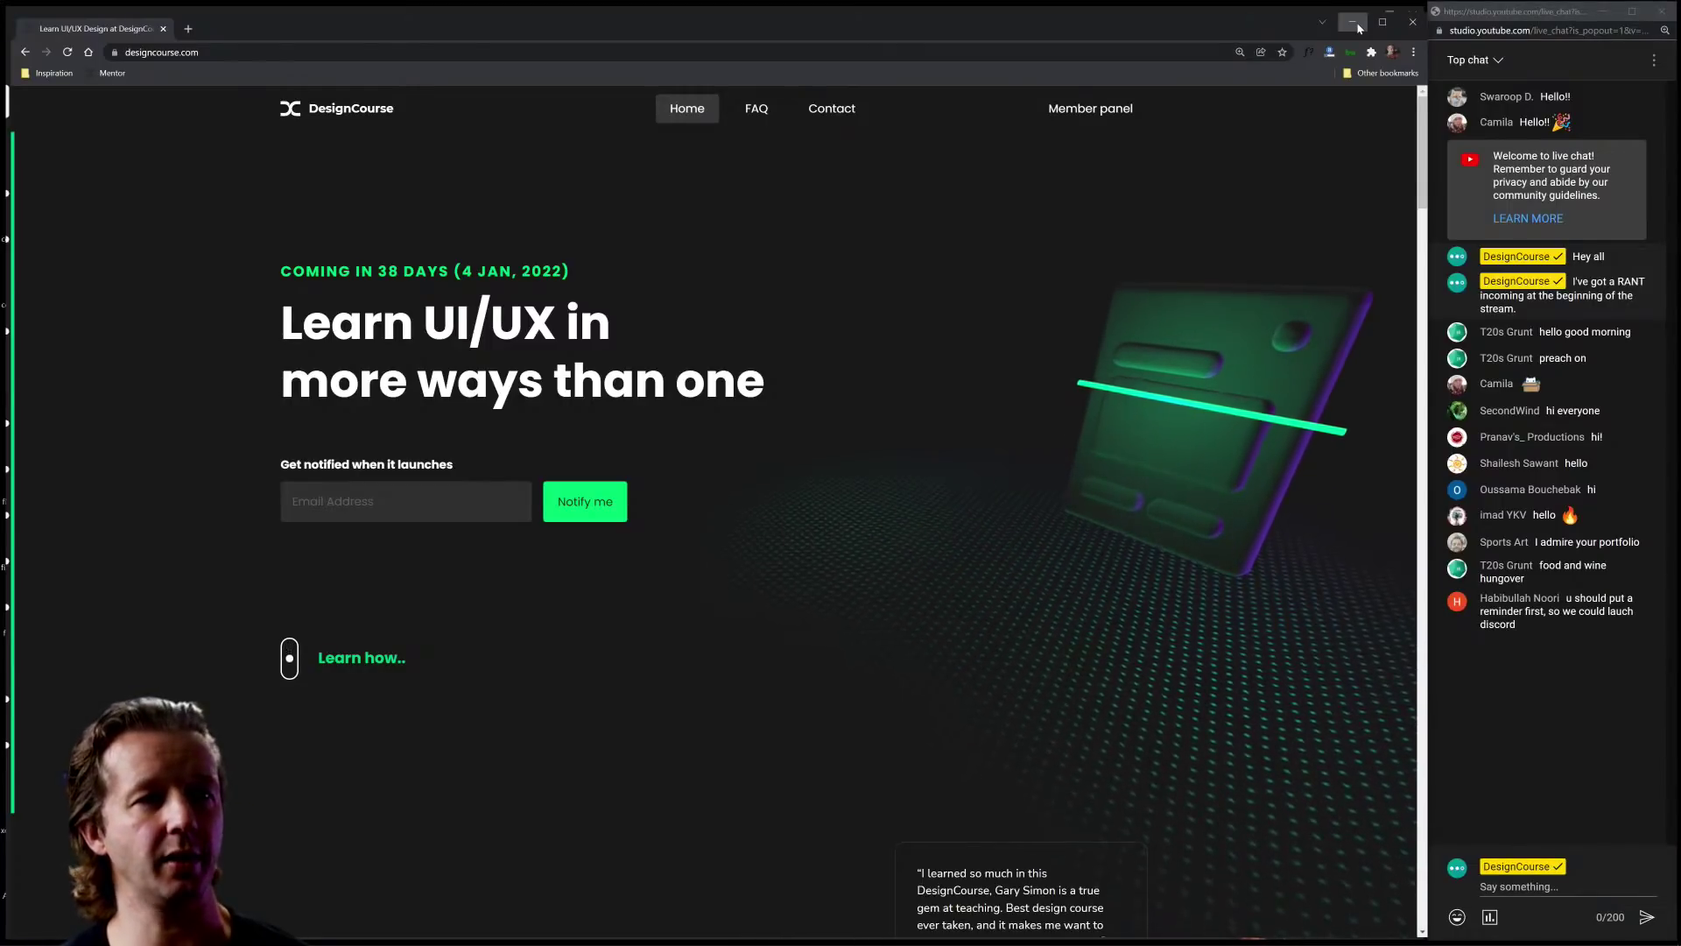
Step: Minimize Chrome to show Discord's negativespace-submissions channel, then Alt+Tab to the tweet window
{"action": "left_click", "coordinate": [1354, 23]}
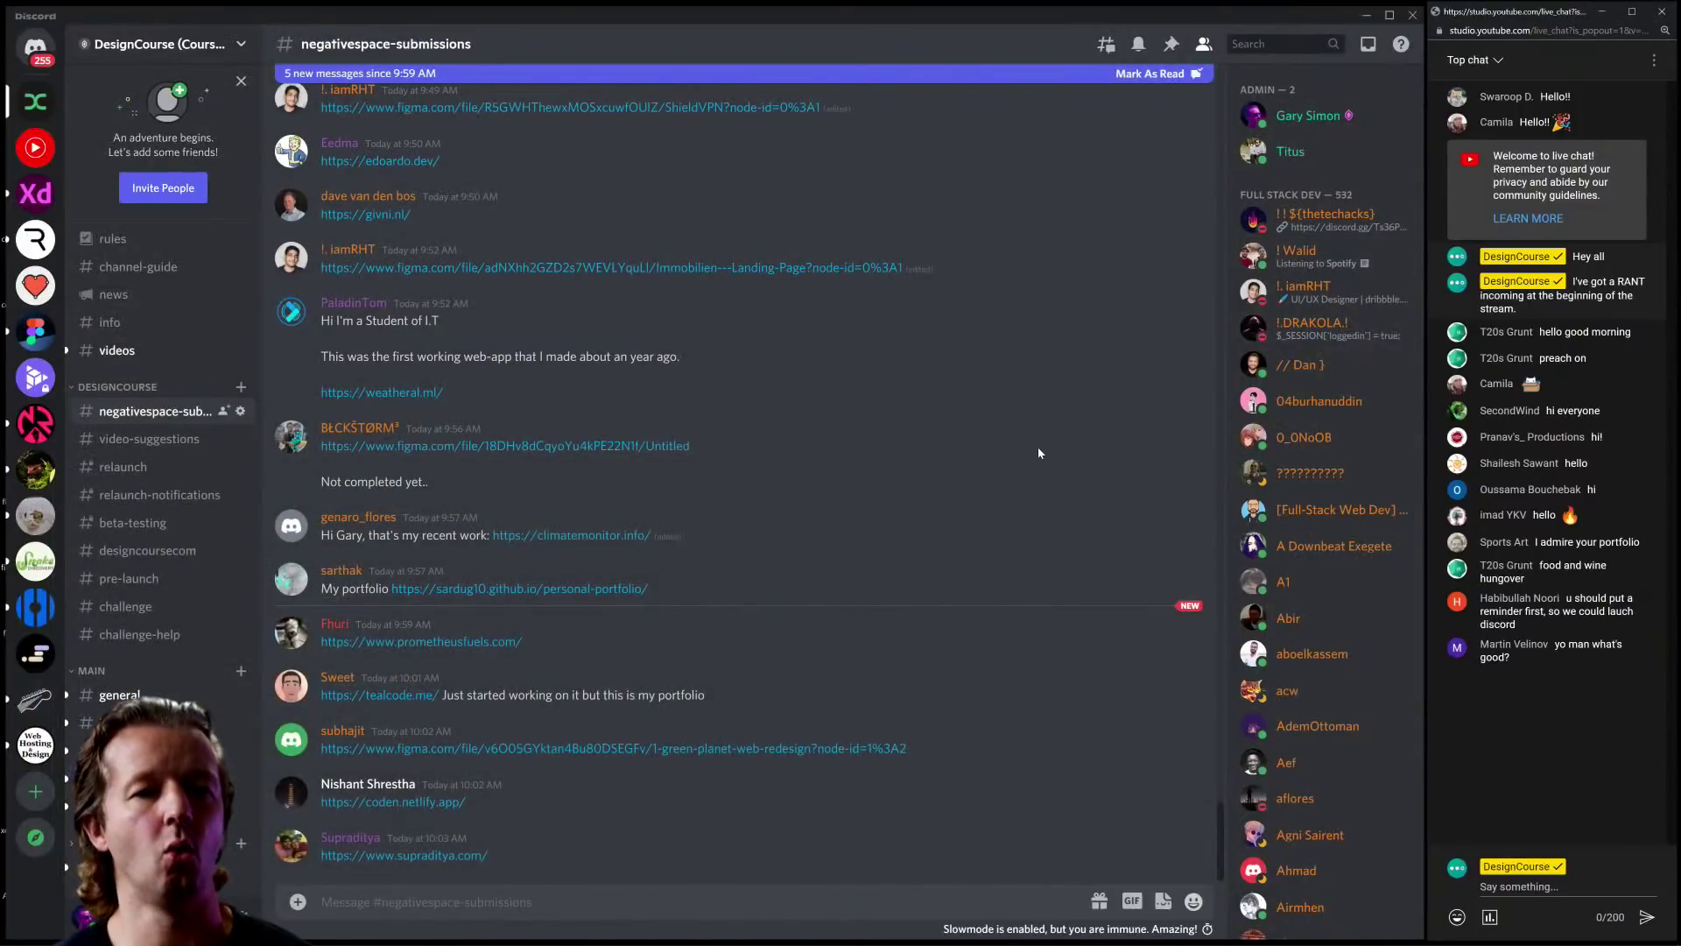
{"action": "left_click", "coordinate": [998, 398]}
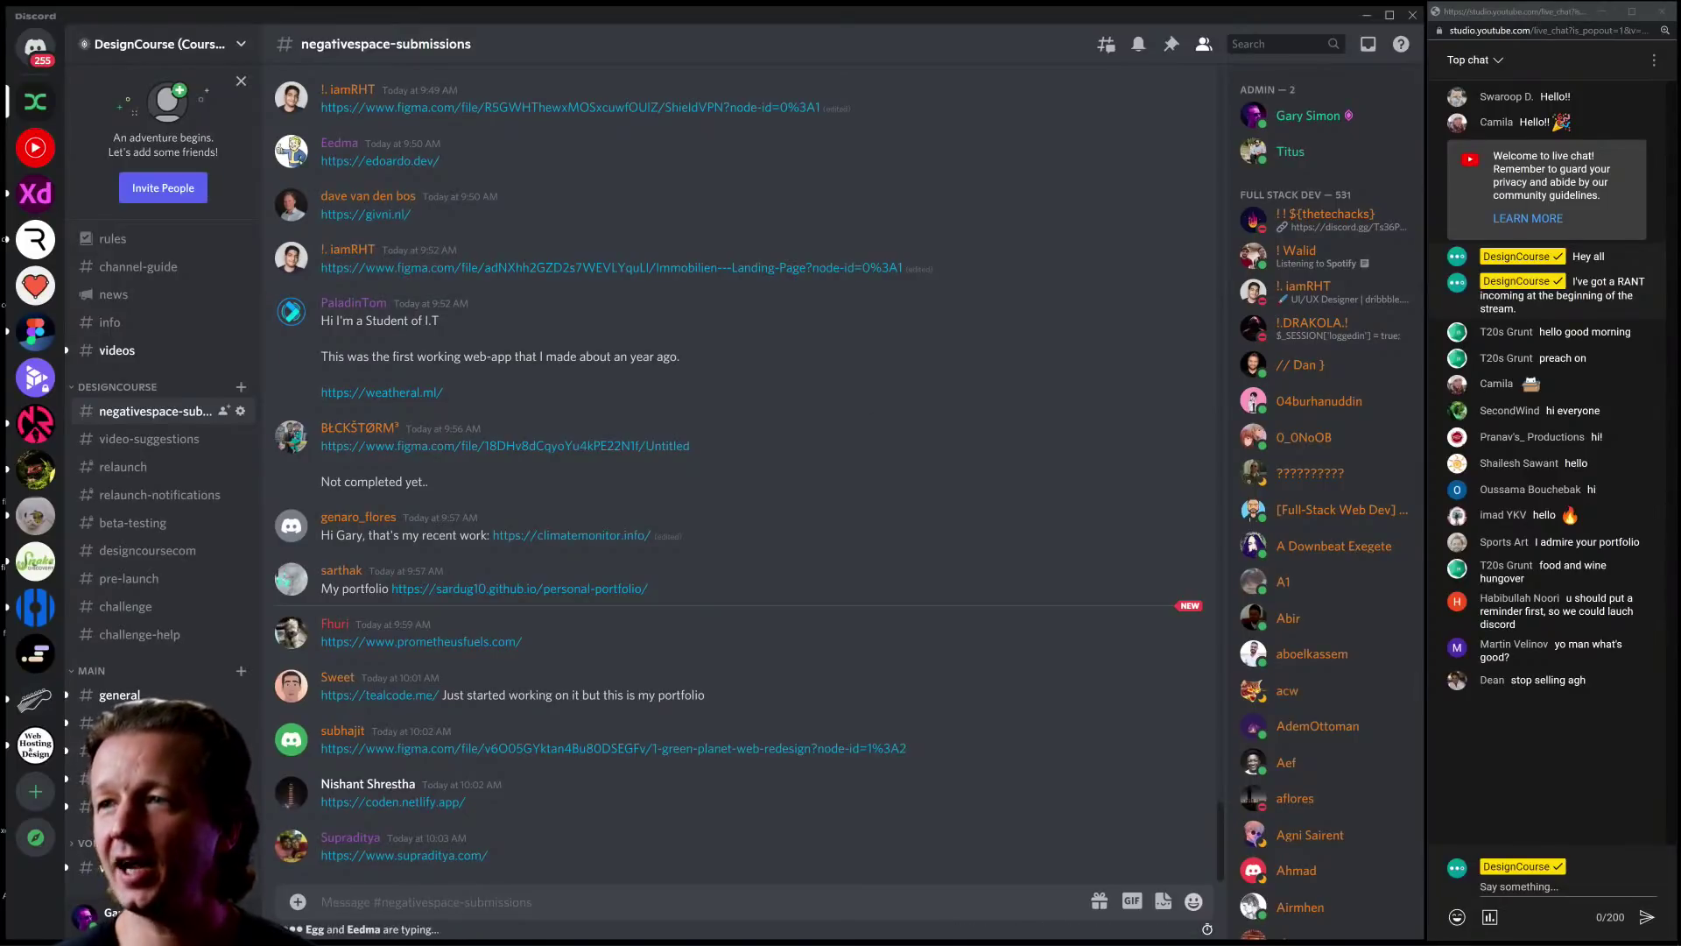
{"action": "key", "text": "alt+Tab"}
{"action": "scroll", "coordinate": [586, 279], "scroll_direction": "up", "scroll_amount": 2}
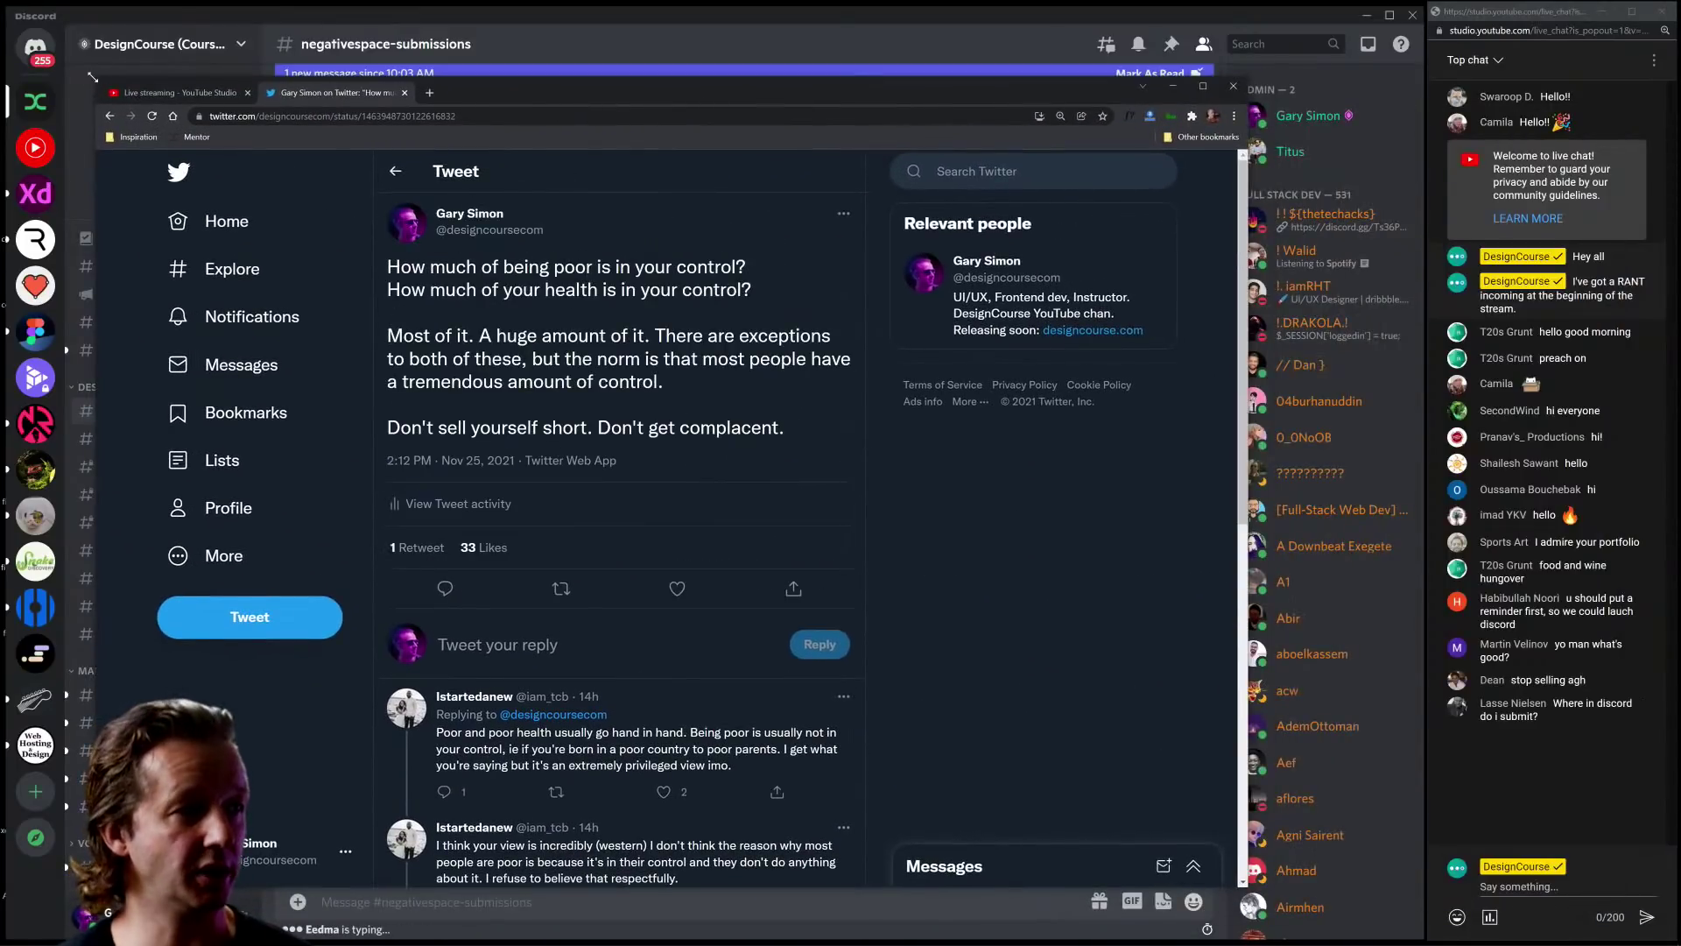
Step: Stretch Chrome to fill the screen, zoom the tweet to 200% and scroll down to its replies
{"action": "left_click_drag", "start_coordinate": [96, 79], "coordinate": [7, 7]}
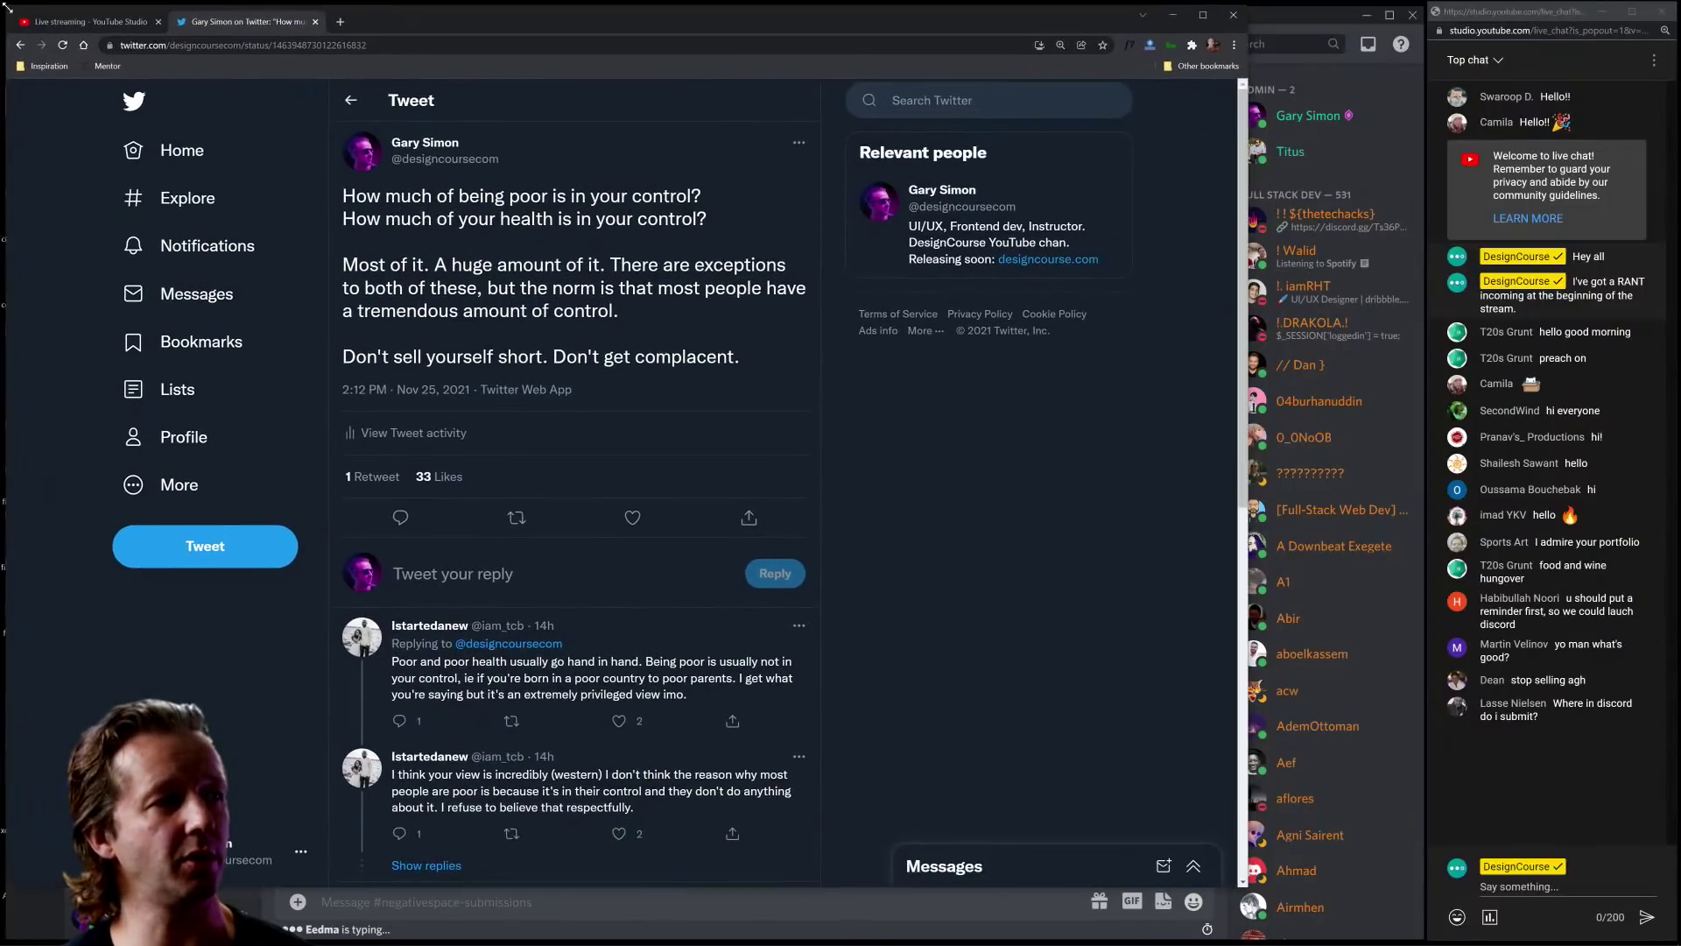
{"action": "left_click_drag", "start_coordinate": [1242, 888], "coordinate": [1419, 944]}
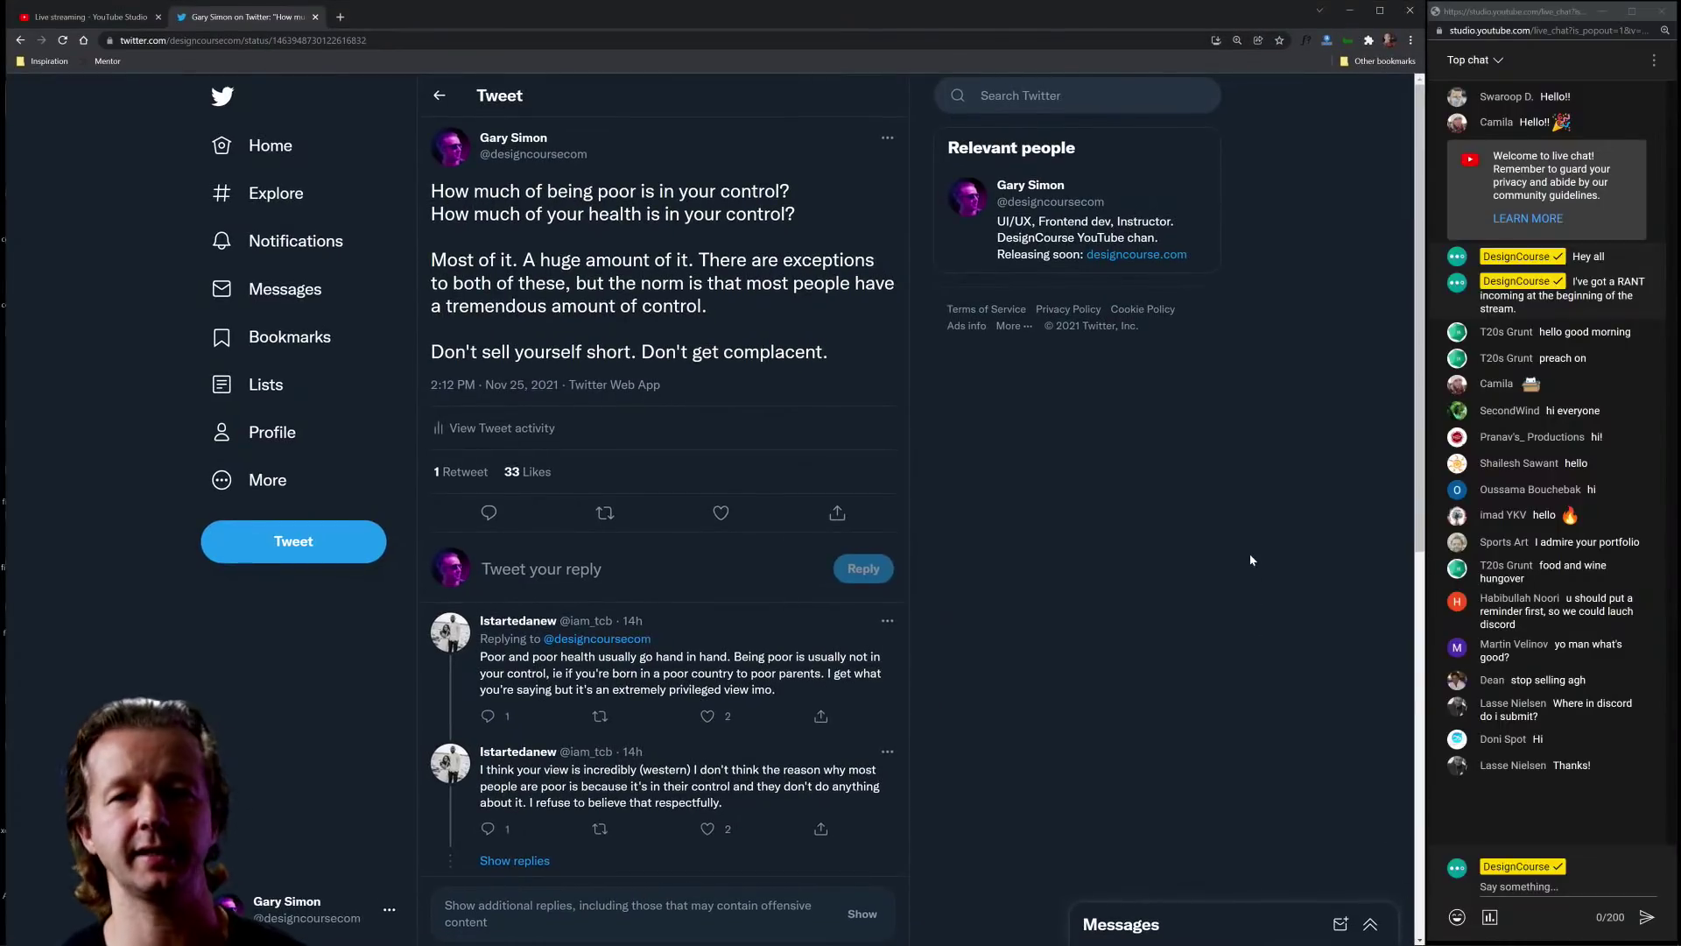
{"action": "scroll", "coordinate": [514, 257], "scroll_direction": "up", "scroll_amount": 5}
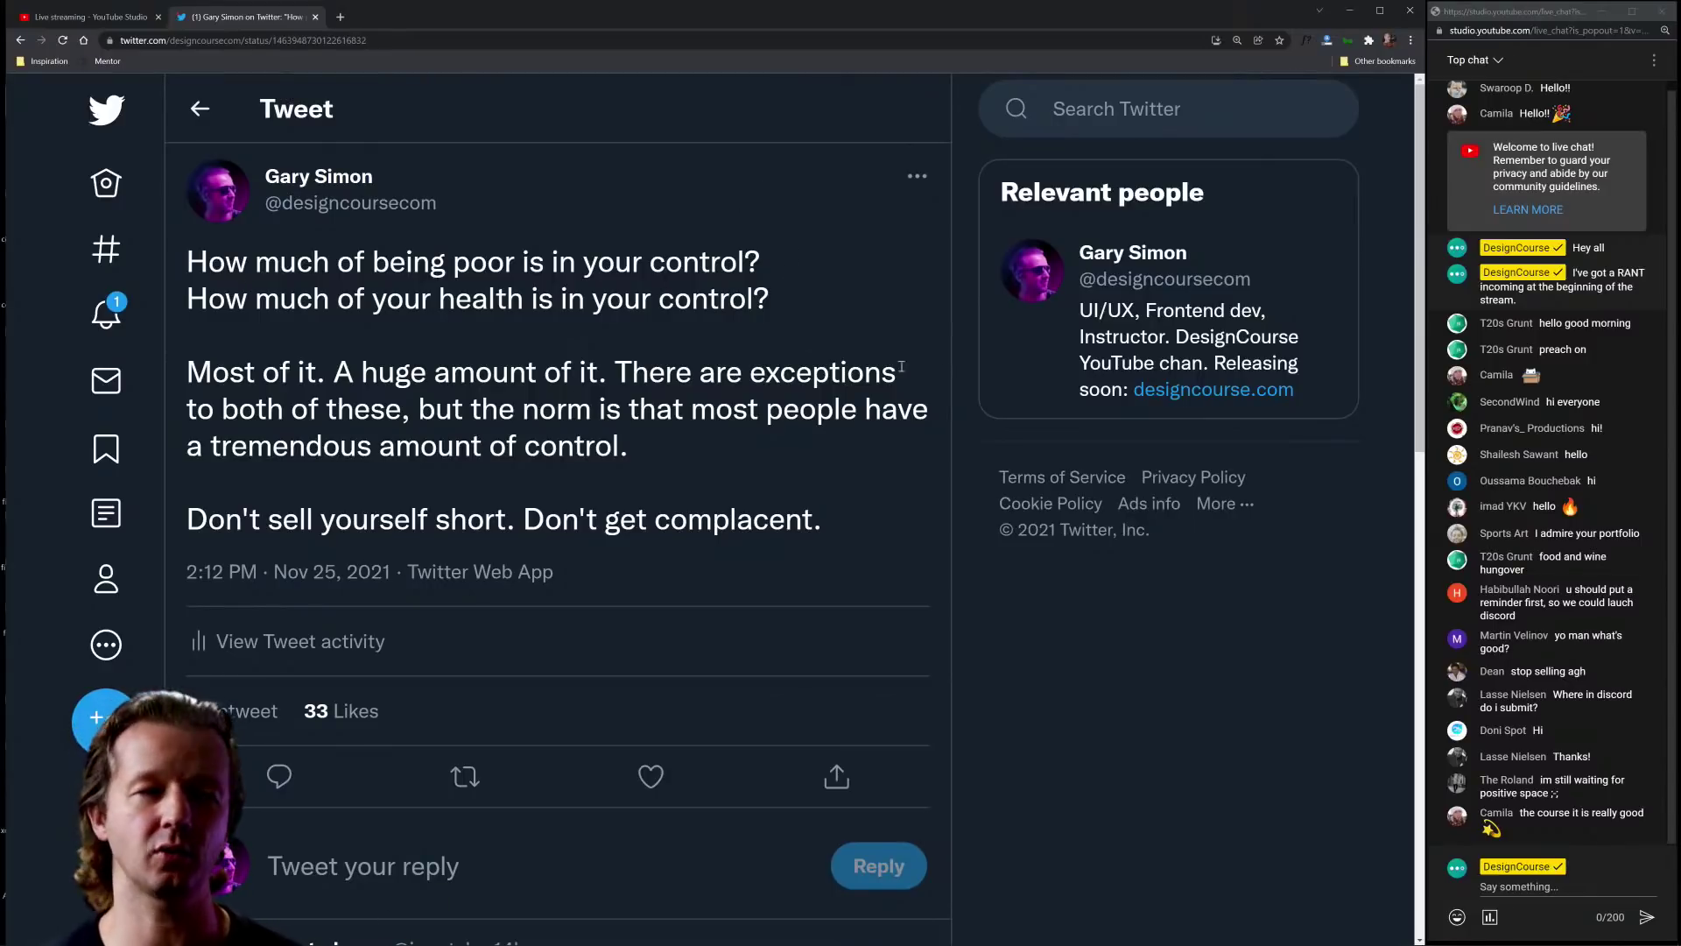
{"action": "scroll", "coordinate": [1005, 363], "scroll_direction": "down", "scroll_amount": 6}
{"action": "scroll", "coordinate": [1103, 513], "scroll_direction": "down", "scroll_amount": 1}
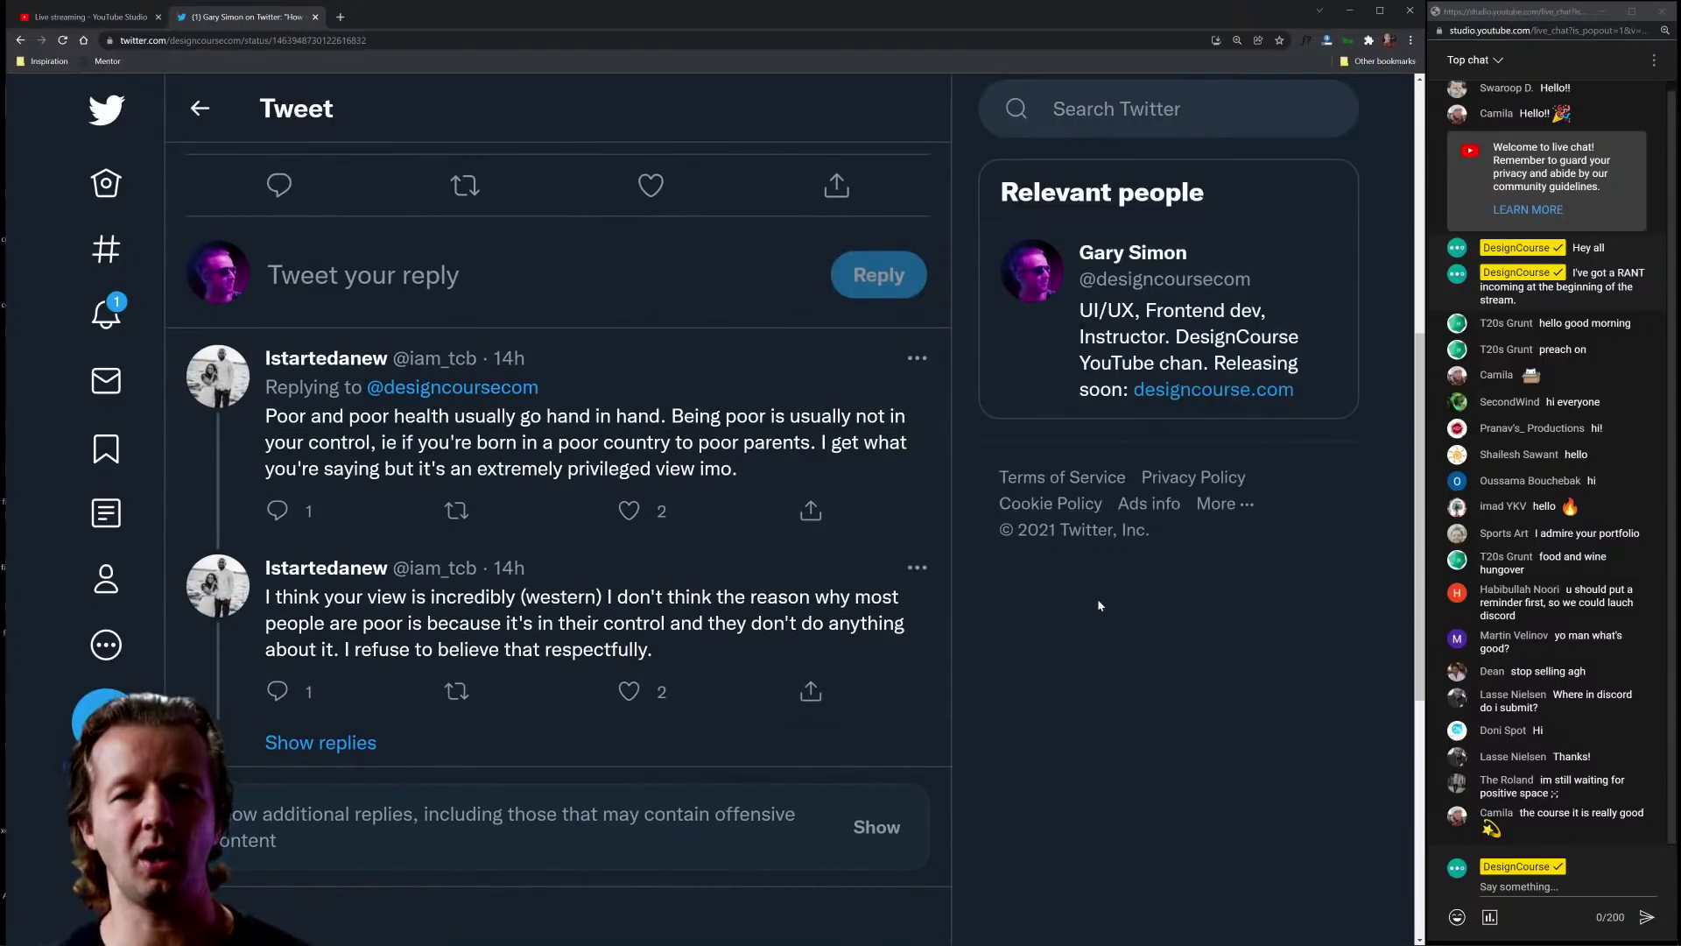
{"action": "key", "text": "ctrl+plus"}
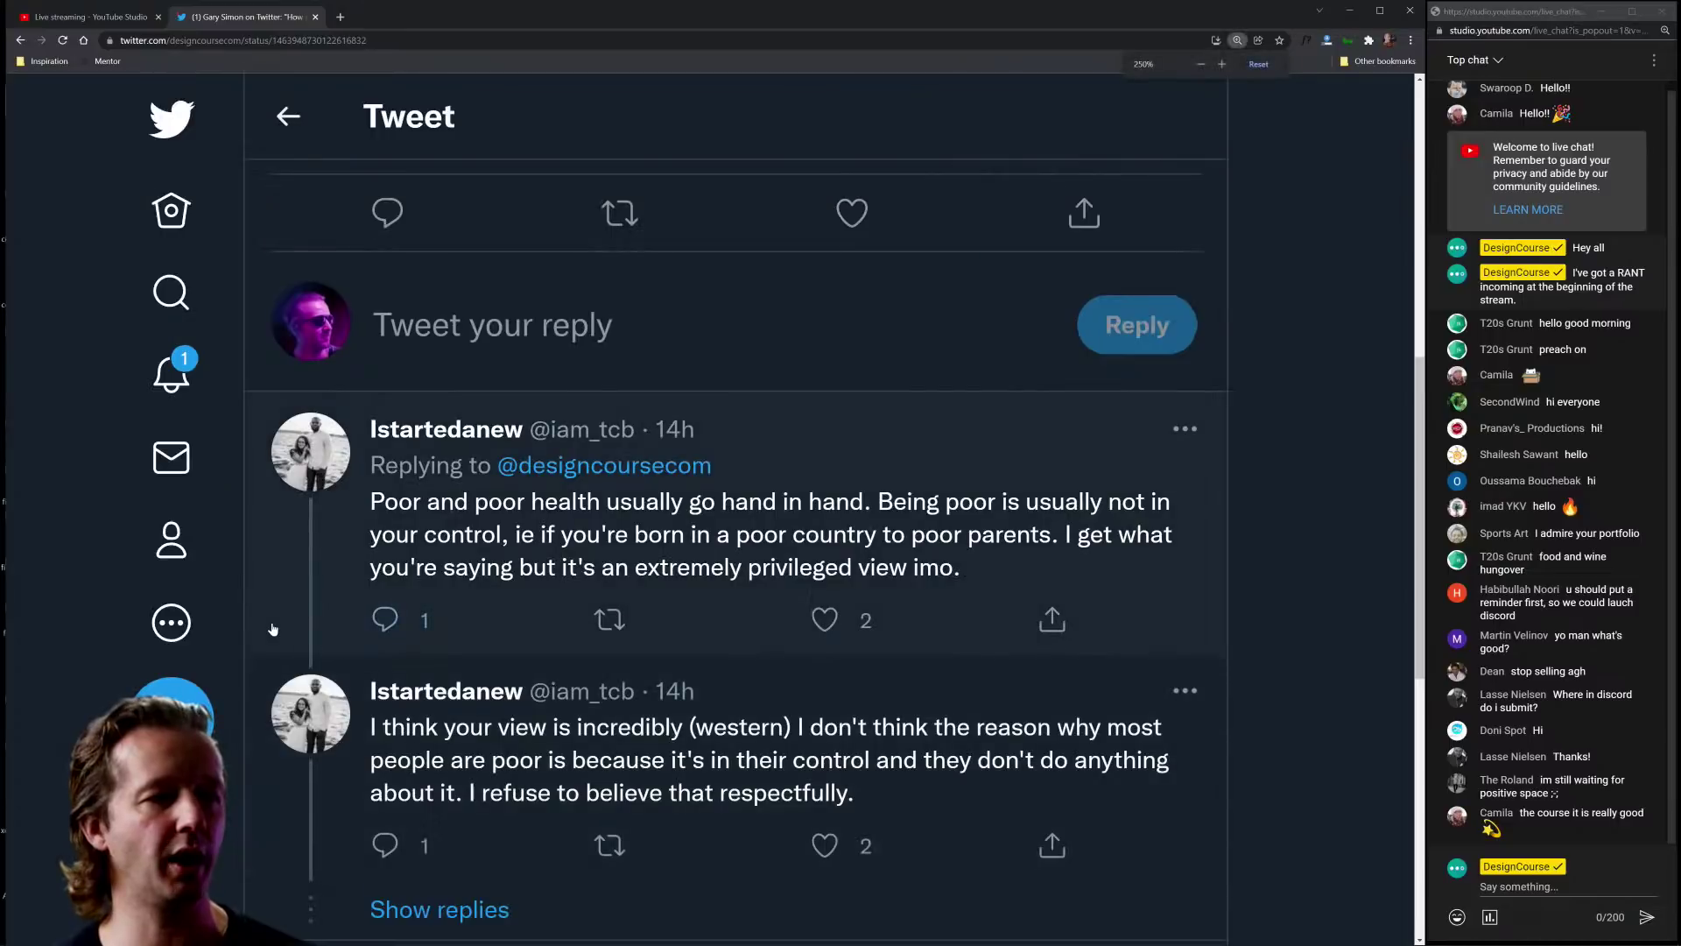
{"action": "scroll", "coordinate": [891, 454], "scroll_direction": "down", "scroll_amount": 1}
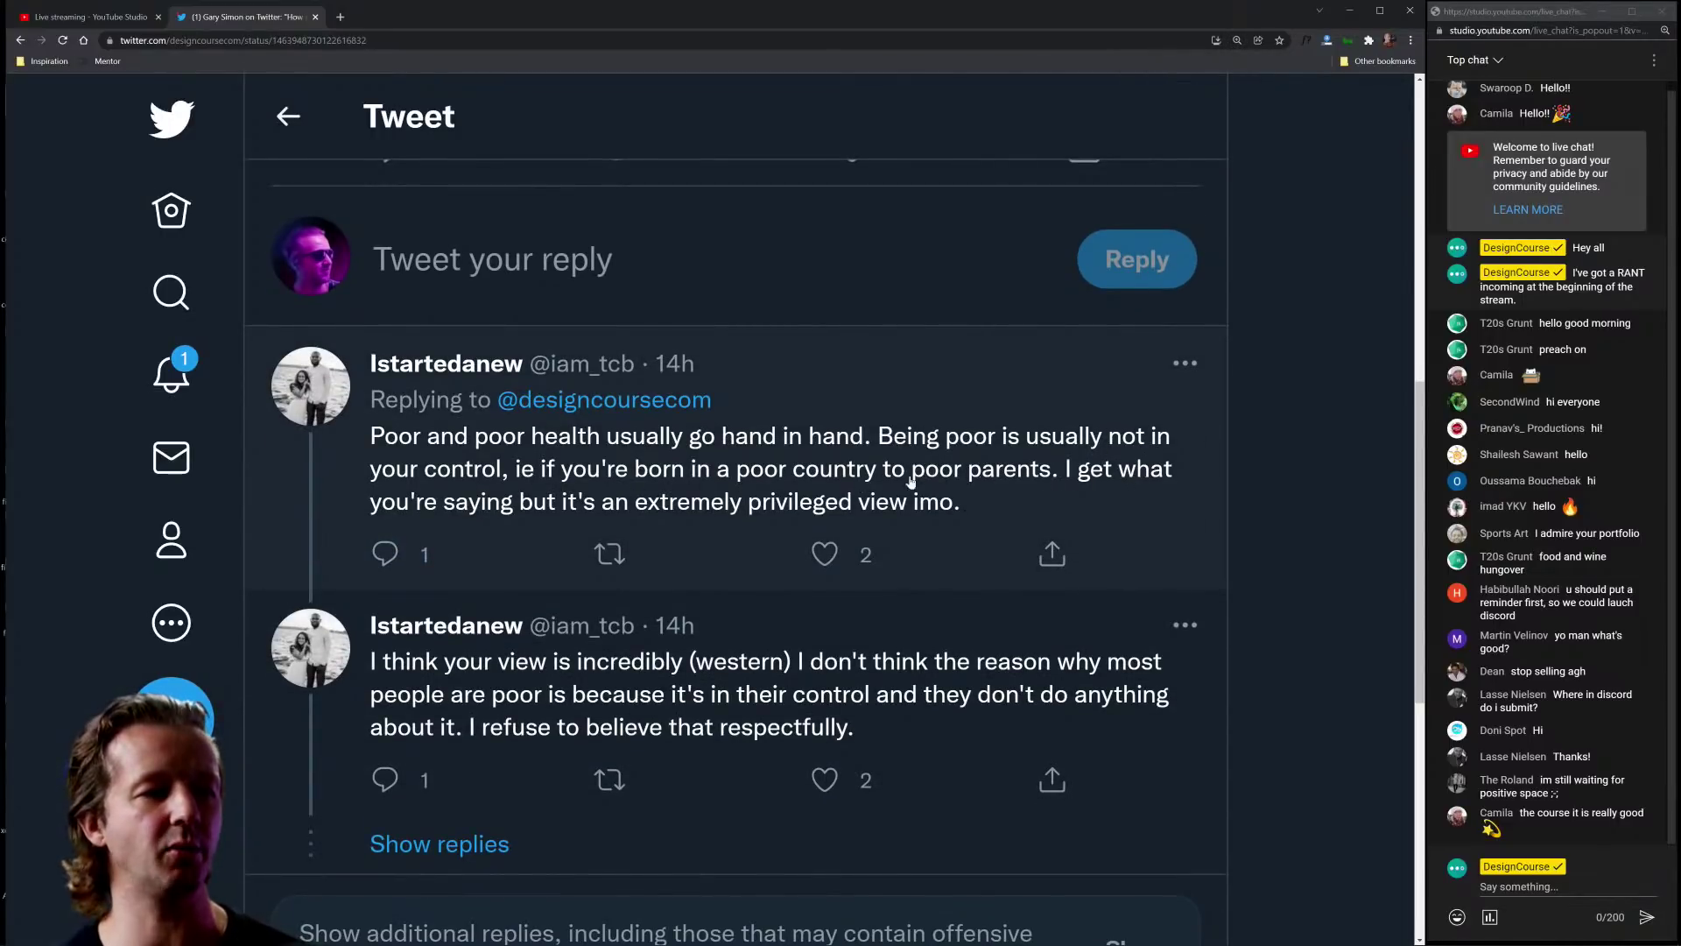
{"action": "scroll", "coordinate": [835, 478], "scroll_direction": "down", "scroll_amount": 1}
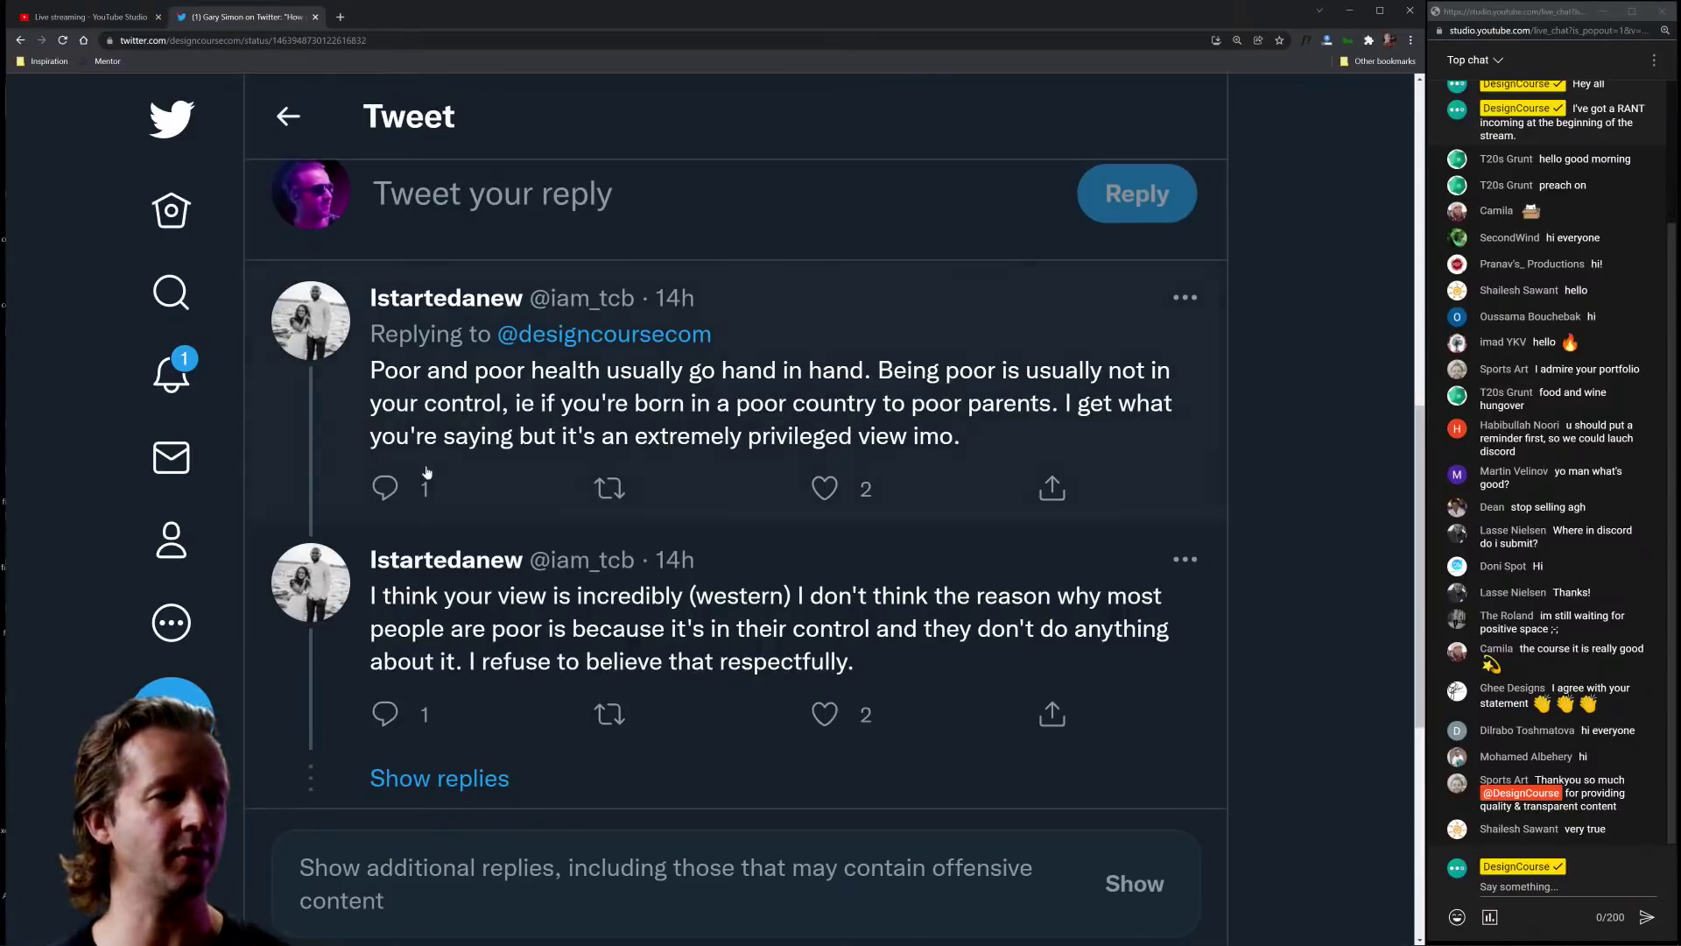
Step: Open Twitter Notifications and scroll through the All replies list
{"action": "left_click", "coordinate": [171, 374]}
{"action": "scroll", "coordinate": [610, 522], "scroll_direction": "down", "scroll_amount": 8}
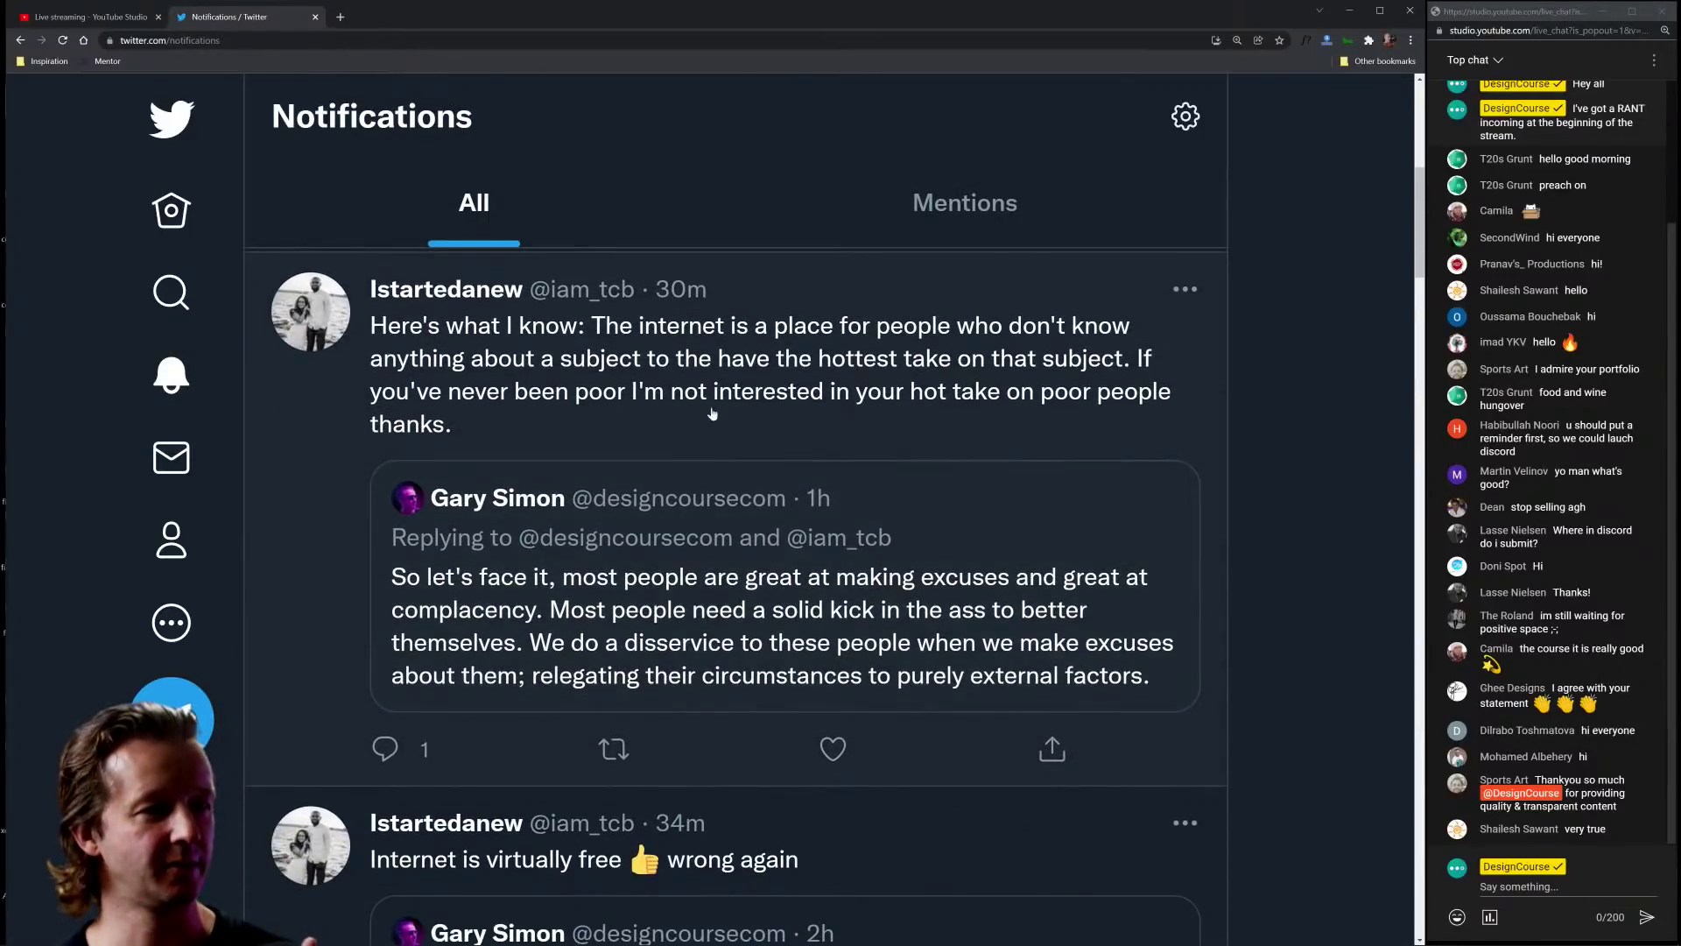
{"action": "scroll", "coordinate": [613, 394], "scroll_direction": "down", "scroll_amount": 2}
{"action": "scroll", "coordinate": [658, 442], "scroll_direction": "up", "scroll_amount": 3}
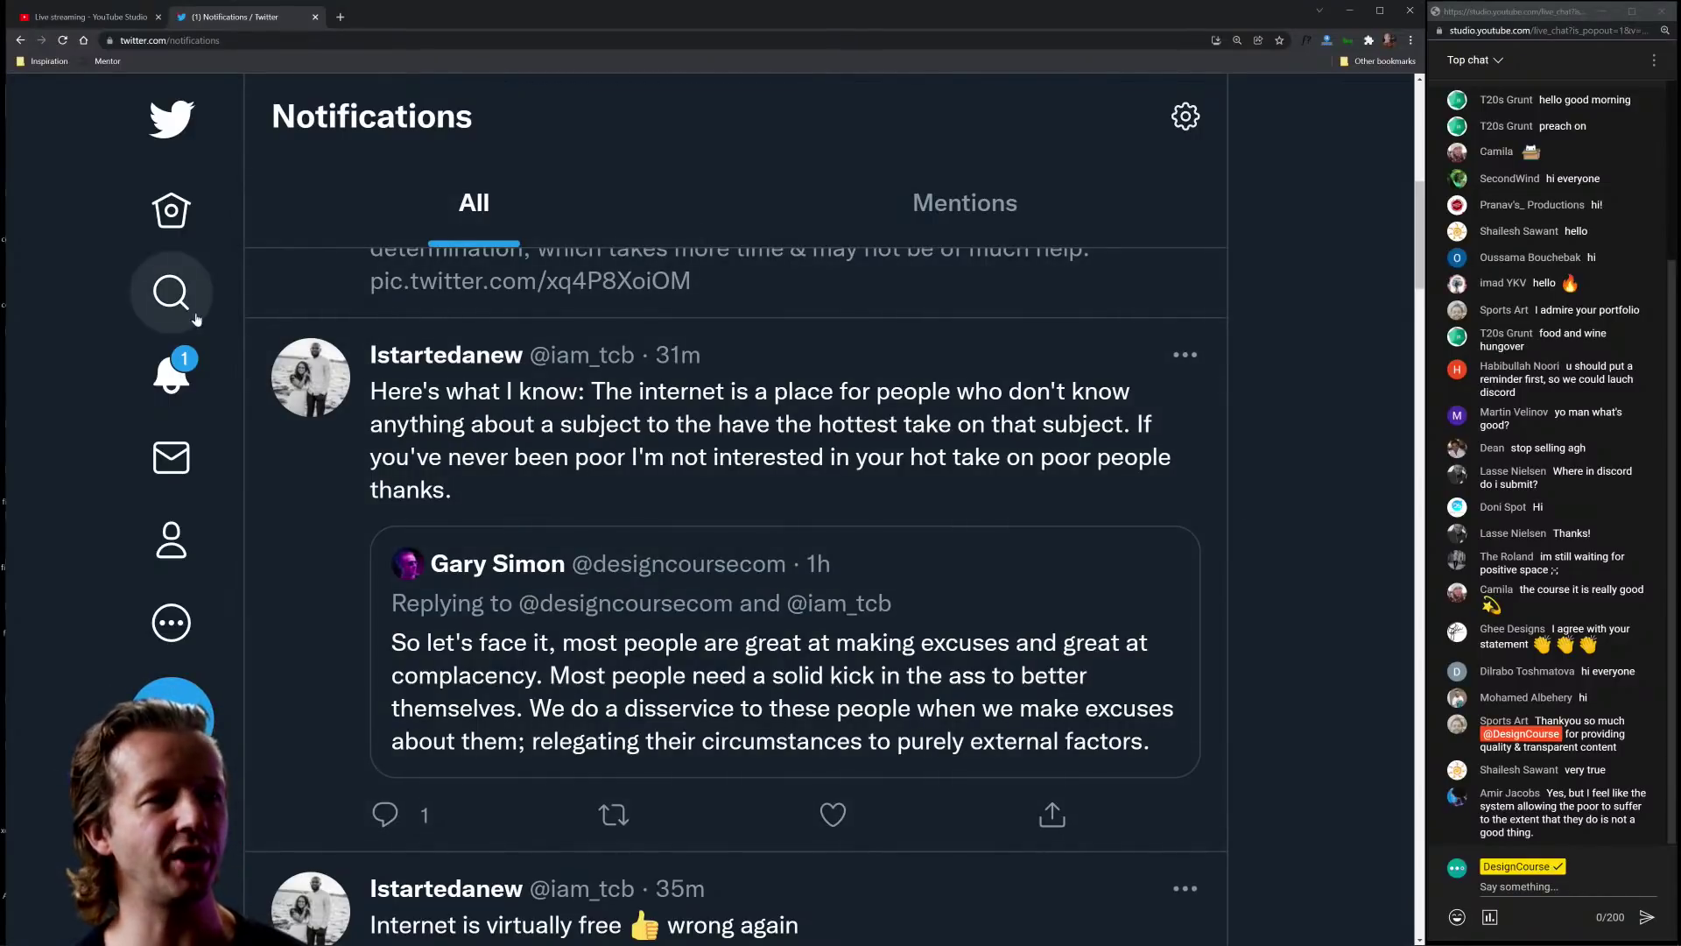
Step: Close the Twitter tab, minimize Chrome and open the ShieldVPN figma.com link in #negativespace-submissions
{"action": "left_click", "coordinate": [315, 17]}
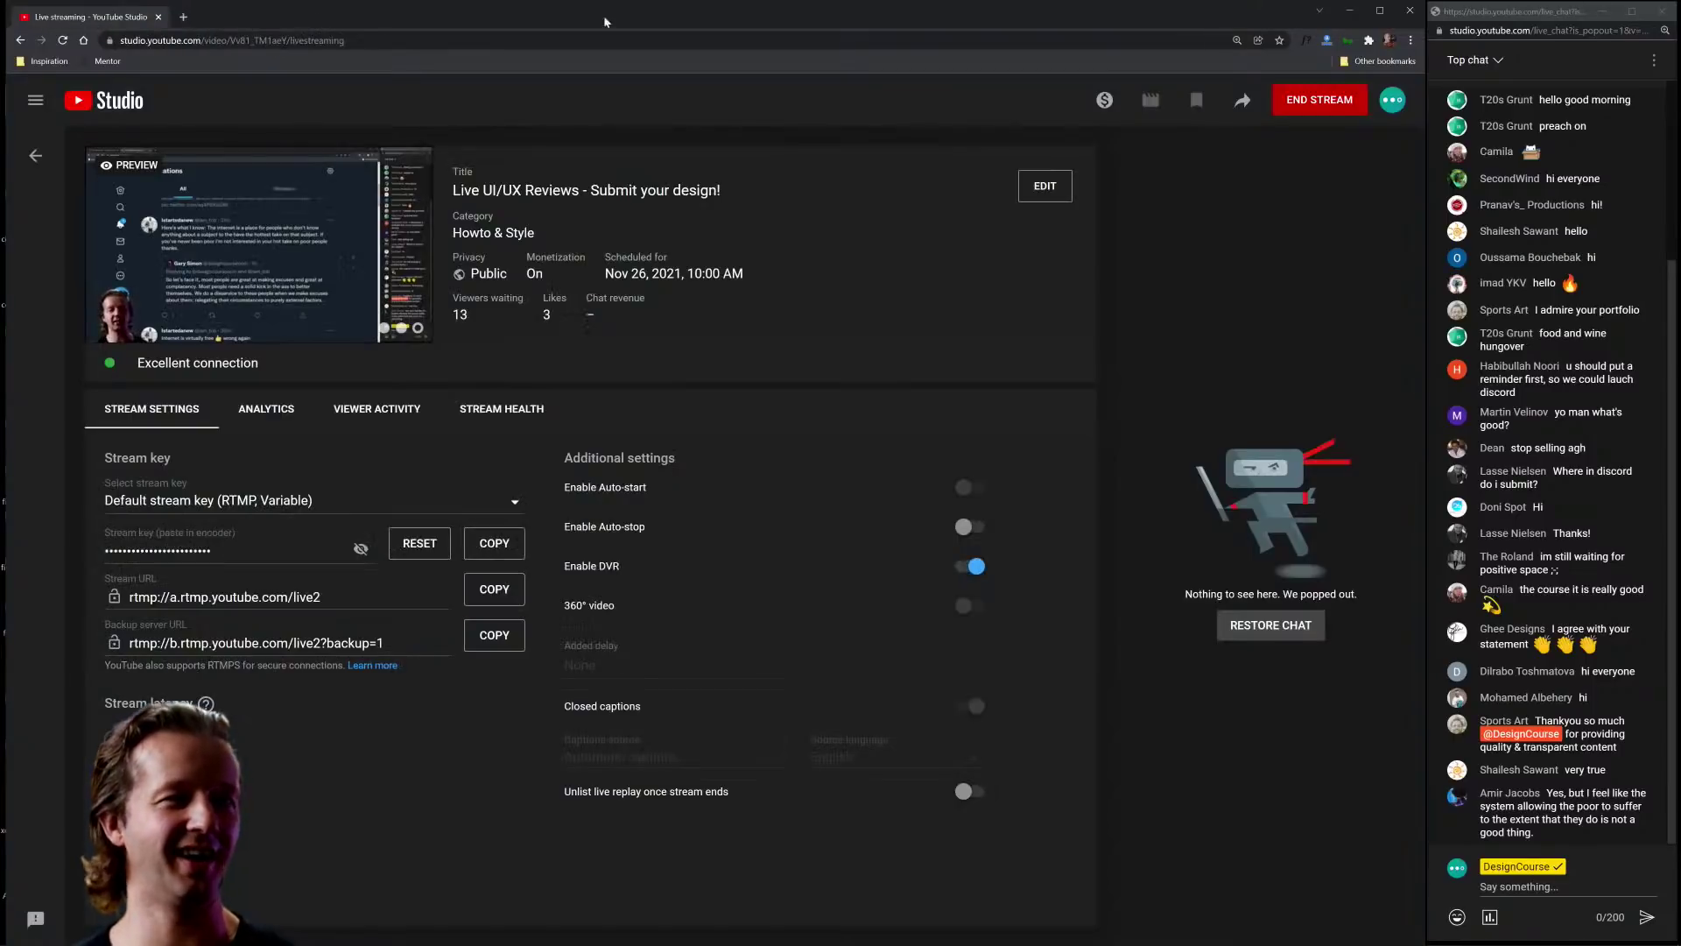
{"action": "left_click", "coordinate": [1349, 10]}
{"action": "scroll", "coordinate": [706, 508], "scroll_direction": "up", "scroll_amount": 10}
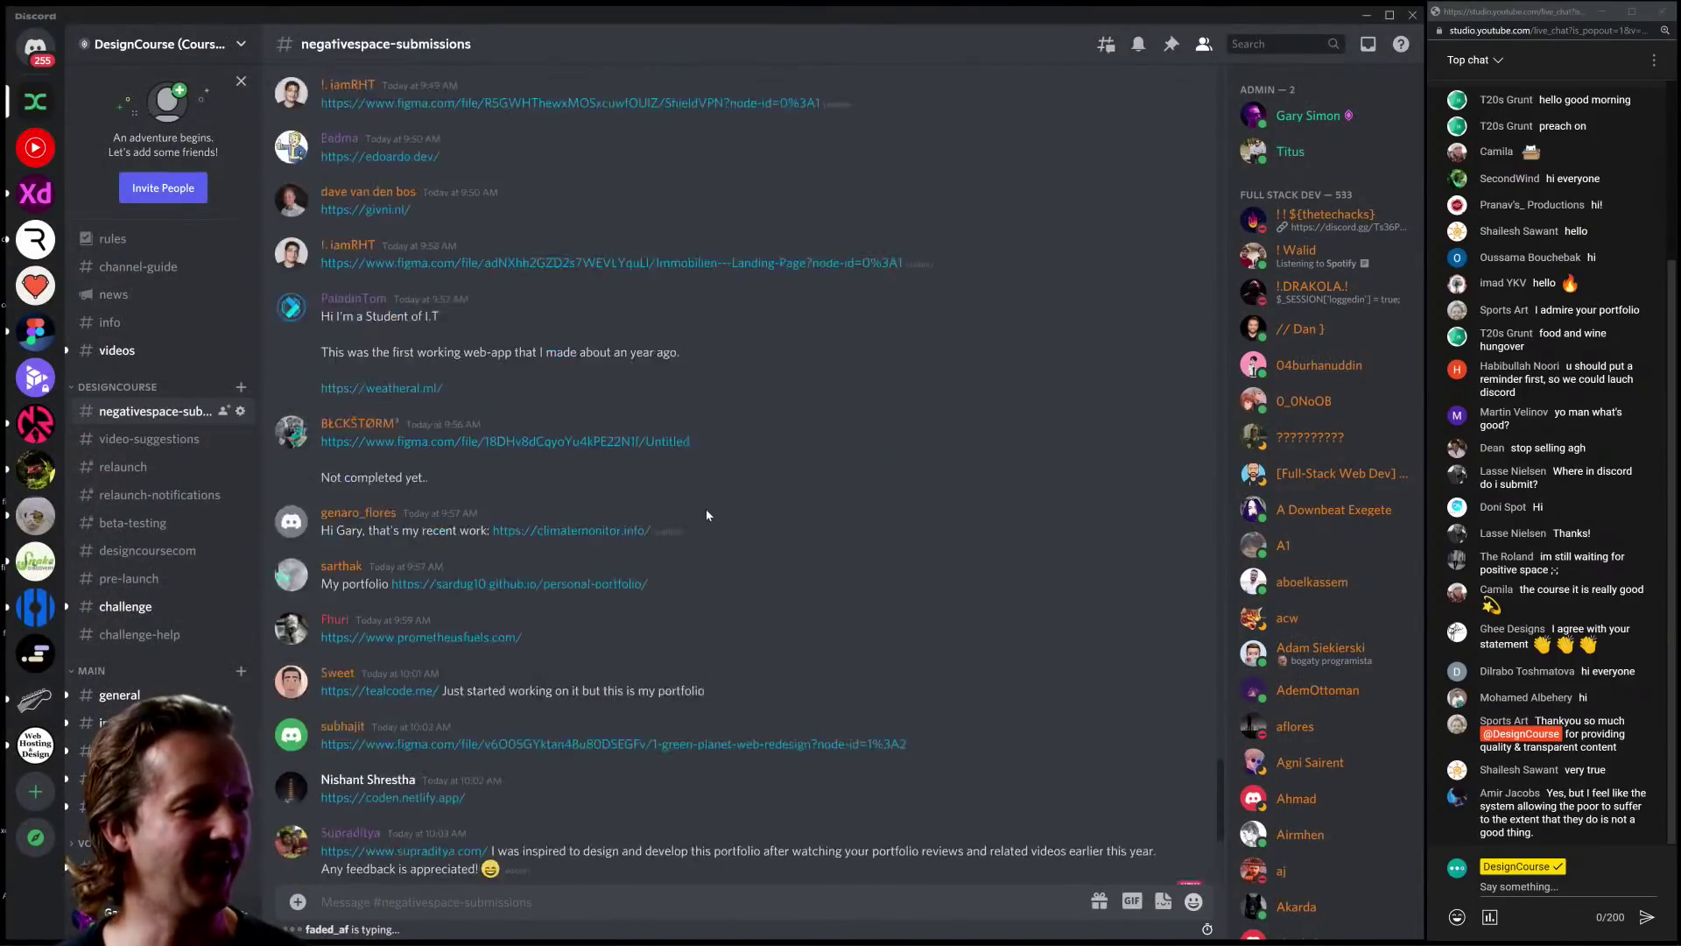
{"action": "scroll", "coordinate": [805, 499], "scroll_direction": "up", "scroll_amount": 3}
{"action": "scroll", "coordinate": [788, 491], "scroll_direction": "down", "scroll_amount": 2}
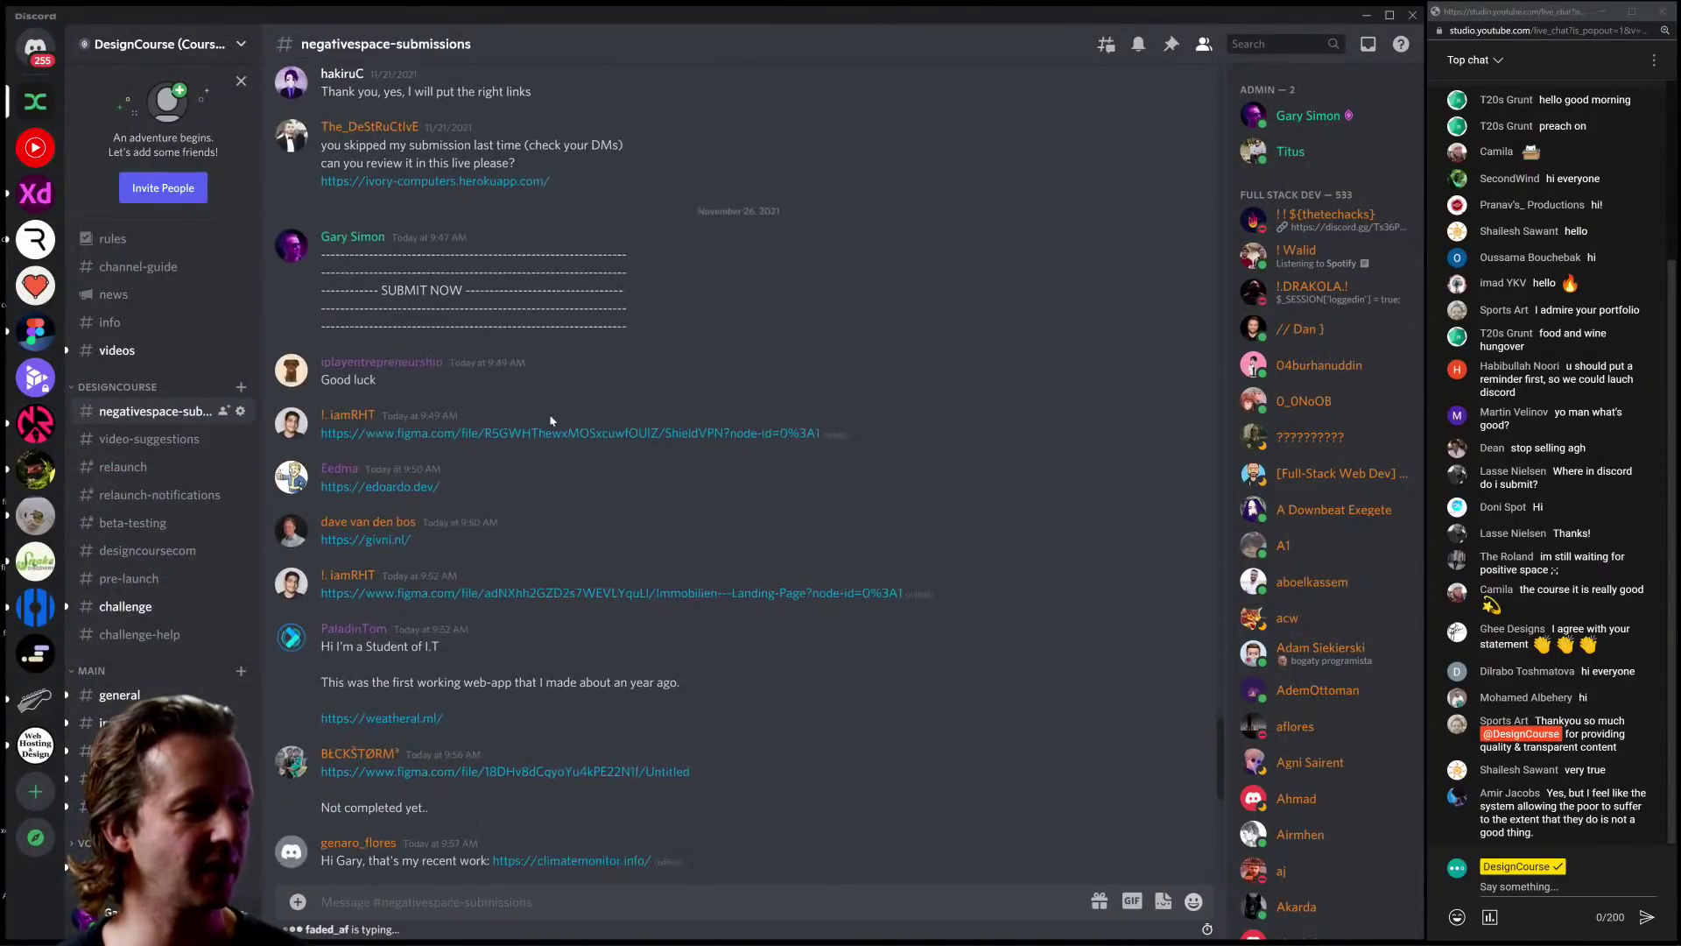
{"action": "left_click", "coordinate": [458, 435]}
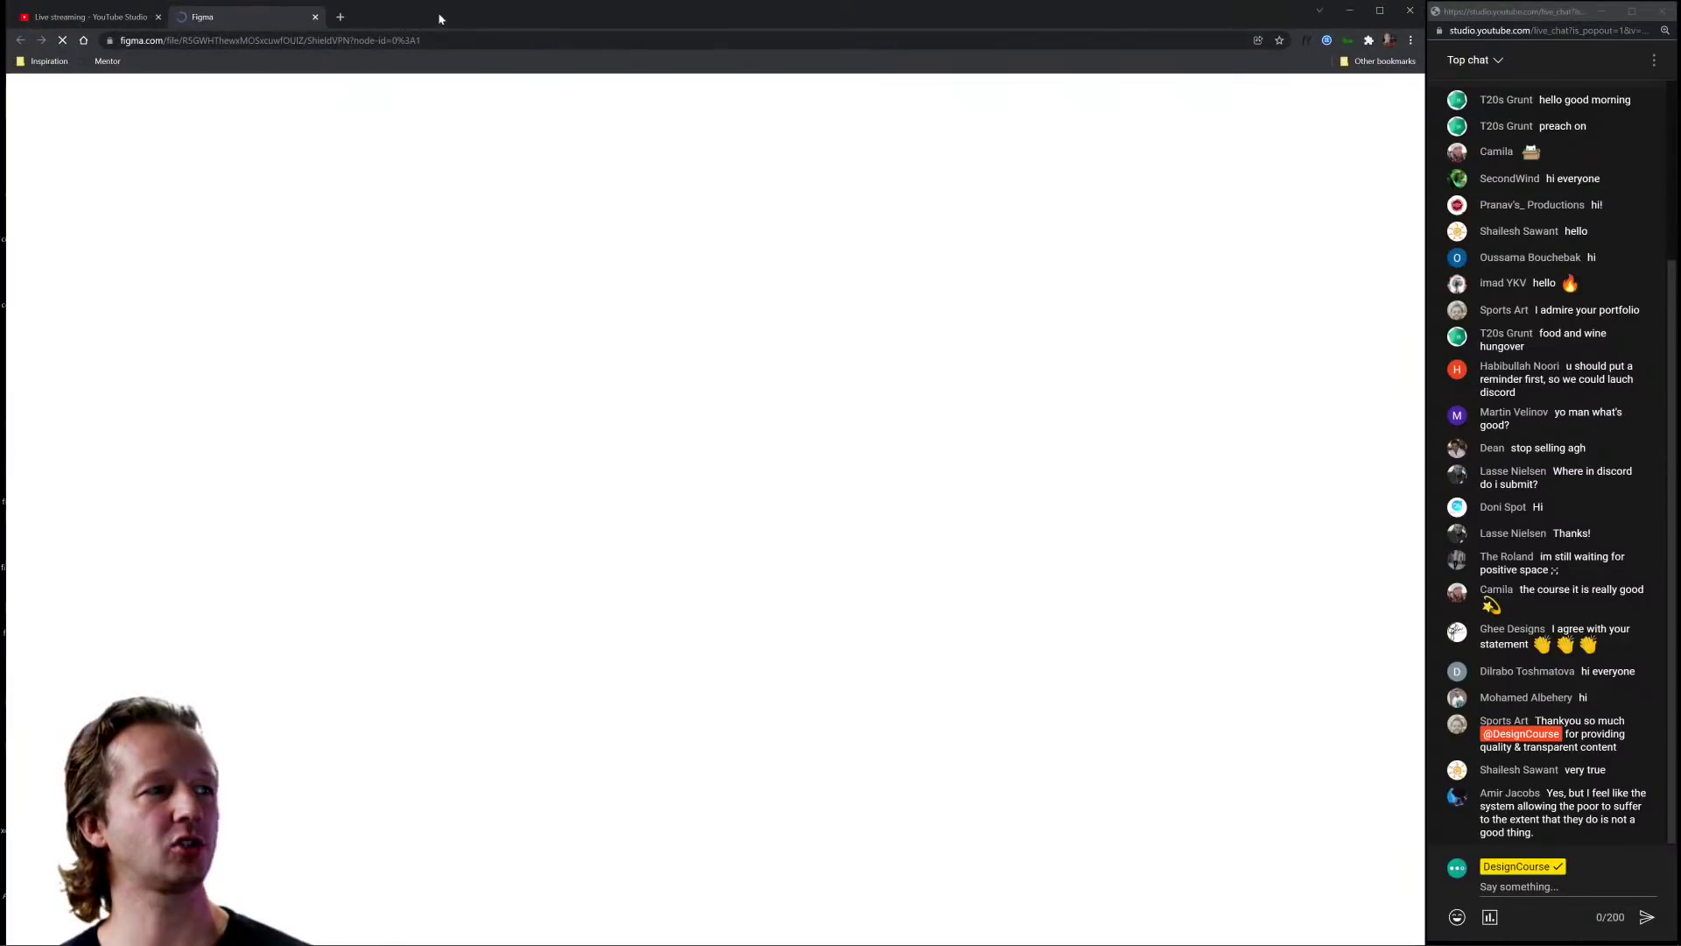
Step: Zoom from 22% to about 182% on the ShieldVPN hero and select the phone mockup's mask container
{"action": "mouse_move", "coordinate": [437, 12]}
{"action": "left_mouse_down"}
{"action": "mouse_move", "coordinate": [535, 793]}
{"action": "mouse_move", "coordinate": [575, 570]}
{"action": "mouse_move", "coordinate": [525, 429]}
{"action": "mouse_move", "coordinate": [490, 33]}
{"action": "mouse_move", "coordinate": [448, 19]}
{"action": "left_mouse_up"}
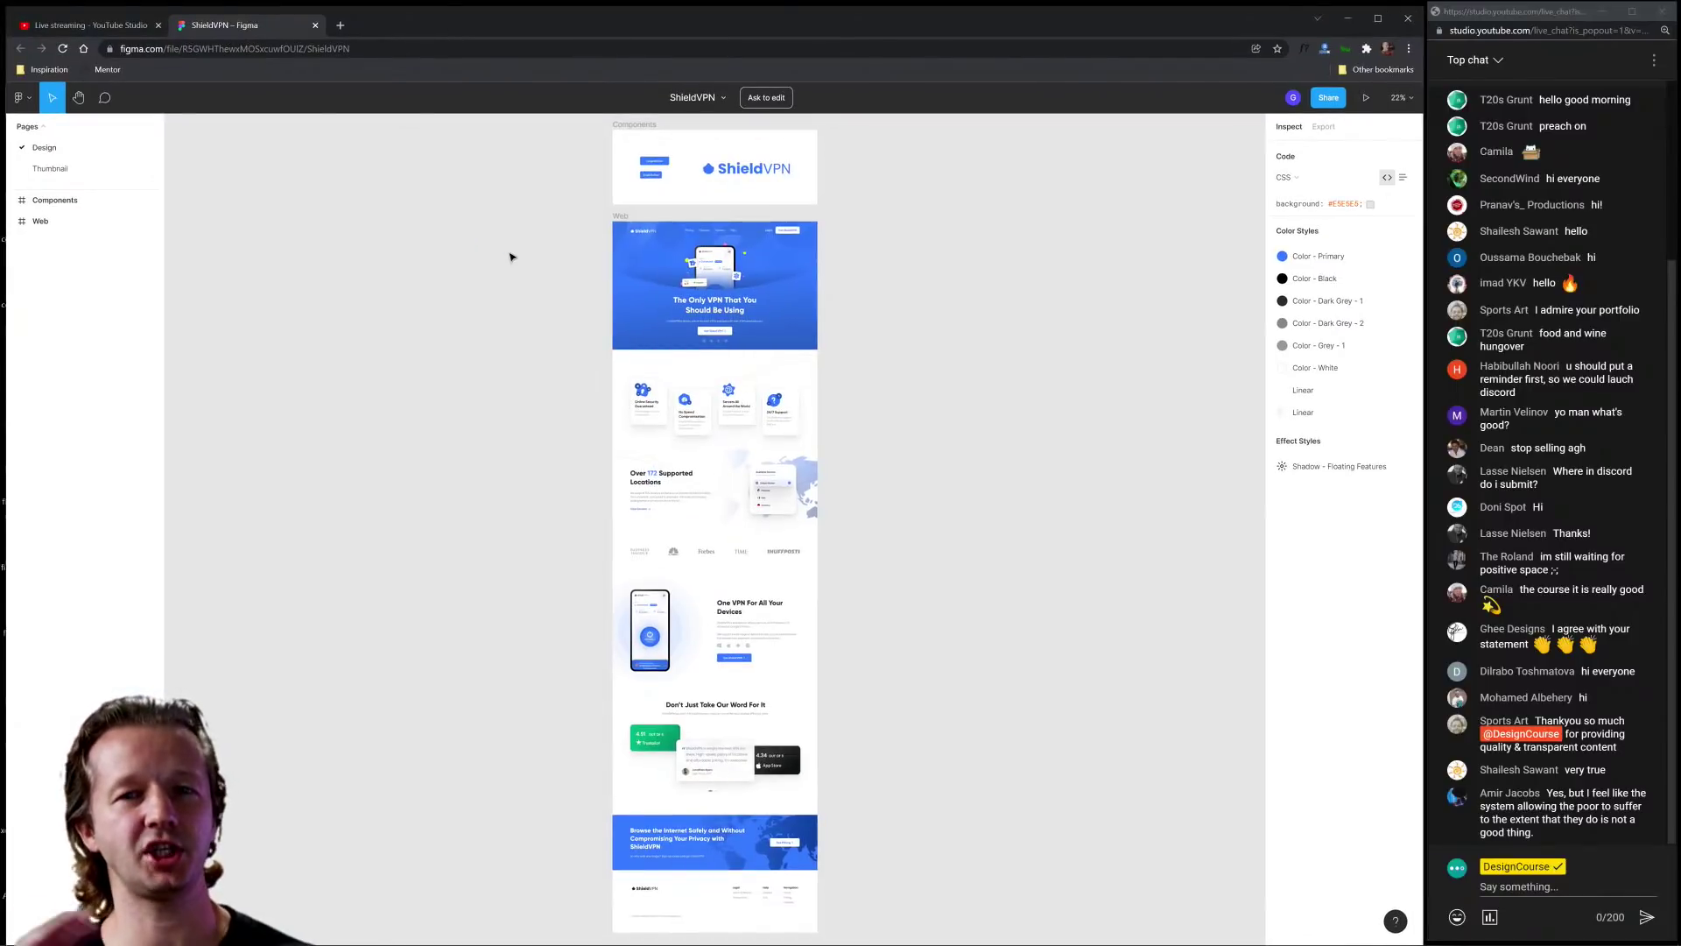
{"action": "scroll", "coordinate": [692, 276], "scroll_direction": "up", "scroll_amount": 5}
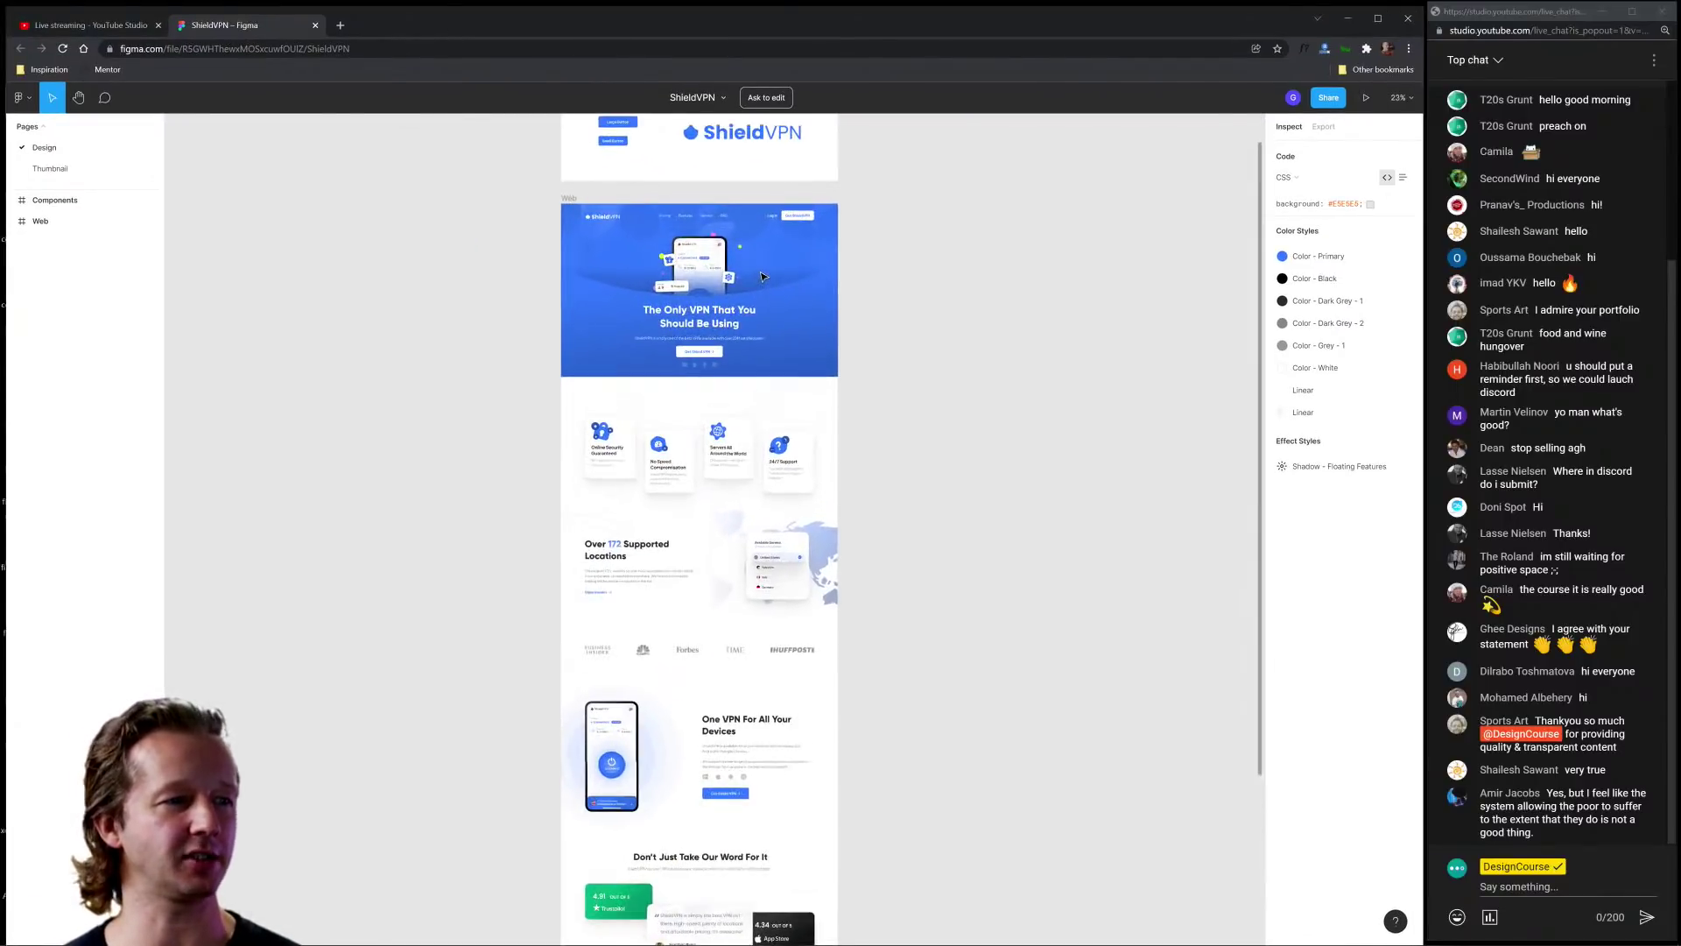
{"action": "scroll", "coordinate": [663, 278], "scroll_direction": "up", "scroll_amount": 10}
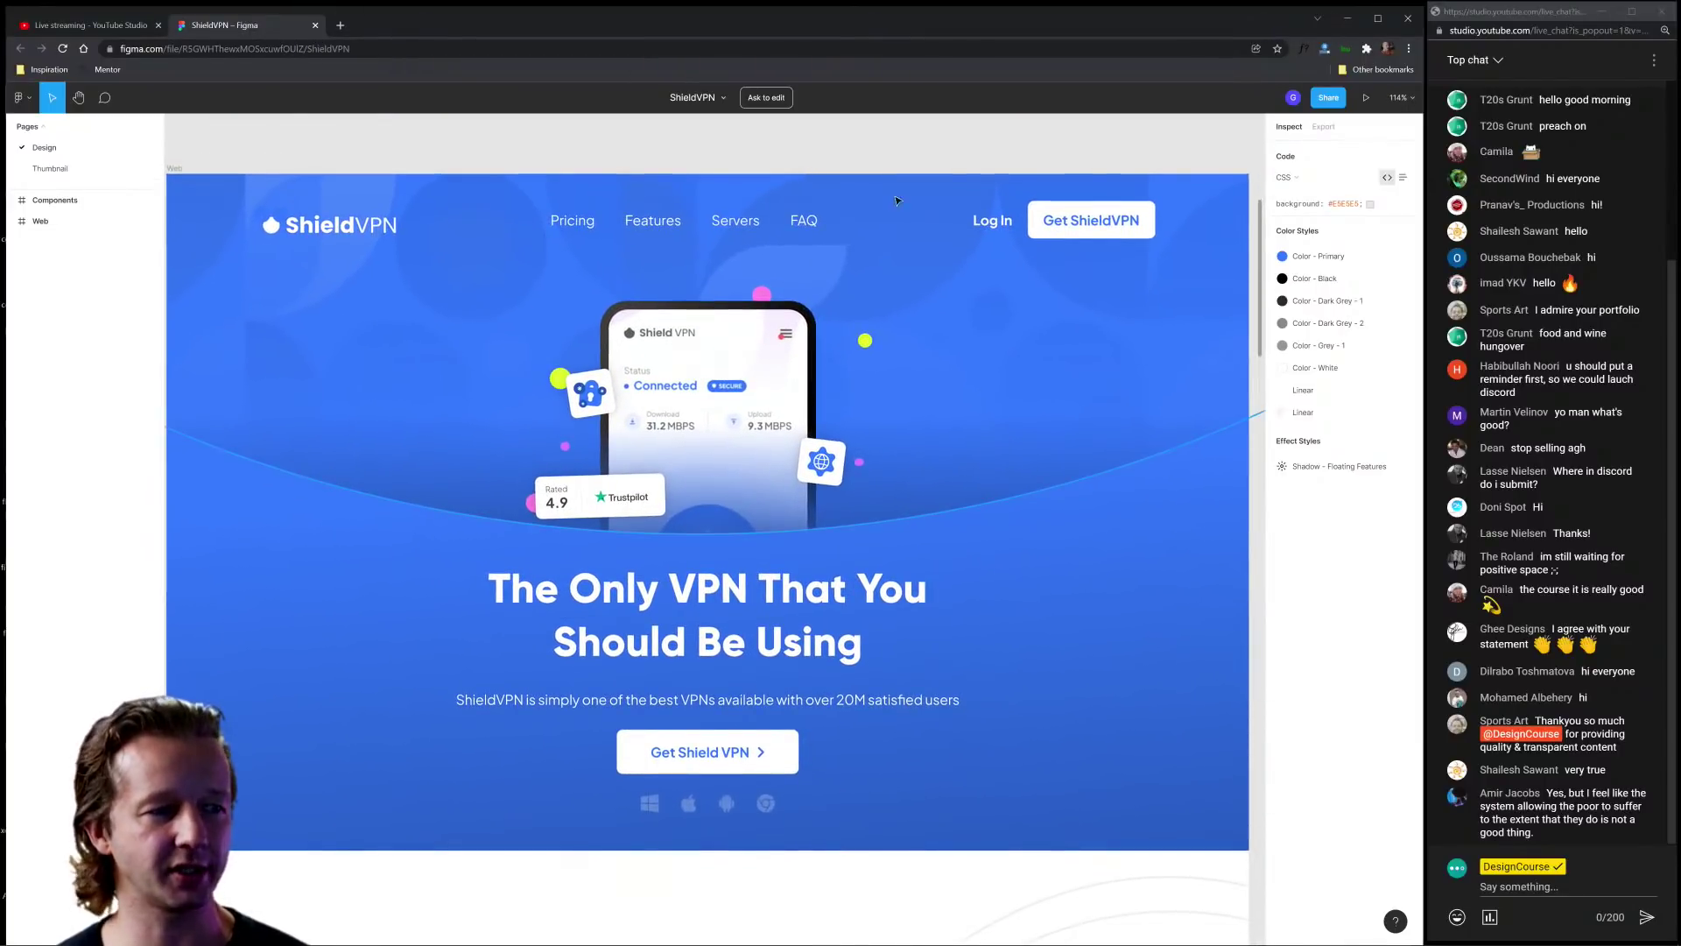
{"action": "left_click_drag", "start_coordinate": [1038, 381], "coordinate": [1034, 346]}
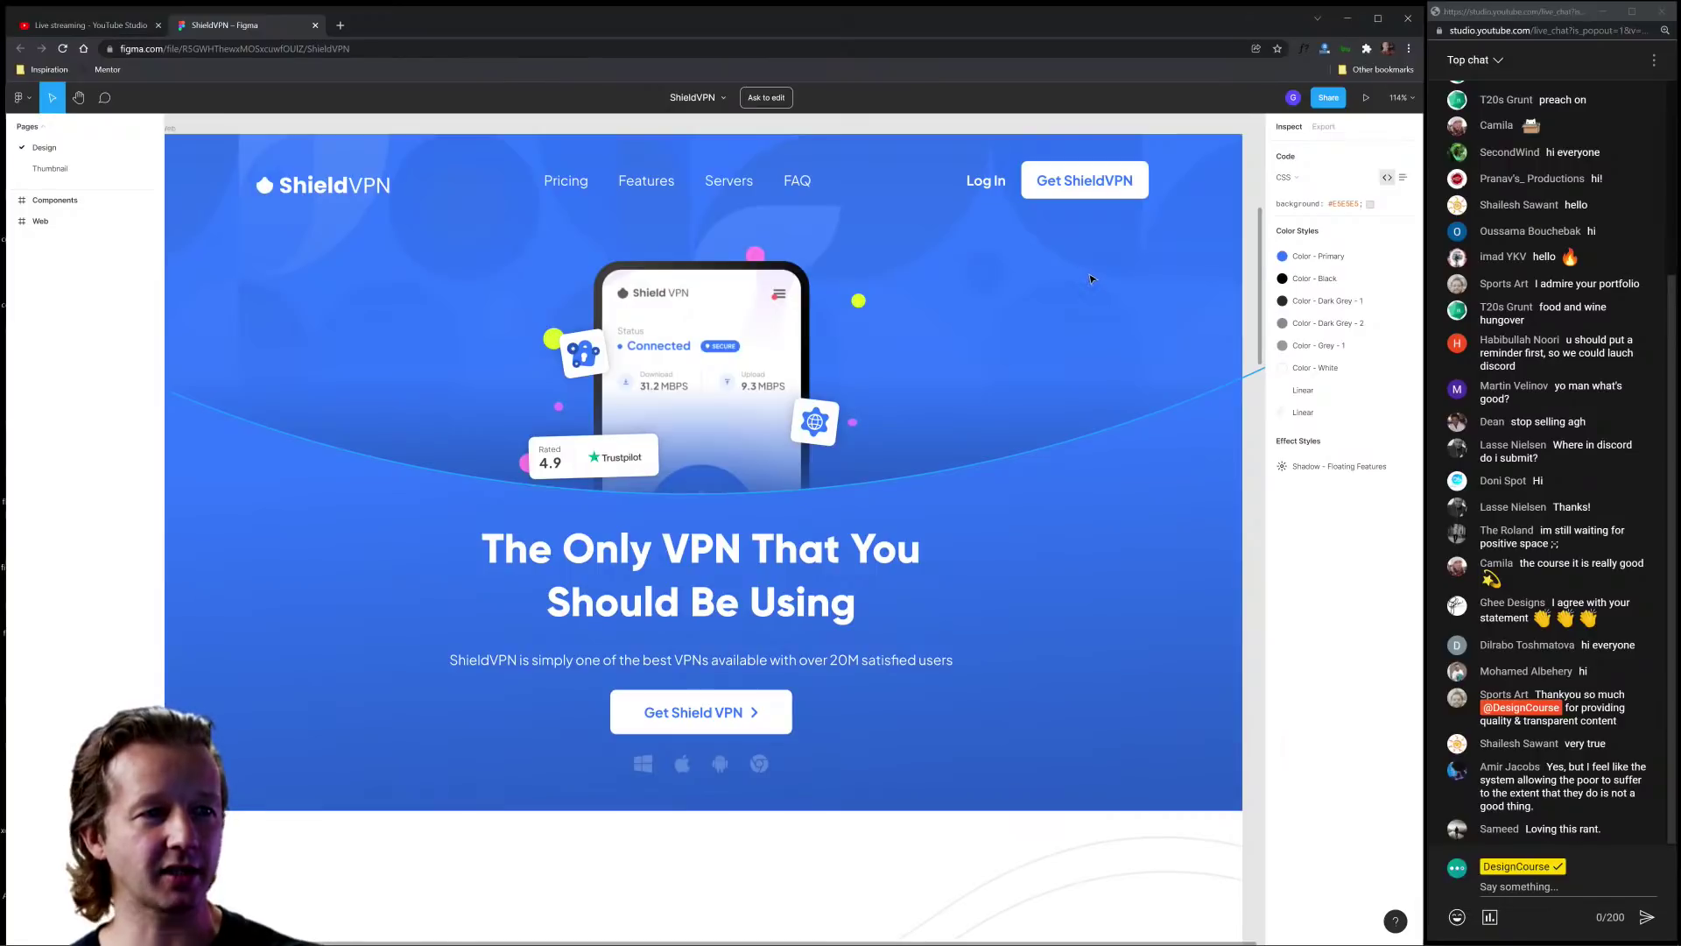
{"action": "mouse_move", "coordinate": [549, 27]}
{"action": "left_mouse_down"}
{"action": "mouse_move", "coordinate": [547, 200]}
{"action": "mouse_move", "coordinate": [591, 582]}
{"action": "mouse_move", "coordinate": [604, 150]}
{"action": "mouse_move", "coordinate": [545, 30]}
{"action": "mouse_move", "coordinate": [550, 44]}
{"action": "left_mouse_up"}
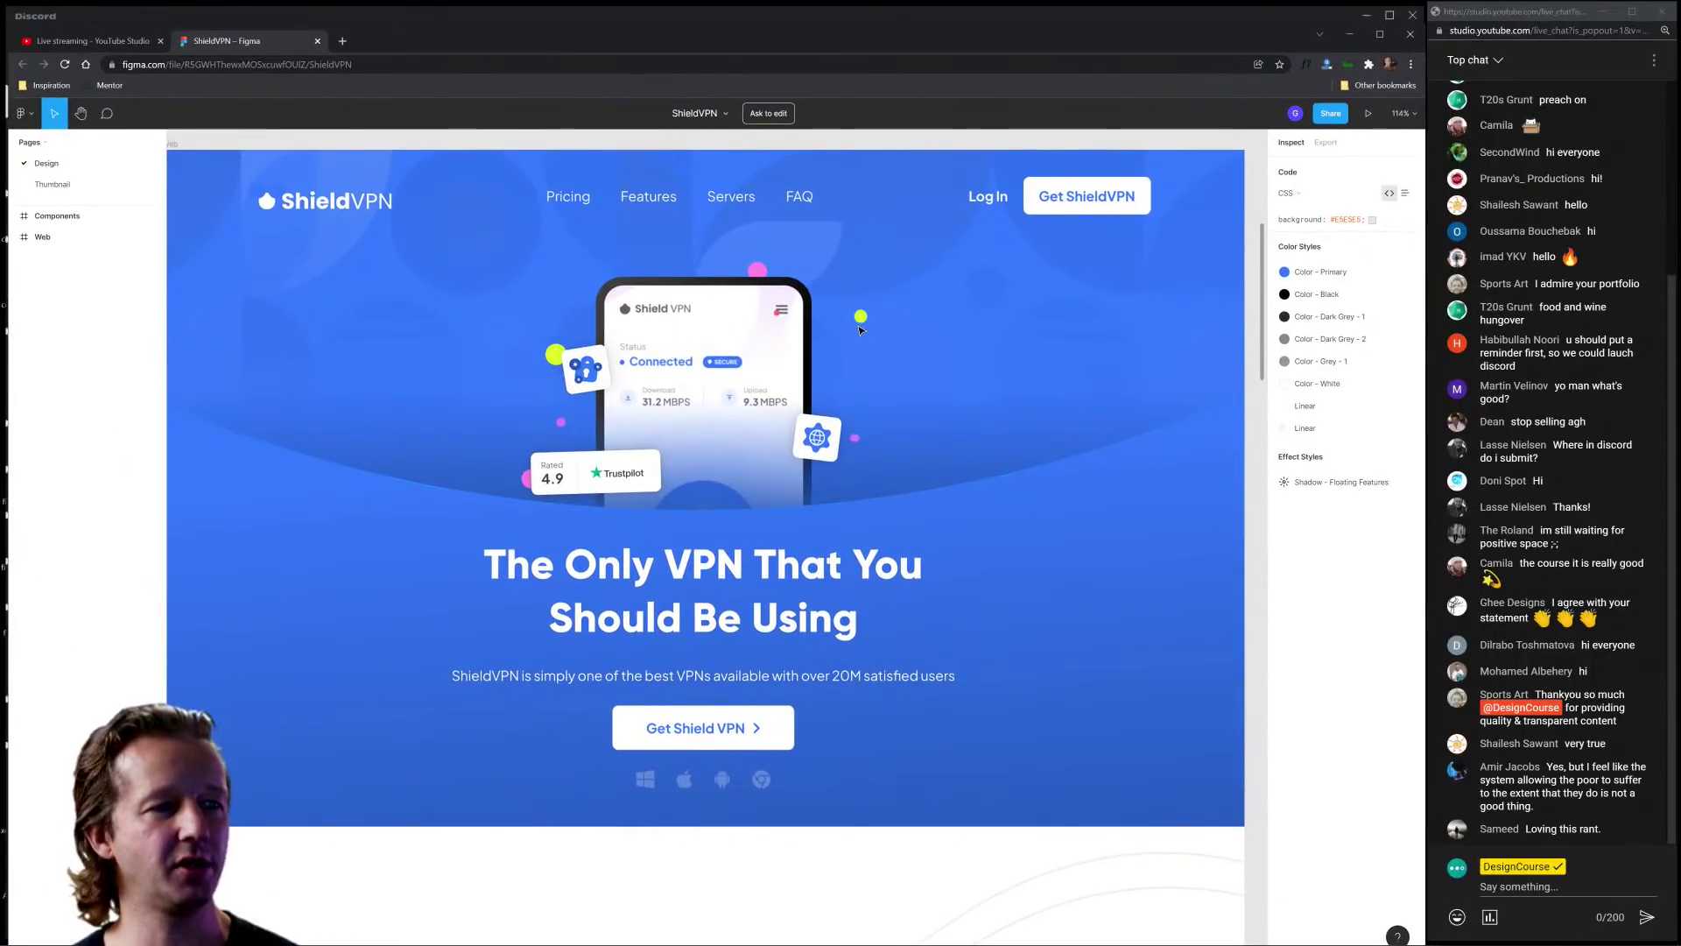
{"action": "scroll", "coordinate": [860, 330], "scroll_direction": "up", "scroll_amount": 5}
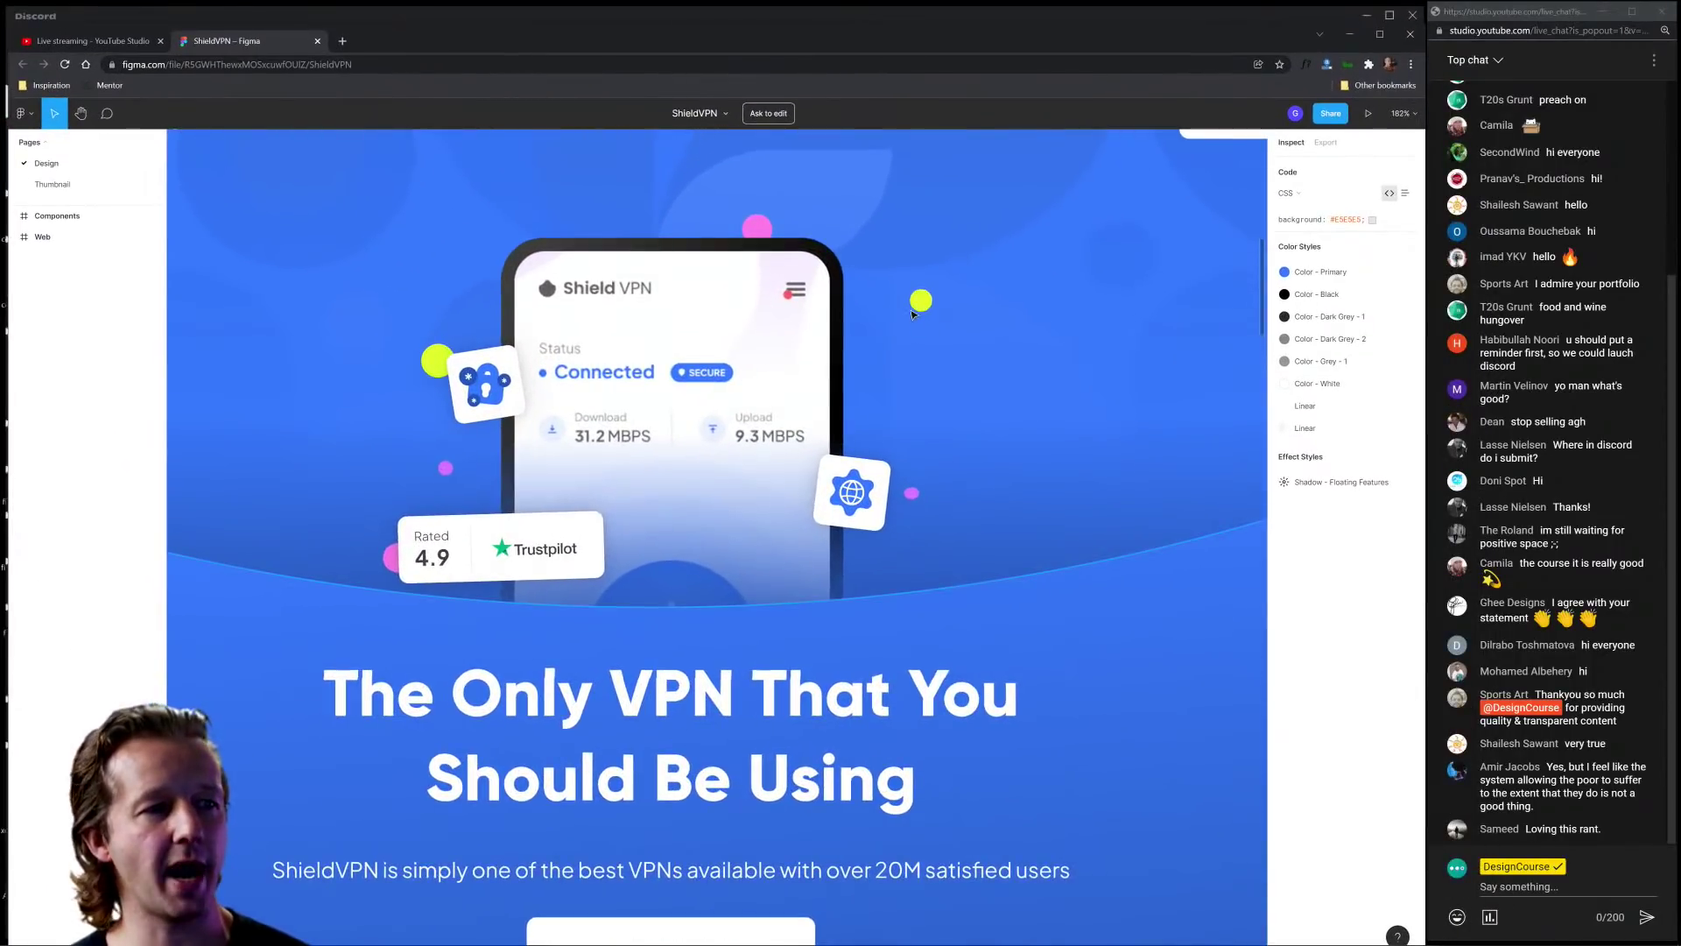
{"action": "left_click", "coordinate": [753, 342]}
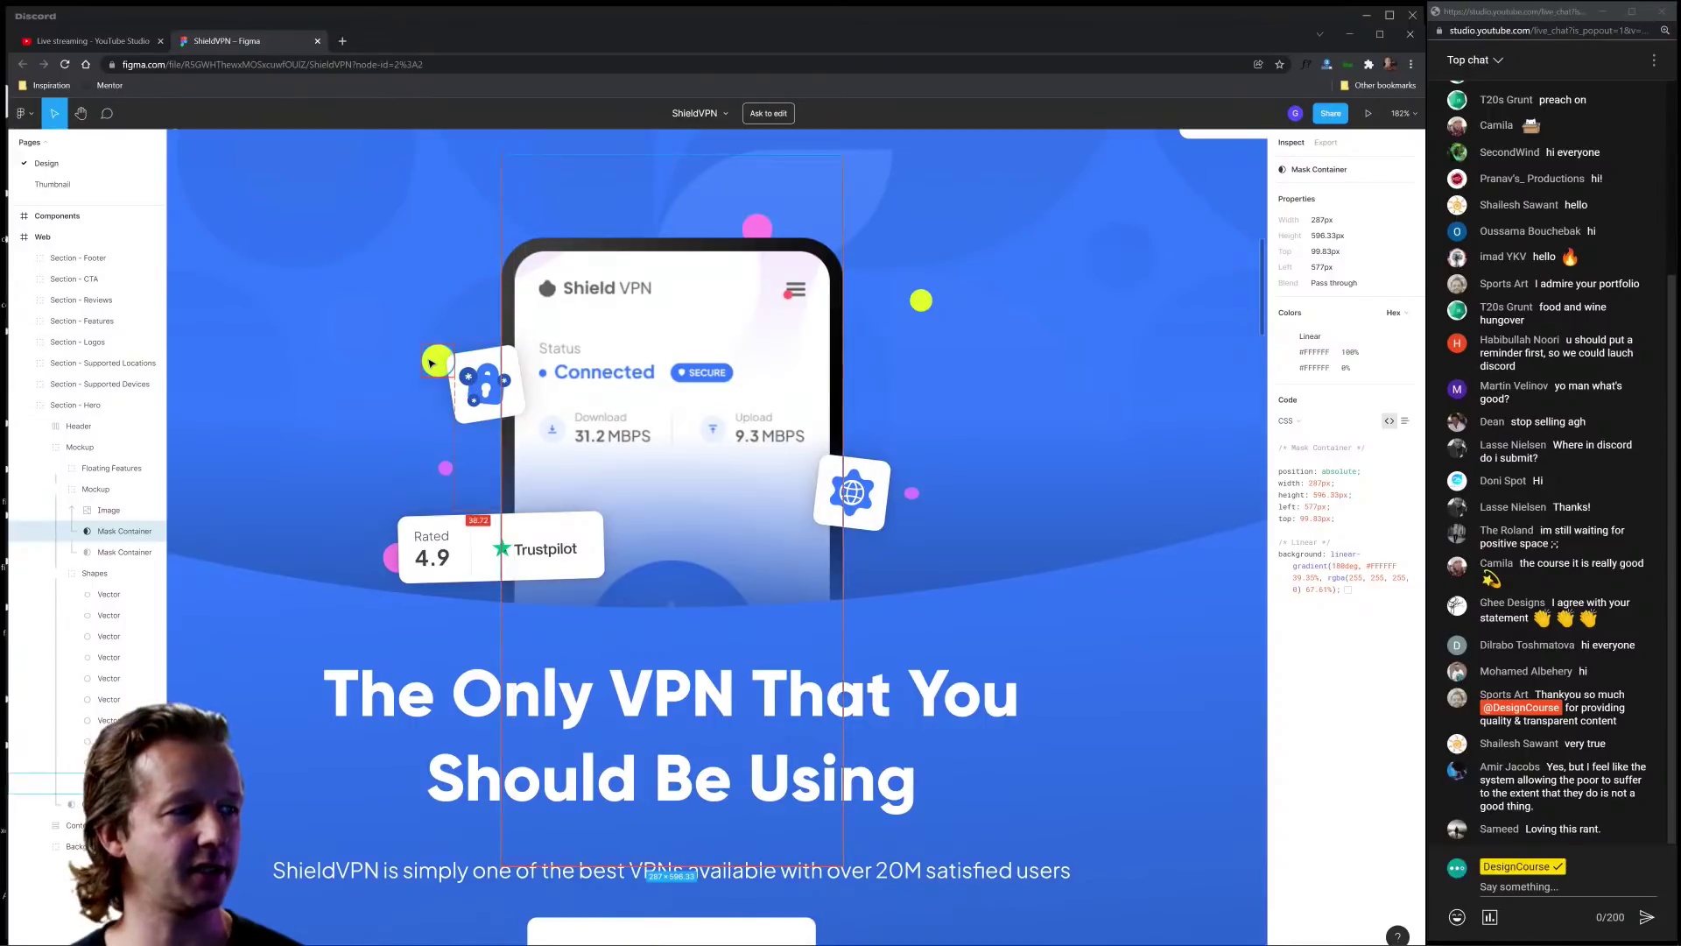
Step: Inspect the hero's pink circle, floating globe card, heading text and gradient background frame
{"action": "left_click", "coordinate": [393, 557]}
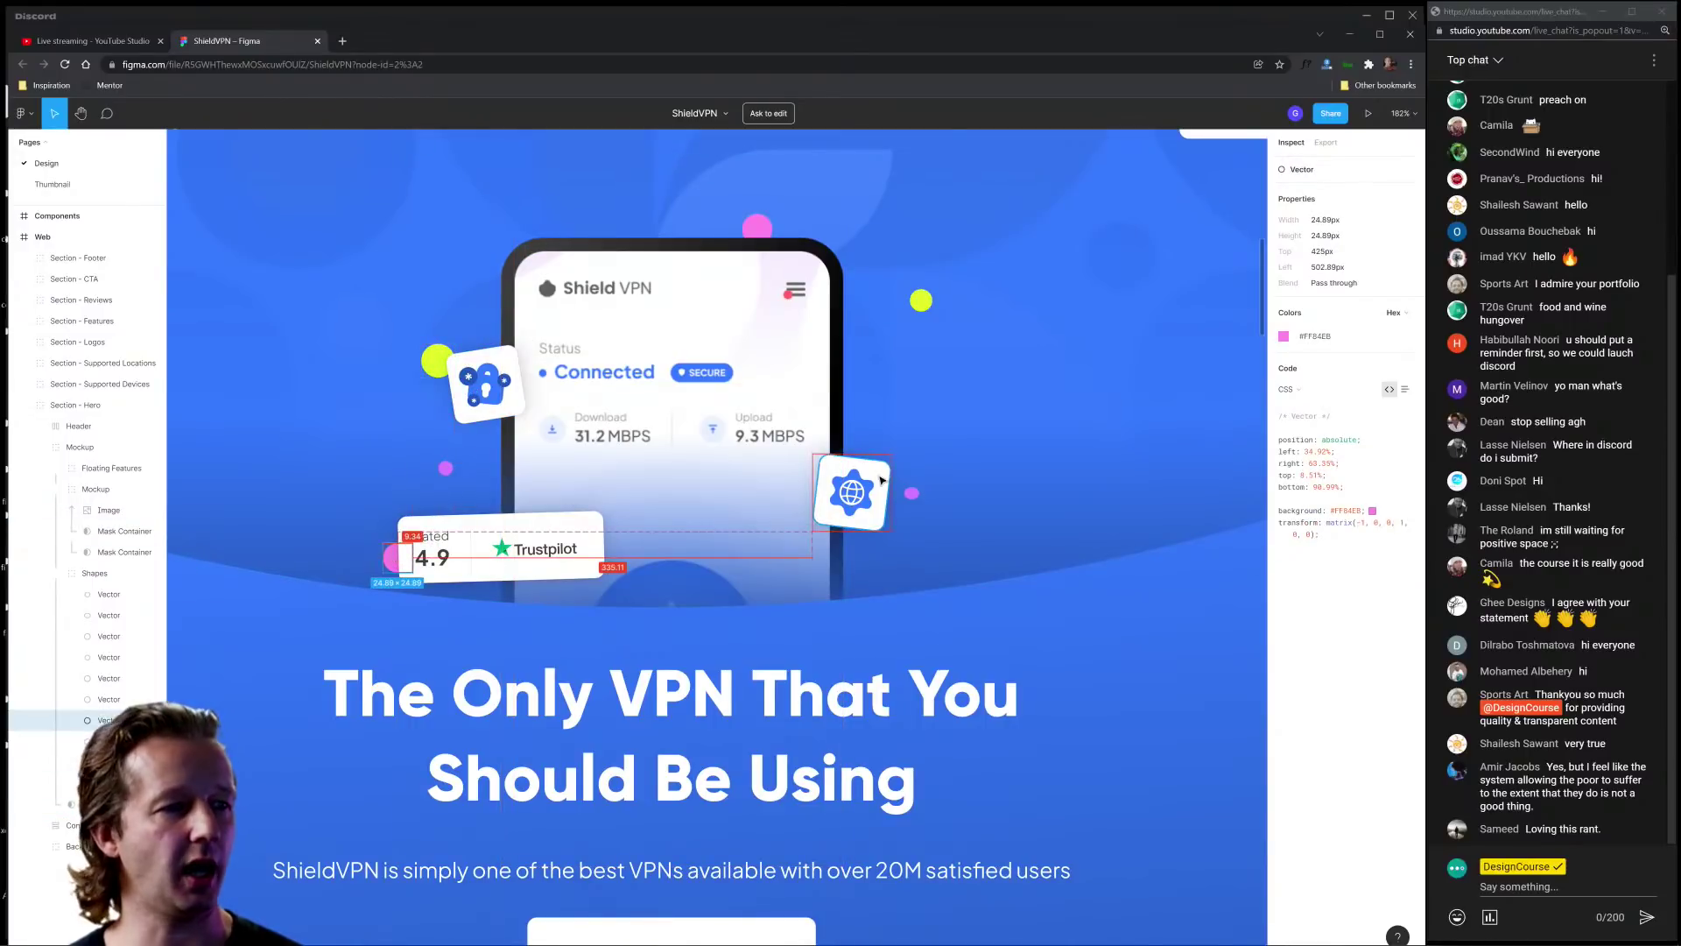
{"action": "left_click", "coordinate": [882, 480]}
{"action": "scroll", "coordinate": [930, 403], "scroll_direction": "down", "scroll_amount": 5}
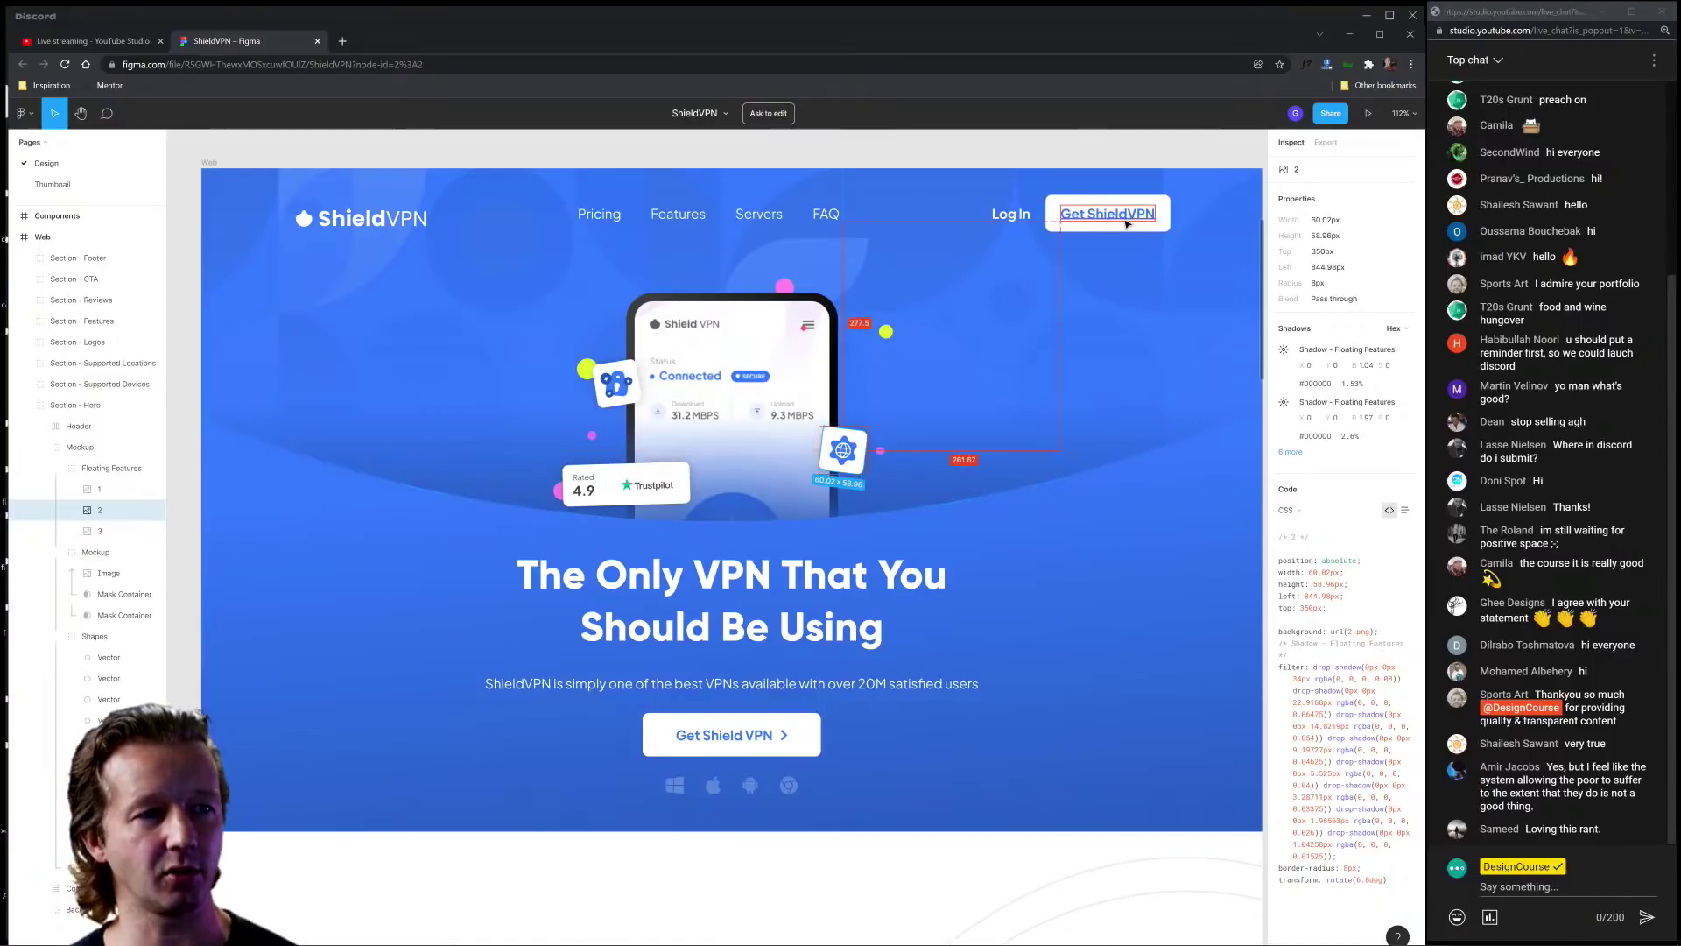
{"action": "left_click", "coordinate": [749, 608]}
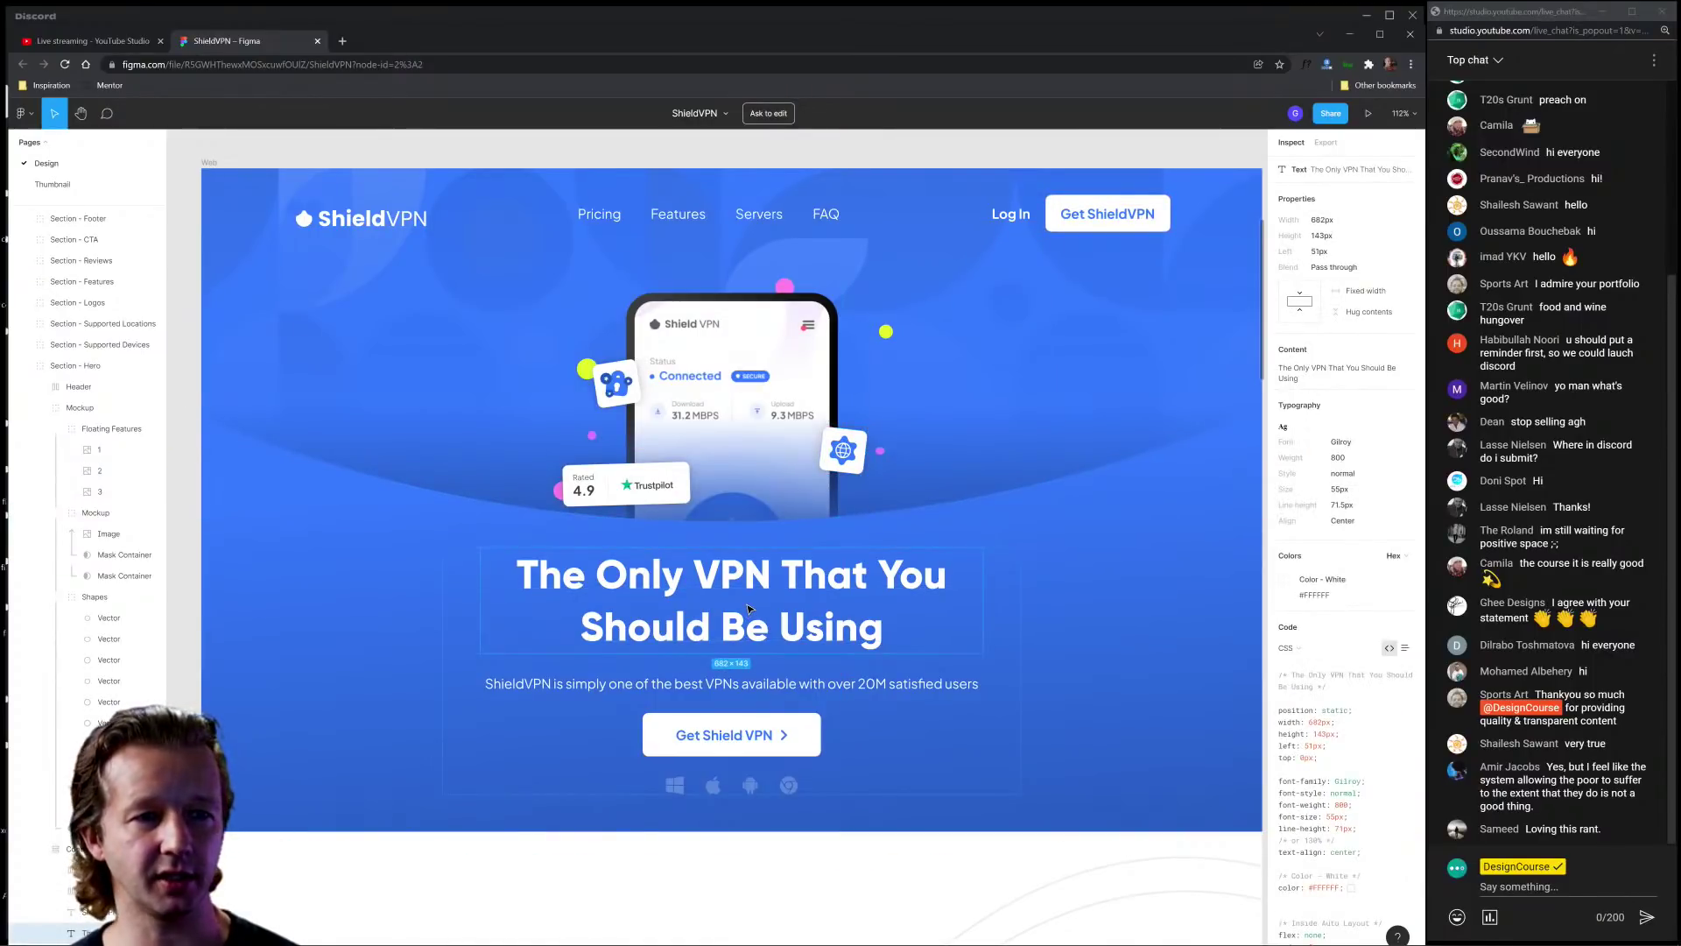
{"action": "left_click", "coordinate": [1031, 698]}
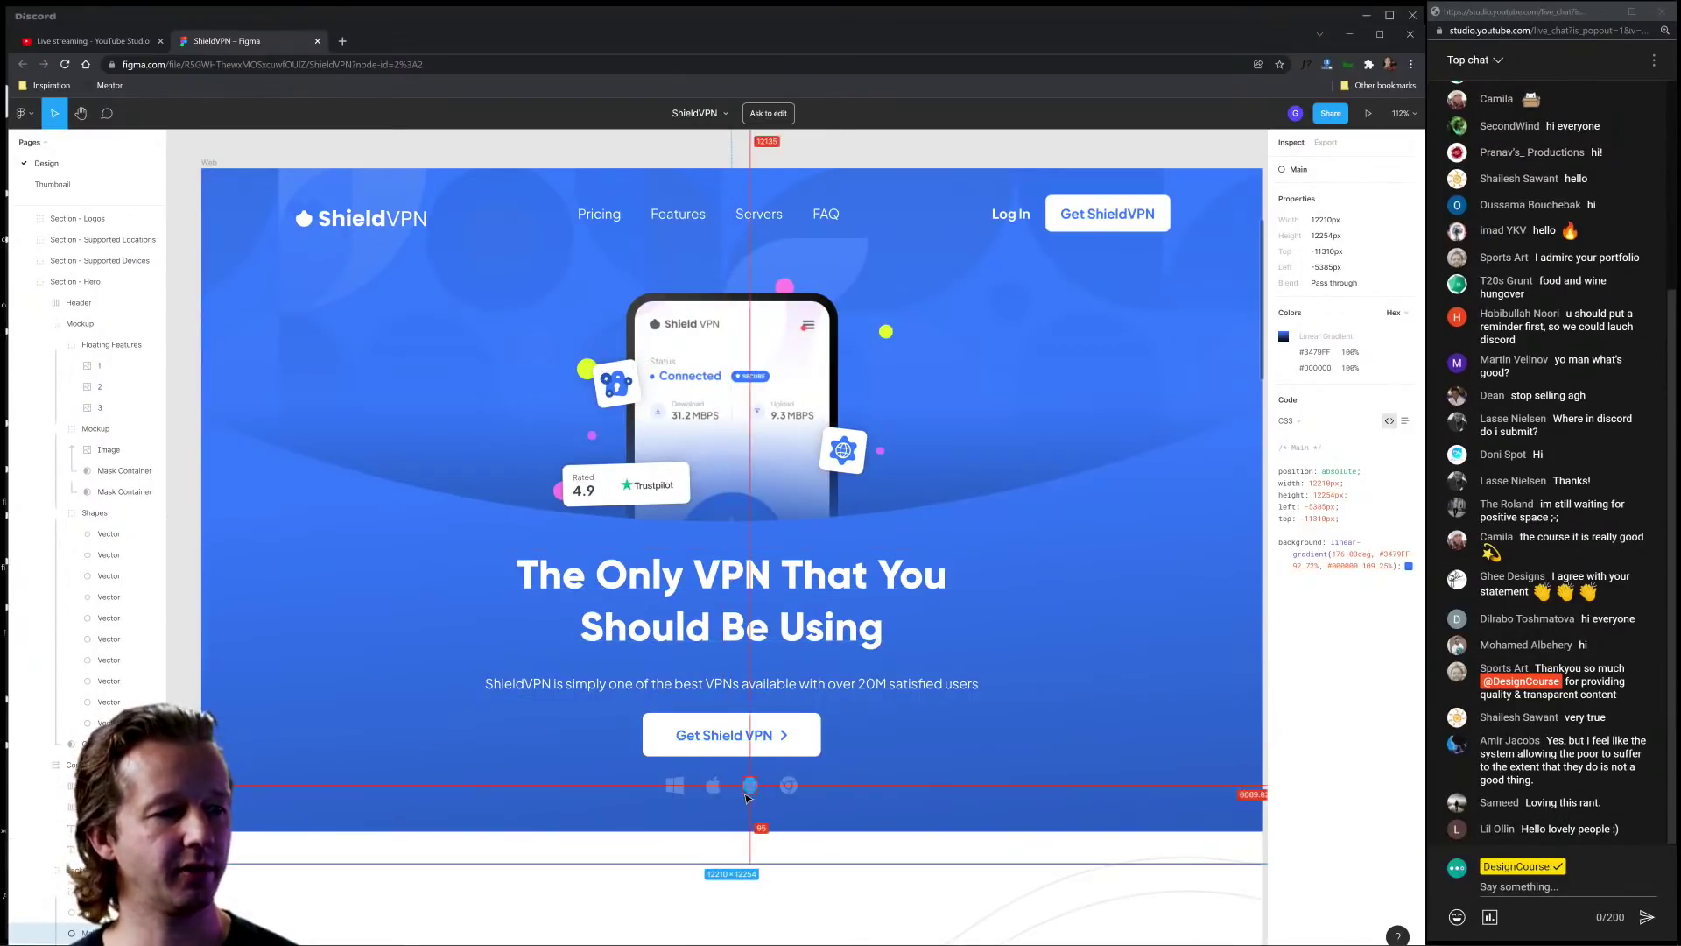
{"action": "scroll", "coordinate": [1064, 539], "scroll_direction": "down", "scroll_amount": 7}
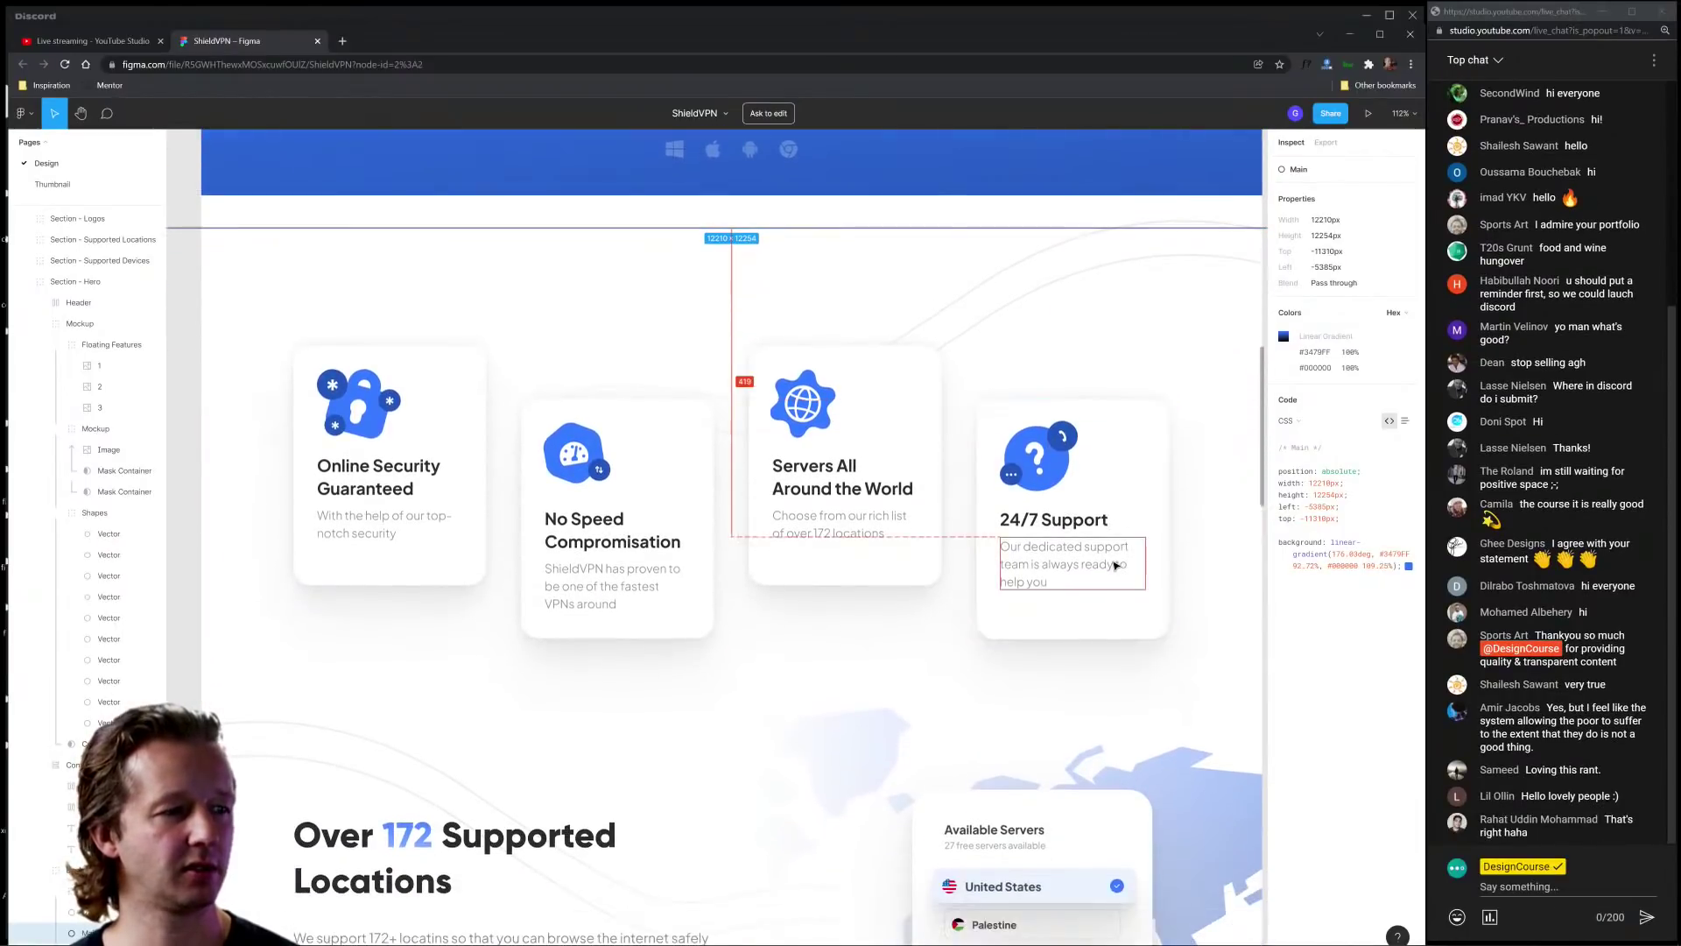
{"action": "scroll", "coordinate": [1138, 574], "scroll_direction": "down", "scroll_amount": 4}
{"action": "scroll", "coordinate": [1224, 586], "scroll_direction": "up", "scroll_amount": 2}
{"action": "left_click", "coordinate": [1223, 586]}
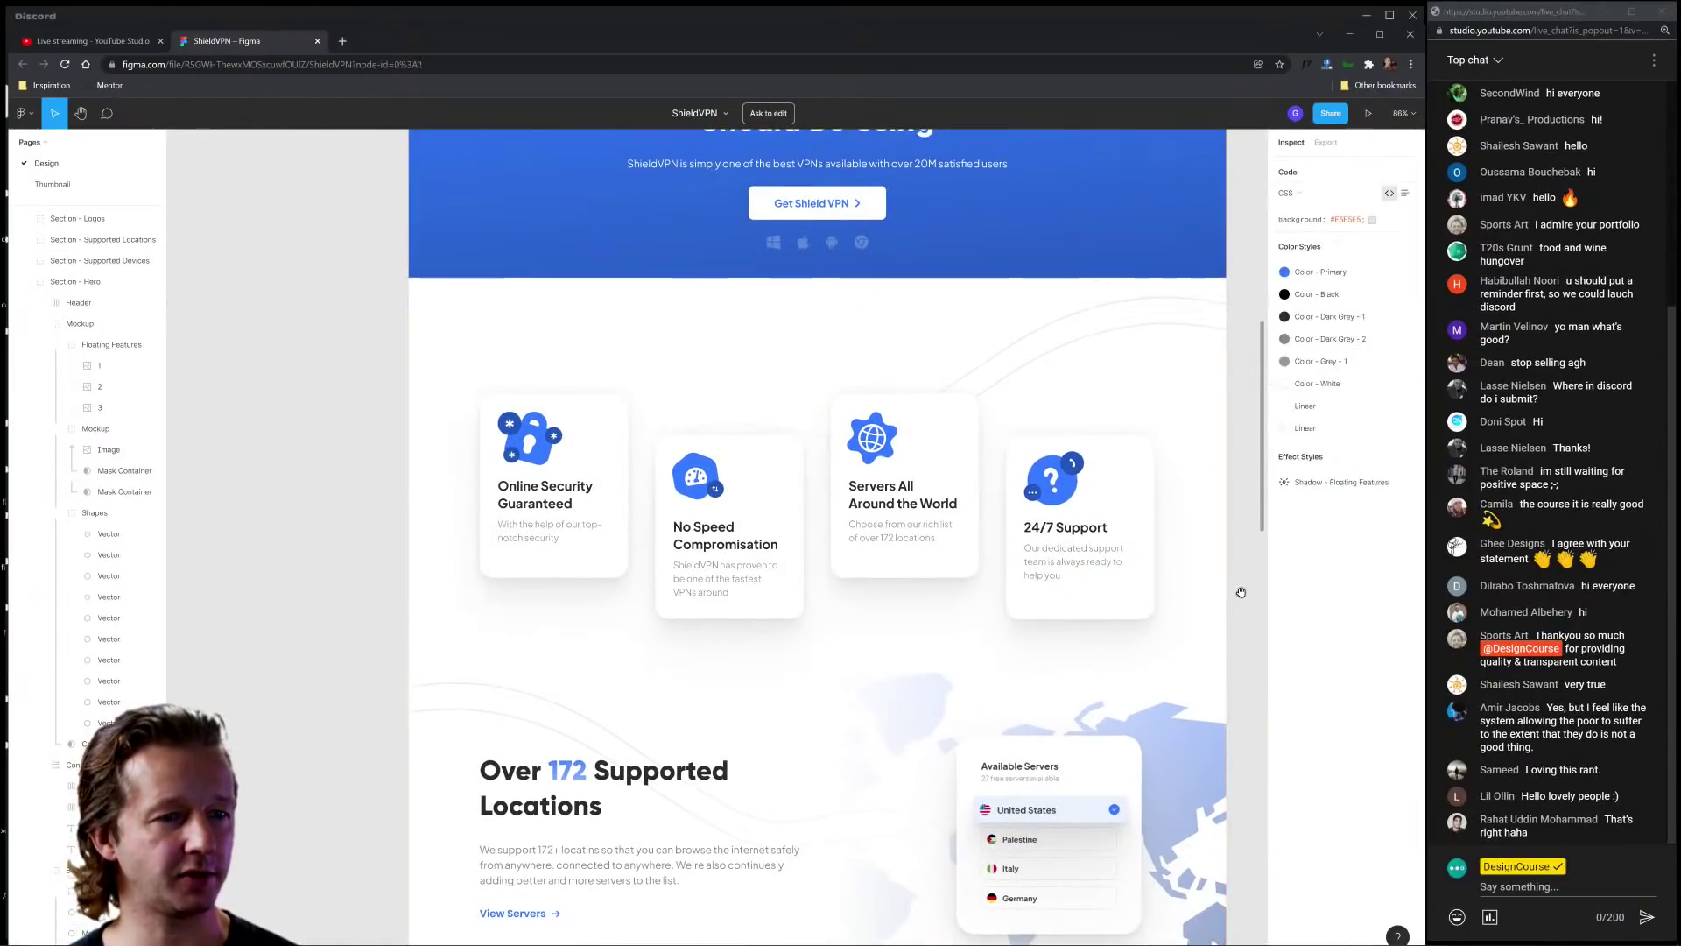
Step: Copy the grey Color value of the No Speed Compromisation card's description text
{"action": "scroll", "coordinate": [1173, 561], "scroll_direction": "up", "scroll_amount": 1}
{"action": "scroll", "coordinate": [1141, 535], "scroll_direction": "left", "scroll_amount": 1}
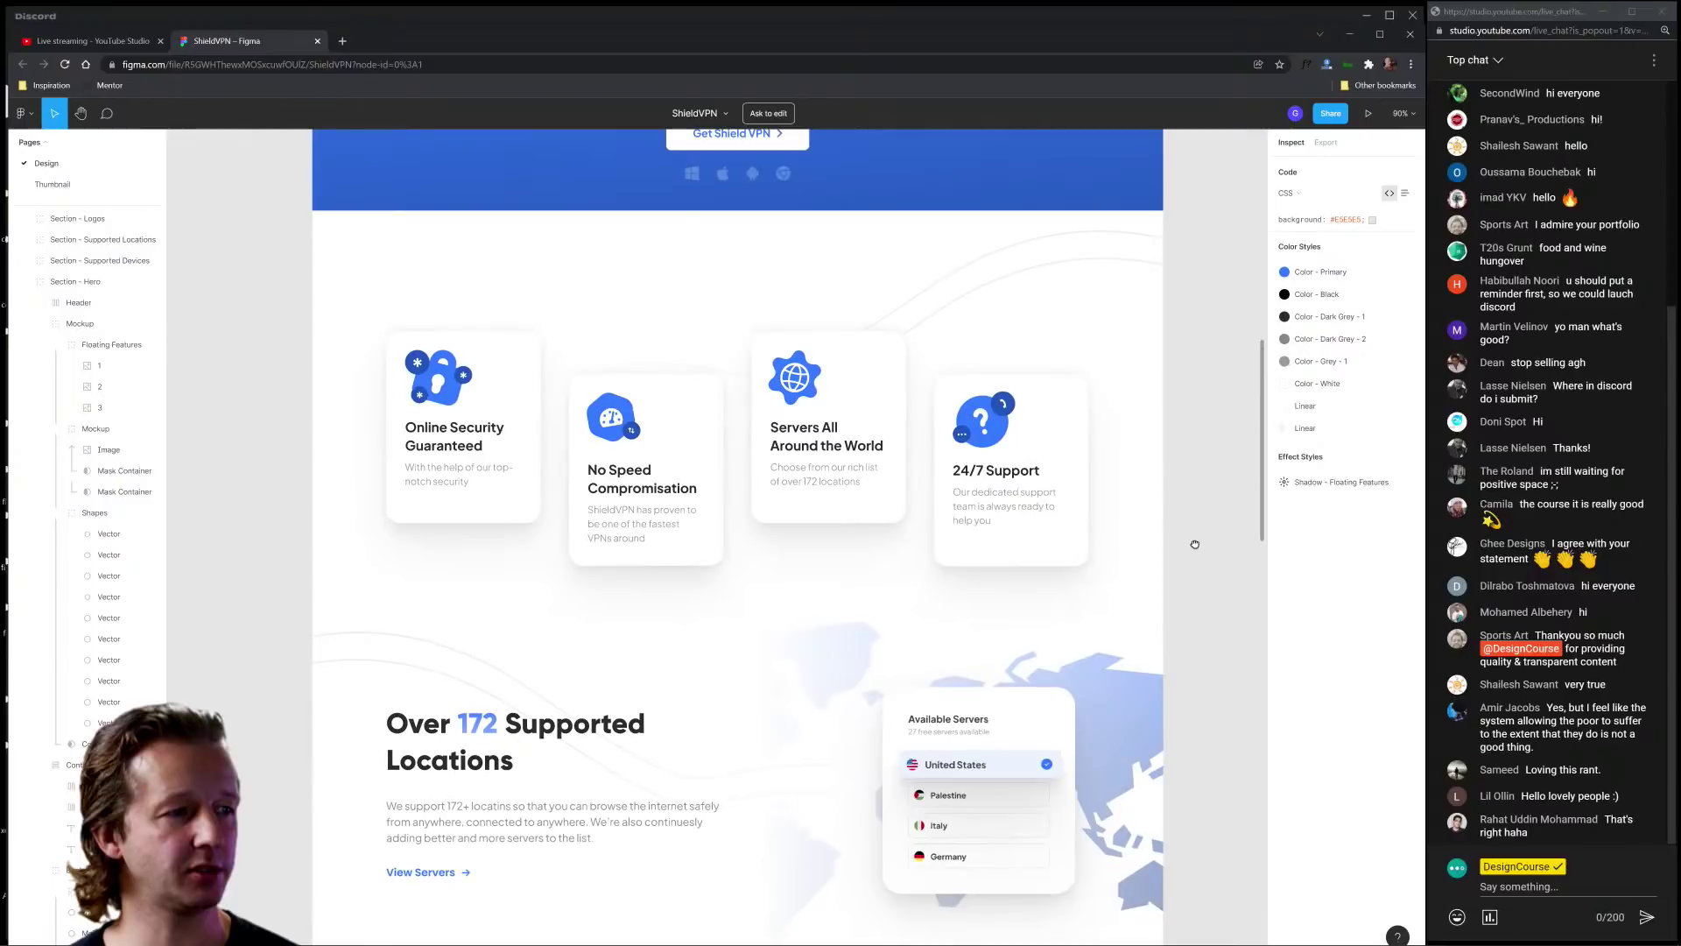
{"action": "left_click", "coordinate": [614, 528]}
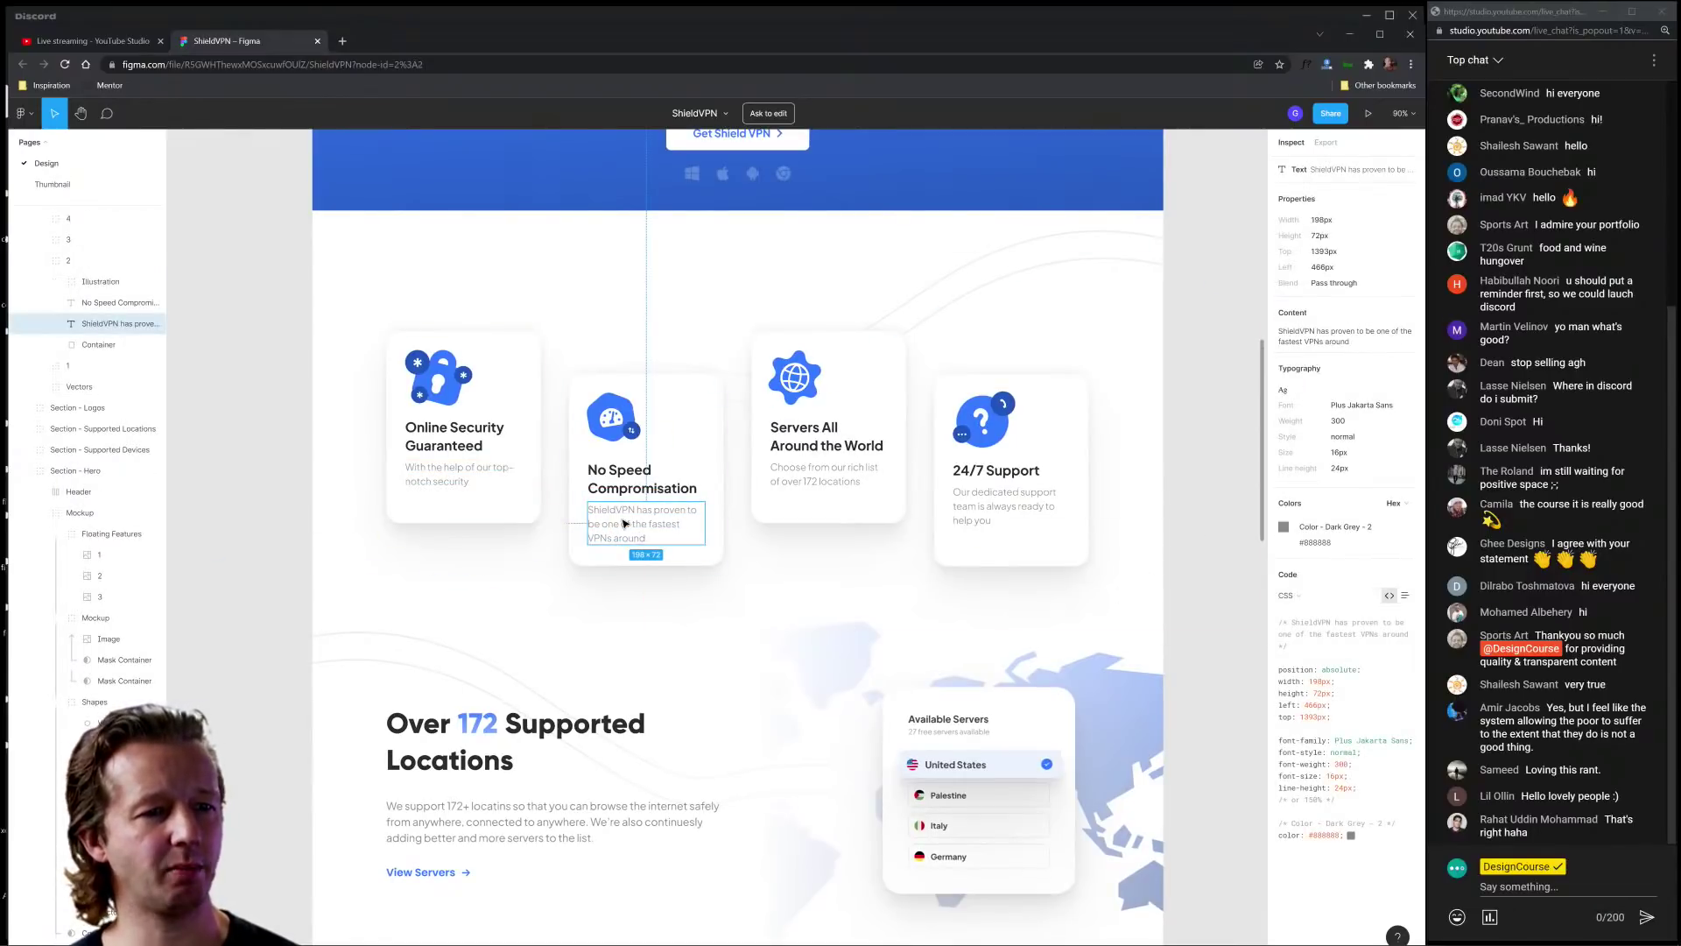
{"action": "left_click", "coordinate": [1287, 524]}
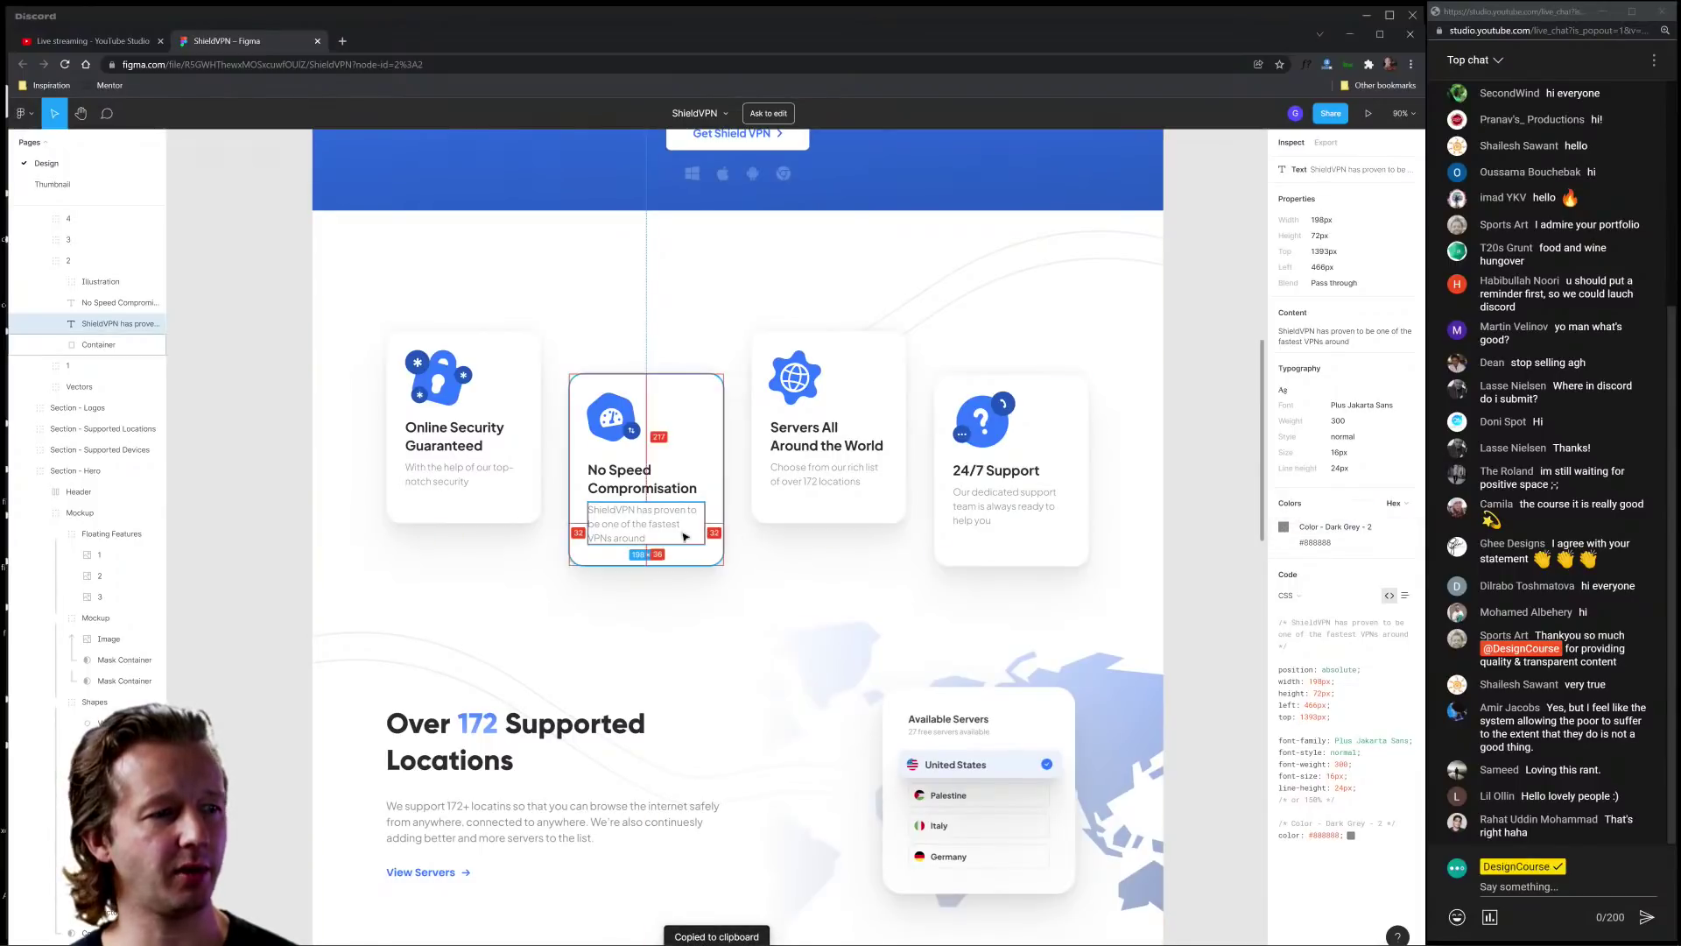
{"action": "left_click", "coordinate": [766, 552]}
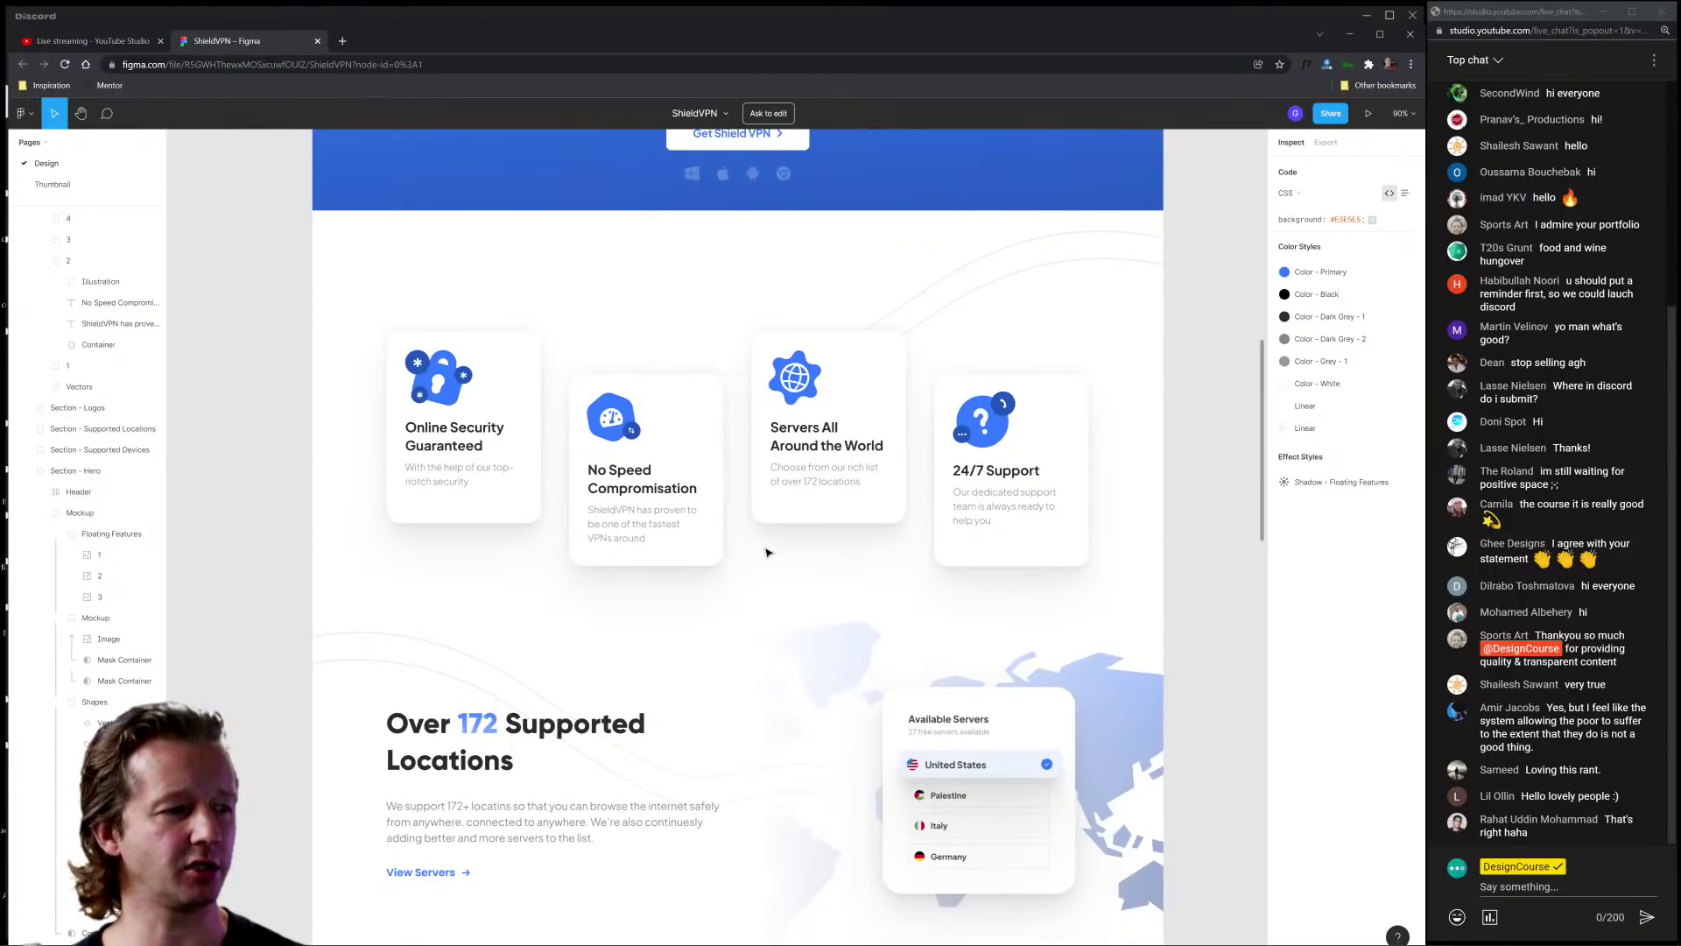
Step: Inspect the Supported Locations paragraph, then scroll down to the footer and back up
{"action": "scroll", "coordinate": [771, 560], "scroll_direction": "down", "scroll_amount": 5}
{"action": "left_click", "coordinate": [666, 445]}
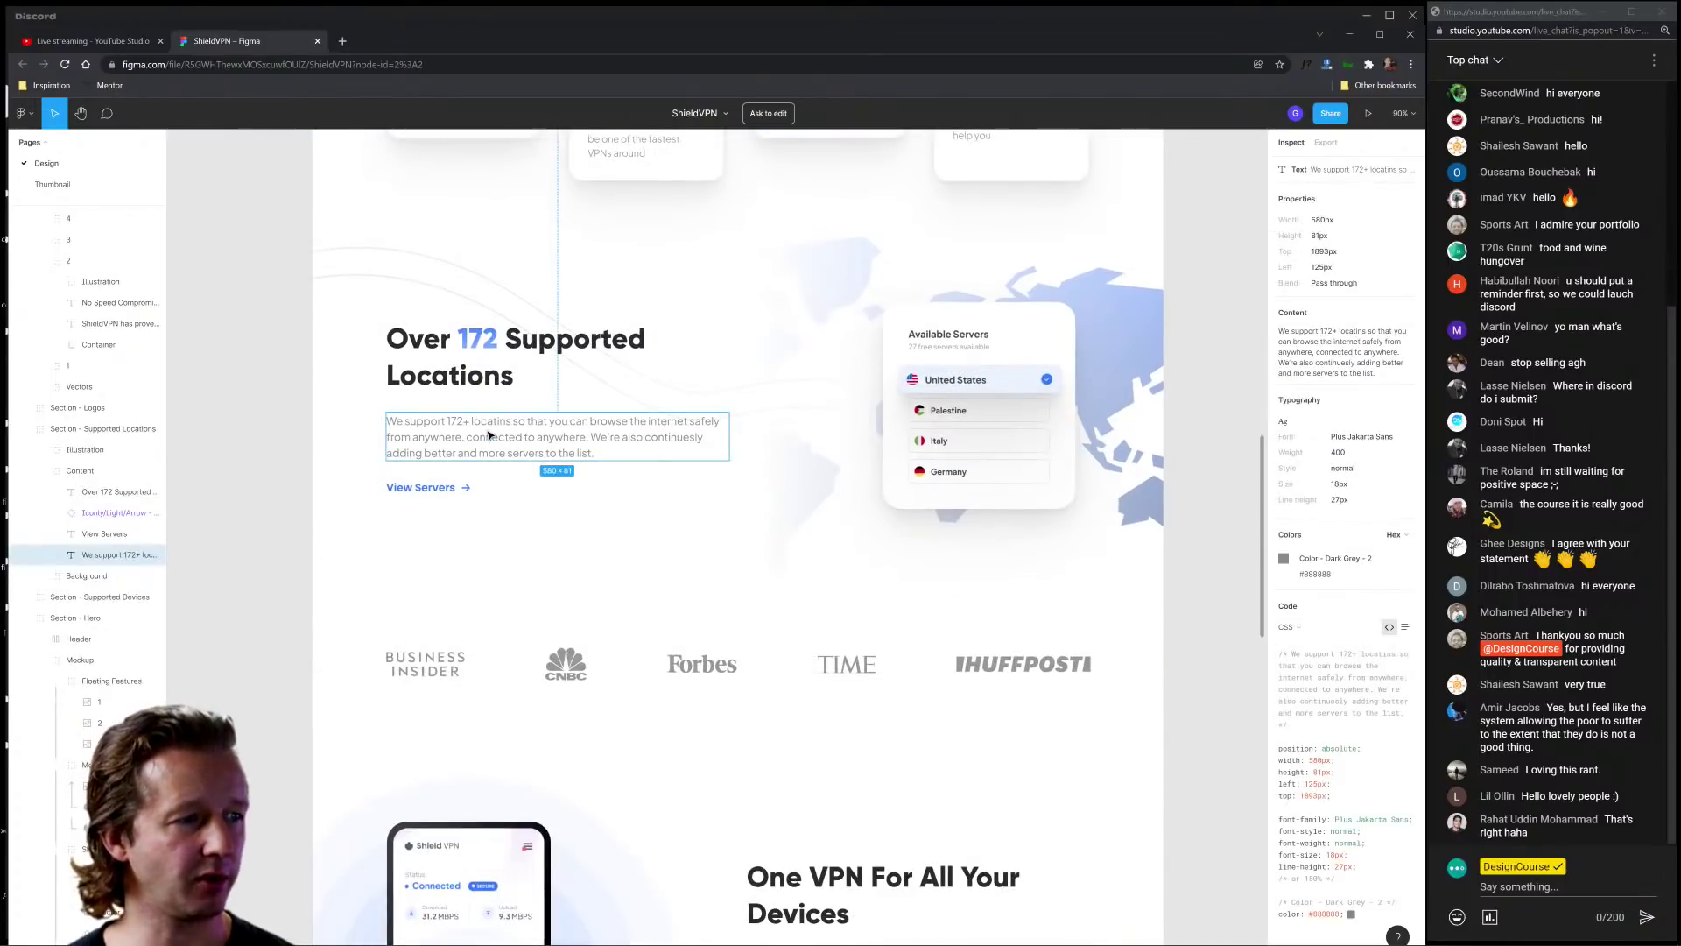
{"action": "left_click", "coordinate": [674, 511]}
{"action": "scroll", "coordinate": [648, 599], "scroll_direction": "down", "scroll_amount": 5}
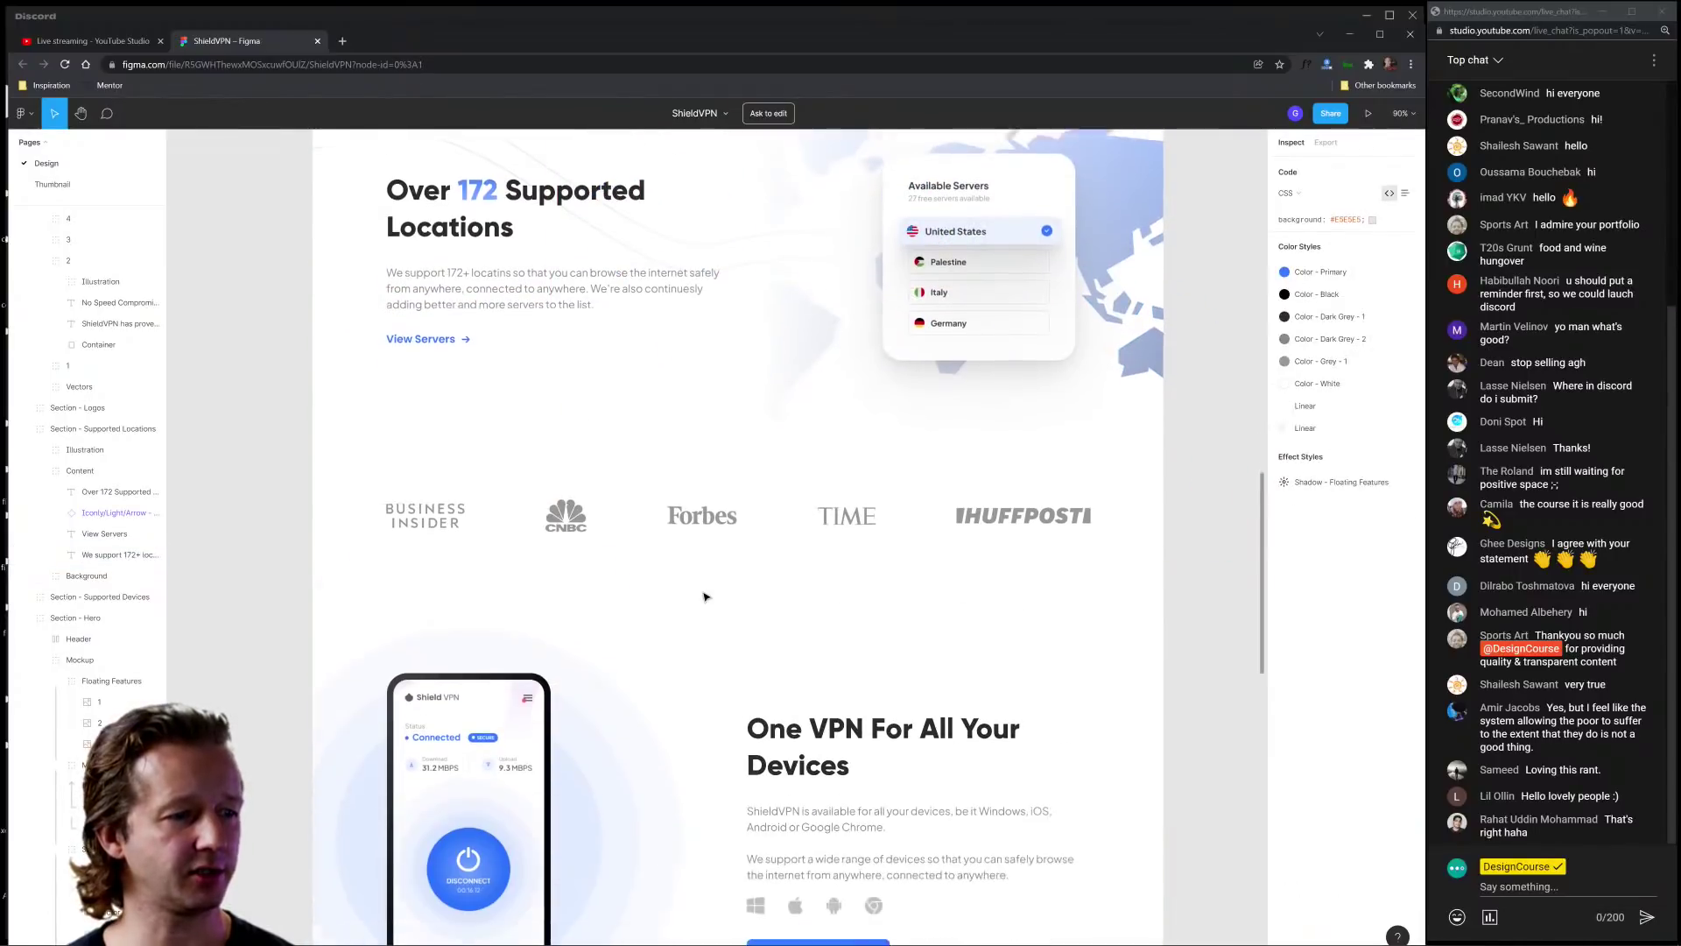
{"action": "scroll", "coordinate": [683, 608], "scroll_direction": "down", "scroll_amount": 10}
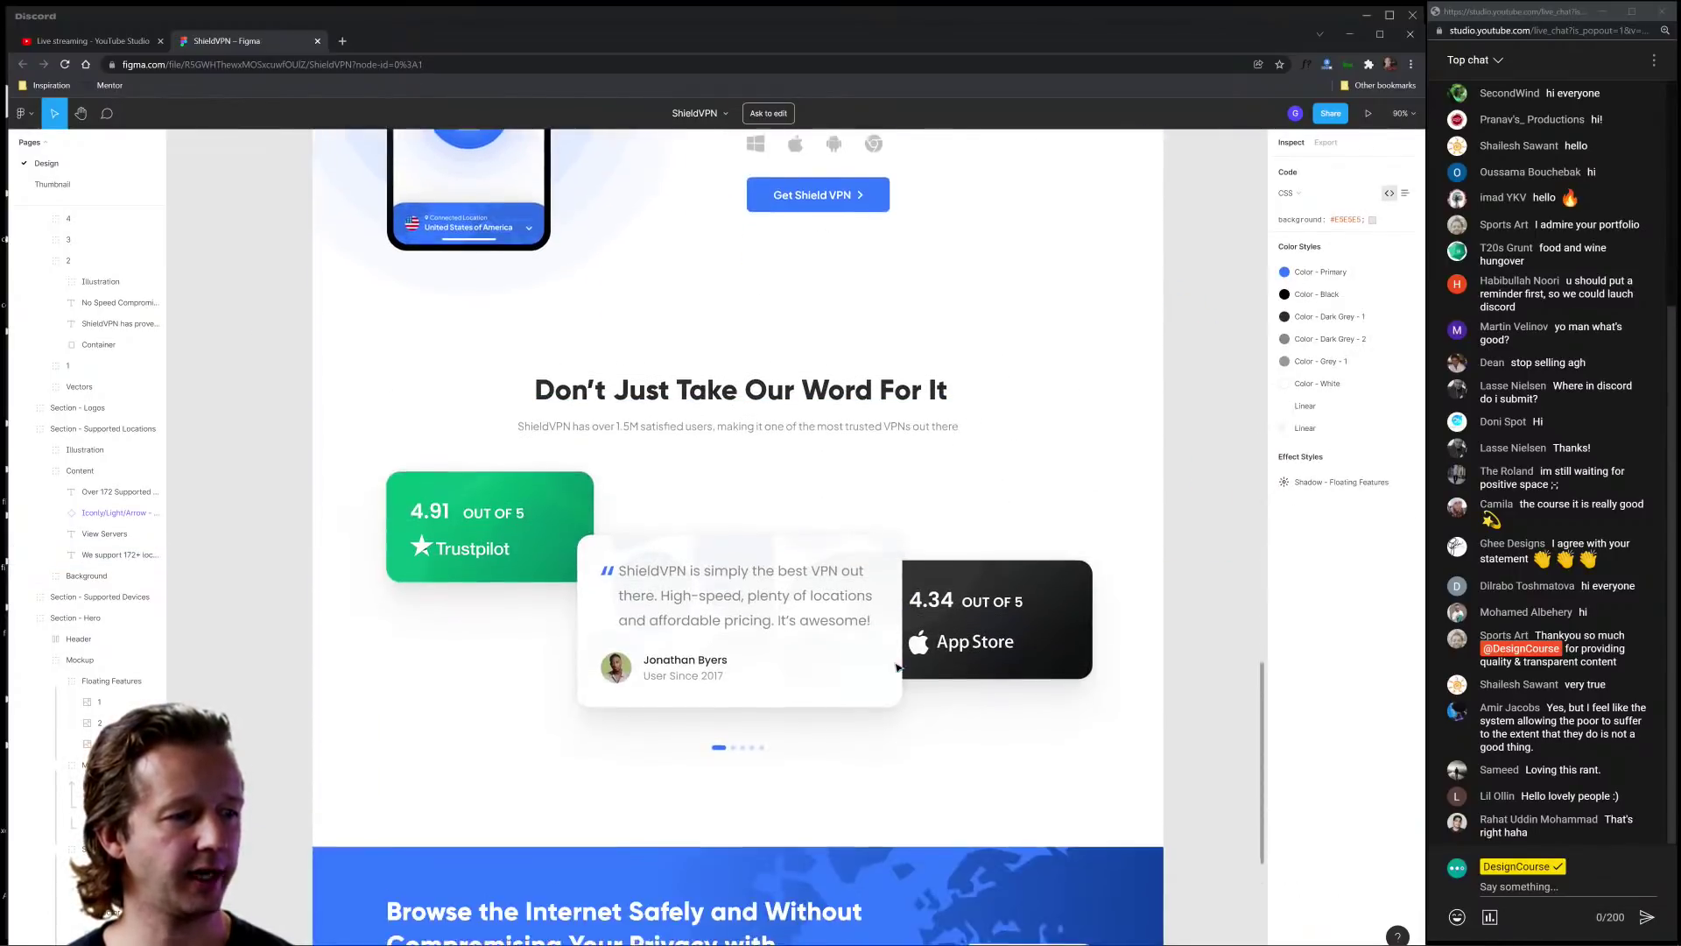
{"action": "scroll", "coordinate": [896, 667], "scroll_direction": "down", "scroll_amount": 2}
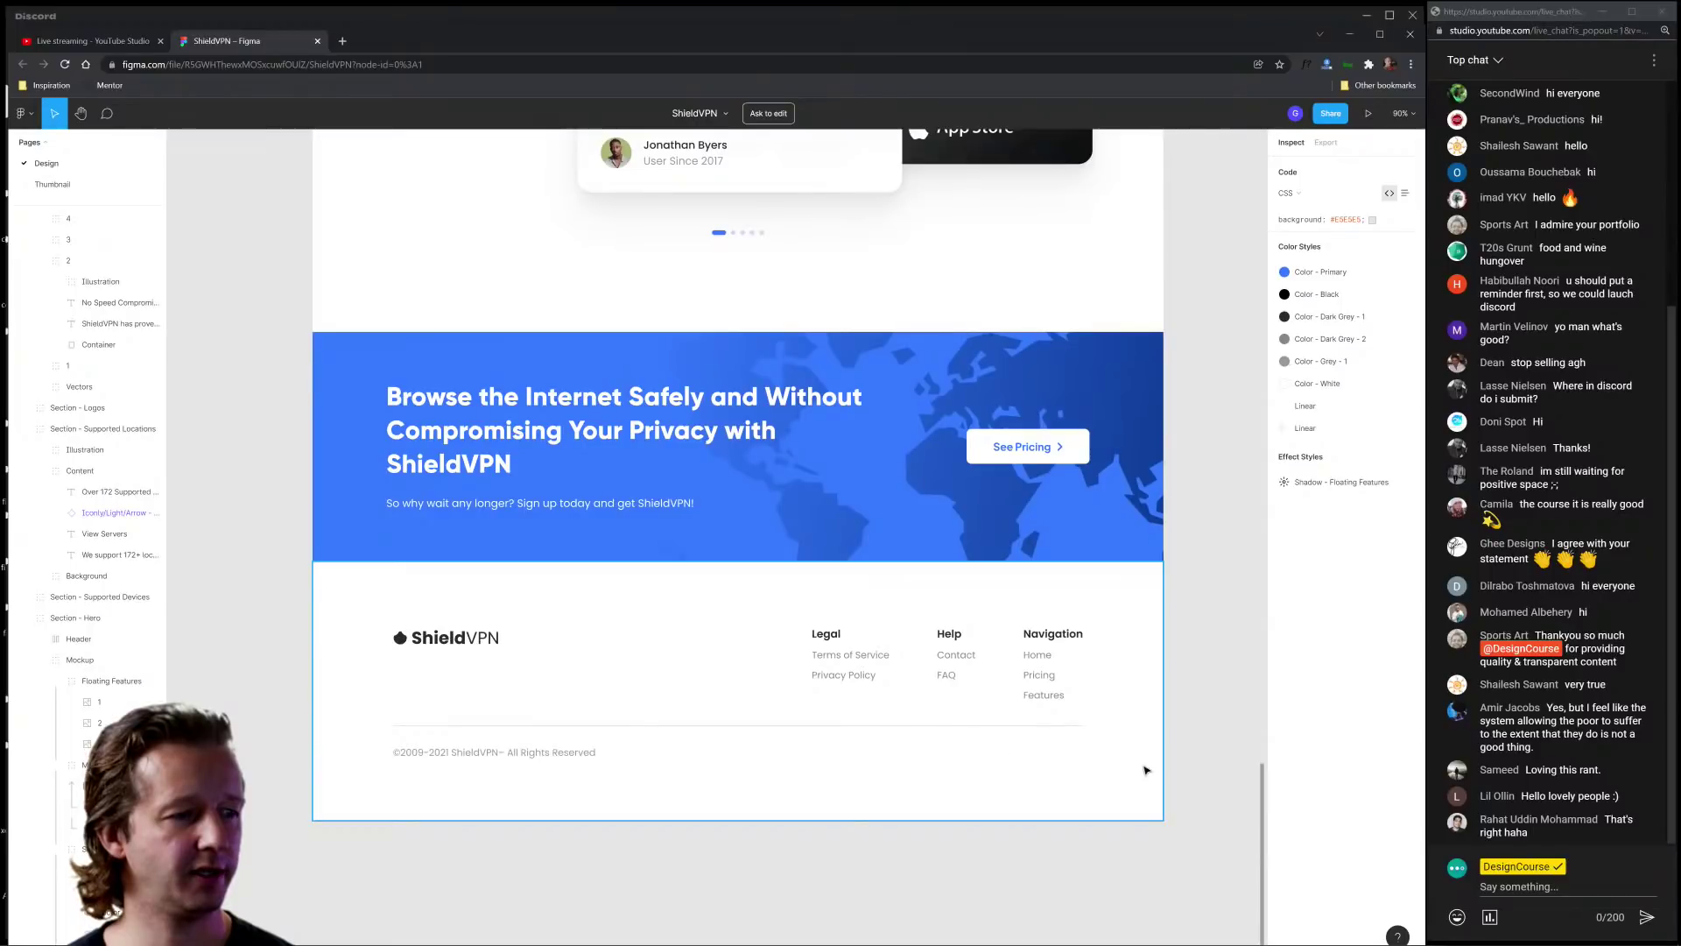
{"action": "scroll", "coordinate": [1174, 757], "scroll_direction": "up", "scroll_amount": 3}
{"action": "scroll", "coordinate": [1175, 757], "scroll_direction": "up", "scroll_amount": 20}
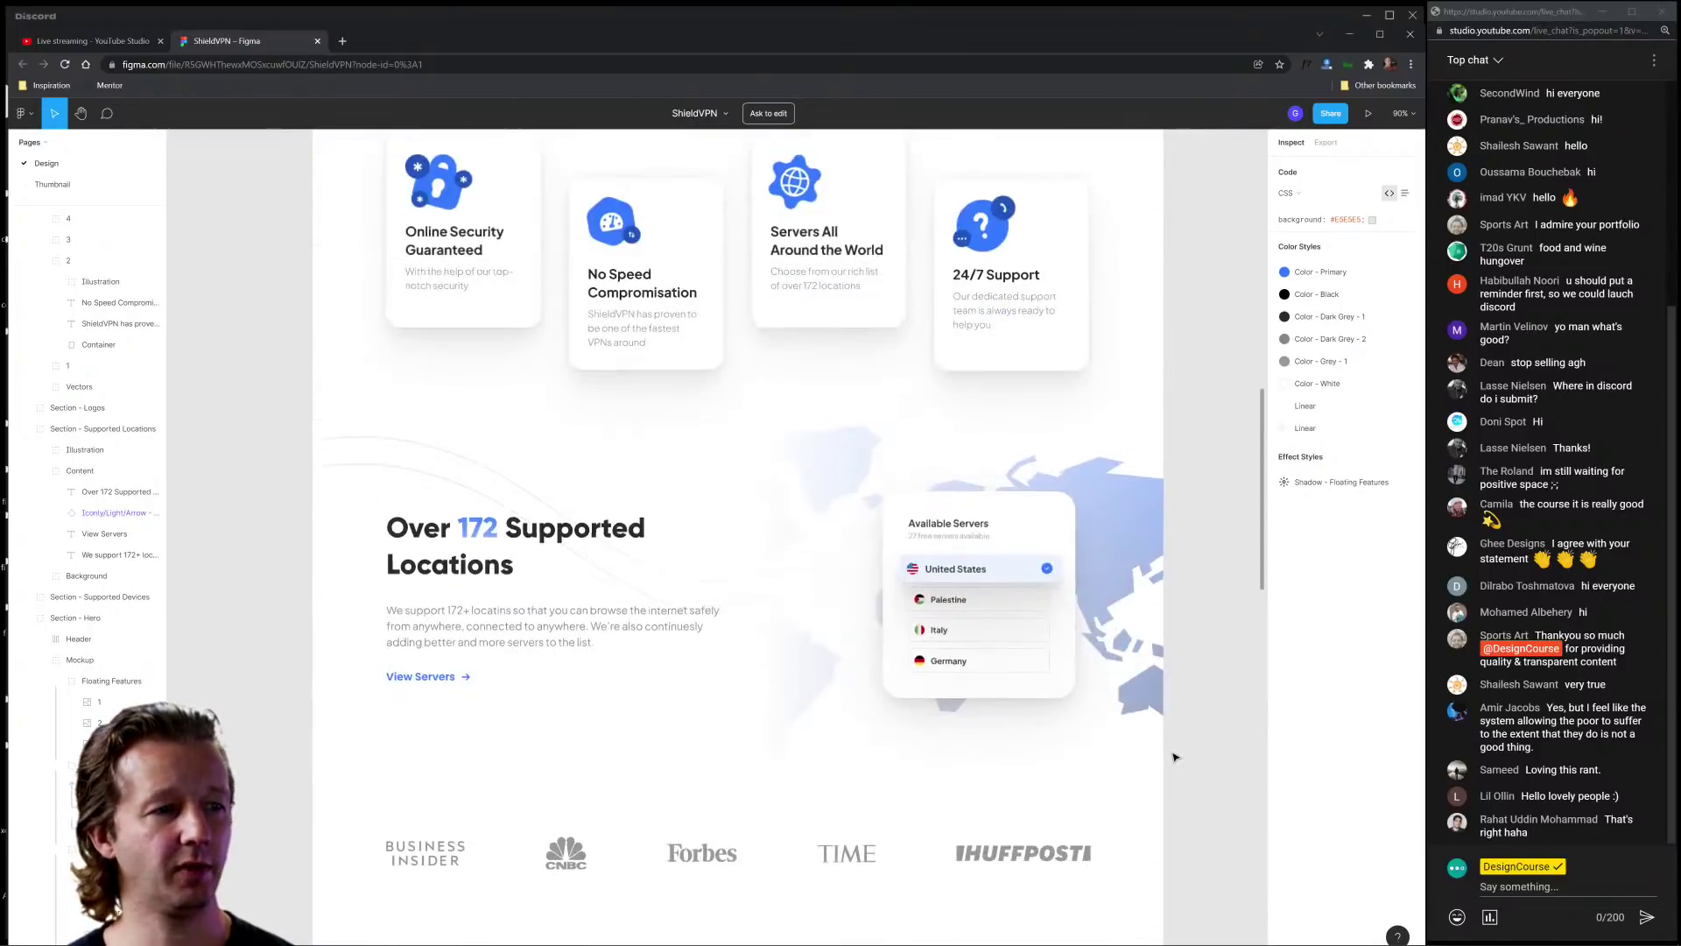
{"action": "scroll", "coordinate": [1175, 757], "scroll_direction": "up", "scroll_amount": 7}
Step: Zoom out to 52% and pan so the hero and feature cards fill the view
{"action": "scroll", "coordinate": [1174, 756], "scroll_direction": "down", "scroll_amount": 7}
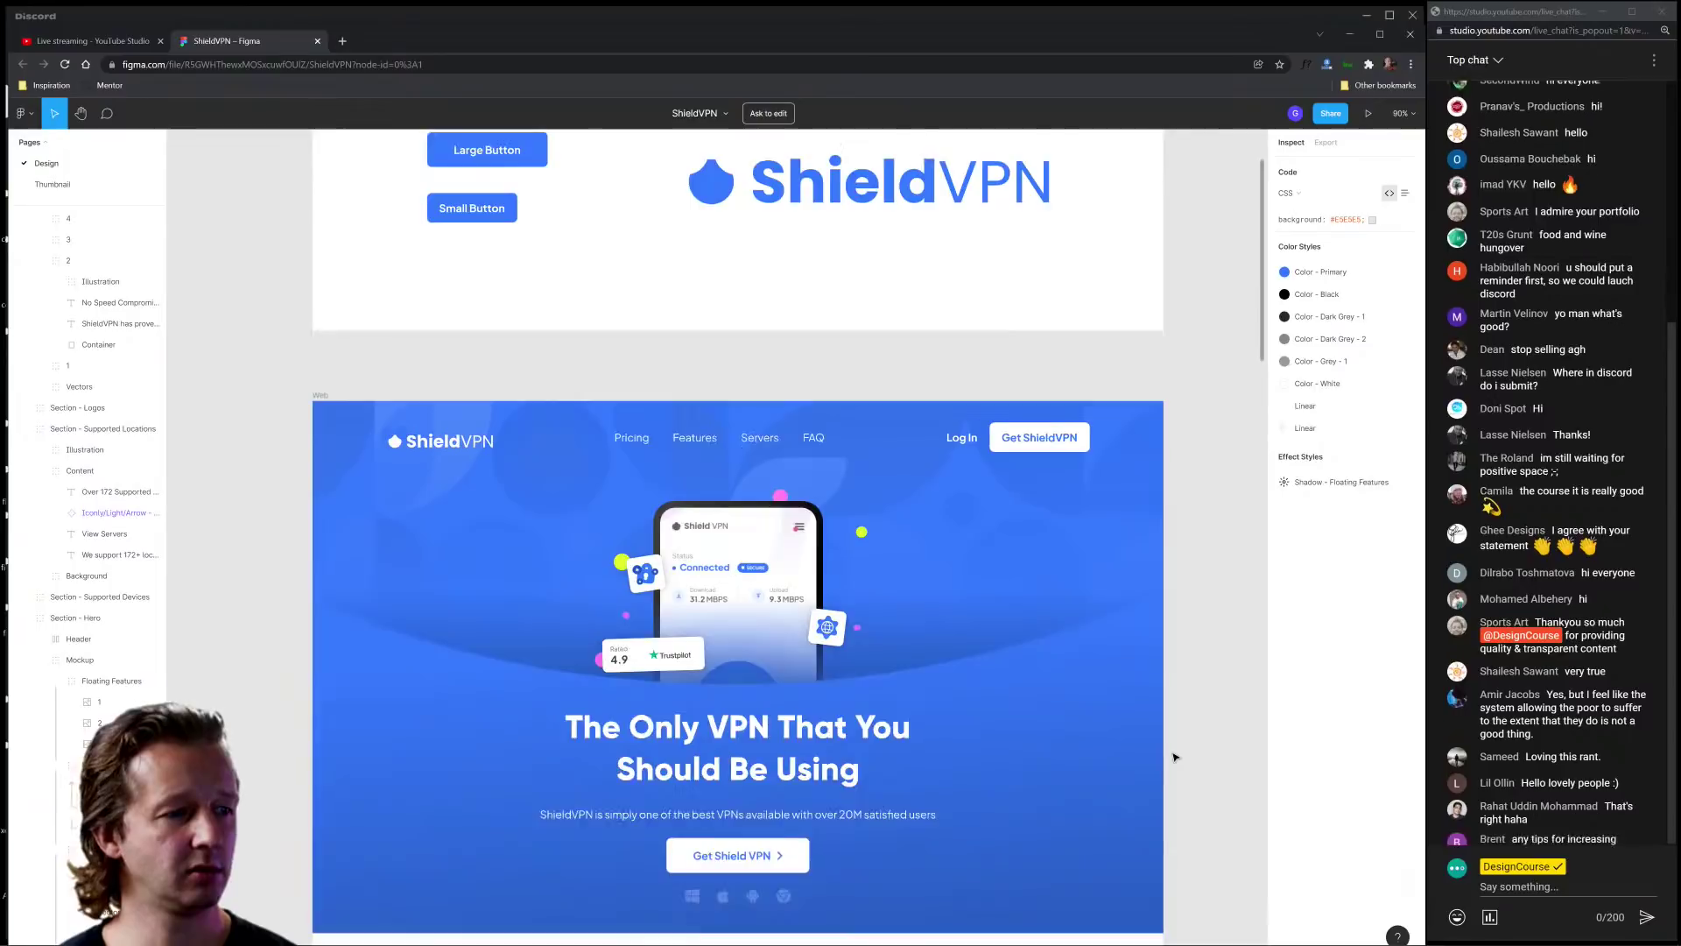
{"action": "scroll", "coordinate": [1174, 756], "scroll_direction": "down", "scroll_amount": 3}
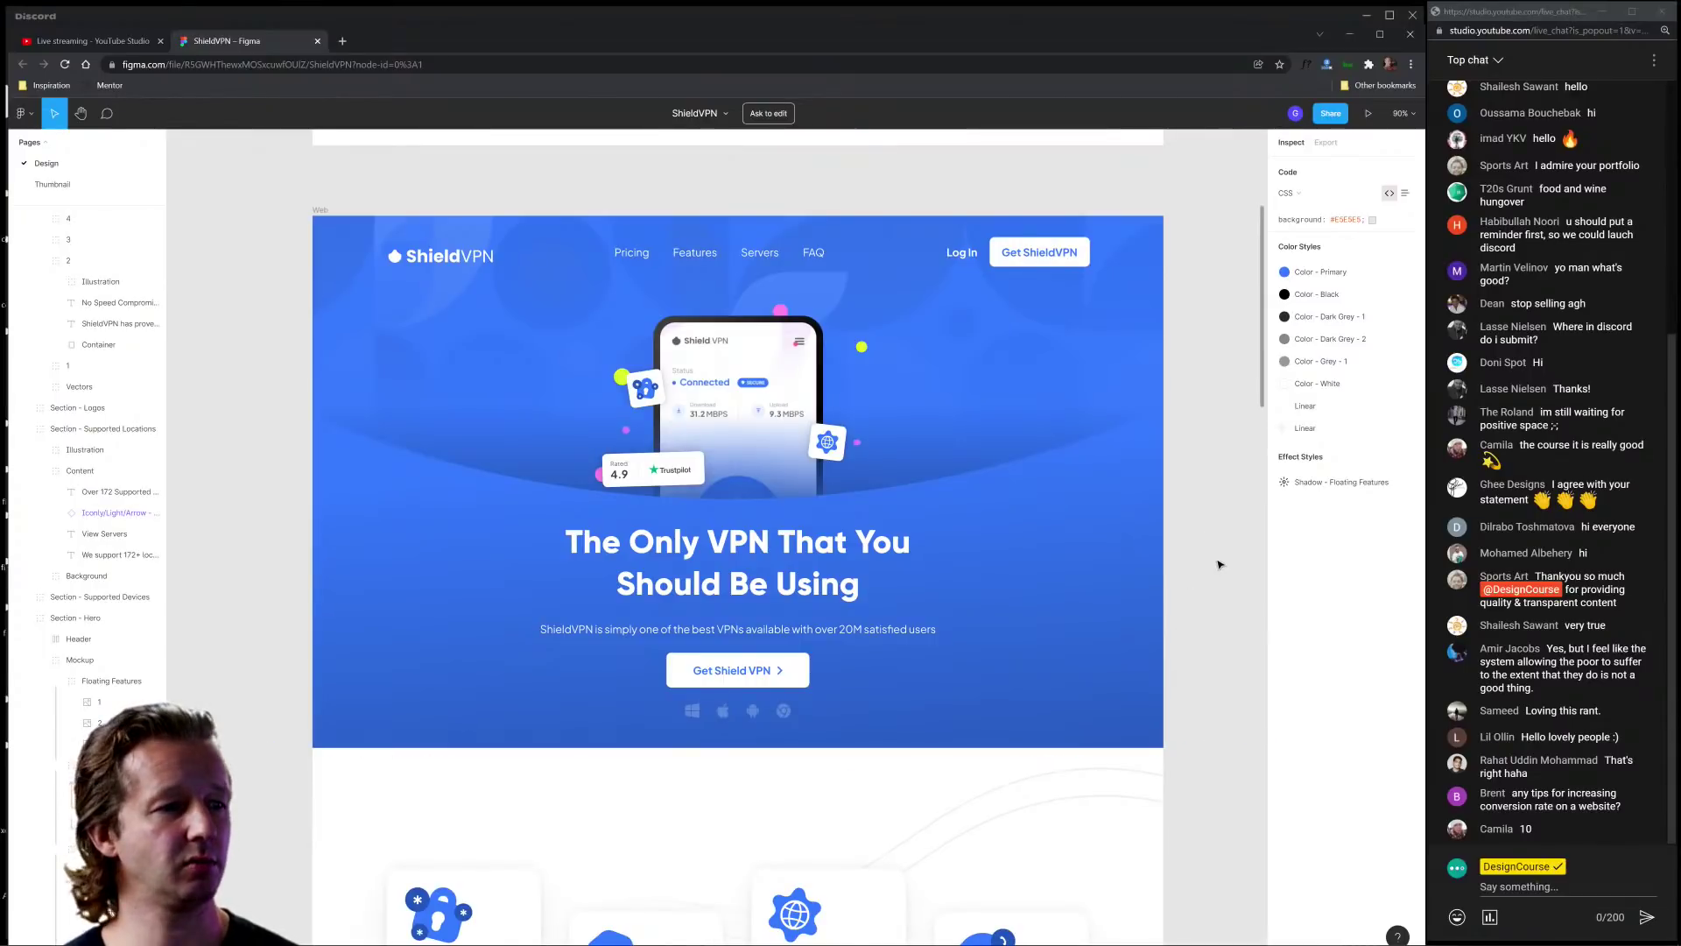
{"action": "scroll", "coordinate": [1198, 536], "scroll_direction": "down", "scroll_amount": 5, "text": "ctrl"}
{"action": "left_click_drag", "start_coordinate": [1198, 536], "coordinate": [1016, 333]}
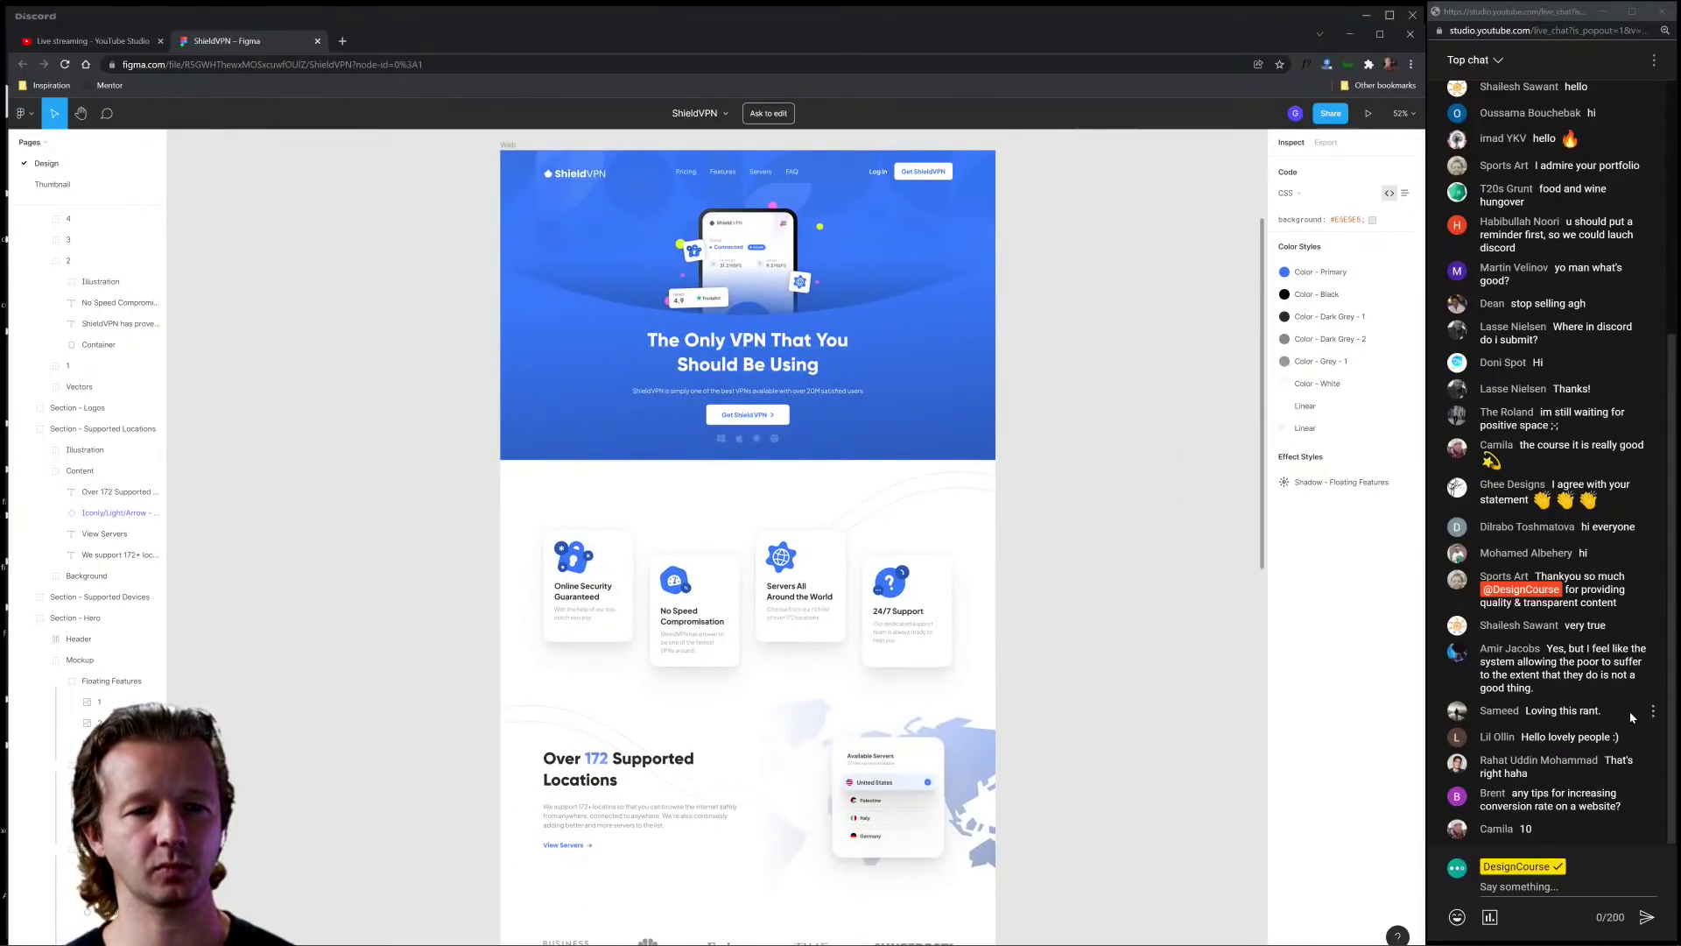
{"action": "left_click", "coordinate": [1599, 732]}
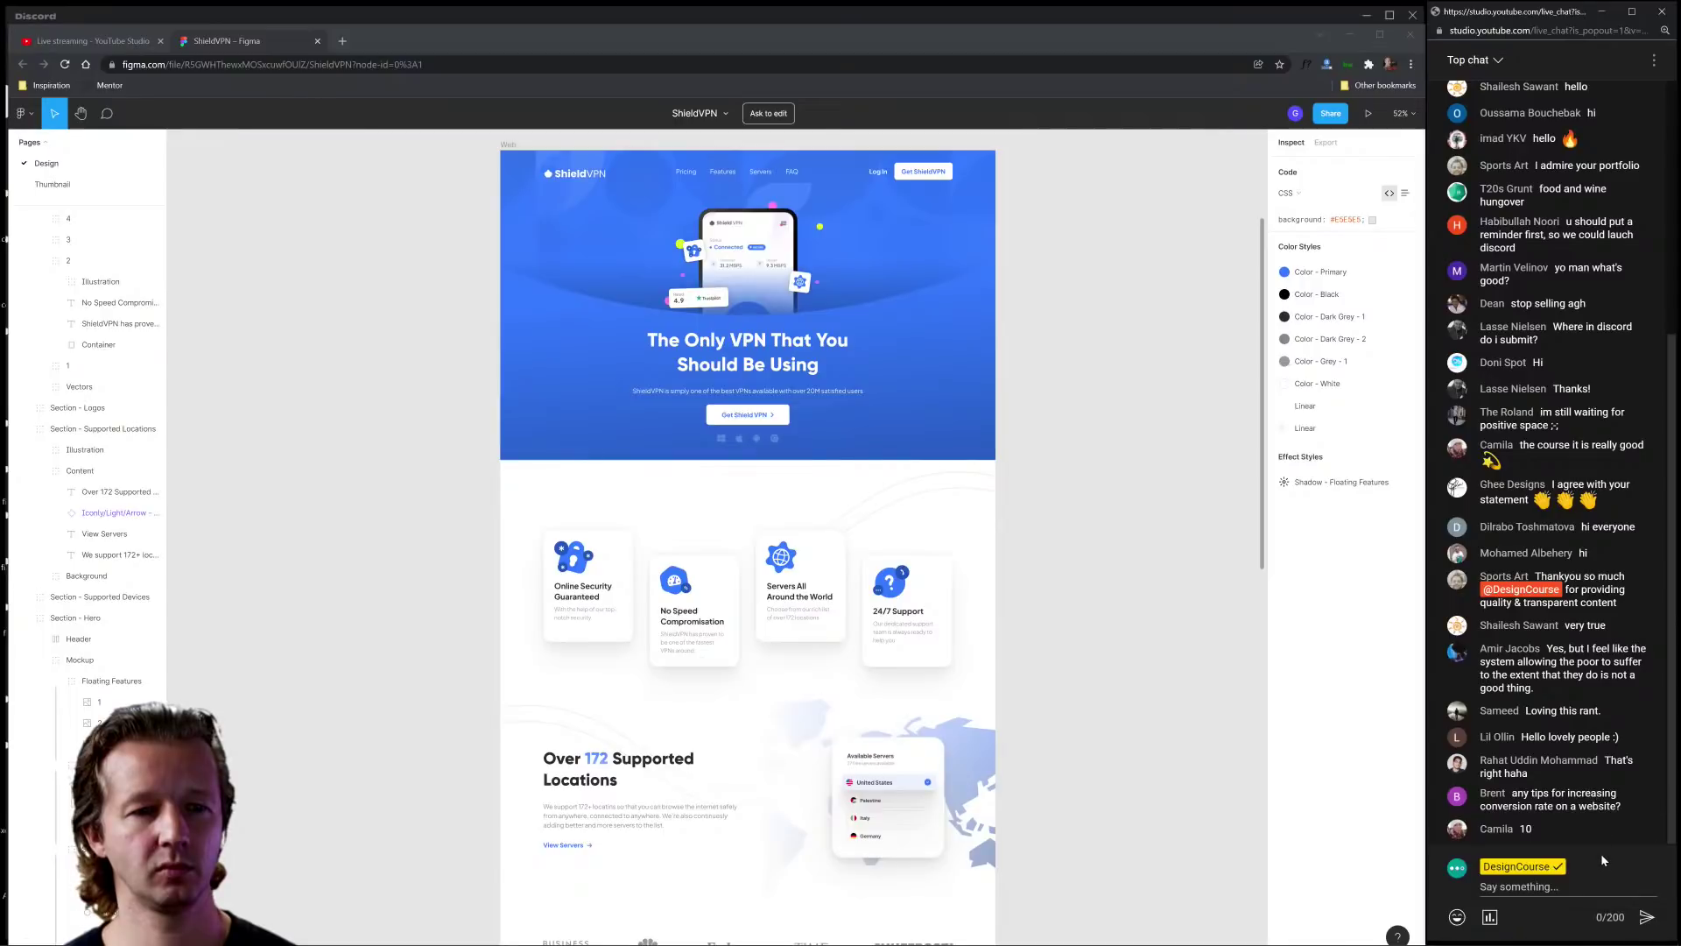
{"action": "left_click", "coordinate": [1603, 895]}
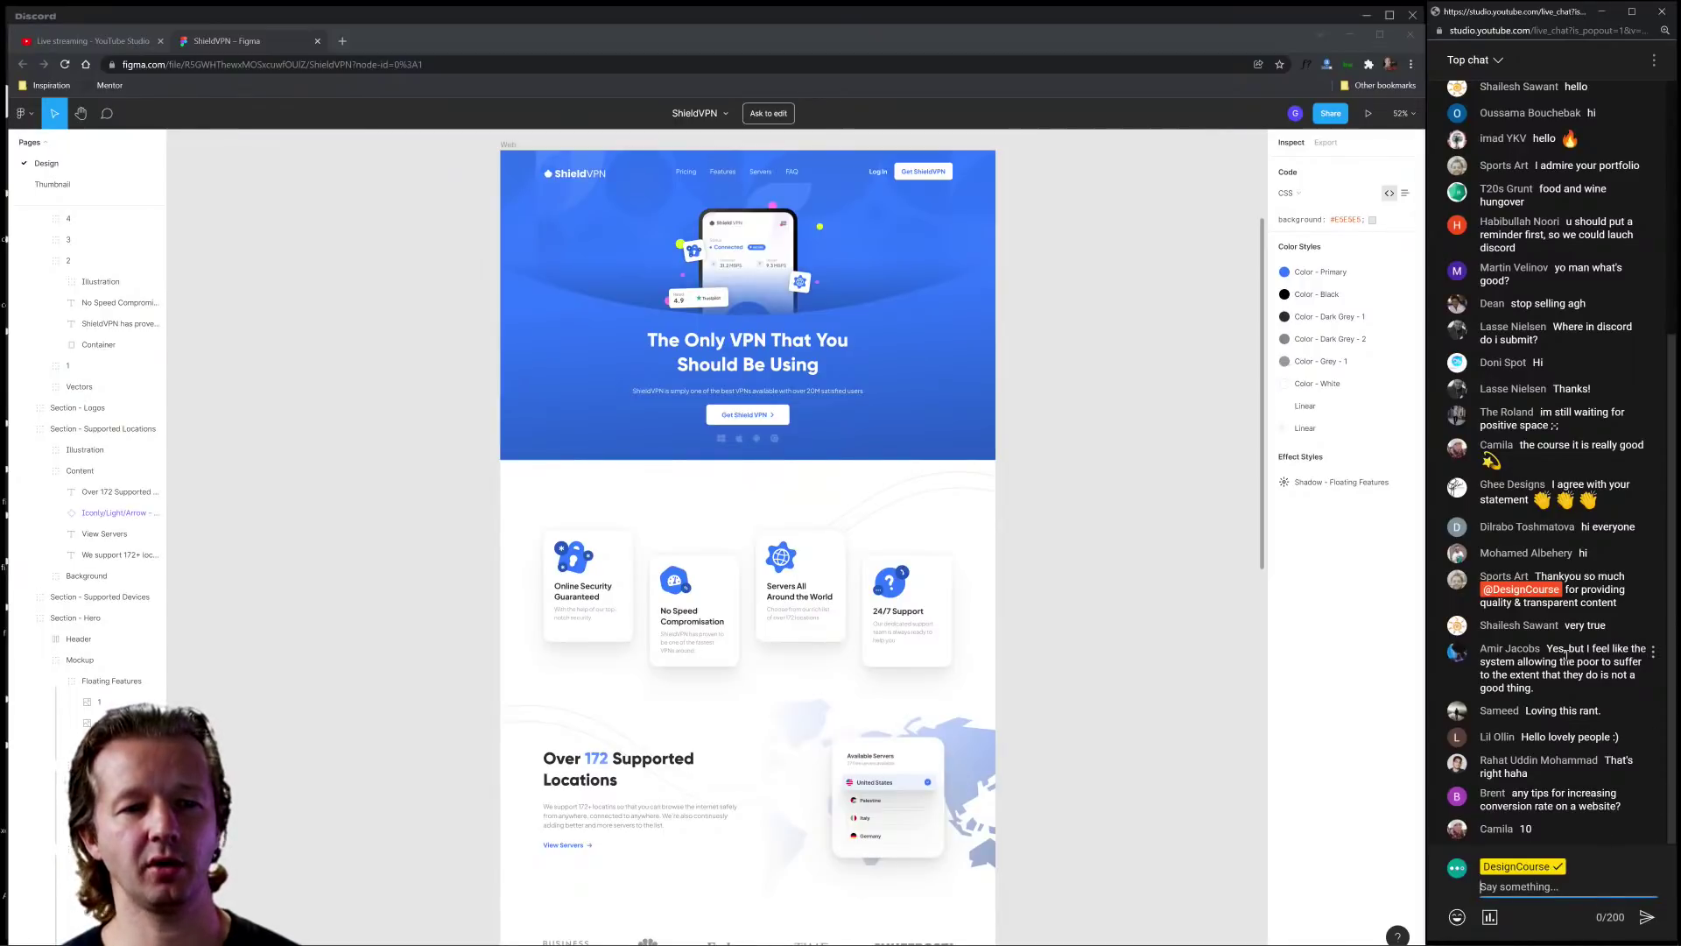
{"action": "left_click_drag", "start_coordinate": [1548, 653], "coordinate": [1570, 696]}
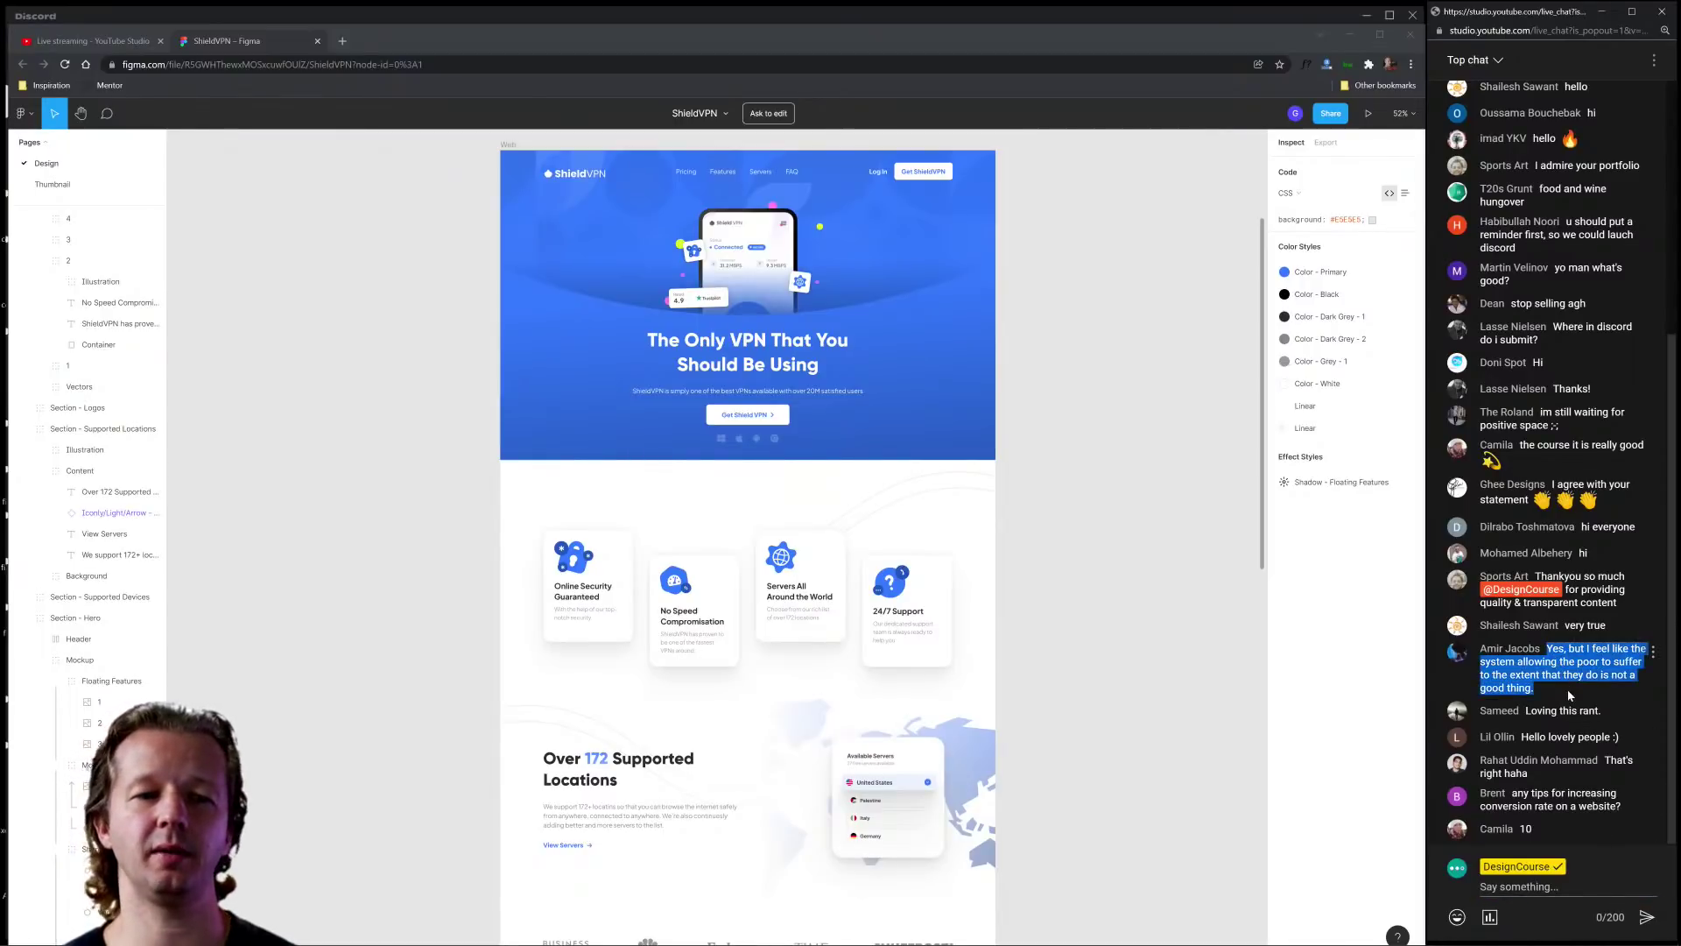
{"action": "left_click", "coordinate": [1570, 696]}
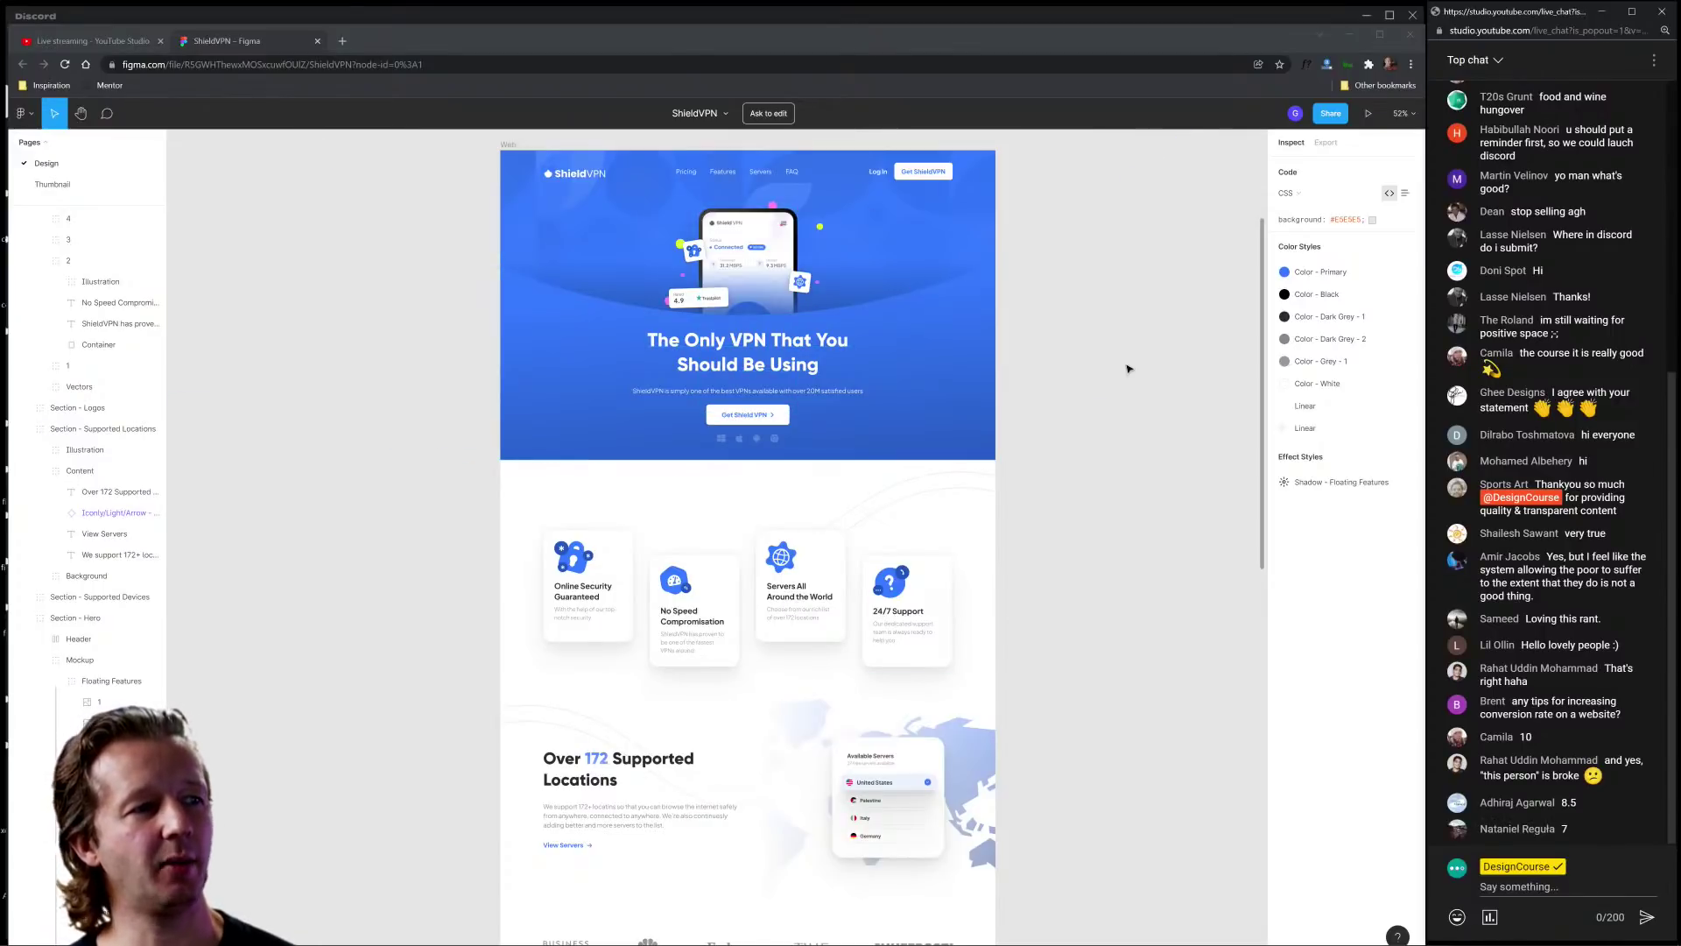
Step: Zoom and pan through the ShieldVPN reviews, footer, feature and locations sections
{"action": "scroll", "coordinate": [1133, 459], "scroll_direction": "down", "scroll_amount": 4}
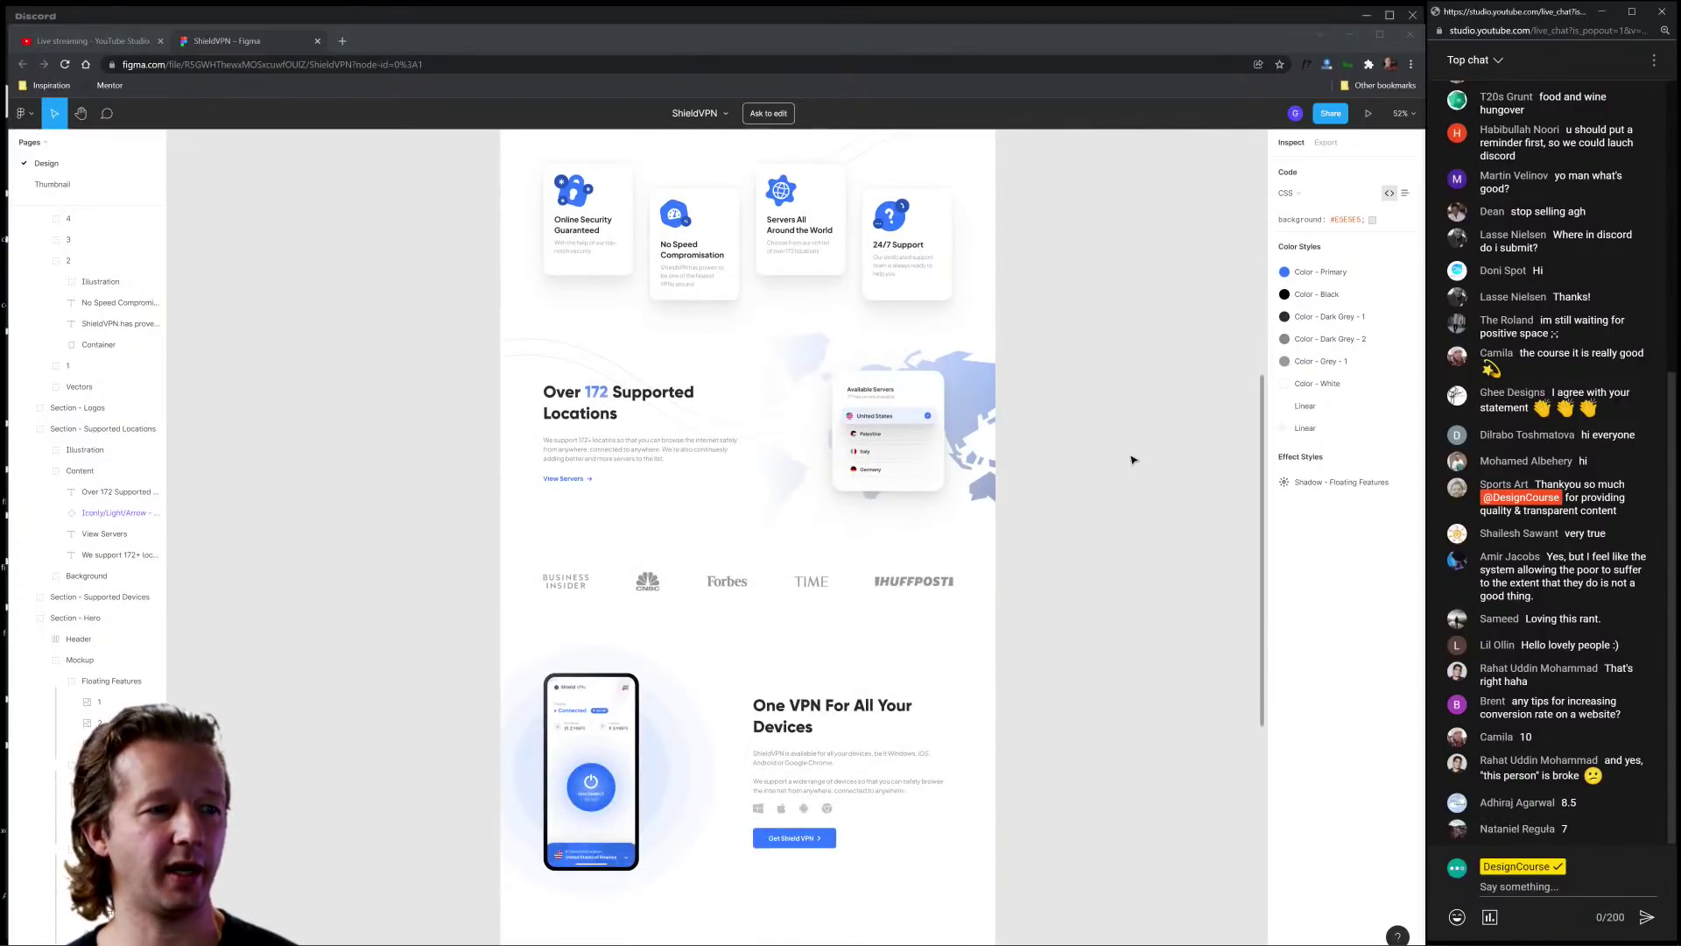
{"action": "scroll", "coordinate": [1132, 460], "scroll_direction": "down", "scroll_amount": 3}
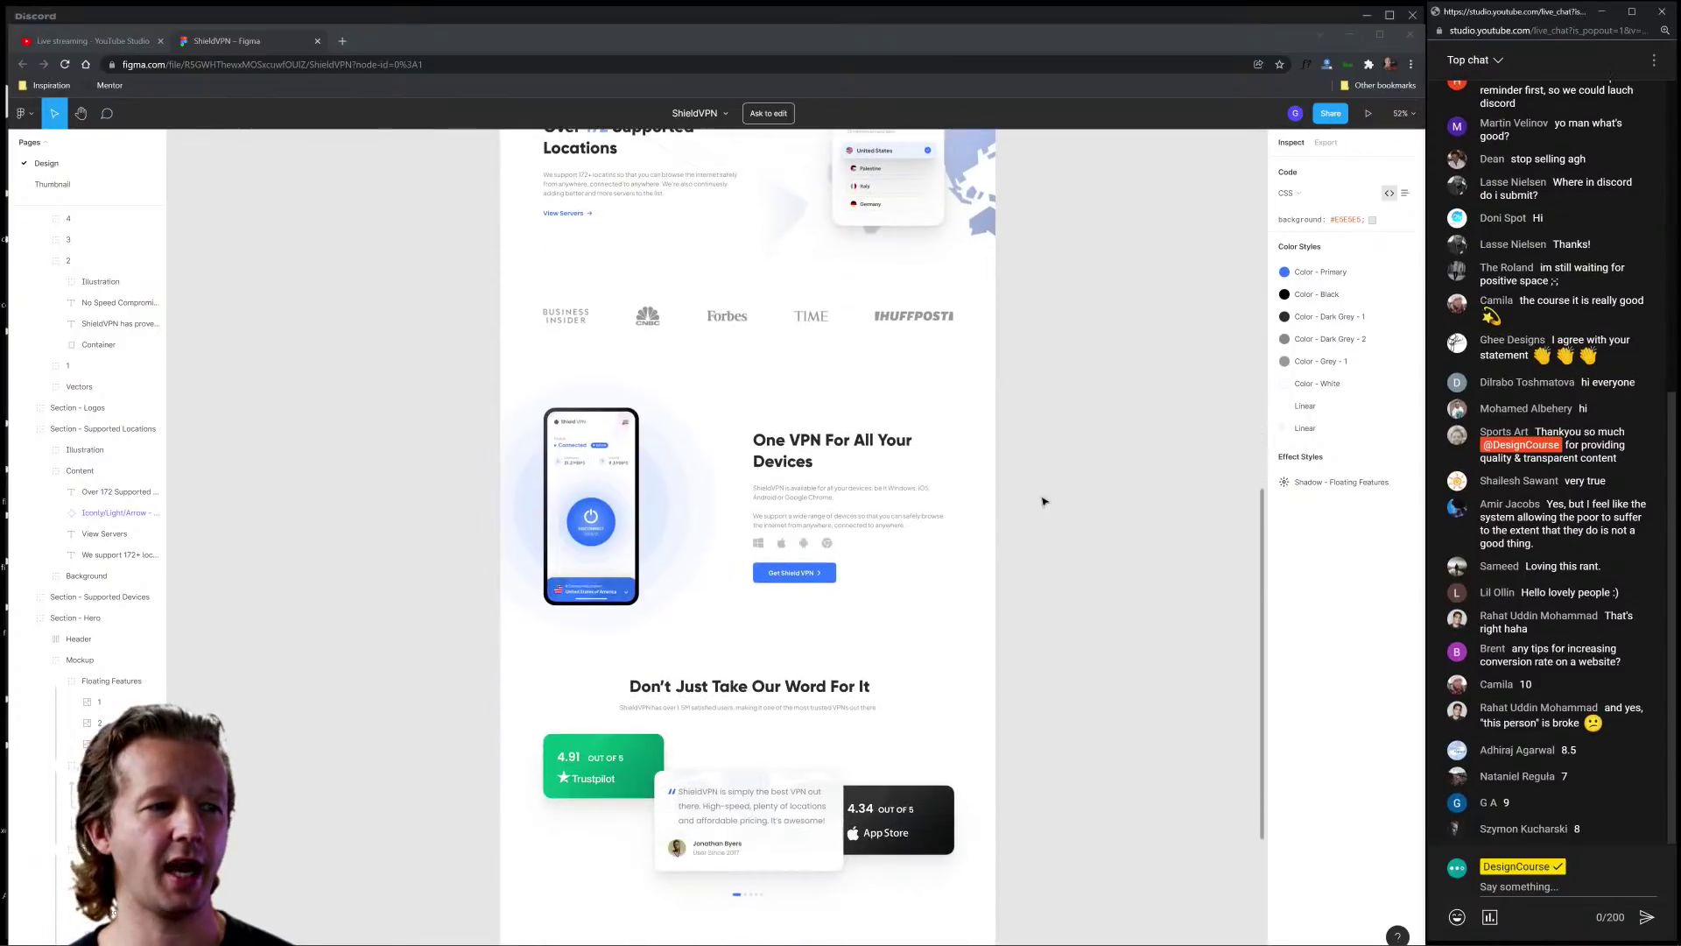
{"action": "scroll", "coordinate": [857, 531], "scroll_direction": "up", "scroll_amount": 5}
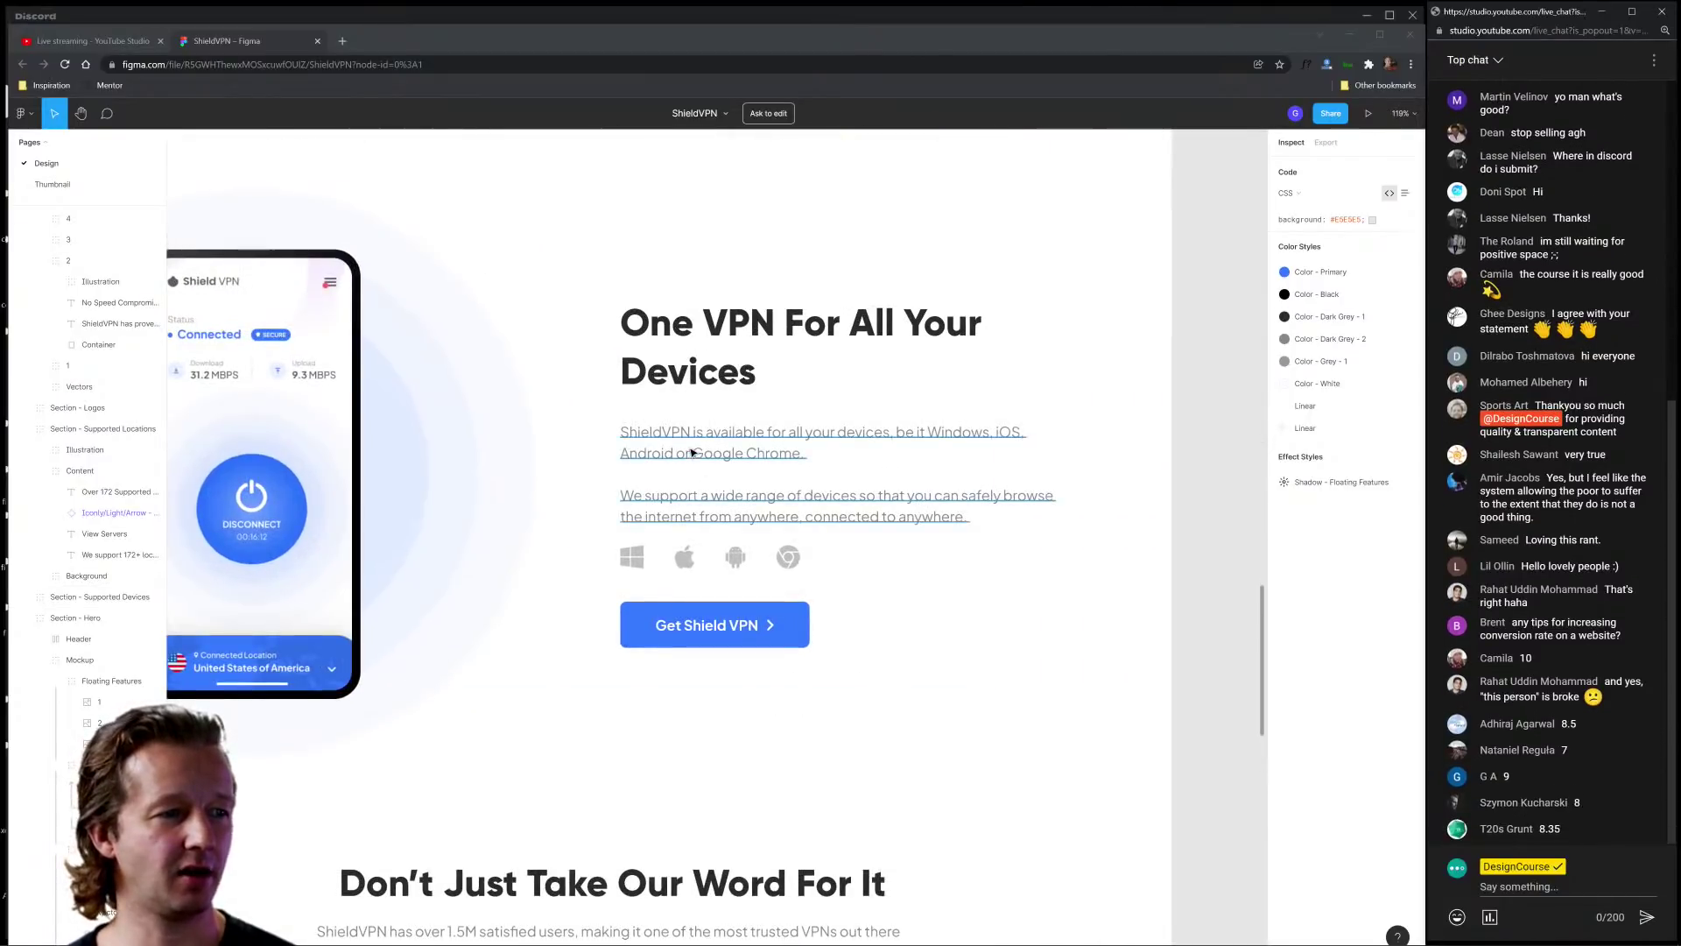
{"action": "scroll", "coordinate": [691, 451], "scroll_direction": "down", "scroll_amount": 5}
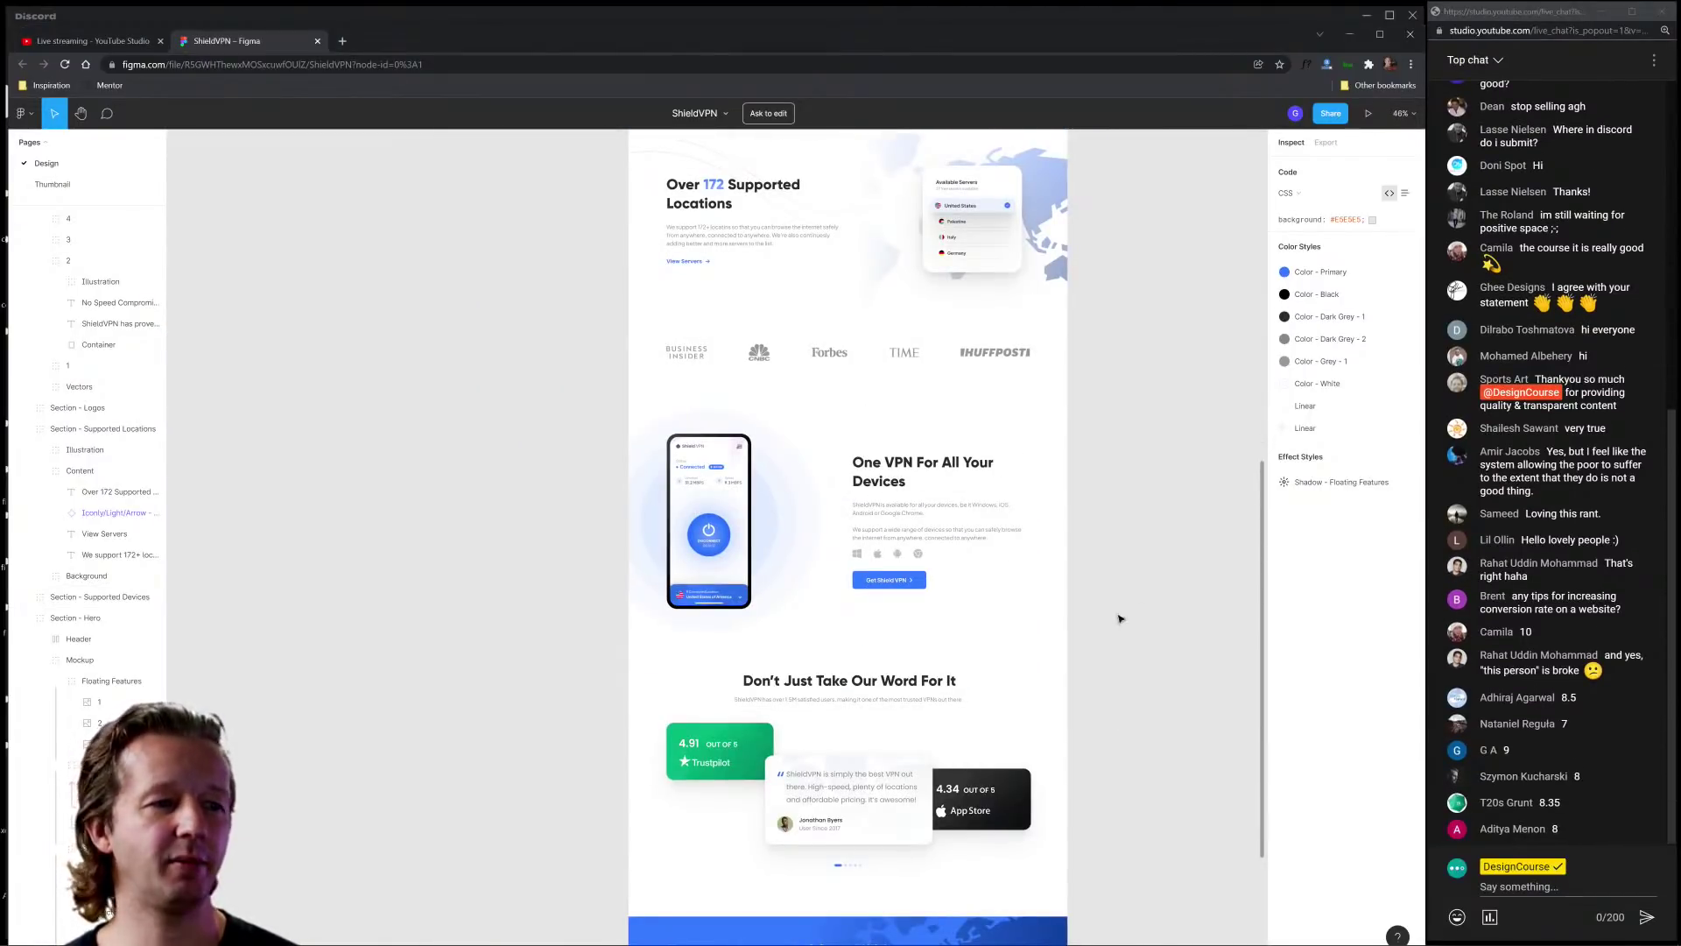
{"action": "scroll", "coordinate": [1119, 619], "scroll_direction": "down", "scroll_amount": 3}
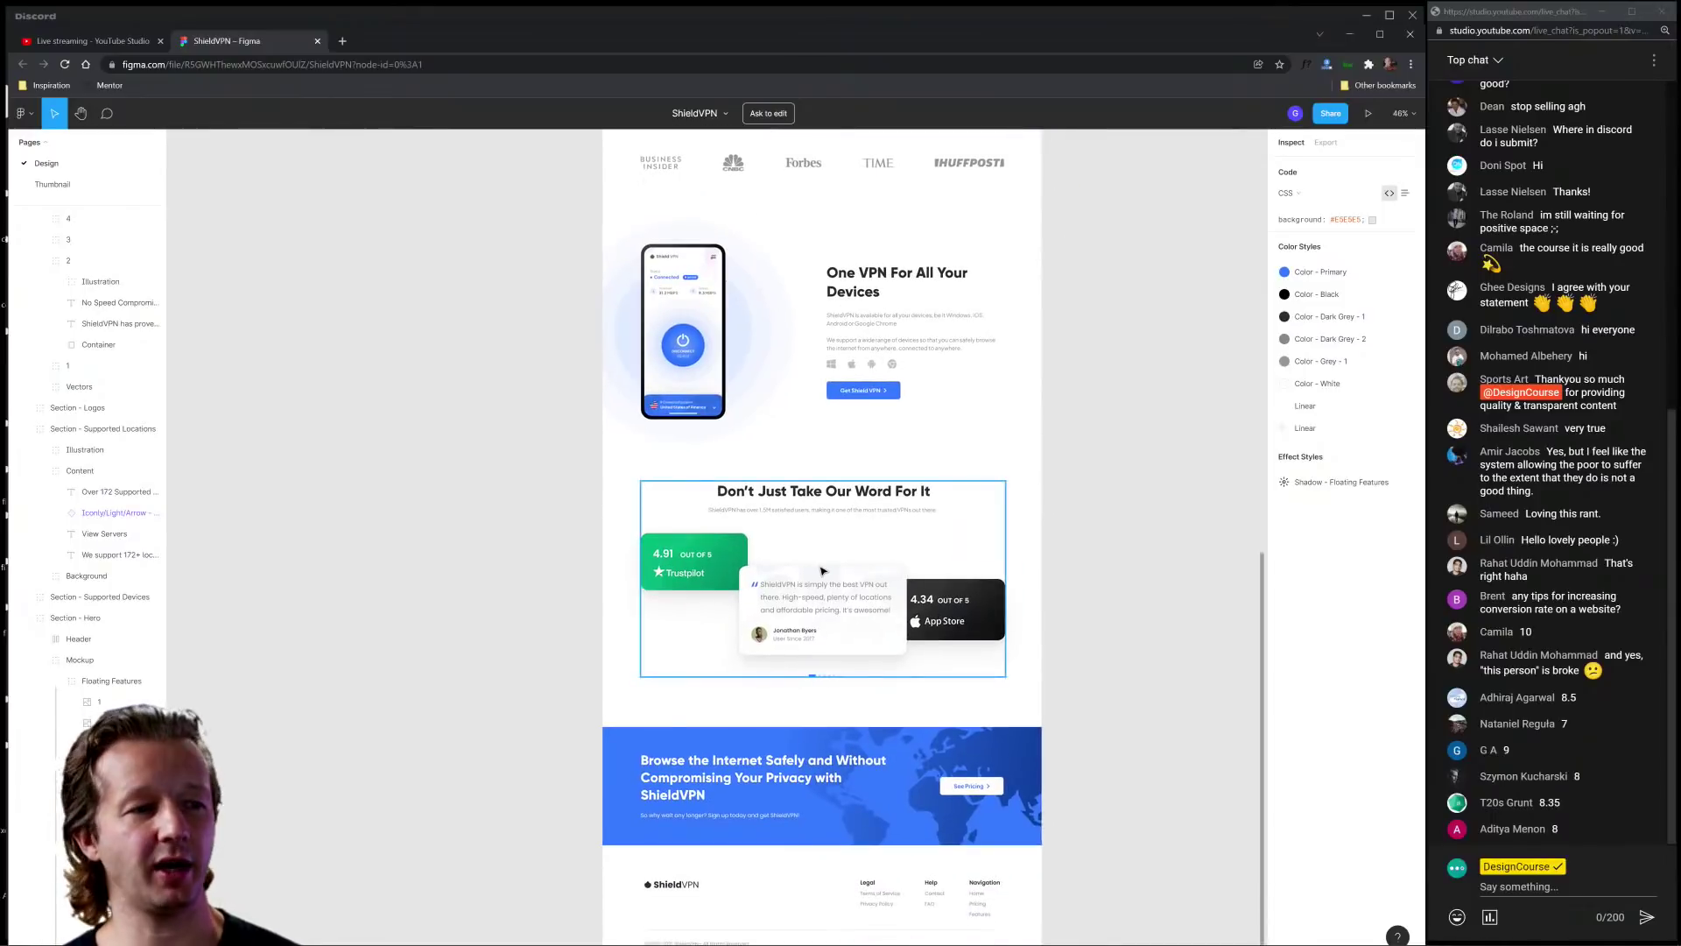
{"action": "scroll", "coordinate": [822, 571], "scroll_direction": "up", "scroll_amount": 2}
{"action": "scroll", "coordinate": [1104, 574], "scroll_direction": "up", "scroll_amount": 2}
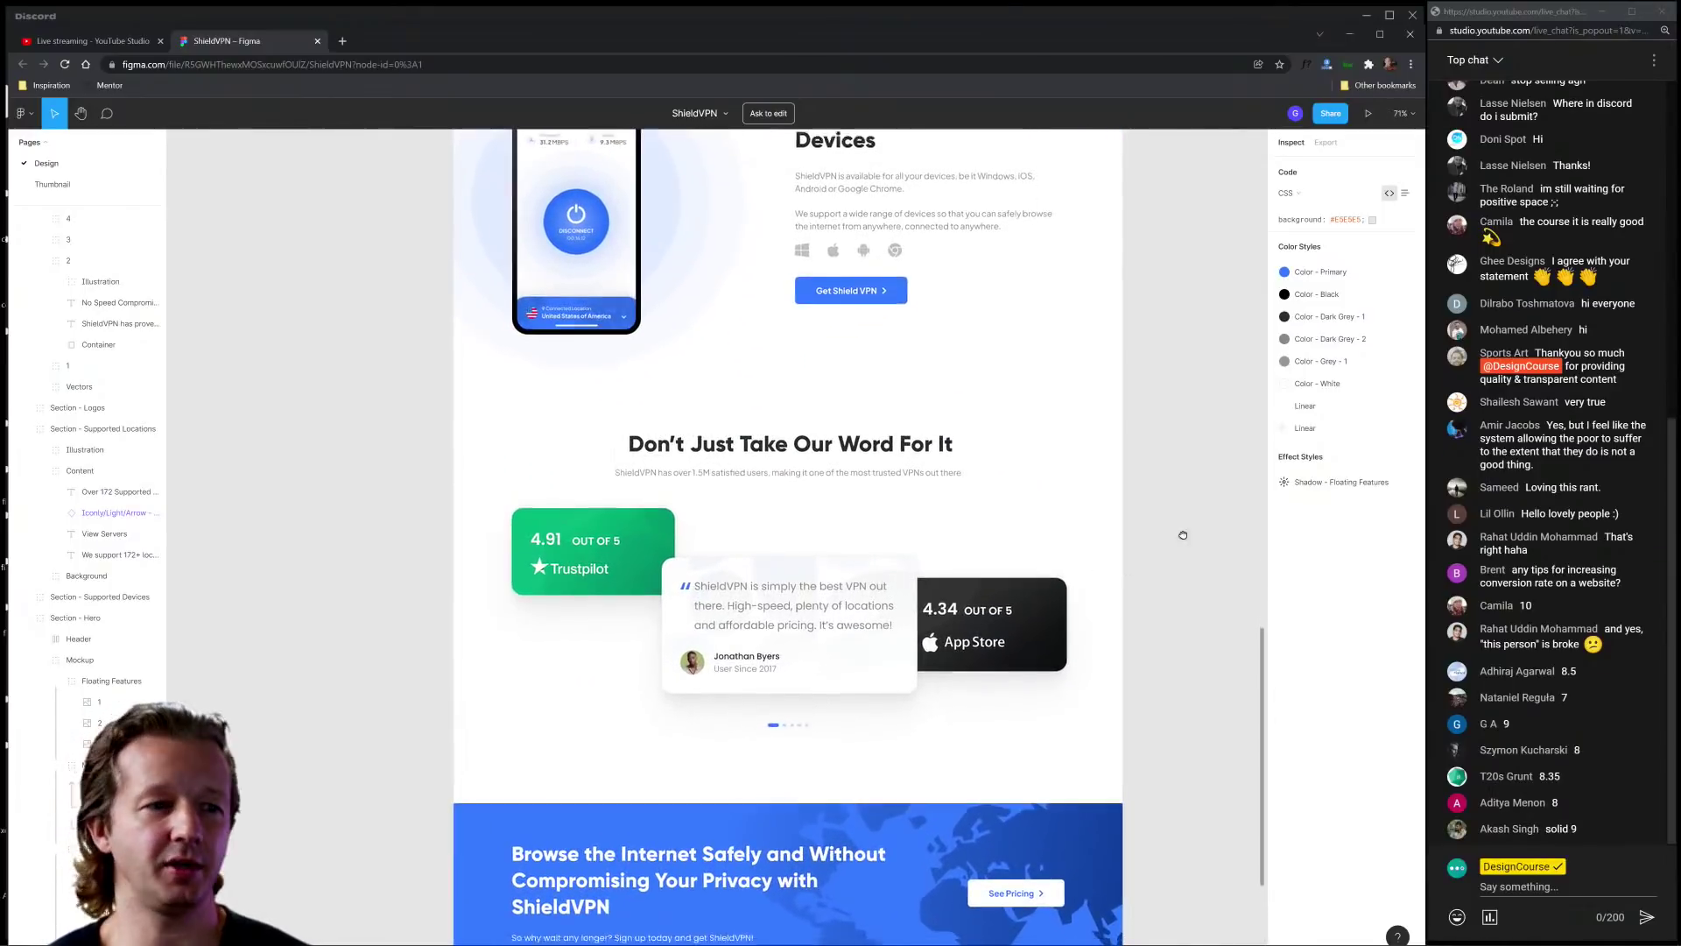
{"action": "scroll", "coordinate": [1183, 535], "scroll_direction": "down", "scroll_amount": 1}
{"action": "scroll", "coordinate": [1165, 497], "scroll_direction": "down", "scroll_amount": 4}
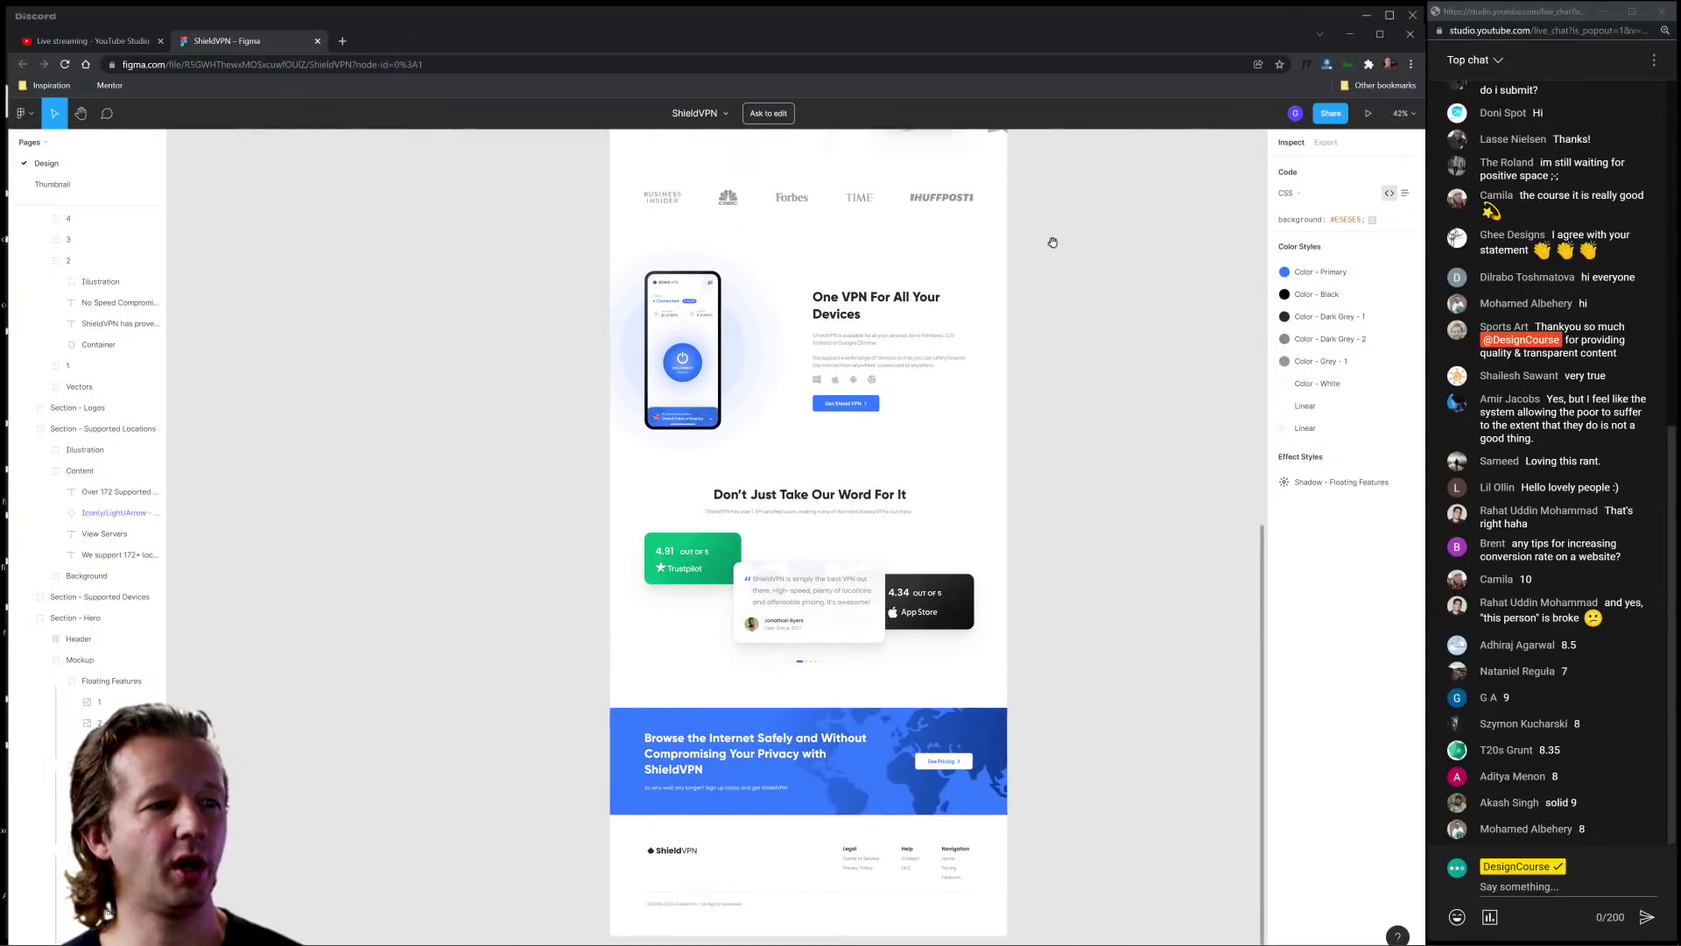
{"action": "left_click_drag", "start_coordinate": [1051, 240], "coordinate": [1029, 542]}
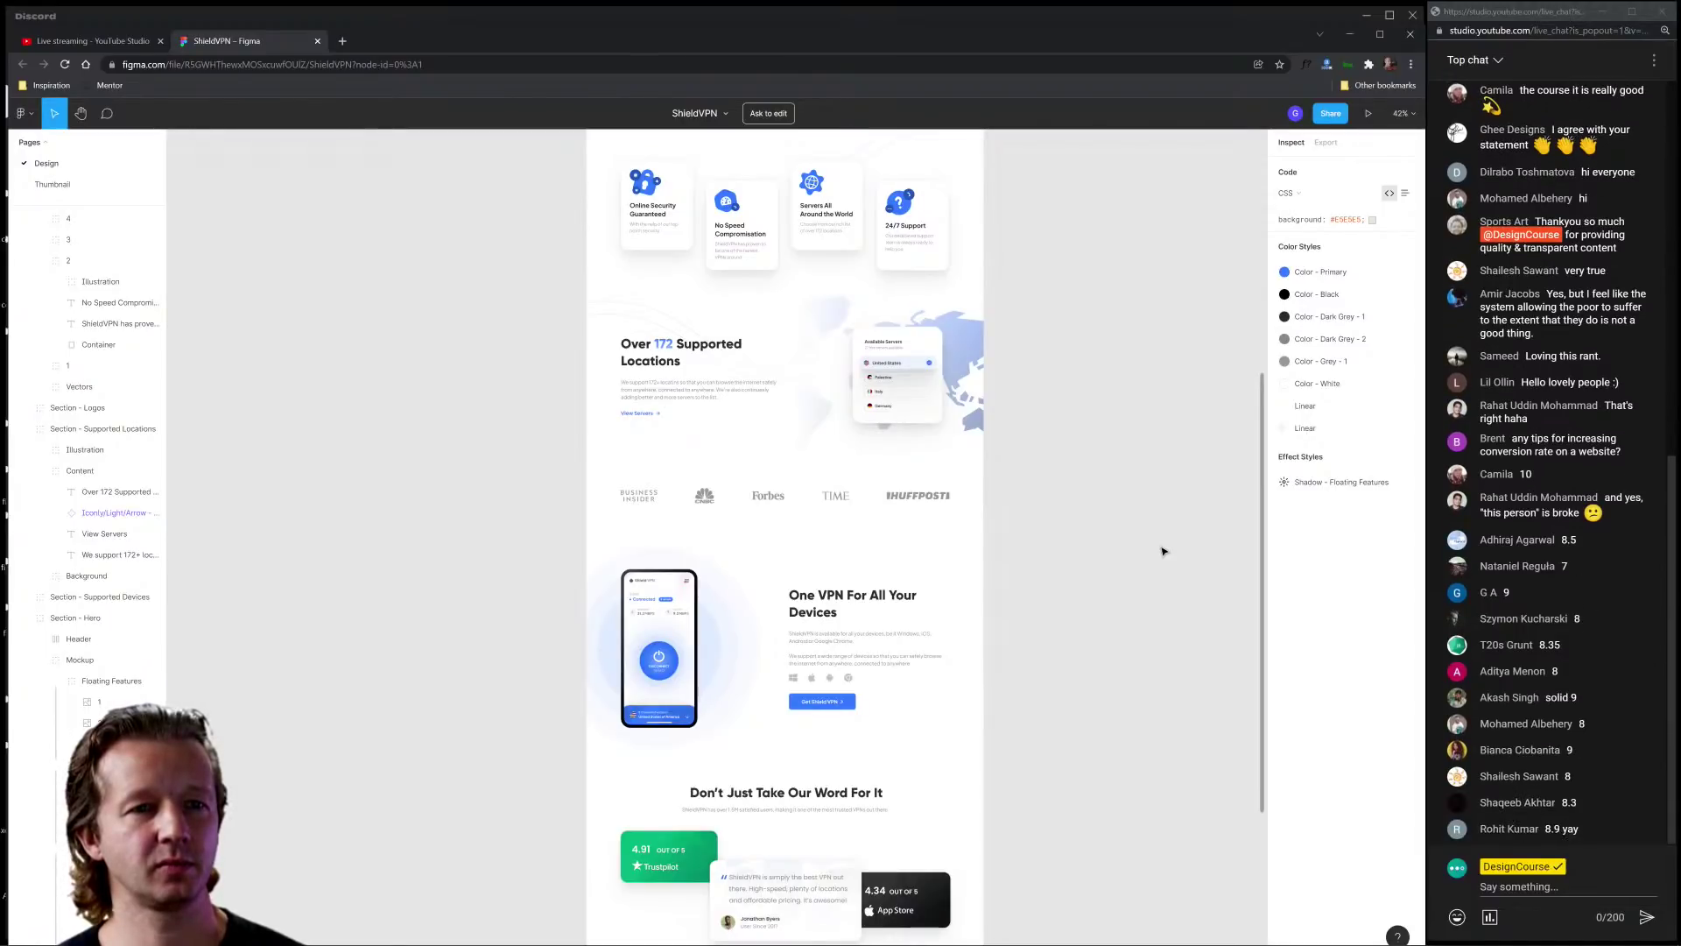
Step: Zoom and pan the canvas to frame the blue hero section at the top
{"action": "scroll", "coordinate": [1163, 506], "scroll_direction": "up", "scroll_amount": 10}
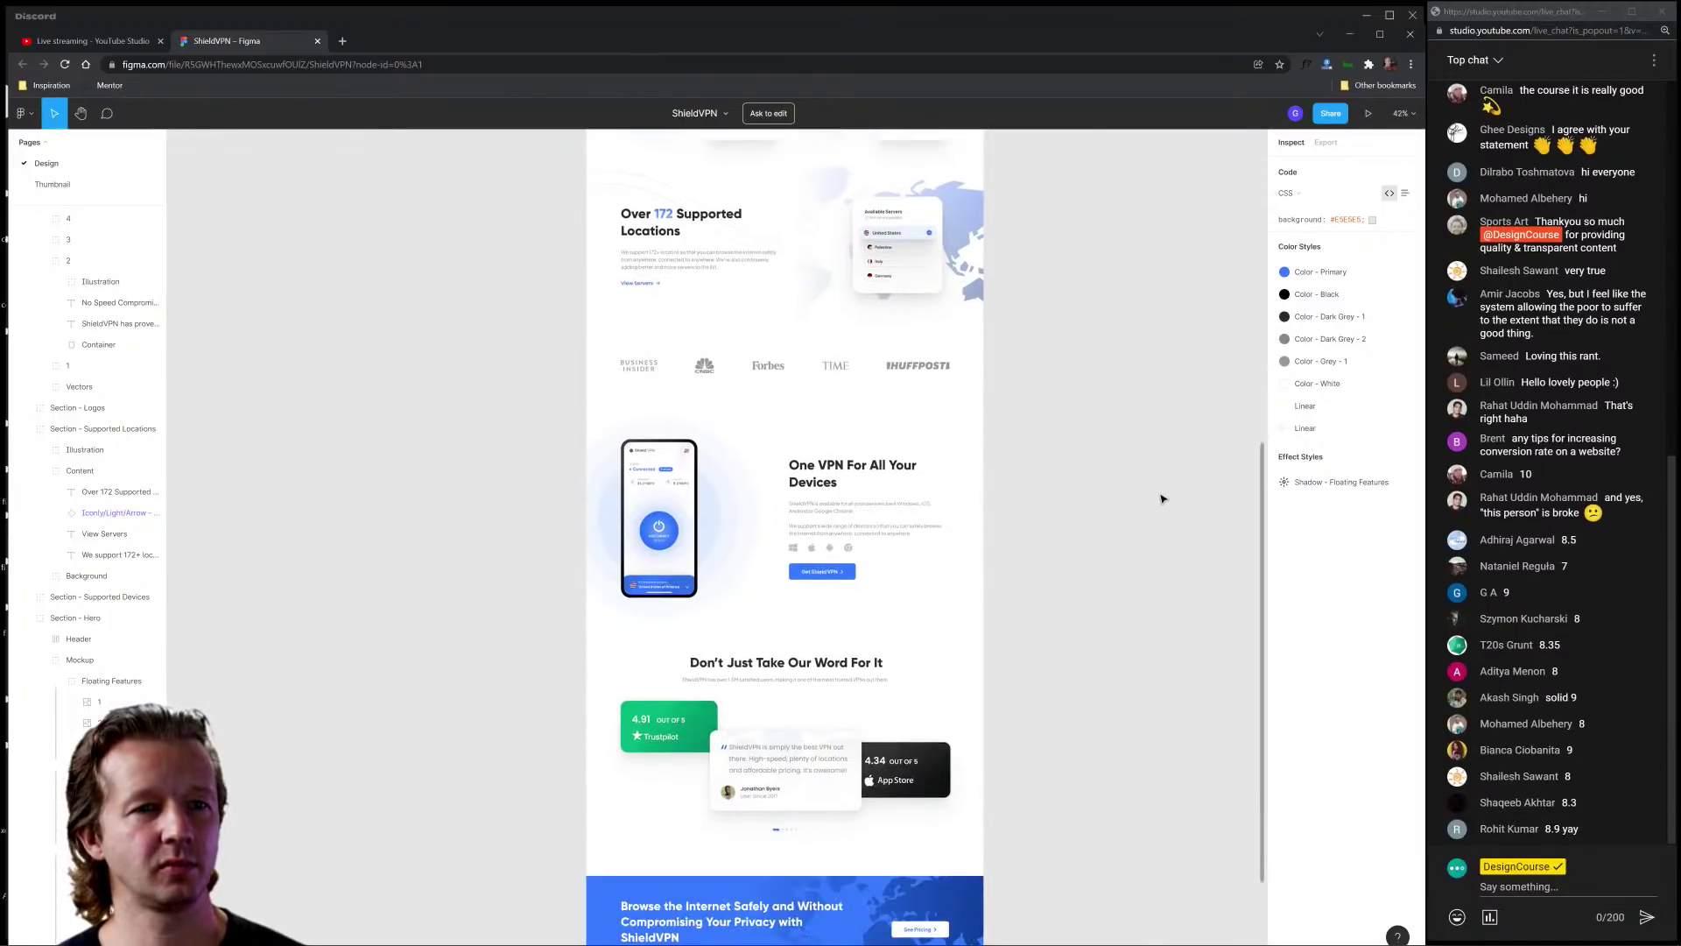
{"action": "scroll", "coordinate": [1136, 526], "scroll_direction": "up", "scroll_amount": 2}
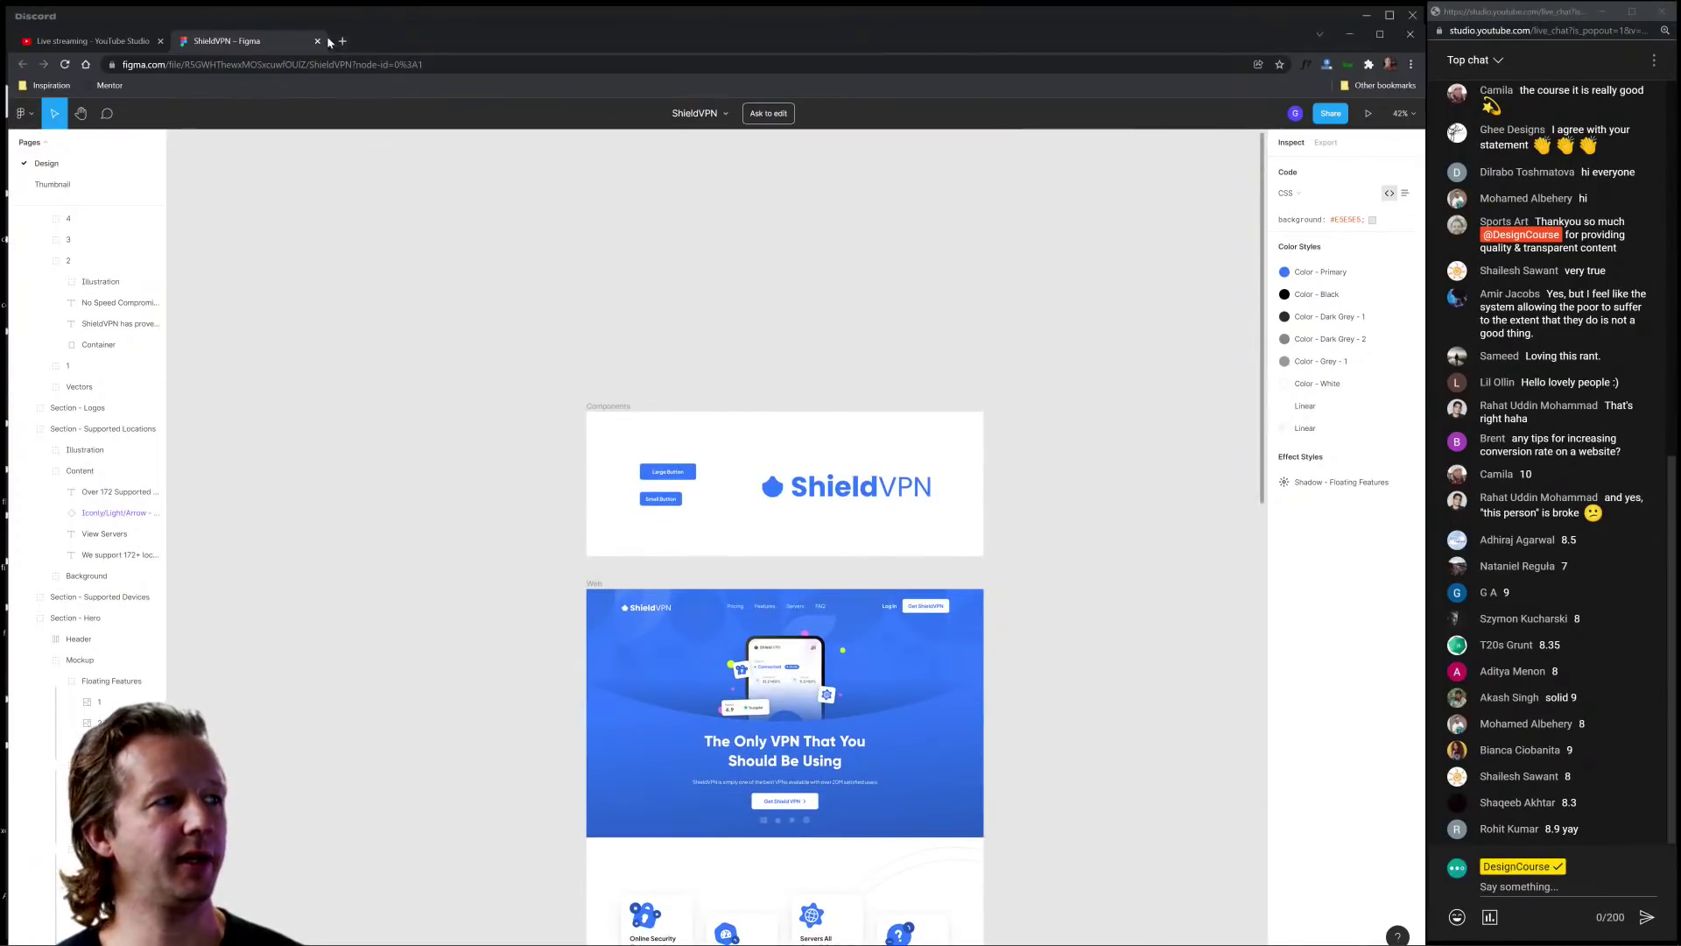
{"action": "left_click_drag", "start_coordinate": [1097, 616], "coordinate": [1052, 375]}
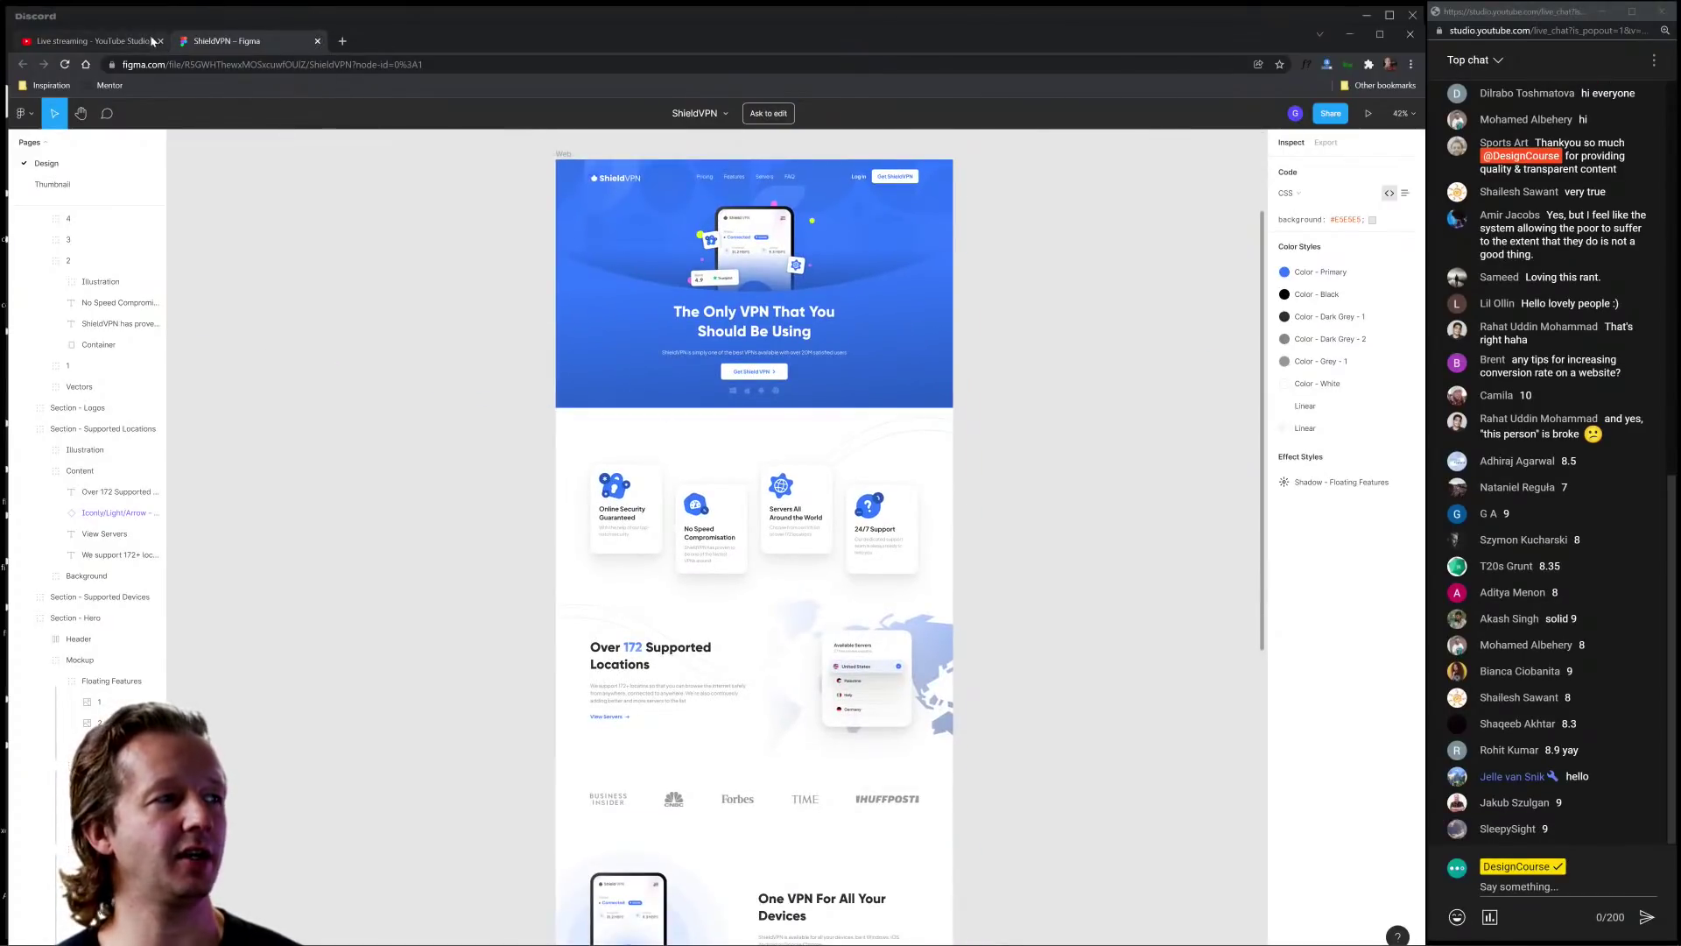
Step: Close the YouTube Studio tab, minimize Figma, and open the edoardo.dev portfolio link from Discord
{"action": "middle_click", "coordinate": [108, 42]}
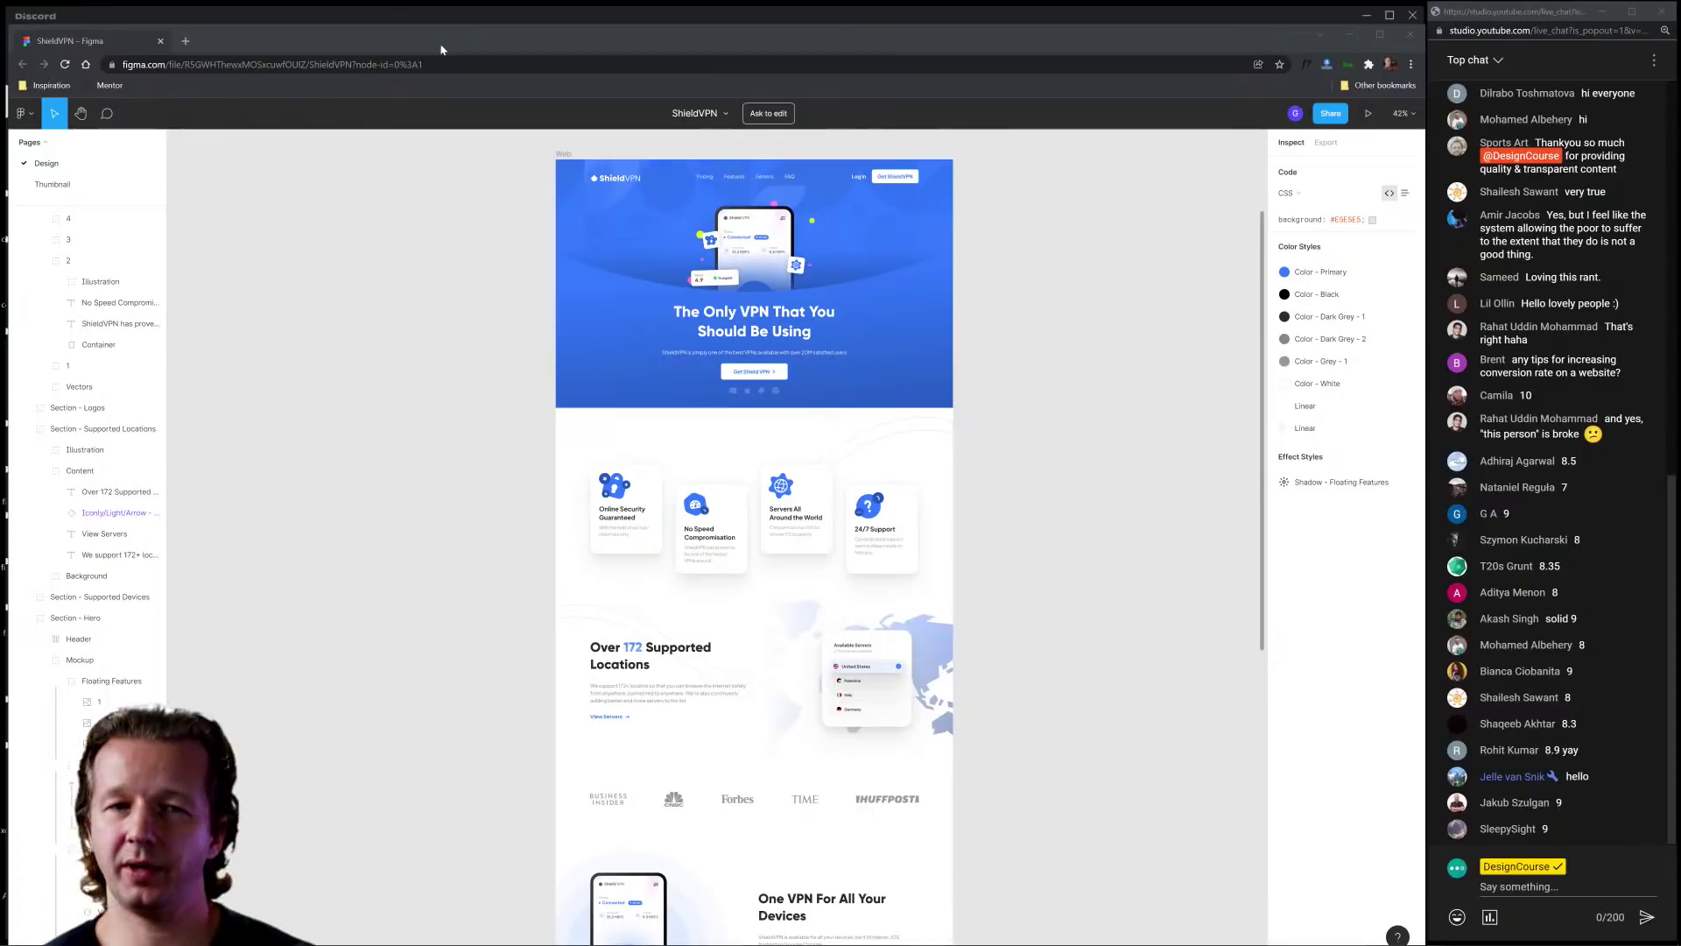
{"action": "left_click_drag", "start_coordinate": [480, 50], "coordinate": [533, 127]}
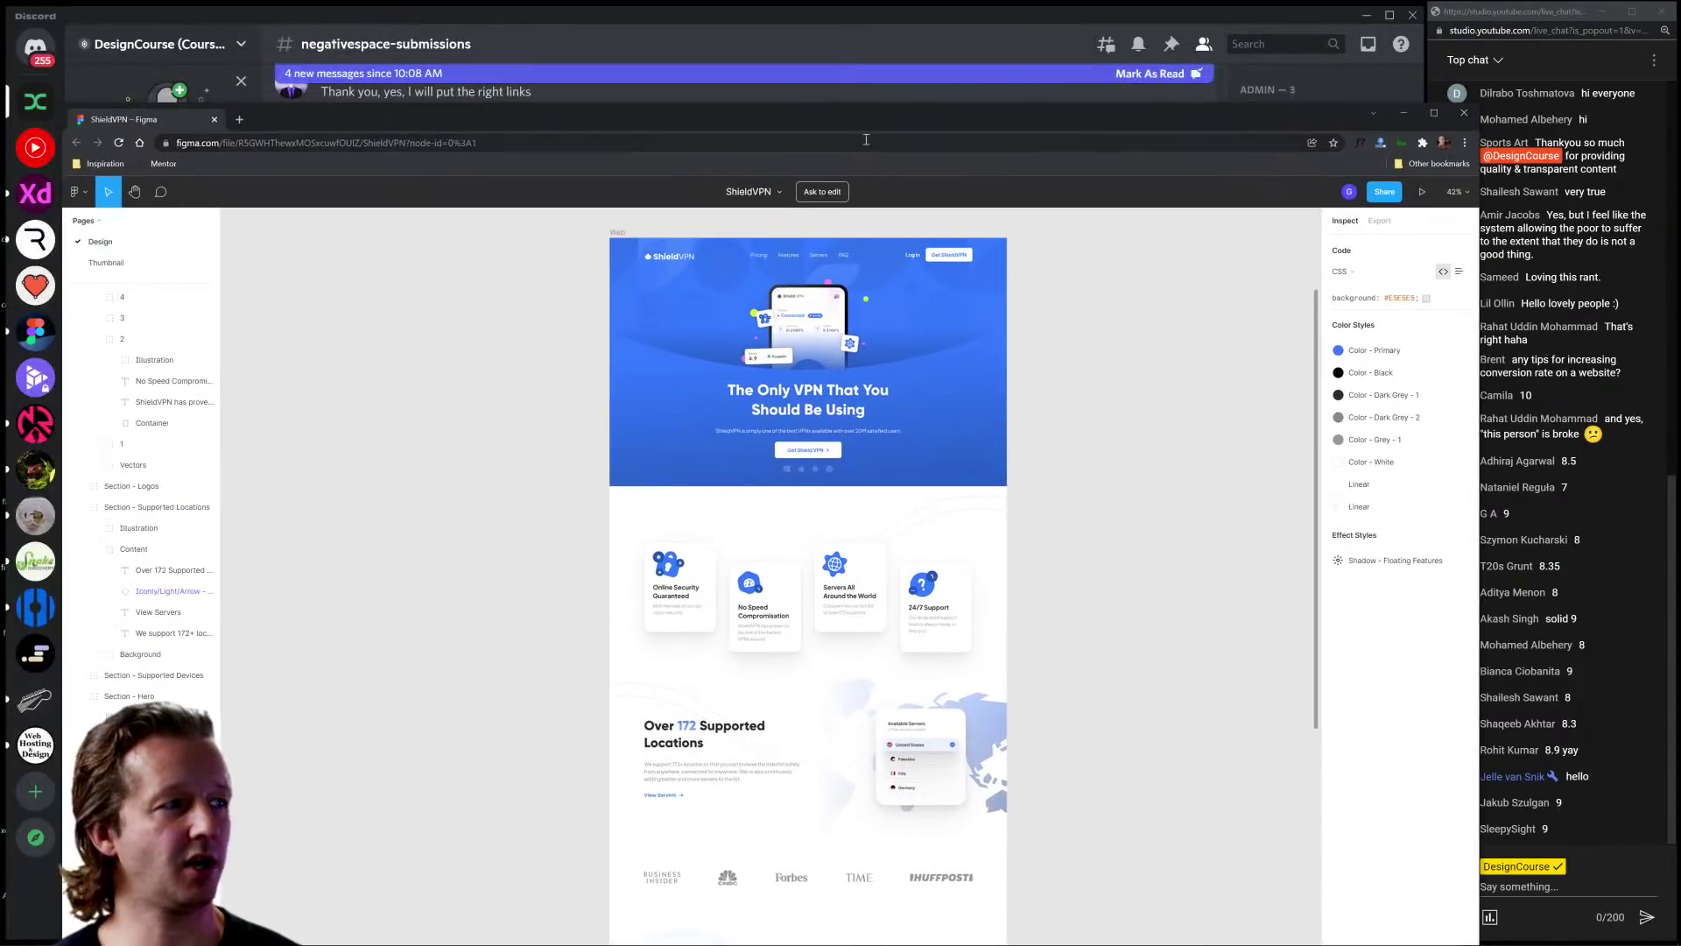
{"action": "left_click", "coordinate": [1464, 112]}
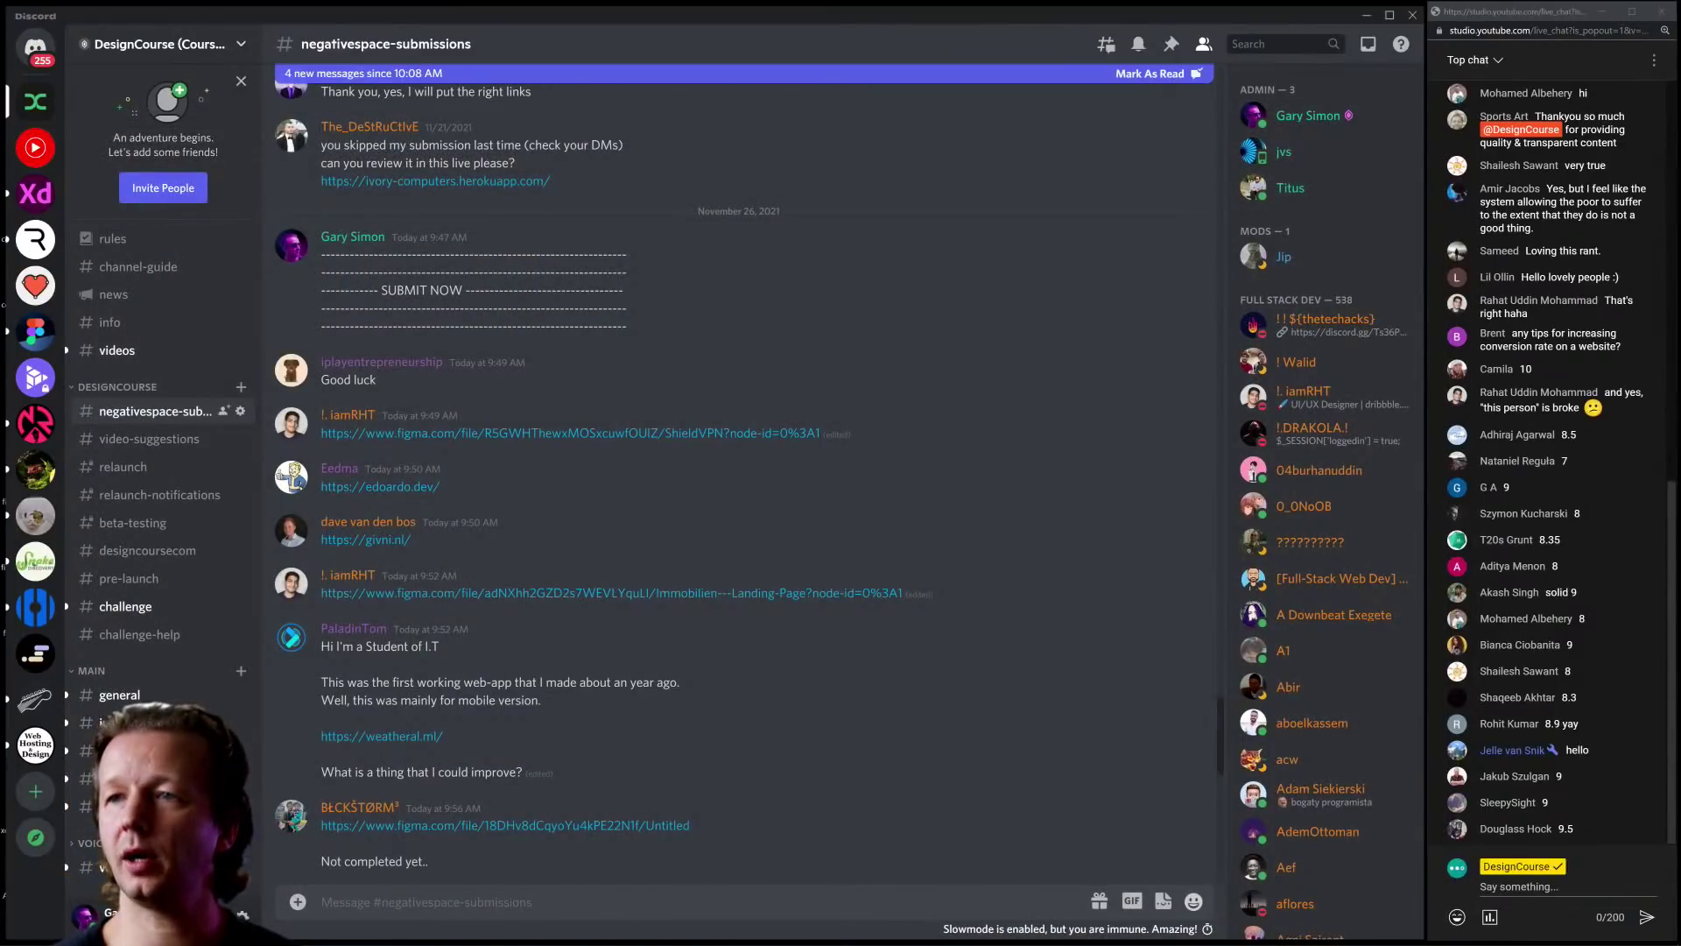
{"action": "left_click", "coordinate": [379, 486]}
{"action": "left_click_drag", "start_coordinate": [445, 166], "coordinate": [317, 49]}
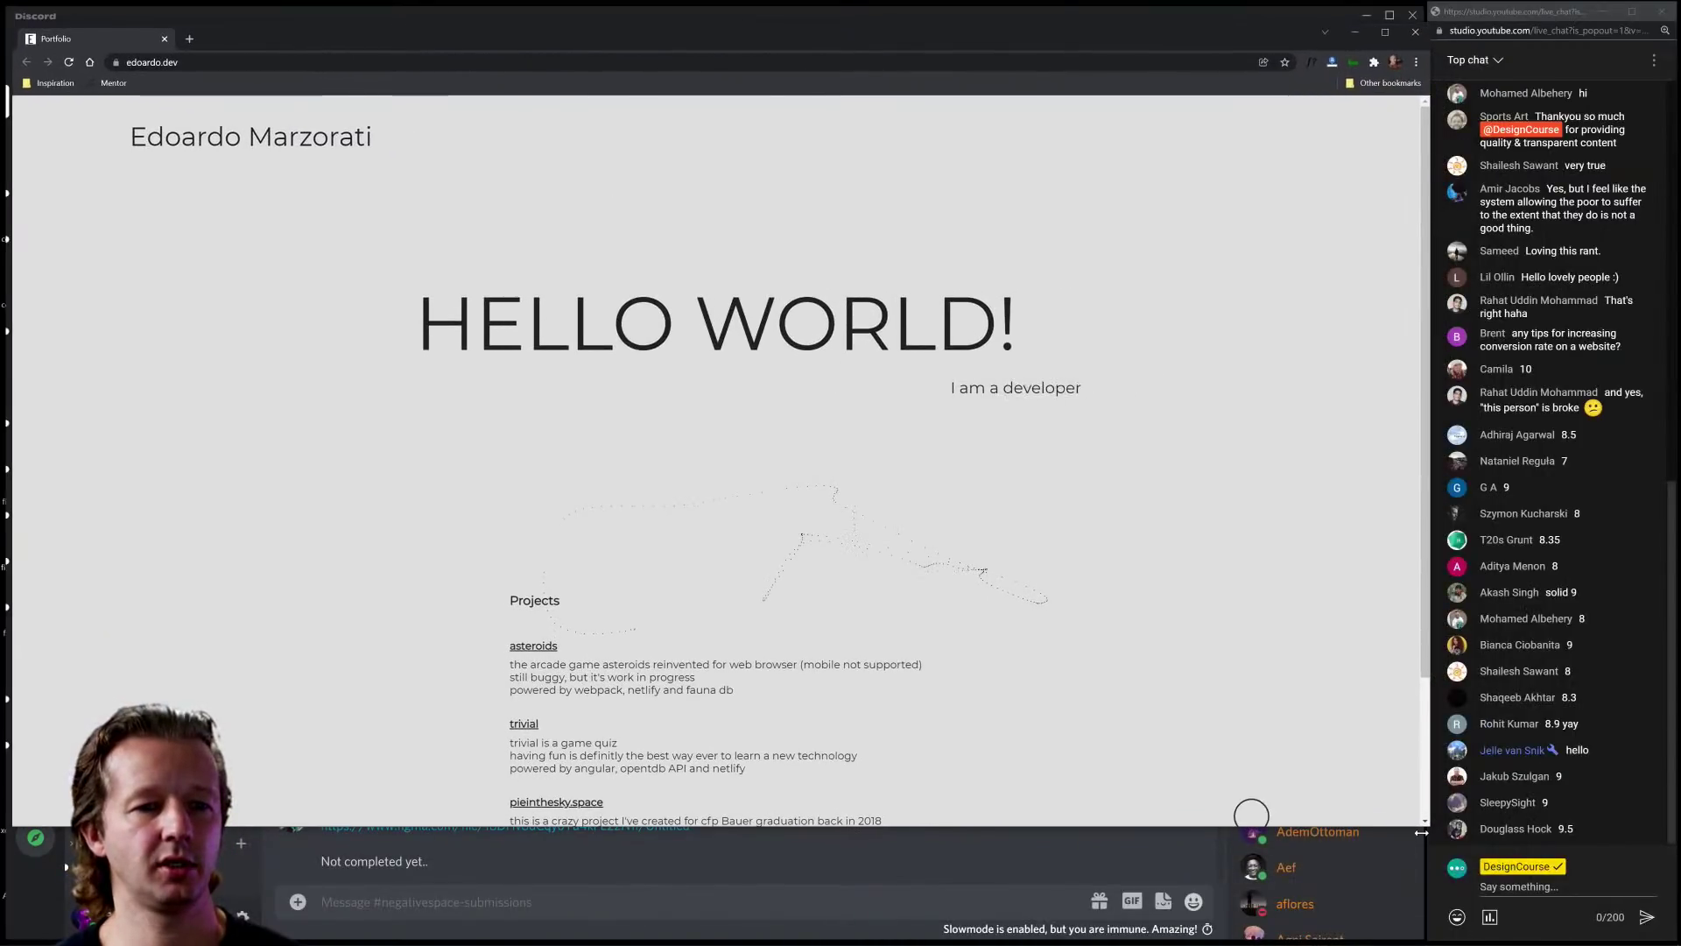
Step: Extend the portfolio window to the screen bottom and select the cycling 'I am a developer' tagline
{"action": "left_click_drag", "start_coordinate": [1427, 824], "coordinate": [1423, 937]}
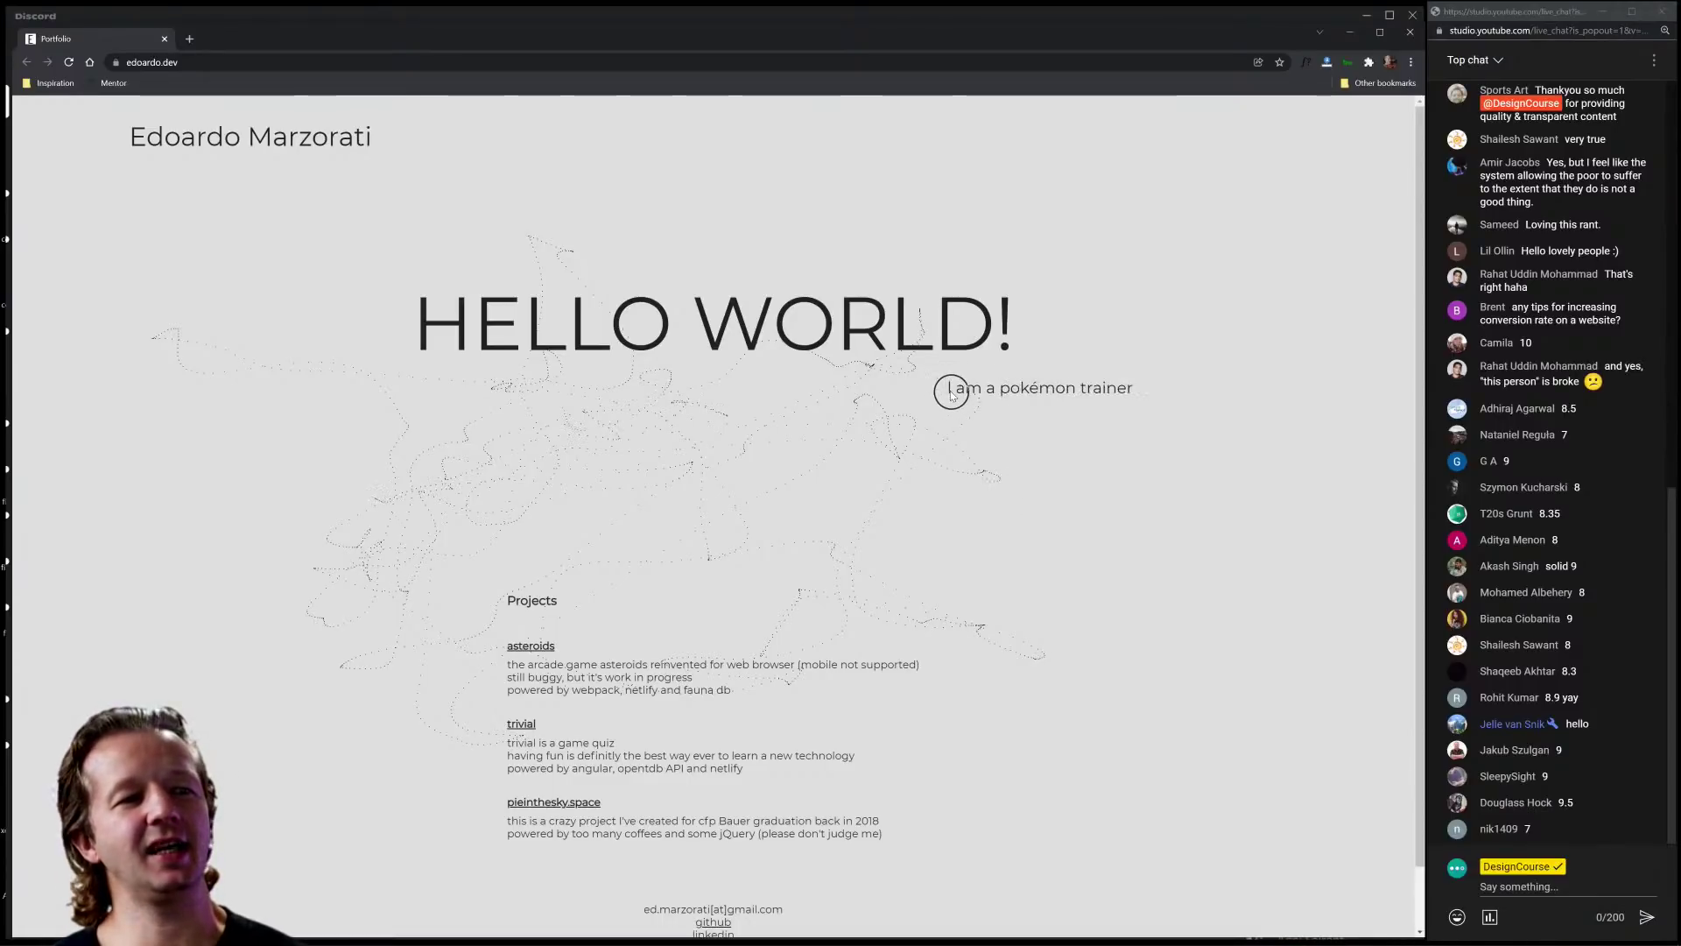
{"action": "left_click_drag", "start_coordinate": [951, 388], "coordinate": [1156, 396]}
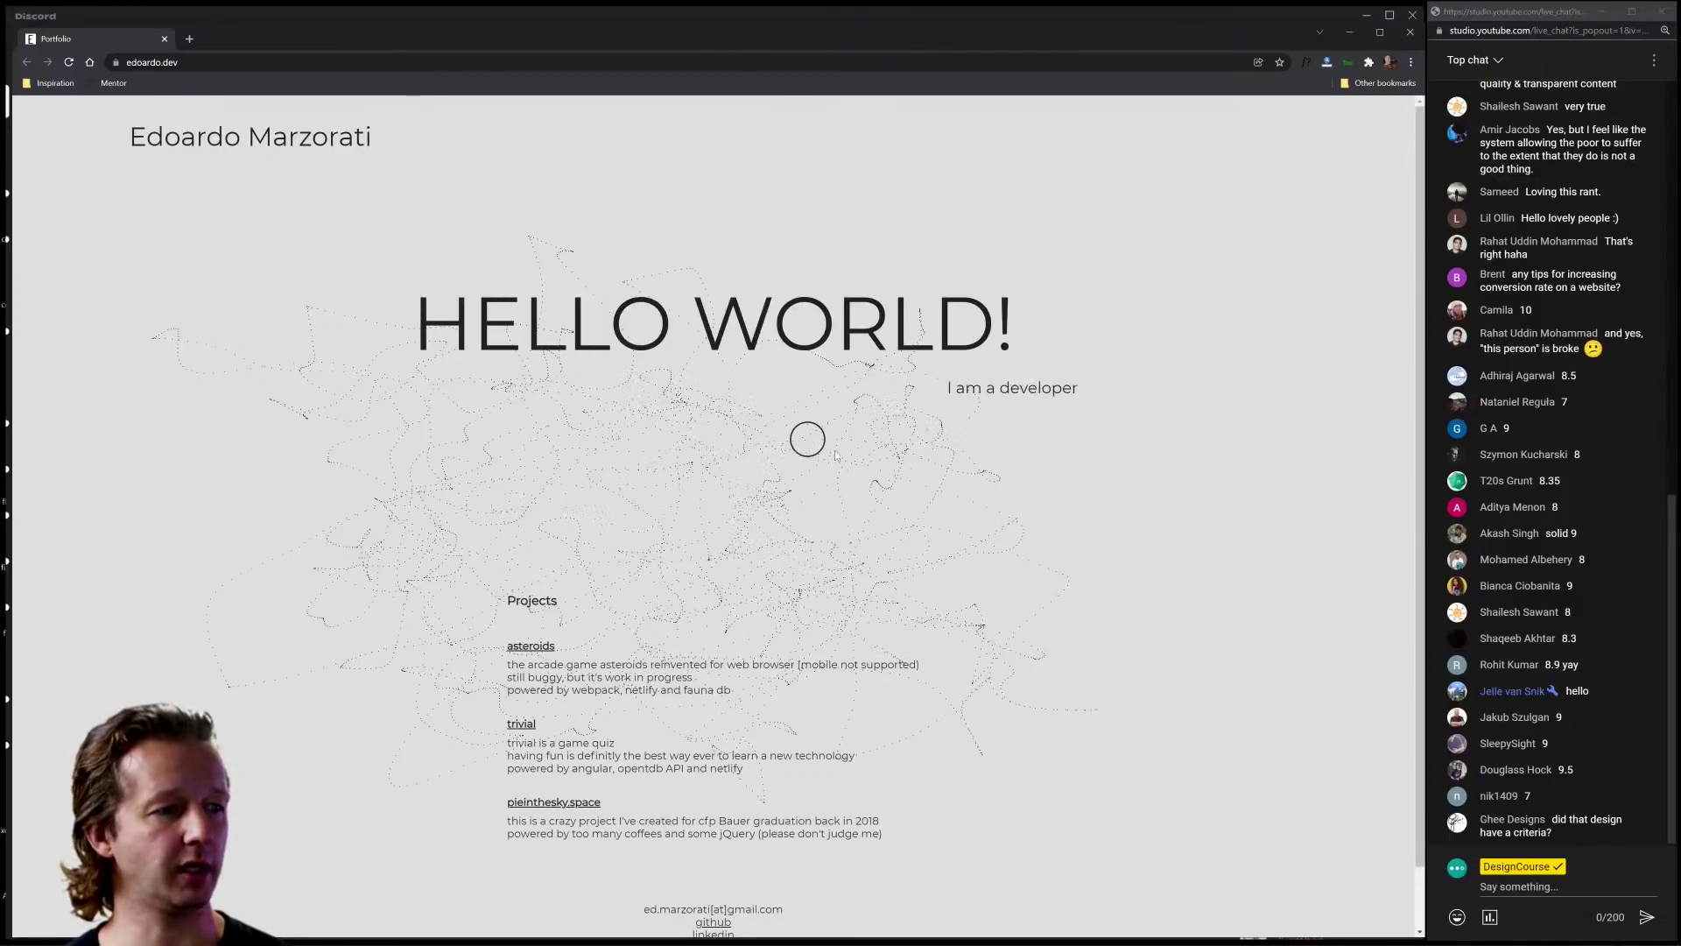
Step: Scroll through the portfolio's projects and highlight part of the asteroids project description
{"action": "scroll", "coordinate": [701, 481], "scroll_direction": "down", "scroll_amount": 1}
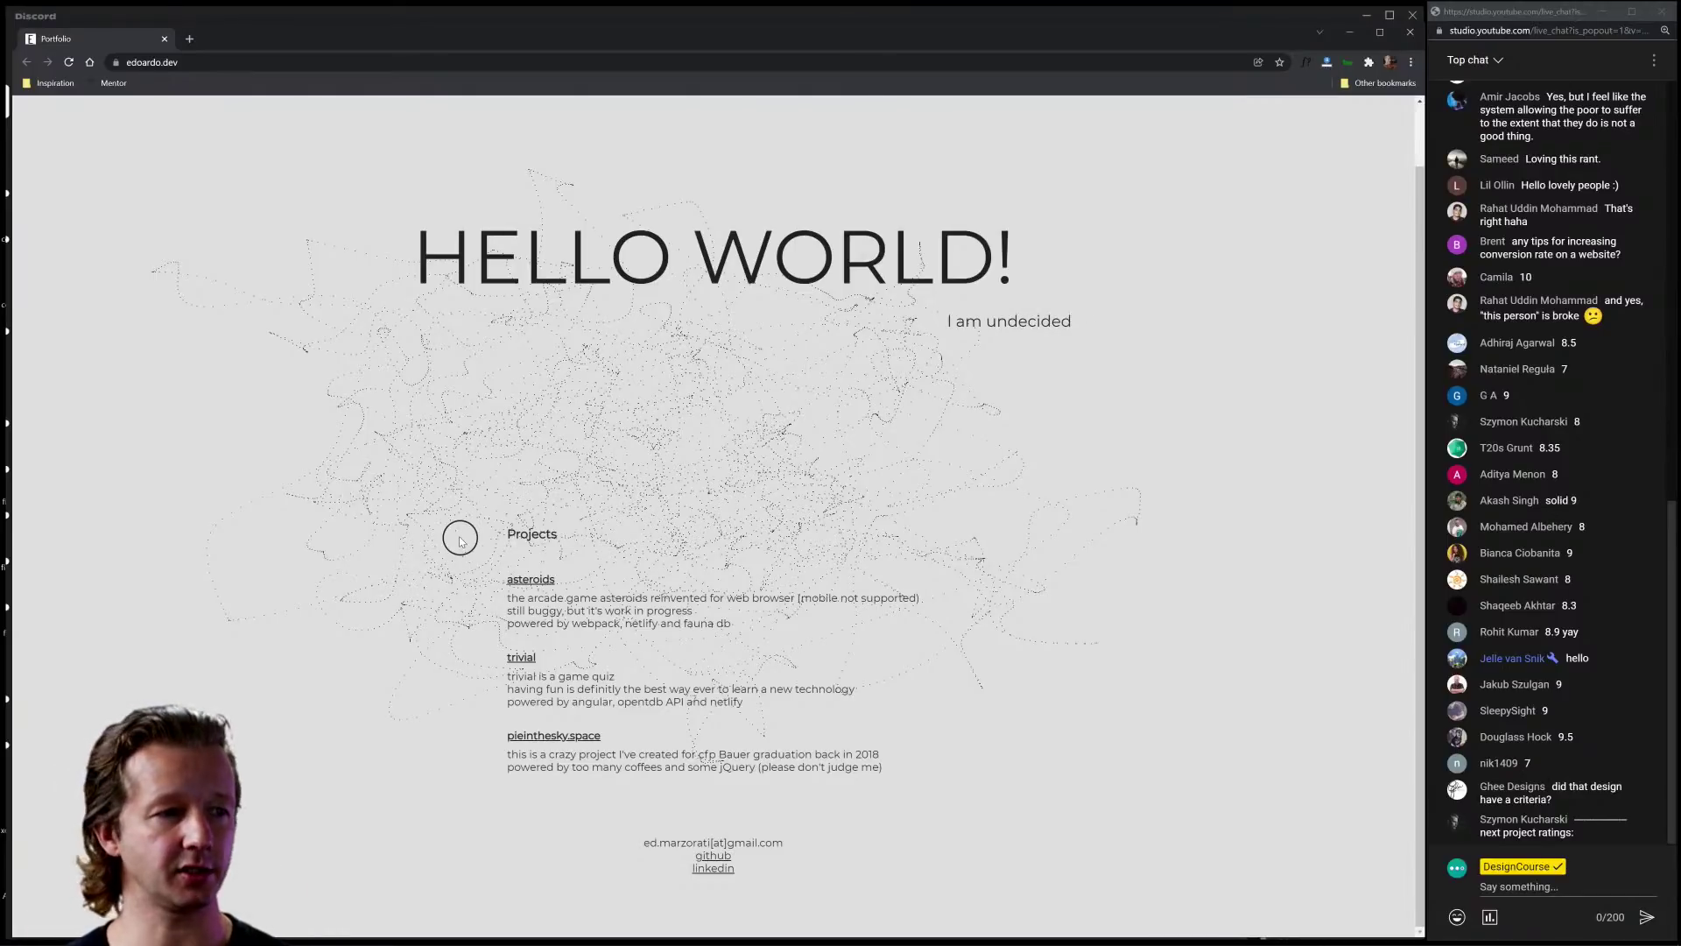
{"action": "scroll", "coordinate": [490, 543], "scroll_direction": "up", "scroll_amount": 1}
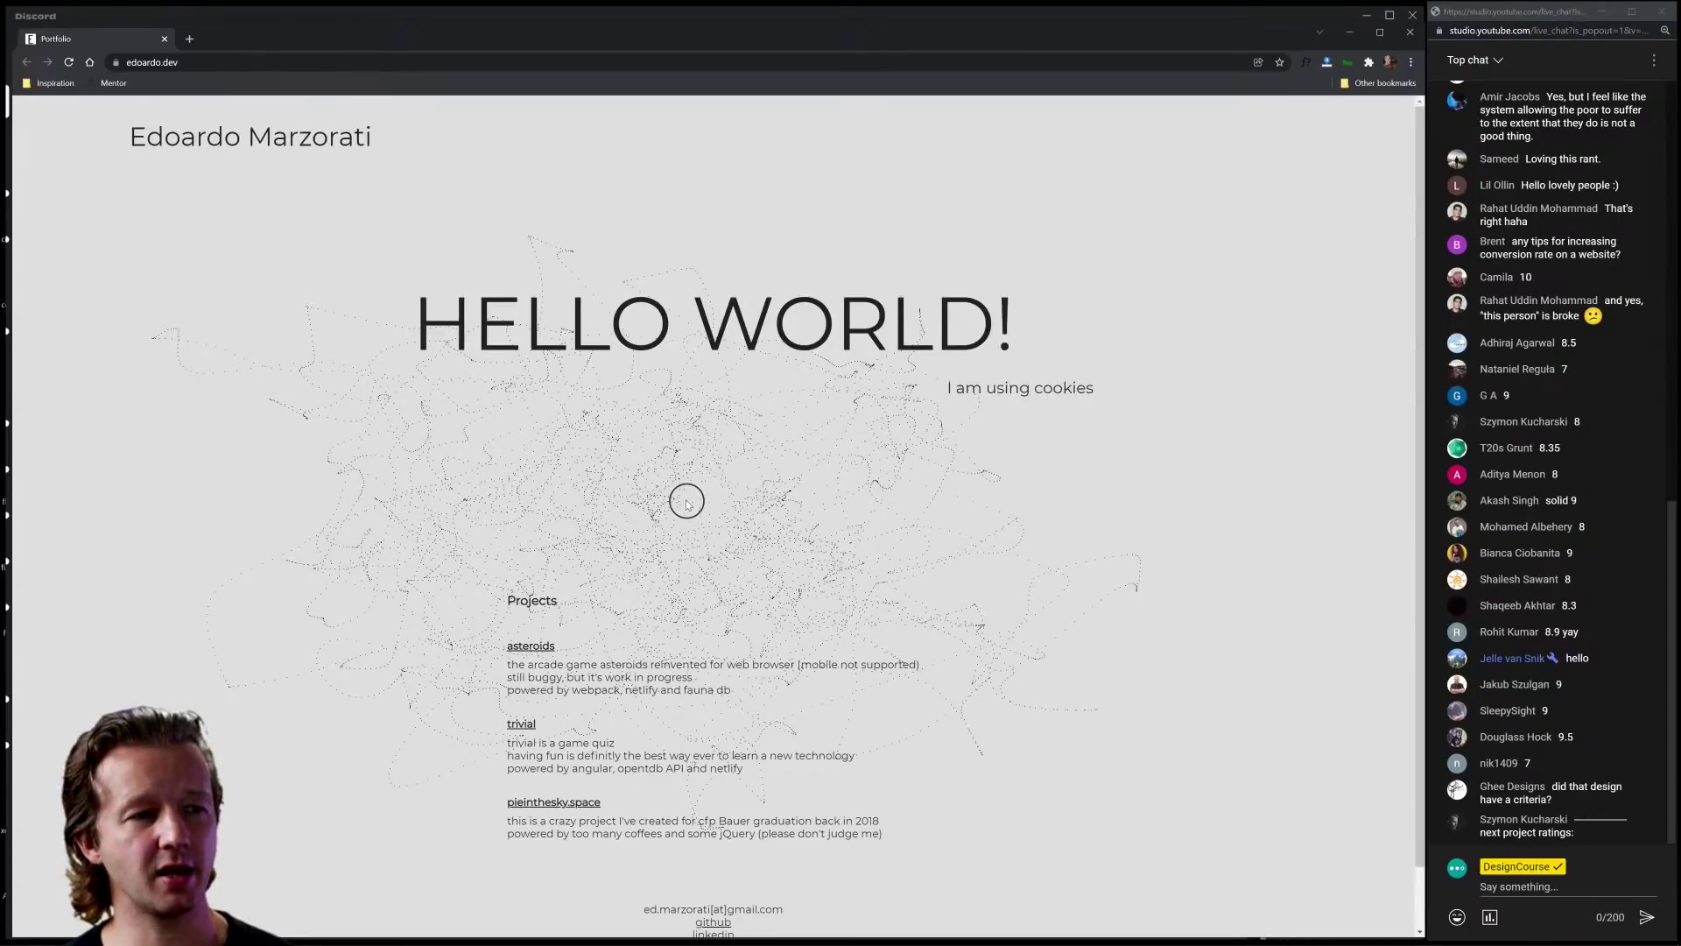
{"action": "scroll", "coordinate": [635, 585], "scroll_direction": "down", "scroll_amount": 1}
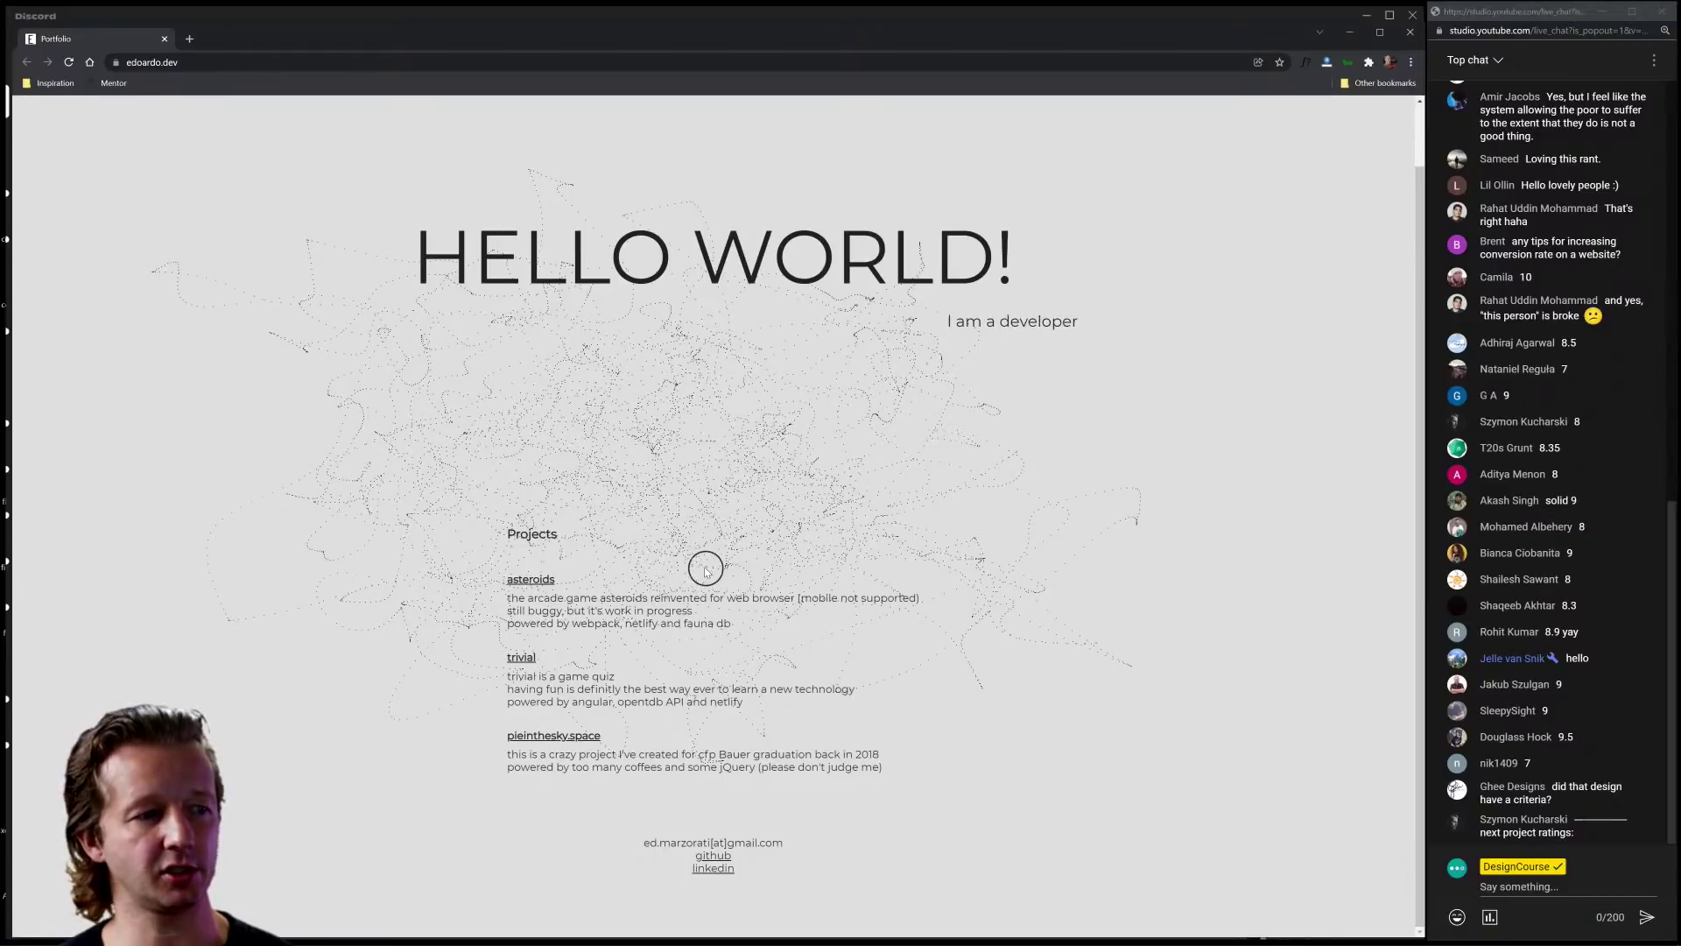
{"action": "left_click_drag", "start_coordinate": [520, 598], "coordinate": [774, 616]}
{"action": "left_click", "coordinate": [775, 615]}
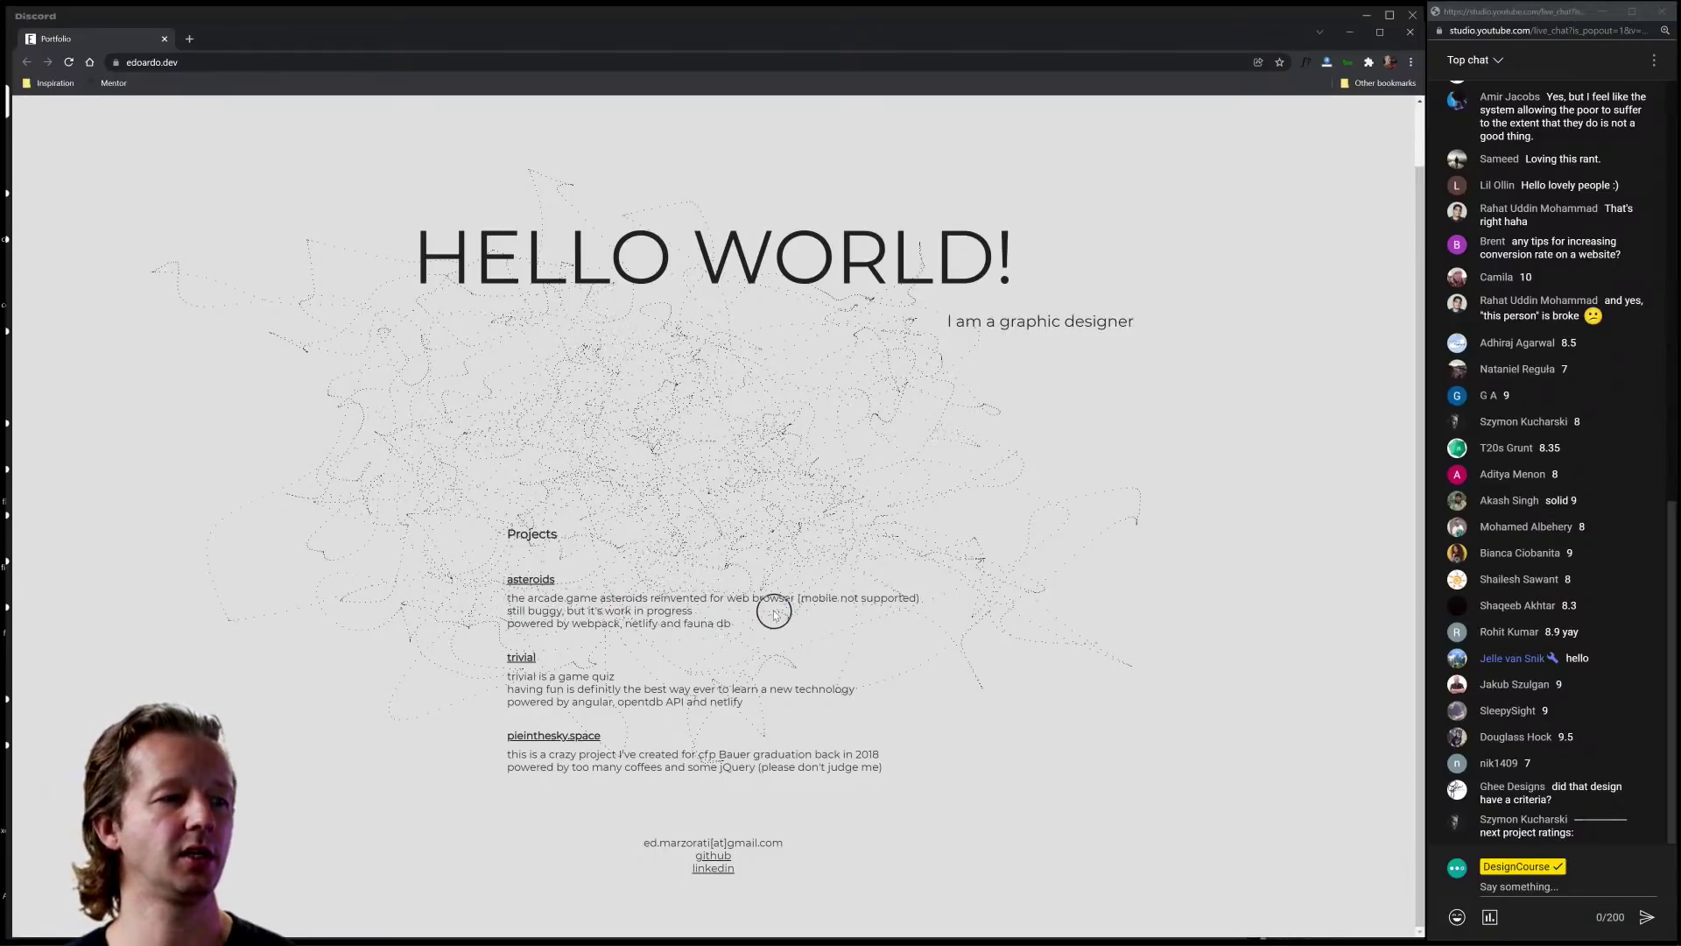
Step: Close the portfolio site and scroll the Discord submissions channel
{"action": "scroll", "coordinate": [829, 515], "scroll_direction": "up", "scroll_amount": 1}
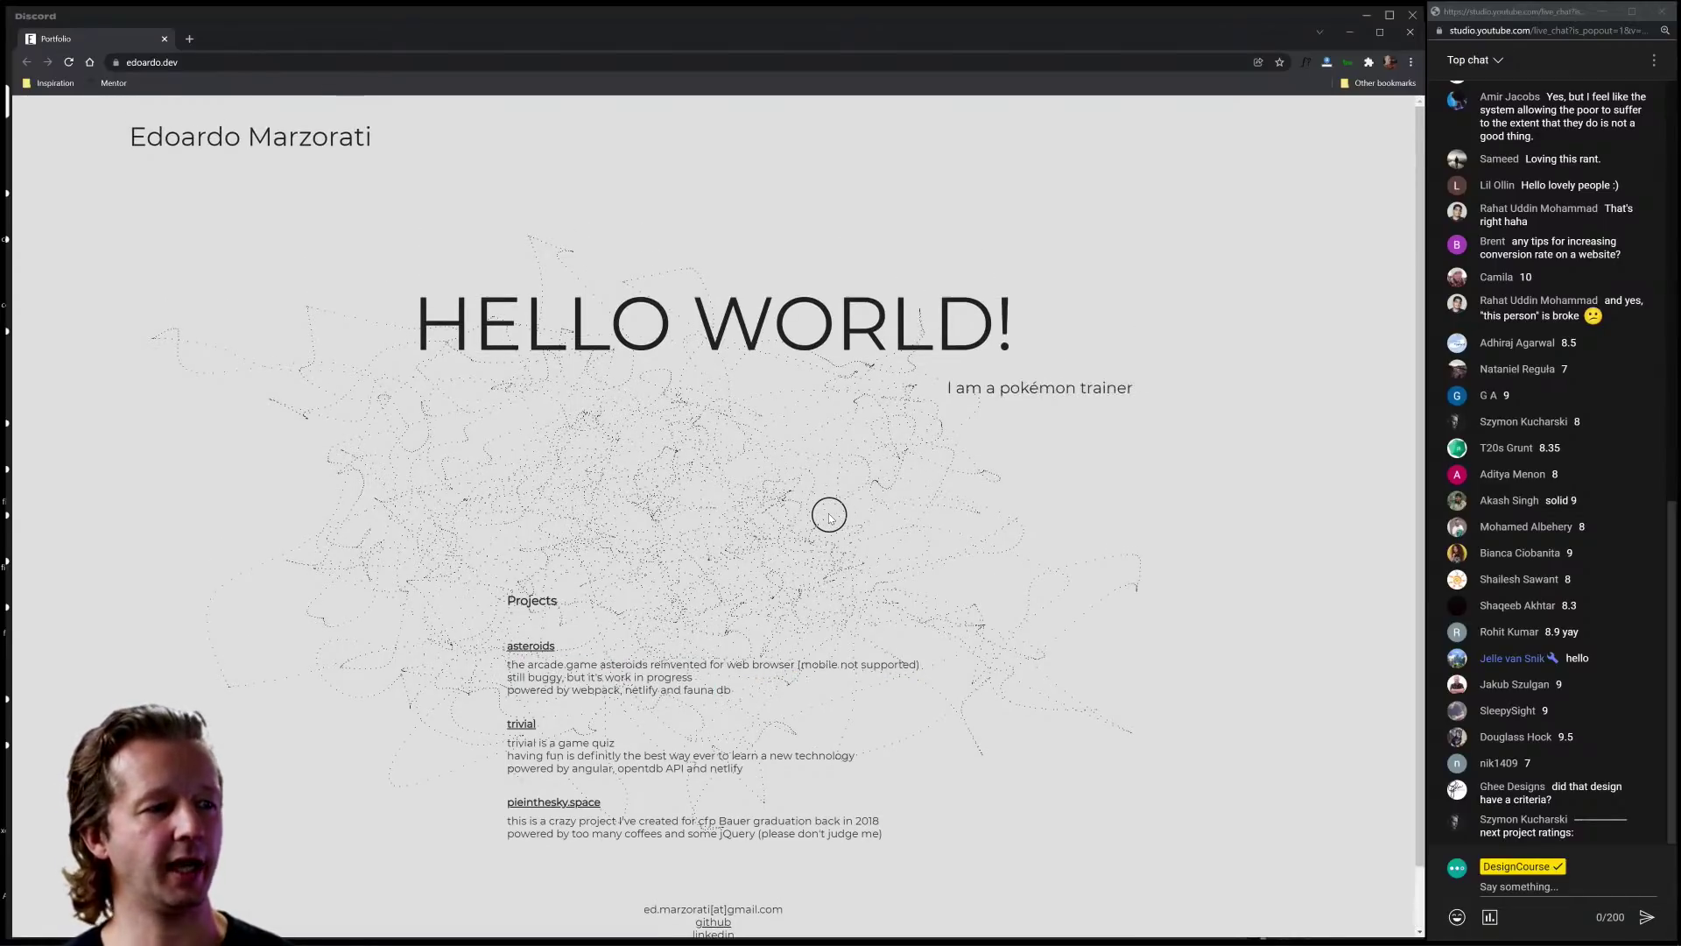
{"action": "scroll", "coordinate": [829, 515], "scroll_direction": "down", "scroll_amount": 1}
{"action": "scroll", "coordinate": [829, 515], "scroll_direction": "up", "scroll_amount": 1}
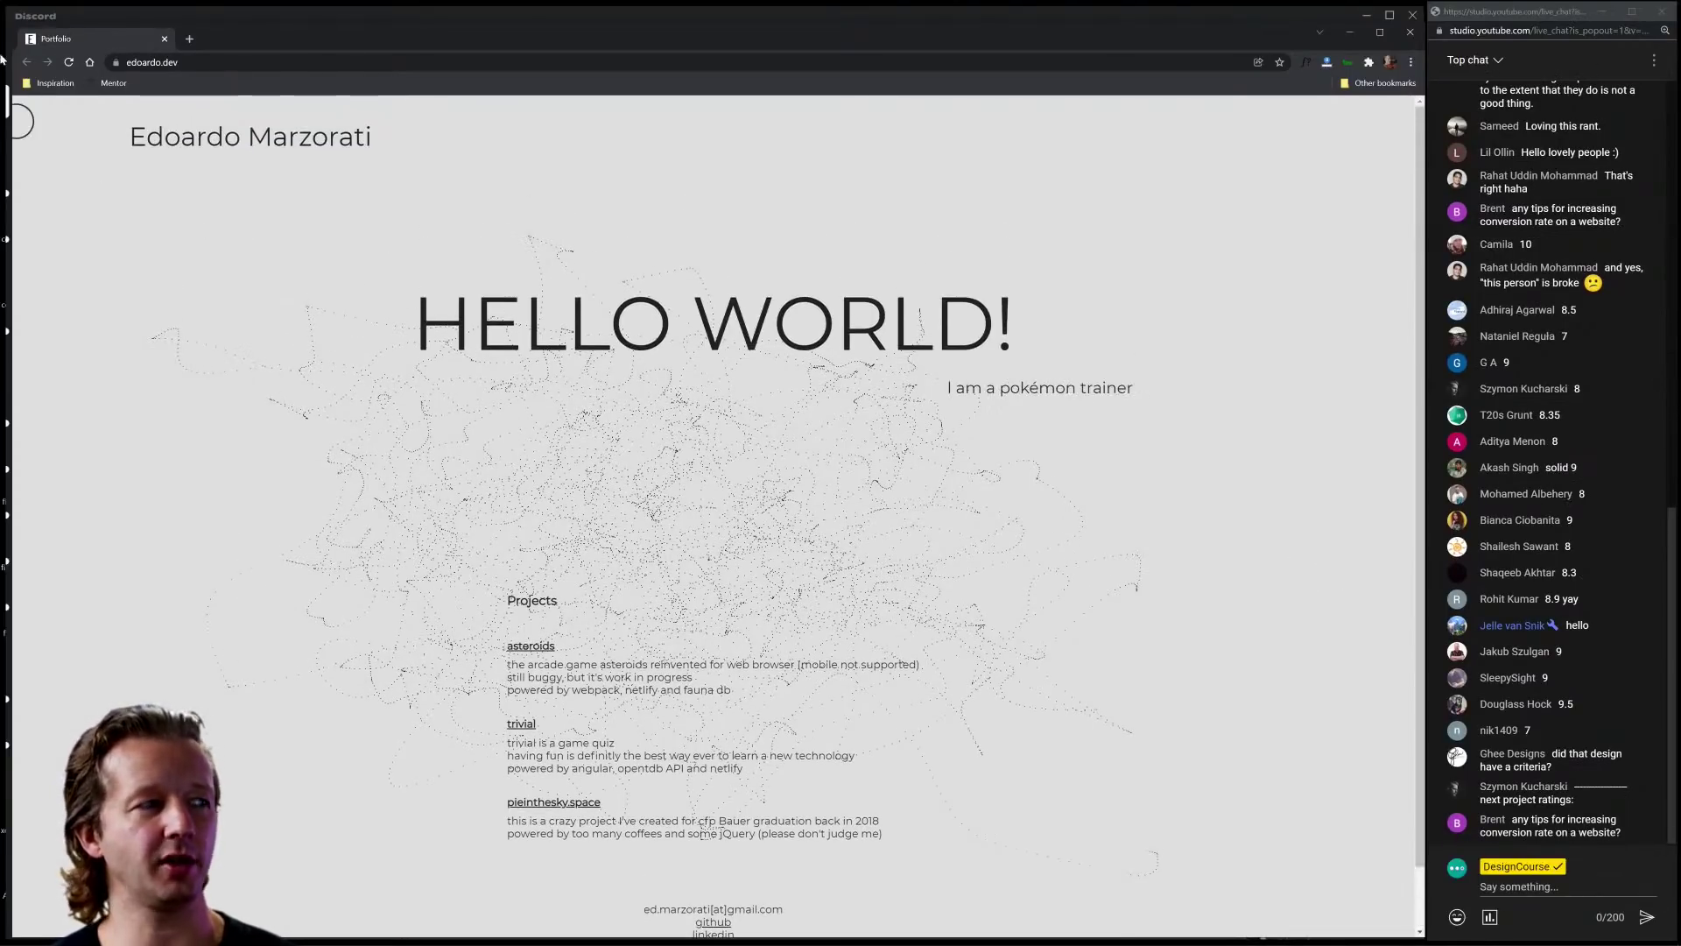
{"action": "left_click", "coordinate": [164, 41]}
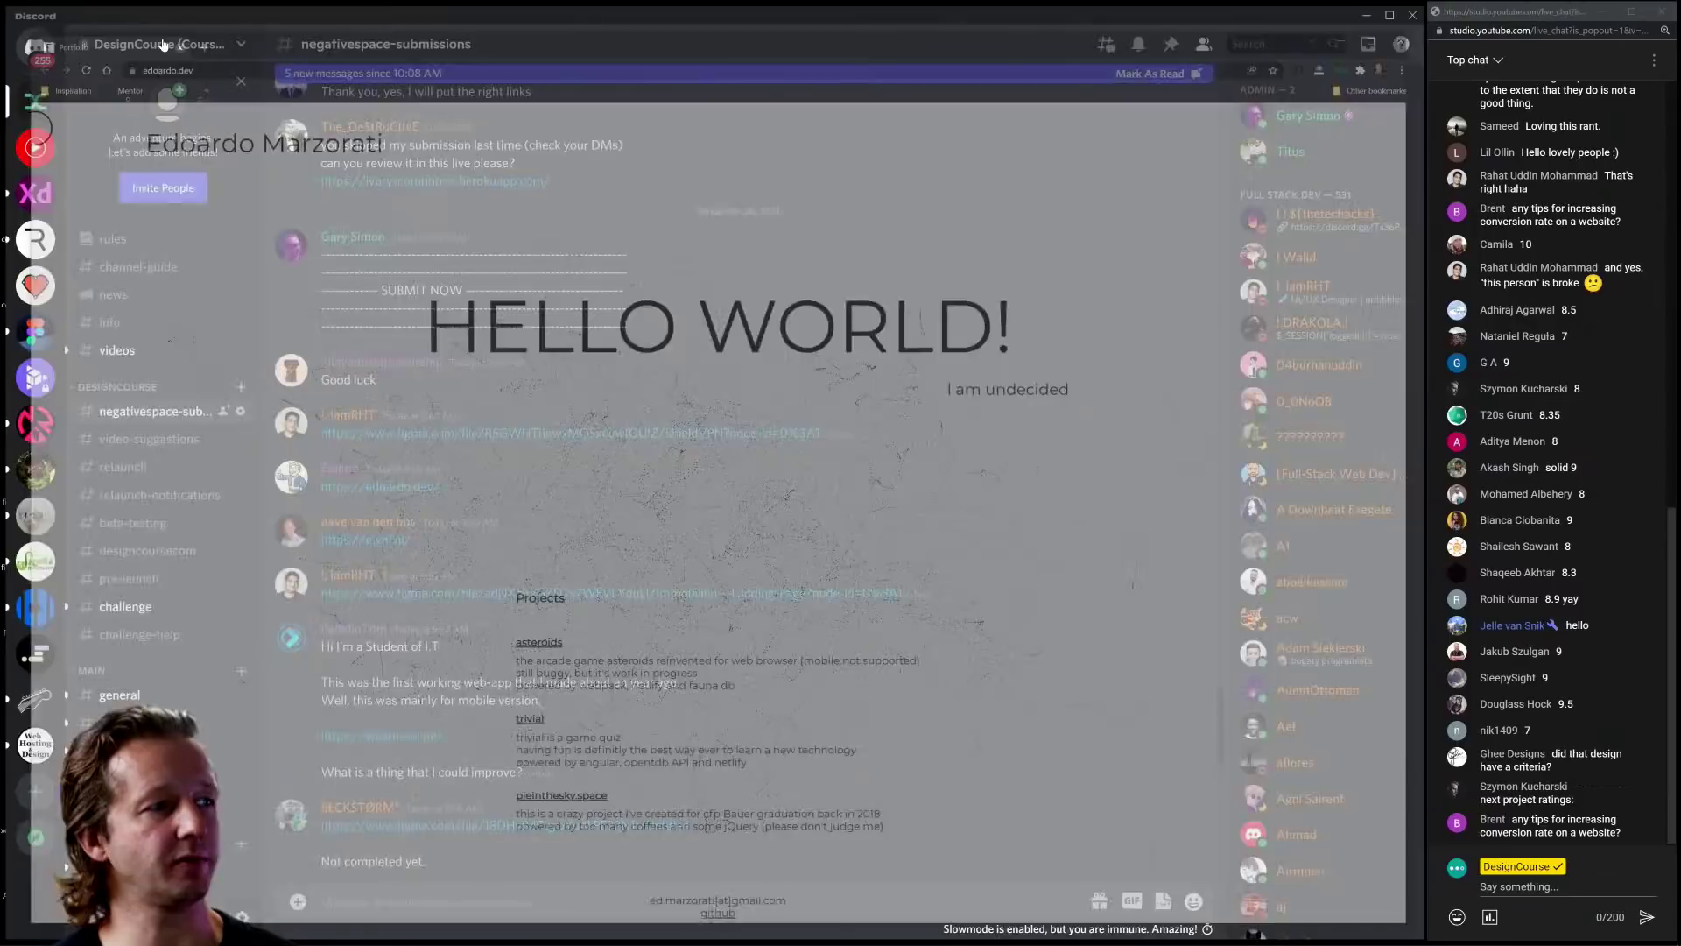
{"action": "scroll", "coordinate": [474, 580], "scroll_direction": "down", "scroll_amount": 2}
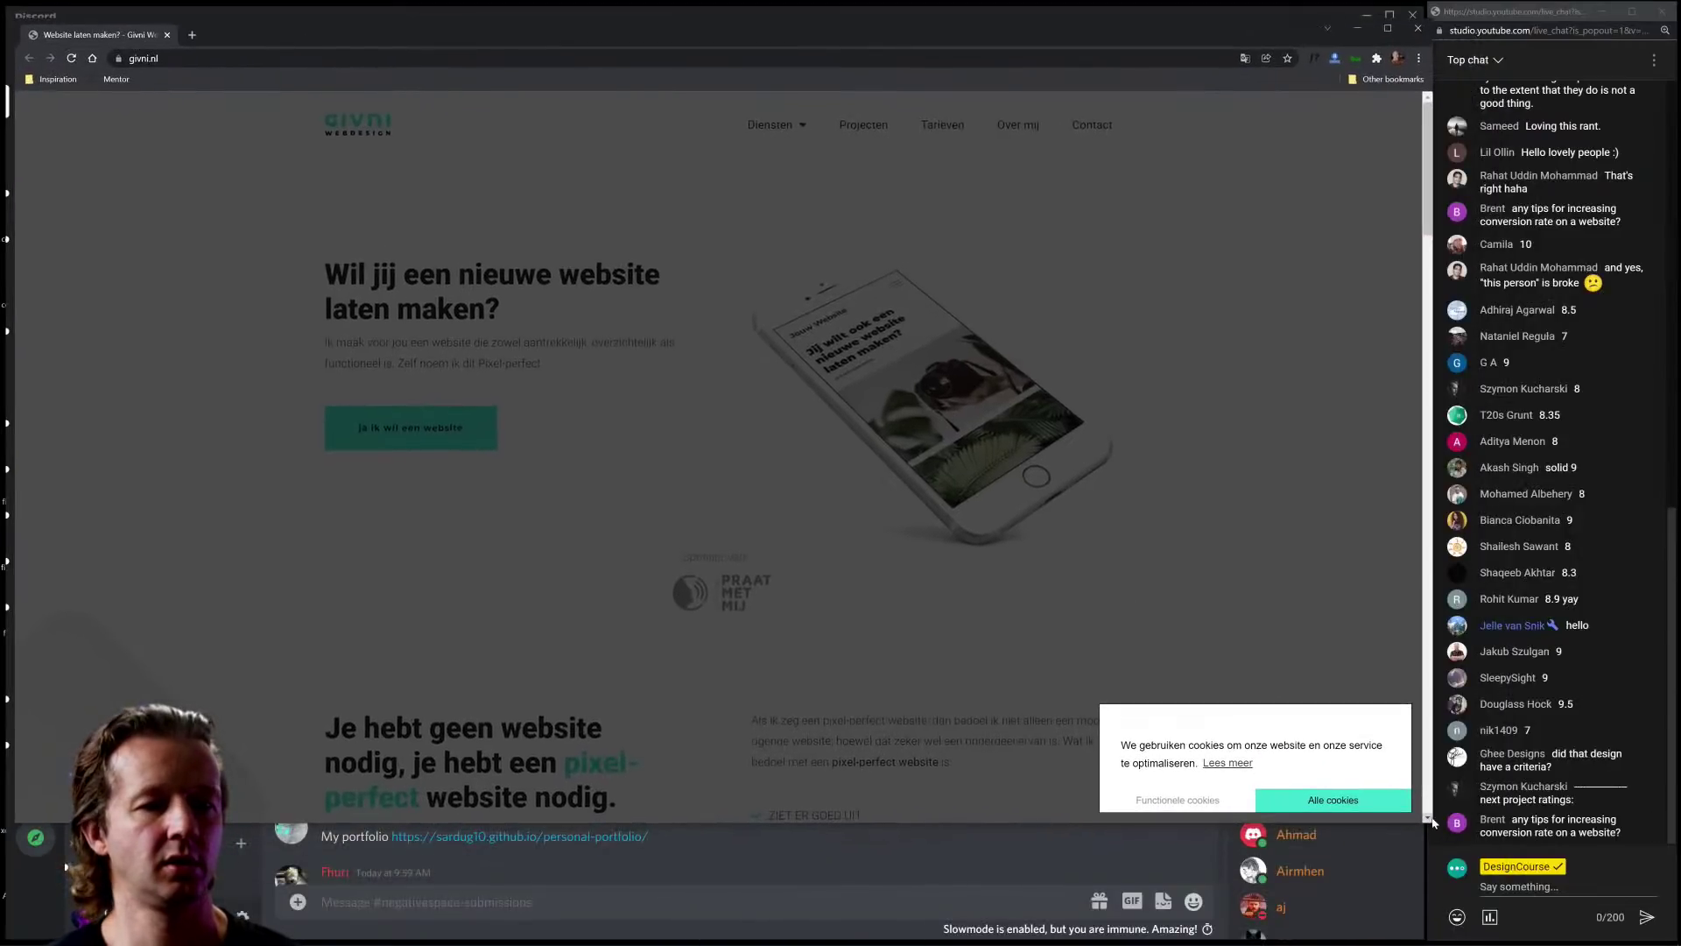
Step: Make the givni.nl window taller, accept all cookies, and translate the Dutch page into English
{"action": "left_click_drag", "start_coordinate": [1427, 825], "coordinate": [1421, 933]}
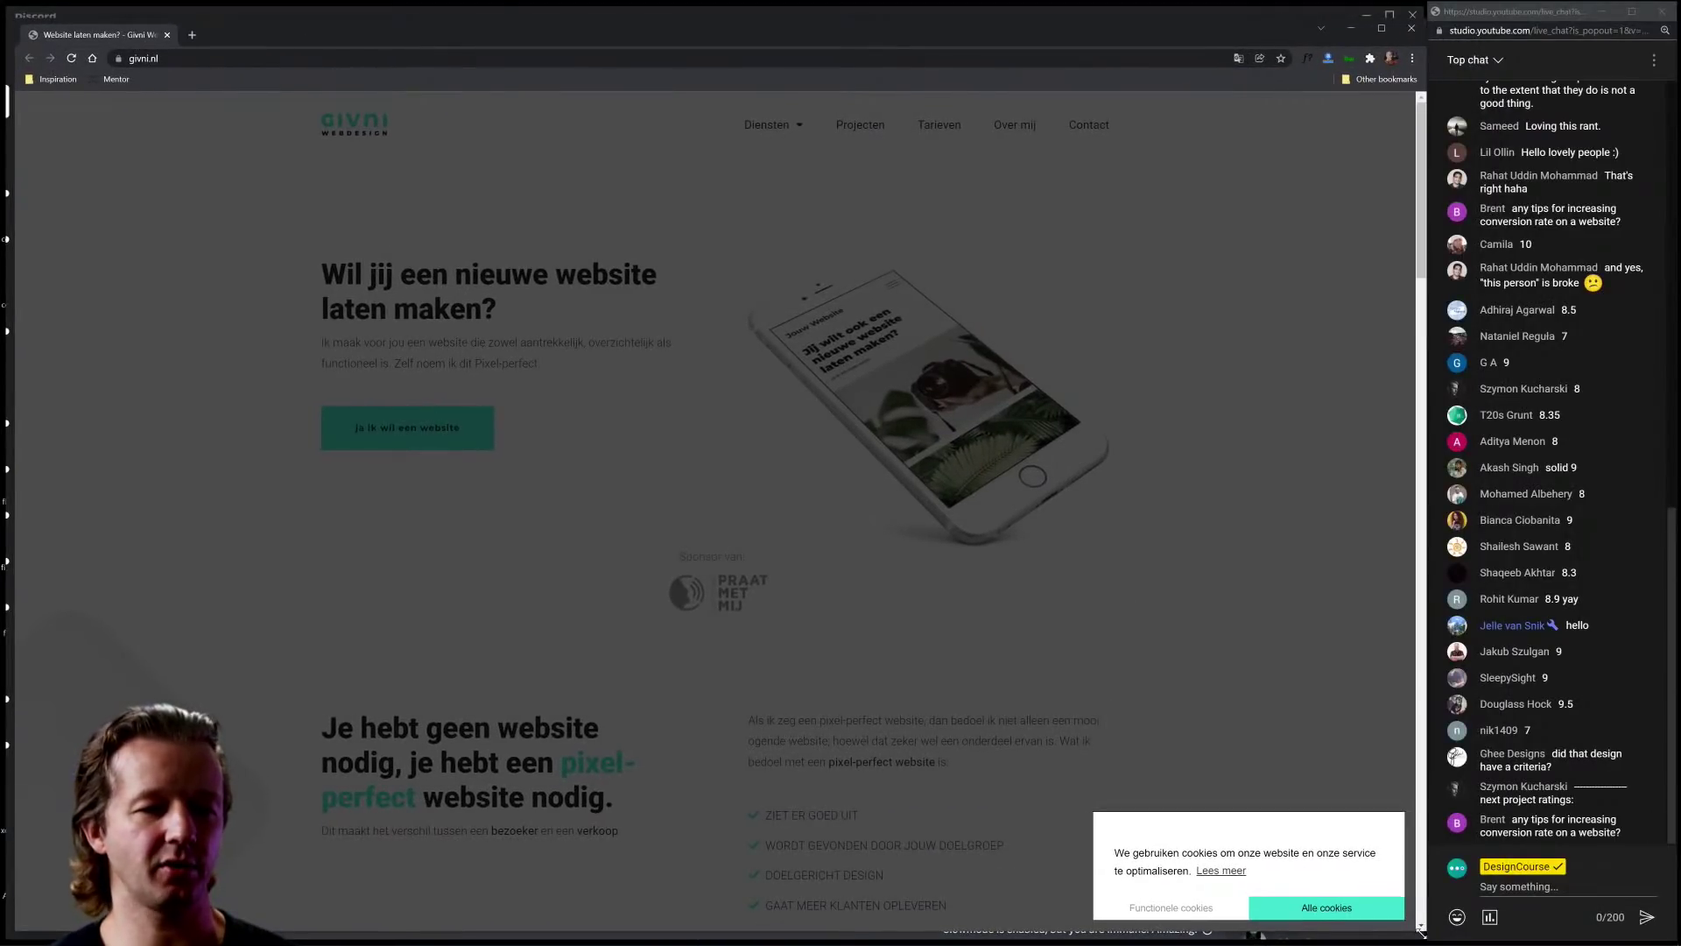
{"action": "left_click", "coordinate": [1327, 909]}
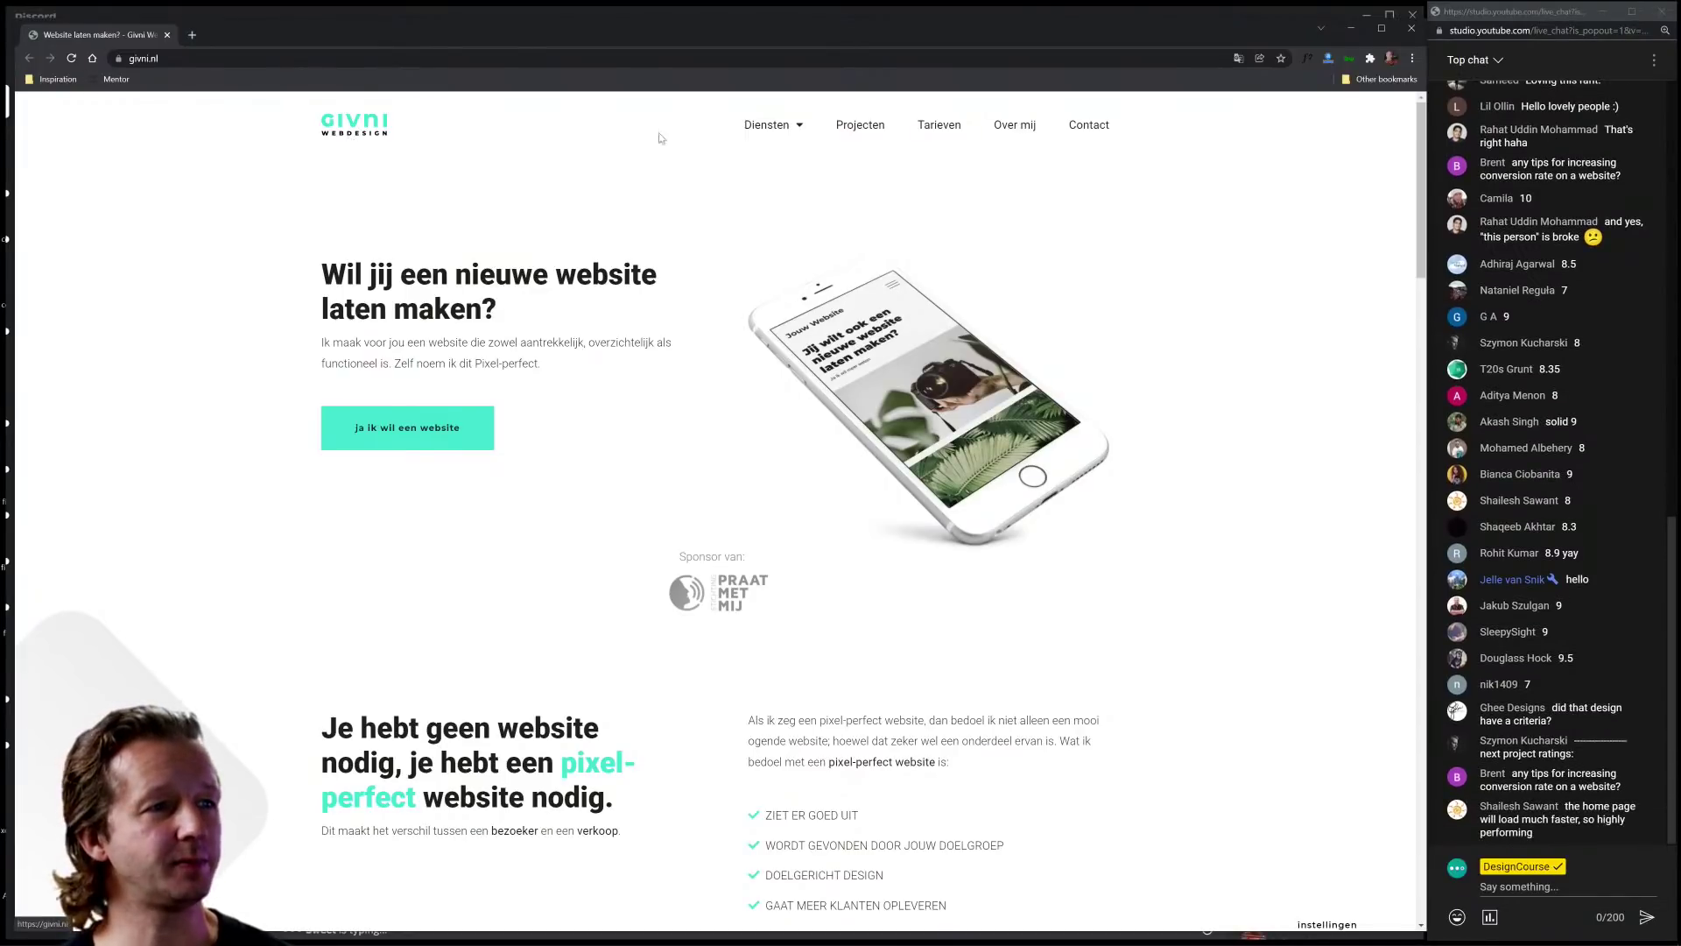
{"action": "mouse_move", "coordinate": [813, 127]}
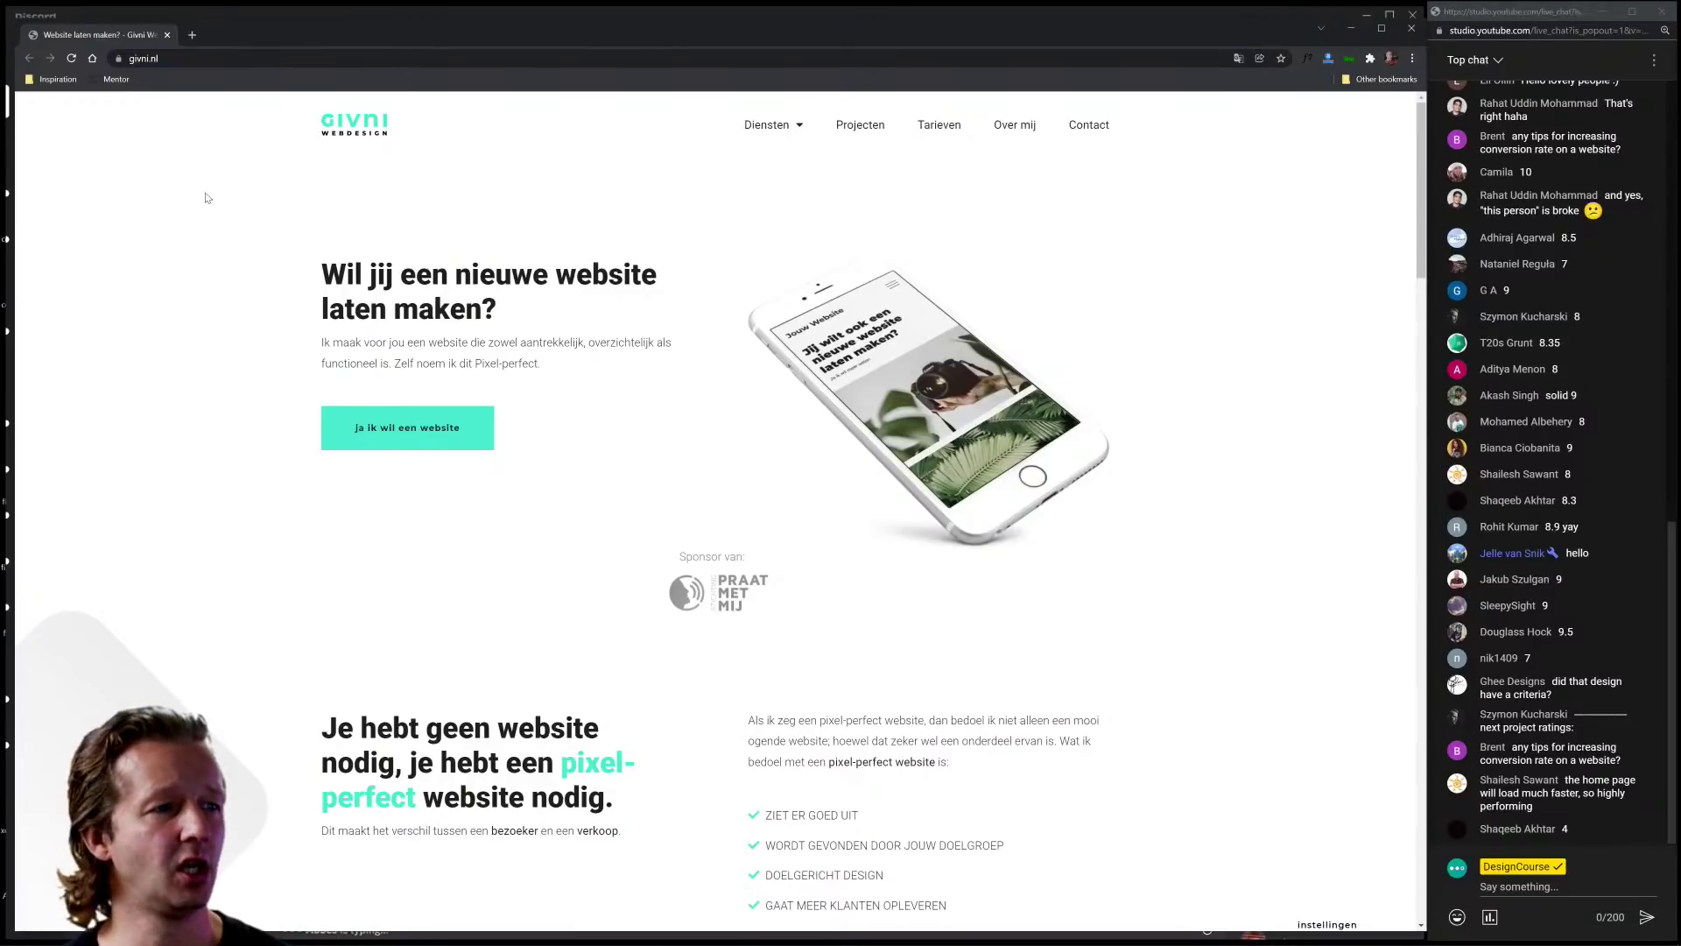
{"action": "triple_click", "coordinate": [326, 278]}
{"action": "left_click", "coordinate": [328, 335]}
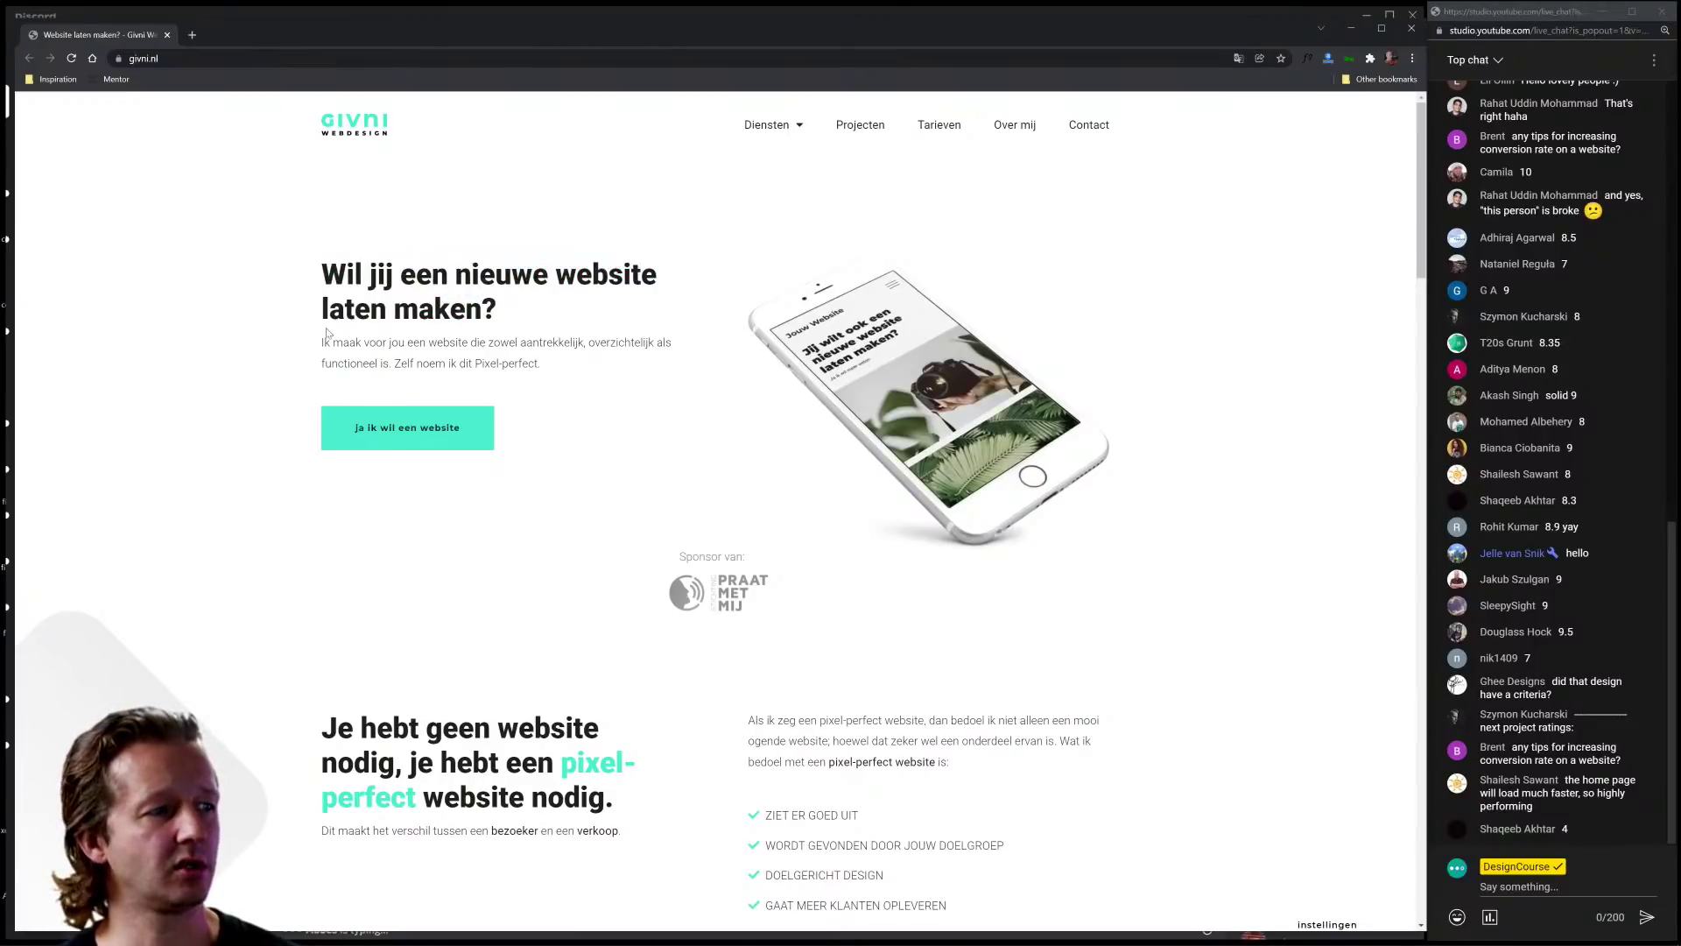
{"action": "left_click_drag", "start_coordinate": [323, 262], "coordinate": [543, 364]}
{"action": "left_click", "coordinate": [543, 365]}
{"action": "left_click", "coordinate": [1239, 59]}
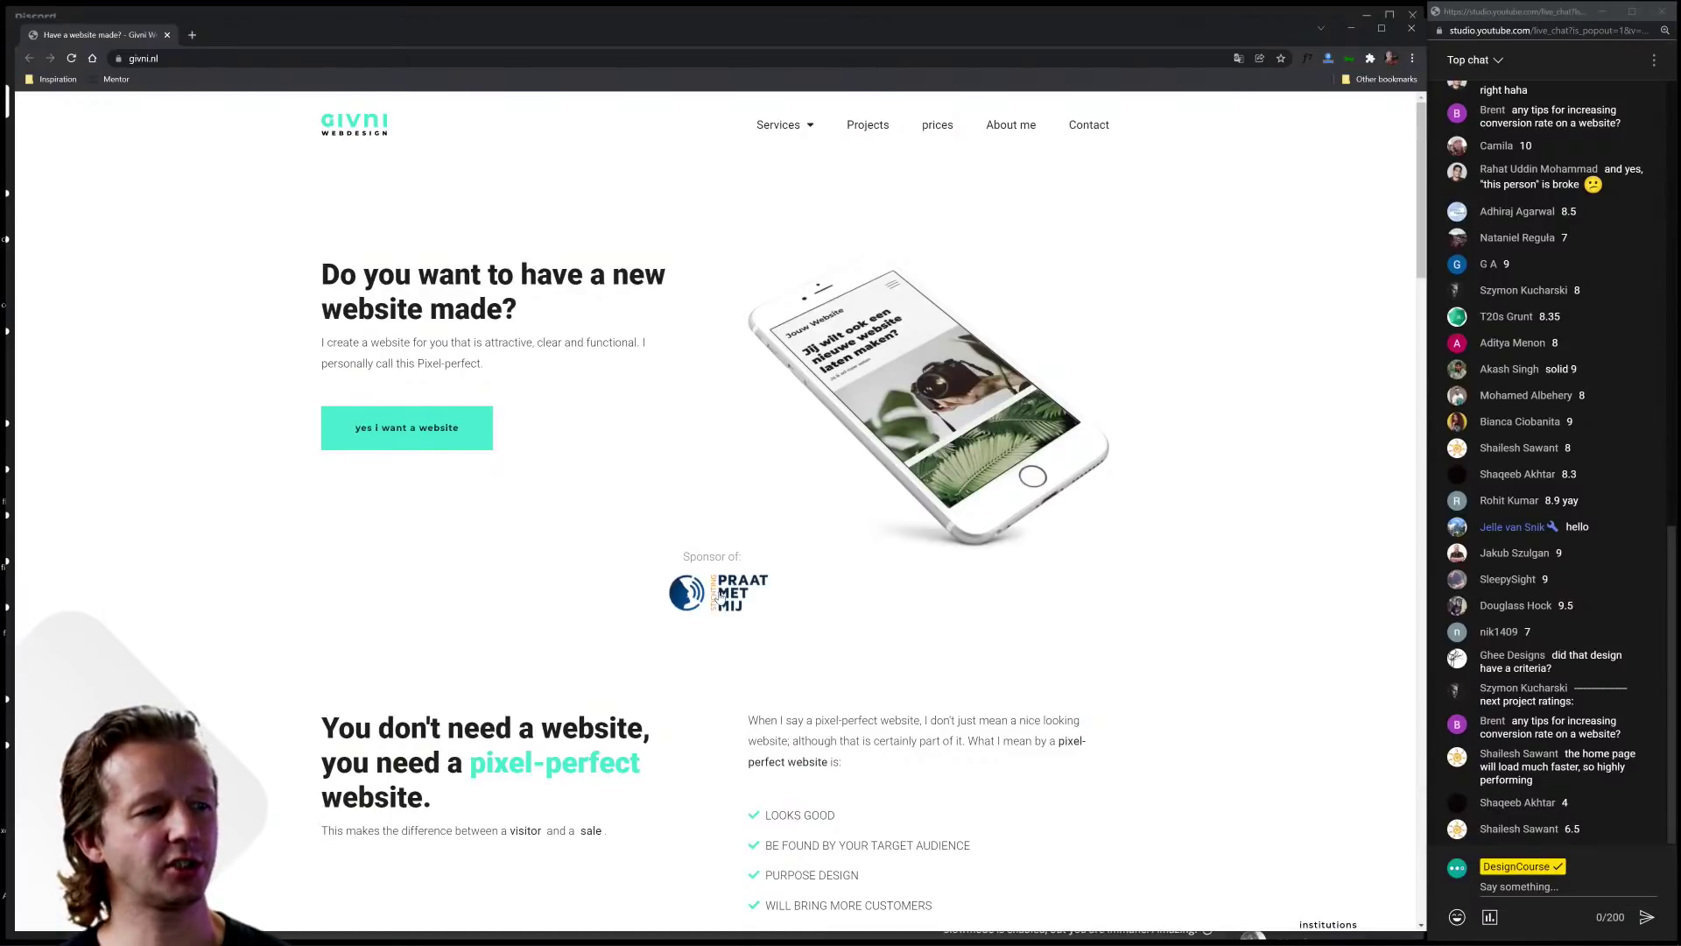
{"action": "key", "text": "ctrl+plus"}
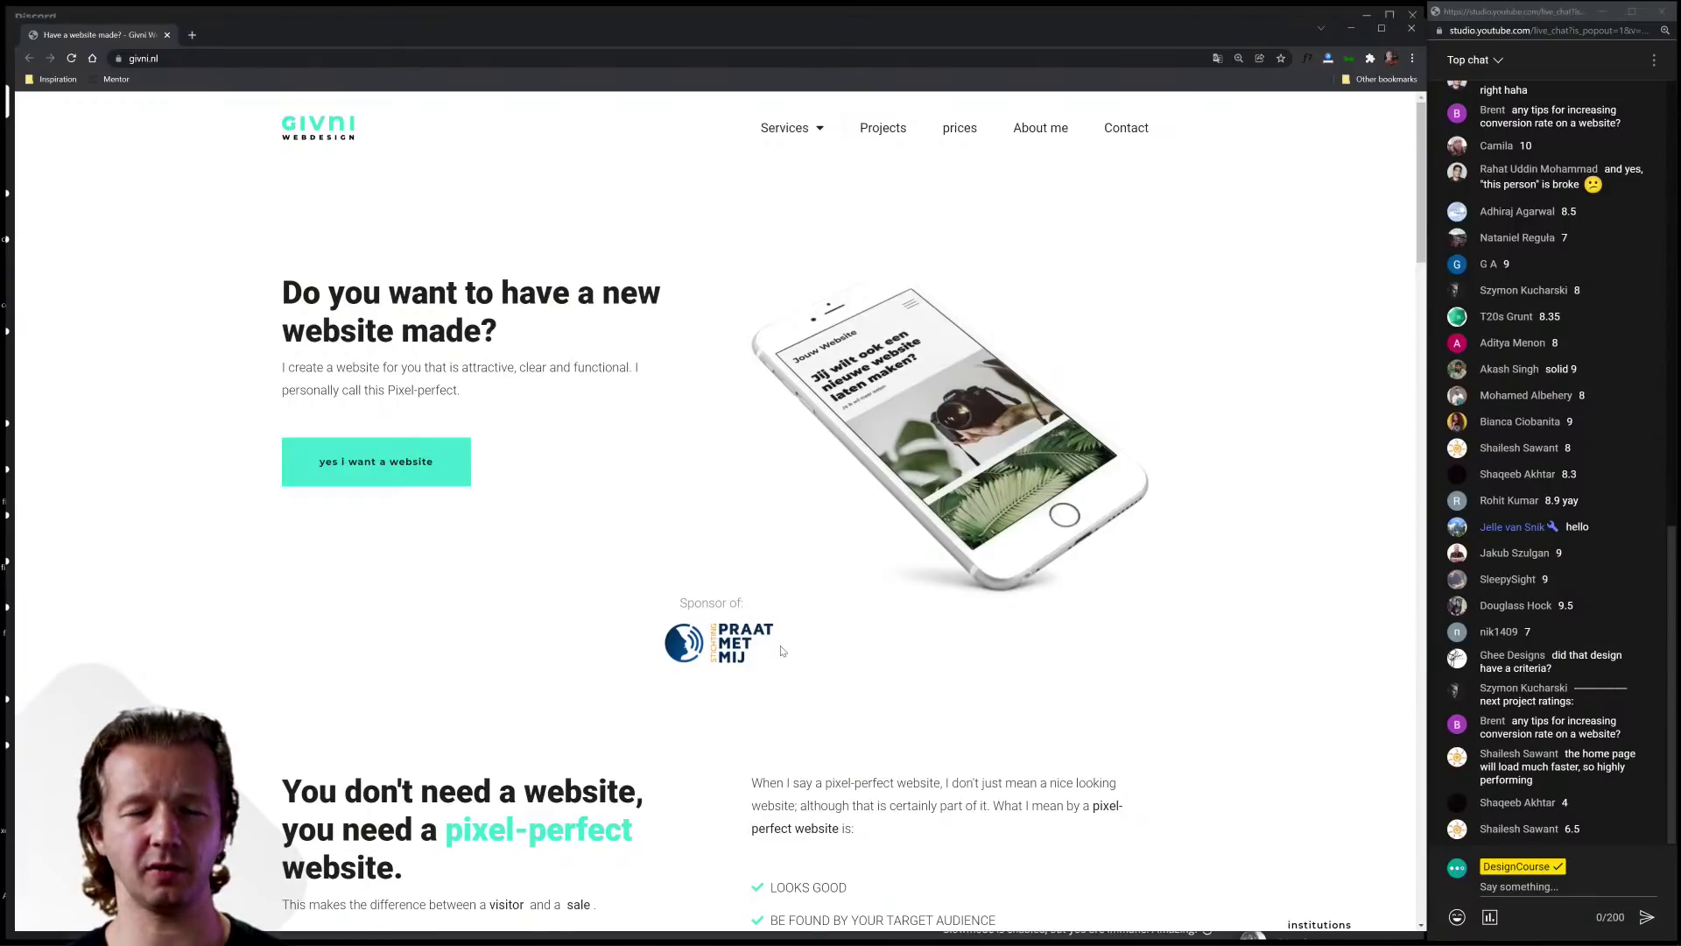
{"action": "scroll", "coordinate": [782, 651], "scroll_direction": "down", "scroll_amount": 5}
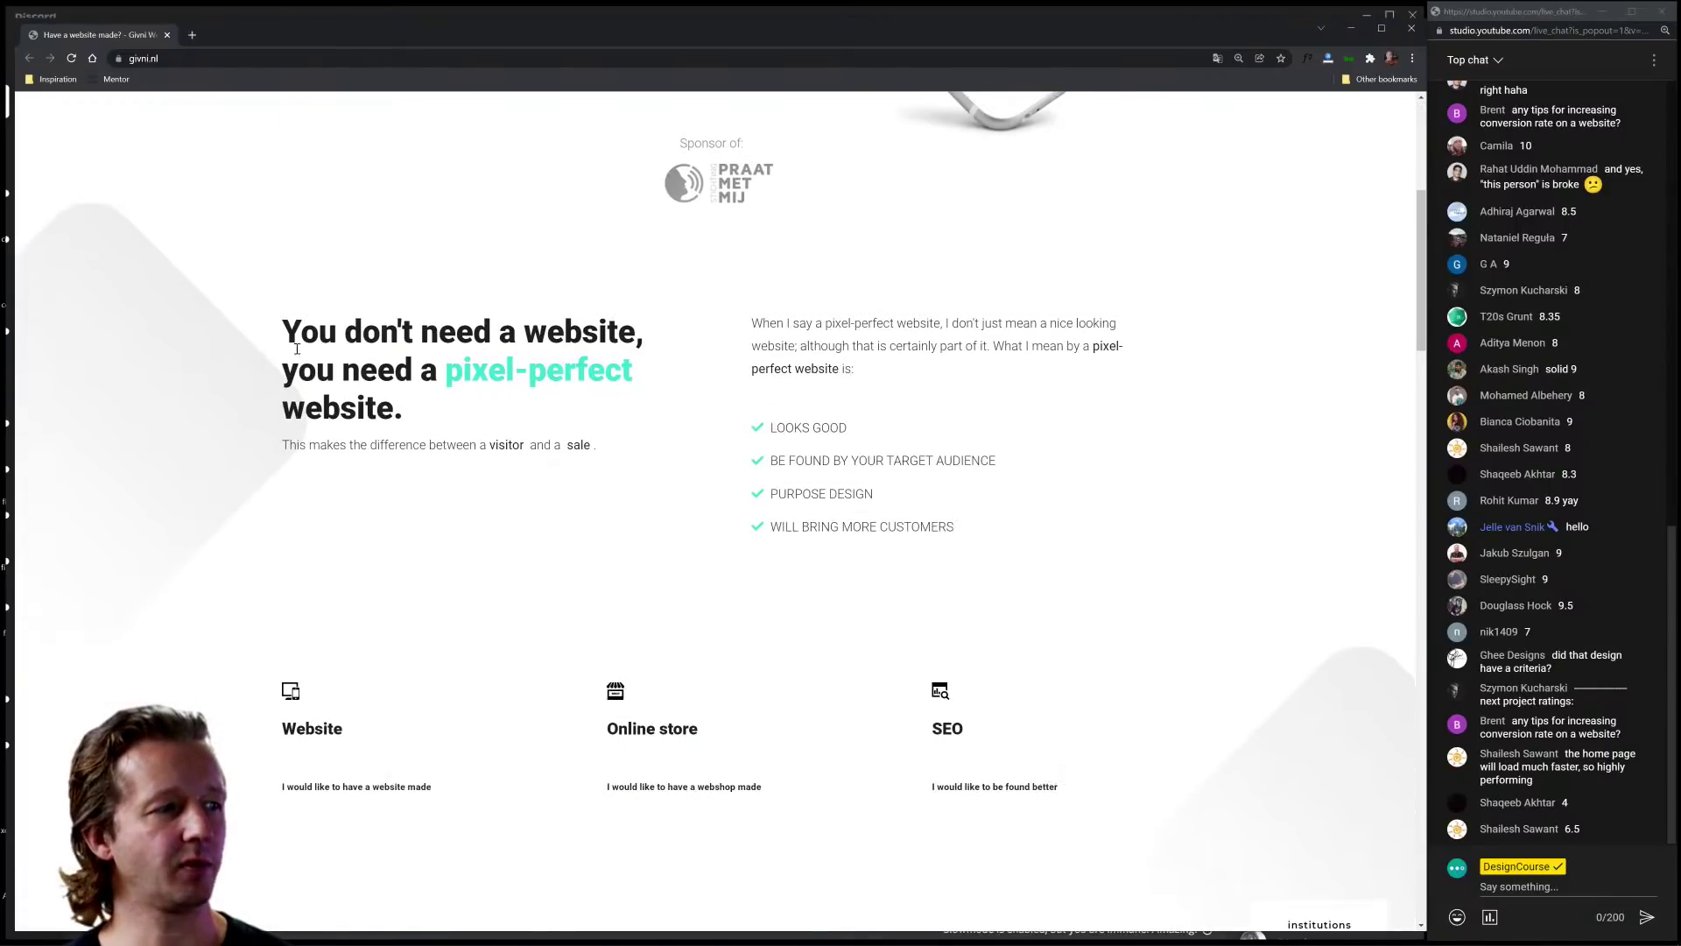
{"action": "left_click_drag", "start_coordinate": [297, 349], "coordinate": [499, 424]}
{"action": "left_click_drag", "start_coordinate": [289, 444], "coordinate": [657, 449]}
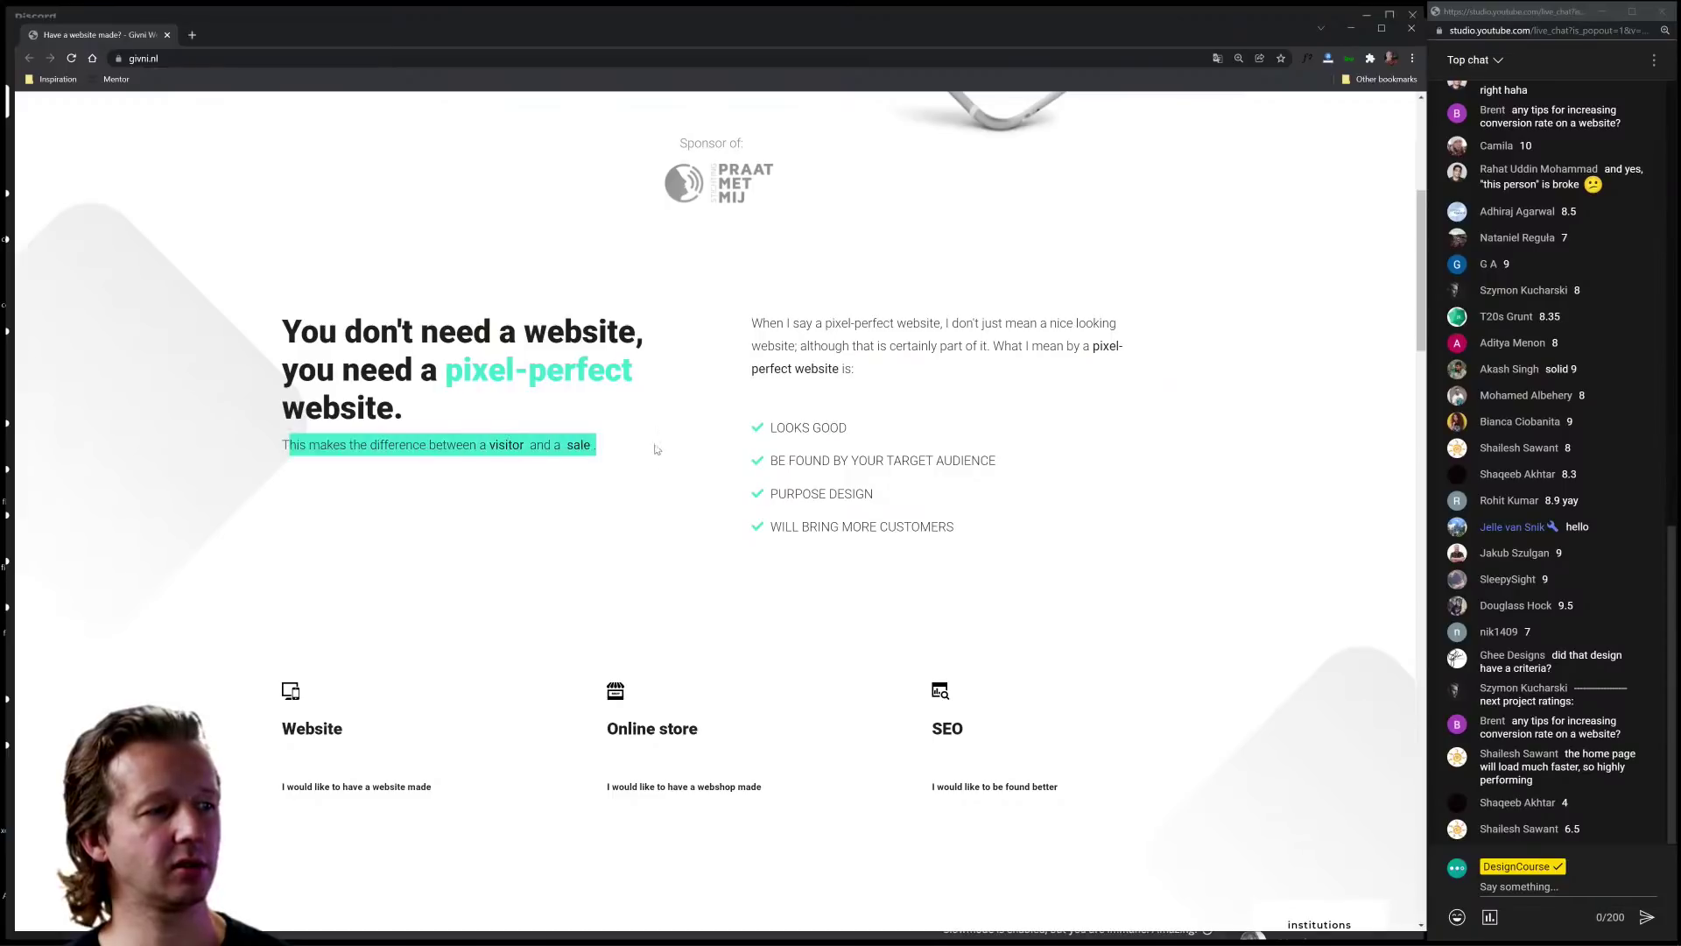
{"action": "left_click_drag", "start_coordinate": [711, 366], "coordinate": [751, 322]}
{"action": "left_click", "coordinate": [1016, 525]}
{"action": "left_click", "coordinate": [1118, 529]}
{"action": "scroll", "coordinate": [1123, 531], "scroll_direction": "down", "scroll_amount": 5}
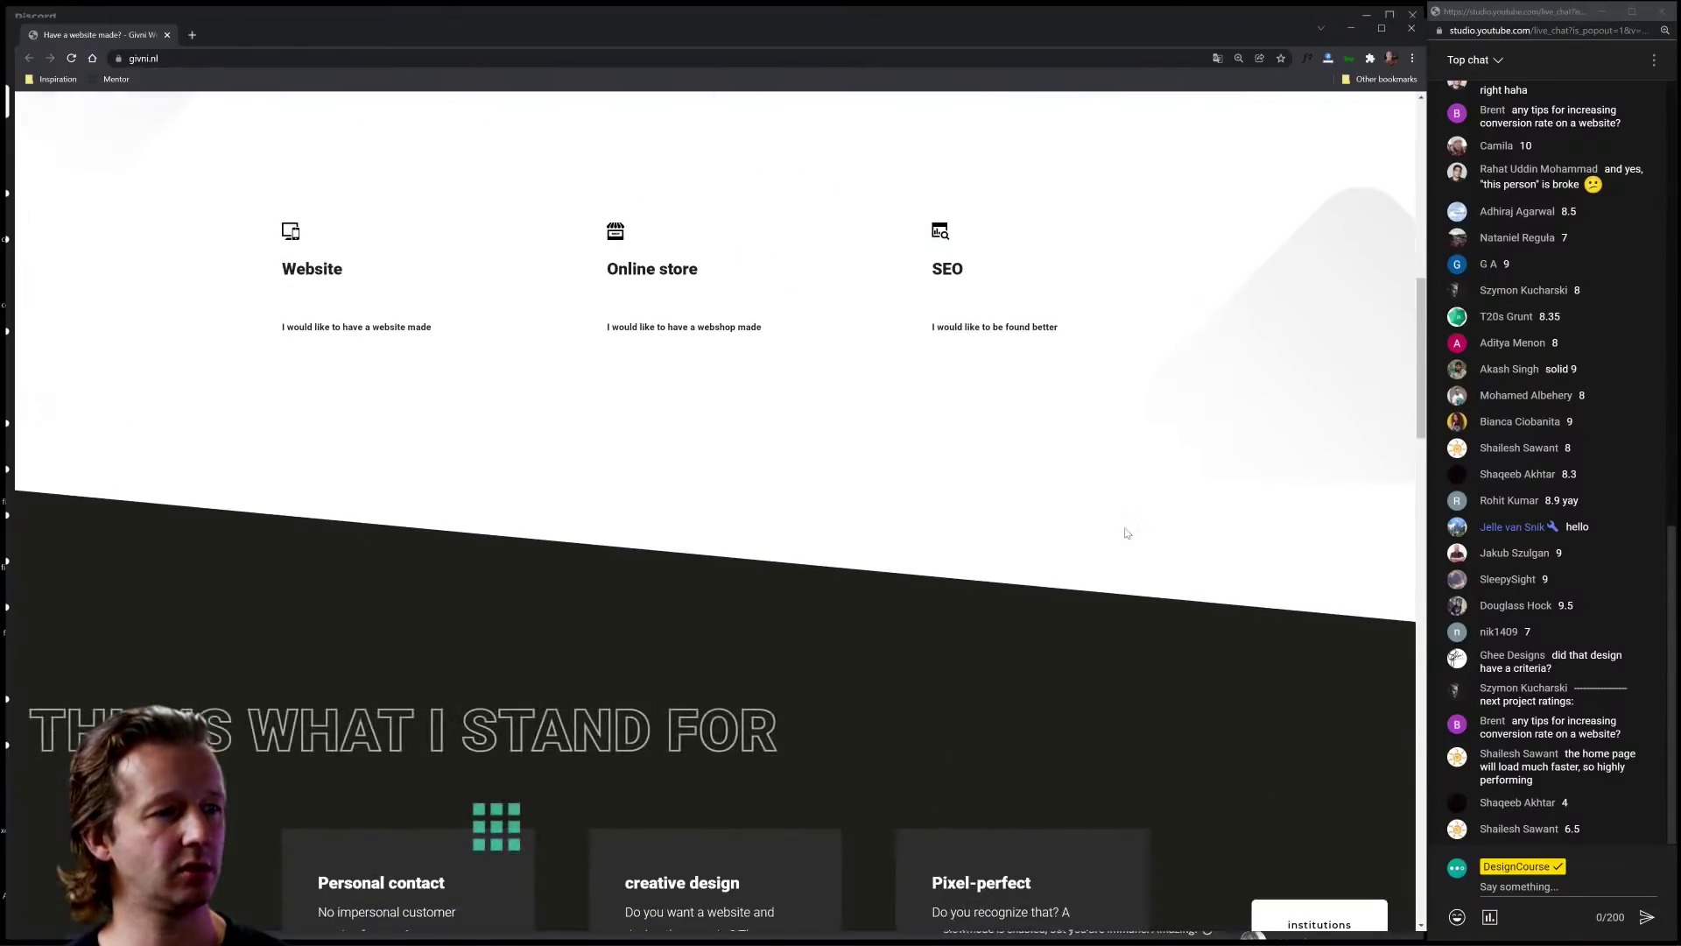
{"action": "scroll", "coordinate": [1127, 533], "scroll_direction": "up", "scroll_amount": 2}
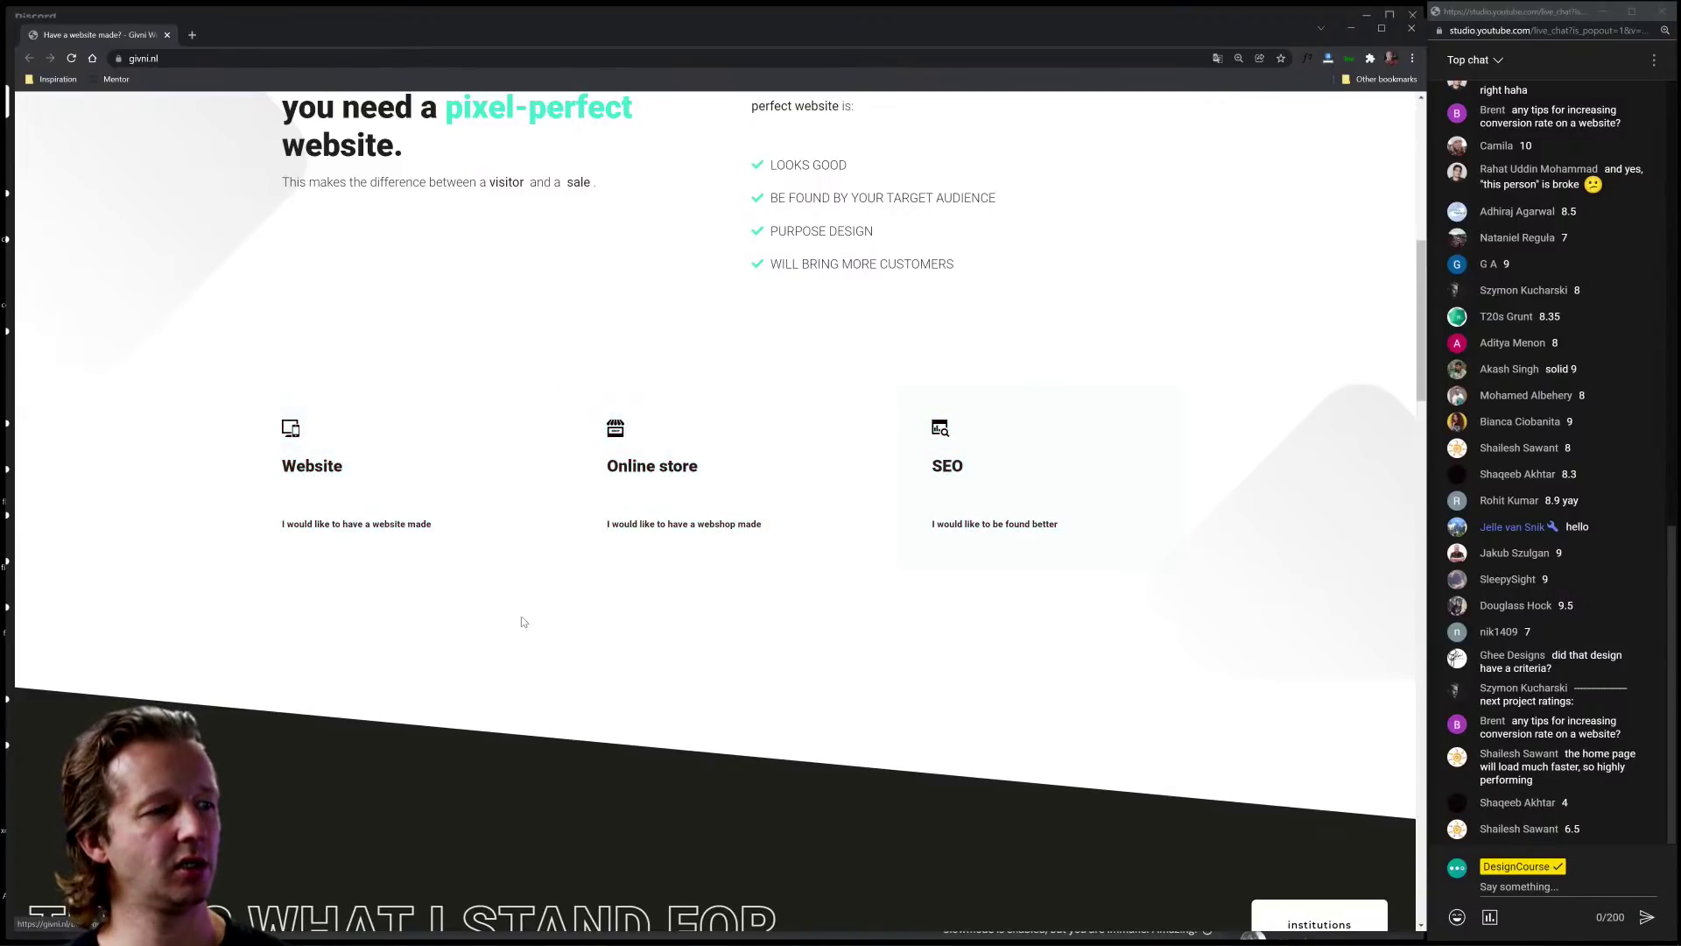
{"action": "scroll", "coordinate": [819, 661], "scroll_direction": "down", "scroll_amount": 4}
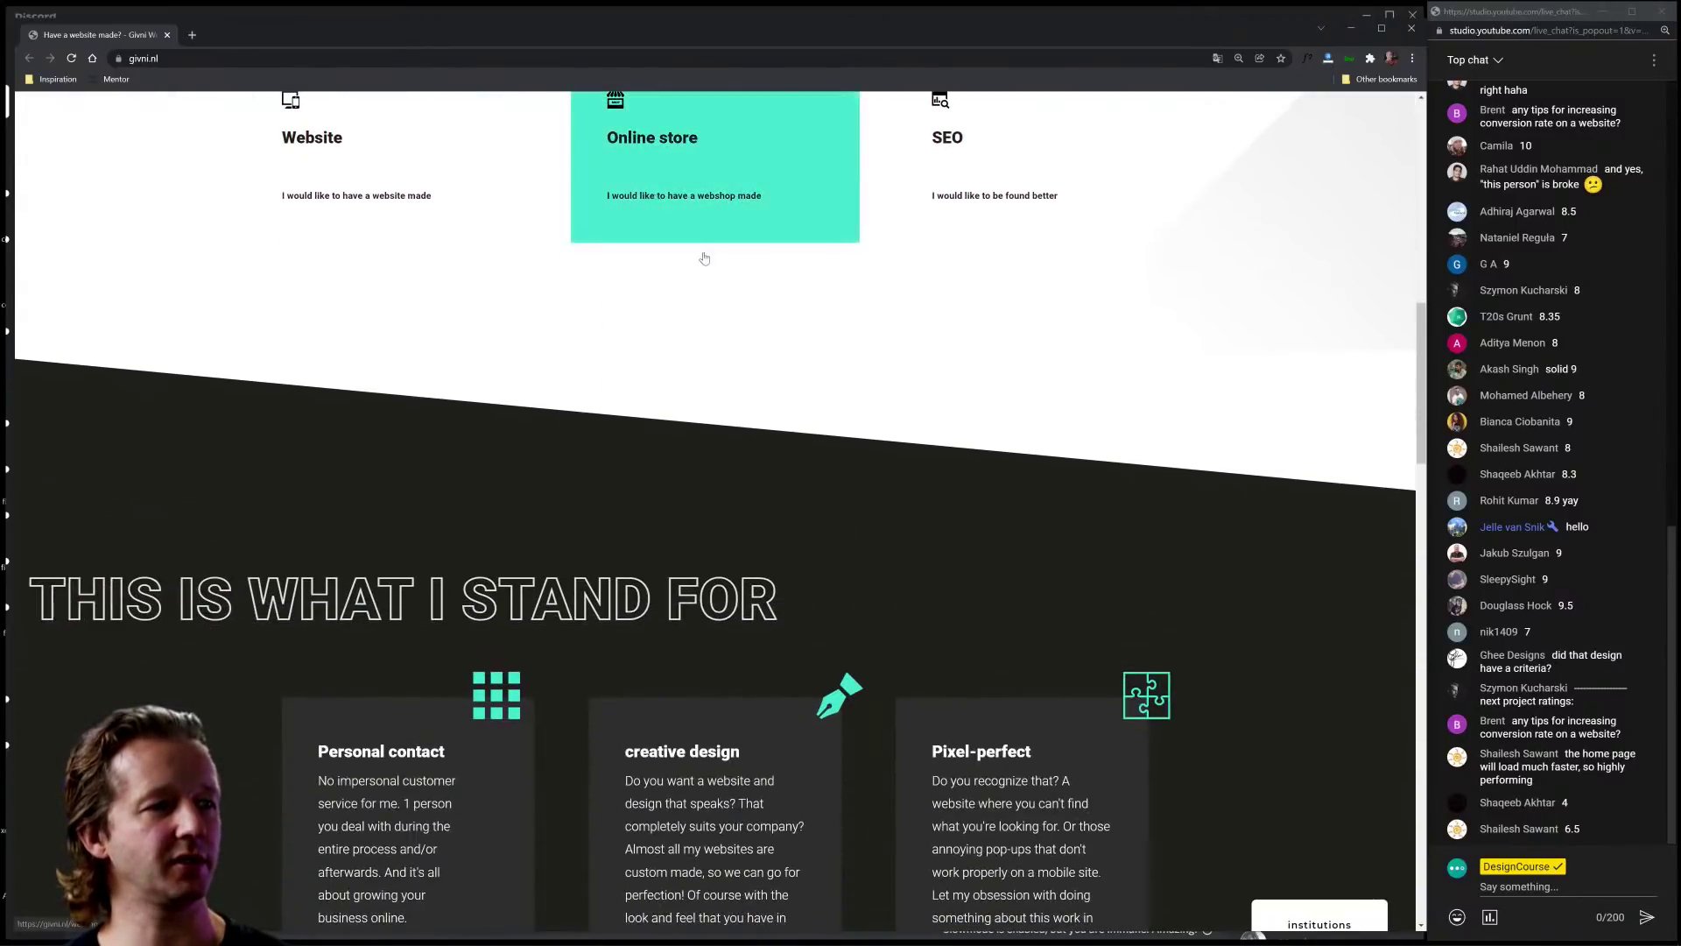
{"action": "scroll", "coordinate": [879, 394], "scroll_direction": "down", "scroll_amount": 4}
{"action": "scroll", "coordinate": [857, 472], "scroll_direction": "down", "scroll_amount": 1}
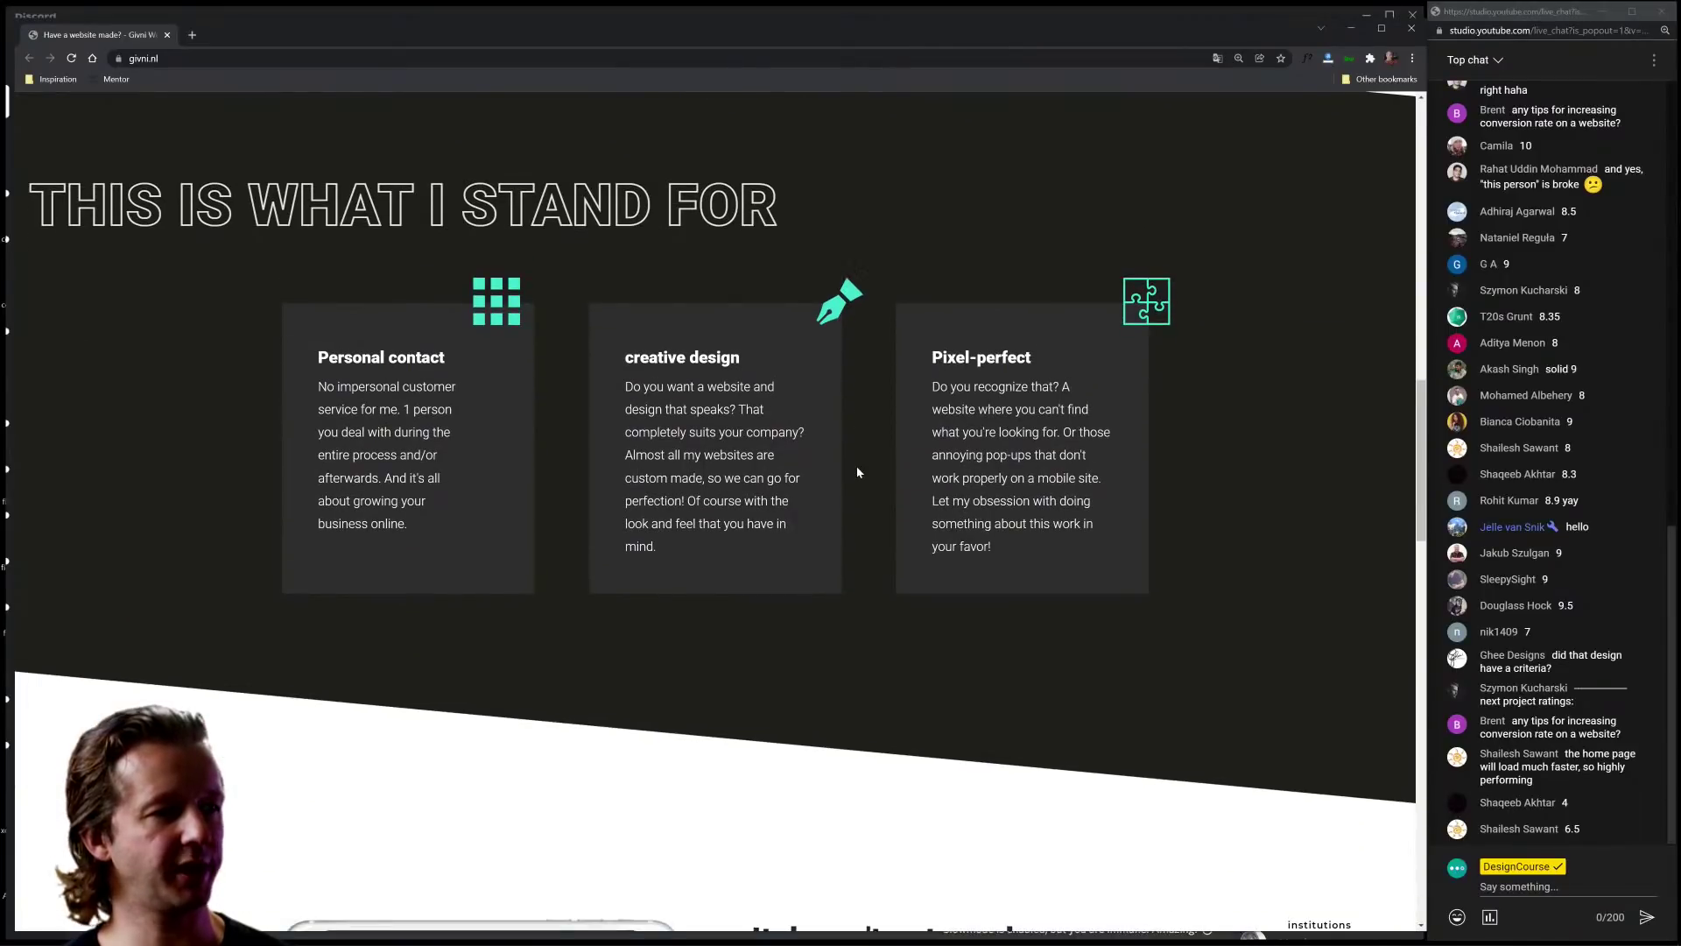
{"action": "scroll", "coordinate": [857, 472], "scroll_direction": "down", "scroll_amount": 12}
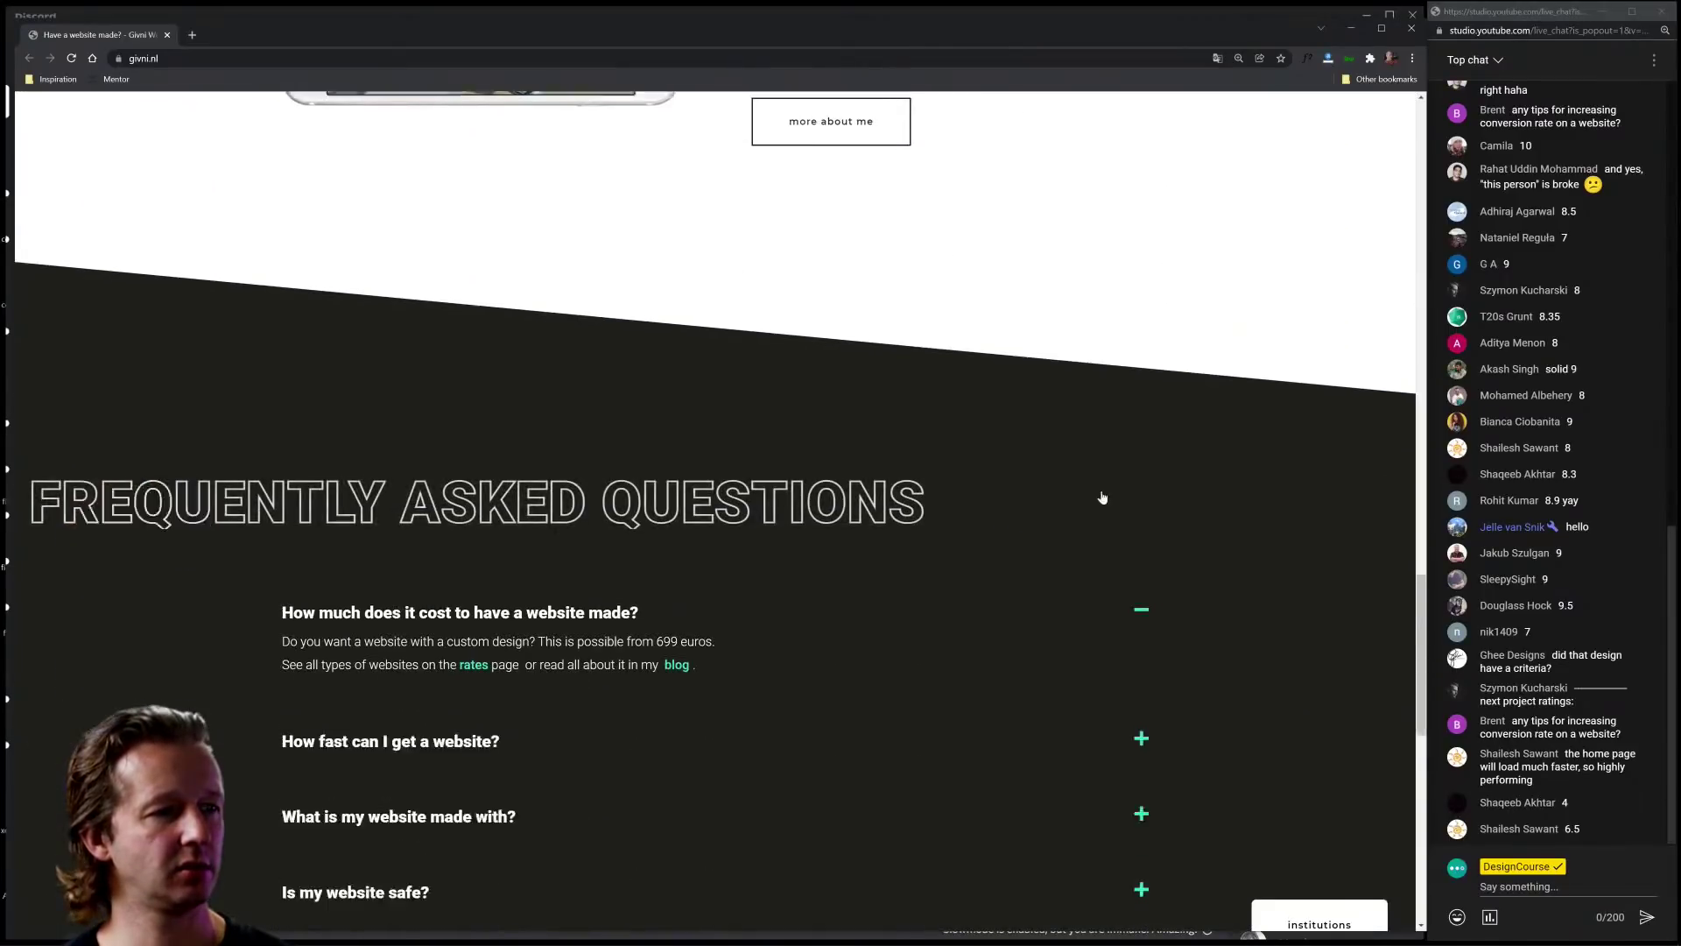
{"action": "scroll", "coordinate": [942, 488], "scroll_direction": "up", "scroll_amount": 5}
{"action": "scroll", "coordinate": [902, 491], "scroll_direction": "down", "scroll_amount": 7}
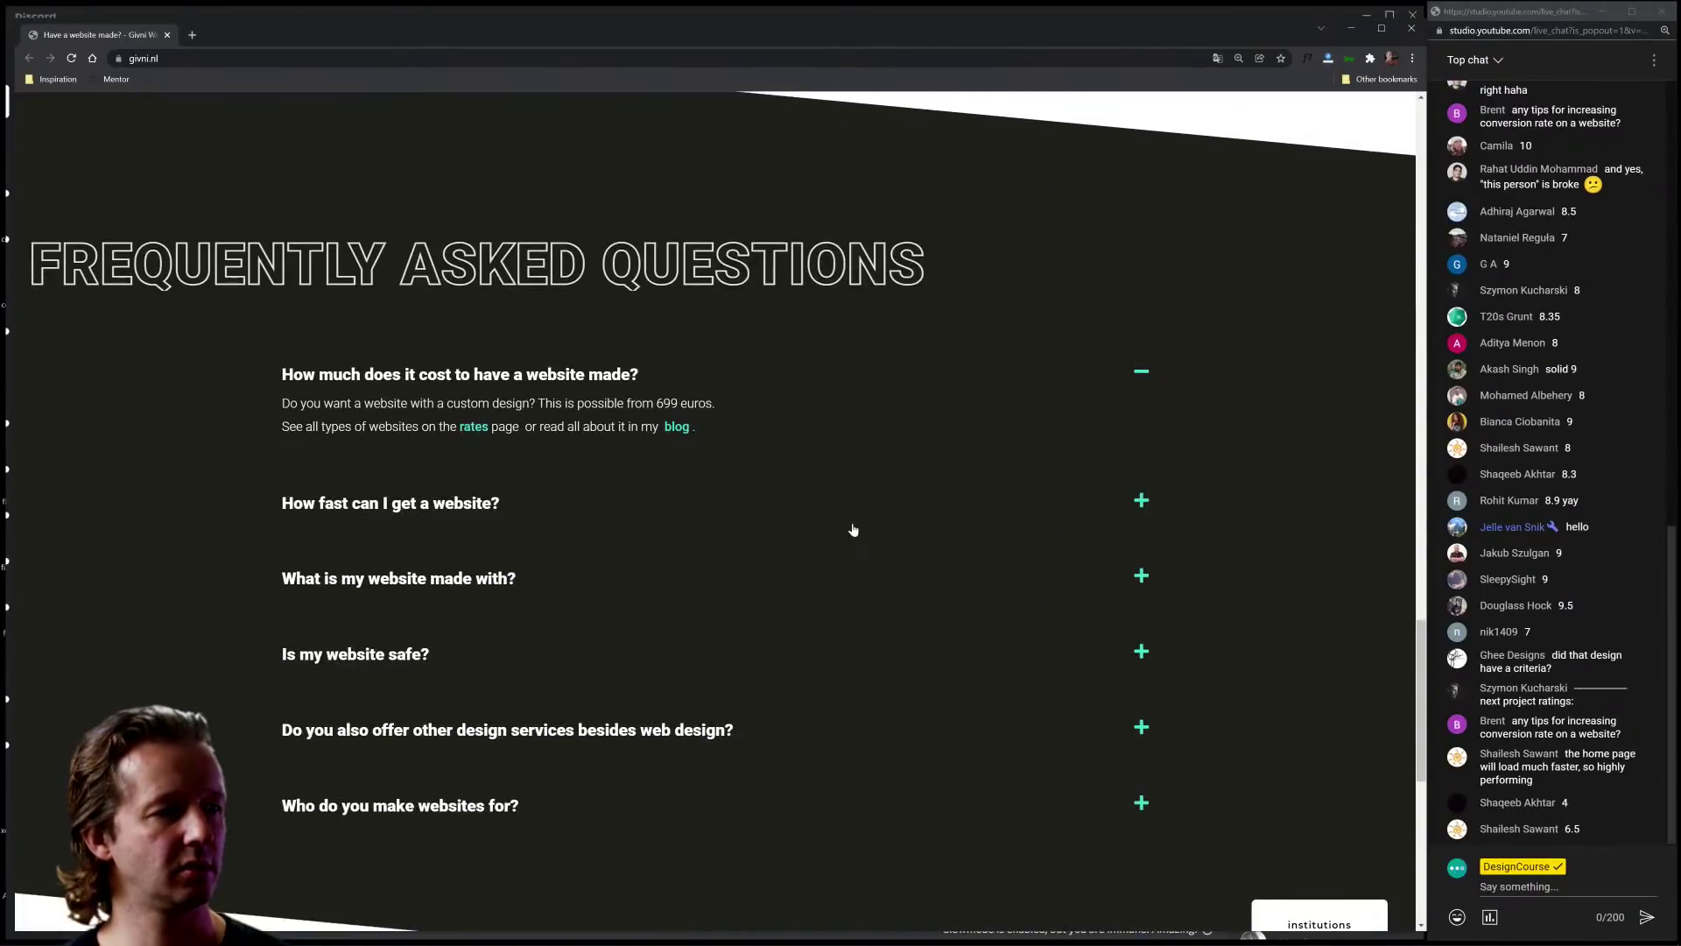
{"action": "scroll", "coordinate": [853, 530], "scroll_direction": "down", "scroll_amount": 10}
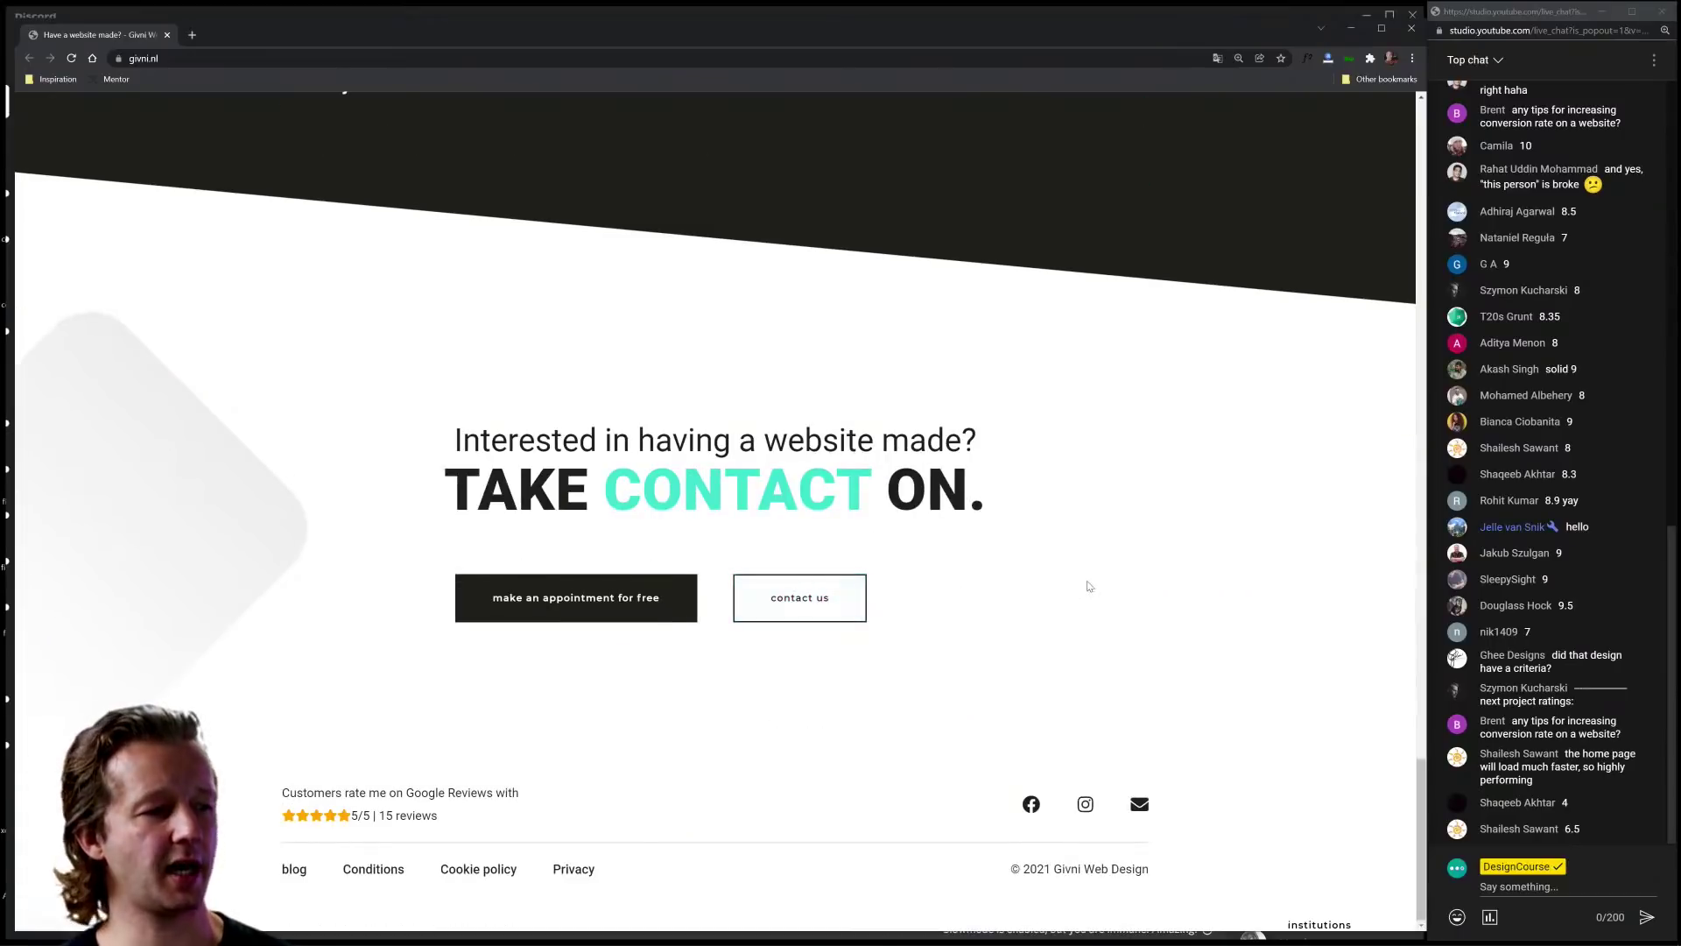
{"action": "scroll", "coordinate": [1129, 578], "scroll_direction": "down", "scroll_amount": 4, "text": "ctrl"}
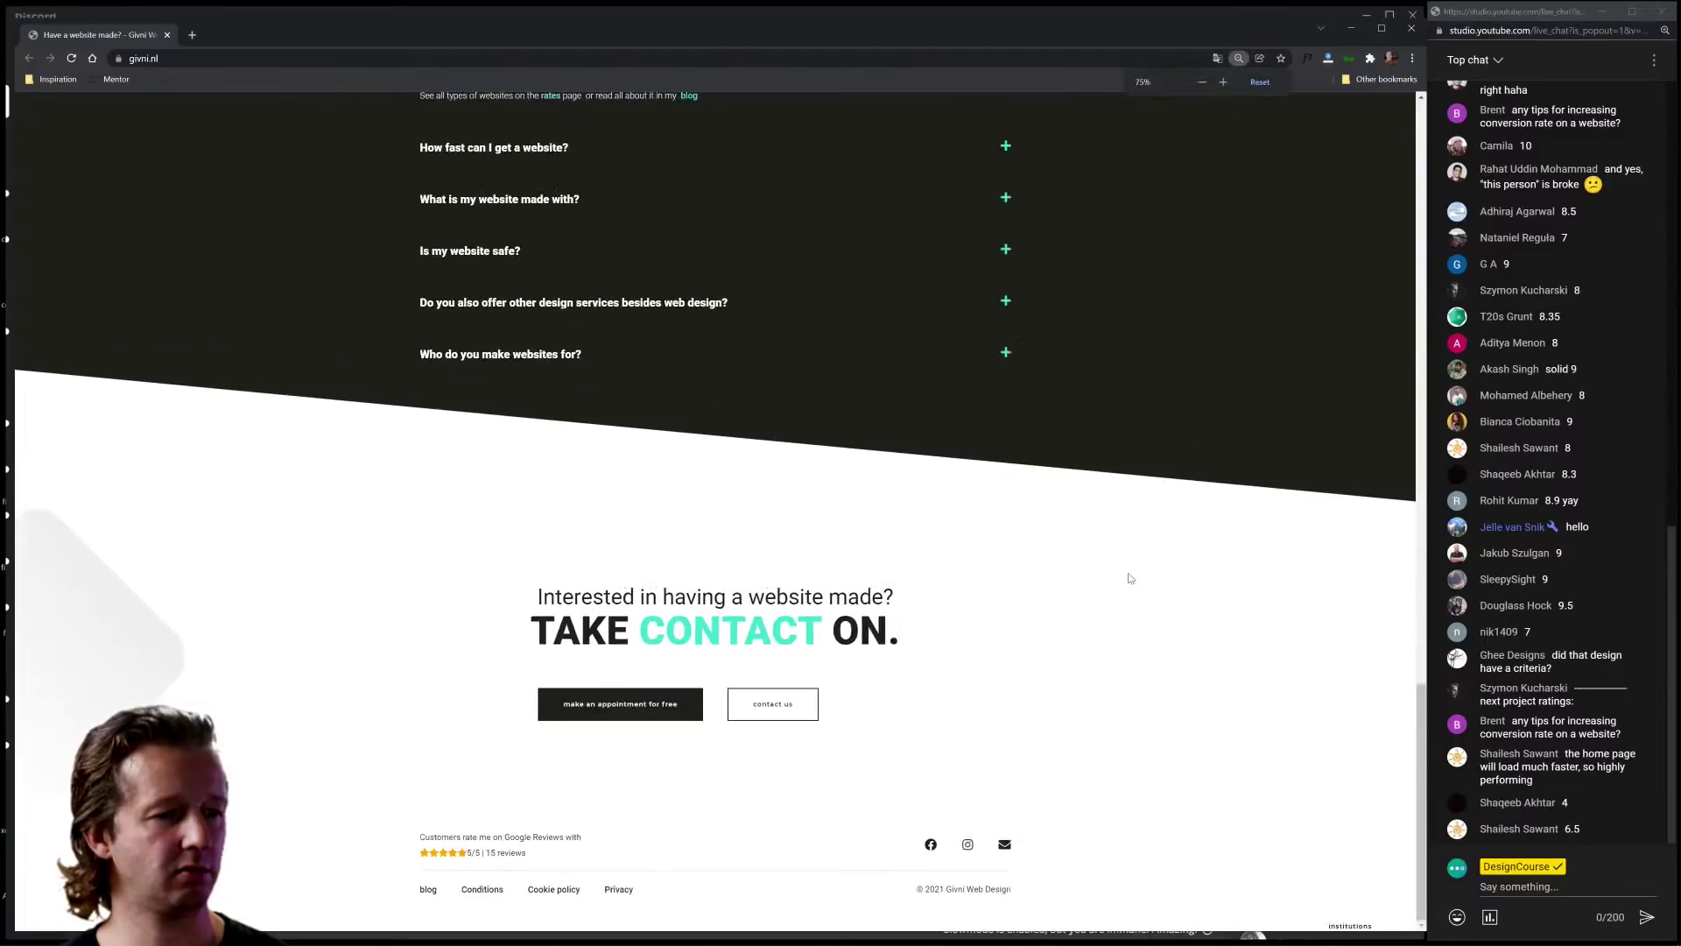
{"action": "scroll", "coordinate": [1123, 291], "scroll_direction": "up", "scroll_amount": 3, "text": "ctrl"}
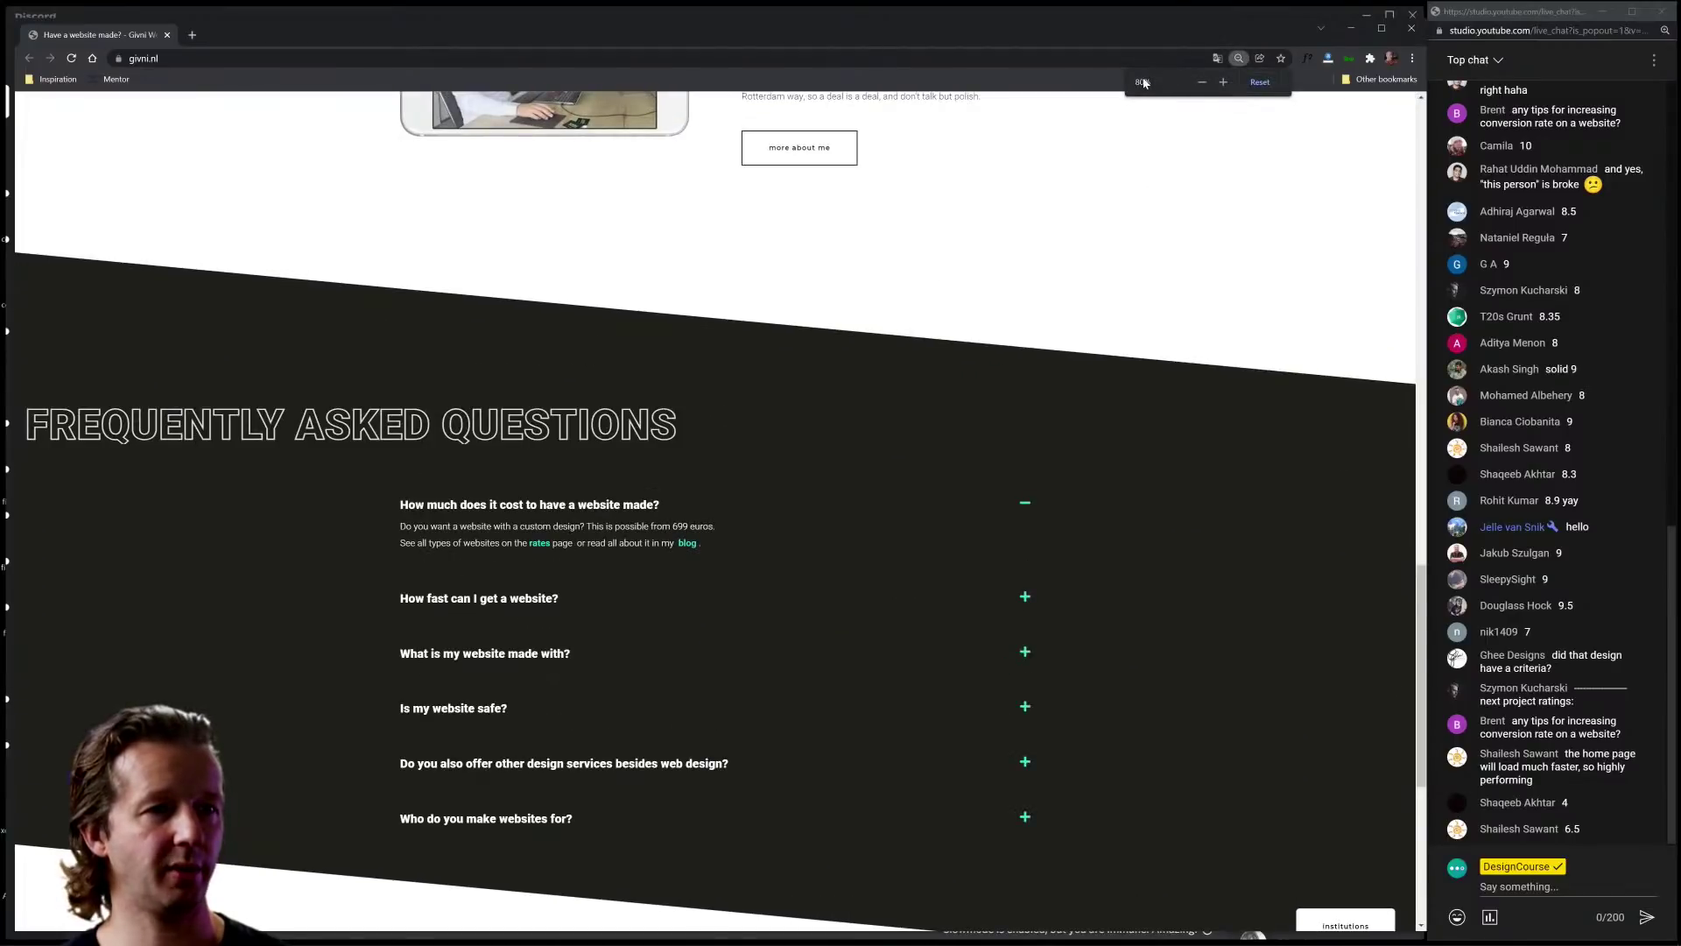
{"action": "left_click", "coordinate": [1225, 85]}
{"action": "left_click", "coordinate": [1225, 85]}
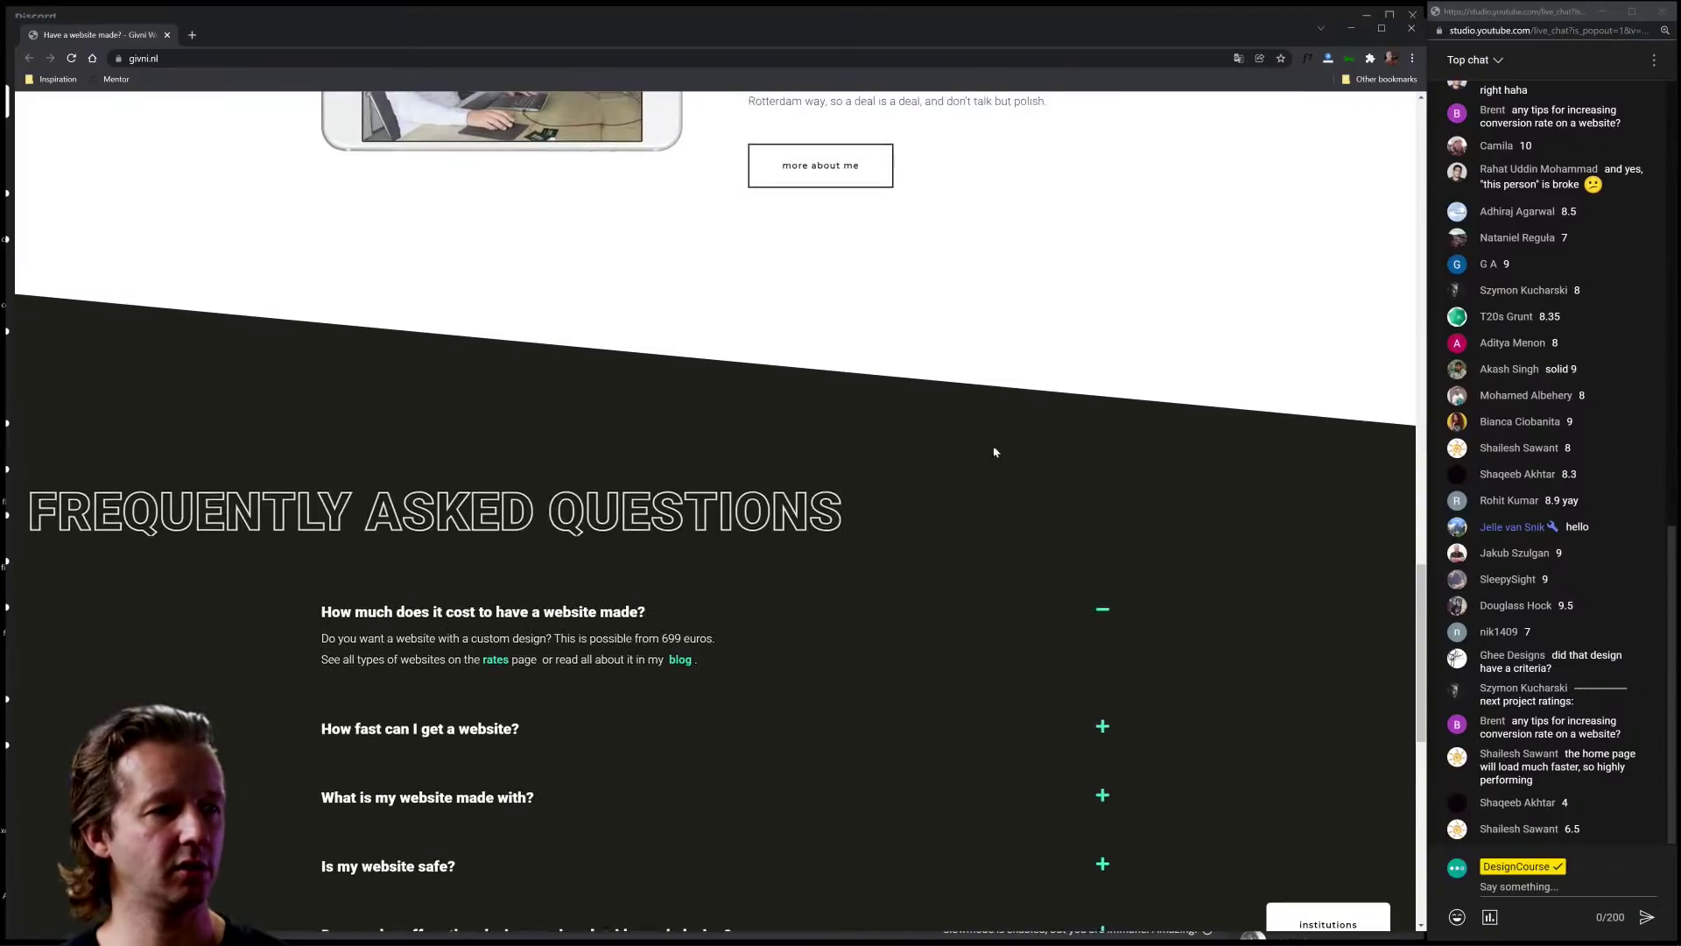
{"action": "scroll", "coordinate": [1007, 438], "scroll_direction": "up", "scroll_amount": 5}
{"action": "scroll", "coordinate": [1033, 428], "scroll_direction": "up", "scroll_amount": 10}
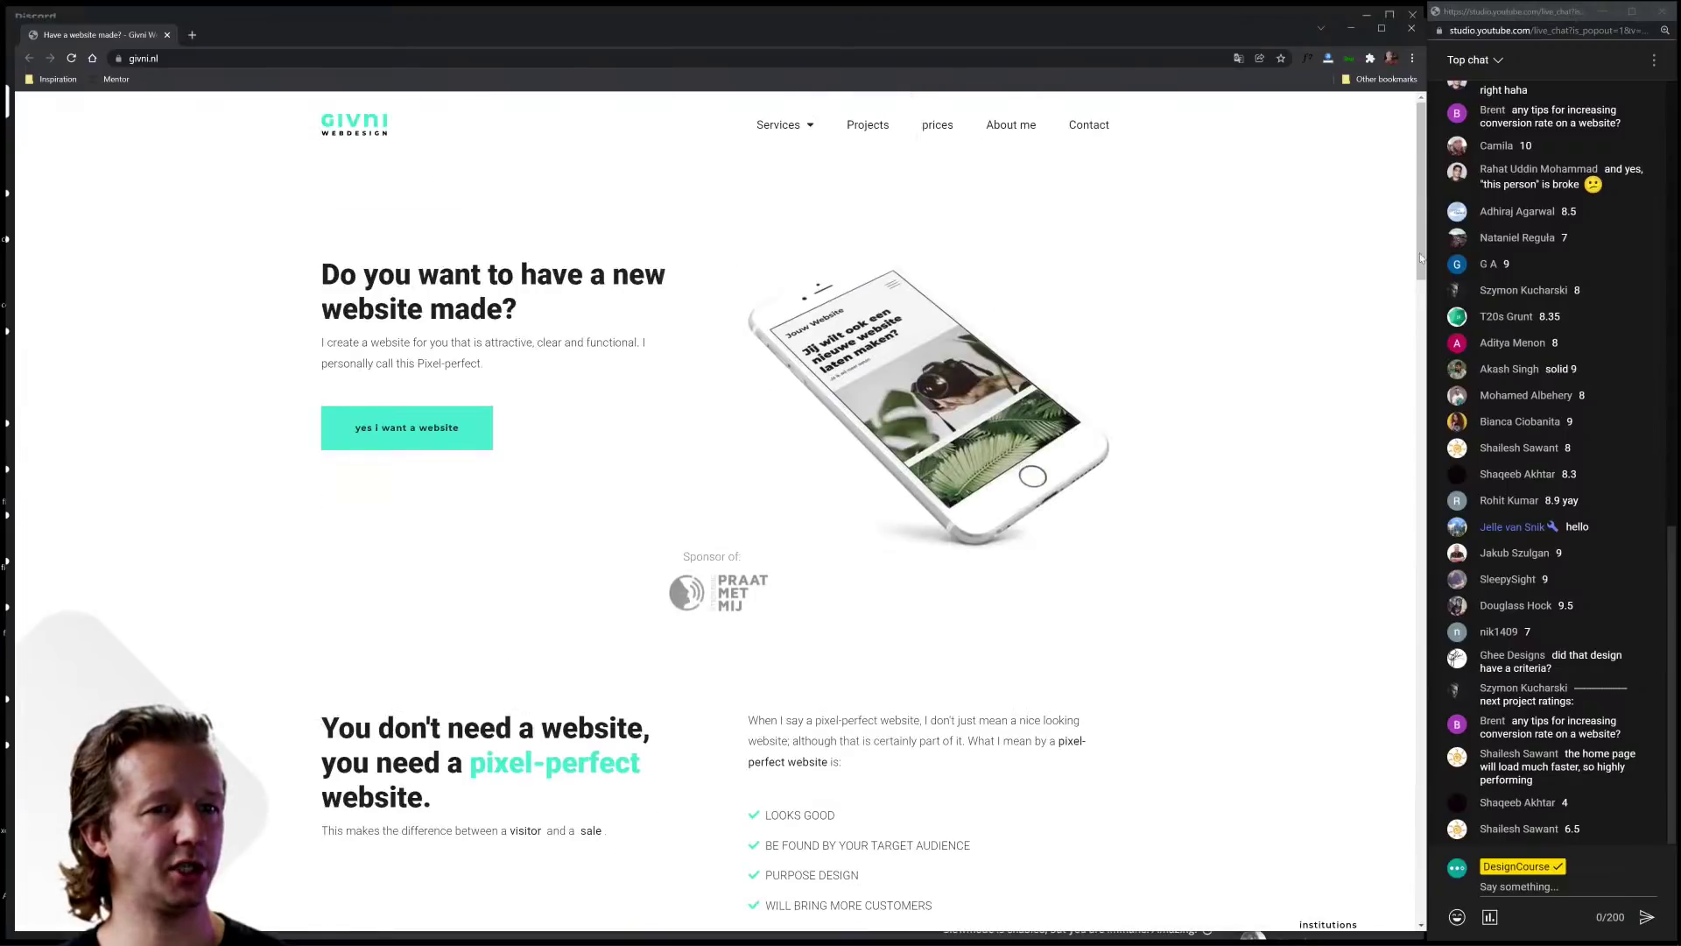
{"action": "left_click_drag", "start_coordinate": [1424, 262], "coordinate": [634, 379]}
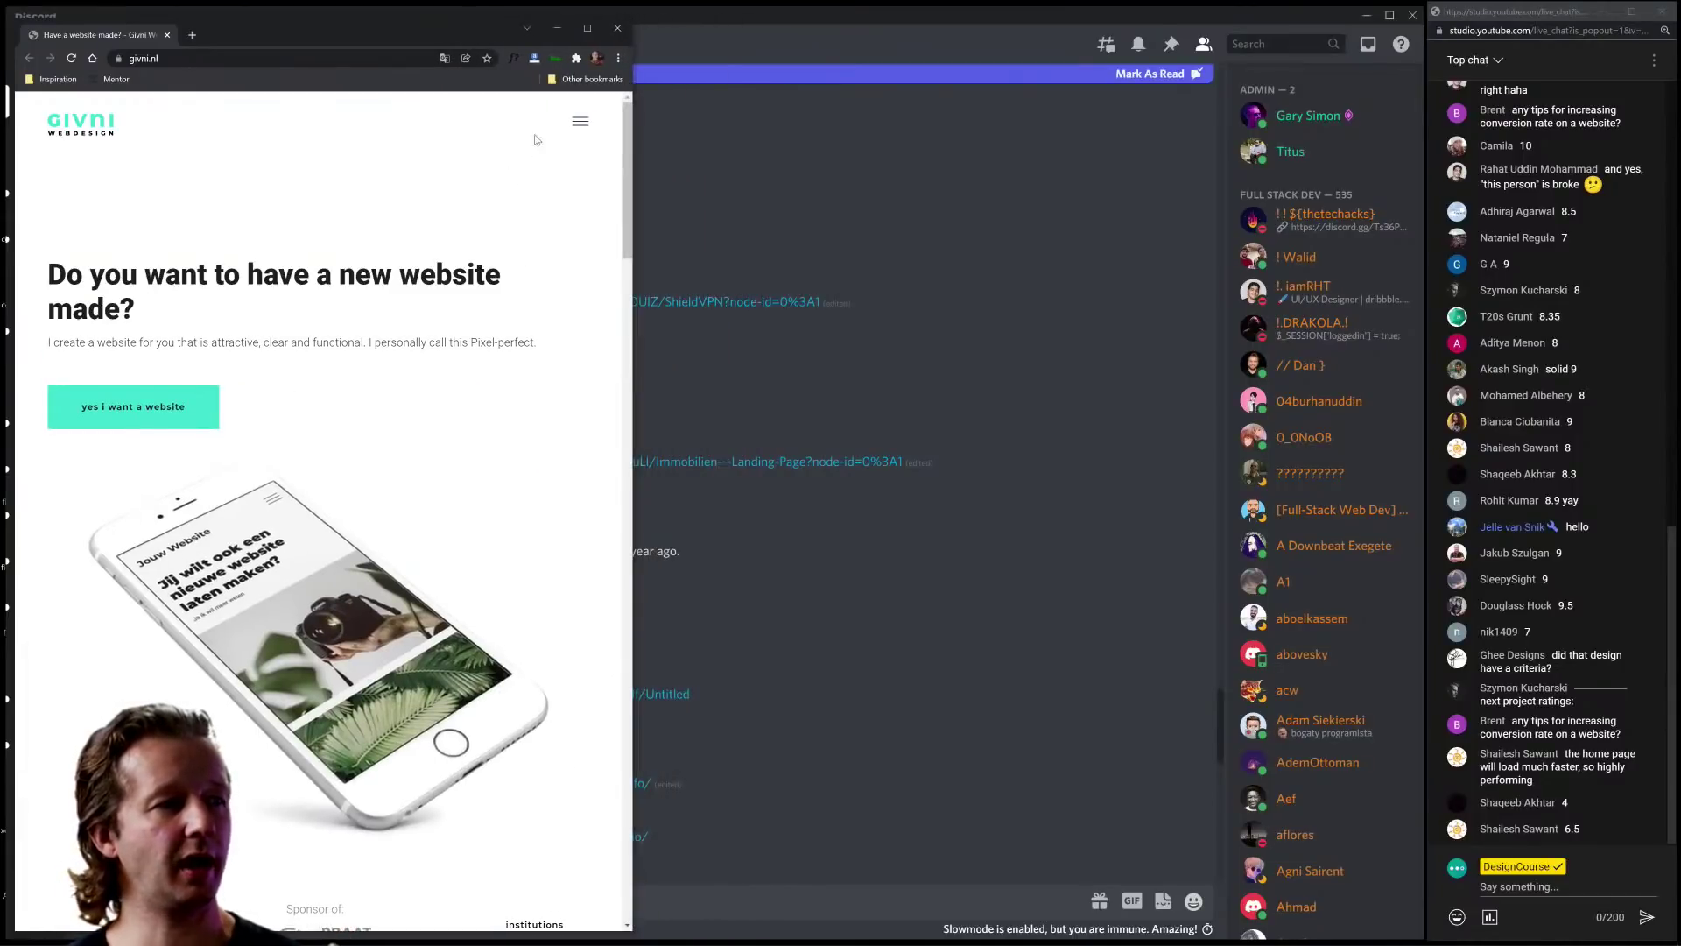
{"action": "left_click", "coordinate": [578, 127]}
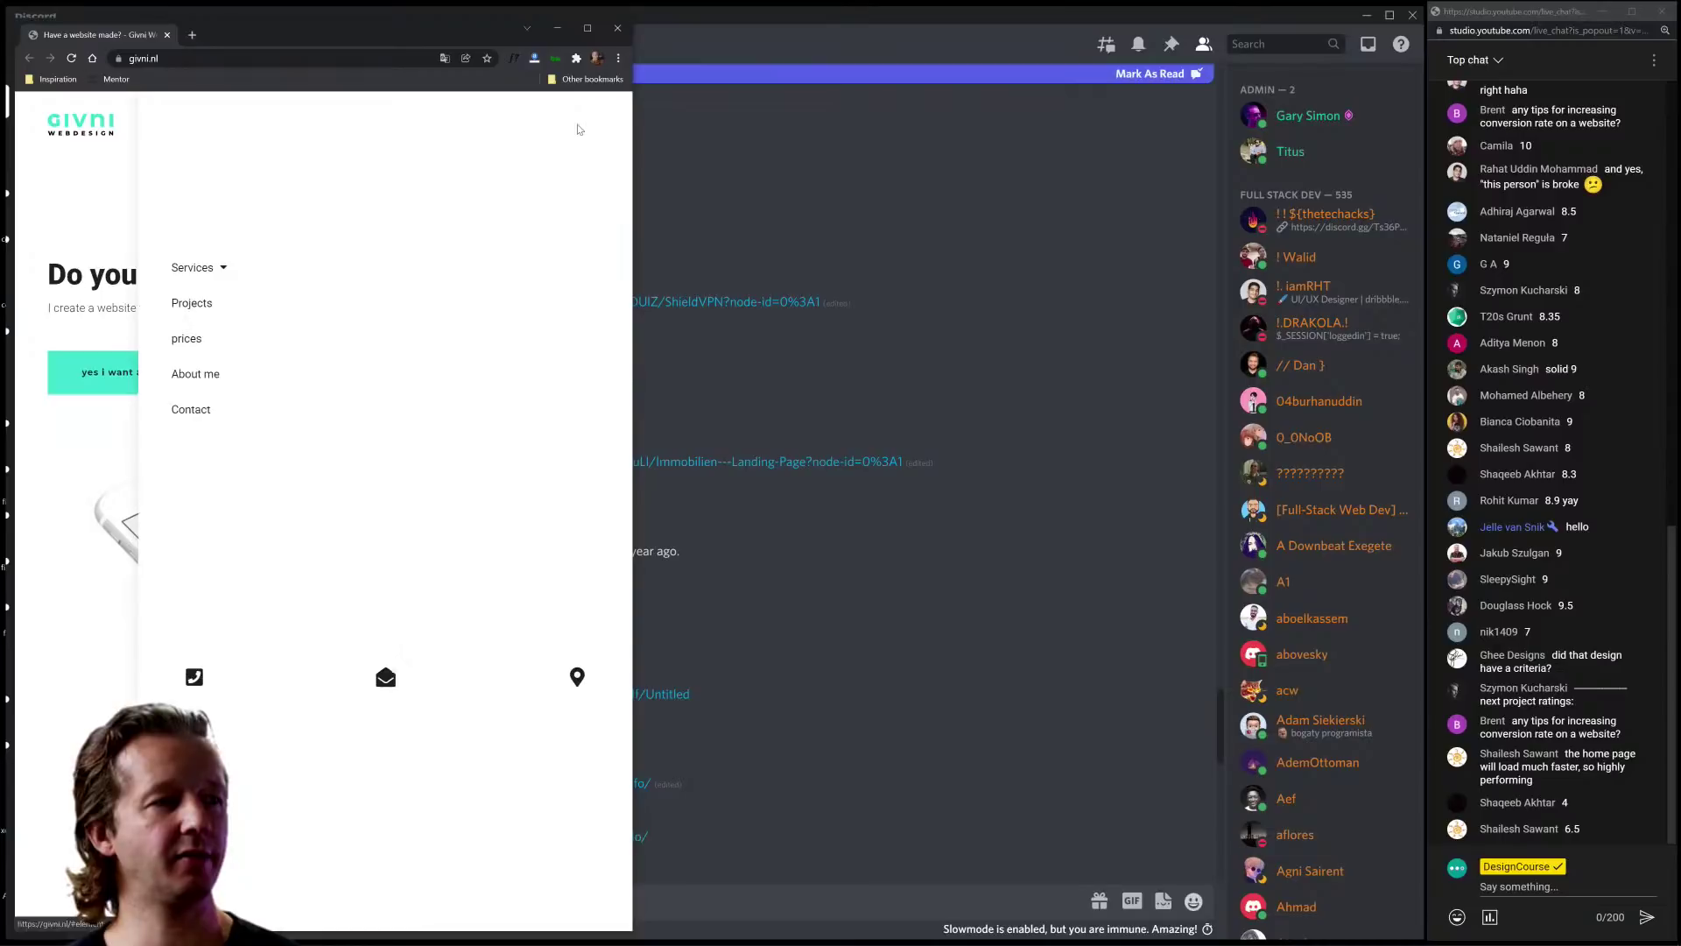
{"action": "left_click", "coordinate": [108, 199]}
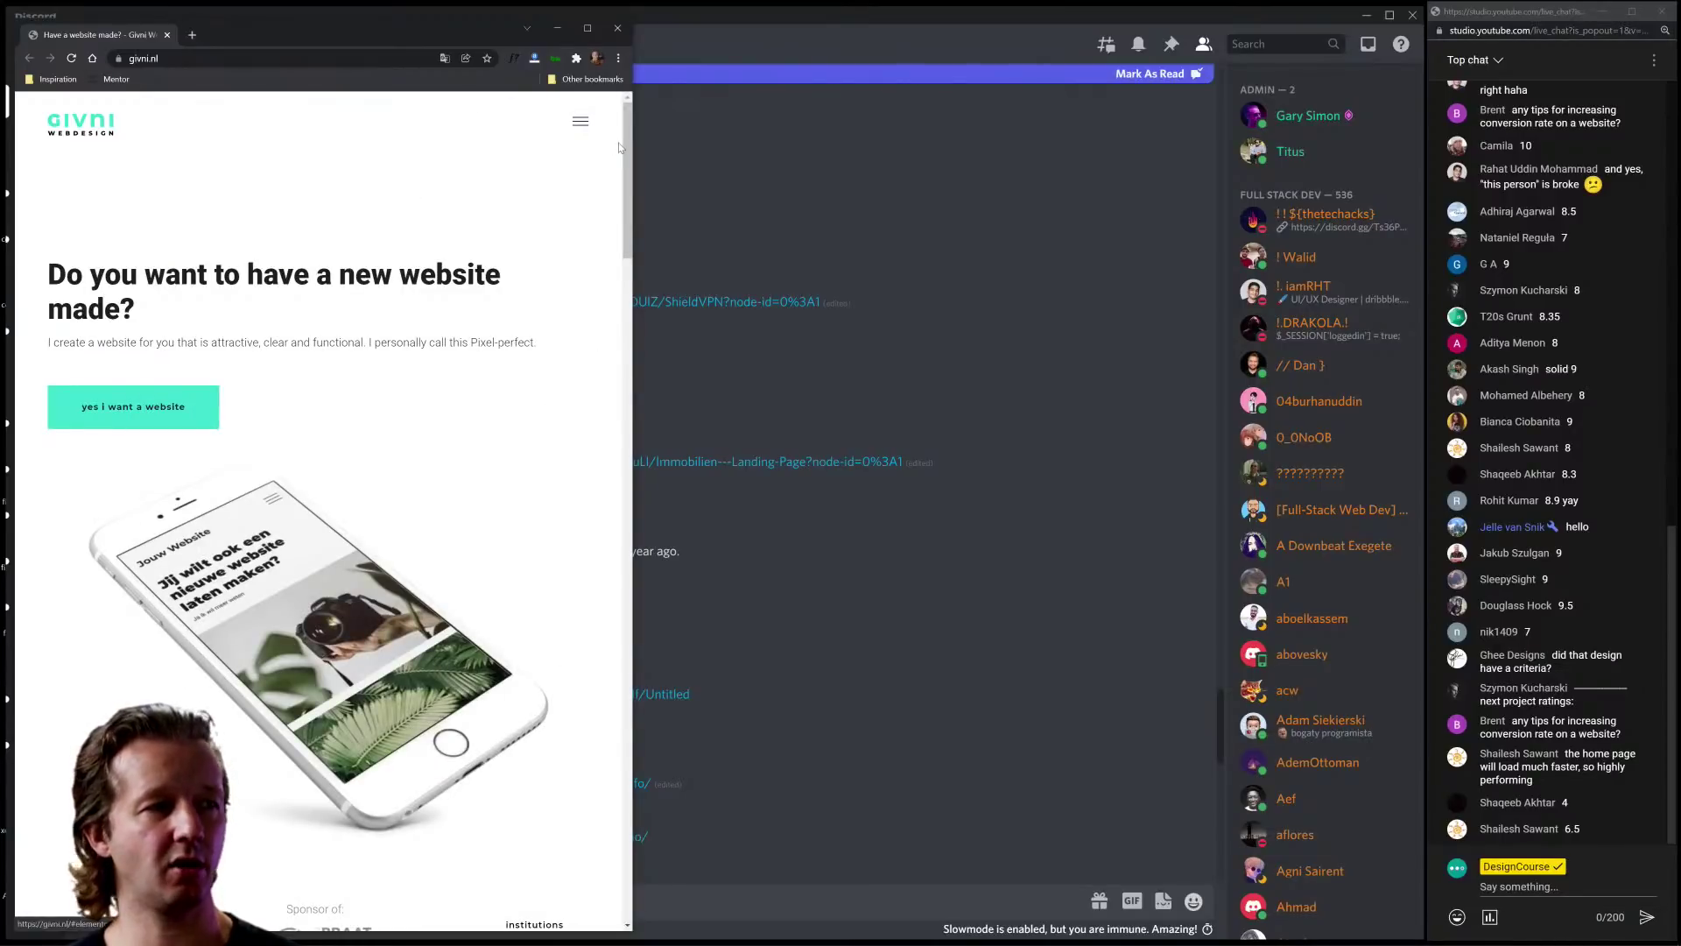
{"action": "left_click_drag", "start_coordinate": [633, 146], "coordinate": [871, 170]}
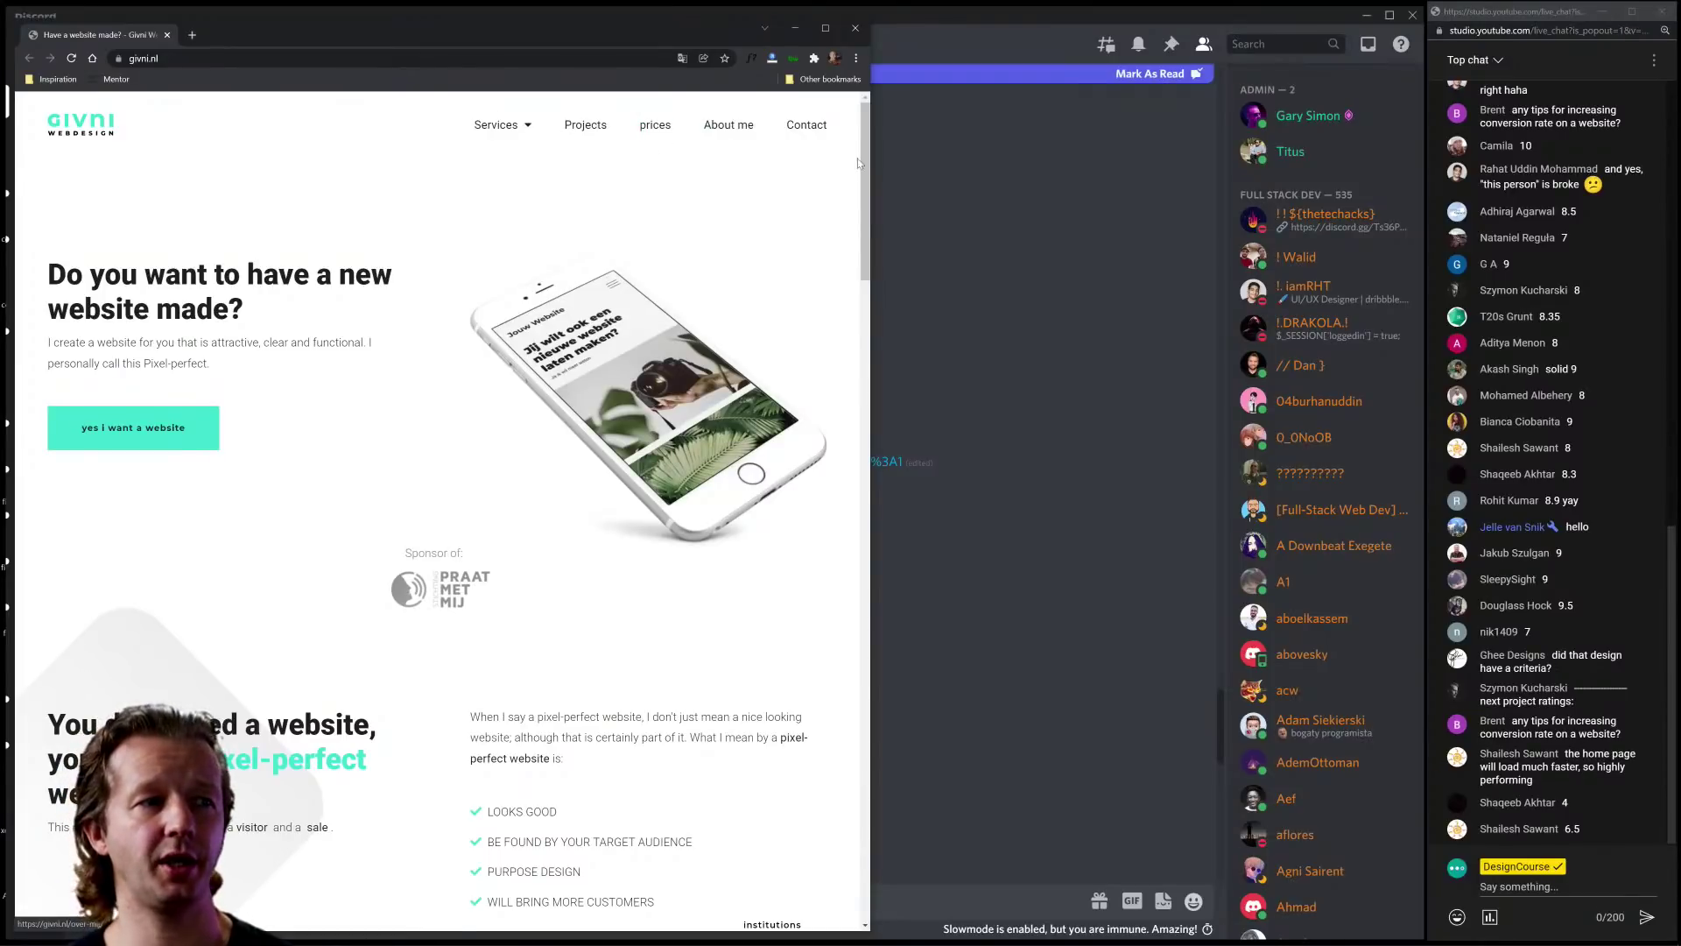
{"action": "left_click_drag", "start_coordinate": [870, 162], "coordinate": [236, 211]}
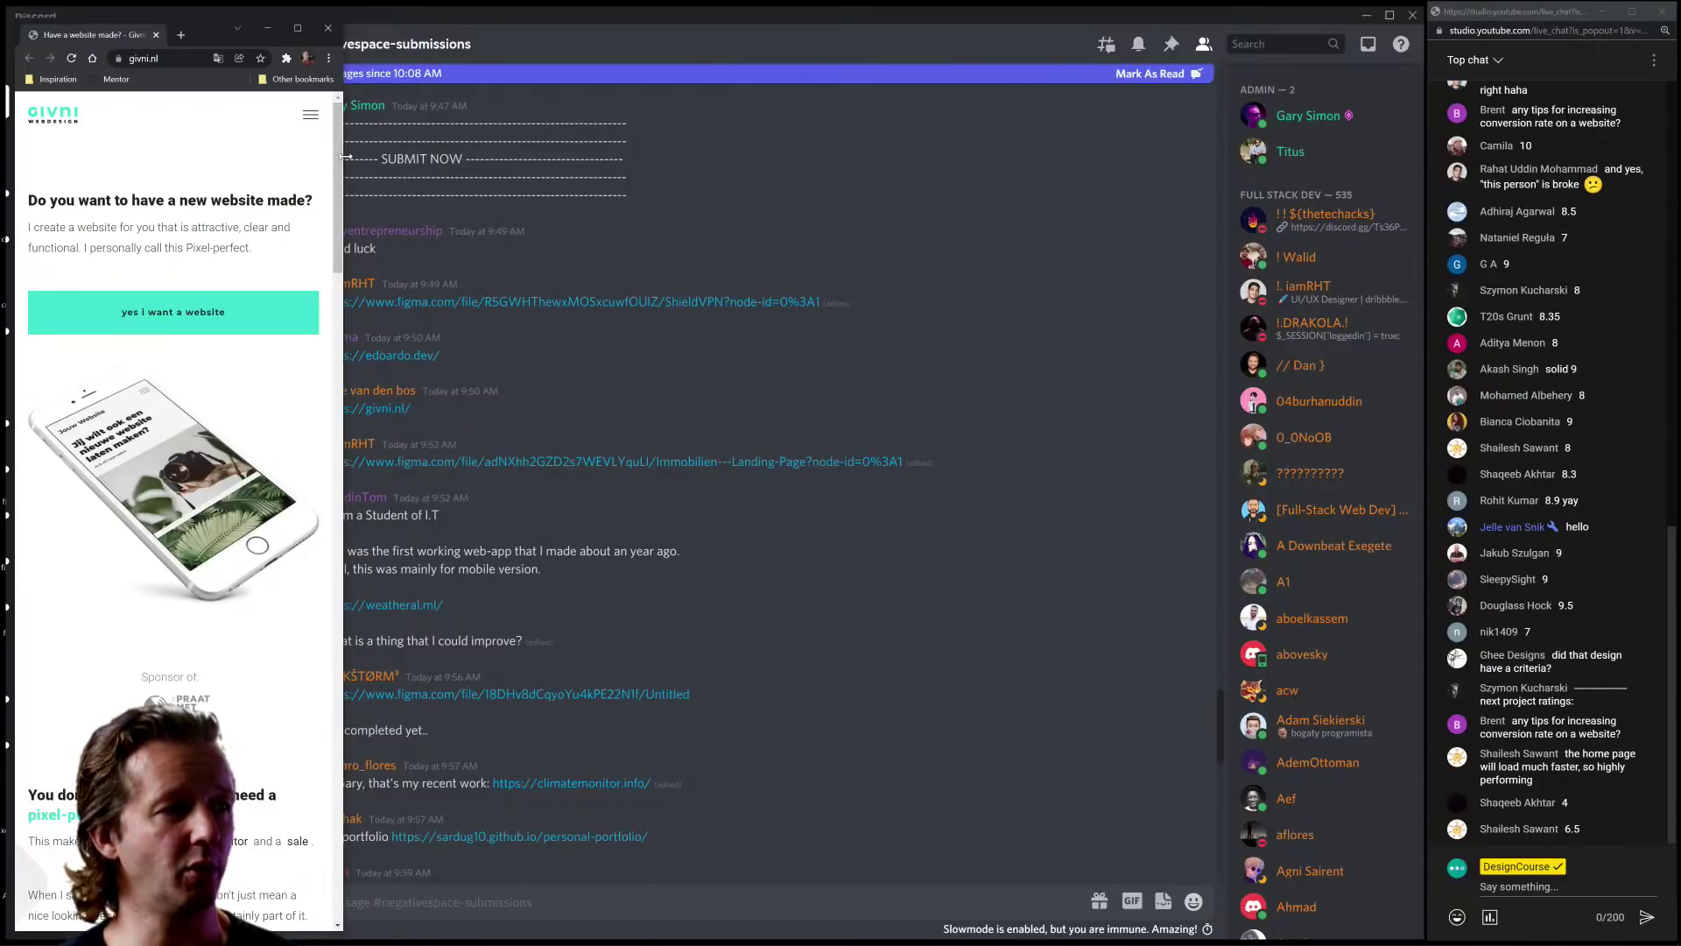
{"action": "left_click_drag", "start_coordinate": [349, 163], "coordinate": [1422, 182]}
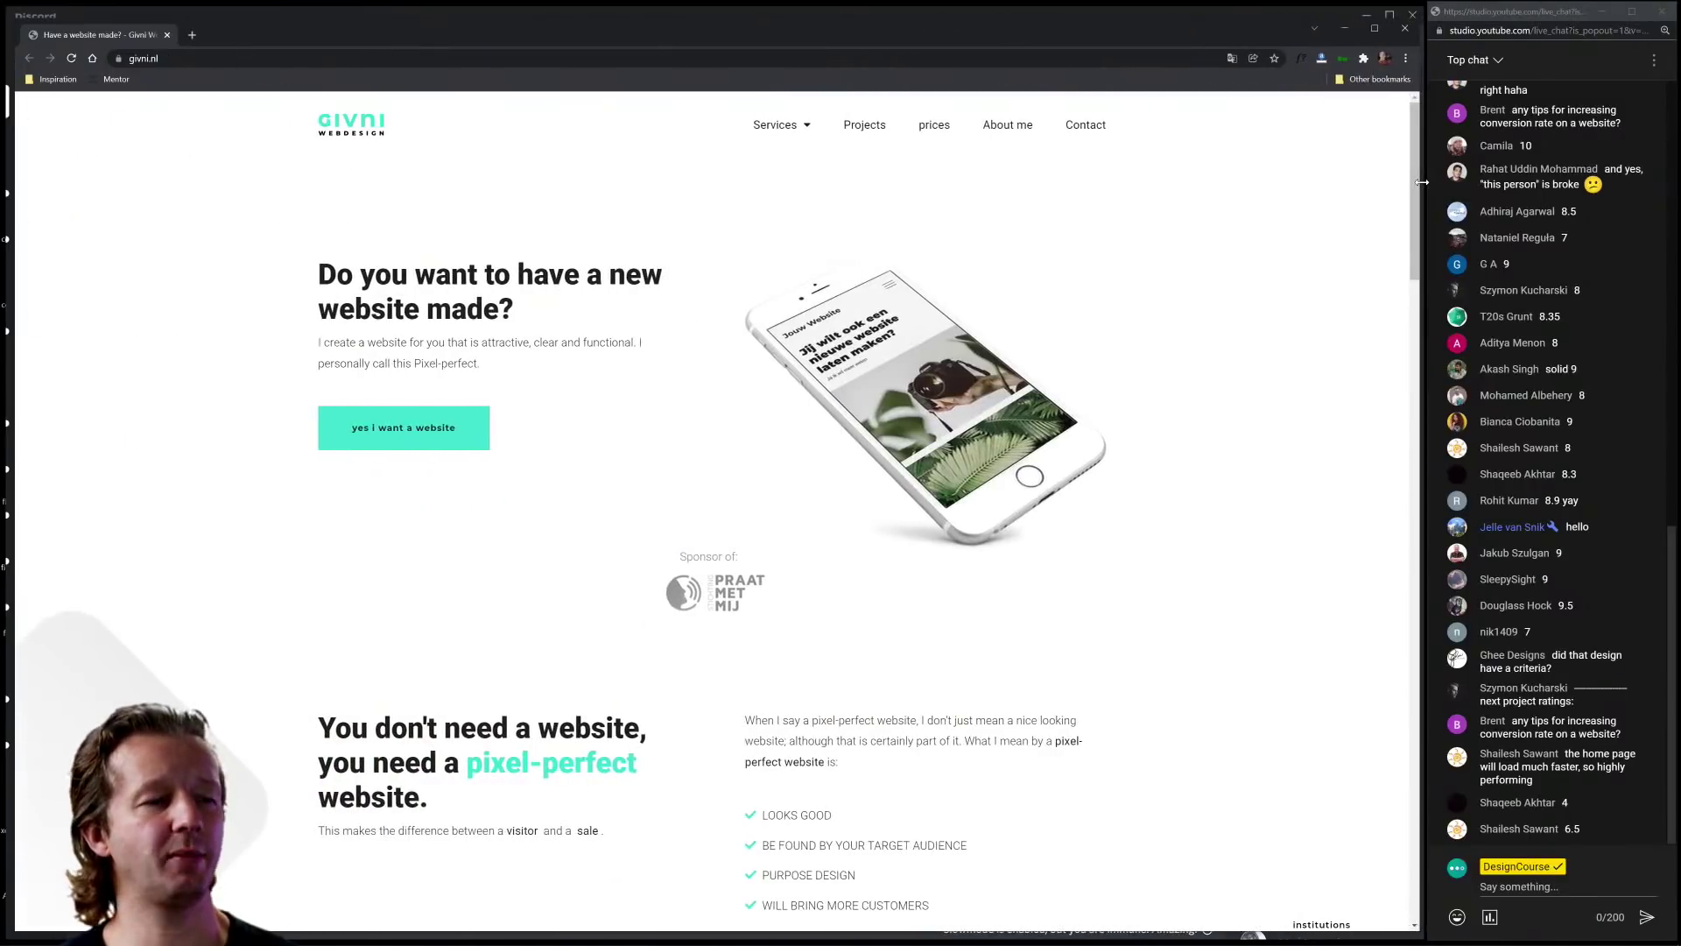
Step: Scroll the givni.nl page down to its contact section, then close its Chrome window
{"action": "scroll", "coordinate": [1204, 309], "scroll_direction": "down", "scroll_amount": 15}
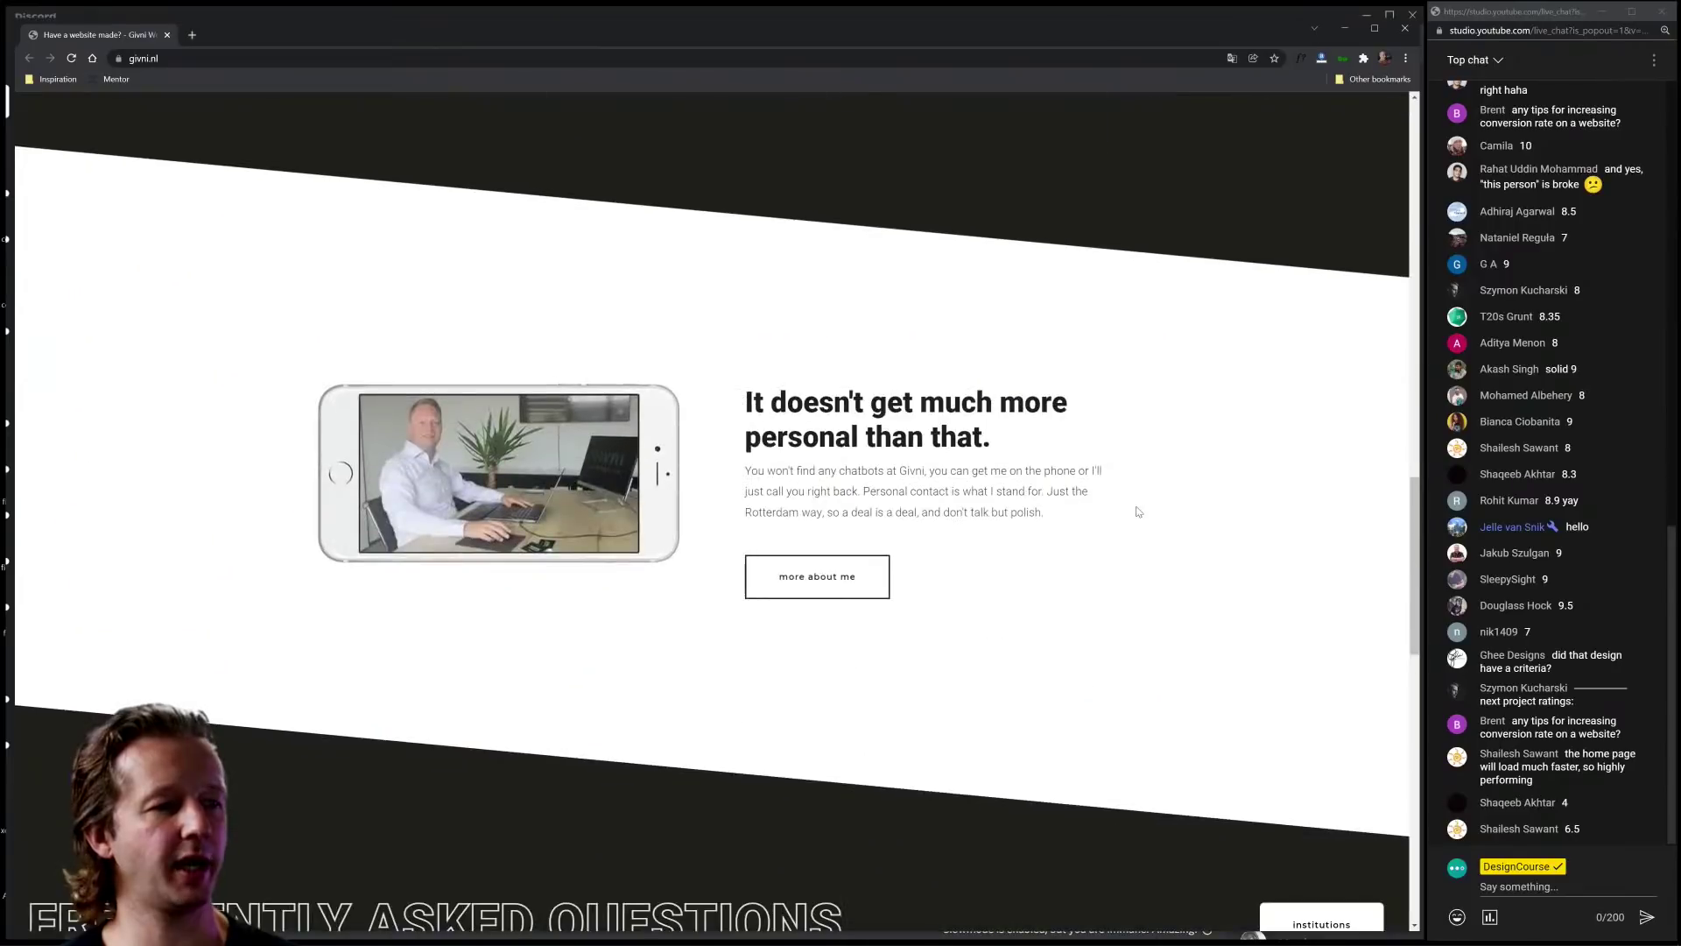
{"action": "scroll", "coordinate": [1137, 512], "scroll_direction": "down", "scroll_amount": 3}
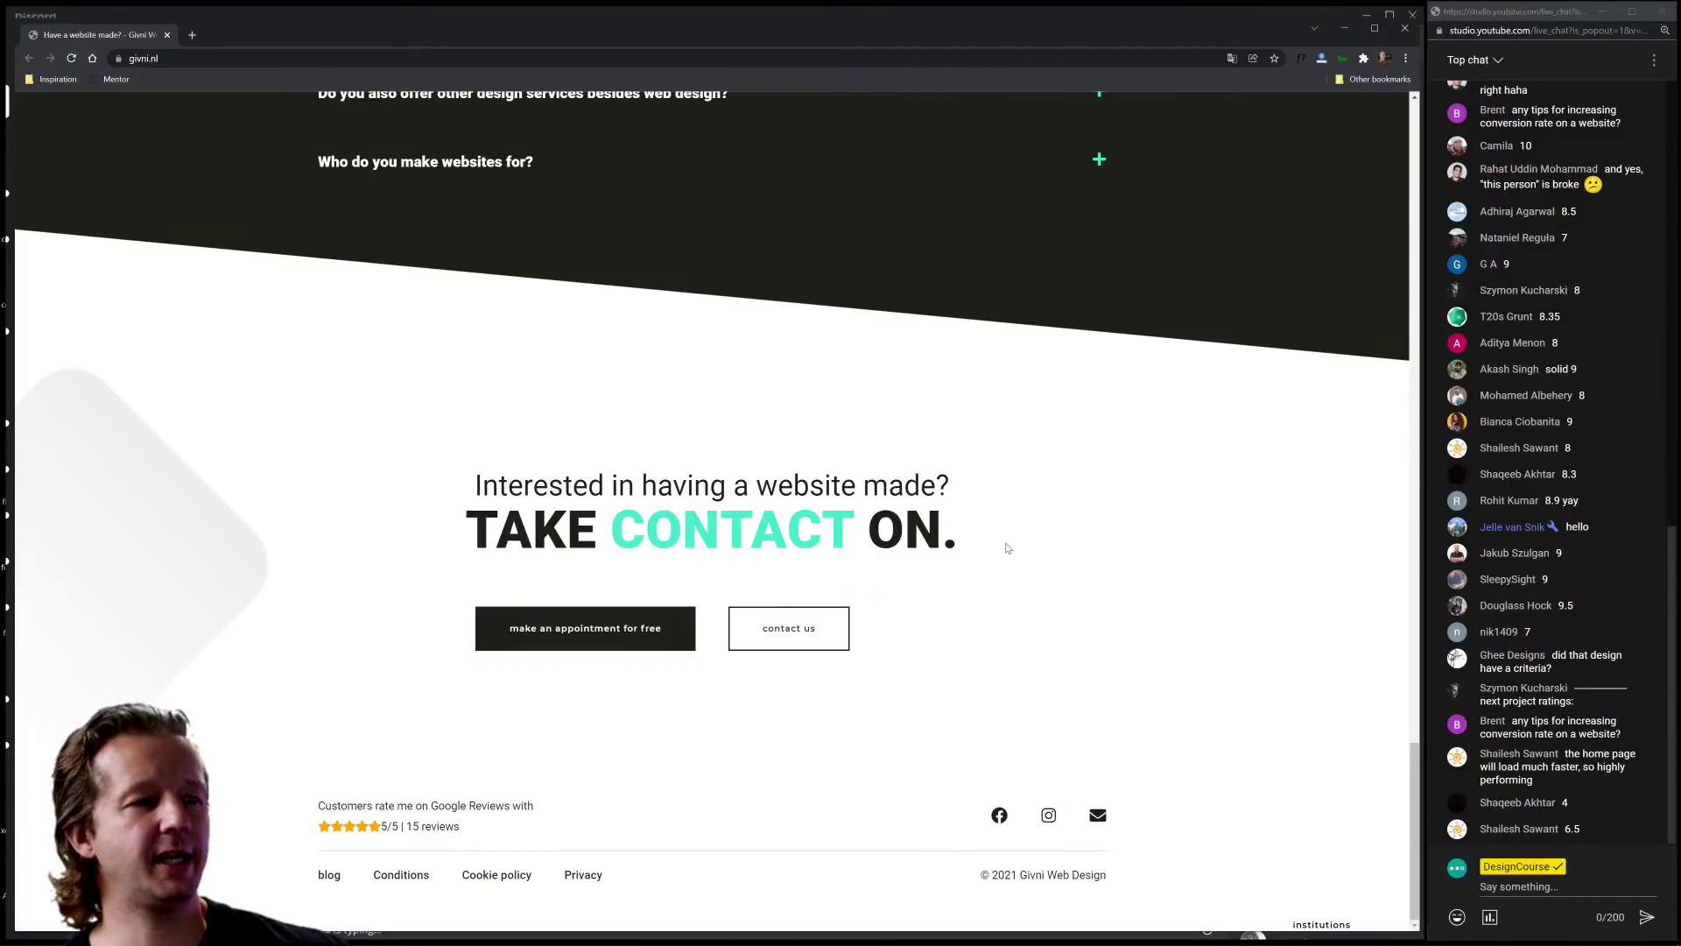
{"action": "scroll", "coordinate": [1106, 593], "scroll_direction": "up", "scroll_amount": 6}
{"action": "scroll", "coordinate": [1110, 594], "scroll_direction": "up", "scroll_amount": 15}
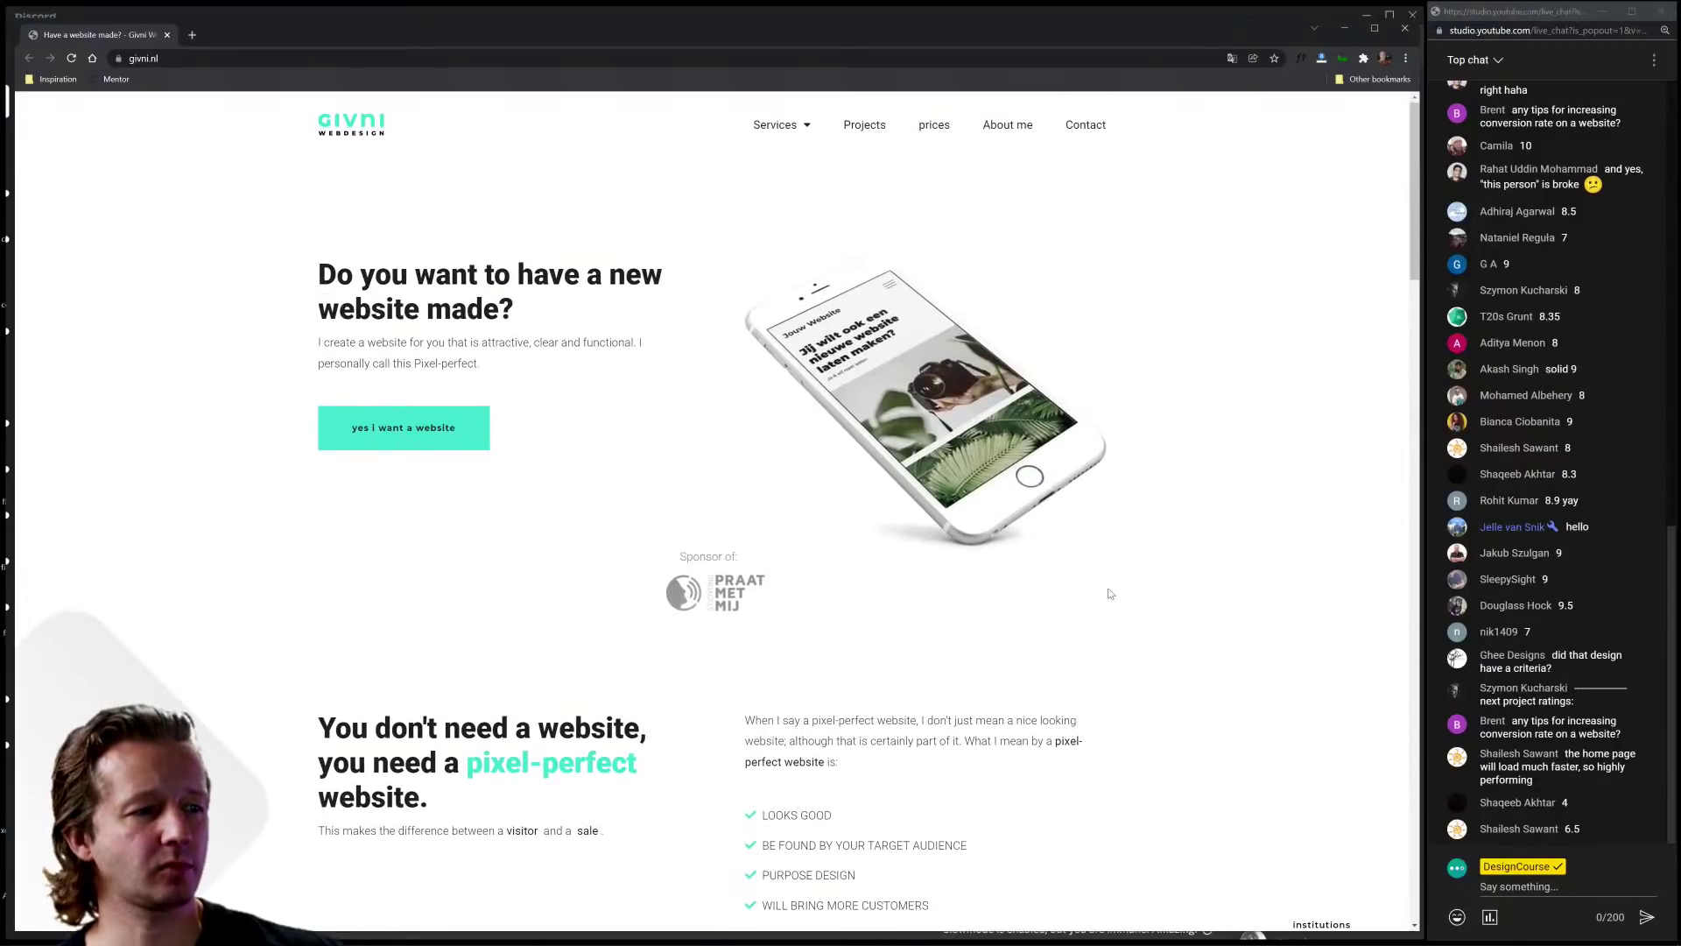
{"action": "scroll", "coordinate": [1287, 438], "scroll_direction": "down", "scroll_amount": 3}
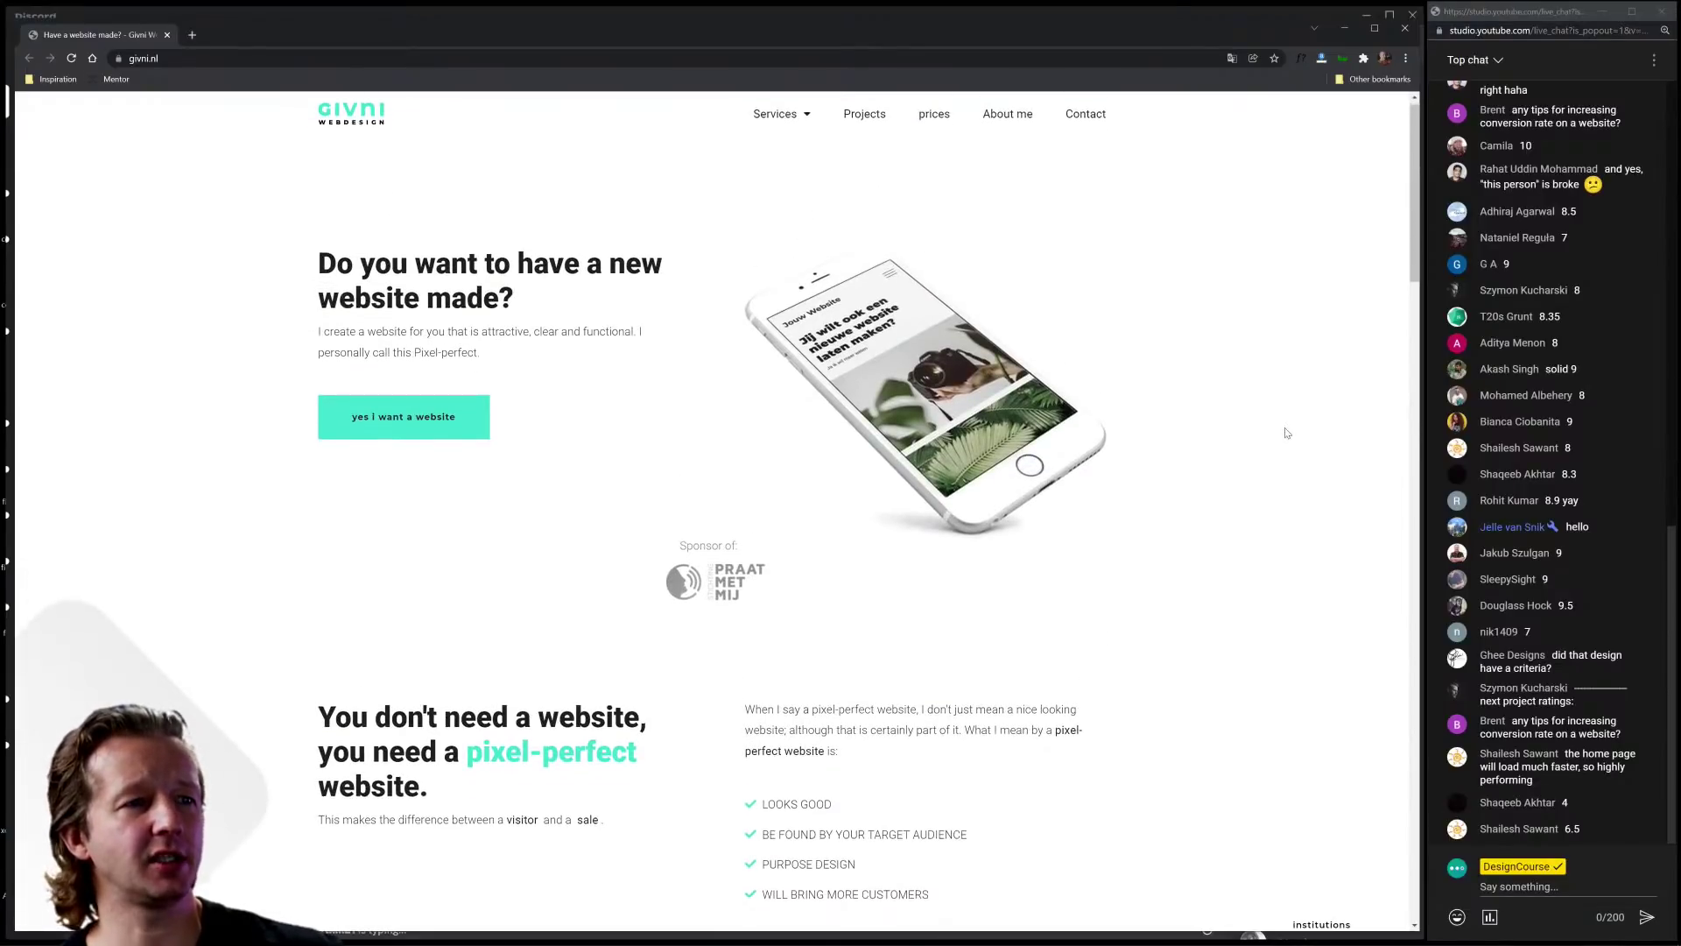
{"action": "scroll", "coordinate": [1263, 448], "scroll_direction": "down", "scroll_amount": 20}
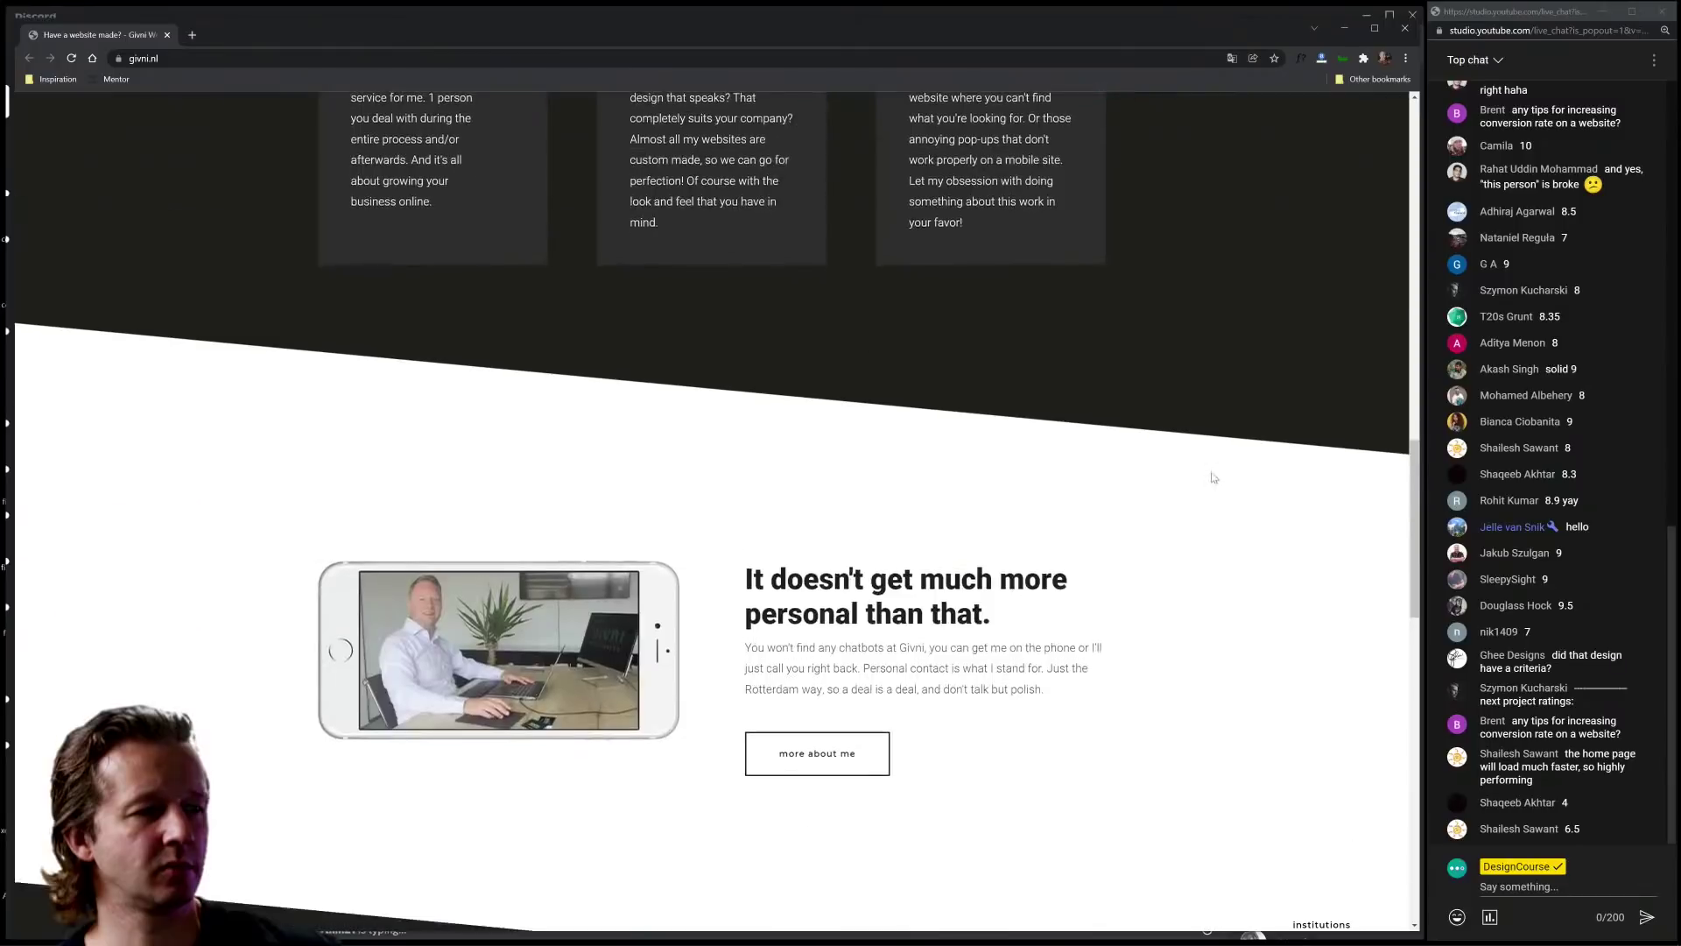
{"action": "scroll", "coordinate": [1214, 478], "scroll_direction": "down", "scroll_amount": 8}
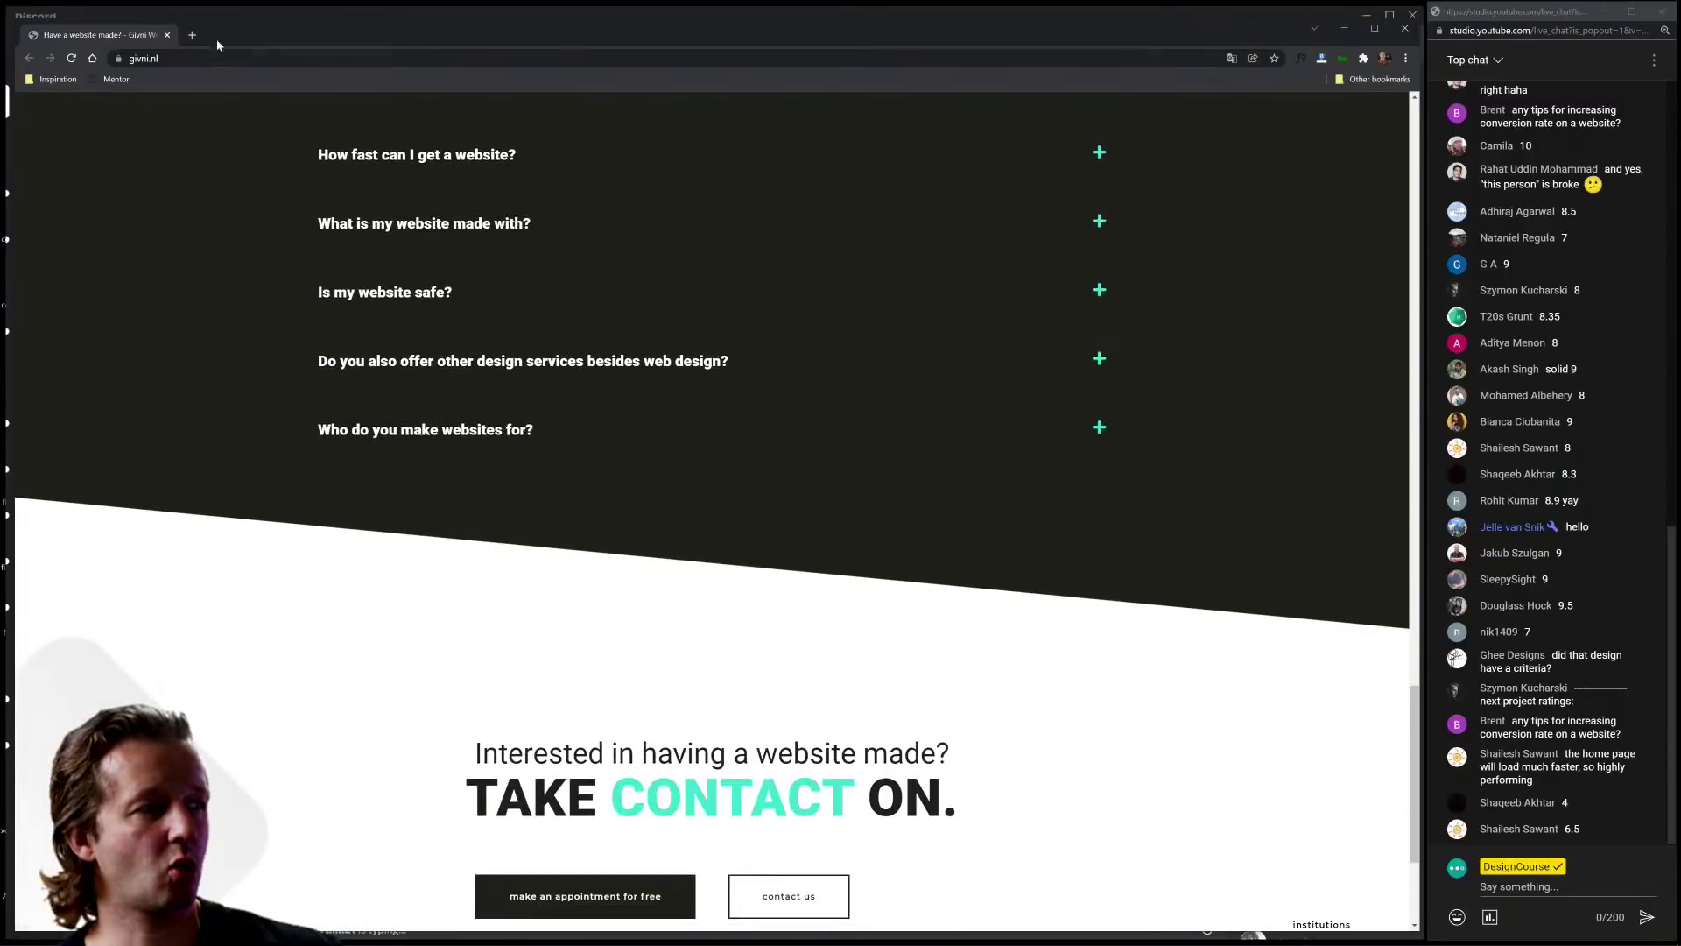
{"action": "left_click", "coordinate": [167, 35]}
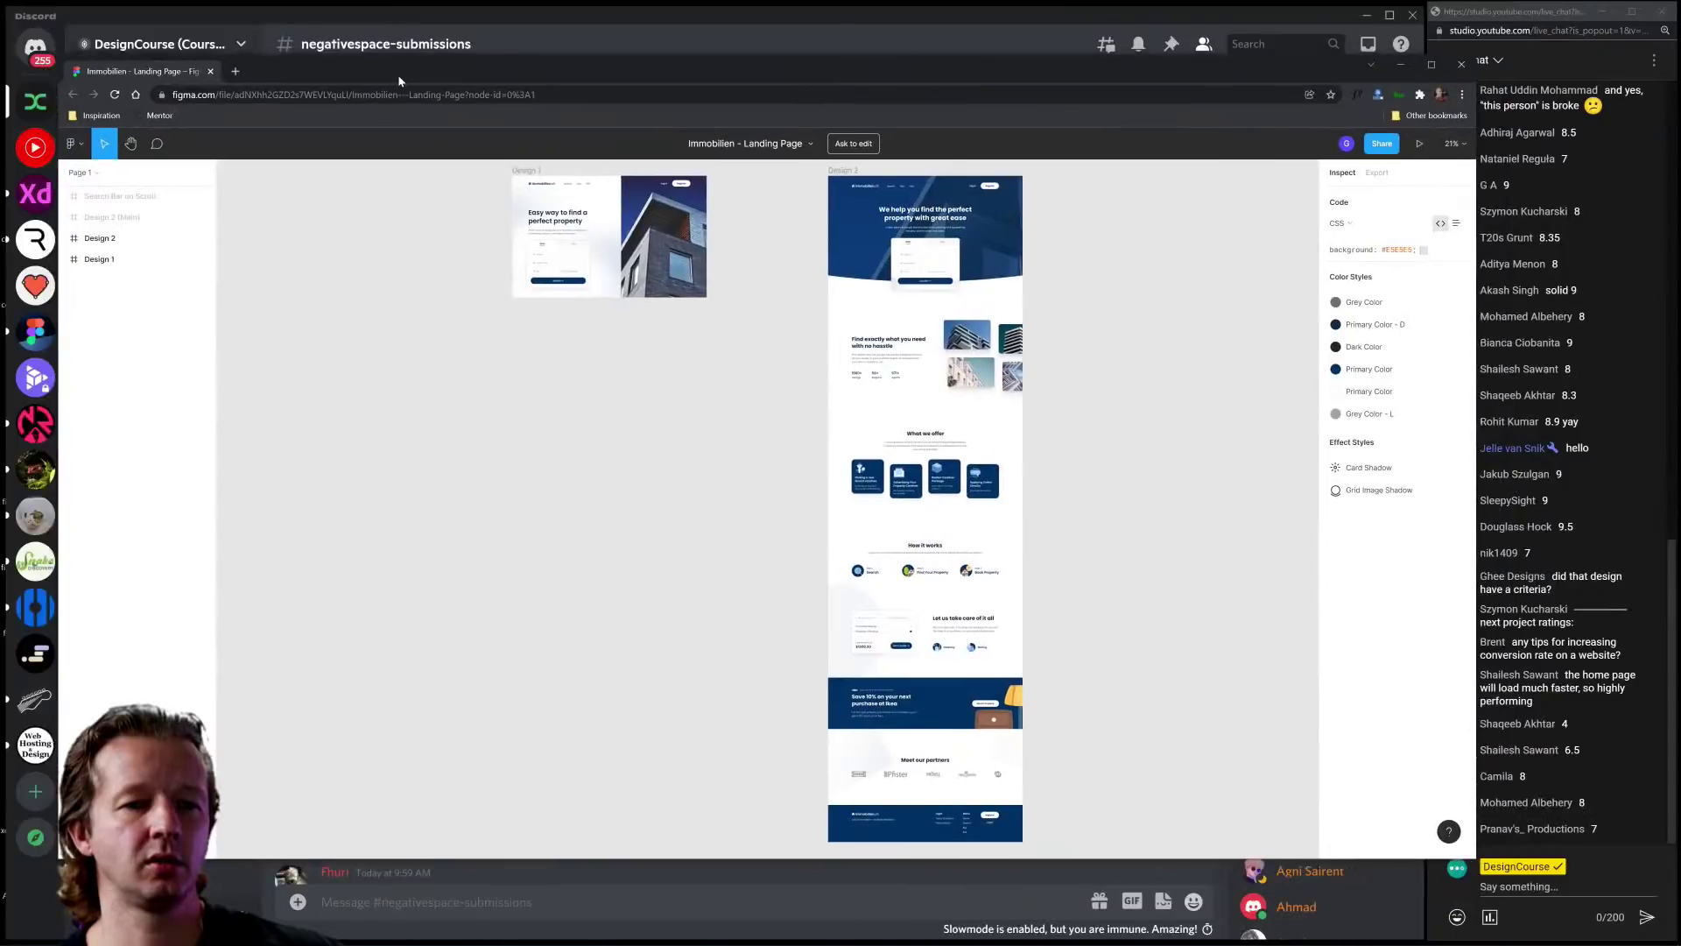
Step: Position and enlarge the Figma window, then inspect Design 1's Lorem Ipsum paragraph
{"action": "left_click_drag", "start_coordinate": [397, 75], "coordinate": [347, 20]}
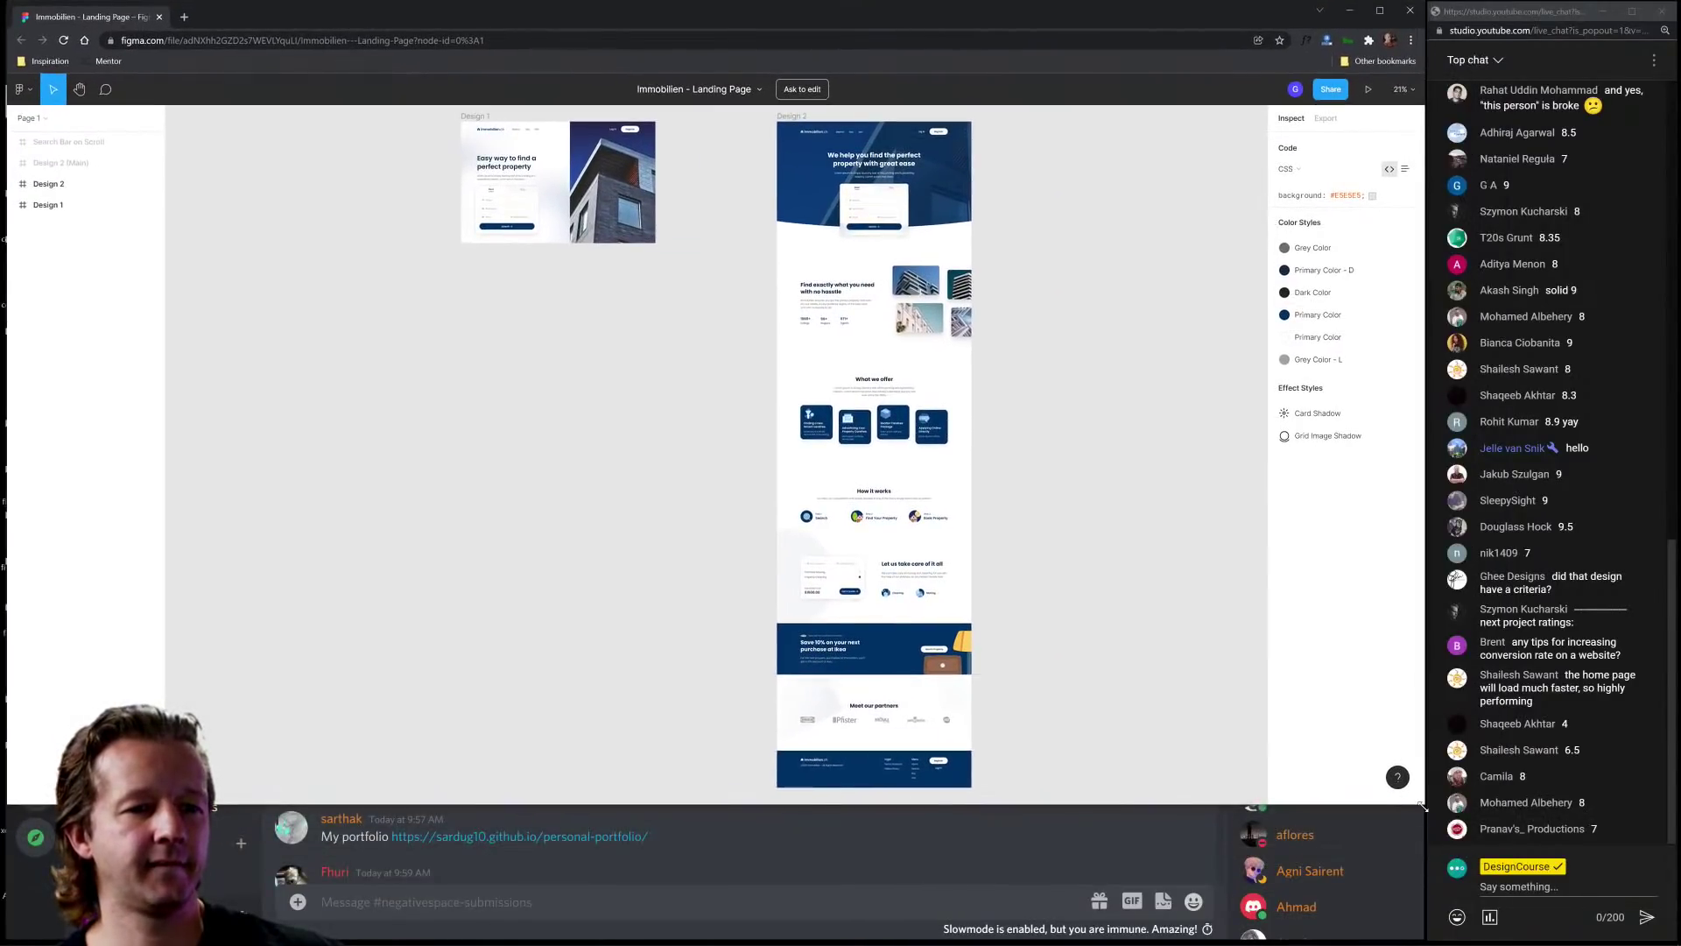
{"action": "left_click_drag", "start_coordinate": [1423, 806], "coordinate": [1420, 940]}
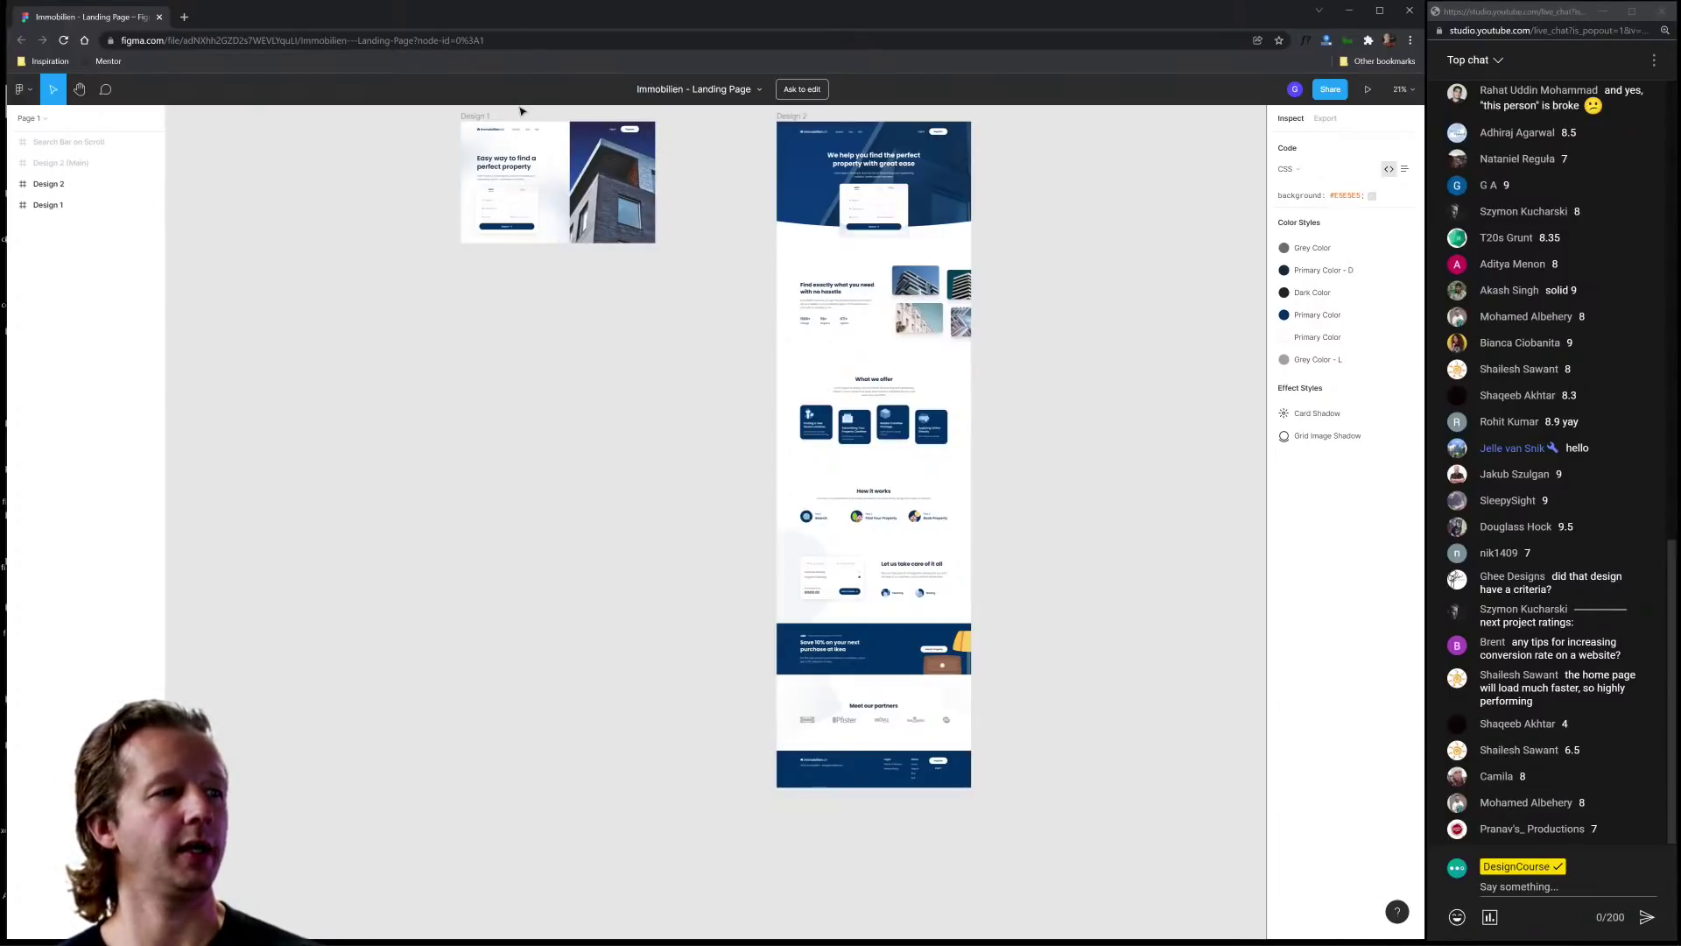
{"action": "scroll", "coordinate": [522, 112], "scroll_direction": "up", "scroll_amount": 10}
{"action": "scroll", "coordinate": [694, 299], "scroll_direction": "up", "scroll_amount": 1}
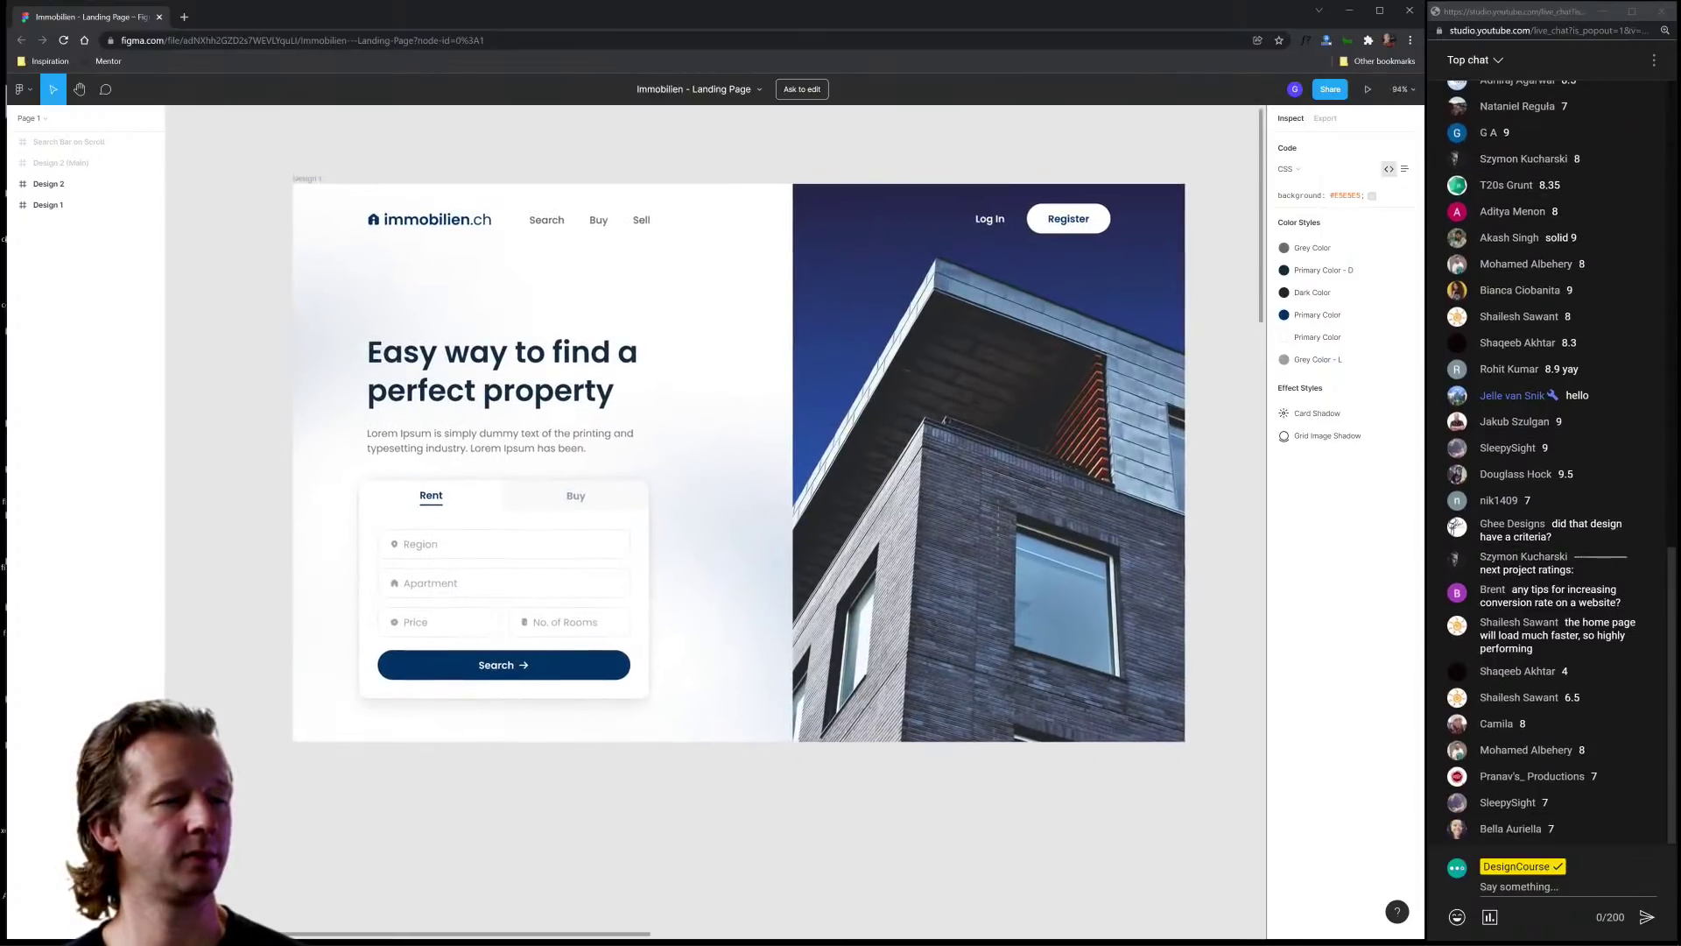
{"action": "scroll", "coordinate": [818, 153], "scroll_direction": "up", "scroll_amount": 1}
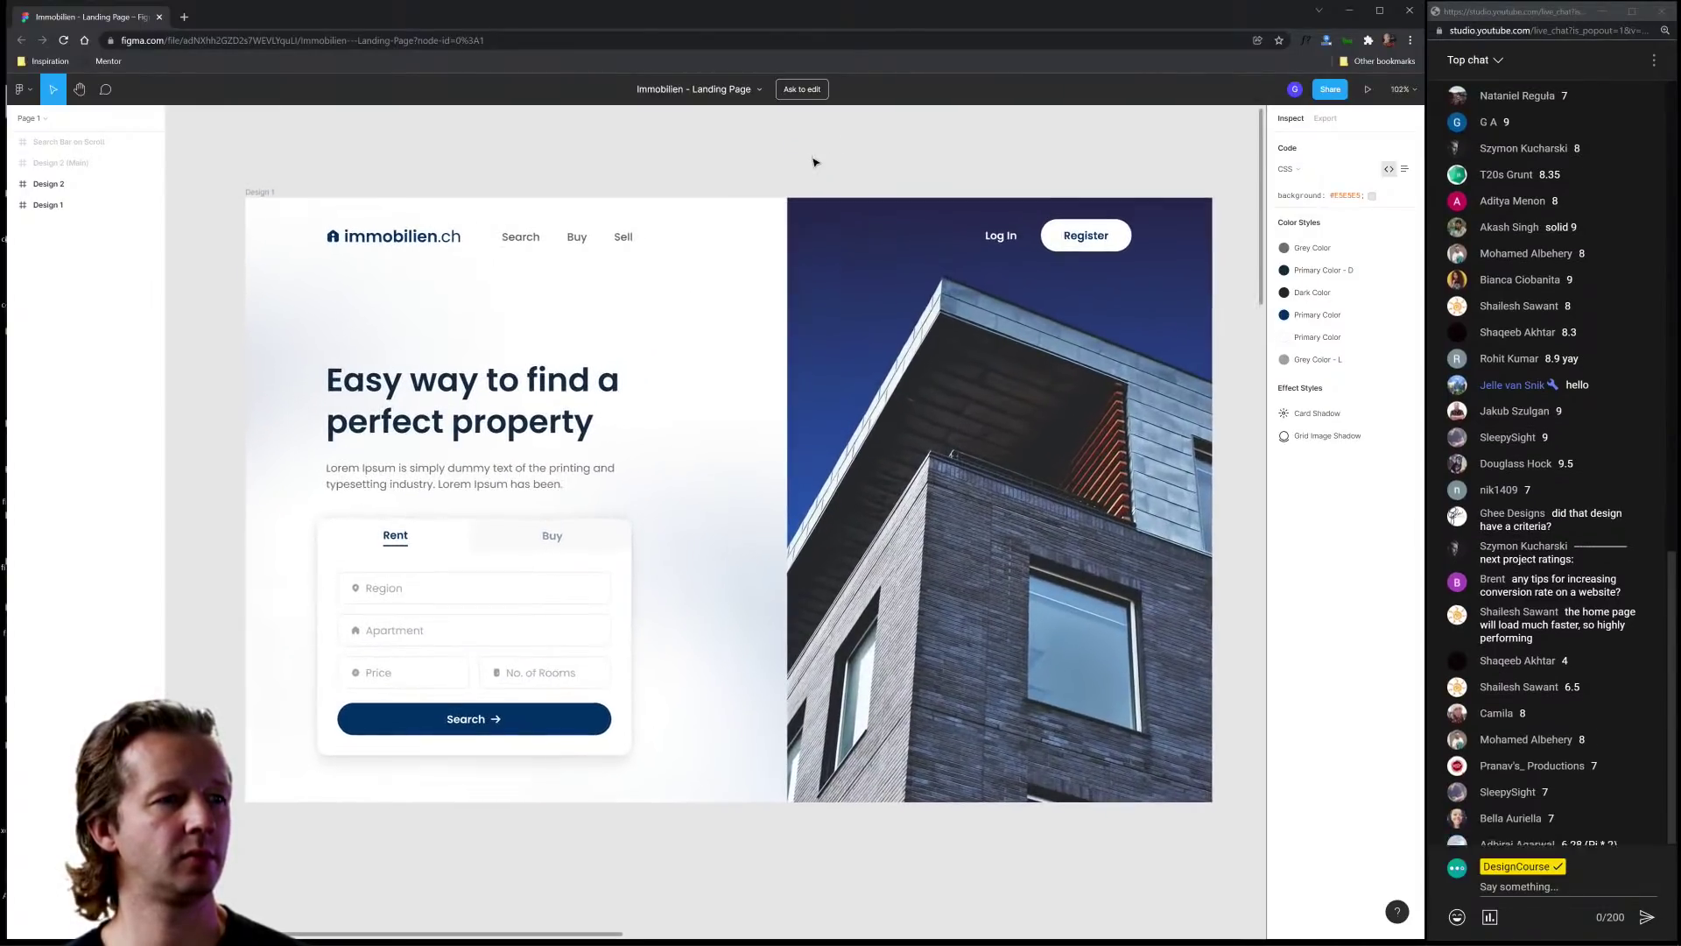
{"action": "scroll", "coordinate": [791, 161], "scroll_direction": "up", "scroll_amount": 2}
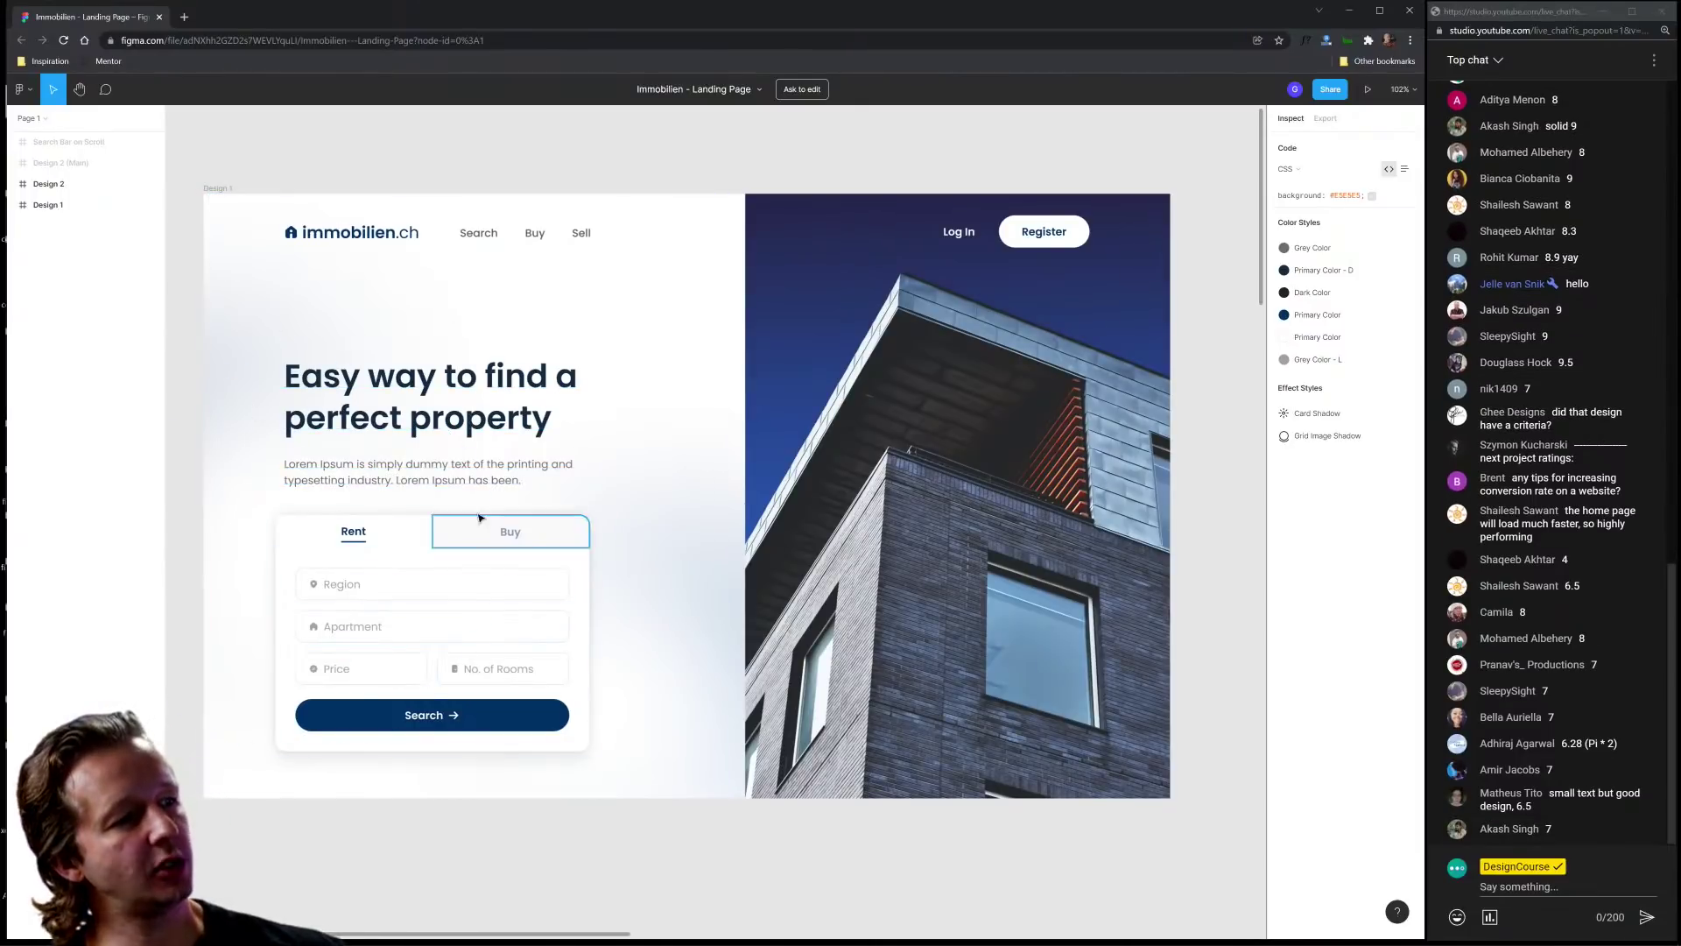
{"action": "left_click", "coordinate": [480, 477]}
{"action": "left_click", "coordinate": [487, 845]}
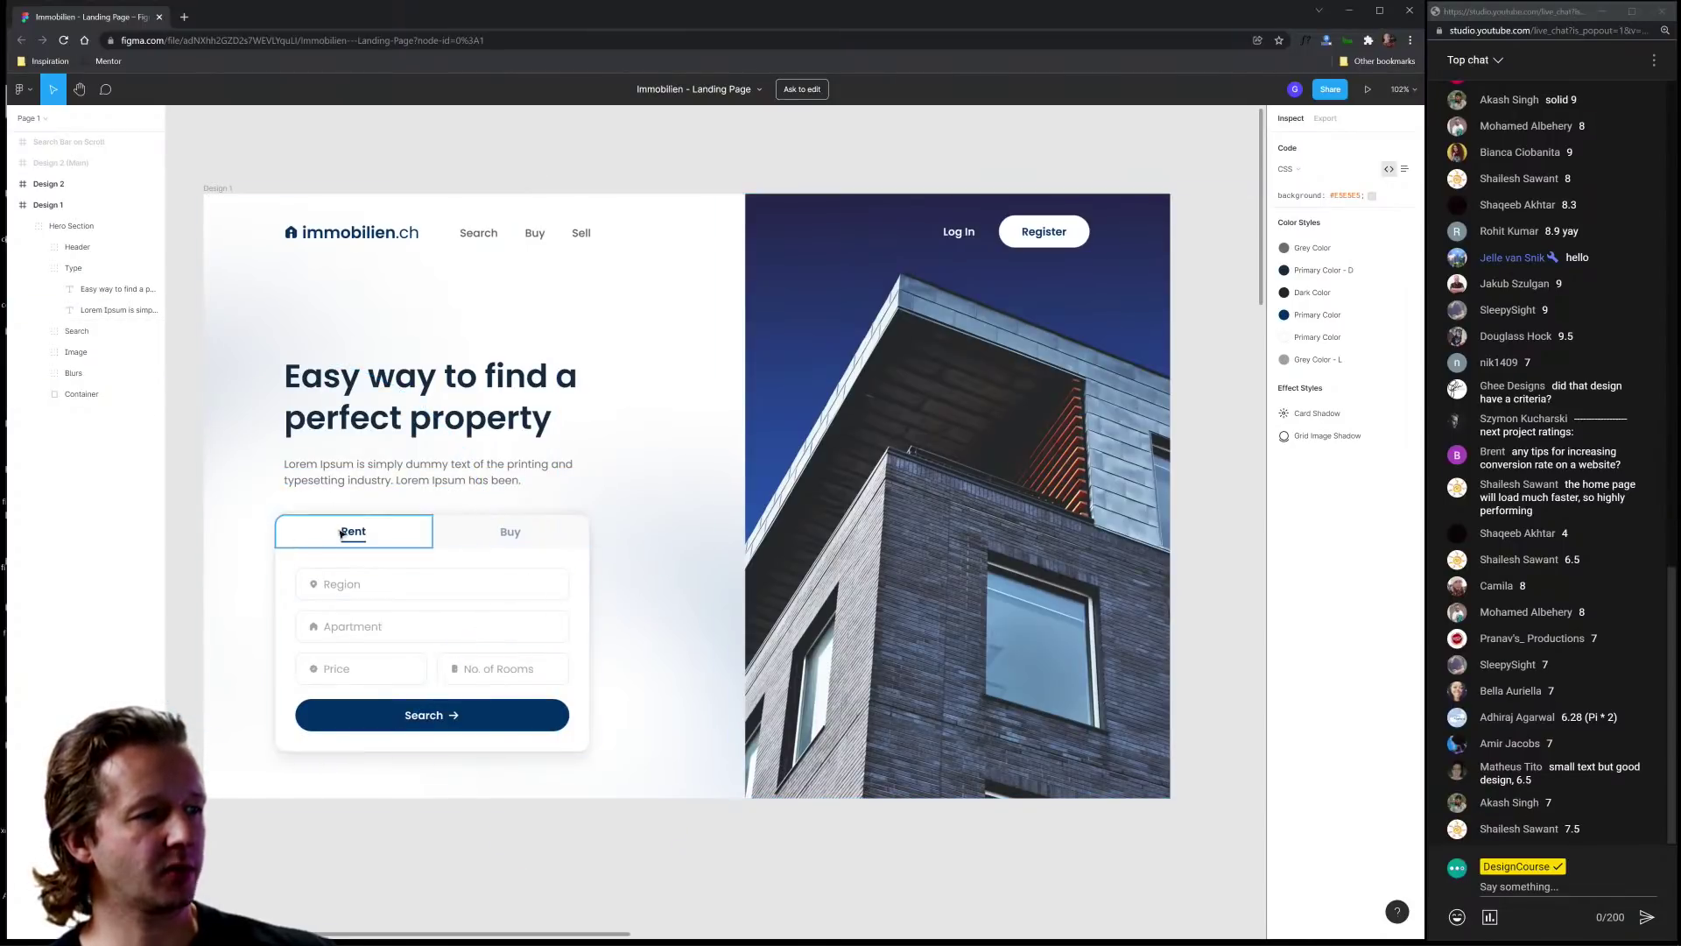
Step: Inspect spacing of the Region, Price and No. of Rooms fields and the white blur circle
{"action": "left_click", "coordinate": [340, 584]}
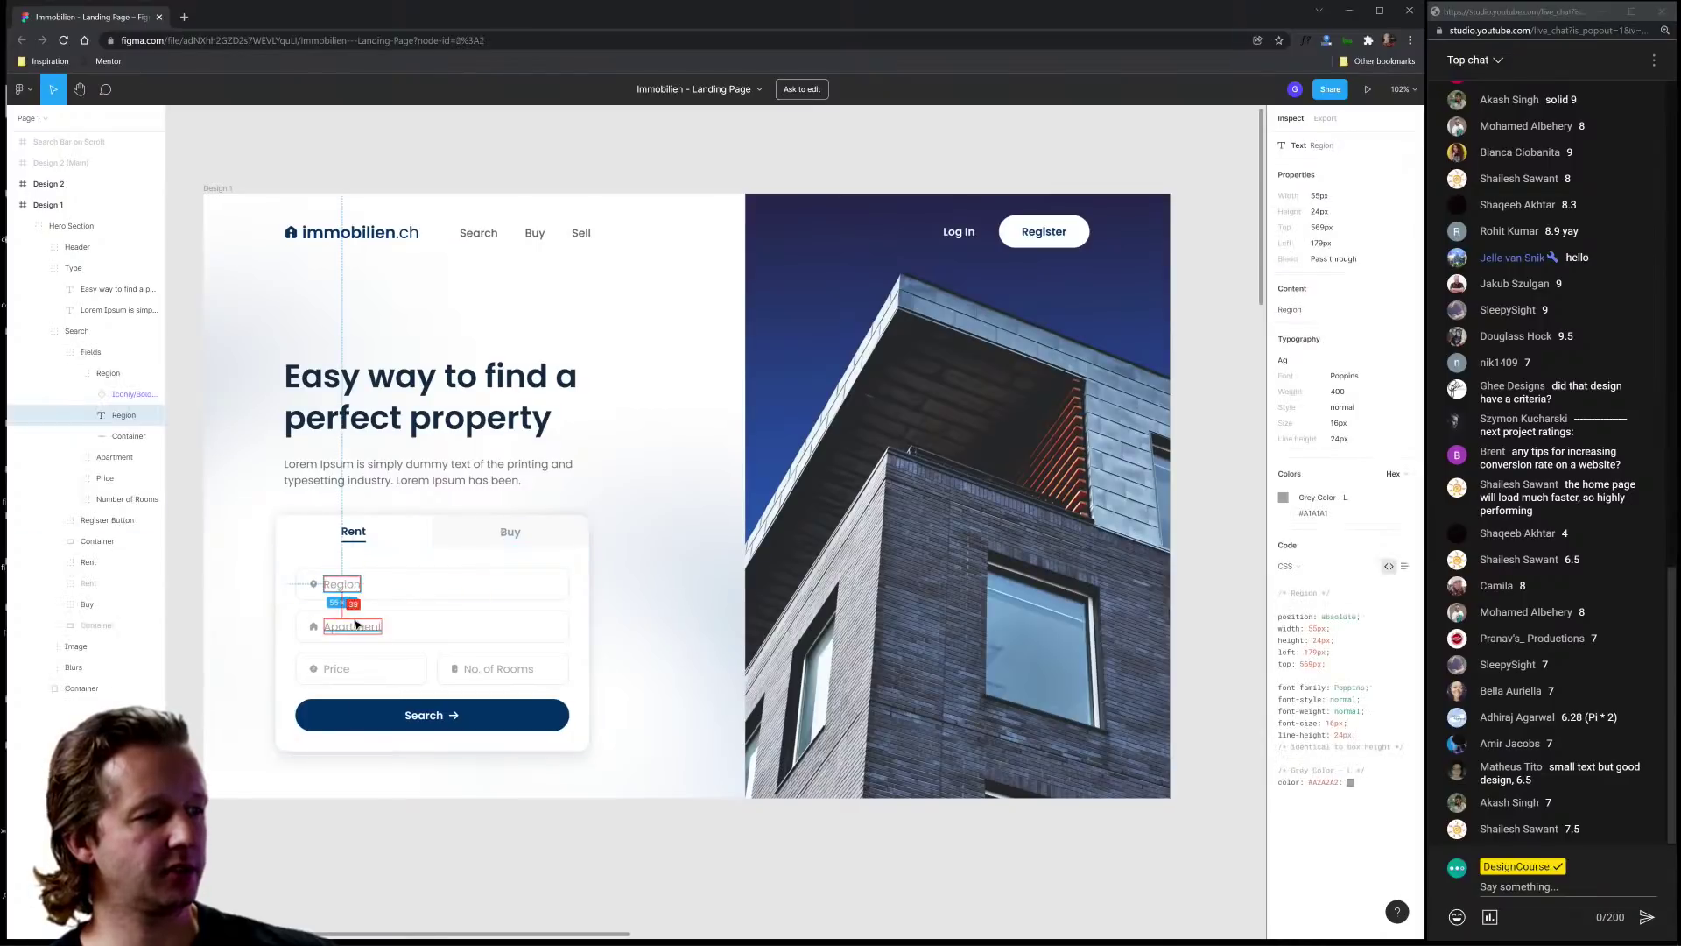
{"action": "left_click", "coordinate": [353, 626]}
{"action": "left_click", "coordinate": [394, 668]}
{"action": "left_click", "coordinate": [677, 647]}
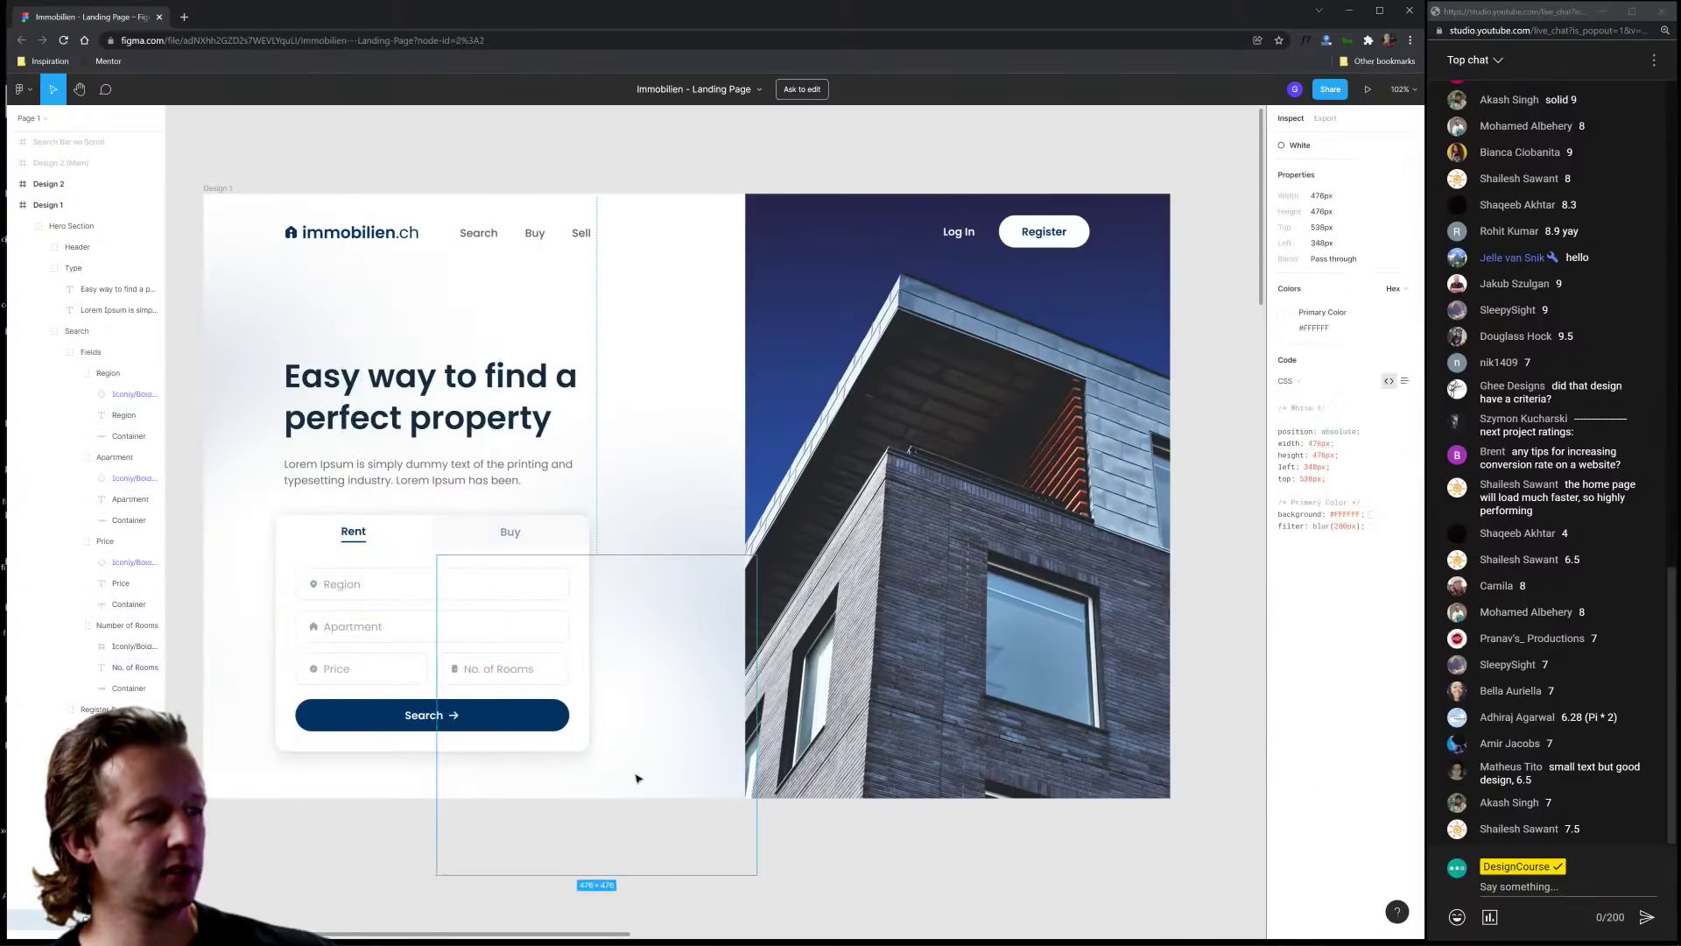
{"action": "left_click", "coordinate": [363, 811]}
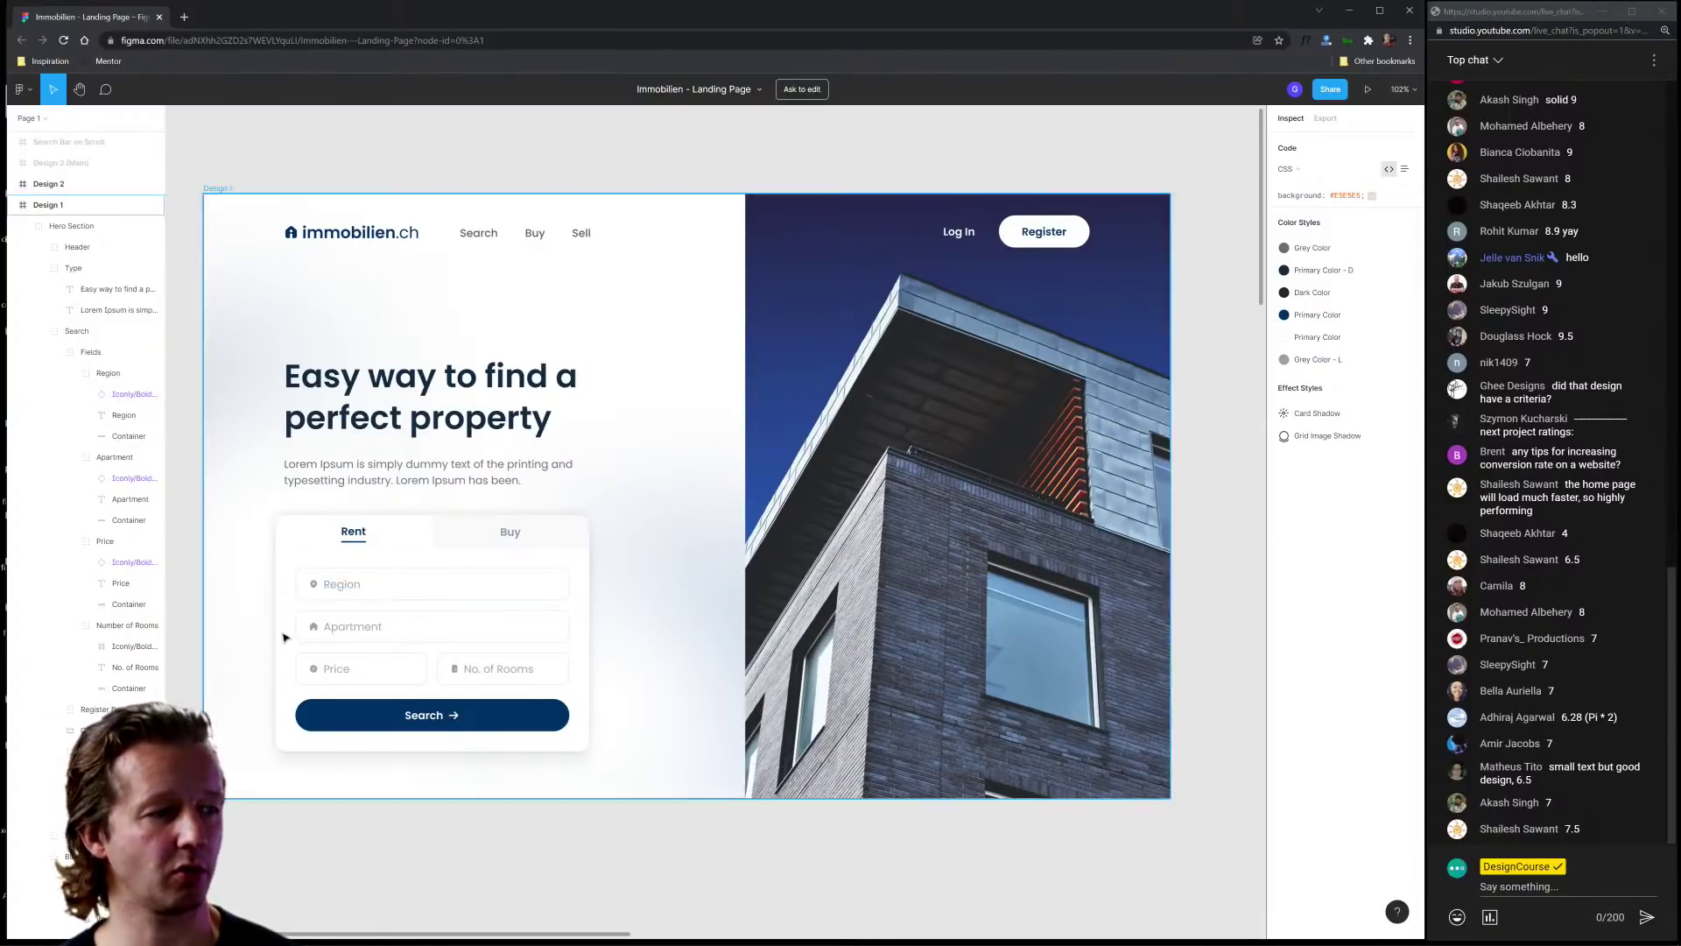
Step: Zoom onto the Region placeholder text and measure its distances to neighbours with Alt
{"action": "scroll", "coordinate": [355, 591], "scroll_direction": "up", "scroll_amount": 5}
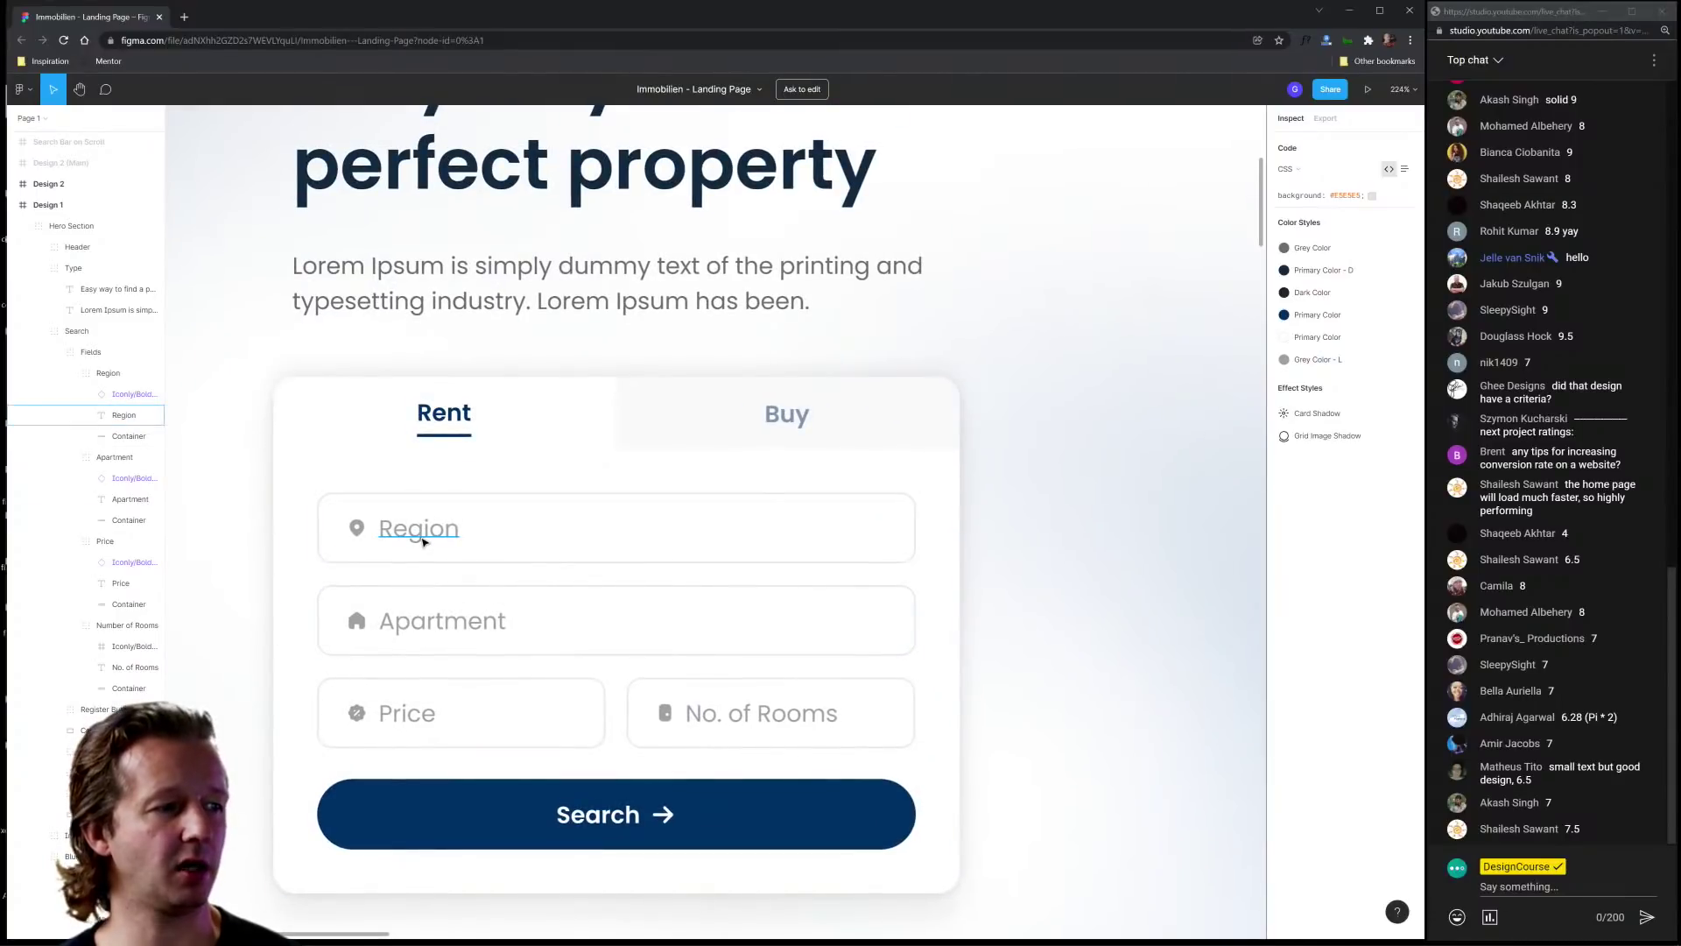
{"action": "left_click", "coordinate": [441, 535]}
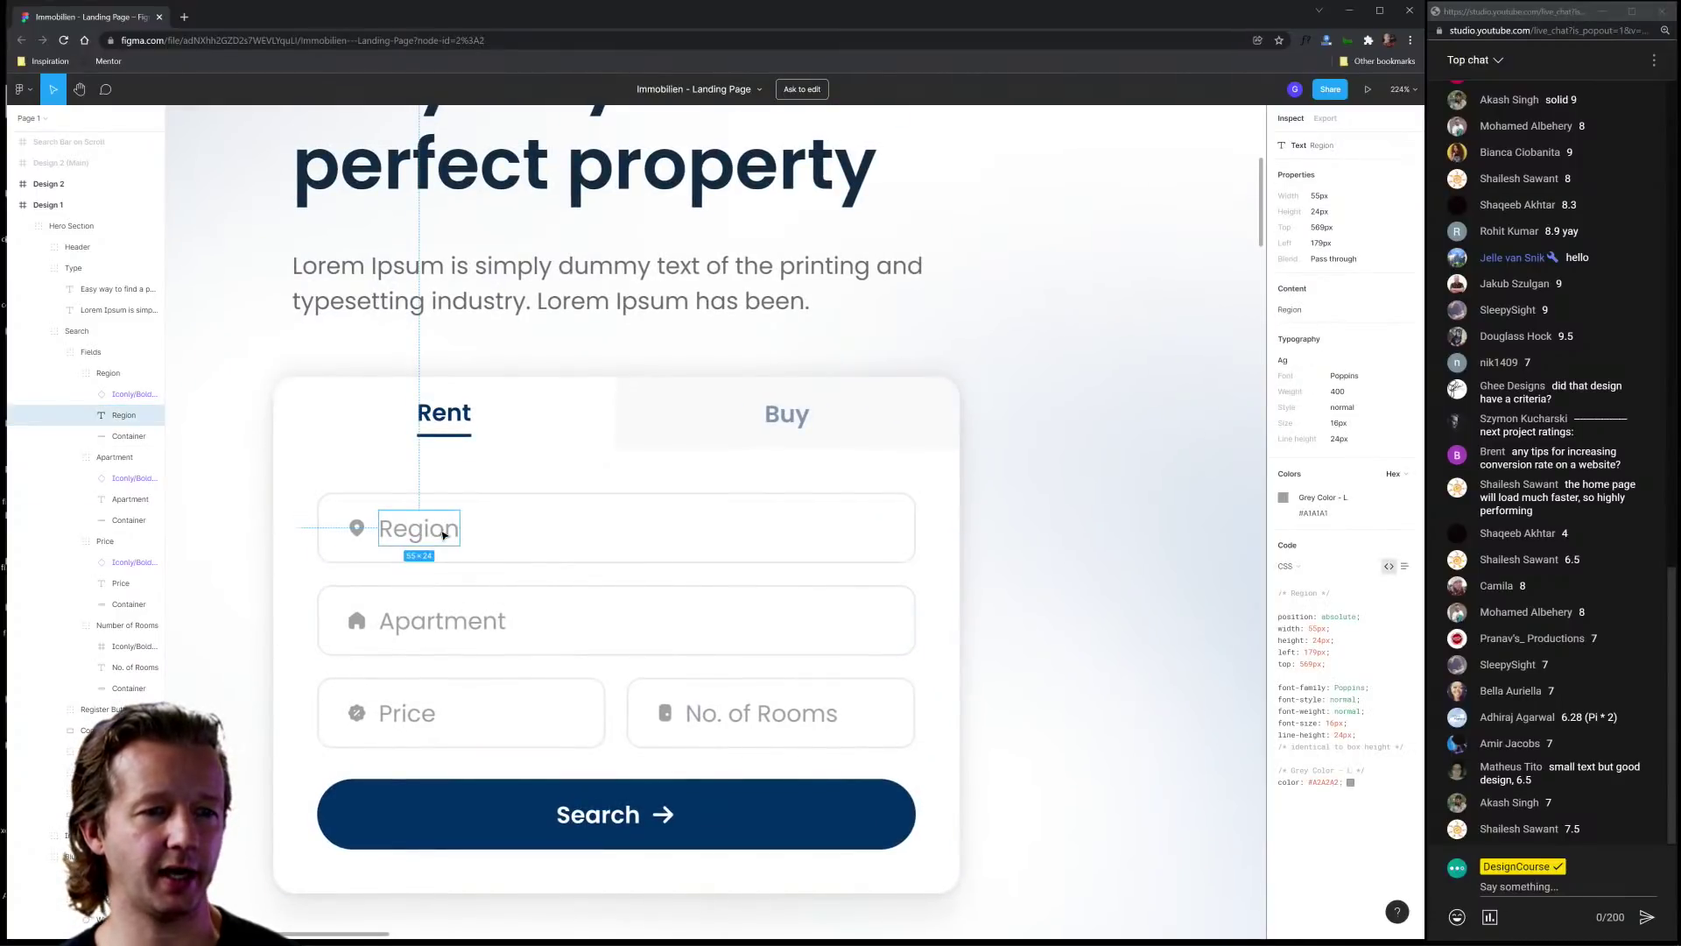
{"action": "key", "text": "alt"}
{"action": "scroll", "coordinate": [589, 563], "scroll_direction": "down", "scroll_amount": 5}
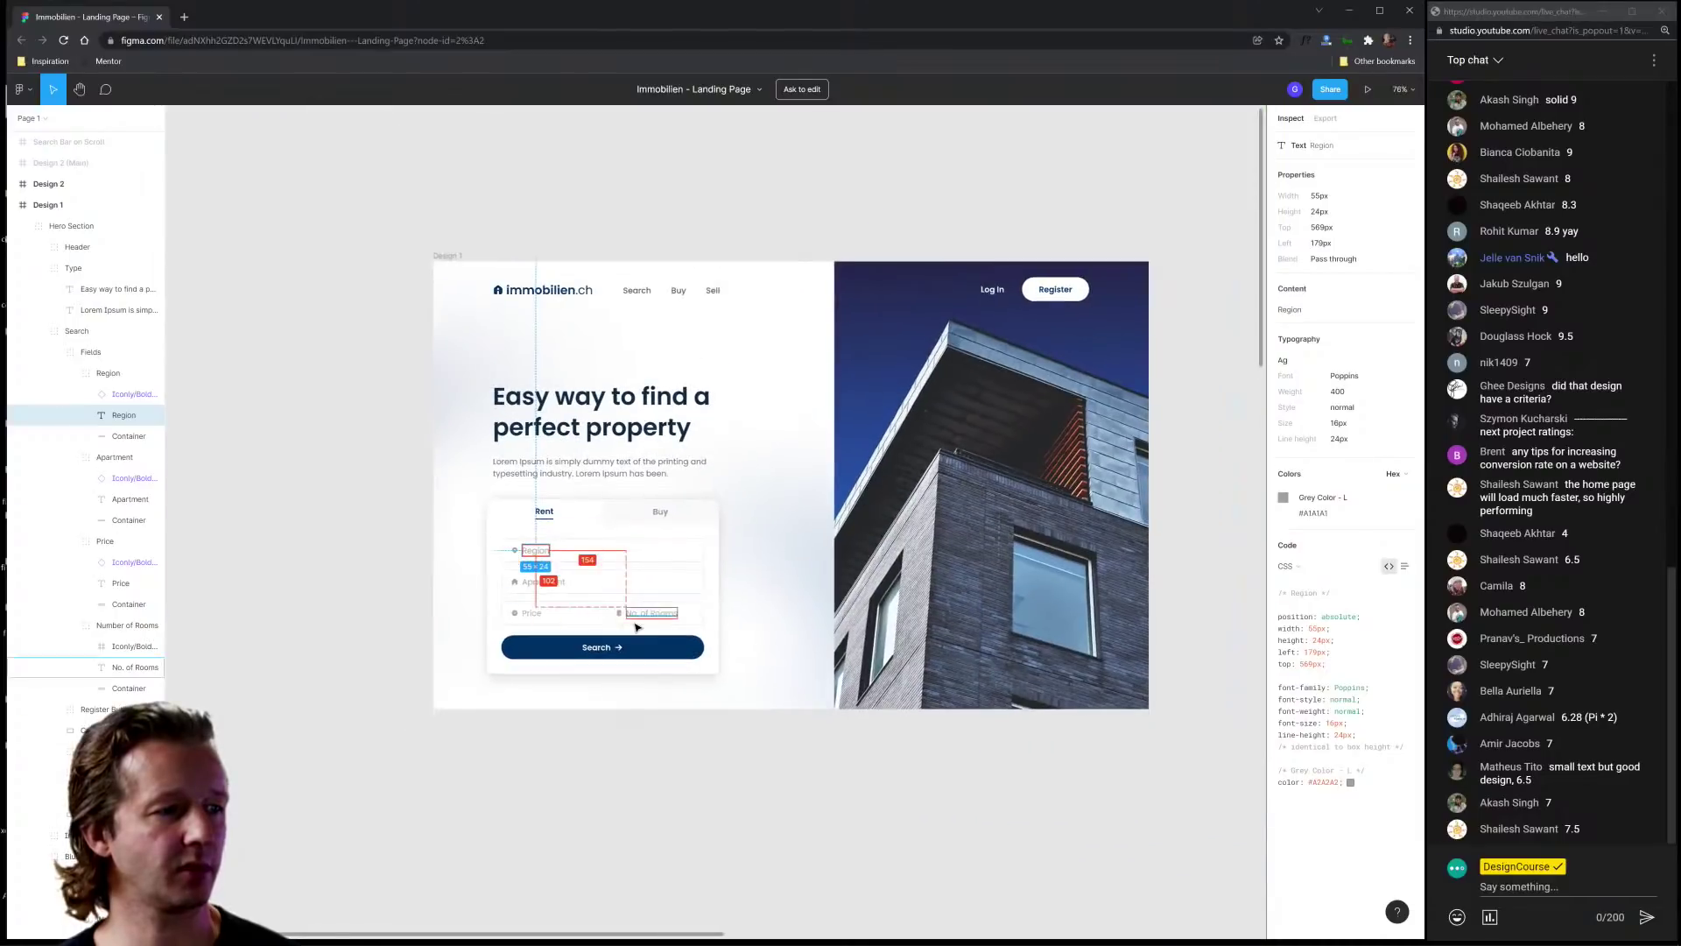
{"action": "scroll", "coordinate": [657, 683], "scroll_direction": "up", "scroll_amount": 3}
{"action": "left_click", "coordinate": [687, 739]}
Step: Zoom out to view both landing-page designs side by side
{"action": "scroll", "coordinate": [700, 789], "scroll_direction": "right", "scroll_amount": 3}
{"action": "scroll", "coordinate": [701, 788], "scroll_direction": "up", "scroll_amount": 1}
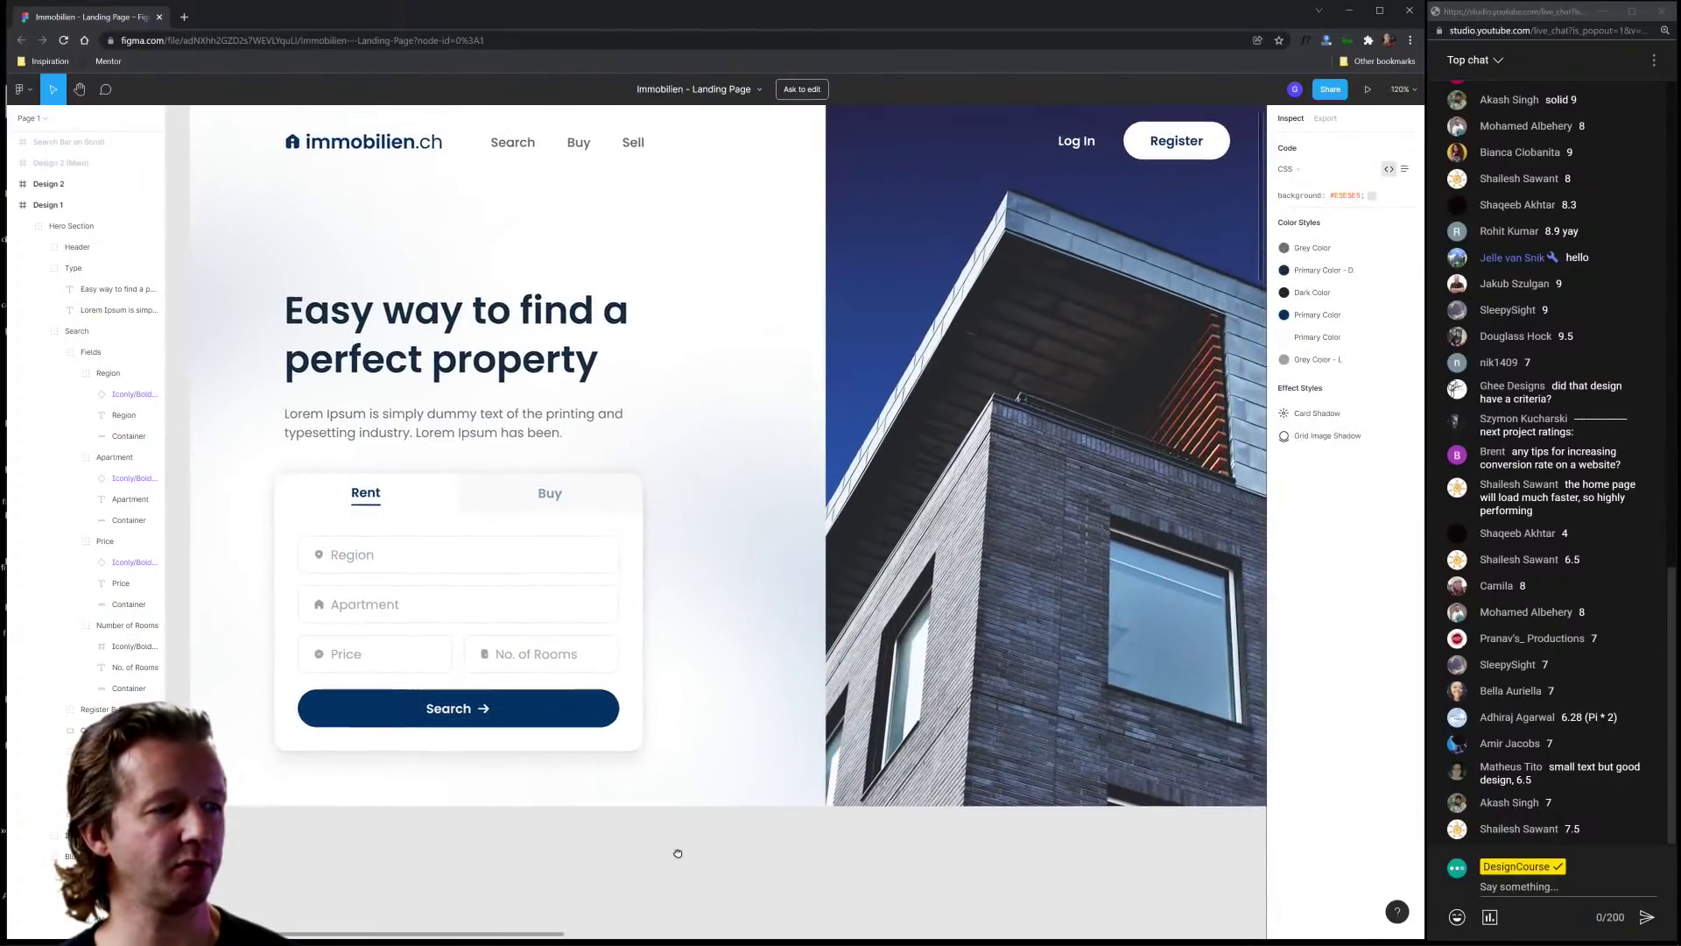
{"action": "scroll", "coordinate": [724, 660], "scroll_direction": "down", "scroll_amount": 1}
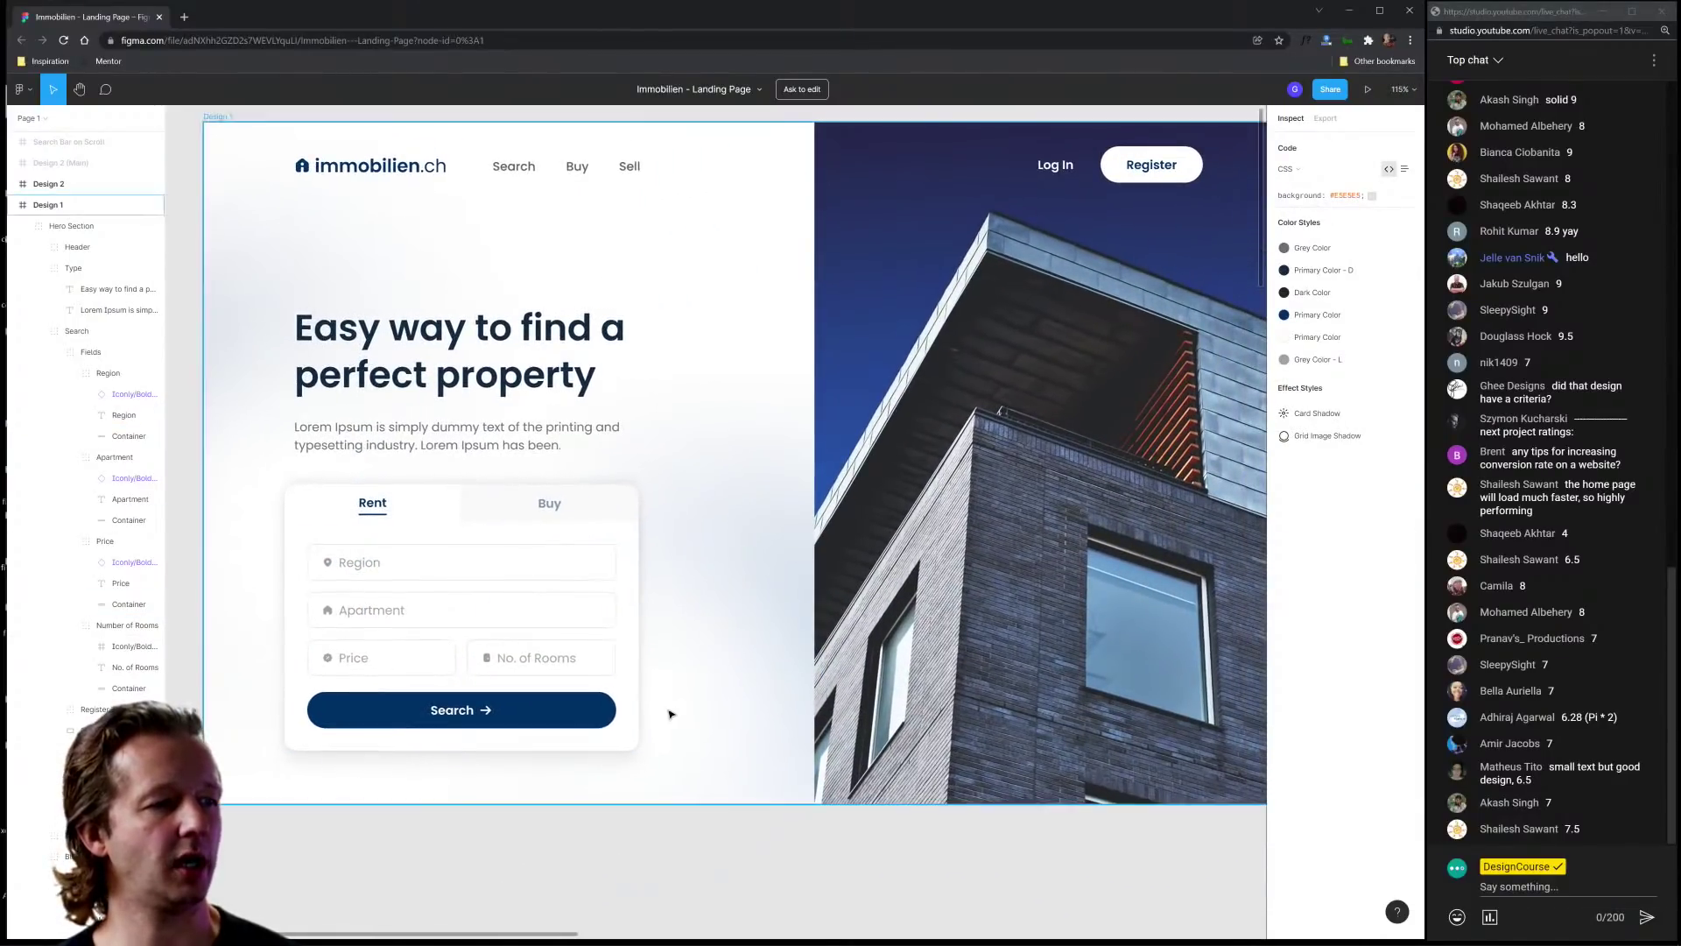
{"action": "scroll", "coordinate": [728, 590], "scroll_direction": "down", "scroll_amount": 2}
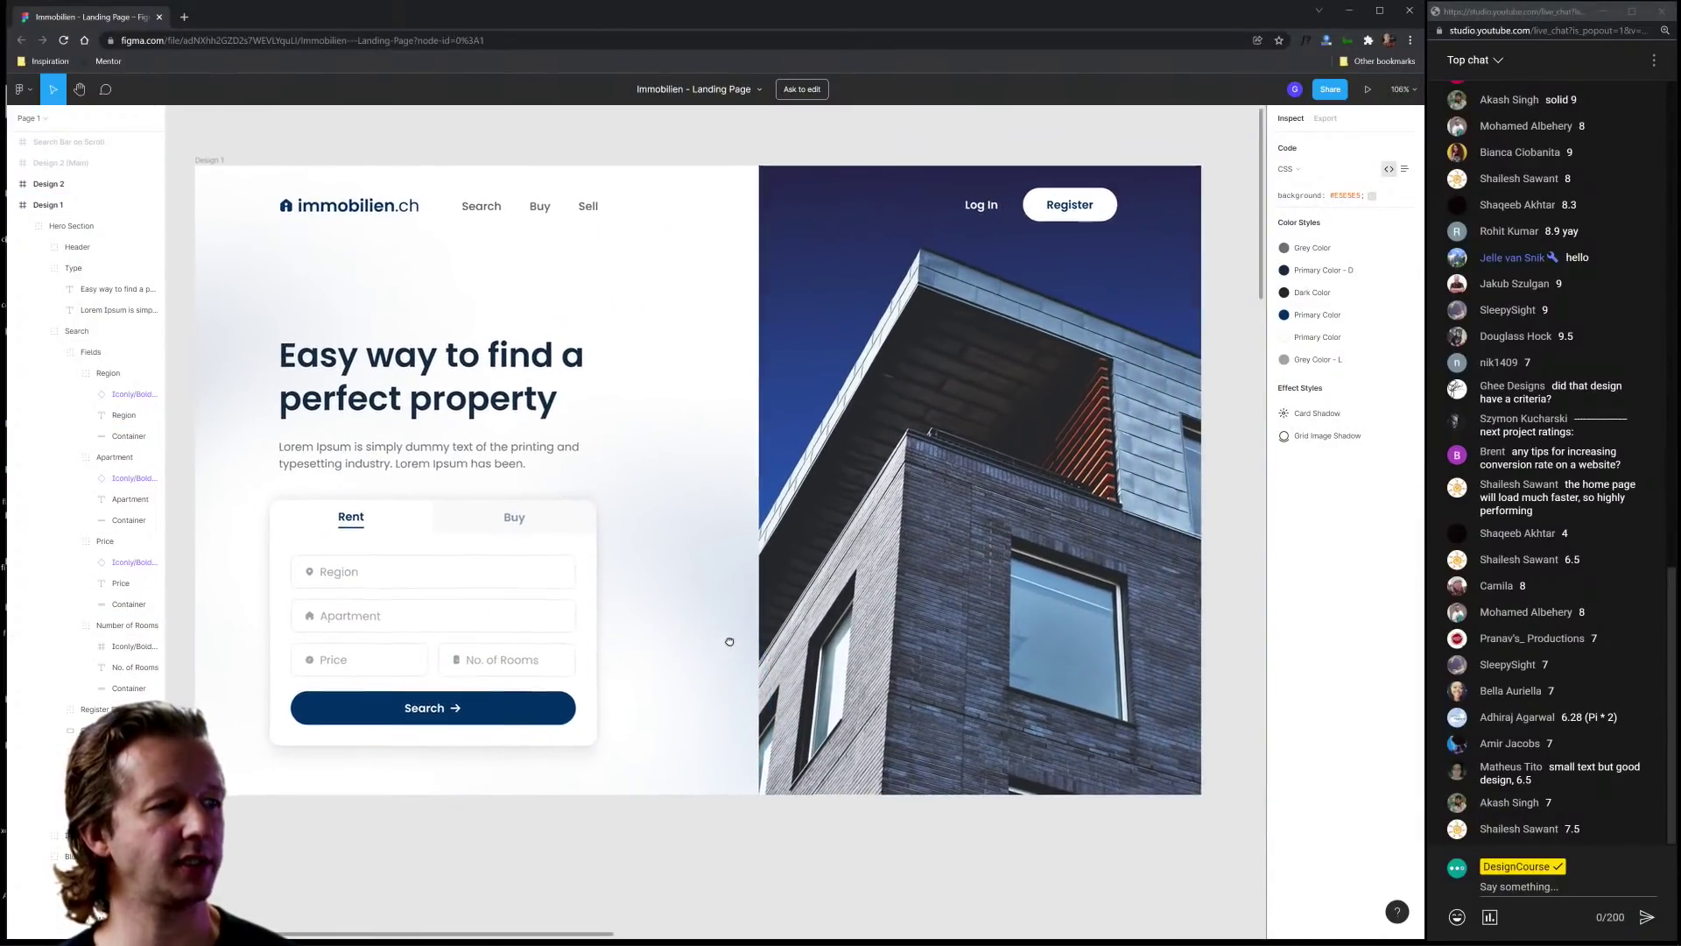
{"action": "scroll", "coordinate": [785, 618], "scroll_direction": "down", "scroll_amount": 8}
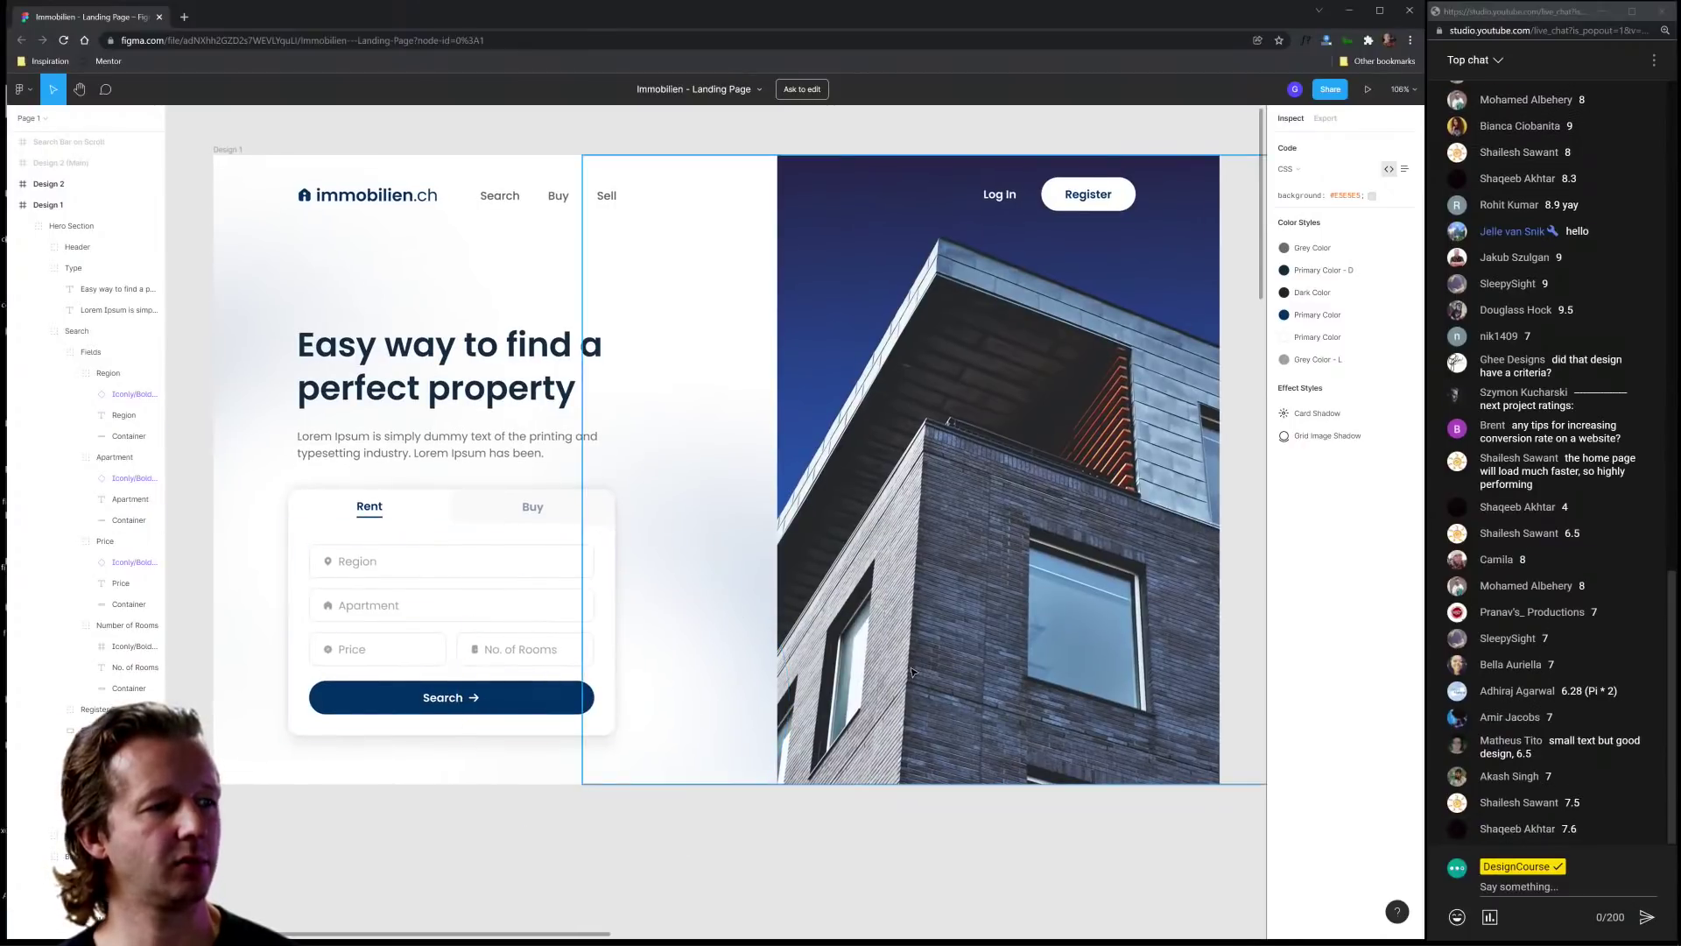
{"action": "scroll", "coordinate": [1076, 768], "scroll_direction": "up", "scroll_amount": 6}
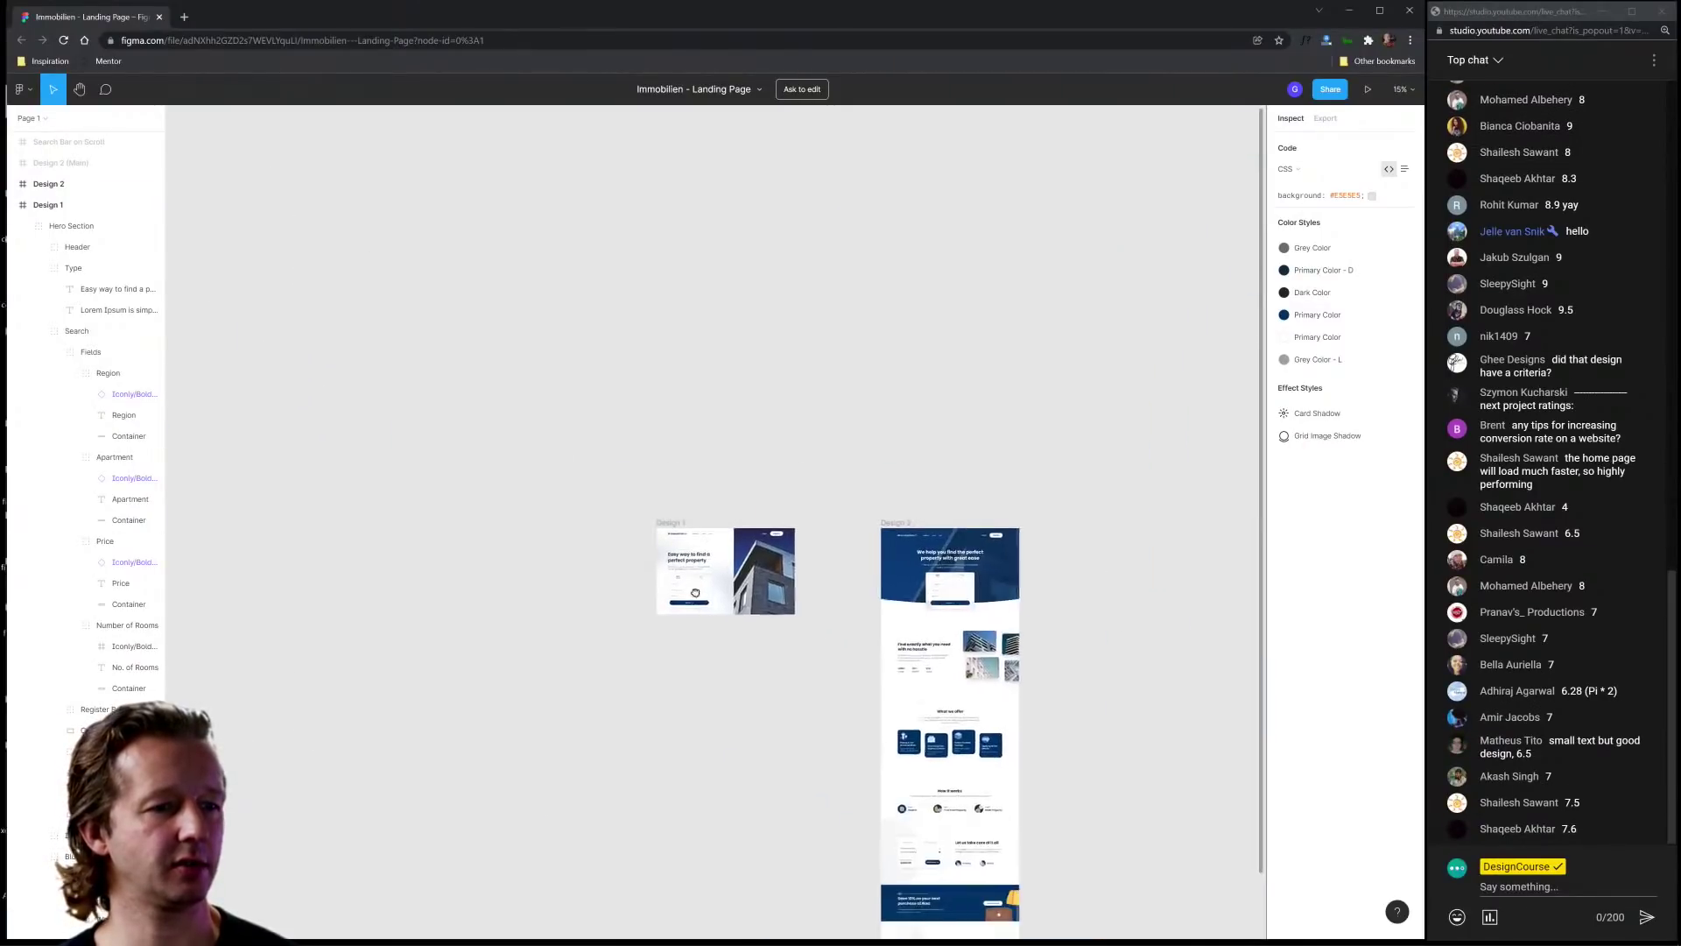
{"action": "scroll", "coordinate": [748, 559], "scroll_direction": "up", "scroll_amount": 4}
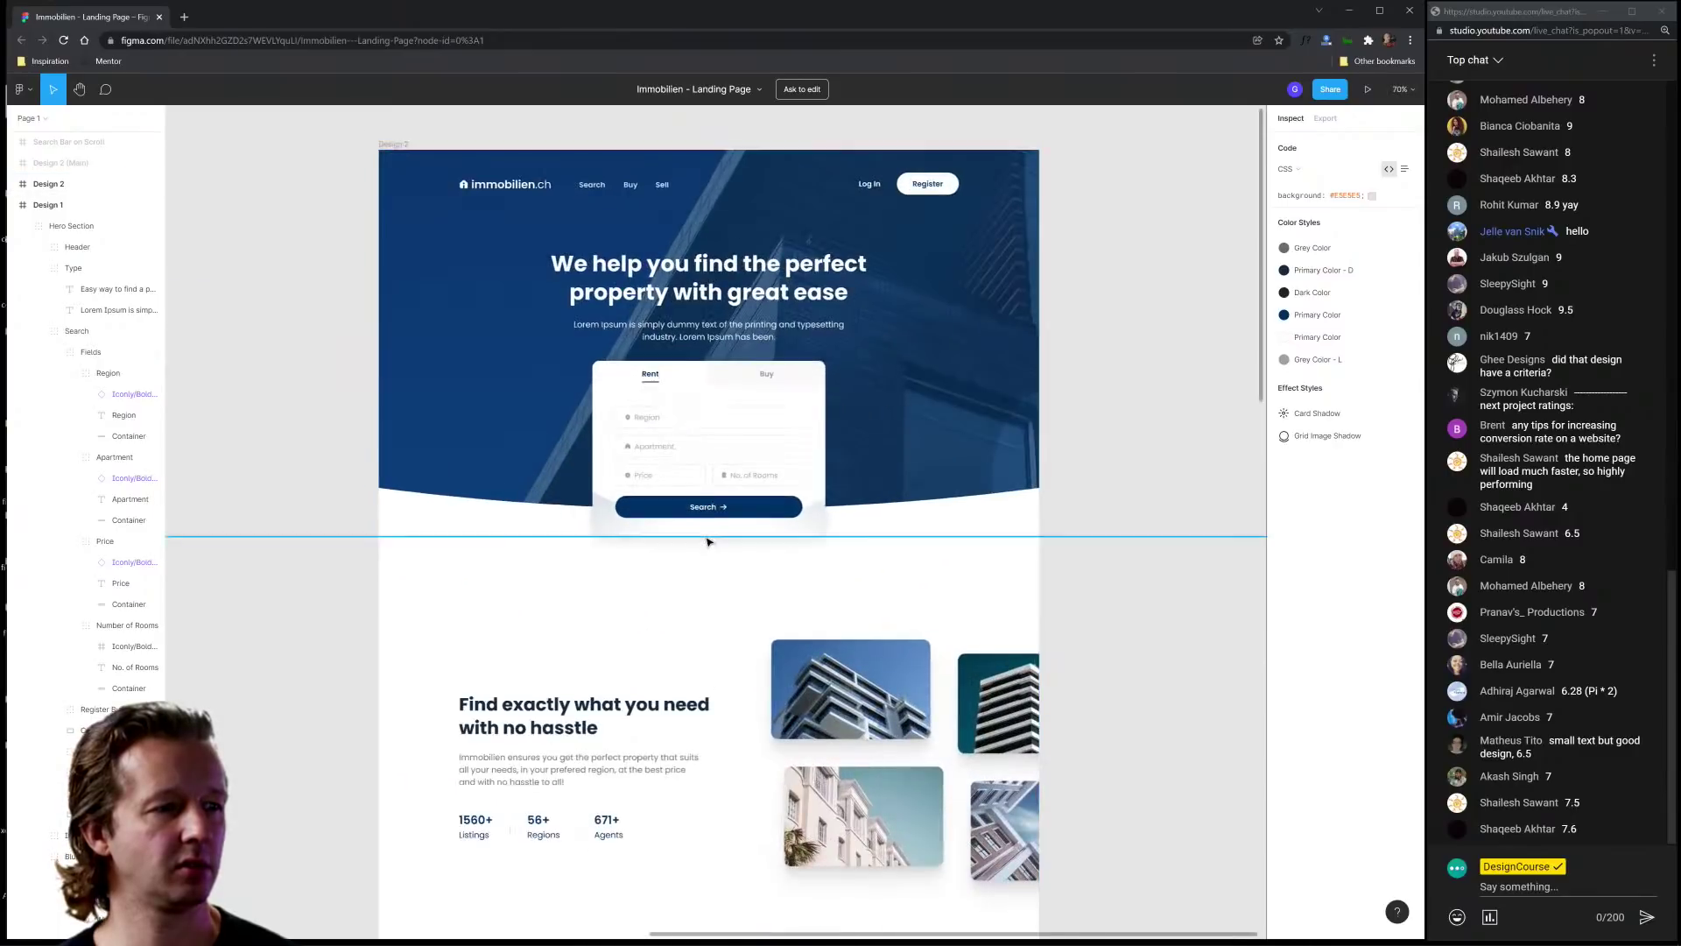
{"action": "mouse_move", "coordinate": [686, 547]}
{"action": "left_mouse_down"}
{"action": "mouse_move", "coordinate": [598, 522]}
{"action": "mouse_move", "coordinate": [1071, 538]}
{"action": "mouse_move", "coordinate": [742, 667]}
{"action": "mouse_move", "coordinate": [502, 668]}
{"action": "left_mouse_up"}
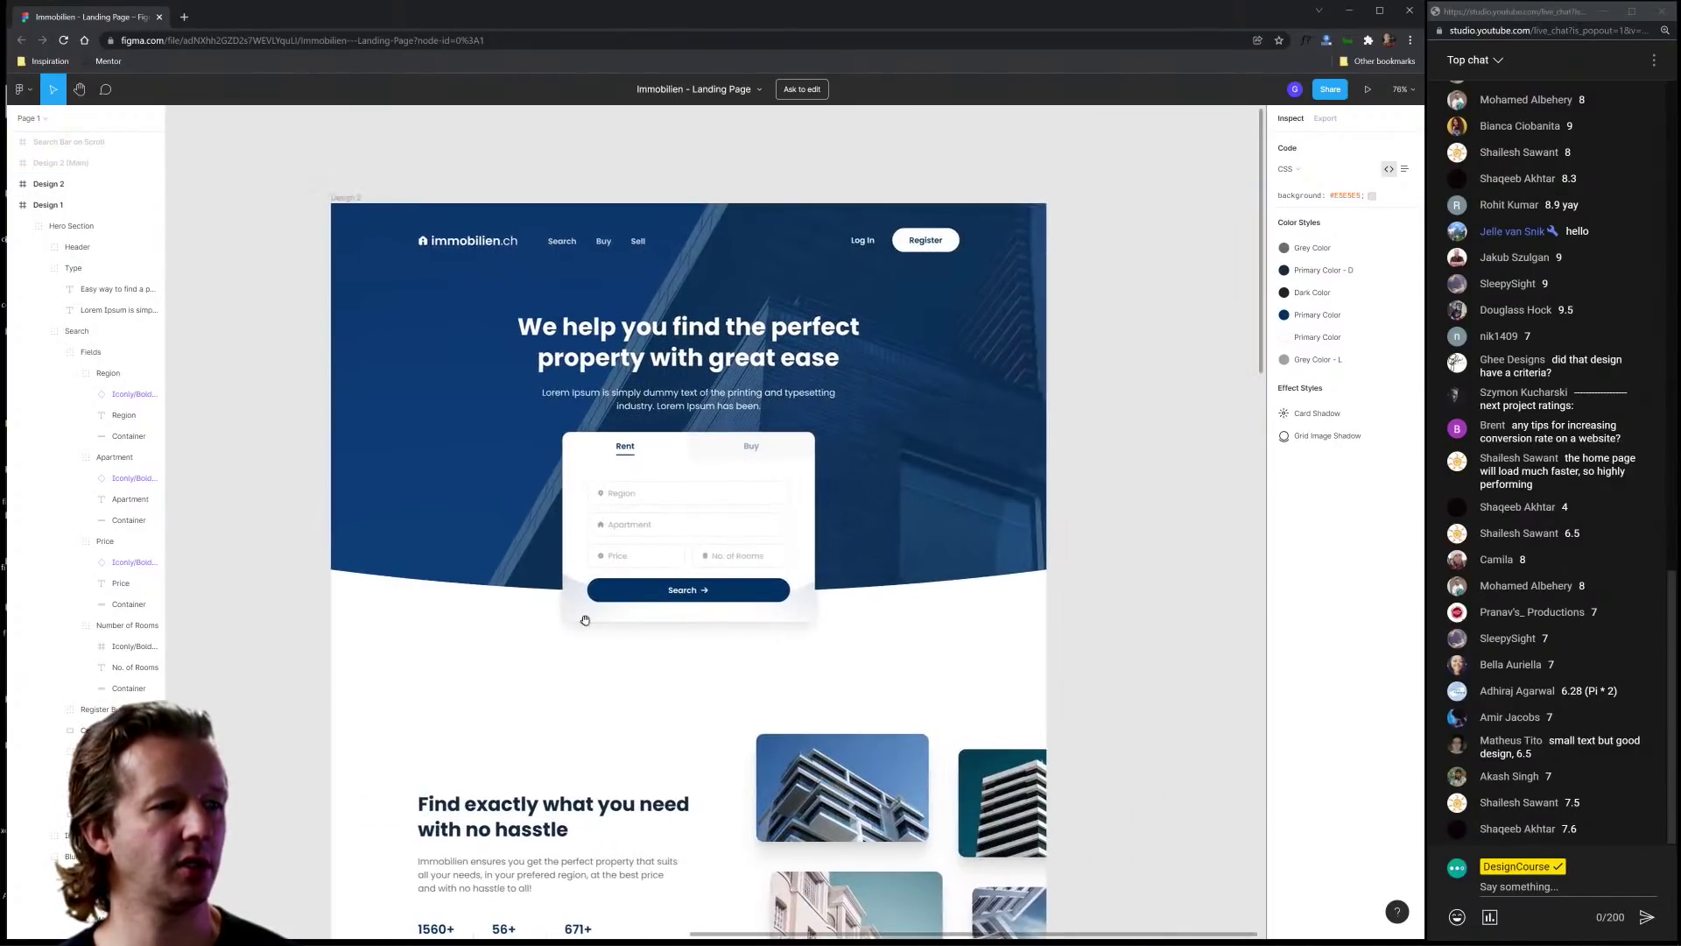
{"action": "scroll", "coordinate": [423, 579], "scroll_direction": "down", "scroll_amount": 3}
{"action": "left_click_drag", "start_coordinate": [423, 579], "coordinate": [757, 502]}
{"action": "scroll", "coordinate": [757, 502], "scroll_direction": "down", "scroll_amount": 3}
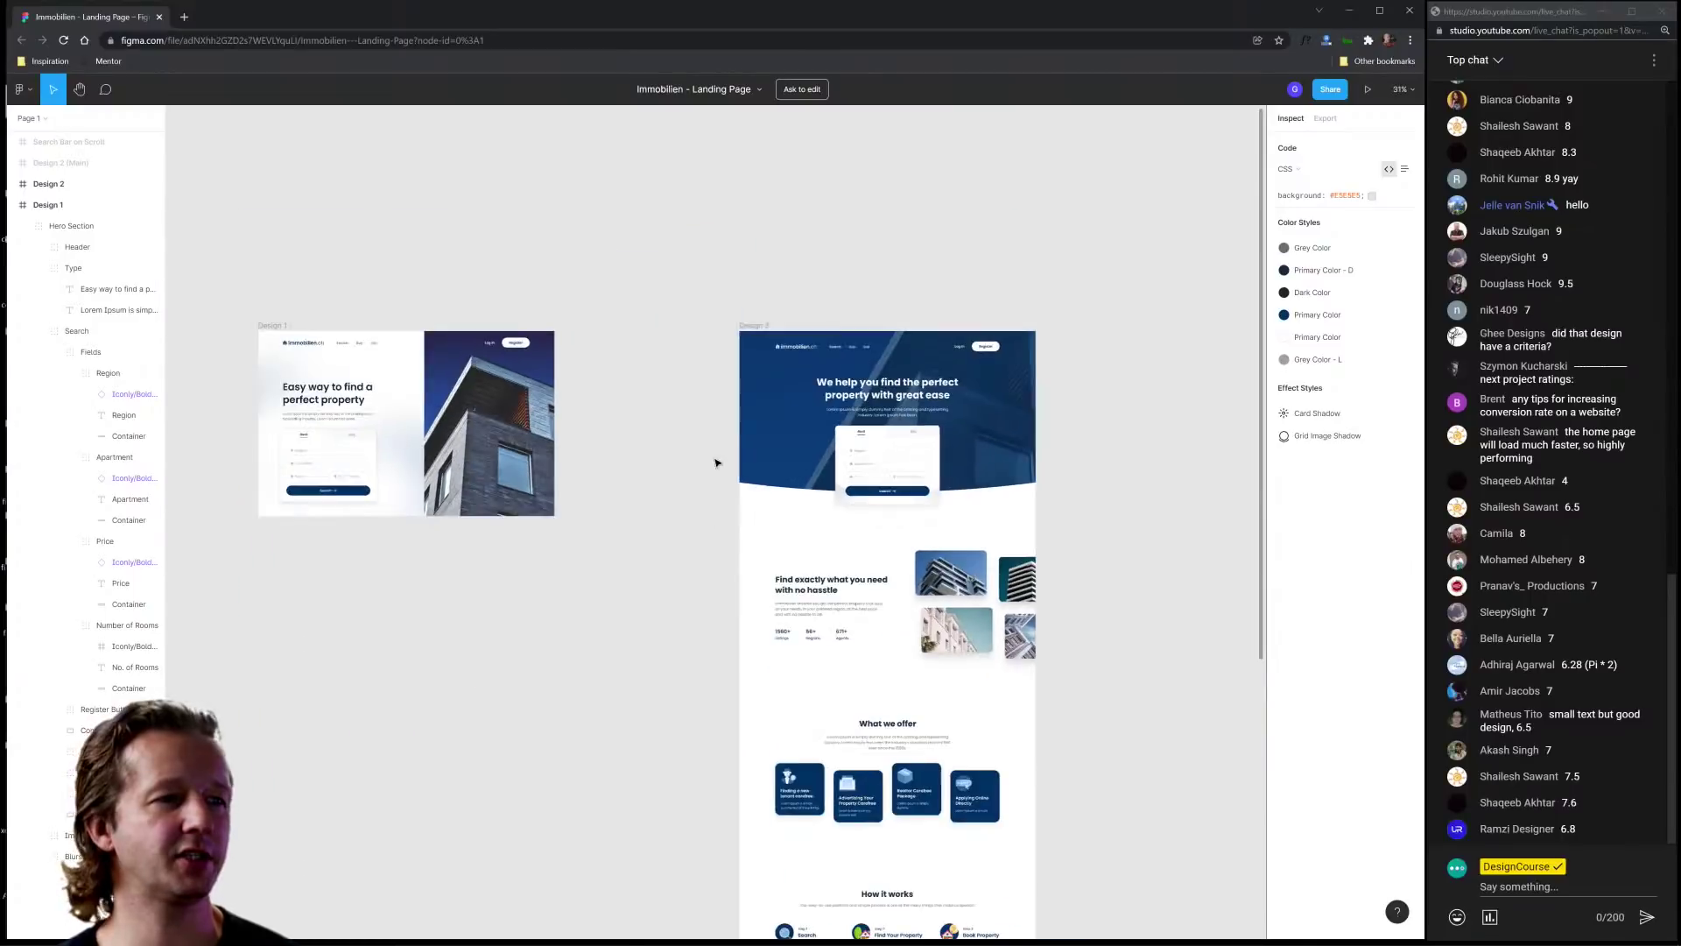
{"action": "left_click", "coordinate": [739, 325]}
{"action": "scroll", "coordinate": [771, 307], "scroll_direction": "left", "scroll_amount": 3}
{"action": "left_click", "coordinate": [786, 400]}
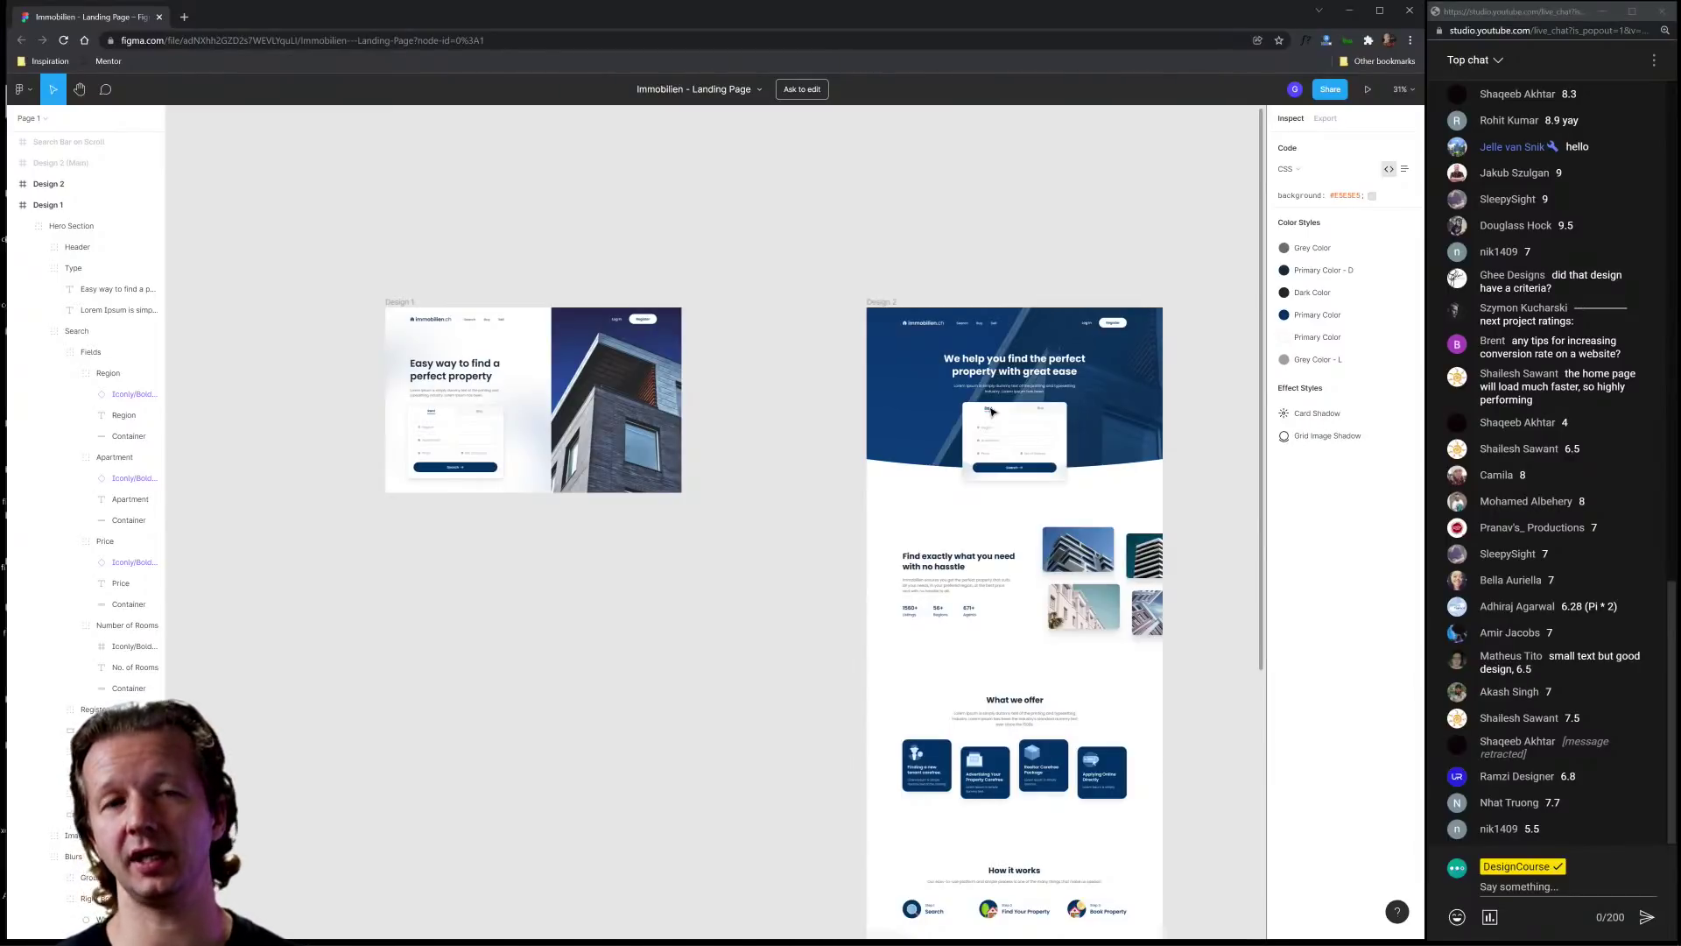
Step: Pan and zoom the canvas to bring Design 2's hero header into view
{"action": "scroll", "coordinate": [993, 412], "scroll_direction": "up", "scroll_amount": 10}
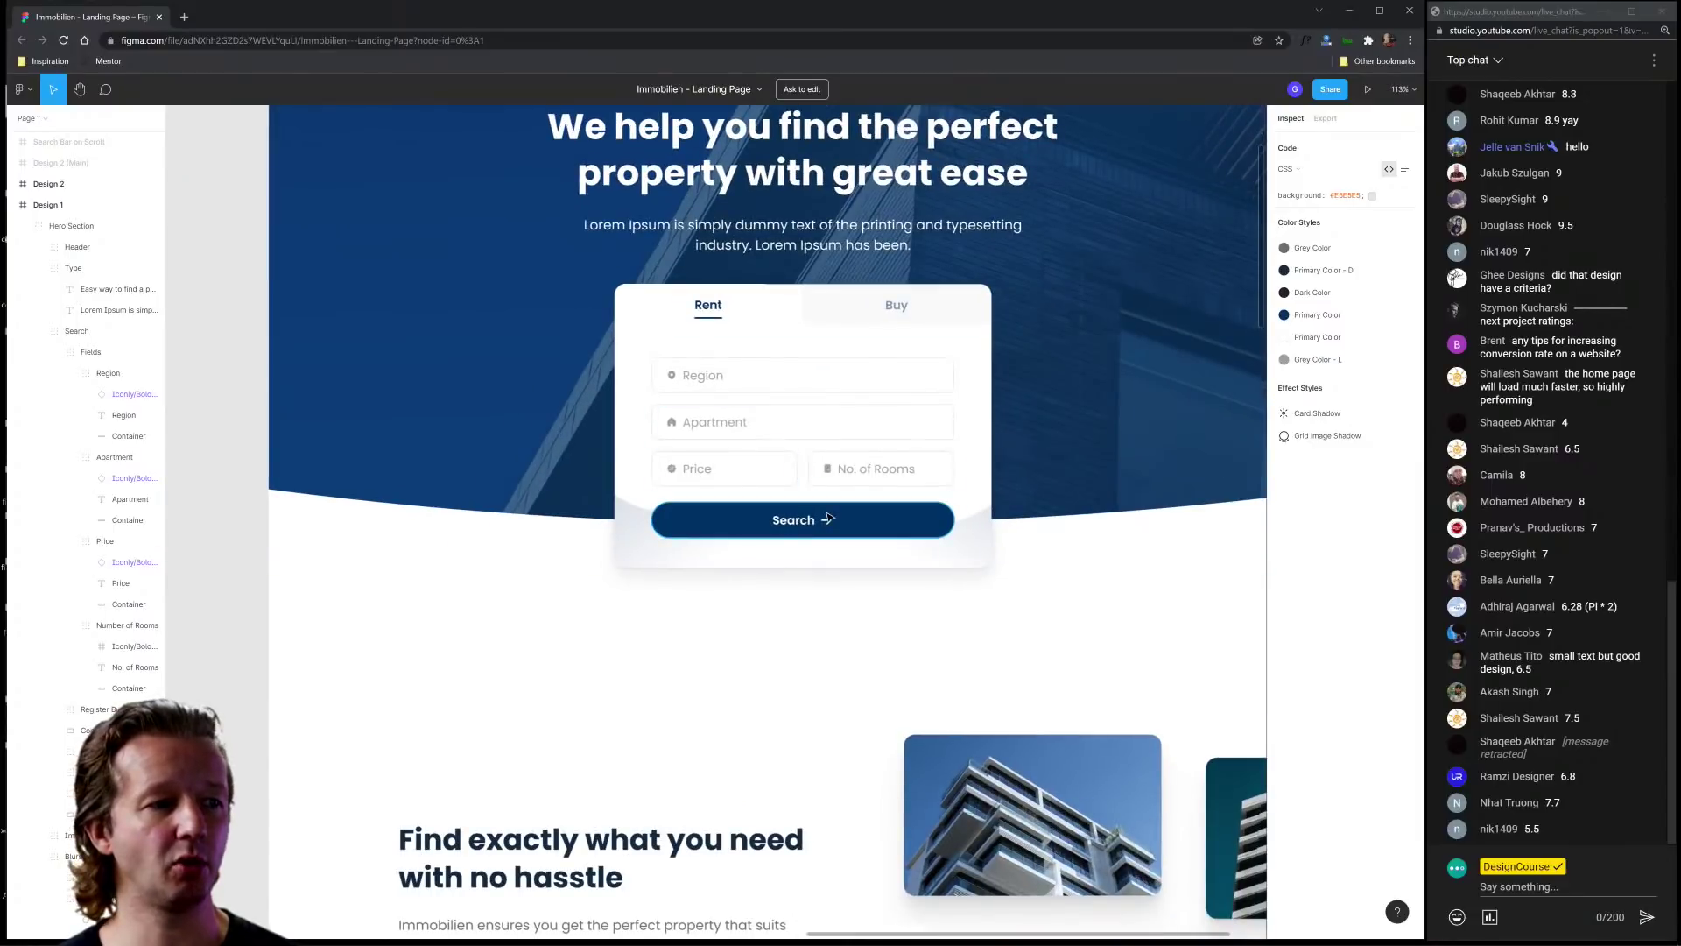
{"action": "scroll", "coordinate": [810, 523], "scroll_direction": "down", "scroll_amount": 10}
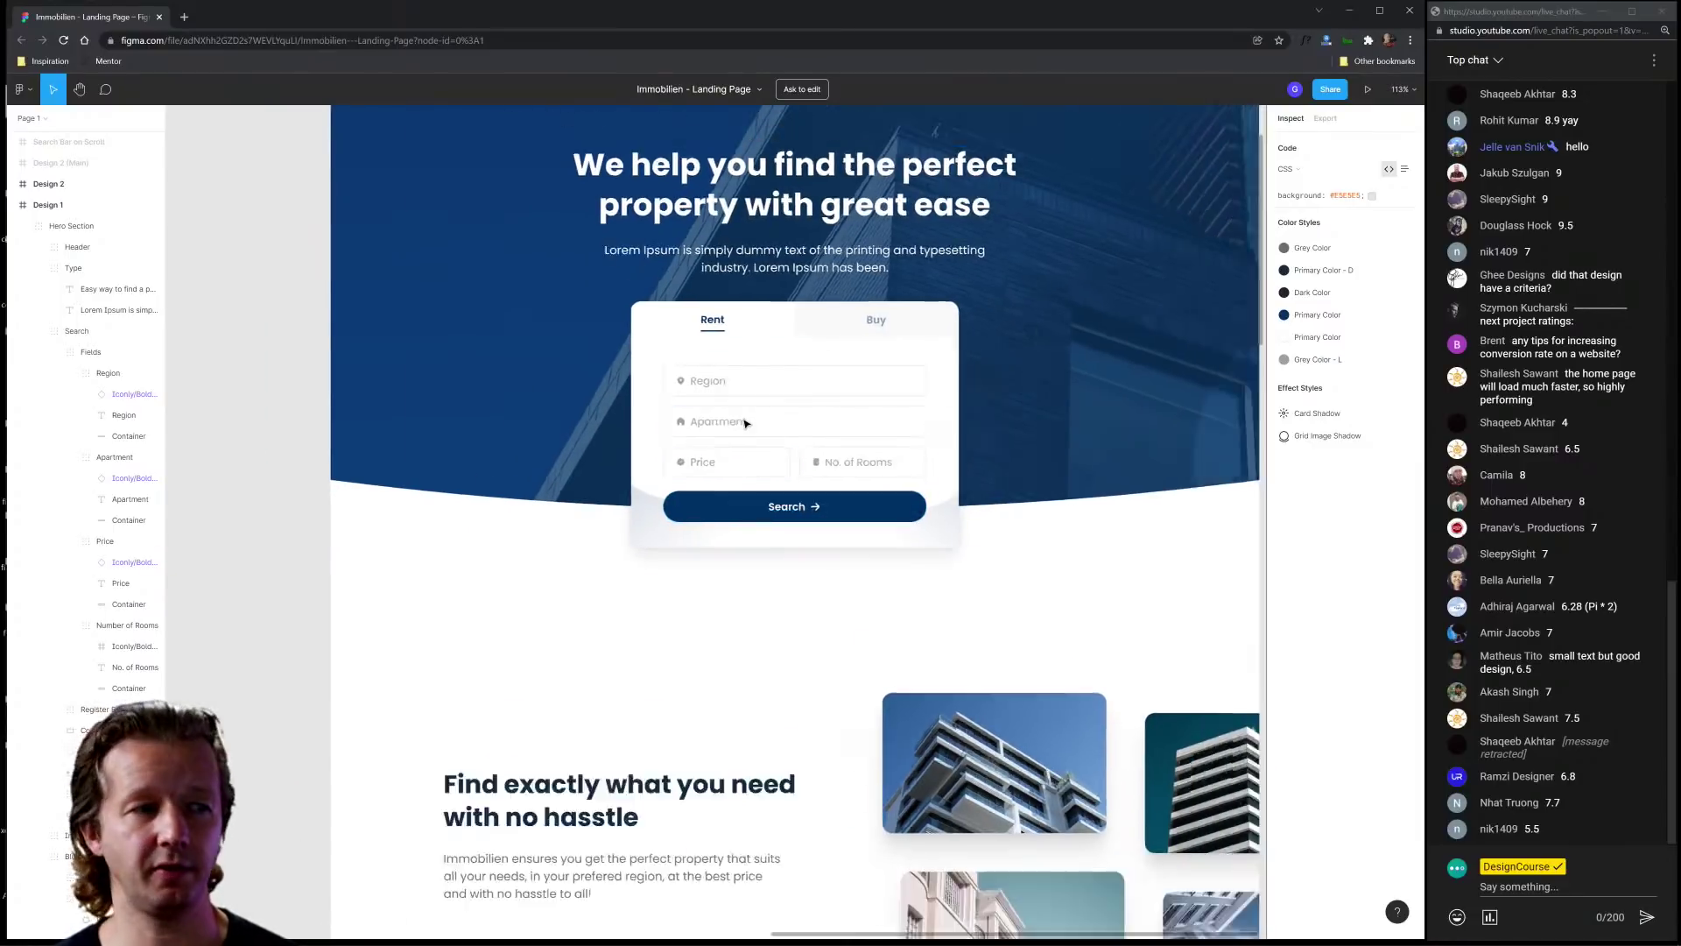
{"action": "left_click_drag", "start_coordinate": [553, 425], "coordinate": [737, 426]}
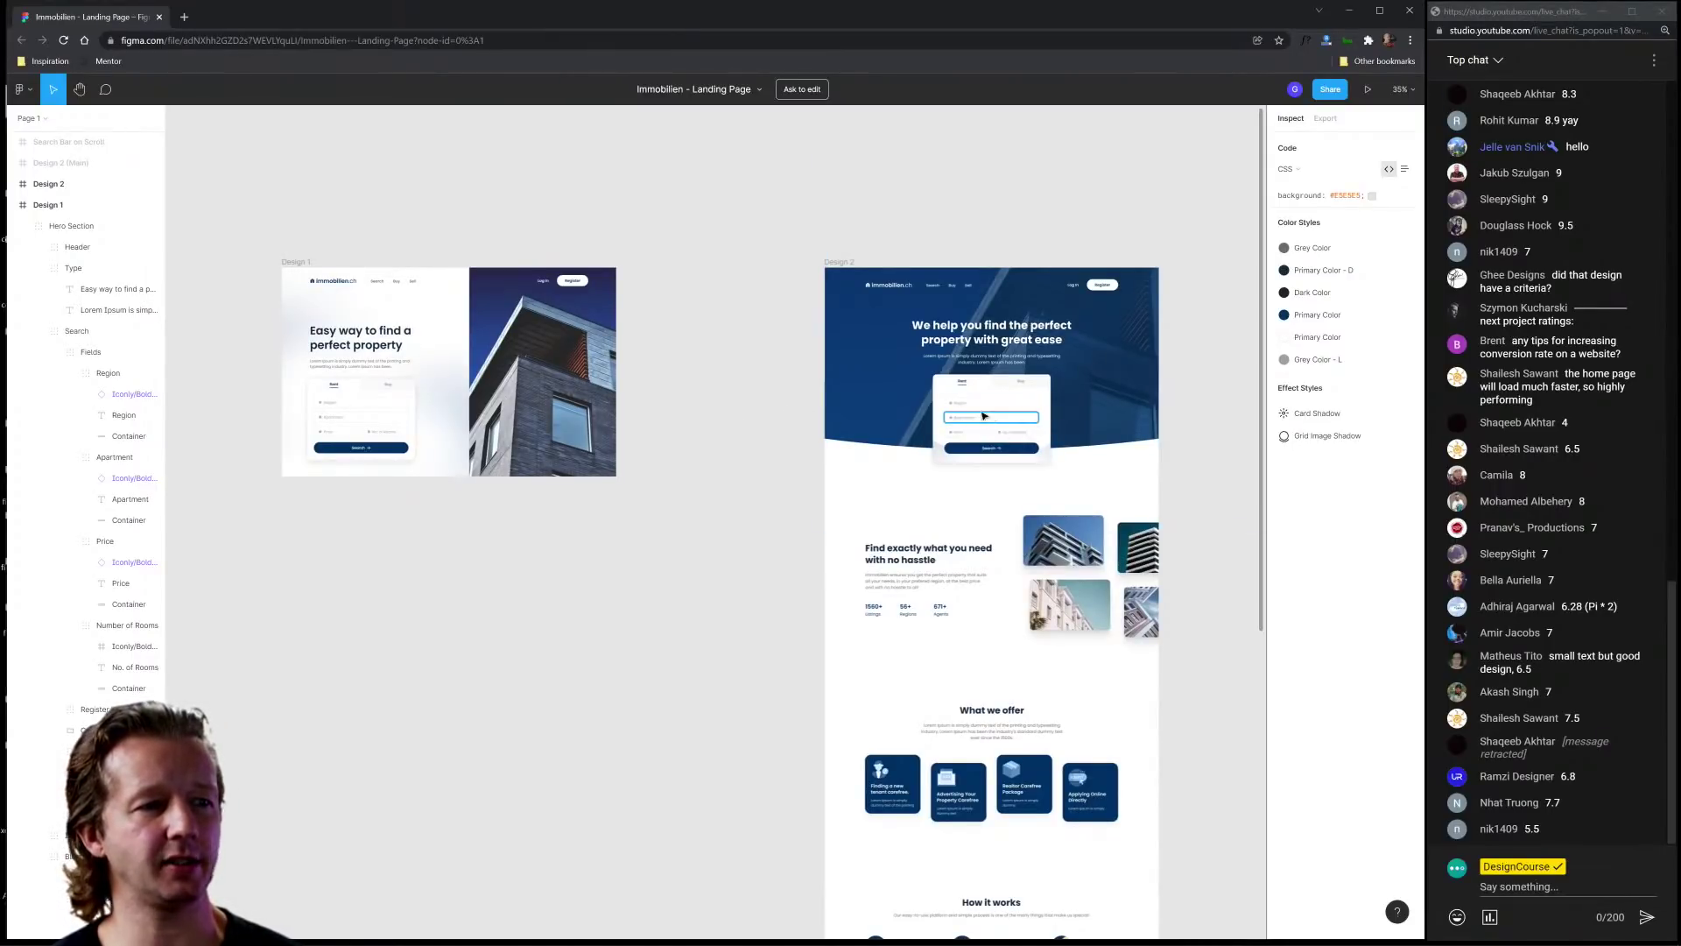
{"action": "scroll", "coordinate": [1001, 414], "scroll_direction": "up", "scroll_amount": 5}
{"action": "left_click_drag", "start_coordinate": [817, 418], "coordinate": [780, 561]}
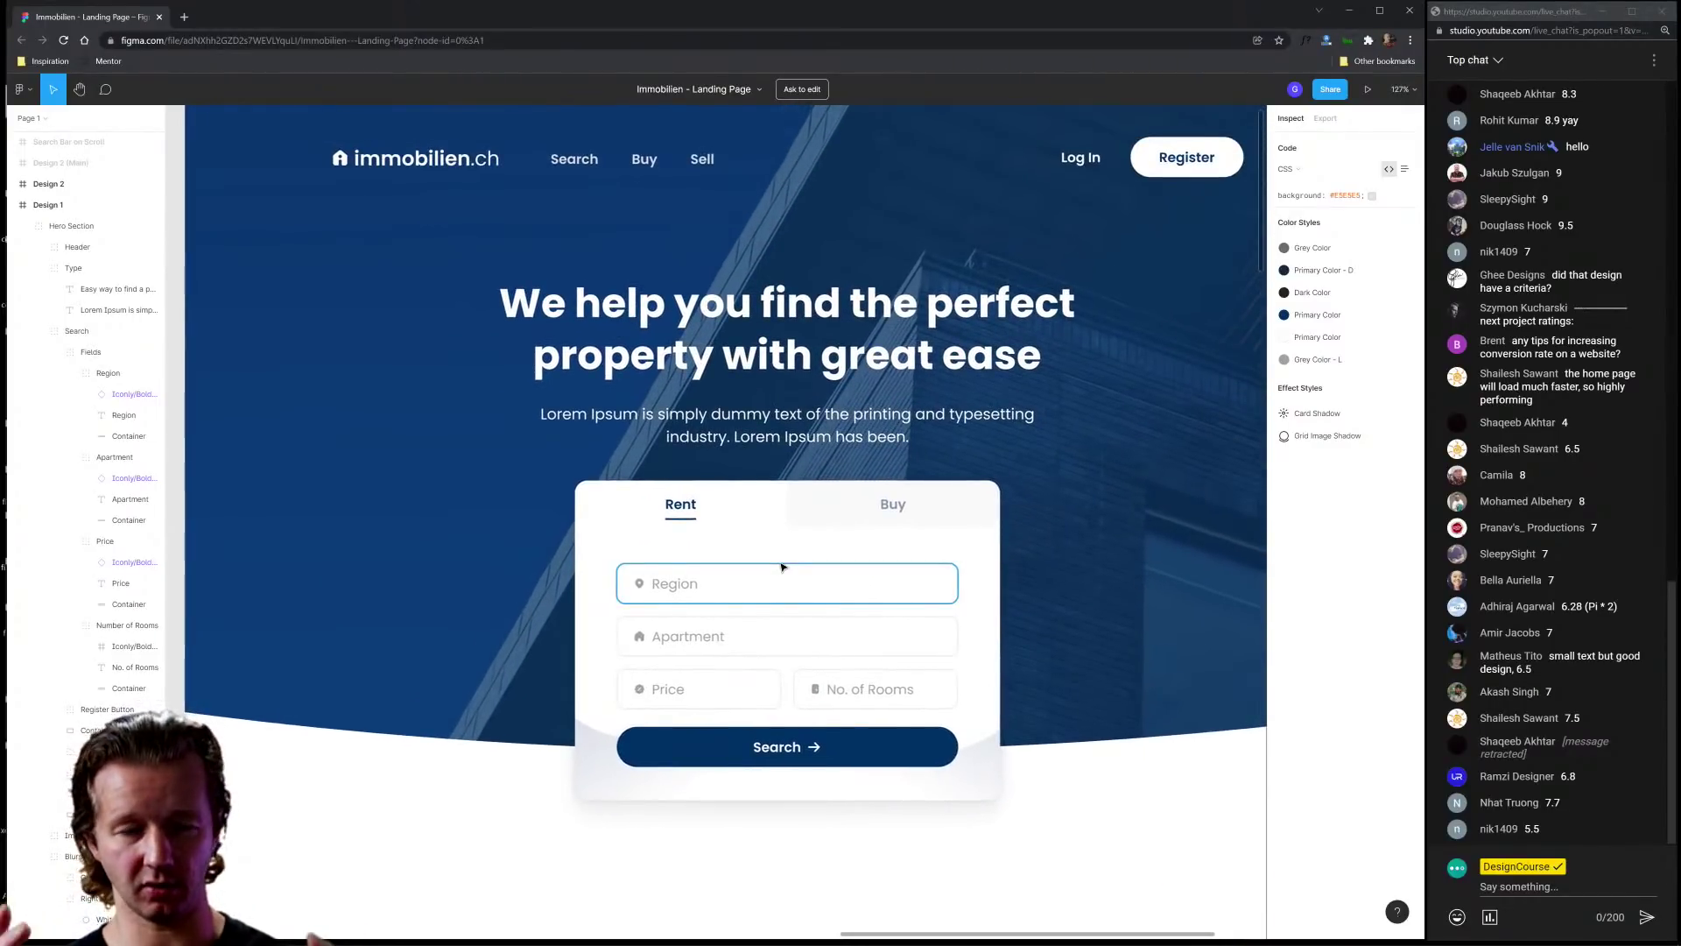
{"action": "scroll", "coordinate": [804, 578], "scroll_direction": "down", "scroll_amount": 1}
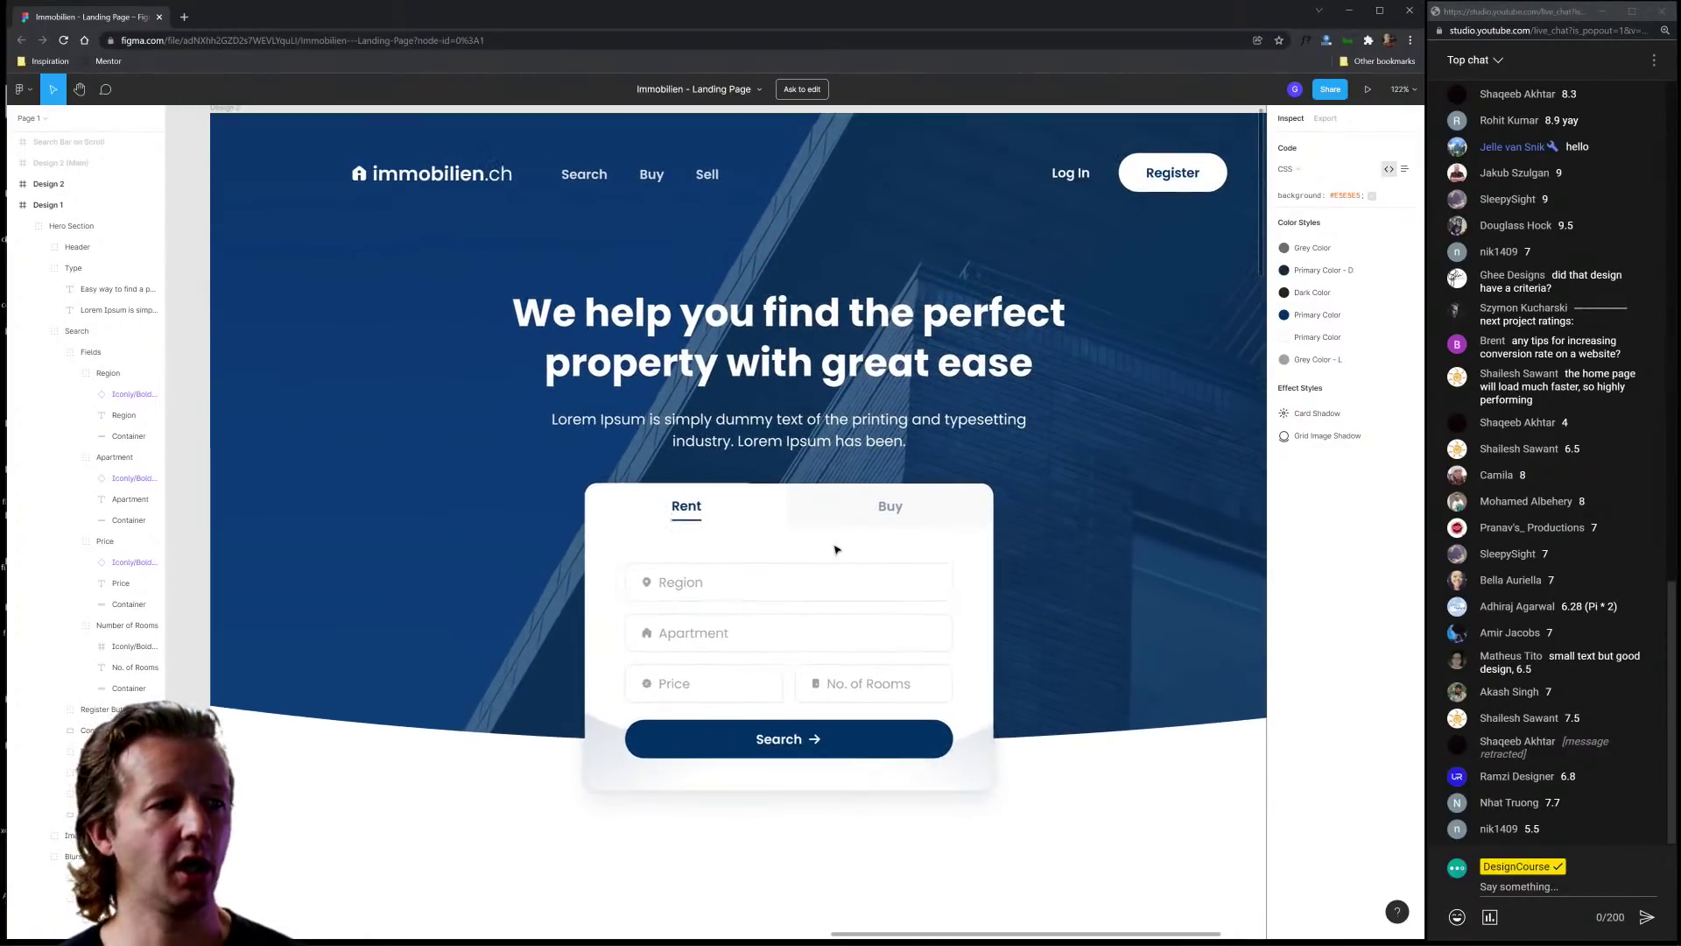
Step: Inspect the hero heading and subtitle text, then scroll to the 'Find exactly what you need' section
{"action": "left_click", "coordinate": [752, 340]}
{"action": "left_click", "coordinate": [751, 435]}
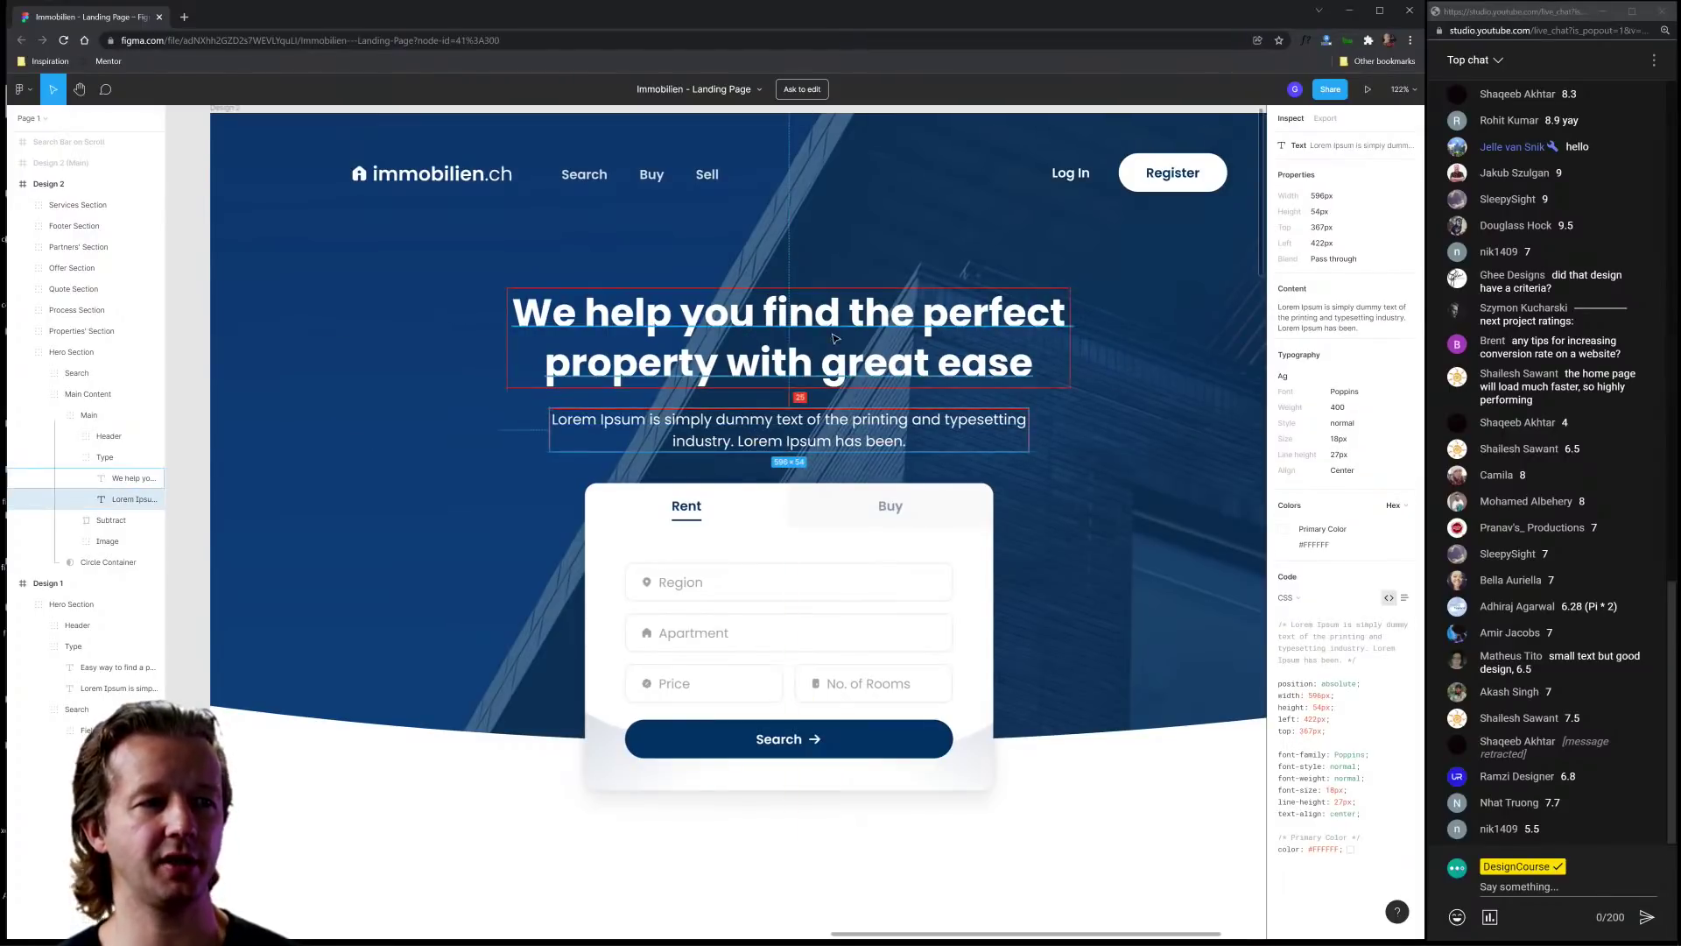
{"action": "scroll", "coordinate": [788, 525], "scroll_direction": "down", "scroll_amount": 5}
{"action": "scroll", "coordinate": [814, 504], "scroll_direction": "down", "scroll_amount": 3}
{"action": "scroll", "coordinate": [815, 504], "scroll_direction": "down", "scroll_amount": 3}
{"action": "scroll", "coordinate": [765, 432], "scroll_direction": "up", "scroll_amount": 5}
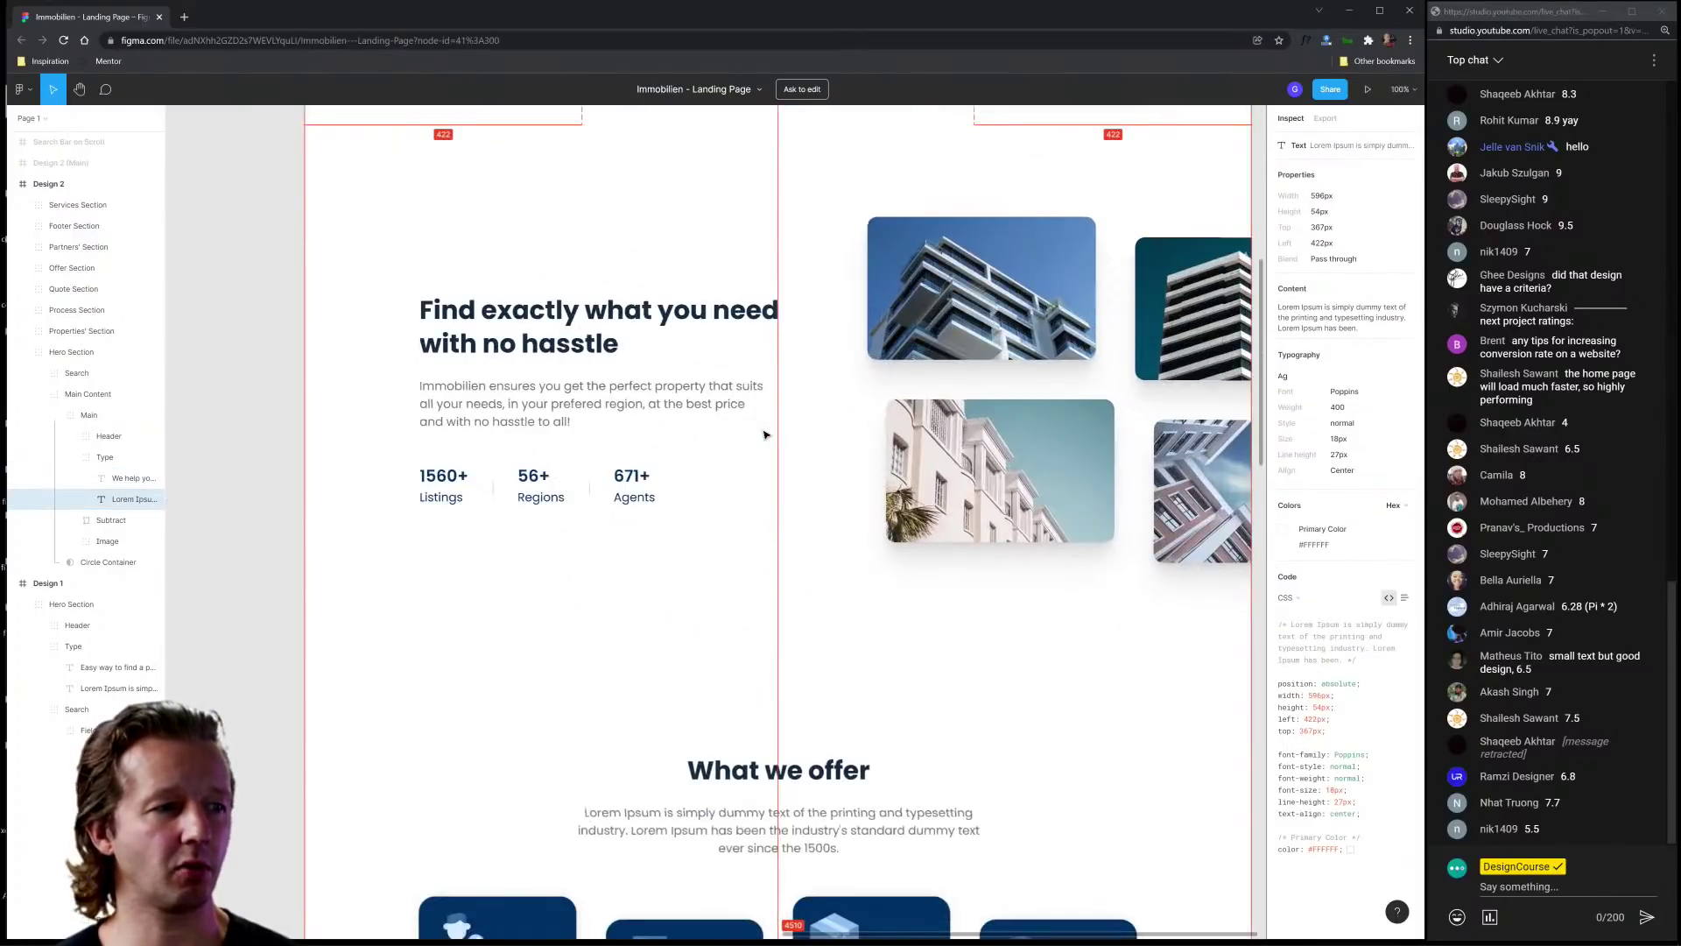
Step: Scroll past the What we offer section to bring How it works into view
{"action": "left_click", "coordinate": [1104, 623]}
{"action": "scroll", "coordinate": [1005, 755], "scroll_direction": "down", "scroll_amount": 5}
{"action": "scroll", "coordinate": [994, 638], "scroll_direction": "up", "scroll_amount": 3}
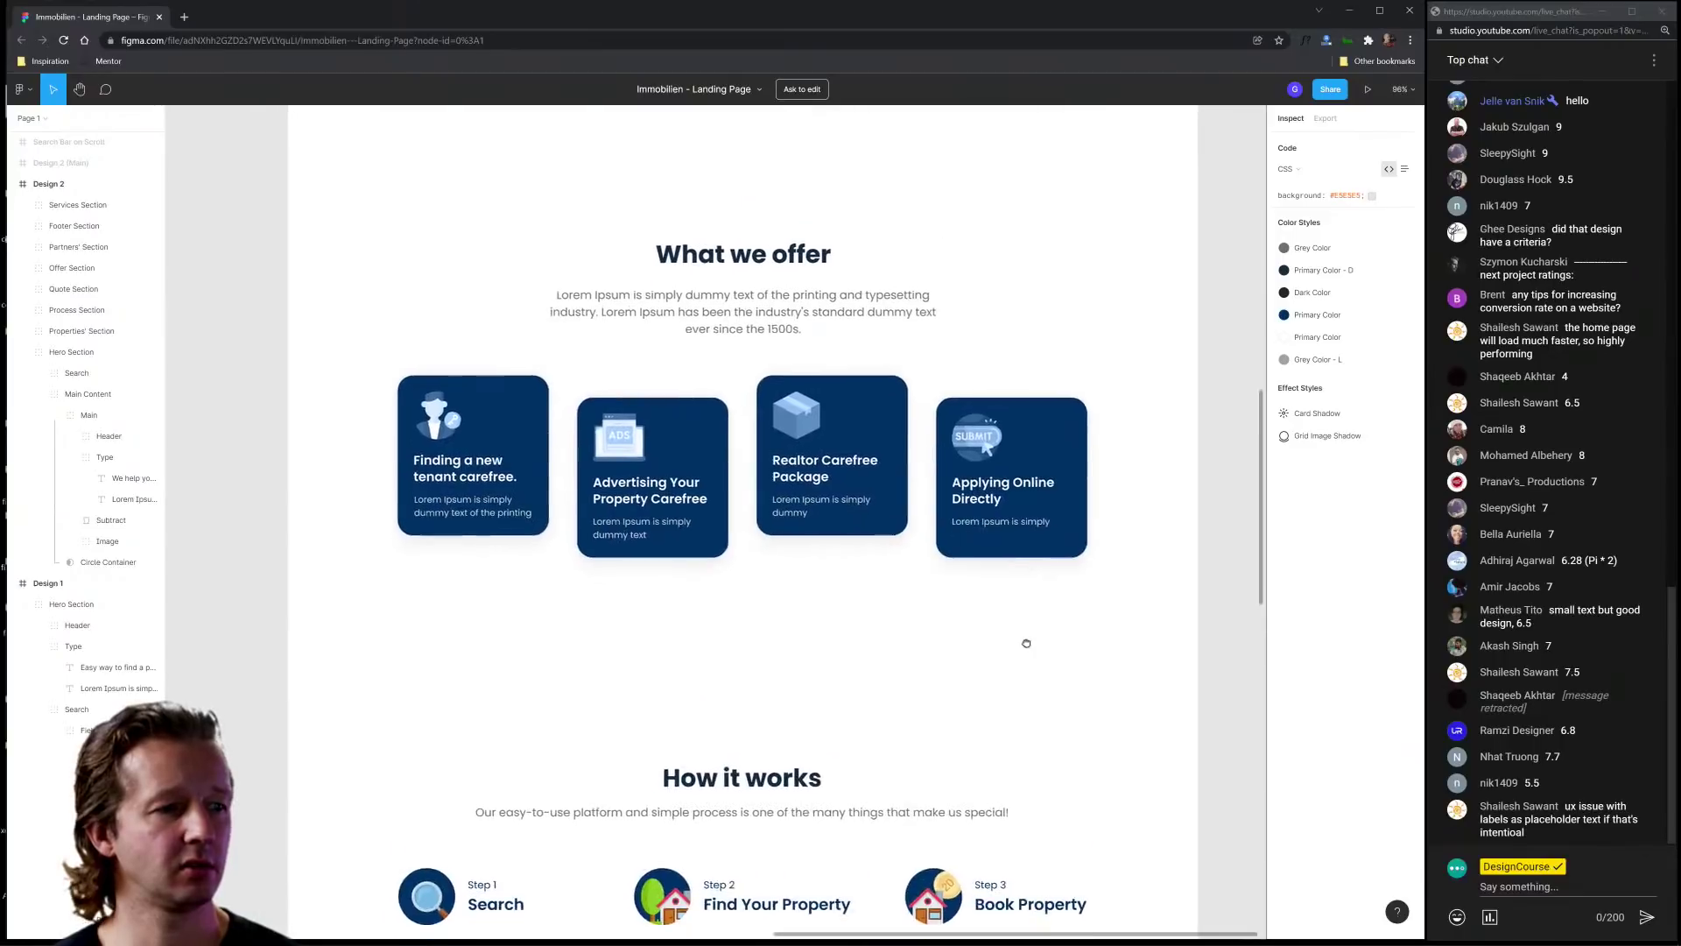
{"action": "scroll", "coordinate": [1004, 579], "scroll_direction": "up", "scroll_amount": 5}
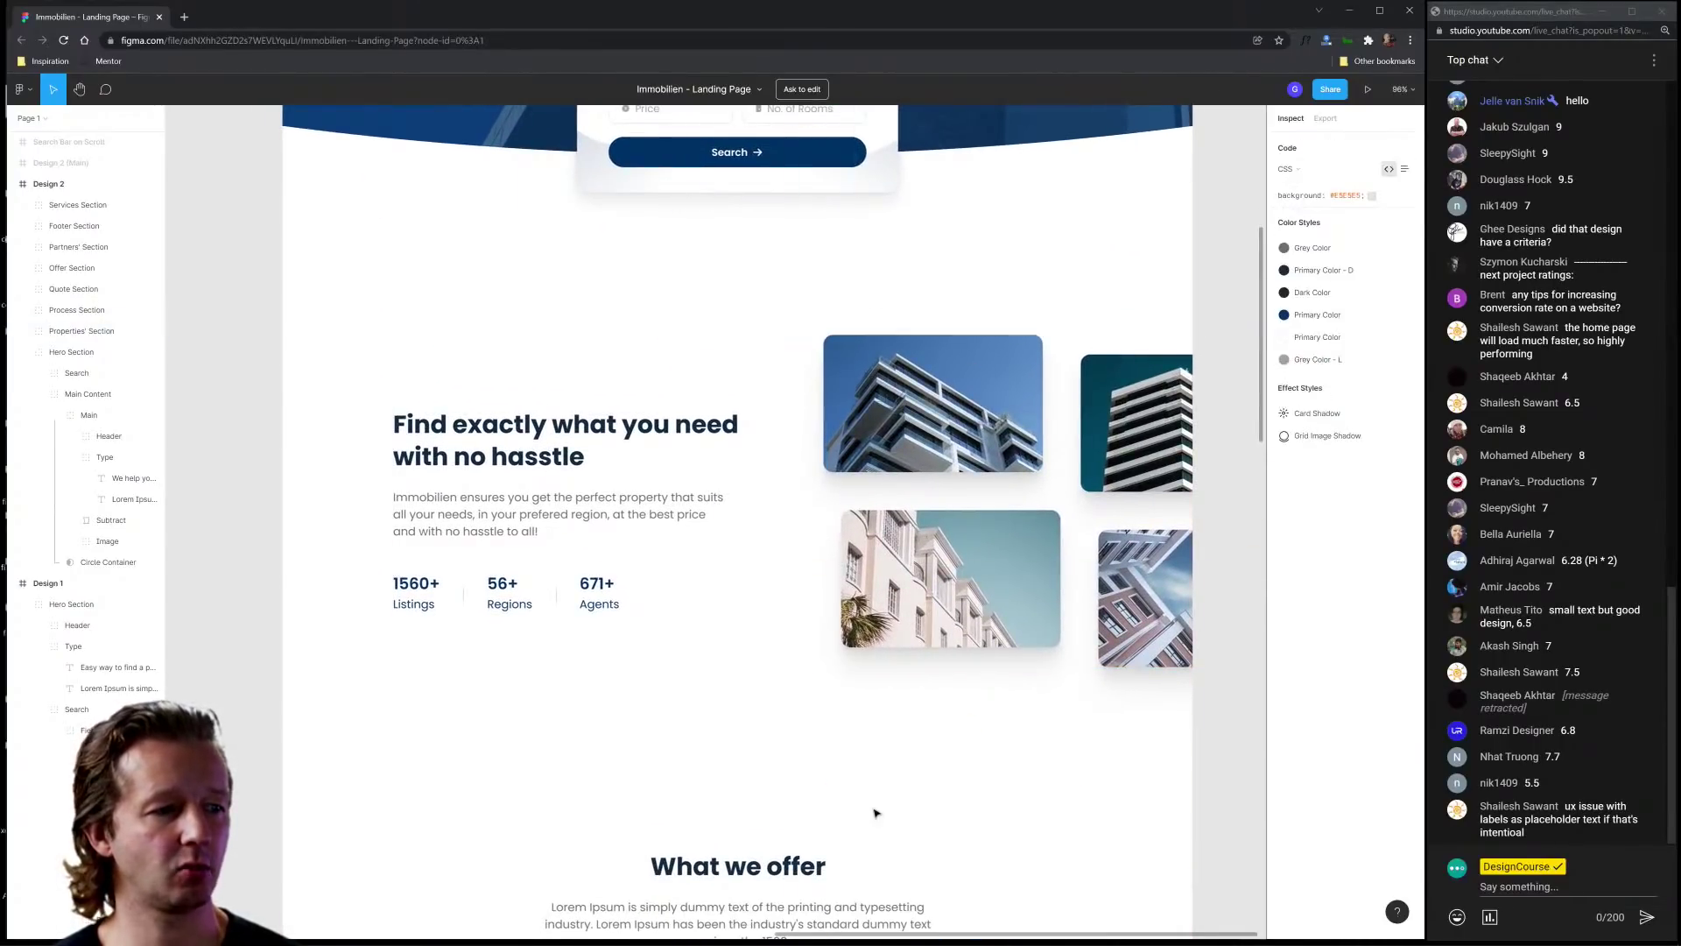
{"action": "scroll", "coordinate": [930, 225], "scroll_direction": "down", "scroll_amount": 5}
{"action": "scroll", "coordinate": [930, 225], "scroll_direction": "down", "scroll_amount": 1}
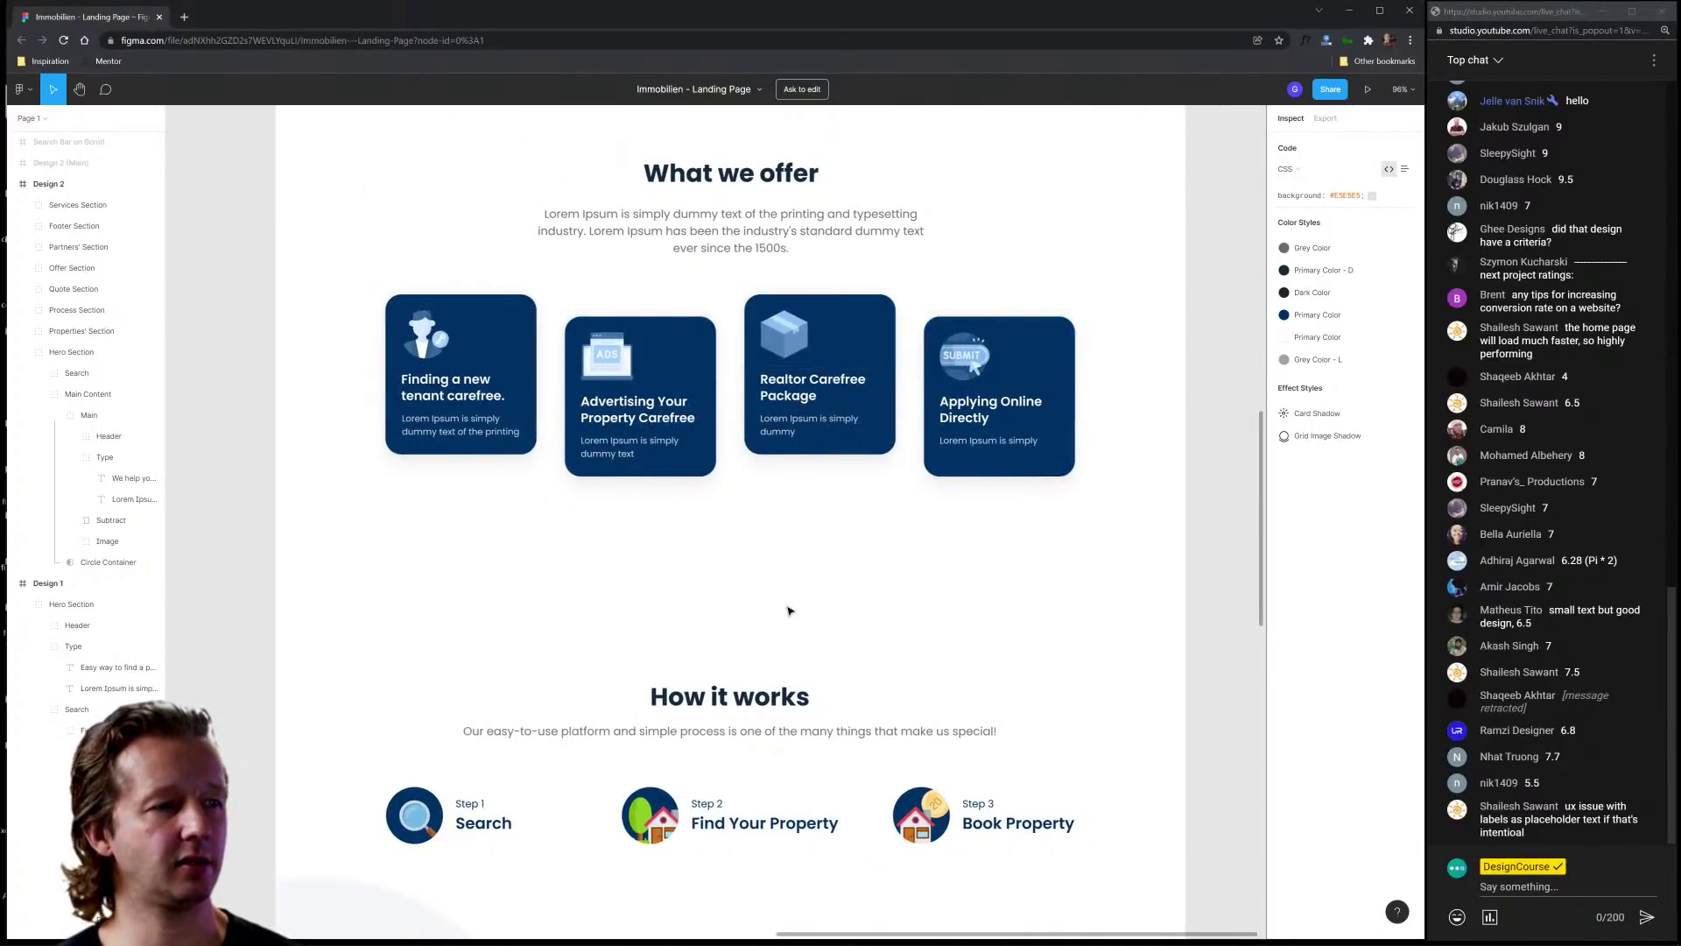
{"action": "left_click_drag", "start_coordinate": [1023, 648], "coordinate": [1021, 213]}
{"action": "scroll", "coordinate": [848, 451], "scroll_direction": "left", "scroll_amount": 2}
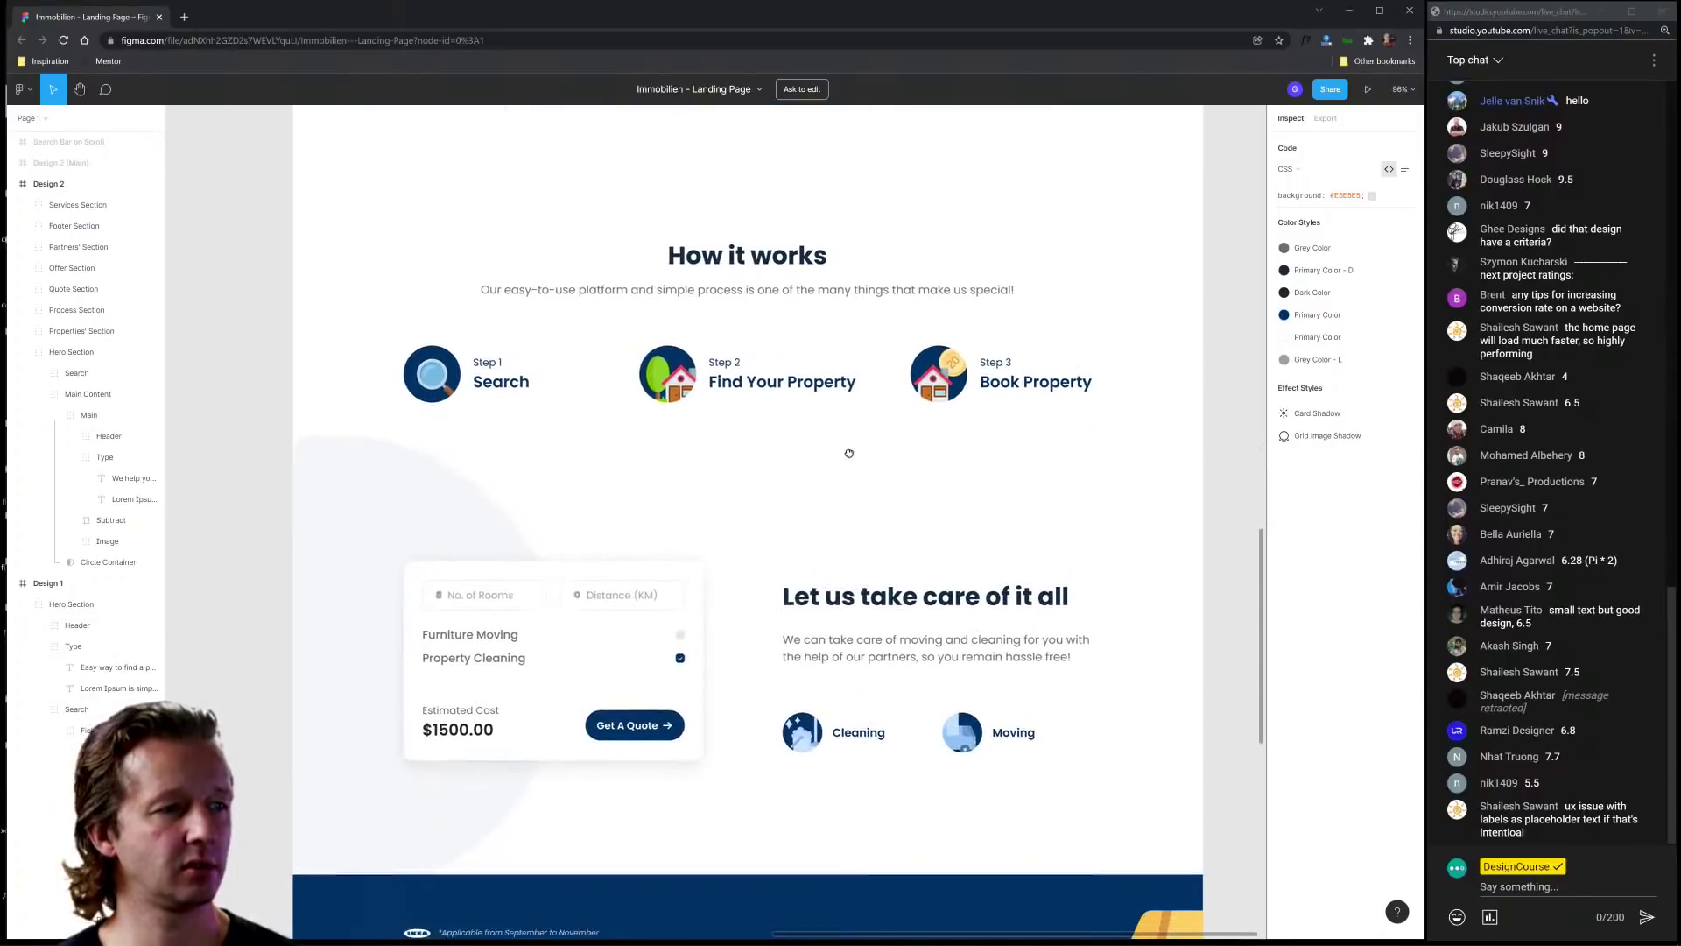
Step: Inspect the Step 1, Step 3 and Book Property text layers, then zoom out to fit the page
{"action": "left_click", "coordinate": [467, 361]}
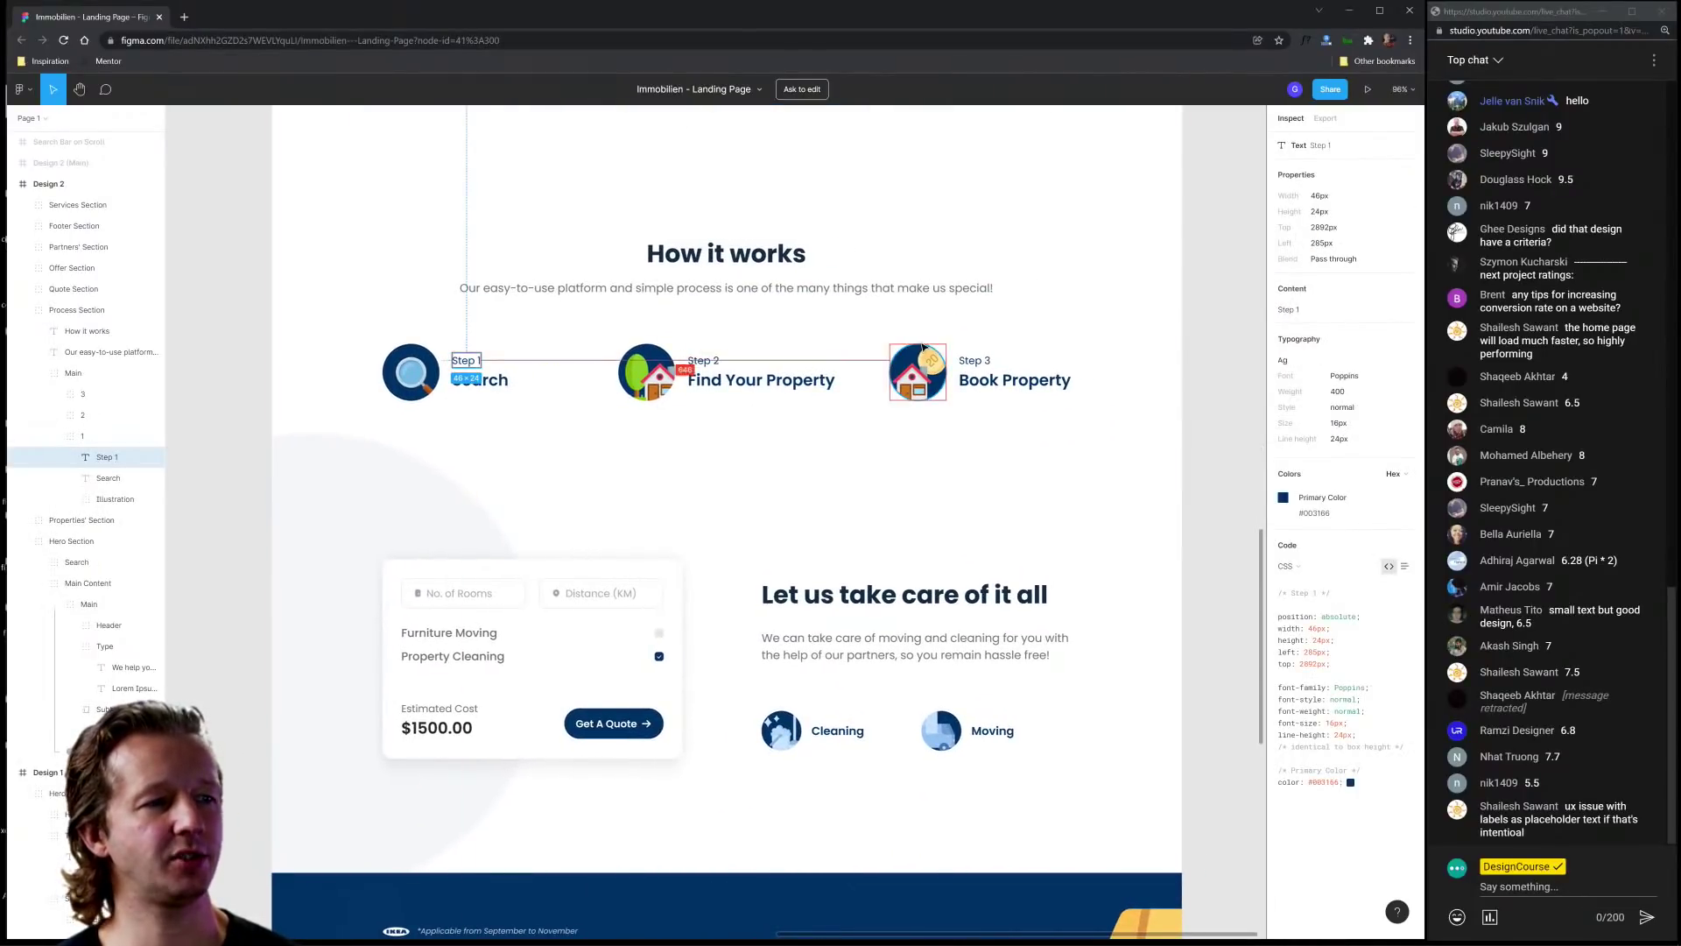
{"action": "left_click", "coordinate": [983, 363]}
{"action": "left_click", "coordinate": [1022, 326]}
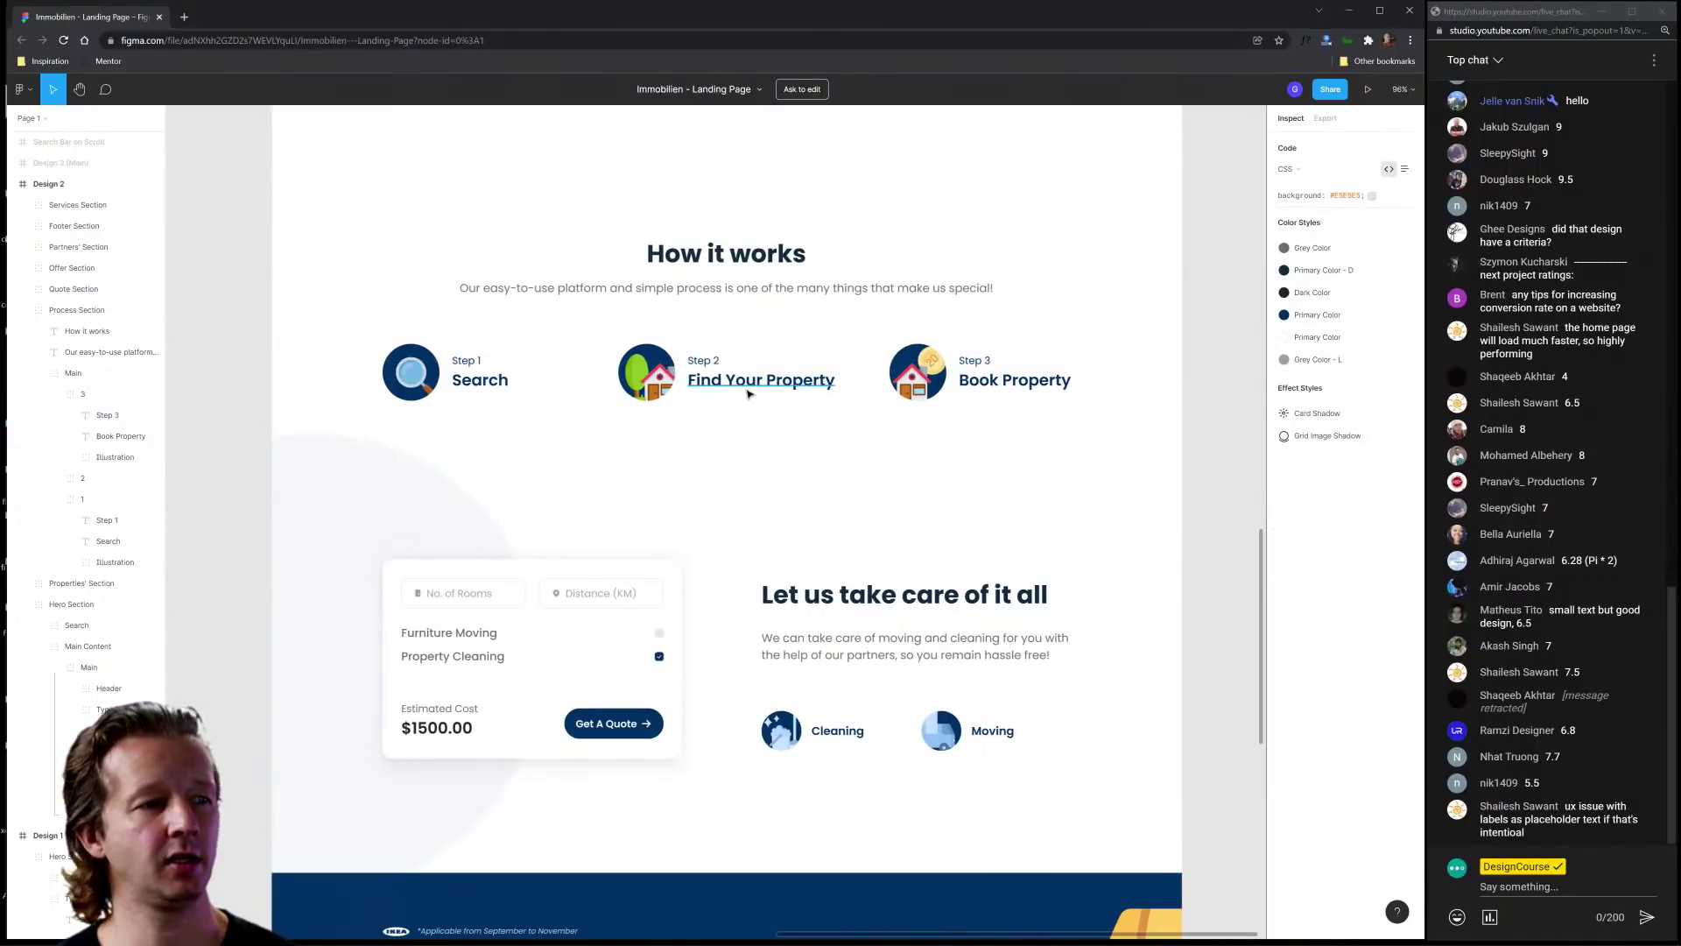
{"action": "left_click", "coordinate": [1055, 383]}
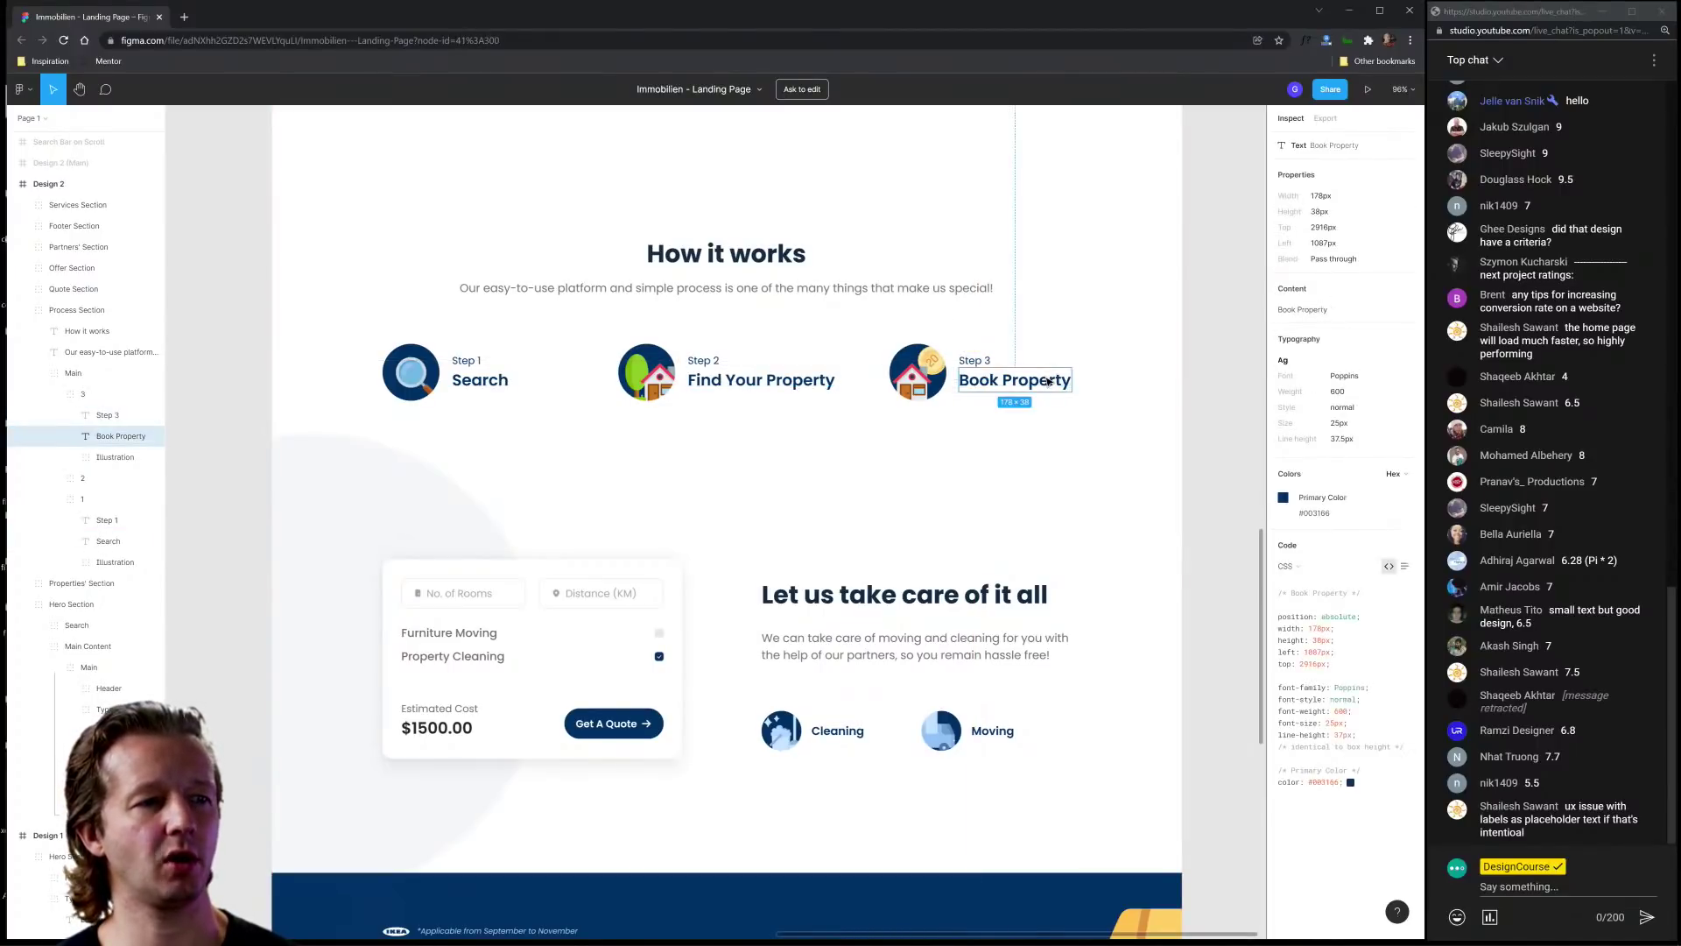
{"action": "left_click", "coordinate": [1007, 477]}
{"action": "scroll", "coordinate": [876, 510], "scroll_direction": "down", "scroll_amount": 2}
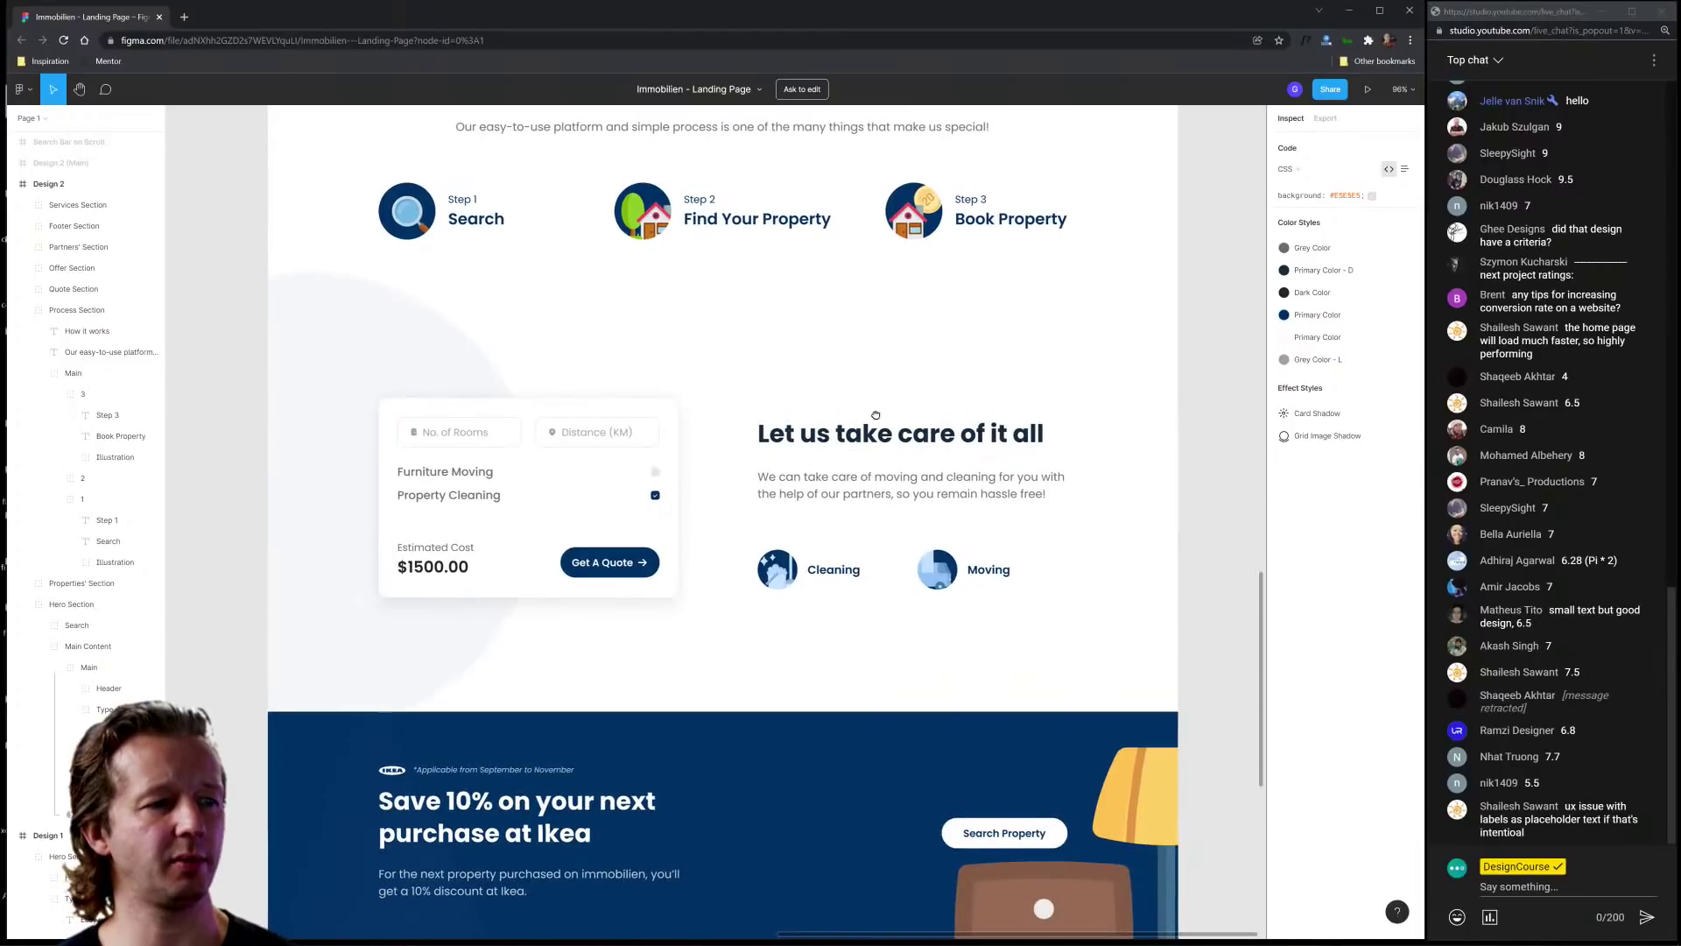
{"action": "scroll", "coordinate": [875, 417], "scroll_direction": "down", "scroll_amount": 2}
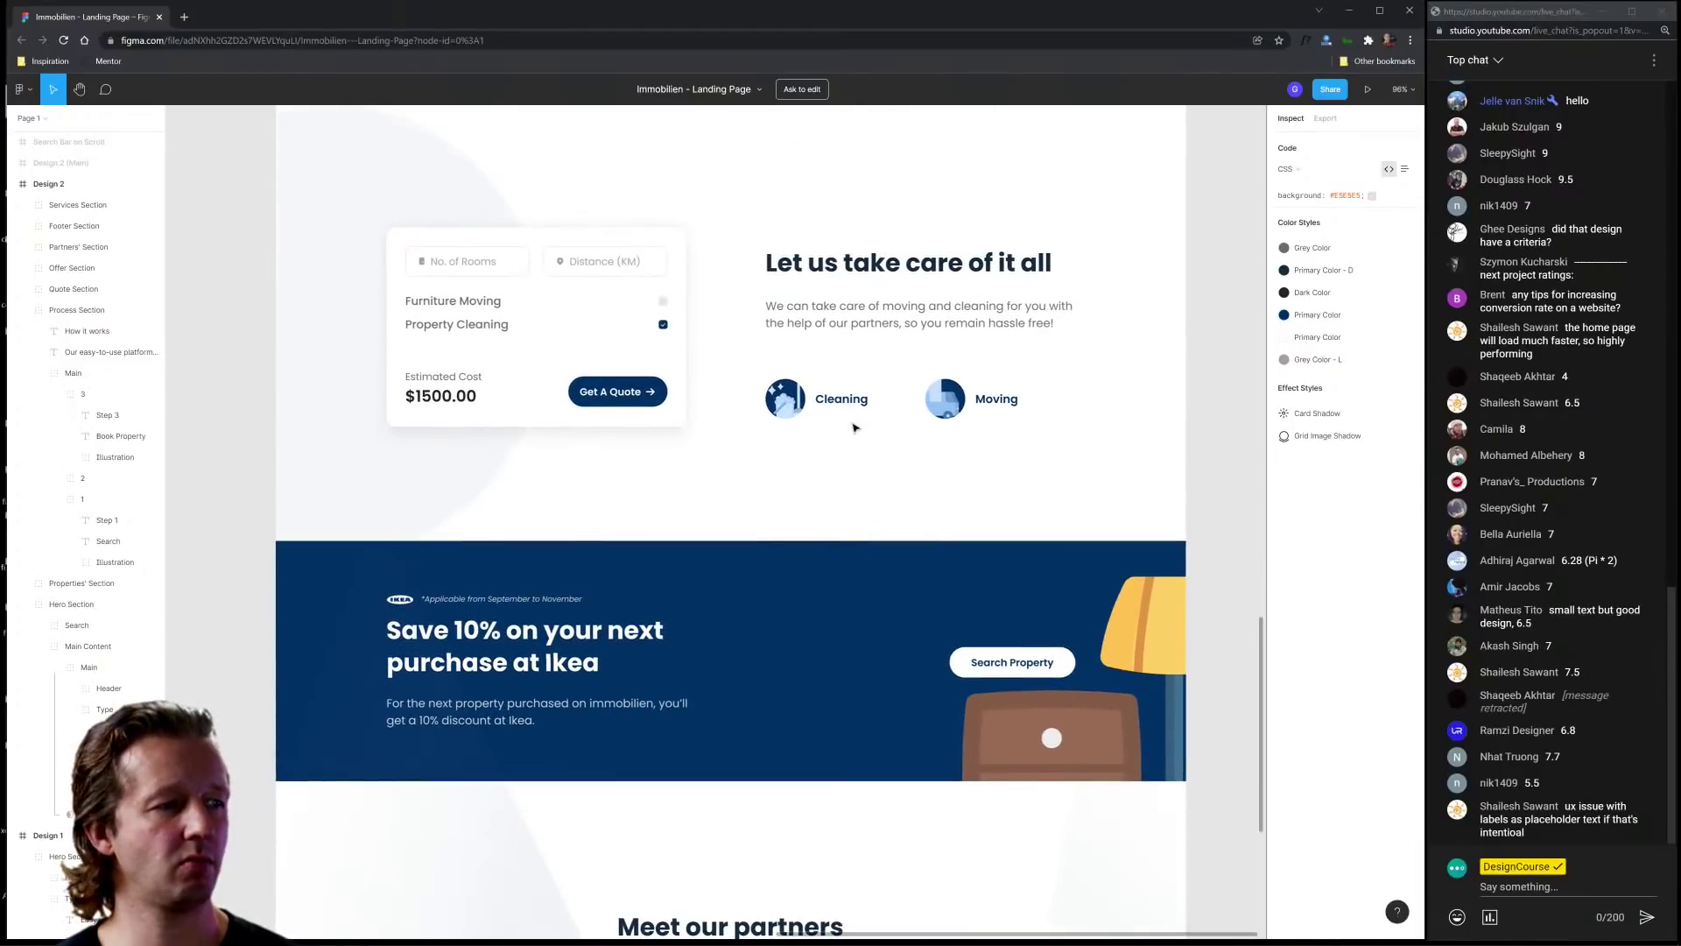
Step: Zoom the canvas from 38% to about 96% on the hero's Rent/Buy search card
{"action": "scroll", "coordinate": [710, 458], "scroll_direction": "down", "scroll_amount": 5}
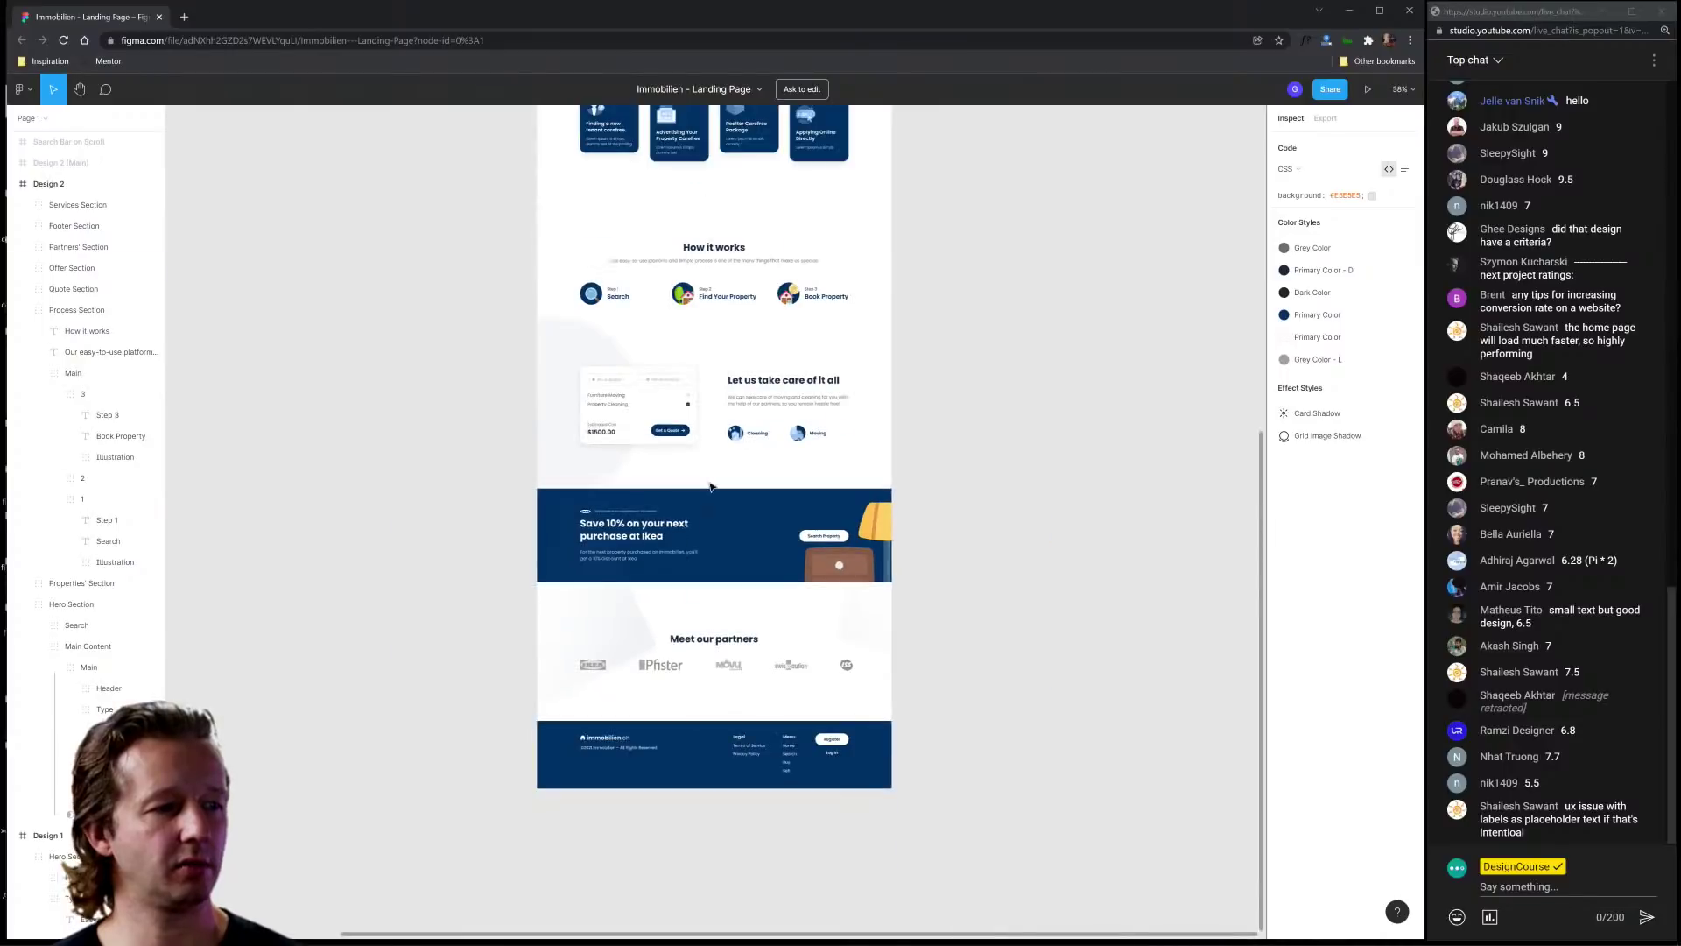
{"action": "scroll", "coordinate": [692, 400], "scroll_direction": "up", "scroll_amount": 8}
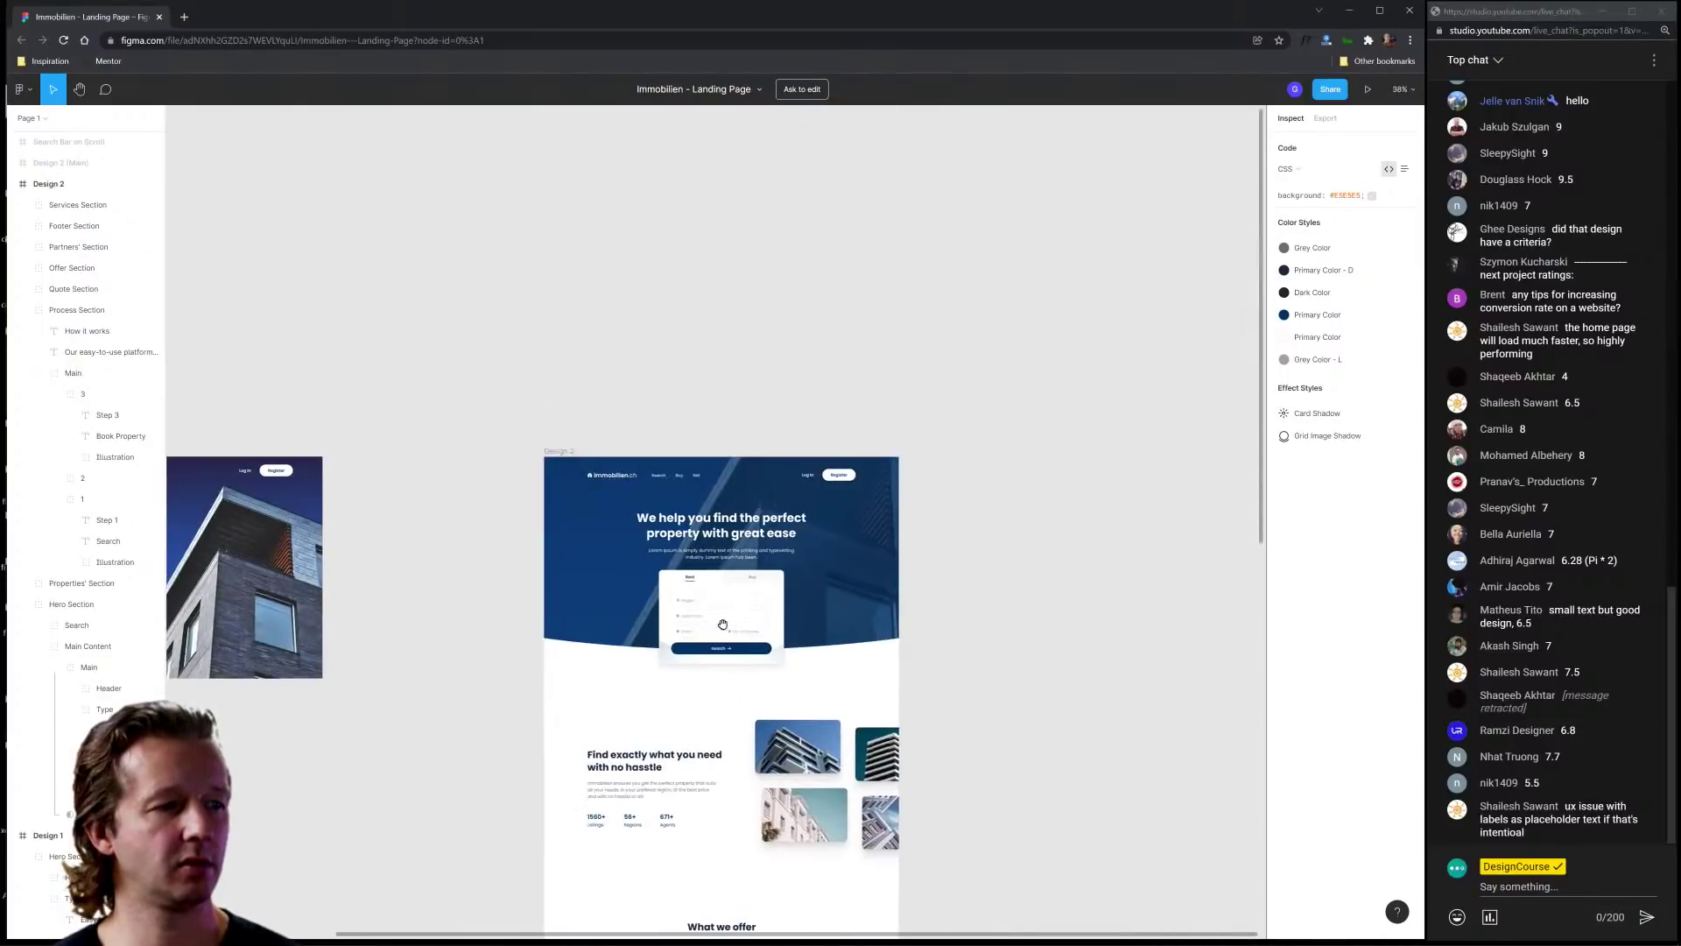
{"action": "scroll", "coordinate": [760, 399], "scroll_direction": "up", "scroll_amount": 5}
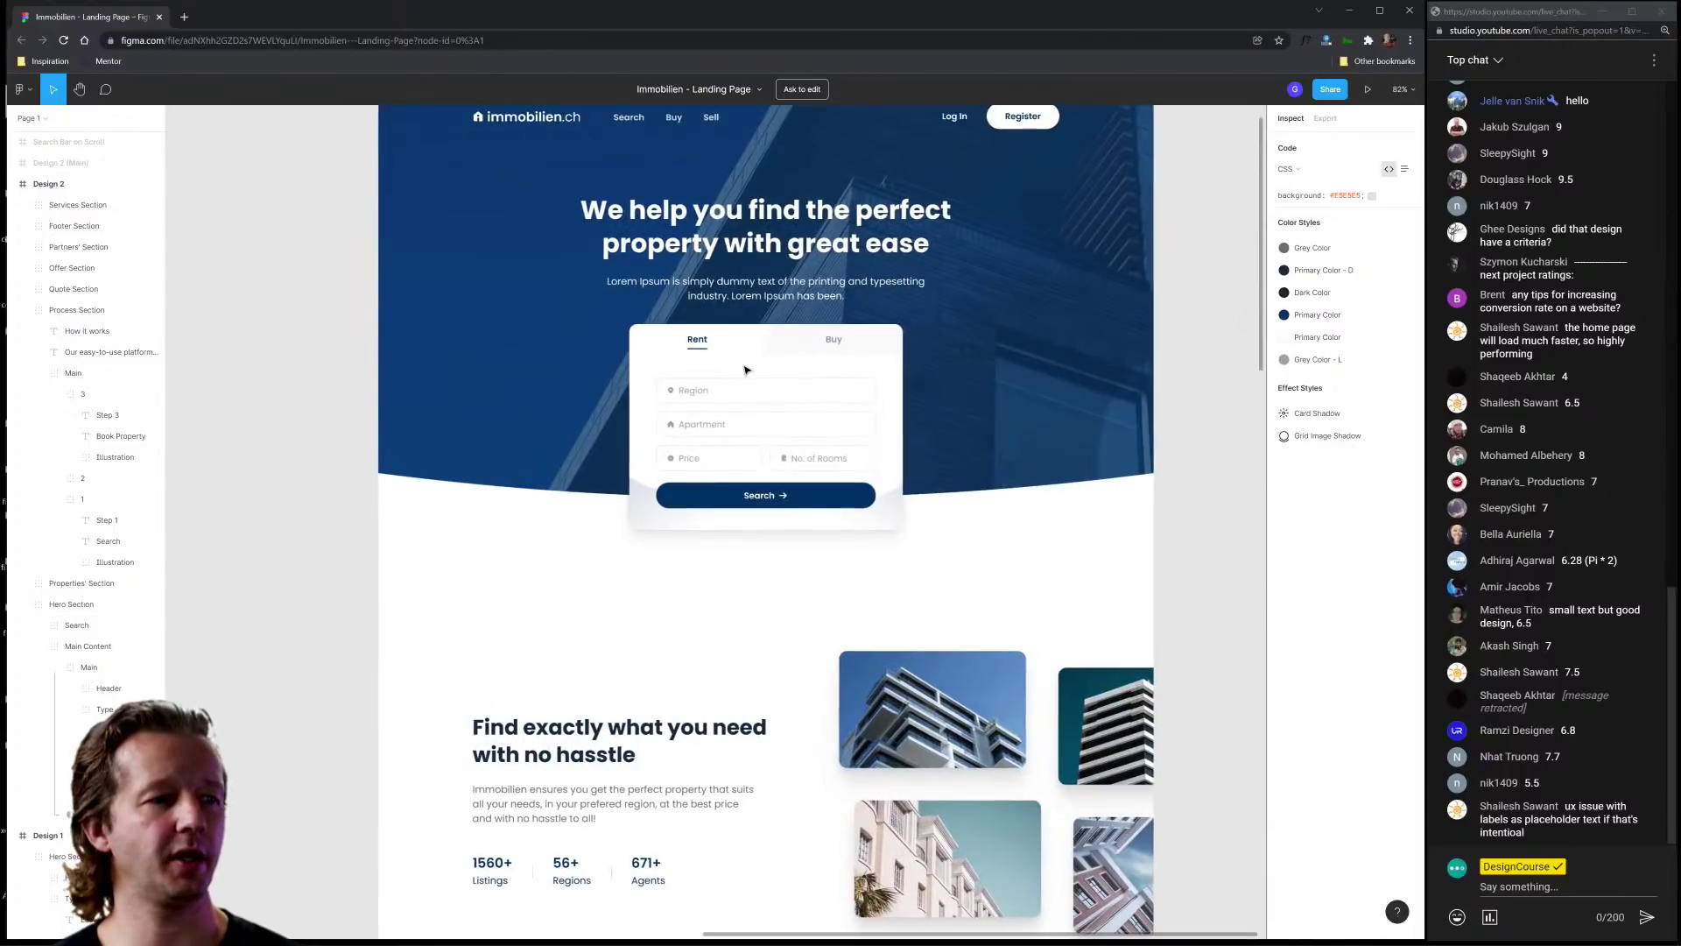
{"action": "scroll", "coordinate": [751, 385], "scroll_direction": "up", "scroll_amount": 2}
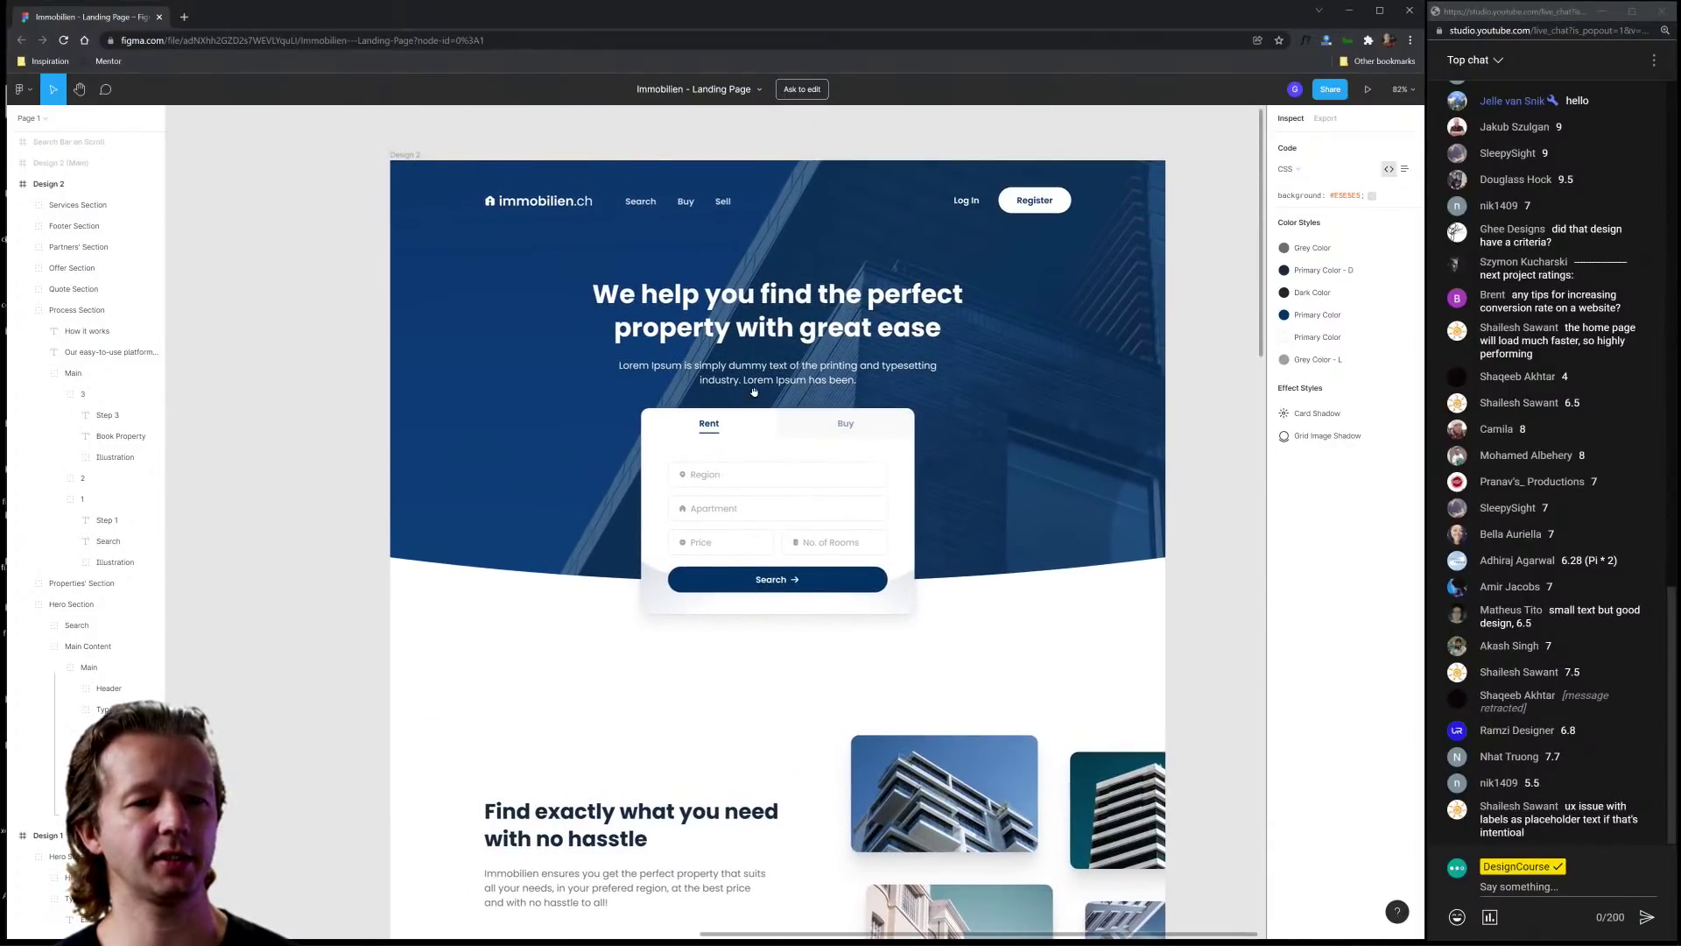
{"action": "scroll", "coordinate": [754, 391], "scroll_direction": "down", "scroll_amount": 1}
{"action": "scroll", "coordinate": [733, 440], "scroll_direction": "up", "scroll_amount": 1}
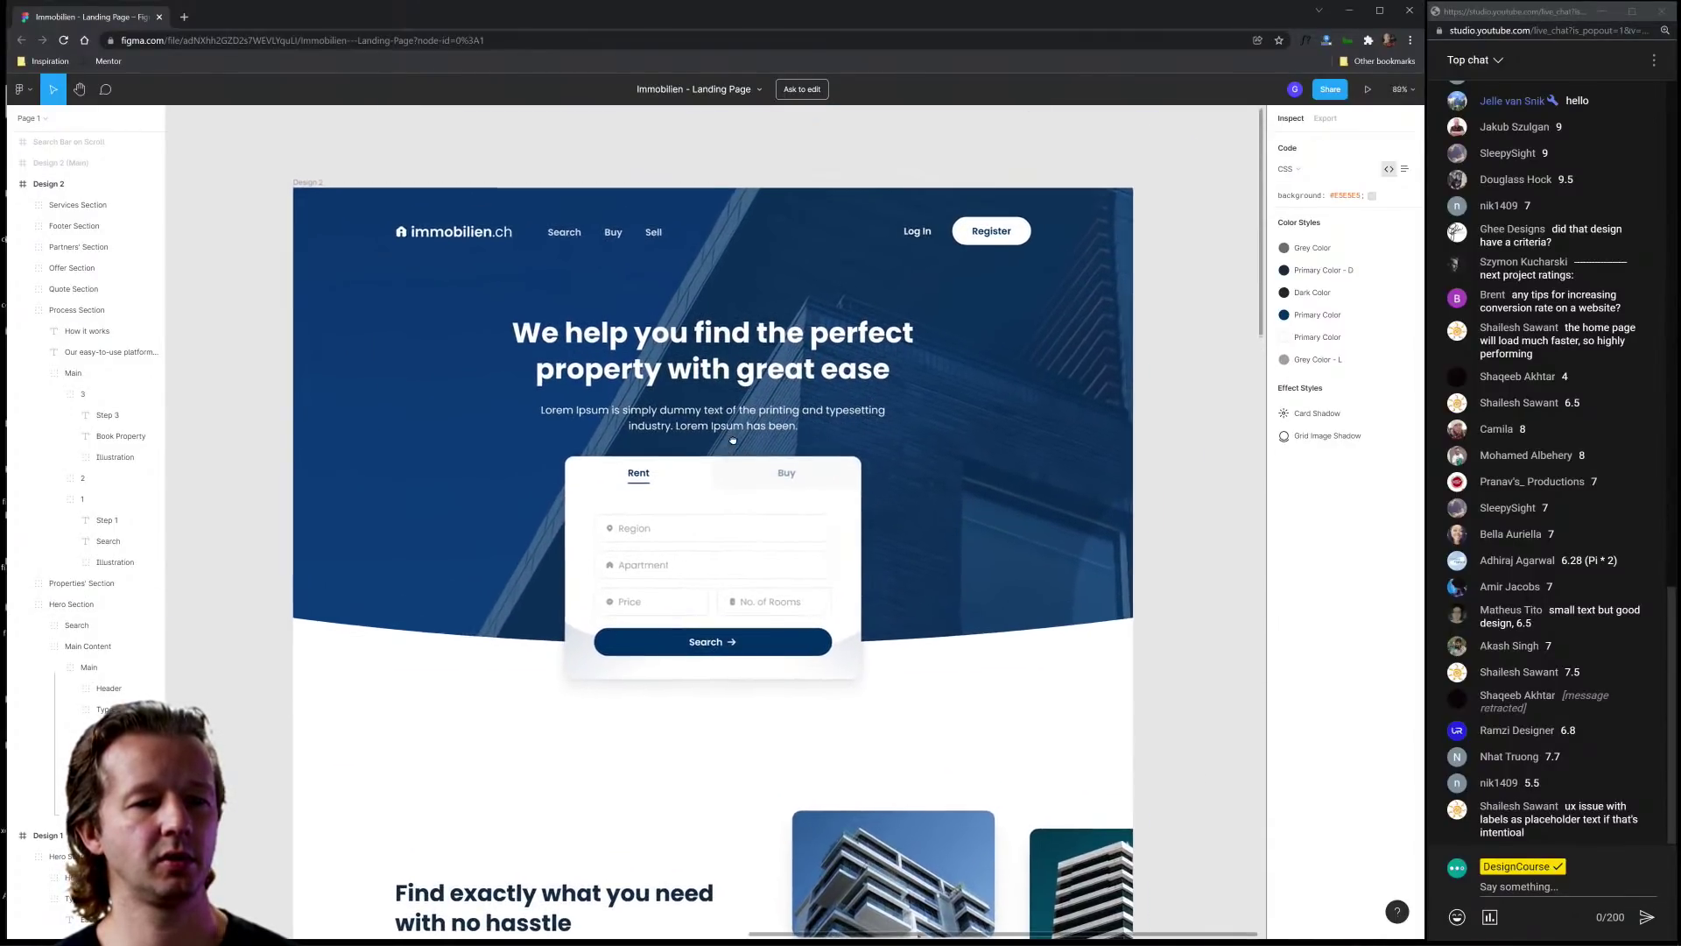
{"action": "scroll", "coordinate": [733, 441], "scroll_direction": "down", "scroll_amount": 1}
{"action": "scroll", "coordinate": [758, 432], "scroll_direction": "up", "scroll_amount": 1}
{"action": "scroll", "coordinate": [759, 432], "scroll_direction": "down", "scroll_amount": 1}
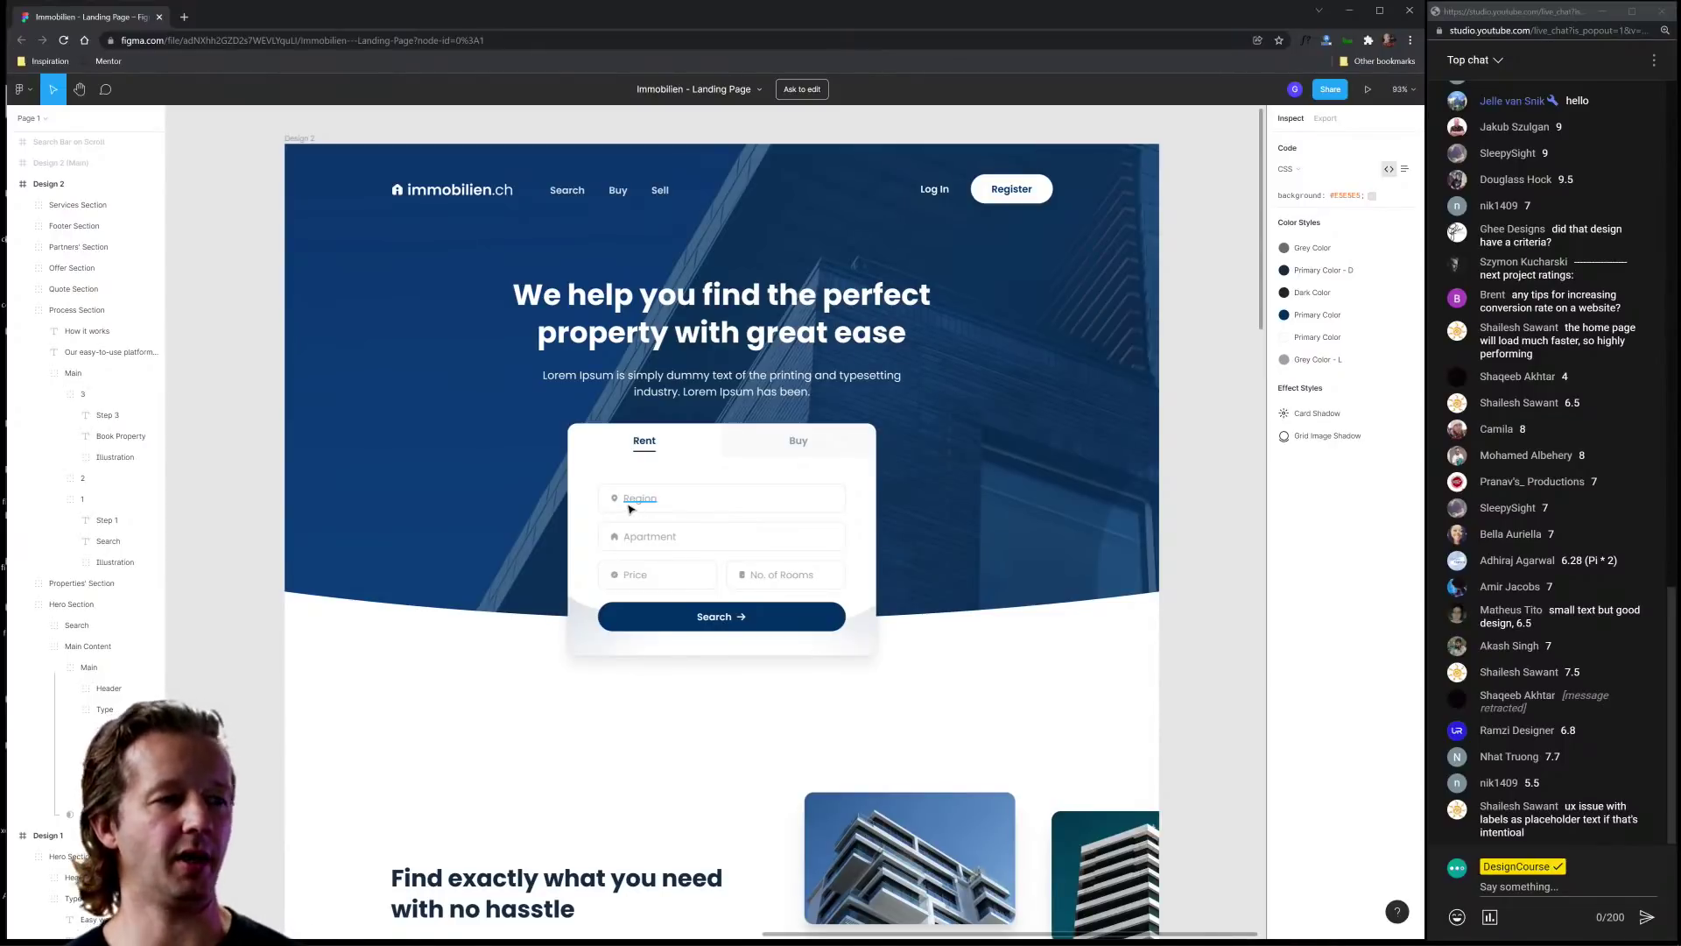
{"action": "scroll", "coordinate": [629, 508], "scroll_direction": "up", "scroll_amount": 1}
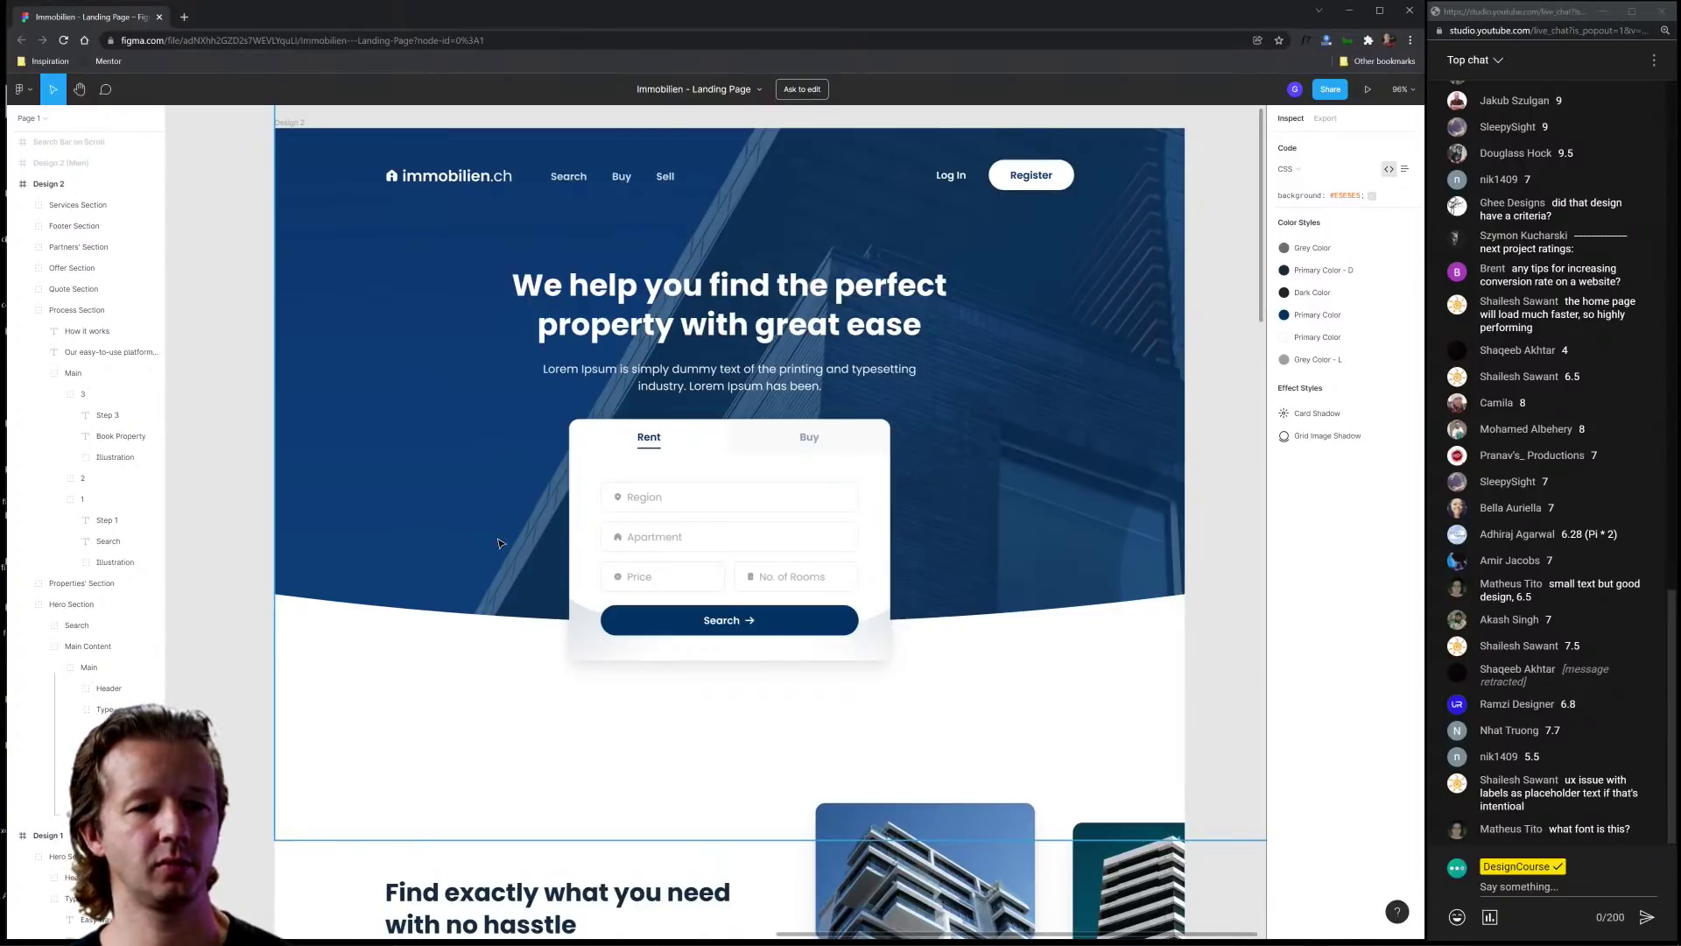
Step: Inspect the hero heading's and Region placeholder's text properties
{"action": "left_click", "coordinate": [630, 279]}
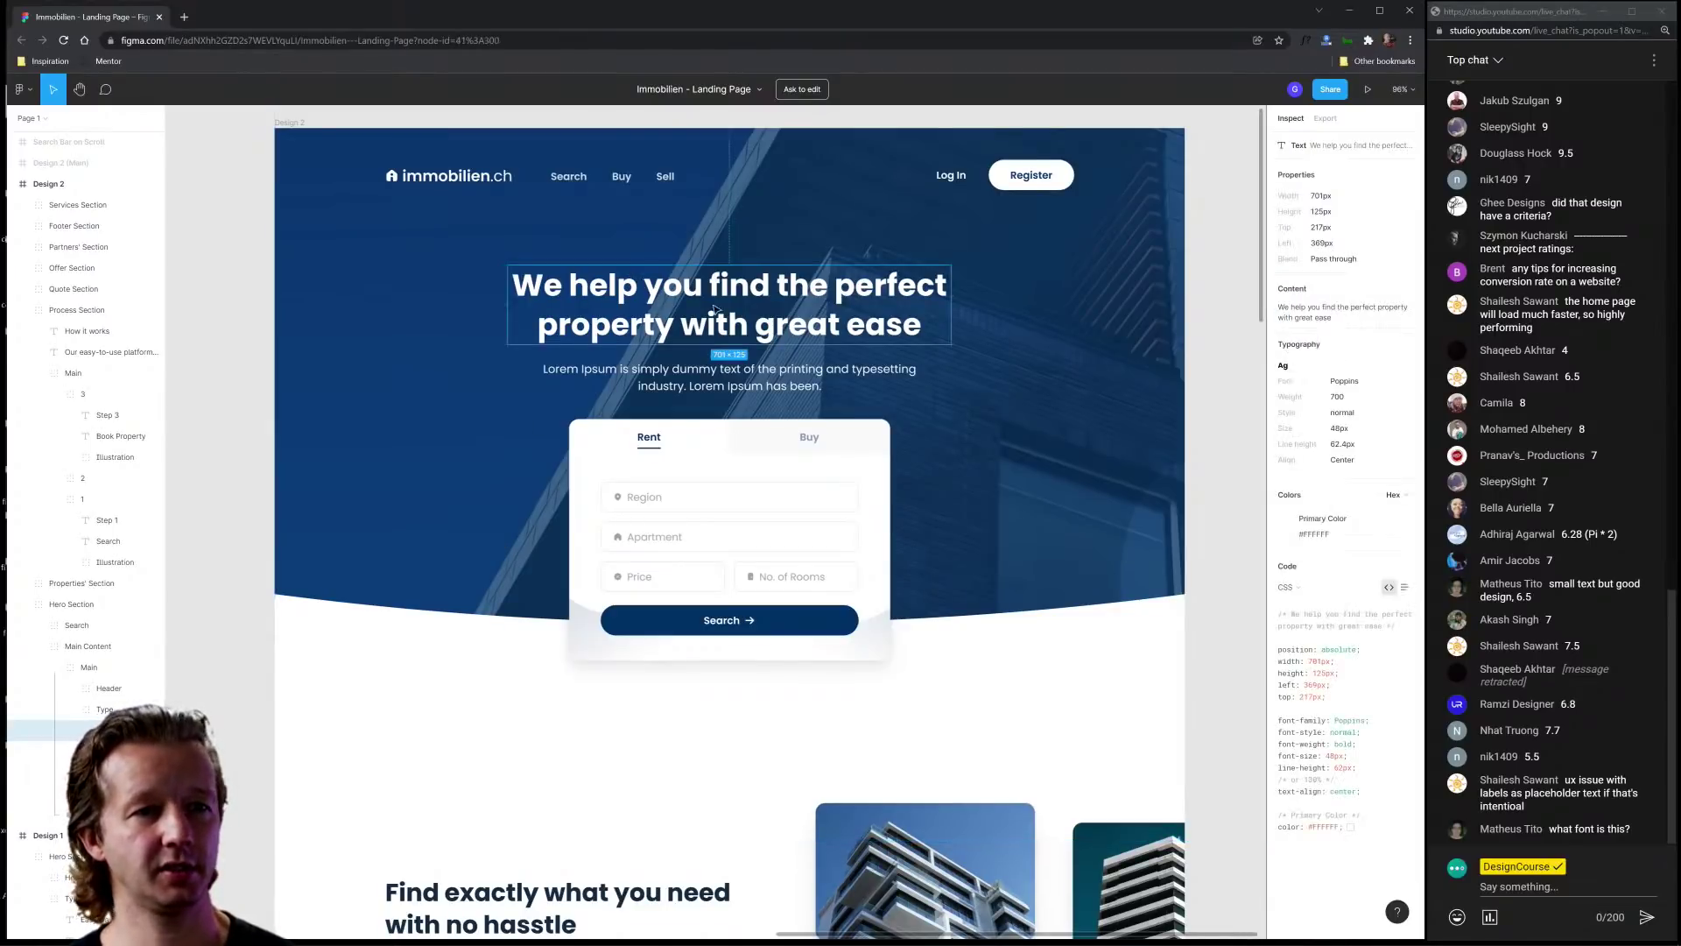
{"action": "left_click", "coordinate": [1213, 379]}
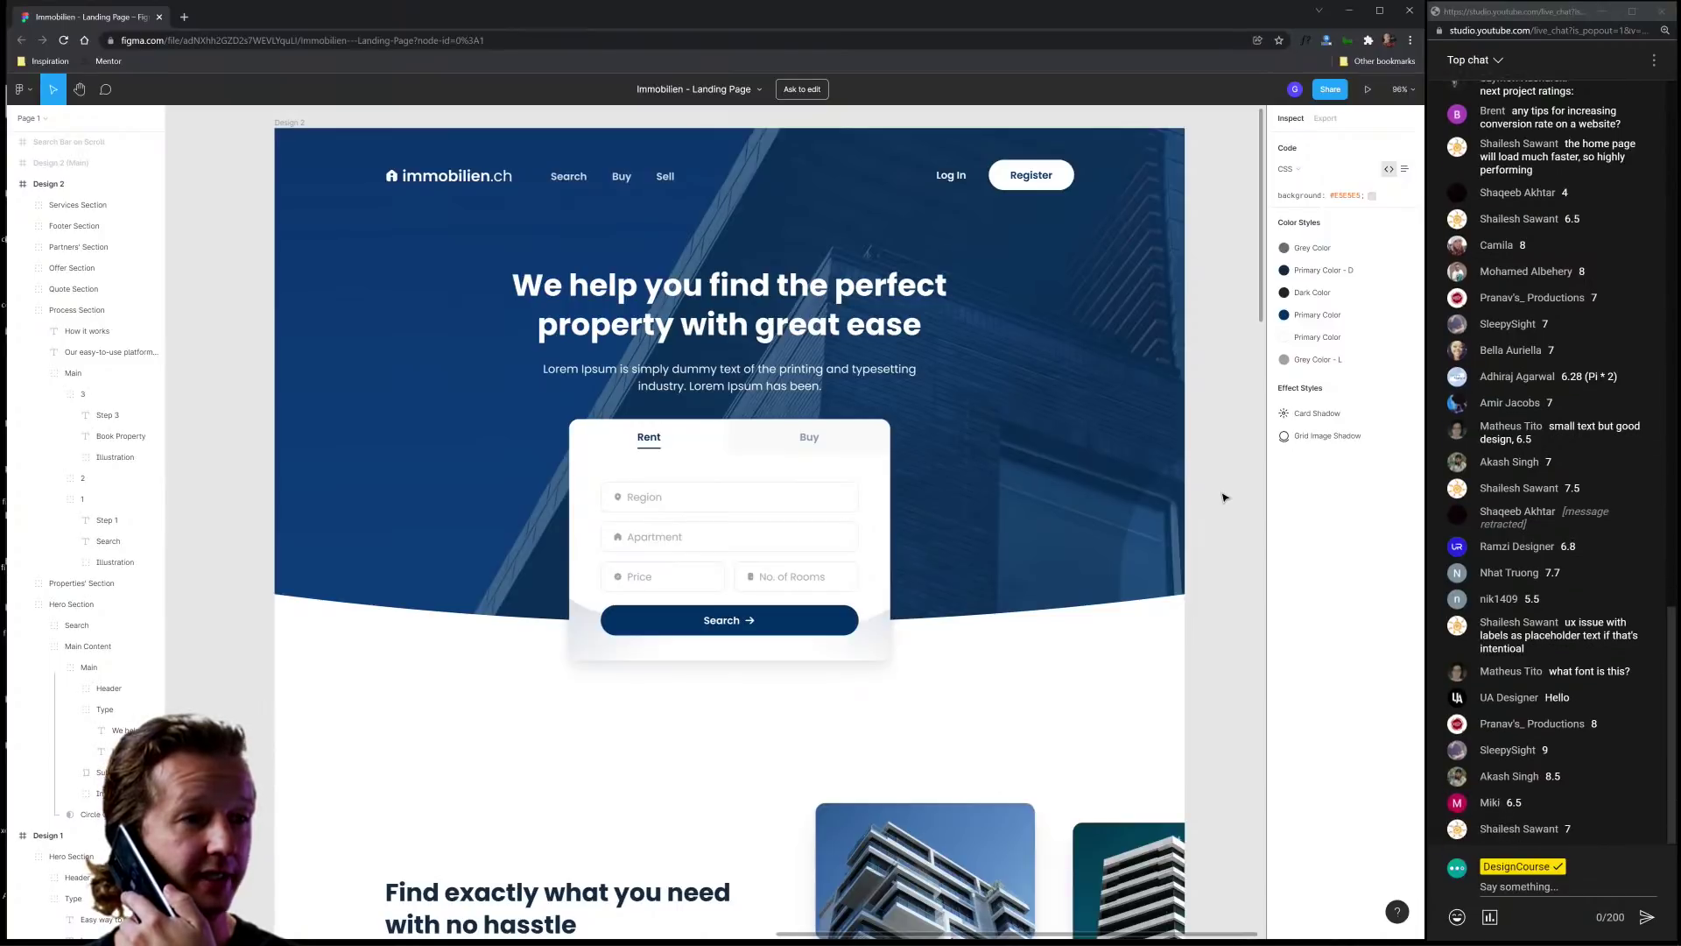
{"action": "left_click", "coordinate": [649, 497]}
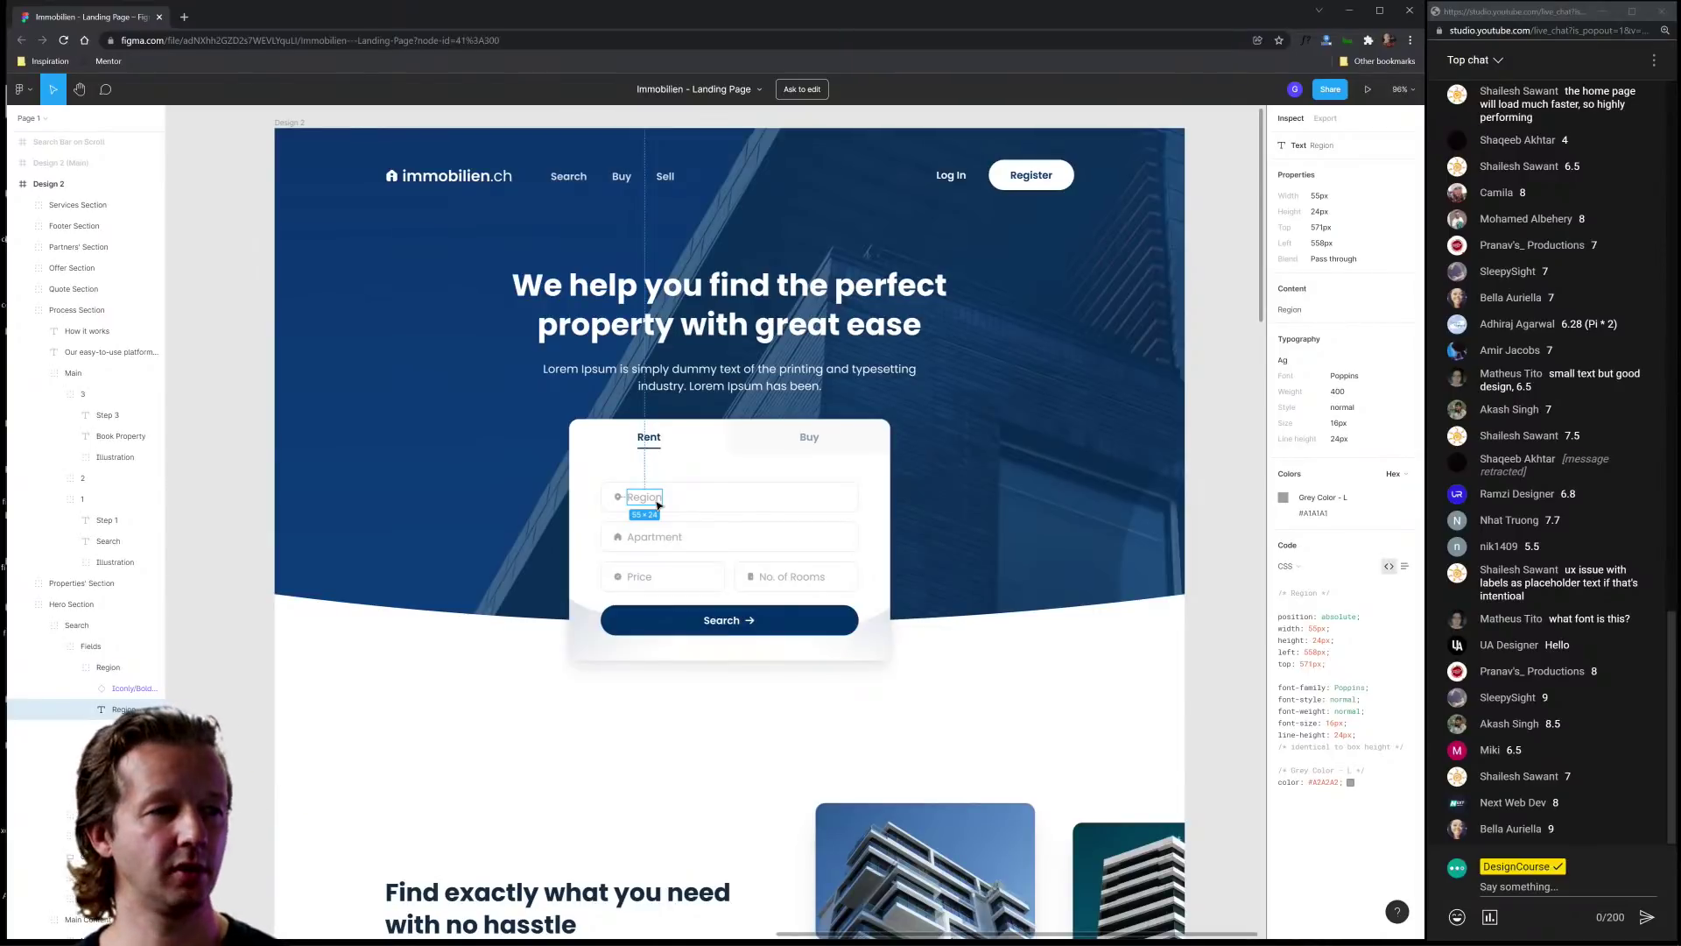
{"action": "left_click", "coordinate": [1201, 513]}
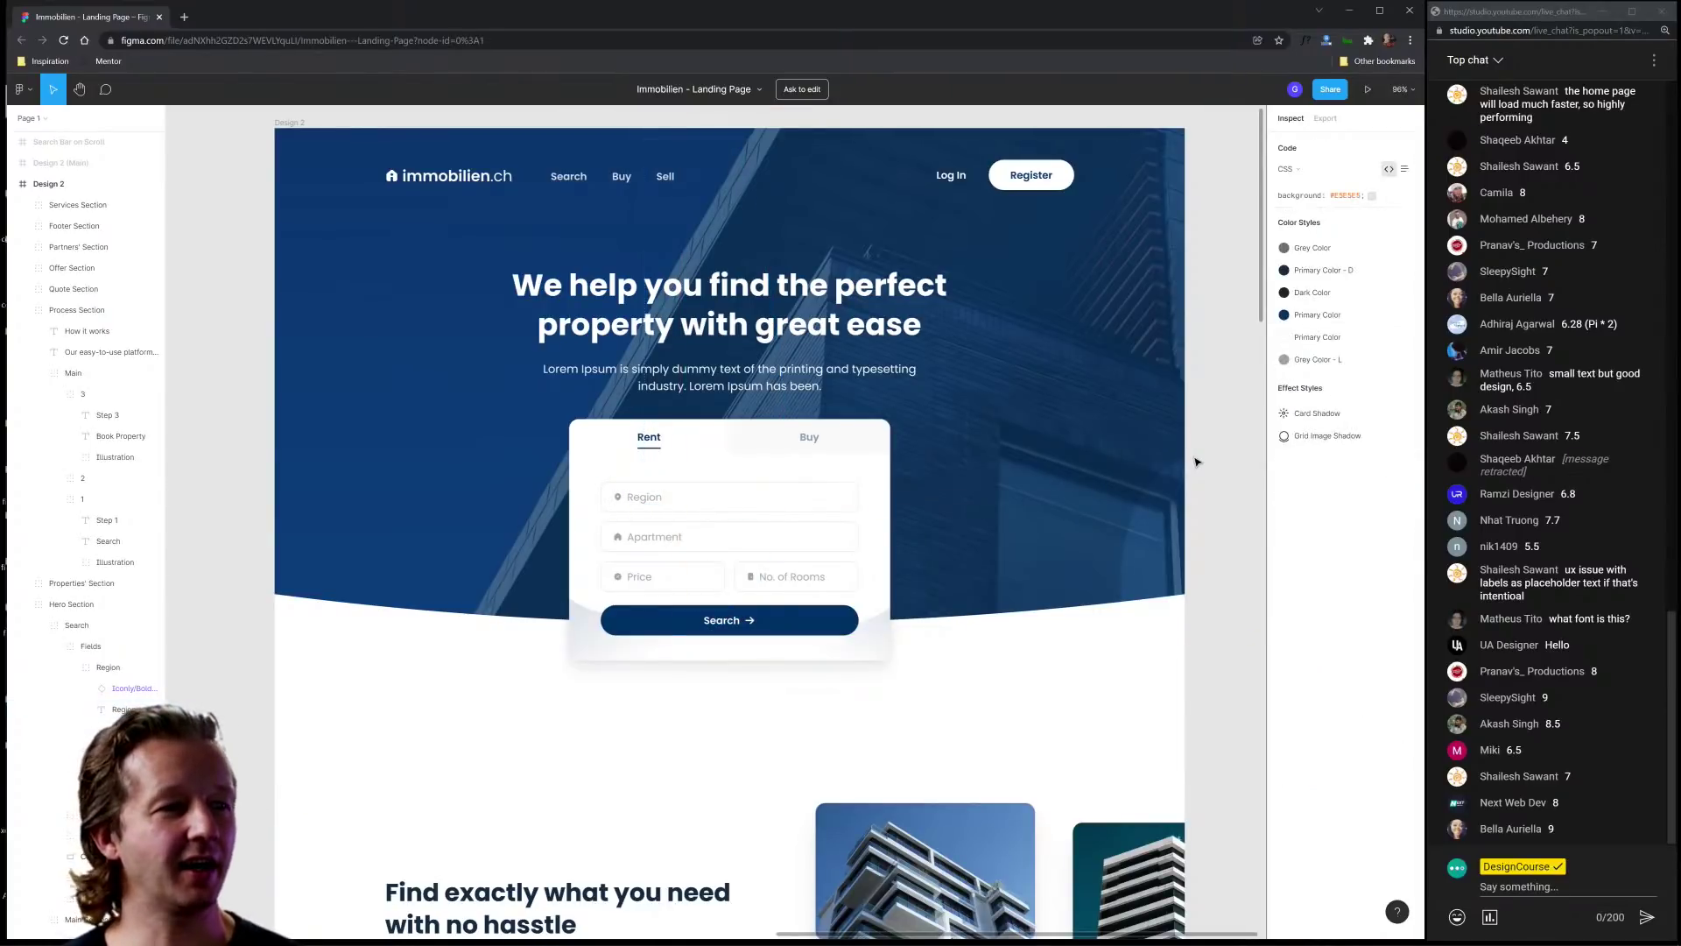
Step: Pan through the Immobilien page down to the partners row and footer
{"action": "scroll", "coordinate": [1201, 513], "scroll_direction": "down", "scroll_amount": 2}
{"action": "scroll", "coordinate": [951, 411], "scroll_direction": "down", "scroll_amount": 5}
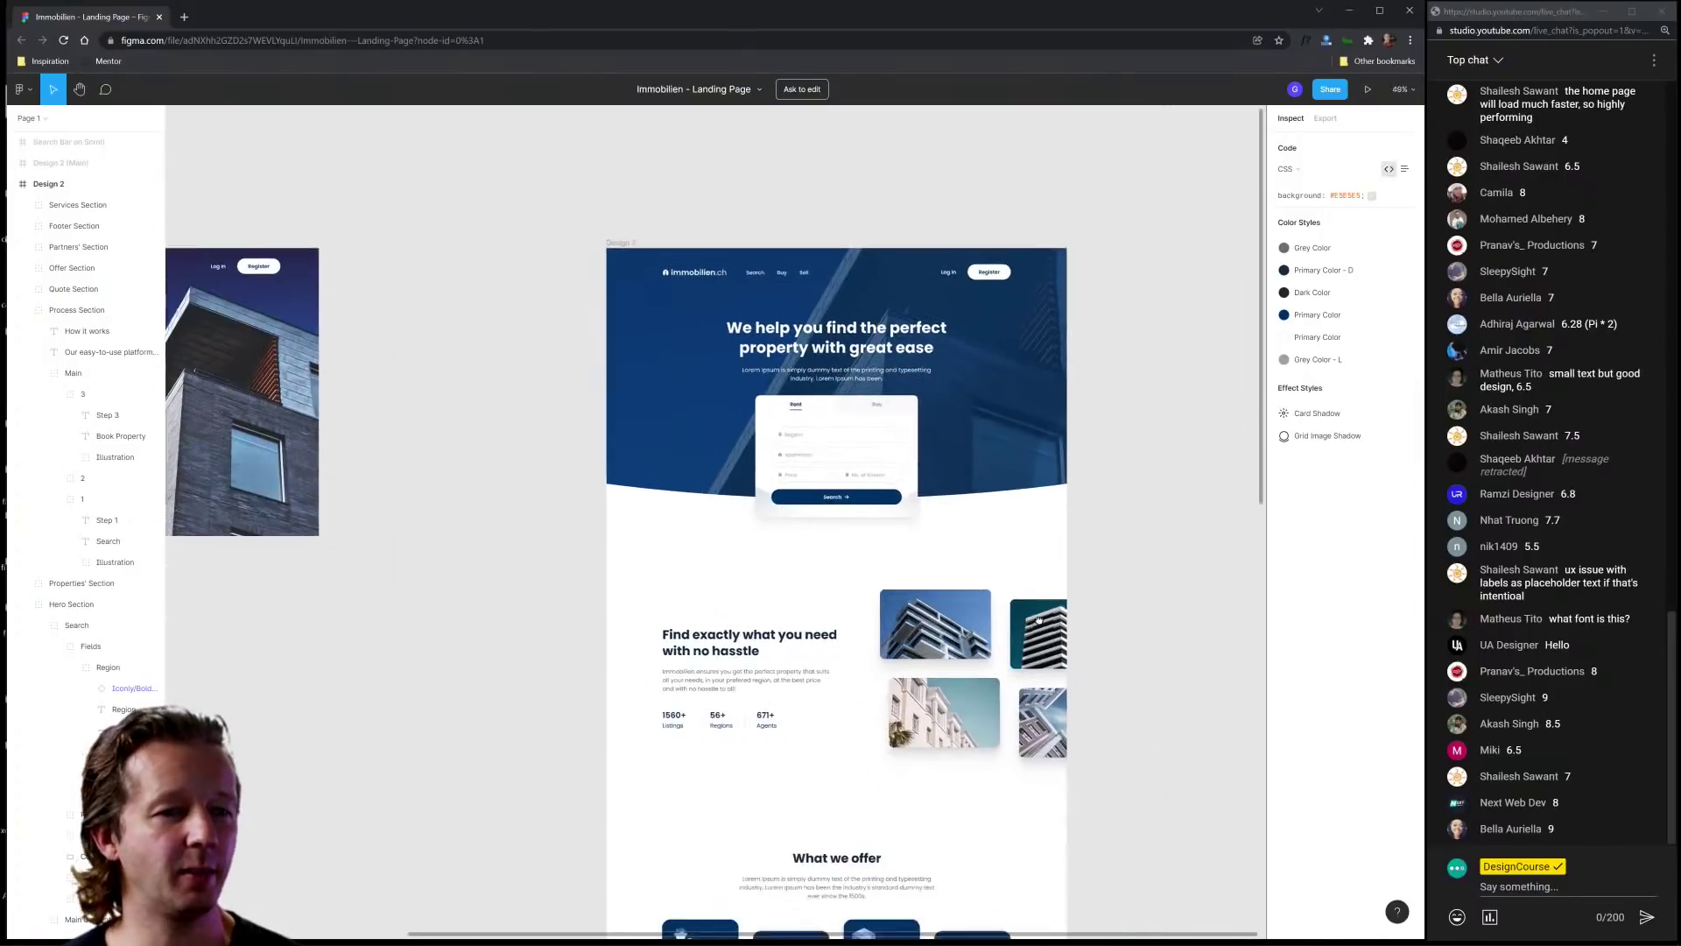
{"action": "scroll", "coordinate": [951, 411], "scroll_direction": "down", "scroll_amount": 6}
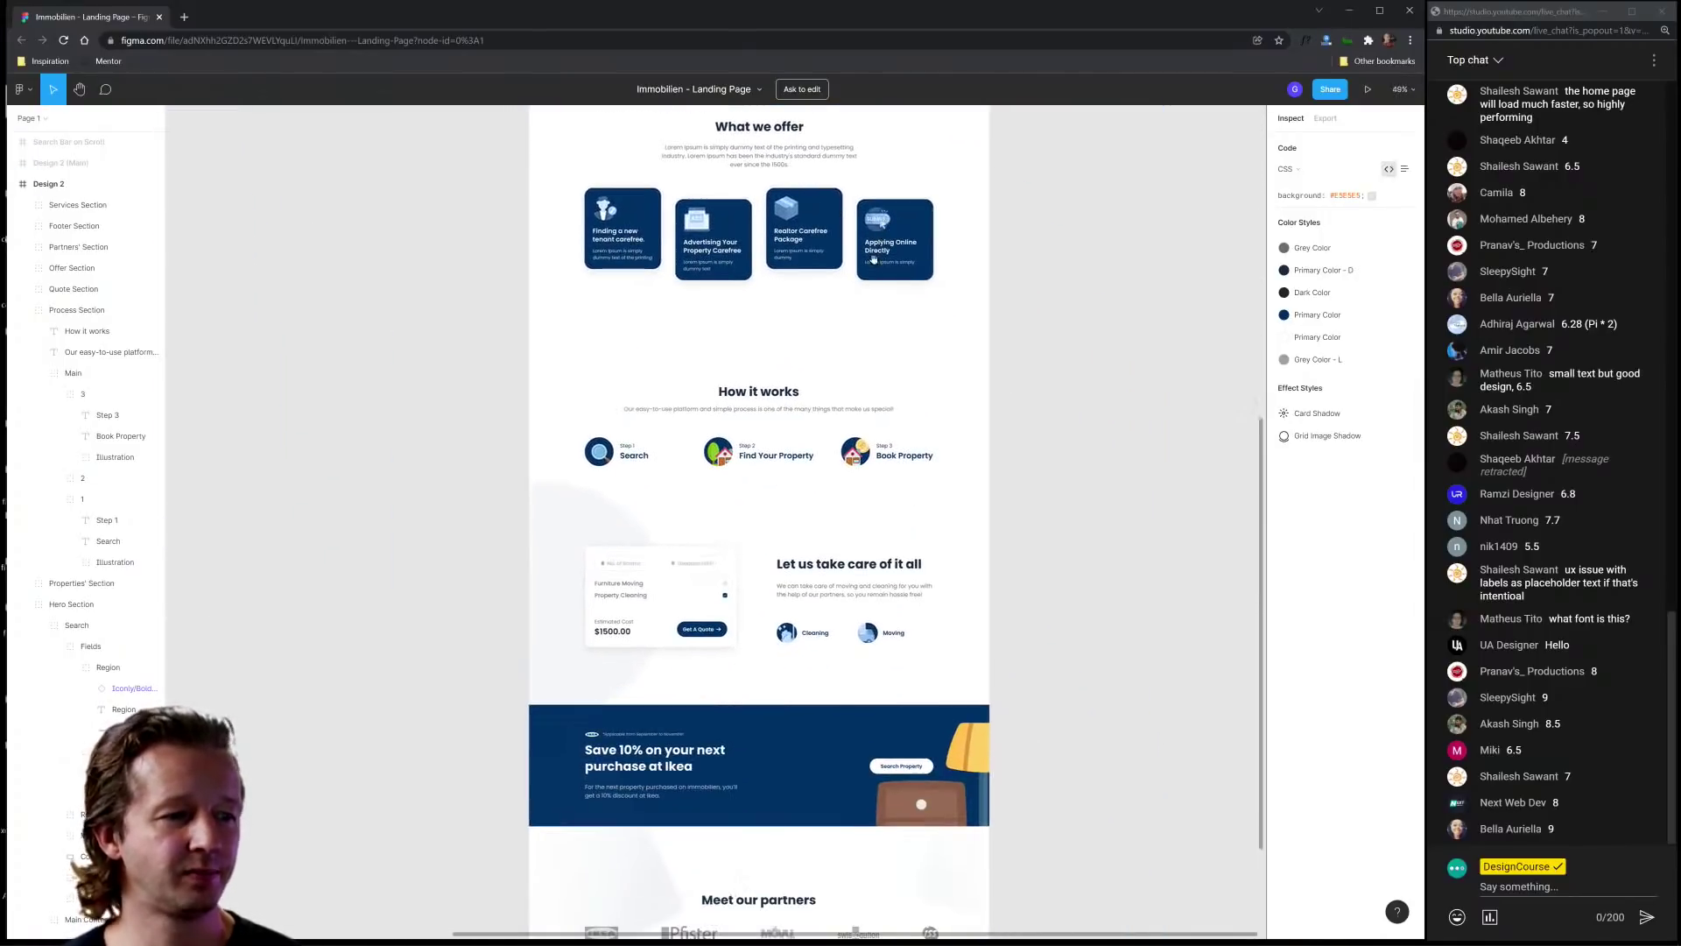
{"action": "left_click_drag", "start_coordinate": [886, 446], "coordinate": [901, 314]}
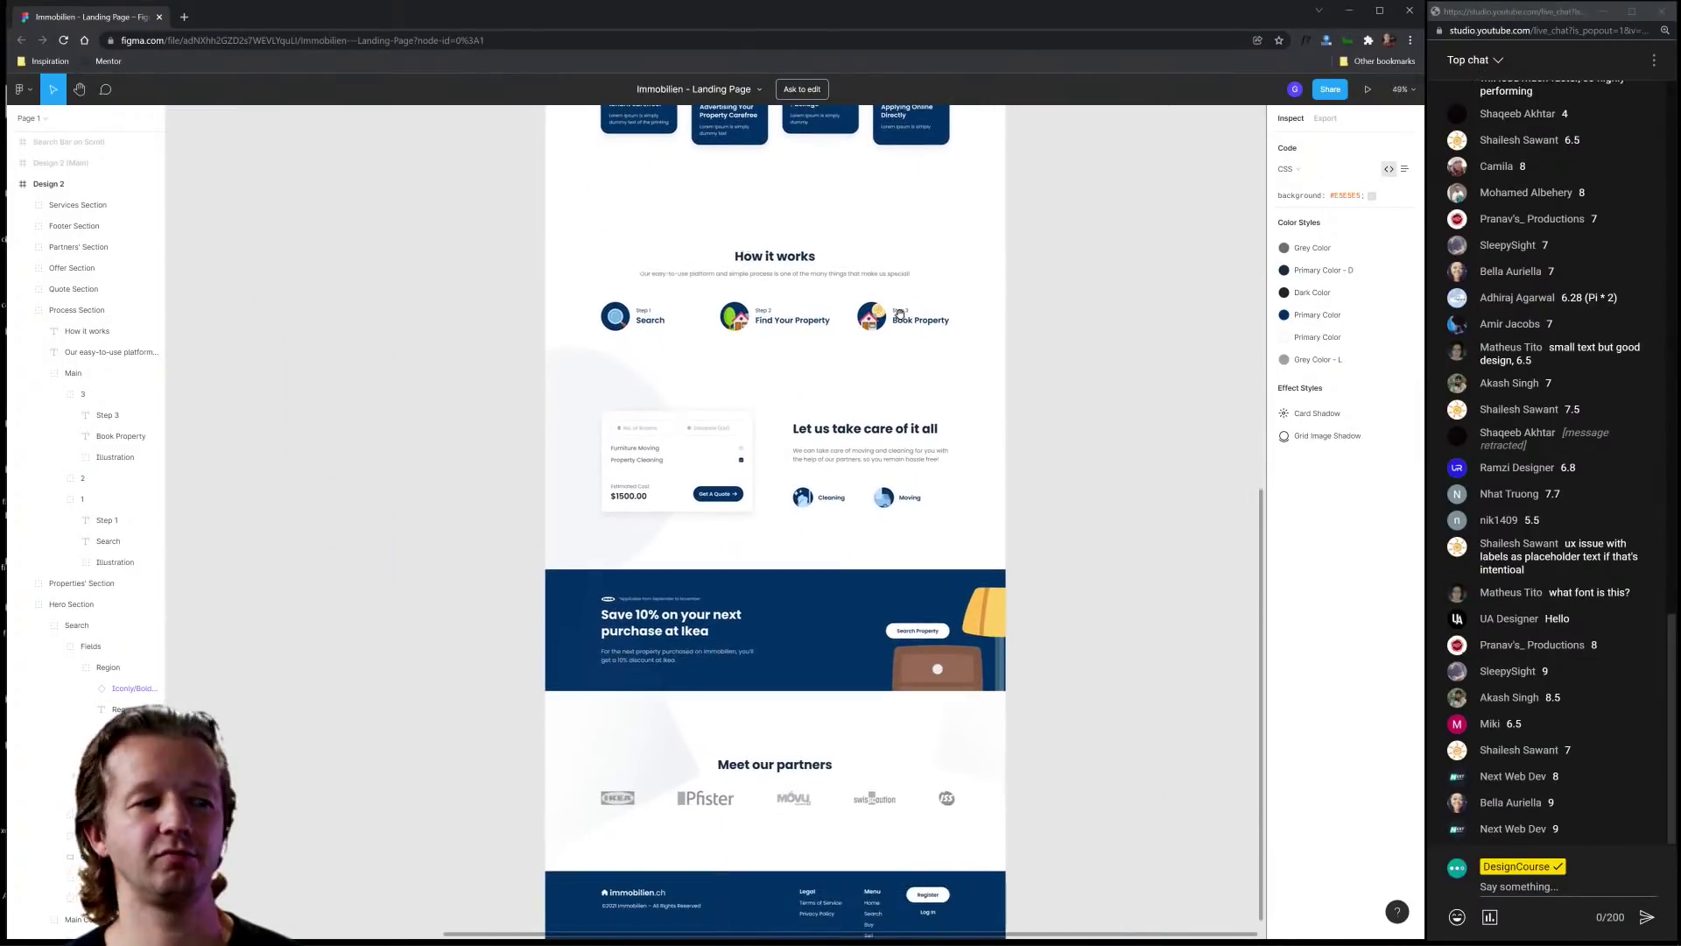
{"action": "scroll", "coordinate": [900, 313], "scroll_direction": "up", "scroll_amount": 6}
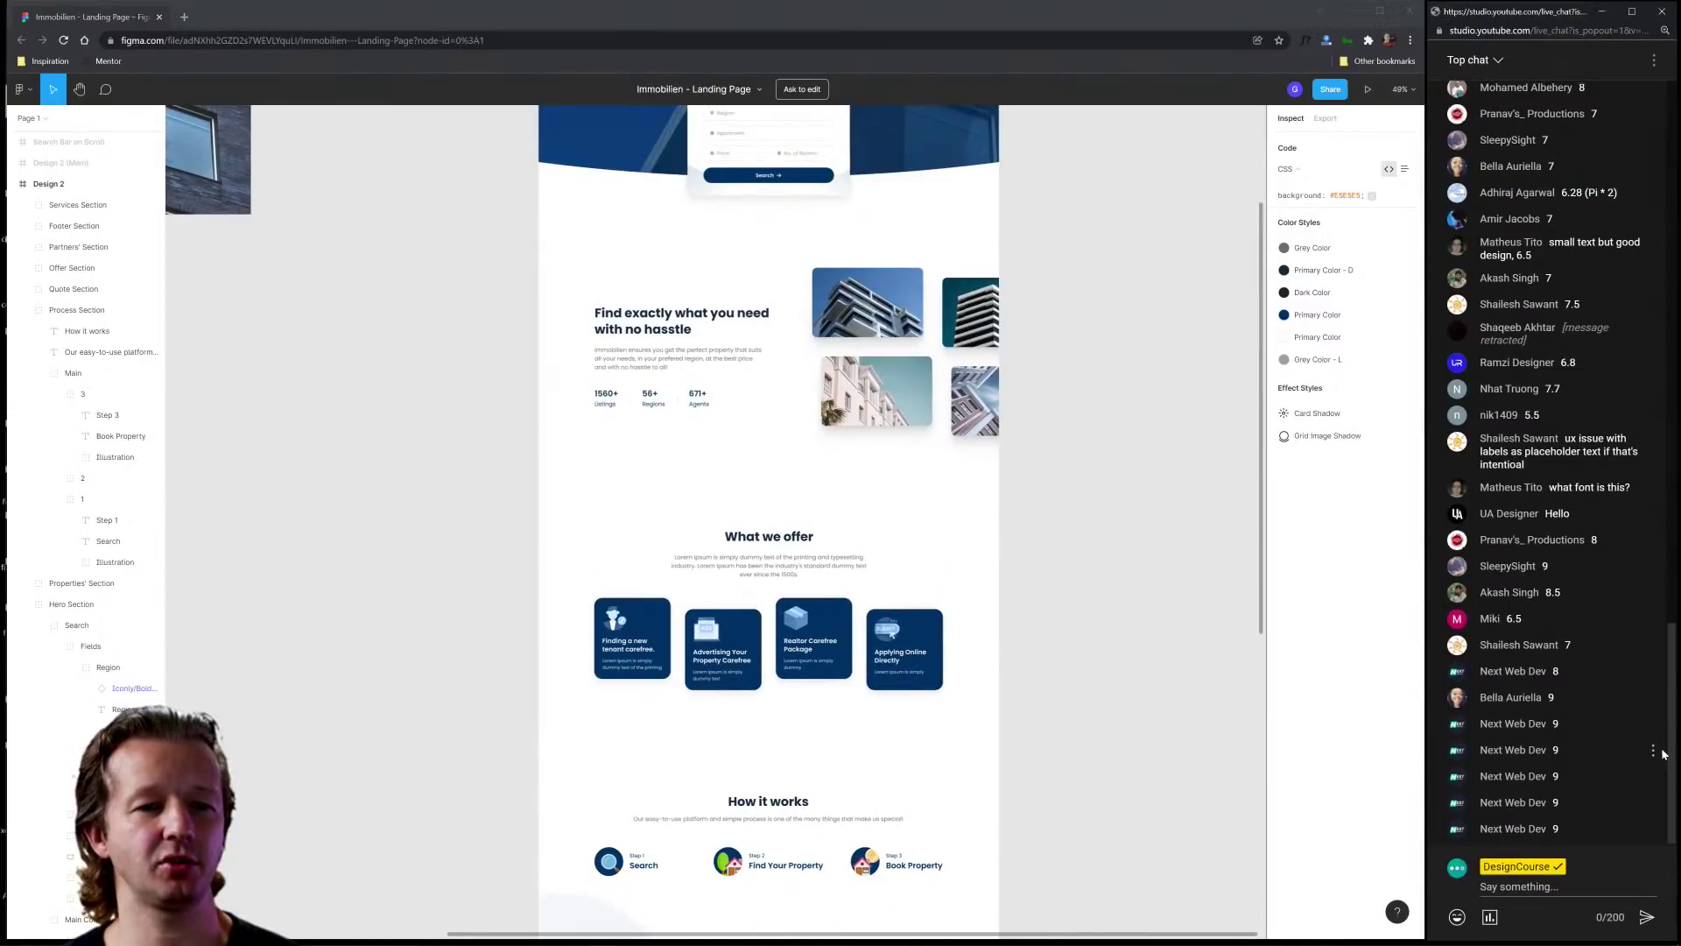
Step: Time out the spamming chat user, then close the Figma file
{"action": "left_click", "coordinate": [1653, 751]}
{"action": "left_click", "coordinate": [1599, 847]}
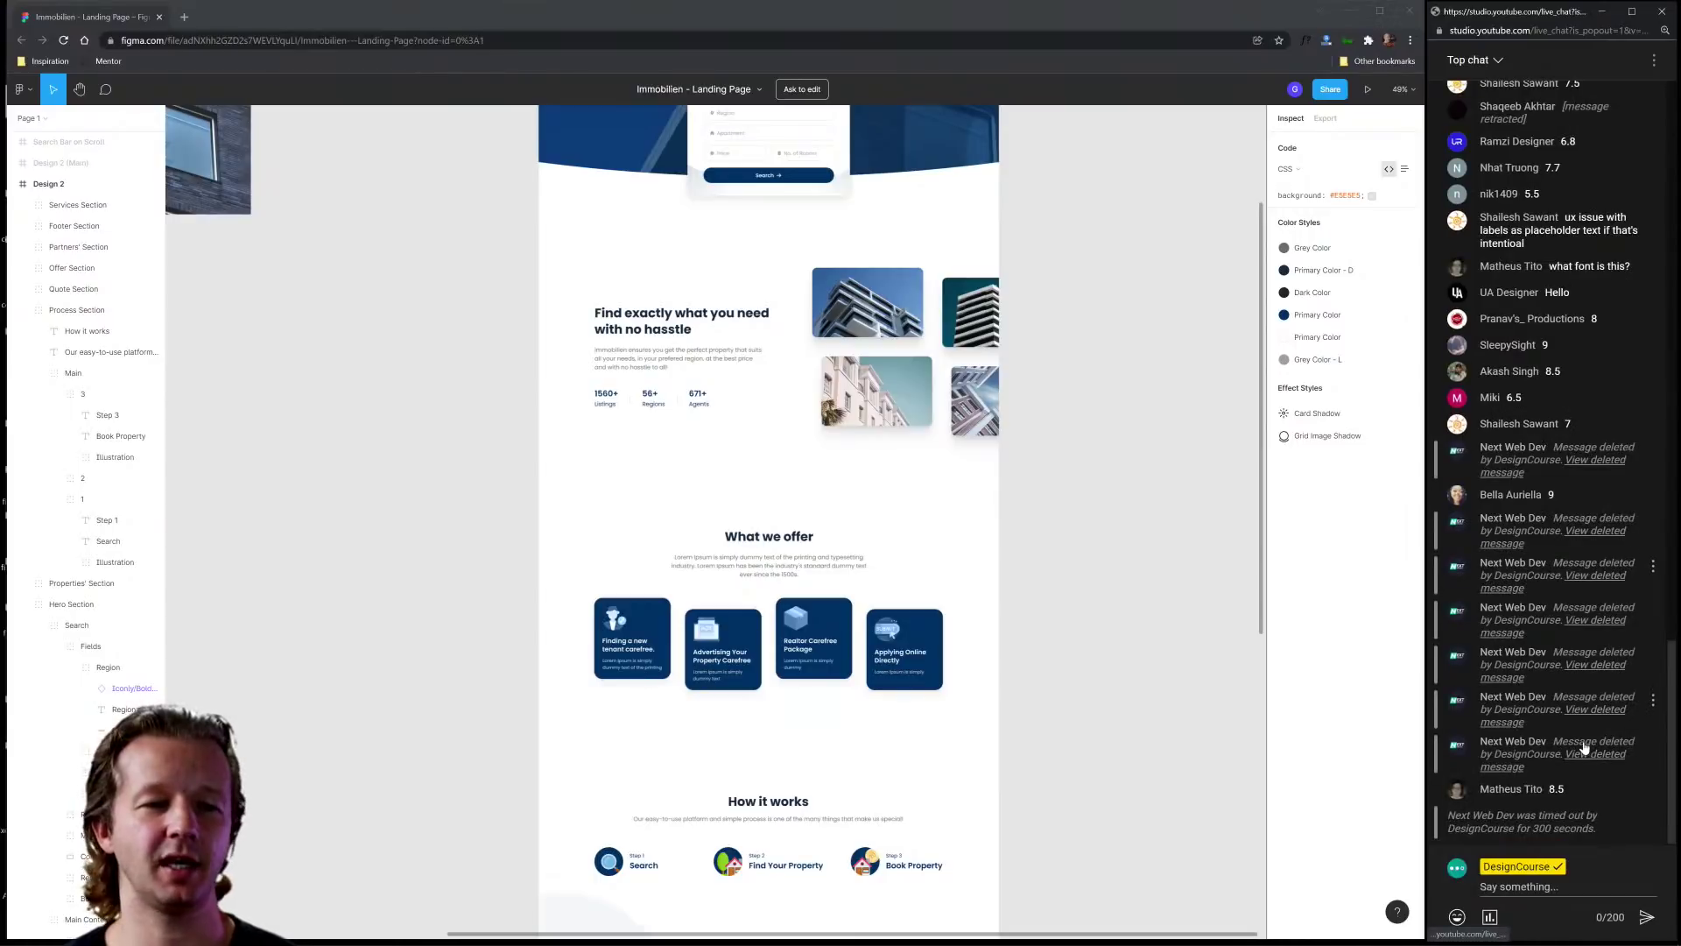
{"action": "left_click", "coordinate": [1107, 455]}
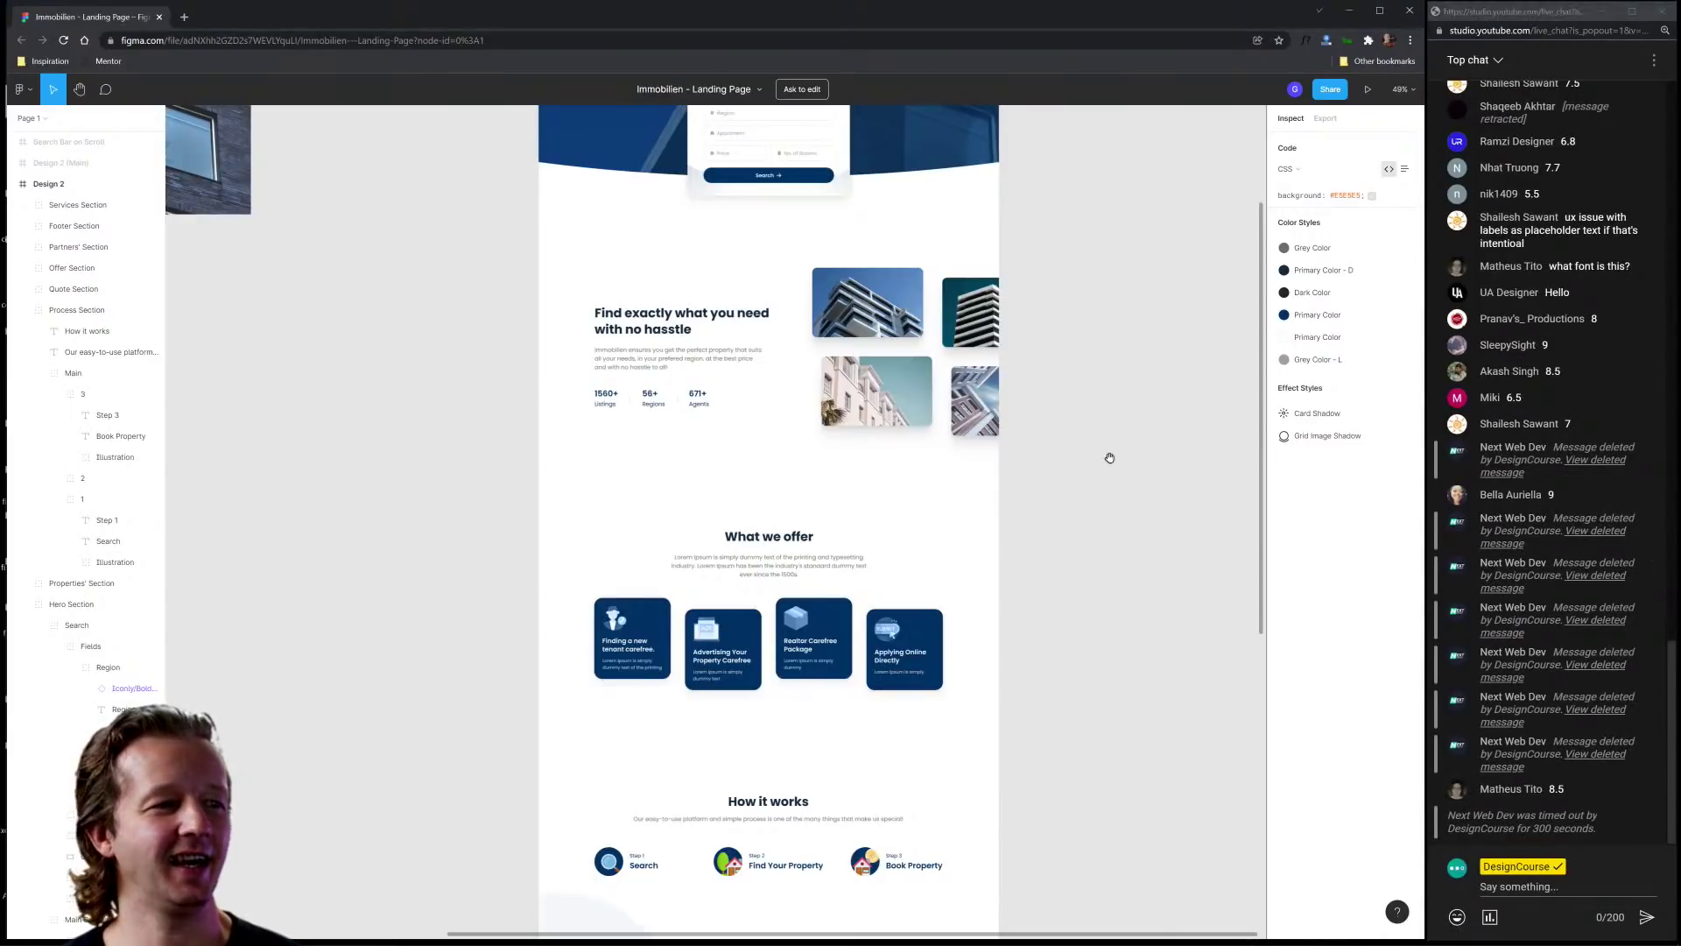
{"action": "scroll", "coordinate": [1107, 454], "scroll_direction": "down", "scroll_amount": 5}
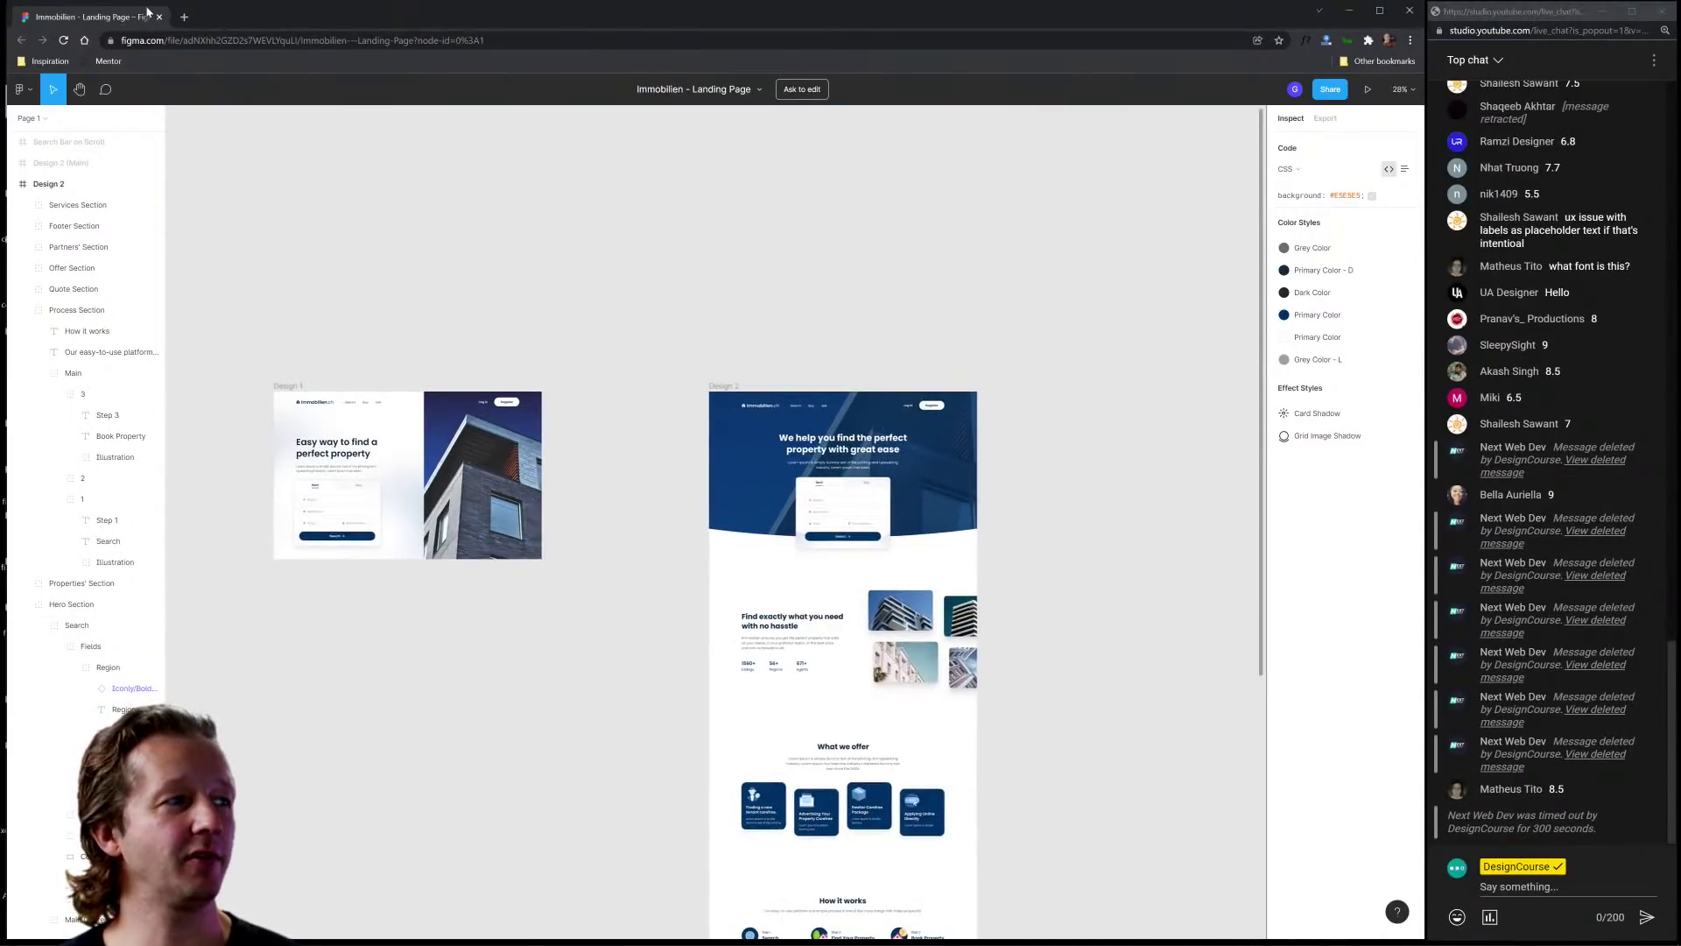
{"action": "left_click", "coordinate": [160, 18]}
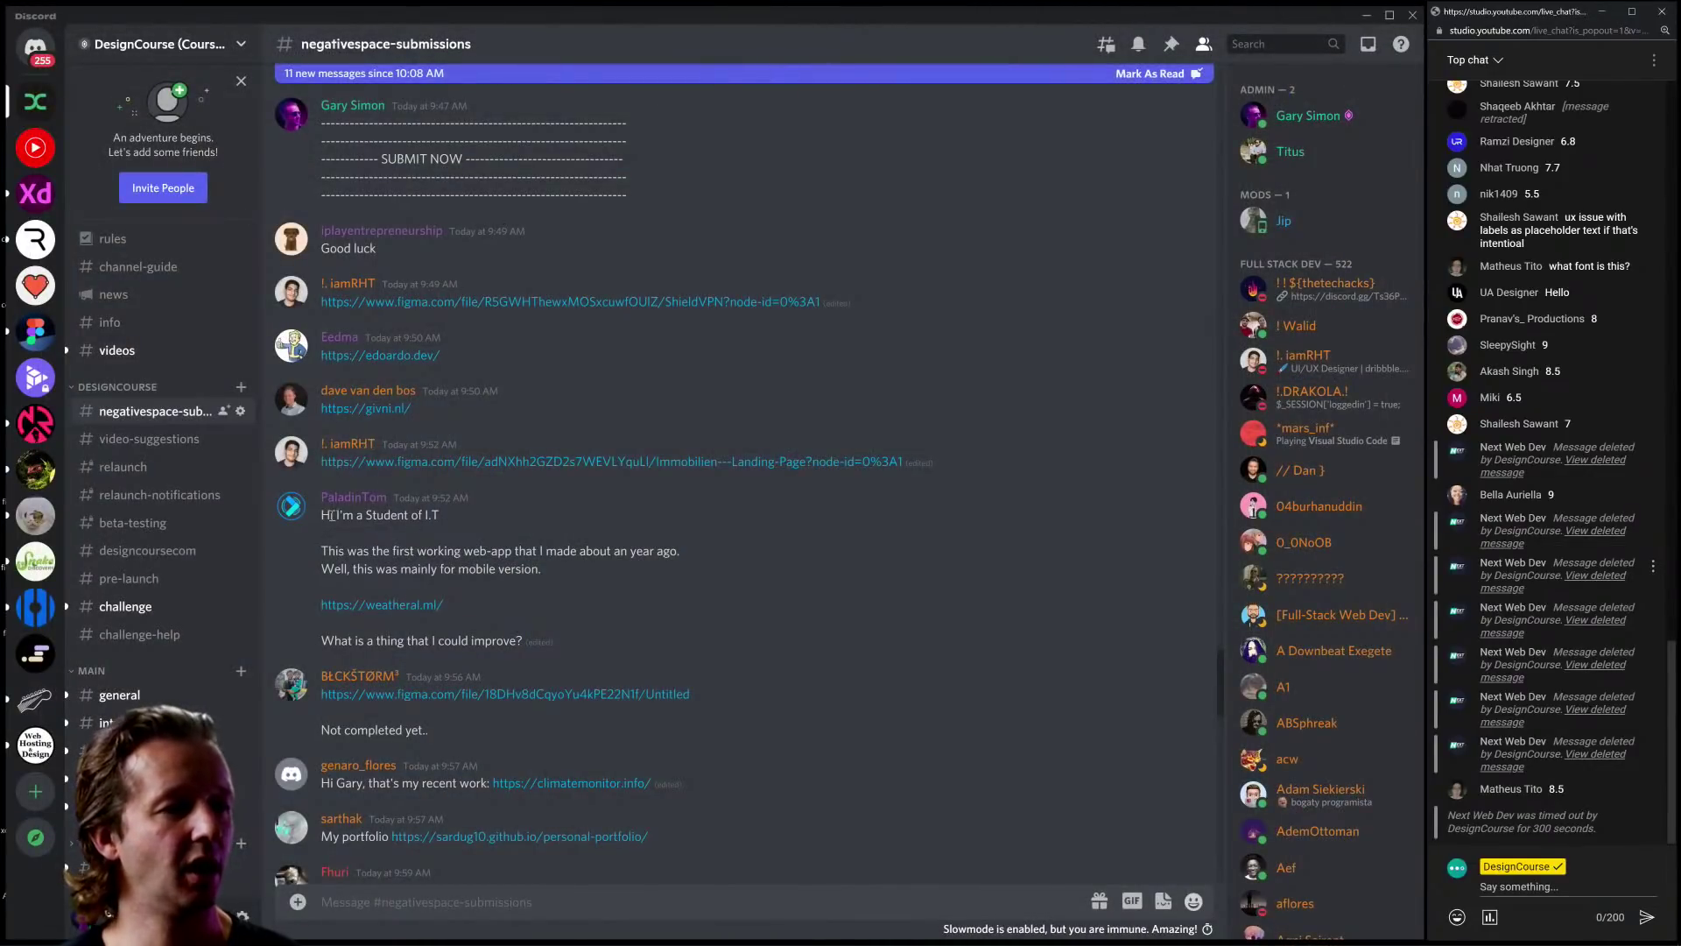
Step: Highlight the submitter's intro line and the mobile-version note in the Weatheral submission
{"action": "left_click_drag", "start_coordinate": [332, 515], "coordinate": [442, 517]}
{"action": "left_click", "coordinate": [448, 518]}
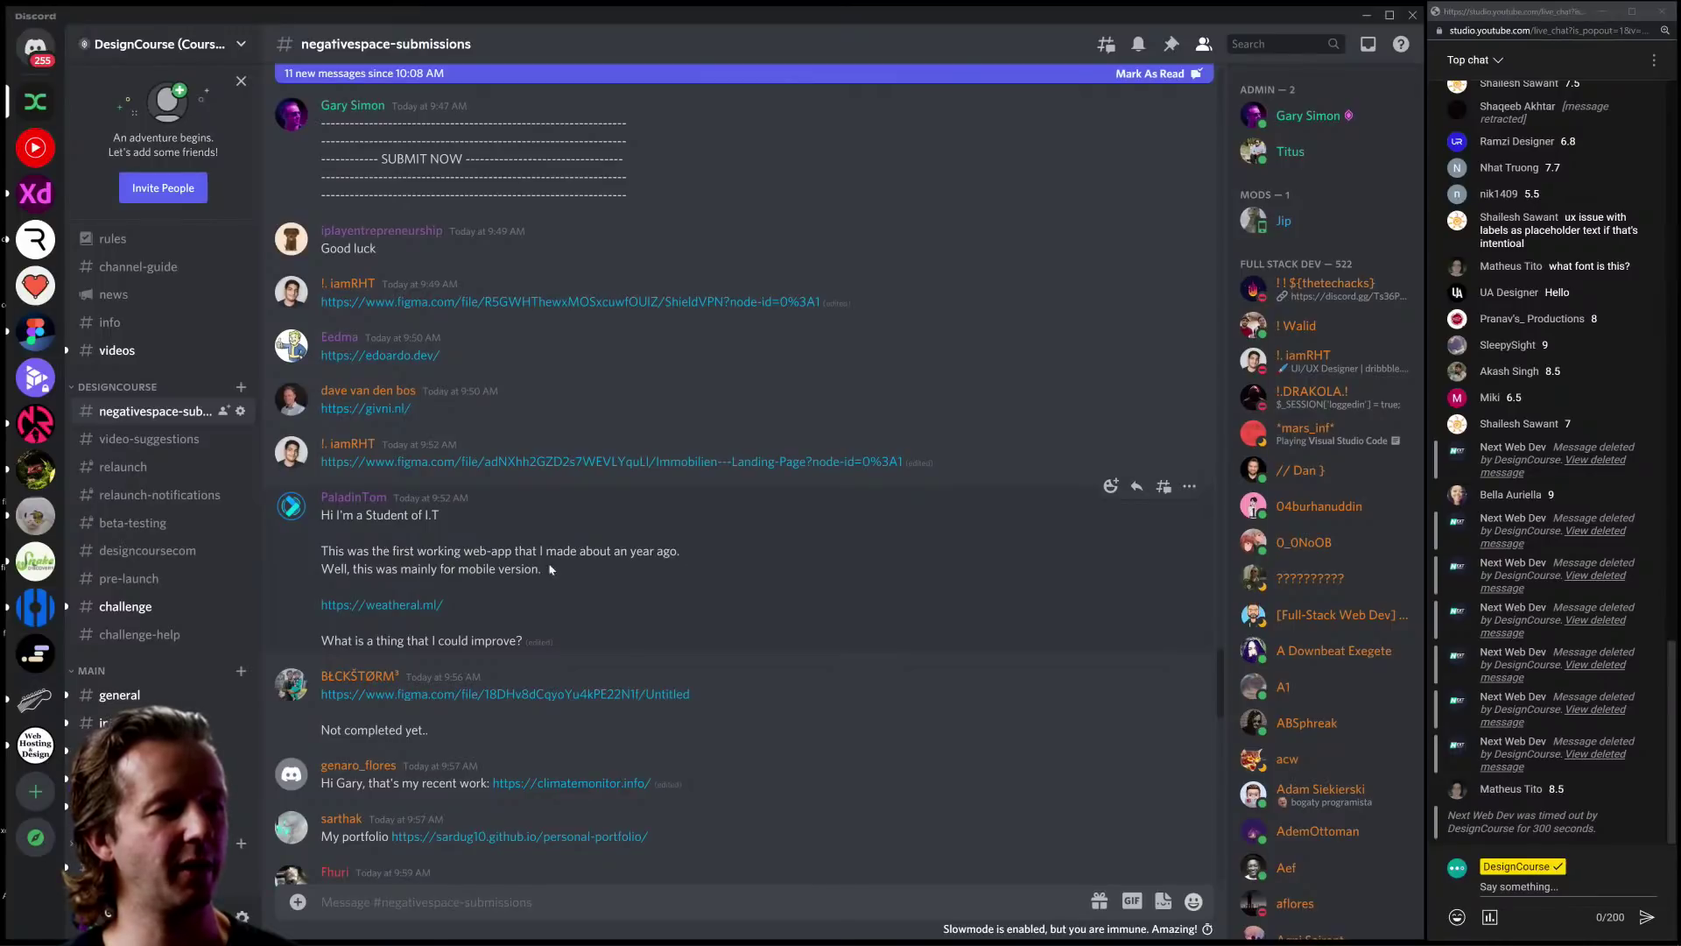
{"action": "left_click_drag", "start_coordinate": [332, 568], "coordinate": [571, 578]}
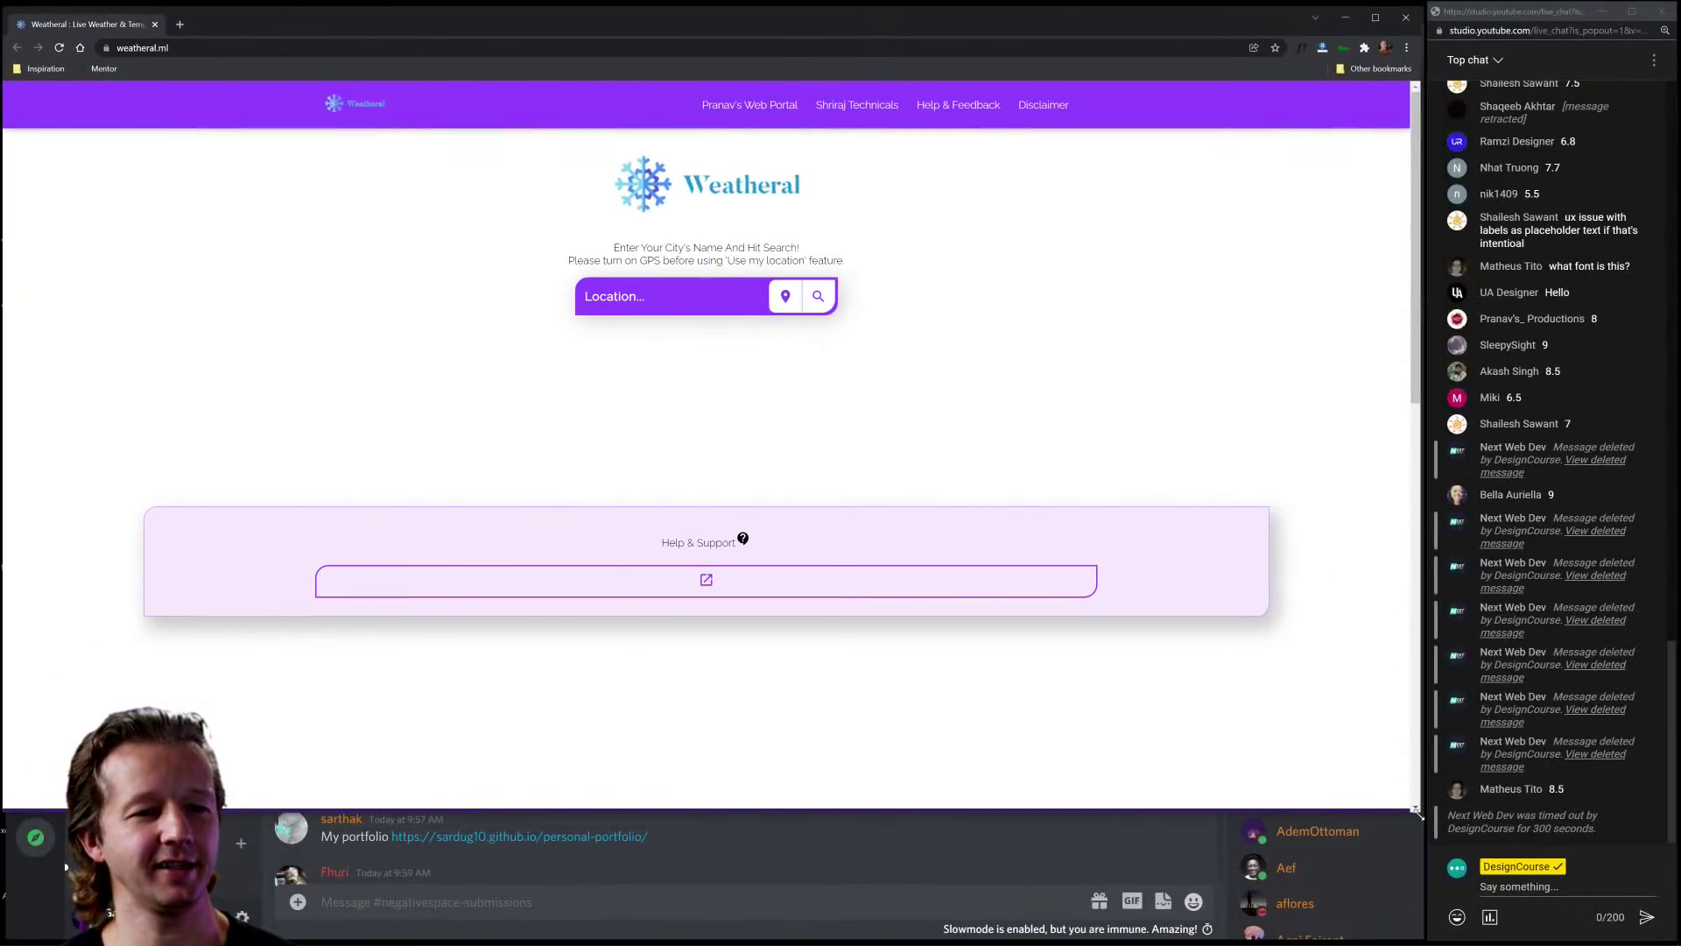
Step: Narrow Chrome to phone width, centre it on screen, and zoom Weatheral to 125%
{"action": "left_click_drag", "start_coordinate": [1417, 811], "coordinate": [1411, 925]}
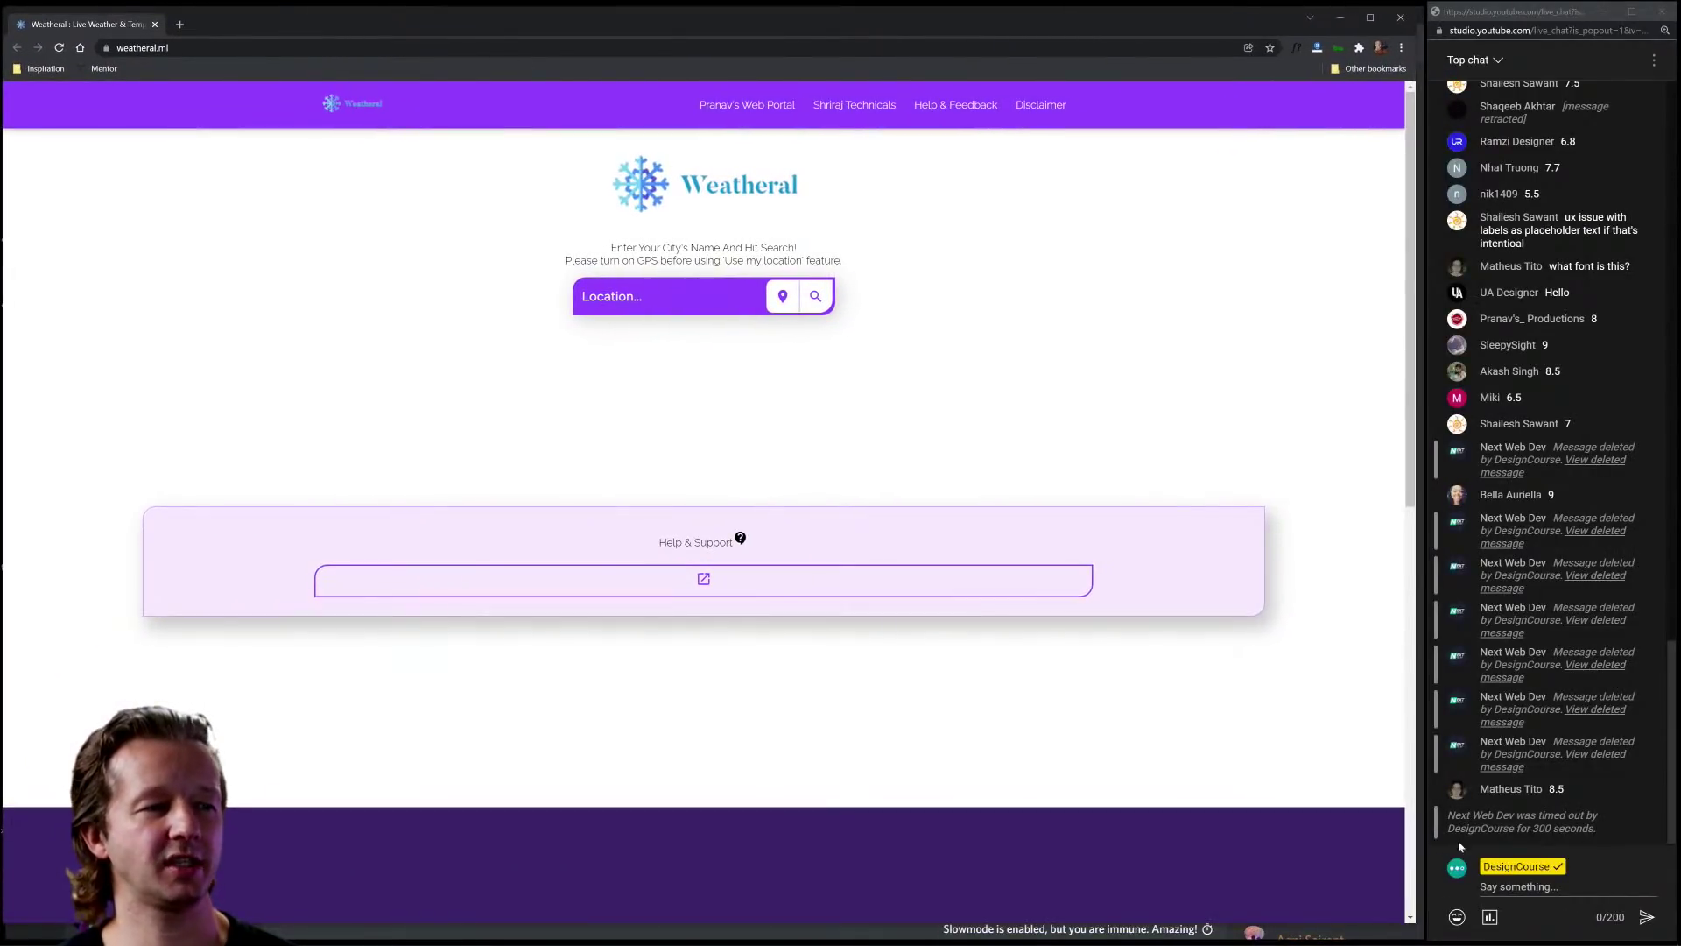
{"action": "left_click_drag", "start_coordinate": [1407, 569], "coordinate": [407, 580]}
{"action": "left_click_drag", "start_coordinate": [238, 26], "coordinate": [711, 35]}
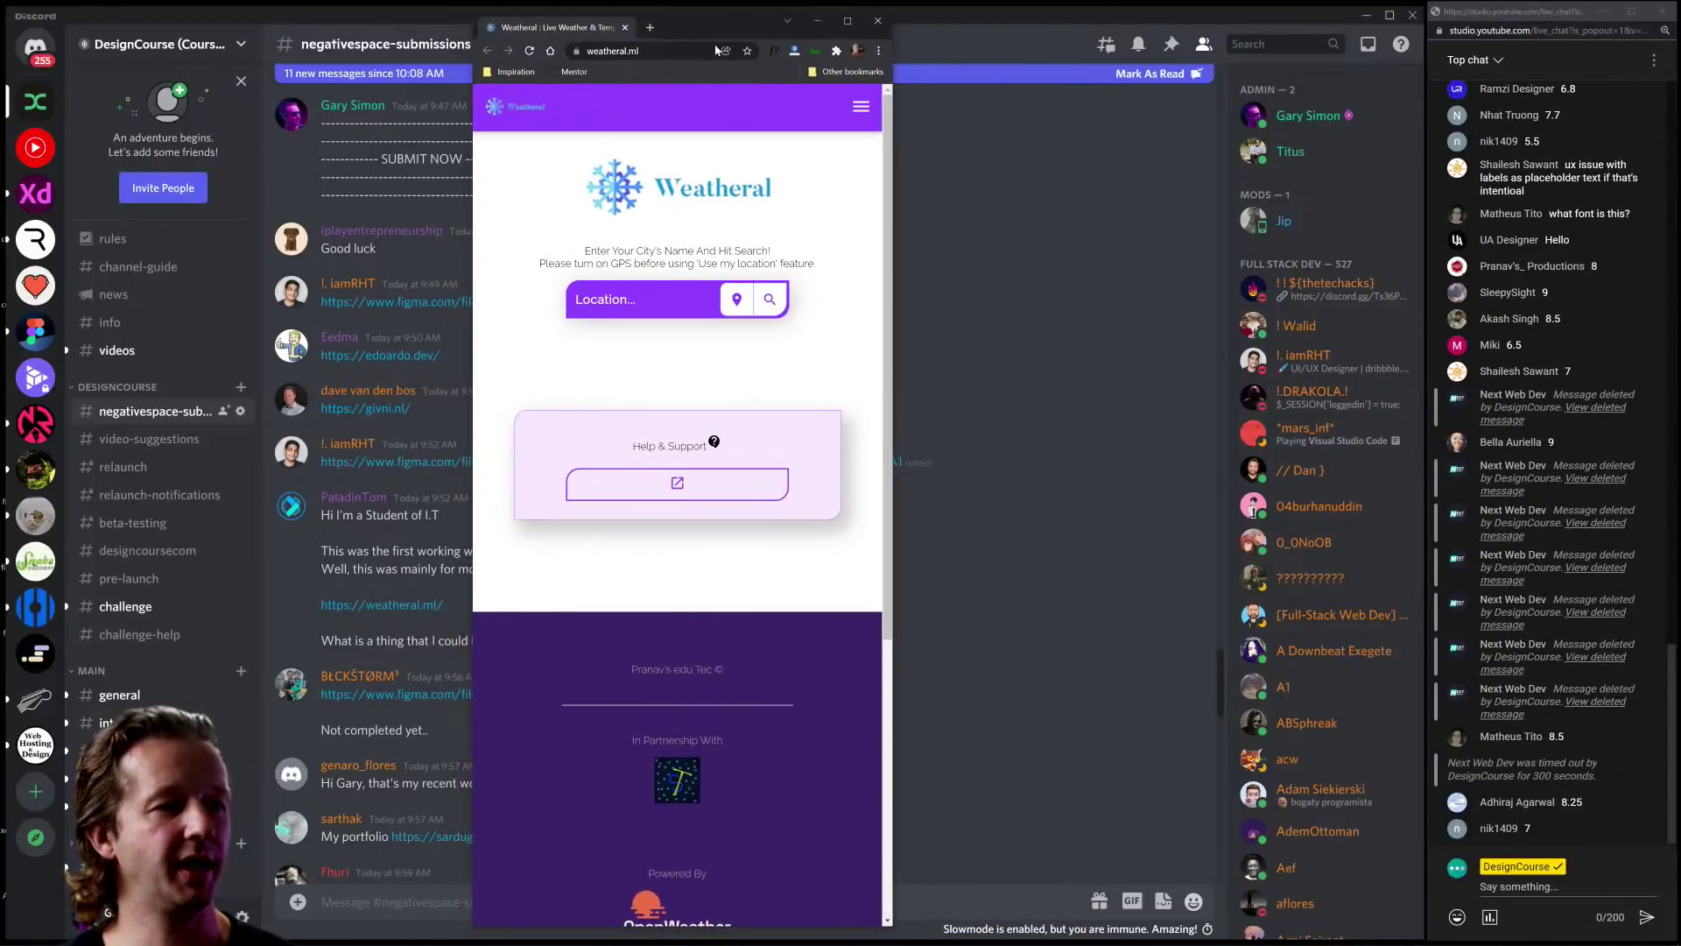
{"action": "key", "text": "ctrl+plus"}
{"action": "key", "text": "ctrl+plus"}
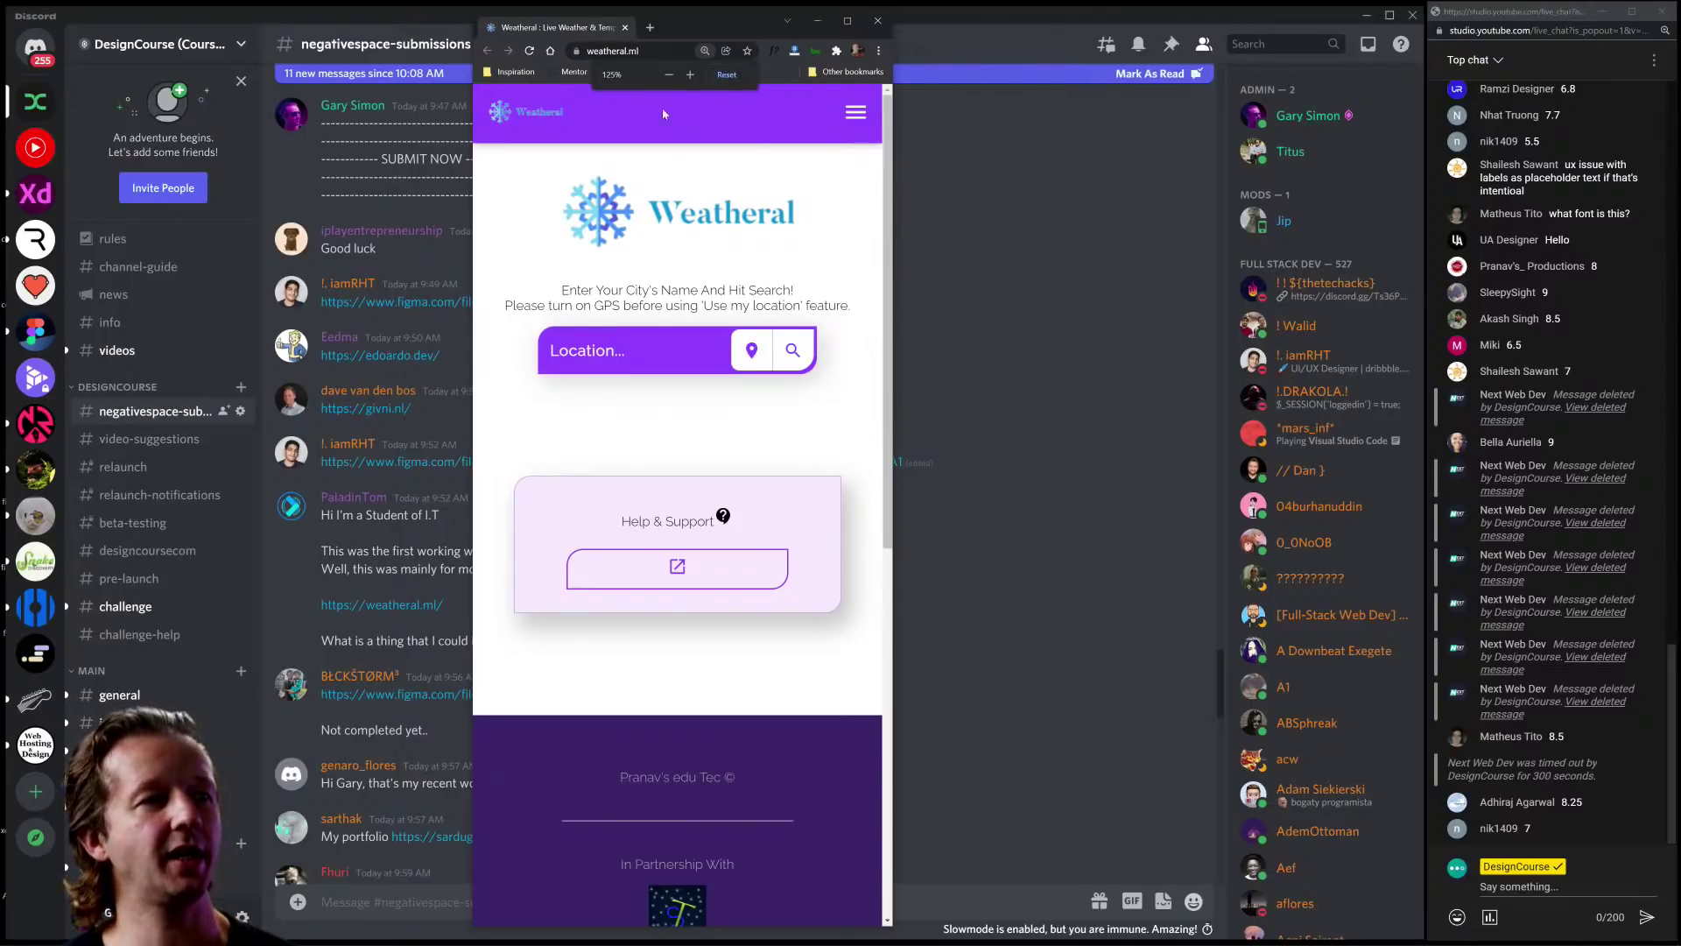
{"action": "left_click", "coordinate": [641, 53]}
{"action": "left_click", "coordinate": [537, 175]}
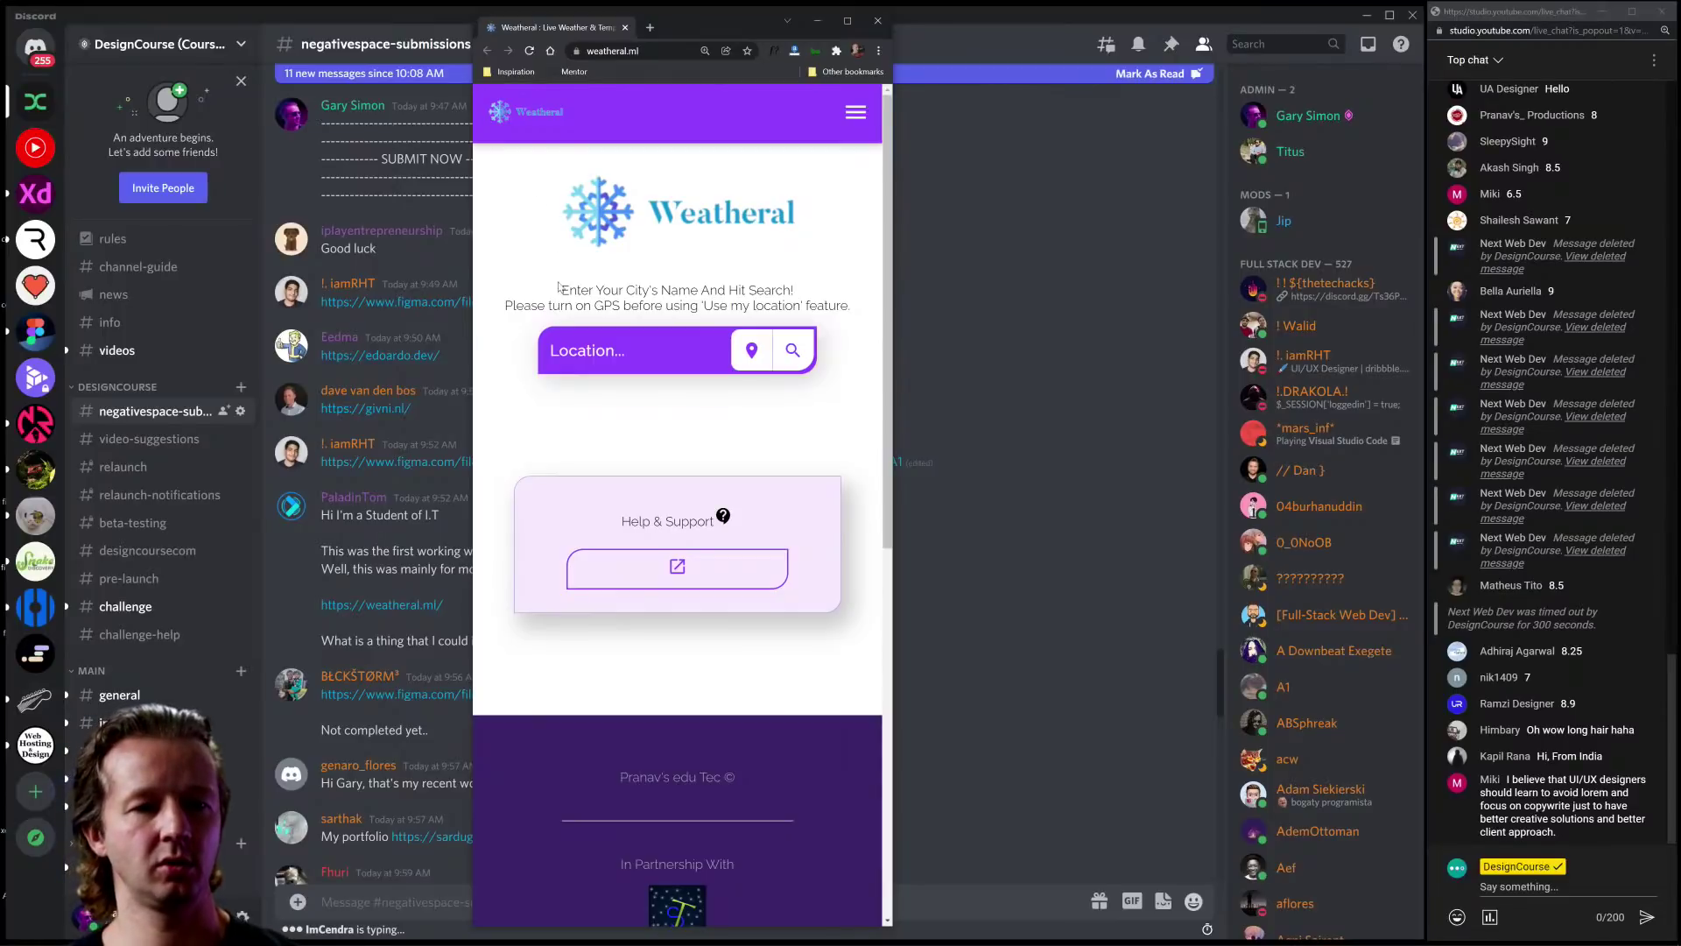
{"action": "scroll", "coordinate": [584, 384], "scroll_direction": "down", "scroll_amount": 1}
{"action": "scroll", "coordinate": [584, 384], "scroll_direction": "down", "scroll_amount": 6}
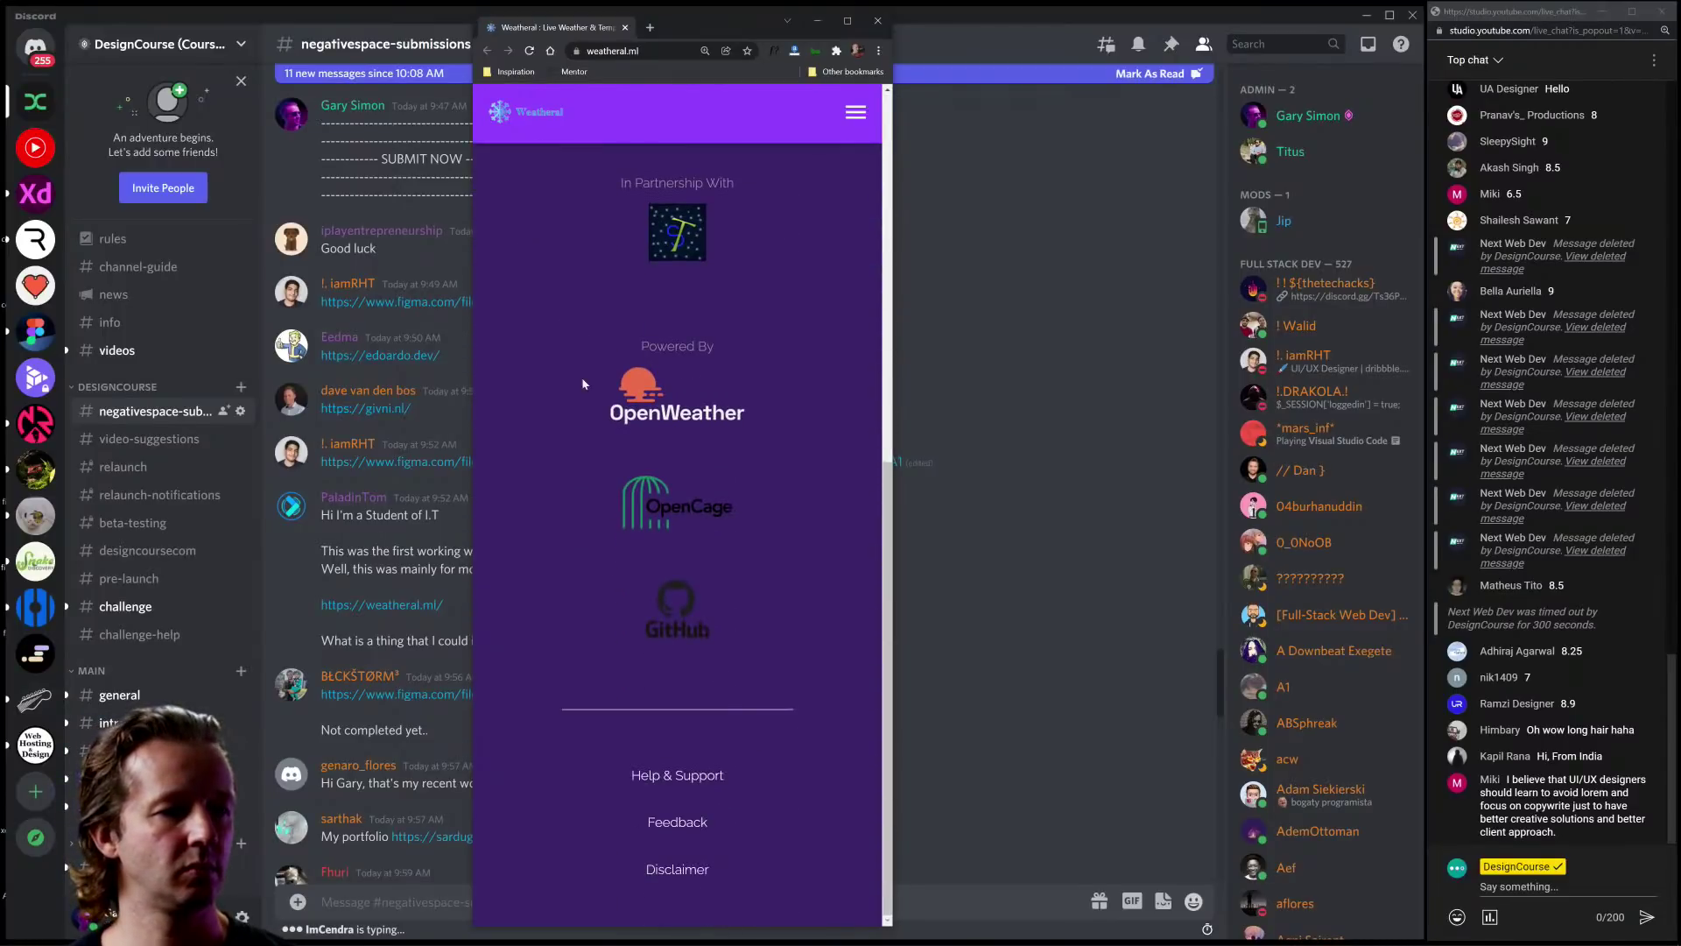
{"action": "scroll", "coordinate": [583, 382], "scroll_direction": "up", "scroll_amount": 5}
{"action": "scroll", "coordinate": [581, 378], "scroll_direction": "up", "scroll_amount": 3}
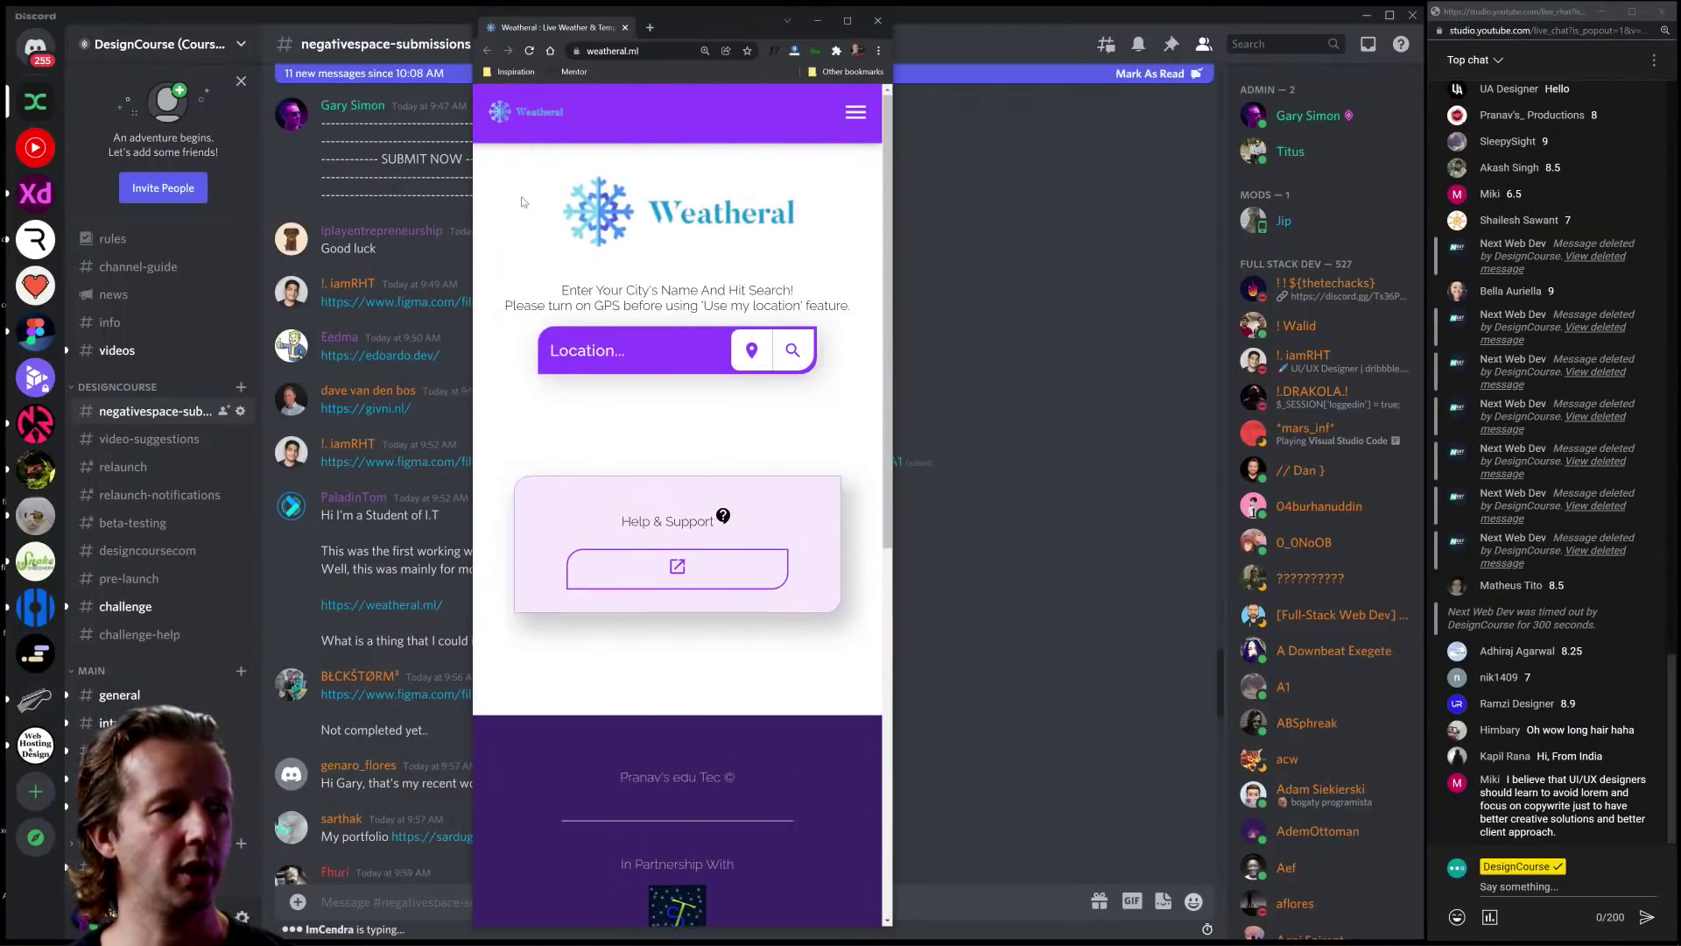
{"action": "left_click_drag", "start_coordinate": [521, 202], "coordinate": [780, 674]}
{"action": "left_click", "coordinate": [782, 669]}
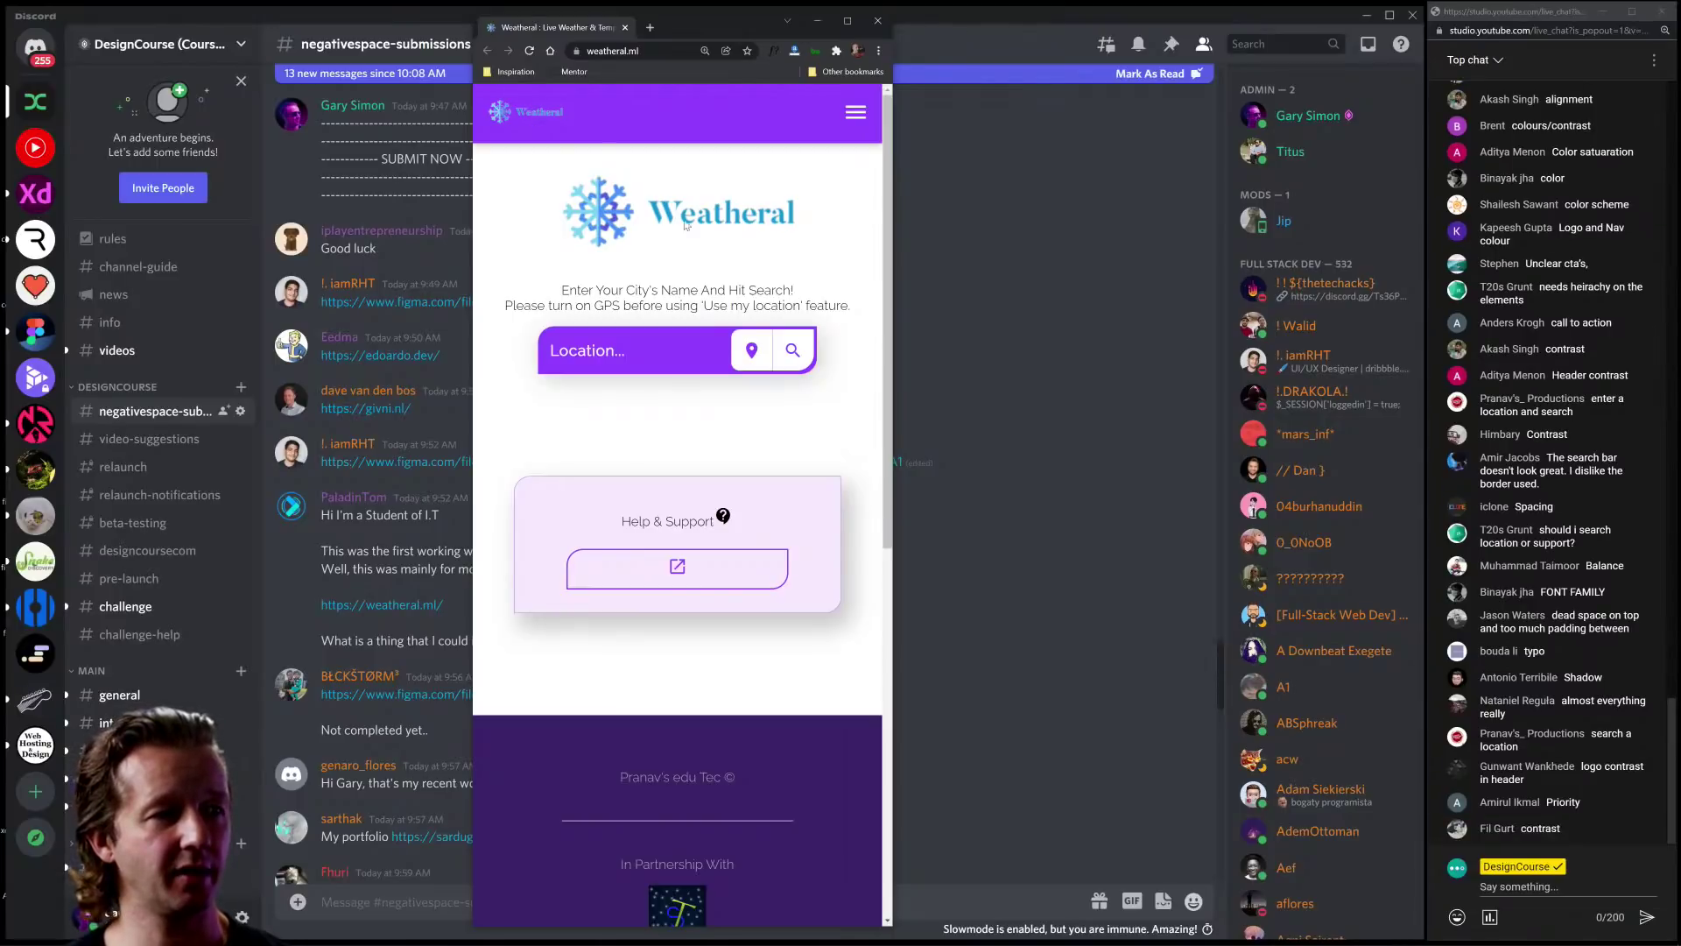
{"action": "left_click_drag", "start_coordinate": [516, 226], "coordinate": [839, 221]}
{"action": "left_click", "coordinate": [839, 221]}
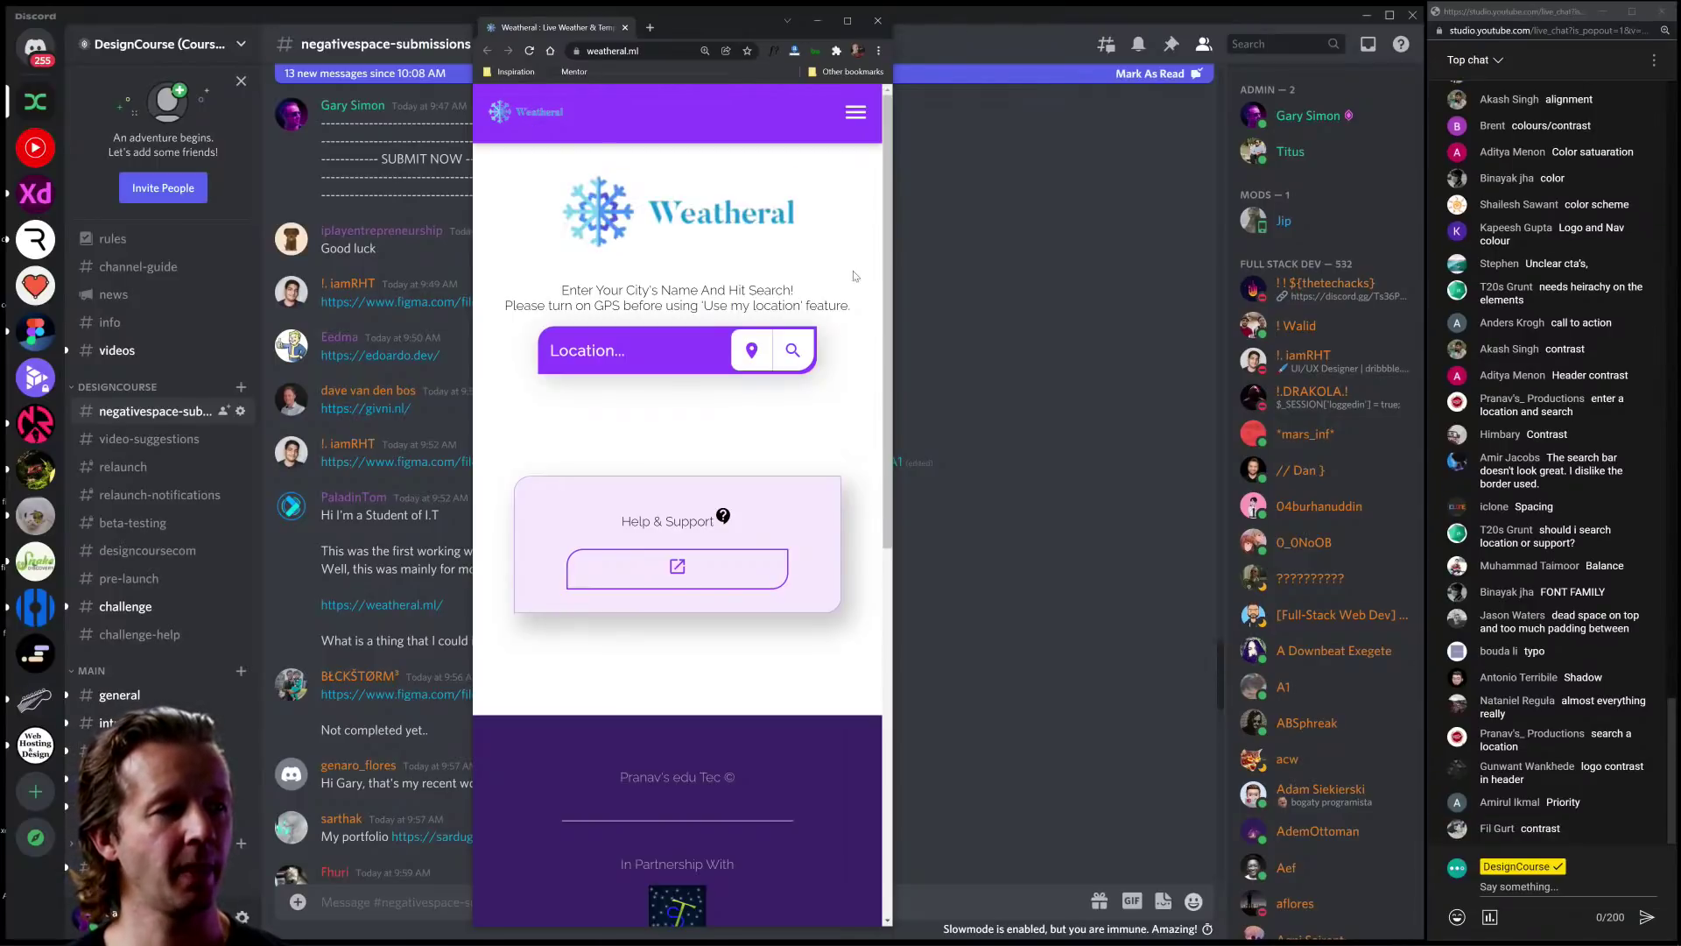
{"action": "mouse_move", "coordinate": [562, 290]}
{"action": "left_mouse_down"}
{"action": "mouse_move", "coordinate": [868, 310]}
{"action": "mouse_move", "coordinate": [791, 292]}
{"action": "mouse_move", "coordinate": [554, 294]}
{"action": "left_mouse_up"}
{"action": "left_click", "coordinate": [865, 310]}
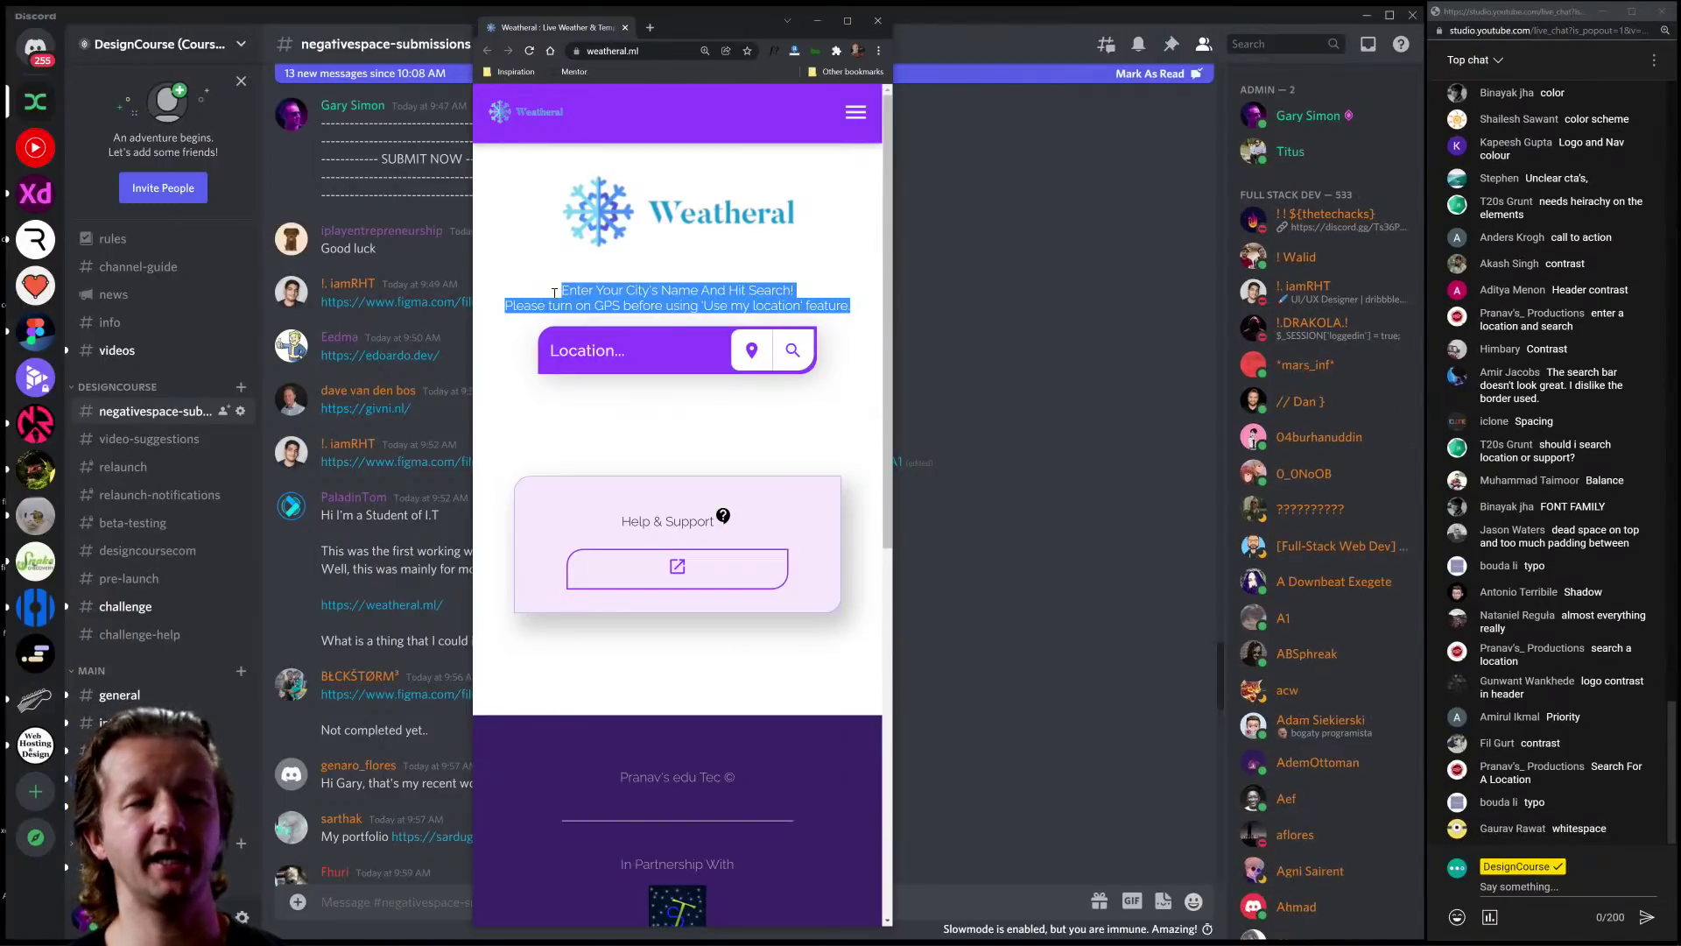
{"action": "left_click", "coordinate": [554, 296]}
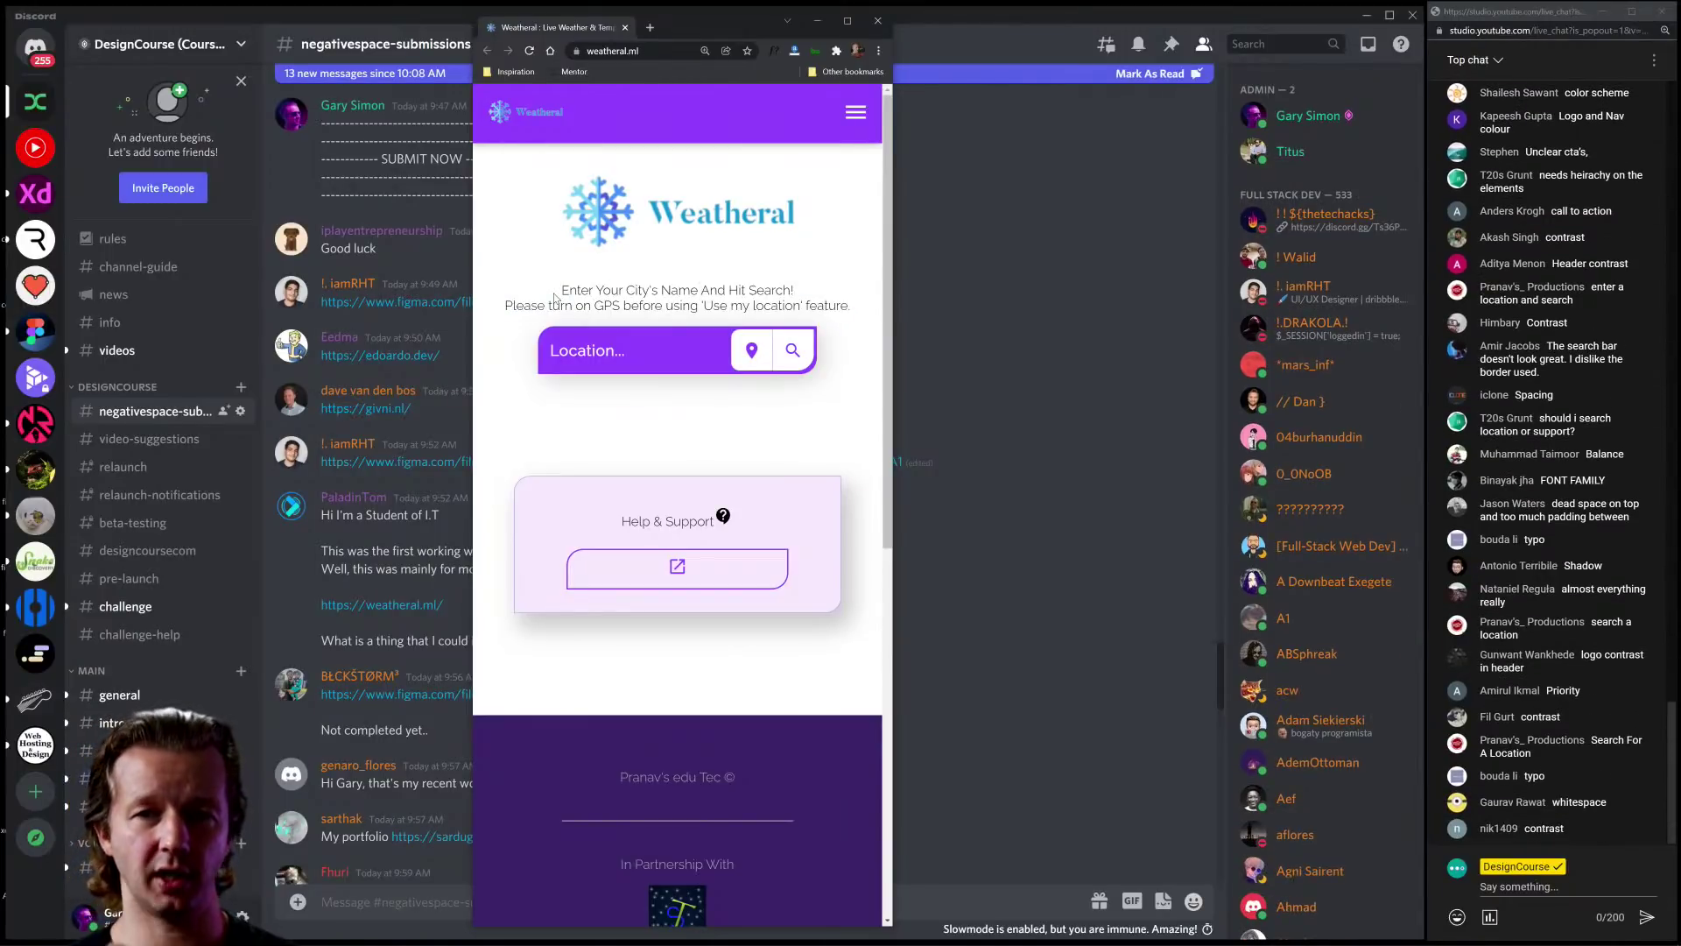
{"action": "left_click_drag", "start_coordinate": [555, 298], "coordinate": [859, 311]}
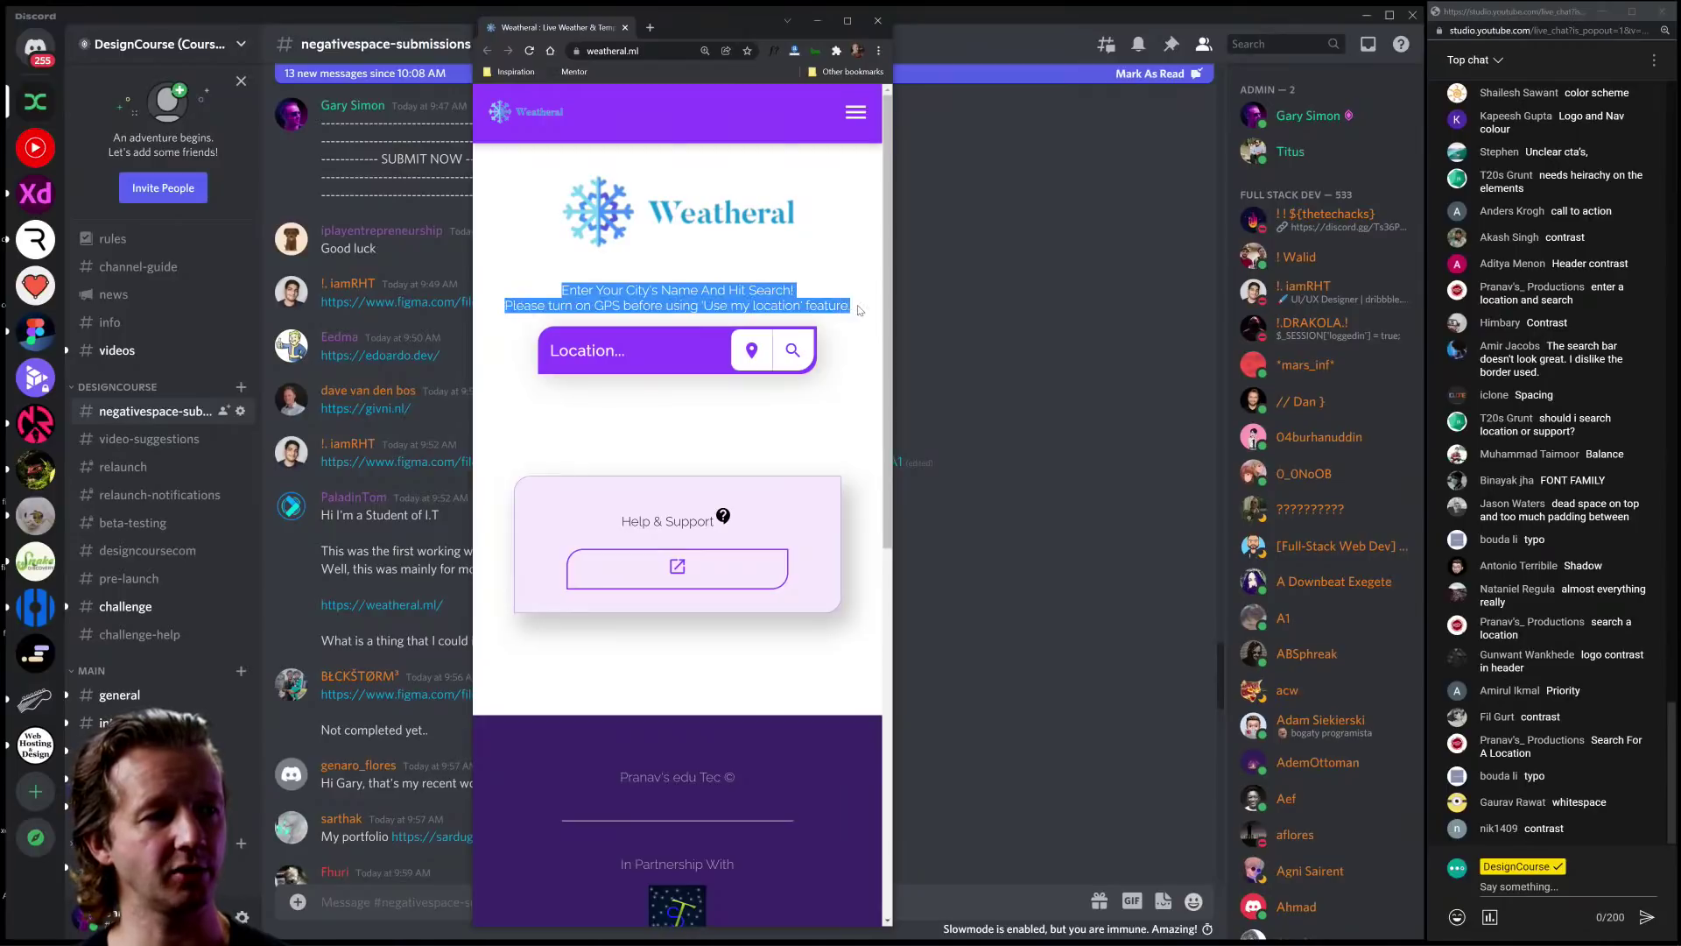
{"action": "left_click", "coordinate": [859, 311]}
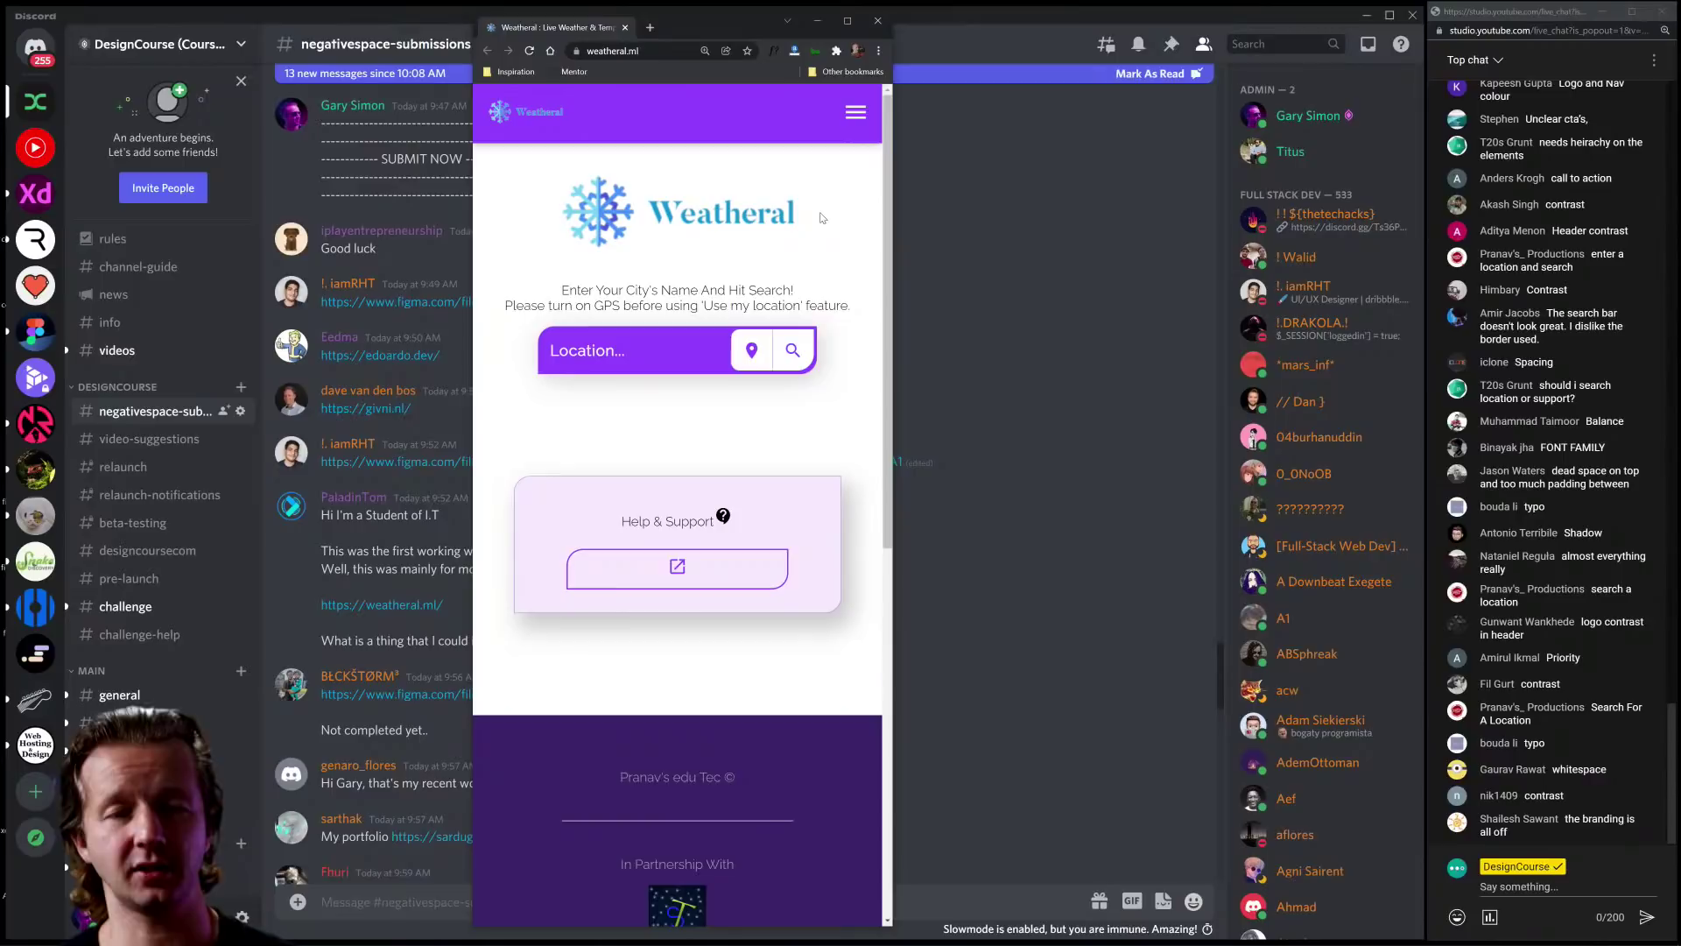
{"action": "double_click", "coordinate": [779, 198]}
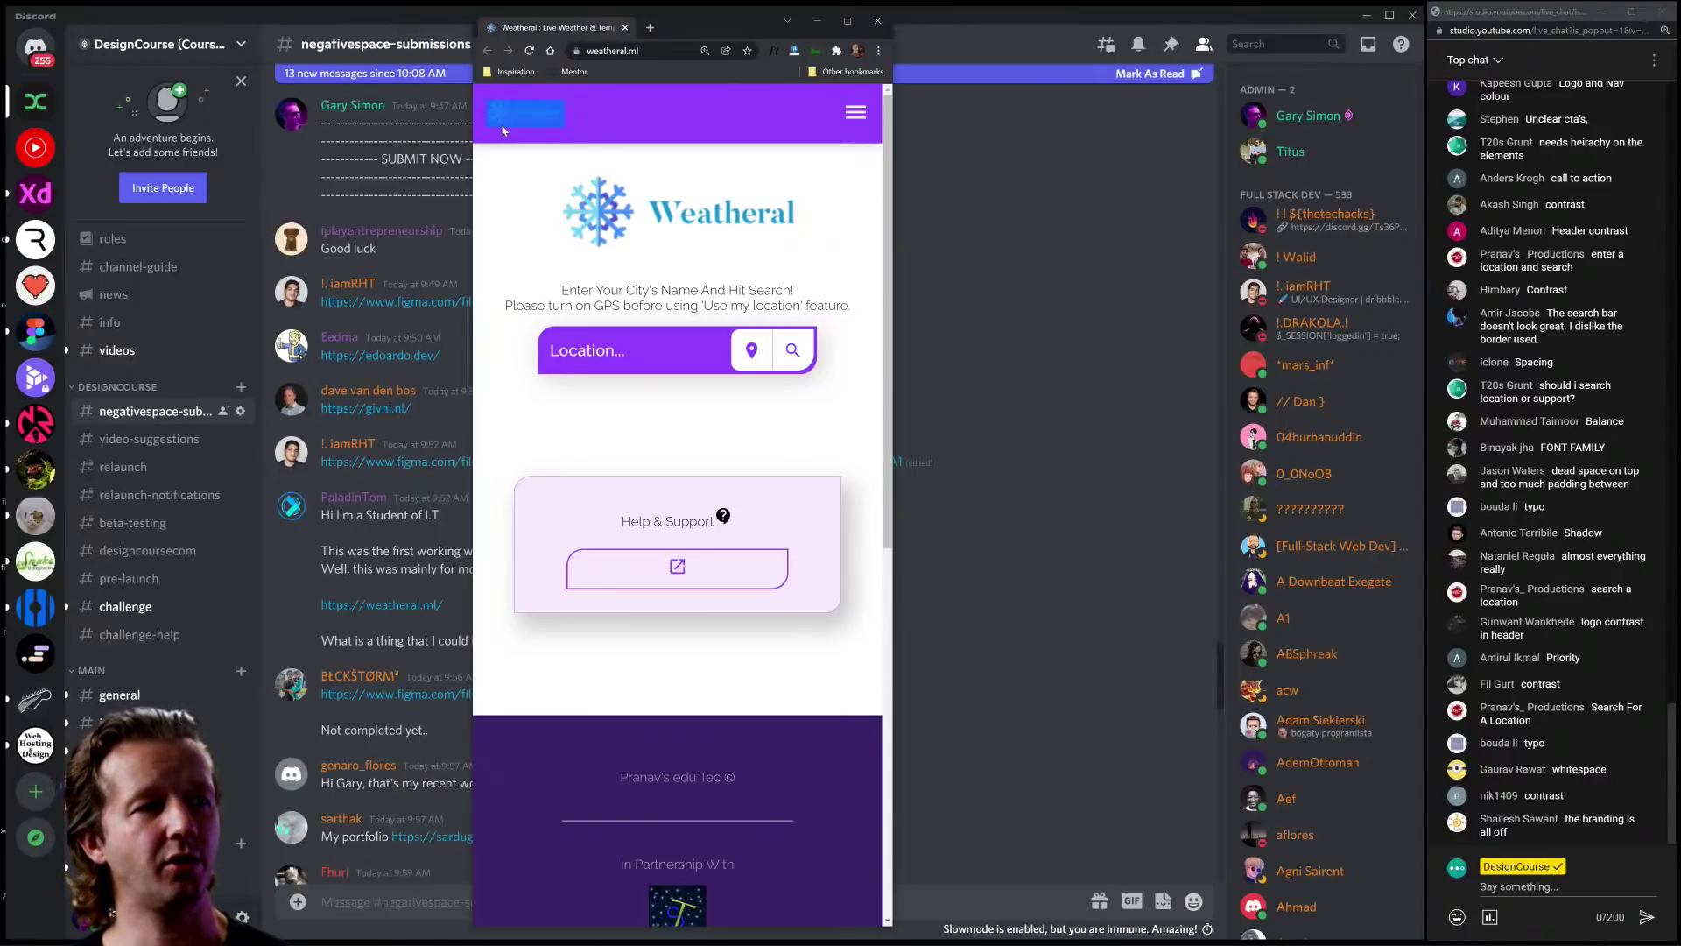
{"action": "double_click", "coordinate": [593, 226]}
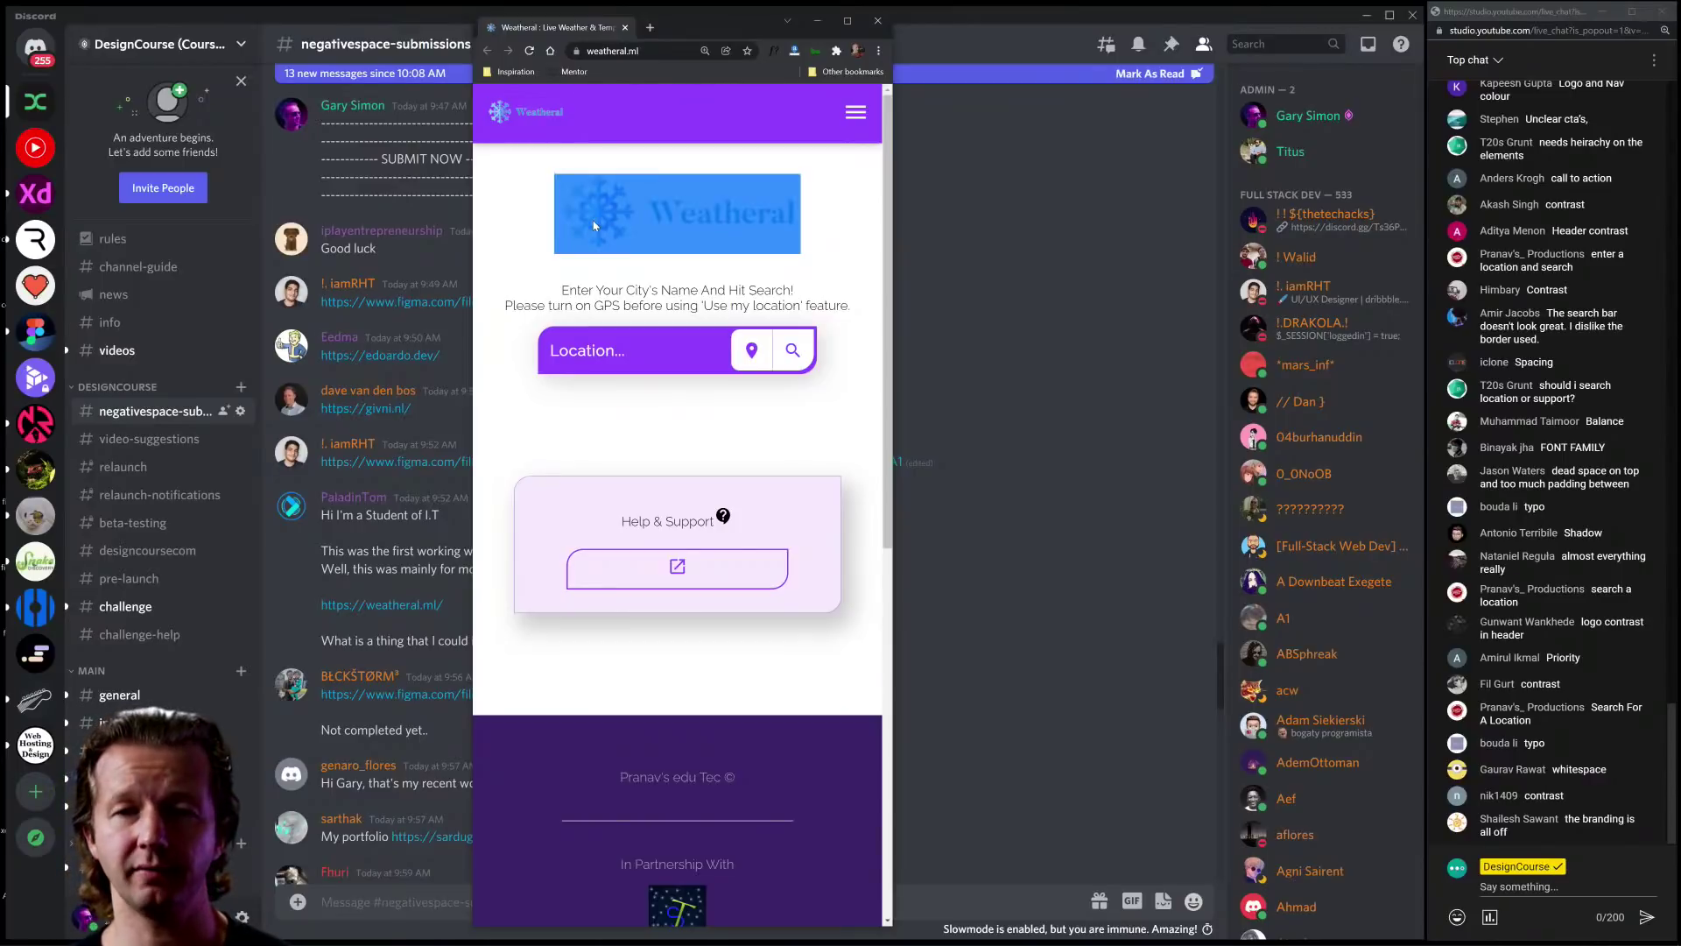
{"action": "left_click", "coordinate": [536, 220]}
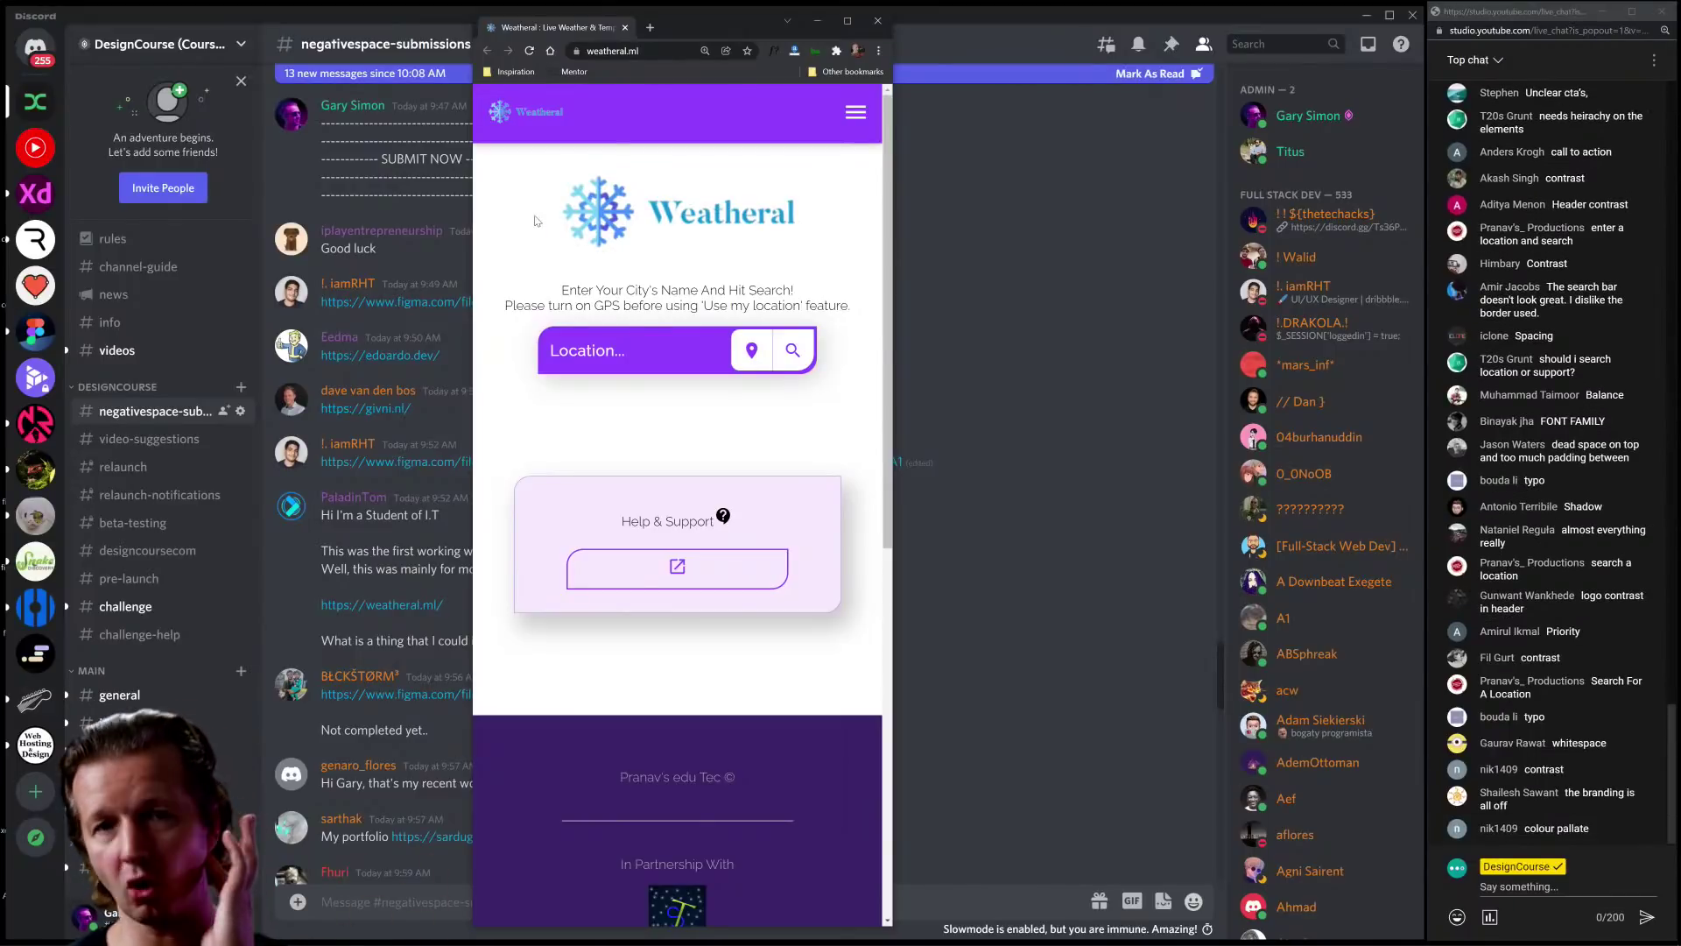
{"action": "left_click_drag", "start_coordinate": [536, 221], "coordinate": [817, 221]}
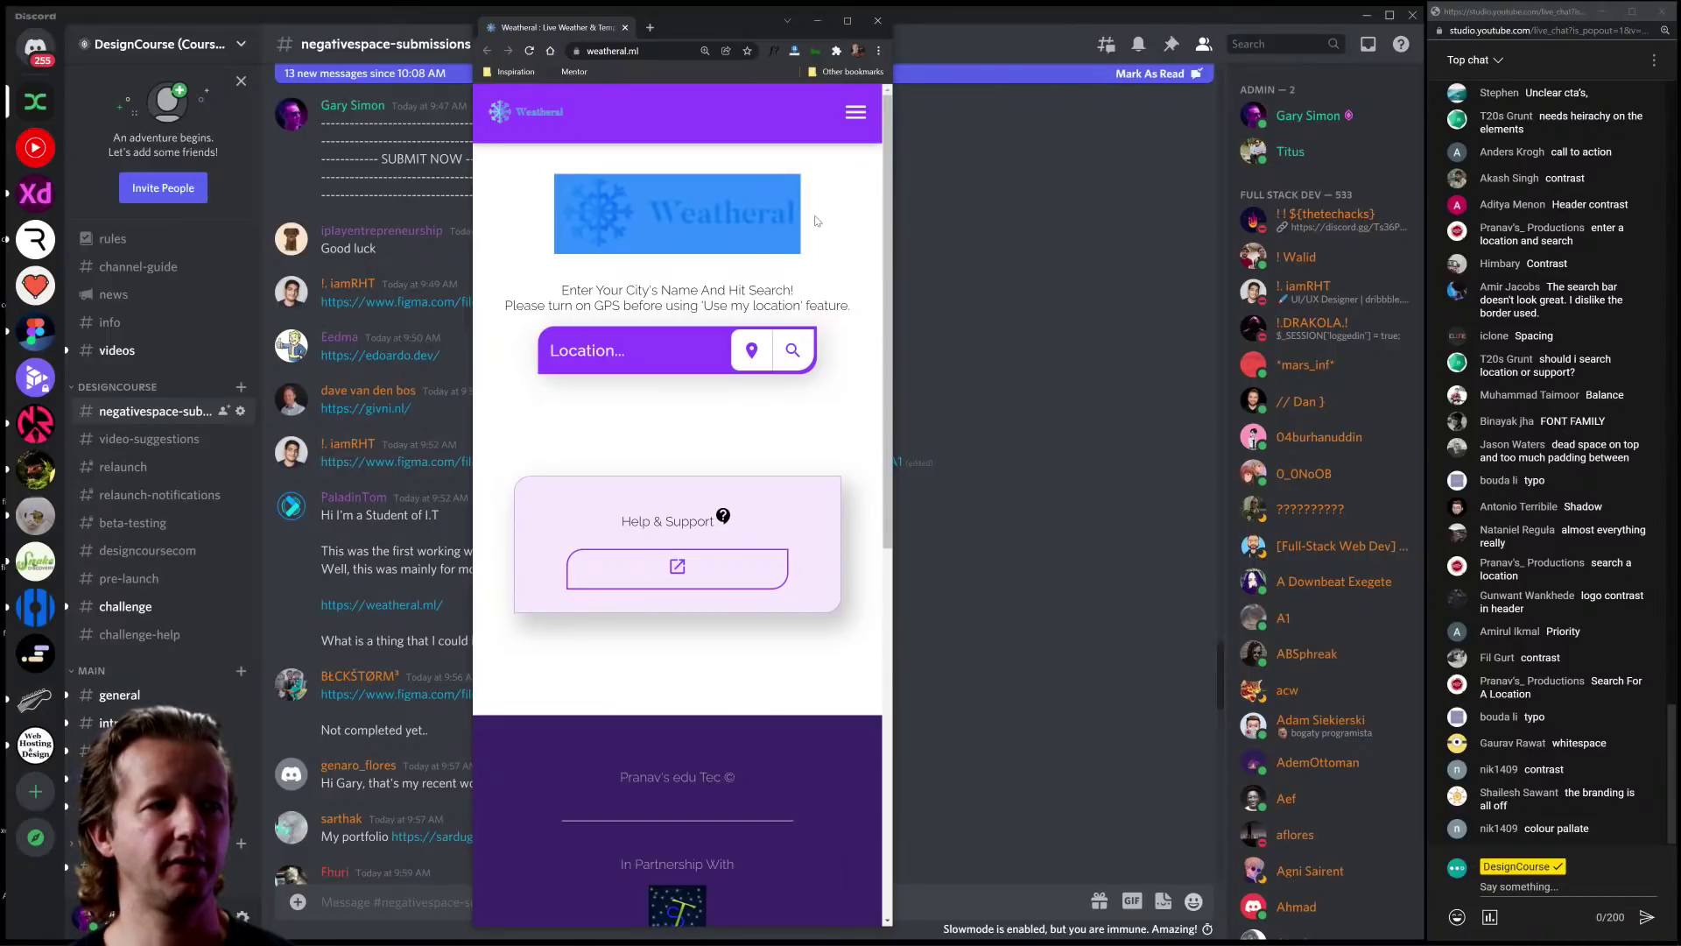
{"action": "left_click", "coordinate": [817, 222]}
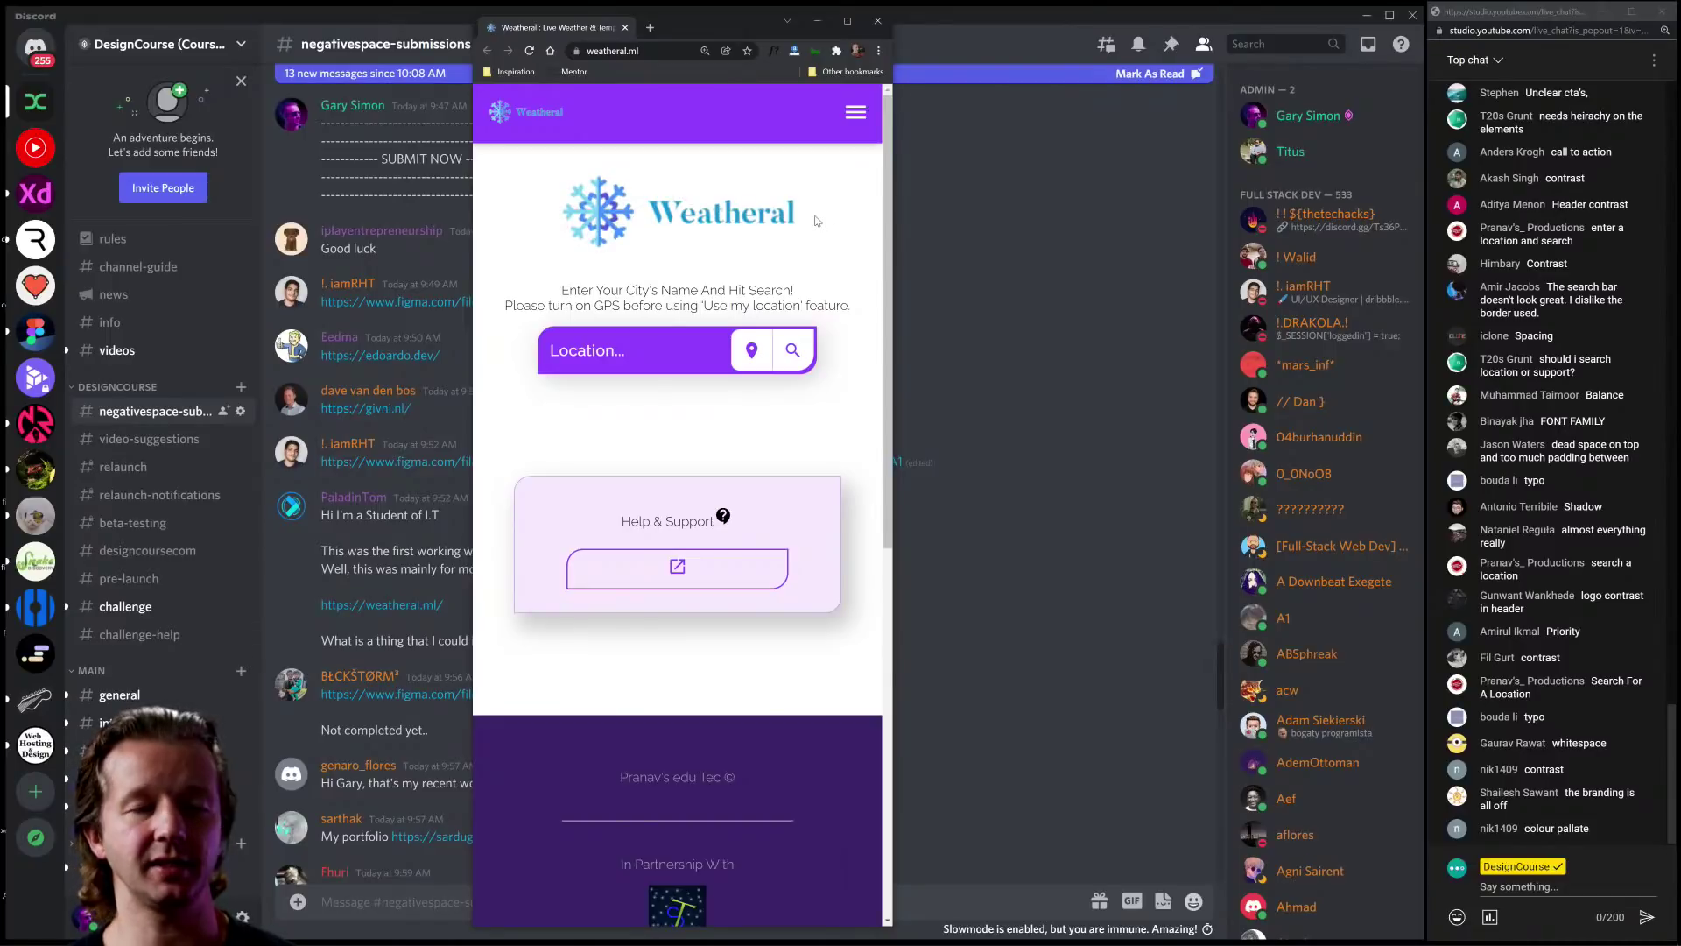
{"action": "left_click_drag", "start_coordinate": [816, 221], "coordinate": [586, 216]}
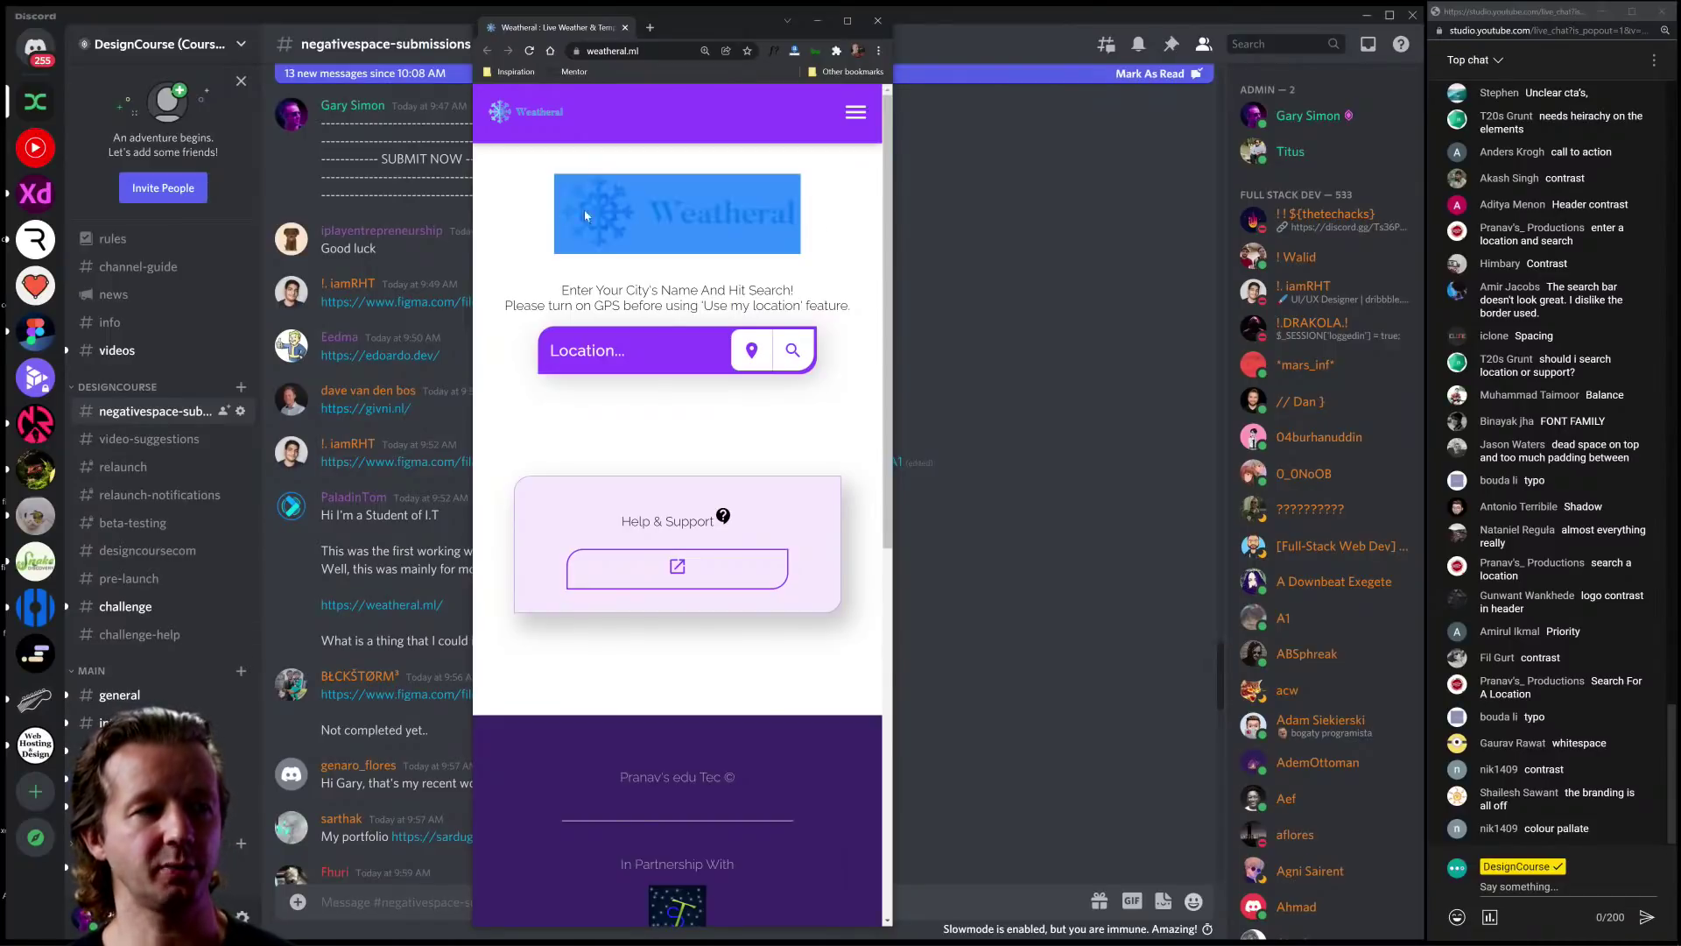
{"action": "left_click", "coordinate": [536, 211]}
{"action": "scroll", "coordinate": [611, 353], "scroll_direction": "down", "scroll_amount": 2}
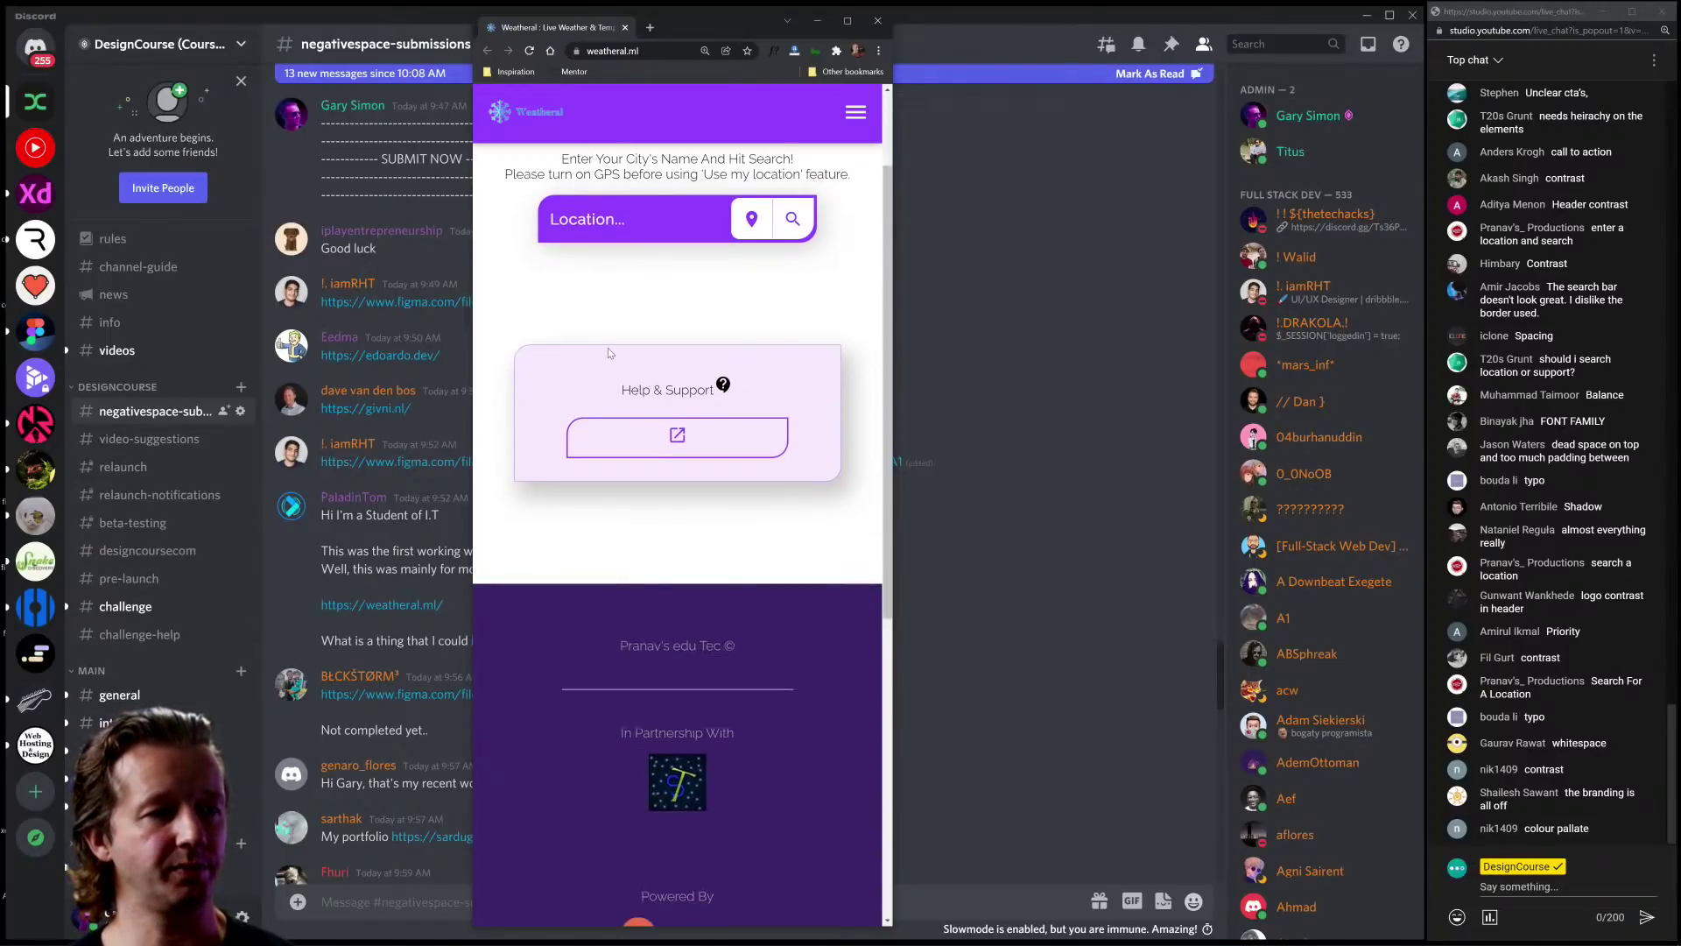
{"action": "scroll", "coordinate": [610, 353], "scroll_direction": "up", "scroll_amount": 1}
{"action": "scroll", "coordinate": [610, 353], "scroll_direction": "down", "scroll_amount": 1}
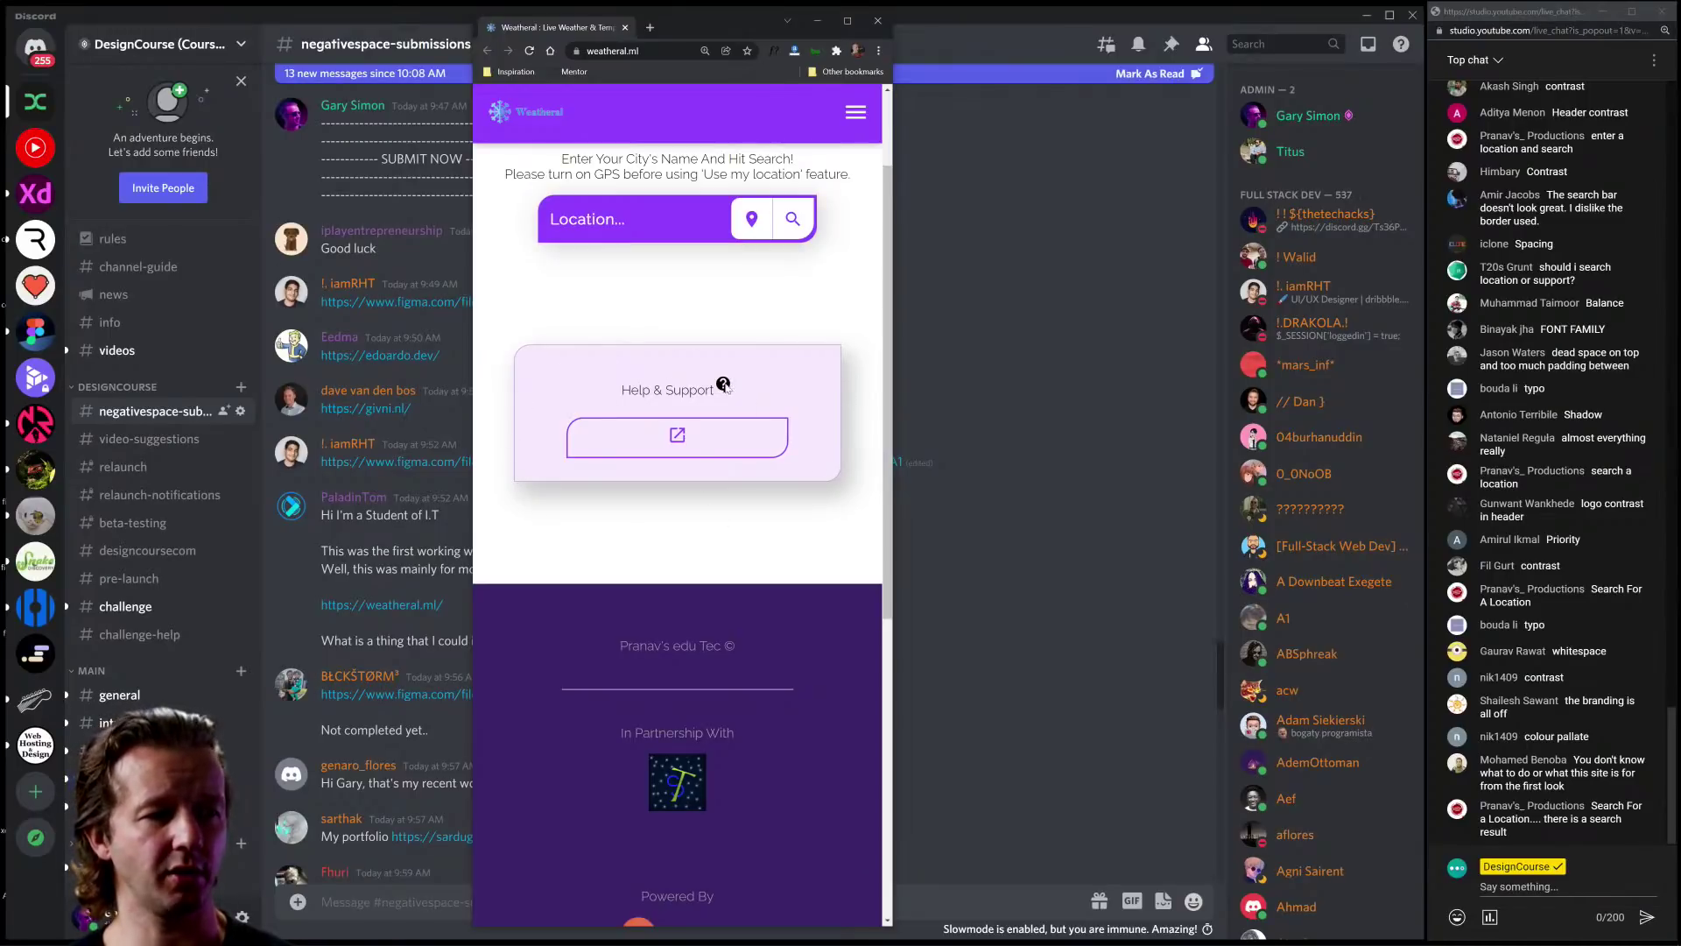
{"action": "scroll", "coordinate": [828, 527], "scroll_direction": "down", "scroll_amount": 6}
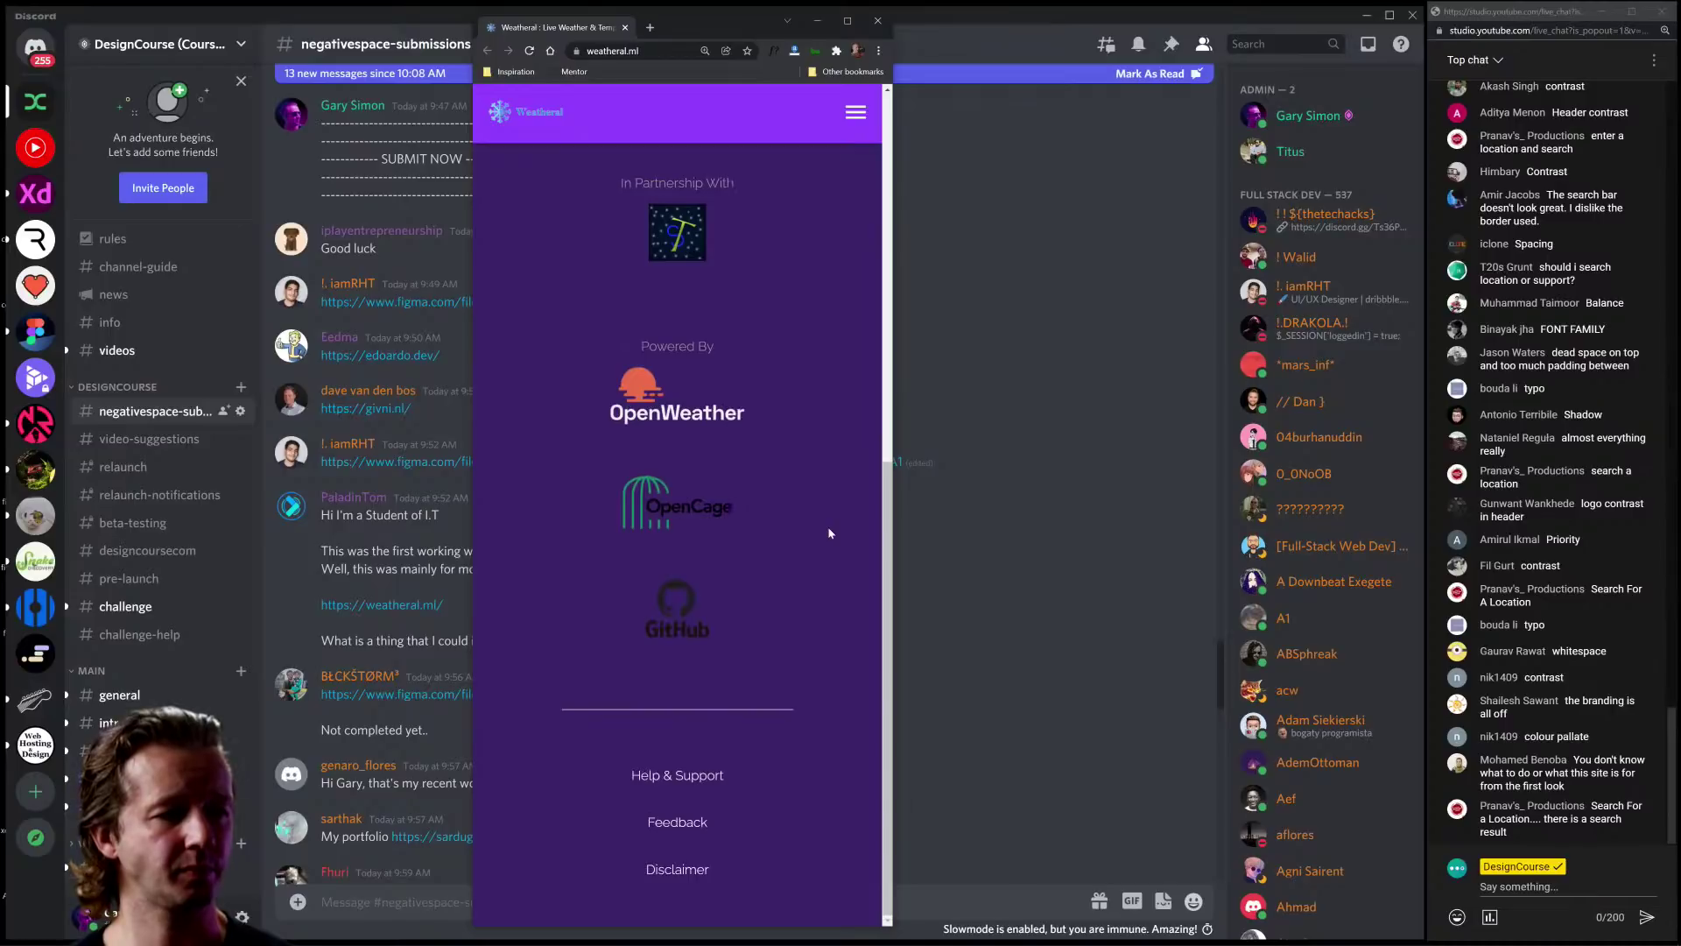
{"action": "scroll", "coordinate": [805, 569], "scroll_direction": "up", "scroll_amount": 1}
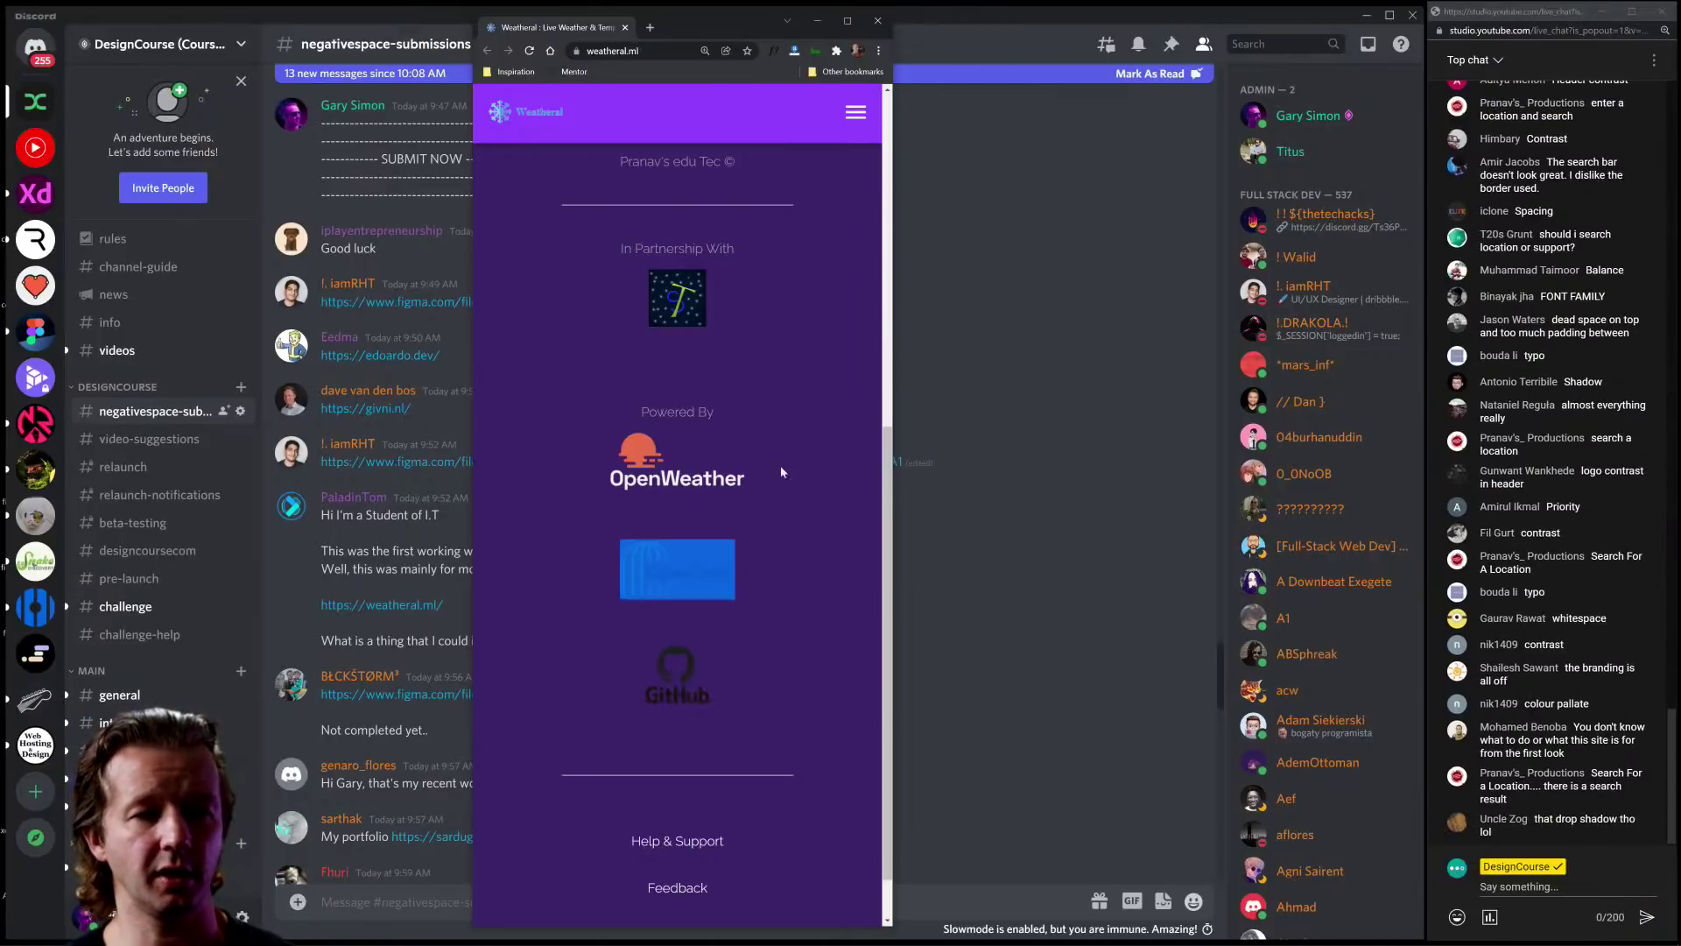
{"action": "left_click_drag", "start_coordinate": [782, 472], "coordinate": [576, 438]}
{"action": "left_click_drag", "start_coordinate": [560, 303], "coordinate": [765, 291]}
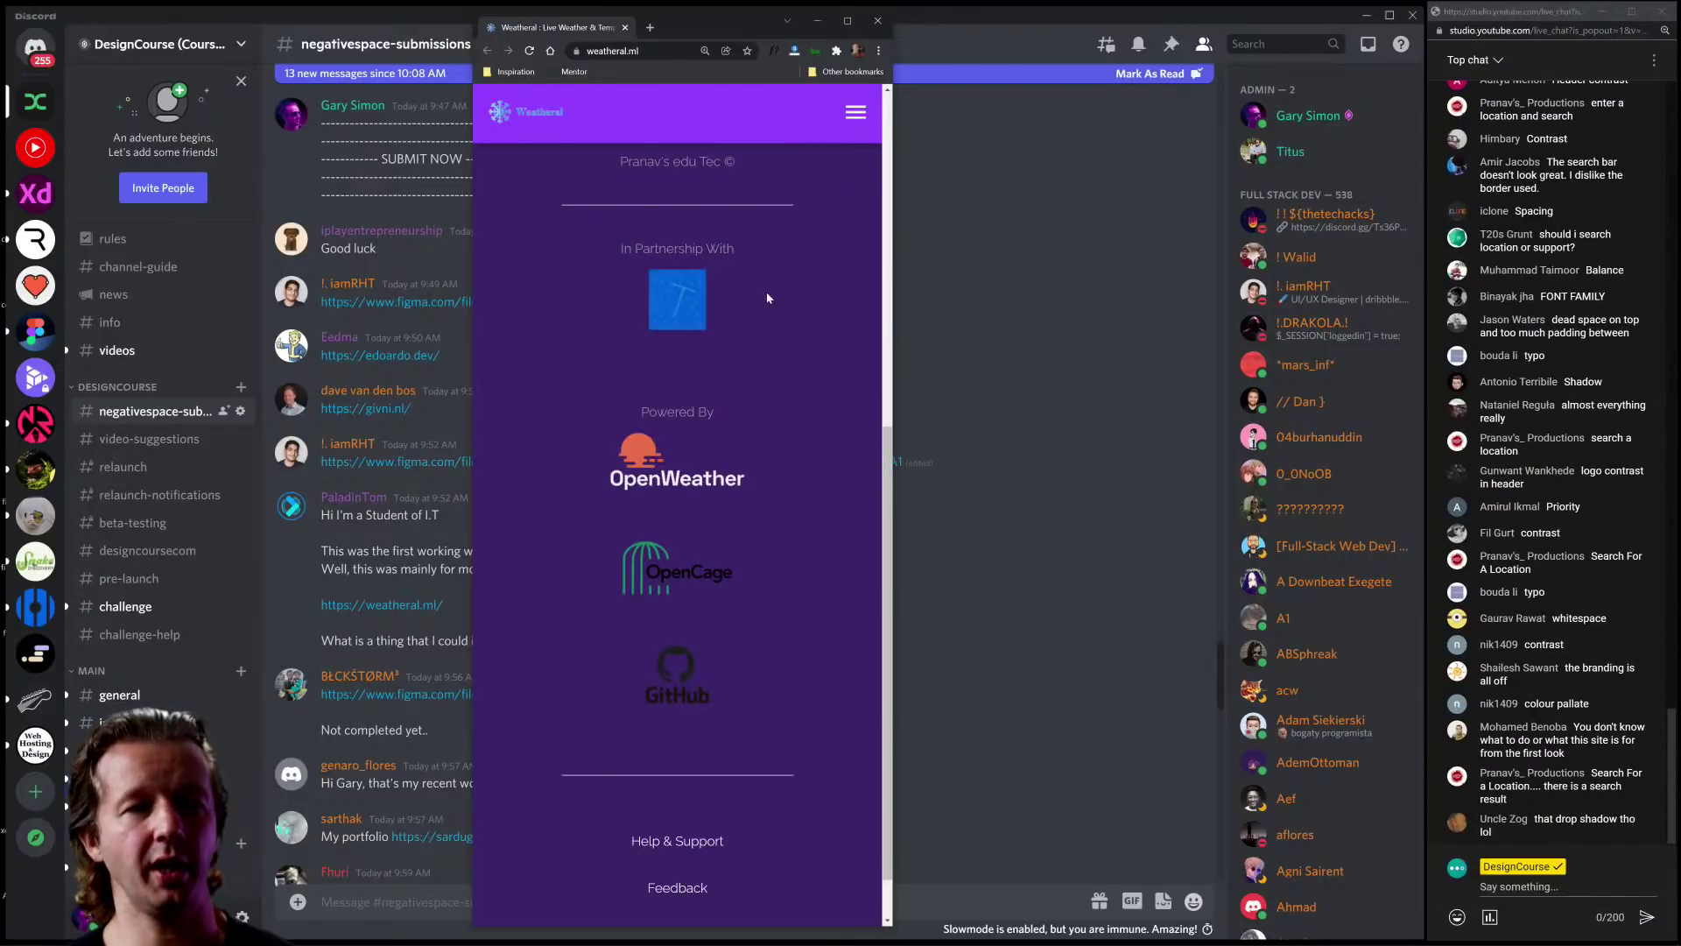
{"action": "left_click", "coordinate": [765, 292]}
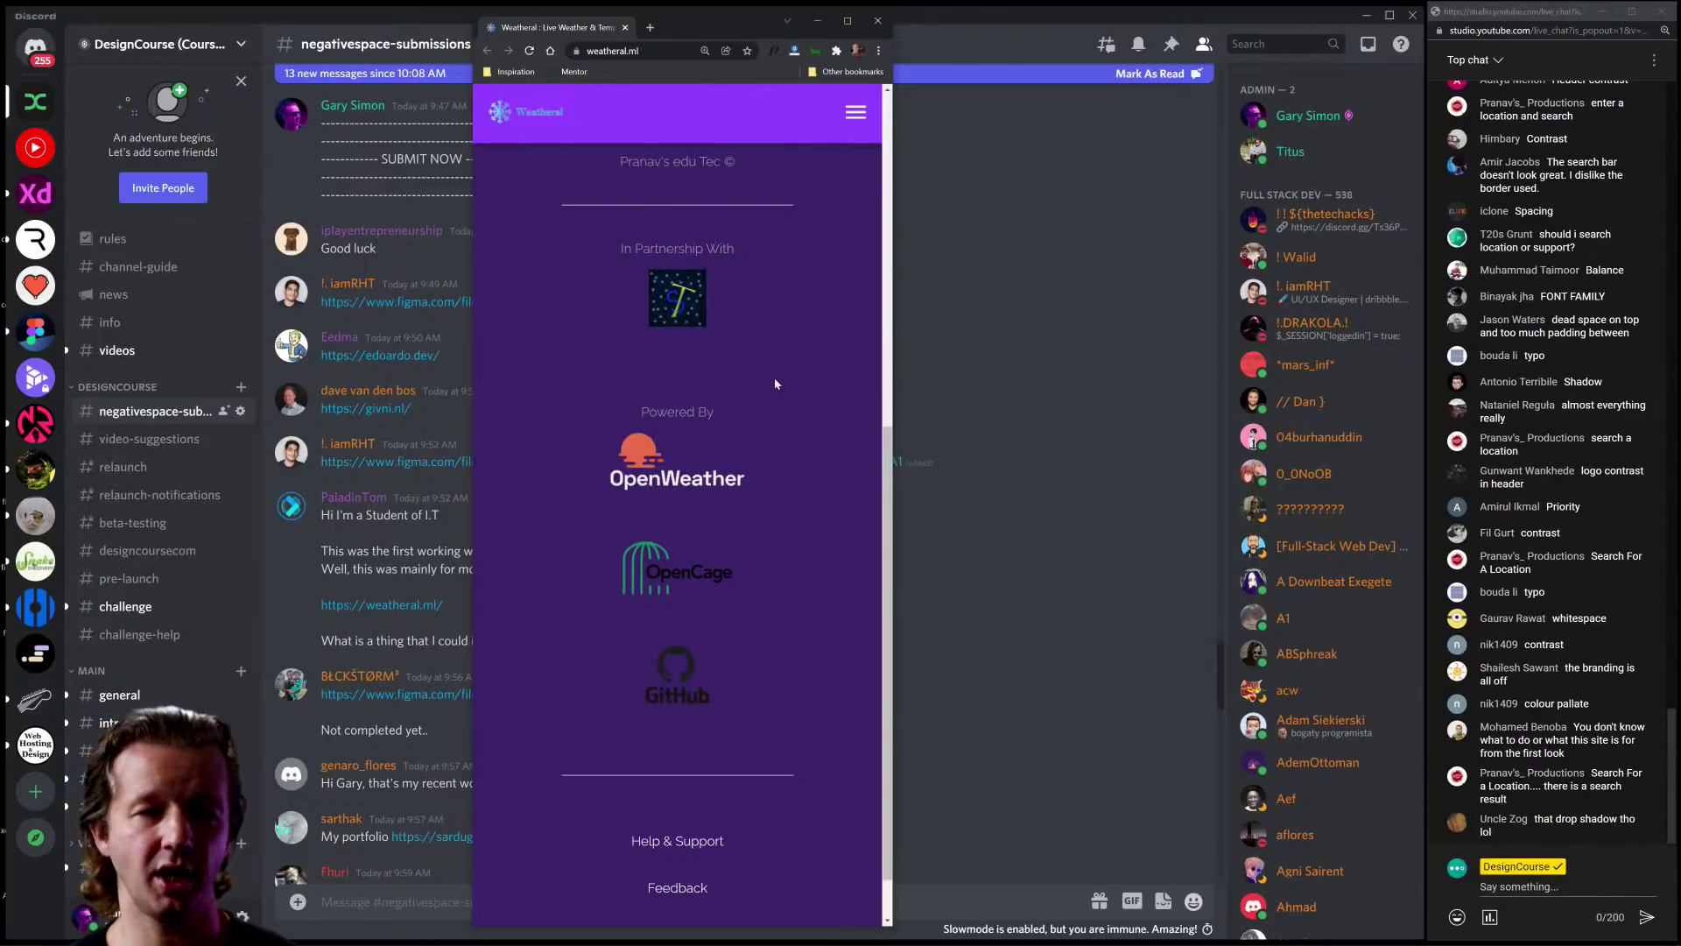
{"action": "scroll", "coordinate": [795, 524], "scroll_direction": "down", "scroll_amount": 1}
{"action": "left_click_drag", "start_coordinate": [753, 619], "coordinate": [535, 354]}
{"action": "left_click", "coordinate": [554, 413]}
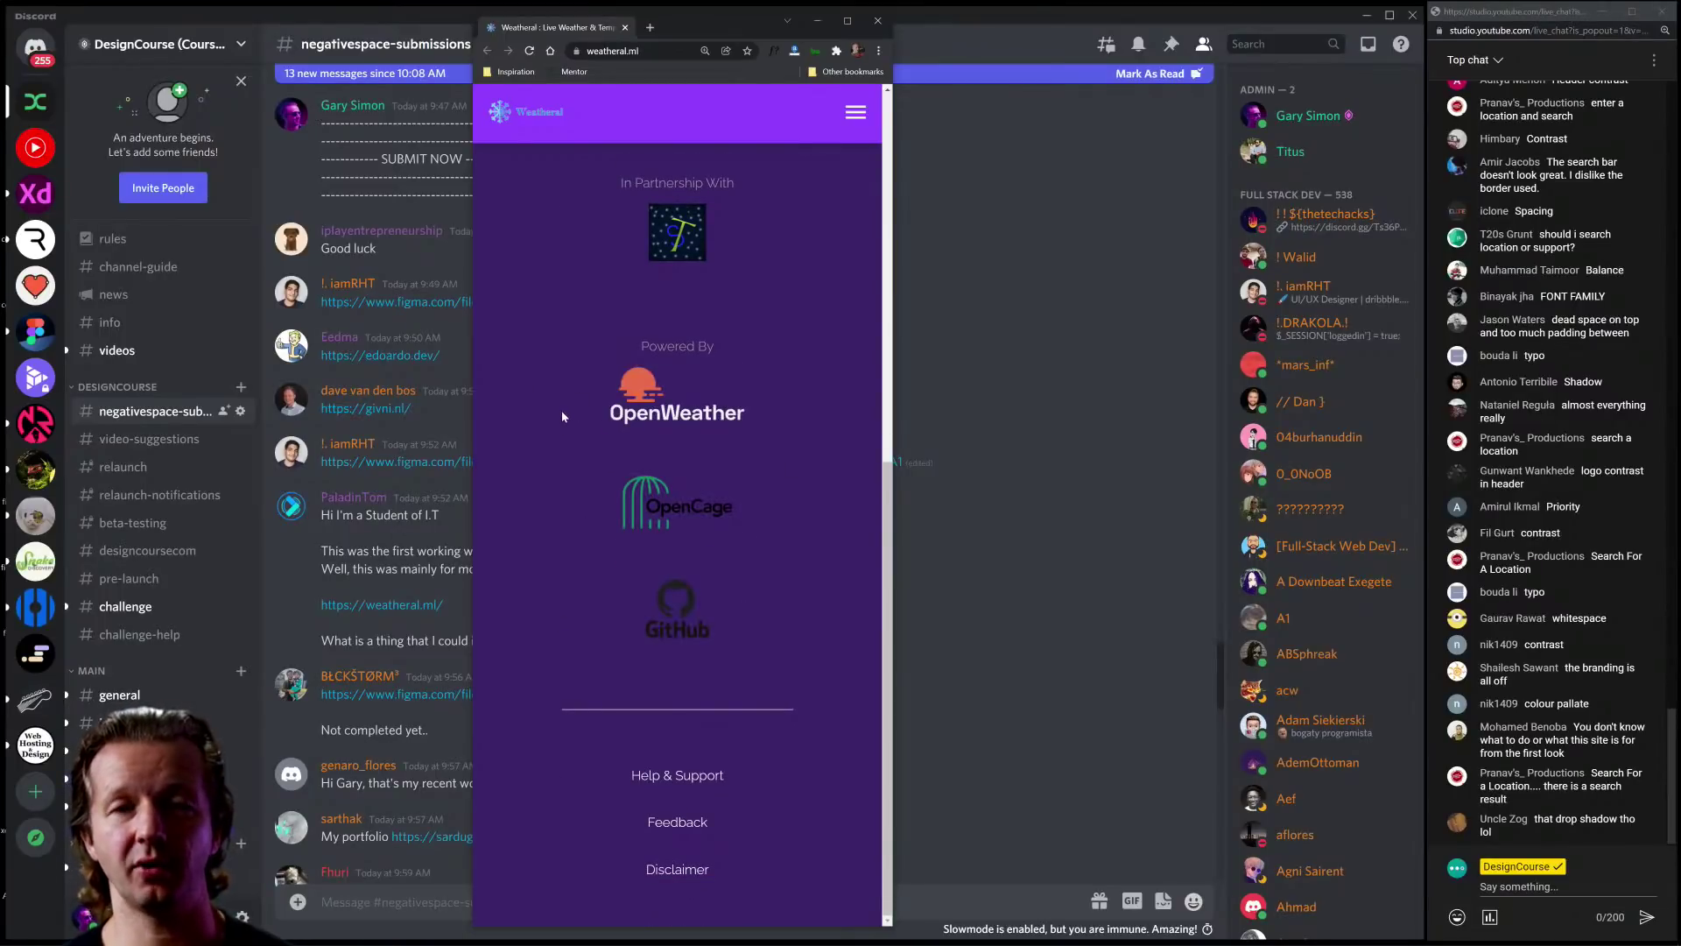
{"action": "scroll", "coordinate": [563, 423], "scroll_direction": "up", "scroll_amount": 8}
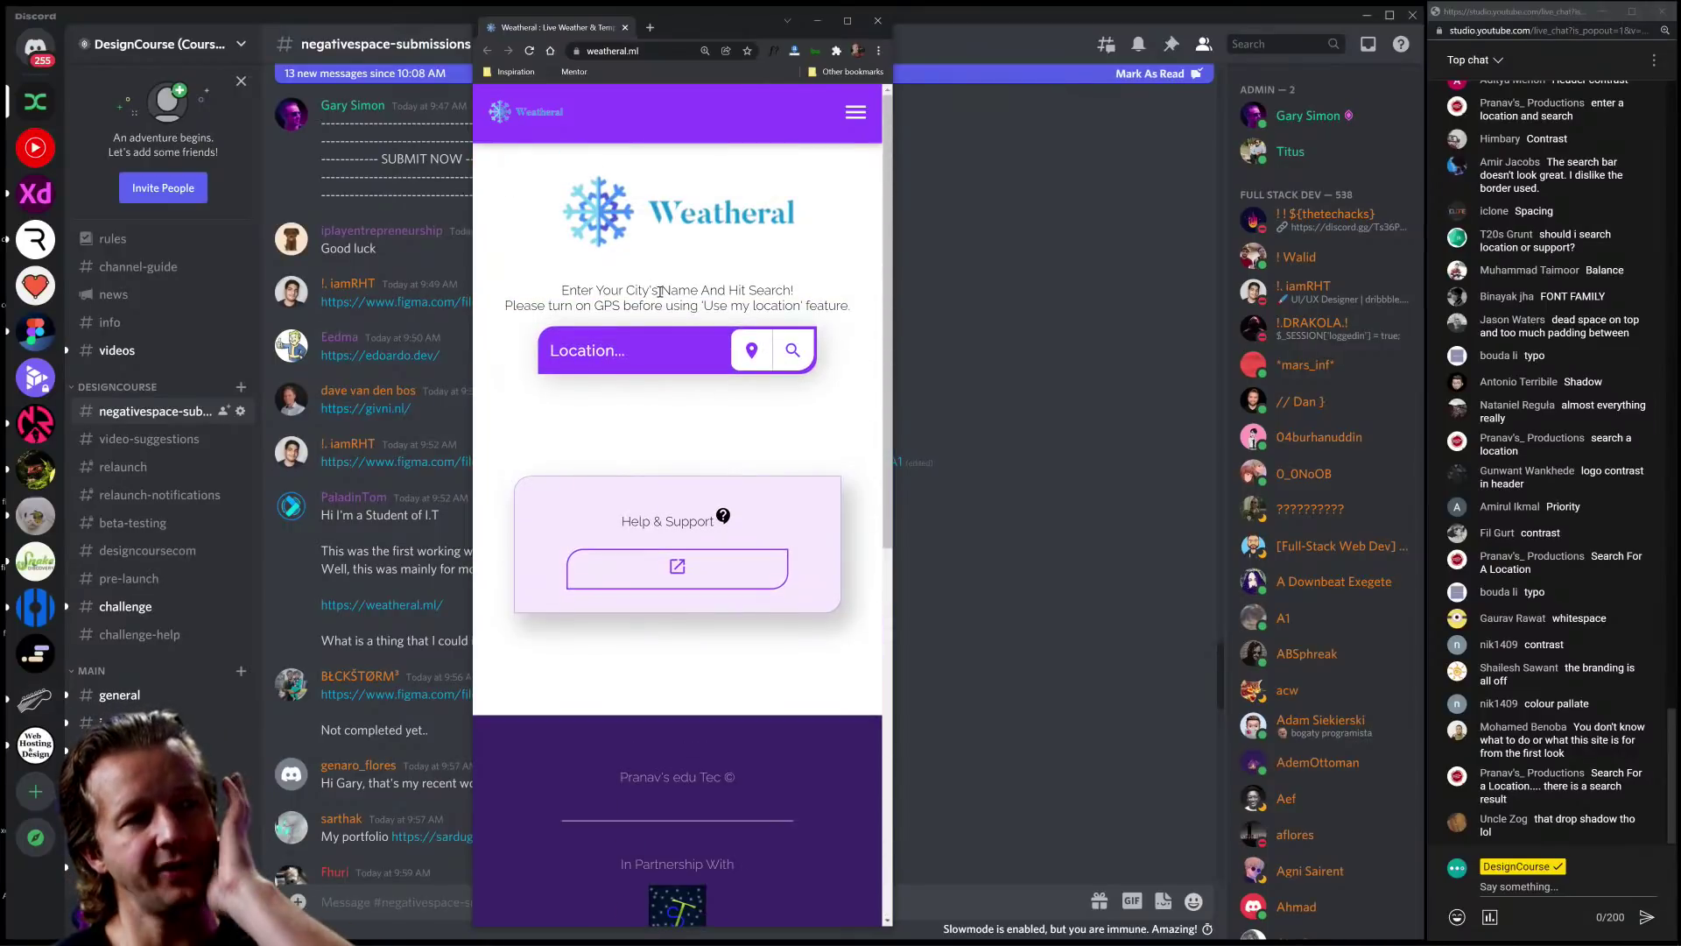
{"action": "left_click", "coordinate": [853, 111]}
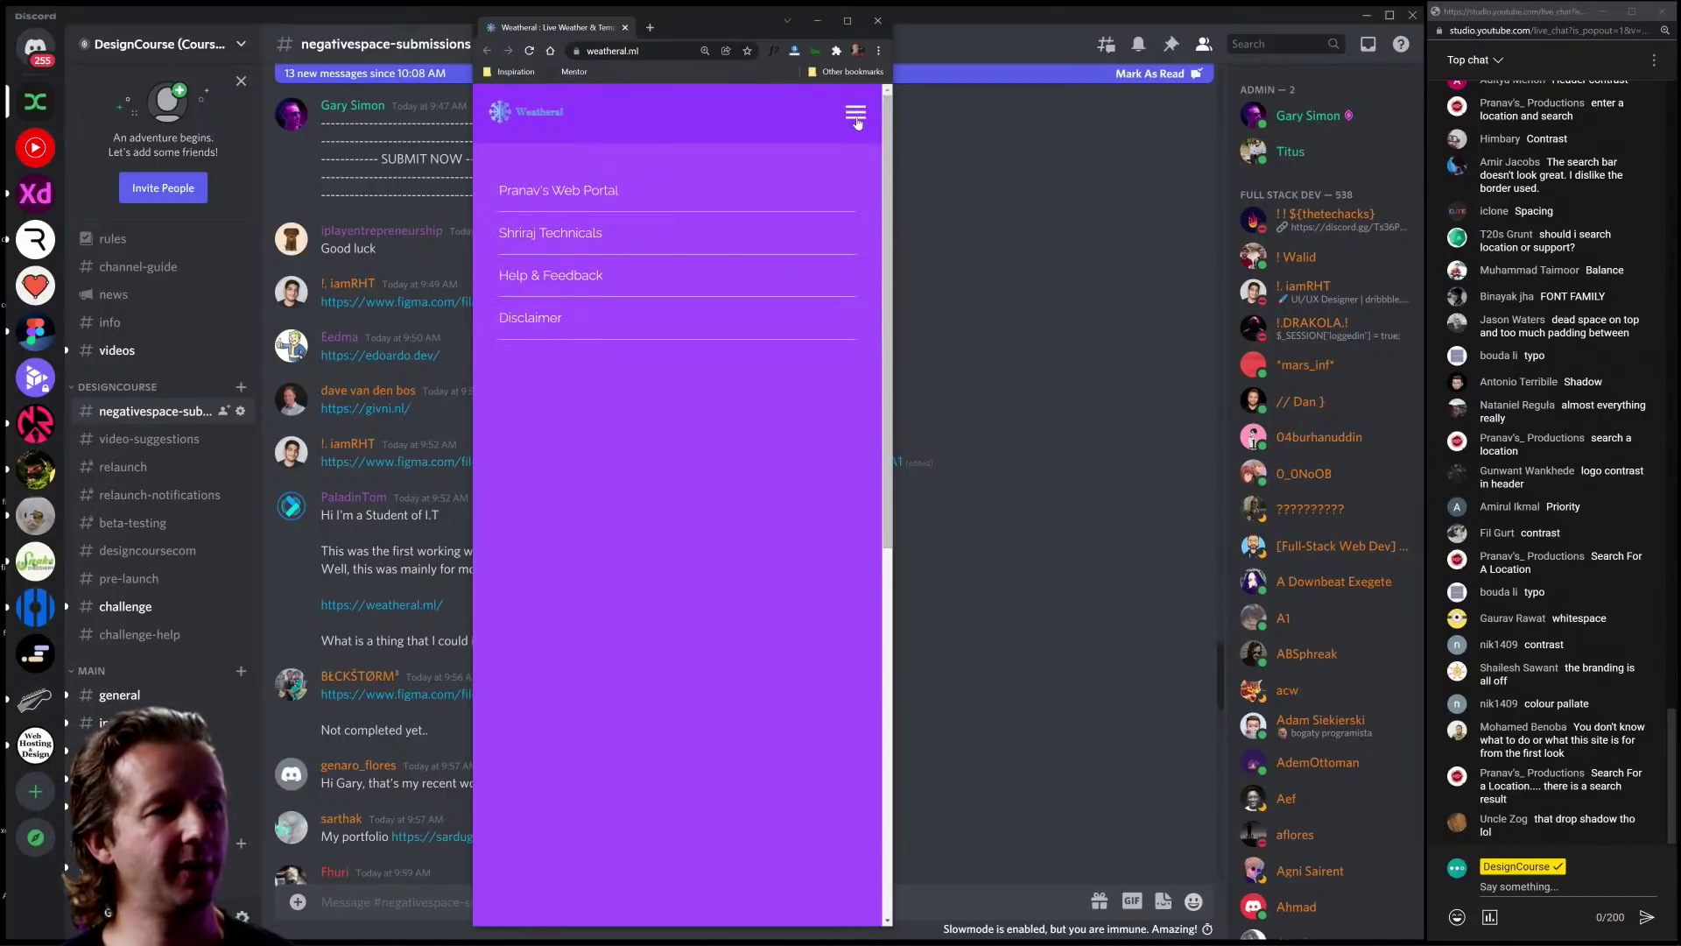
{"action": "left_click", "coordinate": [856, 118]}
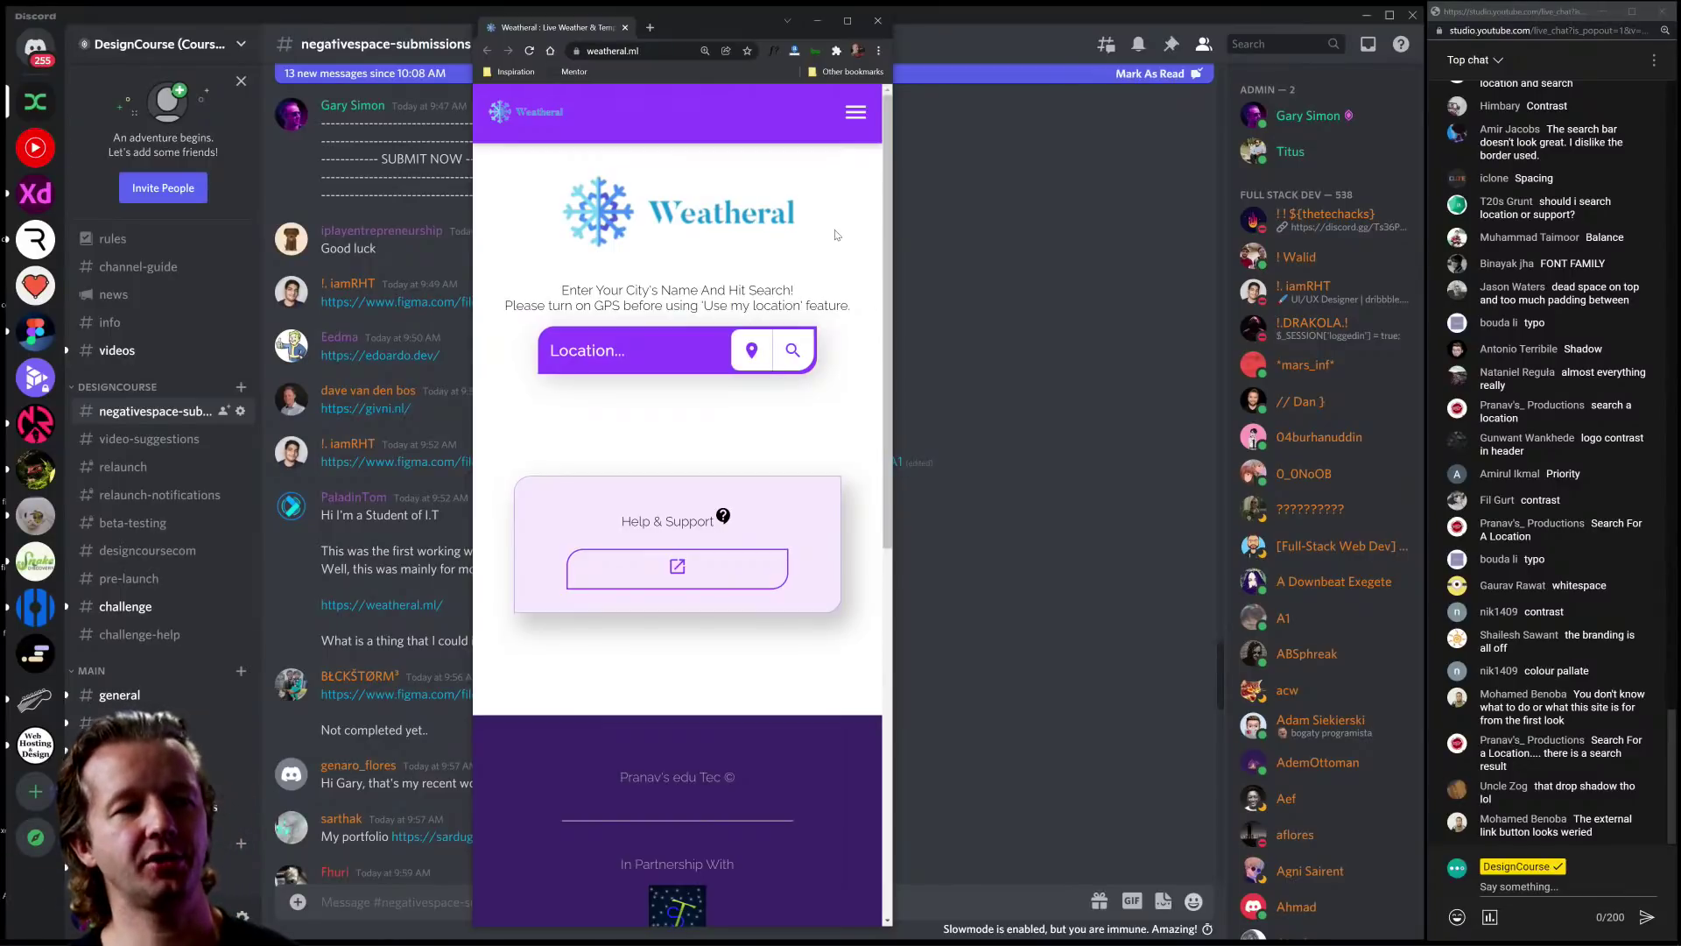
Step: Highlight the Weatheral logo and the 'Enter Your City's Name And Hit Search!' instruction lines
{"action": "left_click_drag", "start_coordinate": [812, 229], "coordinate": [545, 227]}
{"action": "left_click", "coordinate": [537, 228]}
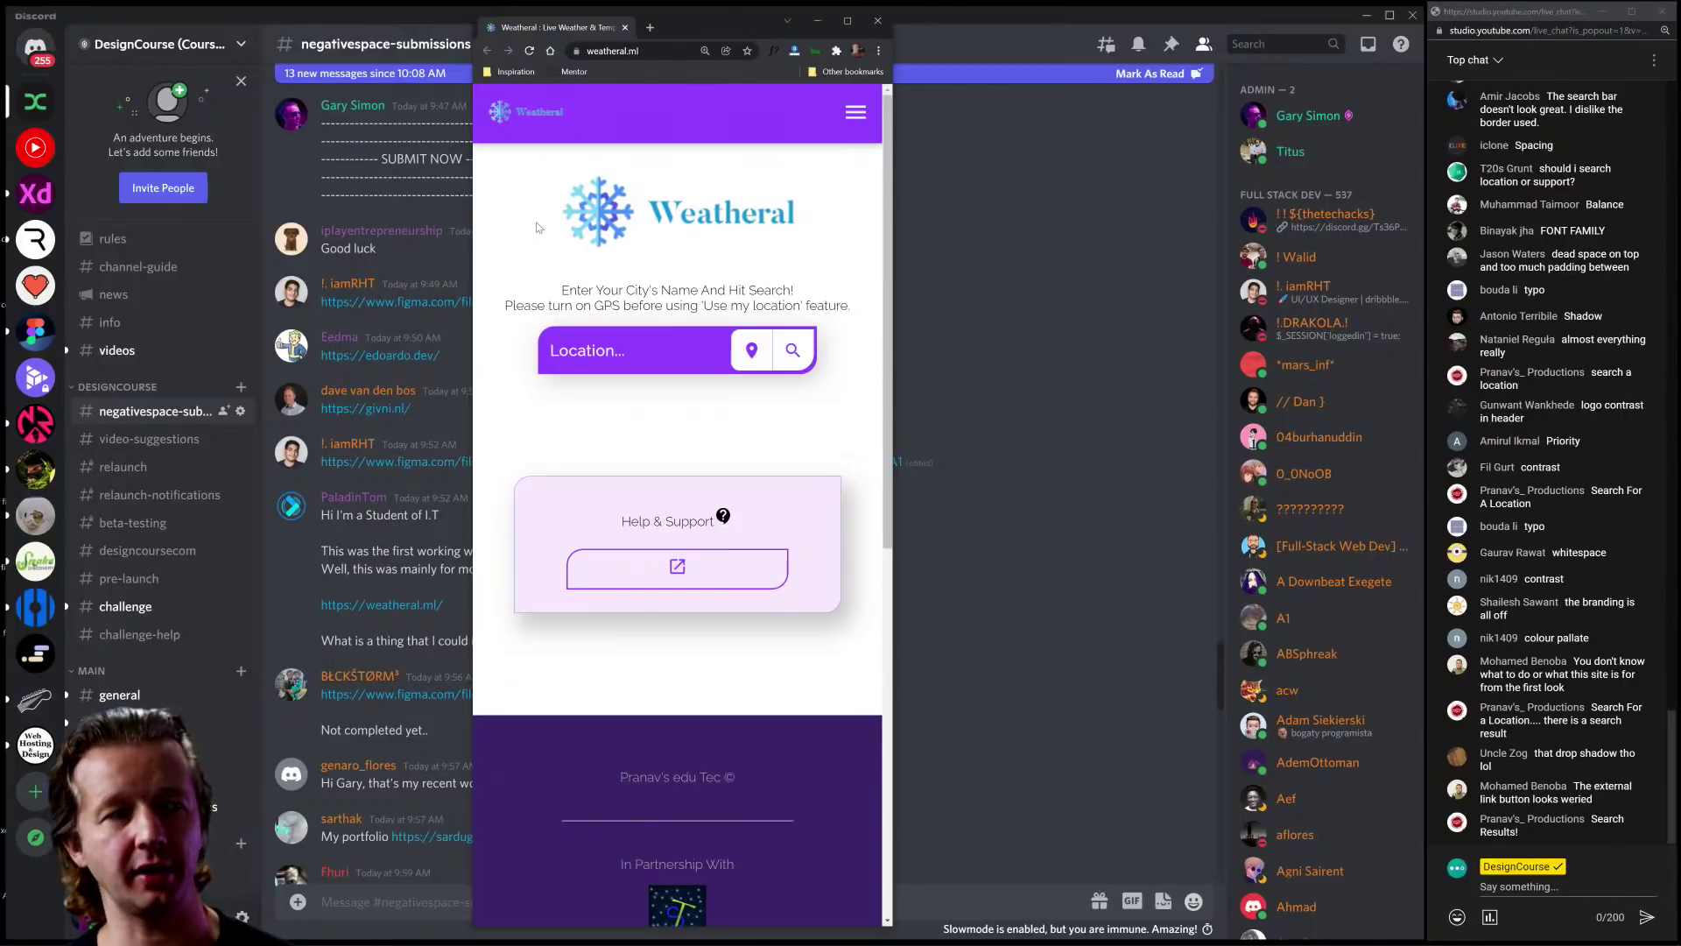
{"action": "left_click_drag", "start_coordinate": [537, 227], "coordinate": [836, 218]}
{"action": "left_click", "coordinate": [836, 219]}
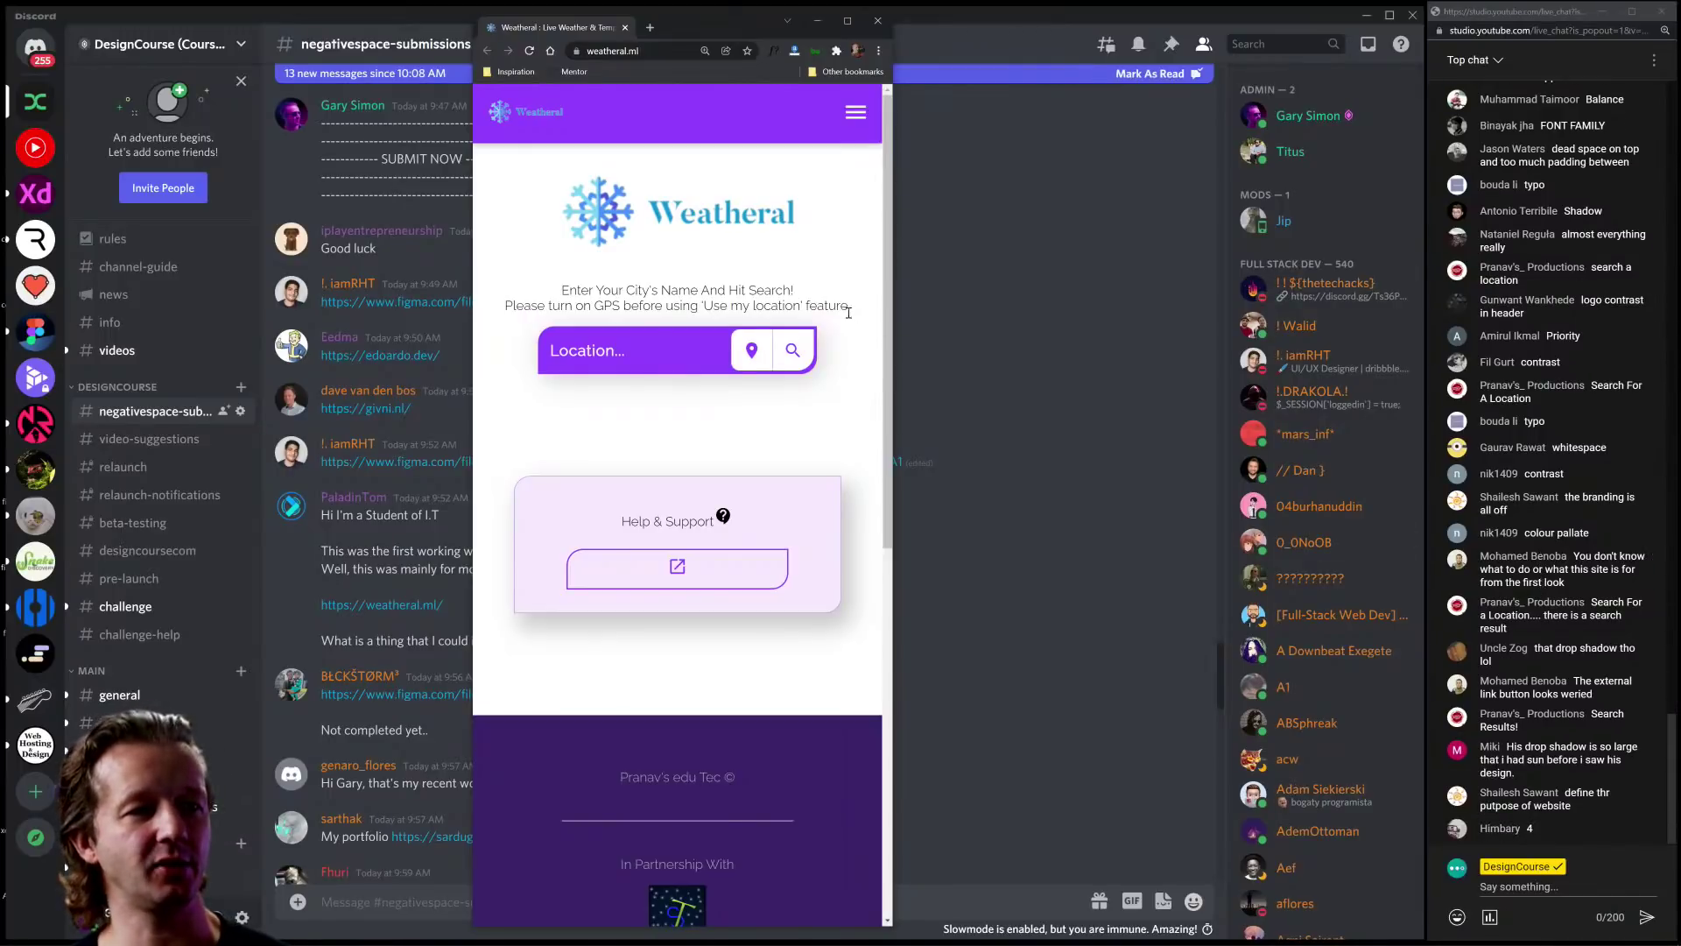
{"action": "left_click_drag", "start_coordinate": [849, 312], "coordinate": [811, 266]}
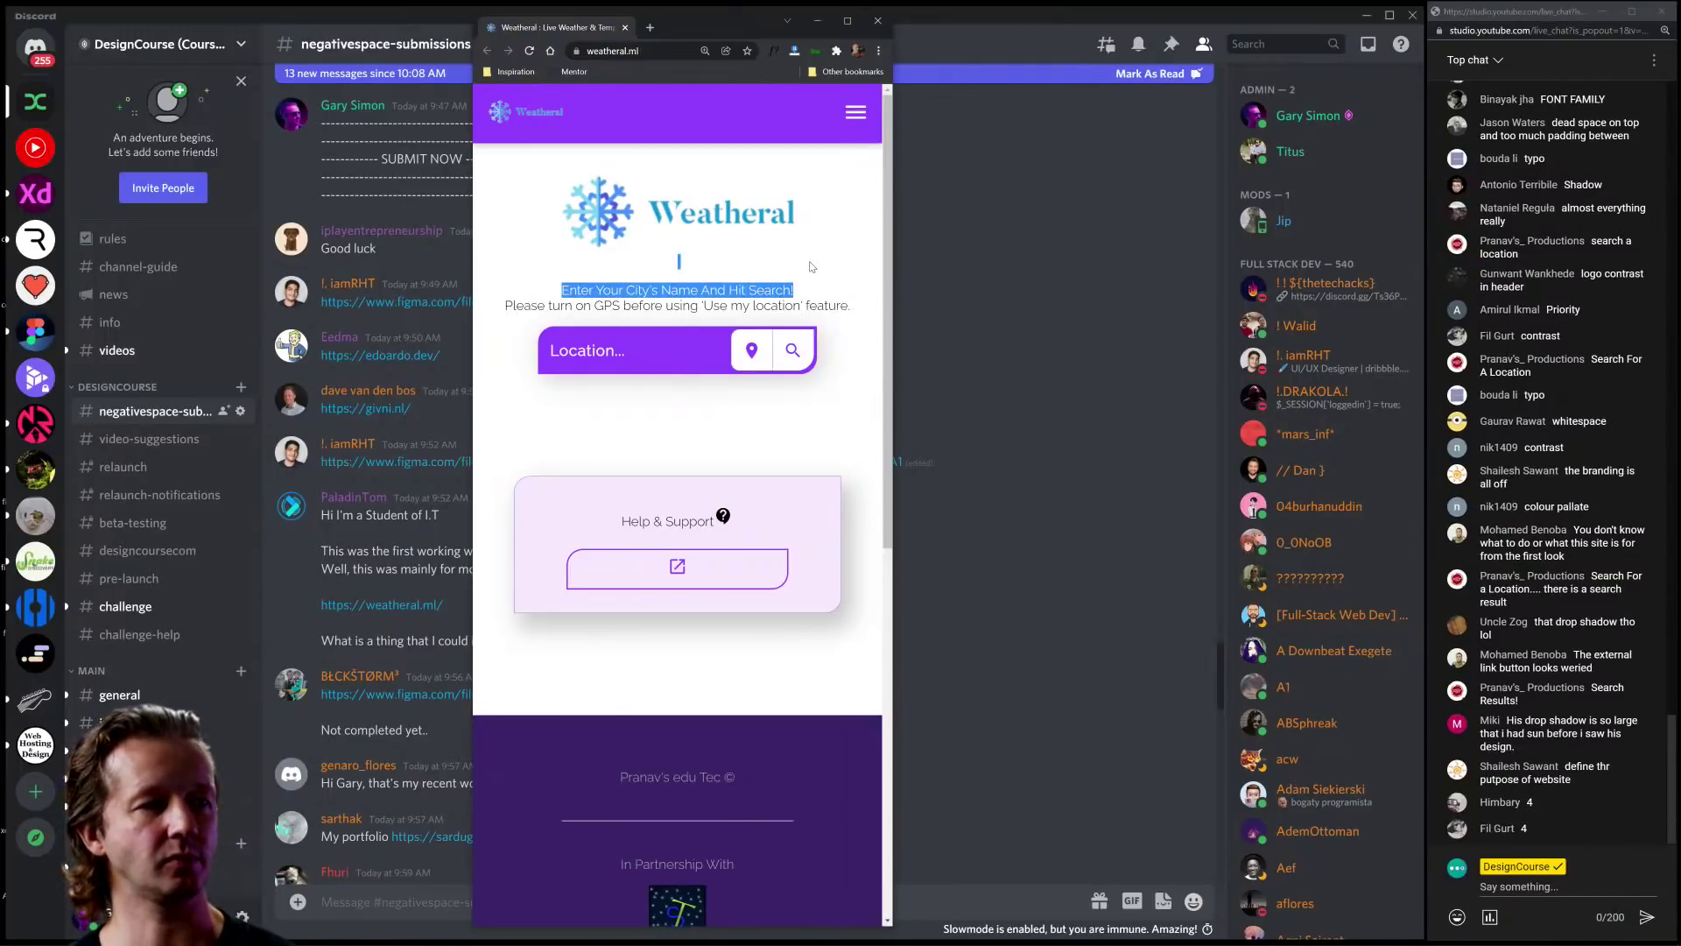
{"action": "left_click", "coordinate": [812, 266]}
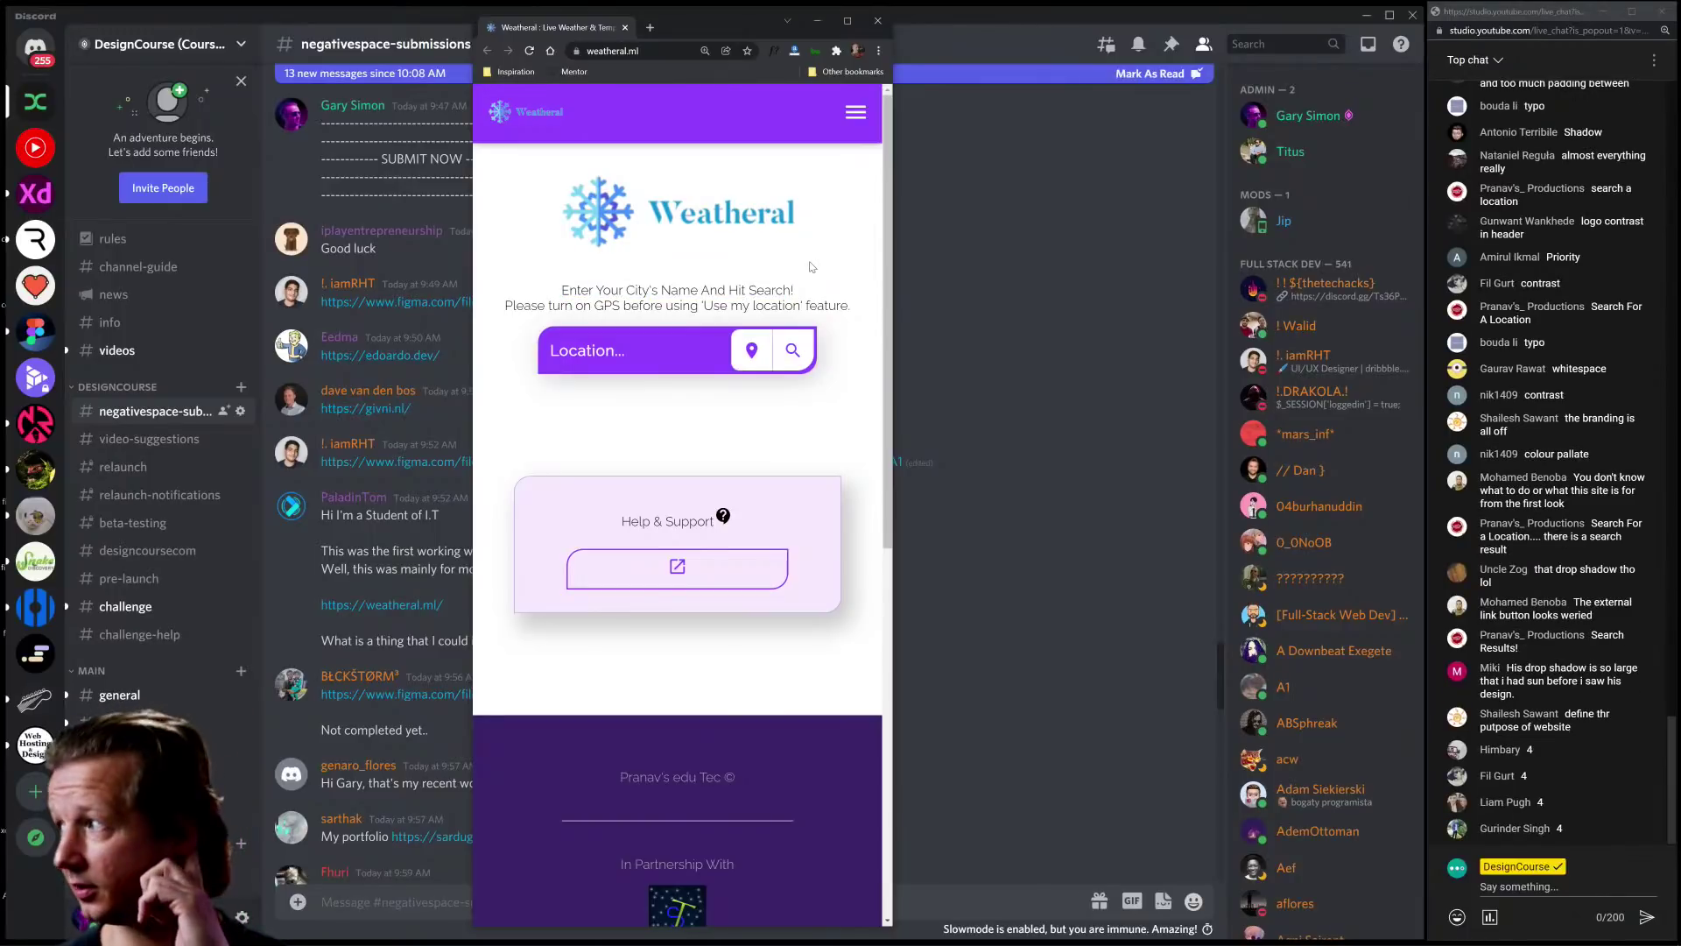
{"action": "left_click_drag", "start_coordinate": [812, 266], "coordinate": [556, 288]}
{"action": "left_click", "coordinate": [779, 426]}
{"action": "left_click", "coordinate": [555, 288]}
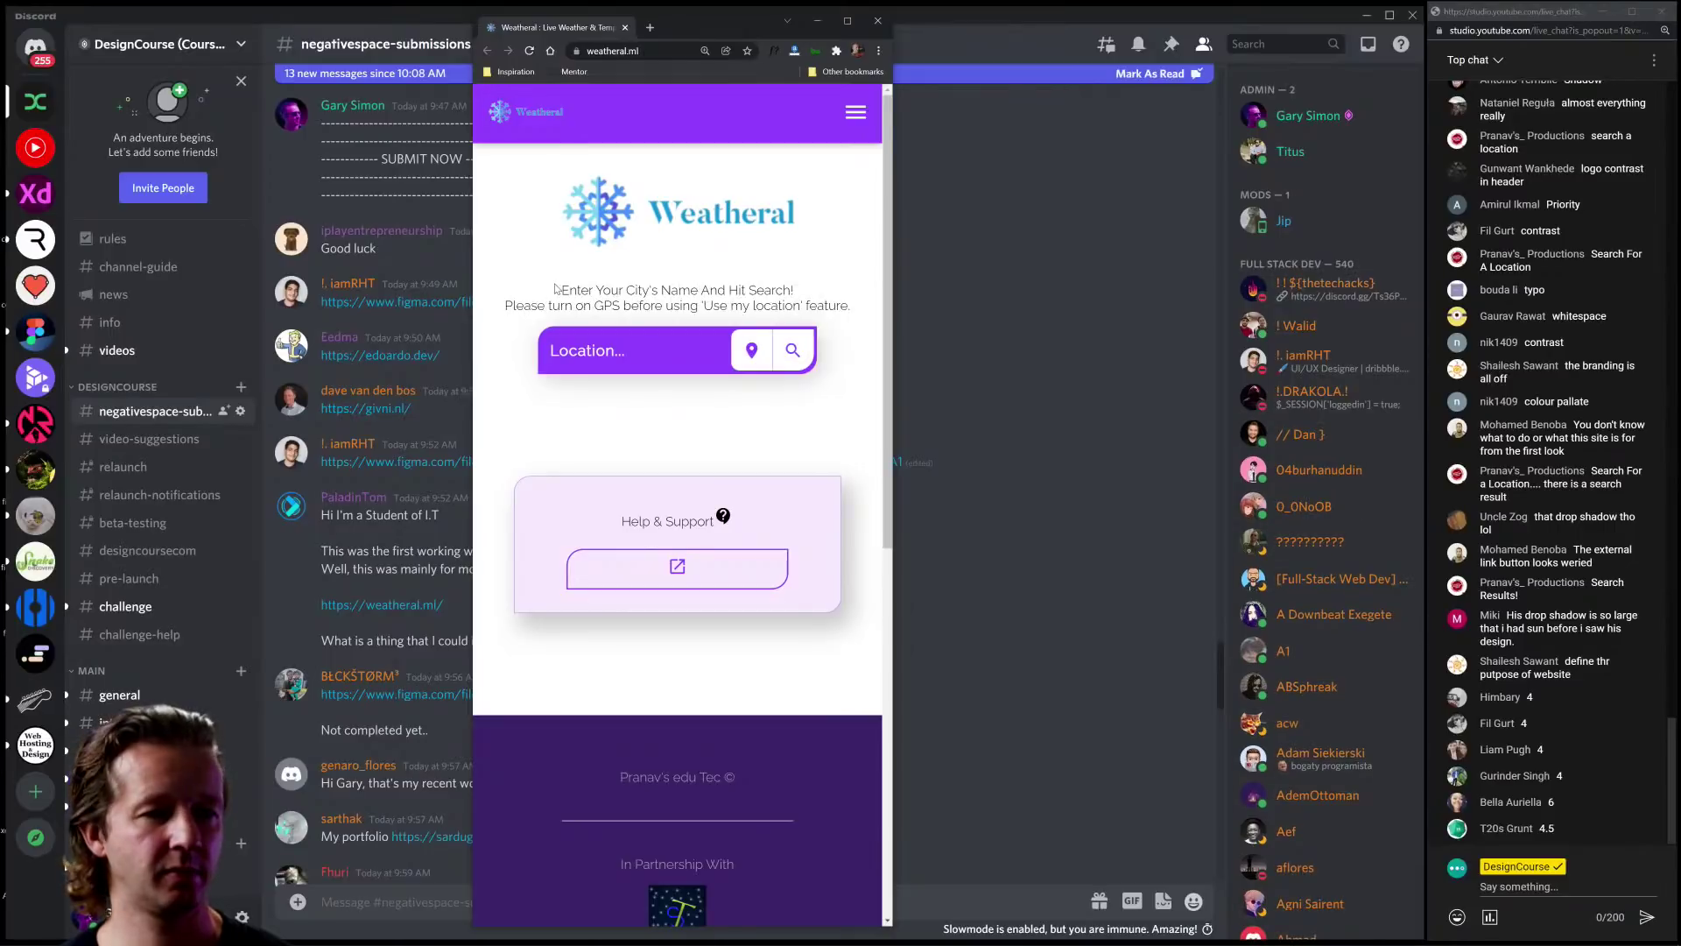
Step: Check the Weatheral footer, then close the site's window
{"action": "scroll", "coordinate": [683, 395], "scroll_direction": "down", "scroll_amount": 8}
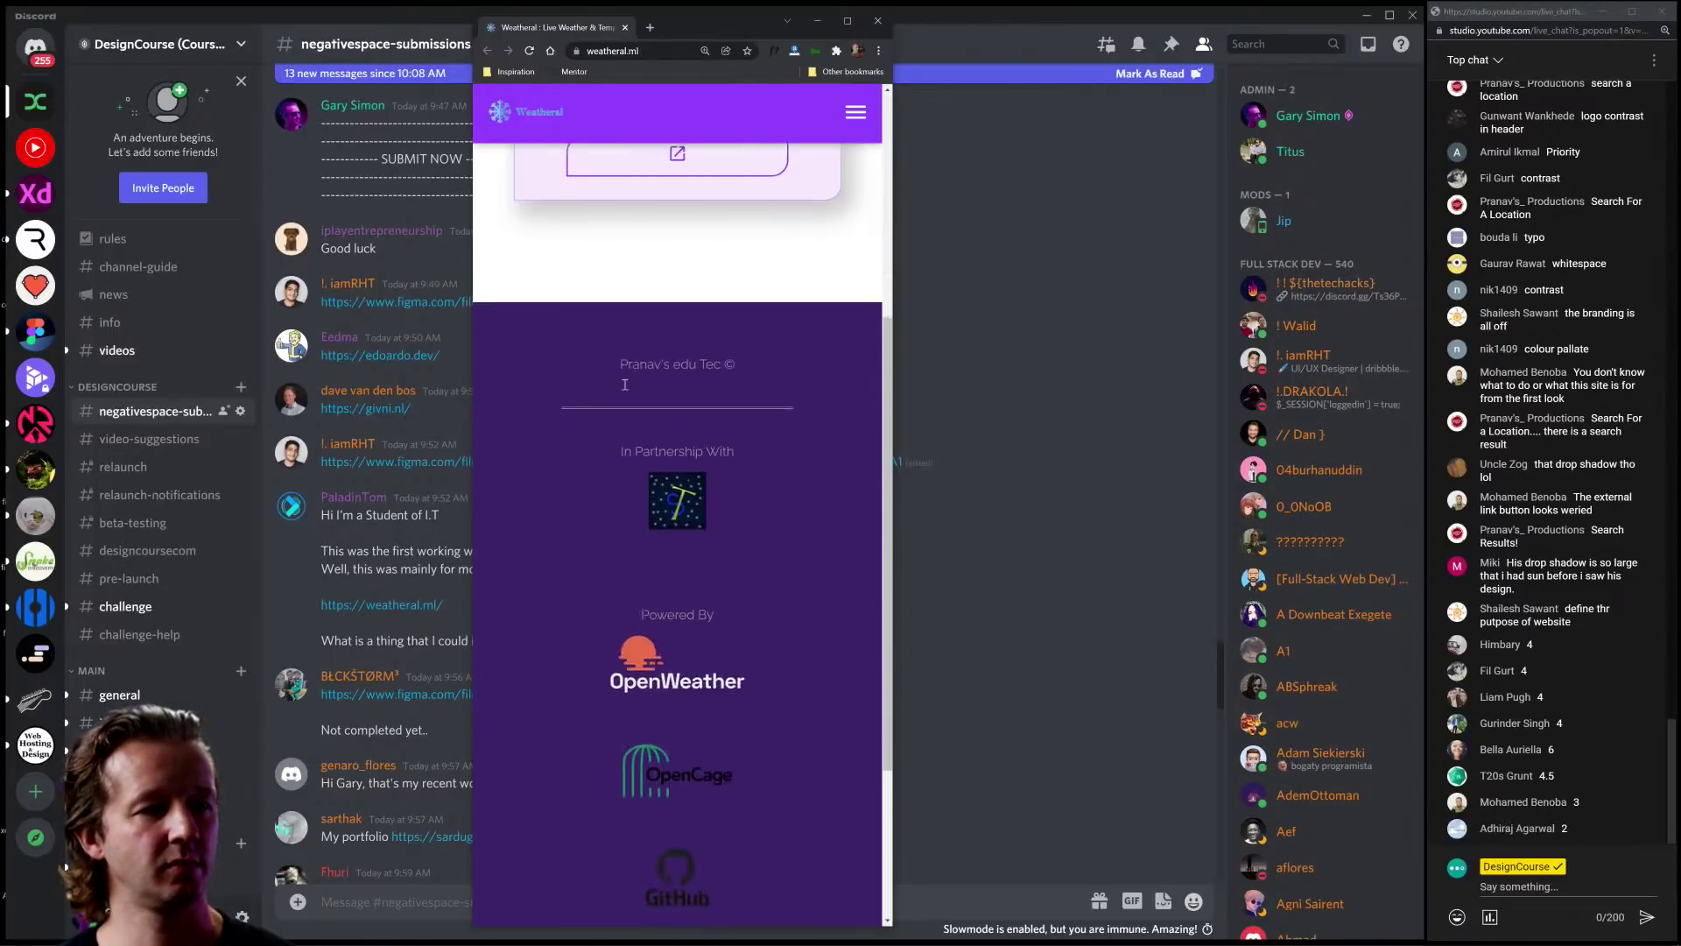
{"action": "scroll", "coordinate": [849, 563], "scroll_direction": "up", "scroll_amount": 8}
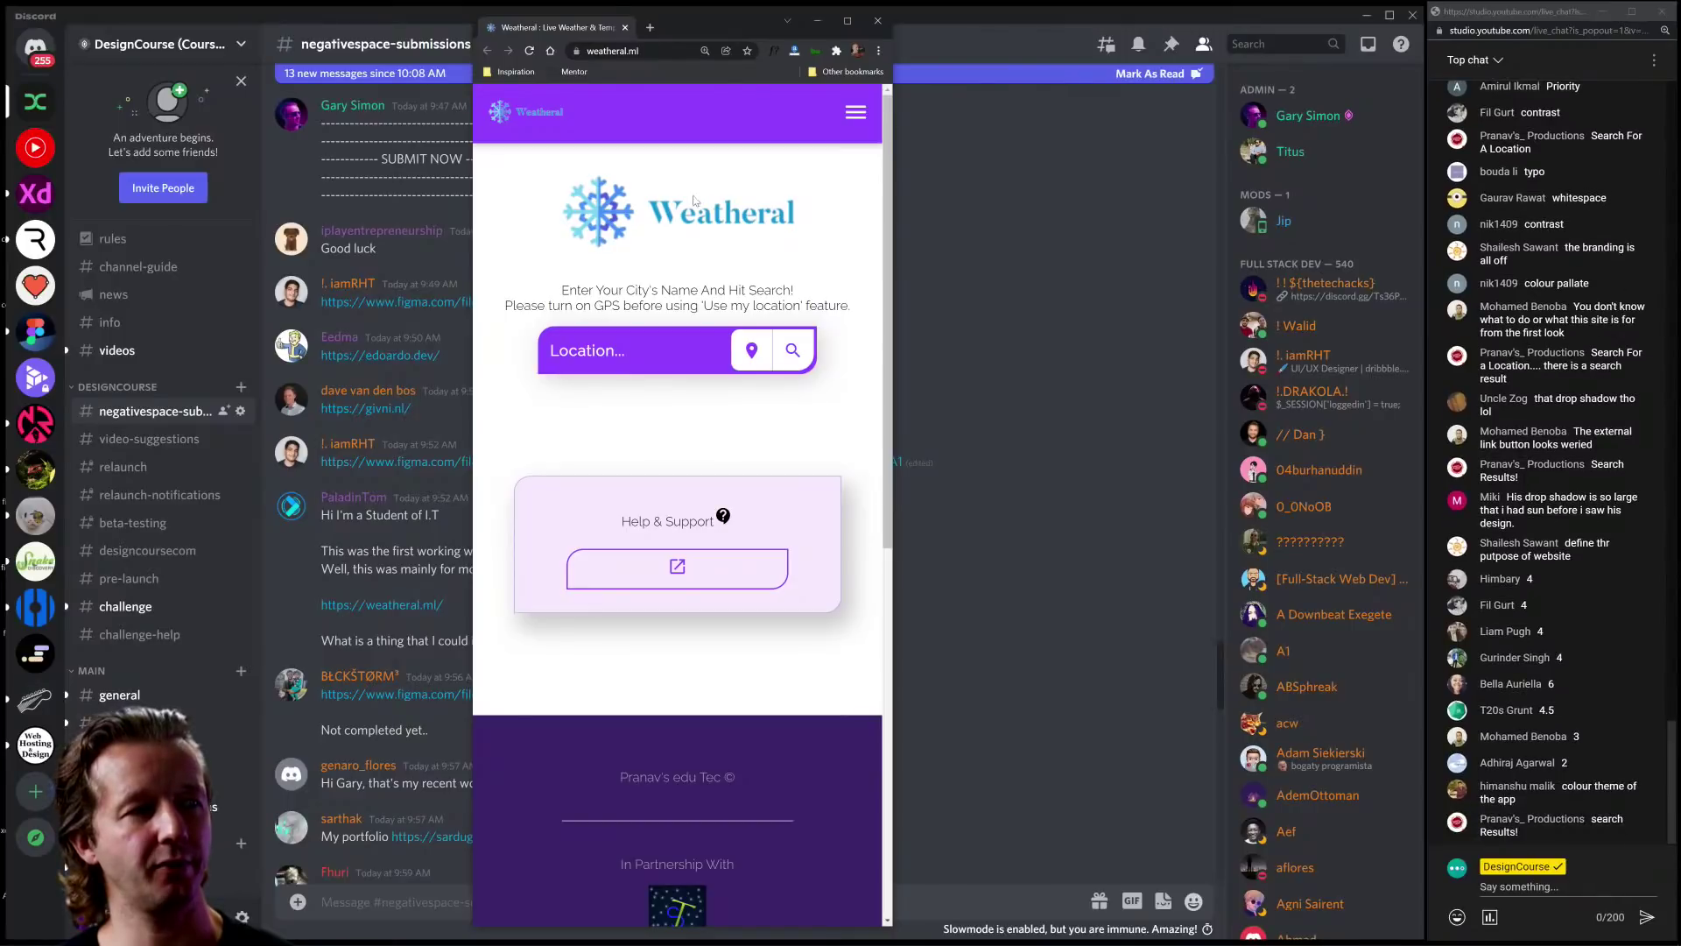
{"action": "left_click", "coordinate": [626, 28]}
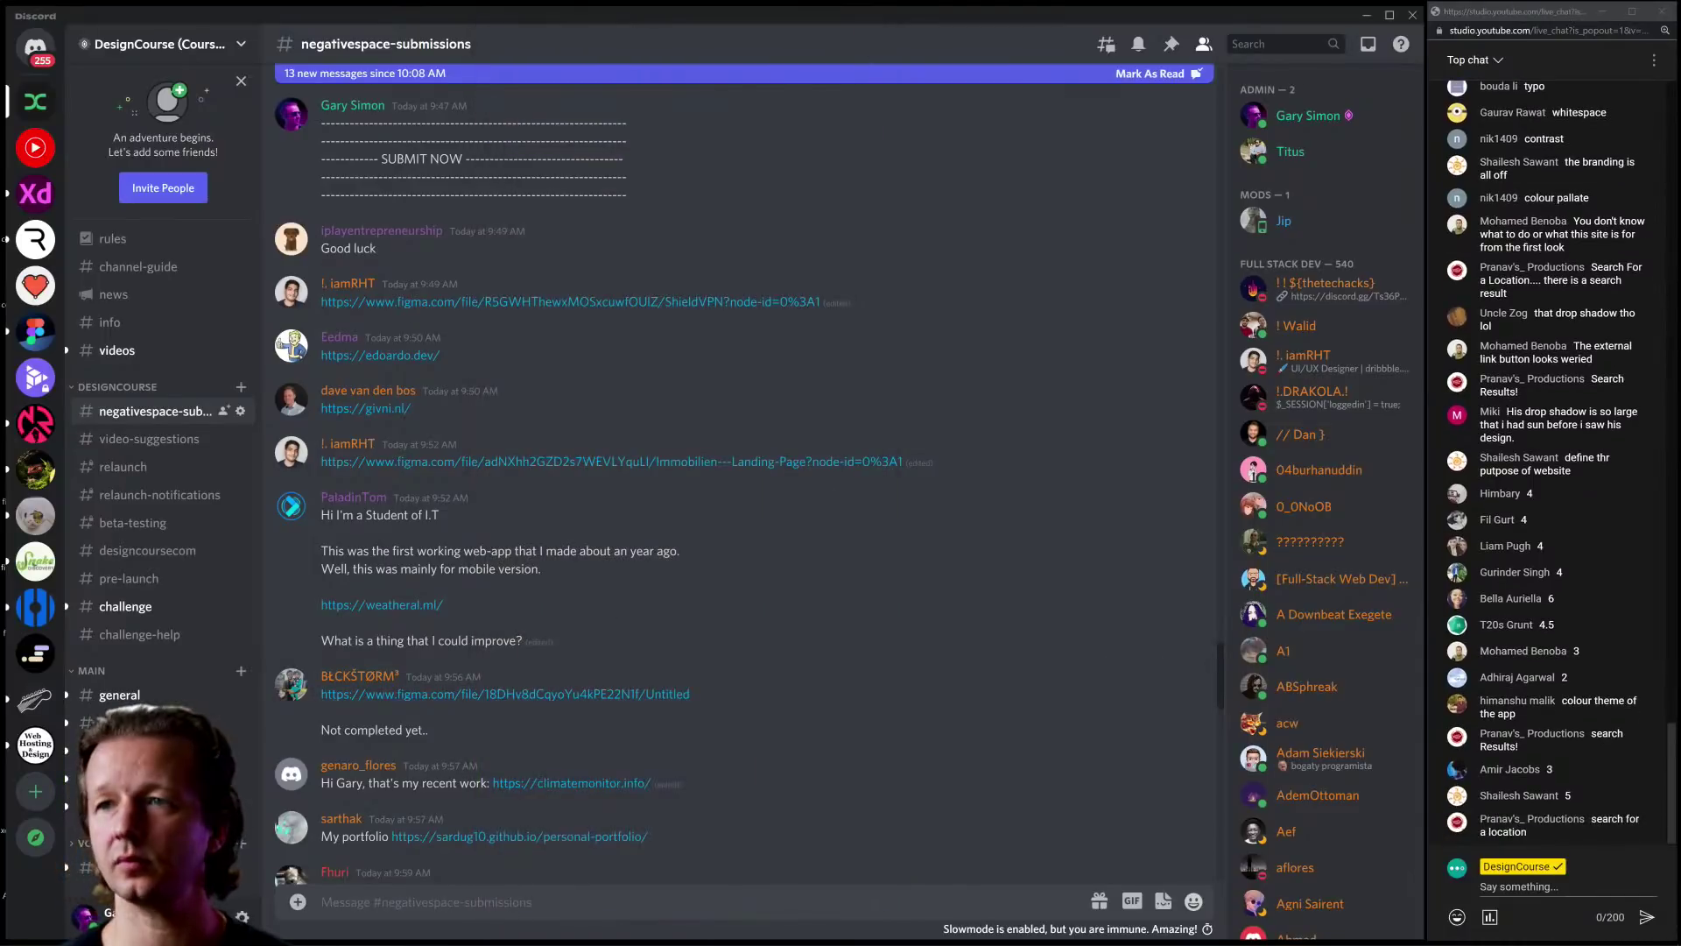
Step: Open the submitted Codeverse Figma design from Discord at full window height, then switch to Twitter notifications
{"action": "left_click", "coordinate": [504, 694]}
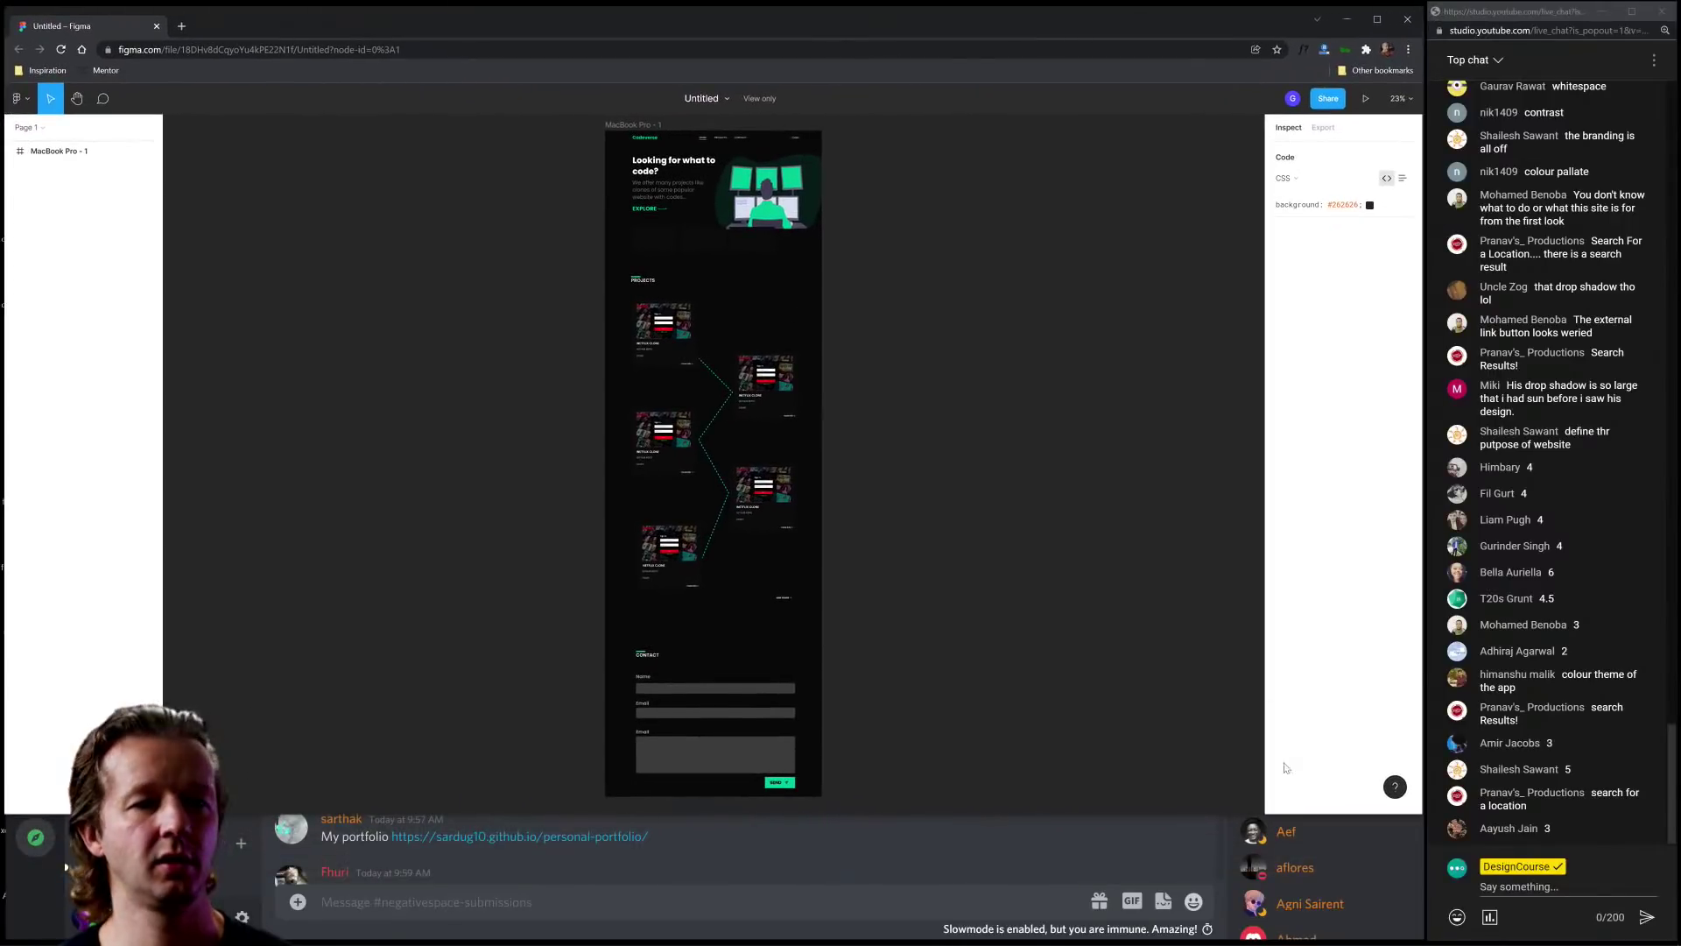
{"action": "left_click_drag", "start_coordinate": [1416, 816], "coordinate": [1416, 942]}
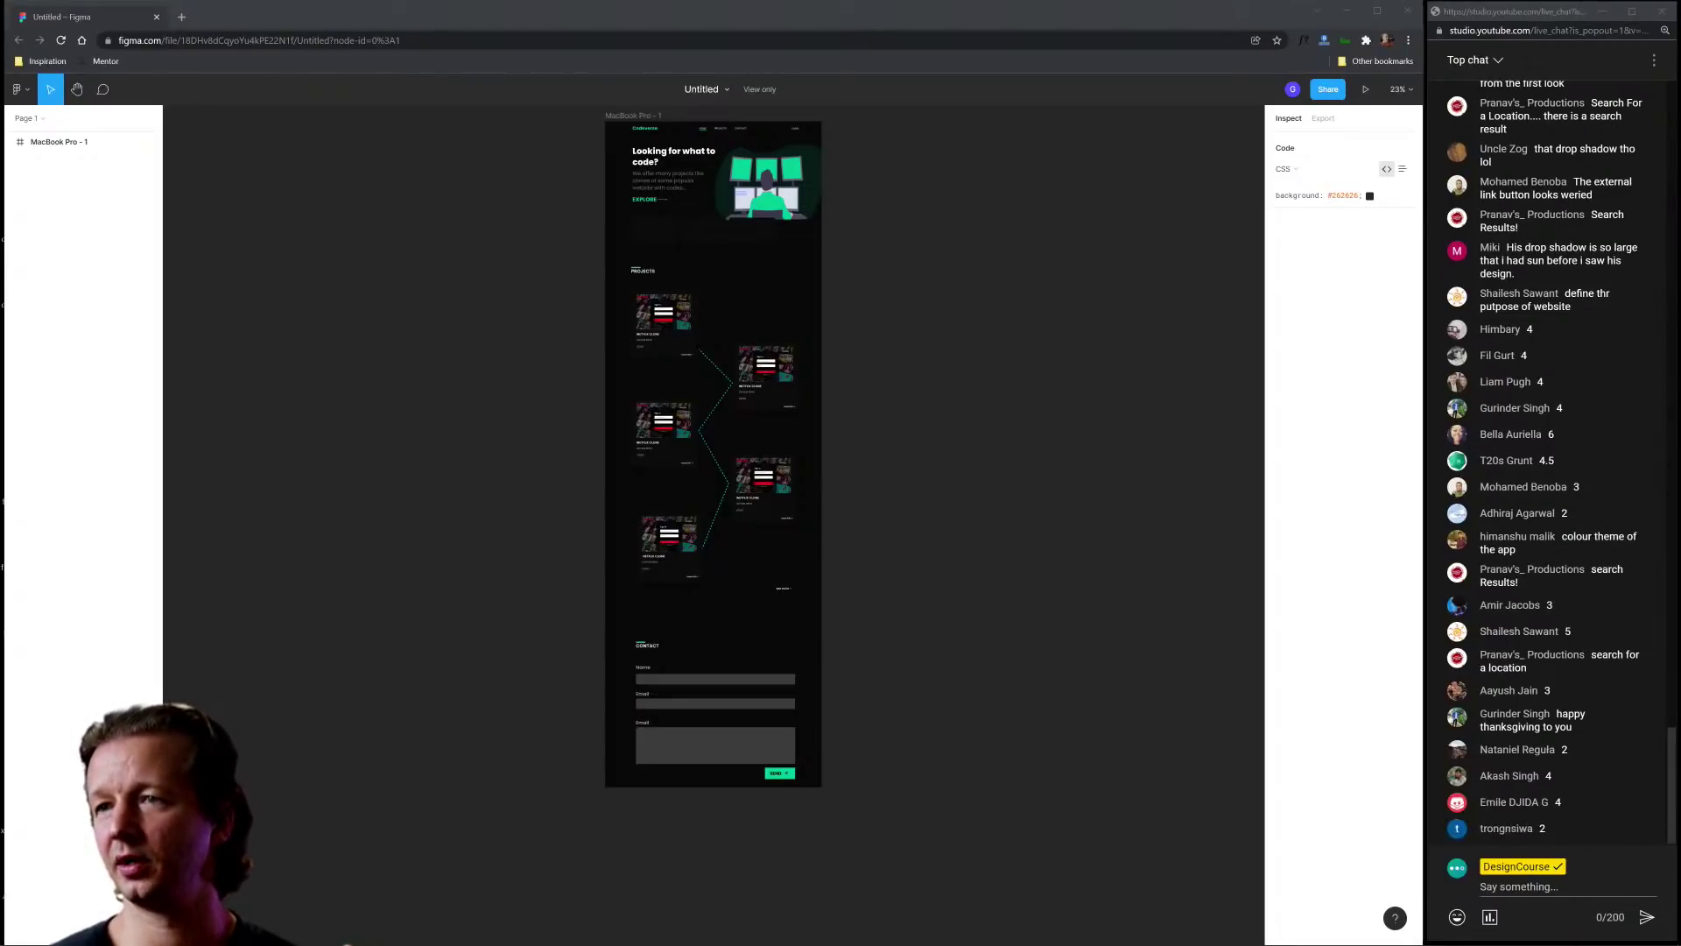
{"action": "key", "text": "alt+Tab"}
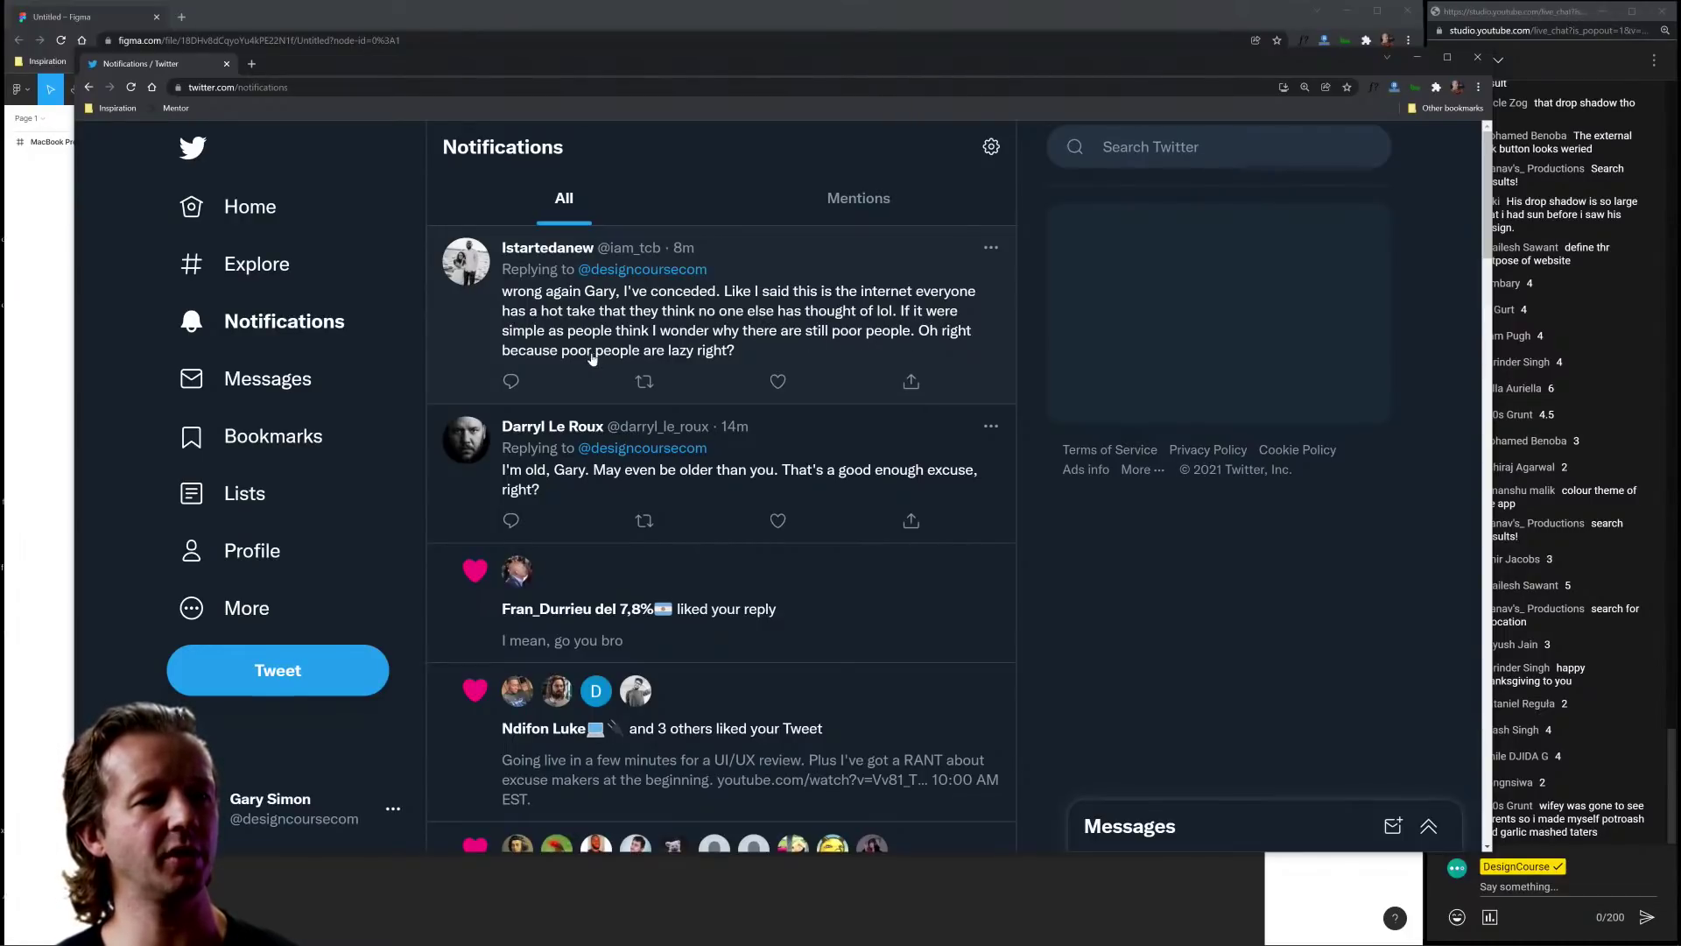
Step: Shift the Twitter window left, then close it to reveal the Figma design
{"action": "left_click_drag", "start_coordinate": [916, 61], "coordinate": [848, 61]}
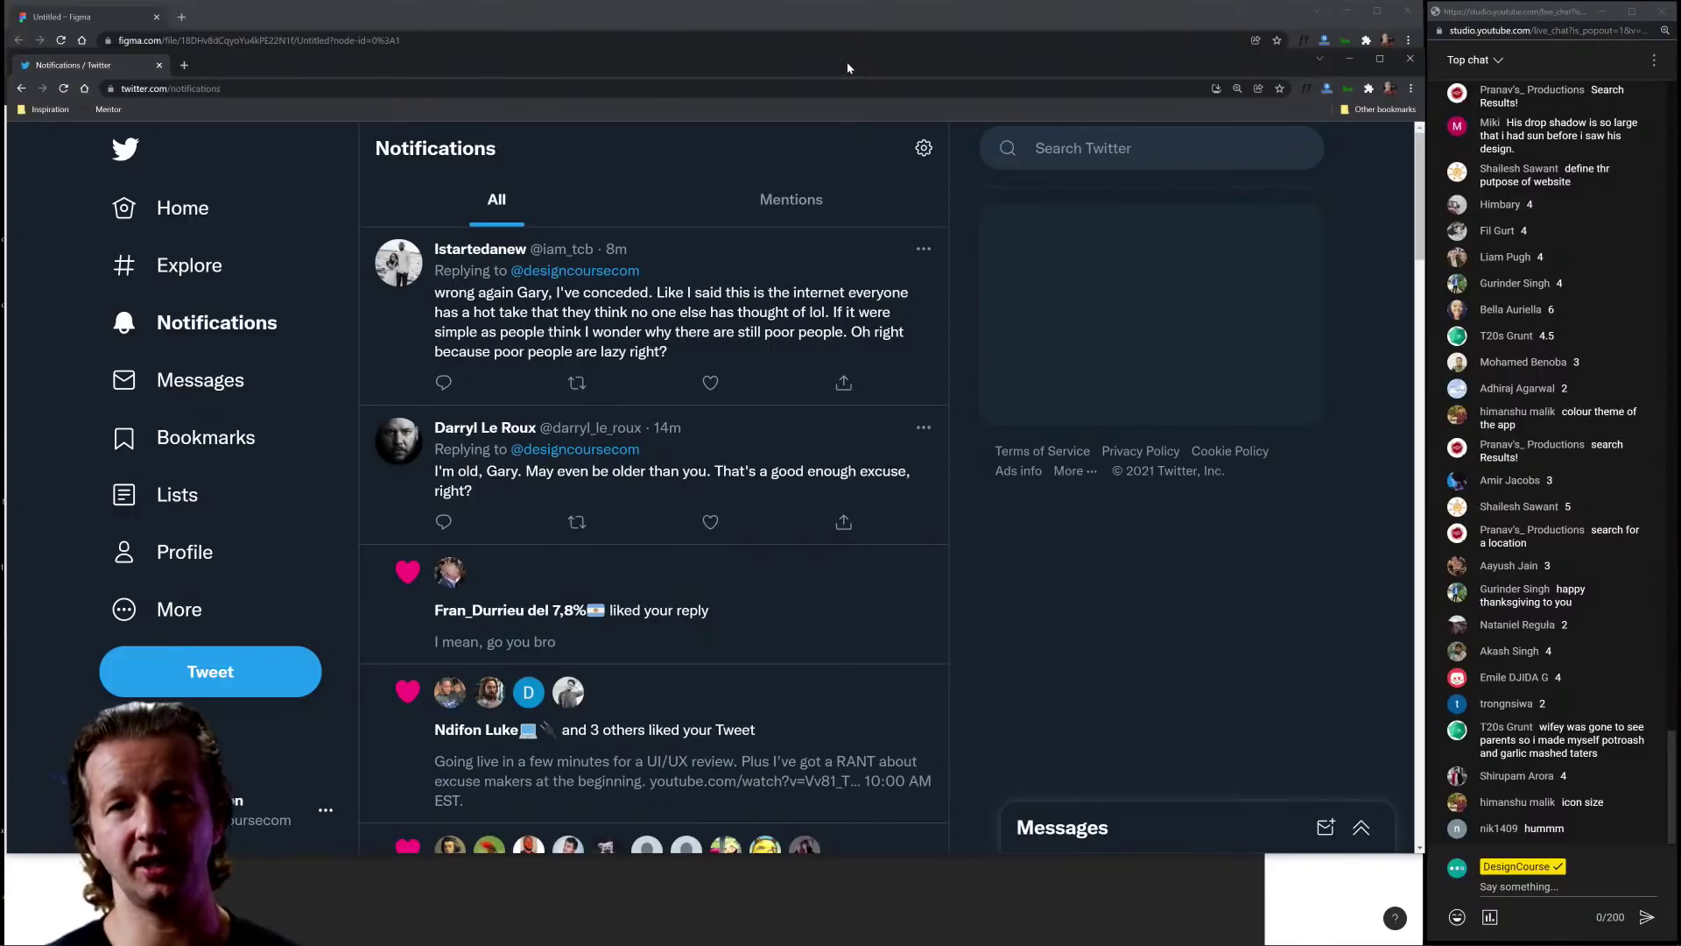
{"action": "left_click", "coordinate": [1409, 61]}
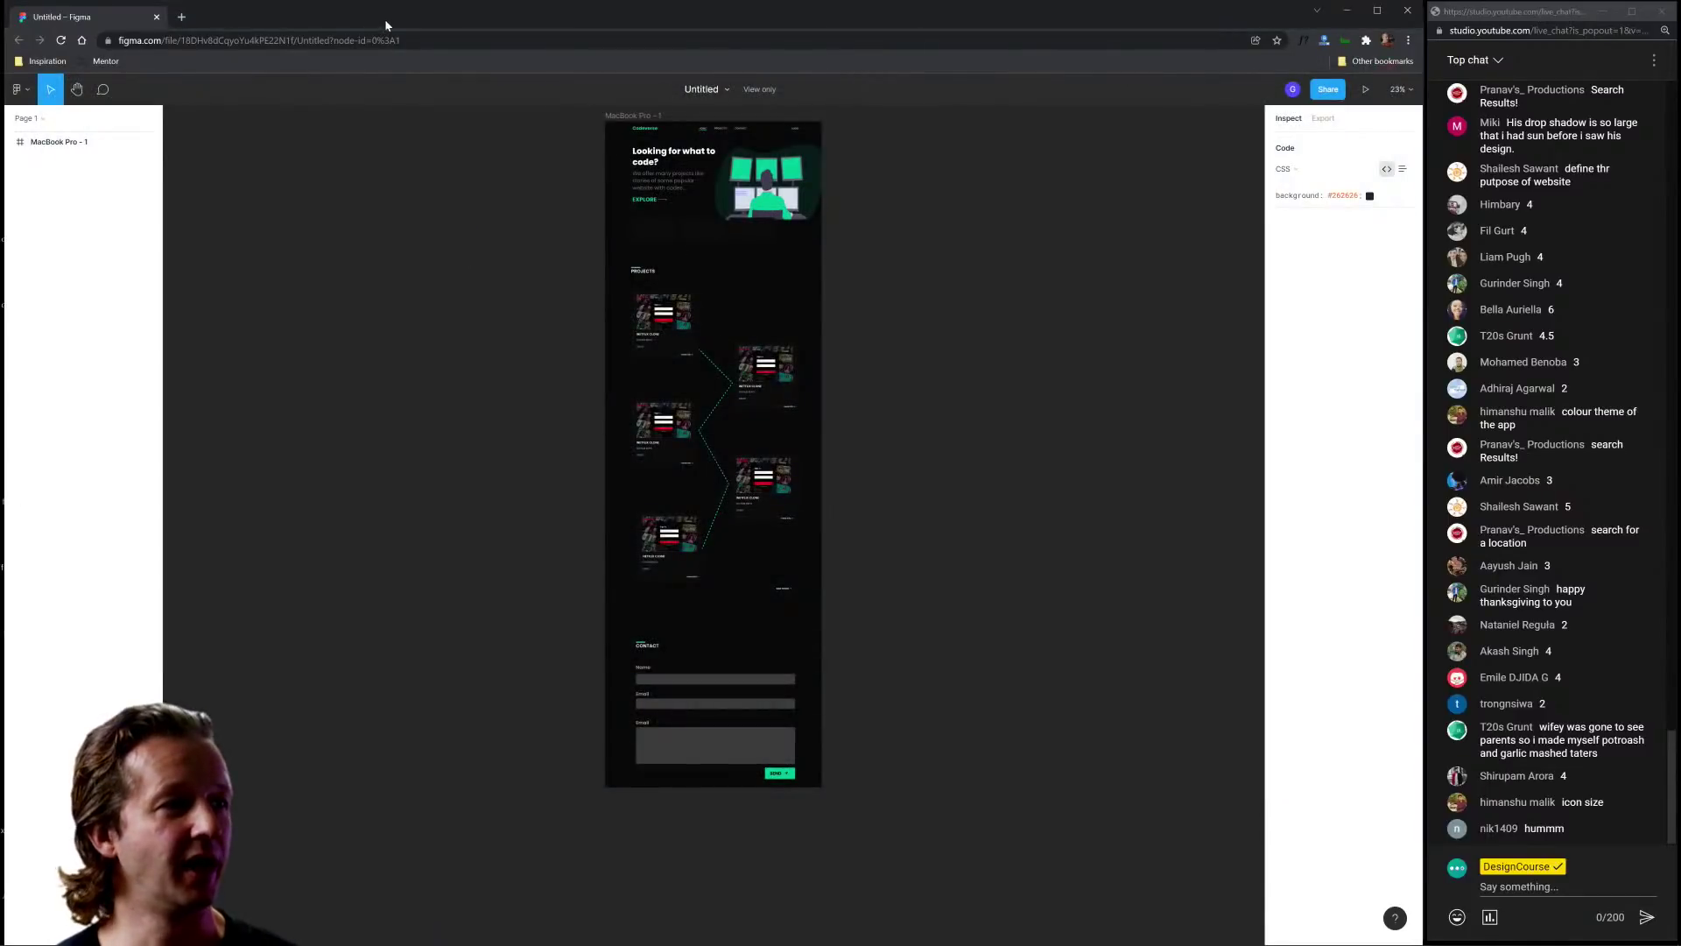
Step: Inspect the Codeverse hero heading, paragraph and the rectangle below them in Figma
{"action": "scroll", "coordinate": [701, 169], "scroll_direction": "up", "scroll_amount": 5}
{"action": "scroll", "coordinate": [549, 187], "scroll_direction": "up", "scroll_amount": 3}
{"action": "scroll", "coordinate": [671, 236], "scroll_direction": "up", "scroll_amount": 5}
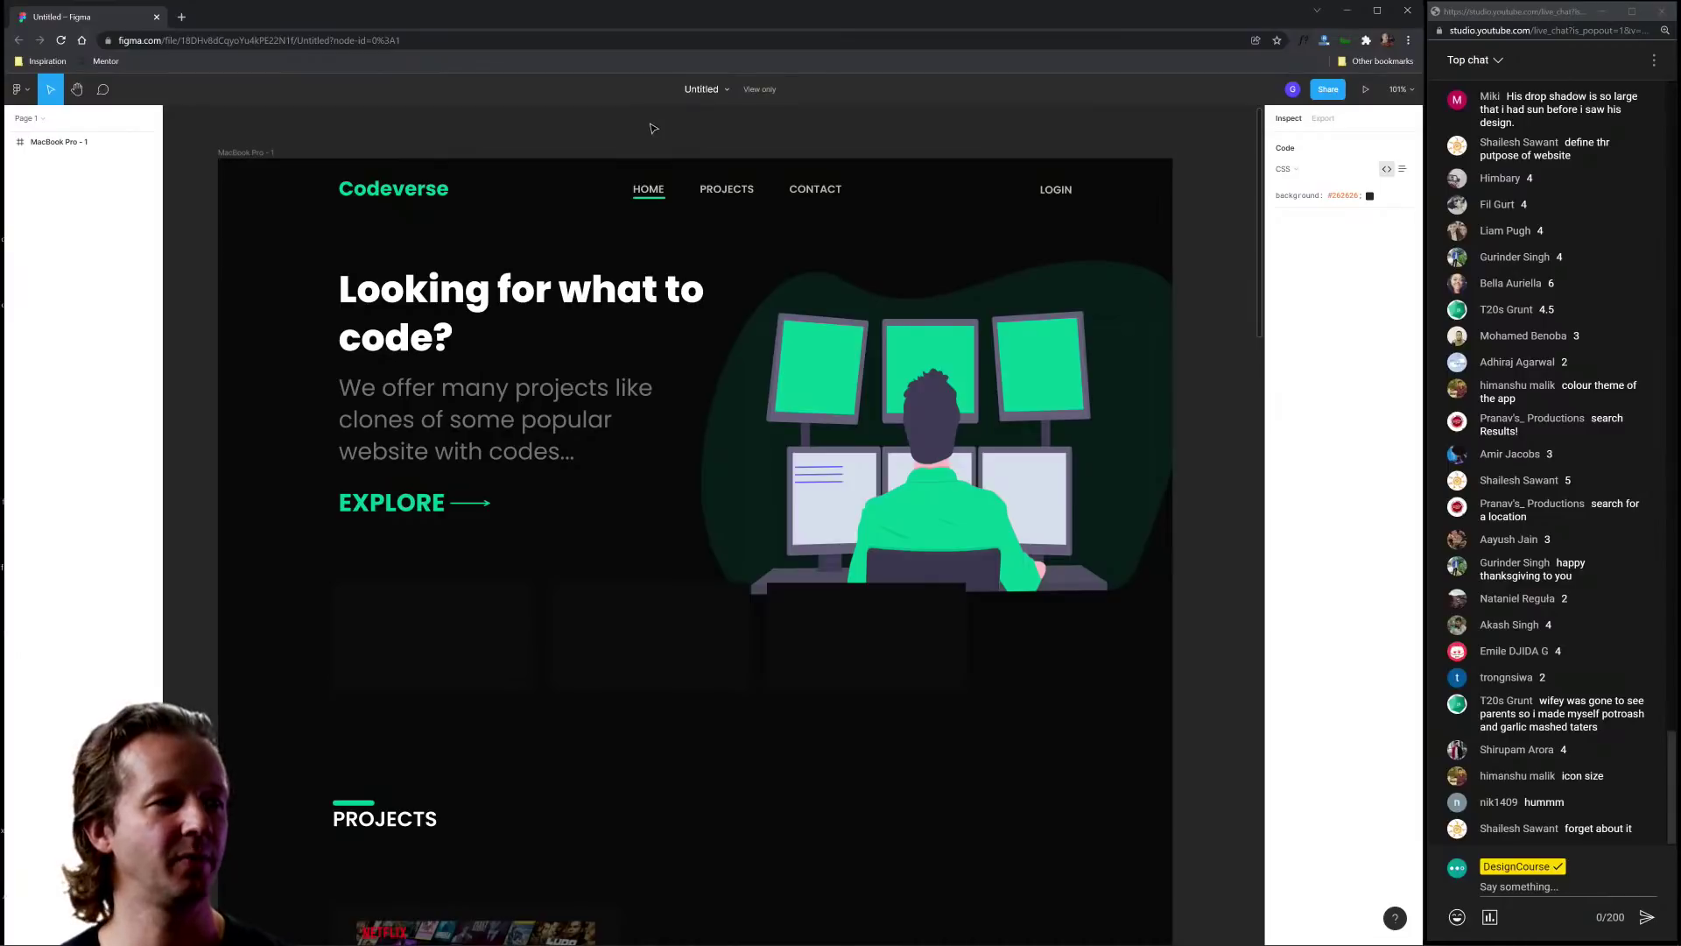
{"action": "left_click", "coordinate": [545, 305]}
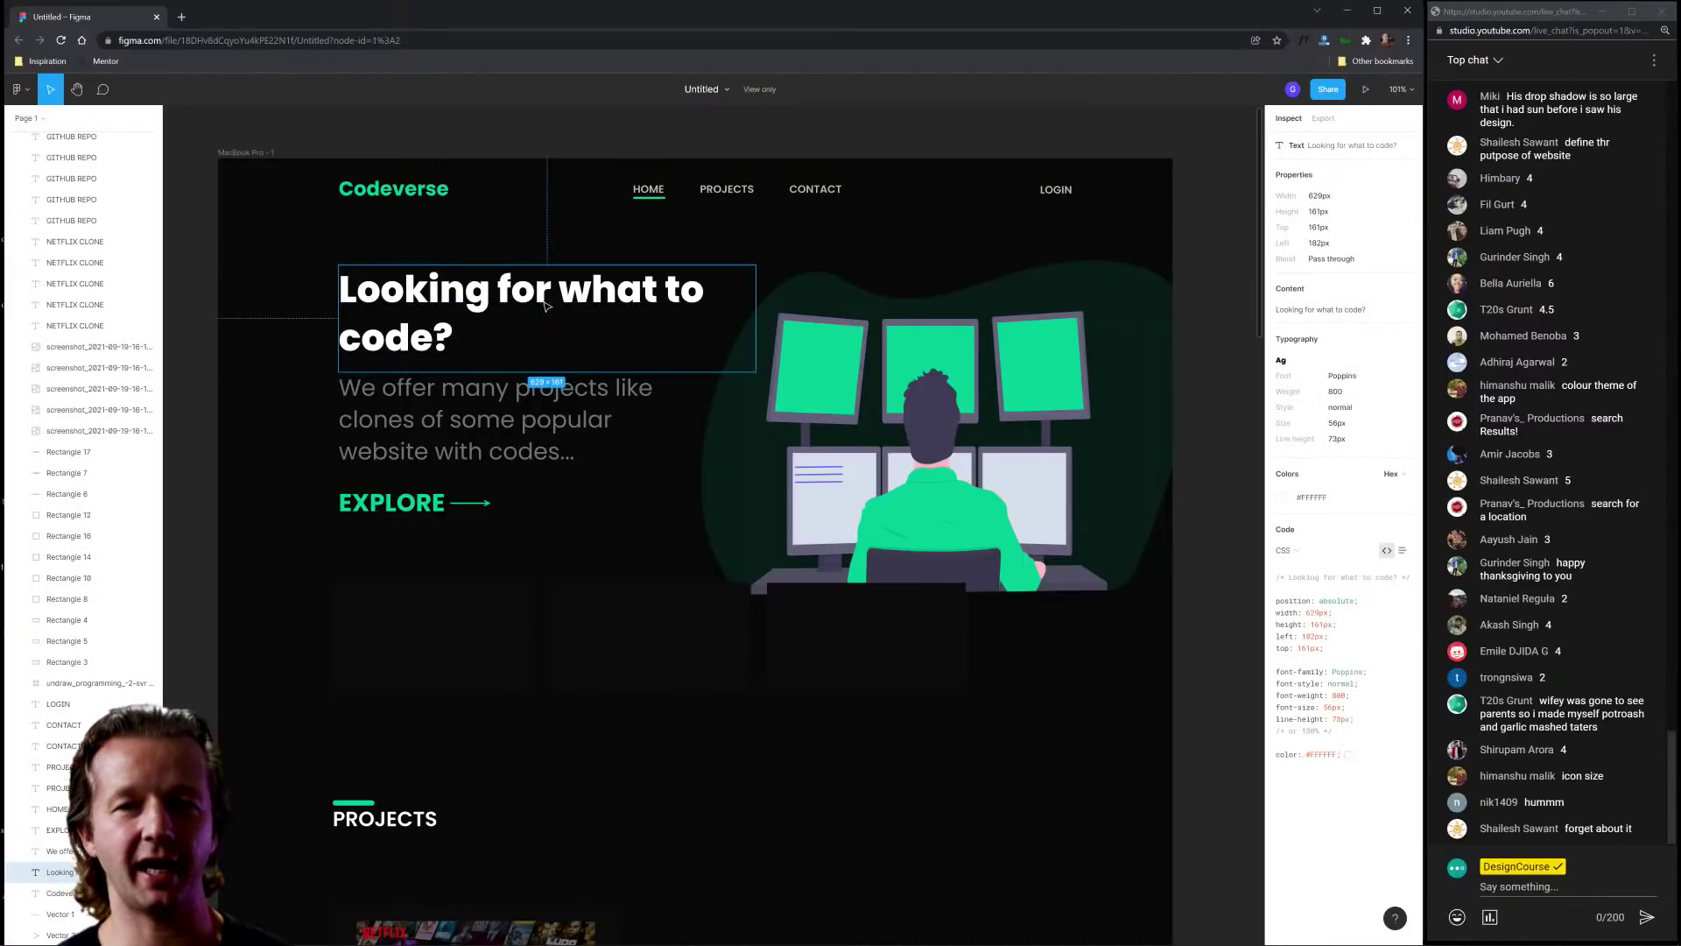
{"action": "left_click", "coordinate": [542, 402]}
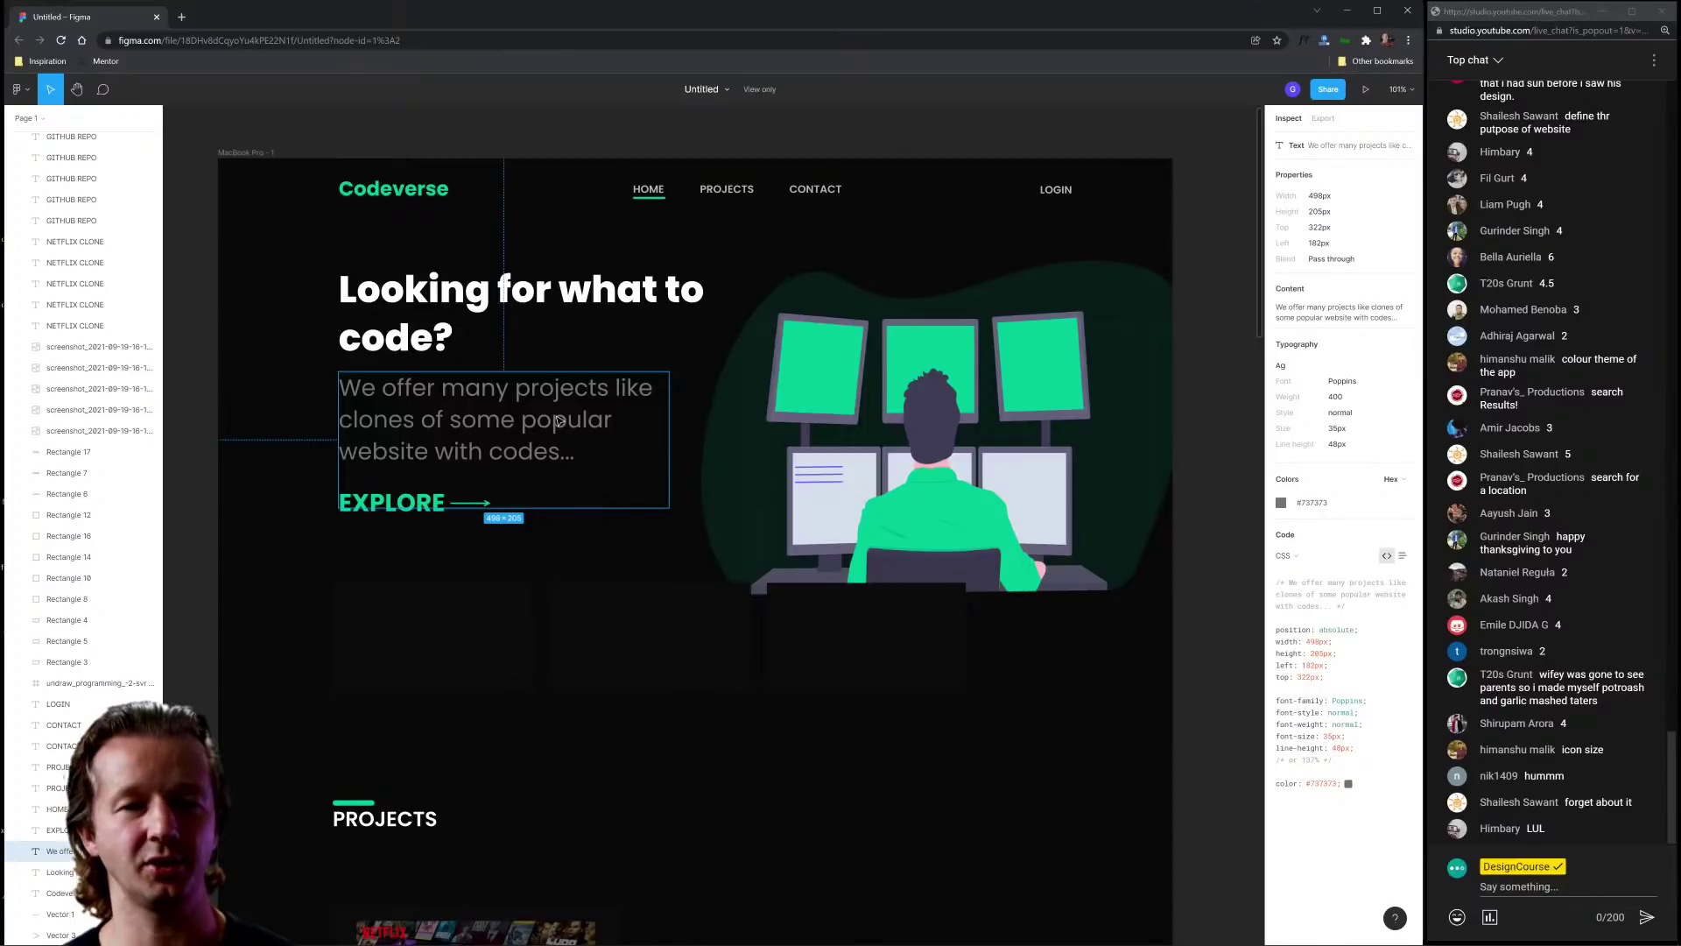
{"action": "left_click", "coordinate": [560, 593]}
{"action": "left_click", "coordinate": [336, 571]}
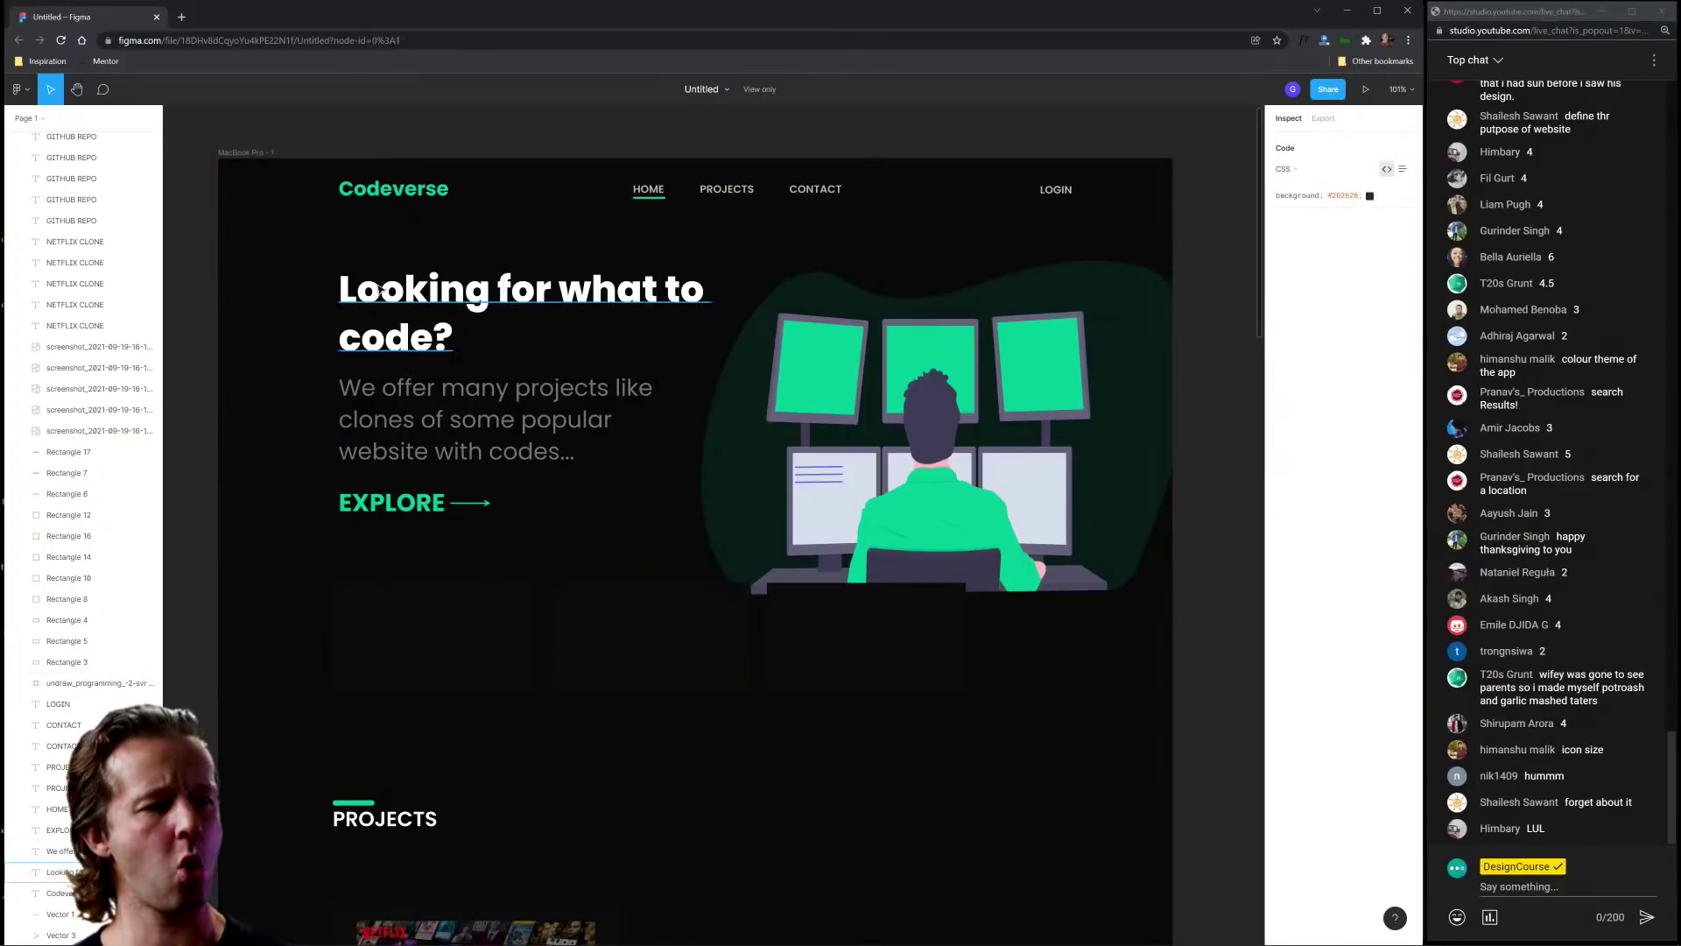
{"action": "left_click", "coordinate": [413, 299]}
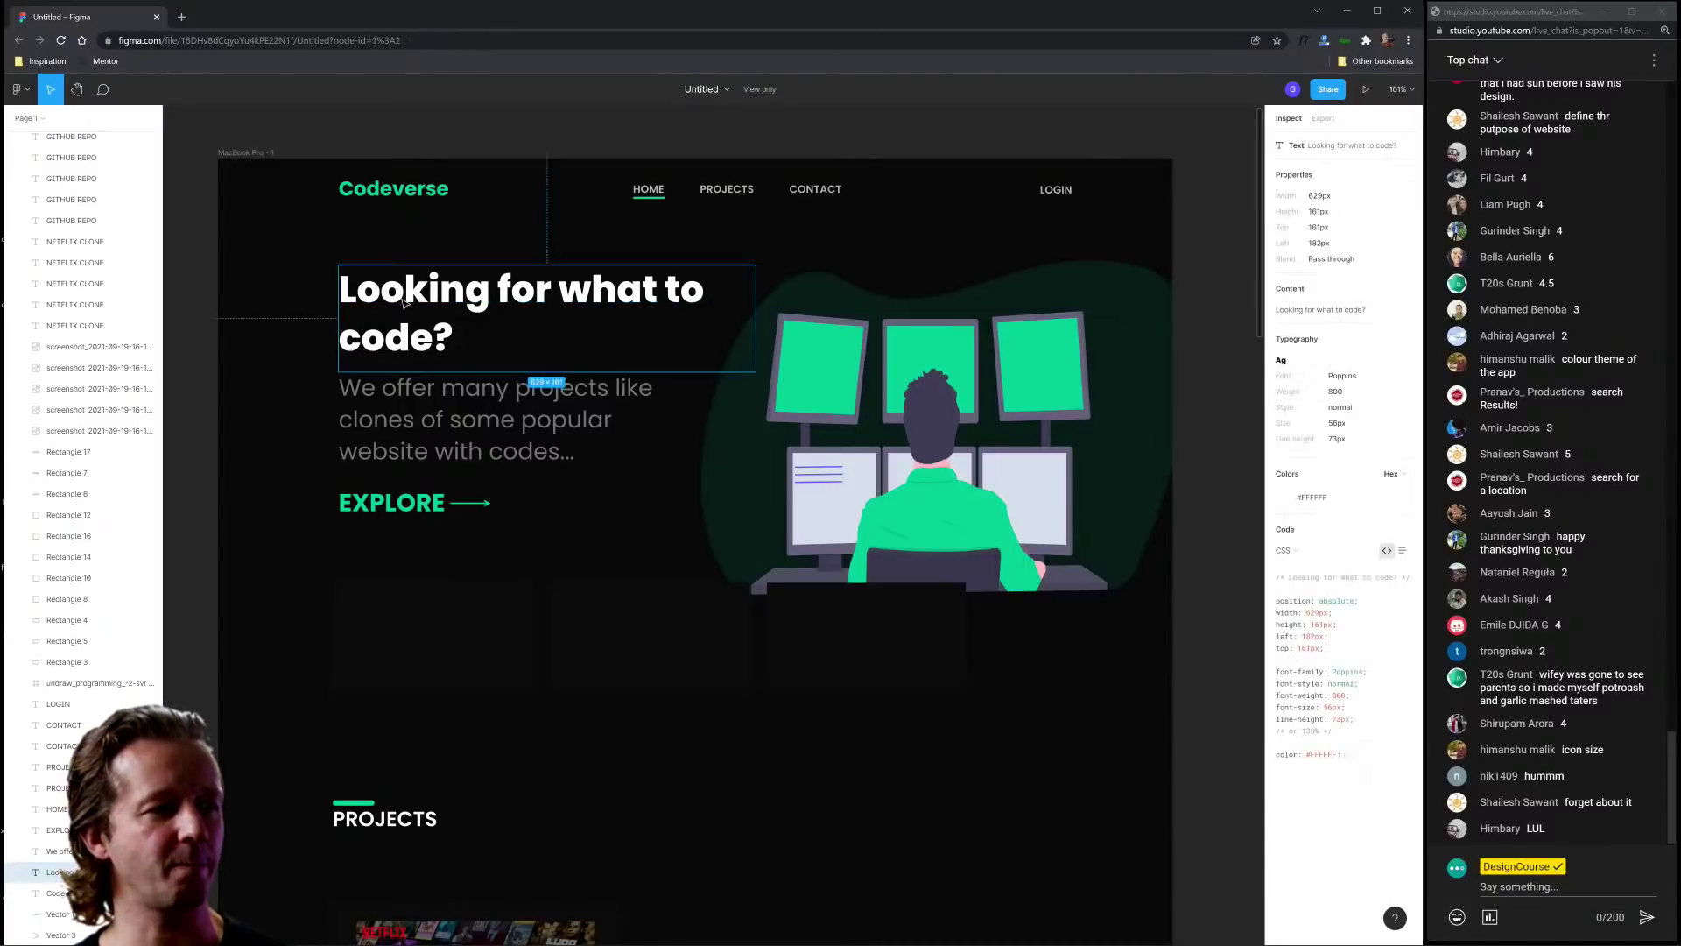
{"action": "left_click", "coordinate": [270, 315]}
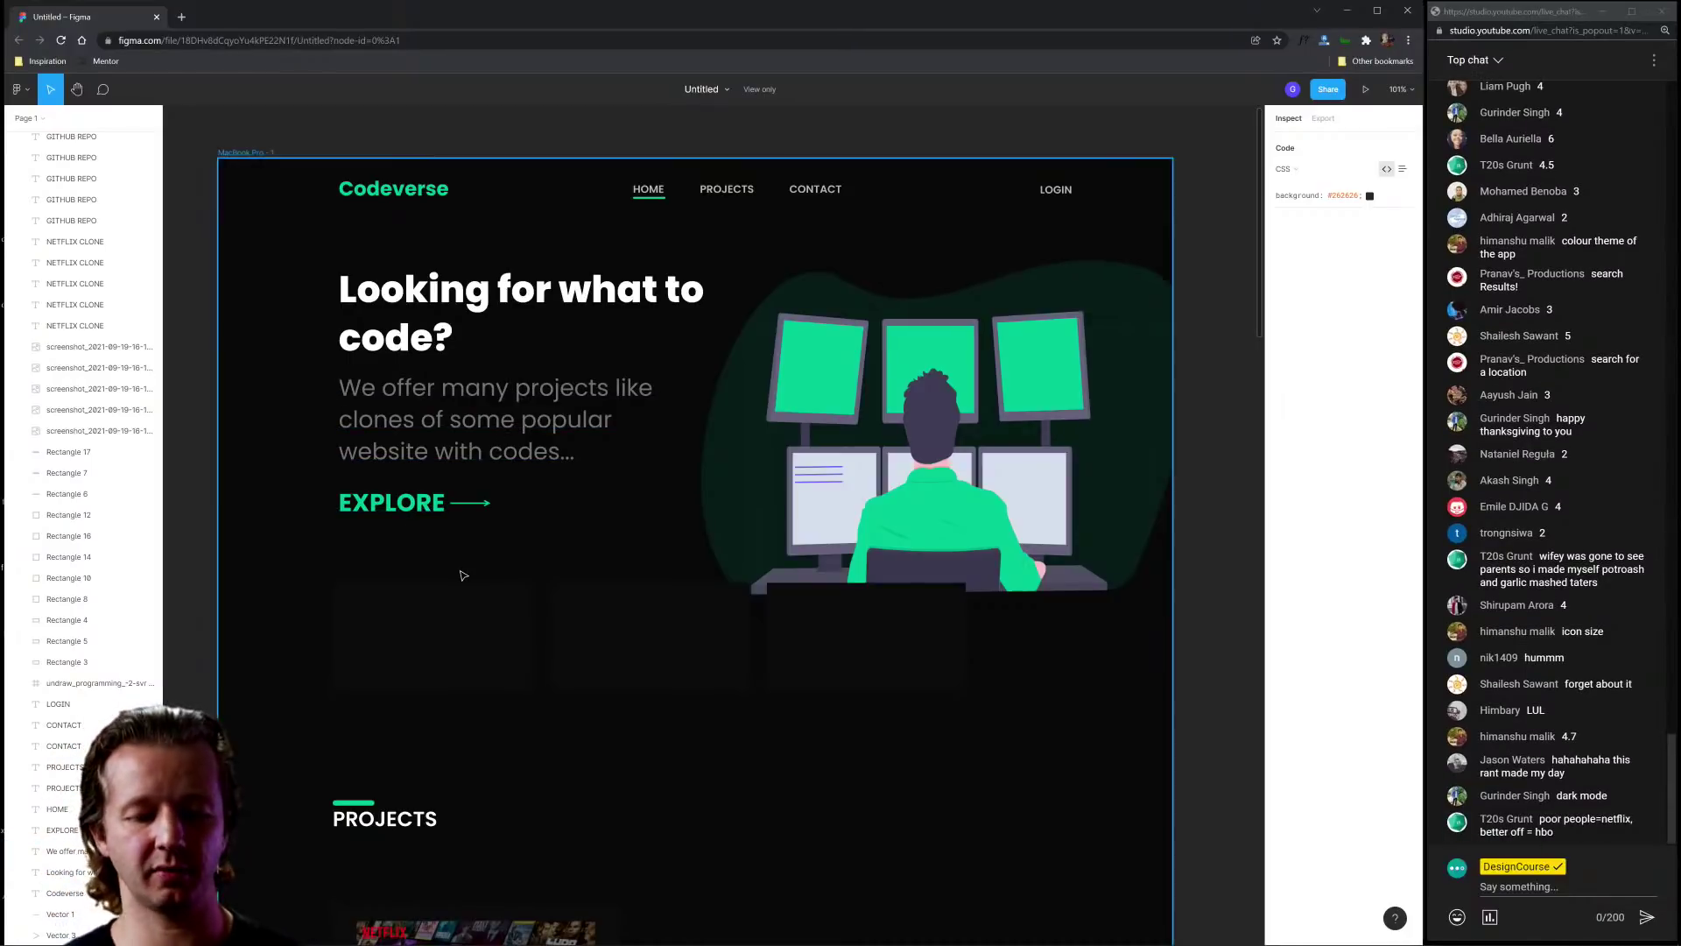
Step: Load designcourse.com in a new browser window
{"action": "key", "text": "ctrl+n"}
{"action": "type", "text": "designcourse"}
{"action": "key", "text": "Return"}
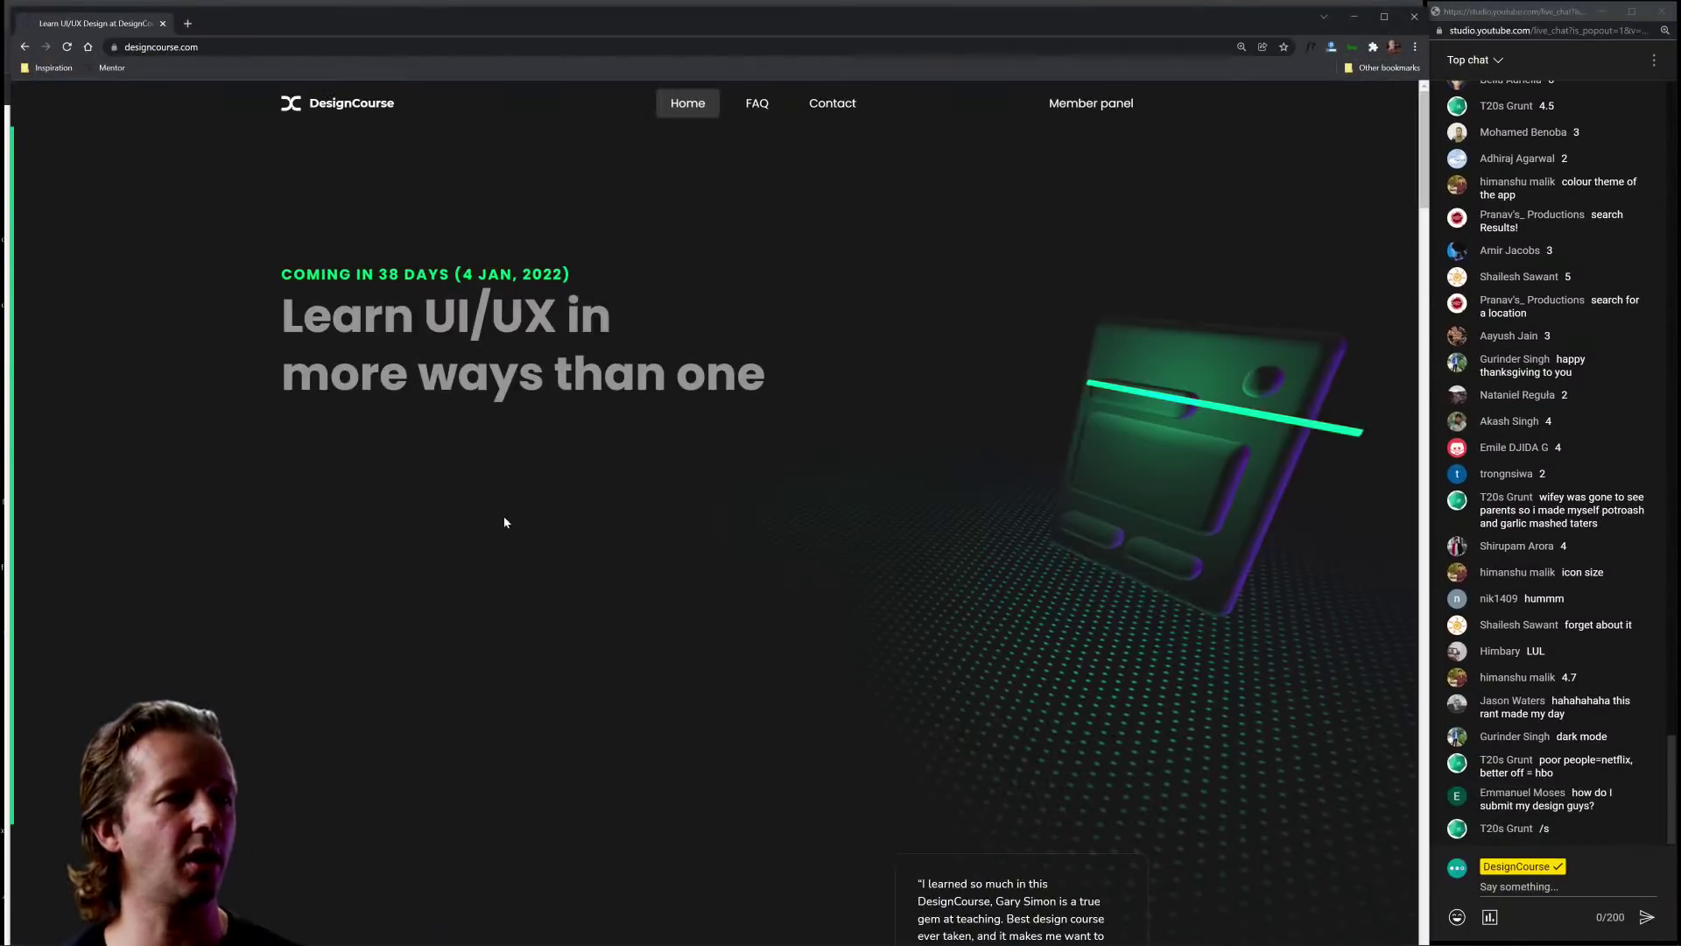
Step: Close the DesignCourse window and marquee-select the hero heading, paragraph and EXPLORE layers
{"action": "left_click_drag", "start_coordinate": [627, 16], "coordinate": [505, 170]}
{"action": "left_click", "coordinate": [1430, 164]}
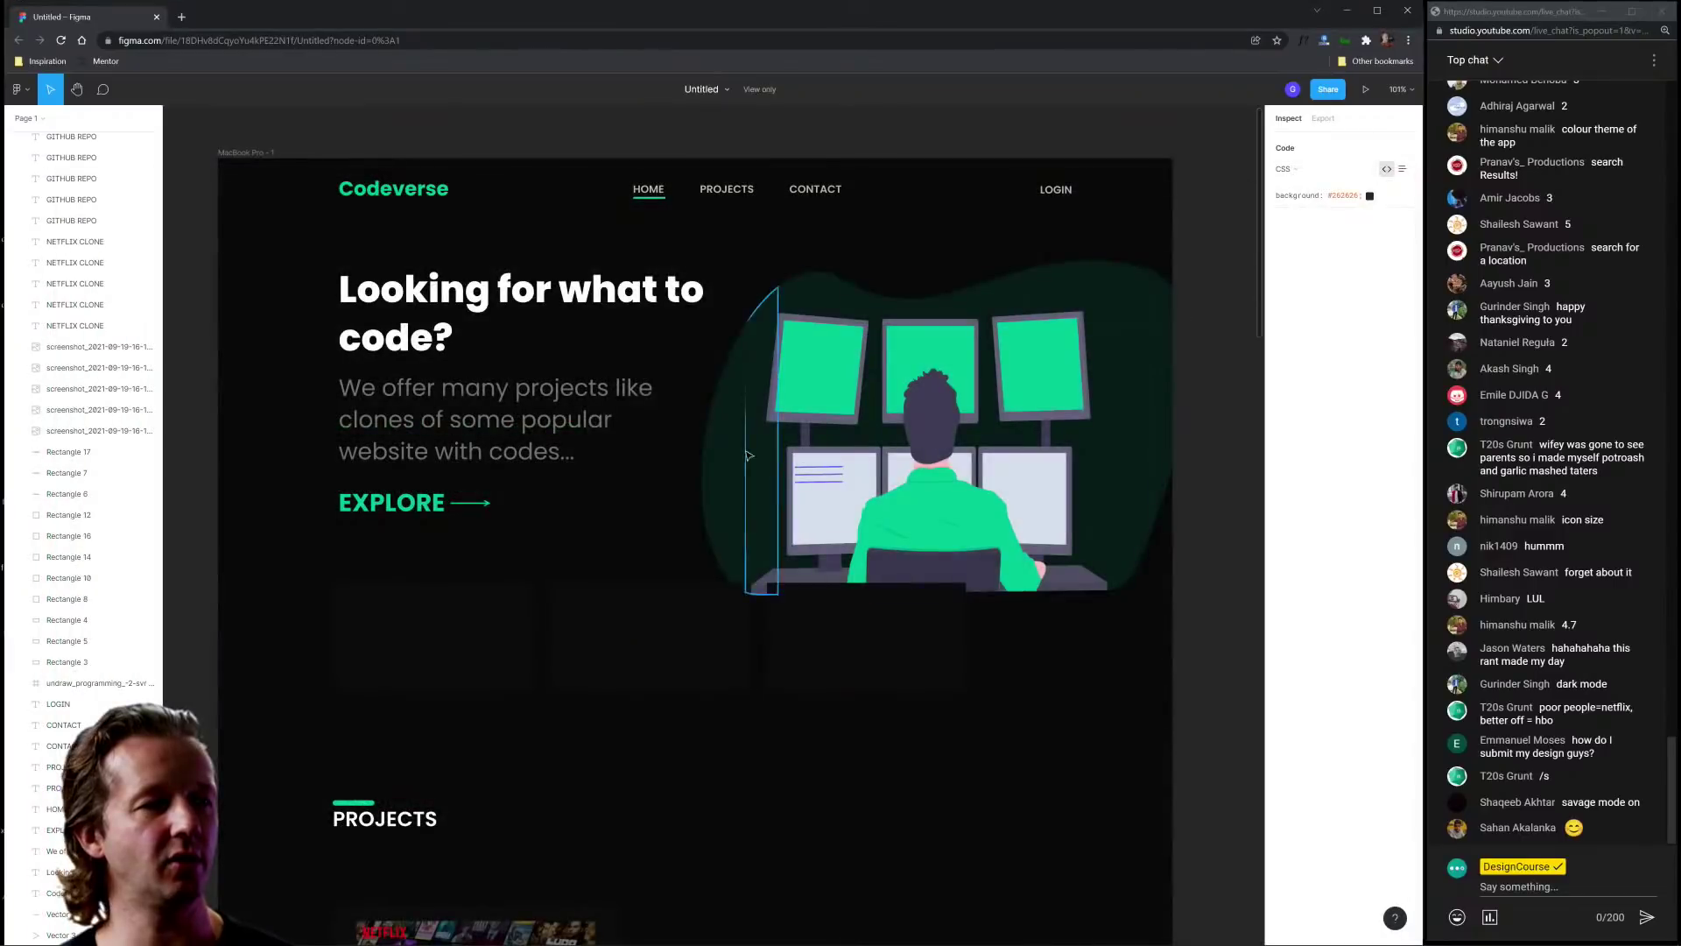
{"action": "left_click_drag", "start_coordinate": [328, 255], "coordinate": [449, 513]}
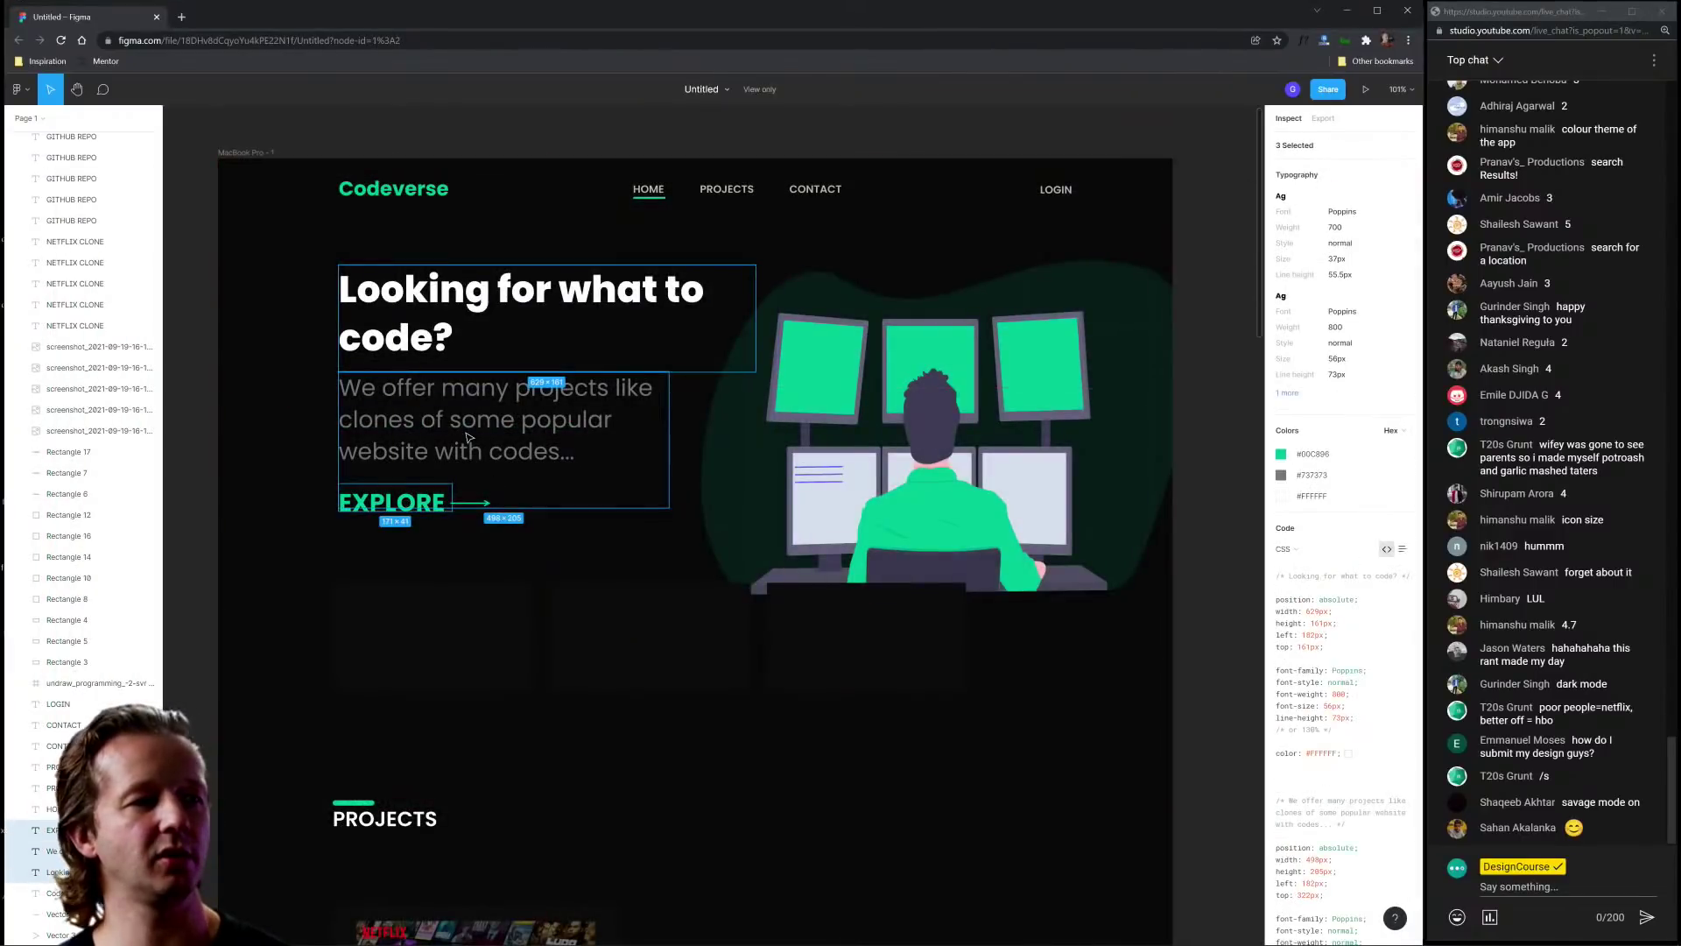
{"action": "key", "text": "Escape"}
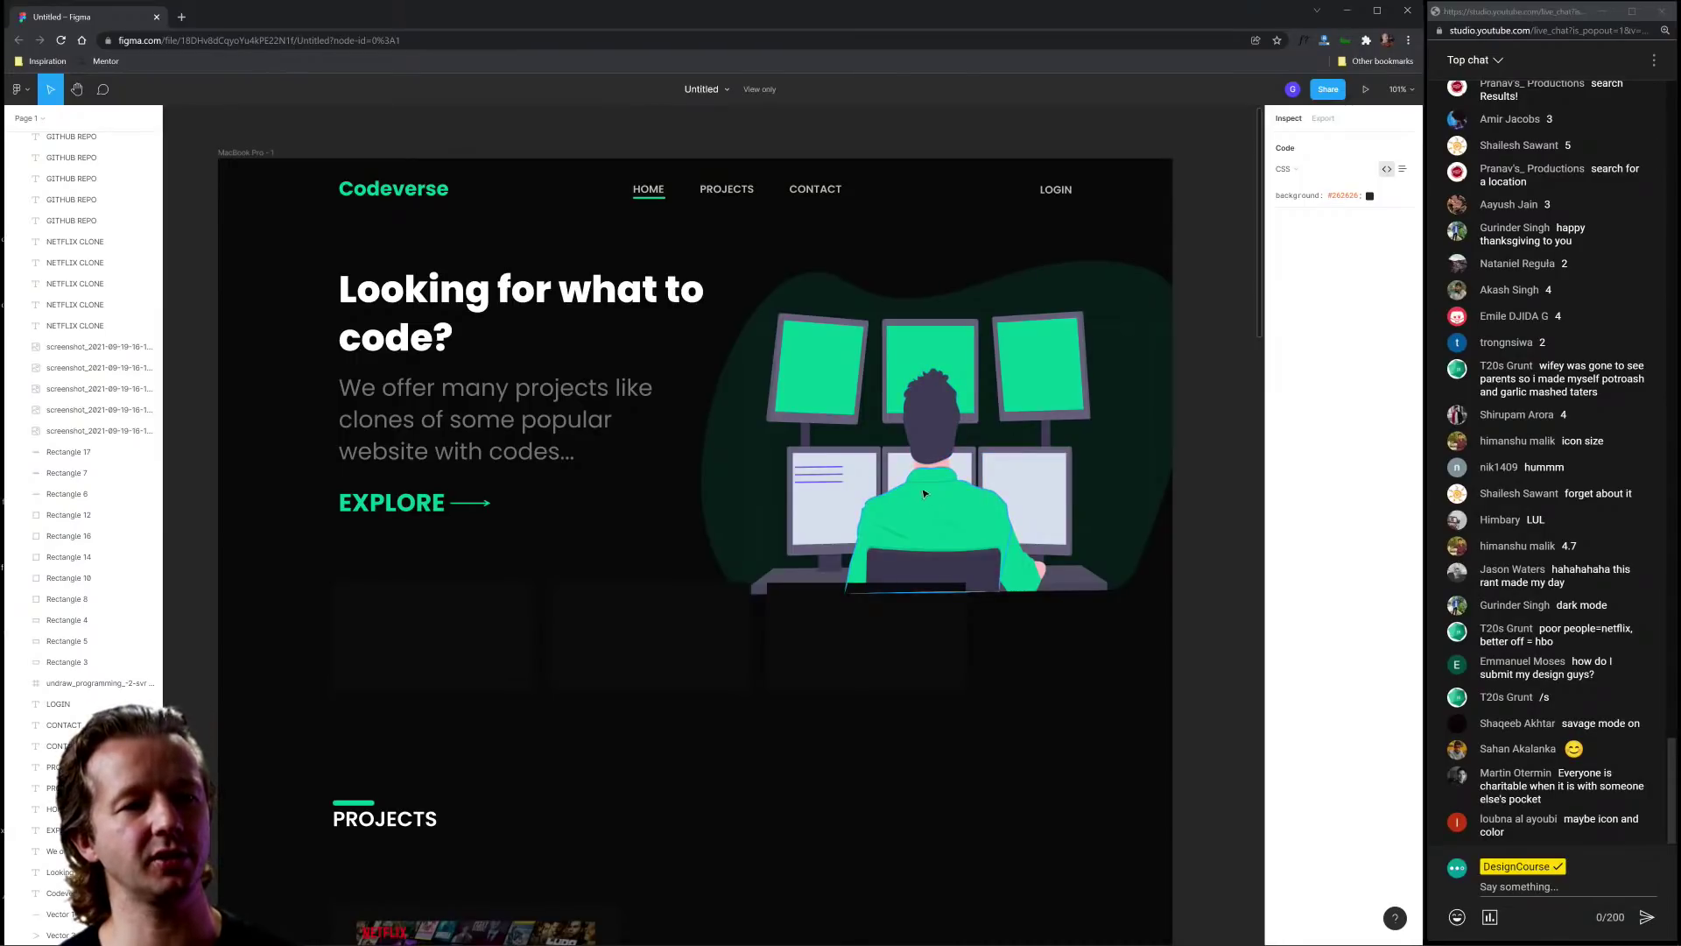
Step: Inspect the illustration's monitor screens, person's head and green background blob
{"action": "left_click", "coordinate": [914, 350]}
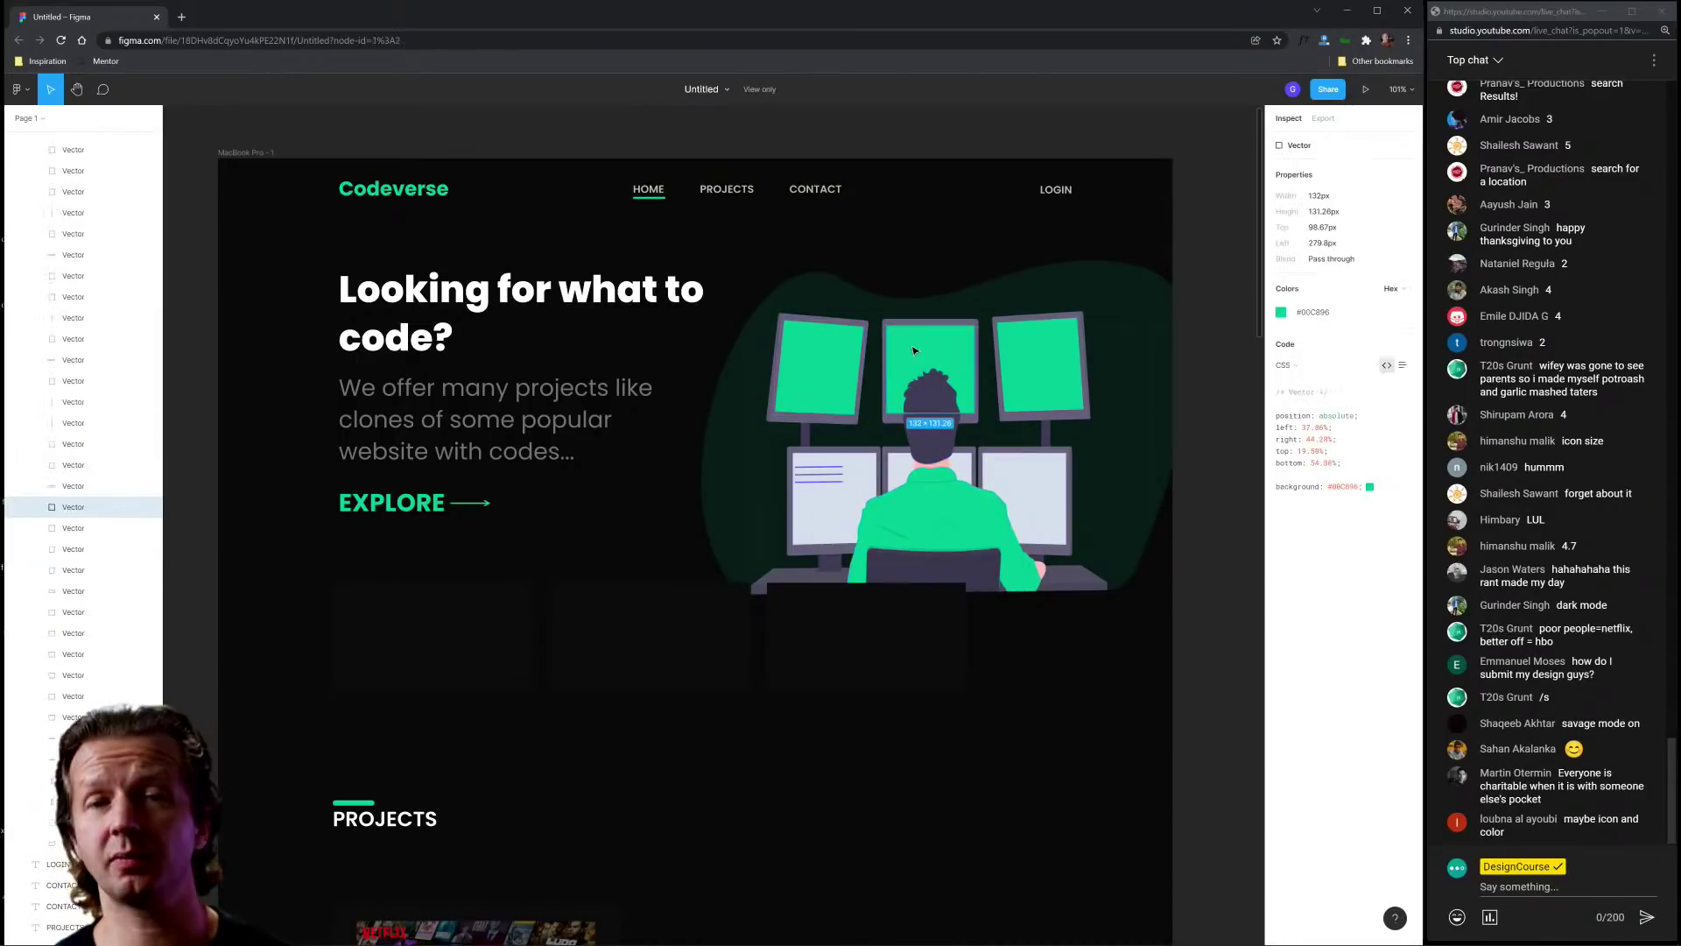
{"action": "left_click", "coordinate": [1042, 363]}
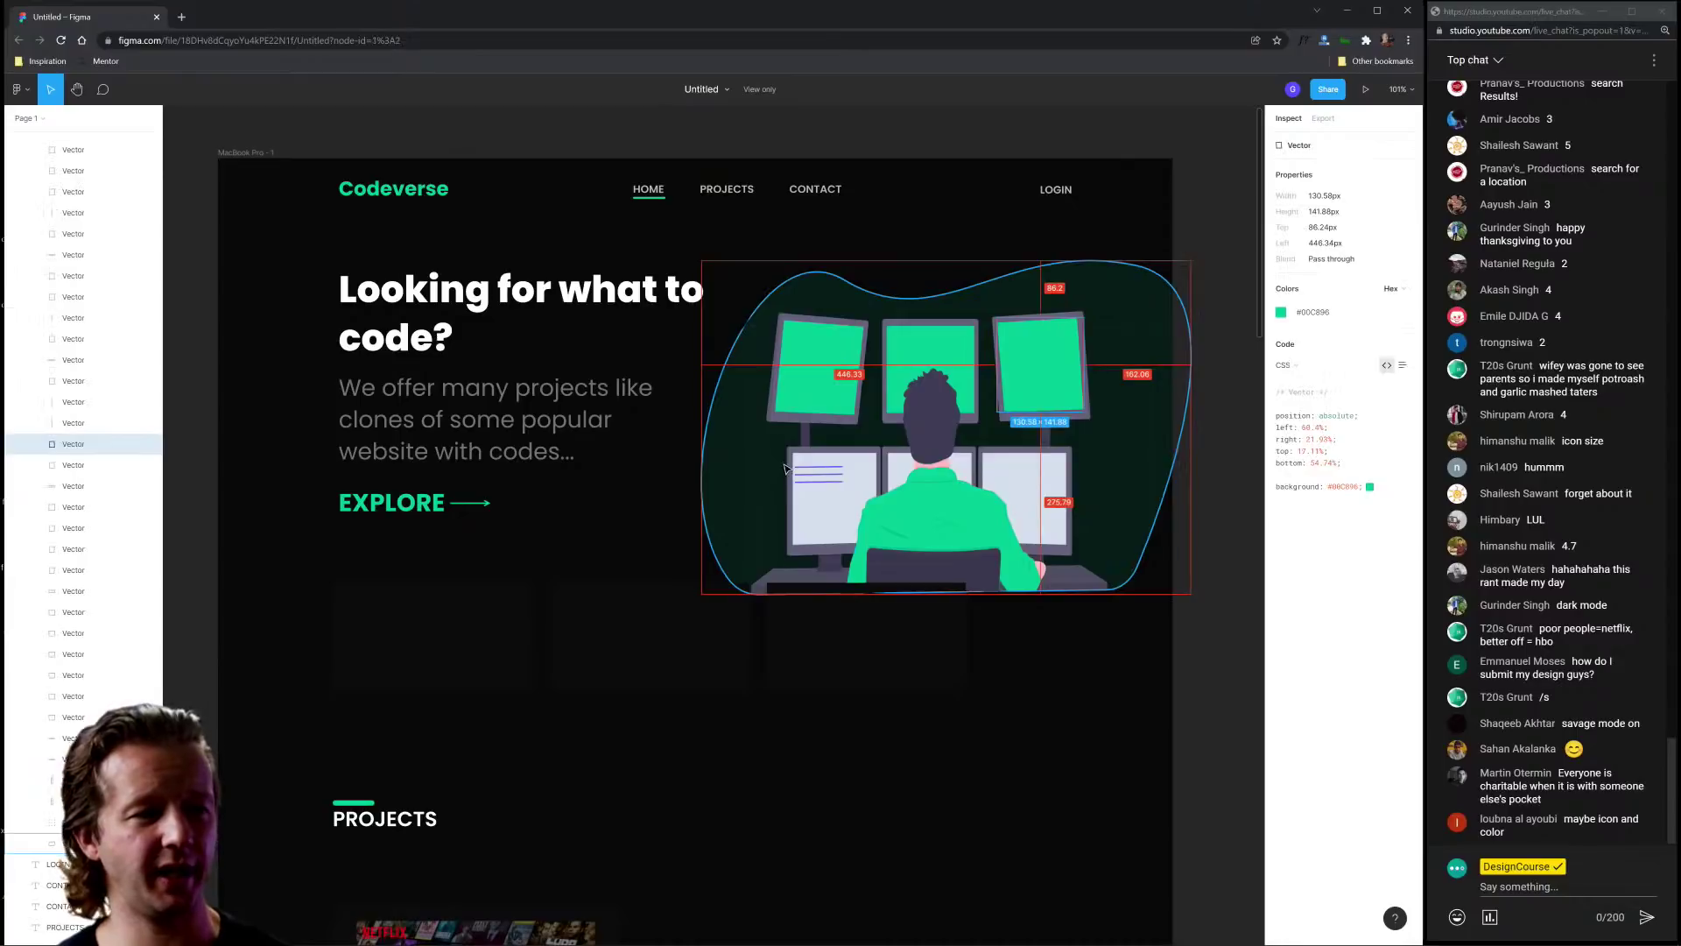
{"action": "left_click", "coordinate": [931, 407]}
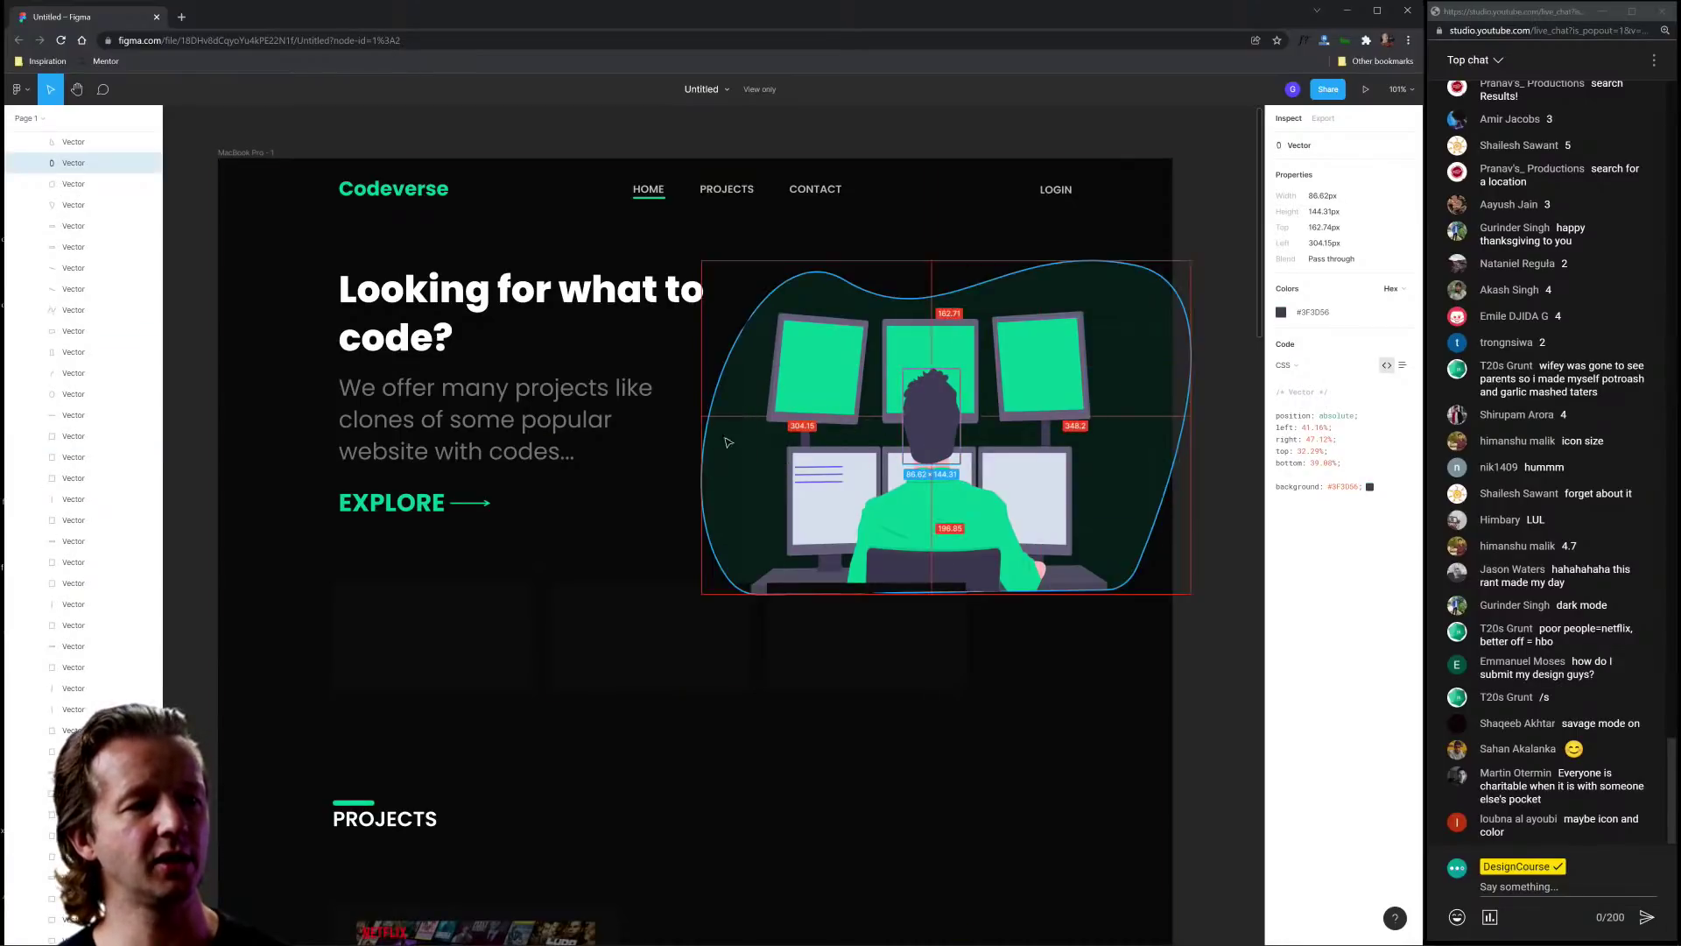
{"action": "key", "text": "Escape"}
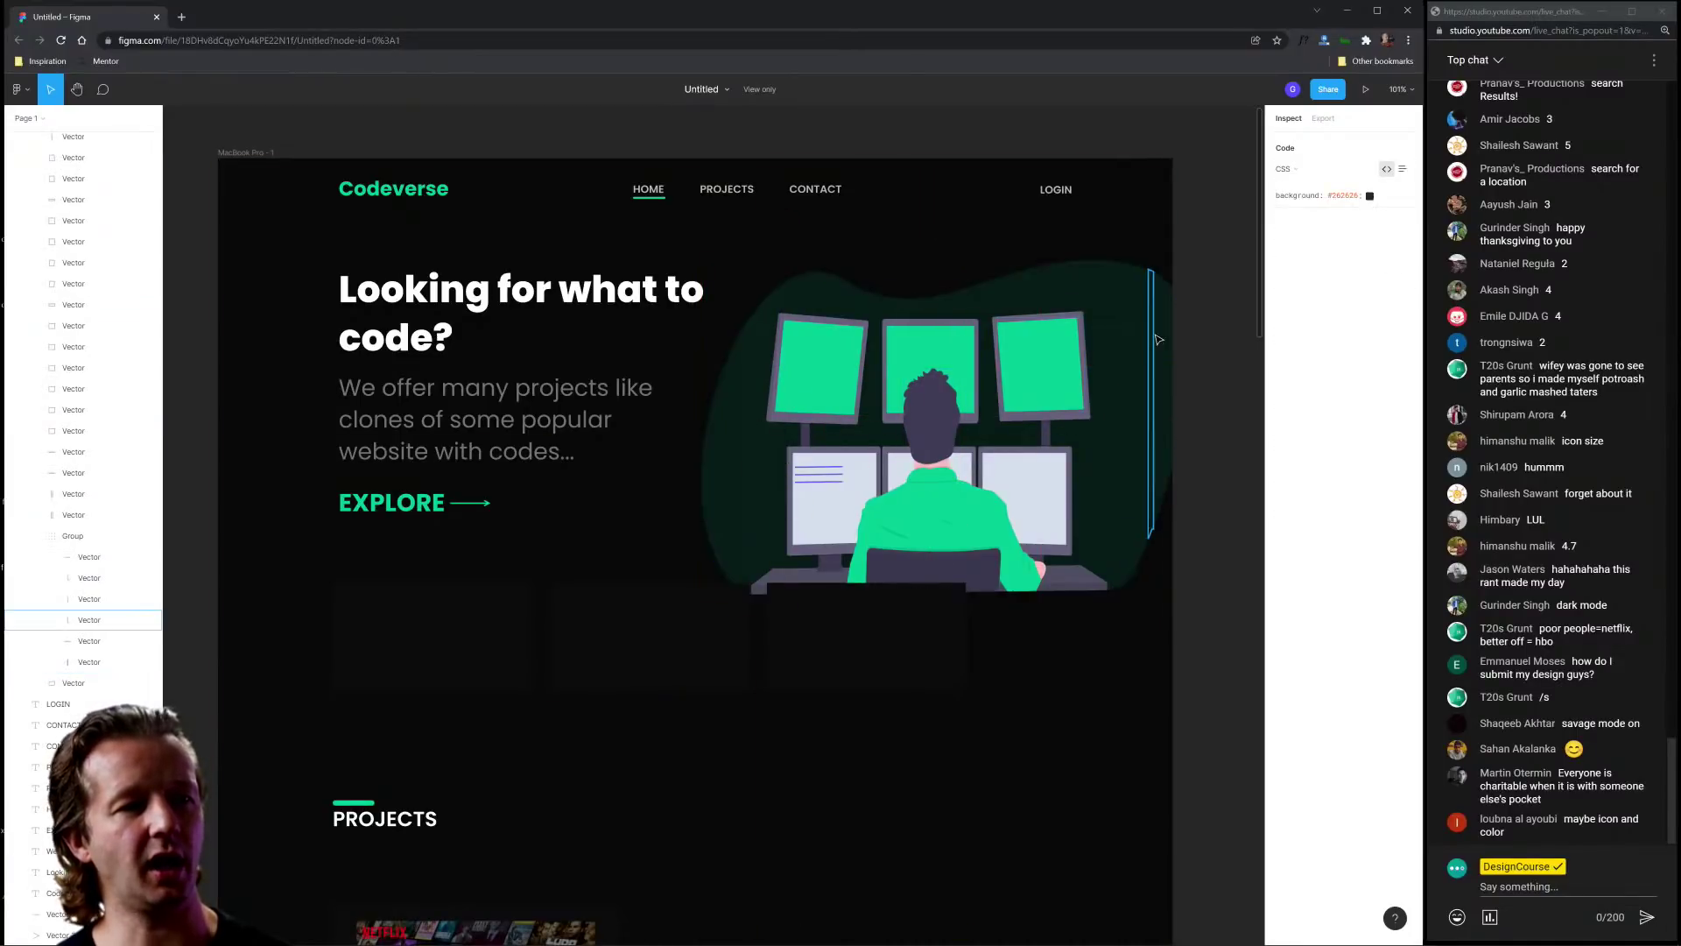
{"action": "left_click", "coordinate": [1131, 352]}
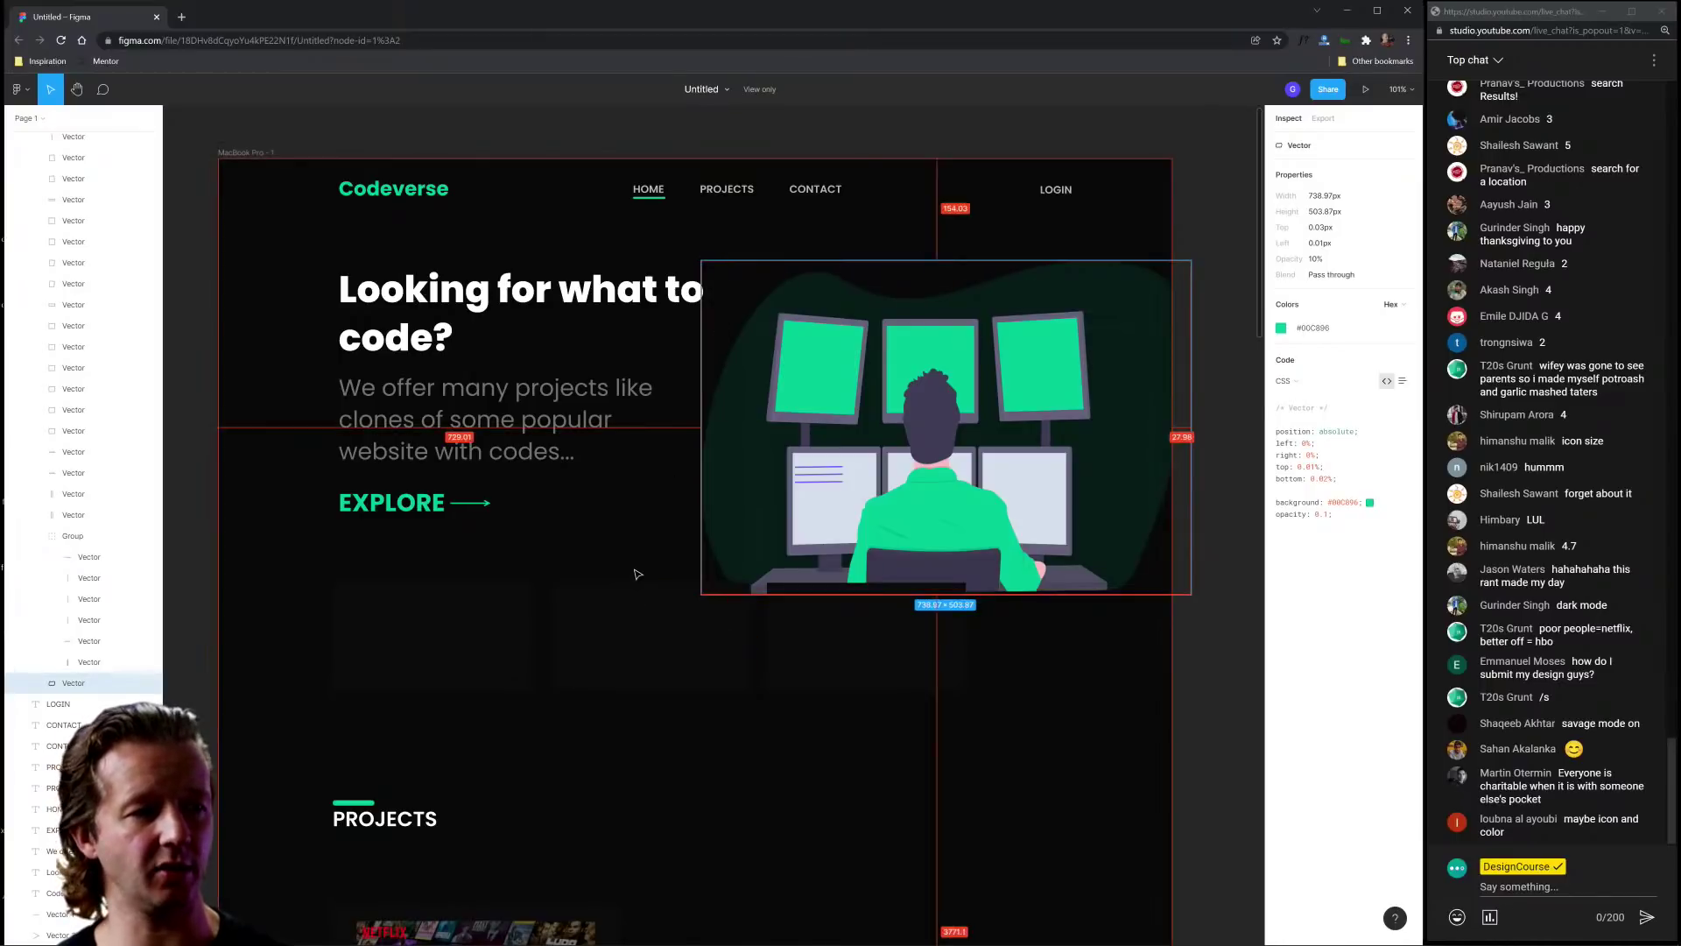
{"action": "key", "text": "Escape"}
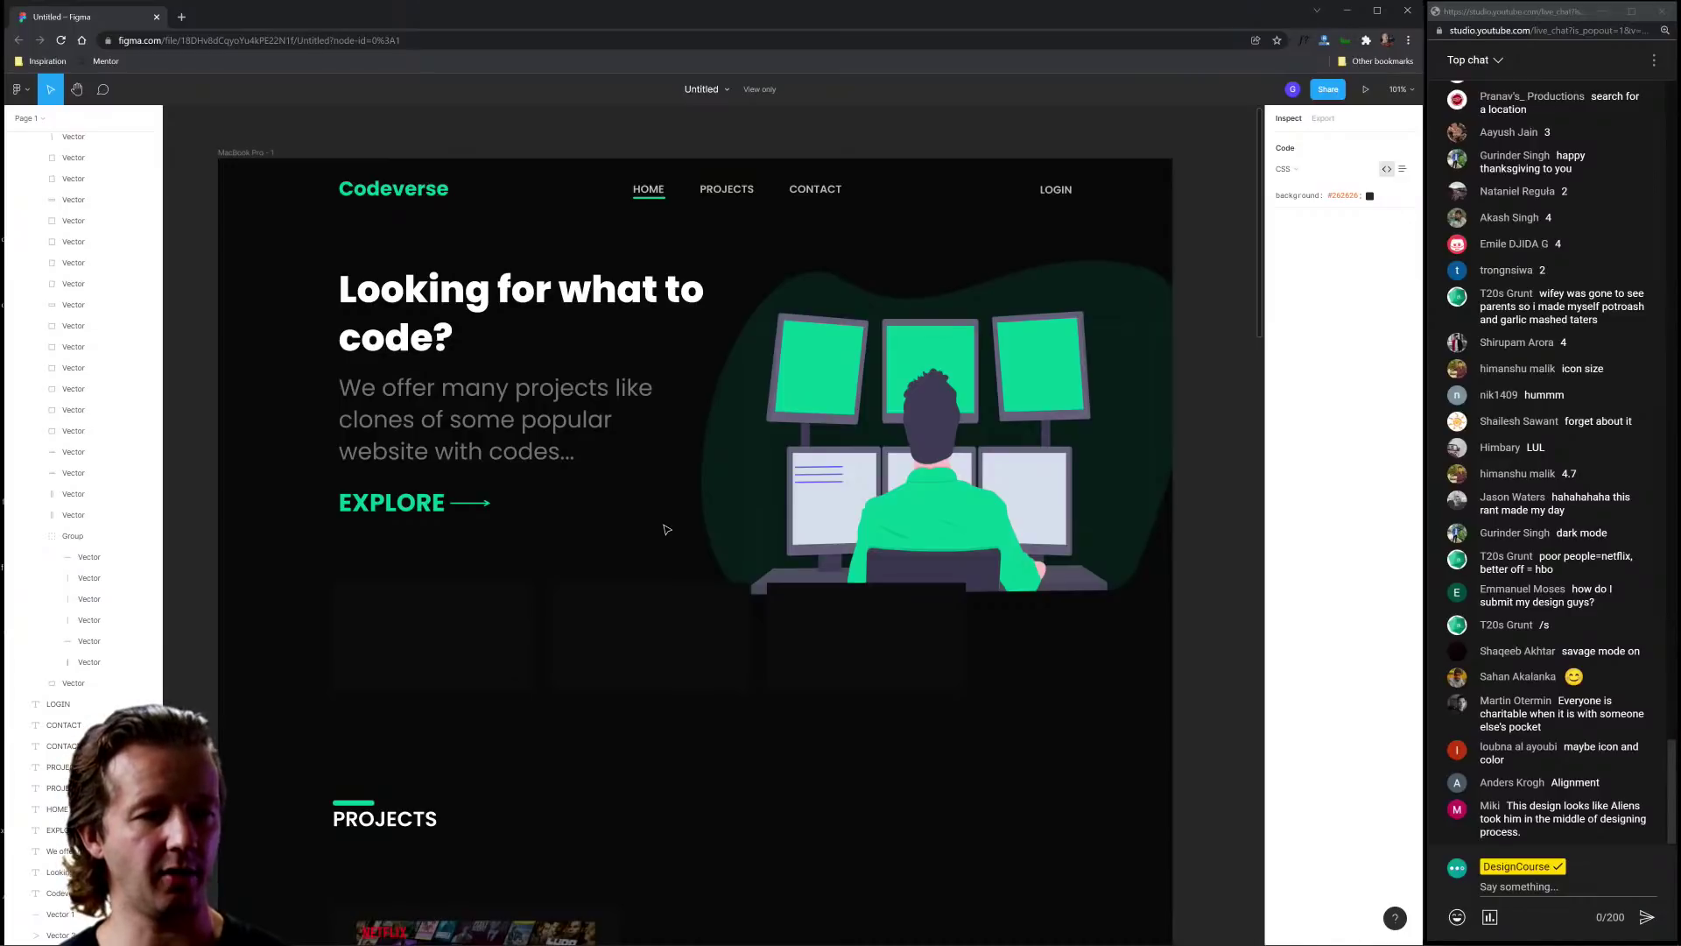
Step: Scroll down to the Projects section's zigzag of Netflix Clone cards
{"action": "scroll", "coordinate": [666, 530], "scroll_direction": "down", "scroll_amount": 5}
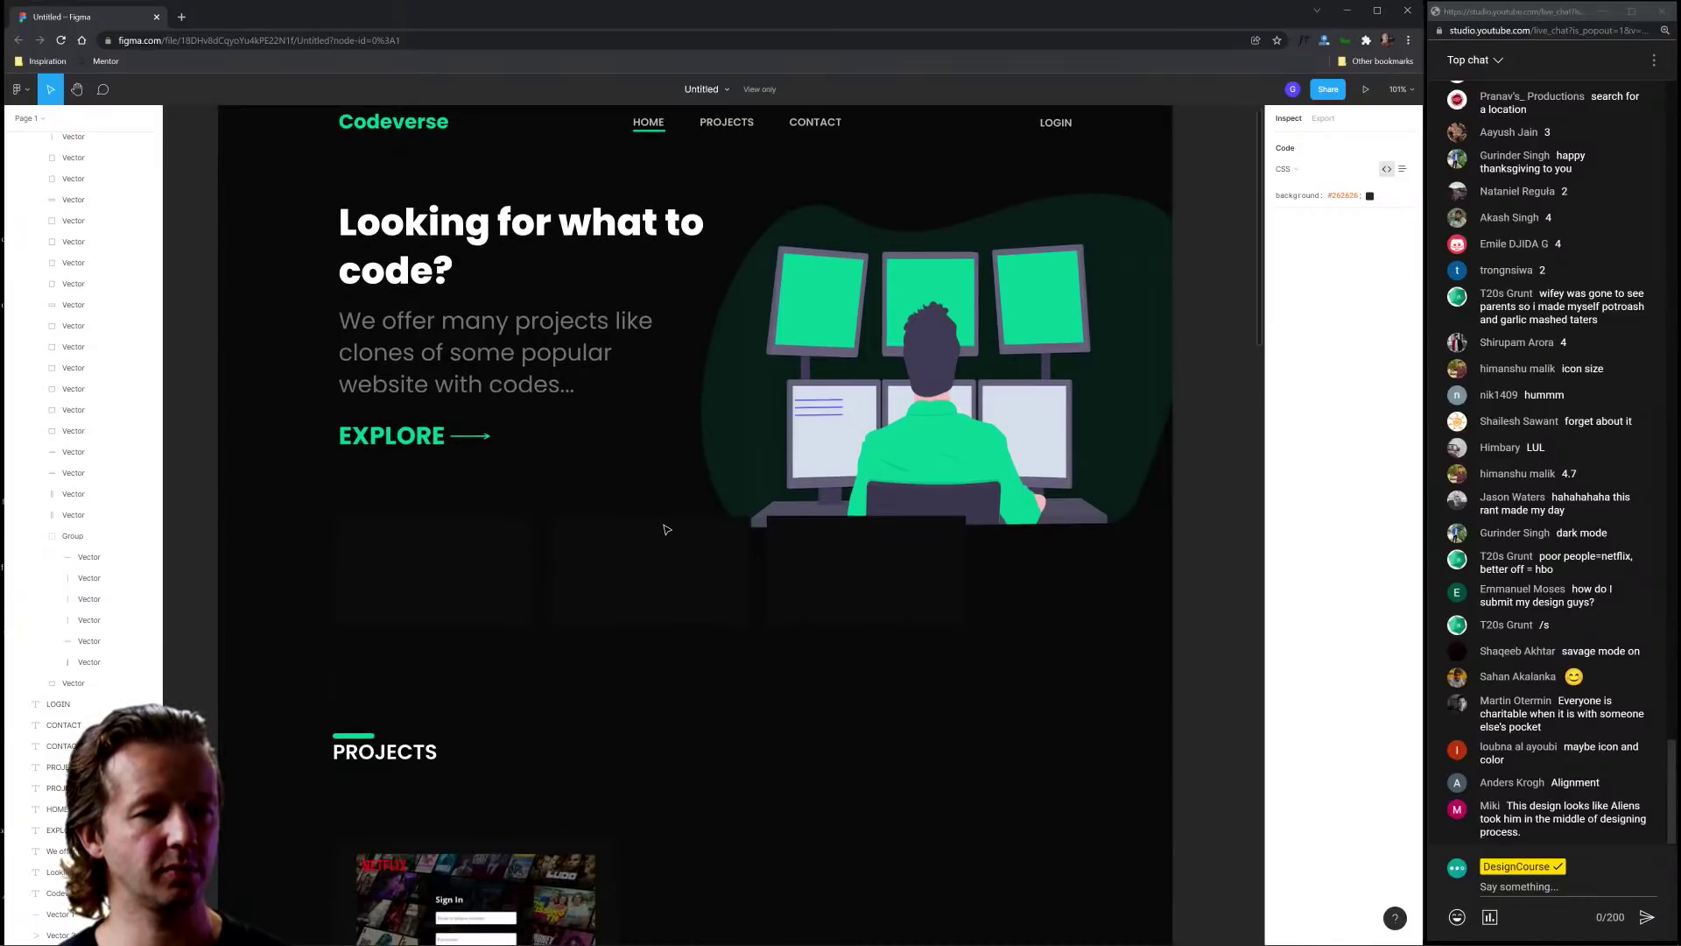
{"action": "scroll", "coordinate": [691, 475], "scroll_direction": "down", "scroll_amount": 15}
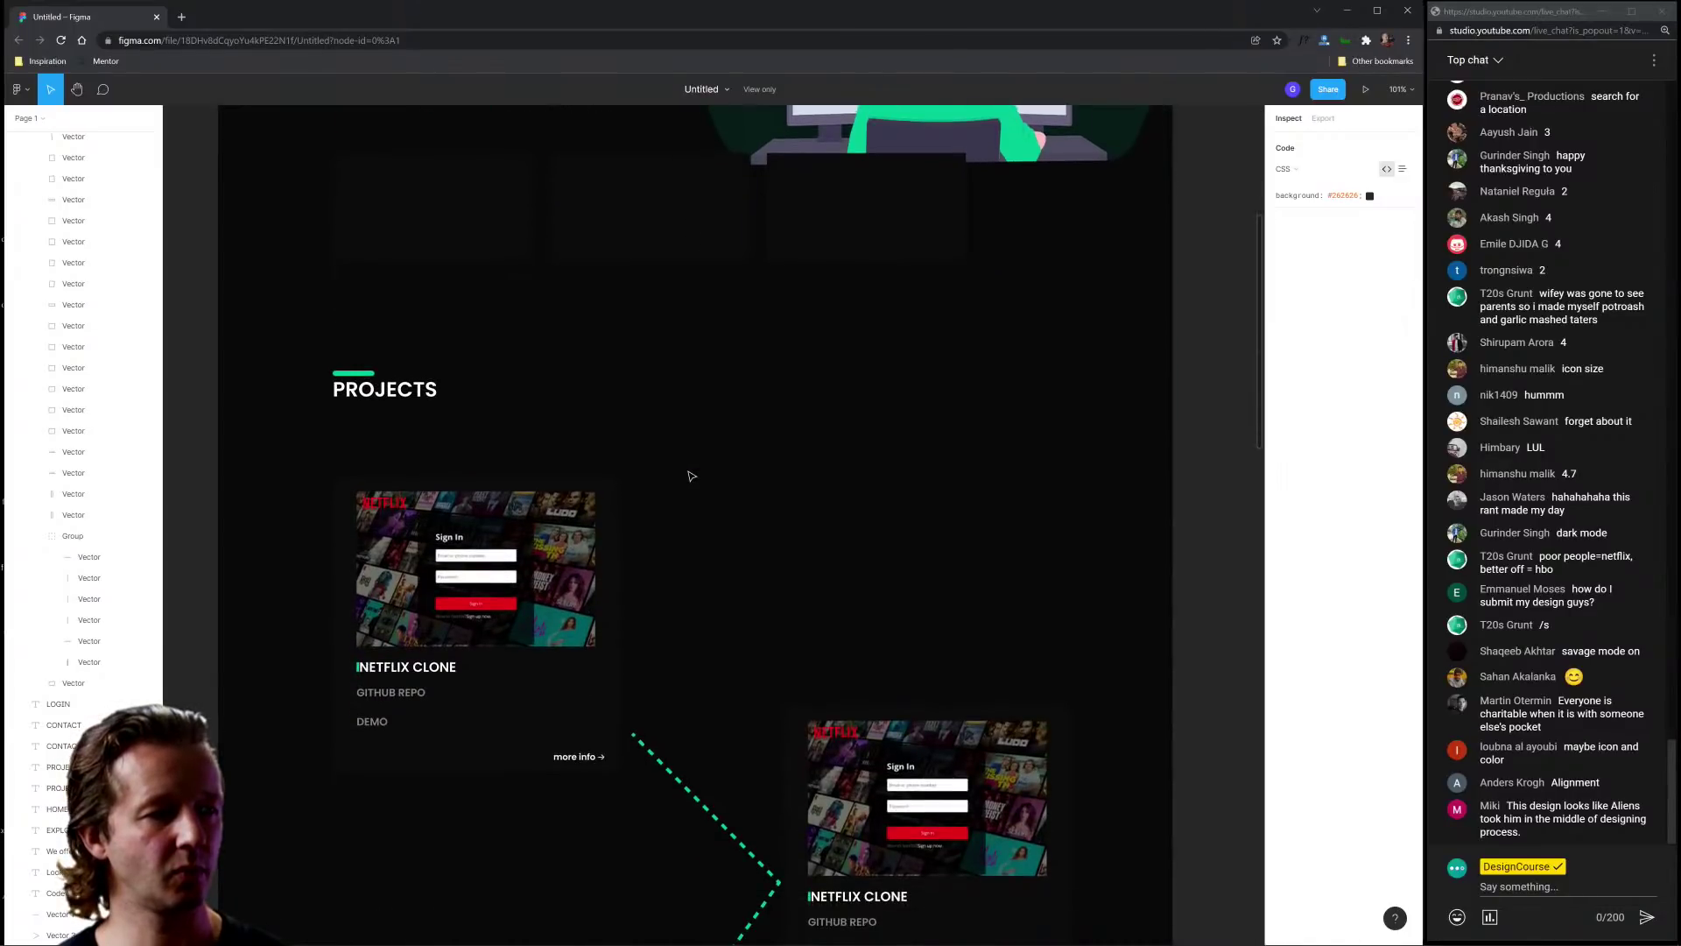
{"action": "scroll", "coordinate": [691, 475], "scroll_direction": "down", "scroll_amount": 10}
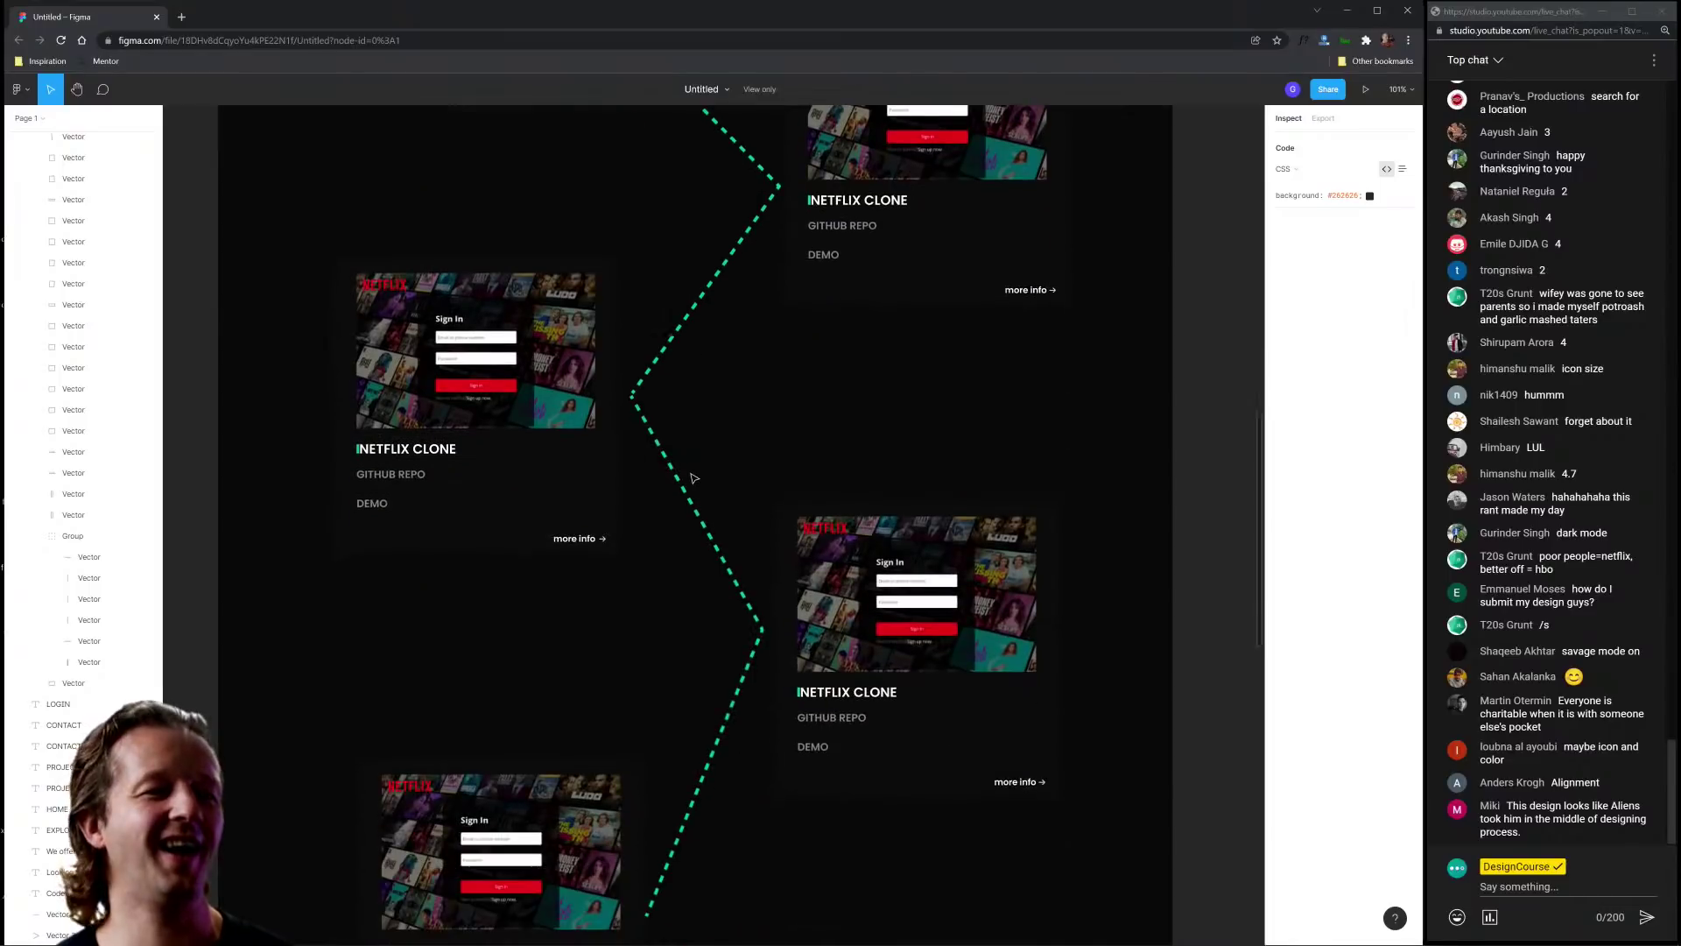
{"action": "scroll", "coordinate": [854, 401], "scroll_direction": "down", "scroll_amount": 5}
{"action": "scroll", "coordinate": [852, 401], "scroll_direction": "up", "scroll_amount": 4}
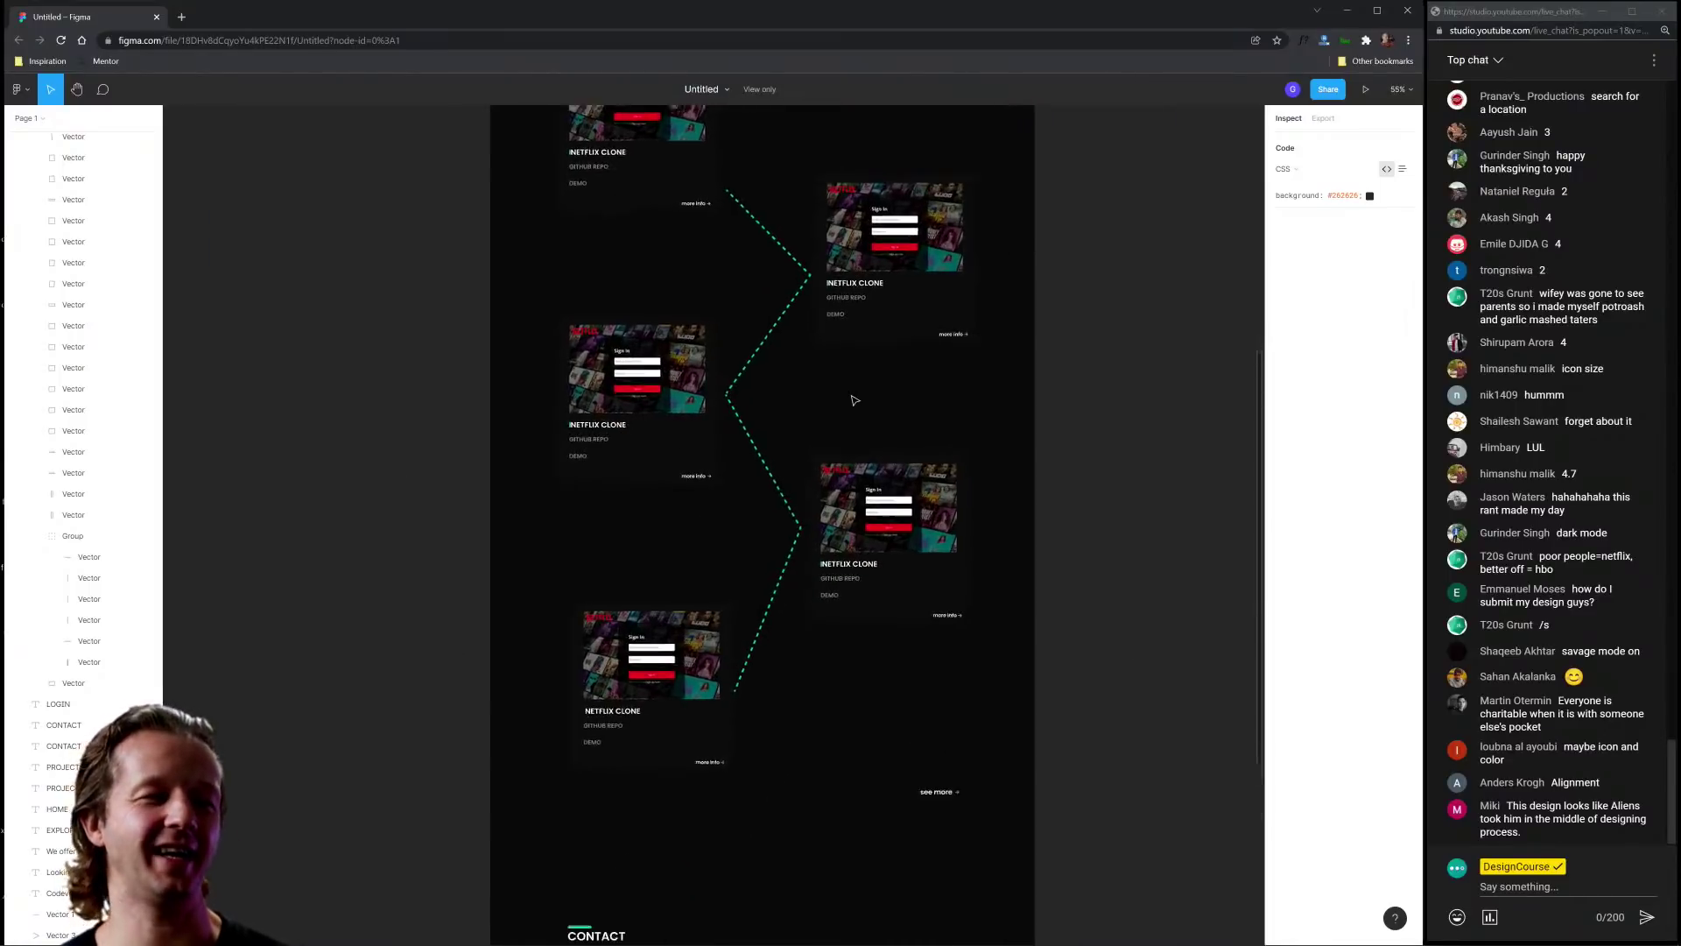
{"action": "scroll", "coordinate": [805, 406], "scroll_direction": "down", "scroll_amount": 2}
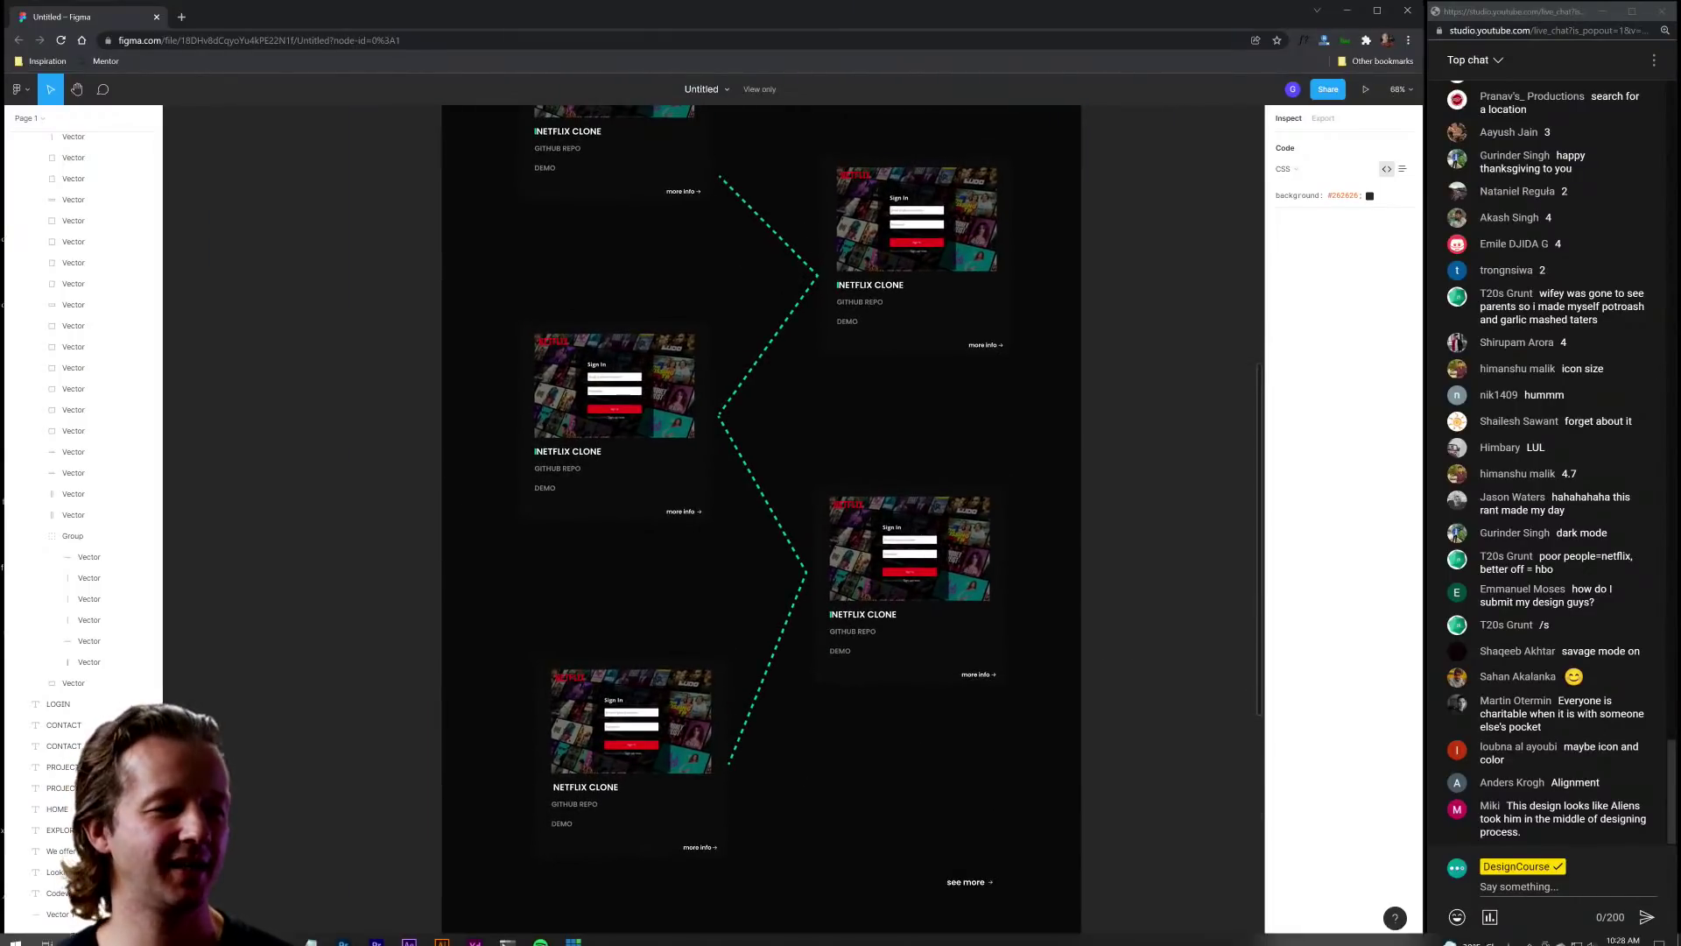
Step: Visit designcourse.com/admin in a new window, then go back to the designcourse.com homepage
{"action": "key", "text": "ctrl+n"}
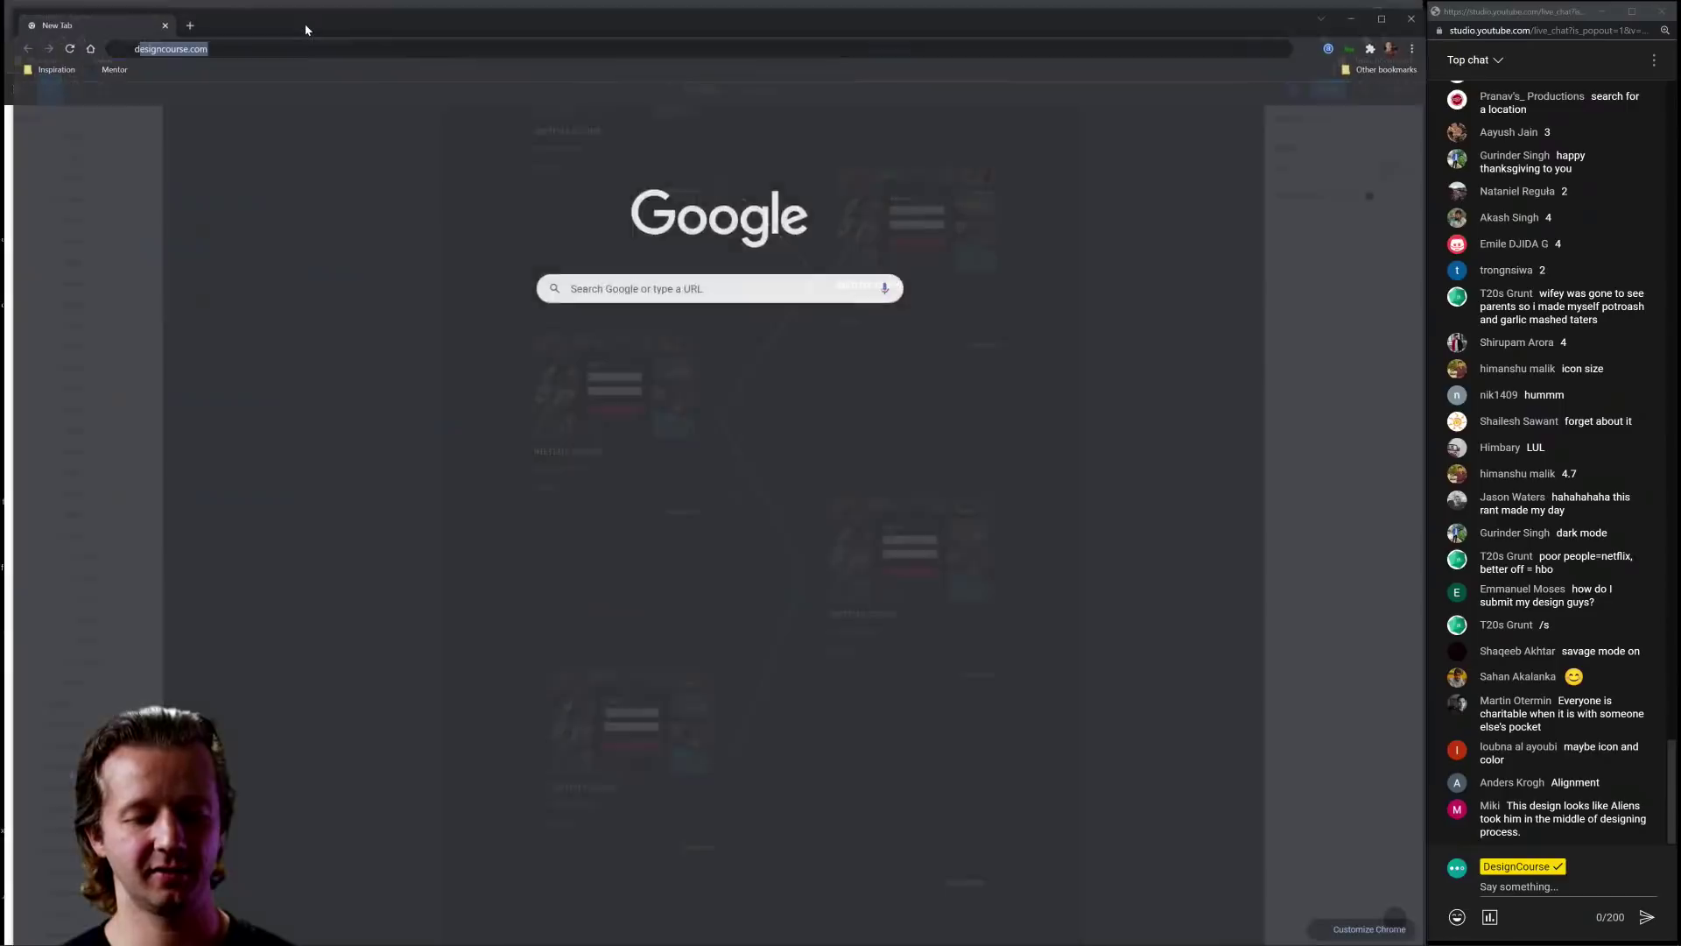
{"action": "type", "text": "designcourse.com/admin"}
{"action": "key", "text": "Return"}
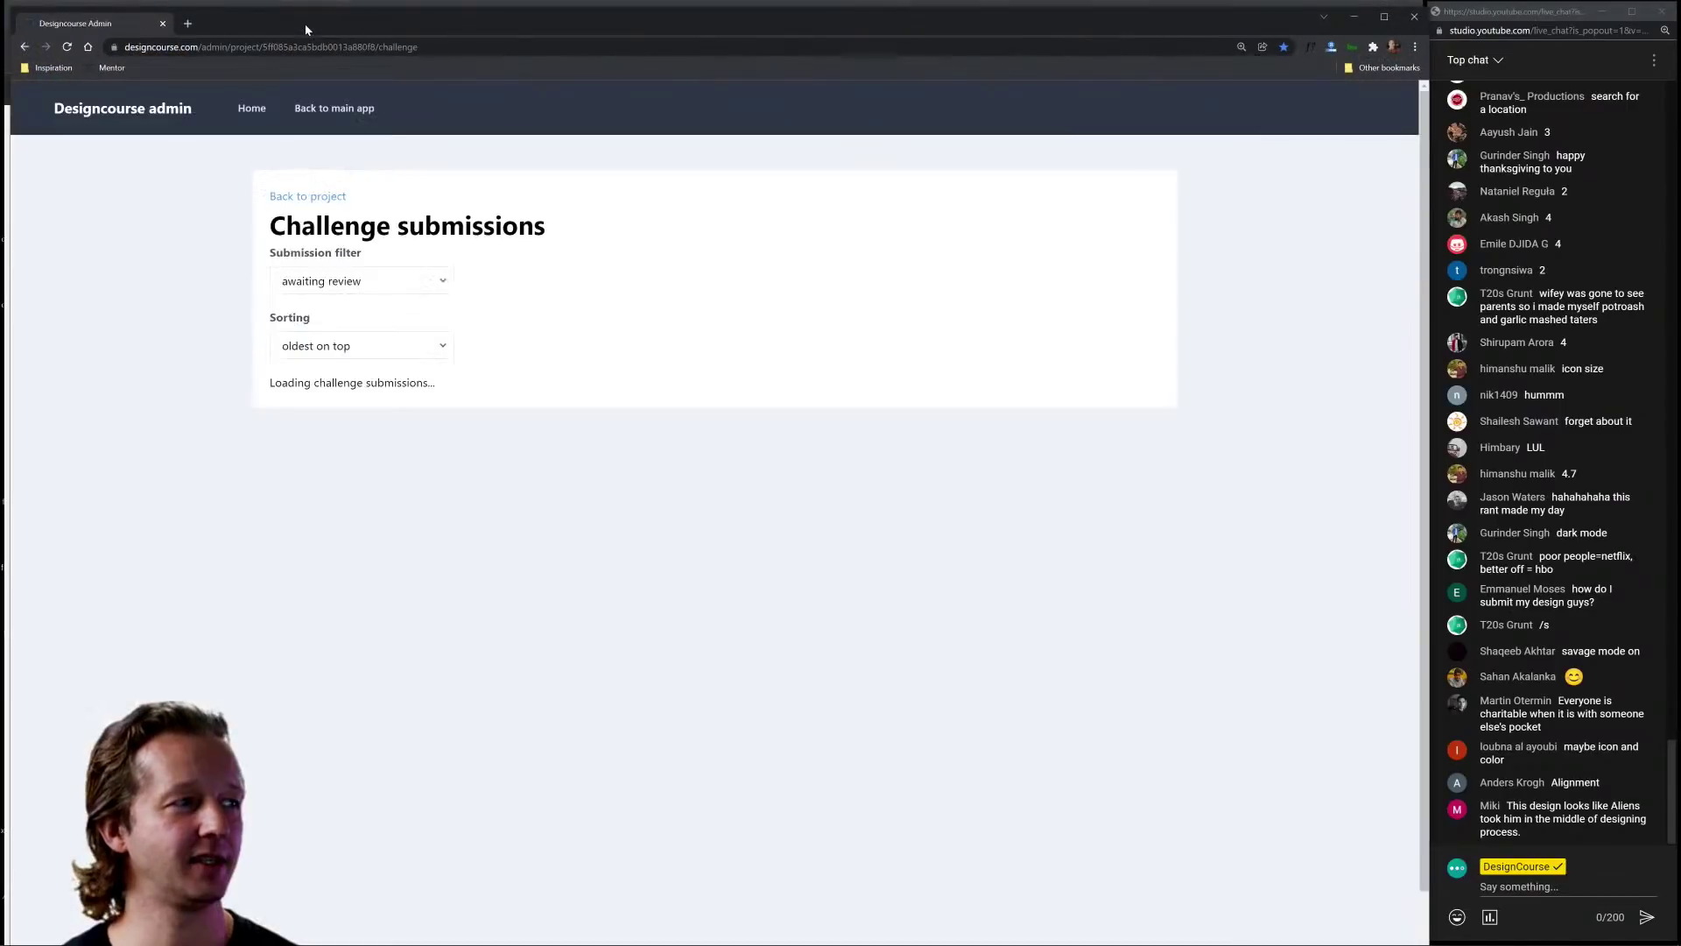
{"action": "left_click_drag", "start_coordinate": [229, 48], "coordinate": [449, 48]}
{"action": "key", "text": "BackSpace"}
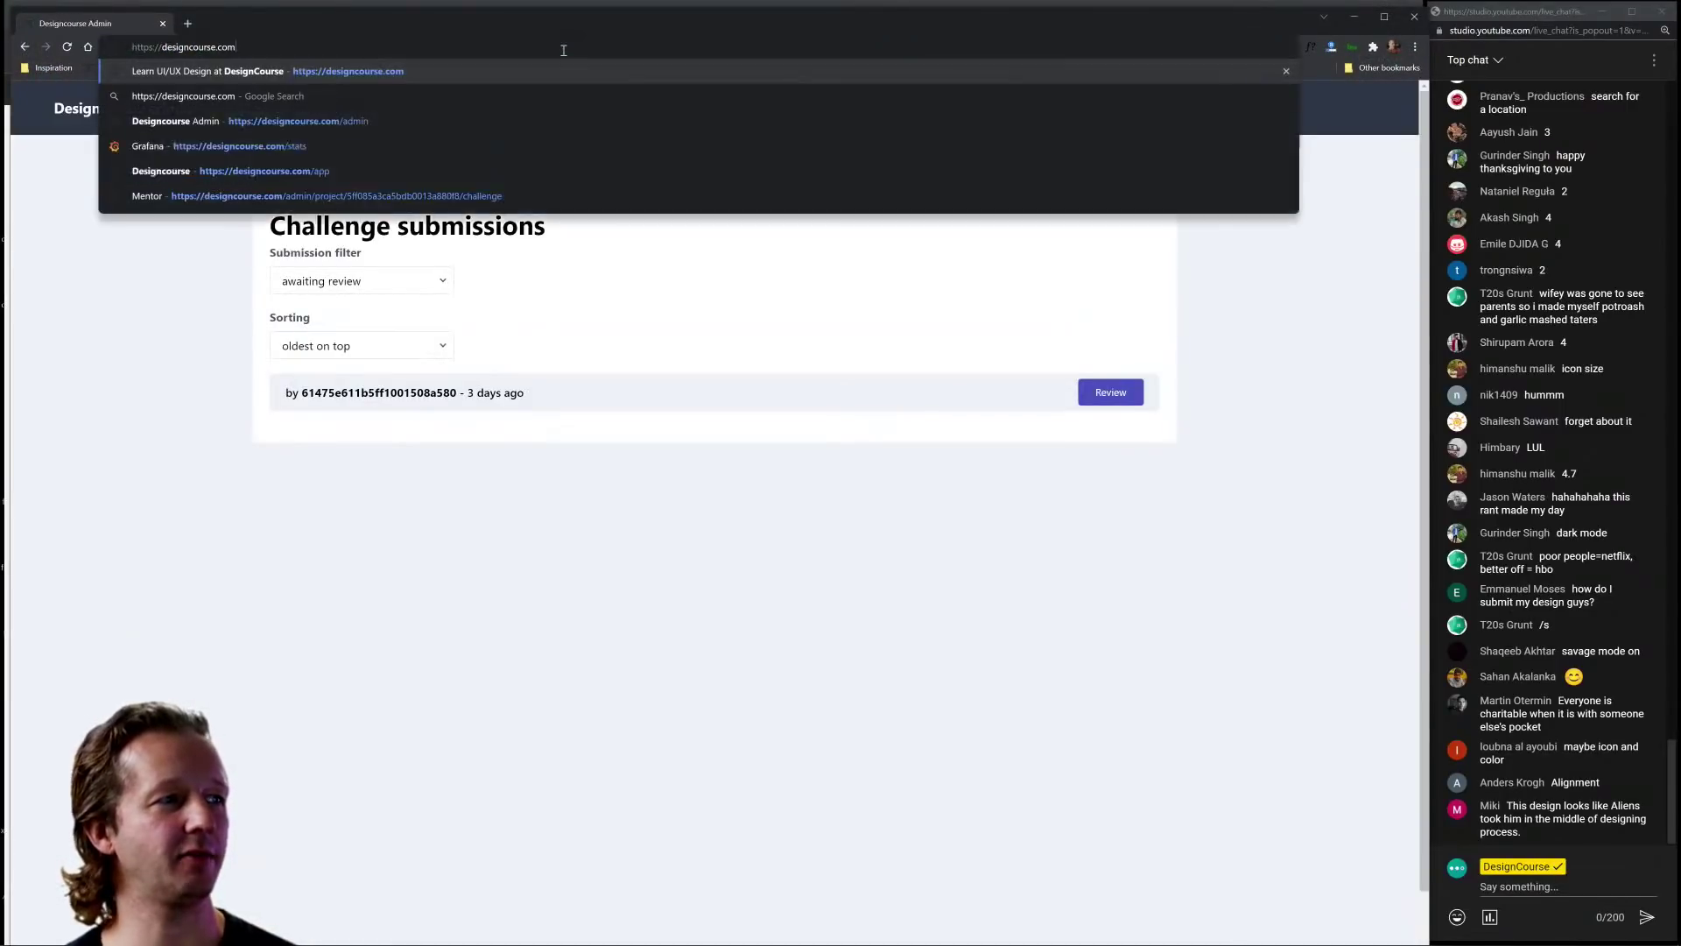
{"action": "key", "text": "Return"}
Step: Scroll to the homepage's Curriculum Roadmap, then close the DesignCourse window
{"action": "left_click_drag", "start_coordinate": [1409, 128], "coordinate": [1409, 644]}
{"action": "scroll", "coordinate": [1105, 555], "scroll_direction": "down", "scroll_amount": 5, "text": "ctrl"}
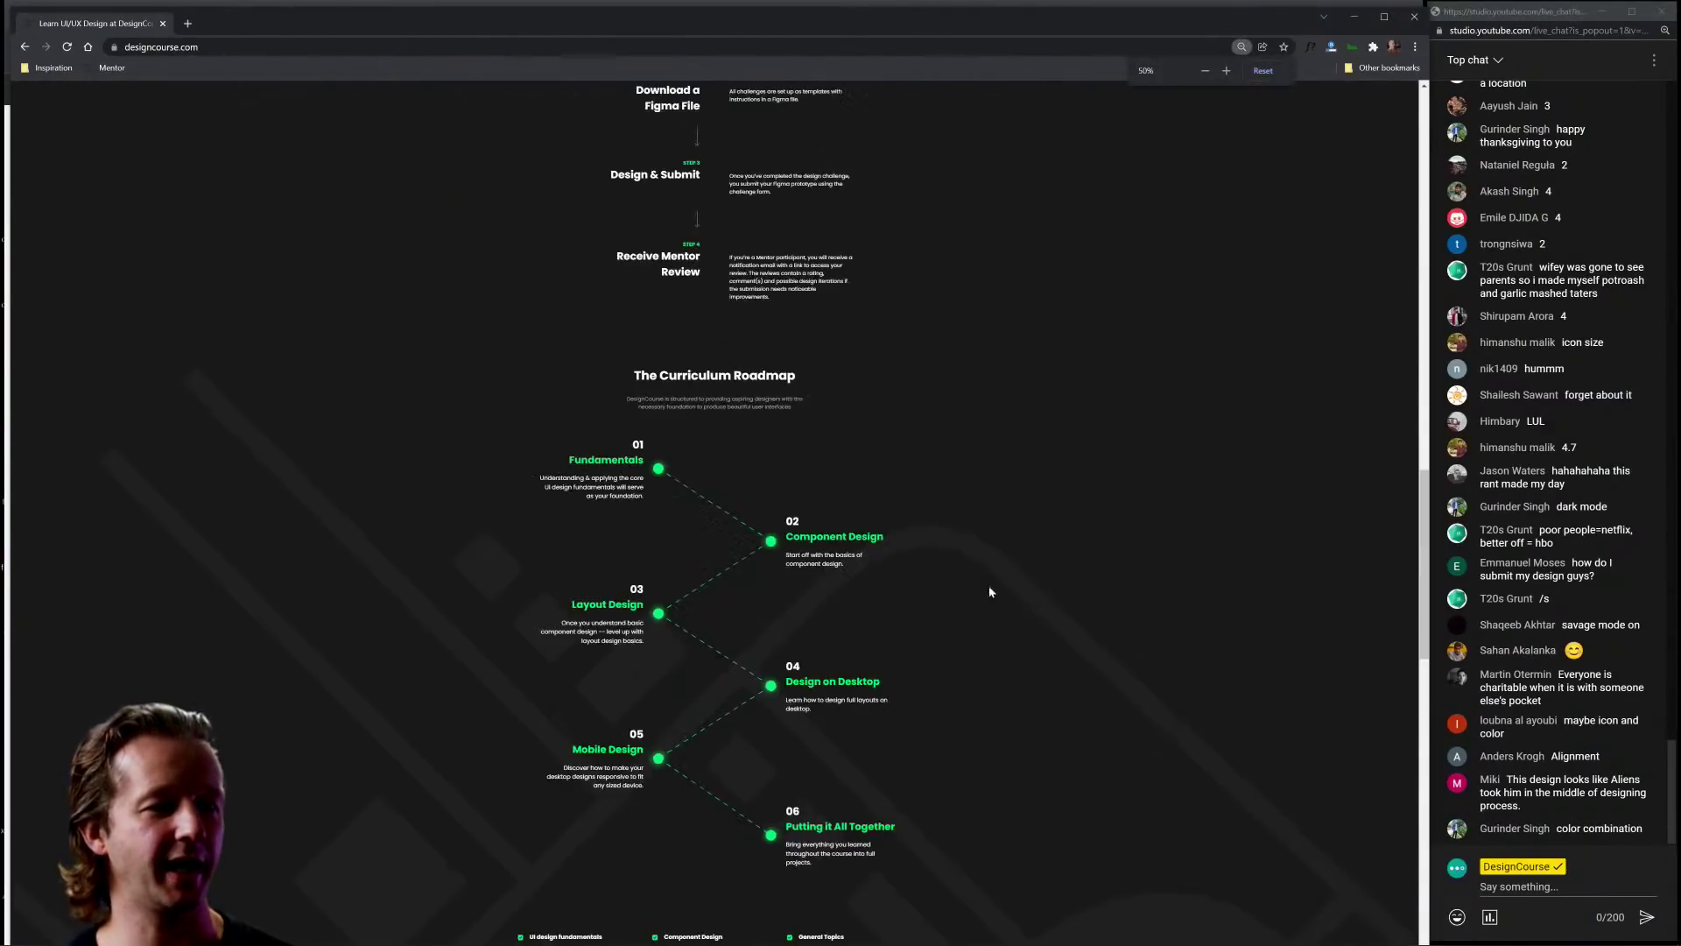
{"action": "scroll", "coordinate": [991, 589], "scroll_direction": "down", "scroll_amount": 10}
{"action": "scroll", "coordinate": [977, 495], "scroll_direction": "up", "scroll_amount": 6}
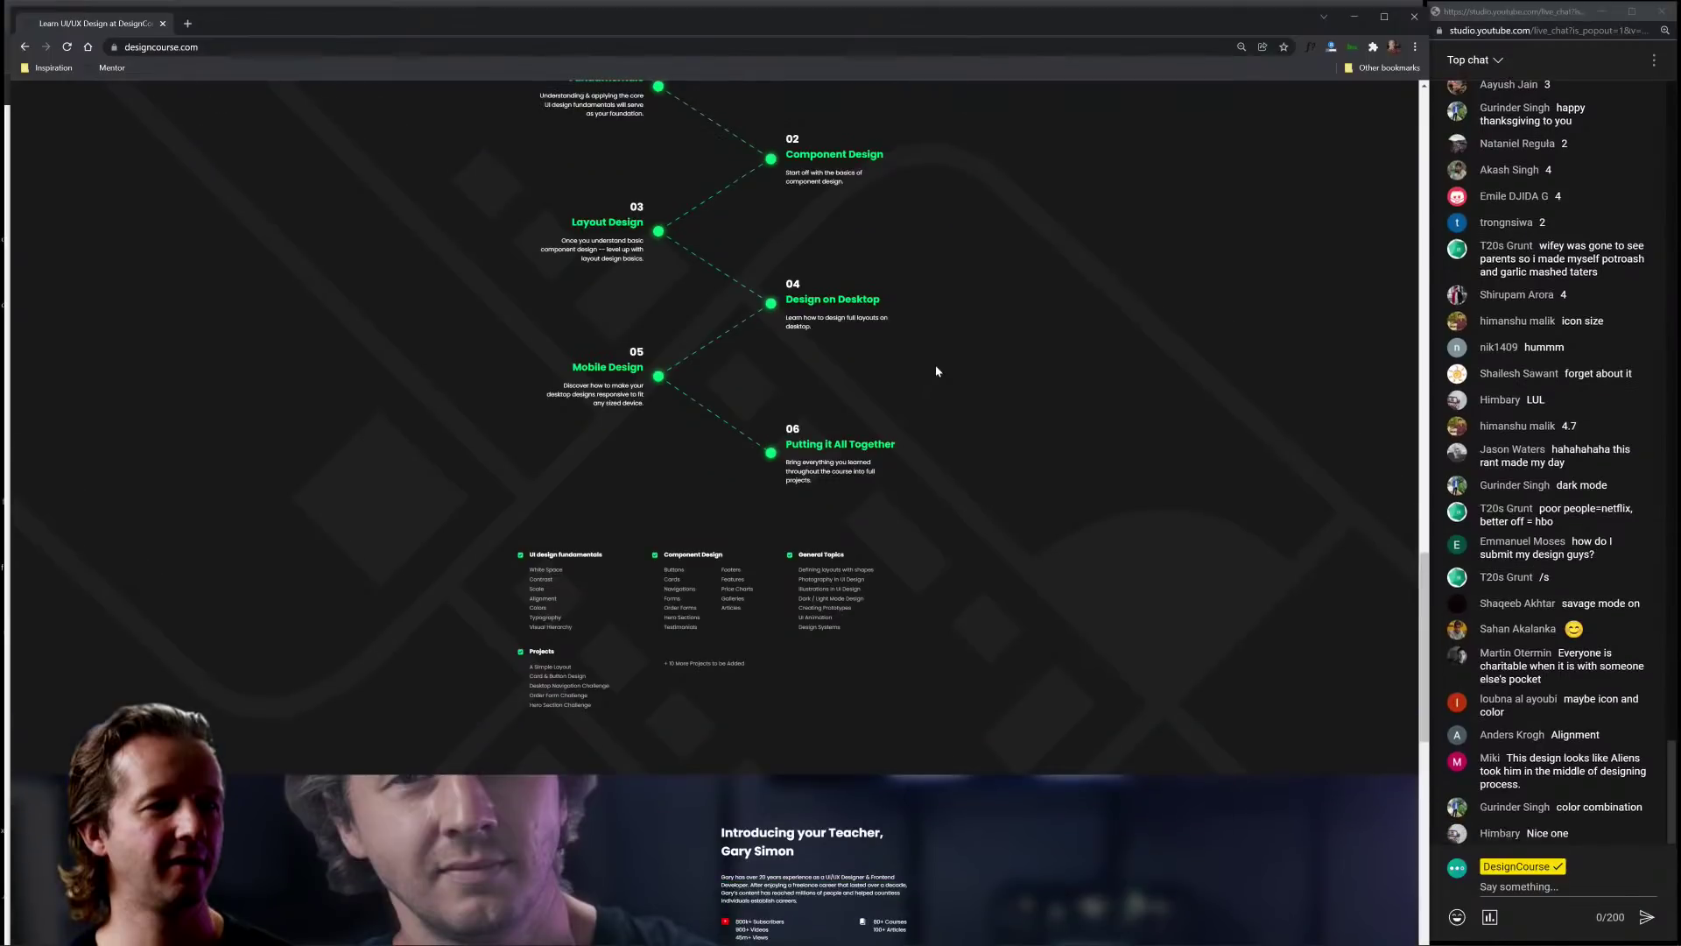
{"action": "scroll", "coordinate": [936, 368], "scroll_direction": "up", "scroll_amount": 5}
{"action": "left_click_drag", "start_coordinate": [399, 28], "coordinate": [465, 39]}
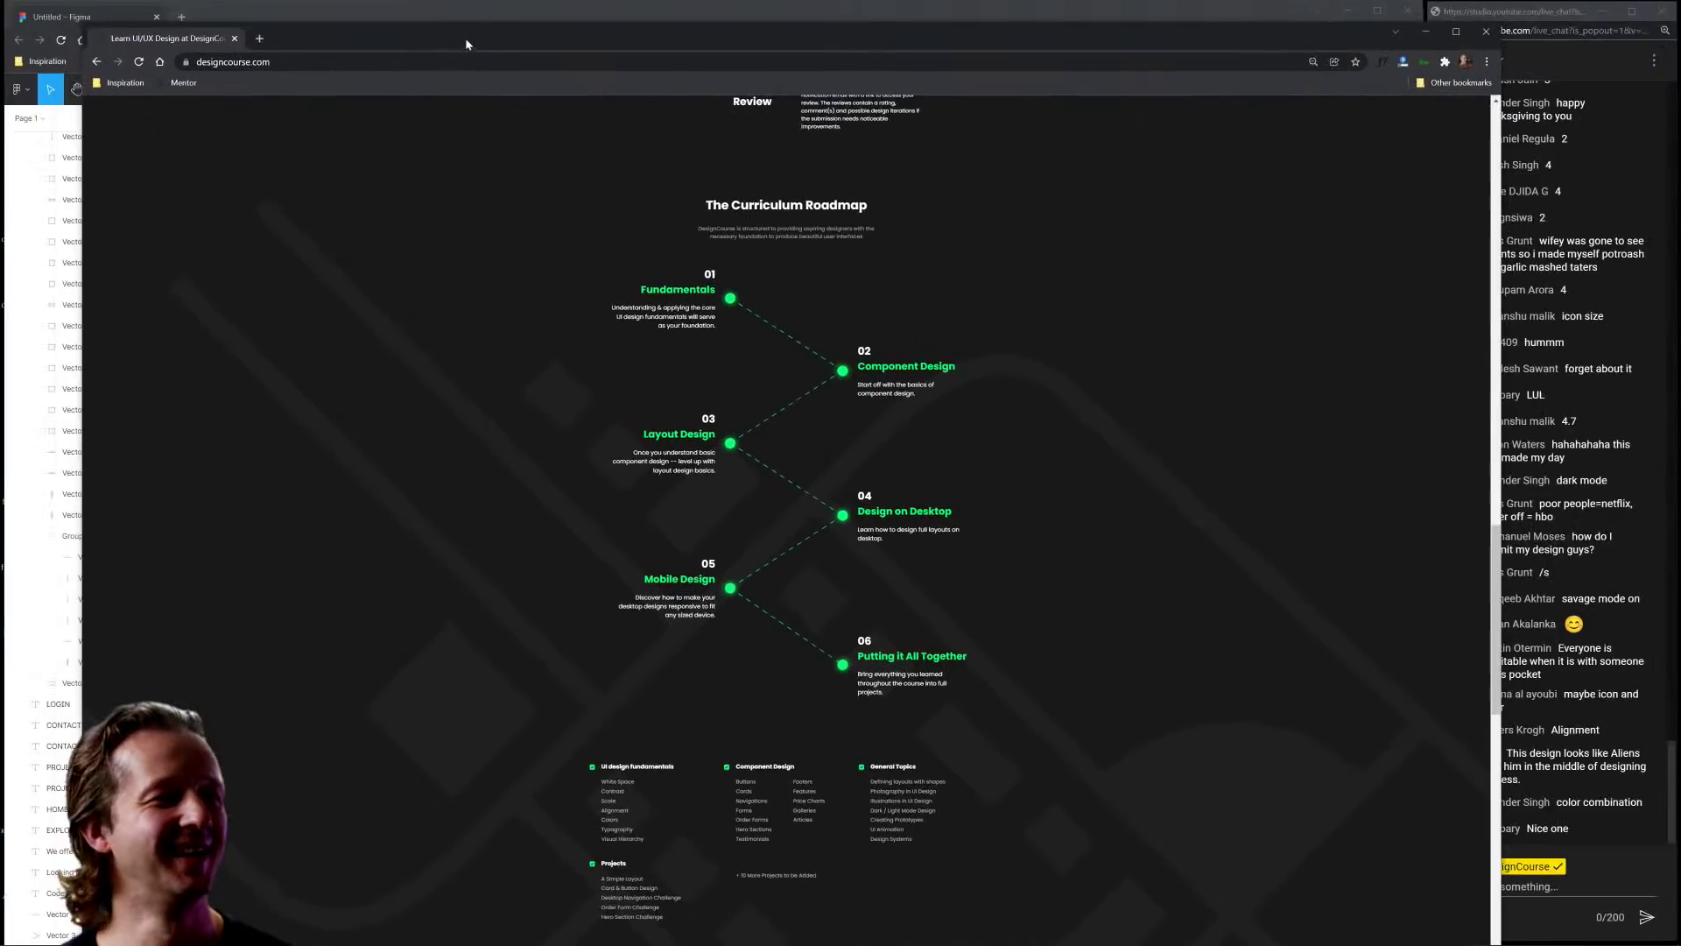
{"action": "left_click", "coordinate": [234, 38]}
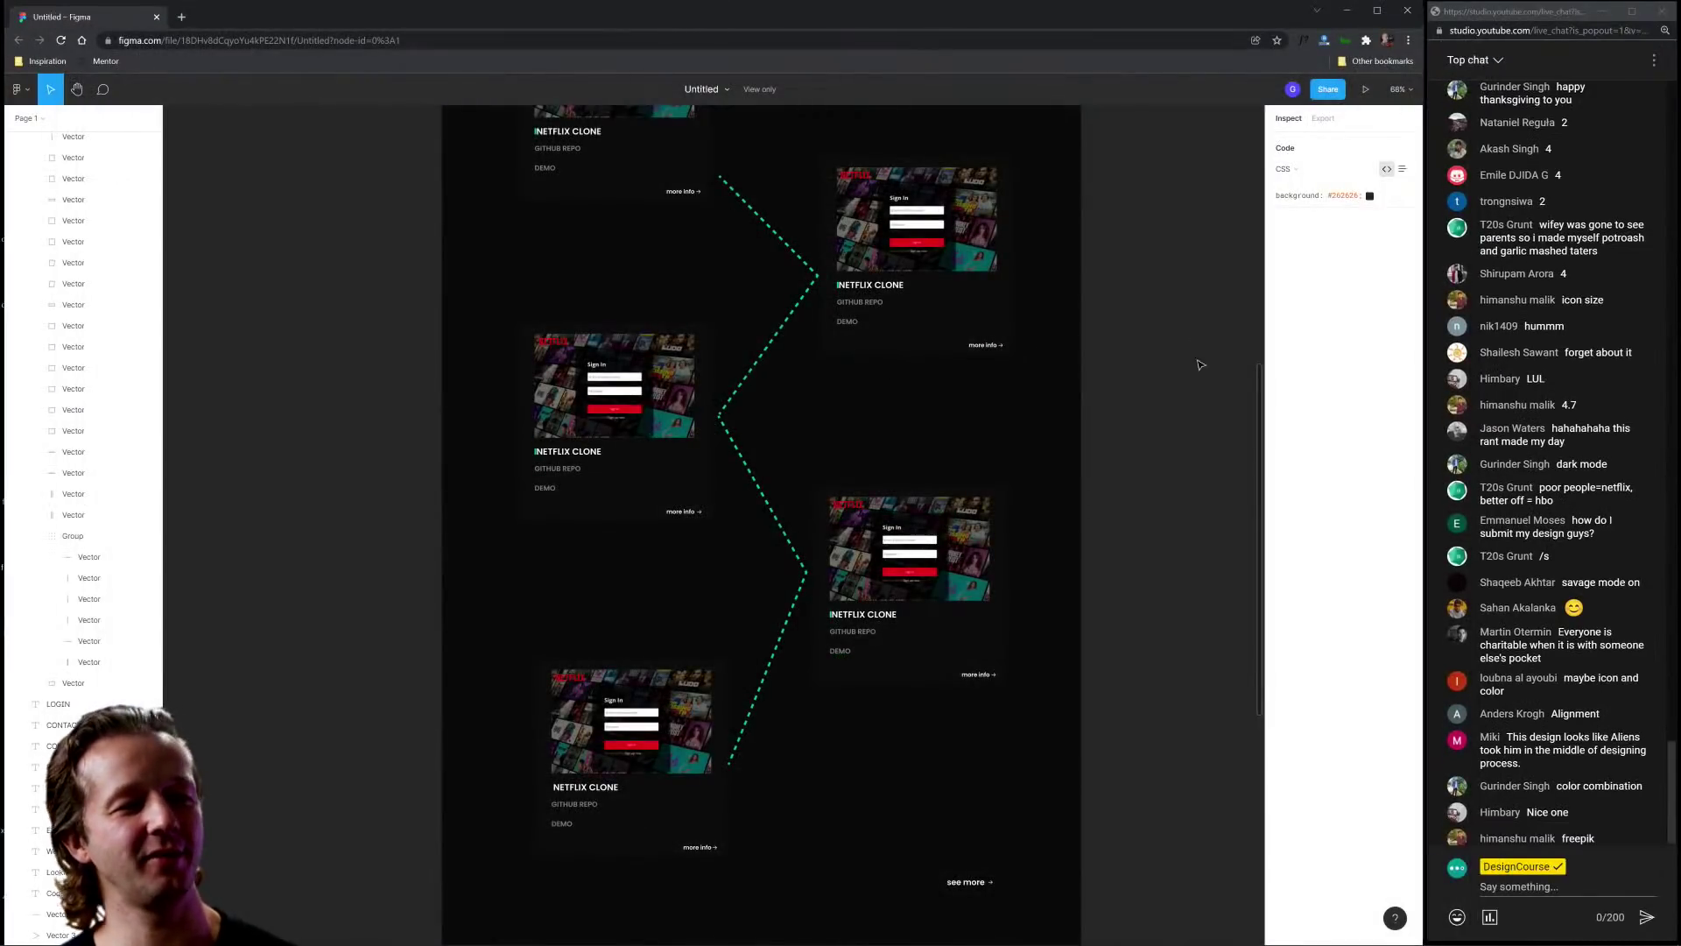
Step: Close the Codeverse Figma file and scroll #negativespace-submissions to the climatemonitor.info post
{"action": "left_click", "coordinate": [156, 15]}
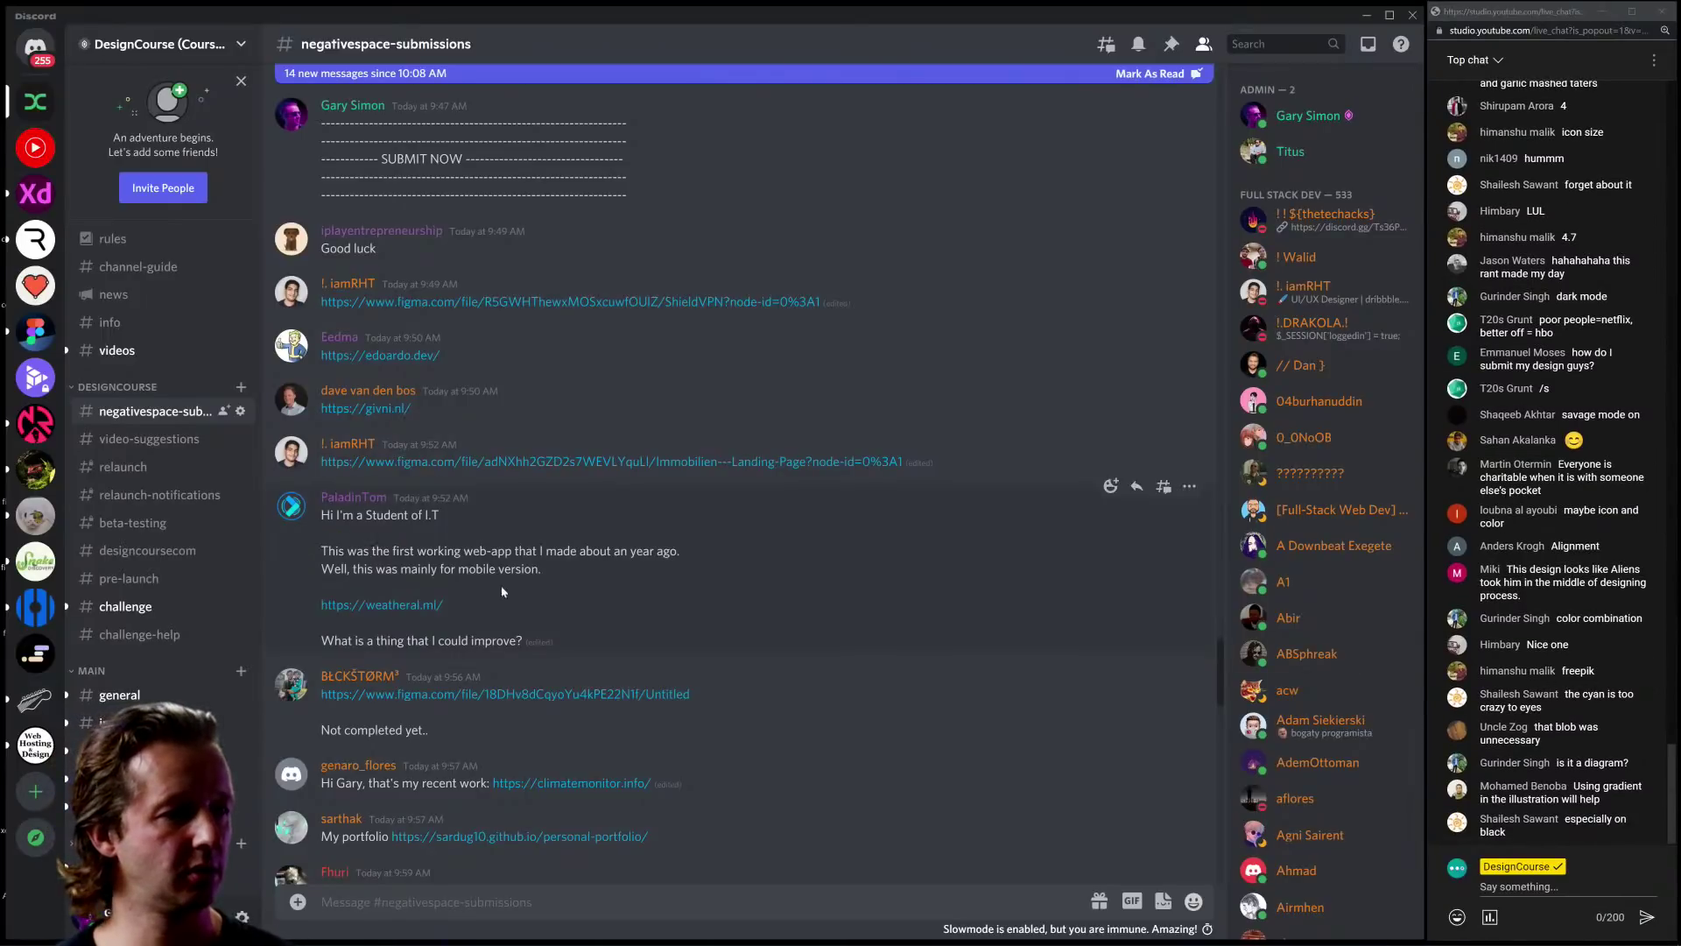
{"action": "scroll", "coordinate": [502, 592], "scroll_direction": "down", "scroll_amount": 3}
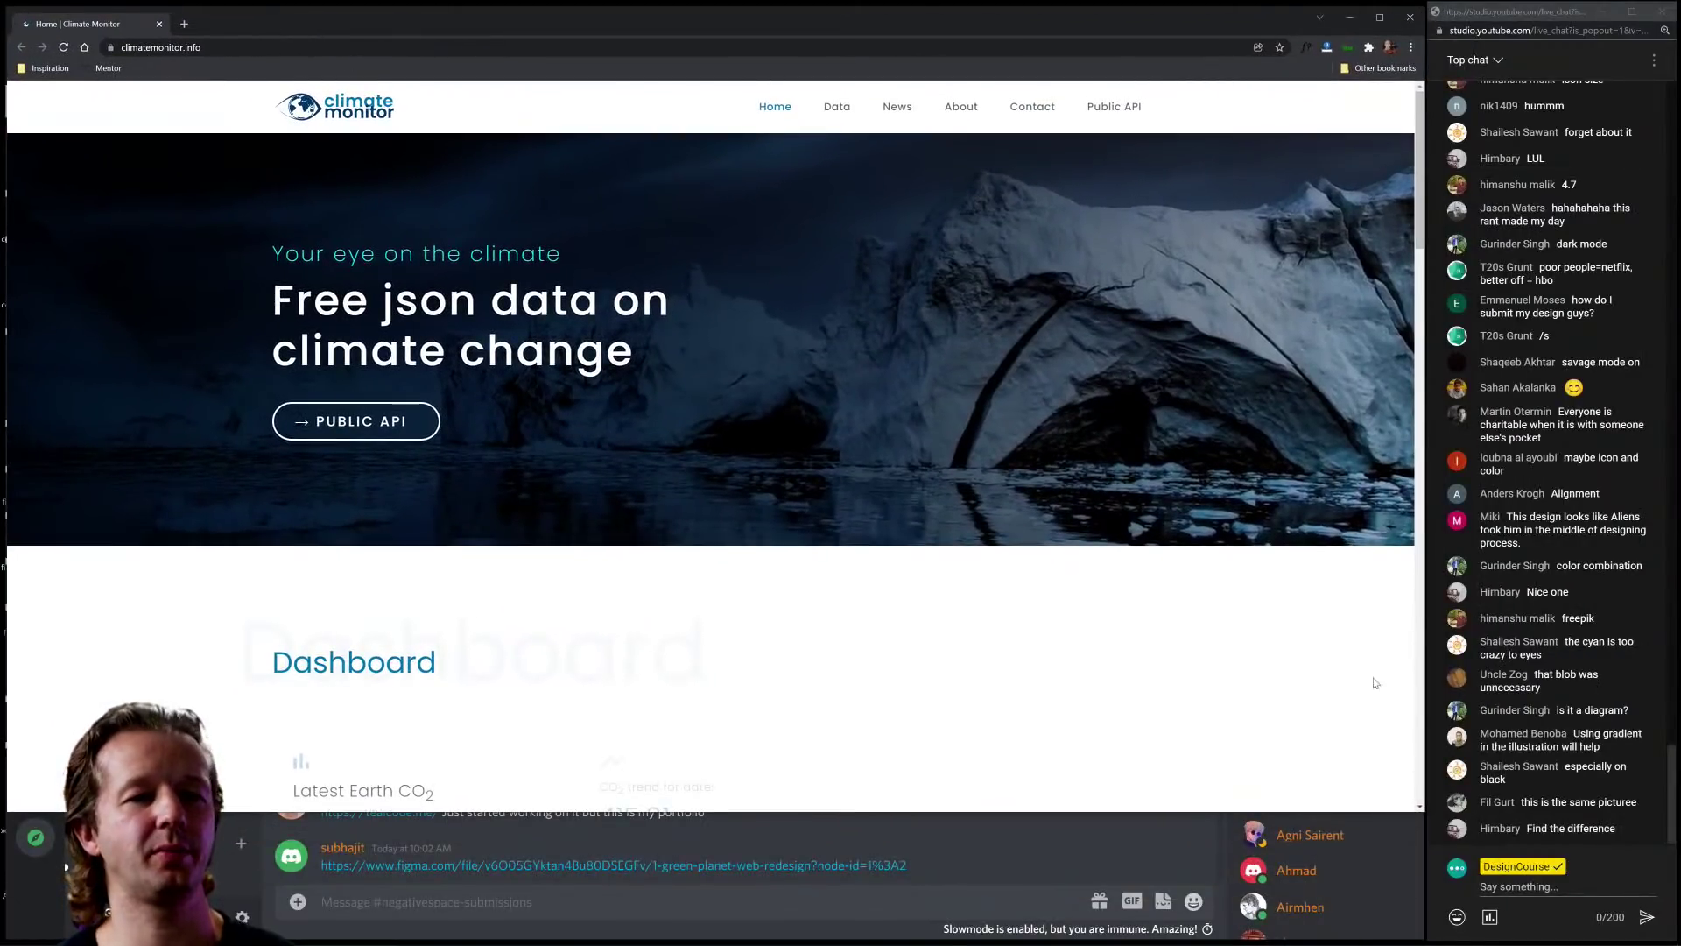
Step: Drag the Climate Monitor window taller to show the CO2 and methane Dashboard readings
{"action": "left_click_drag", "start_coordinate": [1424, 813], "coordinate": [1424, 938]}
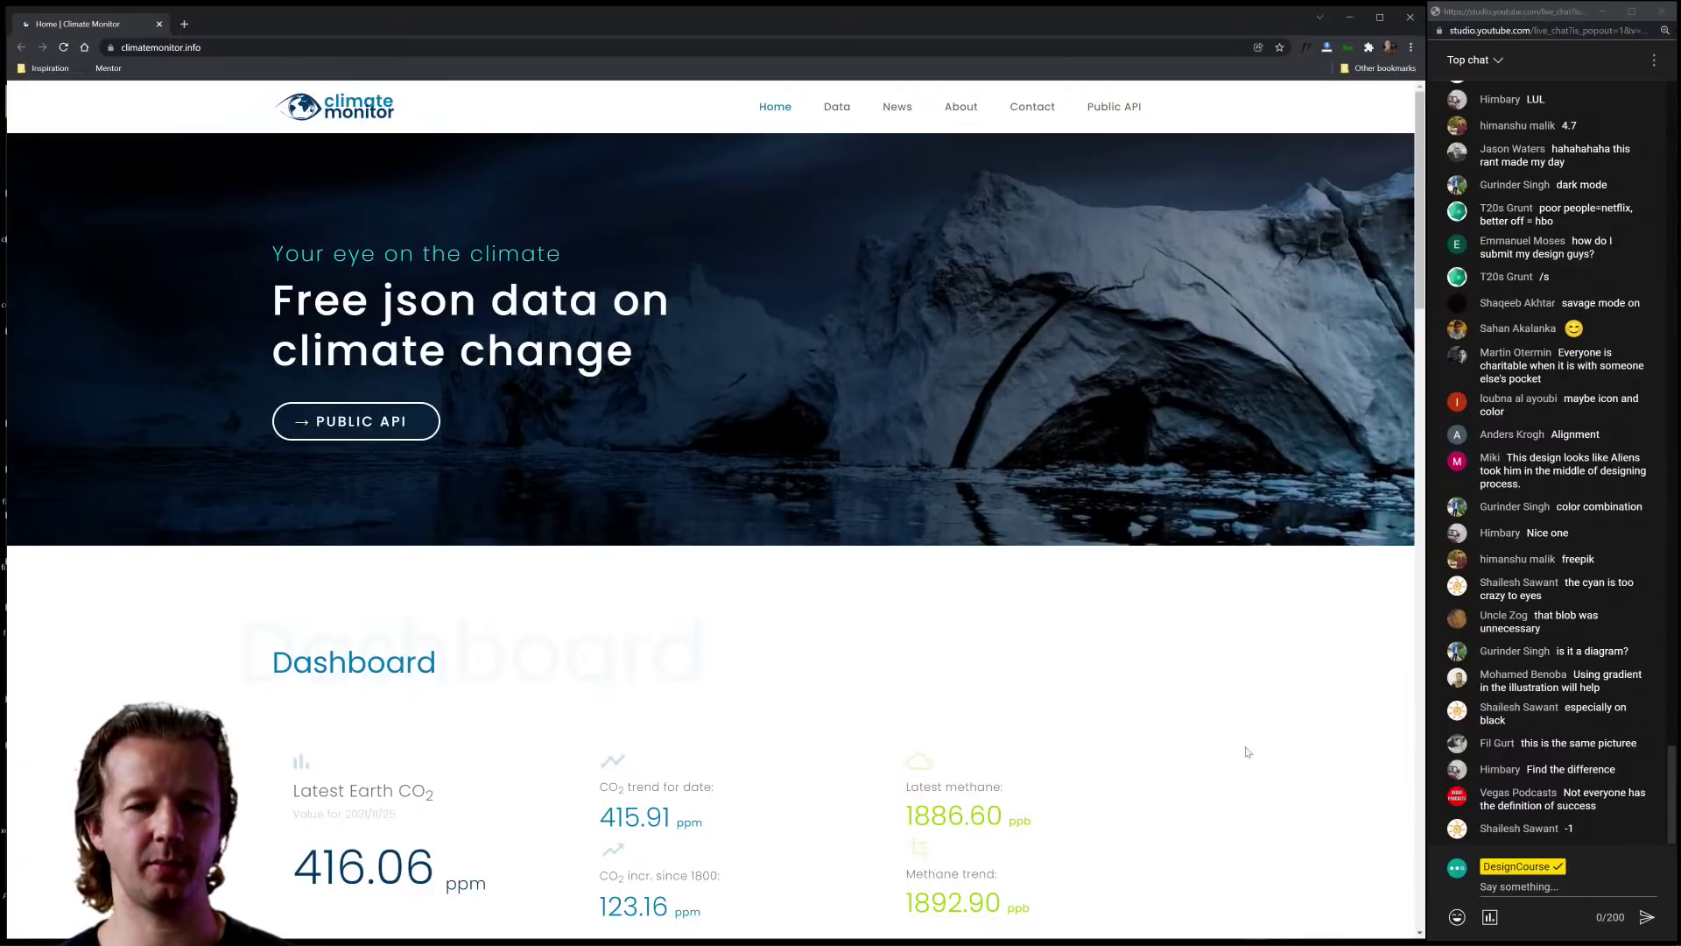
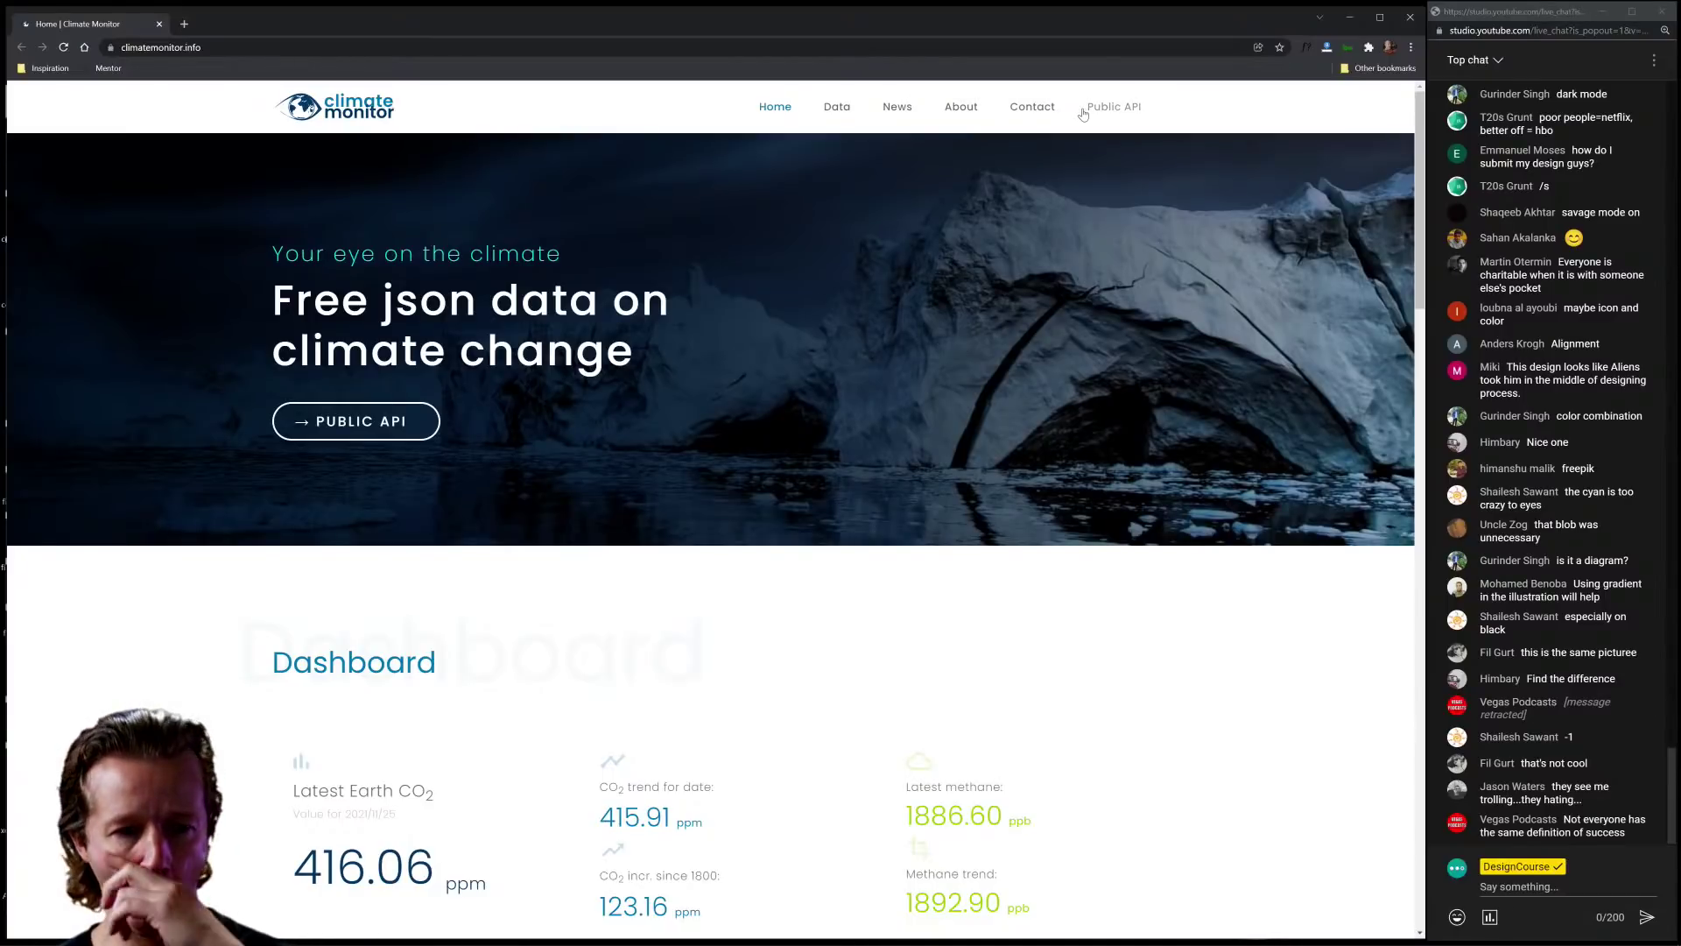
Step: Highlight and then clear the 'Free json data on climate change' hero heading, twice
{"action": "left_click", "coordinate": [1598, 834]}
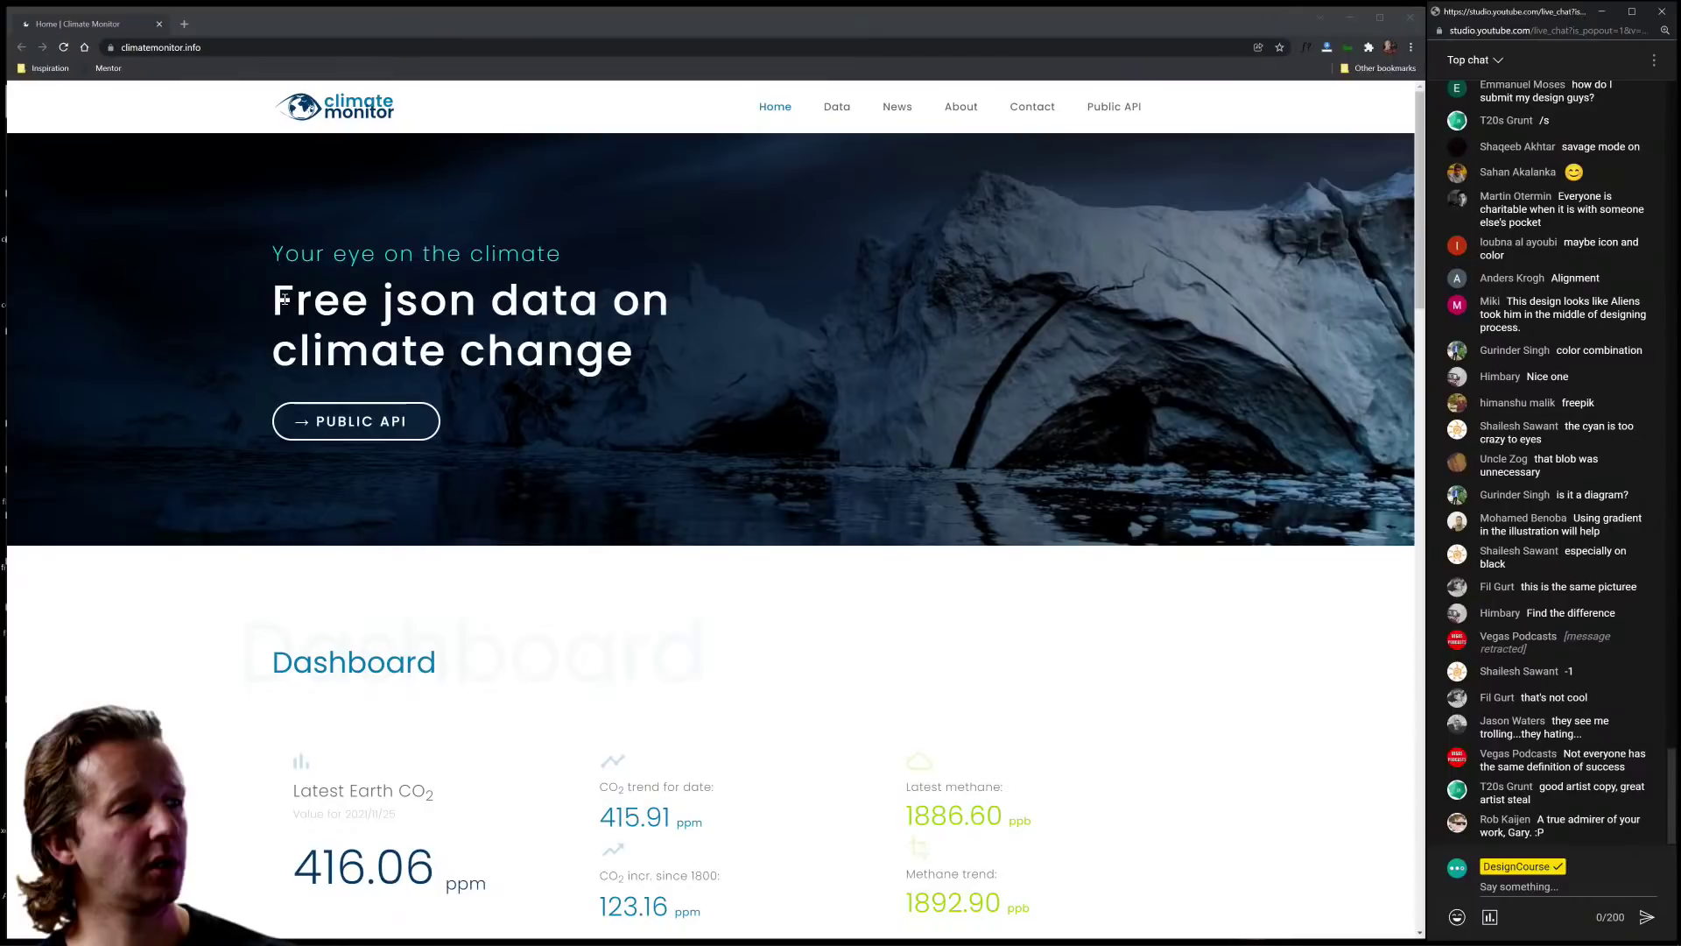
{"action": "left_click_drag", "start_coordinate": [285, 300], "coordinate": [690, 328]}
{"action": "left_click", "coordinate": [684, 373]}
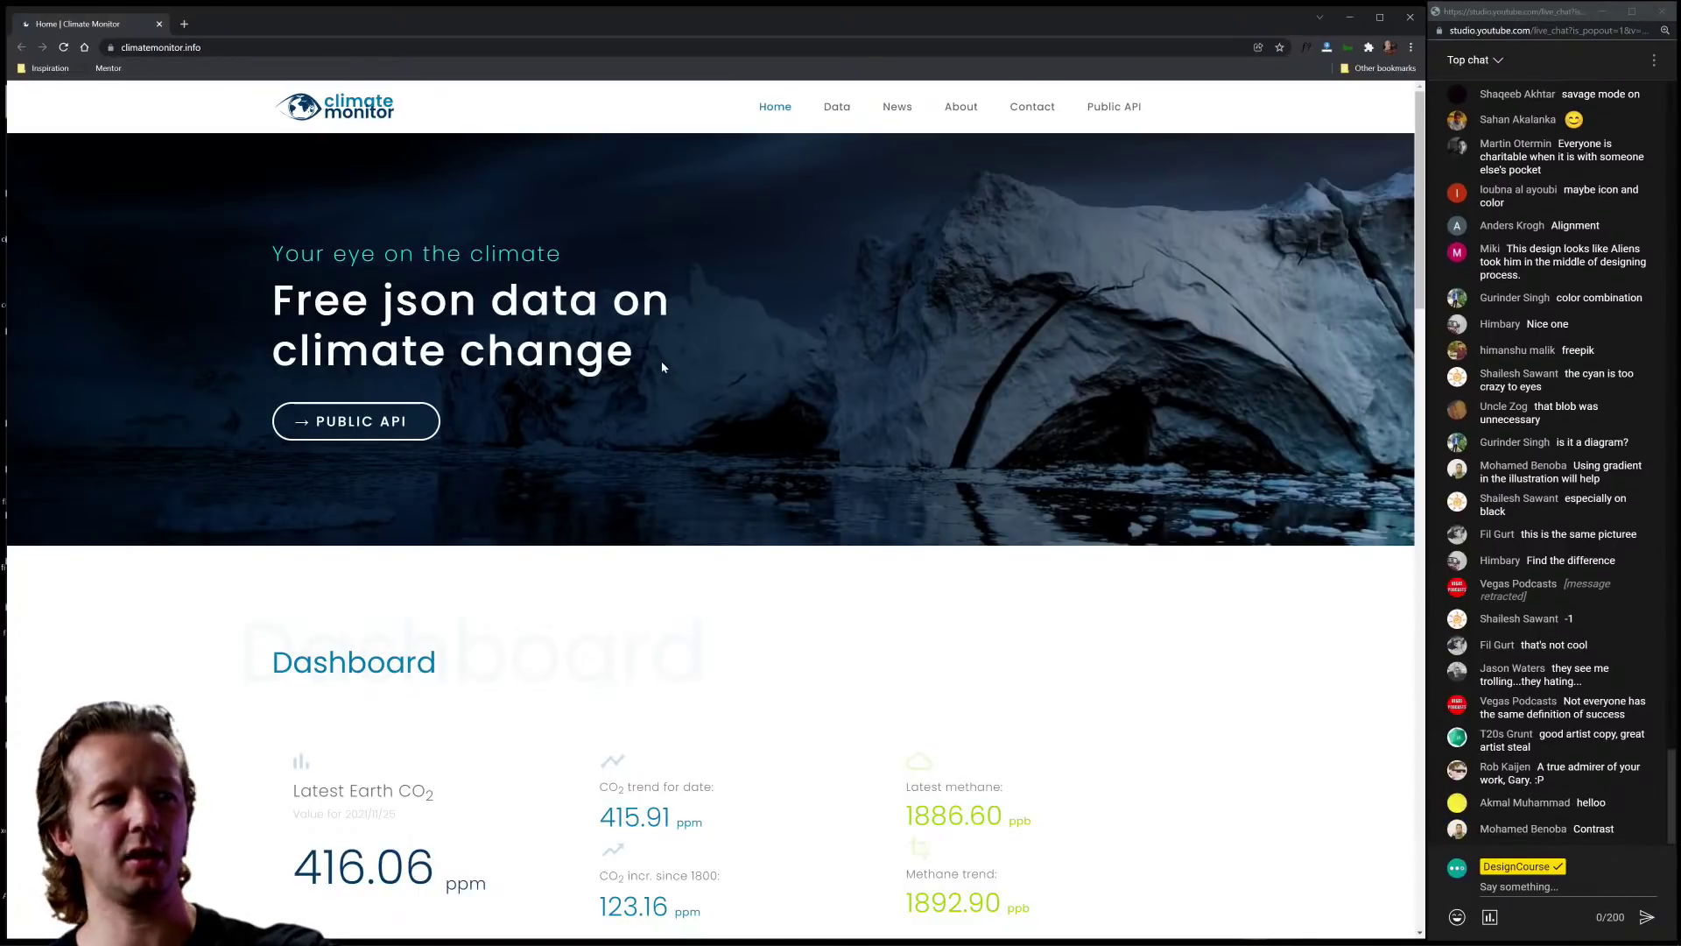
{"action": "left_click_drag", "start_coordinate": [661, 361], "coordinate": [277, 298]}
{"action": "left_click", "coordinate": [277, 298]}
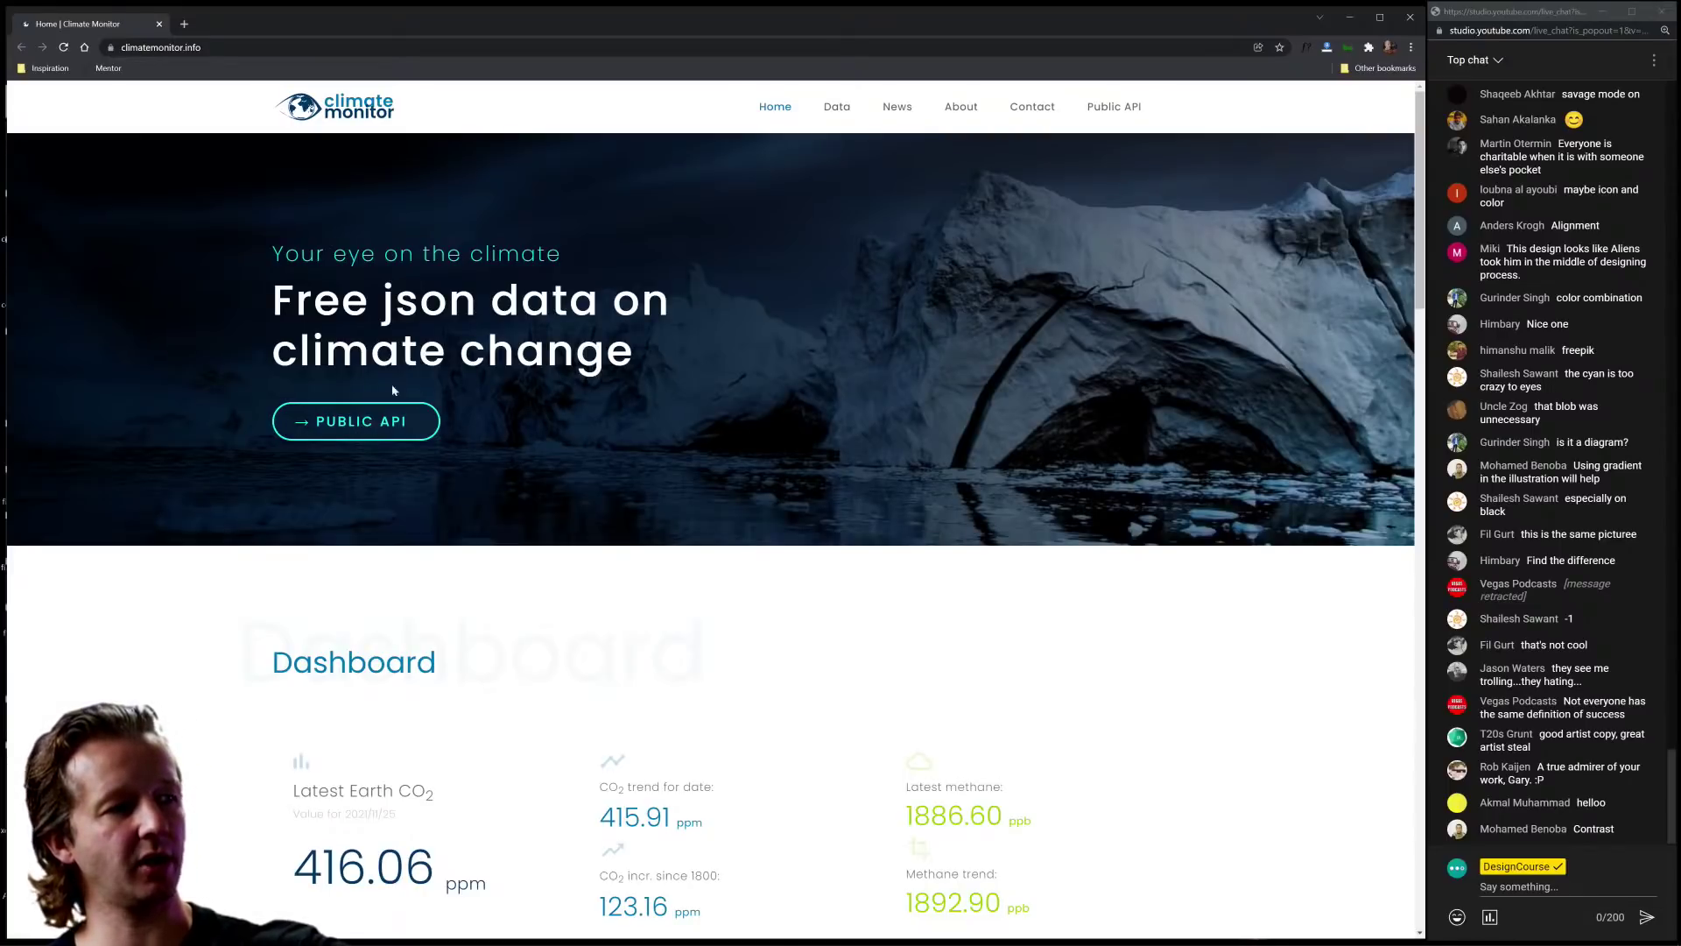
Step: Highlight the 'Your eye on the climate' tagline and the headline, then scroll to the Dashboard
{"action": "mouse_move", "coordinate": [273, 254]}
{"action": "left_mouse_down"}
{"action": "mouse_move", "coordinate": [569, 259]}
{"action": "mouse_move", "coordinate": [271, 254]}
{"action": "left_mouse_up"}
{"action": "left_click", "coordinate": [574, 256]}
{"action": "left_click", "coordinate": [277, 253]}
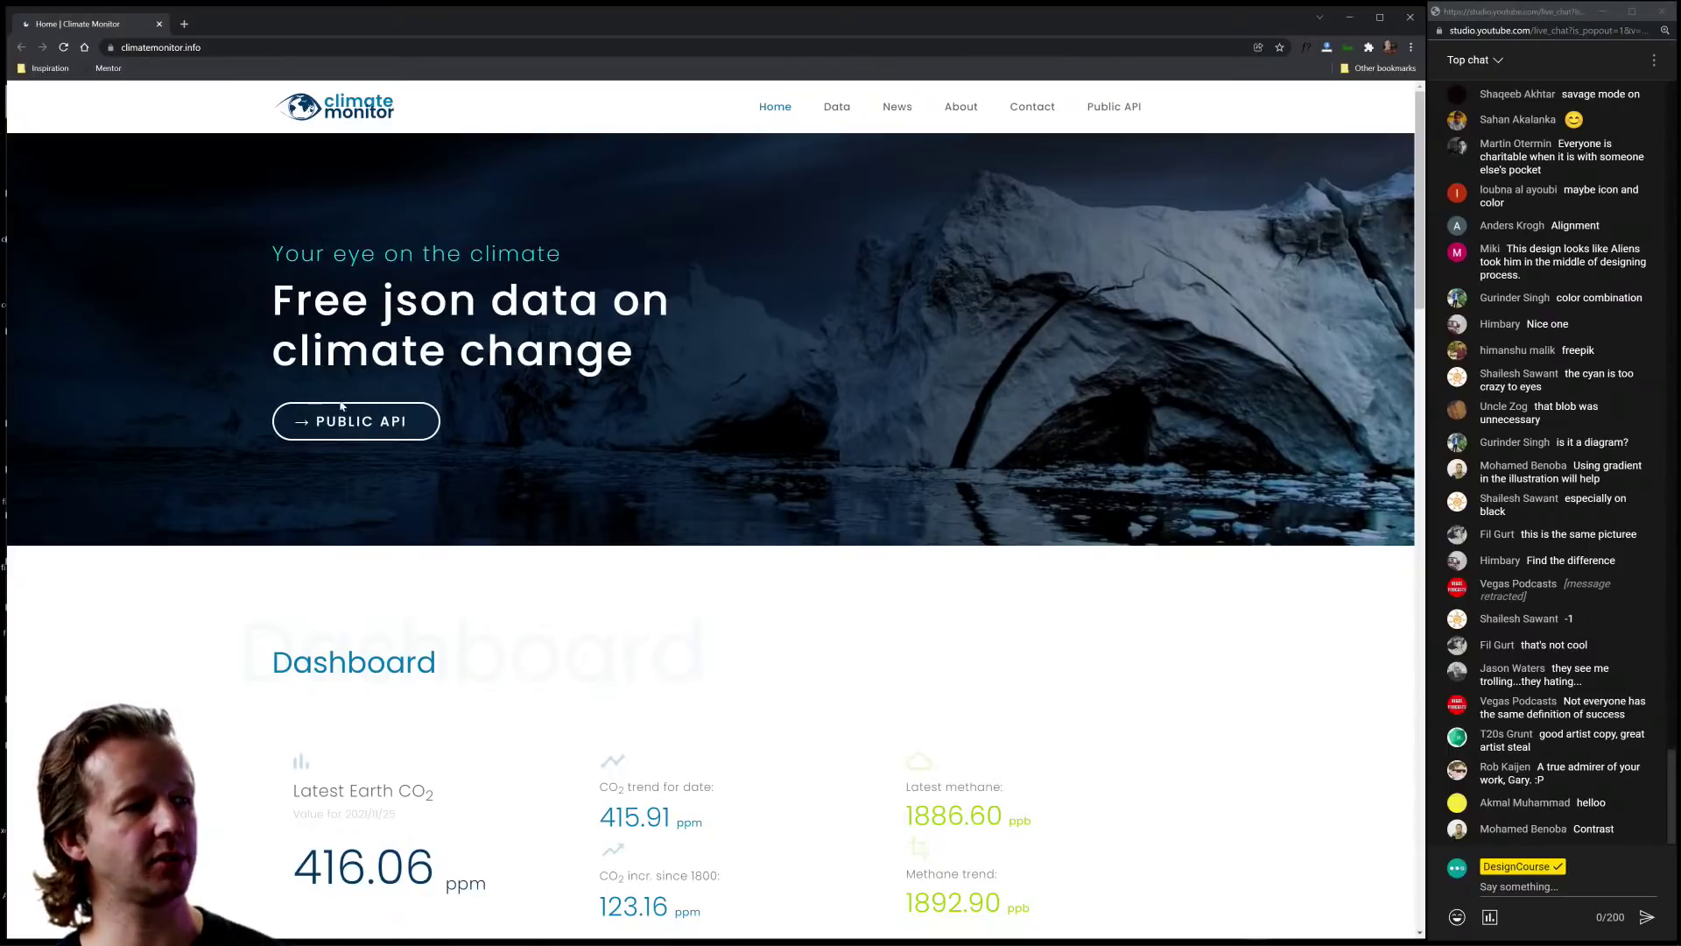
{"action": "left_click_drag", "start_coordinate": [635, 367], "coordinate": [295, 302]}
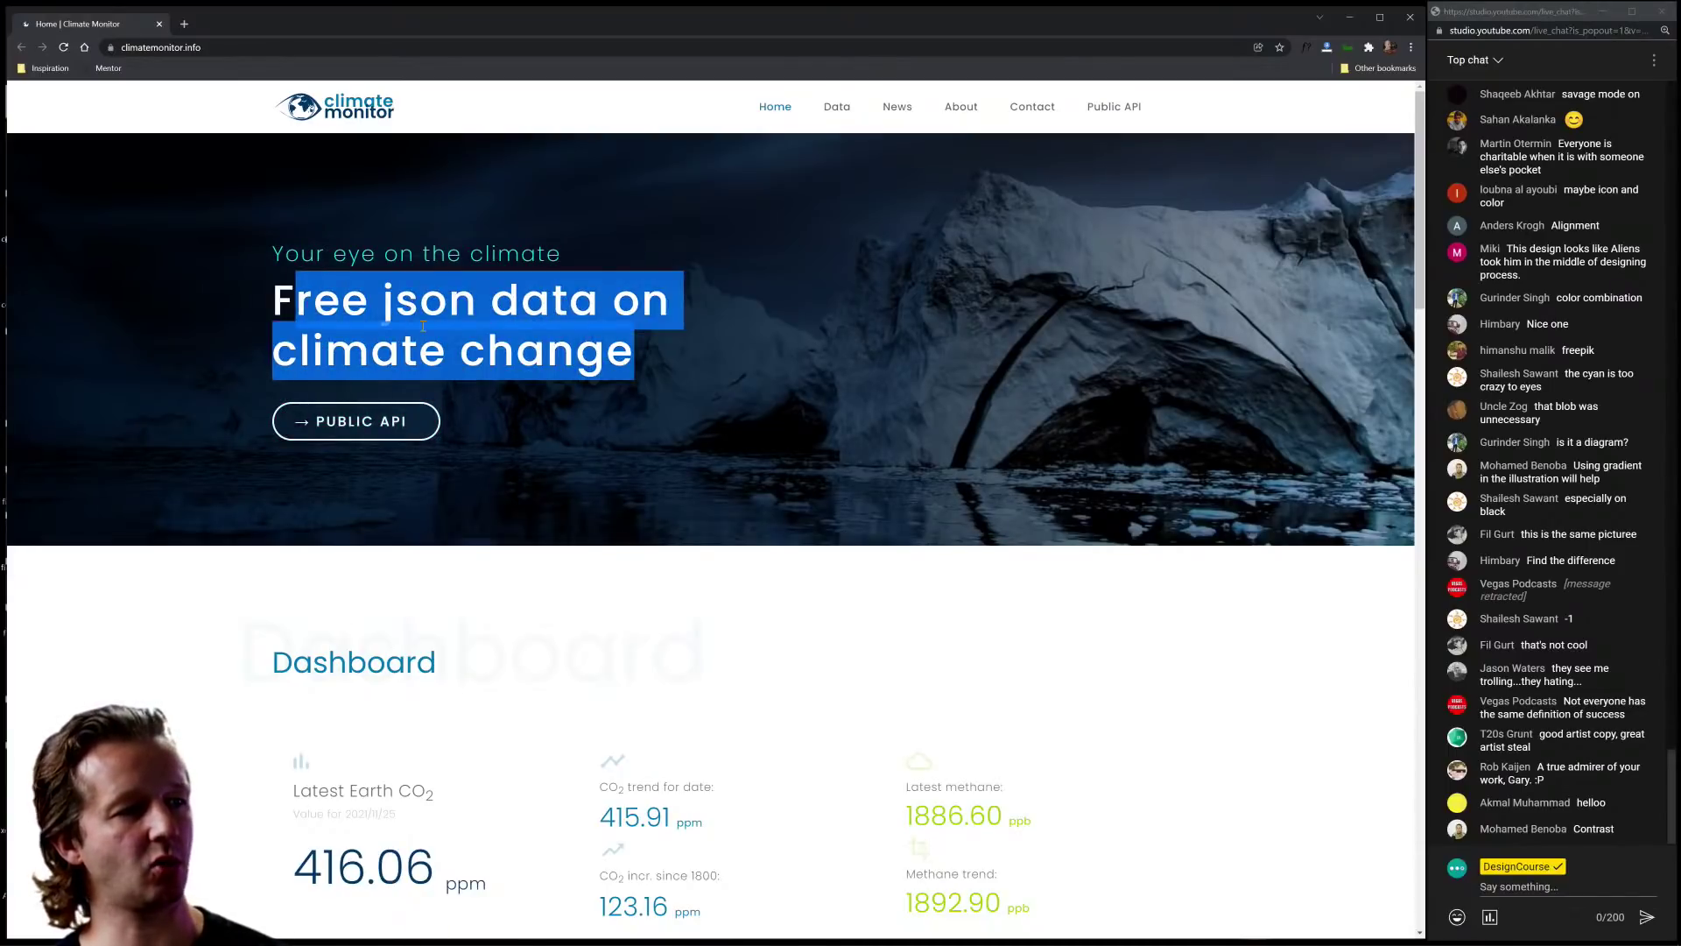
{"action": "left_click", "coordinate": [423, 326]}
{"action": "scroll", "coordinate": [757, 429], "scroll_direction": "down", "scroll_amount": 5}
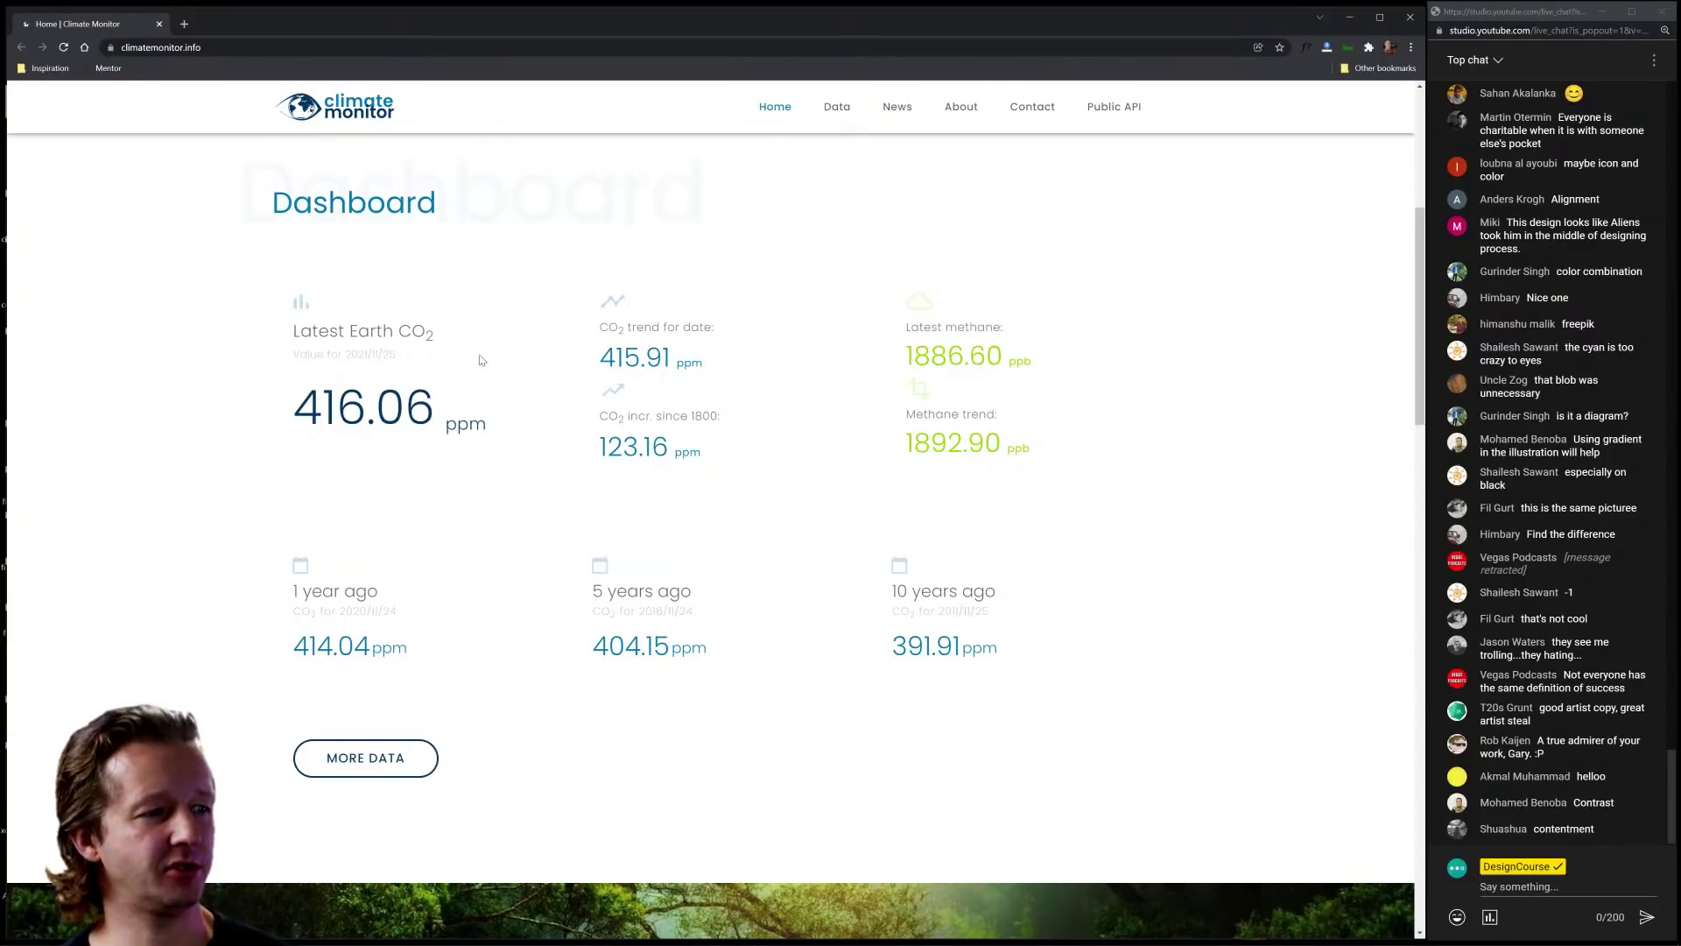
Step: Zoom the Climate Monitor page to 175% and highlight the 'Value for 2021/11/25' date line
{"action": "left_click_drag", "start_coordinate": [423, 355], "coordinate": [292, 364]}
{"action": "left_click", "coordinate": [291, 366]}
{"action": "key", "text": "ctrl+plus"}
{"action": "key", "text": "ctrl+plus"}
{"action": "key", "text": "ctrl+plus"}
{"action": "key", "text": "ctrl+plus"}
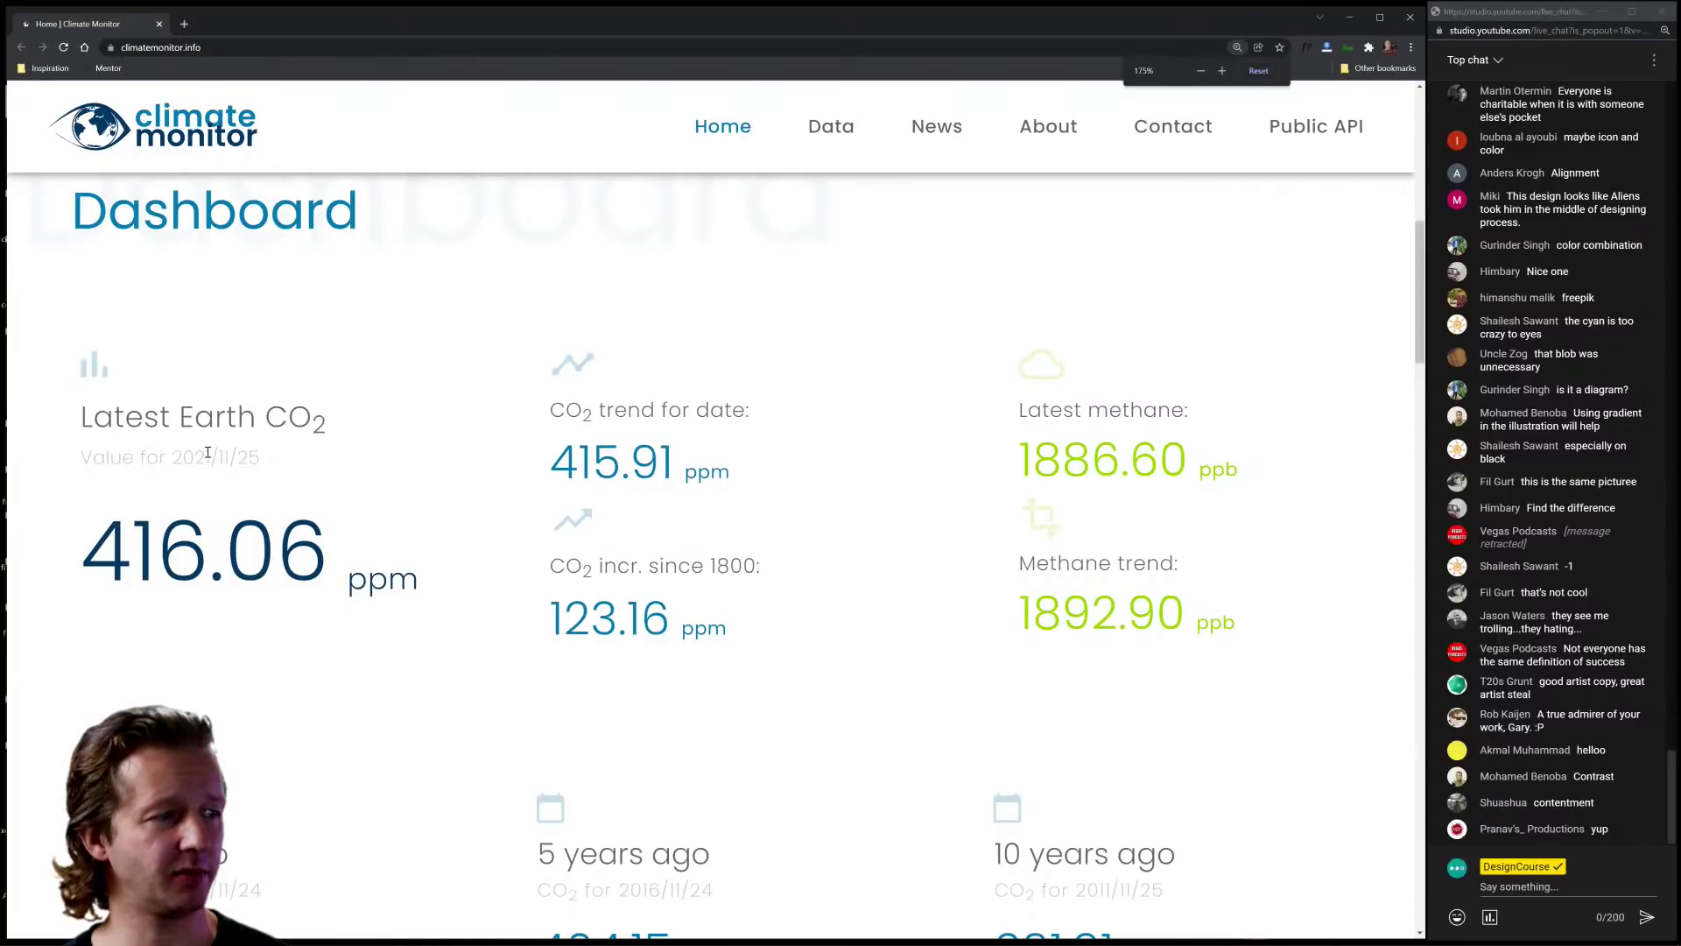
{"action": "scroll", "coordinate": [250, 283], "scroll_direction": "up", "scroll_amount": 1}
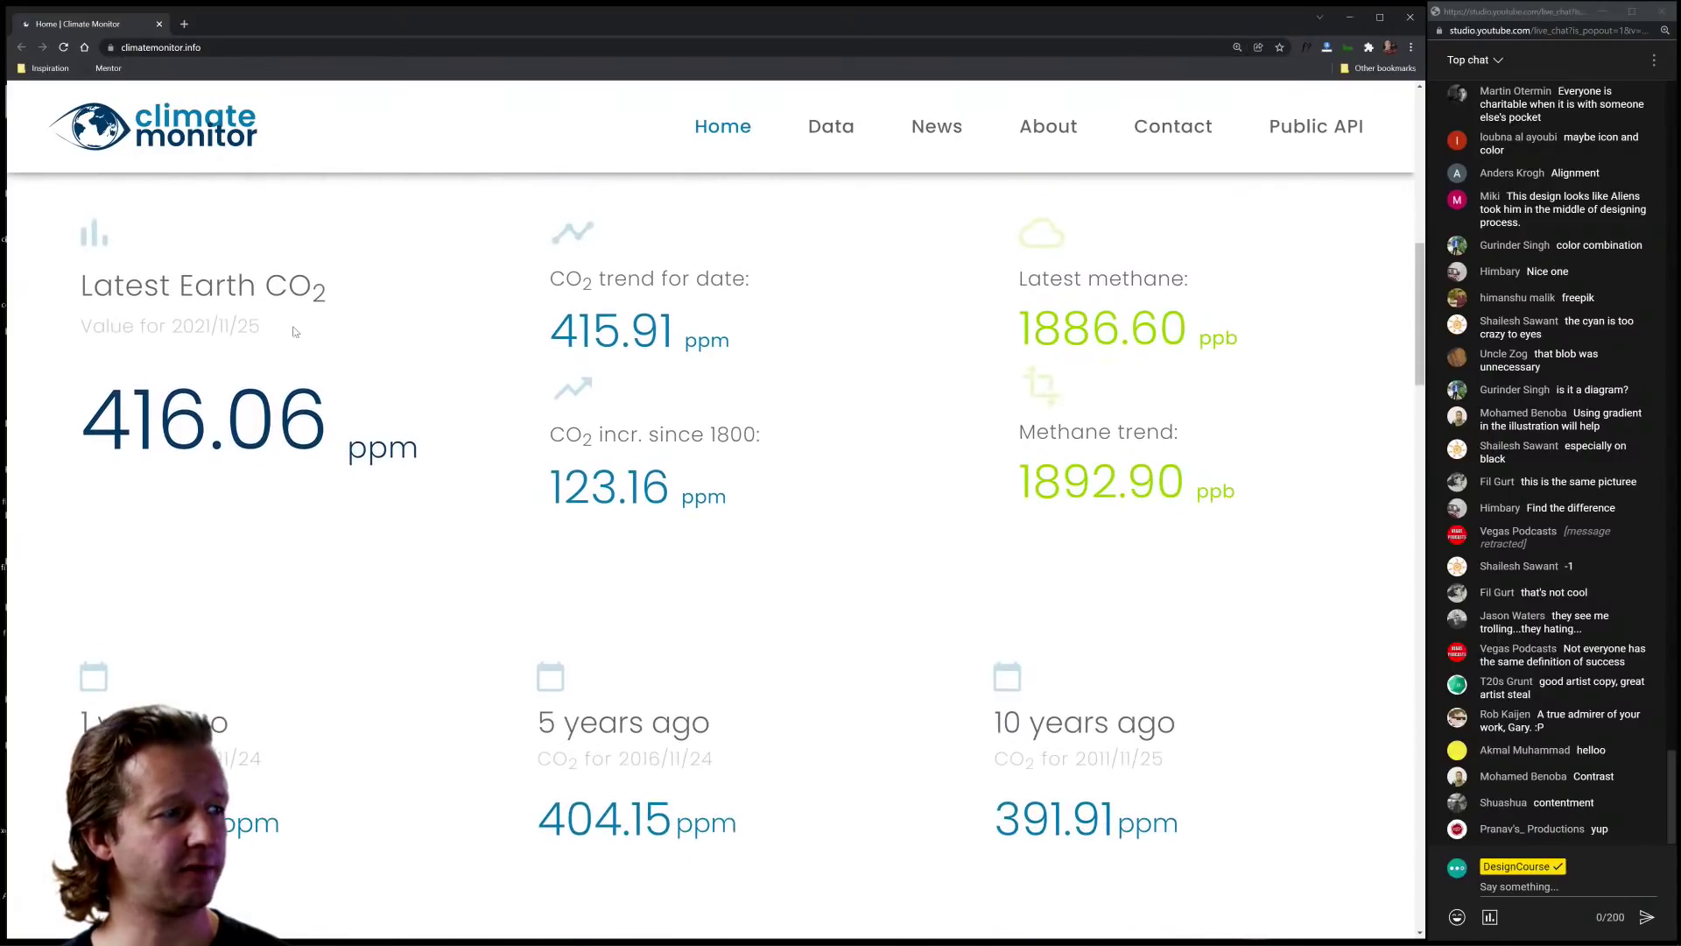
{"action": "left_click_drag", "start_coordinate": [298, 326], "coordinate": [80, 330]}
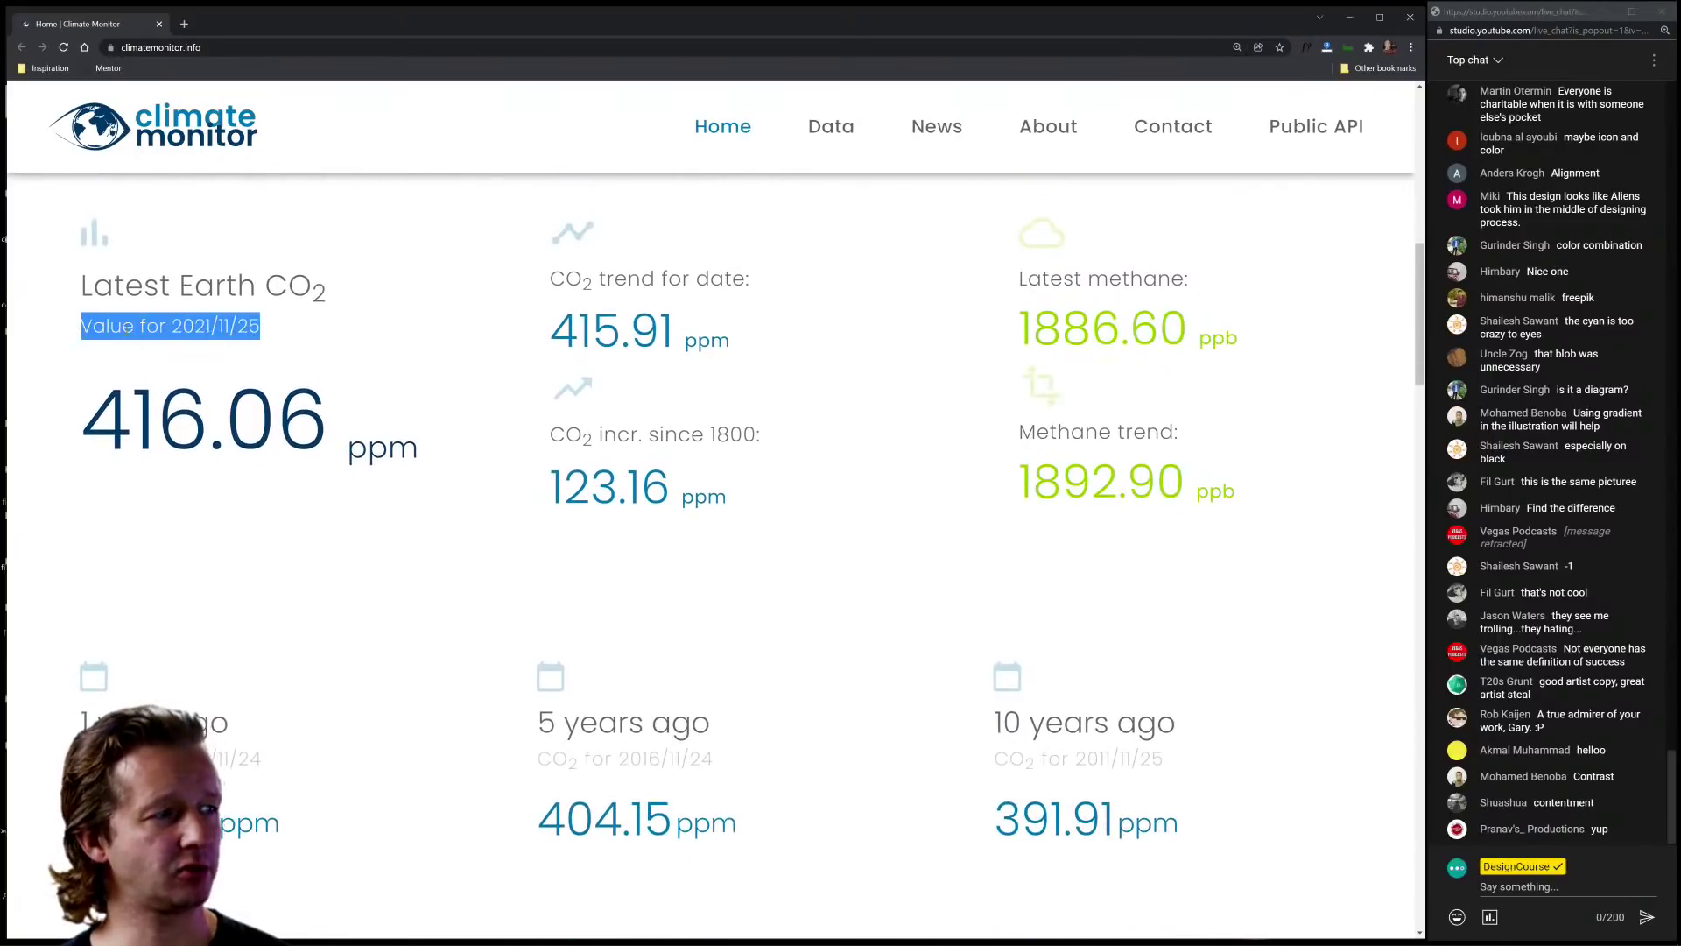
{"action": "left_click", "coordinate": [242, 327]}
{"action": "left_click_drag", "start_coordinate": [273, 329], "coordinate": [80, 328]}
{"action": "left_click", "coordinate": [310, 329]}
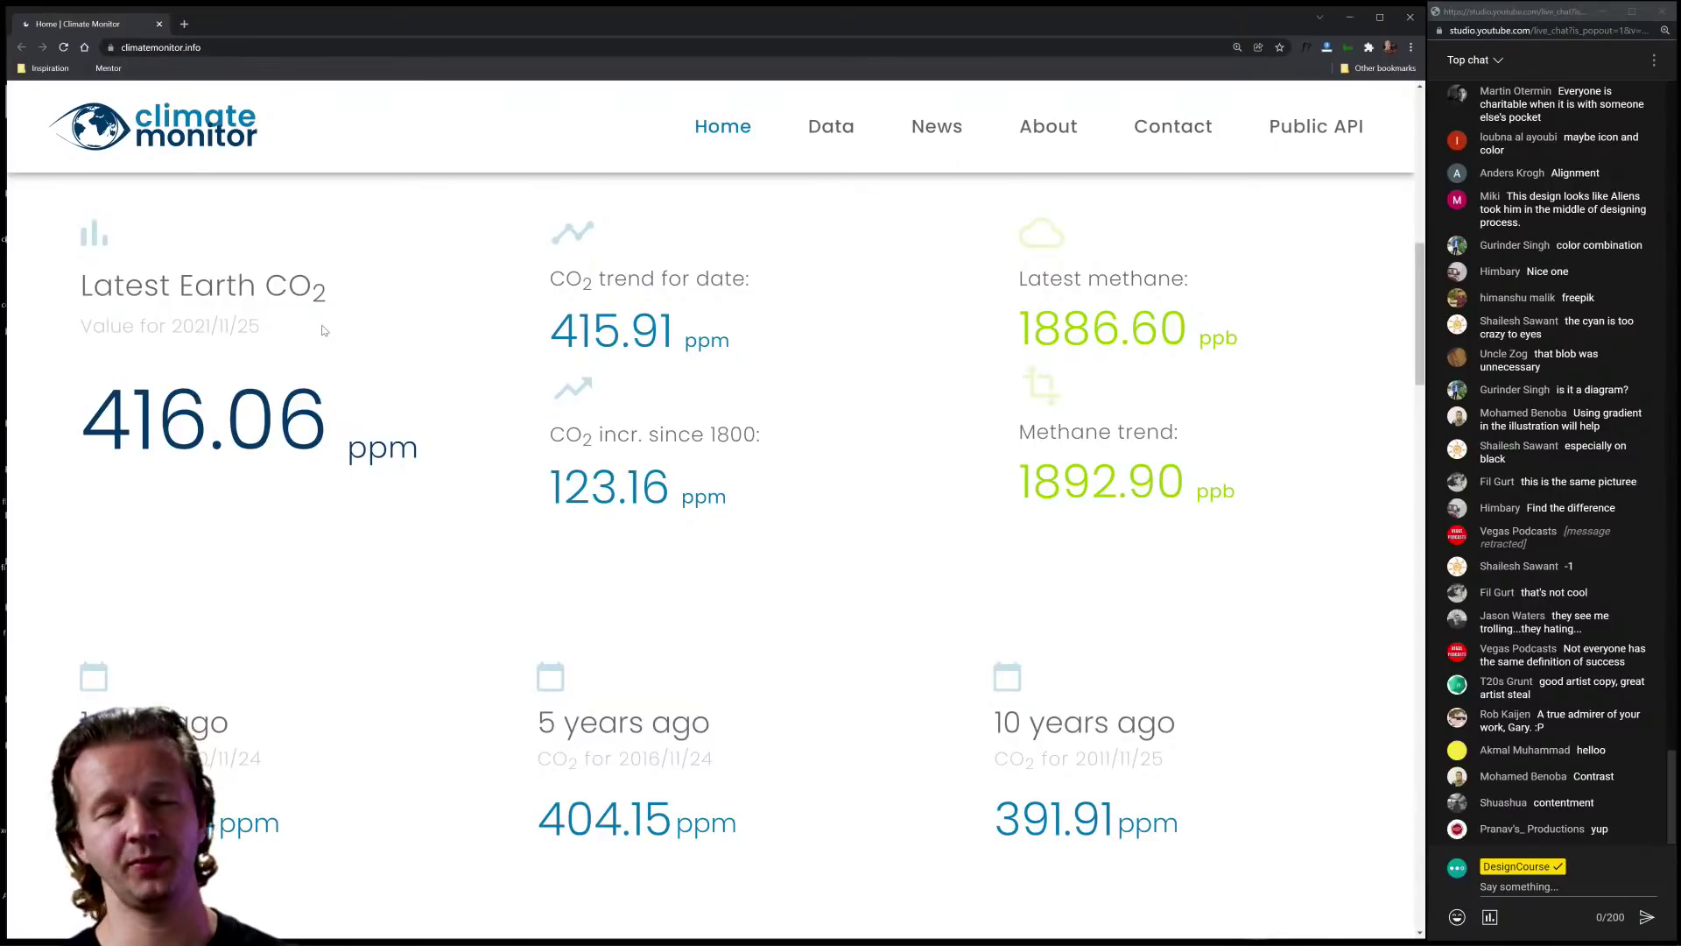
Step: Inspect the 'Value for 2021/11/25' date element with the DevTools element picker
{"action": "key", "text": "ctrl+shift+j"}
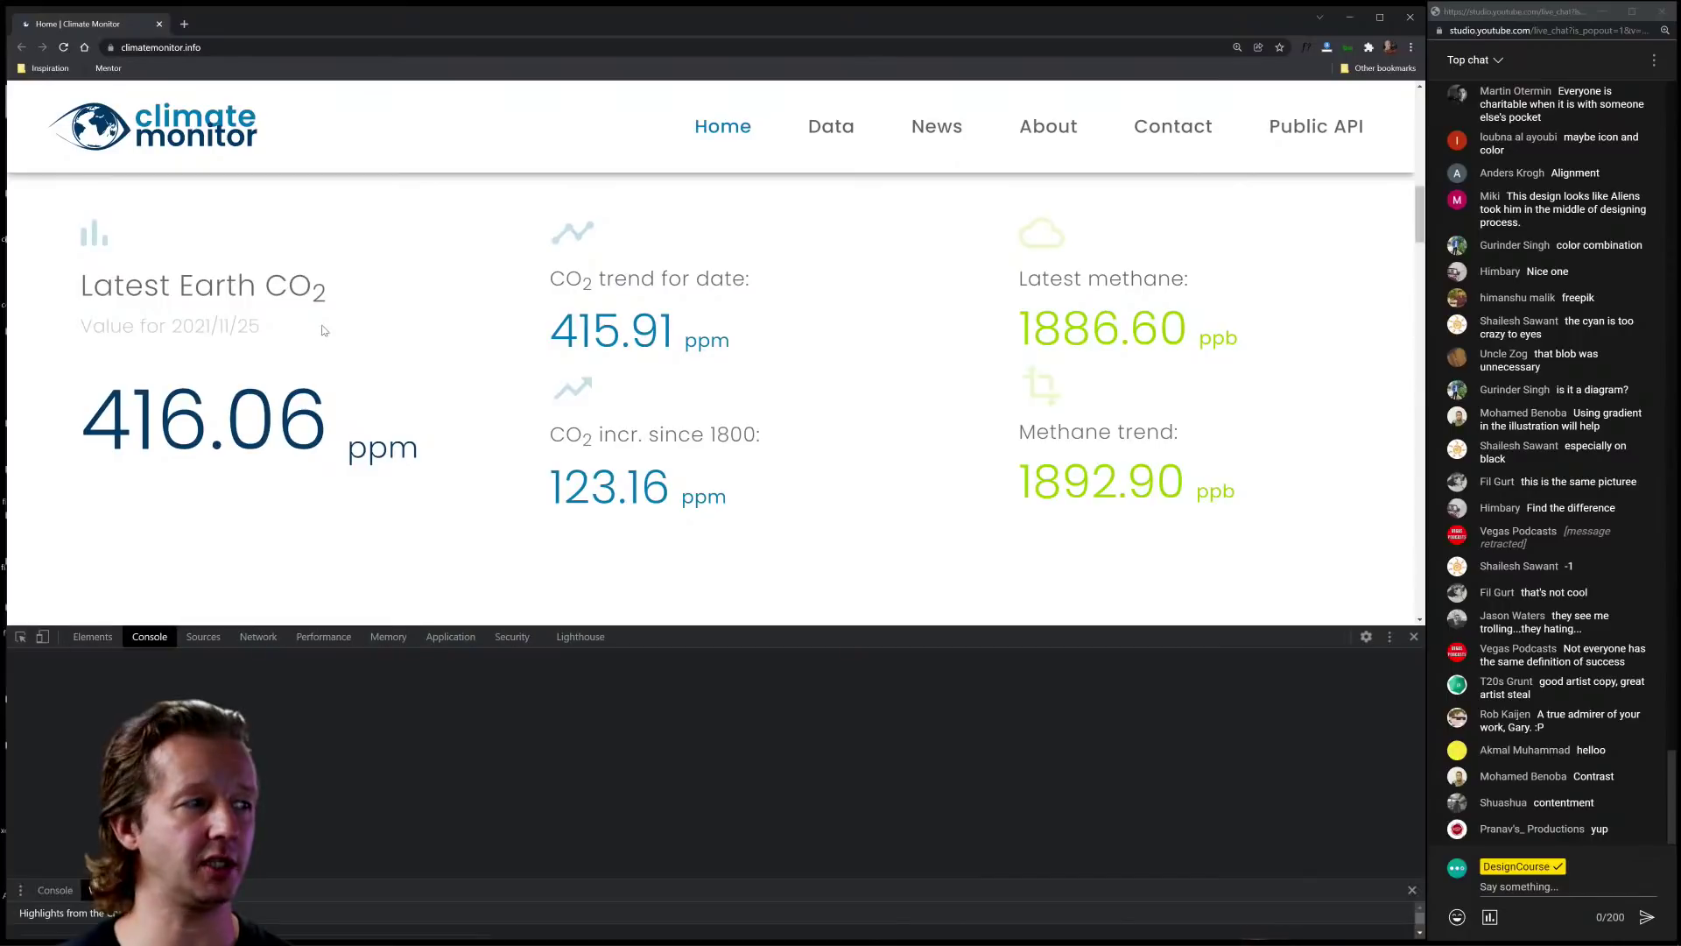
{"action": "left_click", "coordinate": [20, 636]}
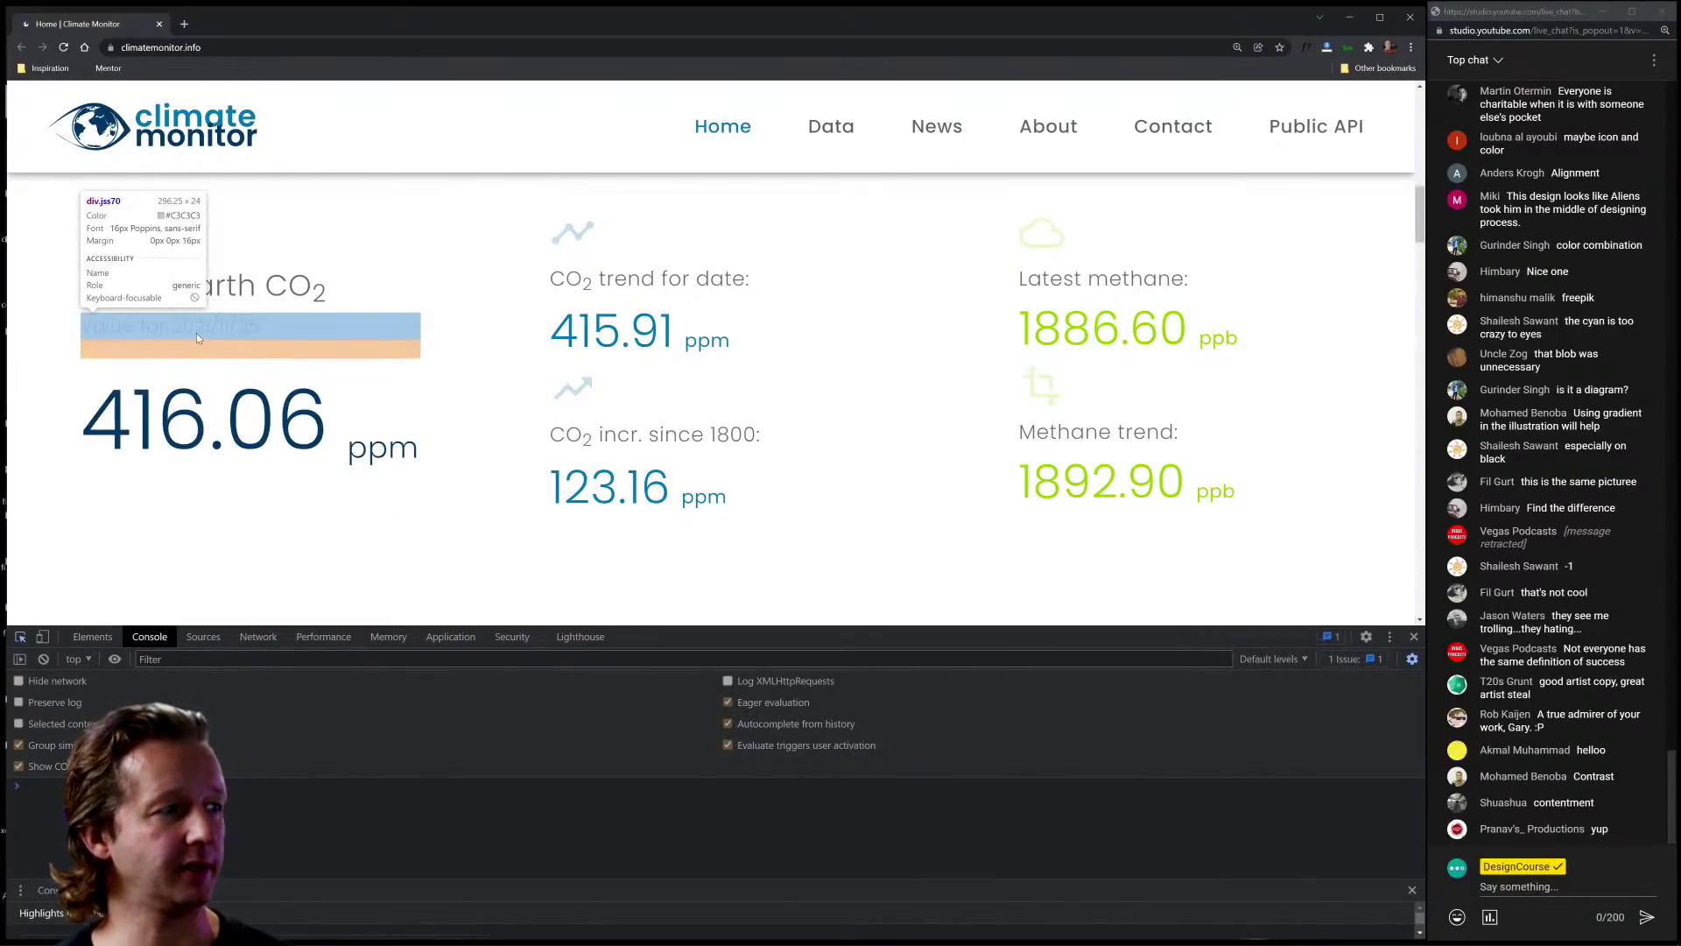
{"action": "left_click", "coordinate": [196, 334]}
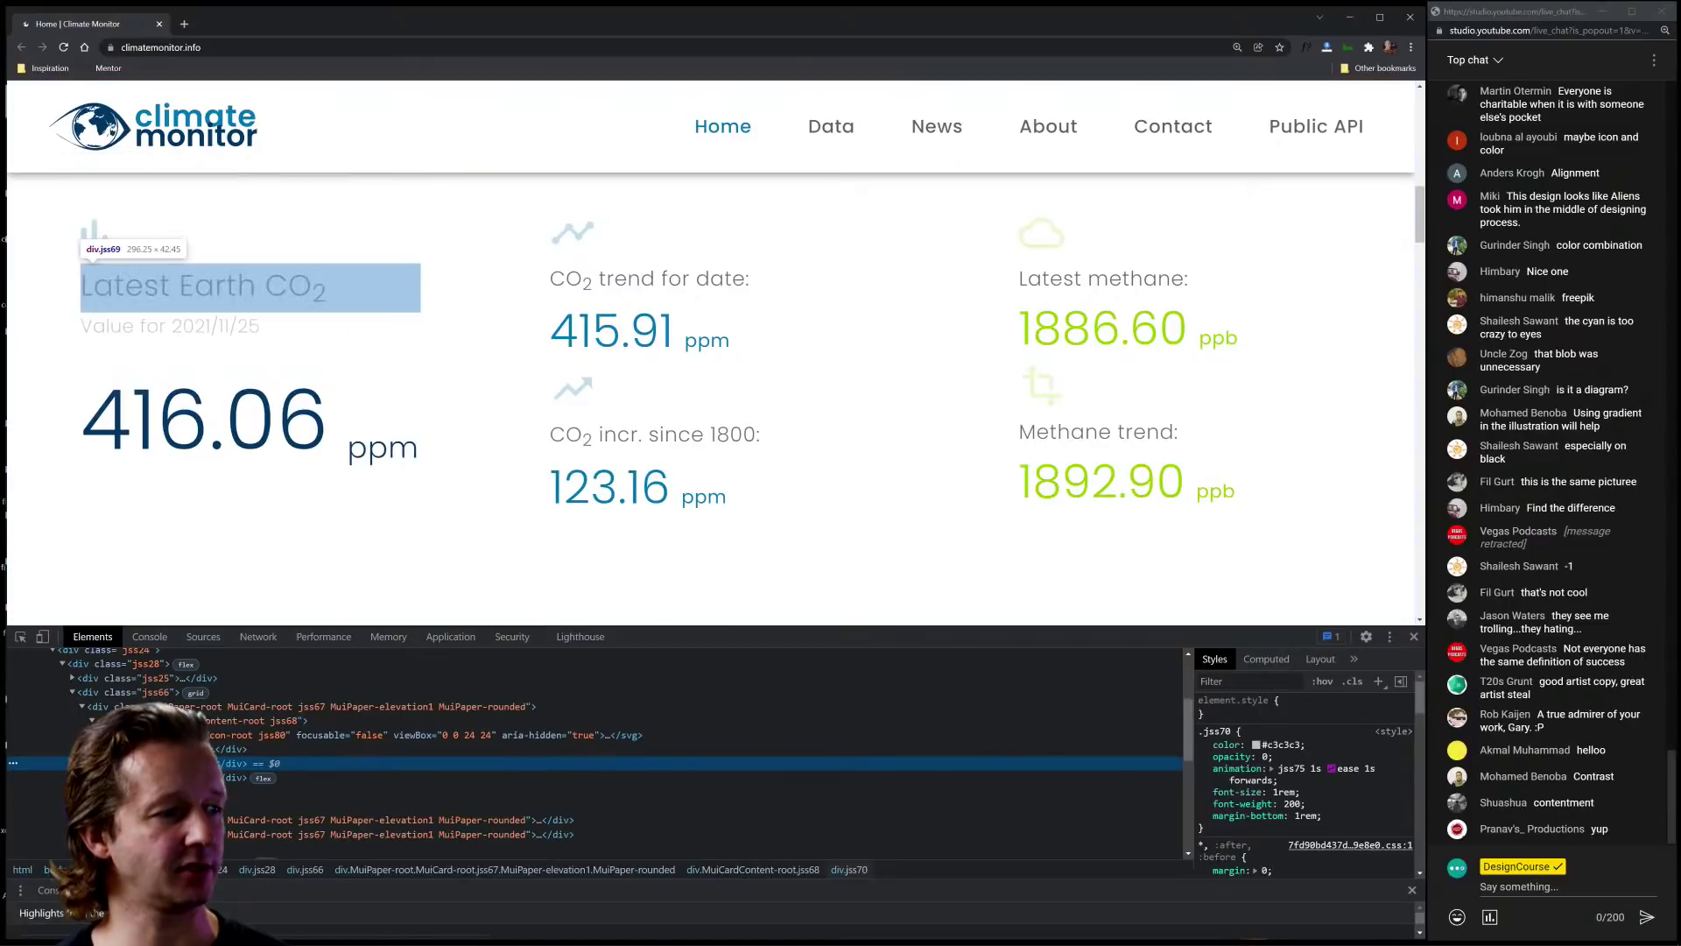
{"action": "left_click", "coordinate": [103, 763]}
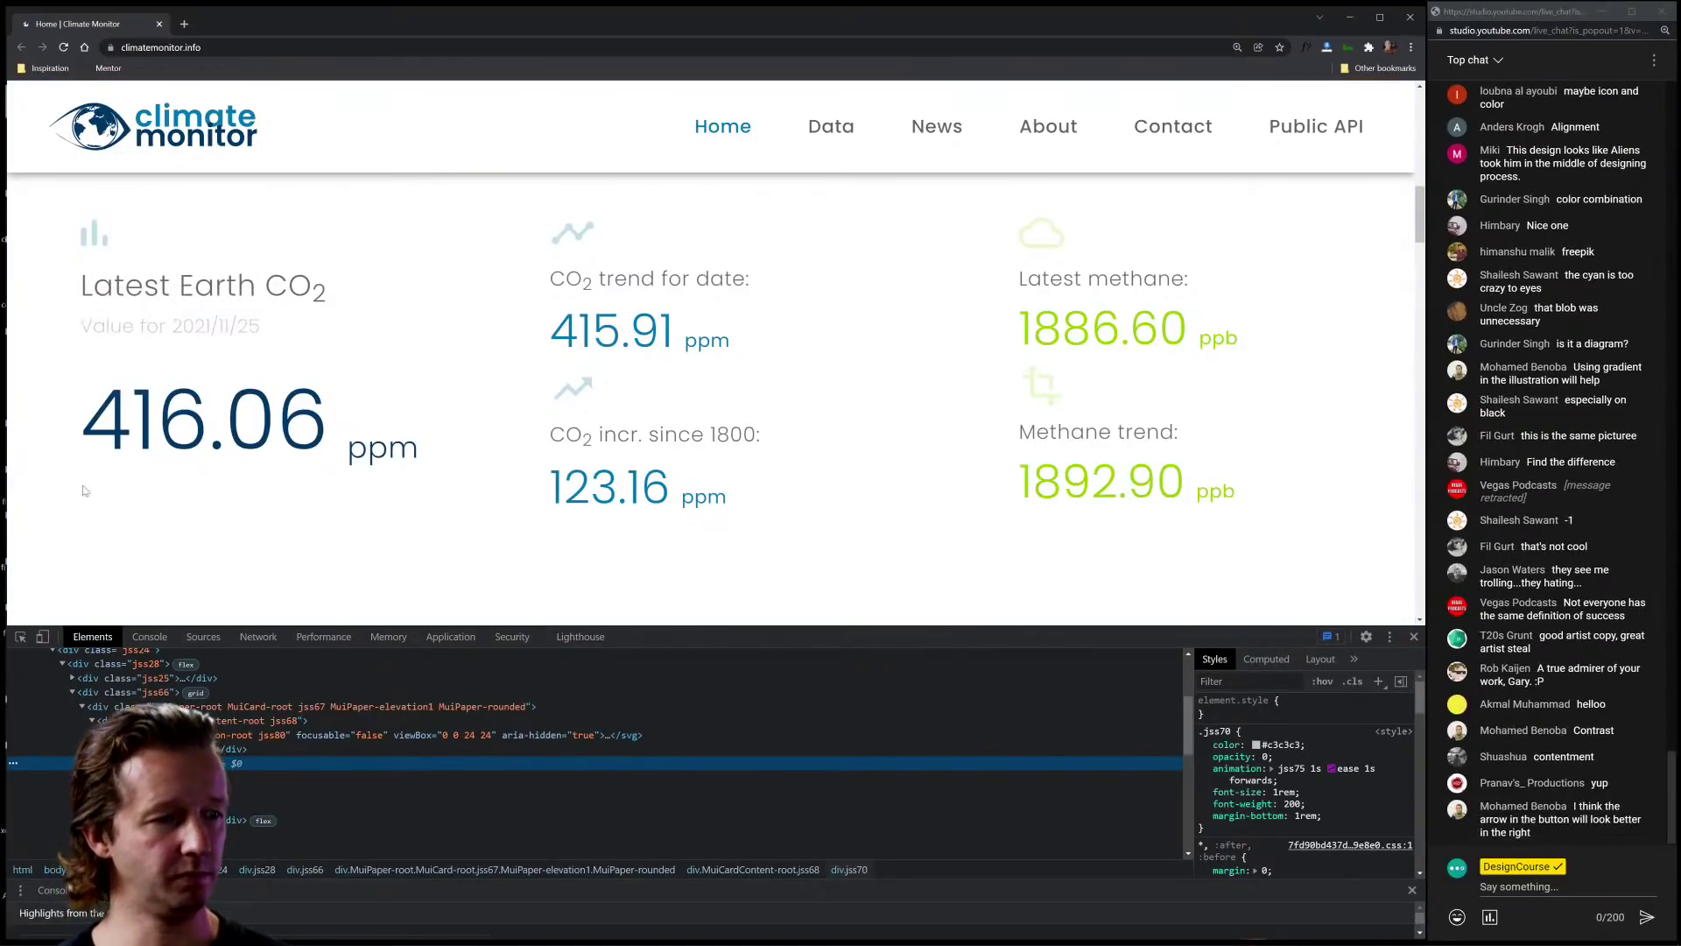
{"action": "left_click", "coordinate": [20, 637]}
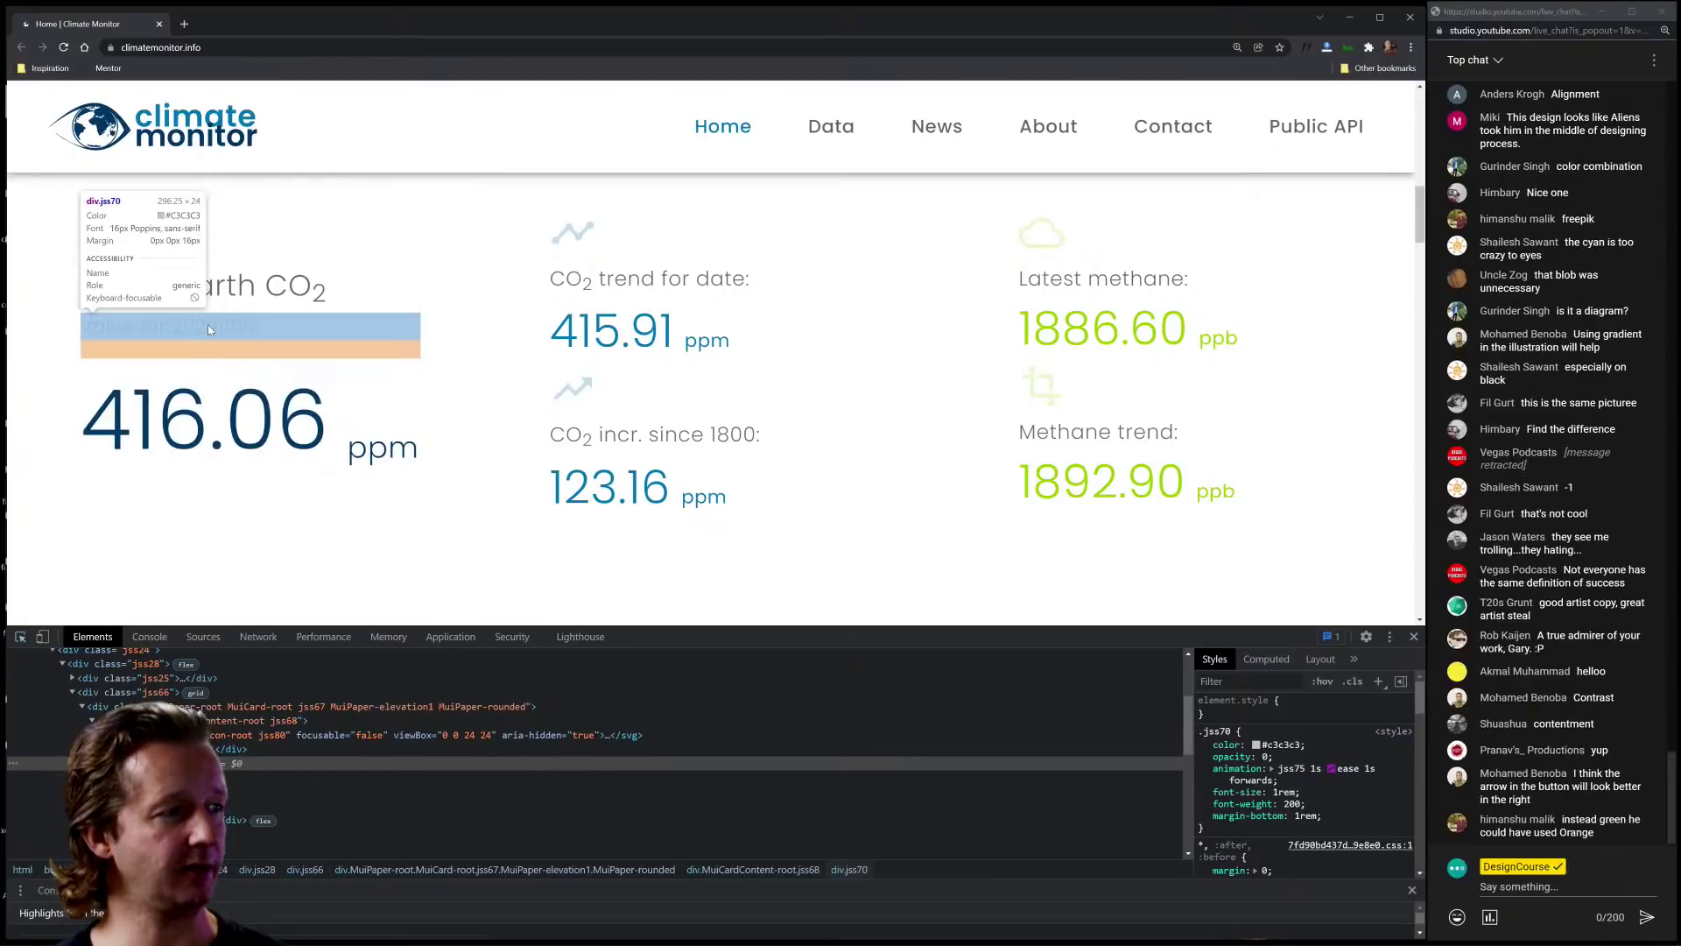
{"action": "left_click", "coordinate": [208, 324]}
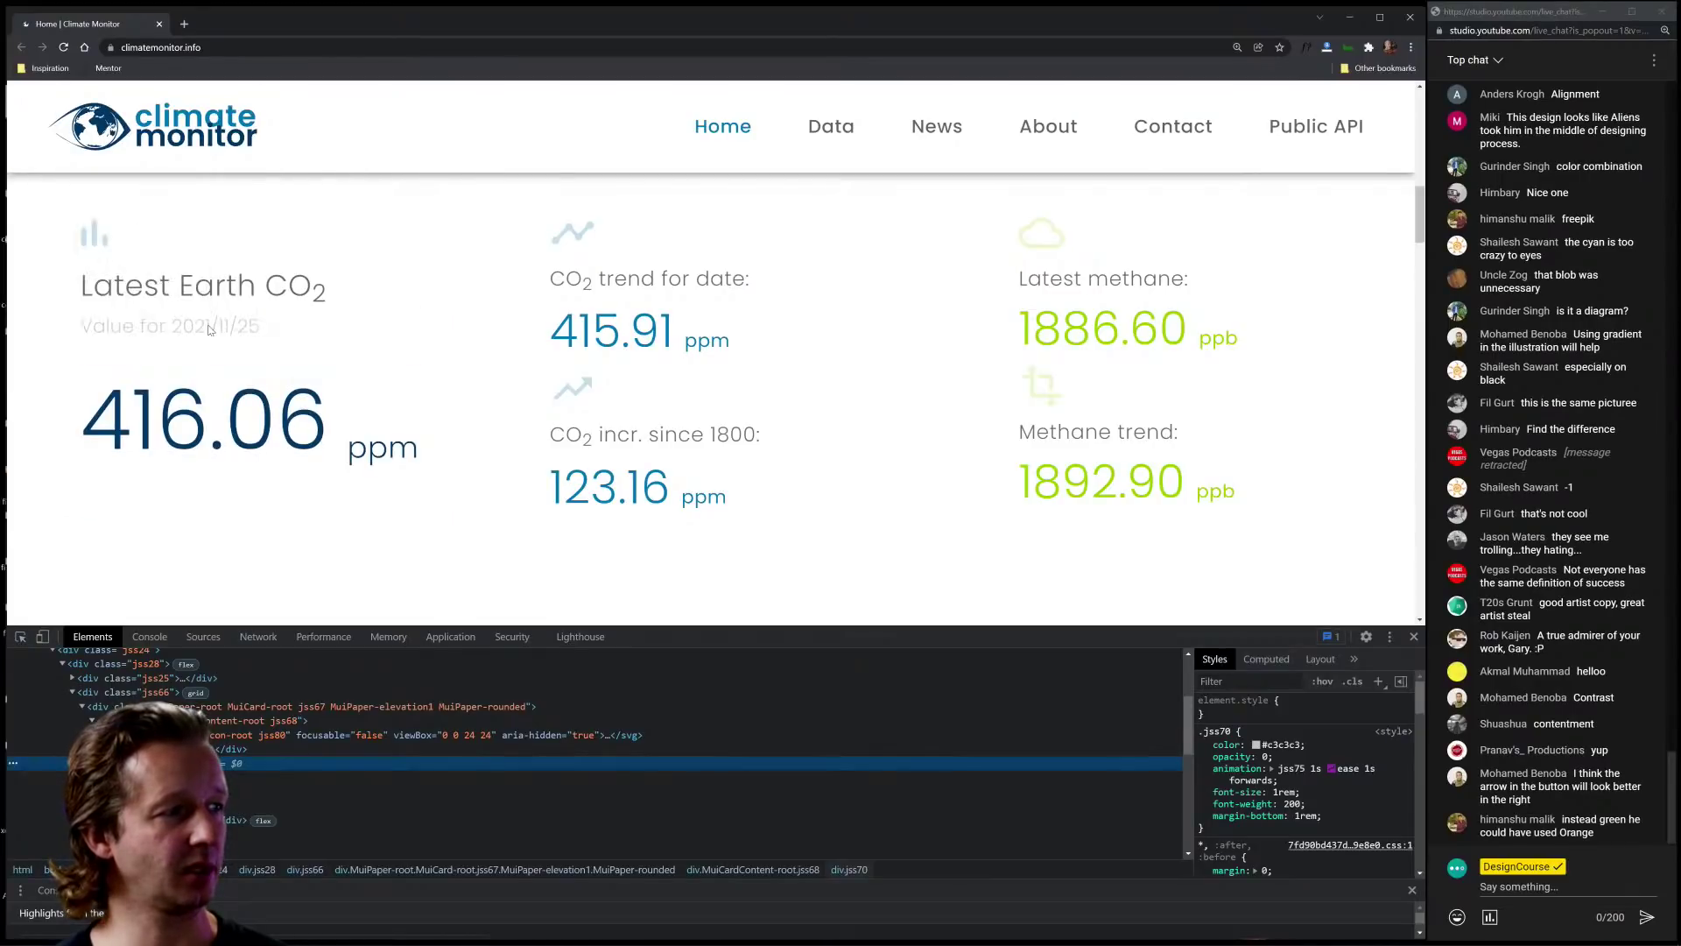
Step: Change the date text colour from #c3c3c3 to grey #787878 and close DevTools
{"action": "left_click", "coordinate": [1256, 745]}
{"action": "left_click", "coordinate": [1233, 700]}
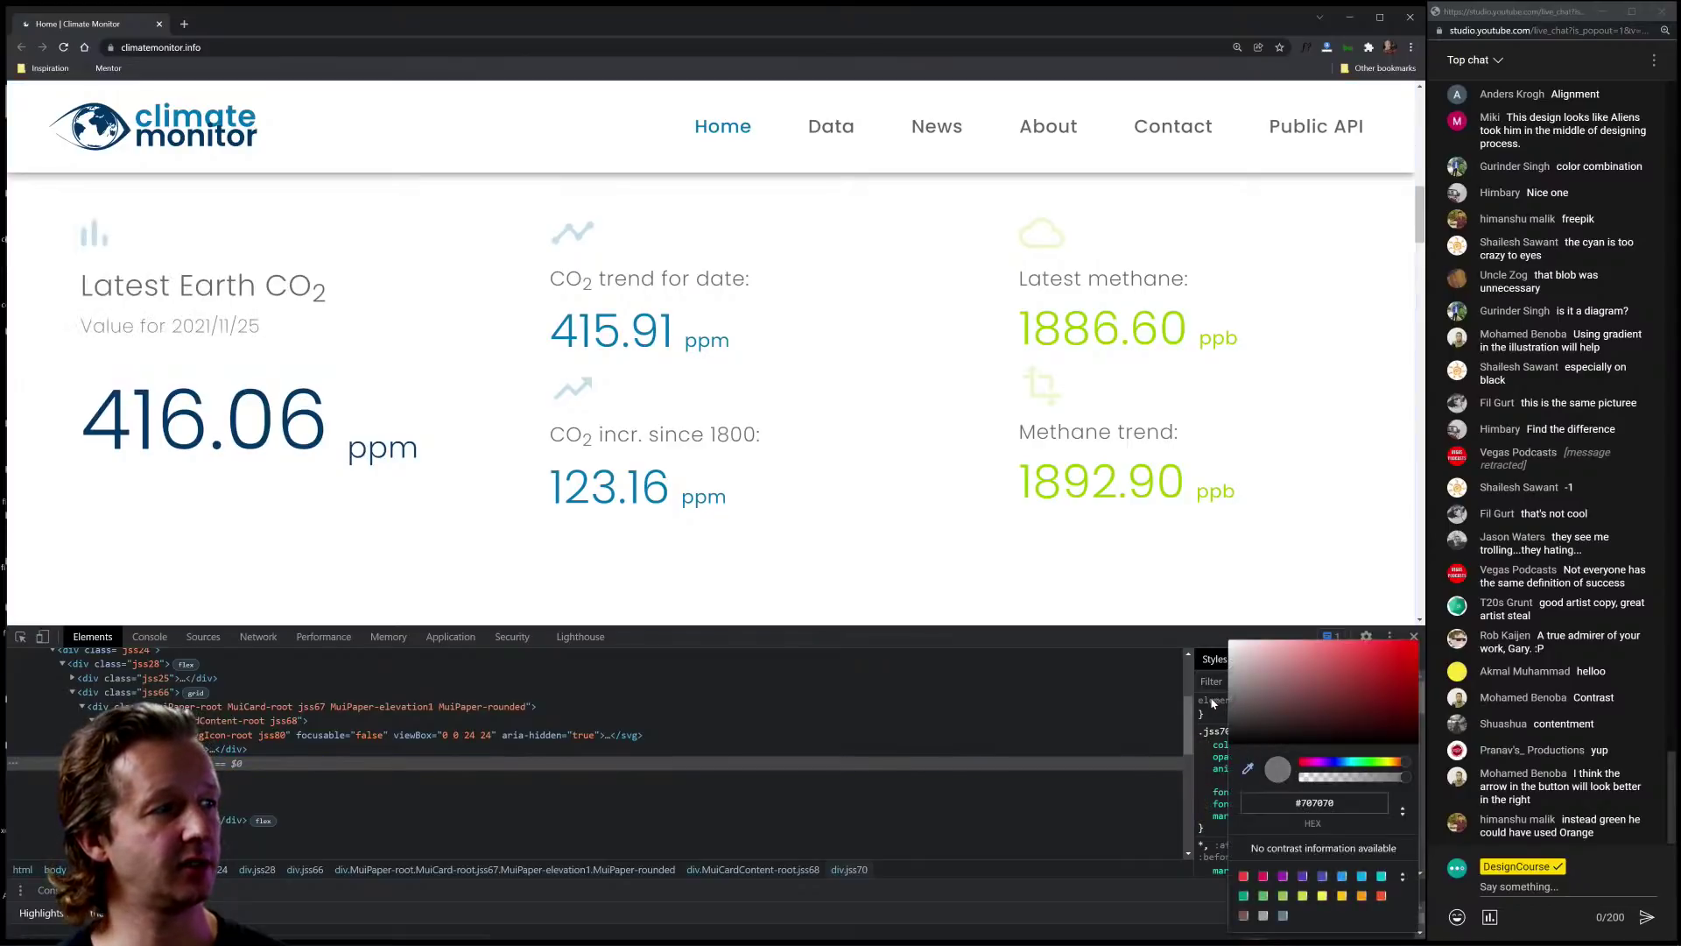
{"action": "left_click_drag", "start_coordinate": [1214, 704], "coordinate": [1205, 706]}
{"action": "left_click_drag", "start_coordinate": [1340, 701], "coordinate": [1187, 700]}
{"action": "left_click", "coordinate": [1262, 579]}
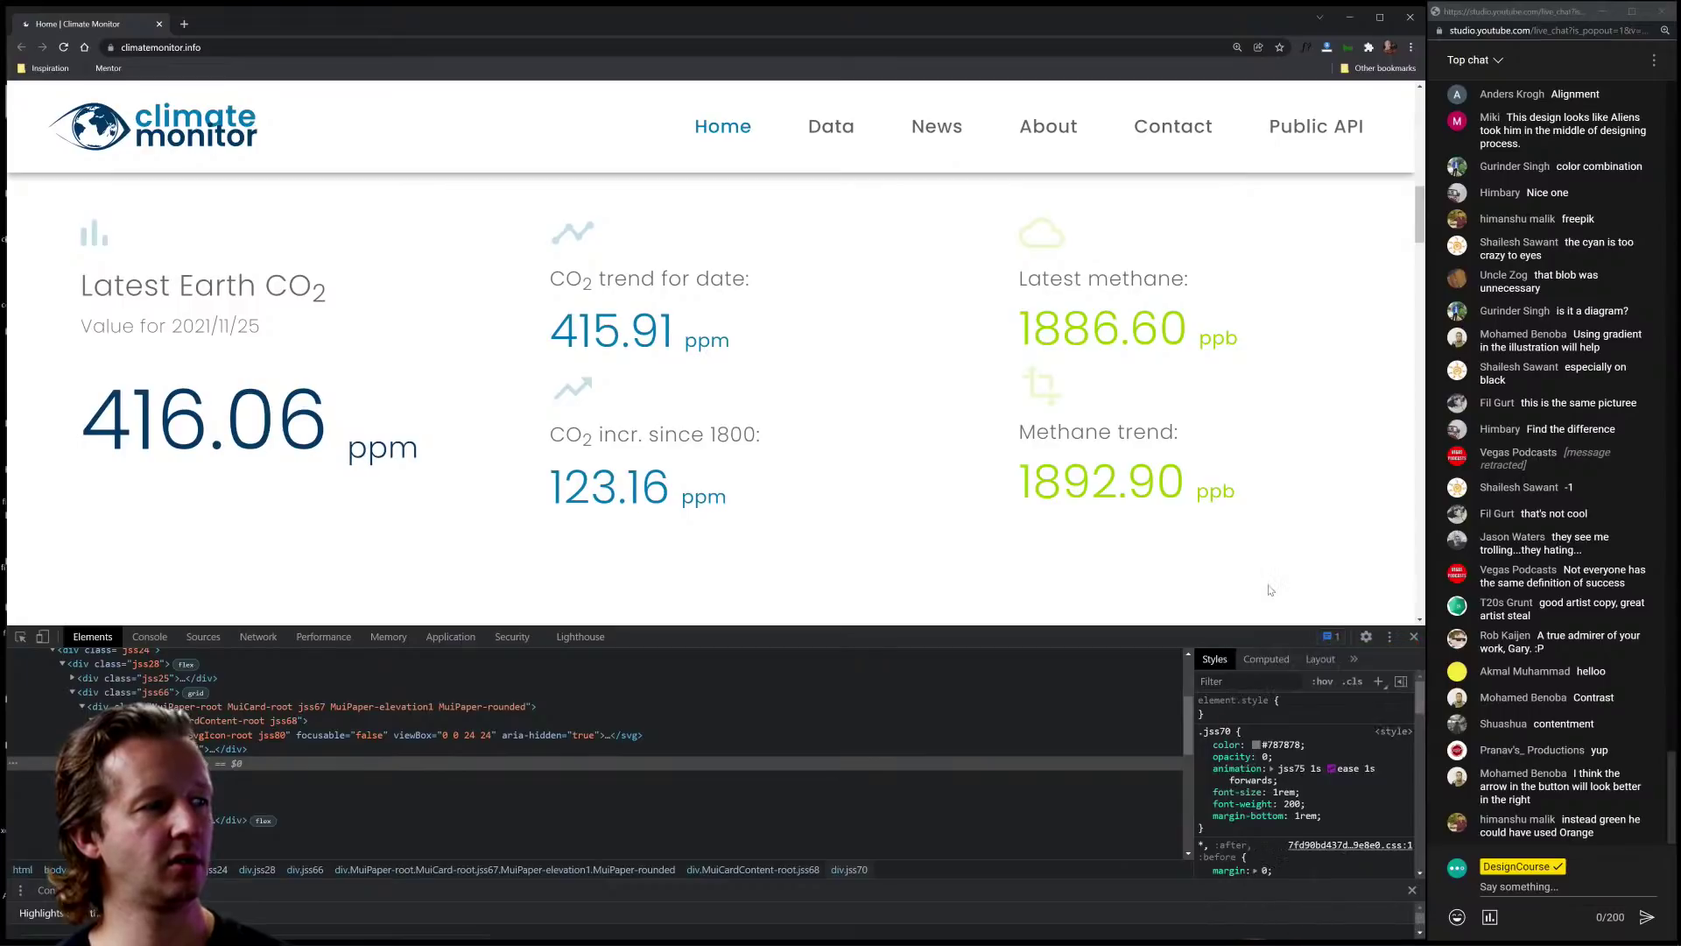
{"action": "left_click", "coordinate": [1413, 636]}
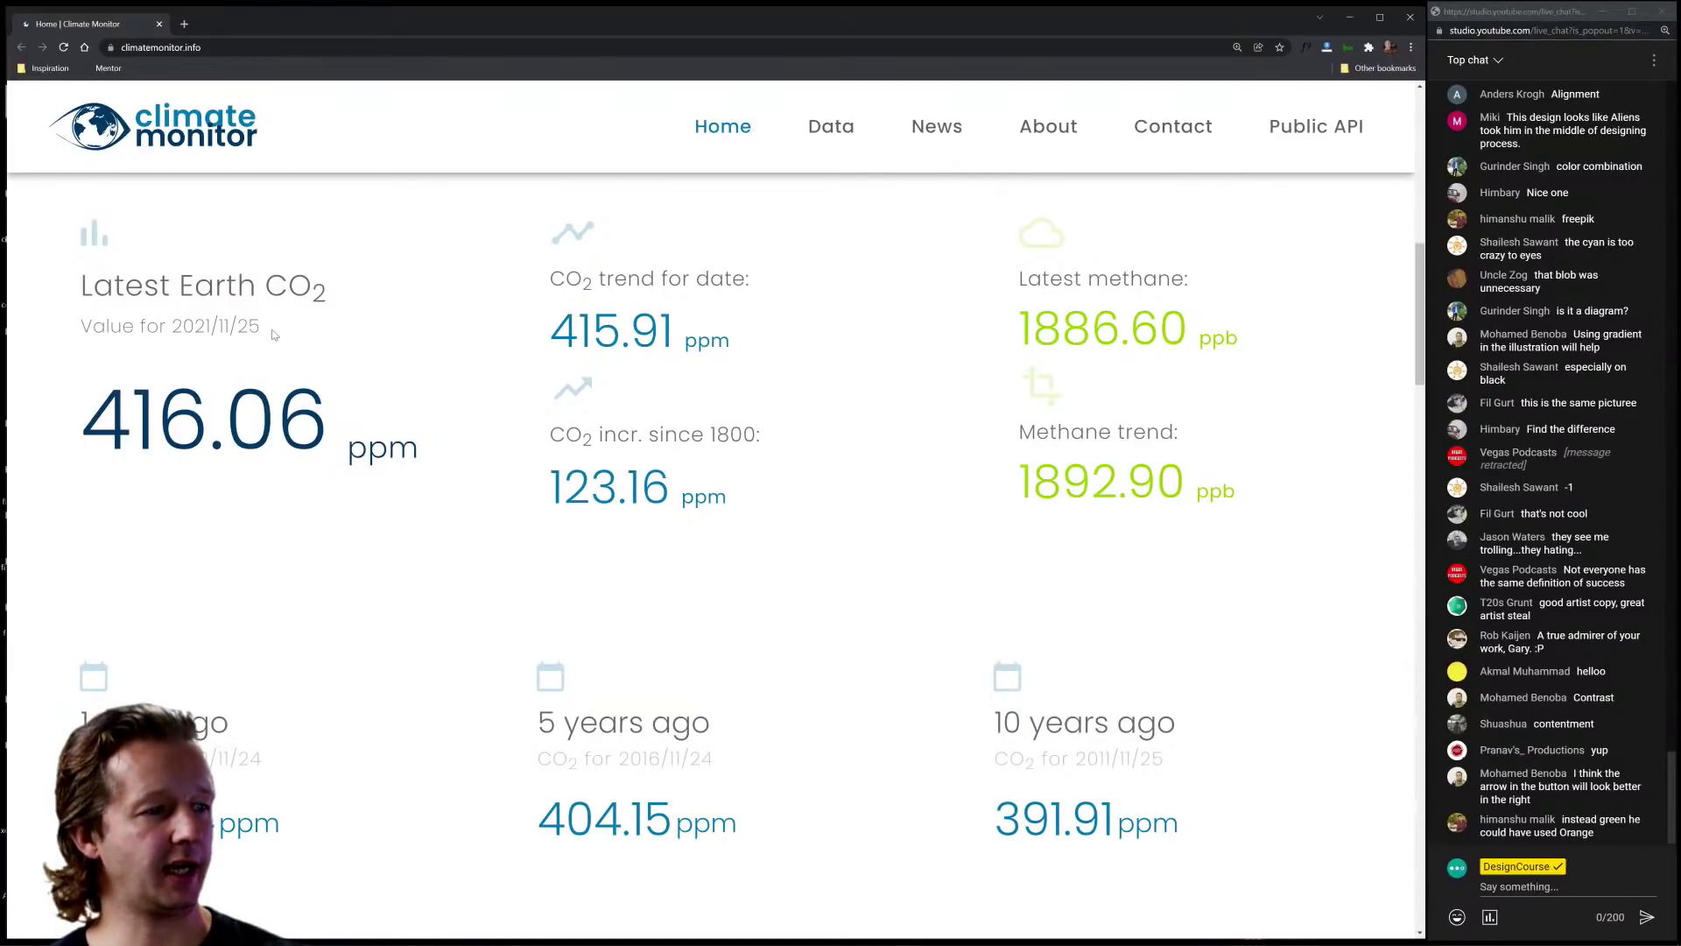
{"action": "left_click_drag", "start_coordinate": [278, 335], "coordinate": [99, 332]}
{"action": "left_click", "coordinate": [136, 569]}
{"action": "scroll", "coordinate": [289, 709], "scroll_direction": "down", "scroll_amount": 3}
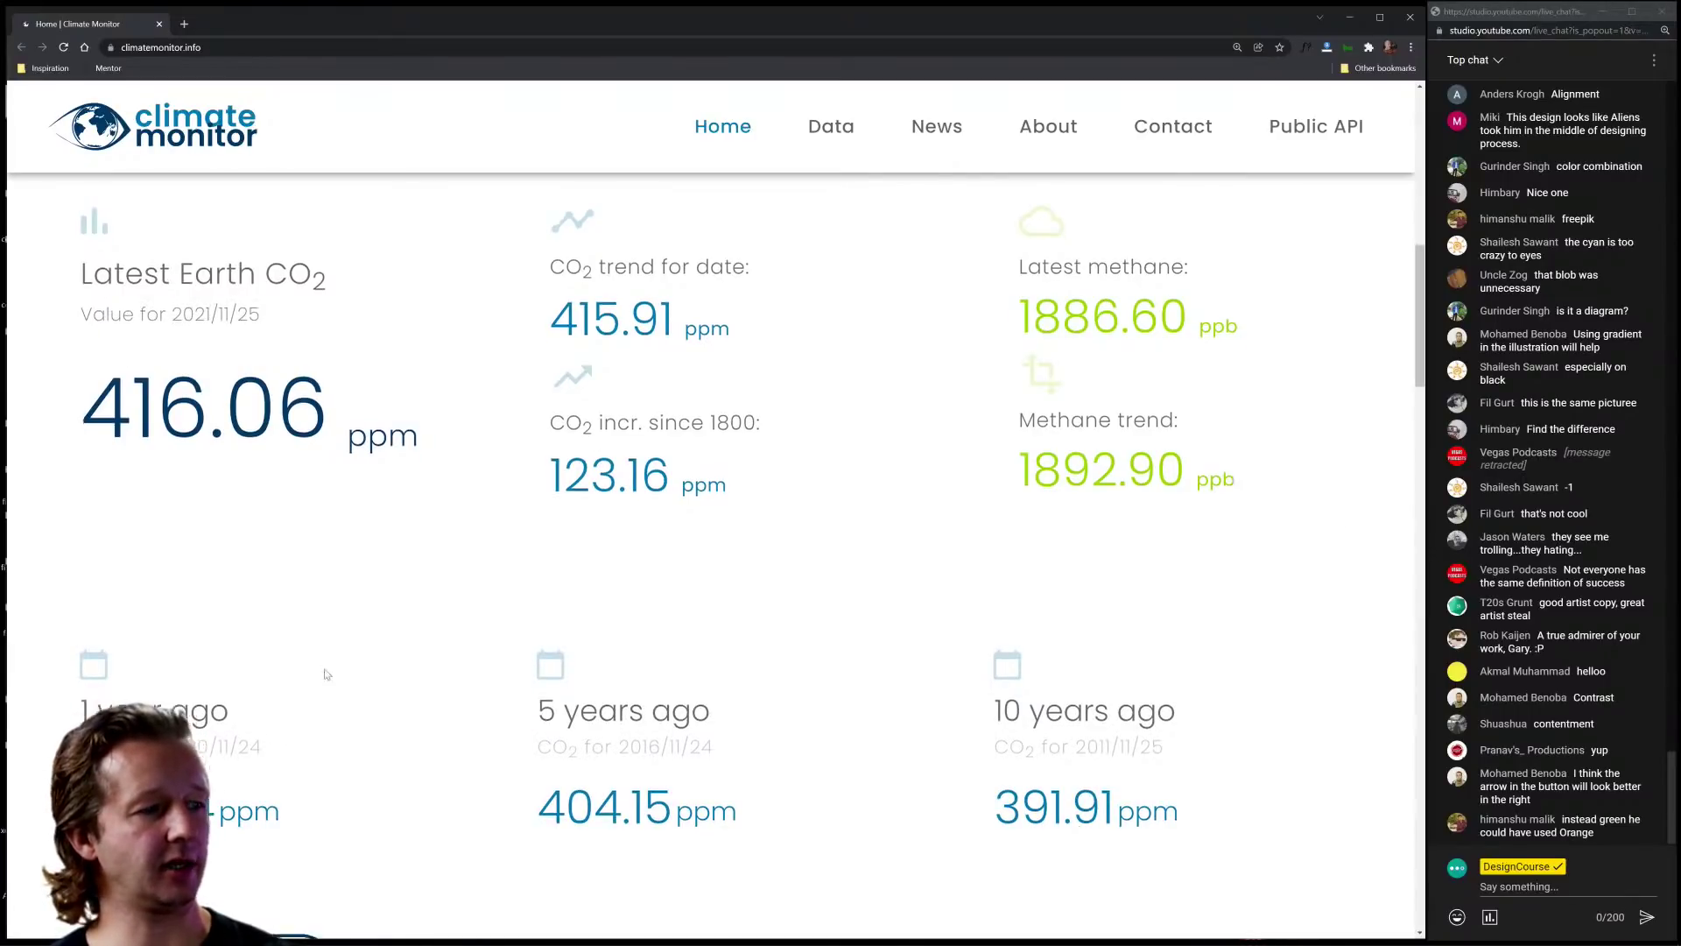
{"action": "scroll", "coordinate": [525, 666], "scroll_direction": "up", "scroll_amount": 2}
{"action": "left_click_drag", "start_coordinate": [745, 693], "coordinate": [525, 691]}
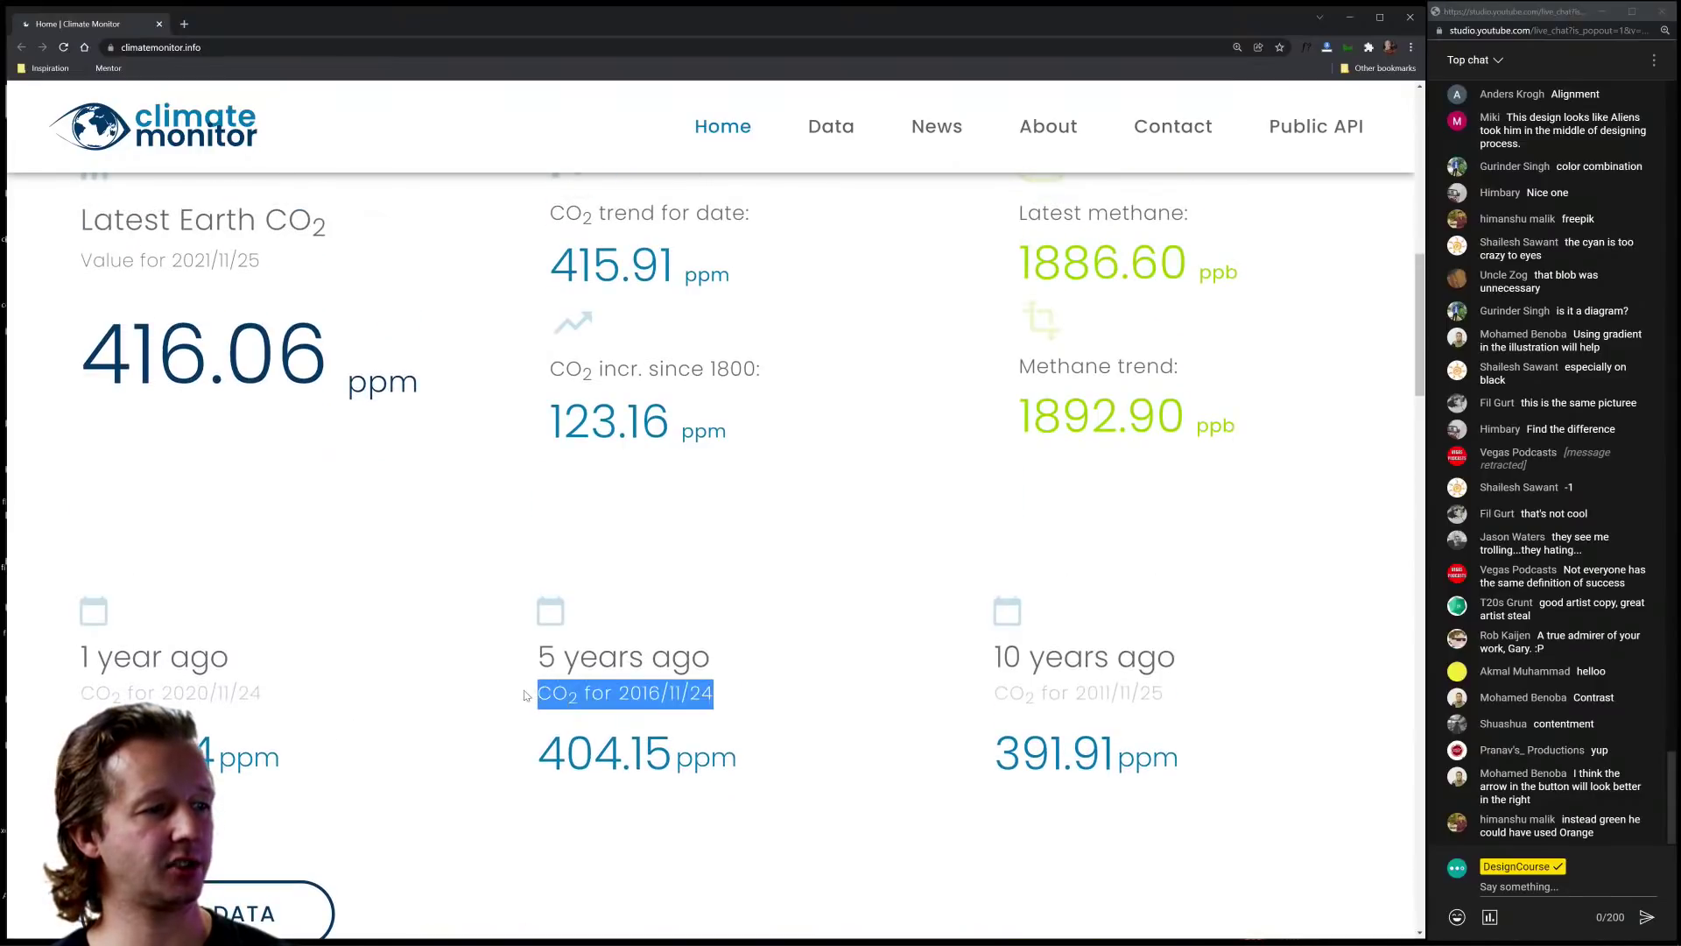
{"action": "left_click", "coordinate": [509, 690]}
{"action": "key", "text": "ctrl+0"}
{"action": "key", "text": "ctrl+minus"}
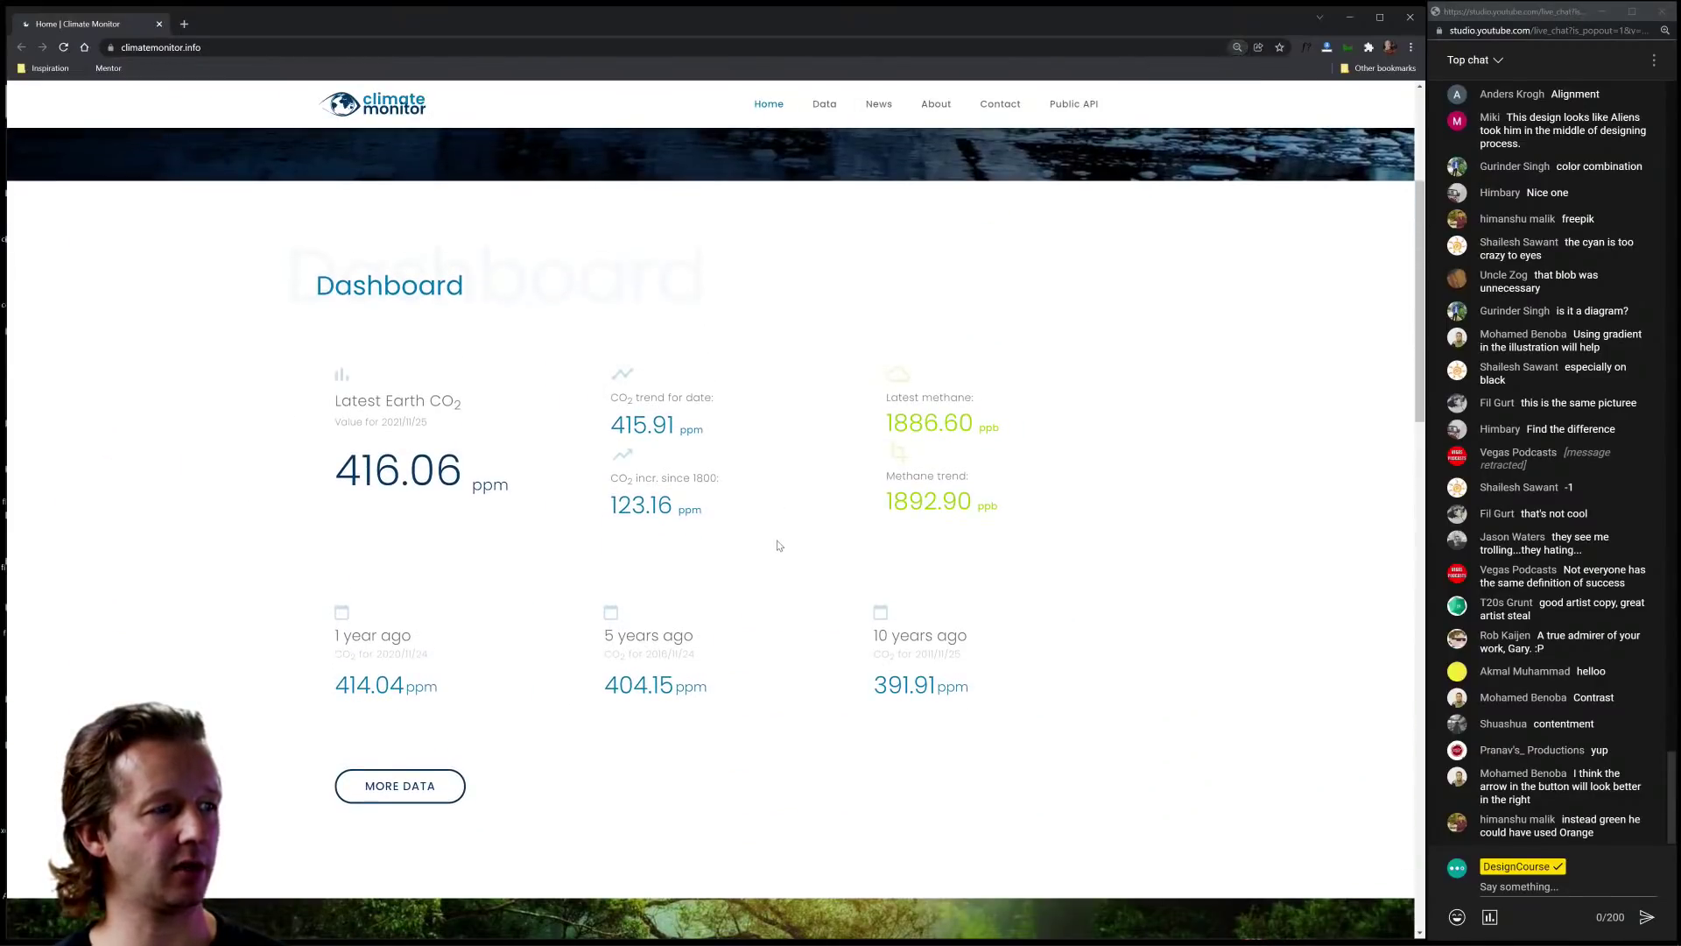
{"action": "scroll", "coordinate": [779, 545], "scroll_direction": "down", "scroll_amount": 8}
{"action": "key", "text": "ctrl+plus"}
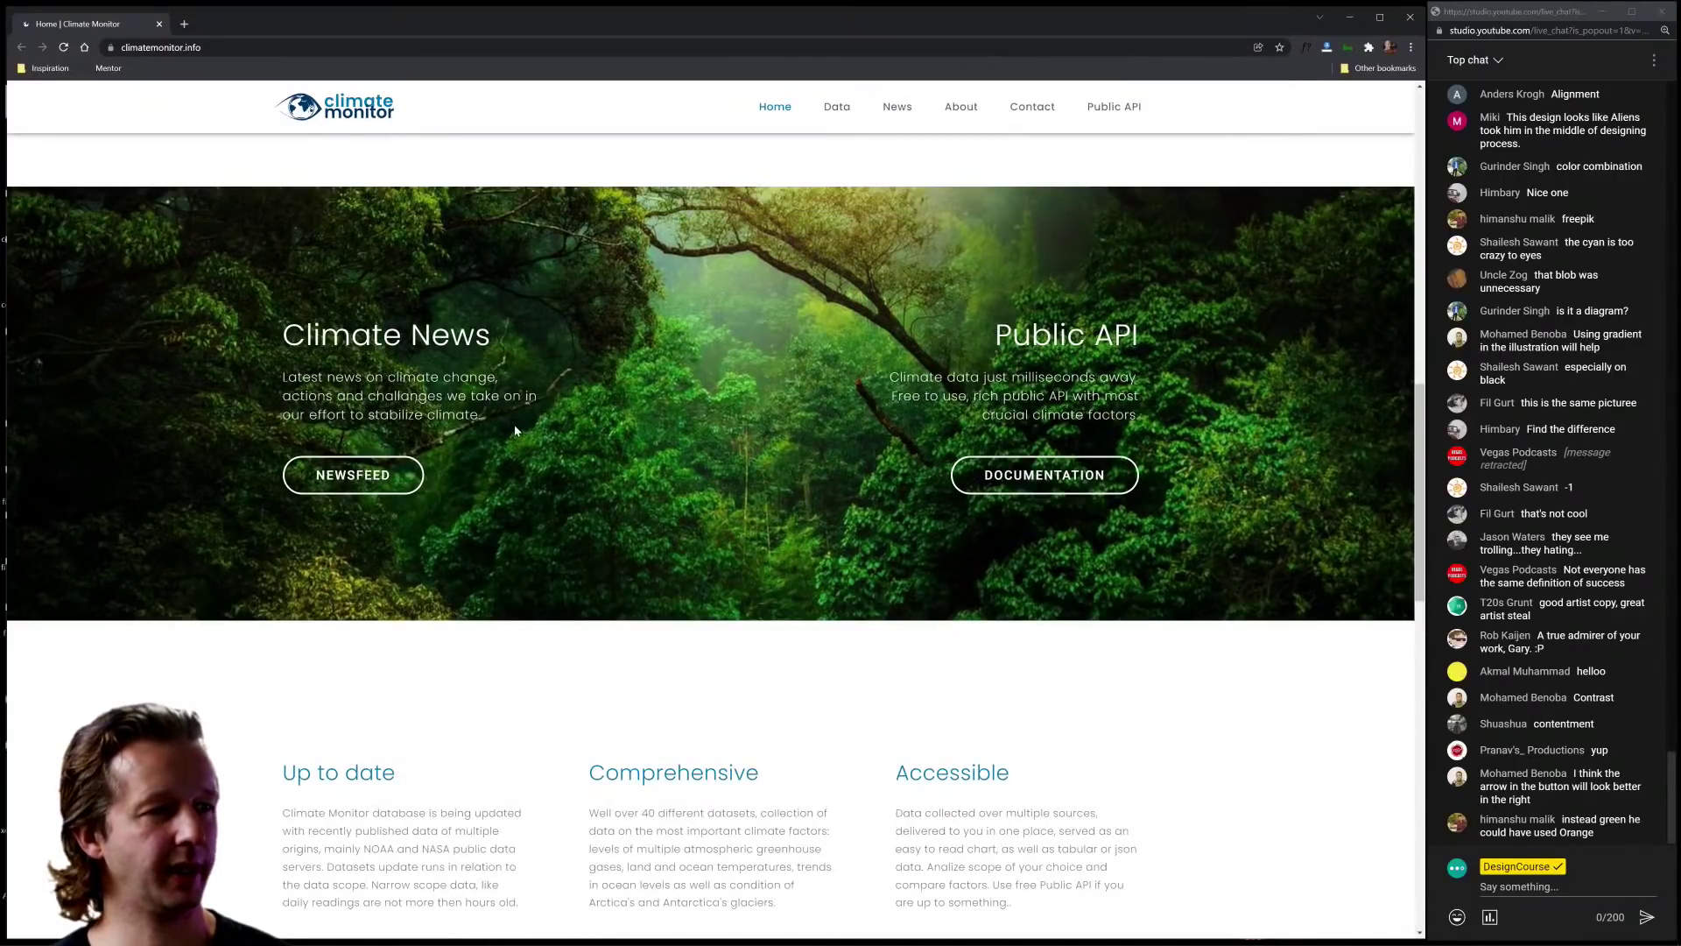
{"action": "left_click_drag", "start_coordinate": [495, 421], "coordinate": [282, 375]}
{"action": "left_click_drag", "start_coordinate": [1140, 419], "coordinate": [995, 326]}
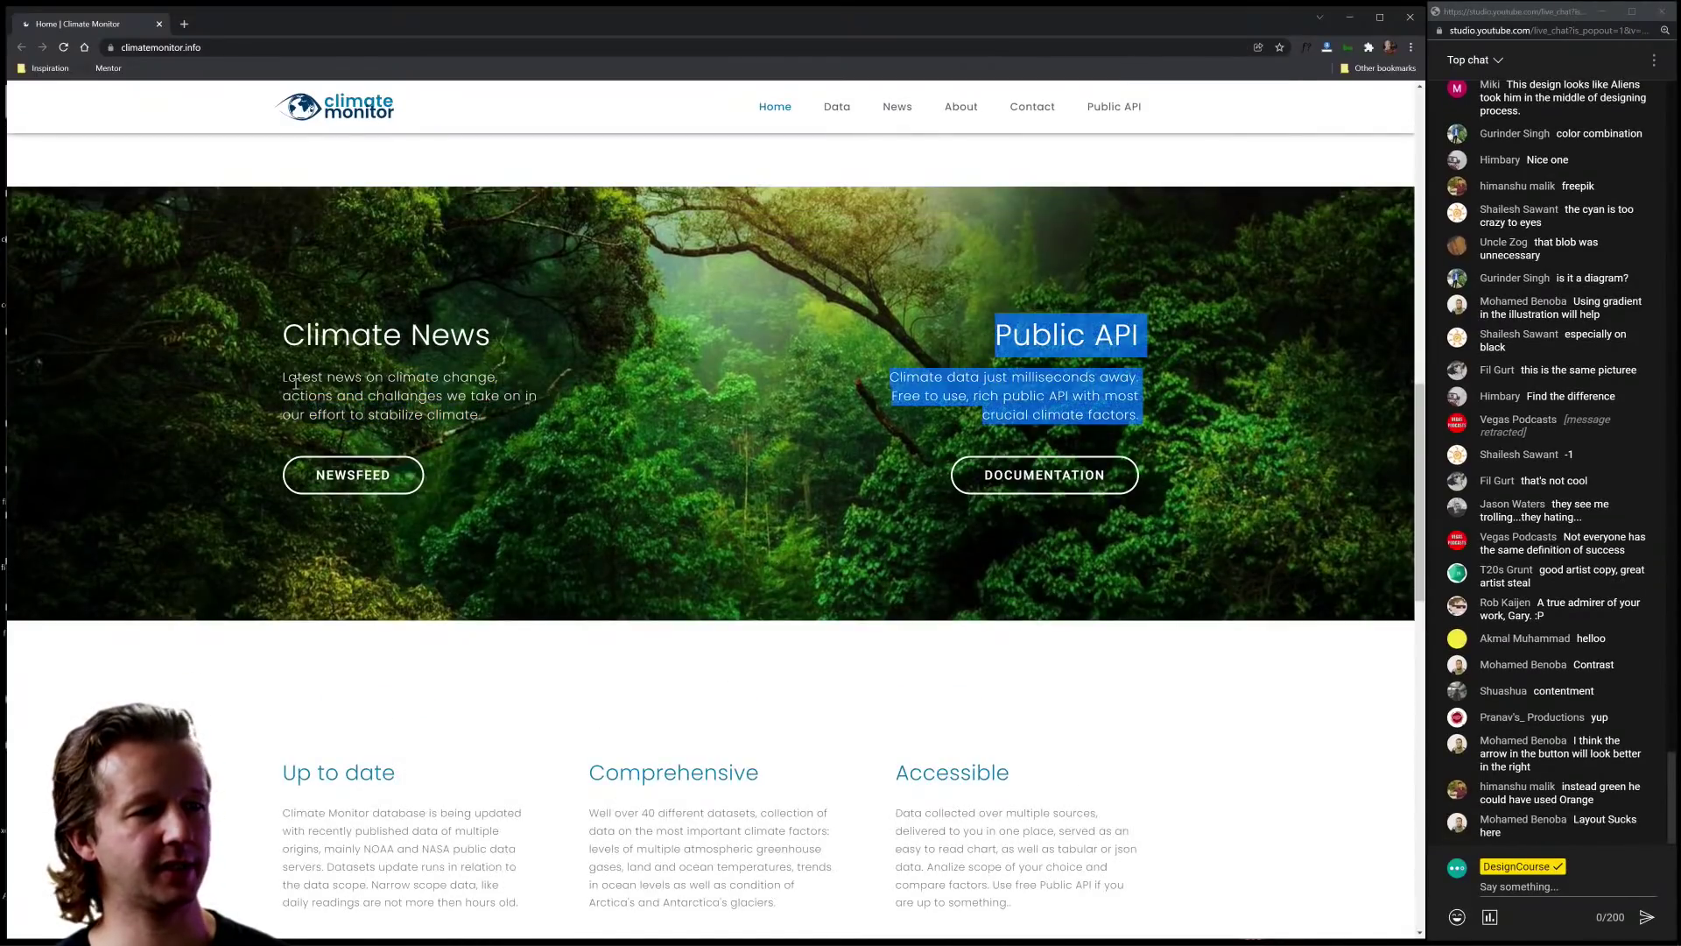
{"action": "left_click", "coordinate": [856, 404]}
{"action": "left_click_drag", "start_coordinate": [890, 377], "coordinate": [1140, 421]}
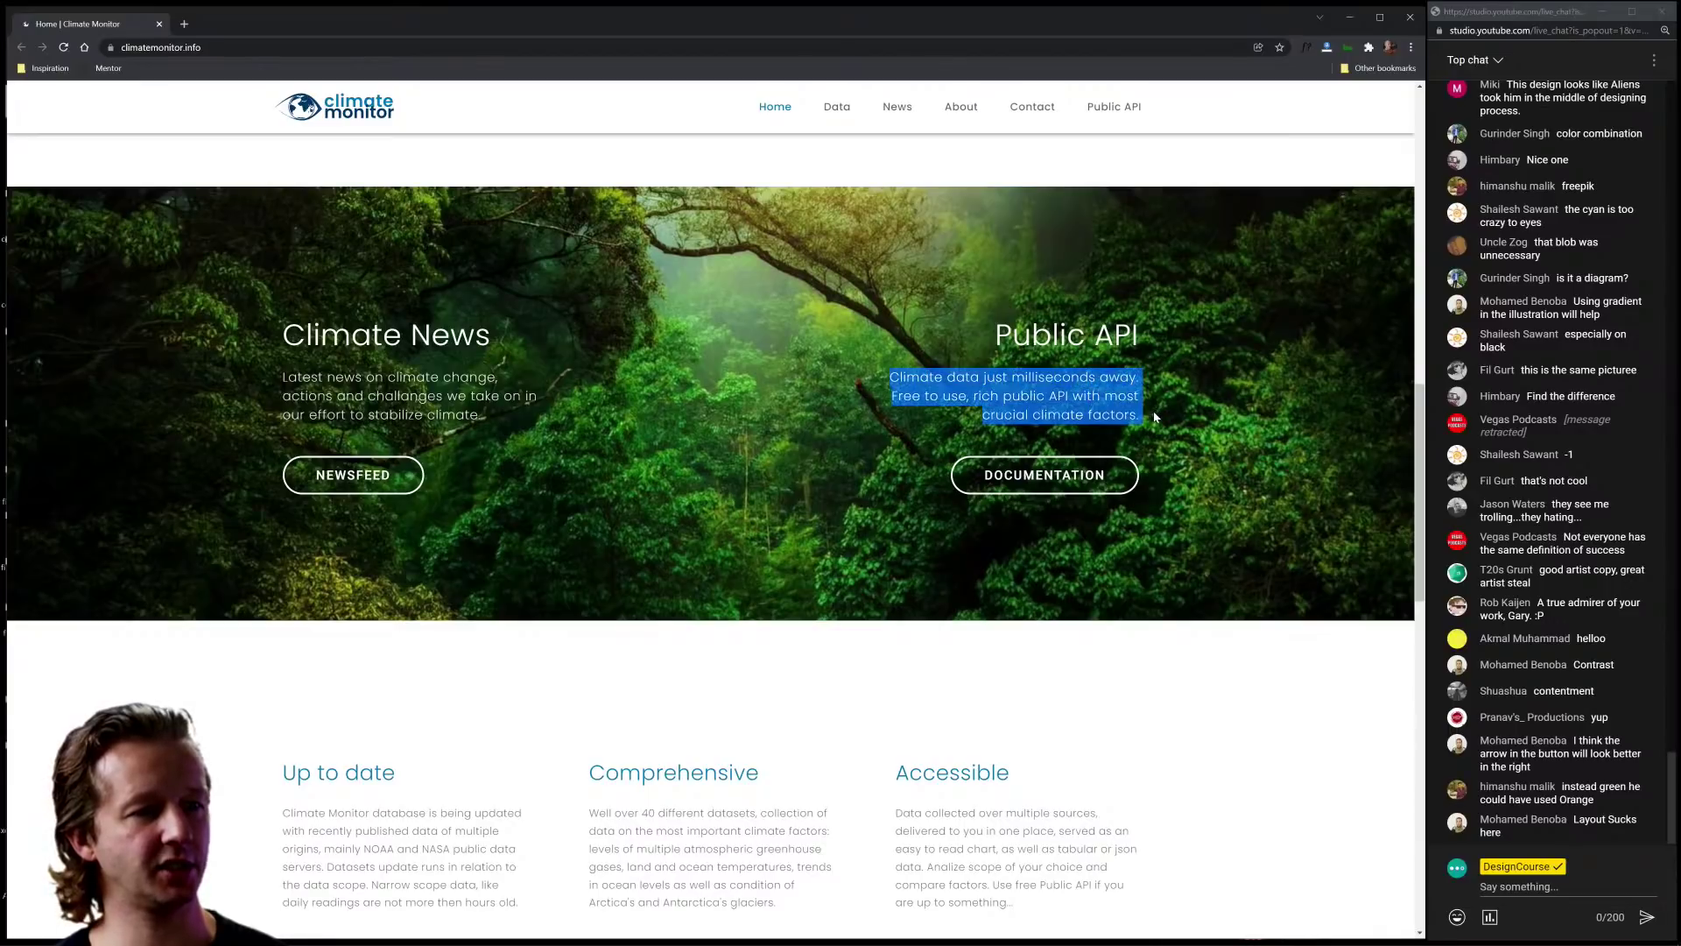
{"action": "left_click", "coordinate": [1276, 501]}
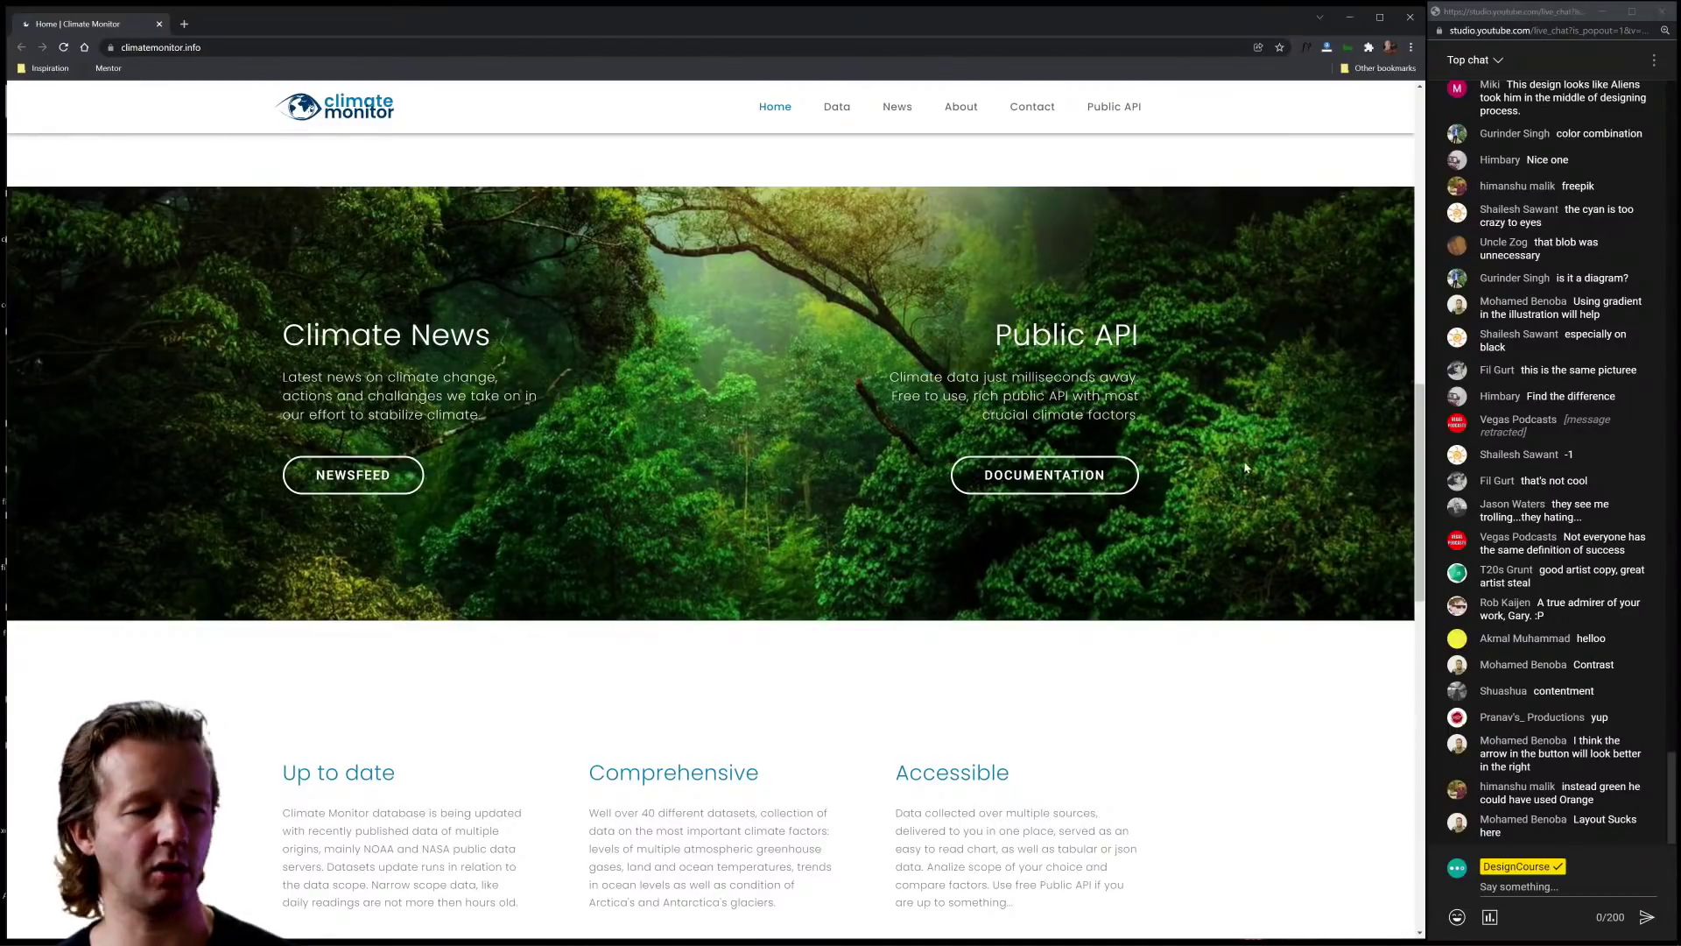
{"action": "scroll", "coordinate": [1214, 496], "scroll_direction": "down", "scroll_amount": 7}
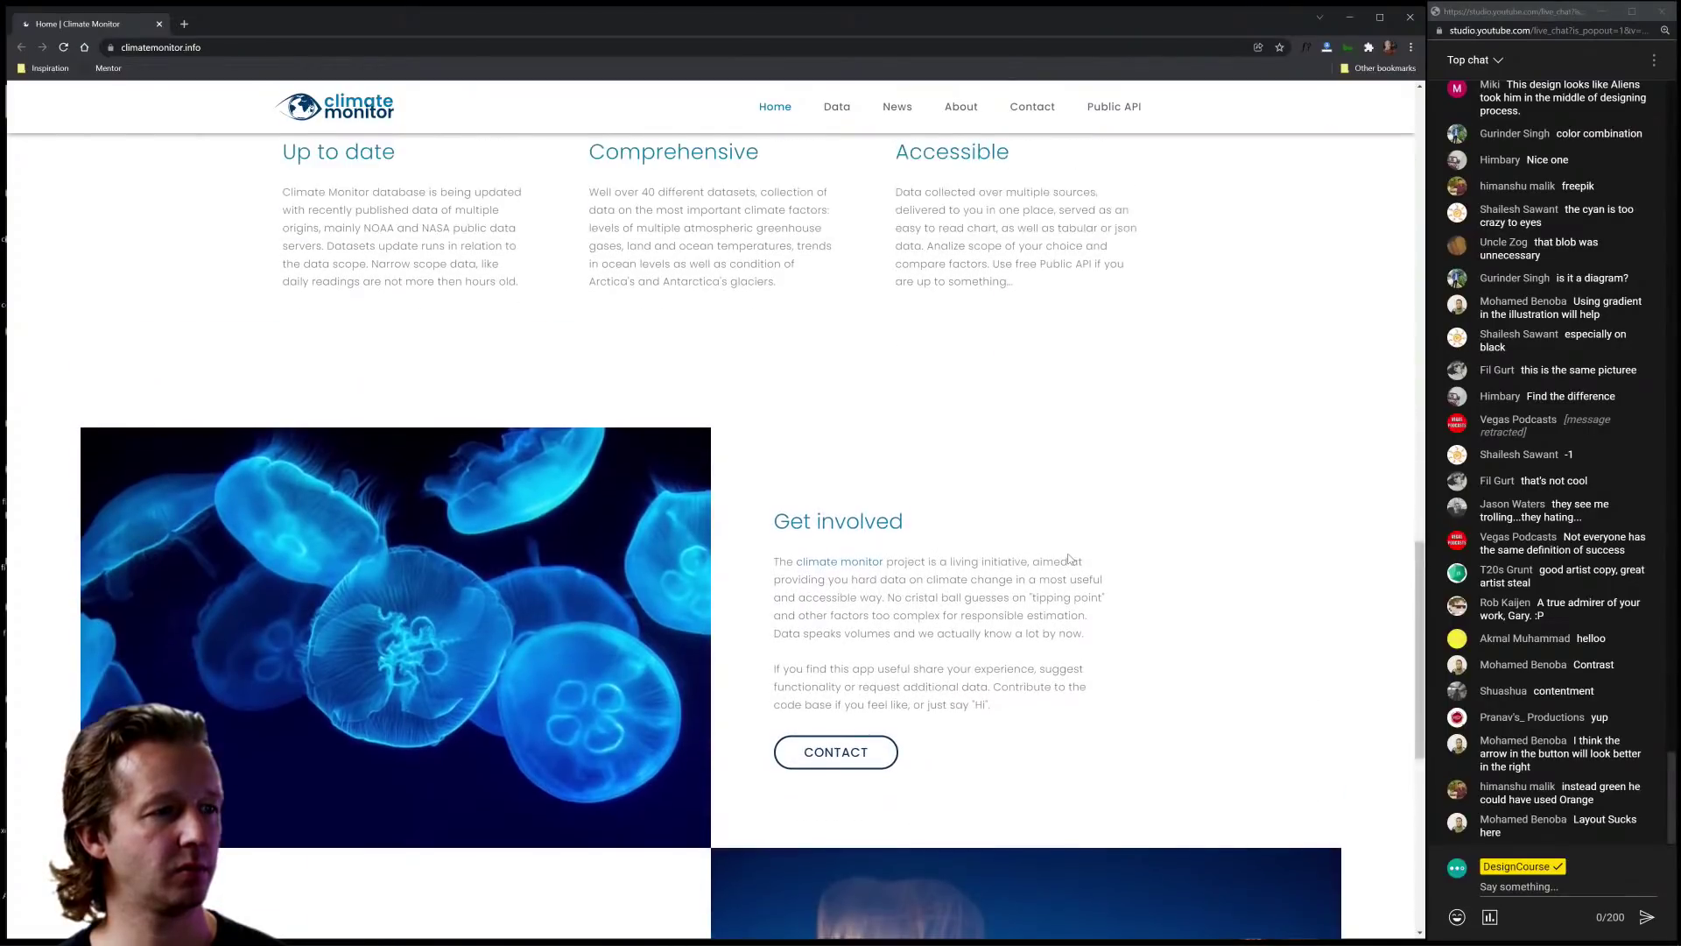
{"action": "scroll", "coordinate": [1070, 558], "scroll_direction": "up", "scroll_amount": 1}
{"action": "scroll", "coordinate": [1069, 559], "scroll_direction": "down", "scroll_amount": 2}
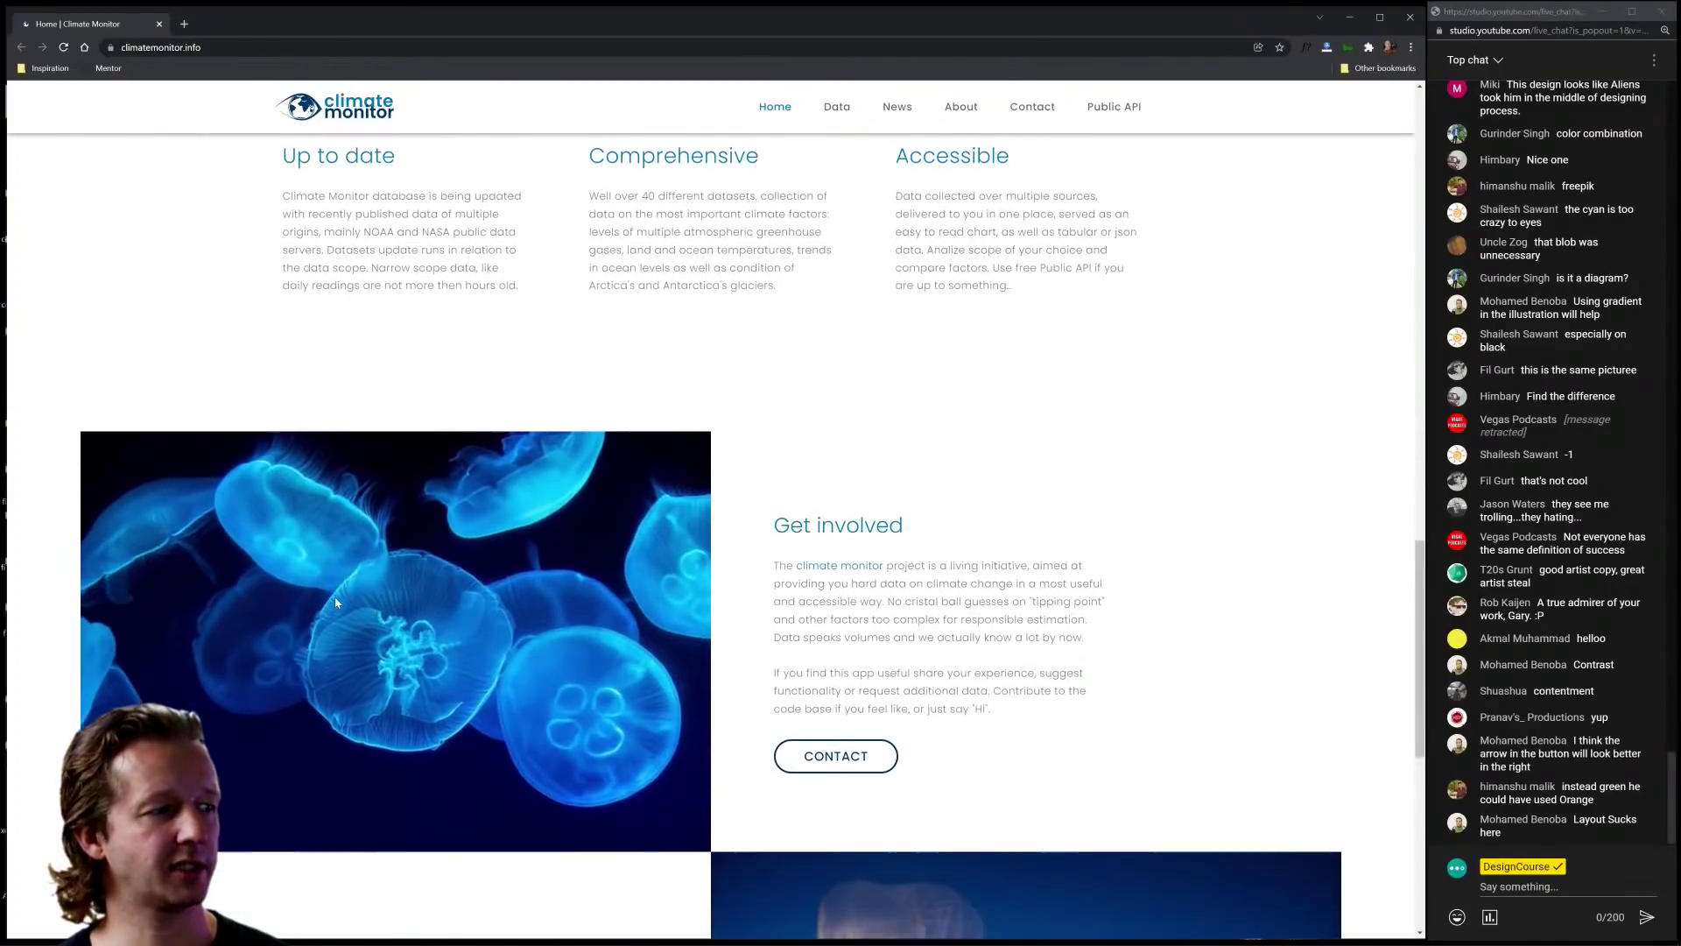
{"action": "scroll", "coordinate": [145, 543], "scroll_direction": "down", "scroll_amount": 3}
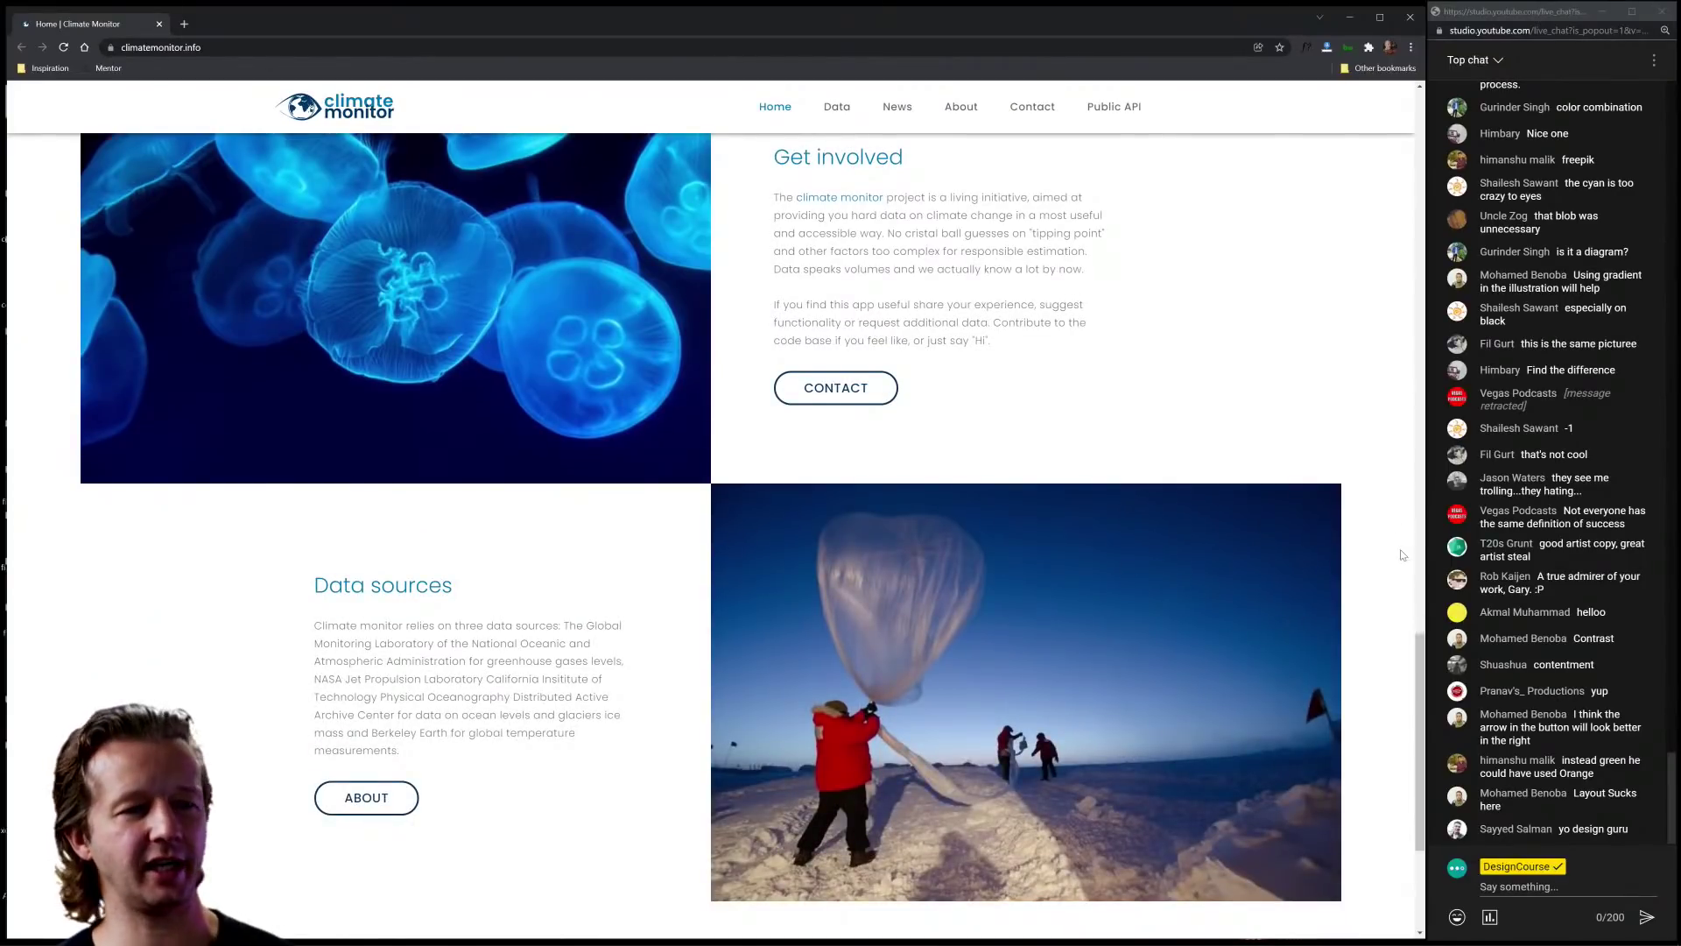
{"action": "scroll", "coordinate": [1010, 607], "scroll_direction": "up", "scroll_amount": 3}
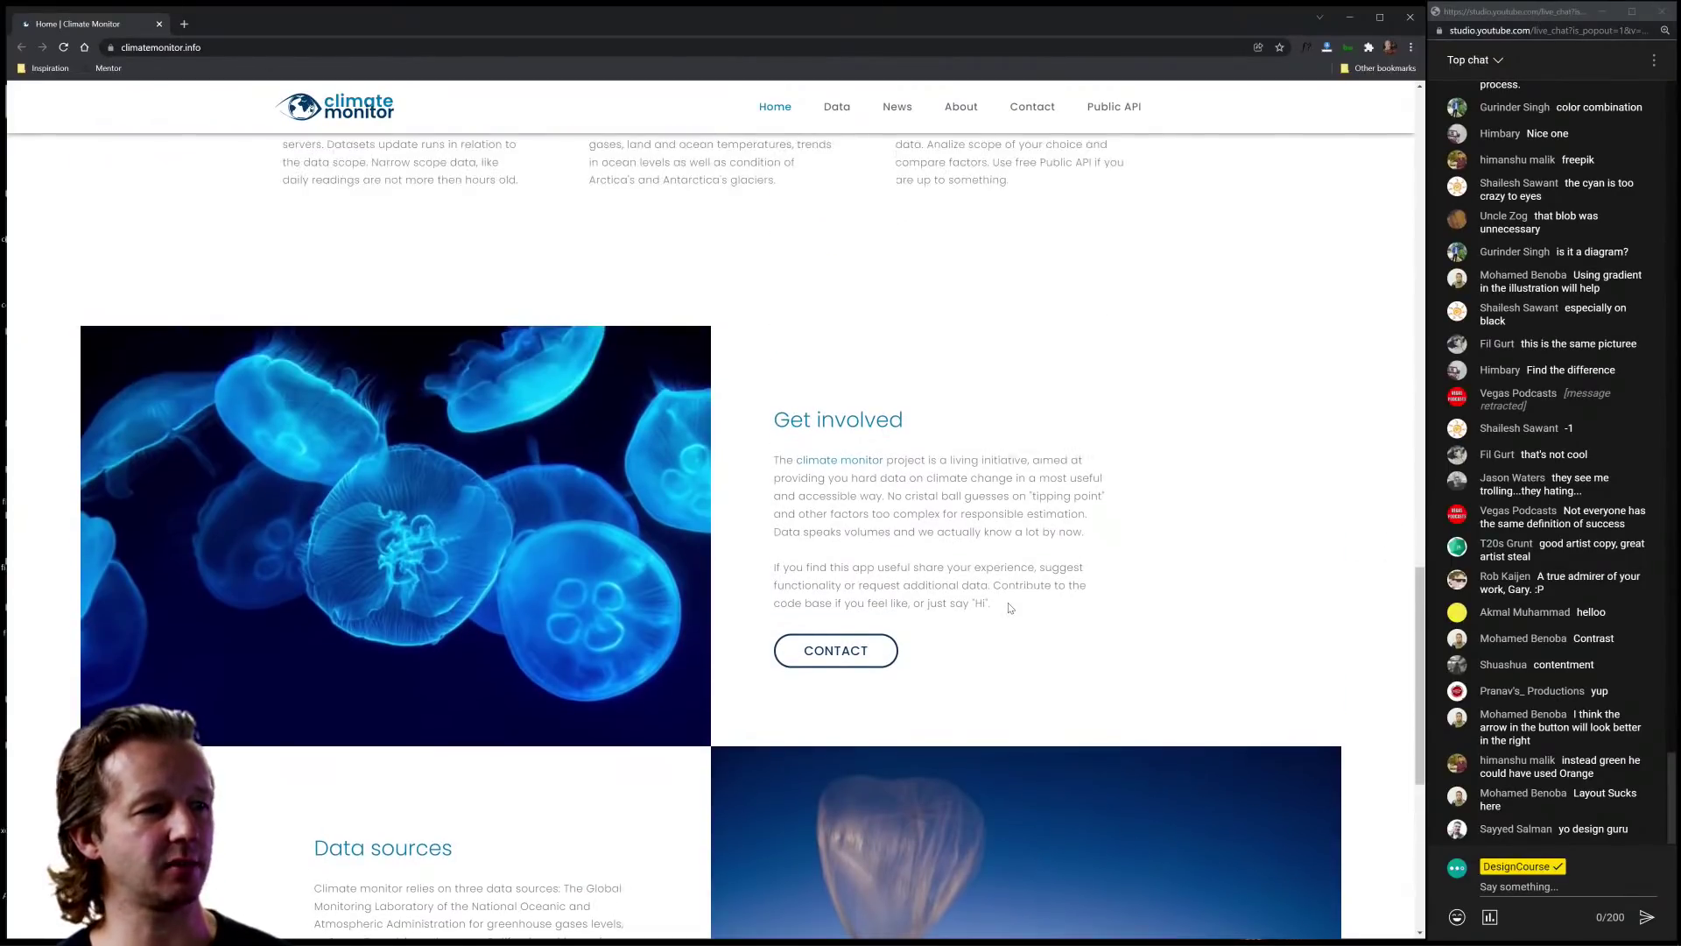
{"action": "scroll", "coordinate": [1009, 607], "scroll_direction": "up", "scroll_amount": 1}
{"action": "scroll", "coordinate": [1029, 491], "scroll_direction": "down", "scroll_amount": 2}
{"action": "left_click_drag", "start_coordinate": [748, 309], "coordinate": [1153, 617]}
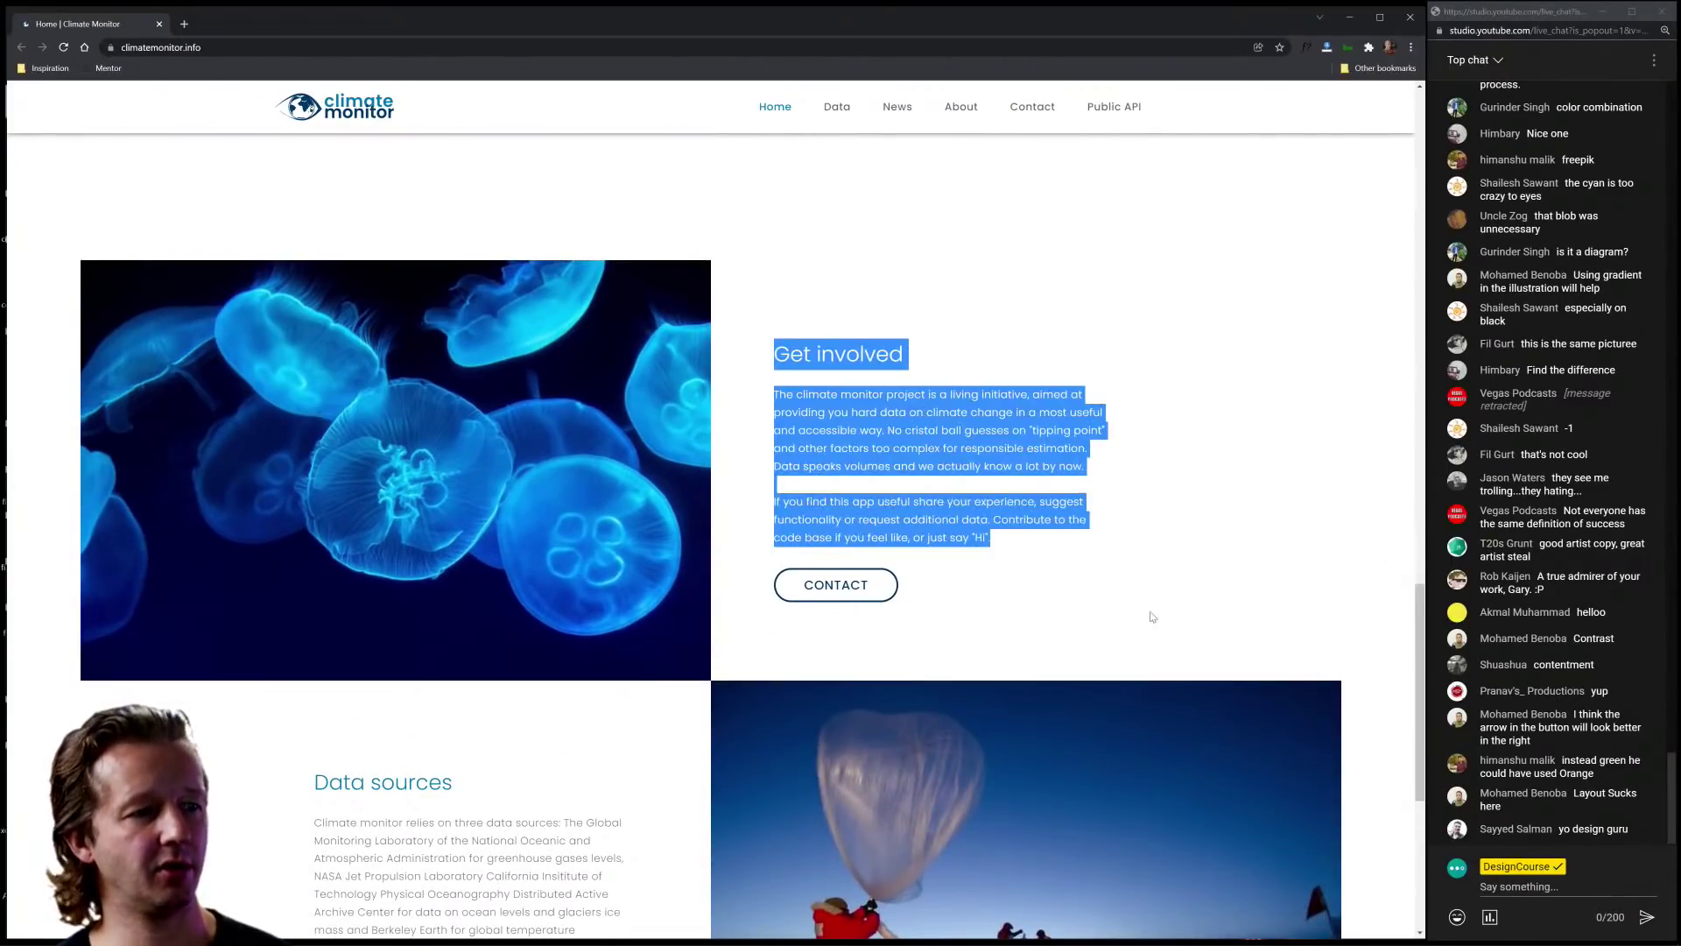
{"action": "left_click", "coordinate": [1152, 618]}
{"action": "scroll", "coordinate": [1152, 617], "scroll_direction": "down", "scroll_amount": 5}
{"action": "left_click_drag", "start_coordinate": [210, 300], "coordinate": [649, 630]}
{"action": "left_click", "coordinate": [714, 754]}
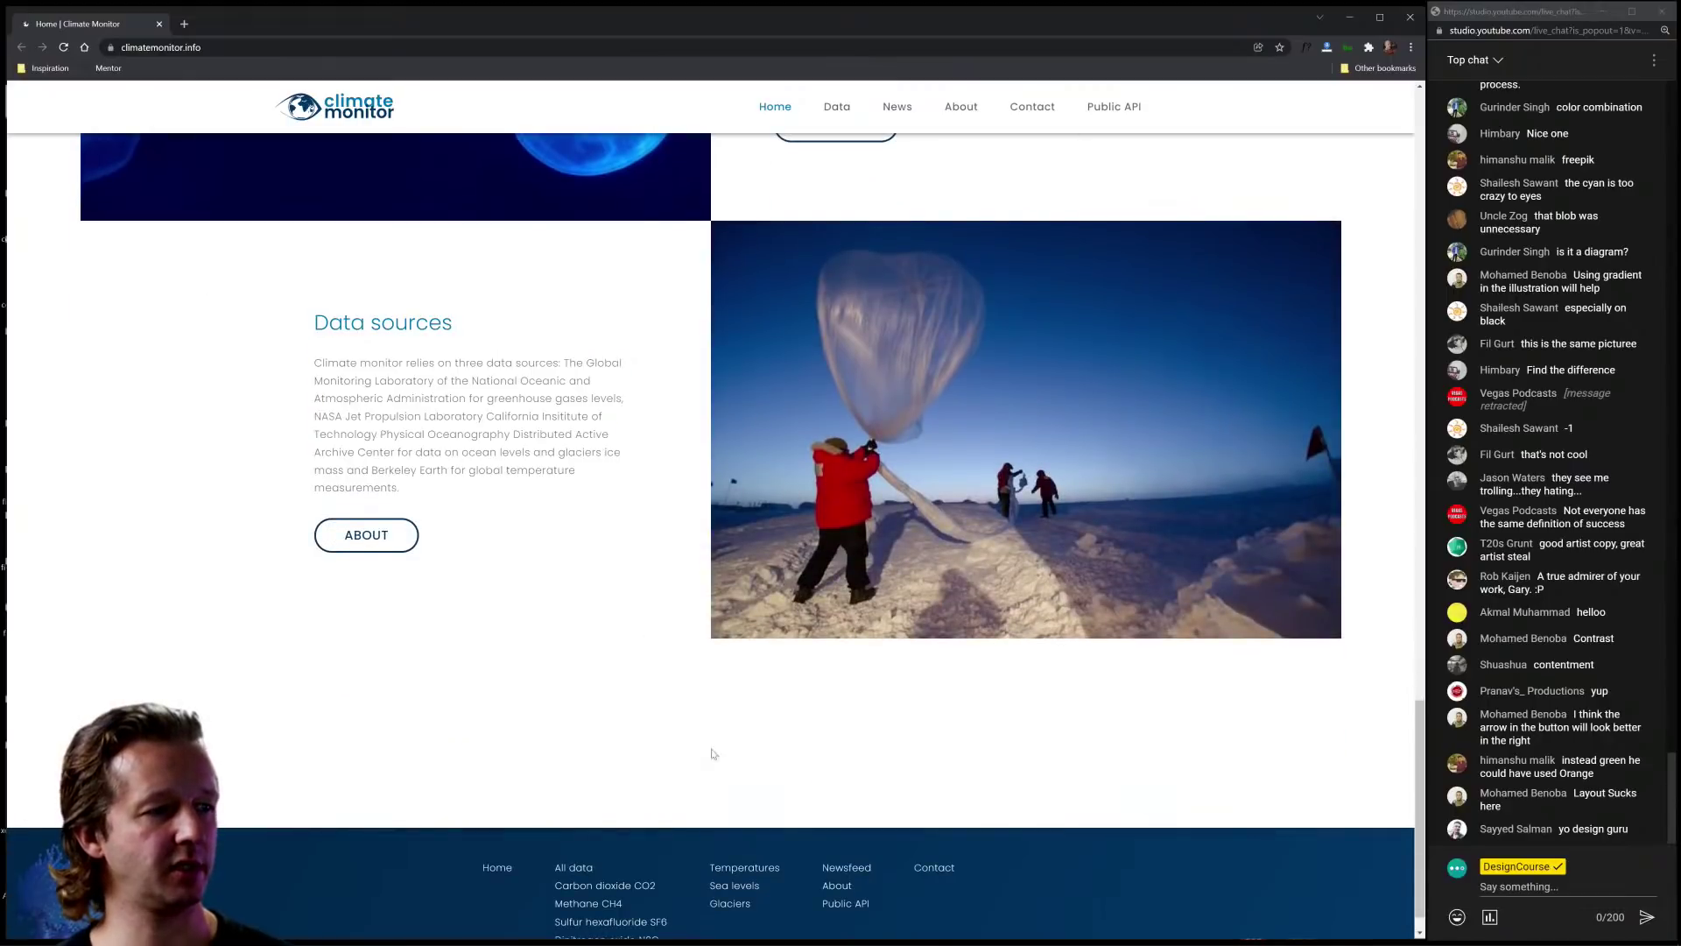
{"action": "scroll", "coordinate": [714, 754], "scroll_direction": "down", "scroll_amount": 1}
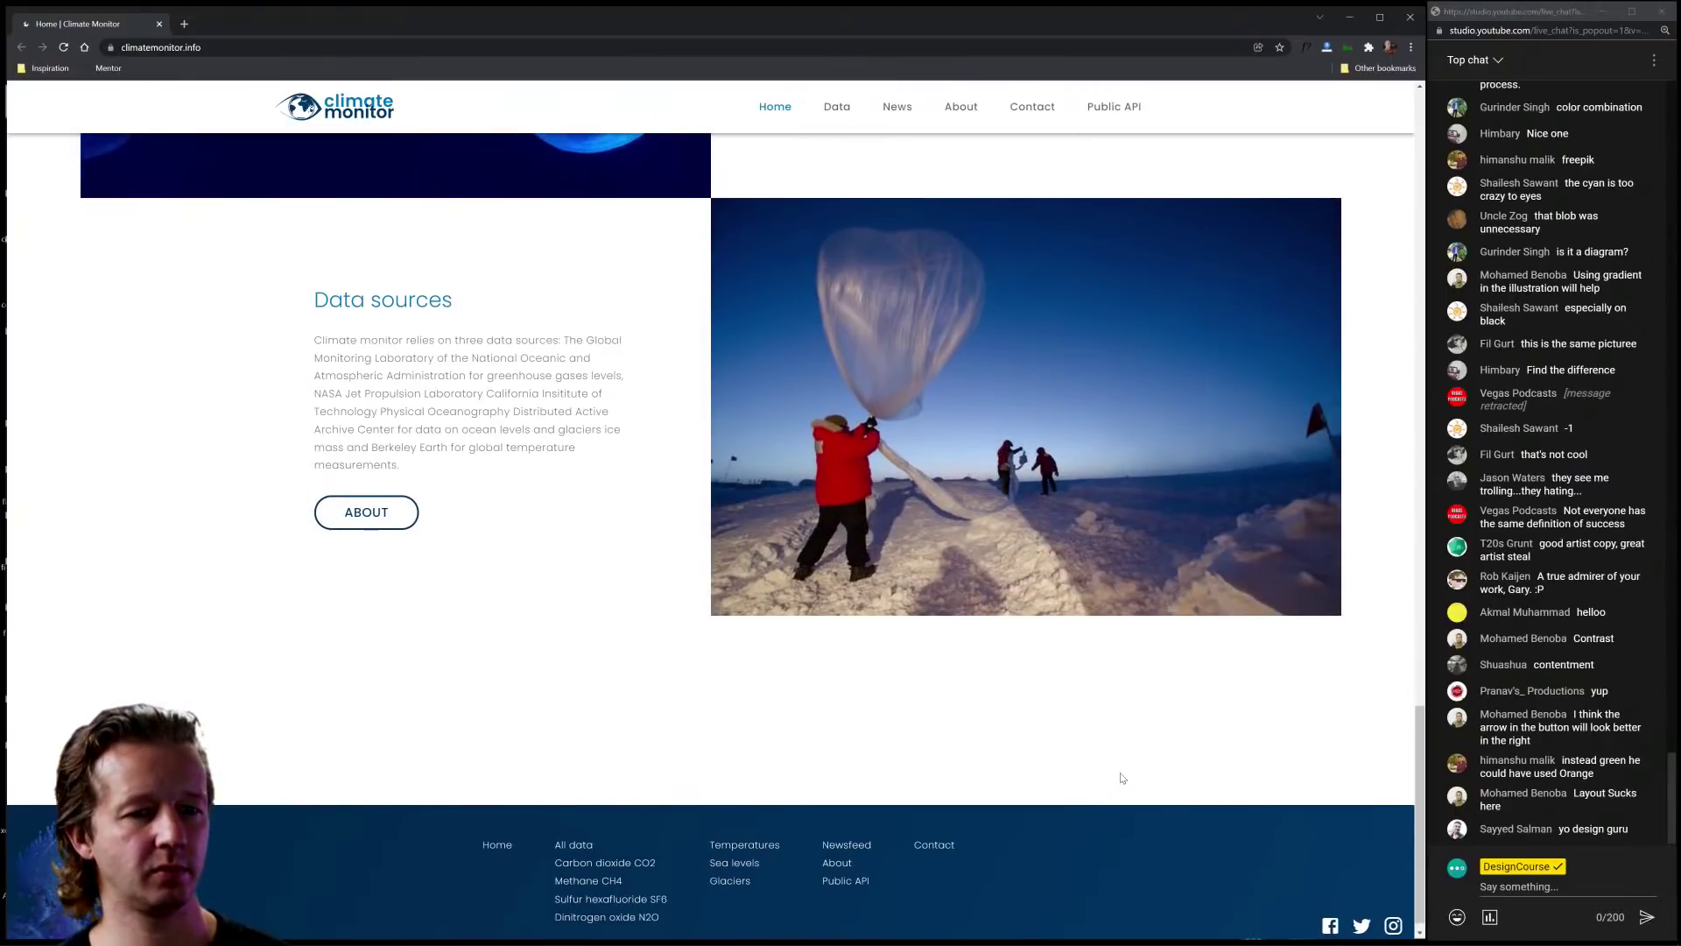
{"action": "scroll", "coordinate": [1120, 779], "scroll_direction": "up", "scroll_amount": 15}
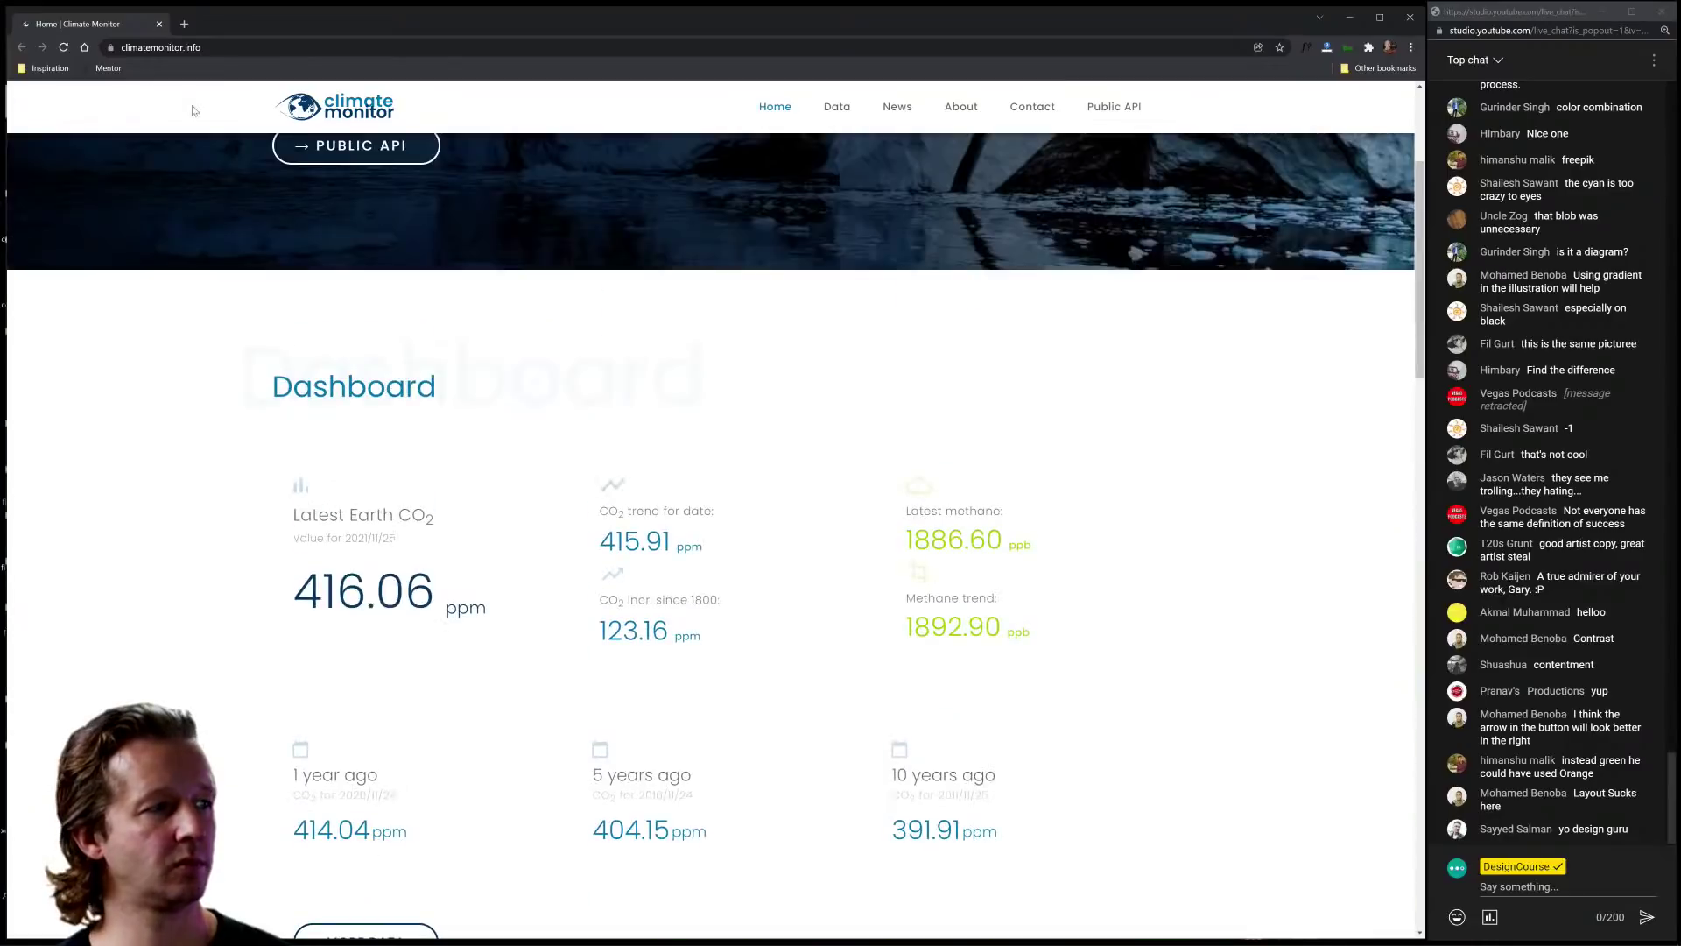
{"action": "scroll", "coordinate": [274, 346], "scroll_direction": "up", "scroll_amount": 3}
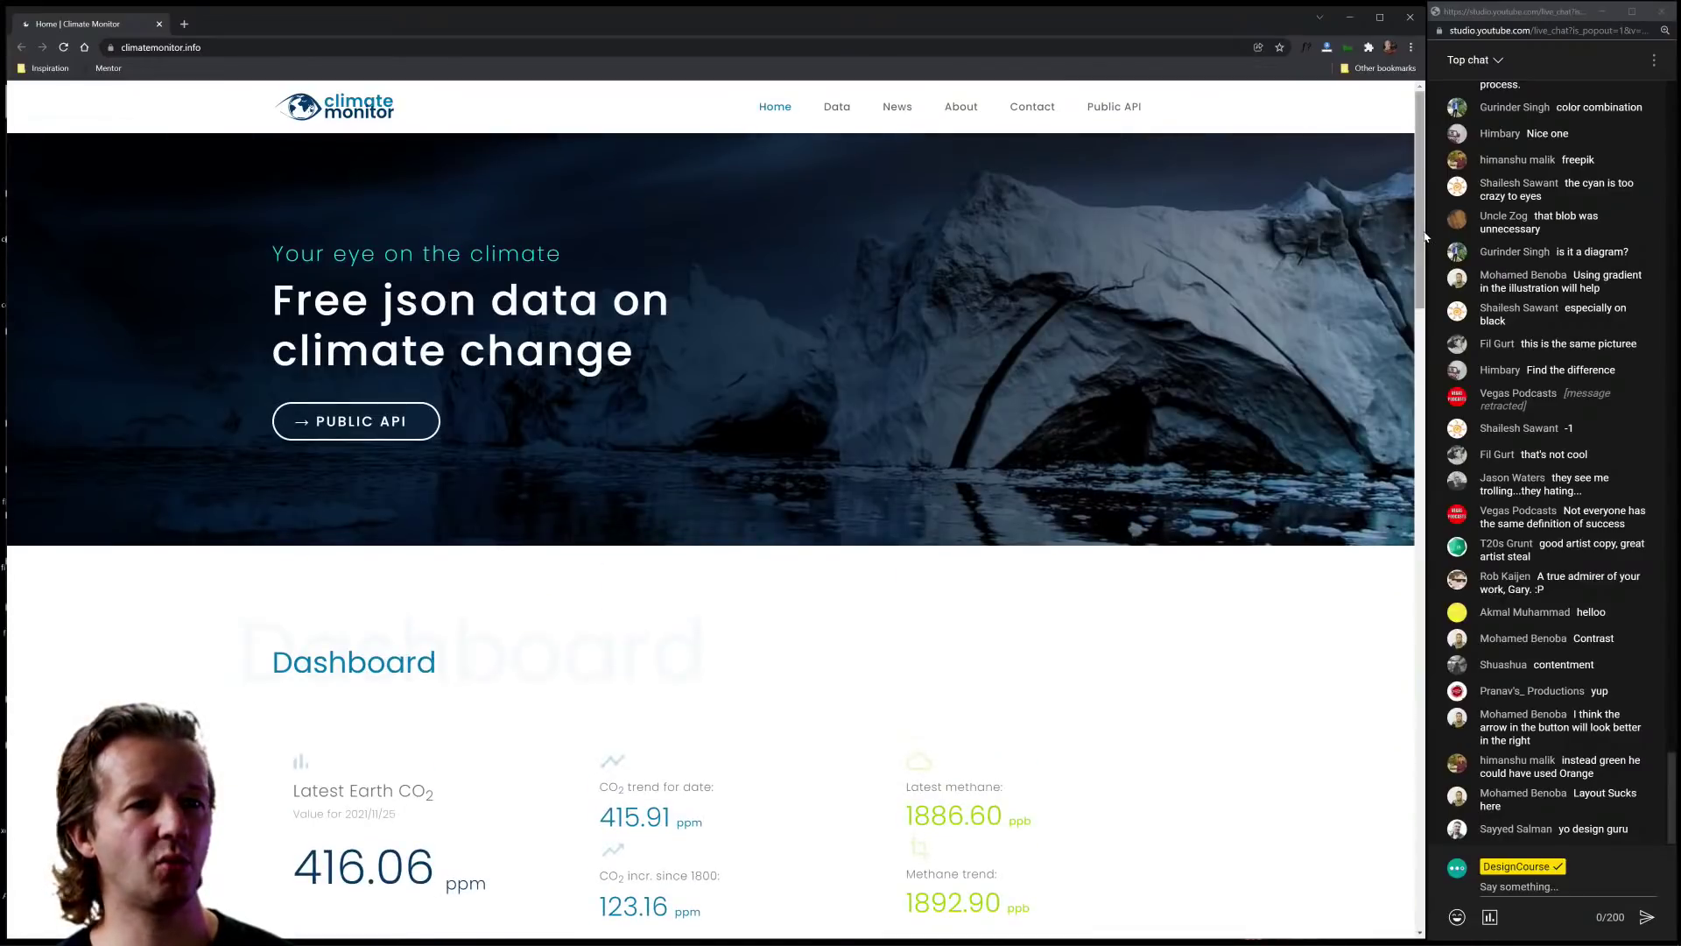
{"action": "left_click_drag", "start_coordinate": [1425, 230], "coordinate": [568, 322]}
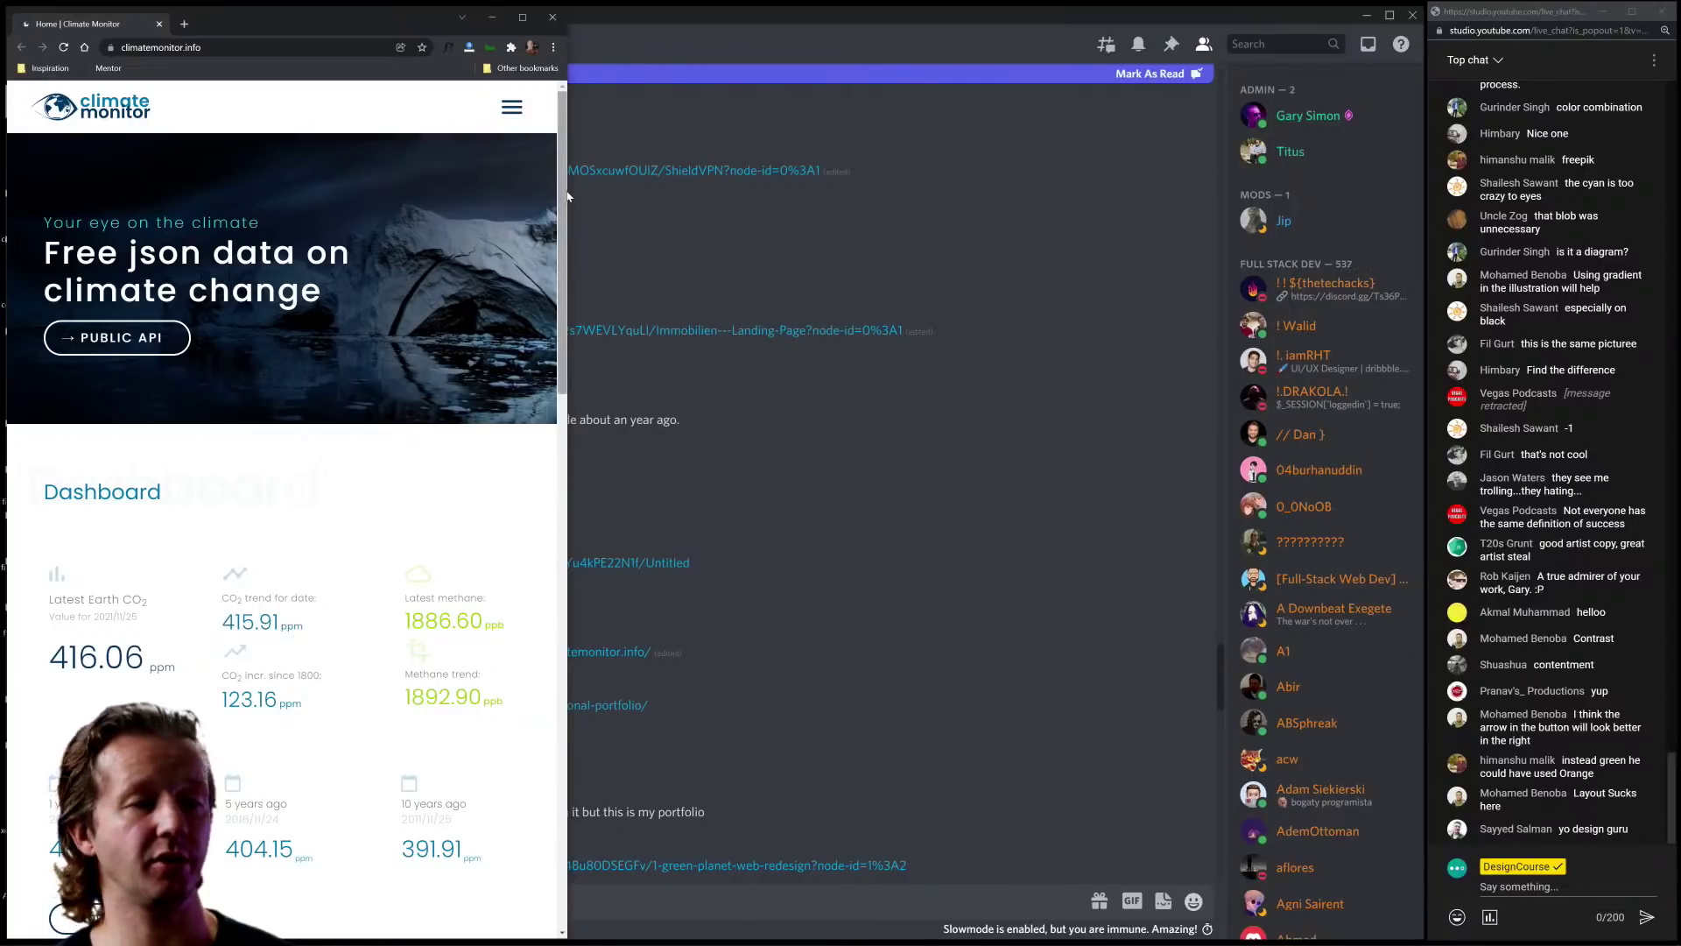
{"action": "left_click_drag", "start_coordinate": [569, 191], "coordinate": [1426, 193]}
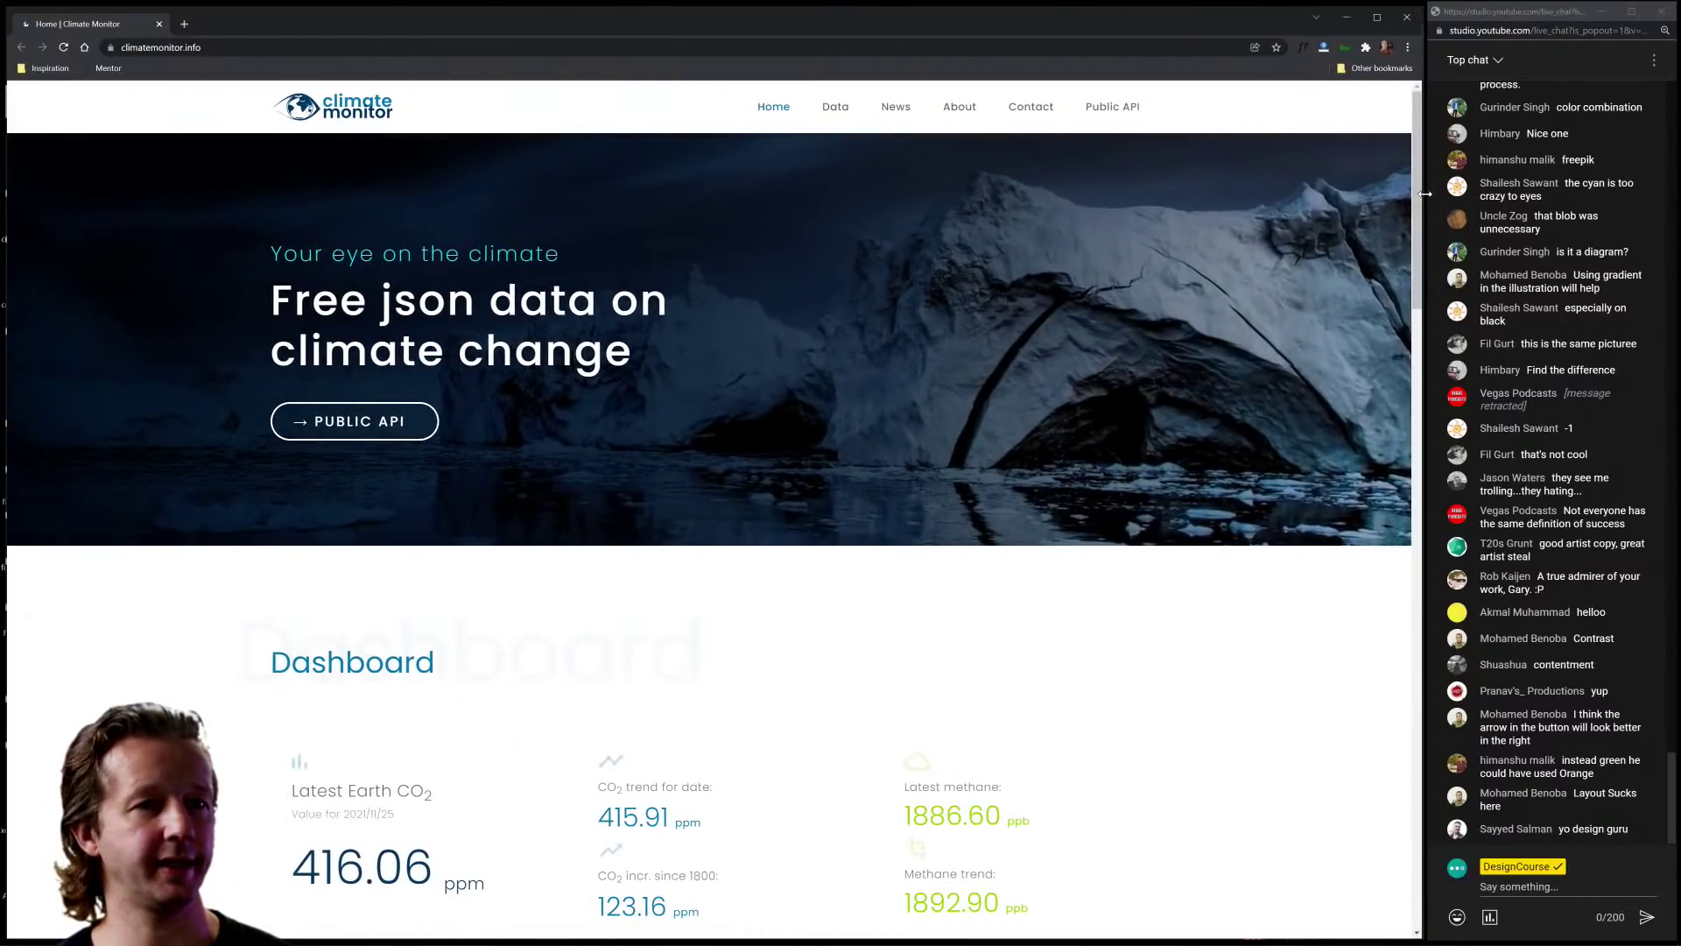
{"action": "scroll", "coordinate": [913, 528], "scroll_direction": "down", "scroll_amount": 20}
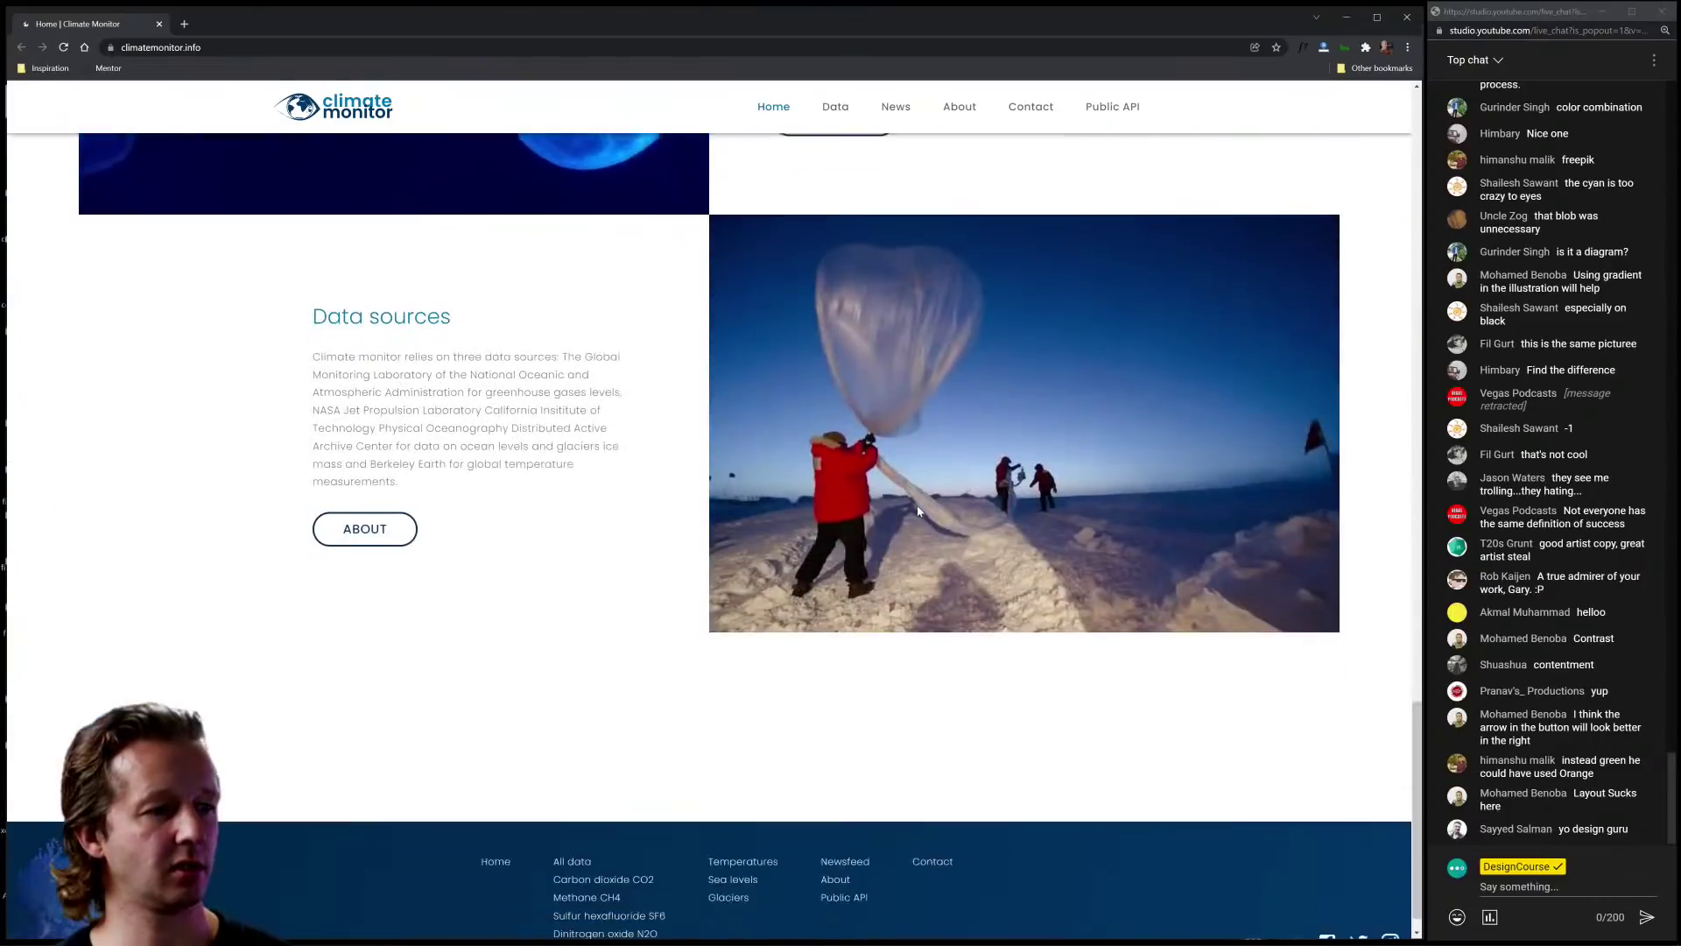
{"action": "scroll", "coordinate": [918, 510], "scroll_direction": "up", "scroll_amount": 20}
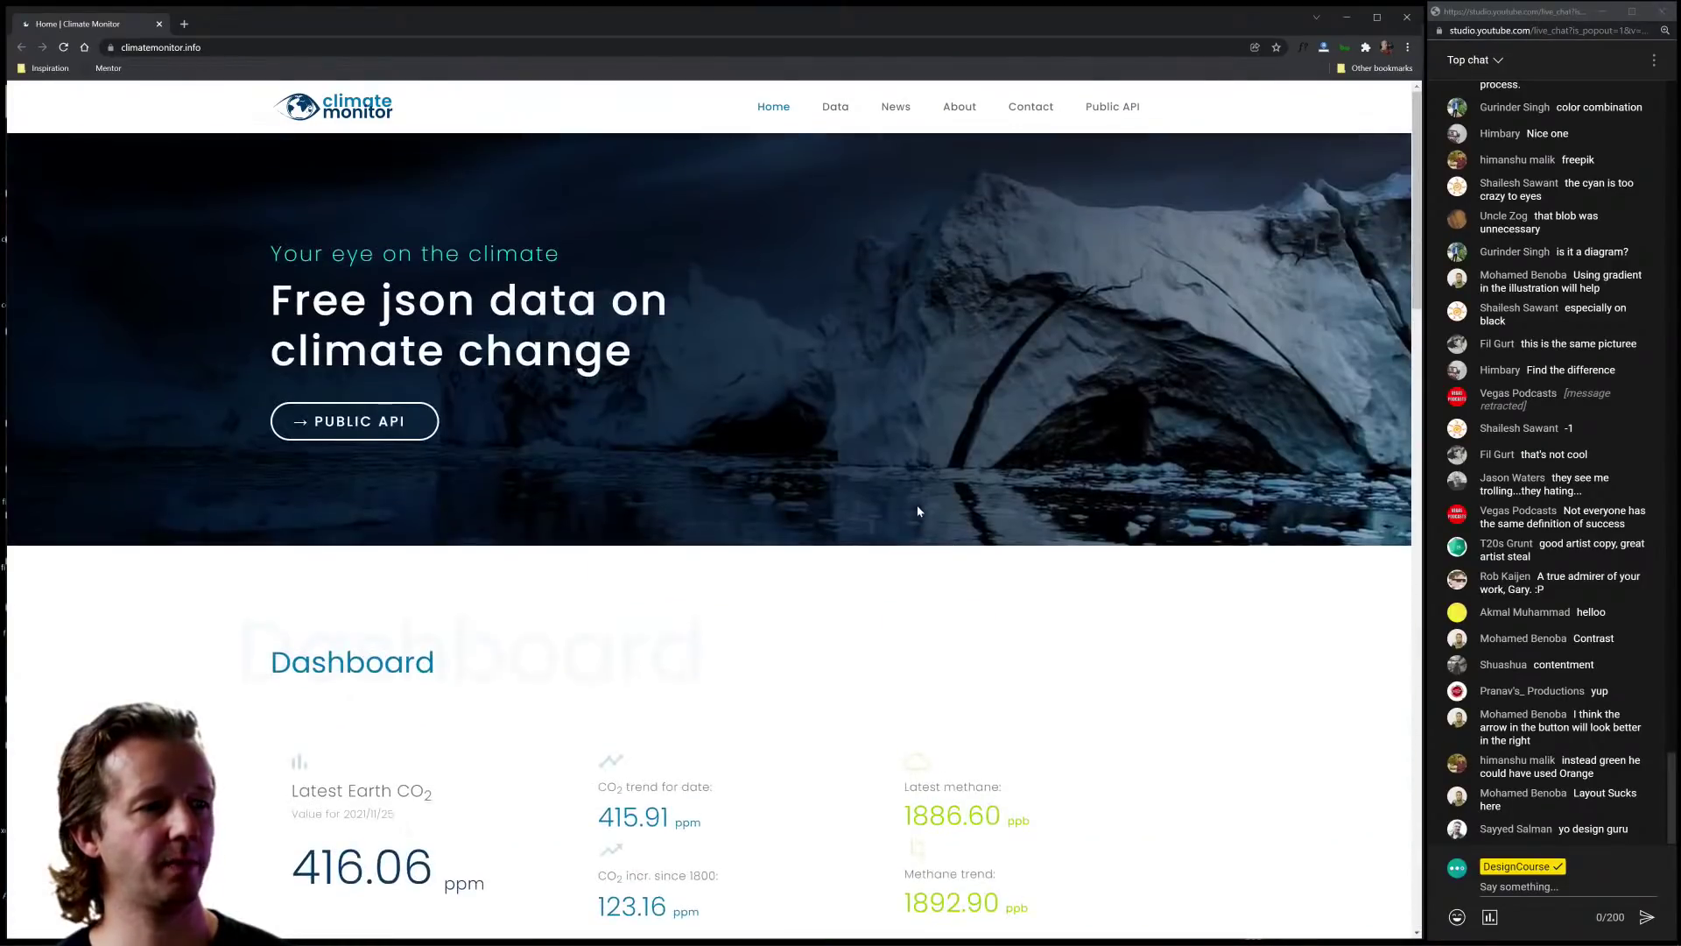
{"action": "left_click", "coordinate": [1597, 609]}
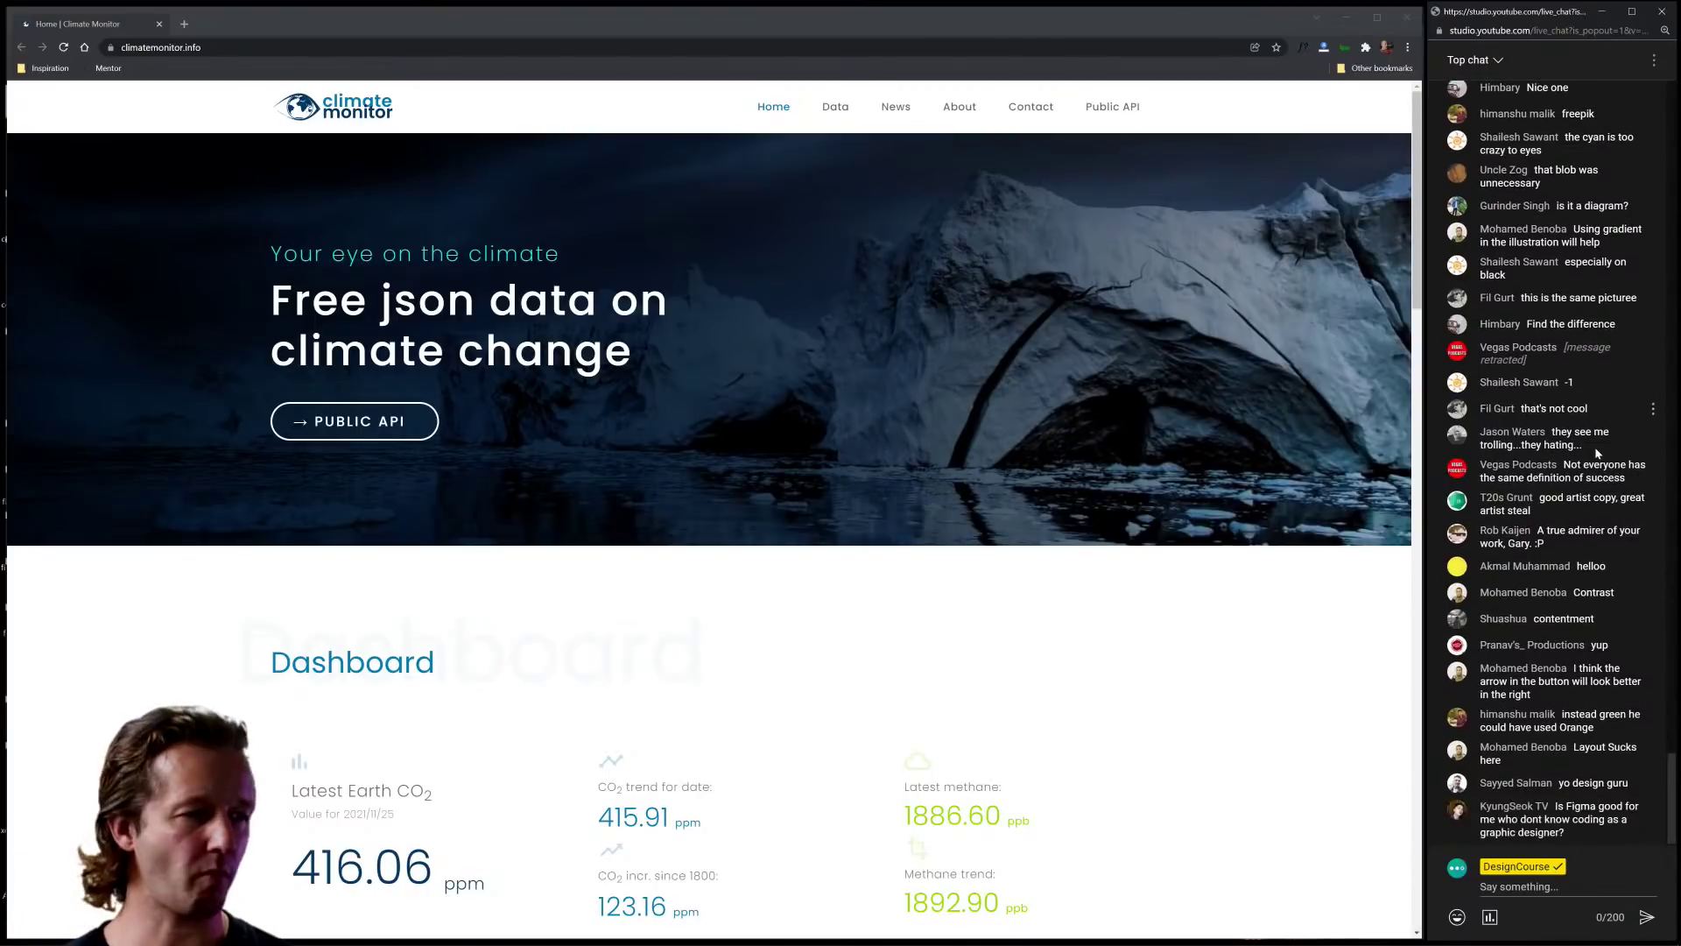
{"action": "scroll", "coordinate": [1007, 556], "scroll_direction": "down", "scroll_amount": 15}
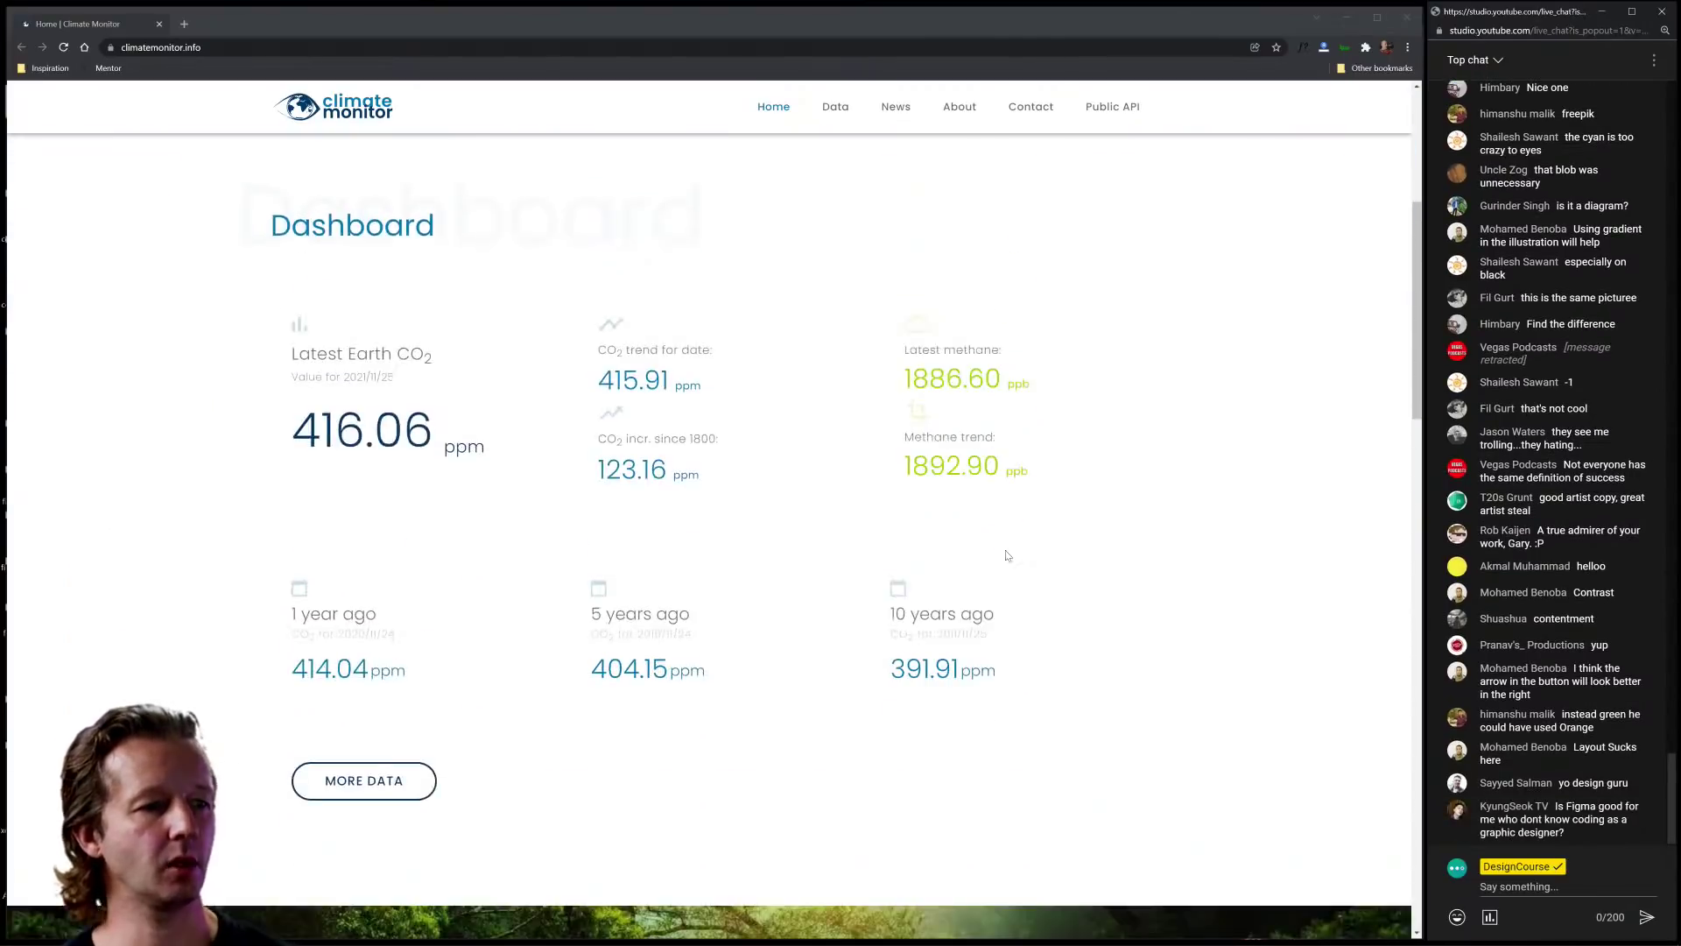
{"action": "scroll", "coordinate": [1007, 556], "scroll_direction": "up", "scroll_amount": 5}
{"action": "scroll", "coordinate": [1007, 556], "scroll_direction": "up", "scroll_amount": 10}
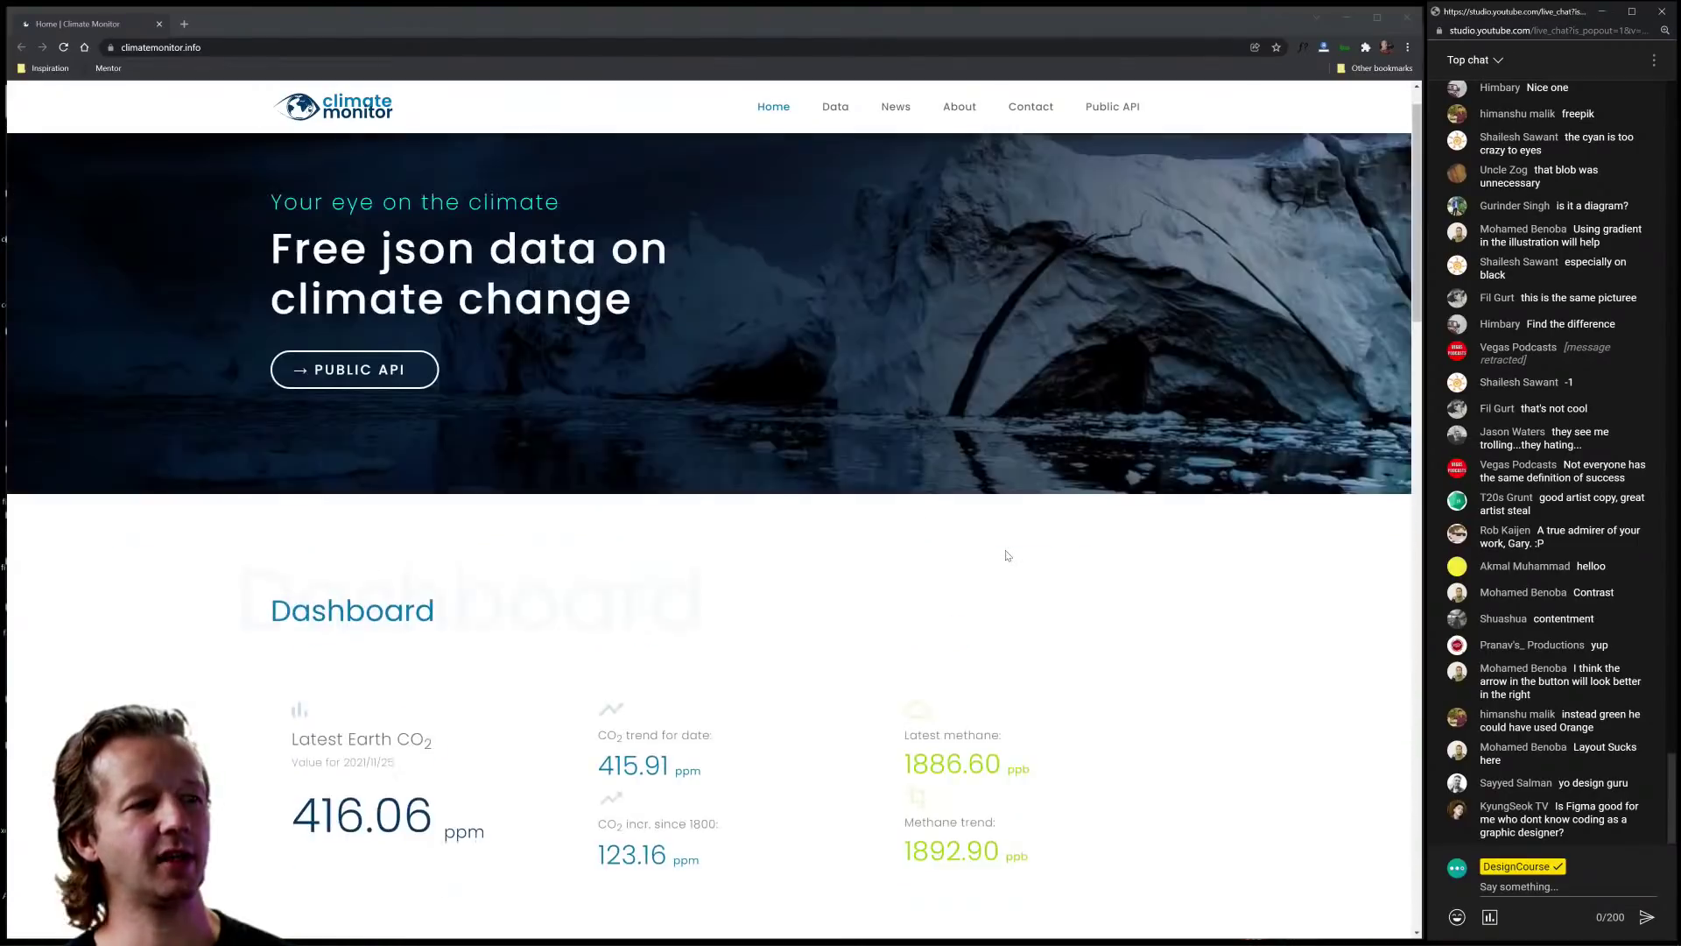
{"action": "scroll", "coordinate": [1007, 556], "scroll_direction": "down", "scroll_amount": 8}
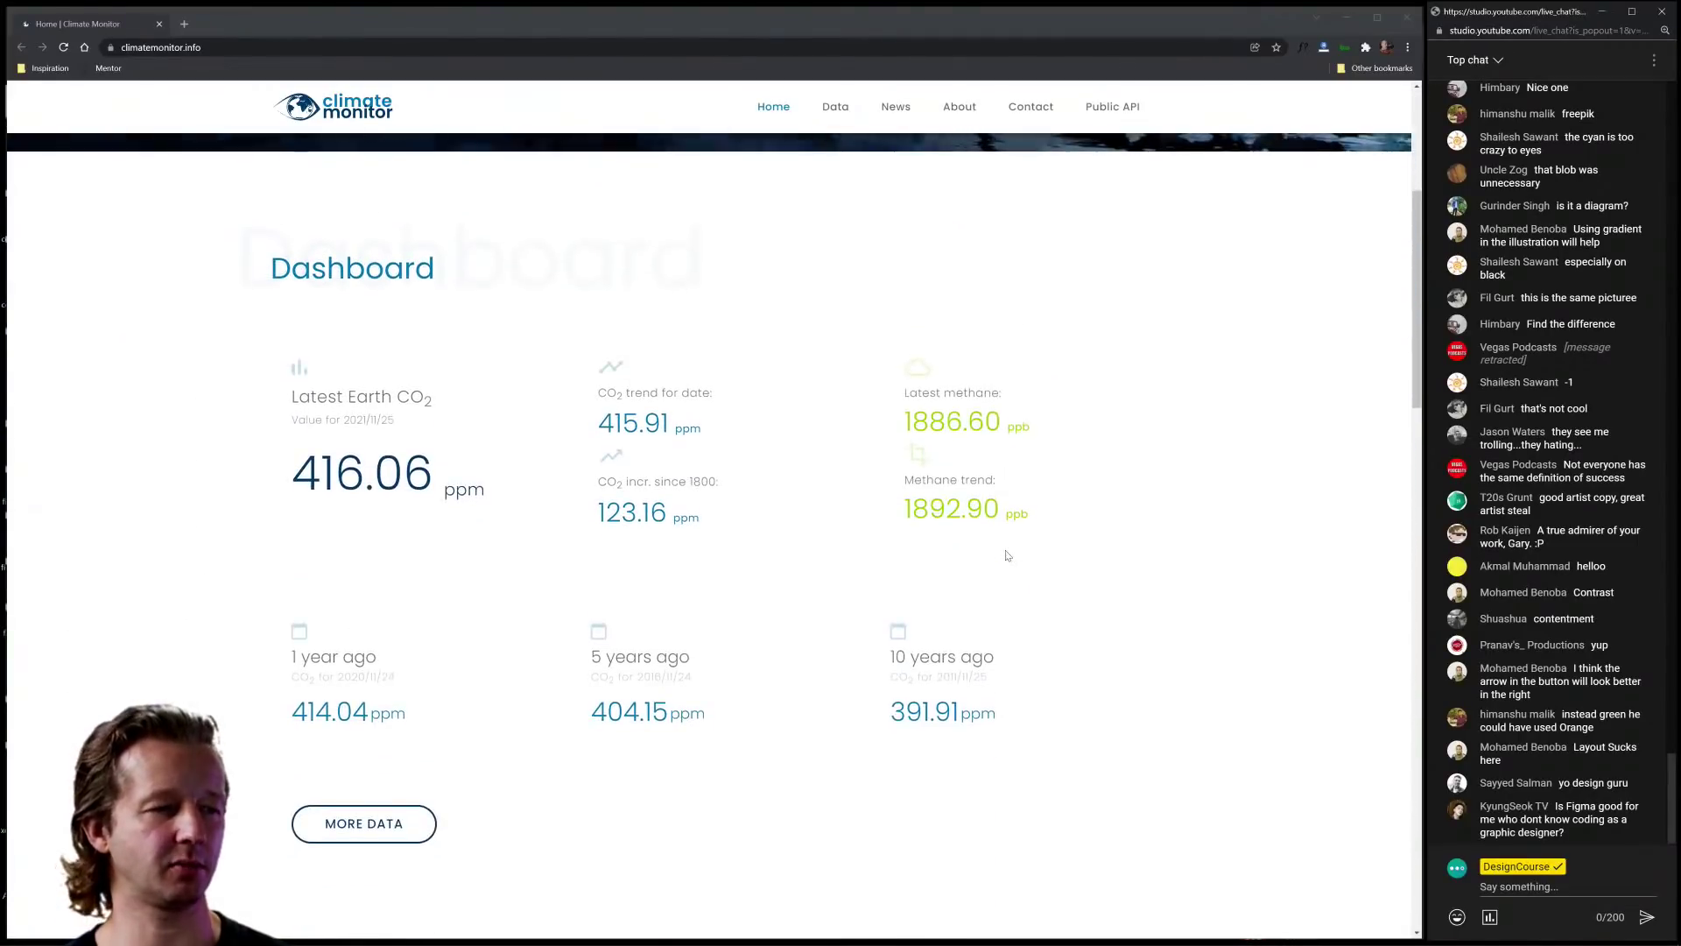
{"action": "scroll", "coordinate": [1007, 556], "scroll_direction": "down", "scroll_amount": 9}
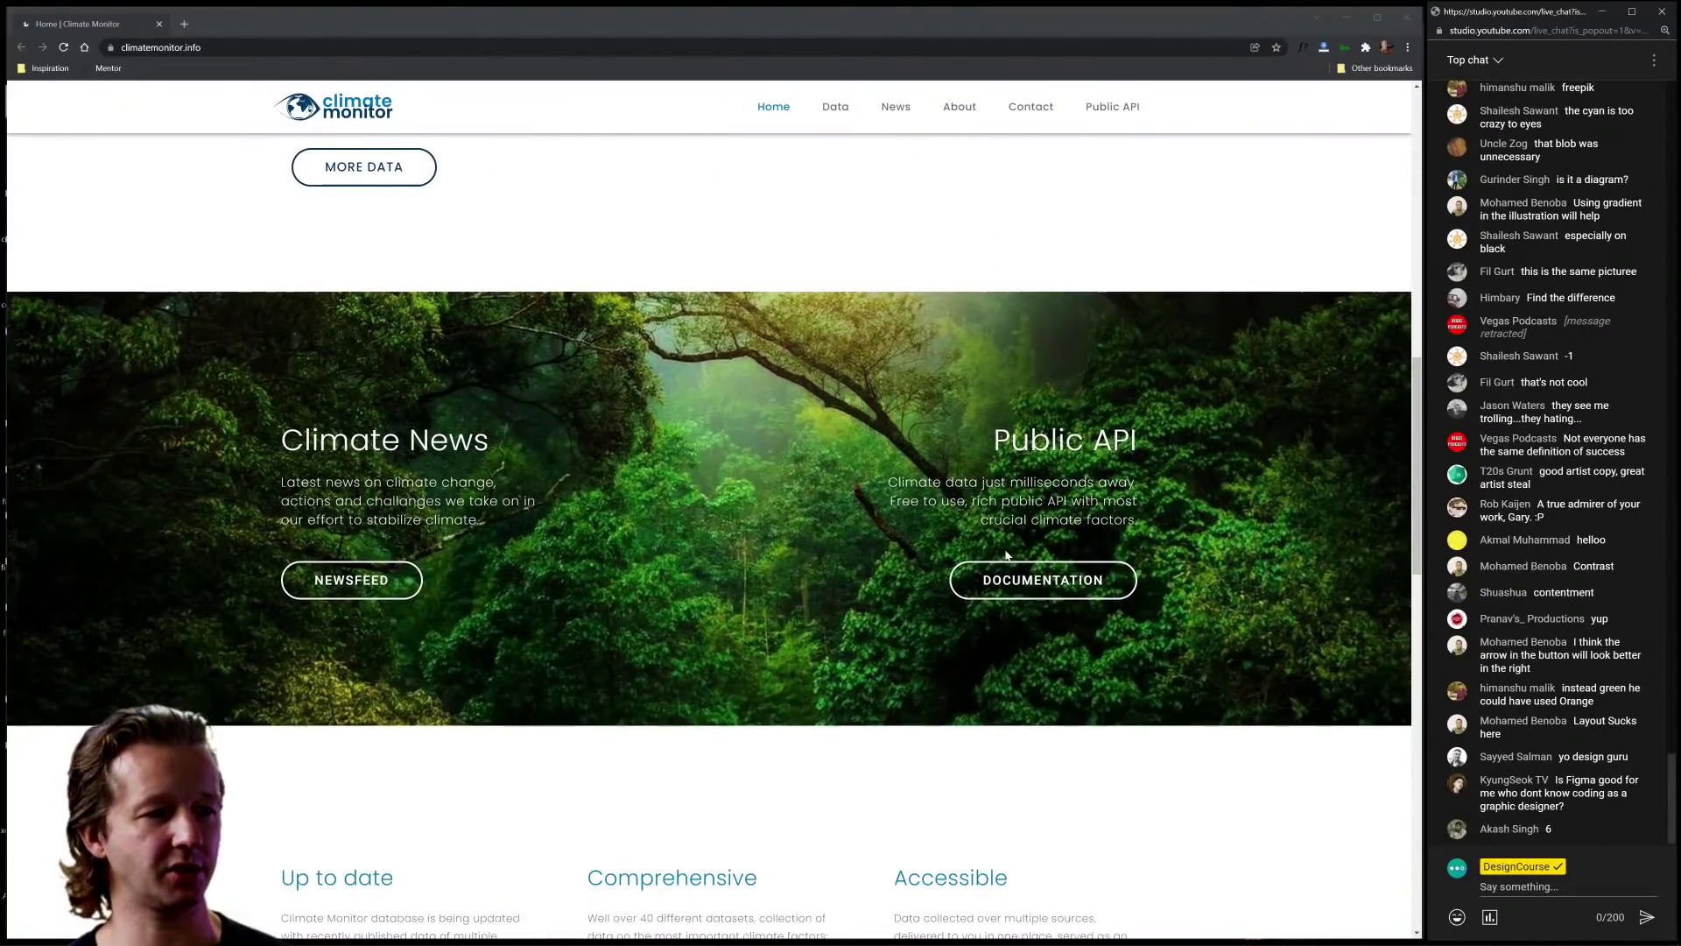
{"action": "scroll", "coordinate": [1007, 556], "scroll_direction": "down", "scroll_amount": 3}
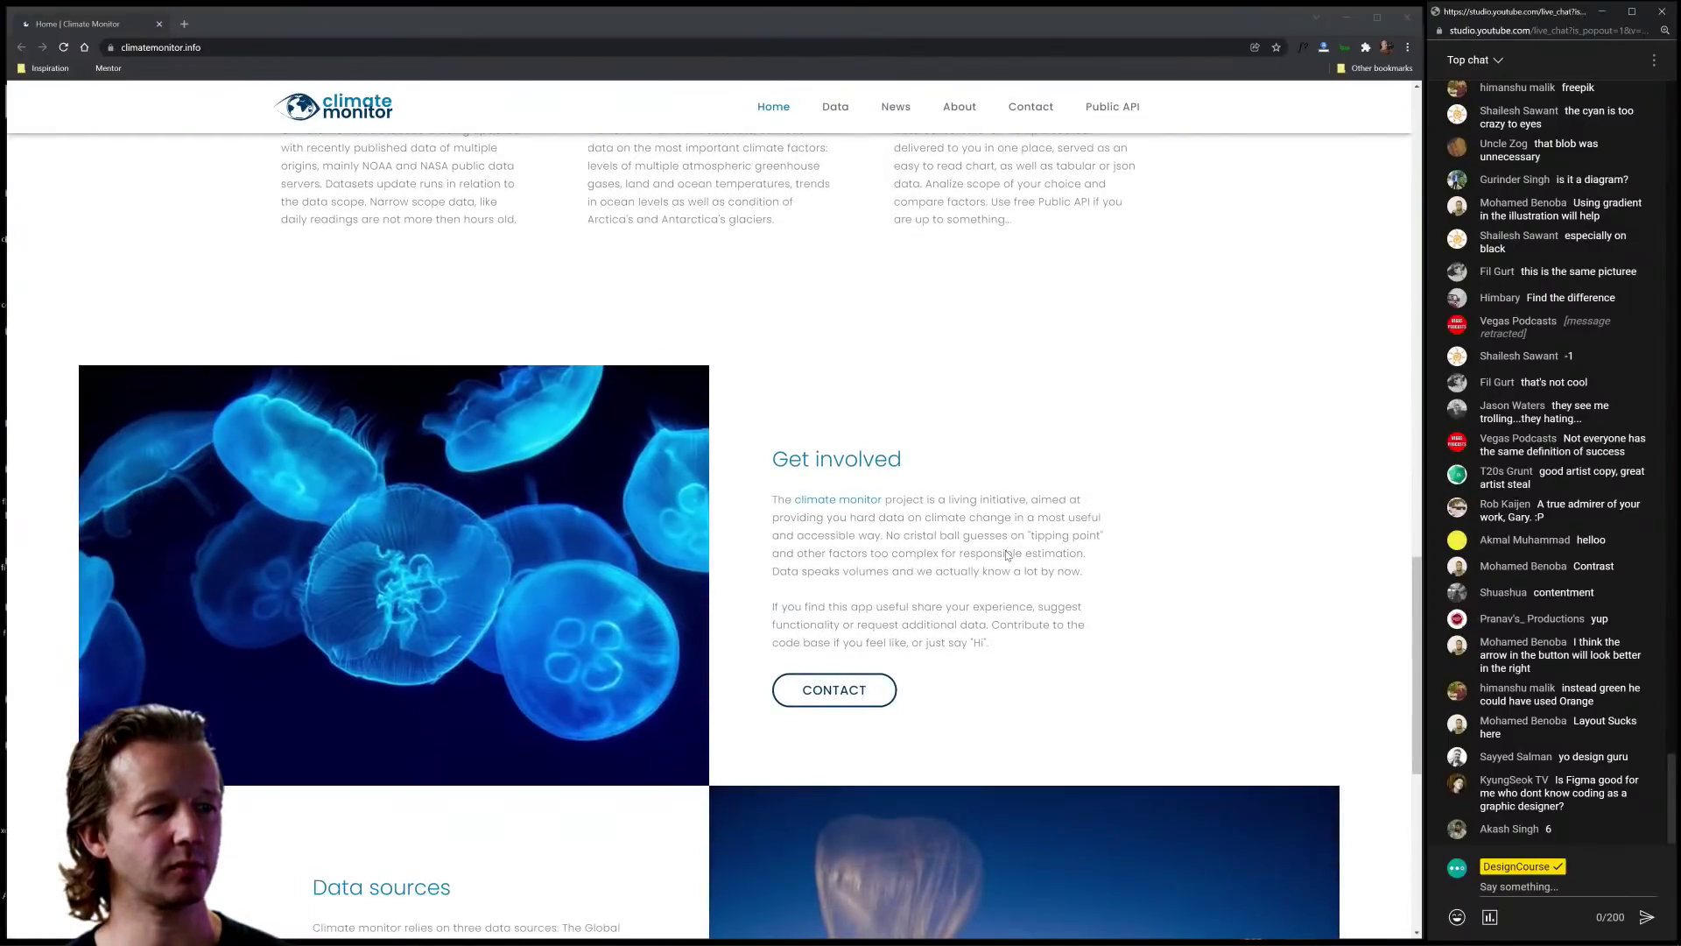
{"action": "scroll", "coordinate": [1007, 554], "scroll_direction": "down", "scroll_amount": 6}
{"action": "scroll", "coordinate": [1007, 556], "scroll_direction": "up", "scroll_amount": 8}
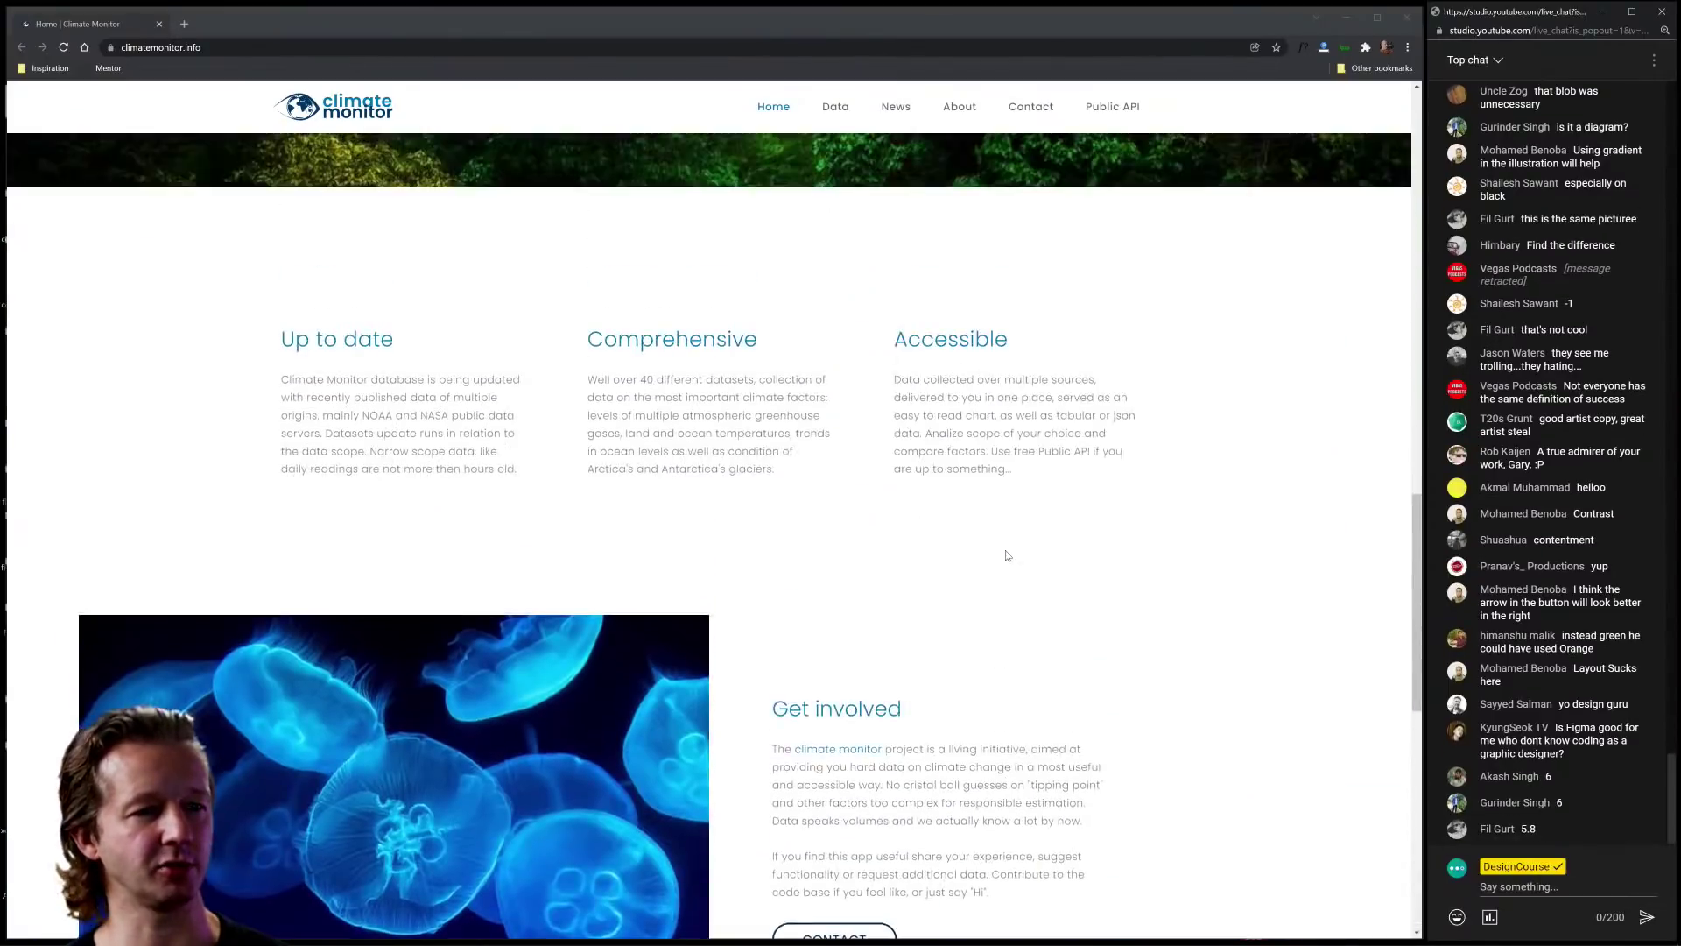
{"action": "scroll", "coordinate": [1007, 556], "scroll_direction": "up", "scroll_amount": 10}
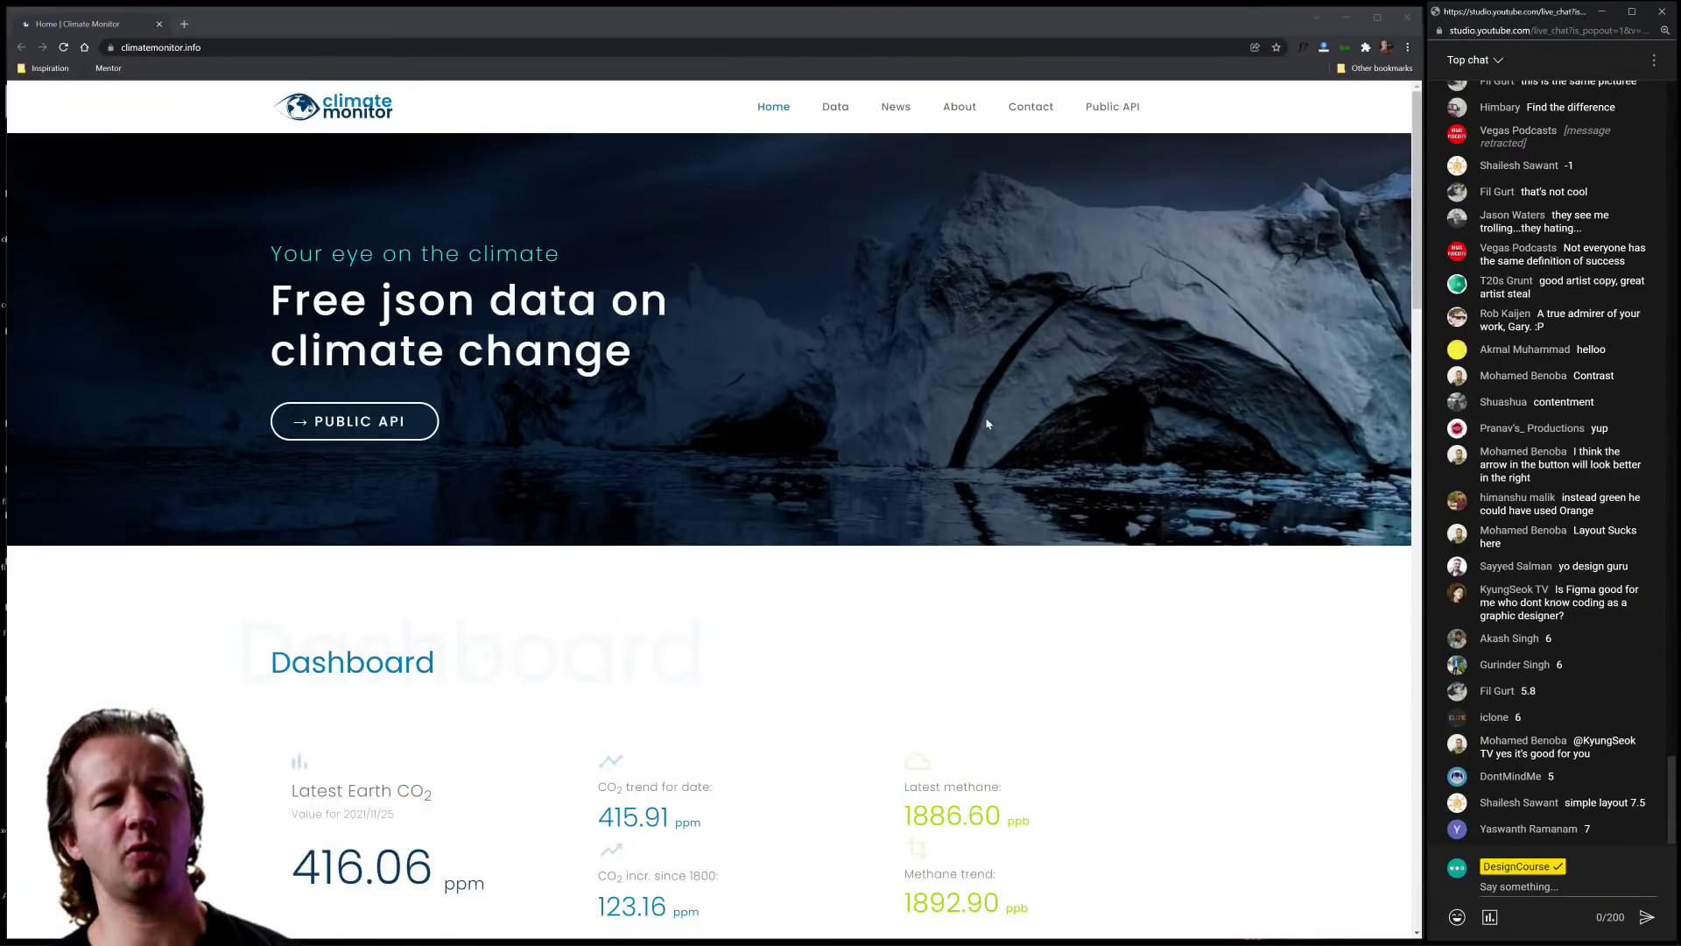
{"action": "scroll", "coordinate": [992, 390], "scroll_direction": "down", "scroll_amount": 4}
{"action": "scroll", "coordinate": [963, 412], "scroll_direction": "up", "scroll_amount": 4}
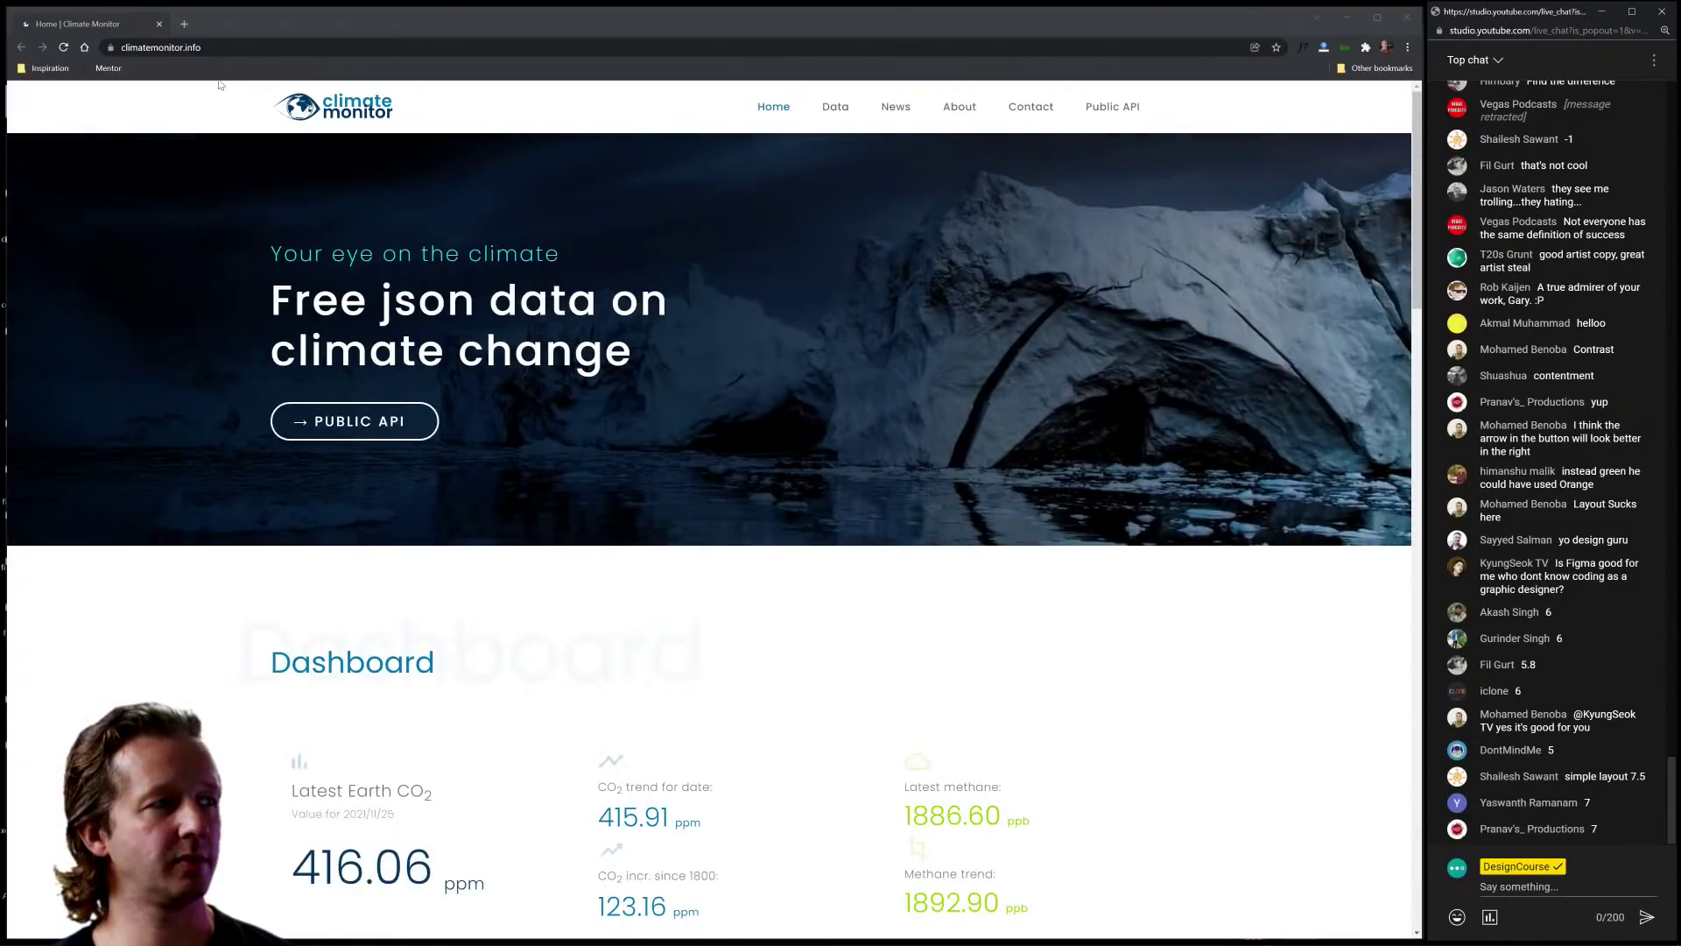
Step: Switch to Discord and open the submitted github.io portfolio link in #negativespace-submissions
{"action": "key", "text": "alt+Tab"}
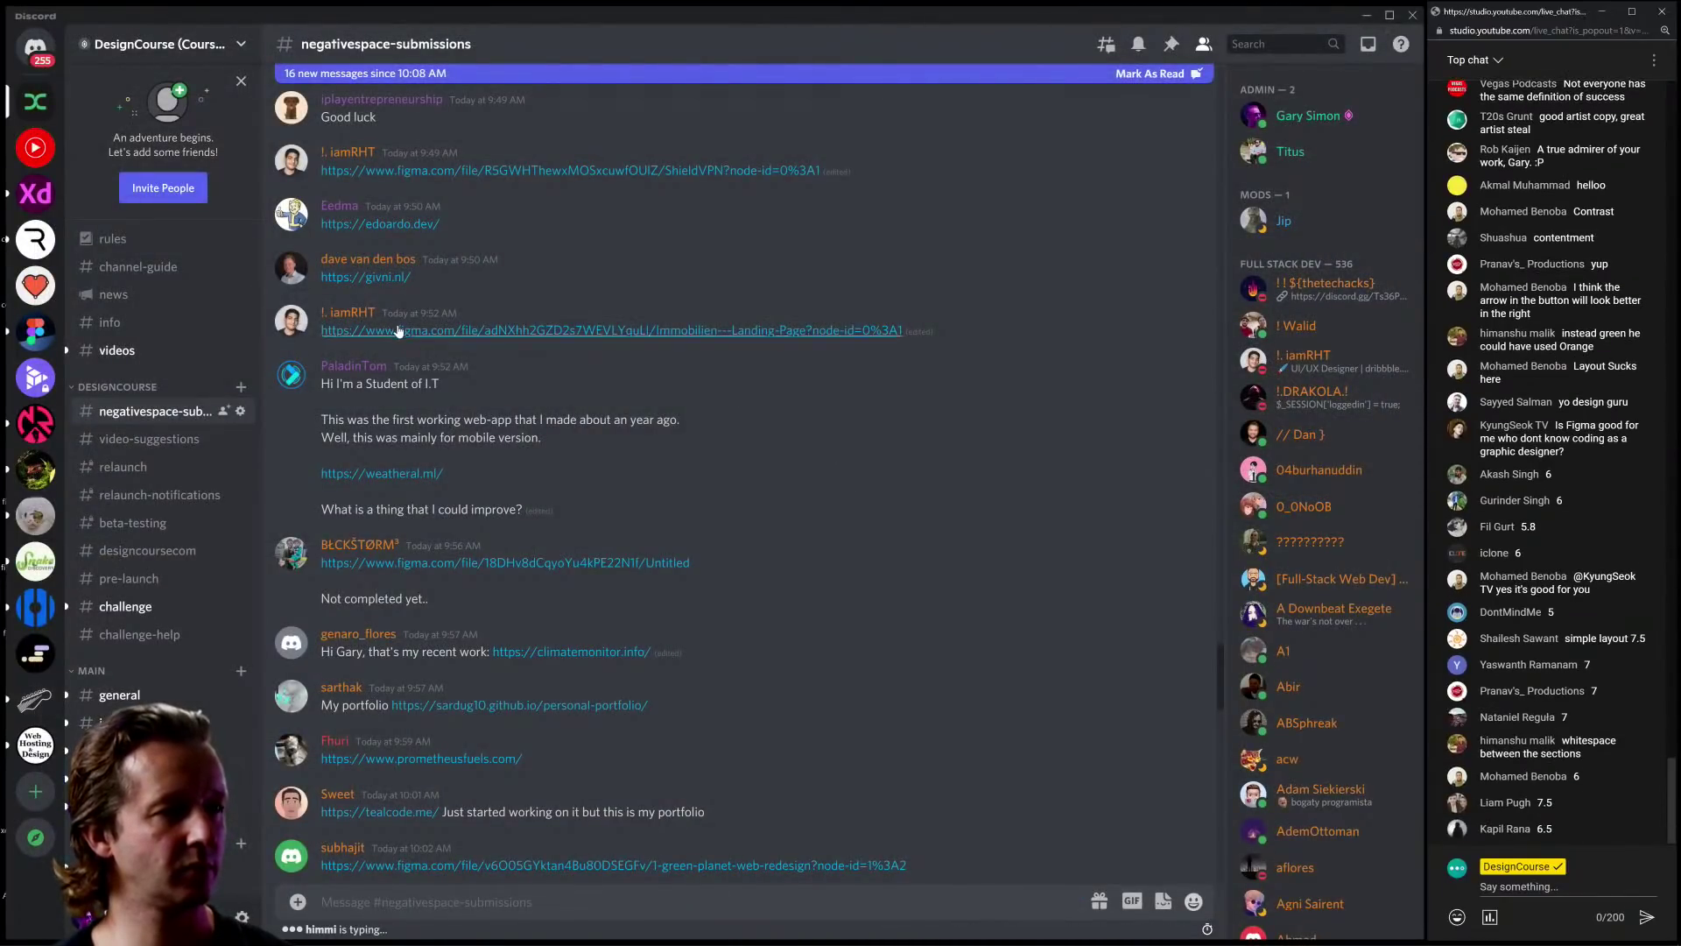
{"action": "left_click", "coordinate": [545, 654]}
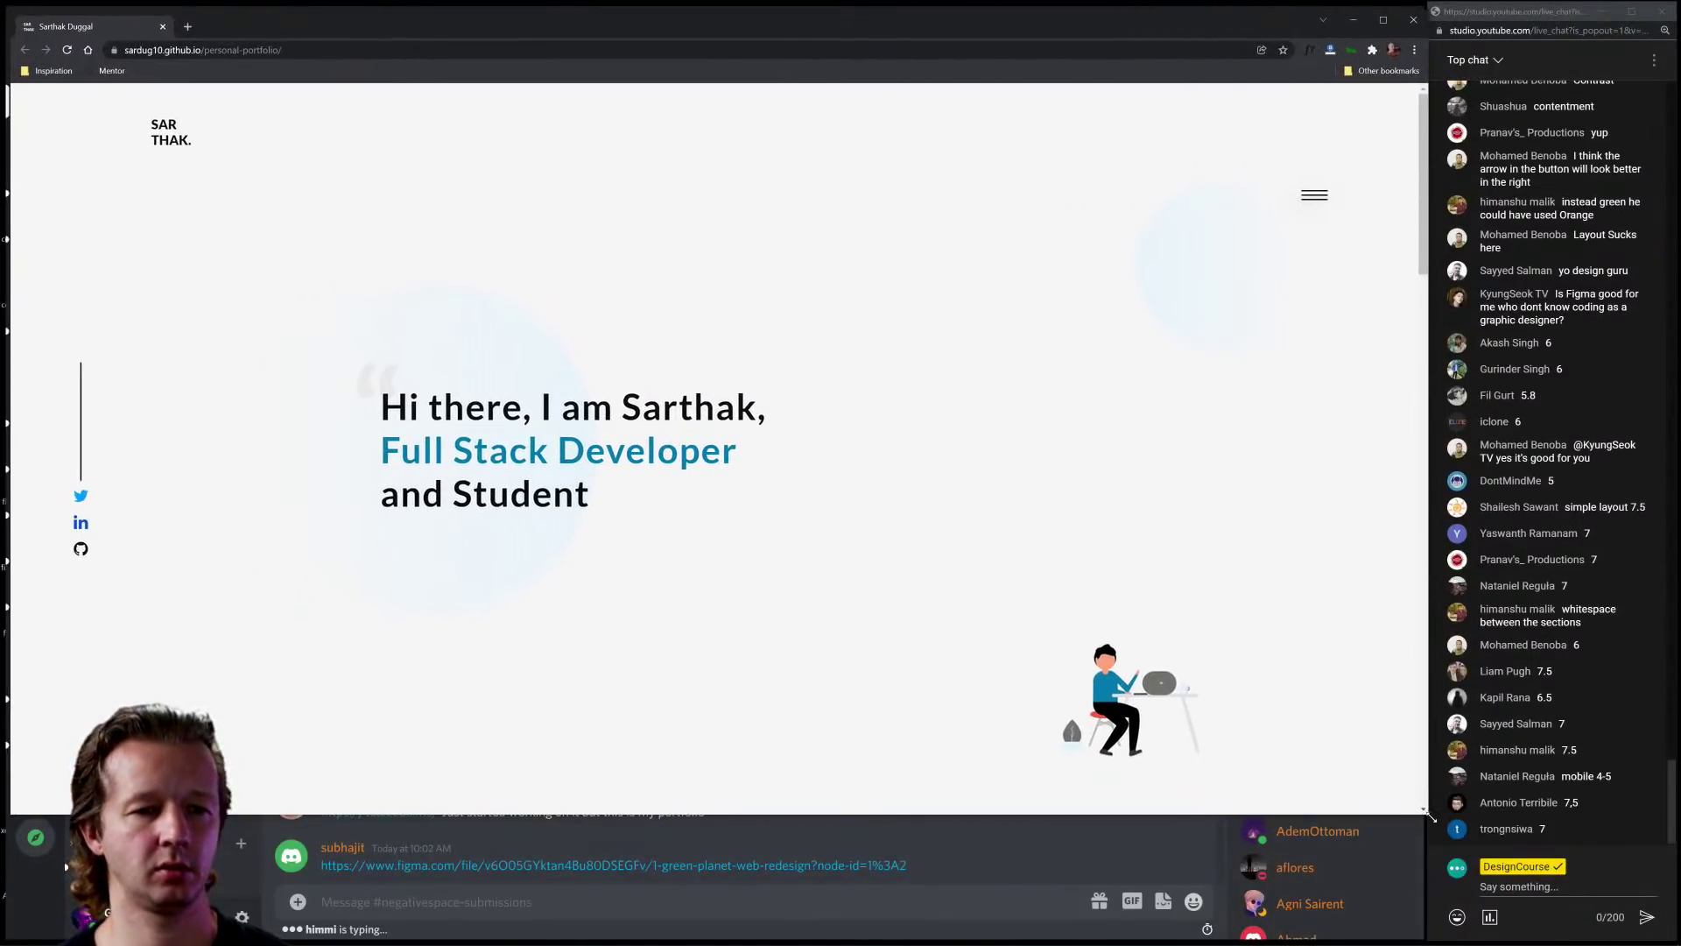
Step: Stretch the Chrome window's bottom-right corner down to the bottom of the screen
{"action": "left_click_drag", "start_coordinate": [1431, 816], "coordinate": [1422, 941]}
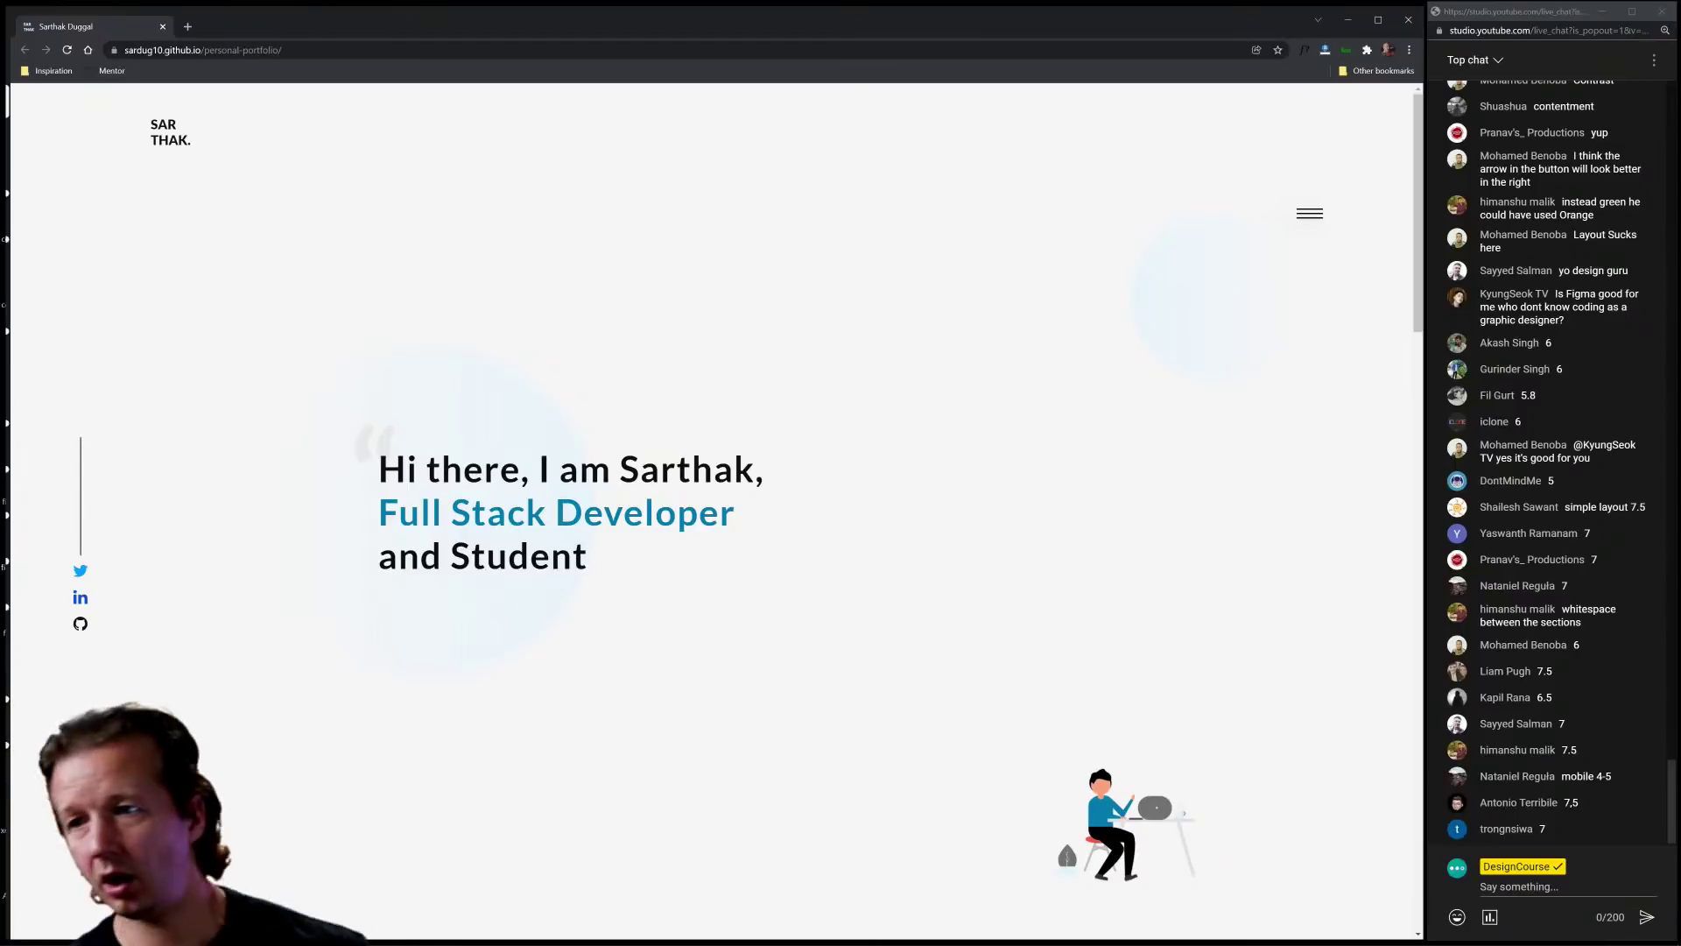
{"action": "key", "text": "ctrl+t"}
{"action": "type", "text": "ddes"}
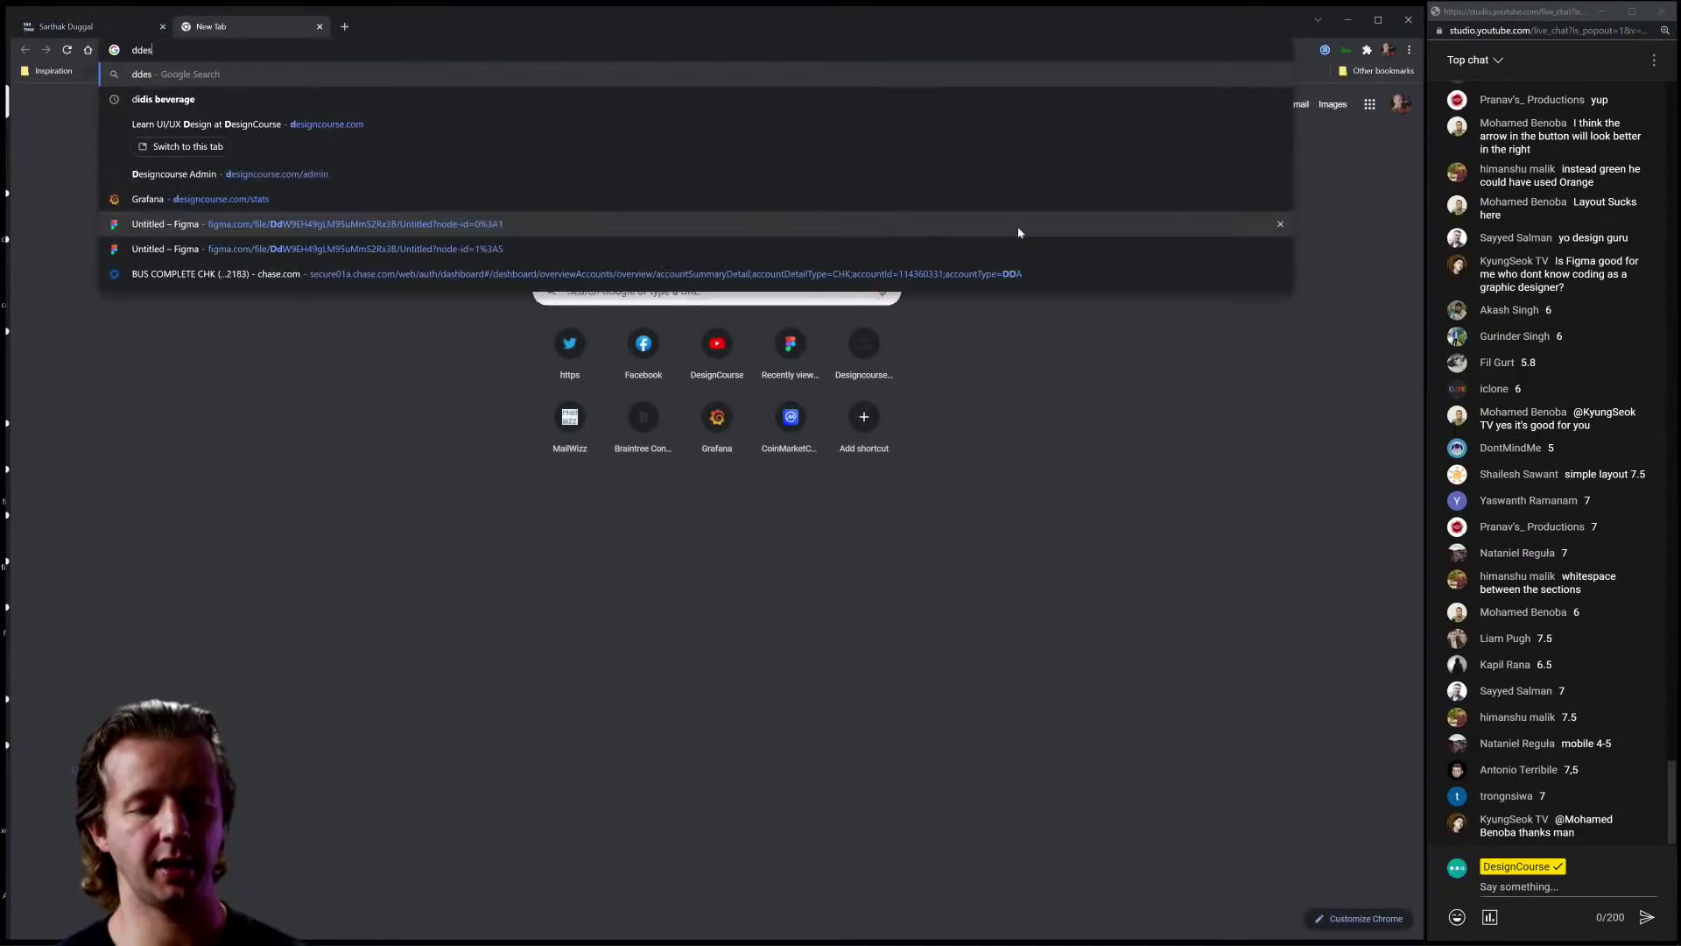
{"action": "key", "text": "BackSpace"}
{"action": "key", "text": "BackSpace"}
{"action": "key", "text": "BackSpace"}
{"action": "key", "text": "BackSpace"}
{"action": "type", "text": "design"}
{"action": "key", "text": "Return"}
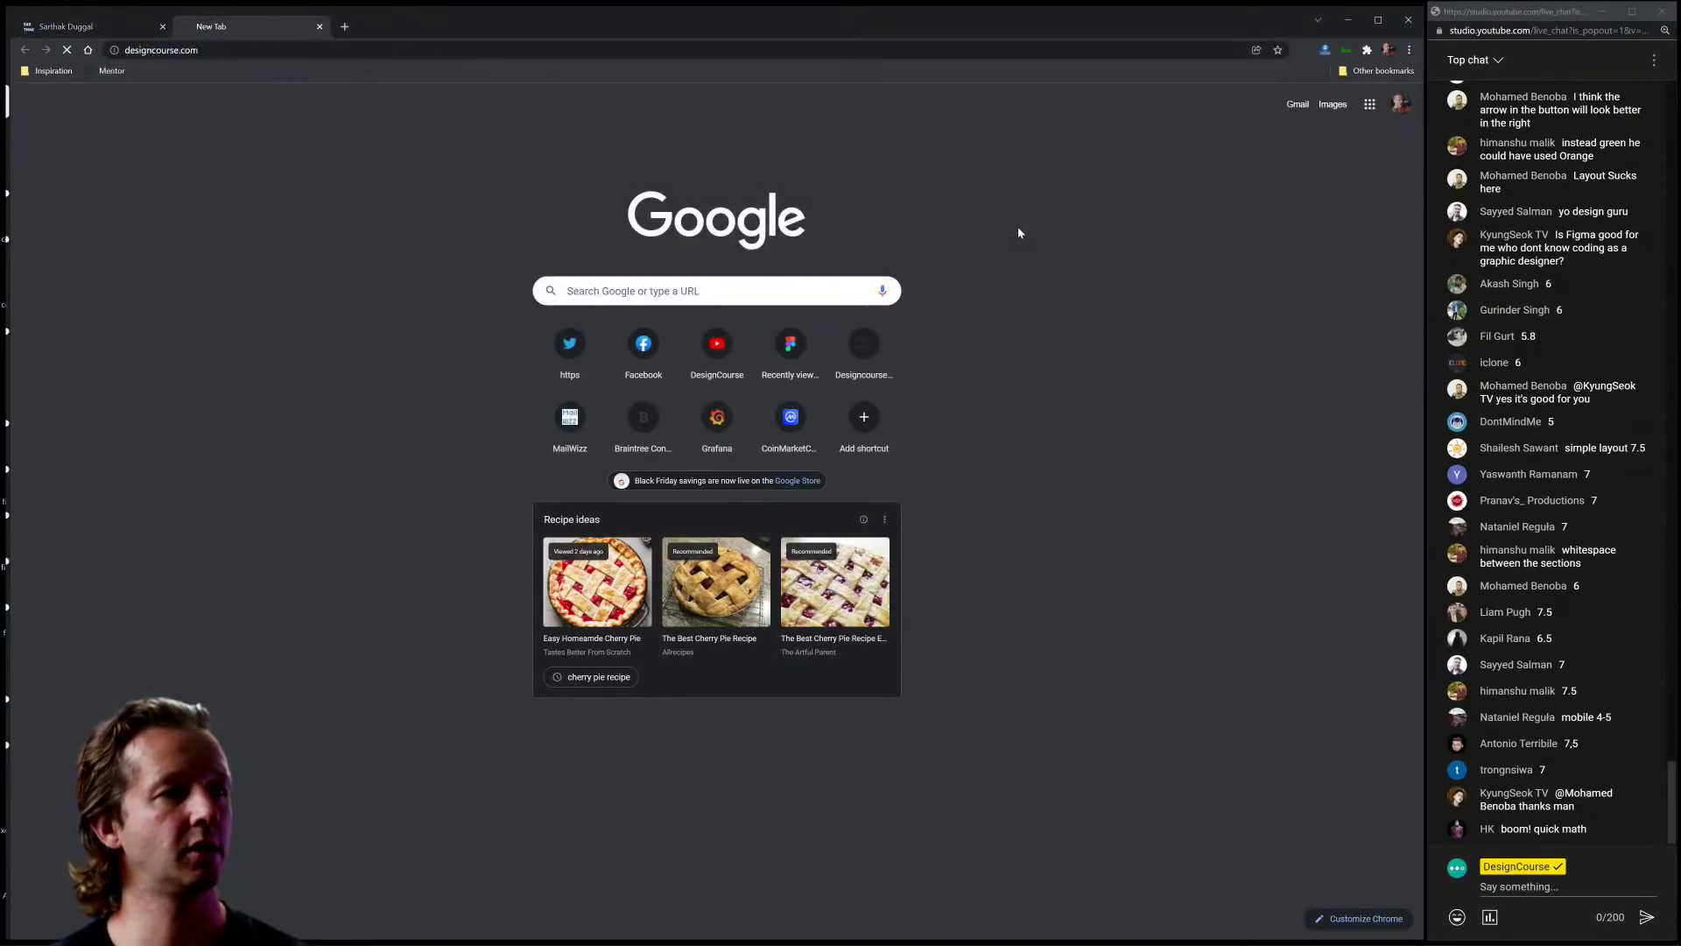
{"action": "key", "text": "ctrl+plus"}
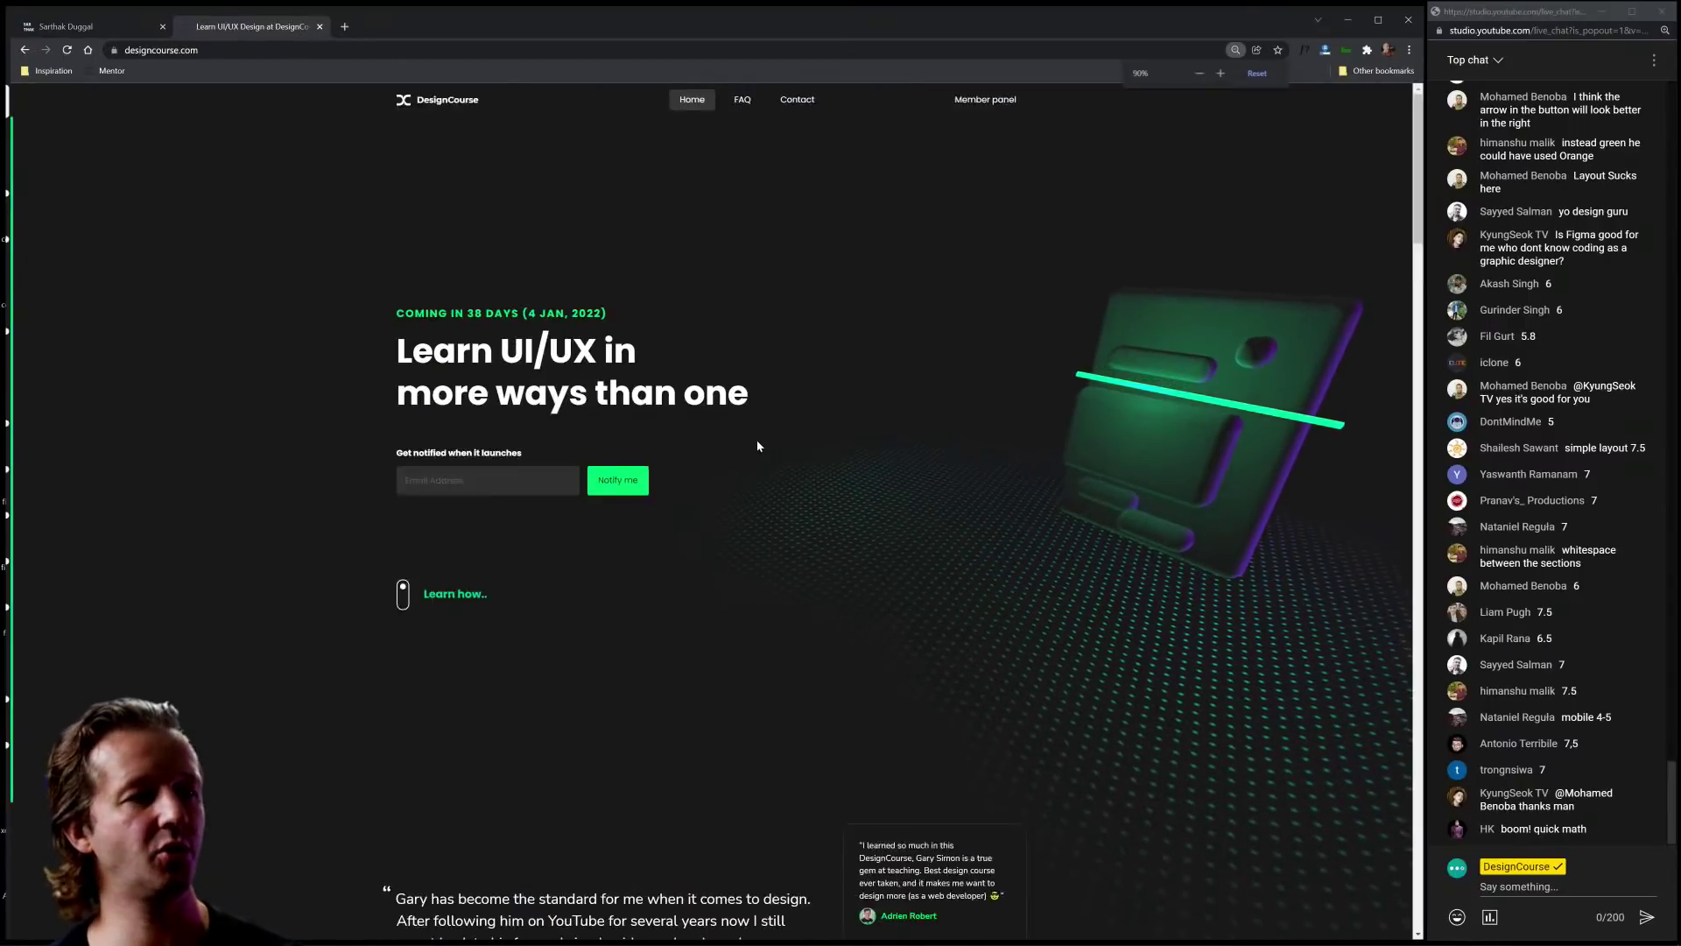
{"action": "key", "text": "ctrl+plus"}
{"action": "key", "text": "ctrl+plus"}
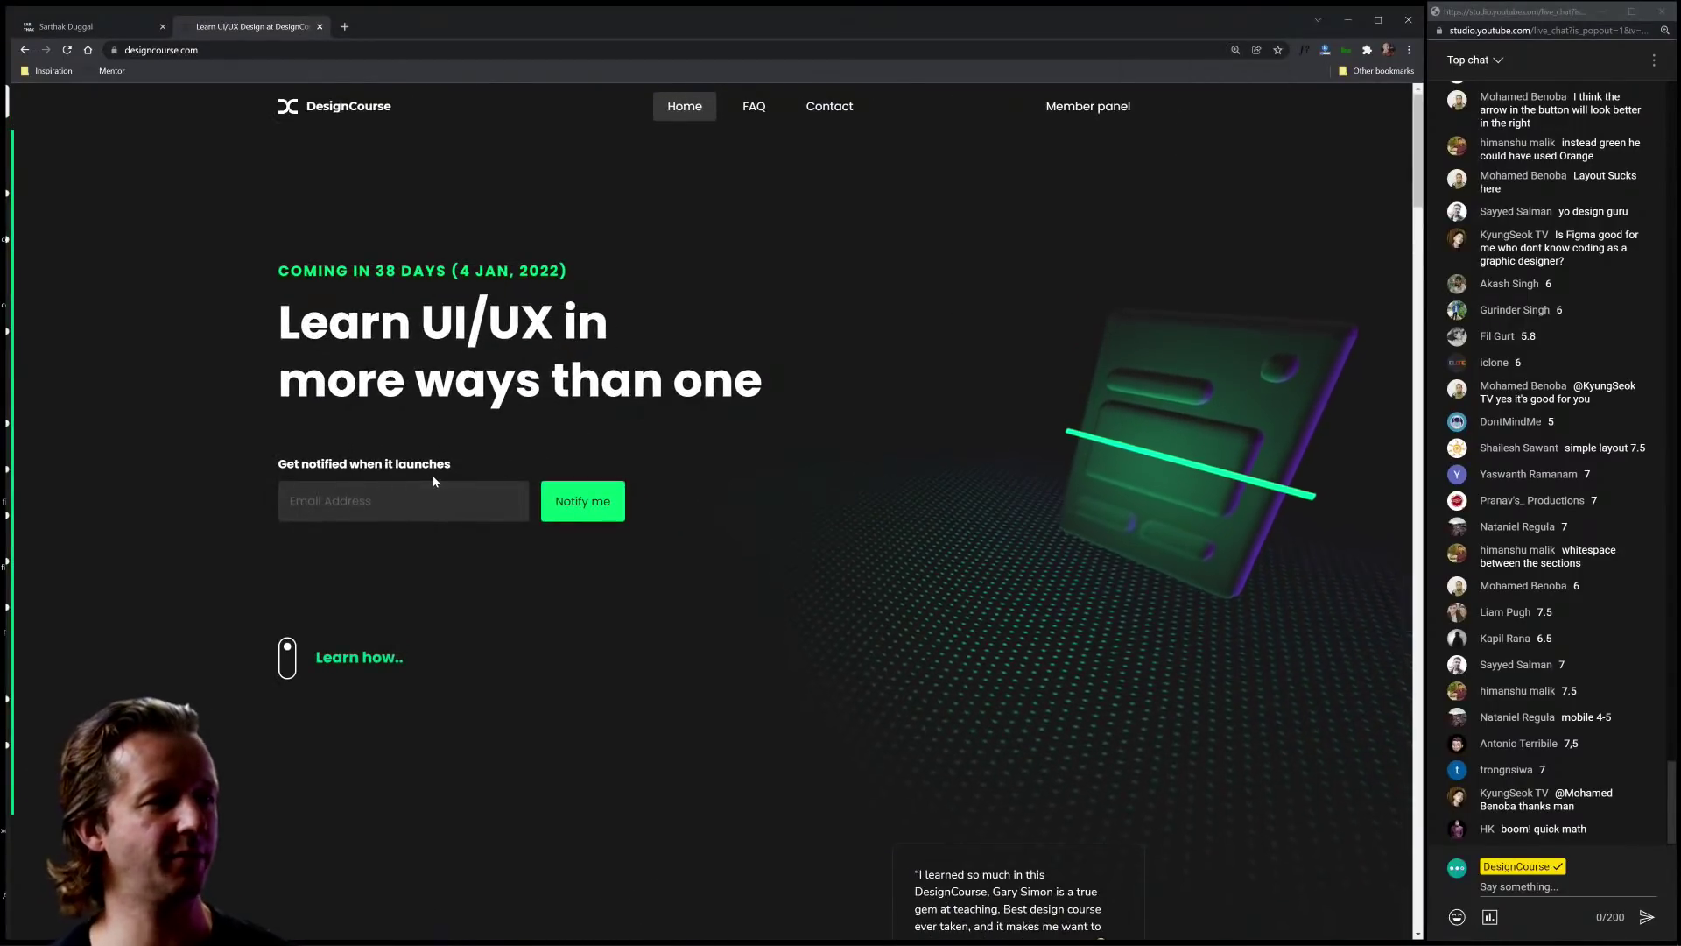
{"action": "left_click_drag", "start_coordinate": [372, 271], "coordinate": [443, 270]}
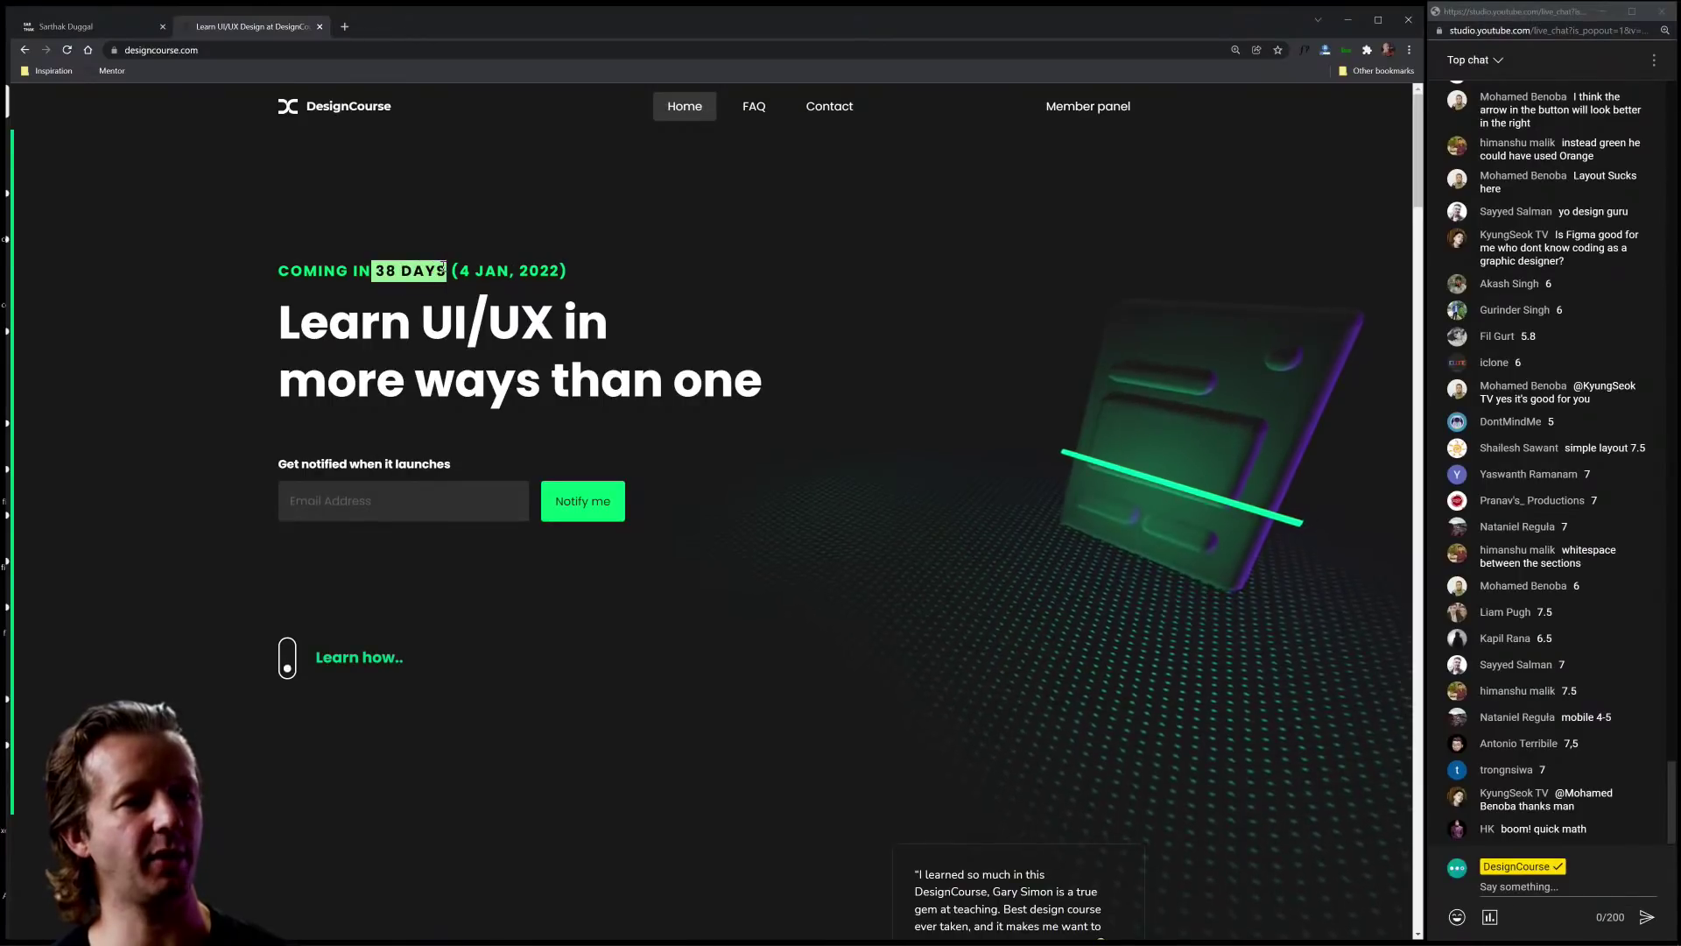
{"action": "left_click", "coordinate": [462, 272]}
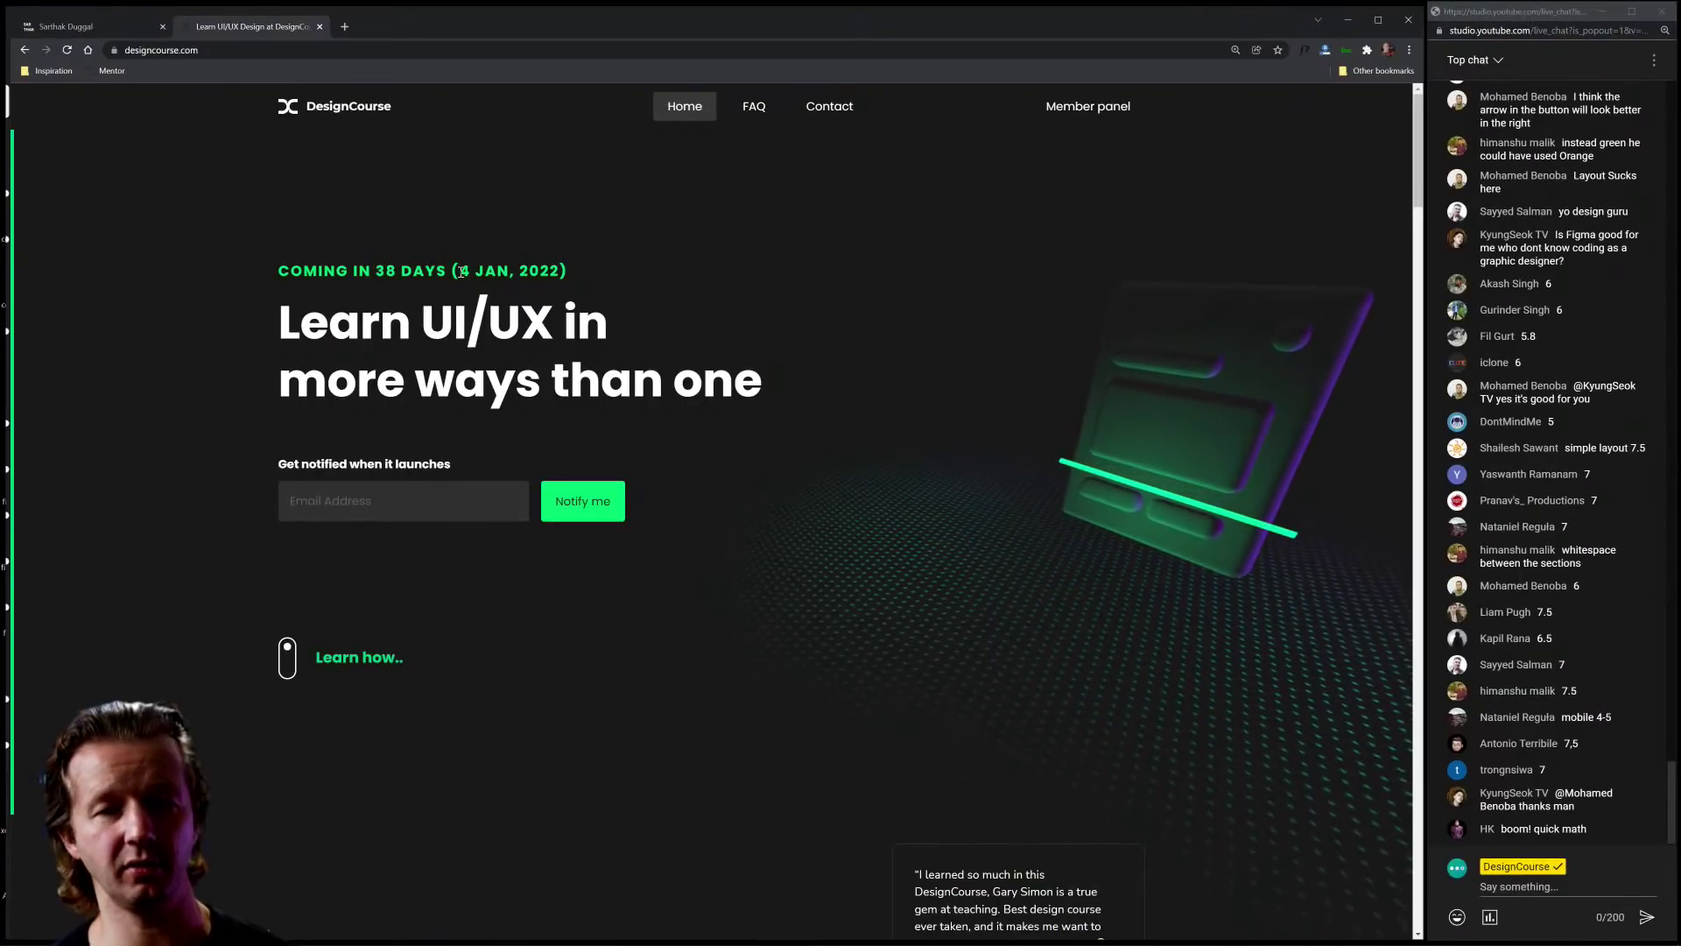
{"action": "left_click_drag", "start_coordinate": [461, 272], "coordinate": [509, 271]}
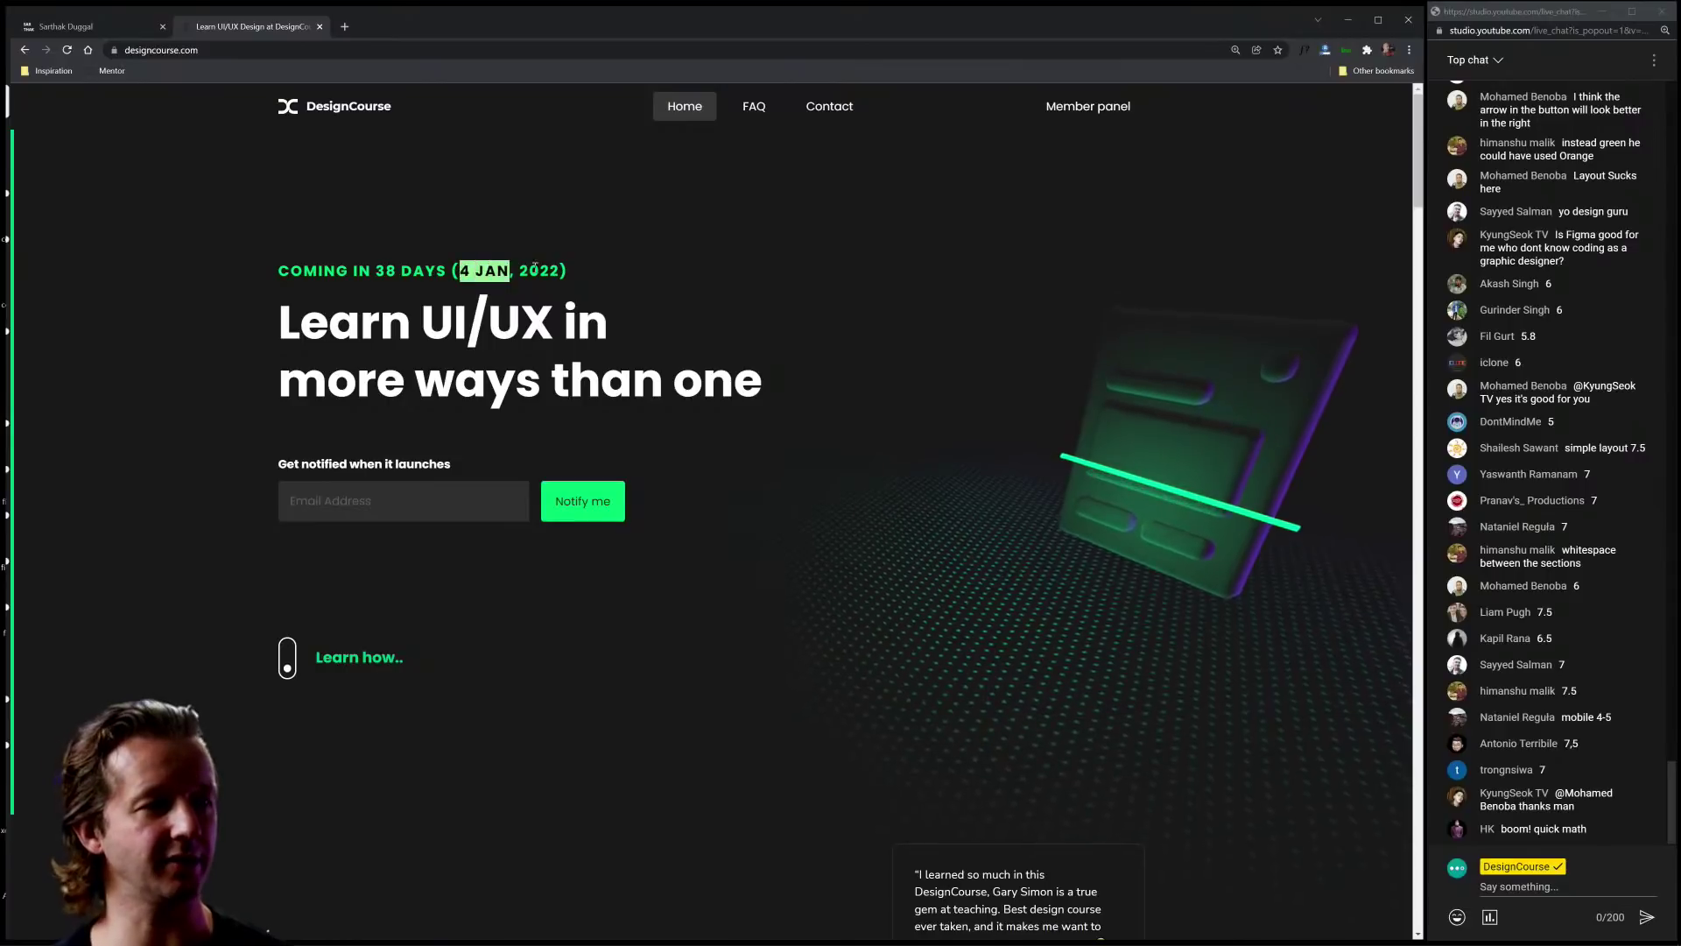
{"action": "left_click", "coordinate": [535, 268]}
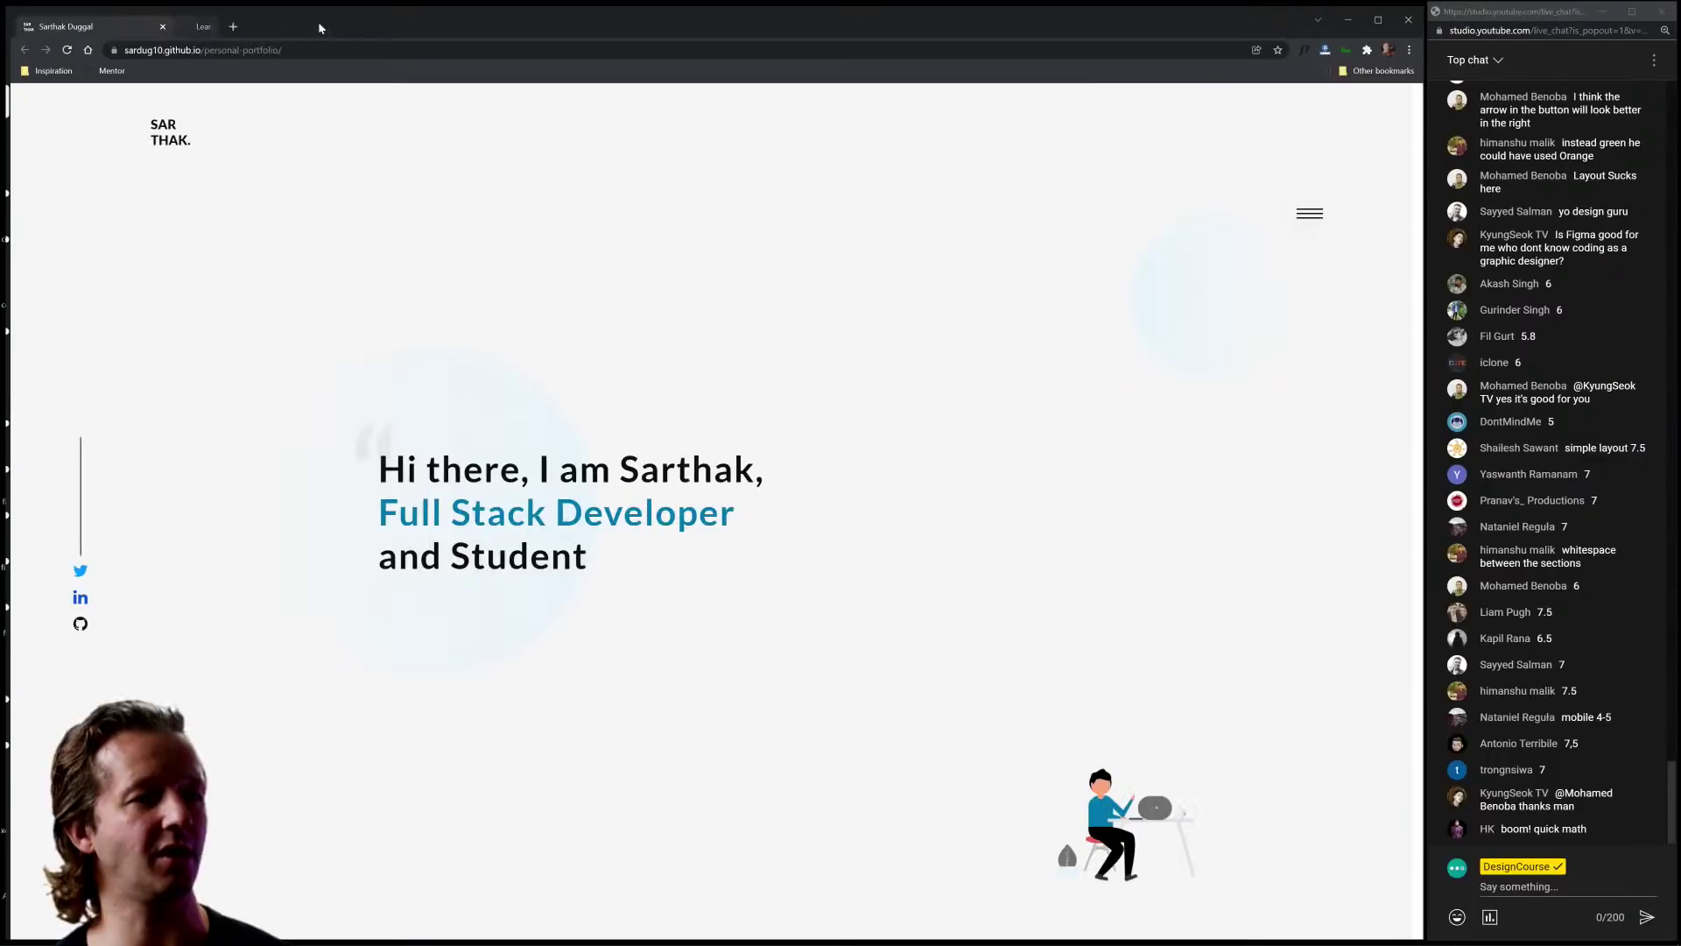
{"action": "left_click", "coordinate": [320, 27]}
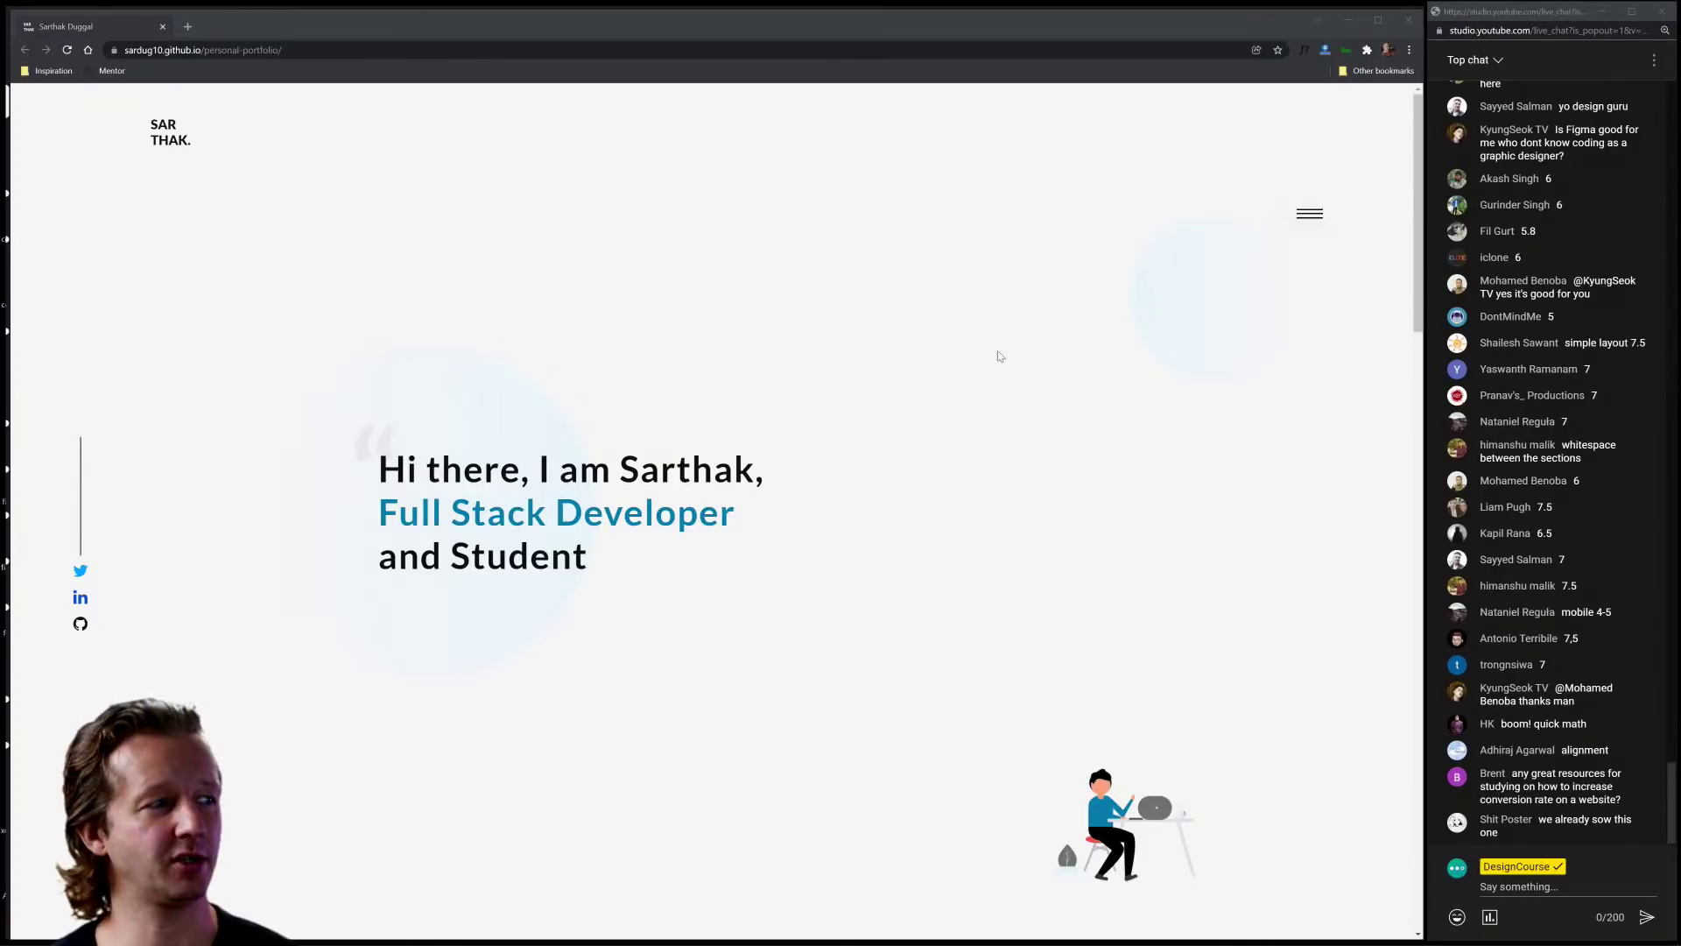
{"action": "left_click", "coordinate": [952, 324]}
{"action": "scroll", "coordinate": [992, 420], "scroll_direction": "down", "scroll_amount": 5}
{"action": "scroll", "coordinate": [992, 420], "scroll_direction": "down", "scroll_amount": 4}
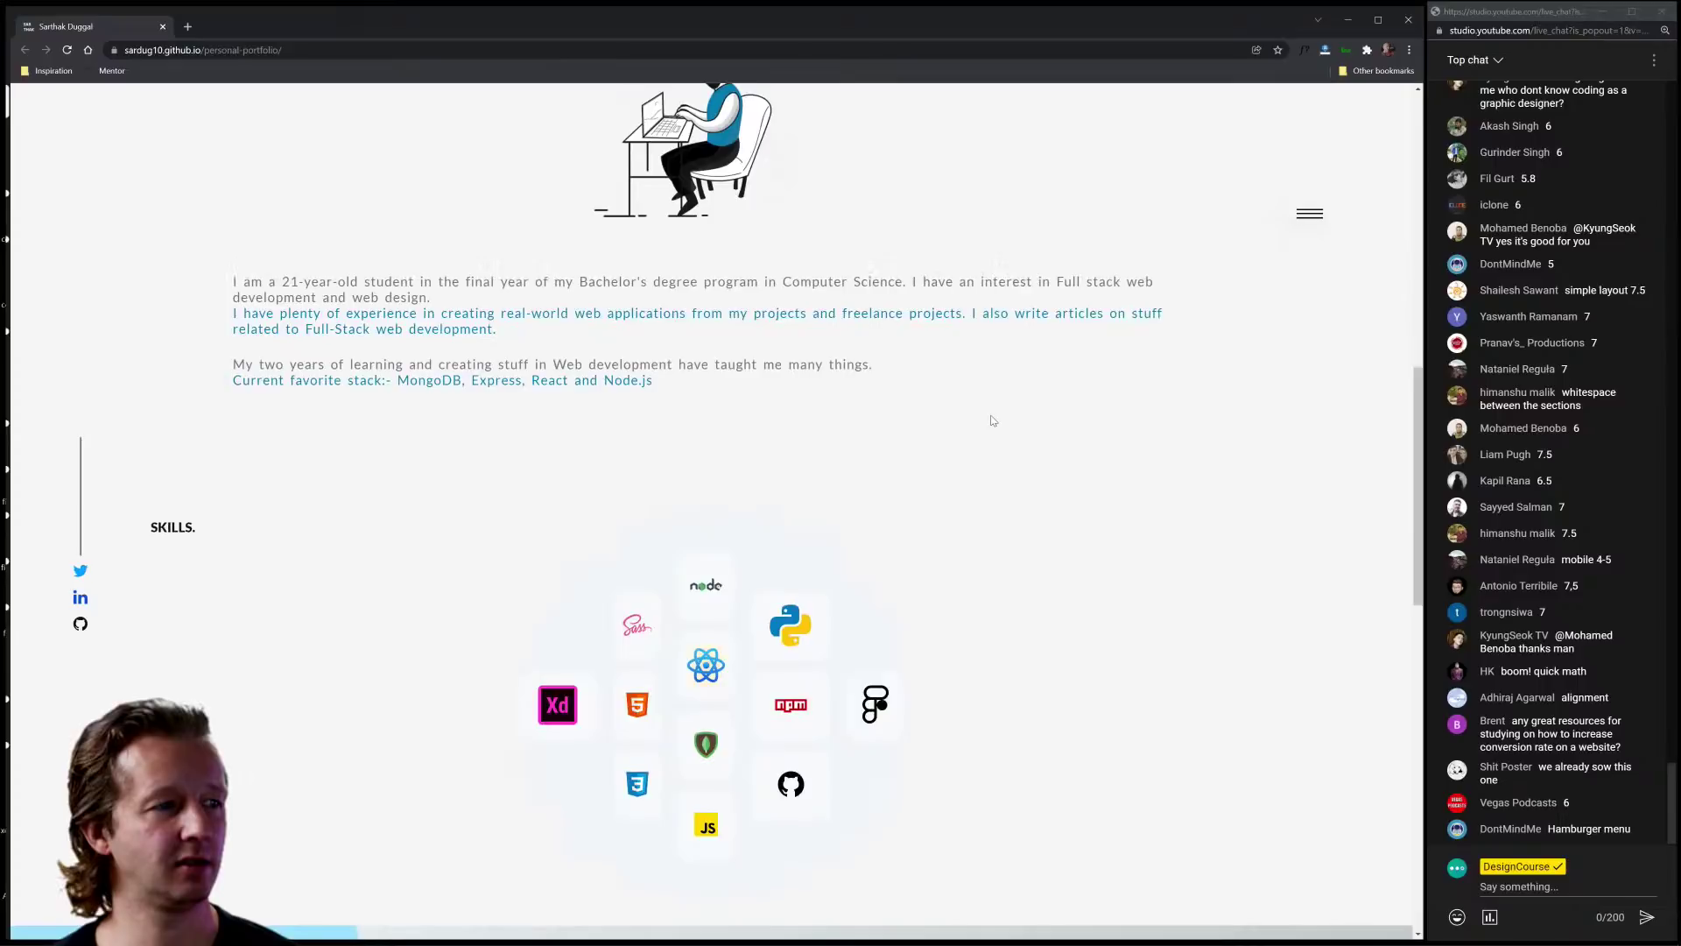
{"action": "scroll", "coordinate": [992, 420], "scroll_direction": "up", "scroll_amount": 10}
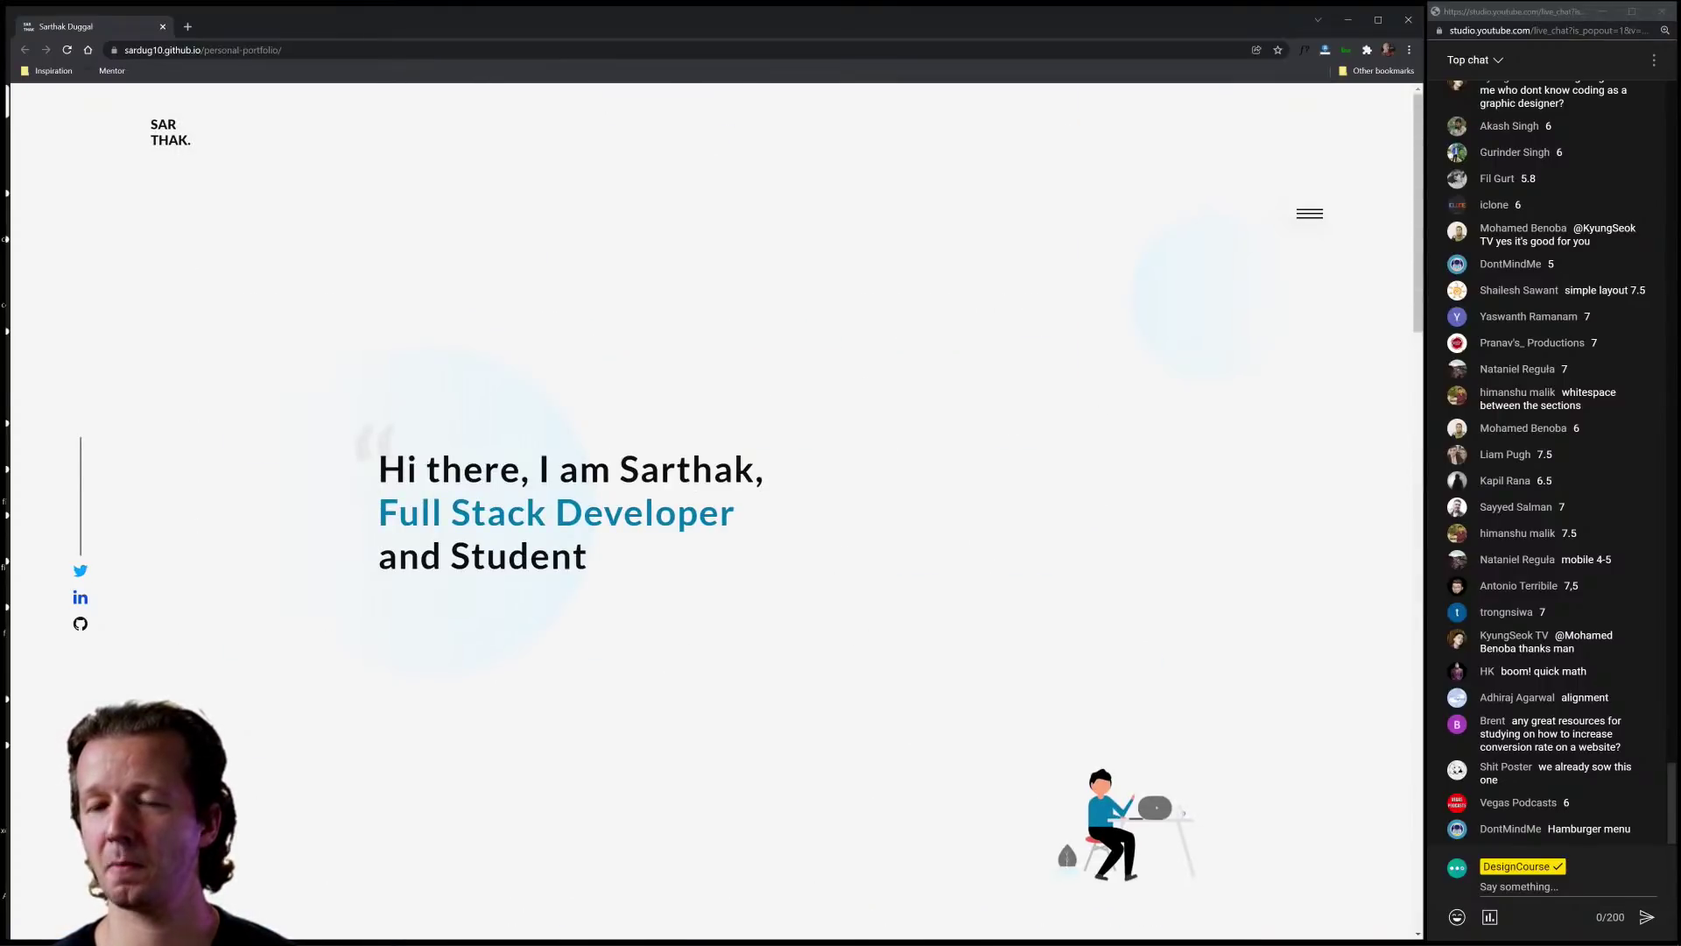
{"action": "key", "text": "alt+Tab"}
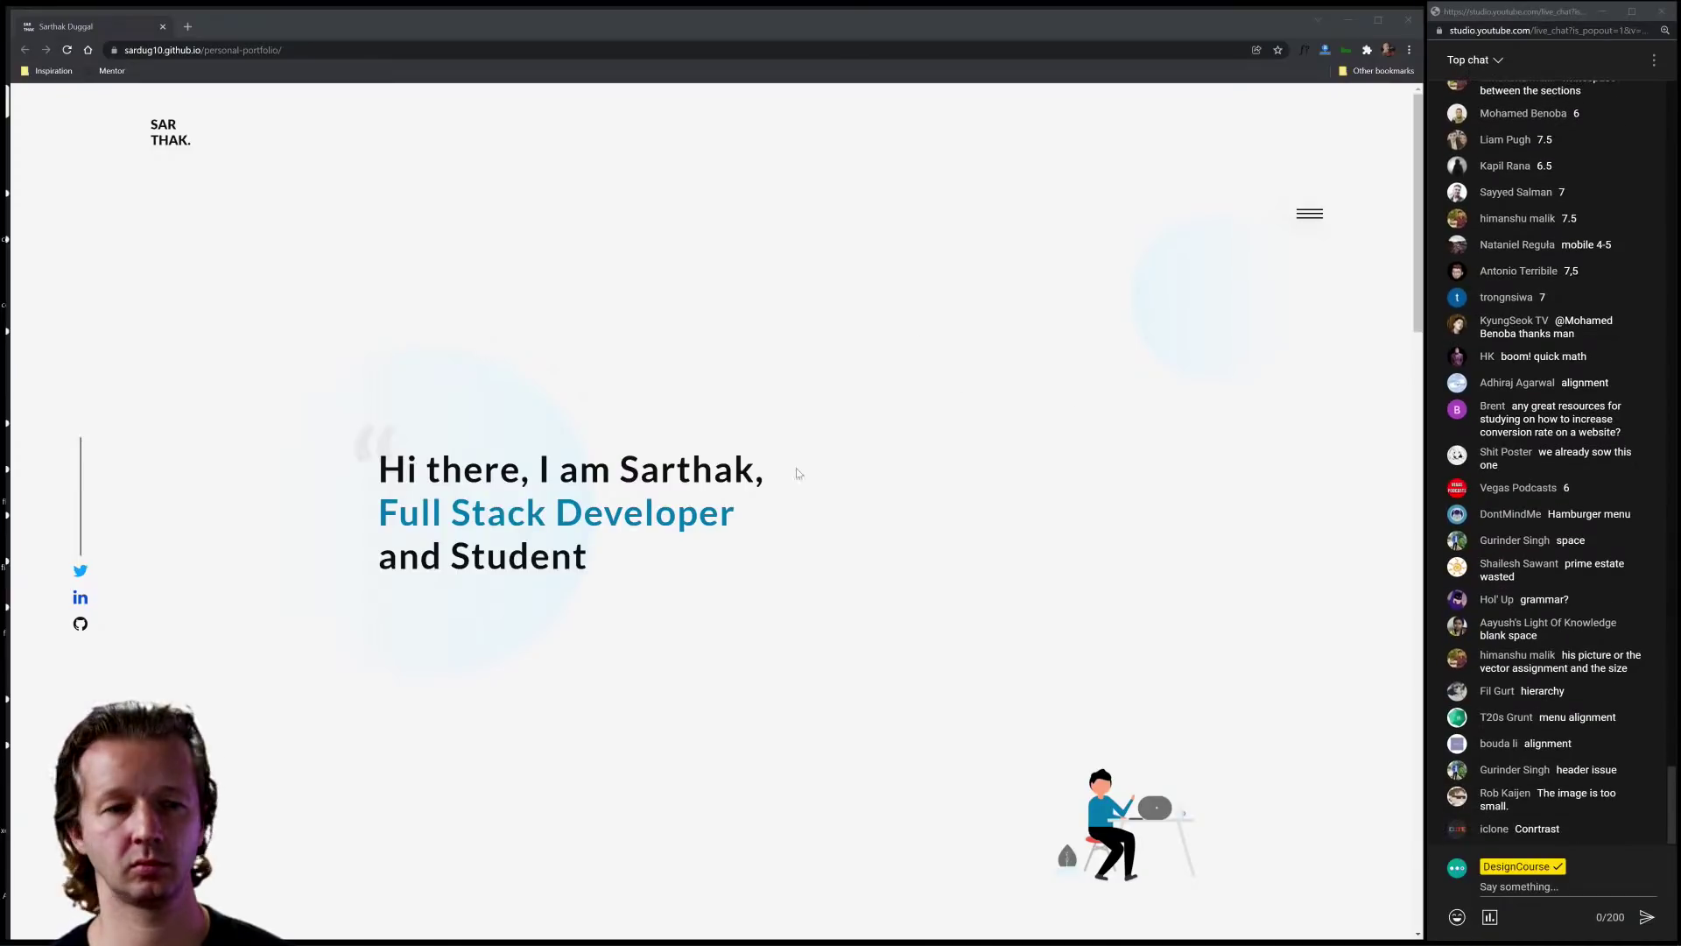
{"action": "left_click", "coordinate": [858, 328]}
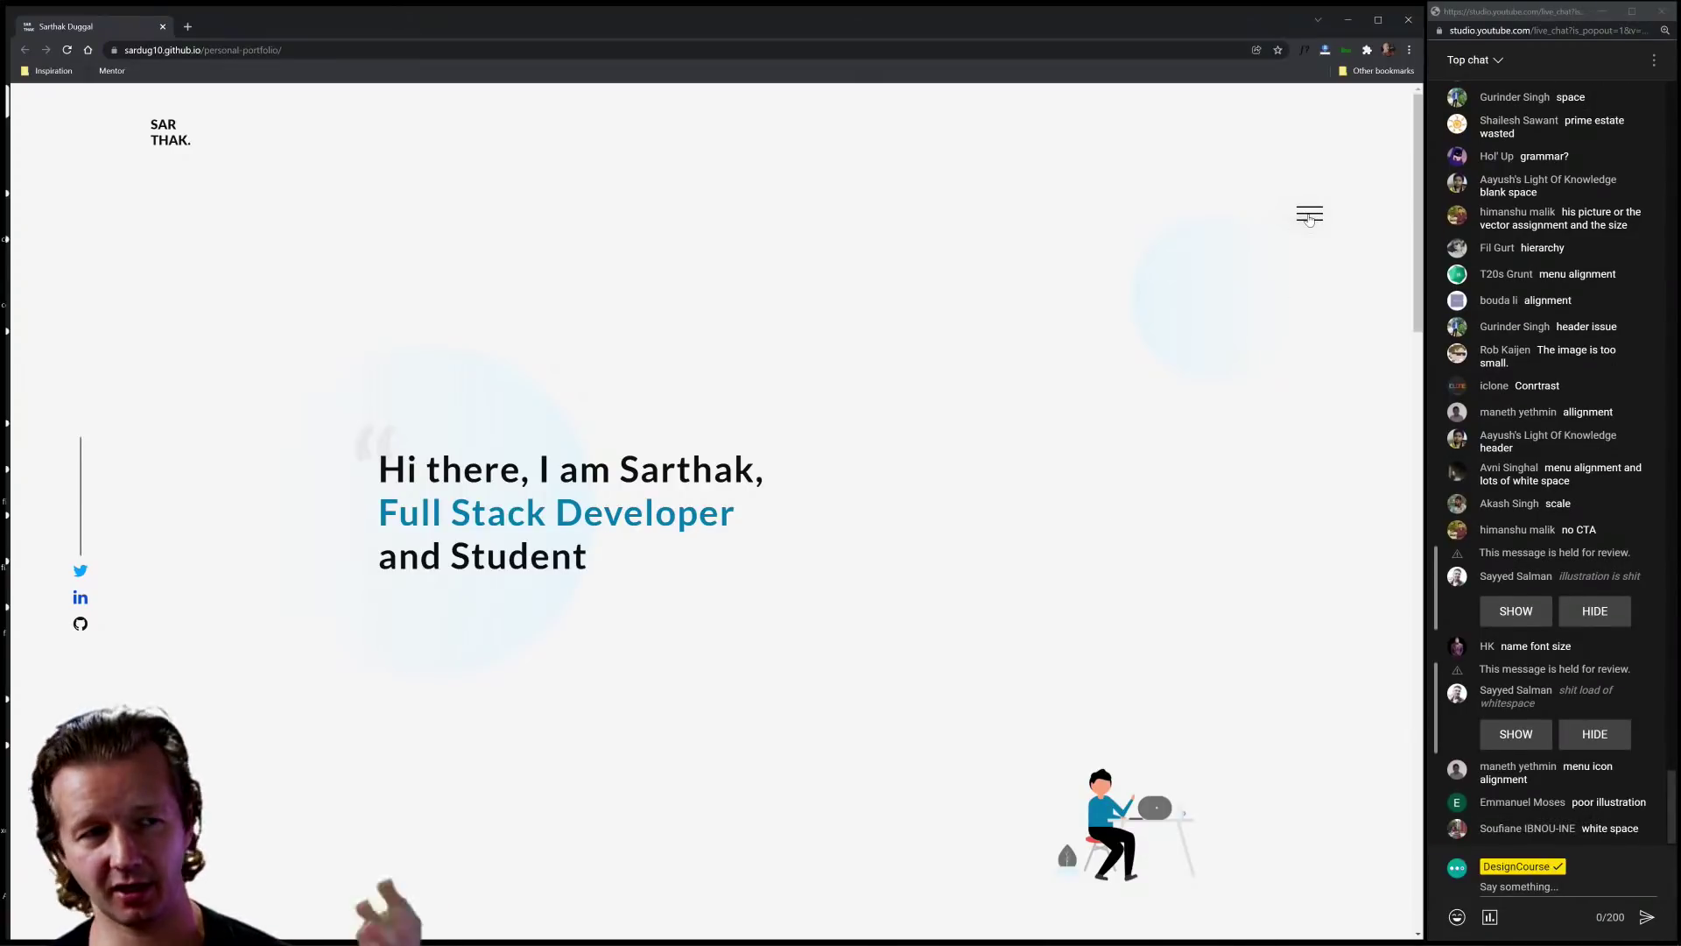
{"action": "left_click", "coordinate": [1309, 217]}
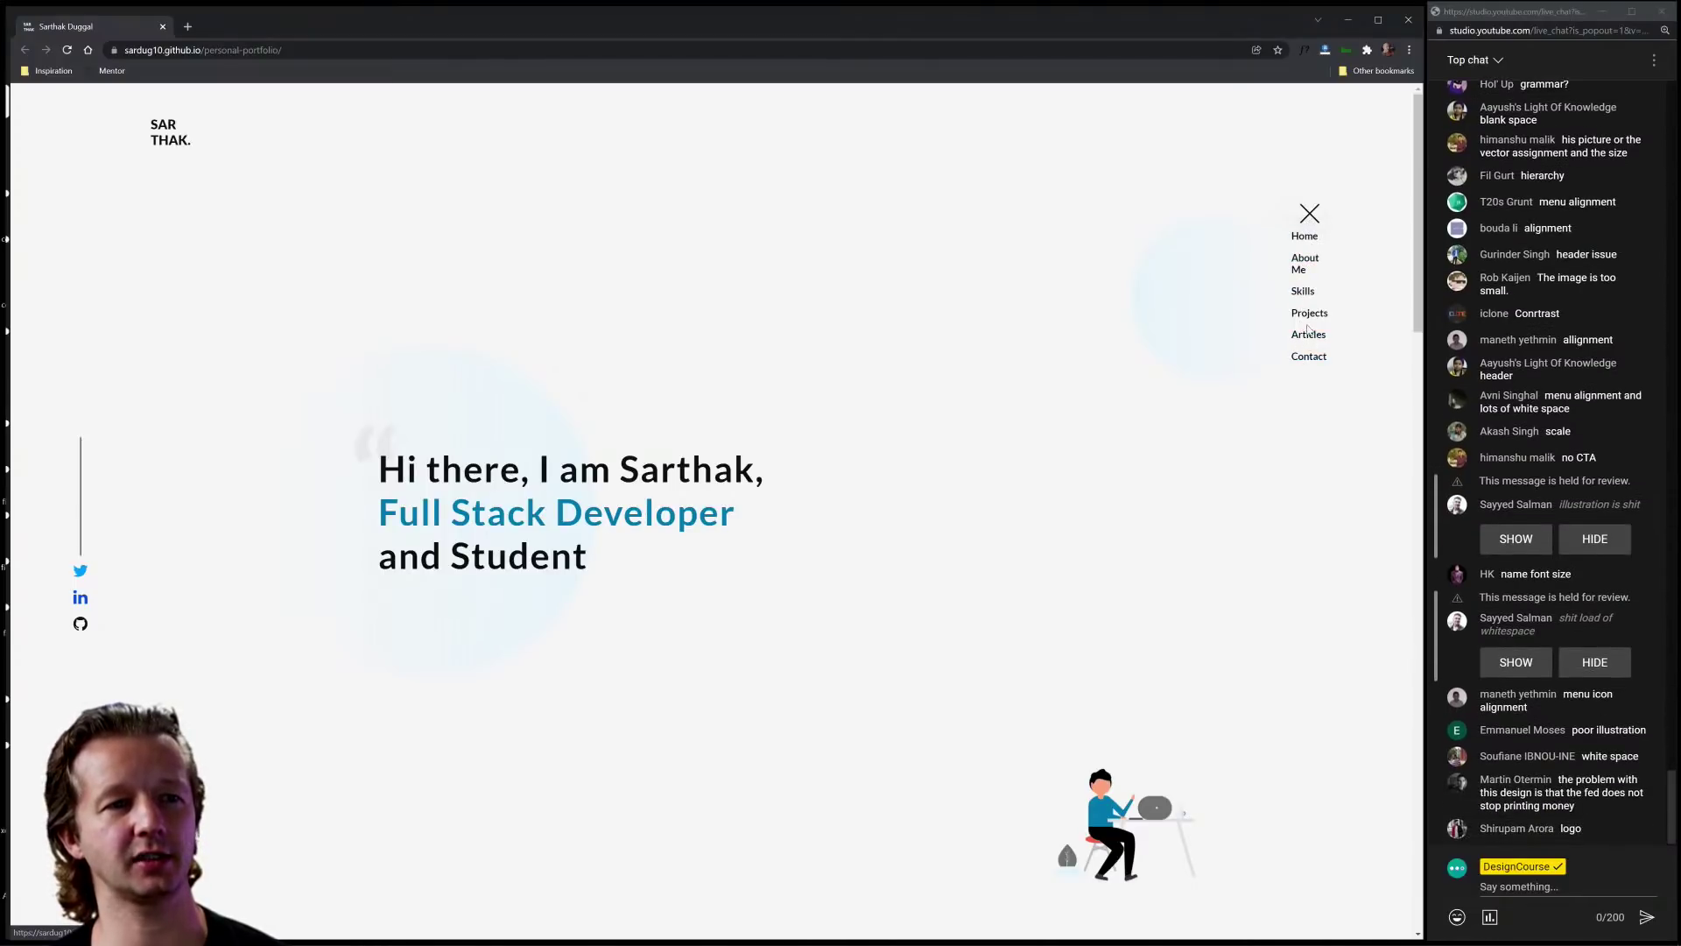
{"action": "left_click", "coordinate": [1310, 214]}
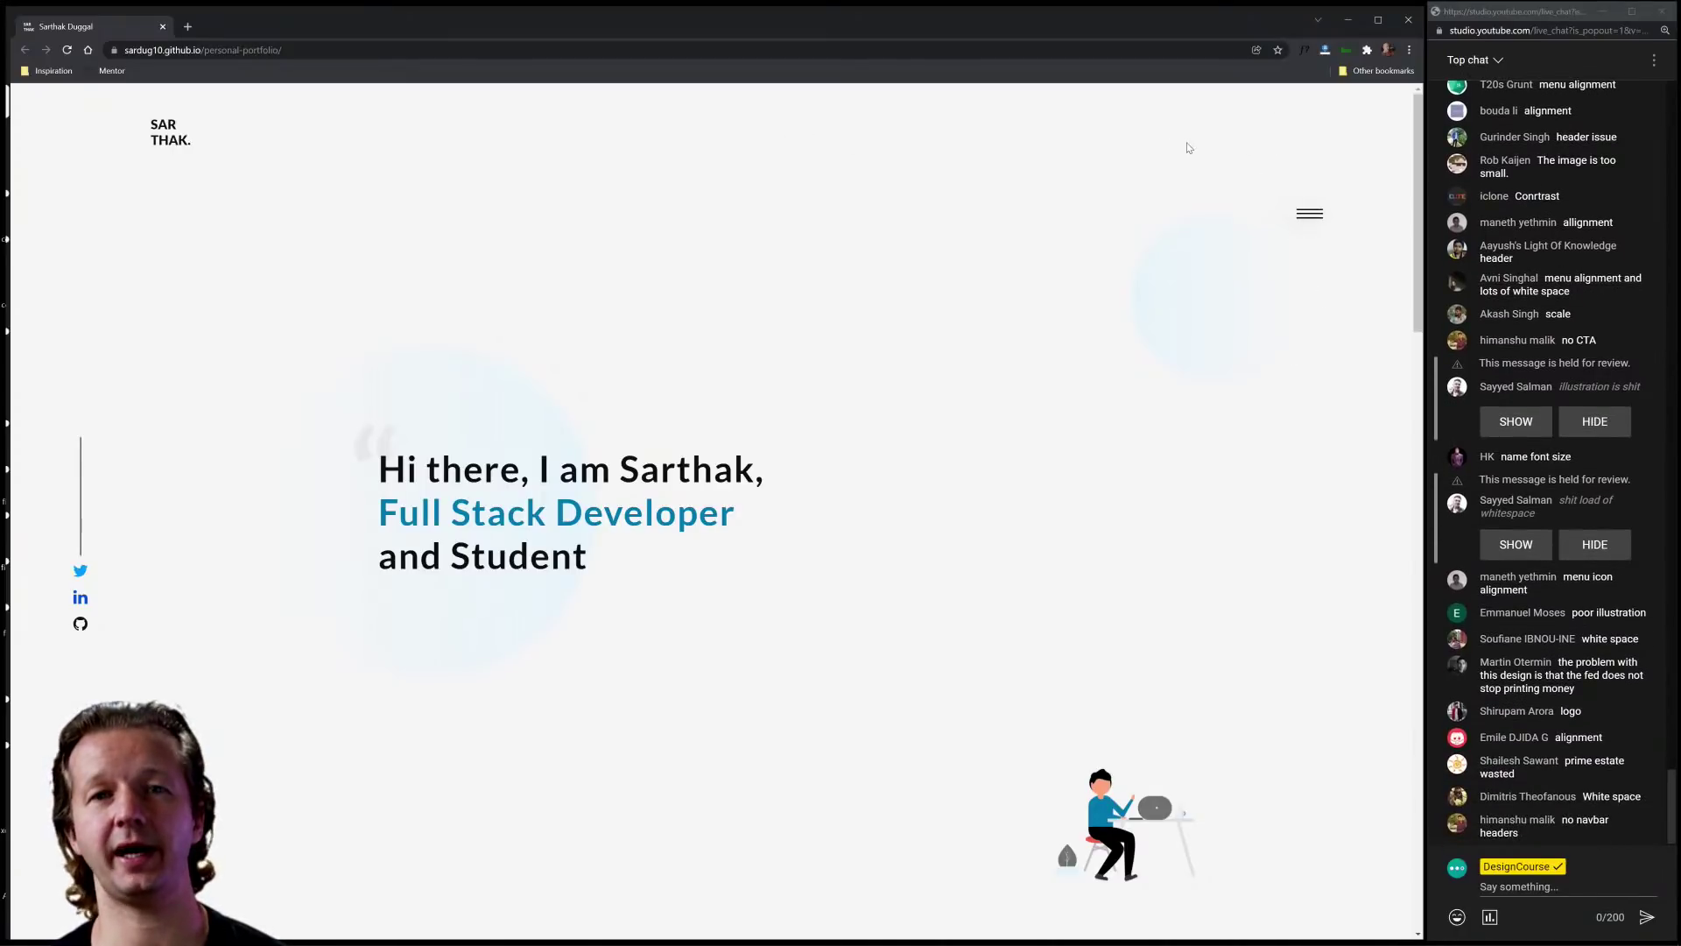
{"action": "left_click", "coordinate": [1303, 221]}
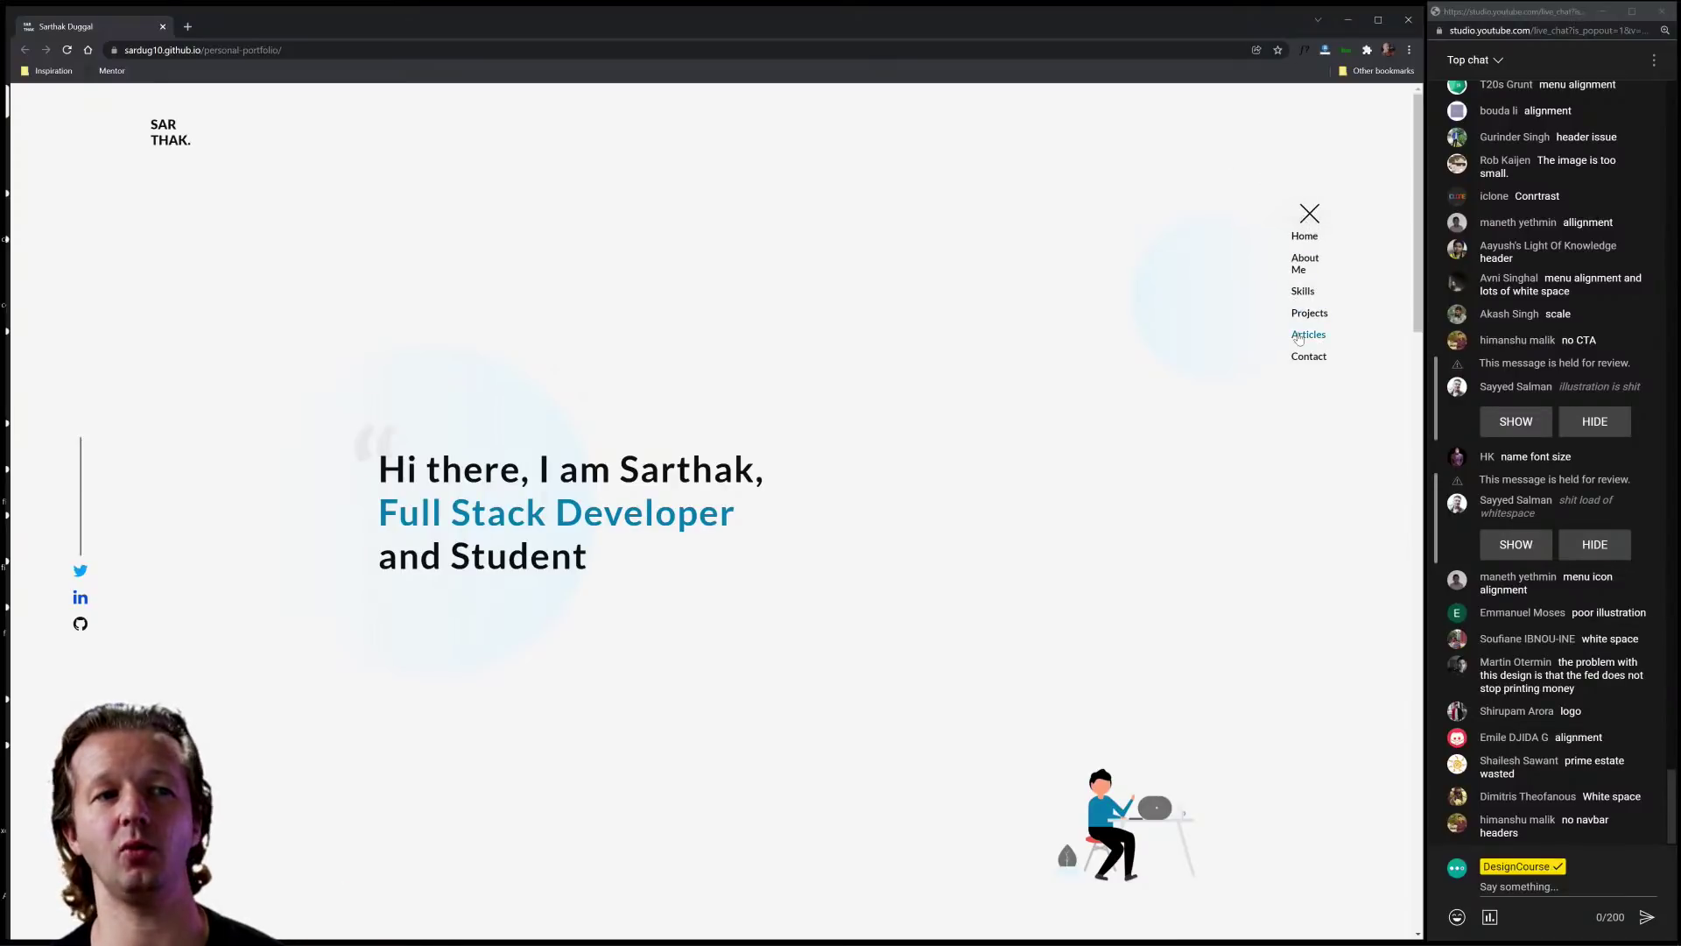
{"action": "left_click", "coordinate": [1310, 217]}
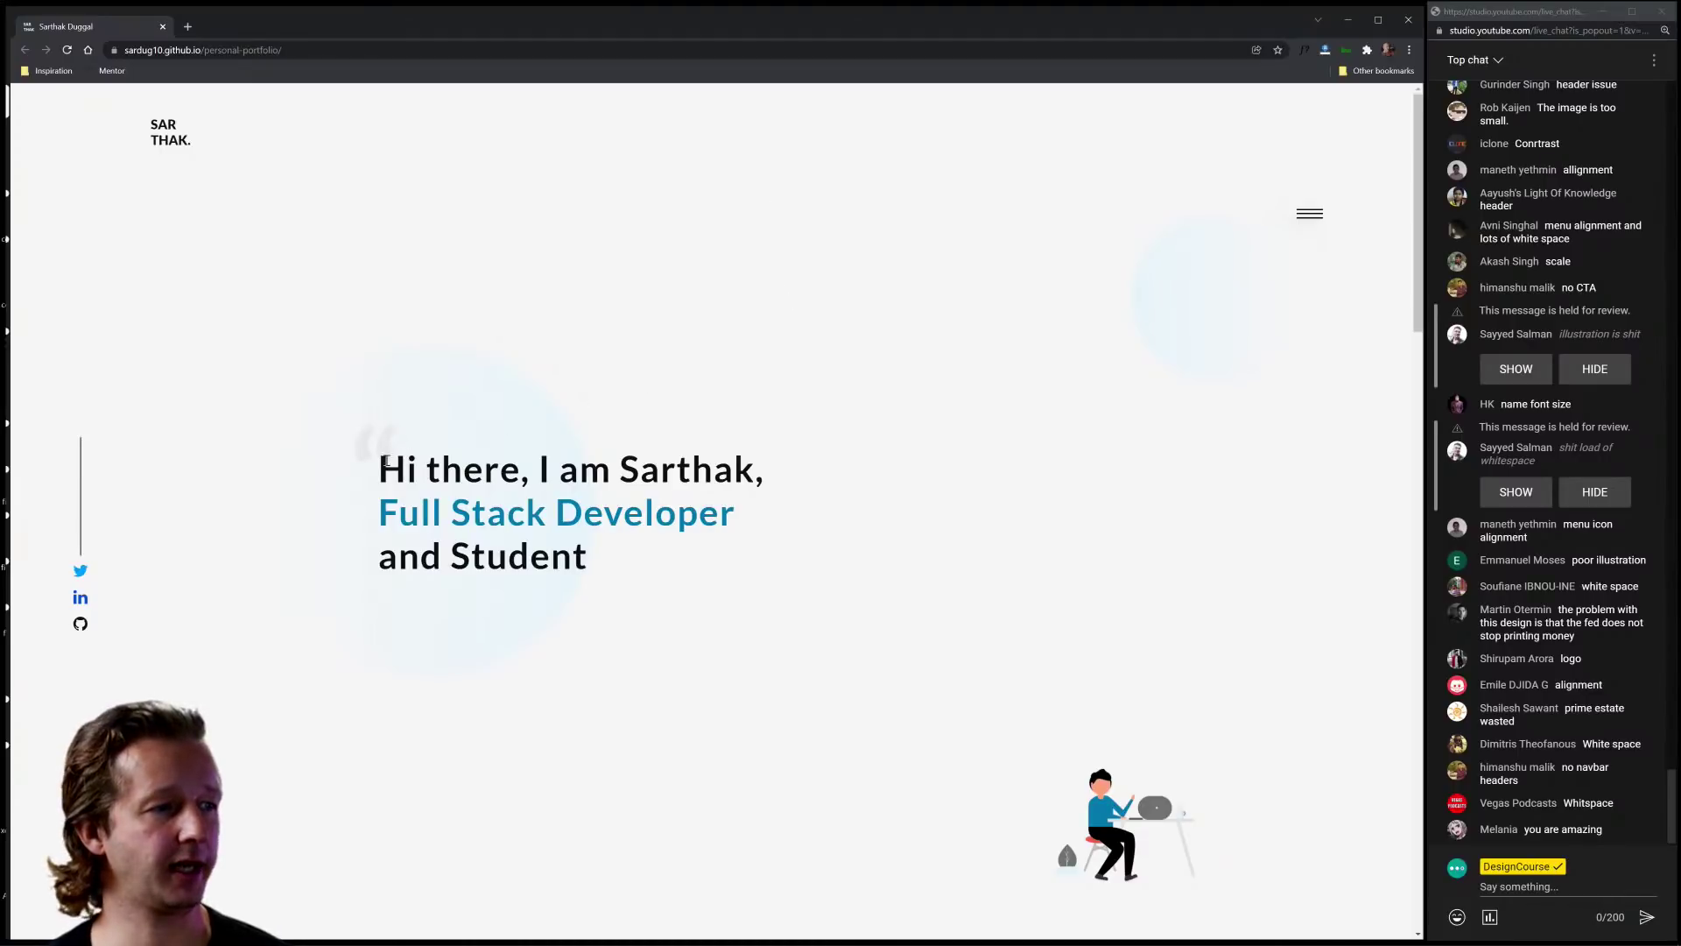
{"action": "left_click_drag", "start_coordinate": [376, 451], "coordinate": [701, 573]}
{"action": "left_click", "coordinate": [700, 574]}
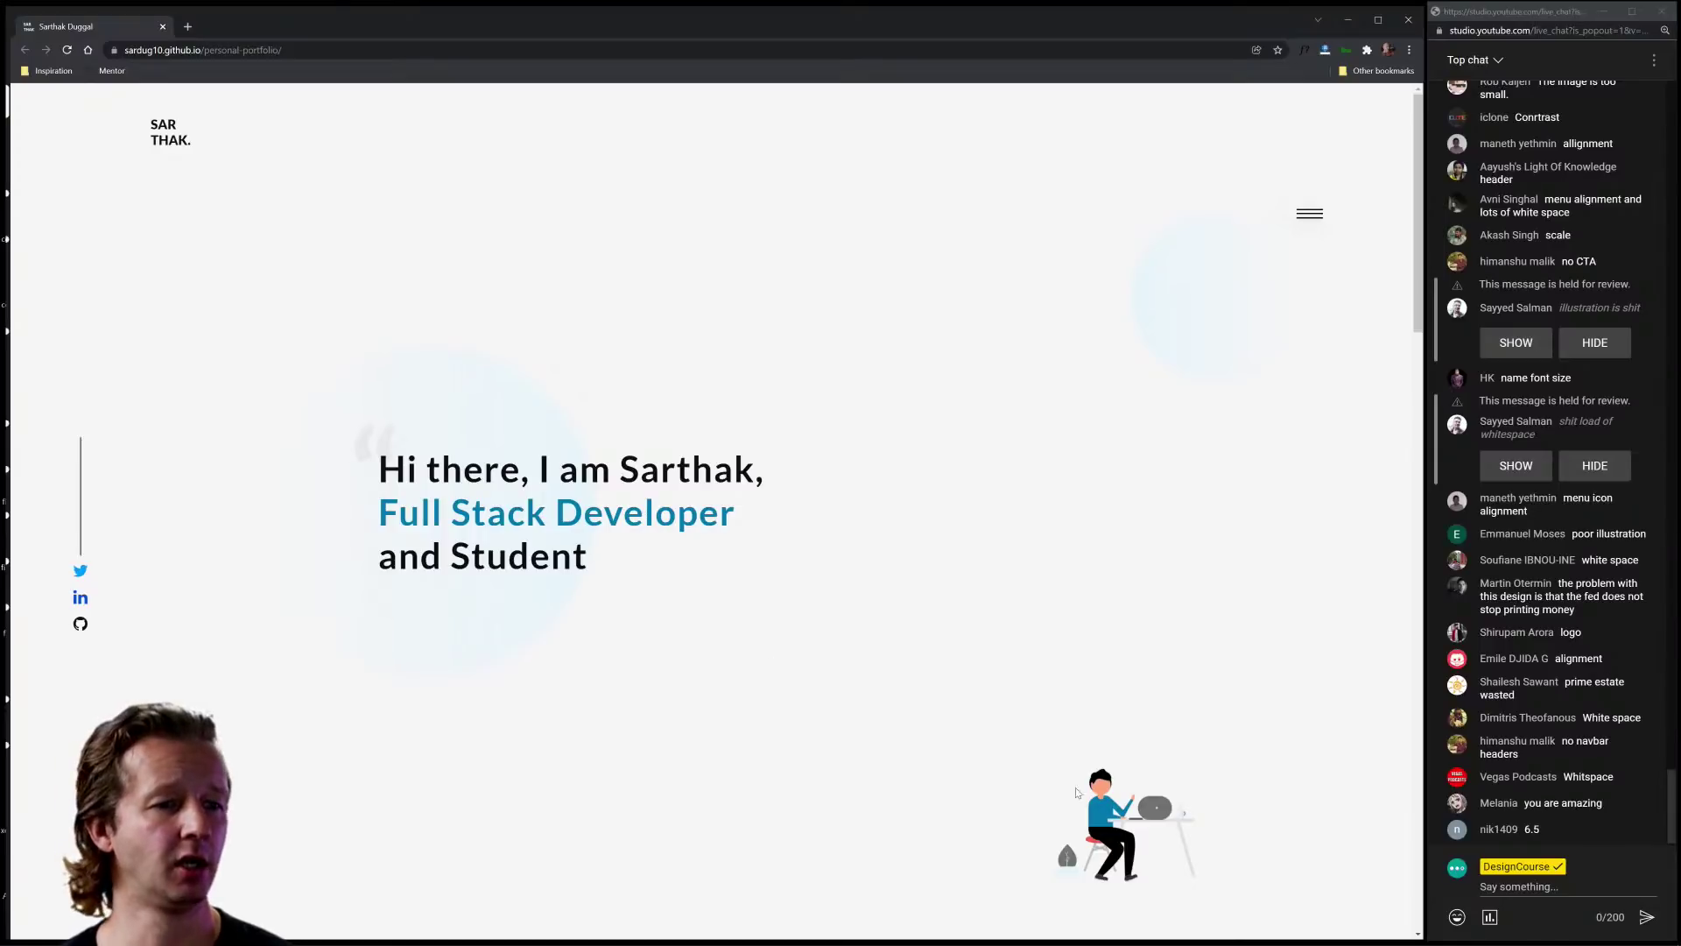
{"action": "key", "text": "ctrl+a"}
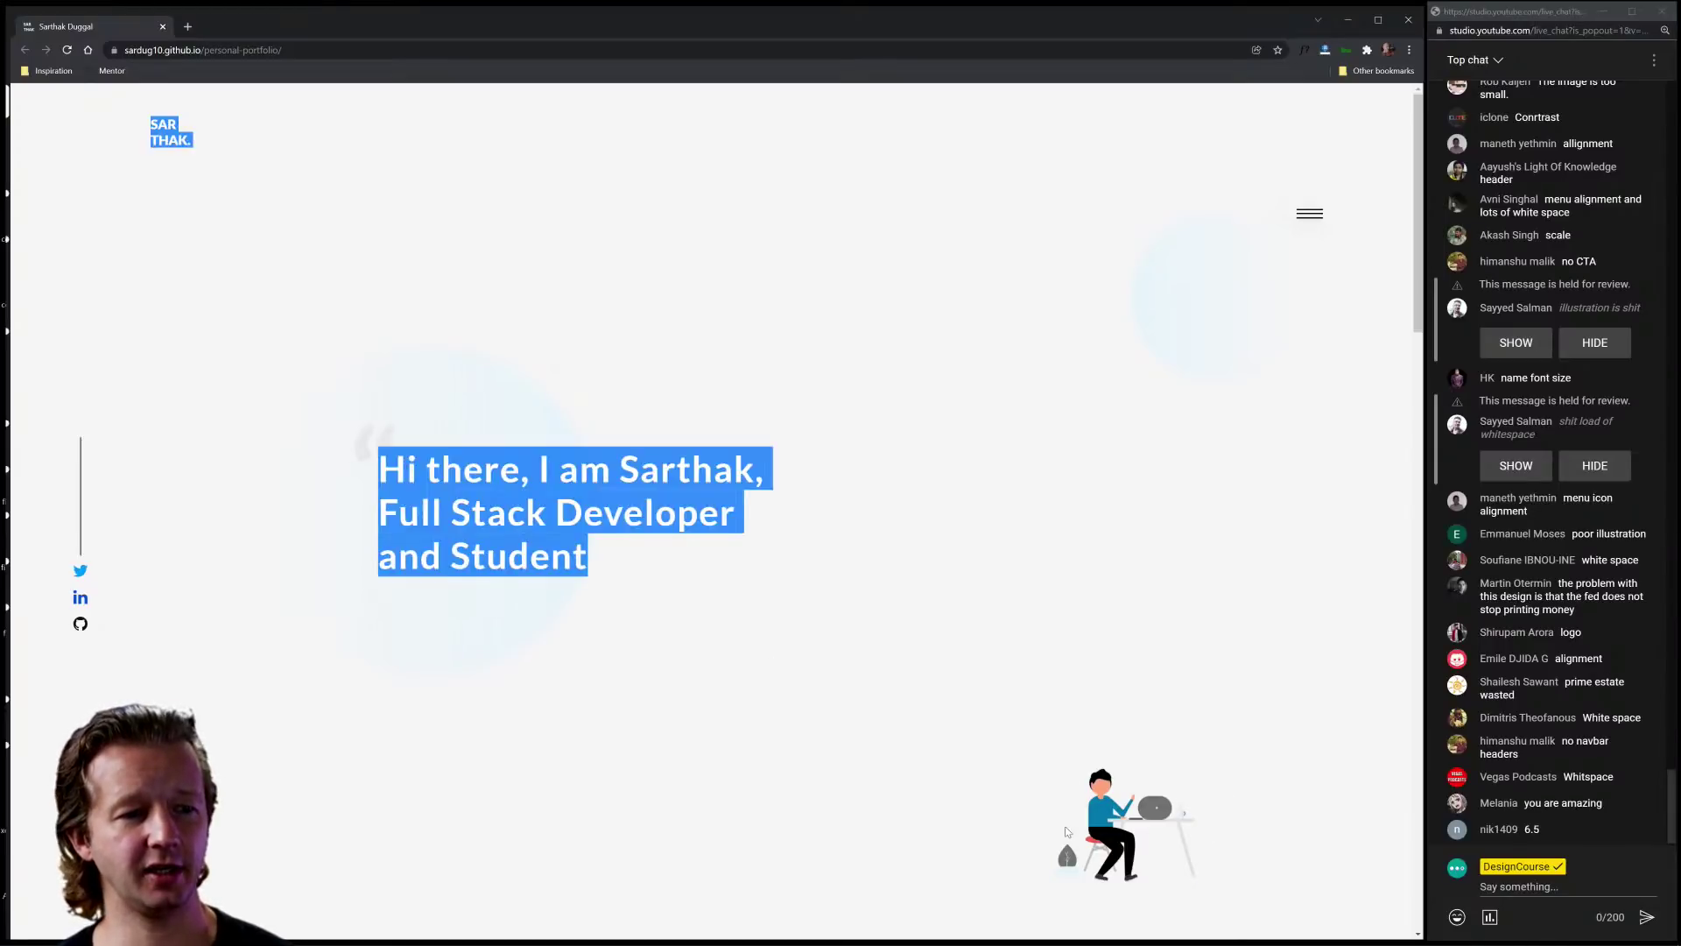
{"action": "left_click", "coordinate": [1019, 829]}
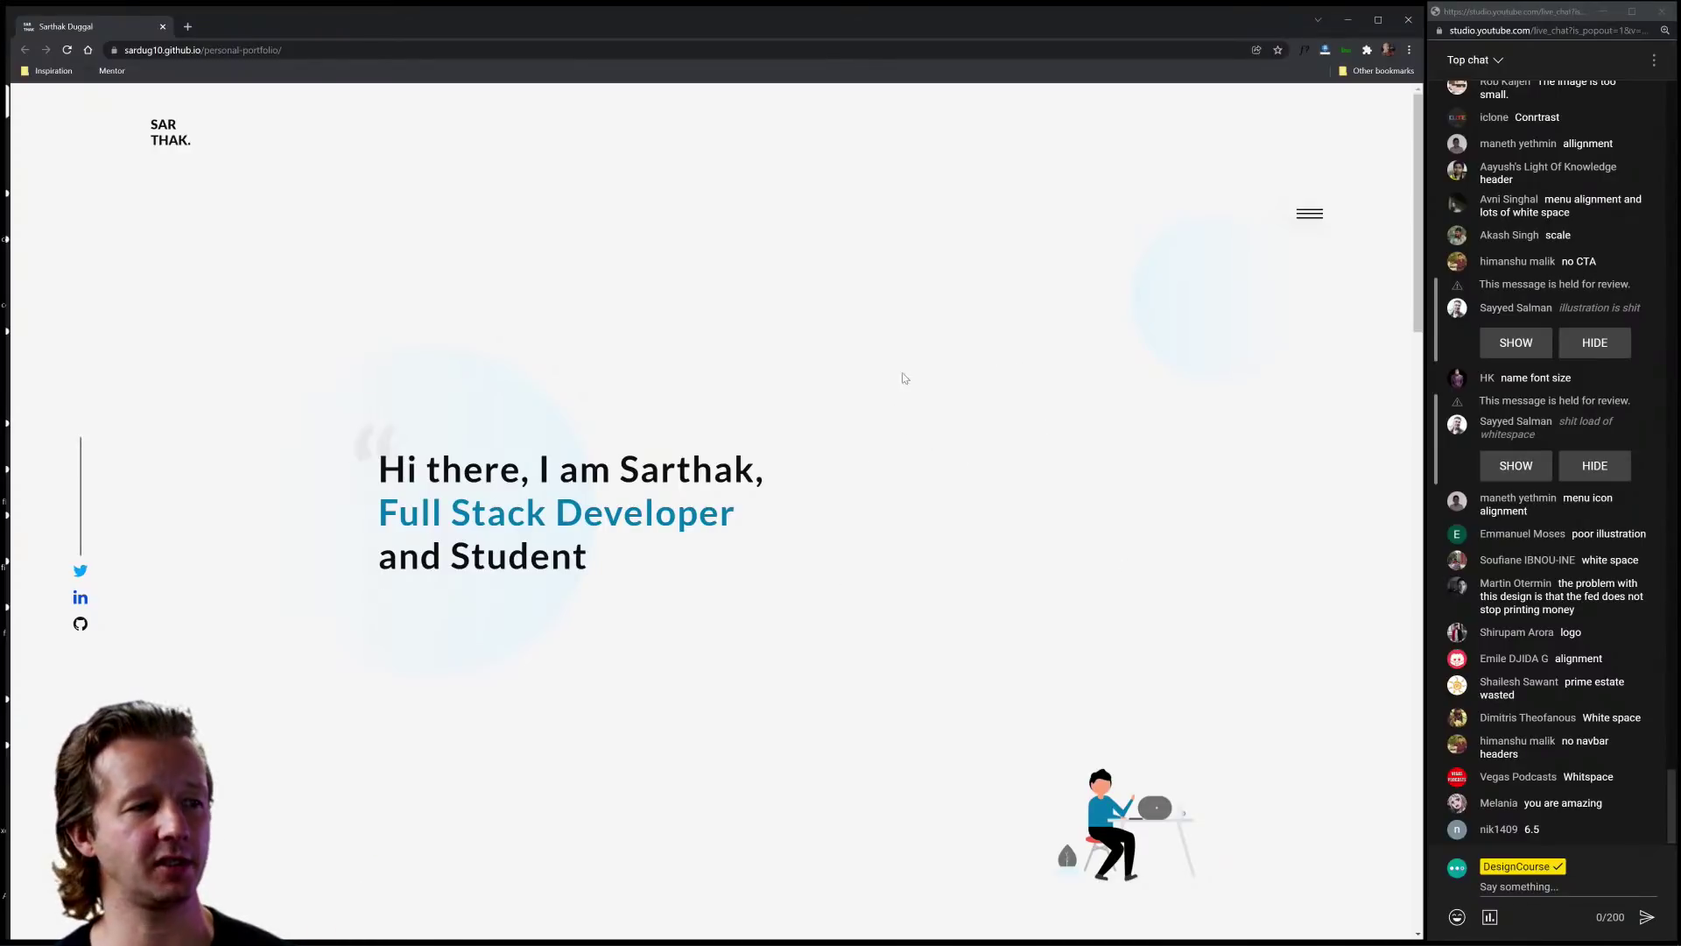
{"action": "scroll", "coordinate": [894, 356], "scroll_direction": "down", "scroll_amount": 3}
{"action": "scroll", "coordinate": [894, 356], "scroll_direction": "up", "scroll_amount": 3}
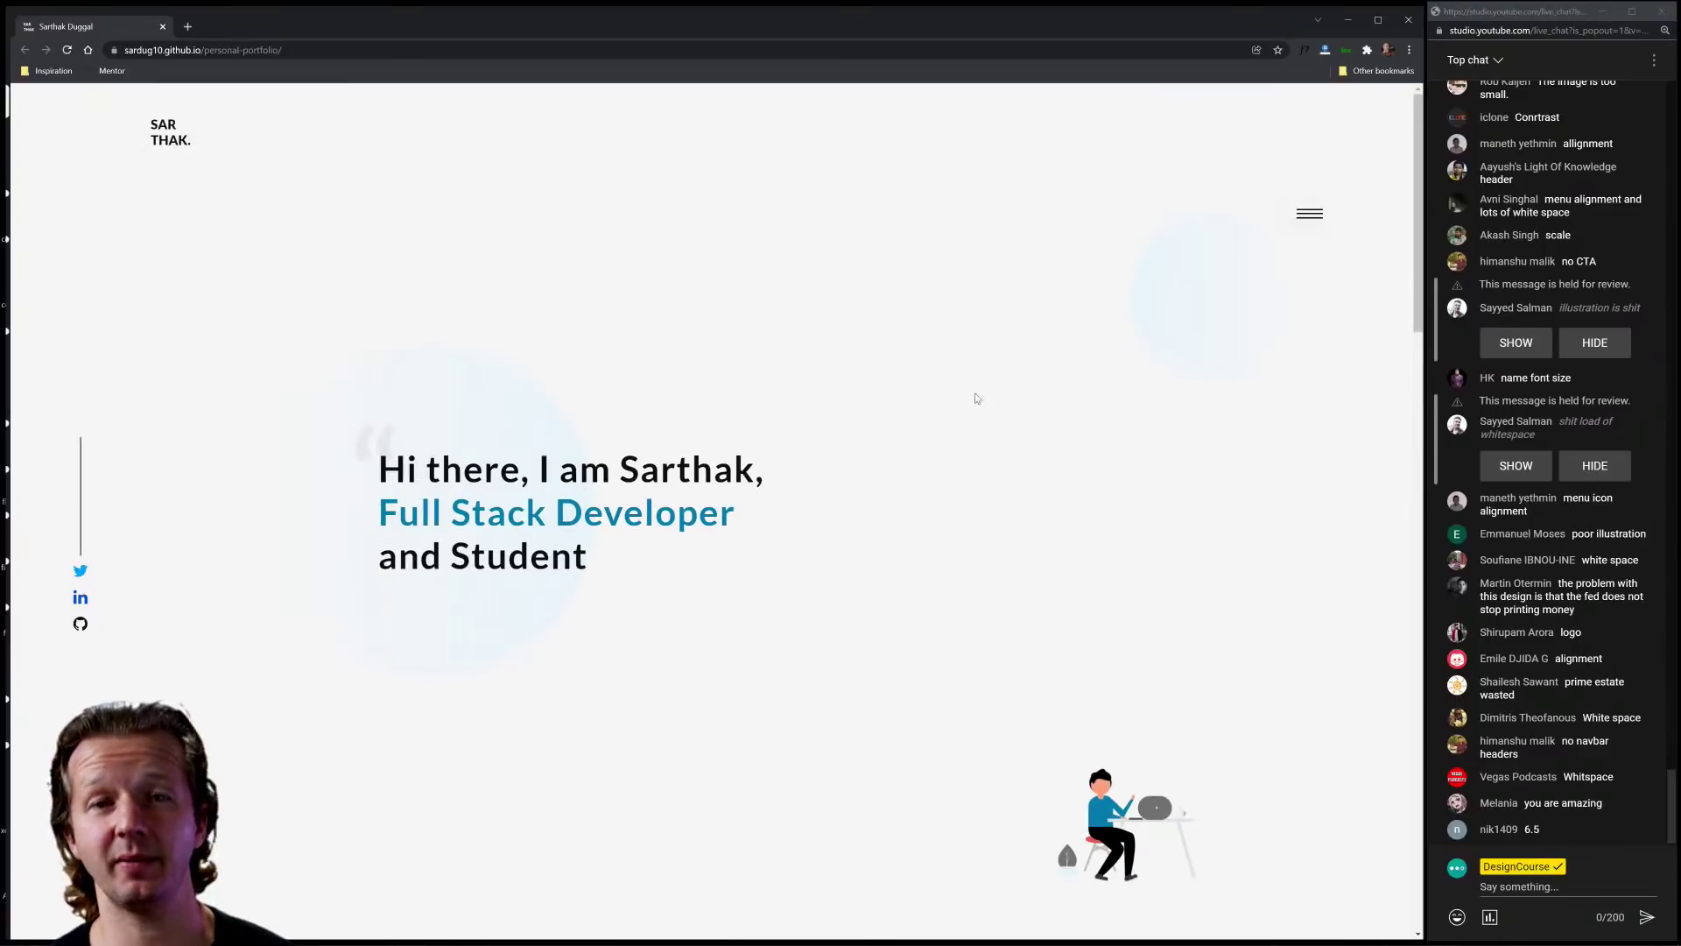
{"action": "scroll", "coordinate": [972, 395], "scroll_direction": "down", "scroll_amount": 10}
{"action": "scroll", "coordinate": [911, 439], "scroll_direction": "up", "scroll_amount": 10}
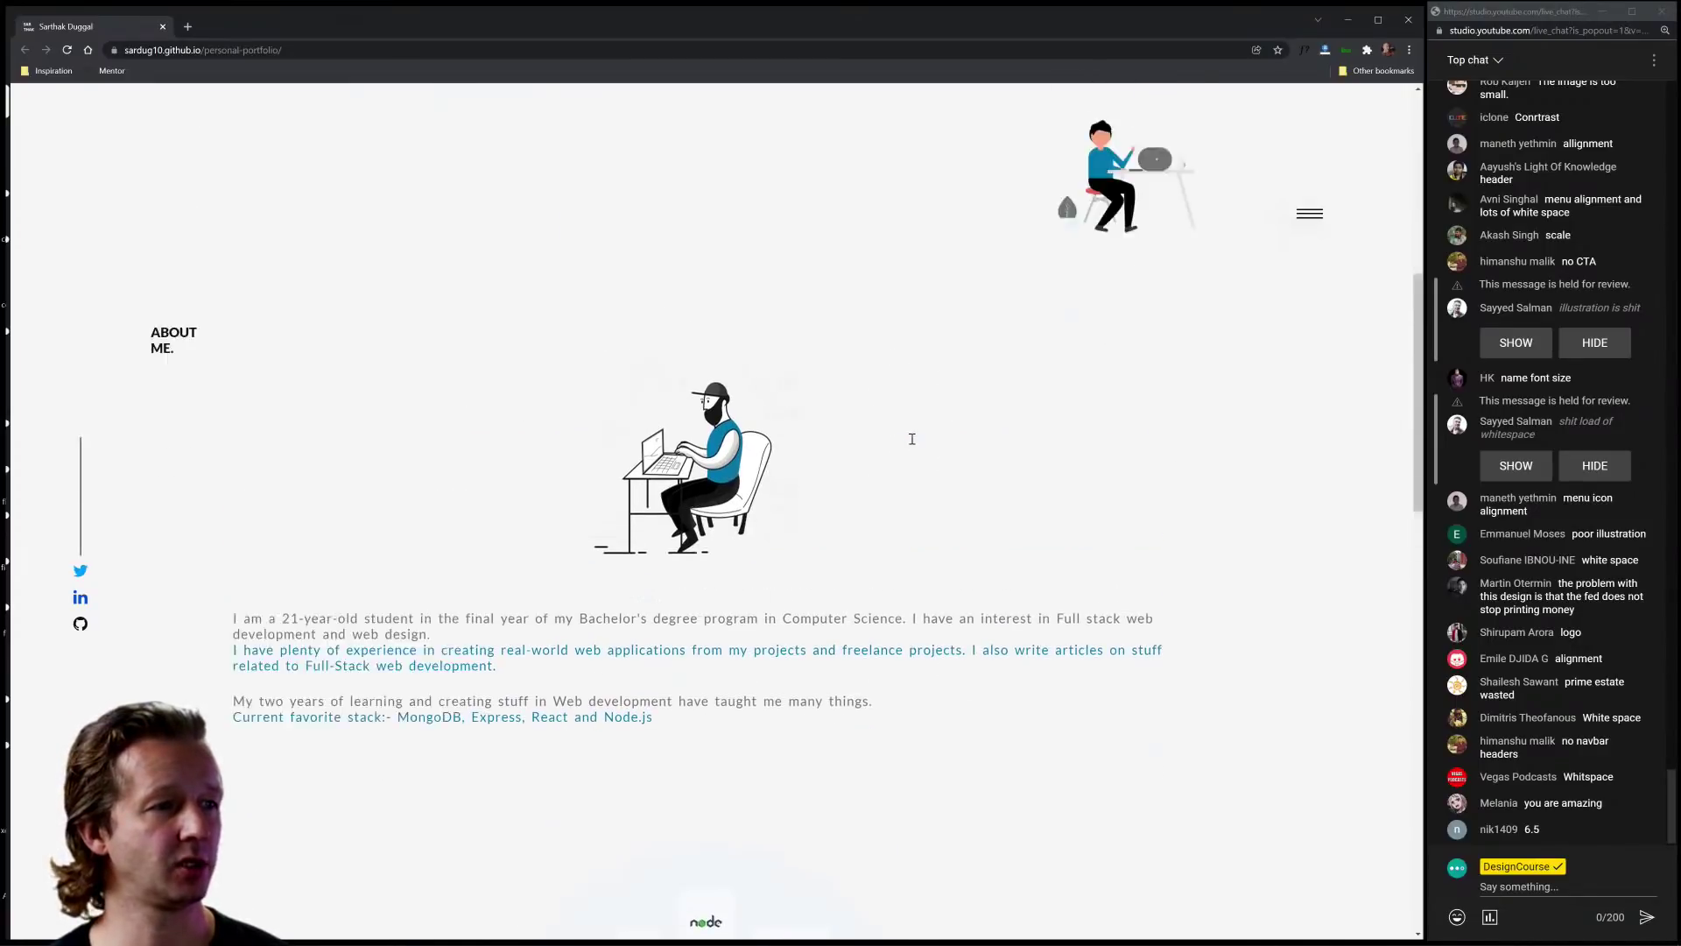
{"action": "scroll", "coordinate": [912, 439], "scroll_direction": "down", "scroll_amount": 5}
{"action": "scroll", "coordinate": [912, 442], "scroll_direction": "up", "scroll_amount": 2}
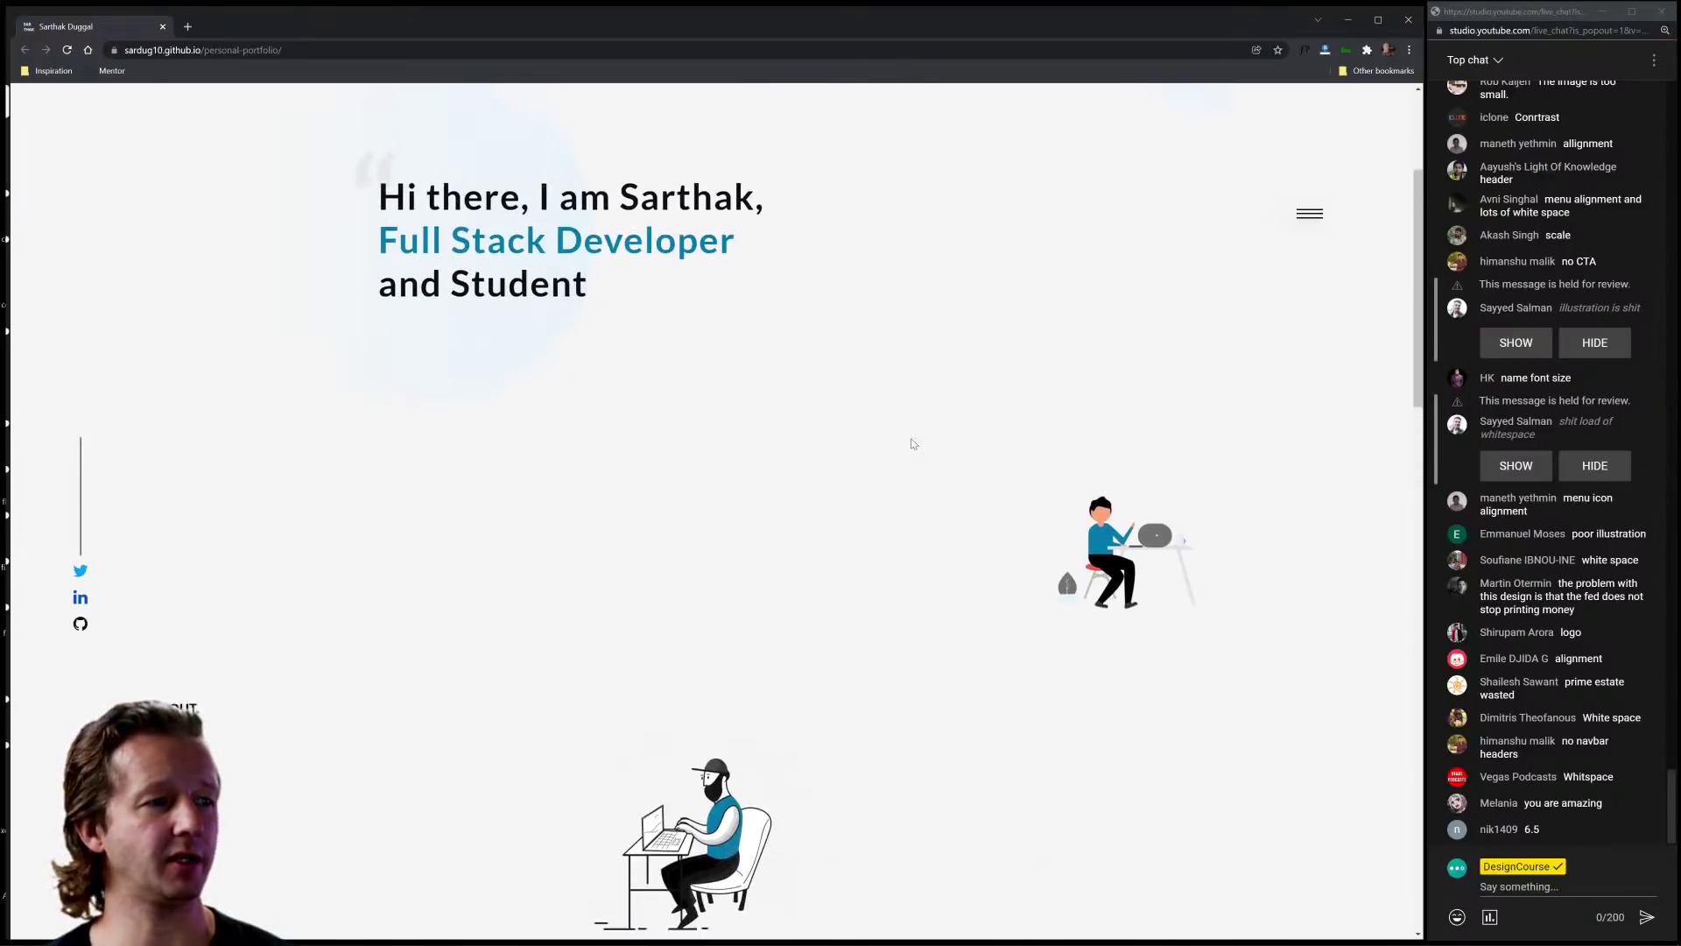
{"action": "scroll", "coordinate": [911, 442], "scroll_direction": "down", "scroll_amount": 1}
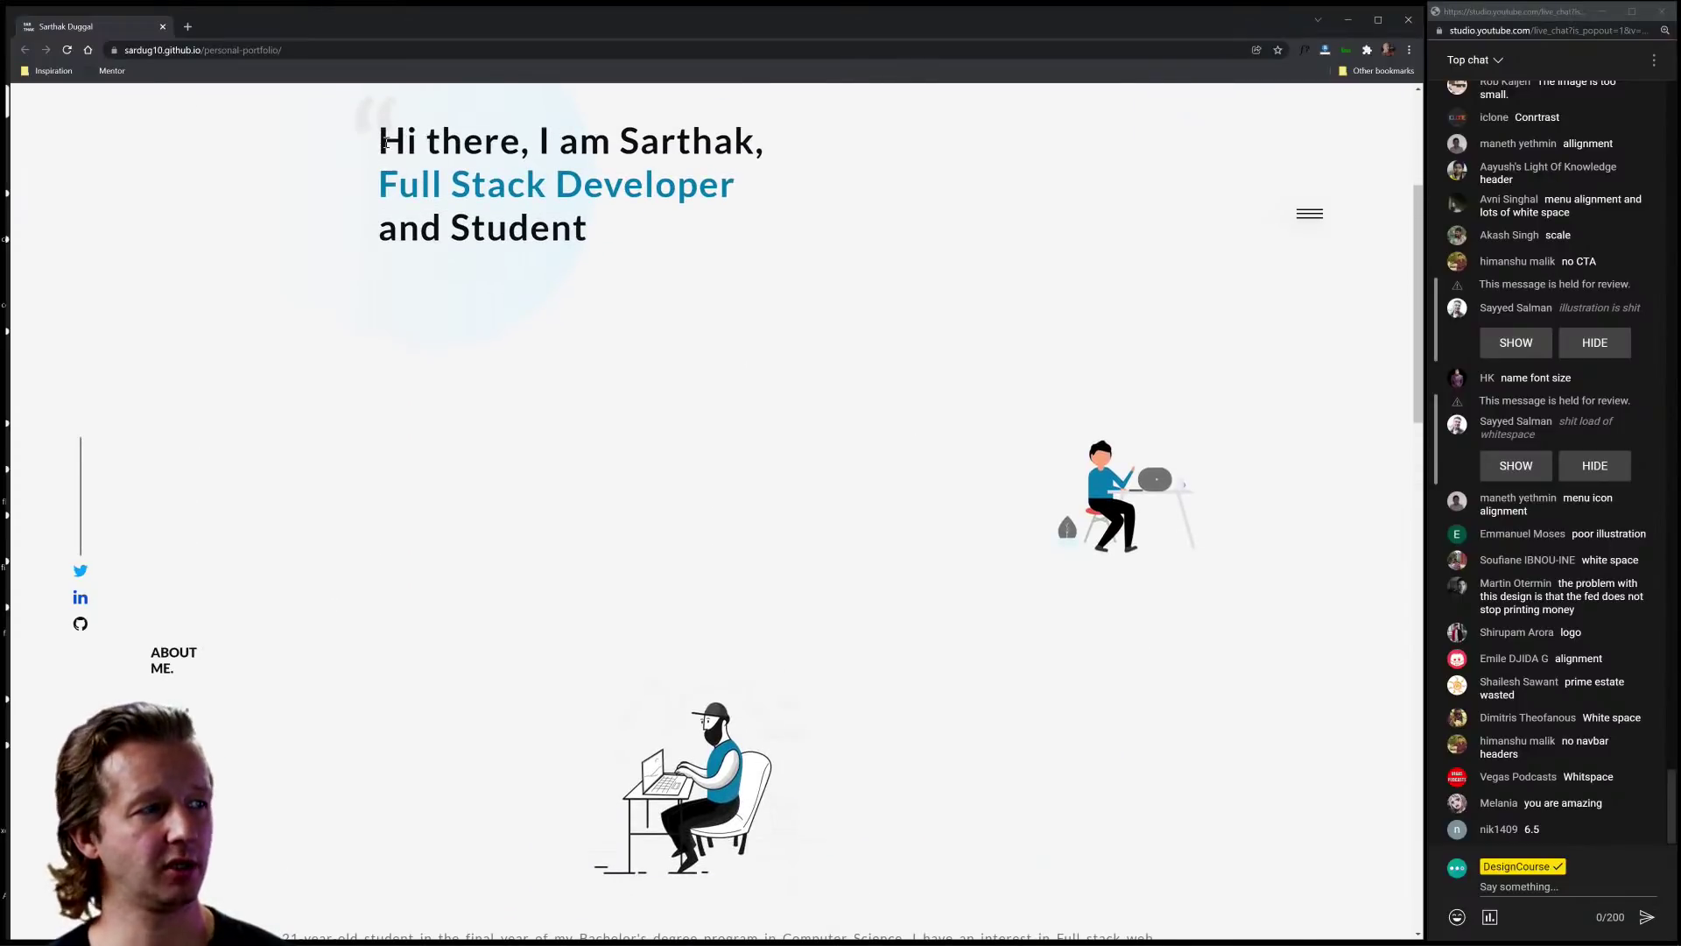
{"action": "left_click_drag", "start_coordinate": [387, 143], "coordinate": [611, 242]}
{"action": "left_click", "coordinate": [616, 245]}
{"action": "left_click_drag", "start_coordinate": [379, 141], "coordinate": [410, 145]}
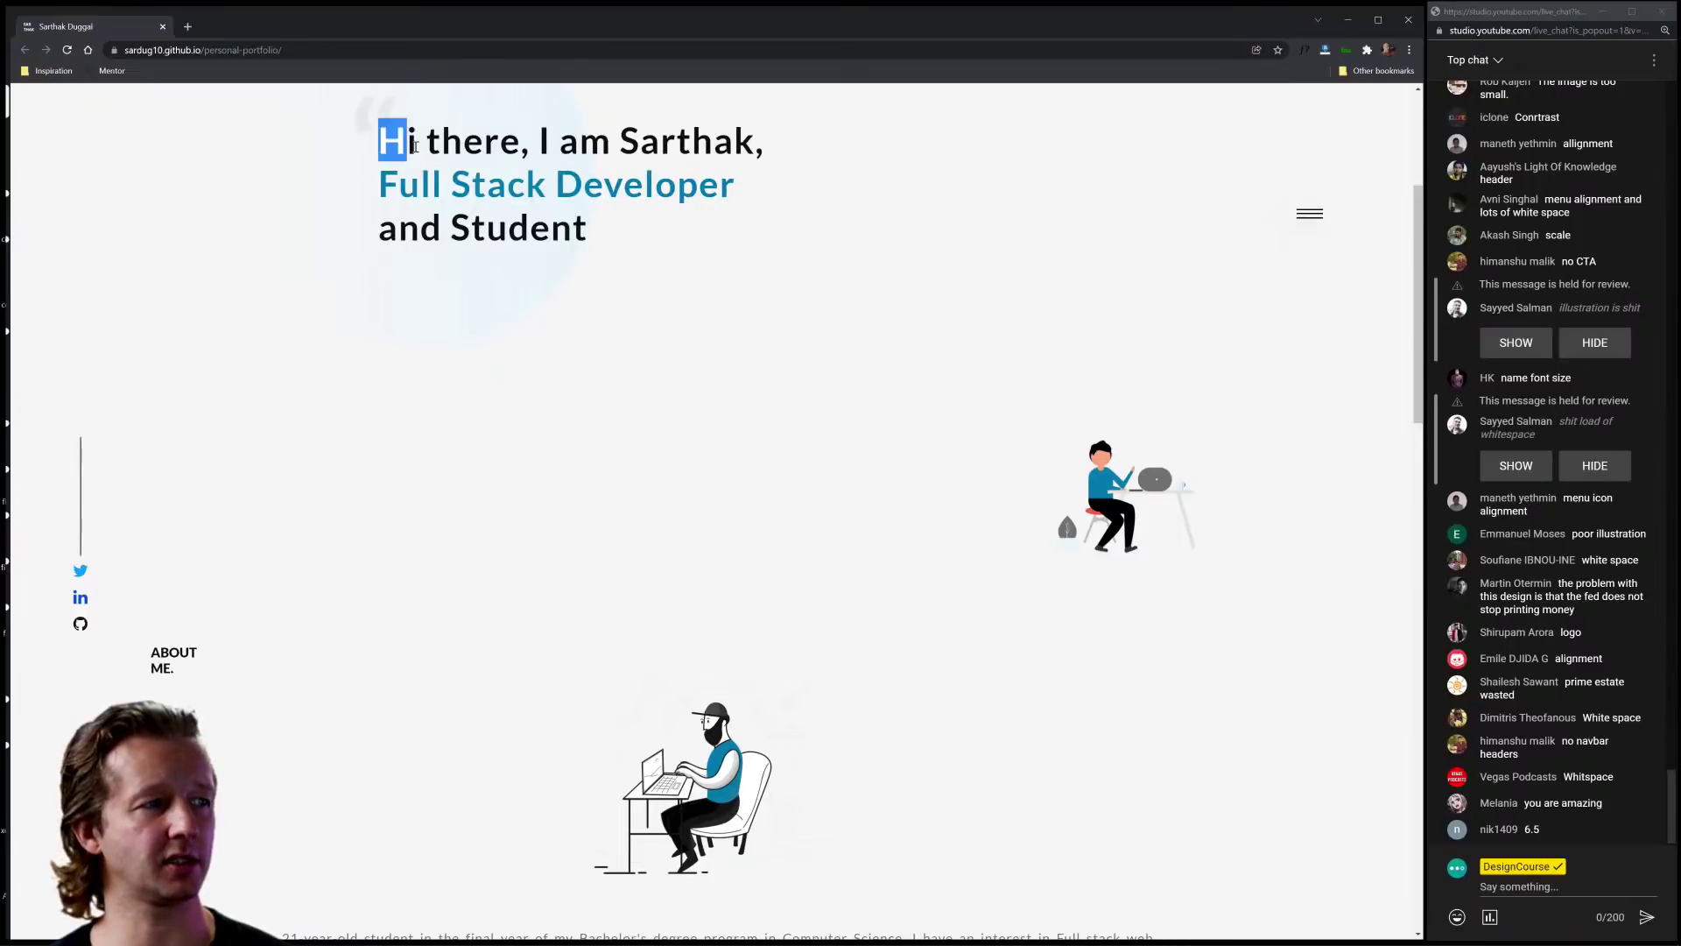
{"action": "left_click", "coordinate": [415, 146]}
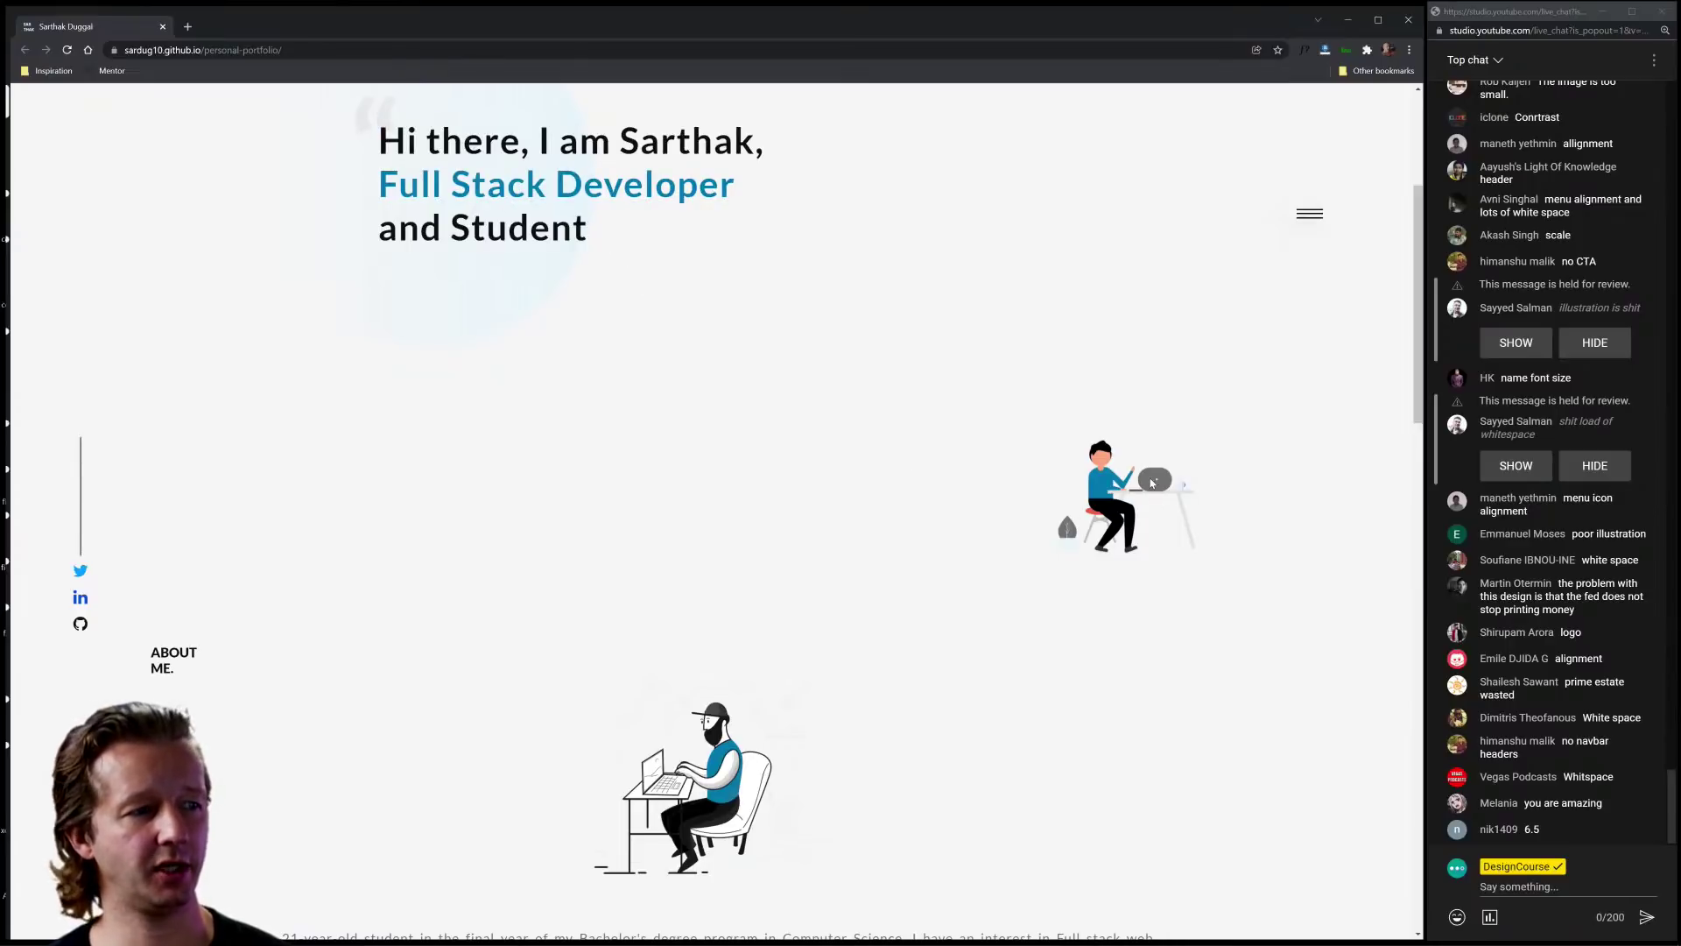
{"action": "left_click_drag", "start_coordinate": [165, 658], "coordinate": [281, 702]}
{"action": "left_click", "coordinate": [281, 701]}
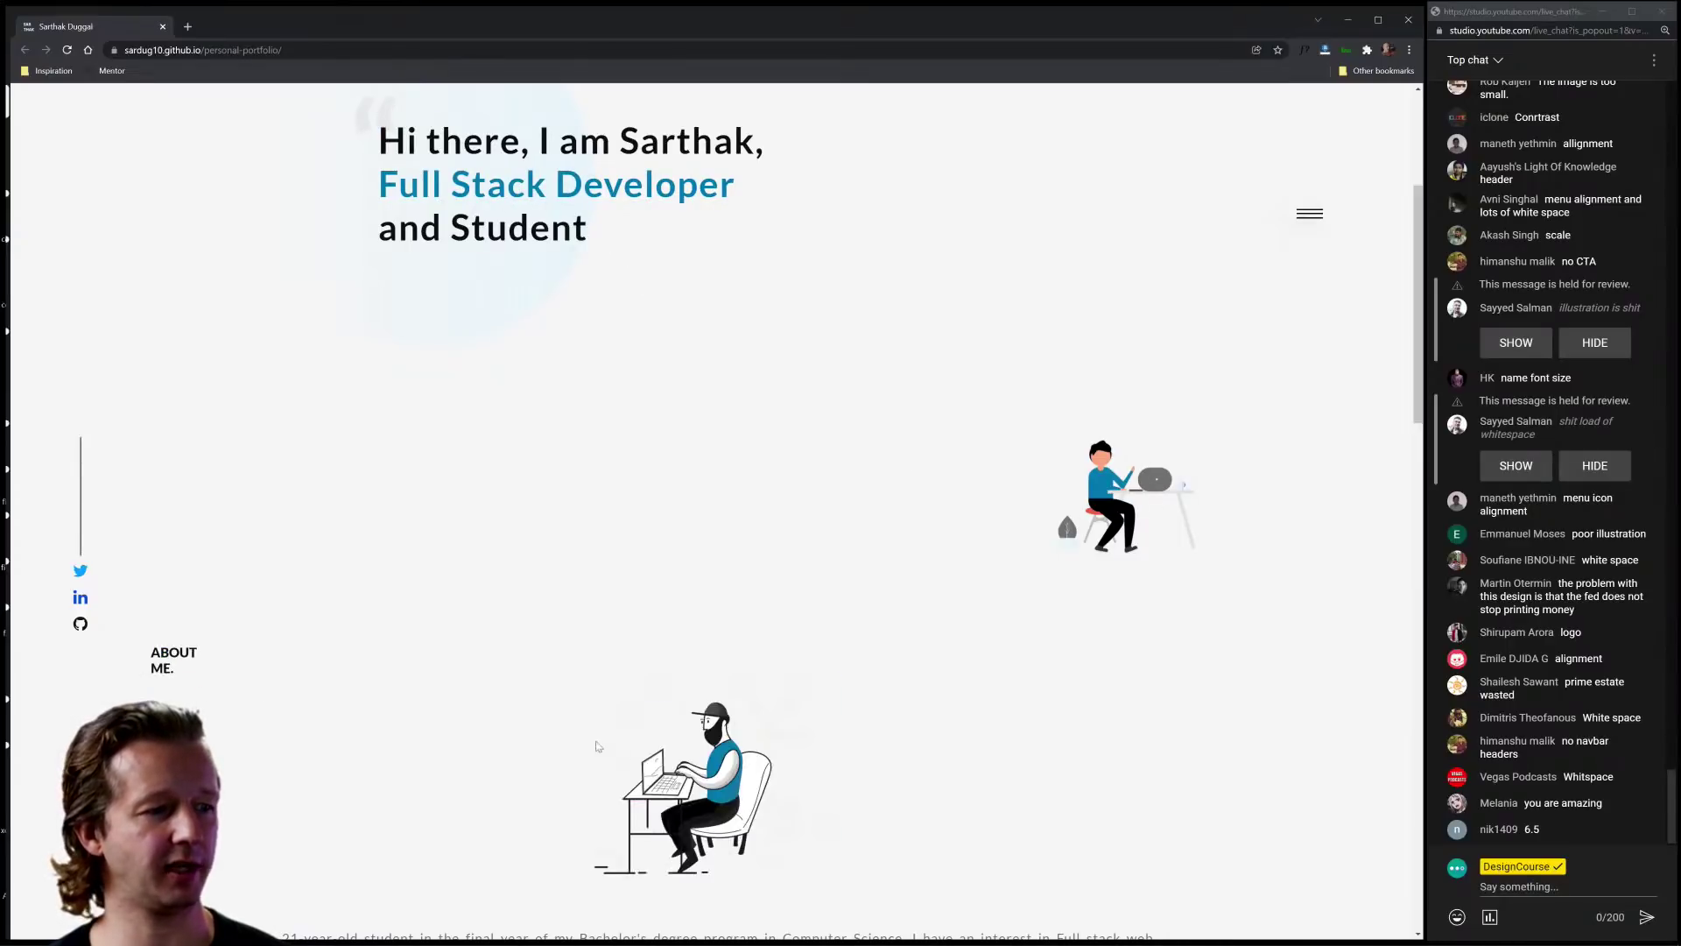
{"action": "scroll", "coordinate": [1008, 638], "scroll_direction": "down", "scroll_amount": 6}
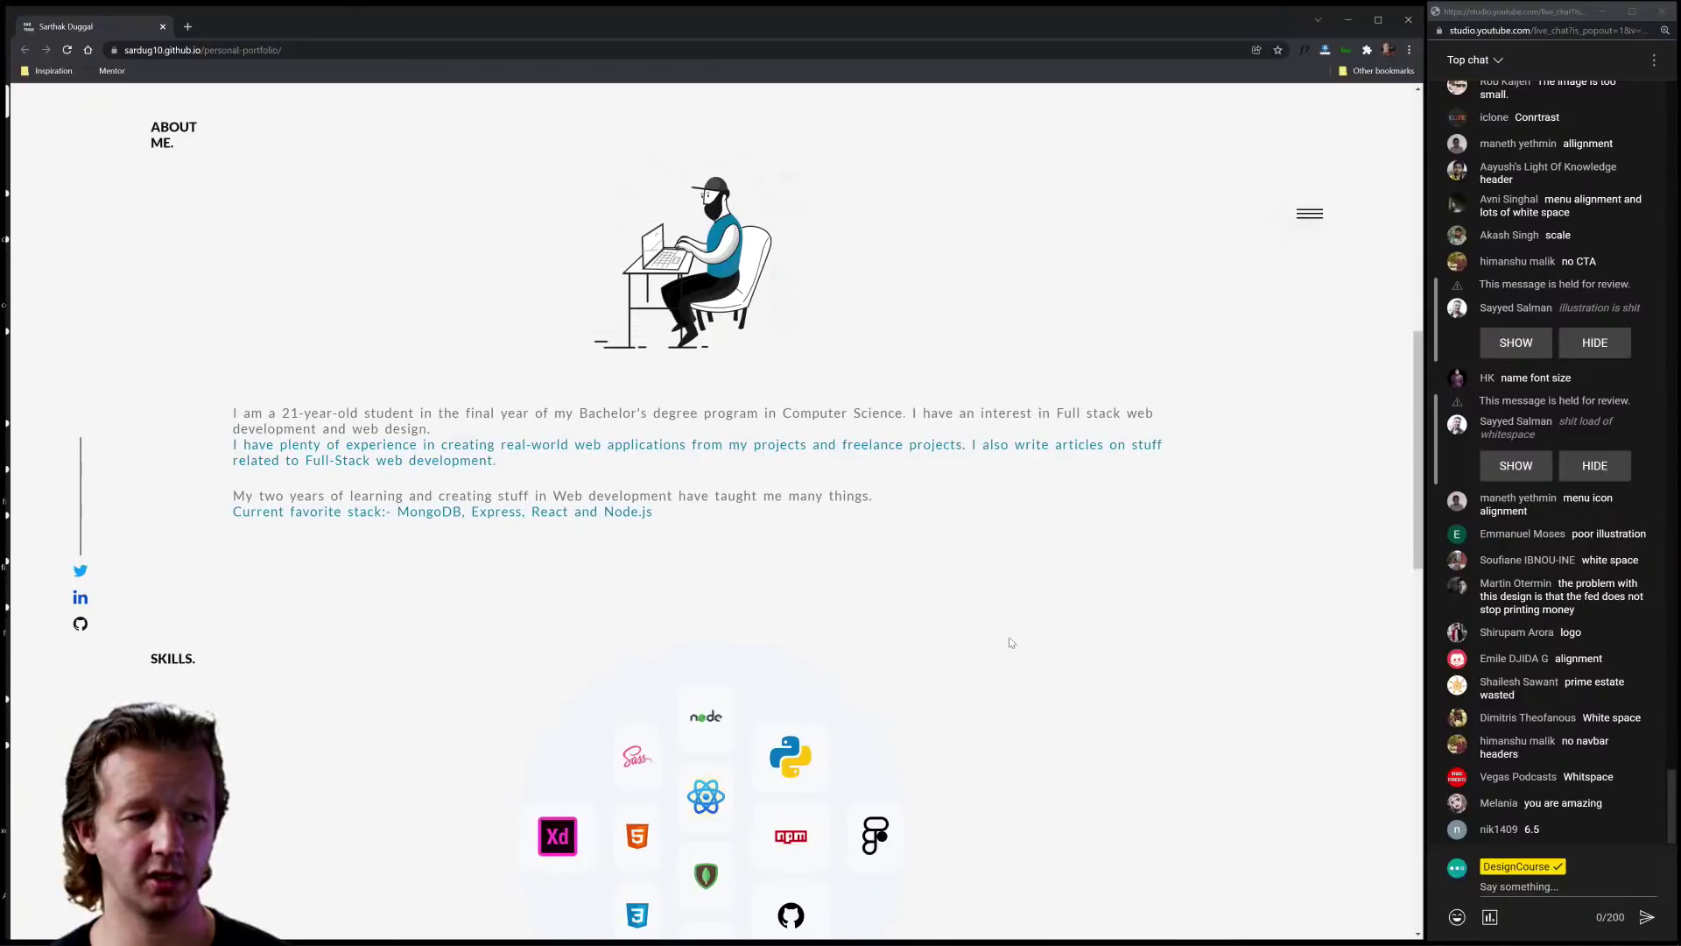
{"action": "scroll", "coordinate": [1009, 638], "scroll_direction": "up", "scroll_amount": 8}
{"action": "scroll", "coordinate": [1008, 642], "scroll_direction": "up", "scroll_amount": 2}
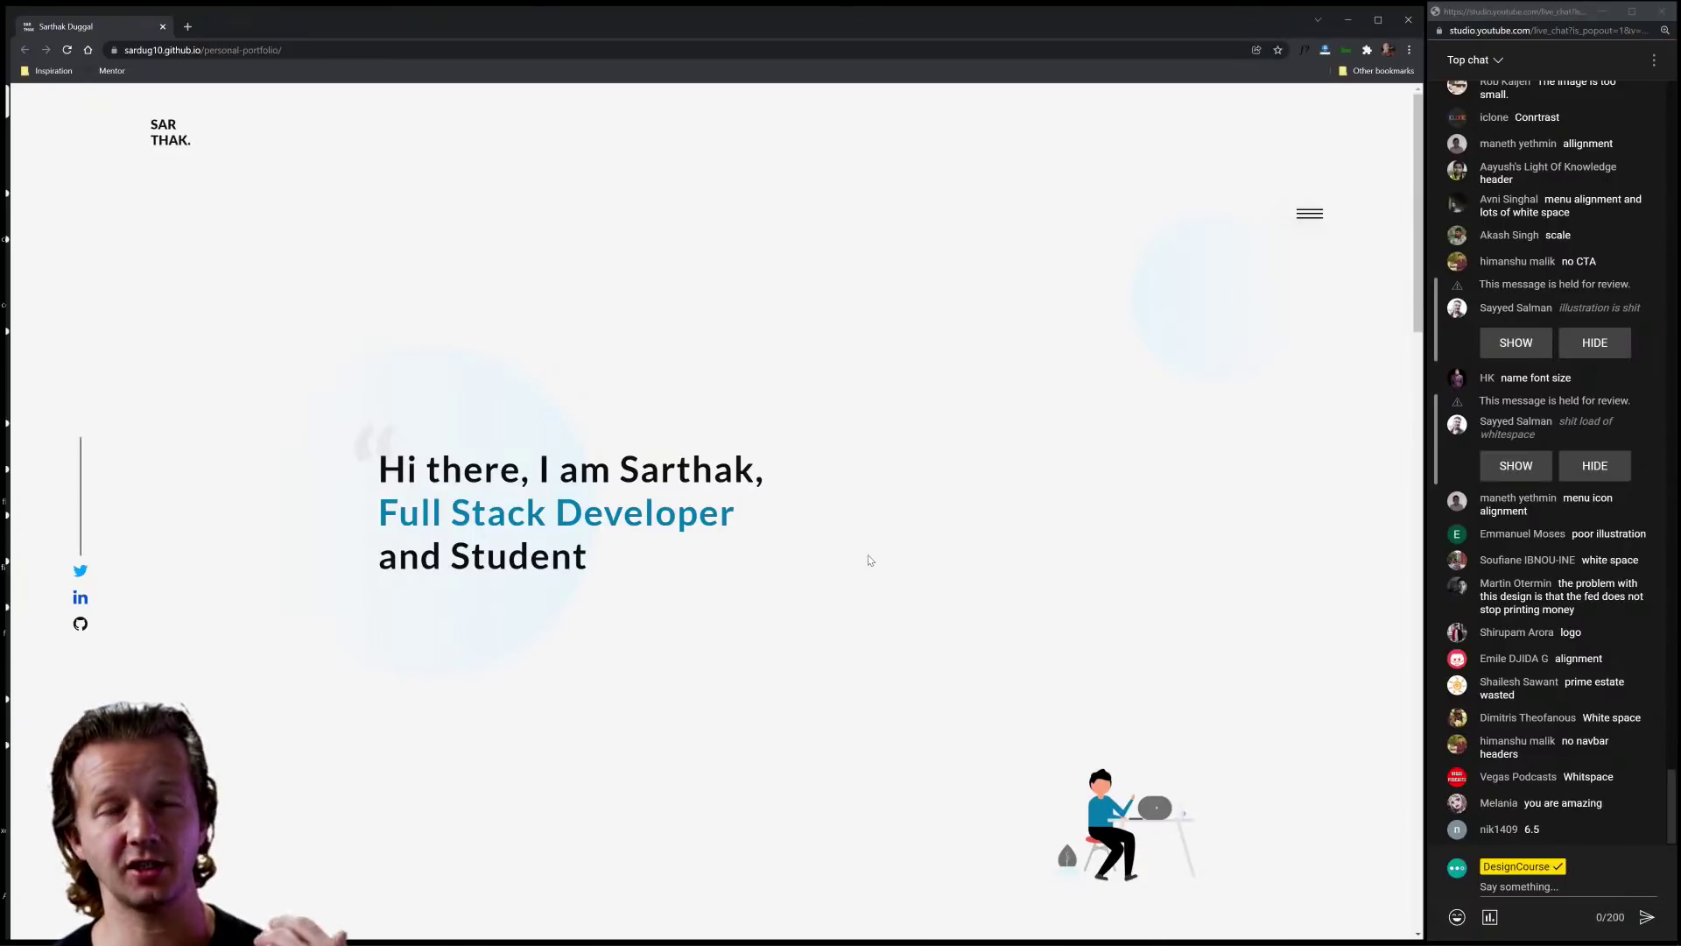
{"action": "scroll", "coordinate": [861, 536], "scroll_direction": "down", "scroll_amount": 10}
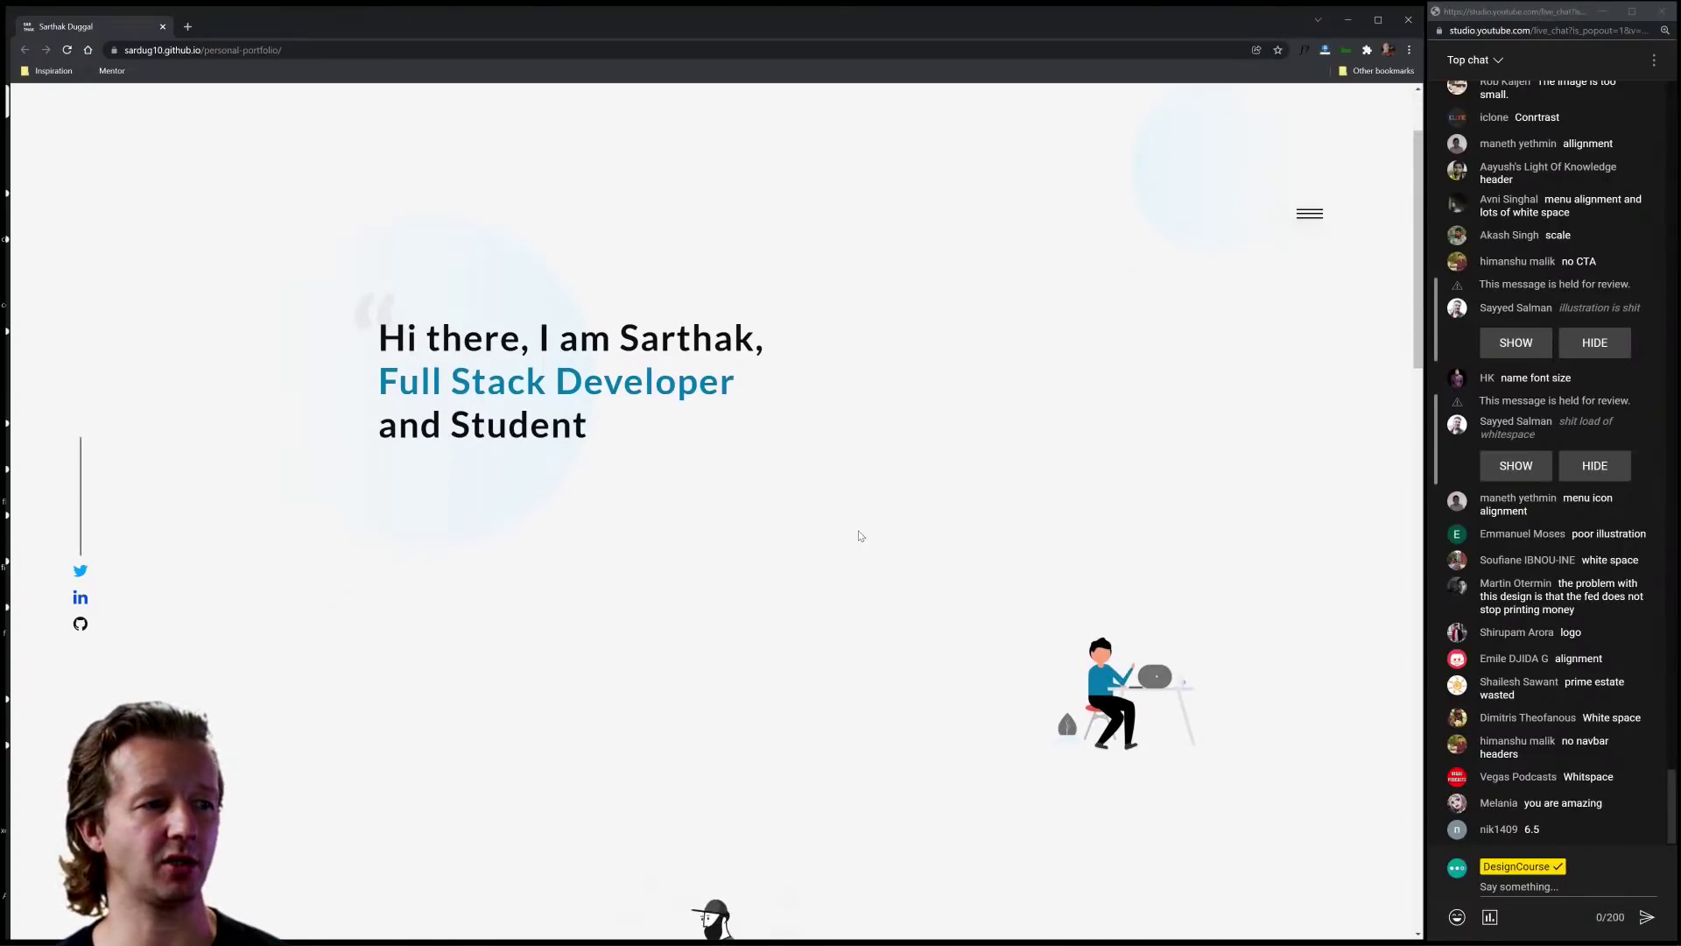
{"action": "scroll", "coordinate": [861, 536], "scroll_direction": "down", "scroll_amount": 2}
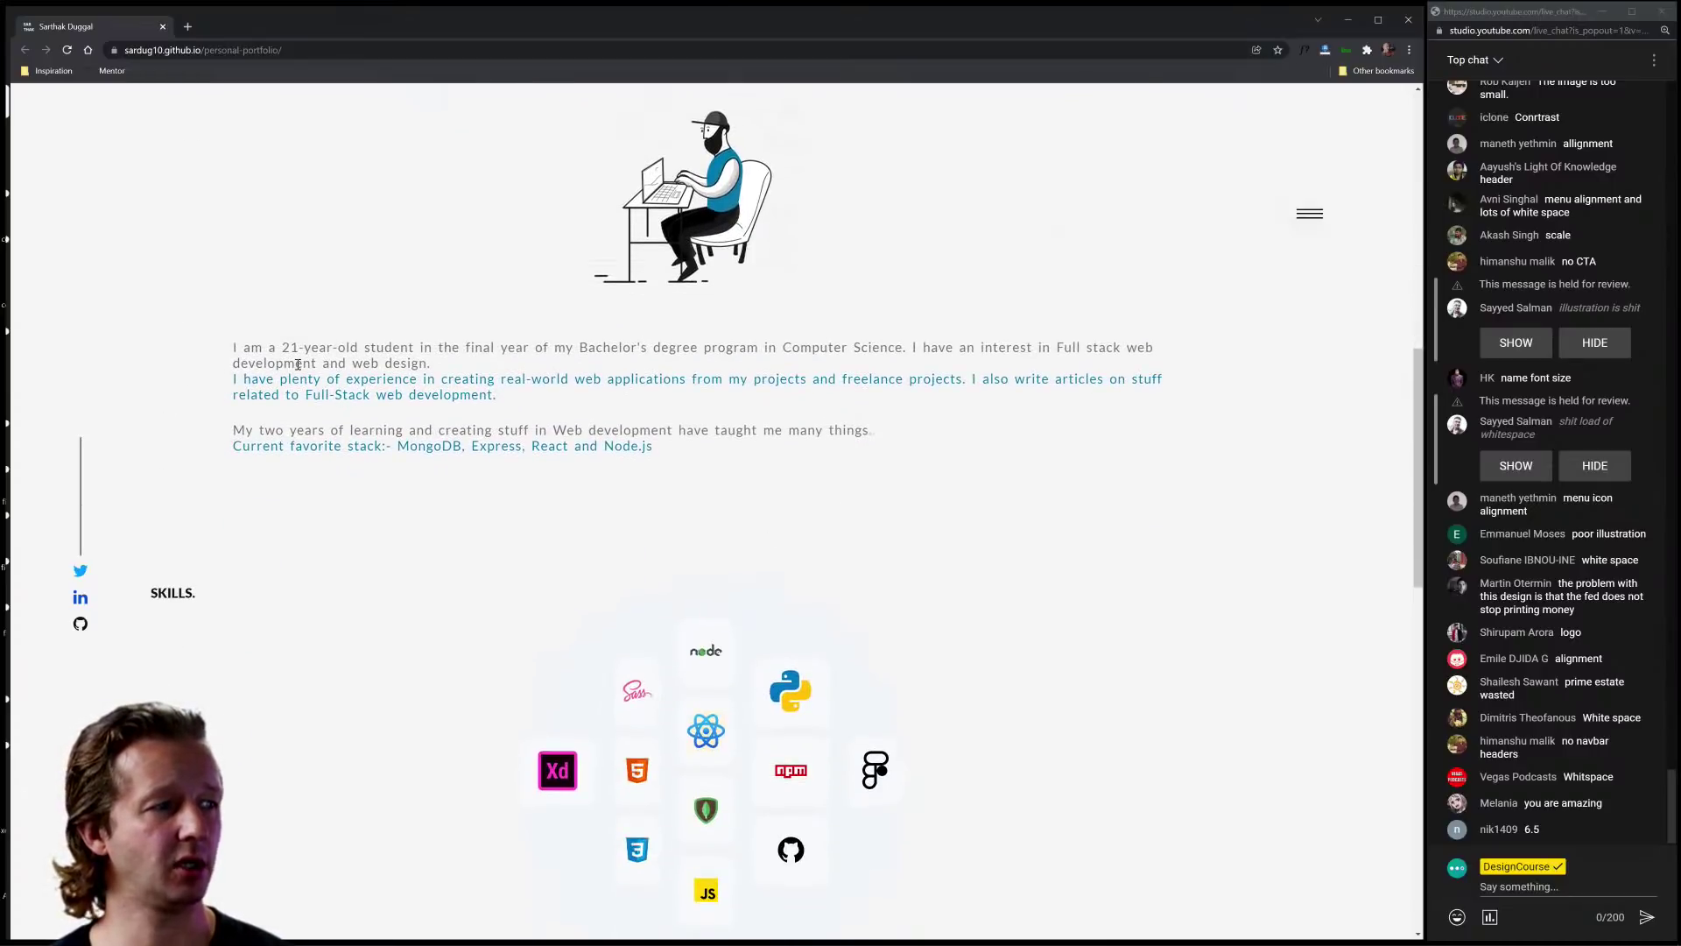
{"action": "left_click_drag", "start_coordinate": [233, 348], "coordinate": [415, 349]}
{"action": "left_click", "coordinate": [415, 346]}
{"action": "left_click", "coordinate": [231, 350]}
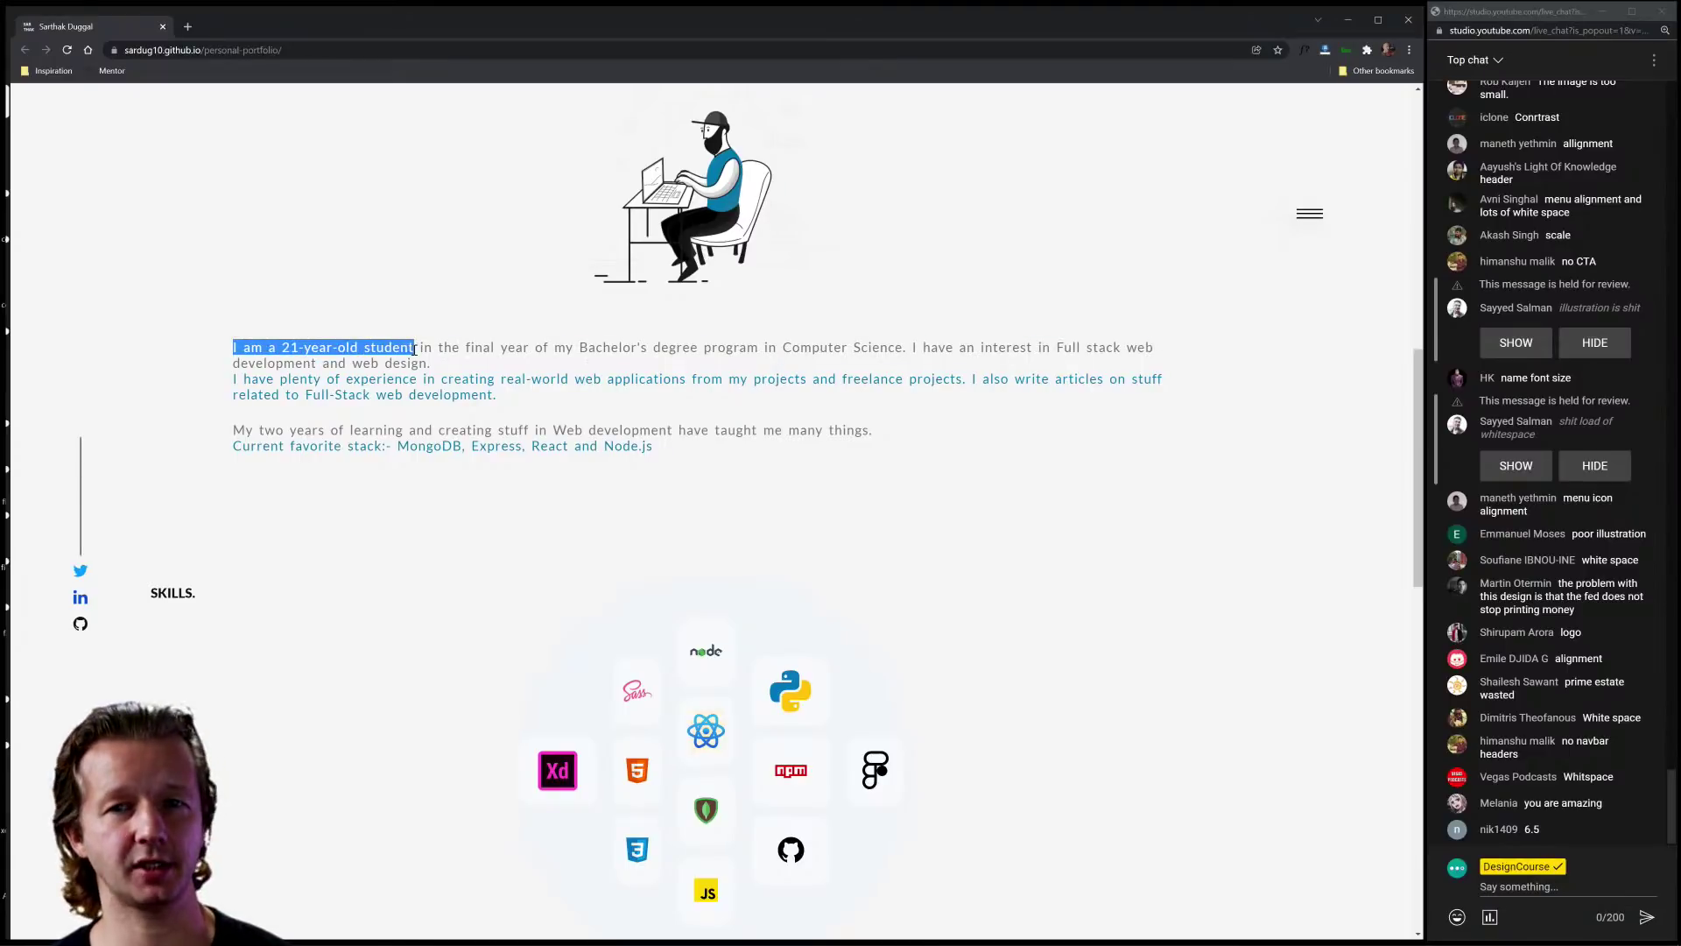
{"action": "left_click", "coordinate": [415, 349]}
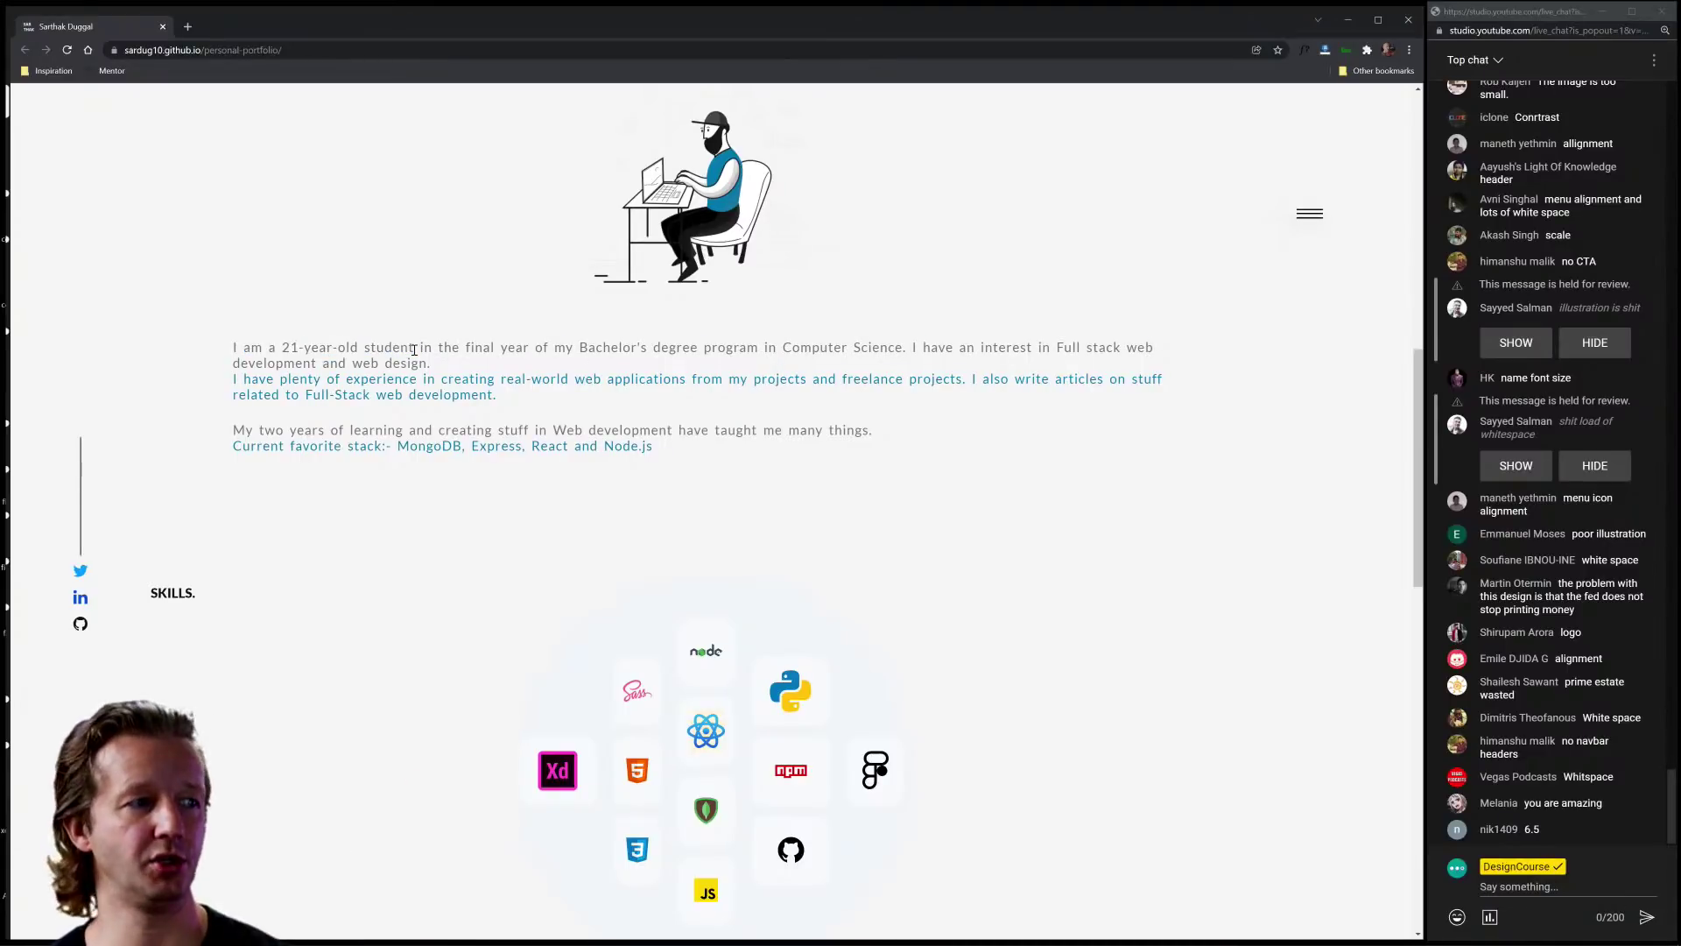
{"action": "scroll", "coordinate": [753, 482], "scroll_direction": "down", "scroll_amount": 3}
{"action": "scroll", "coordinate": [848, 485], "scroll_direction": "up", "scroll_amount": 4}
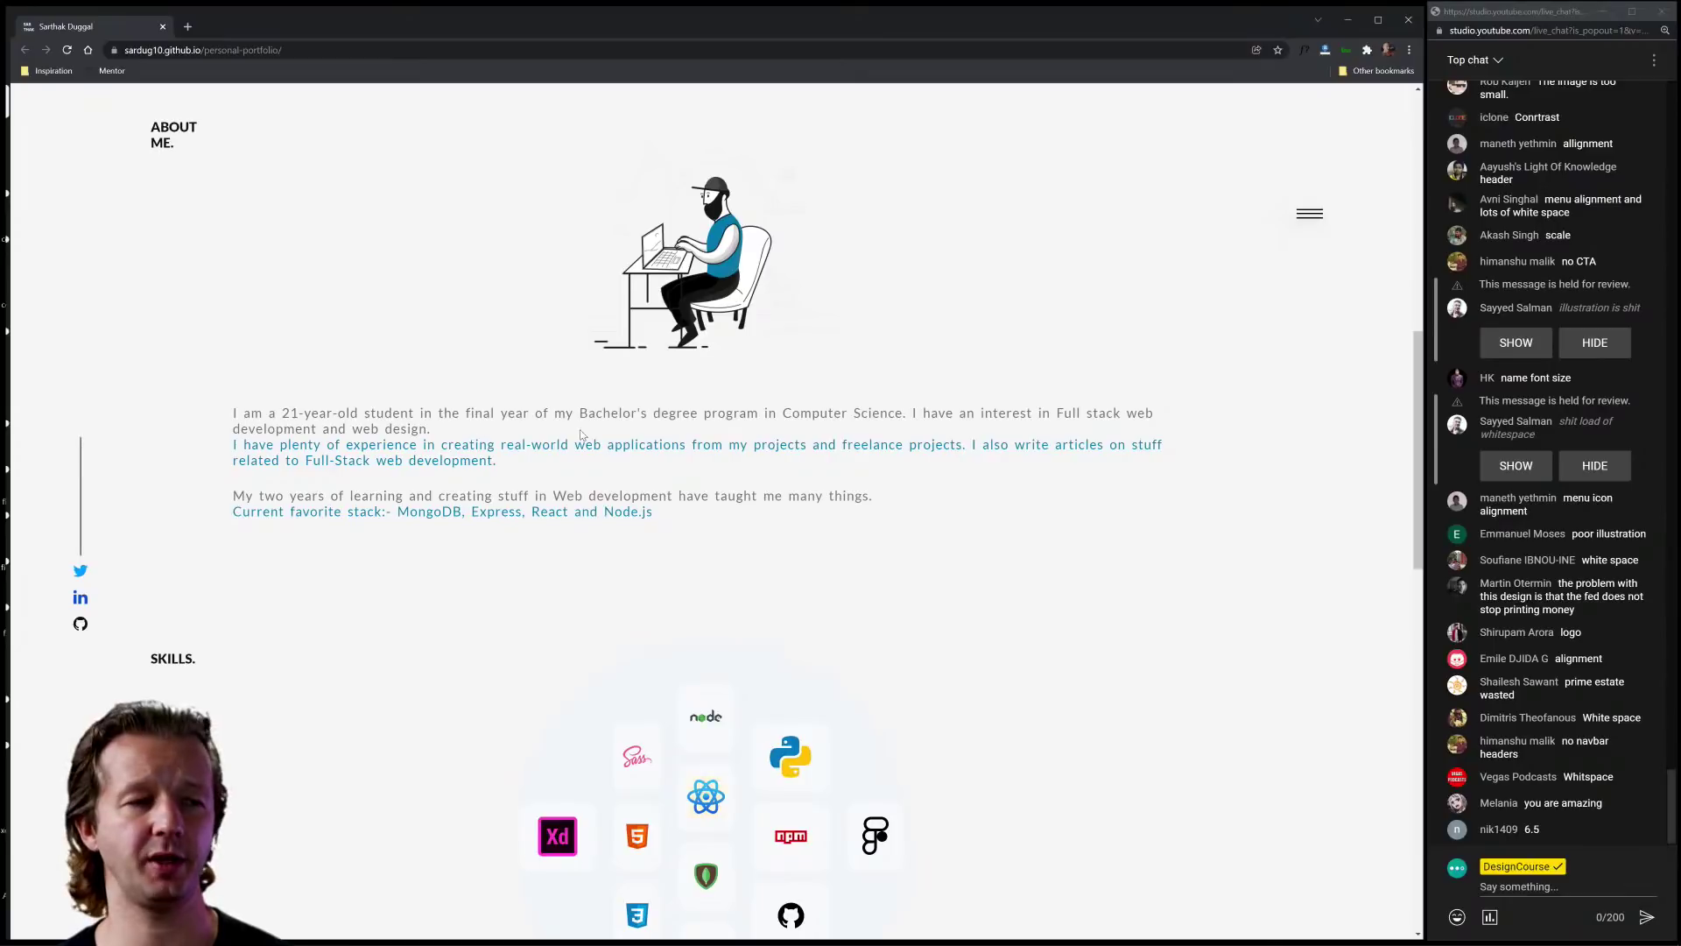
{"action": "double_click", "coordinate": [582, 276]}
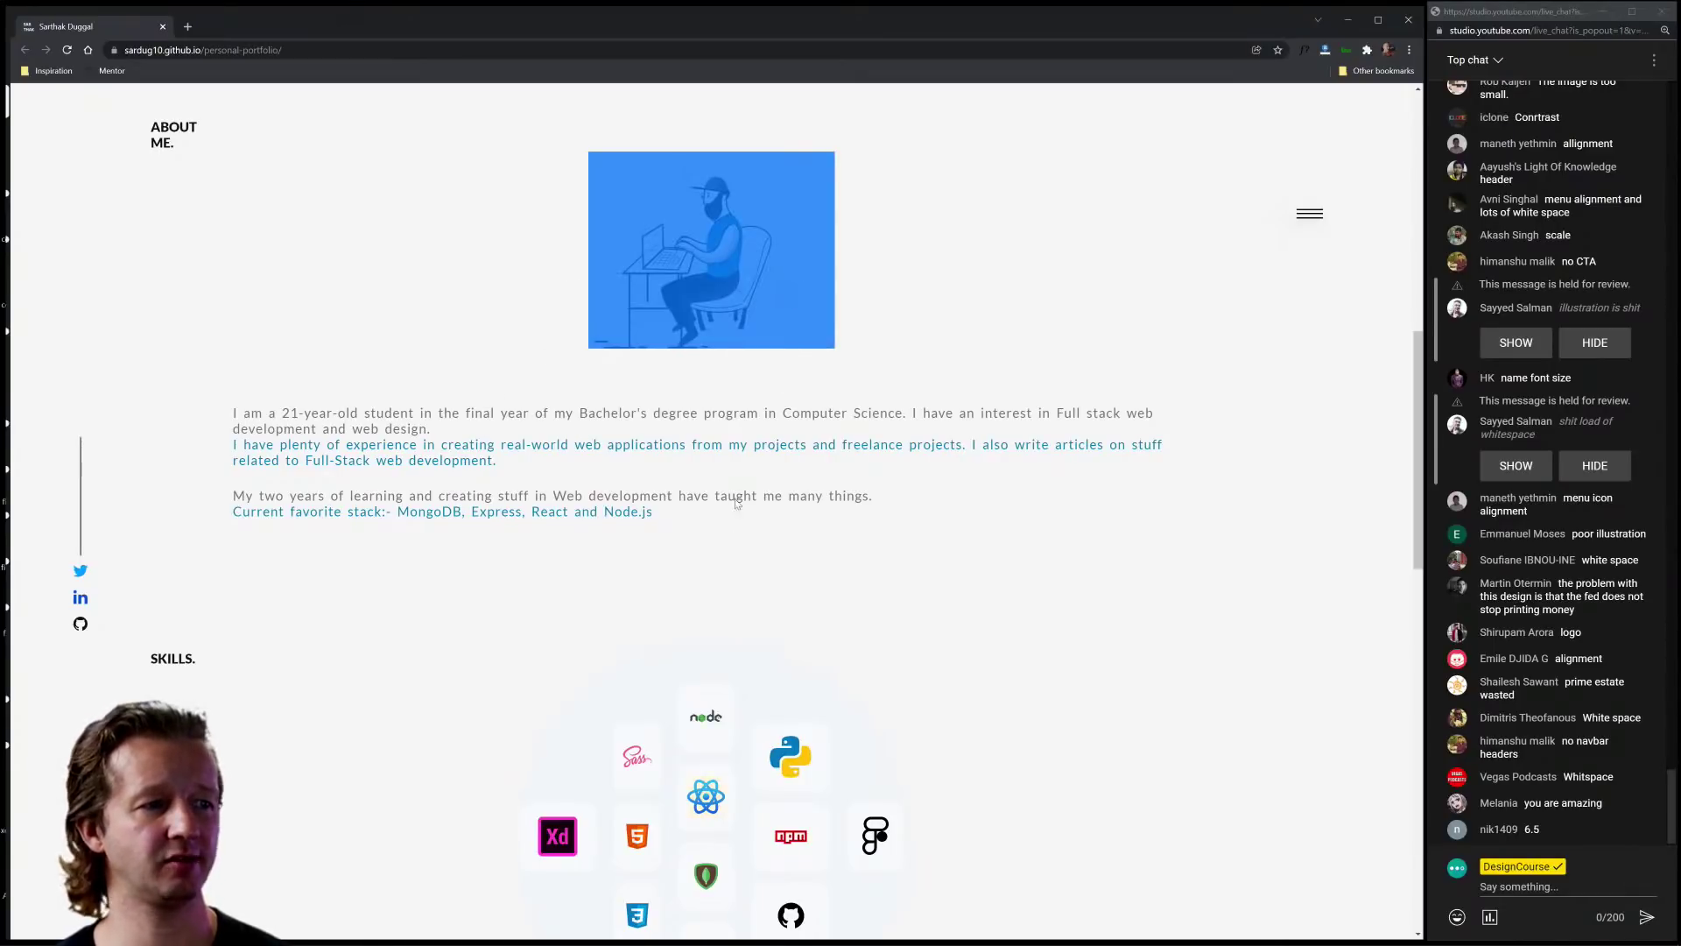
{"action": "left_click_drag", "start_coordinate": [718, 527], "coordinate": [219, 419]}
{"action": "left_click", "coordinate": [219, 419]}
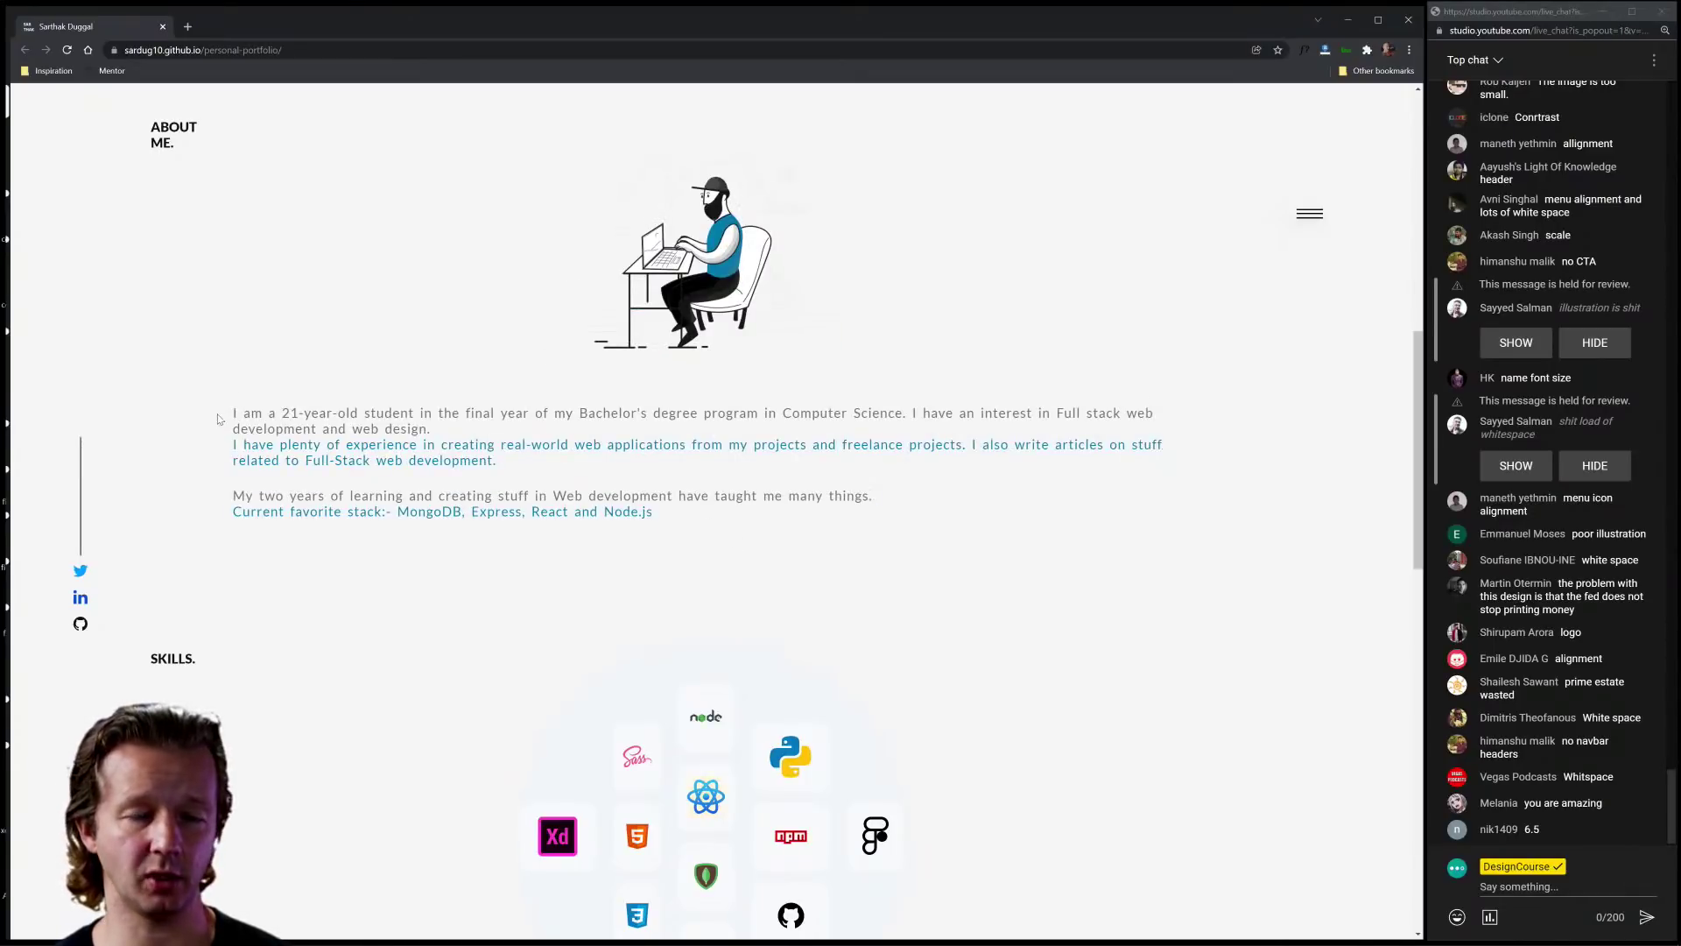
{"action": "scroll", "coordinate": [287, 349], "scroll_direction": "down", "scroll_amount": 10}
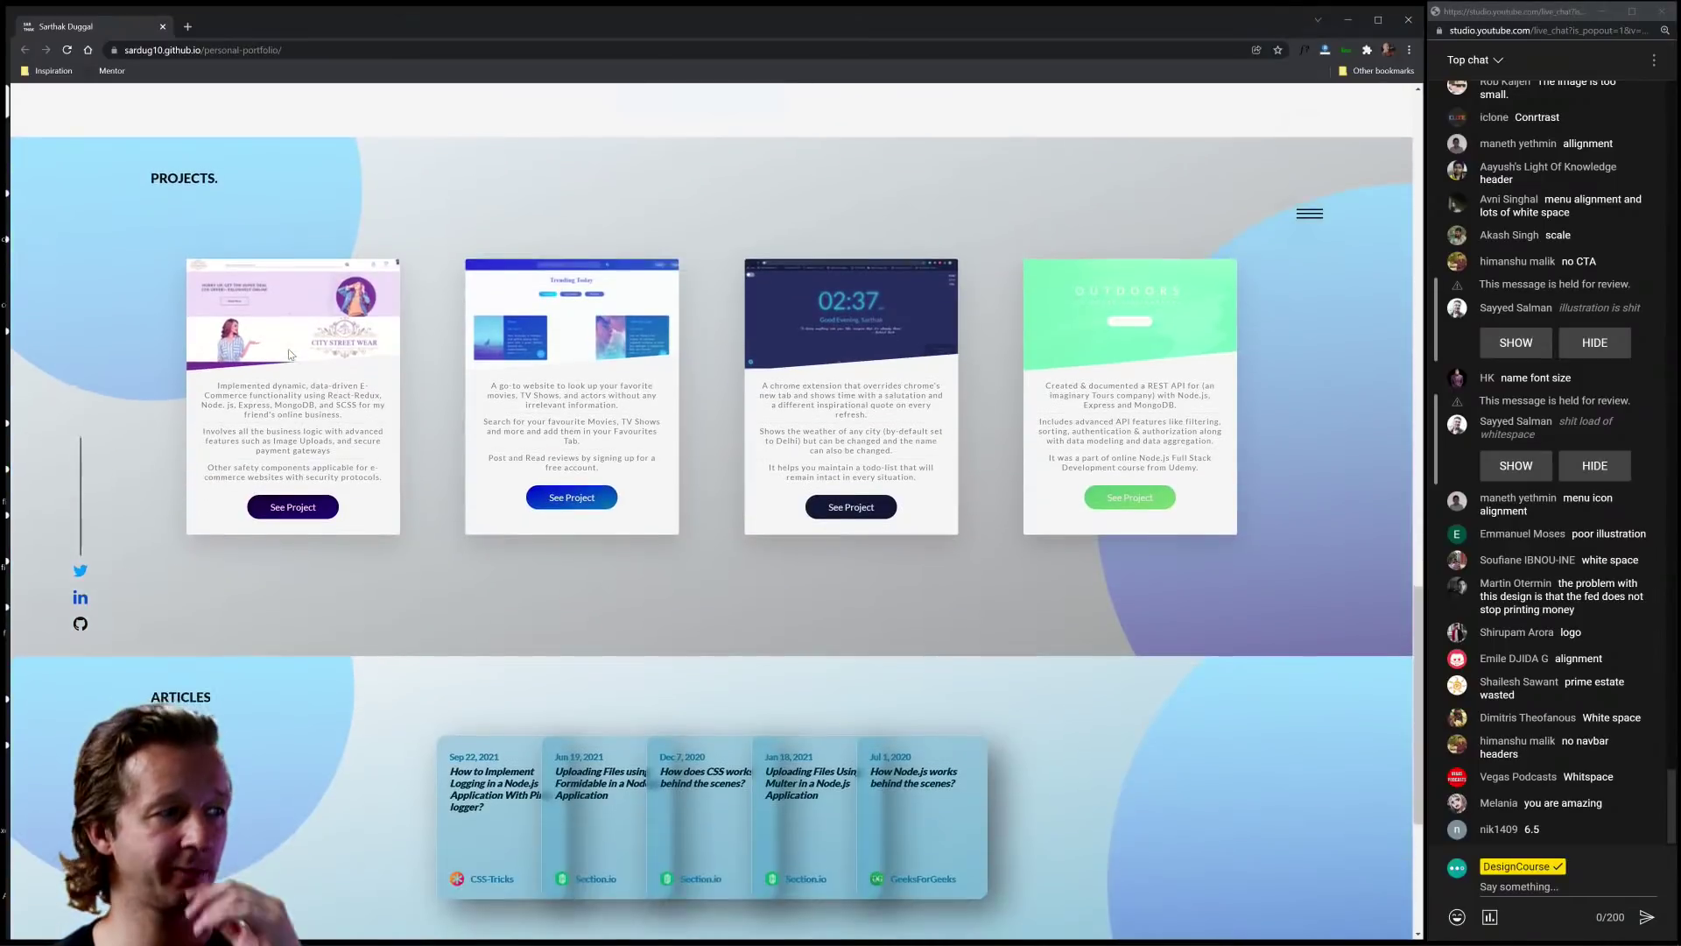
{"action": "scroll", "coordinate": [290, 353], "scroll_direction": "up", "scroll_amount": 9}
{"action": "scroll", "coordinate": [364, 457], "scroll_direction": "down", "scroll_amount": 2}
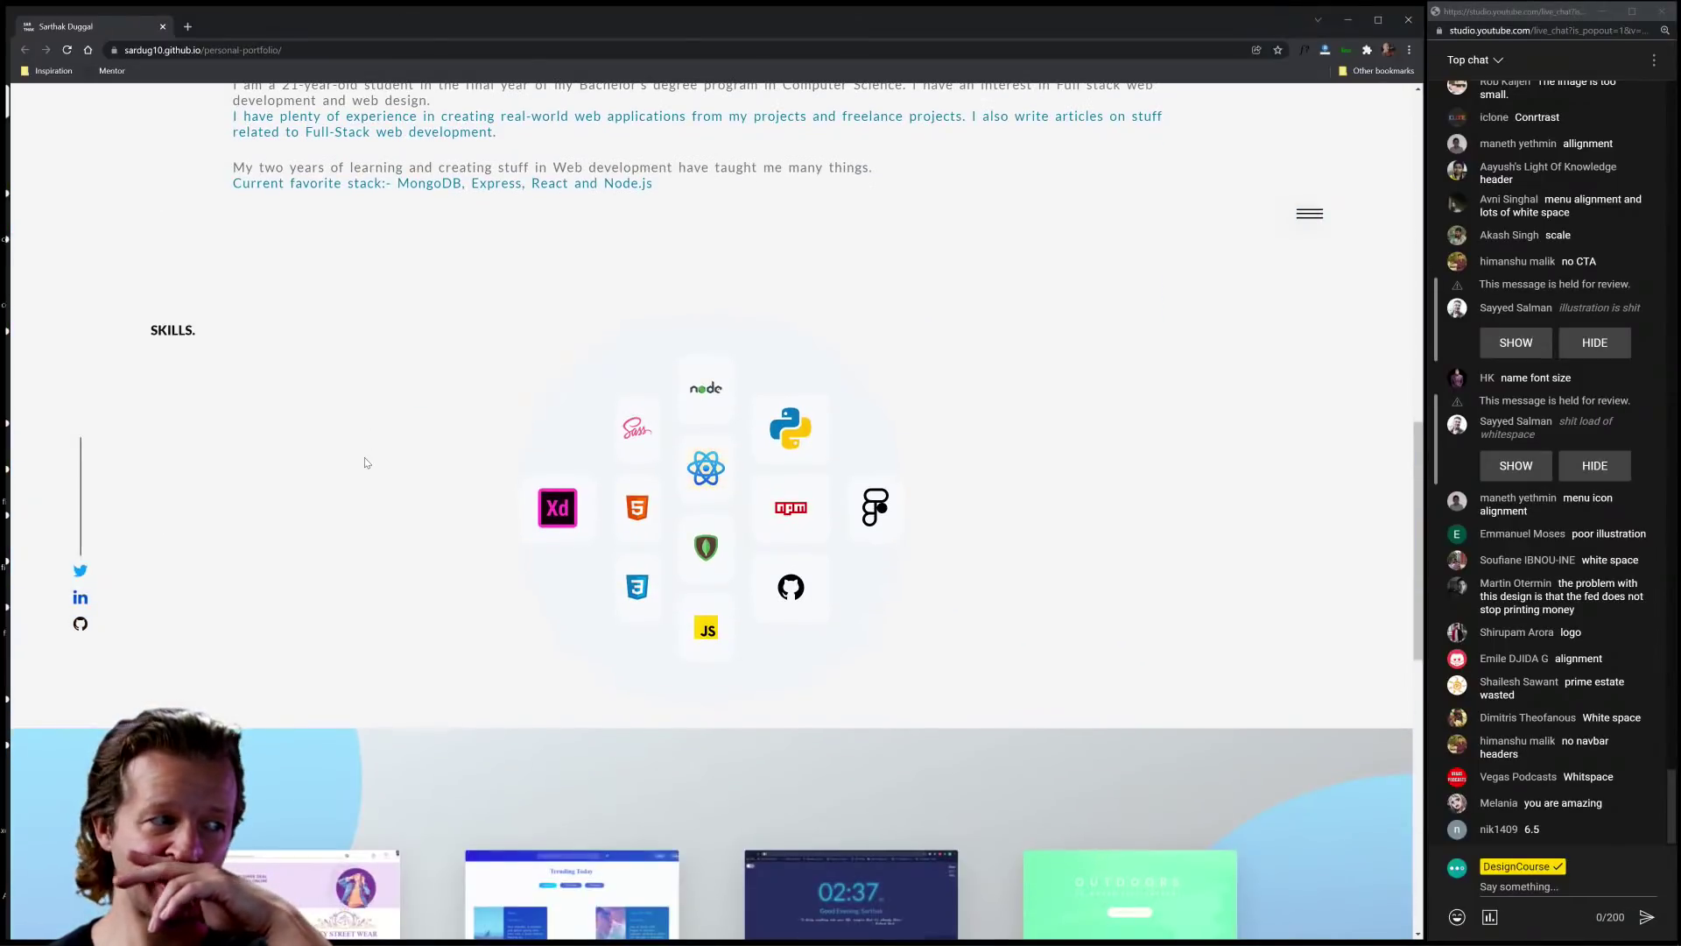
{"action": "scroll", "coordinate": [365, 461], "scroll_direction": "up", "scroll_amount": 4}
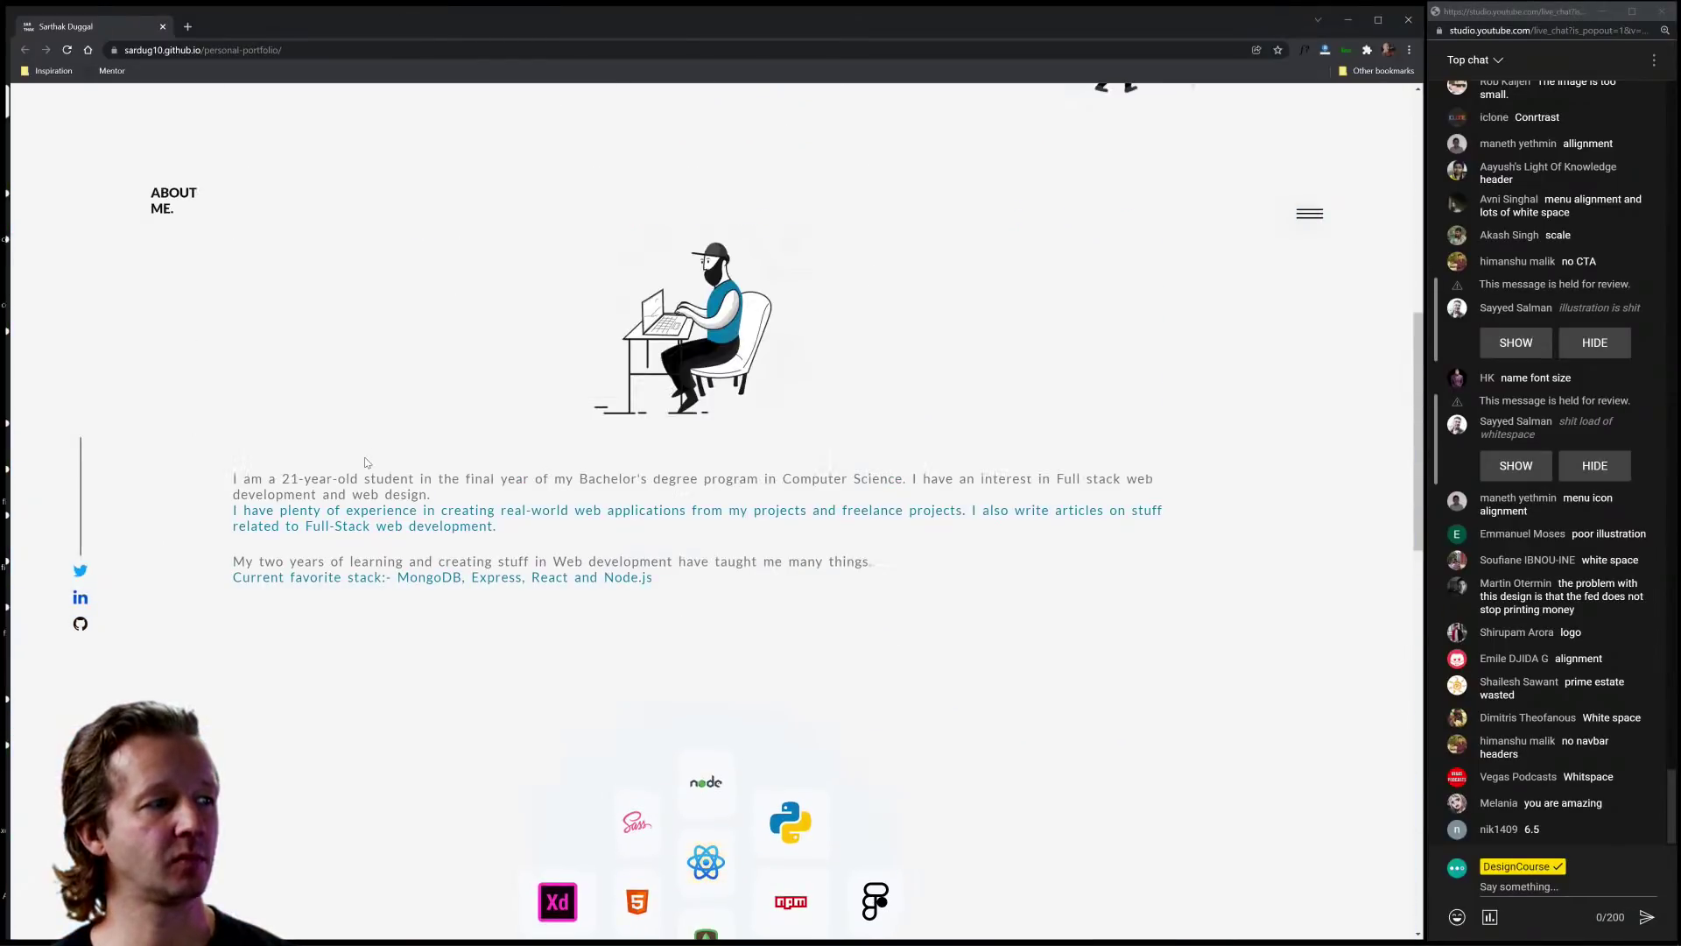
{"action": "left_click_drag", "start_coordinate": [155, 194], "coordinate": [180, 208]}
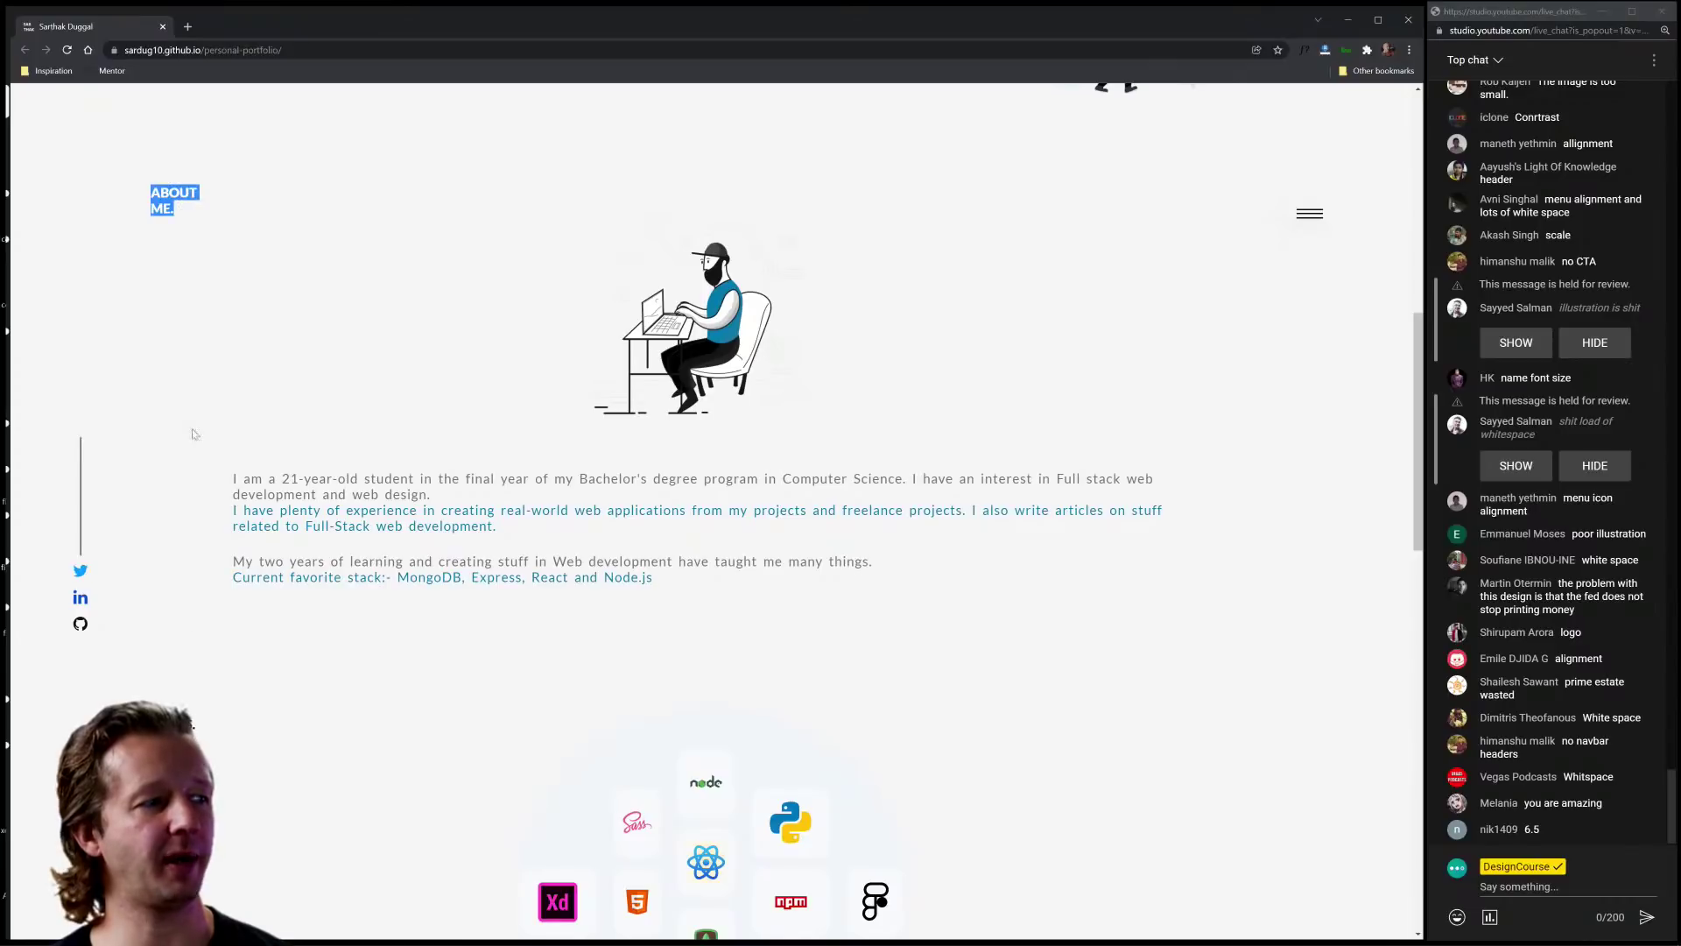
{"action": "left_click", "coordinate": [274, 718]}
{"action": "scroll", "coordinate": [609, 676], "scroll_direction": "down", "scroll_amount": 3}
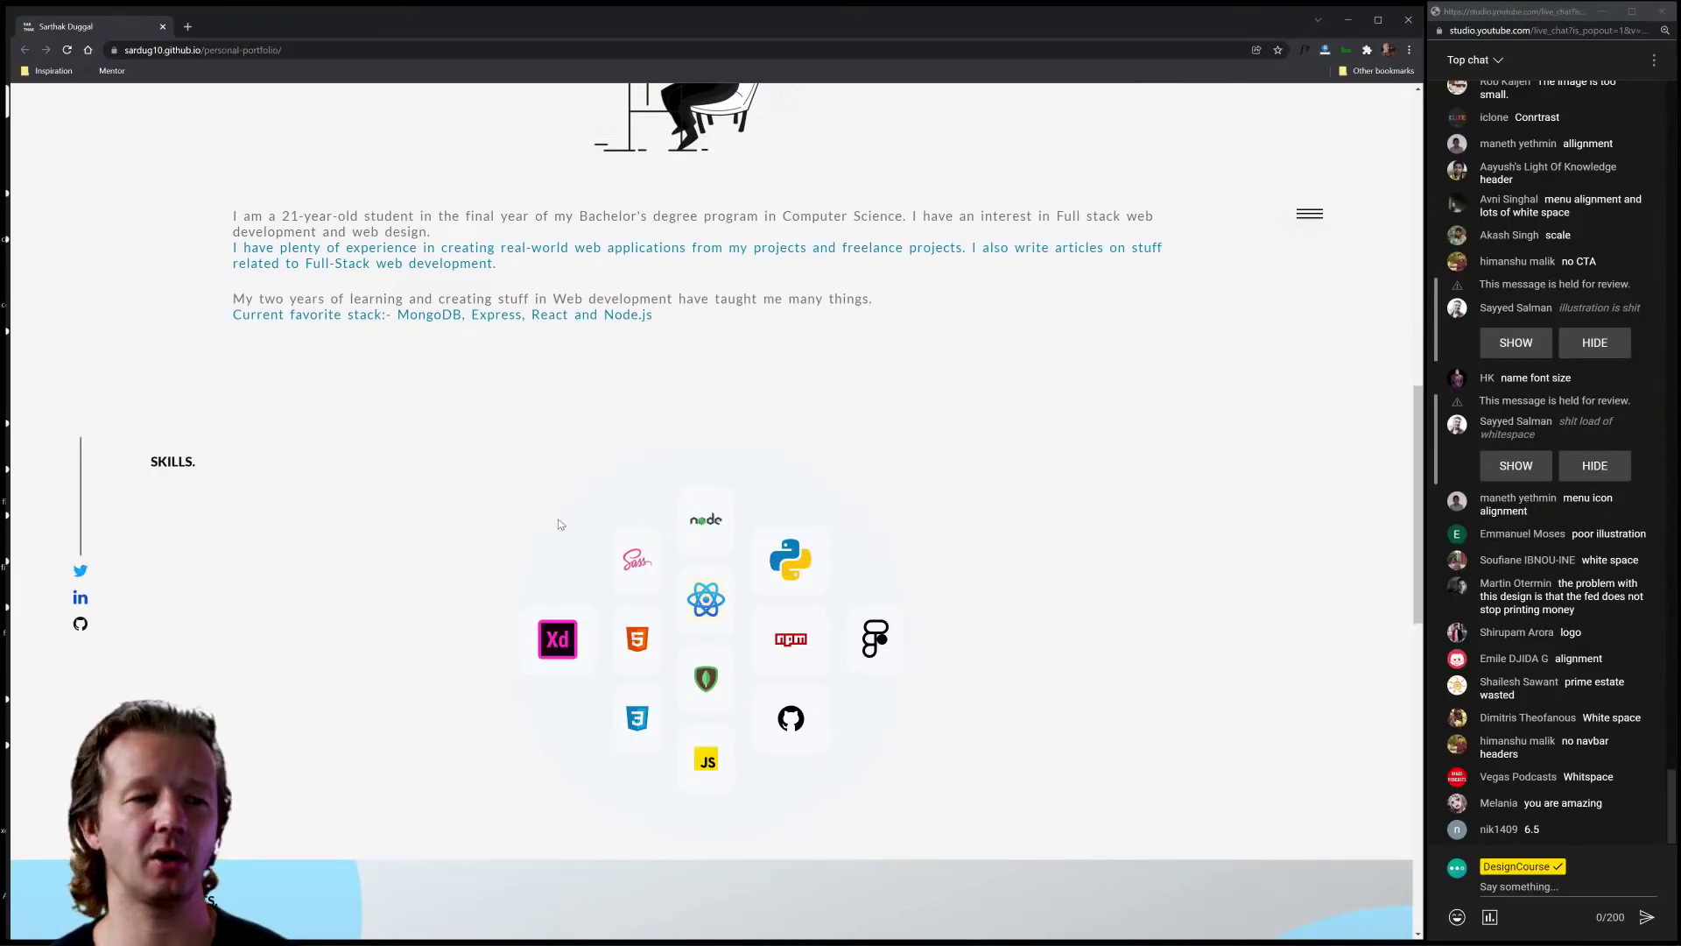
{"action": "scroll", "coordinate": [495, 514], "scroll_direction": "down", "scroll_amount": 6}
{"action": "scroll", "coordinate": [497, 514], "scroll_direction": "down", "scroll_amount": 6}
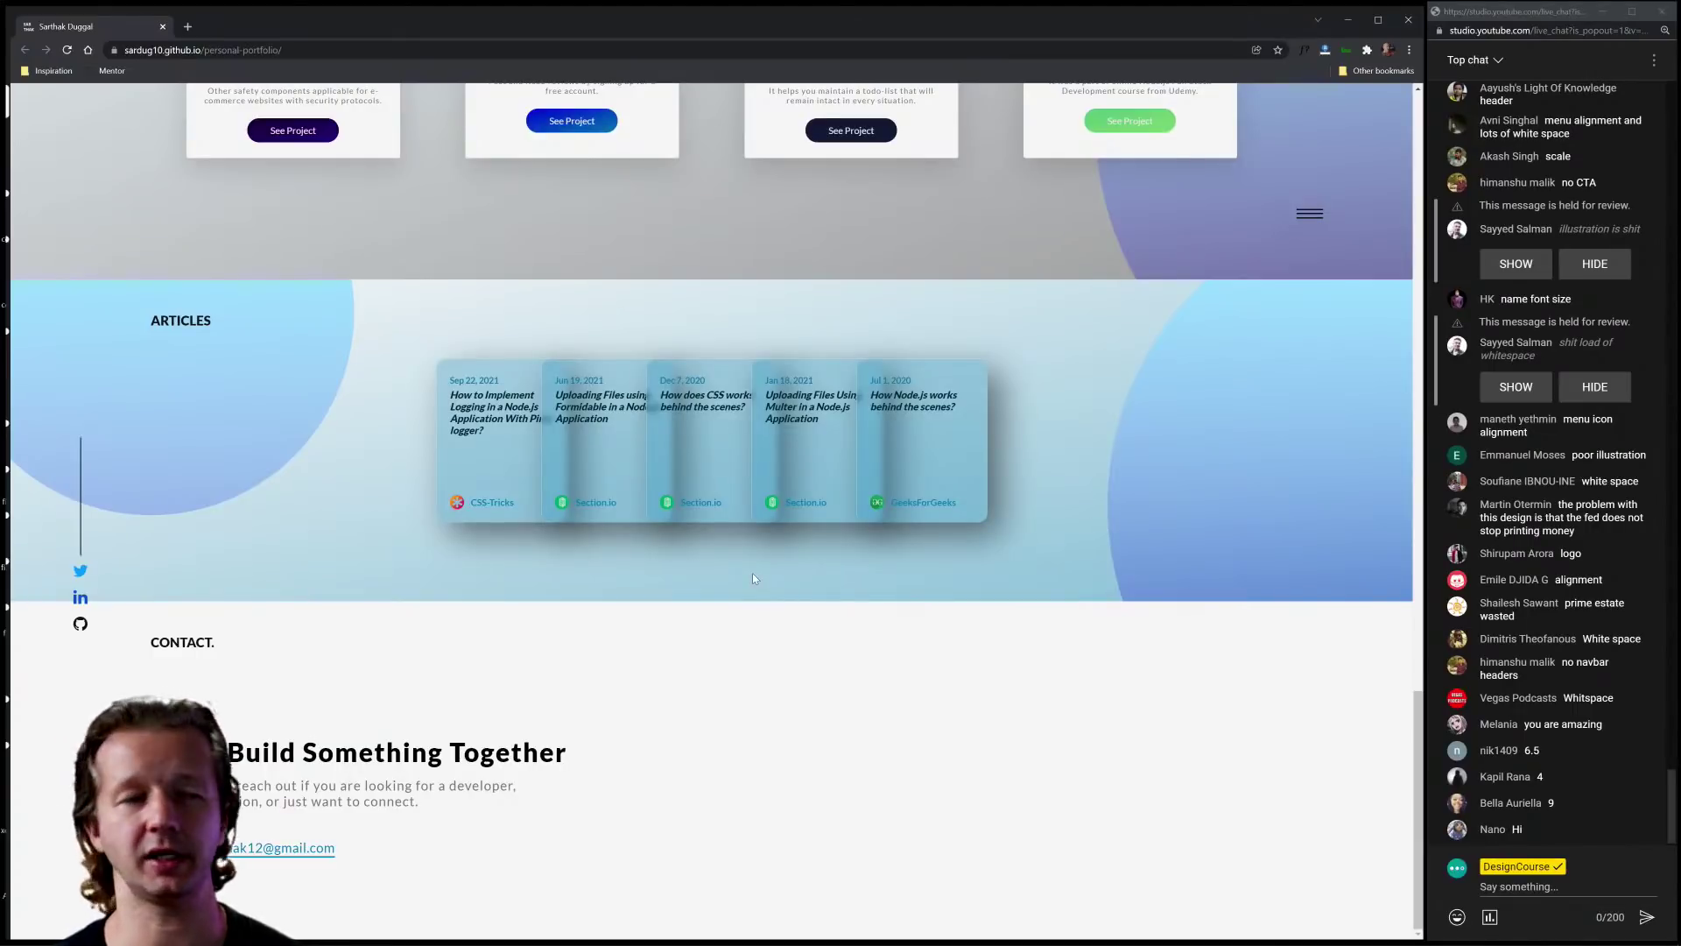
{"action": "scroll", "coordinate": [753, 578], "scroll_direction": "up", "scroll_amount": 10}
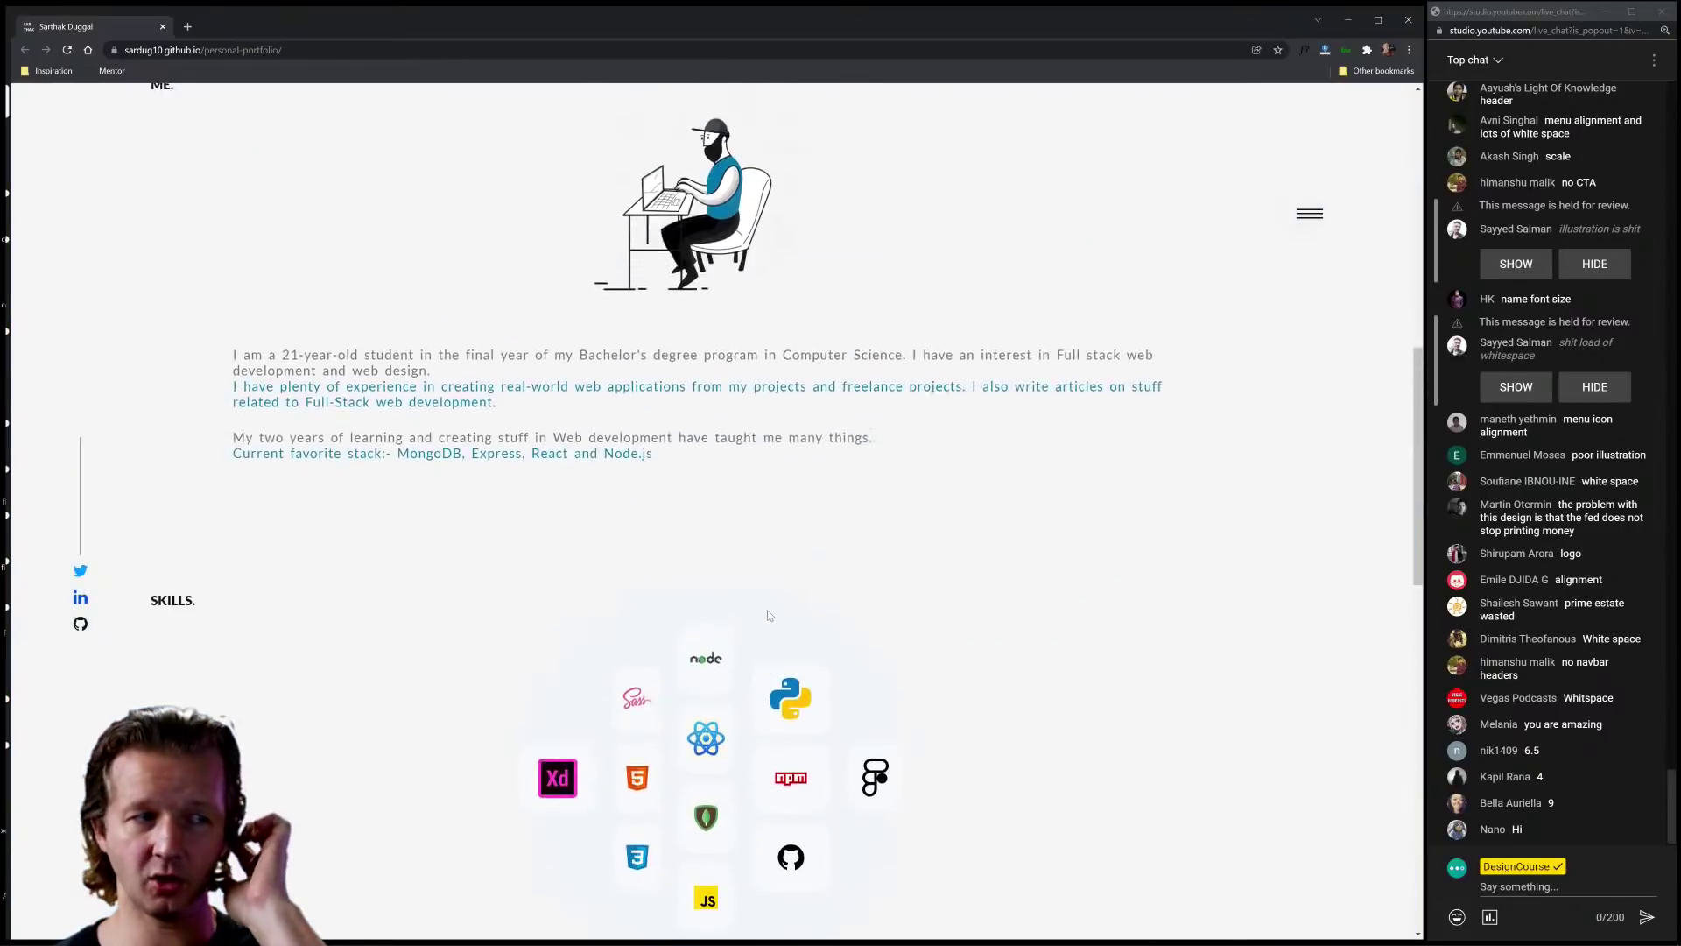
{"action": "scroll", "coordinate": [767, 615], "scroll_direction": "up", "scroll_amount": 5}
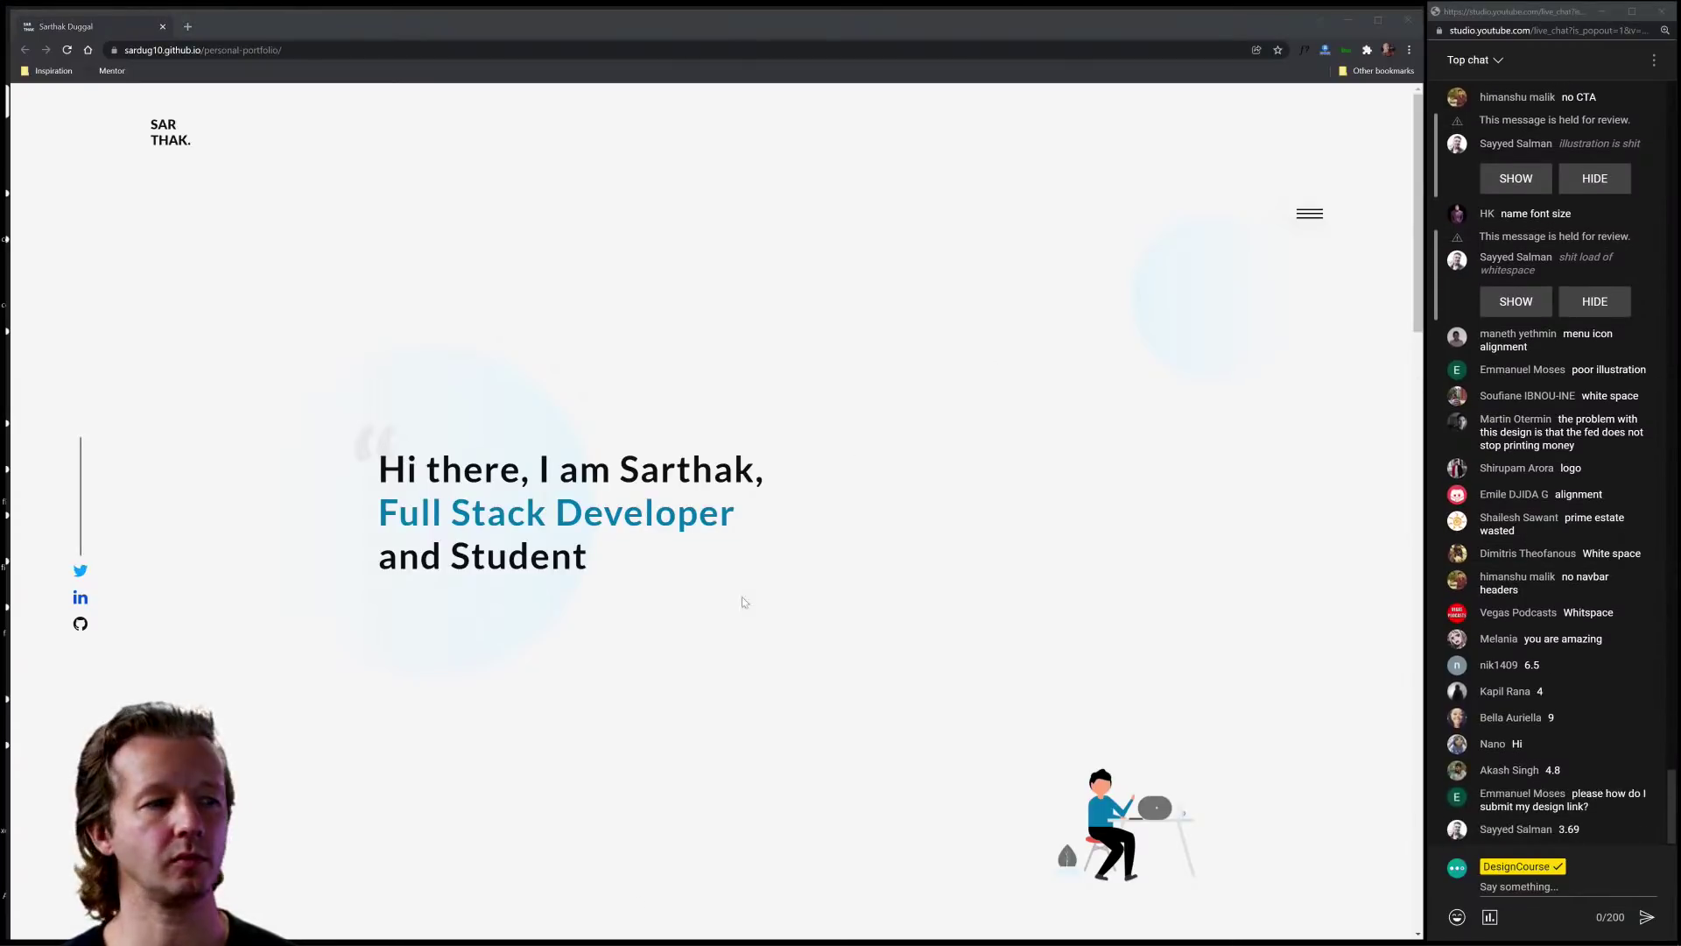
Step: Copy the link of the latest #news stream announcement, then go back to #negativespace-submissions
{"action": "left_click", "coordinate": [79, 931]}
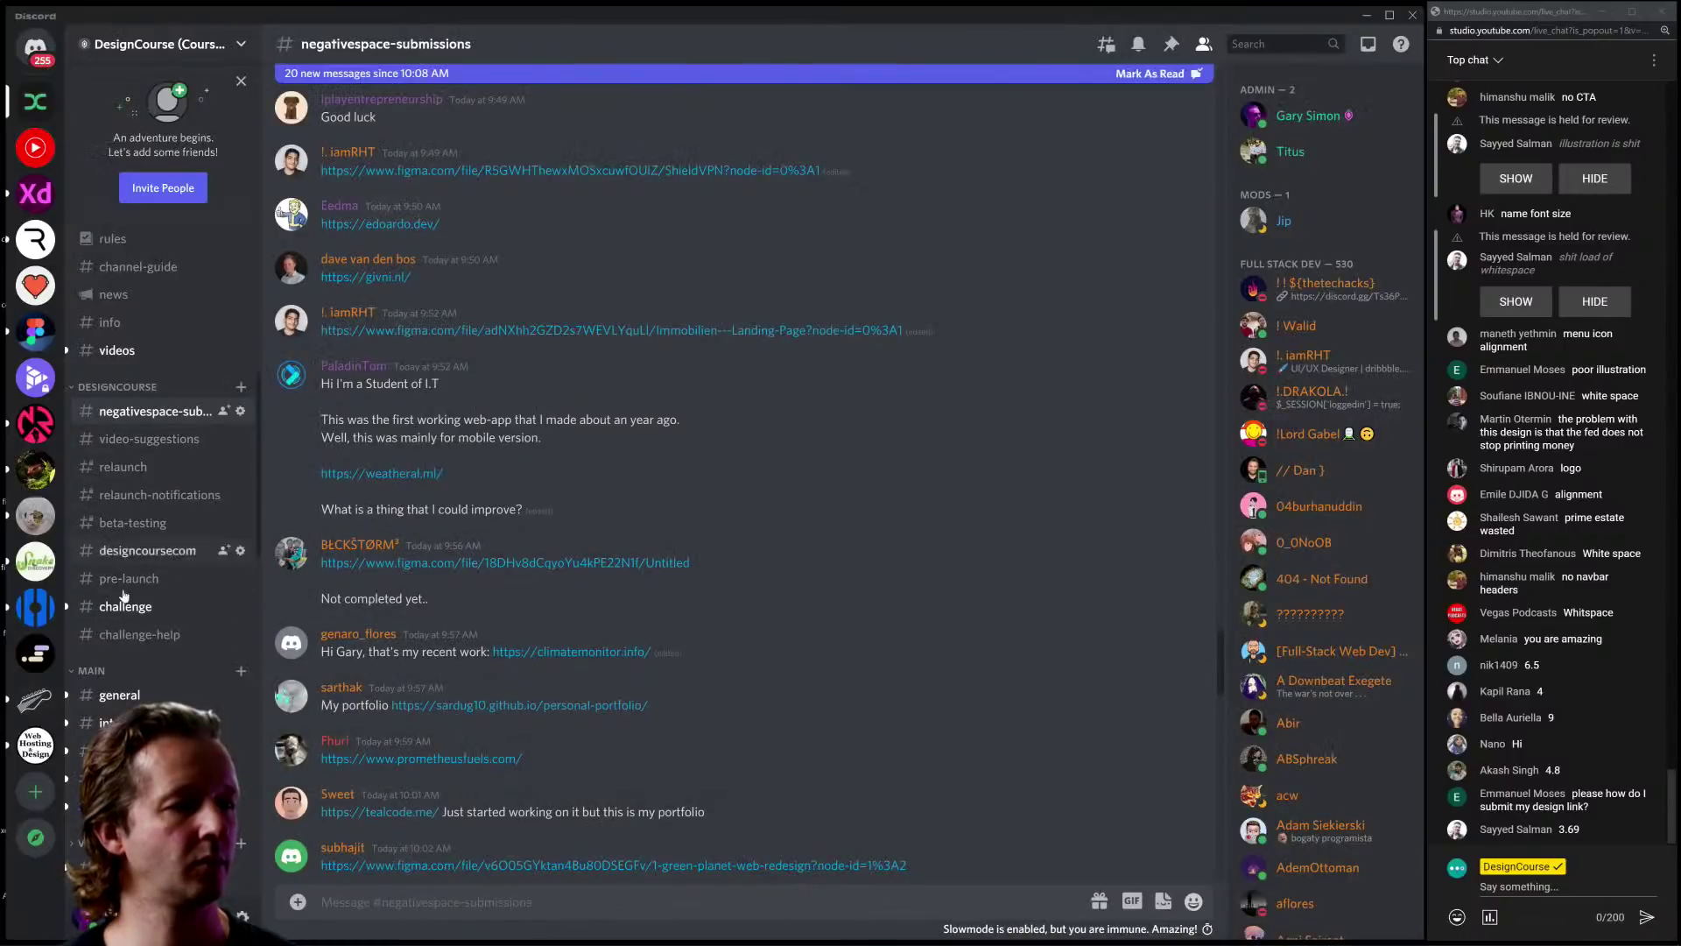
{"action": "left_click", "coordinate": [110, 304]}
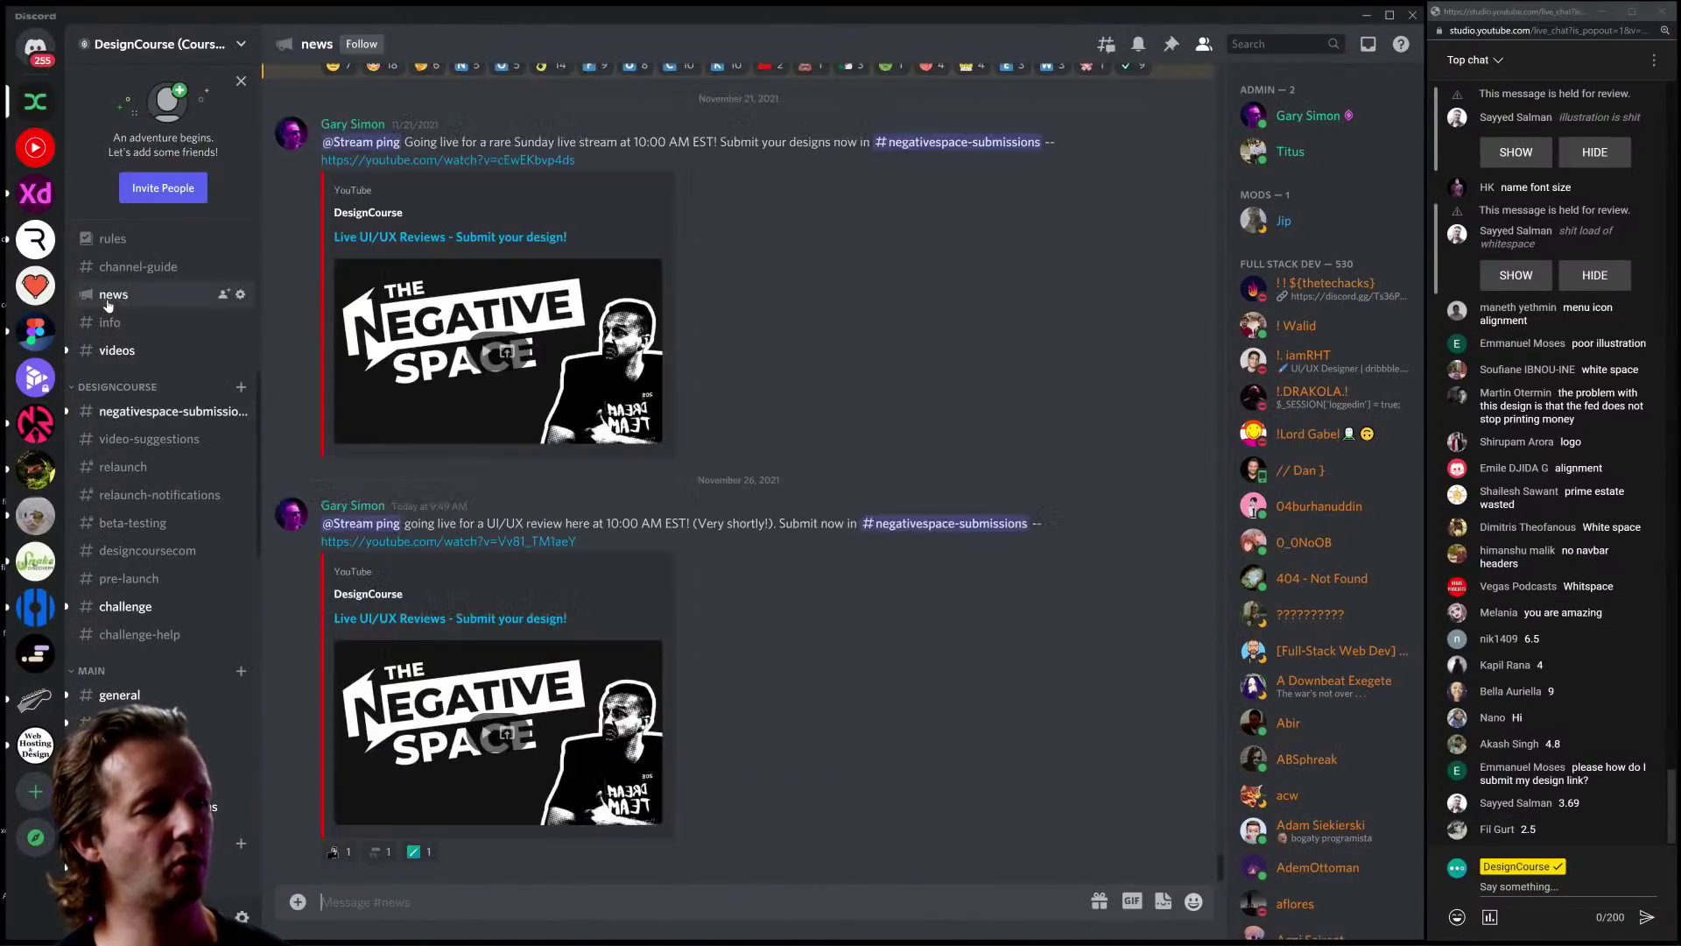
{"action": "right_click", "coordinate": [506, 545]}
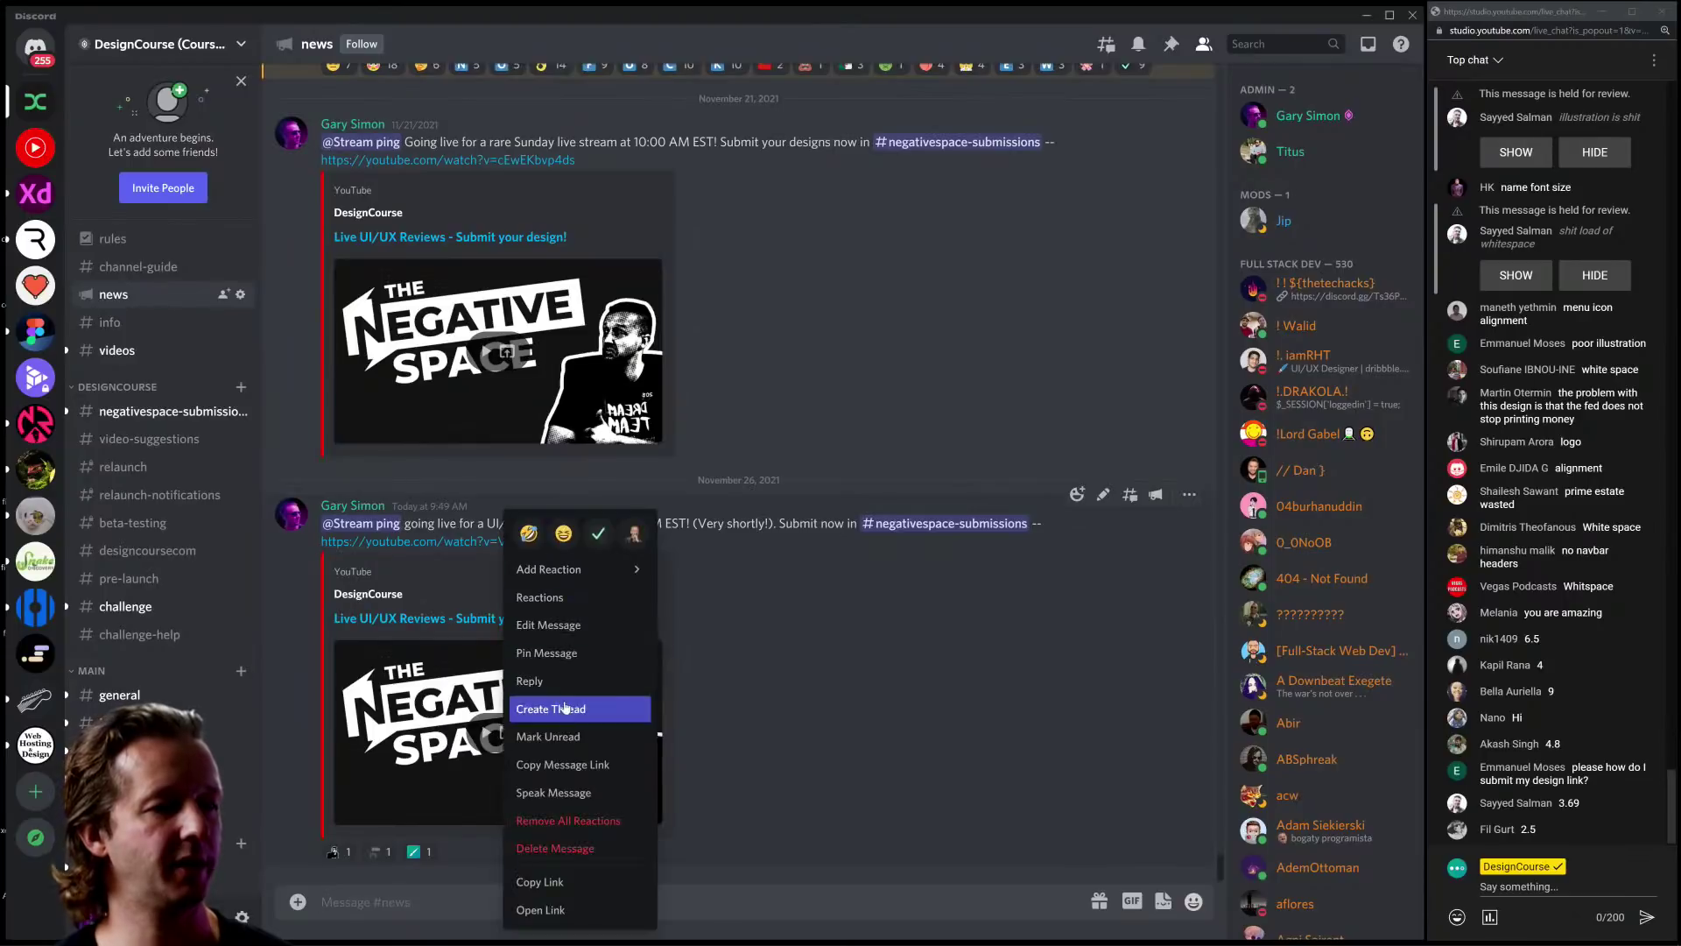
{"action": "left_click", "coordinate": [541, 882]}
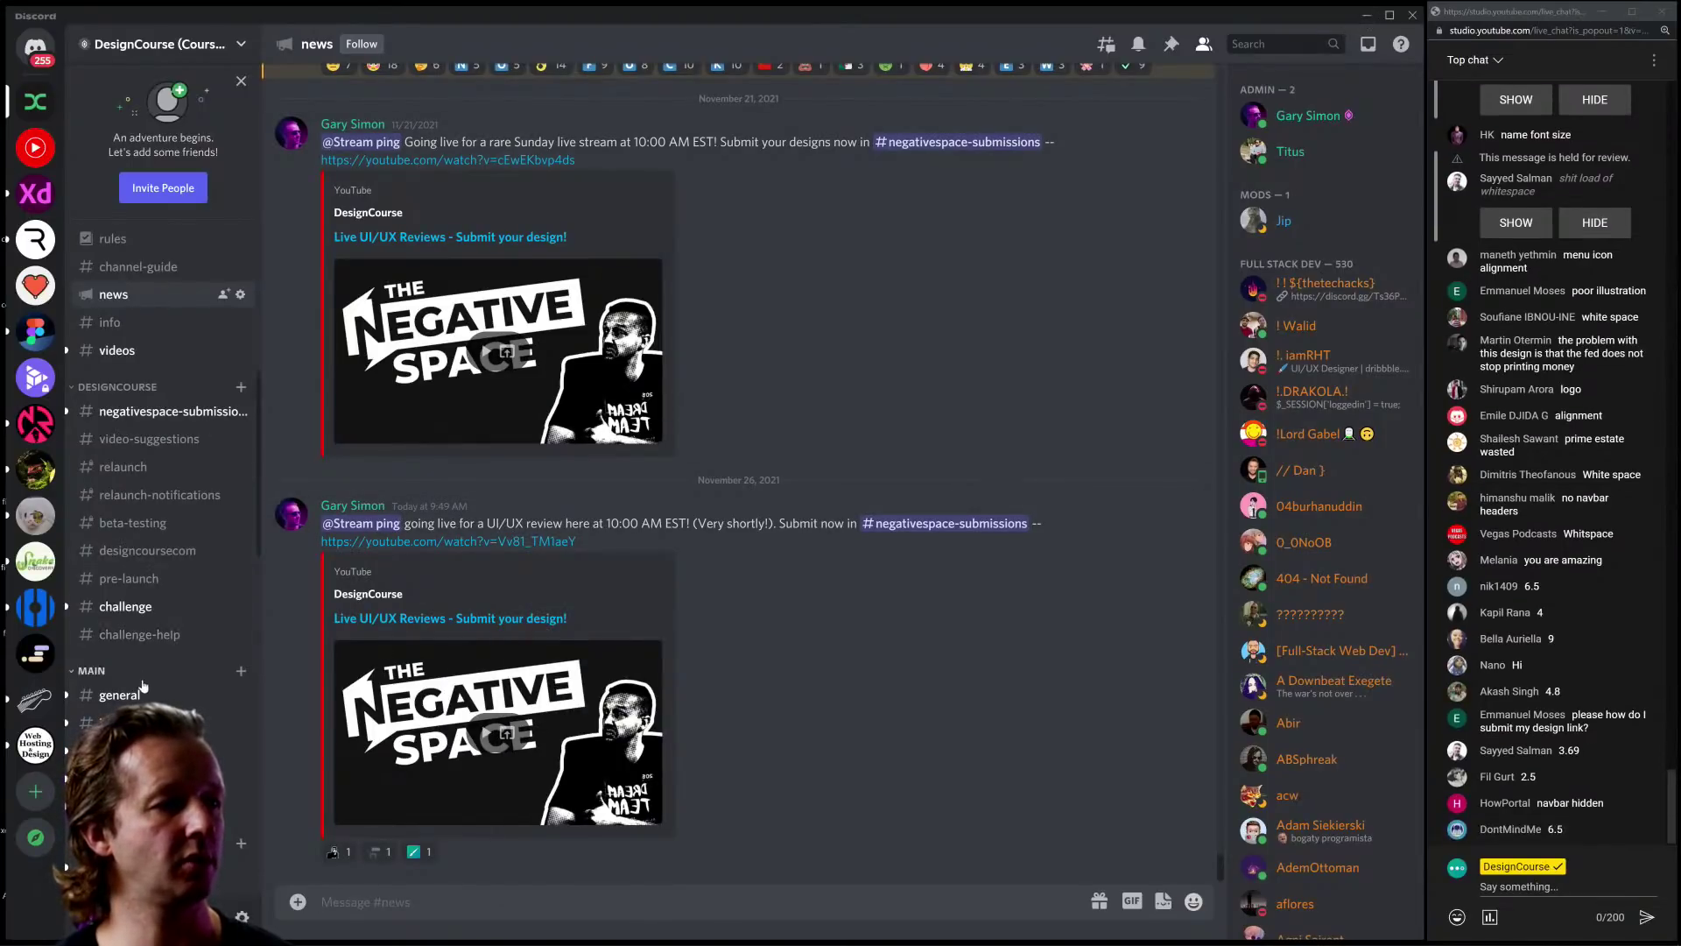
{"action": "left_click", "coordinate": [945, 522]}
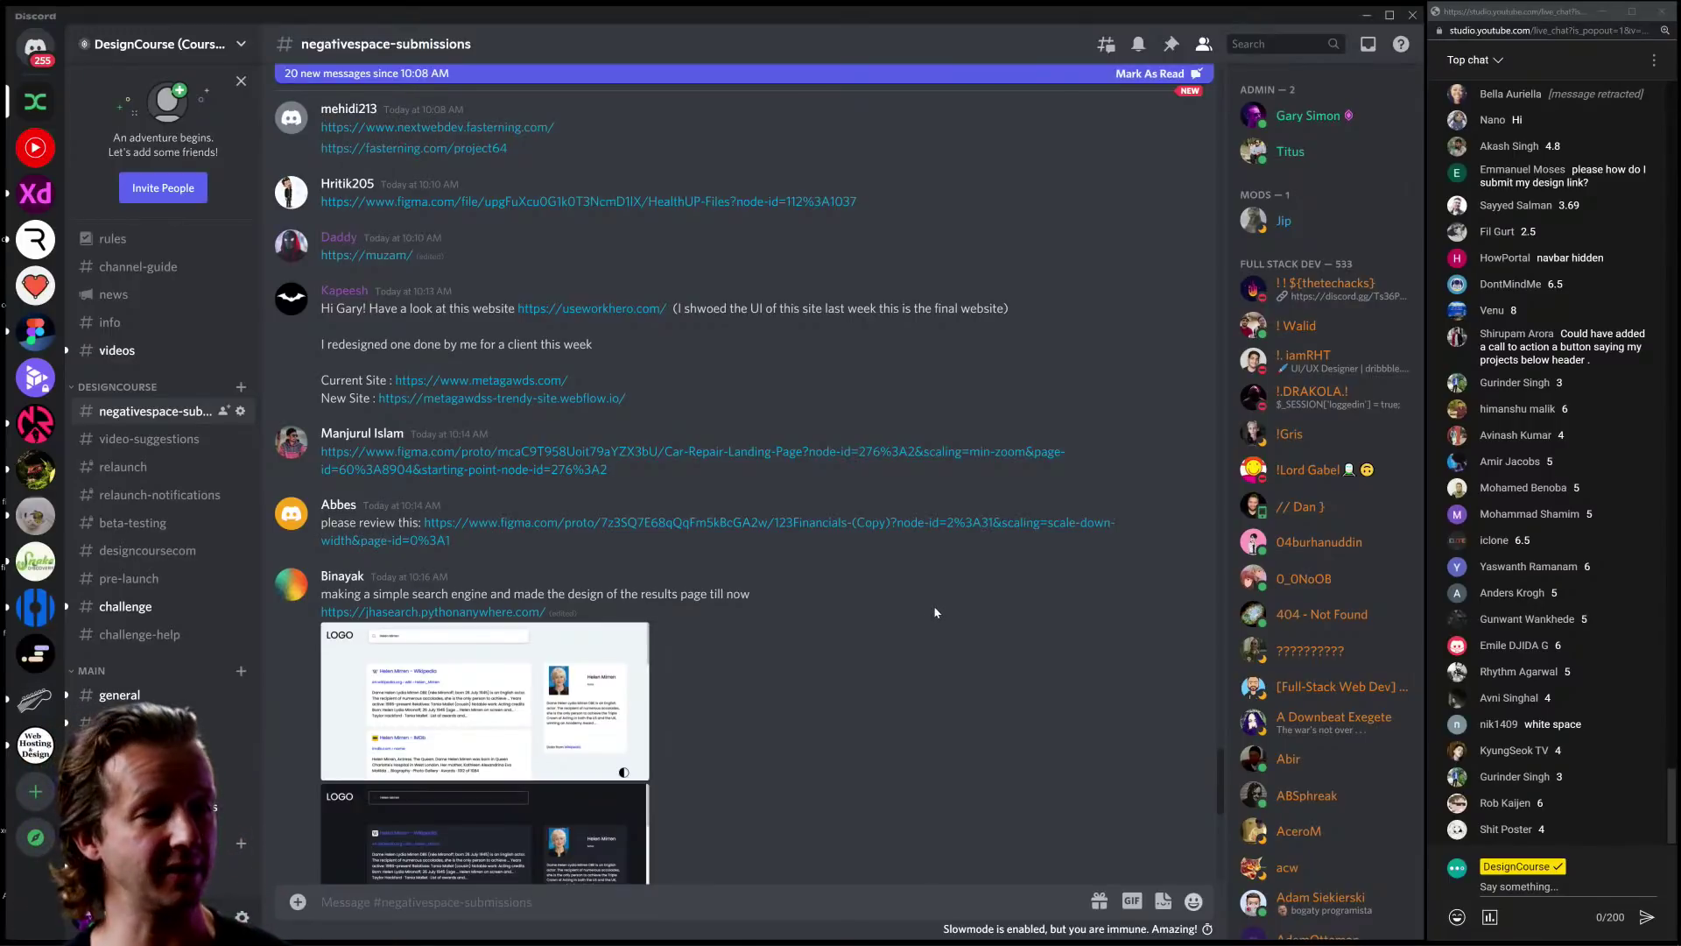
{"action": "scroll", "coordinate": [933, 606], "scroll_direction": "down", "scroll_amount": 2}
Step: Bring the portfolio back up, scroll through it, then switch back to Discord
{"action": "mouse_move", "coordinate": [409, 943]}
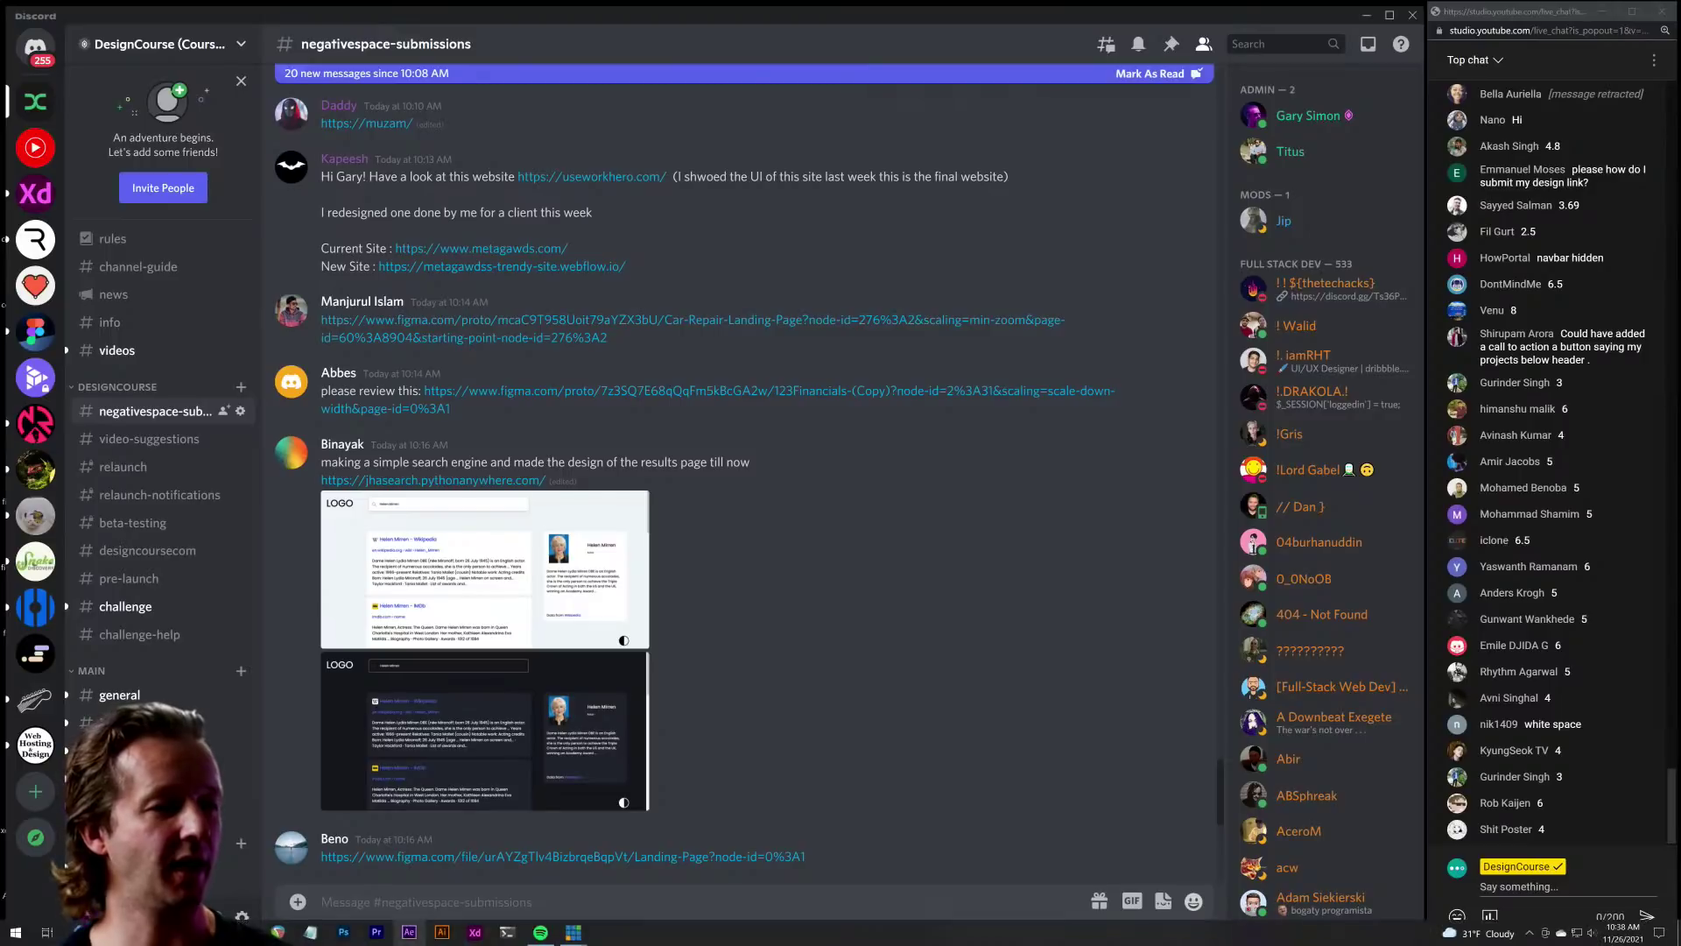
{"action": "mouse_move", "coordinate": [277, 931]}
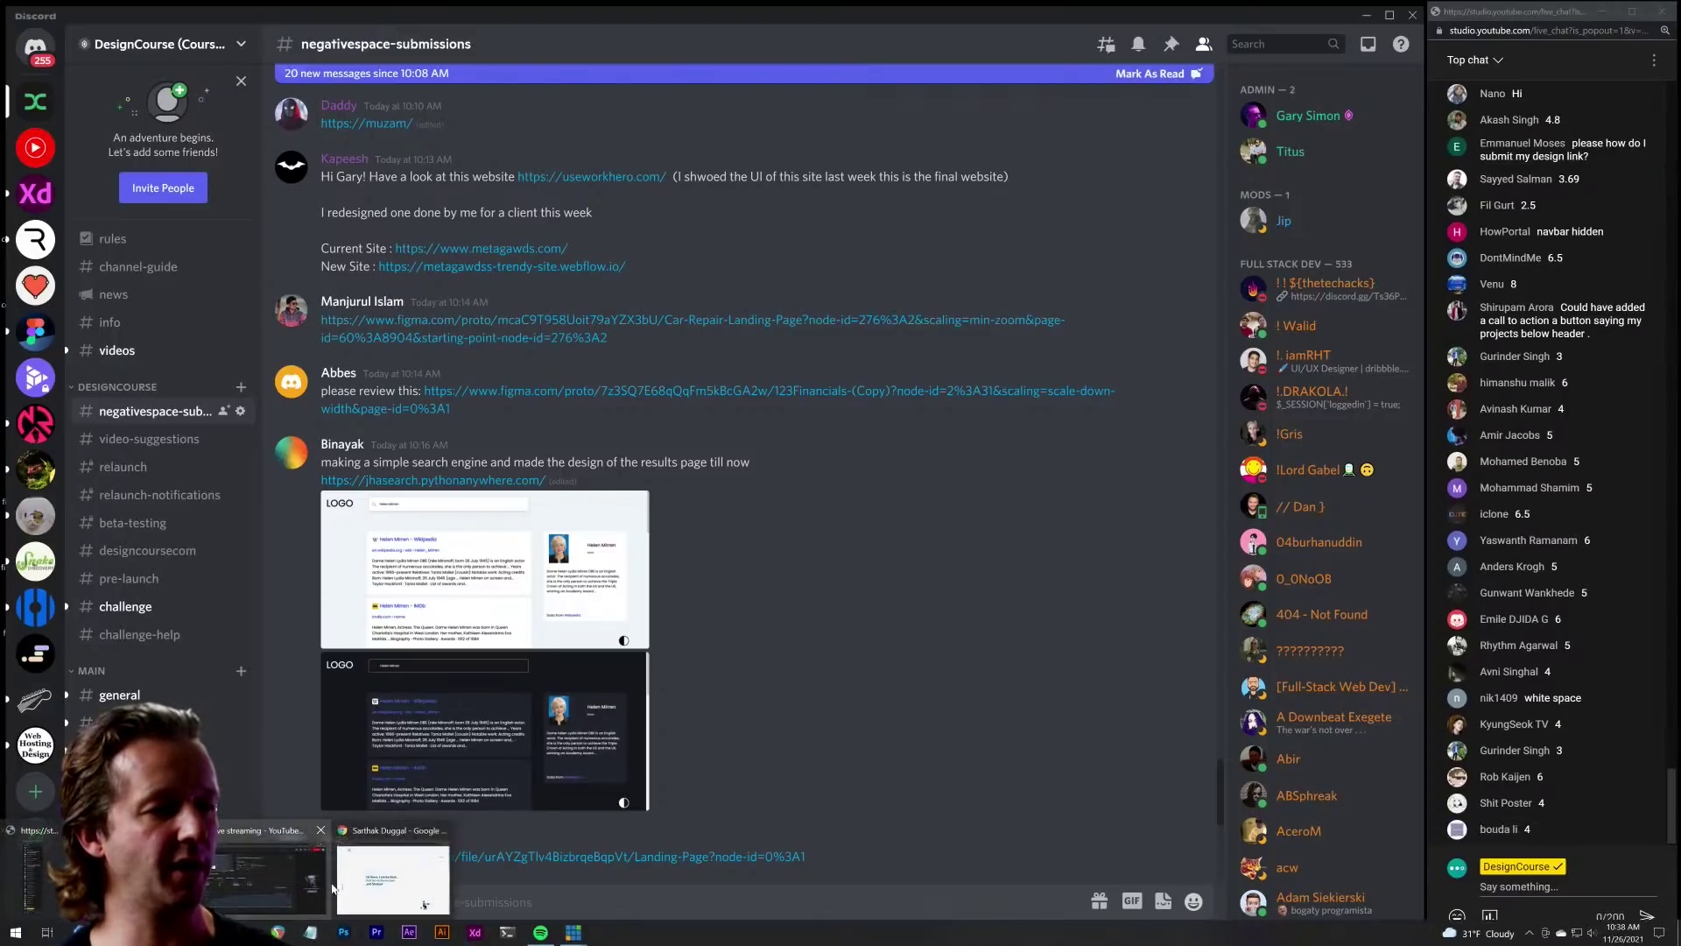
{"action": "left_click", "coordinate": [424, 905]}
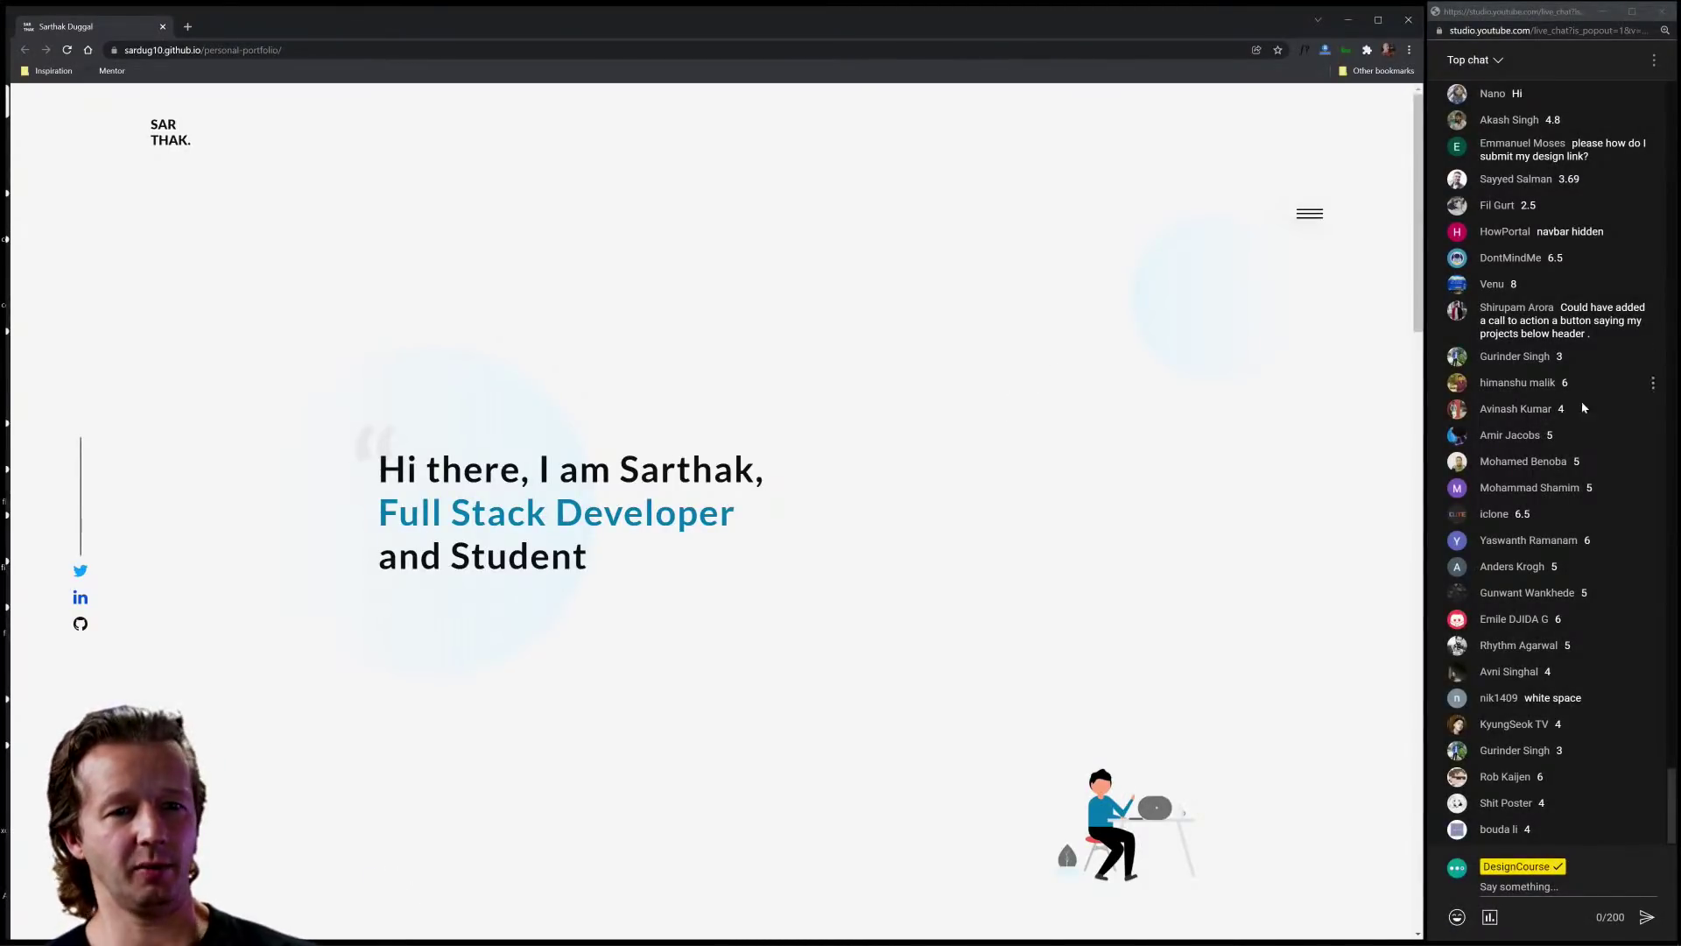
{"action": "scroll", "coordinate": [1031, 601], "scroll_direction": "down", "scroll_amount": 15}
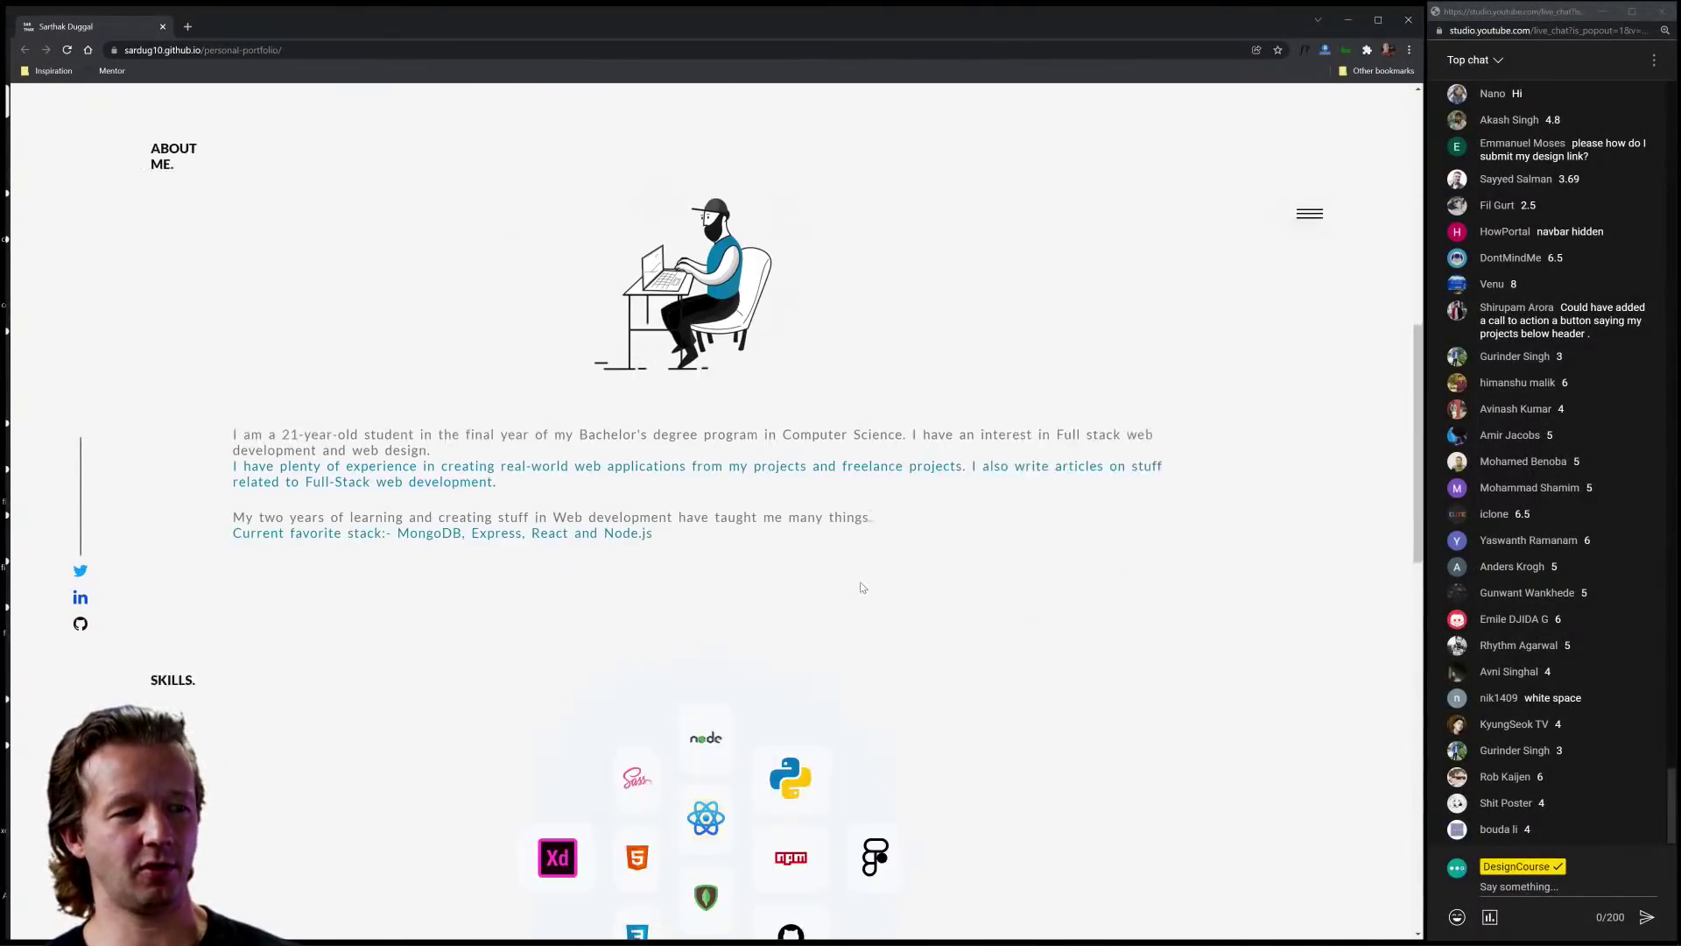
{"action": "scroll", "coordinate": [862, 587], "scroll_direction": "down", "scroll_amount": 5}
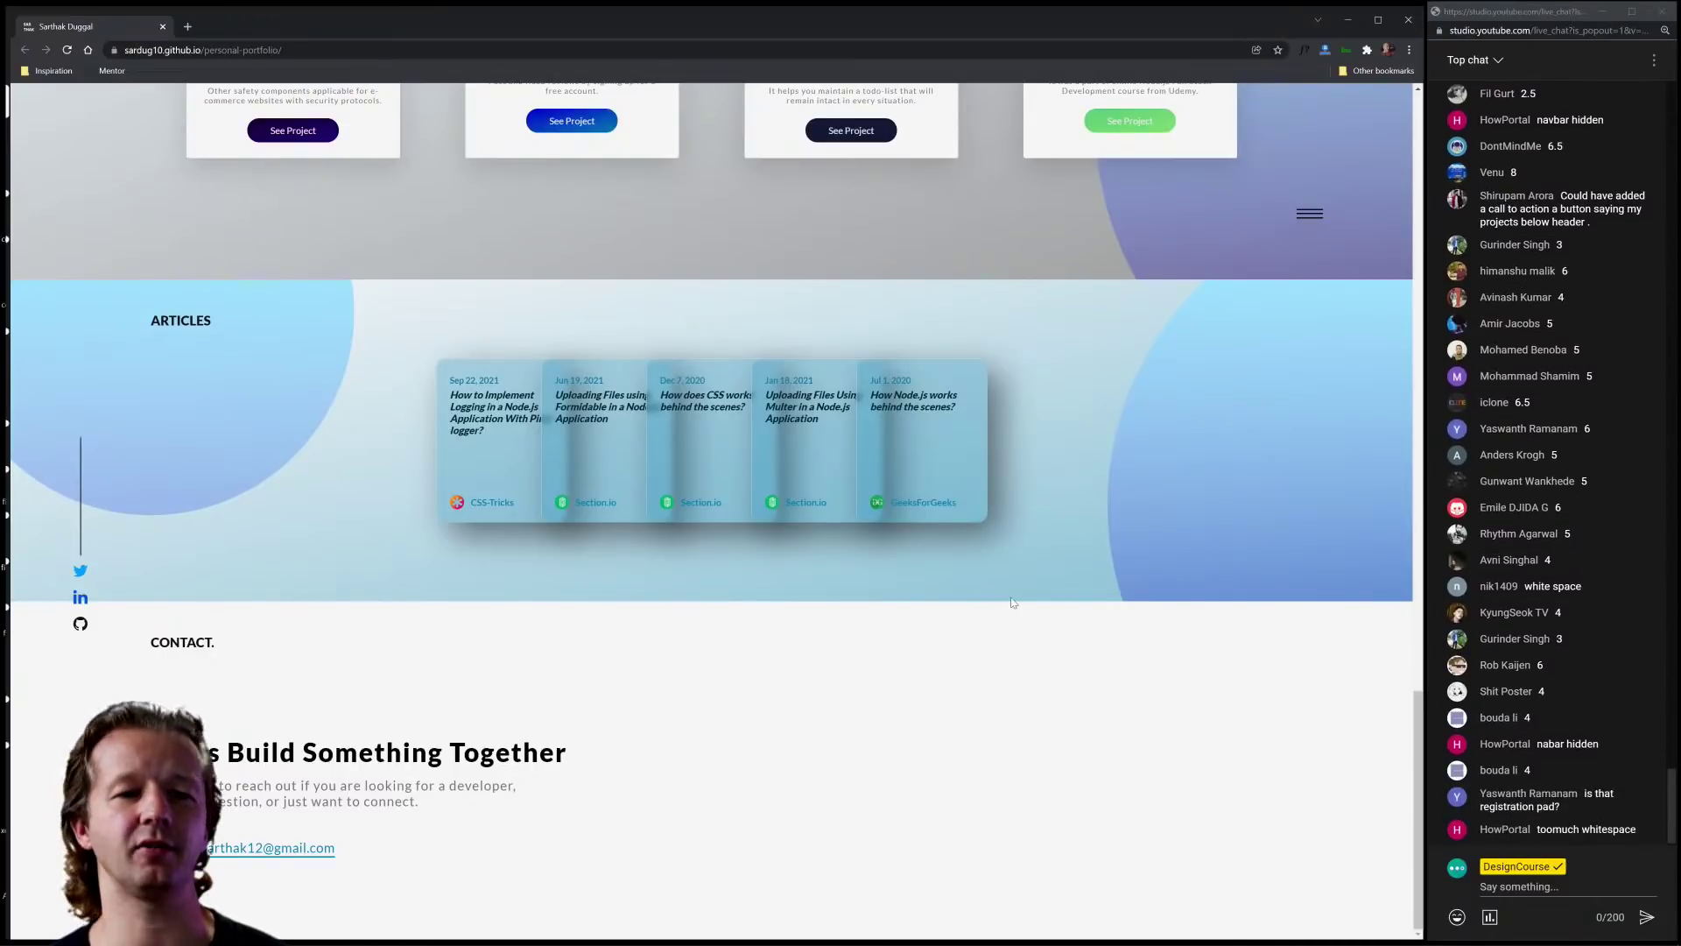
{"action": "scroll", "coordinate": [1012, 600], "scroll_direction": "up", "scroll_amount": 9}
{"action": "scroll", "coordinate": [1011, 602], "scroll_direction": "up", "scroll_amount": 10}
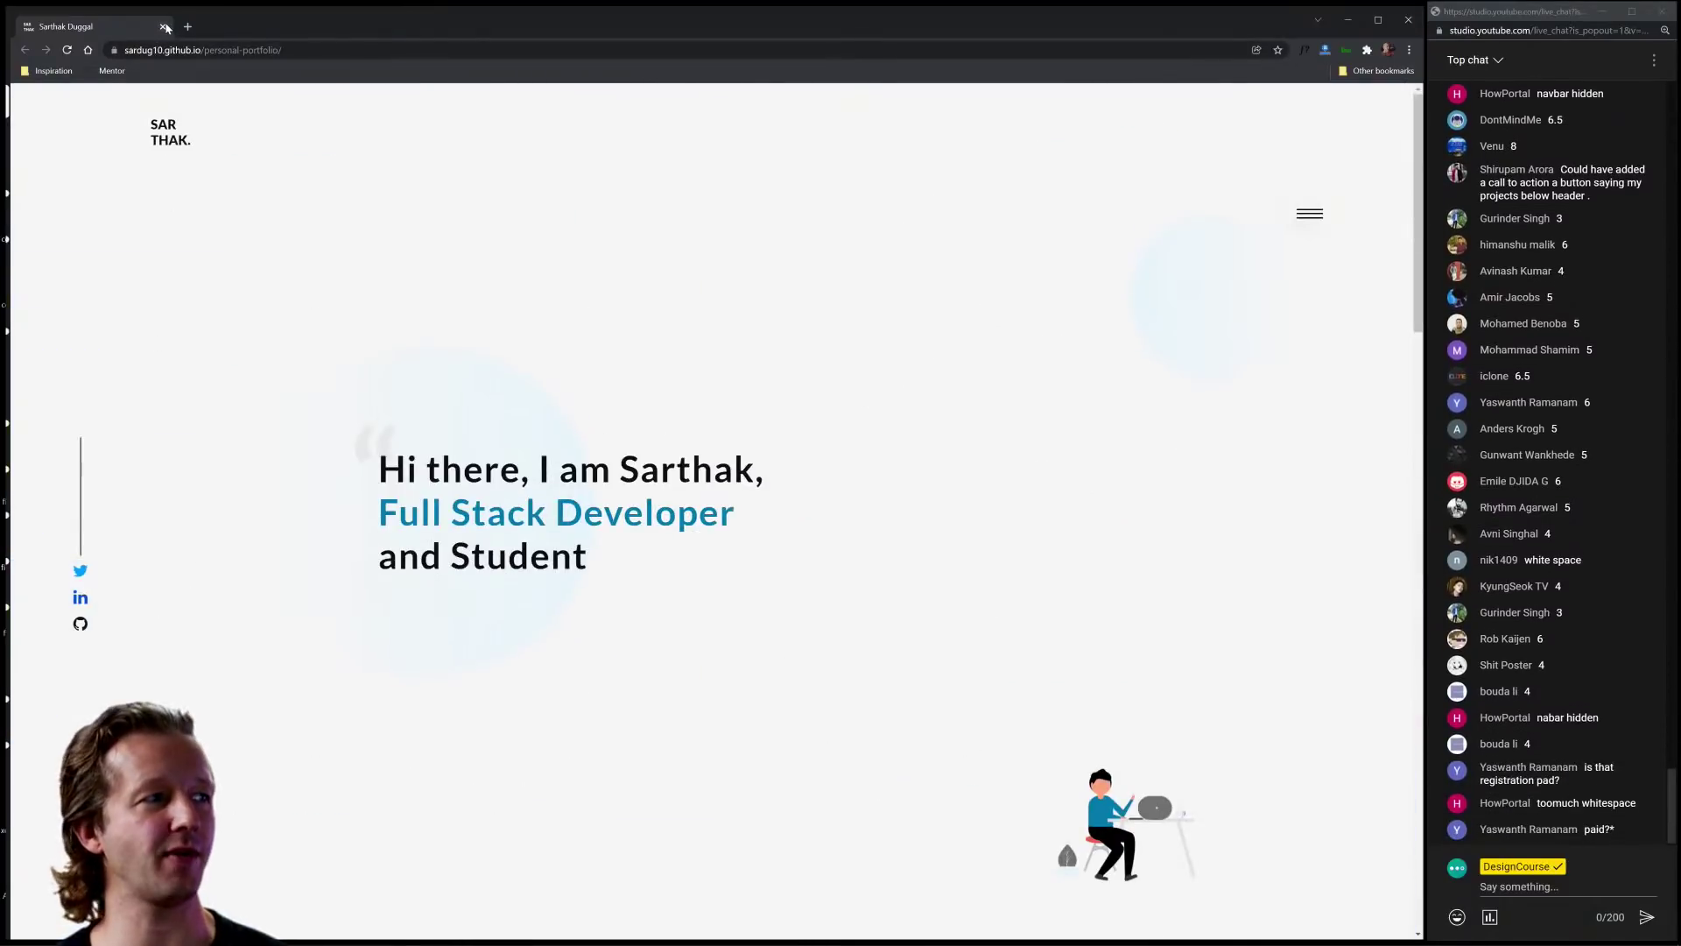
{"action": "key", "text": "alt+Tab"}
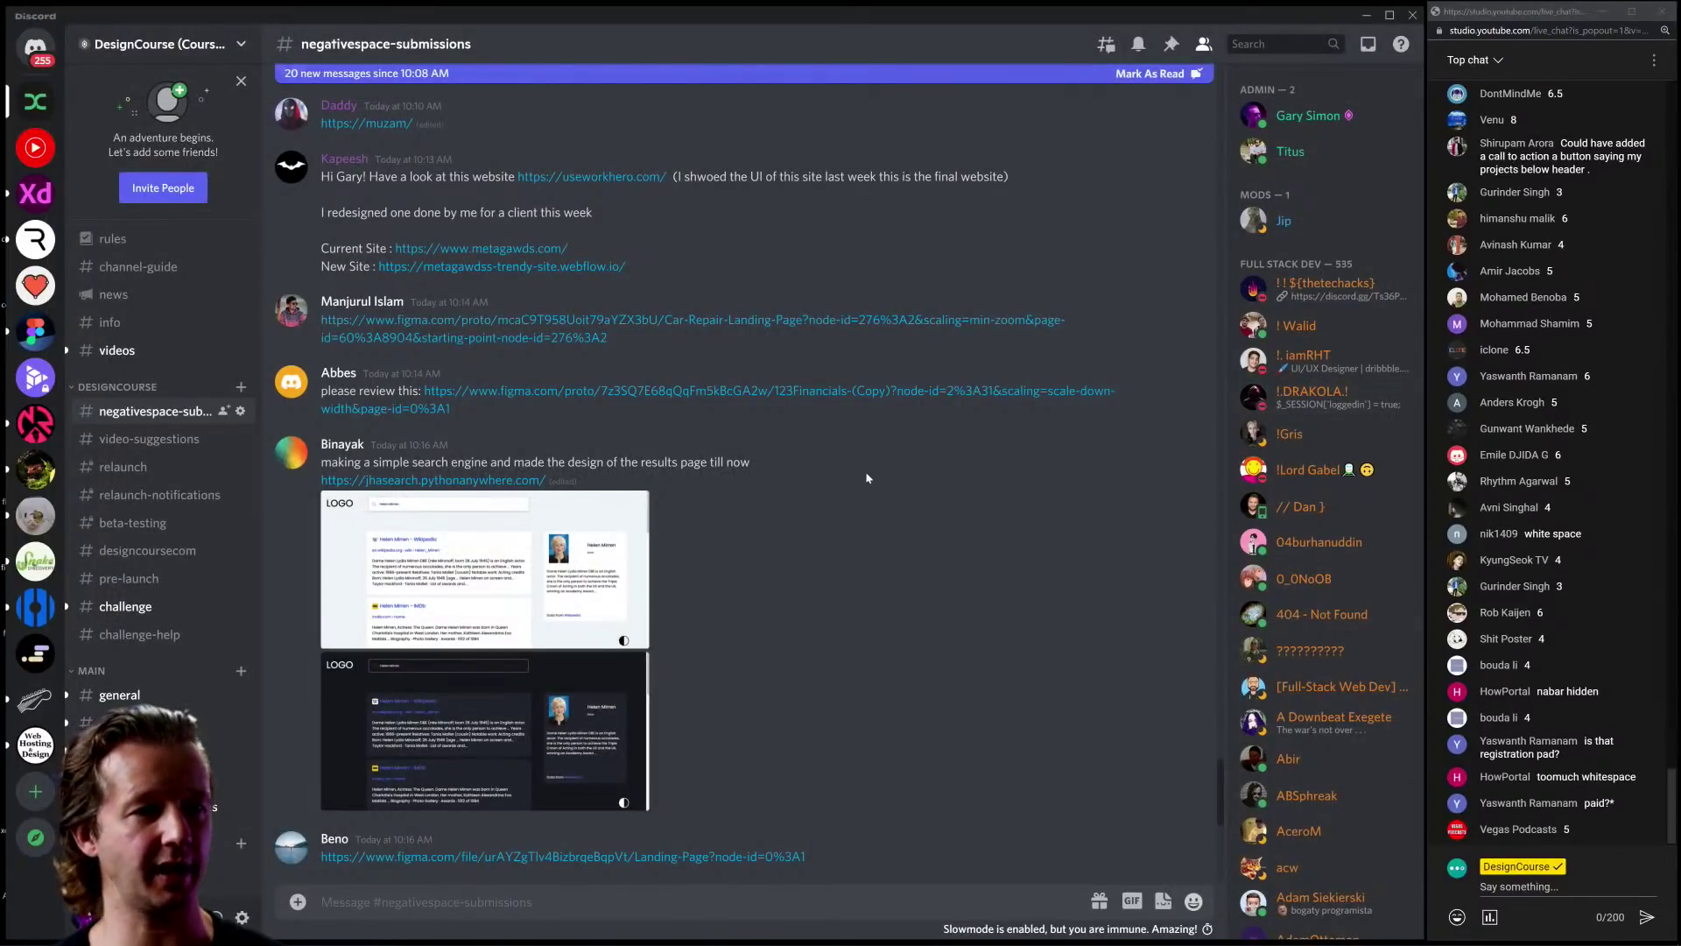
Step: Scroll the #negativespace-submissions messages to locate the prometheusfuels.com link
{"action": "scroll", "coordinate": [882, 546], "scroll_direction": "up", "scroll_amount": 15}
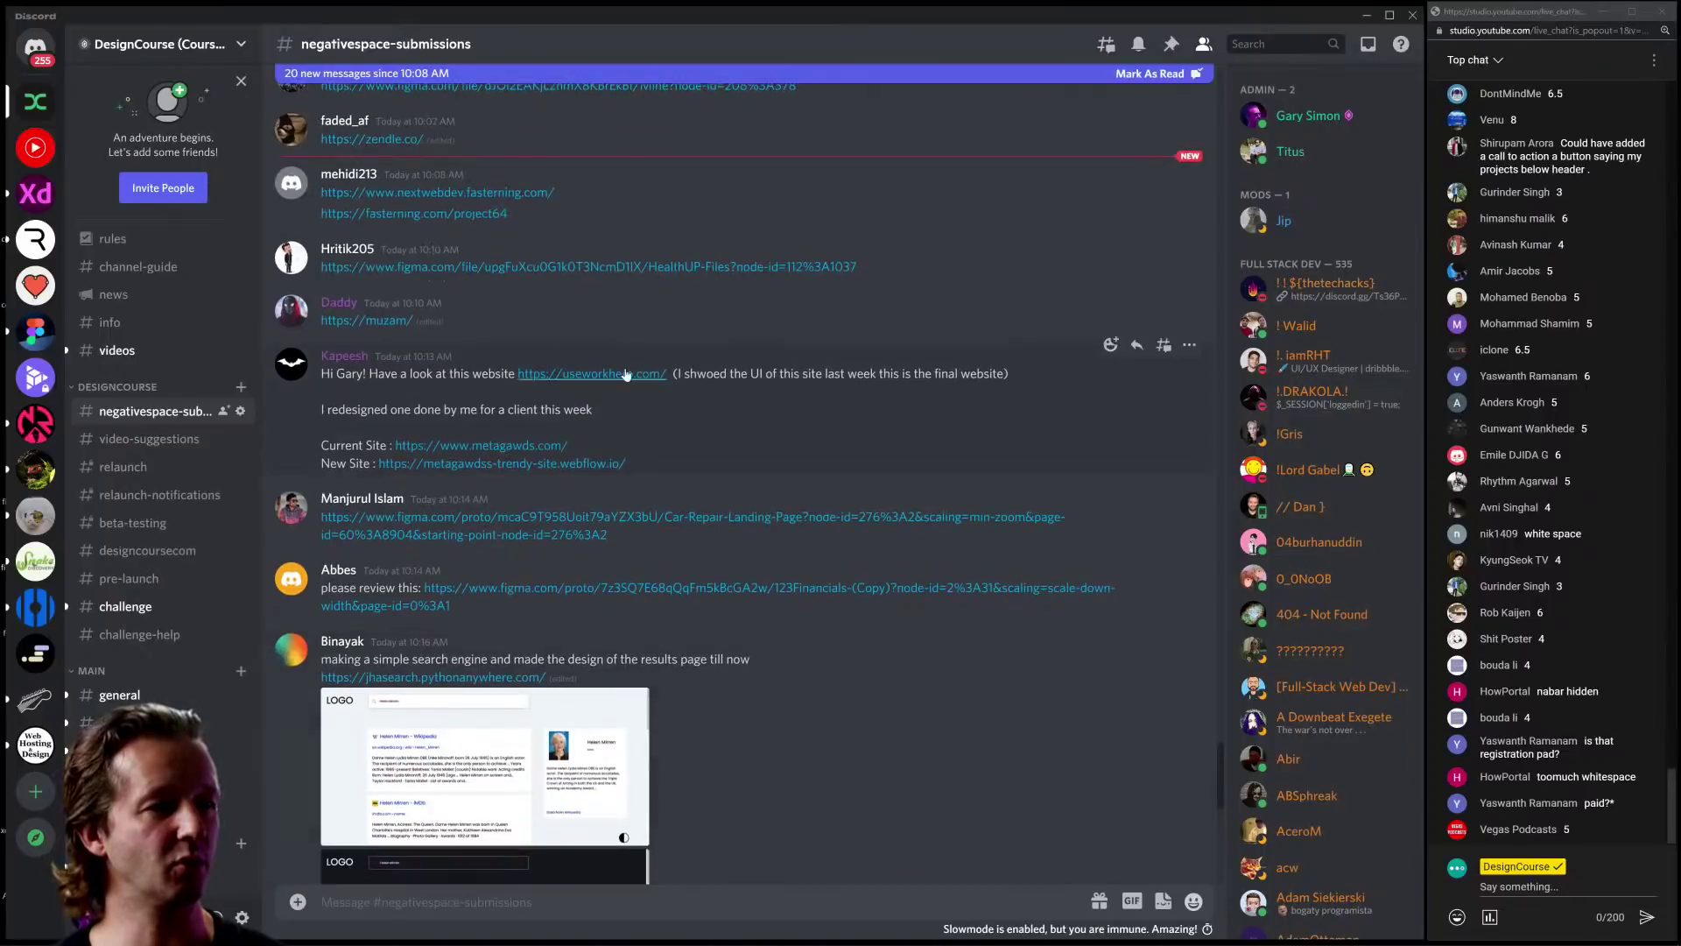
{"action": "scroll", "coordinate": [627, 381], "scroll_direction": "up", "scroll_amount": 15}
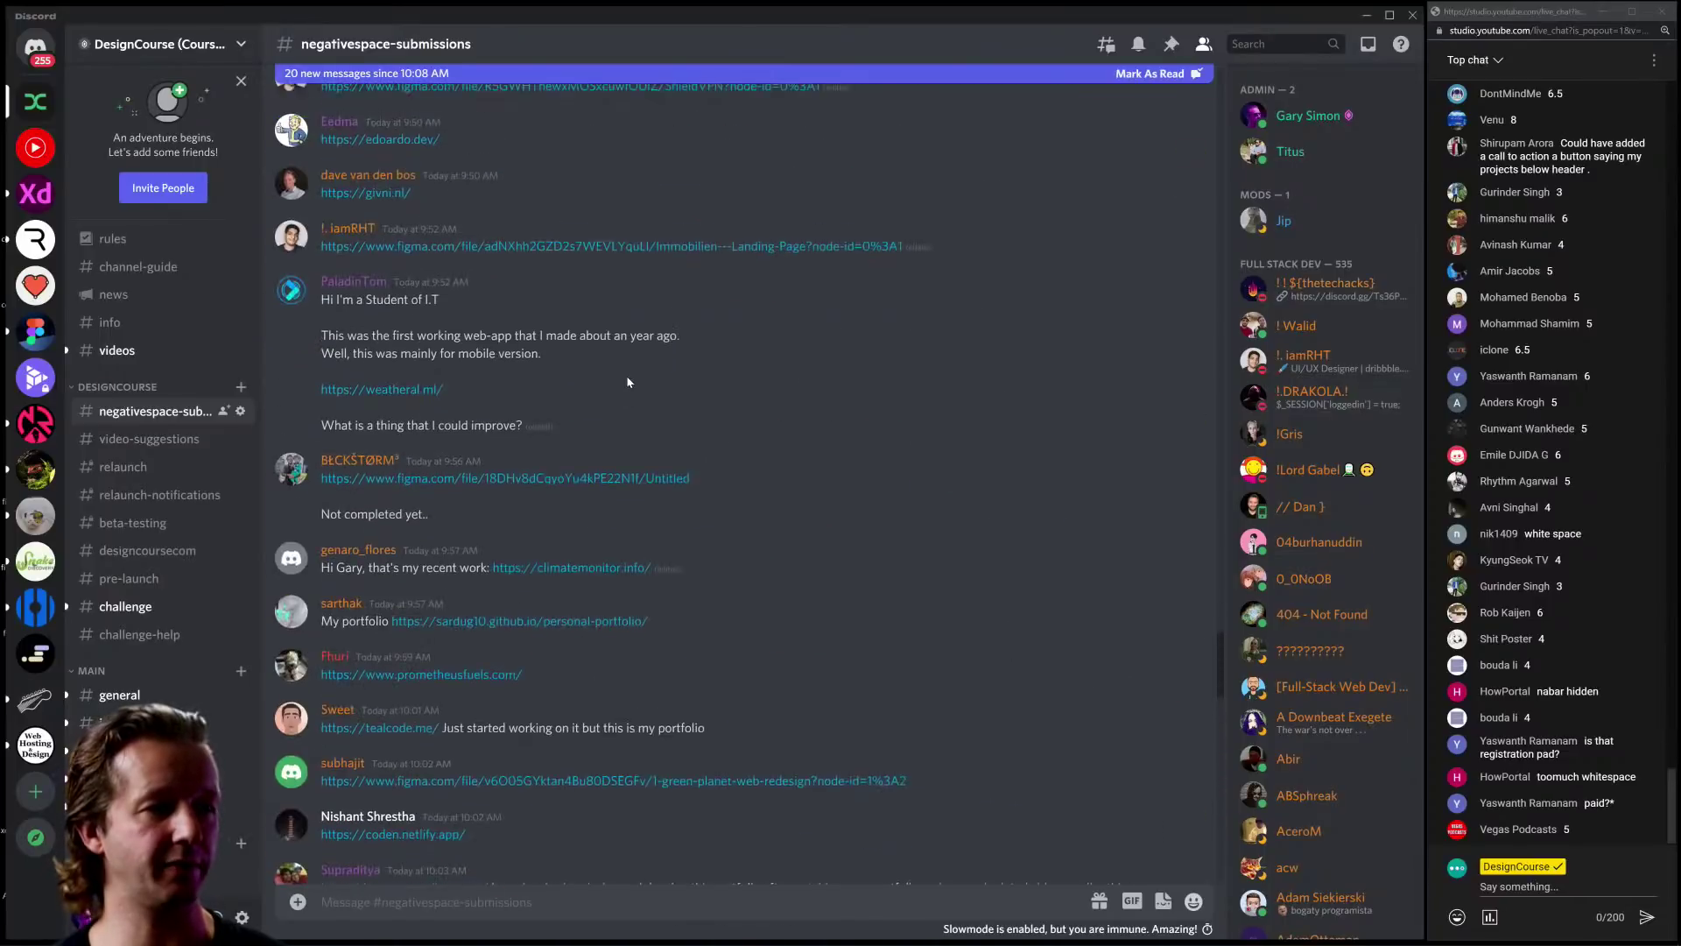
{"action": "scroll", "coordinate": [627, 382], "scroll_direction": "down", "scroll_amount": 10}
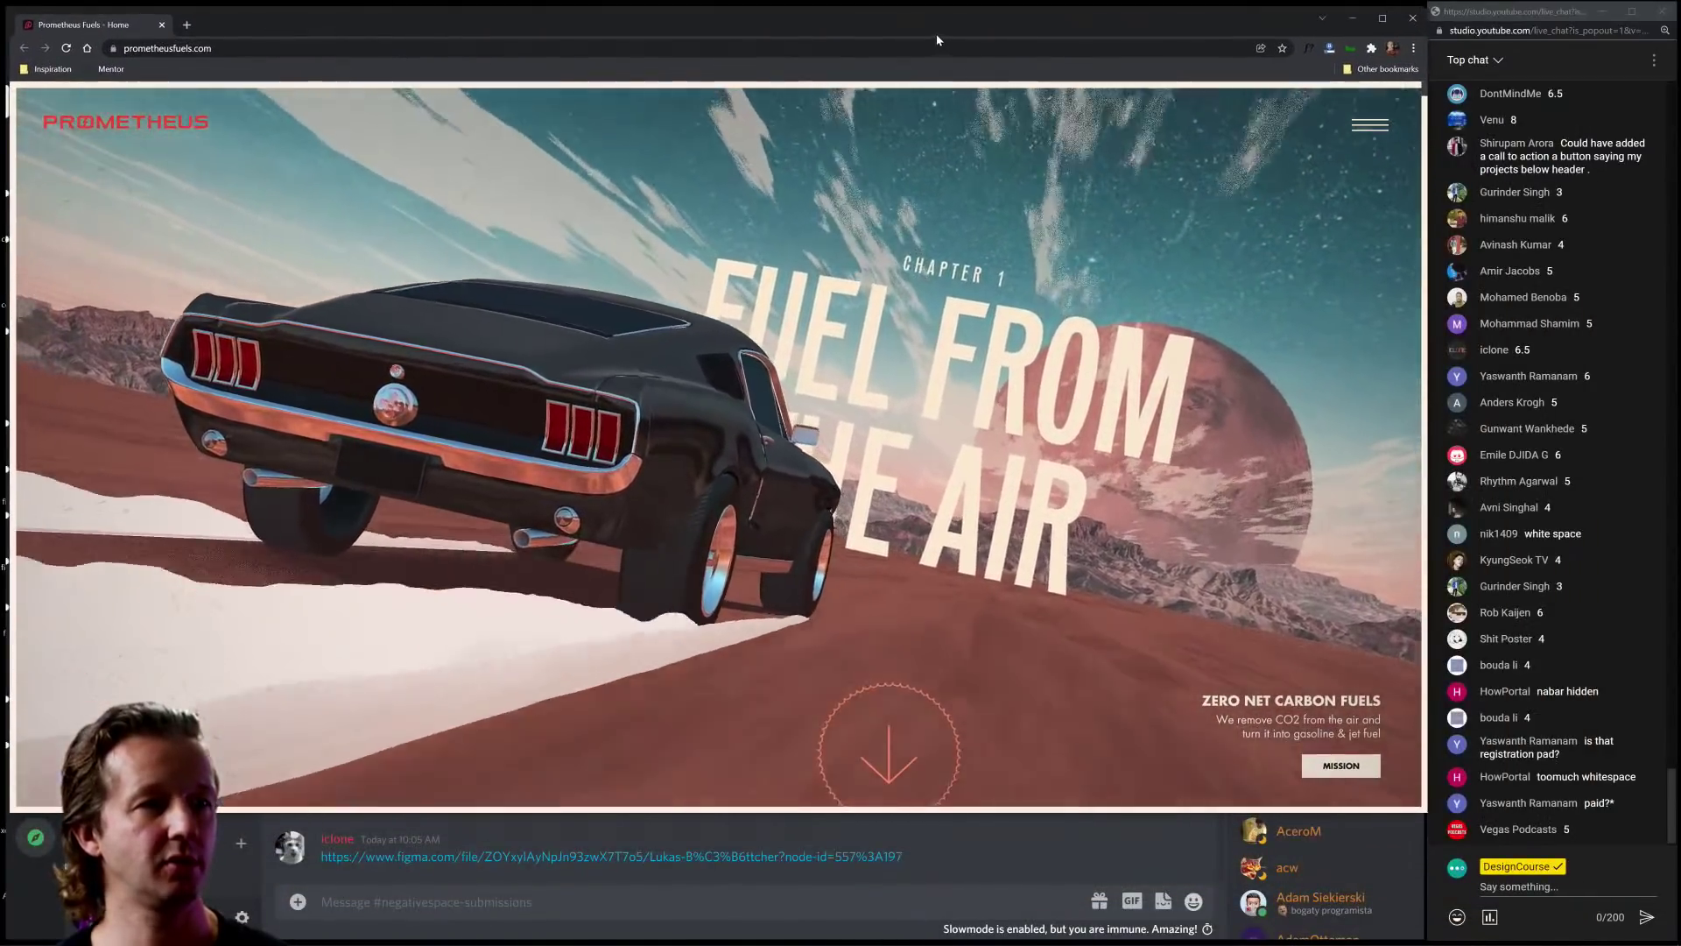
Step: Shift the Chrome window down and back up, then make it taller over Discord
{"action": "left_click_drag", "start_coordinate": [937, 34], "coordinate": [957, 568]}
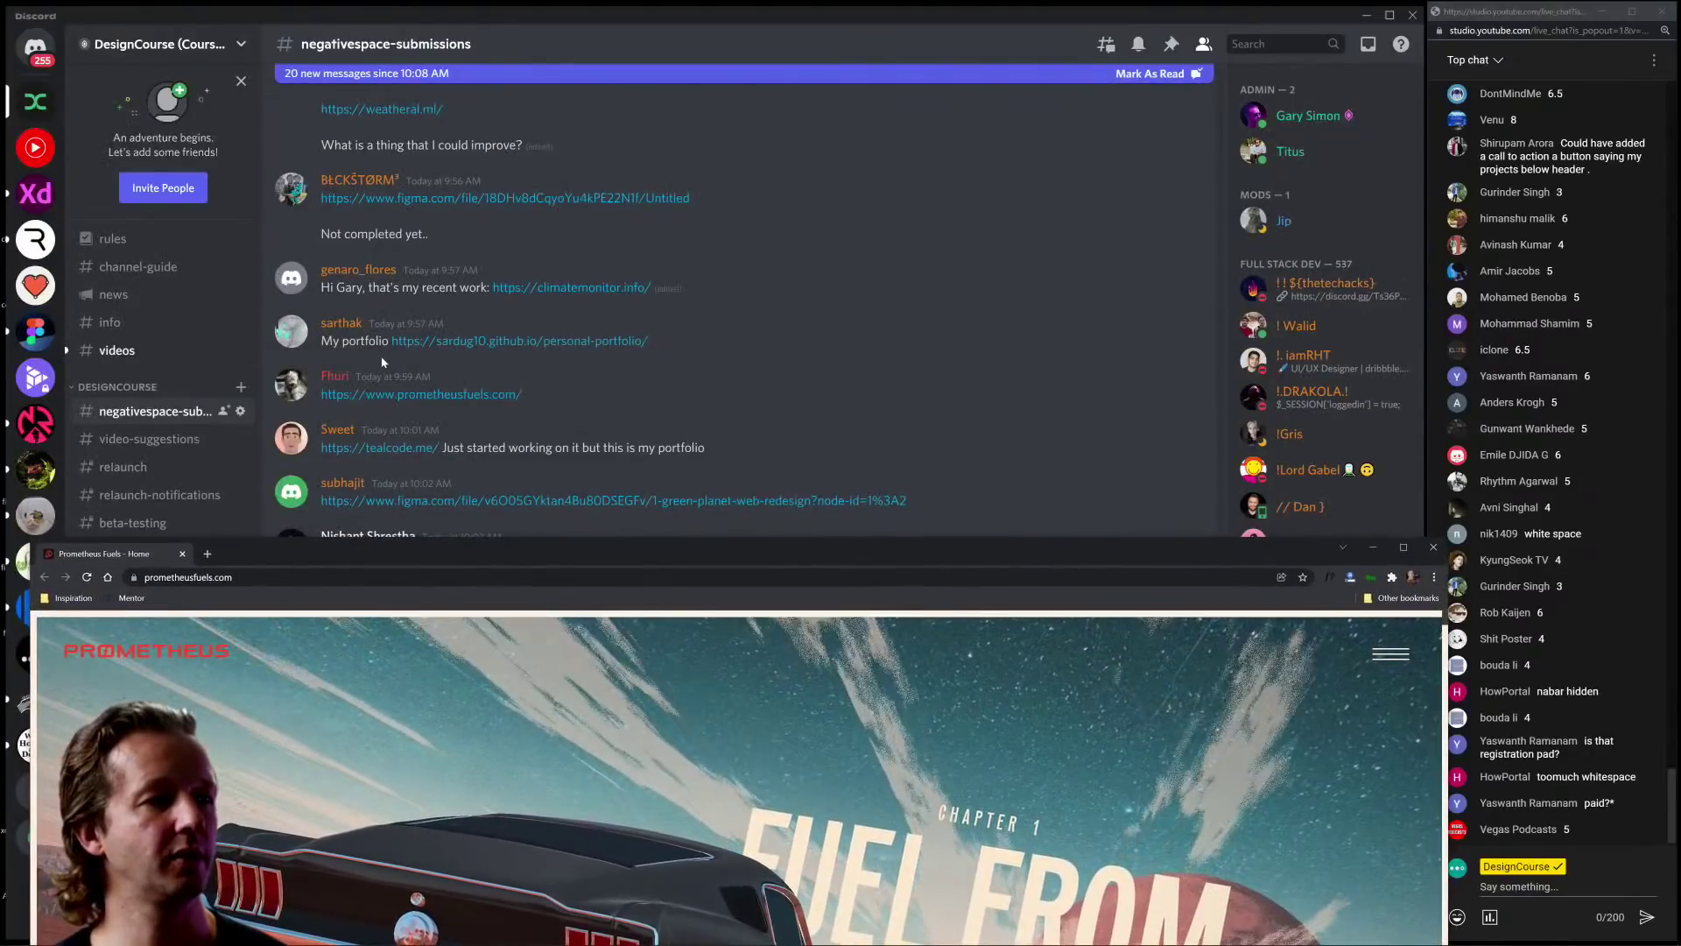
{"action": "left_click_drag", "start_coordinate": [640, 553], "coordinate": [617, 30]}
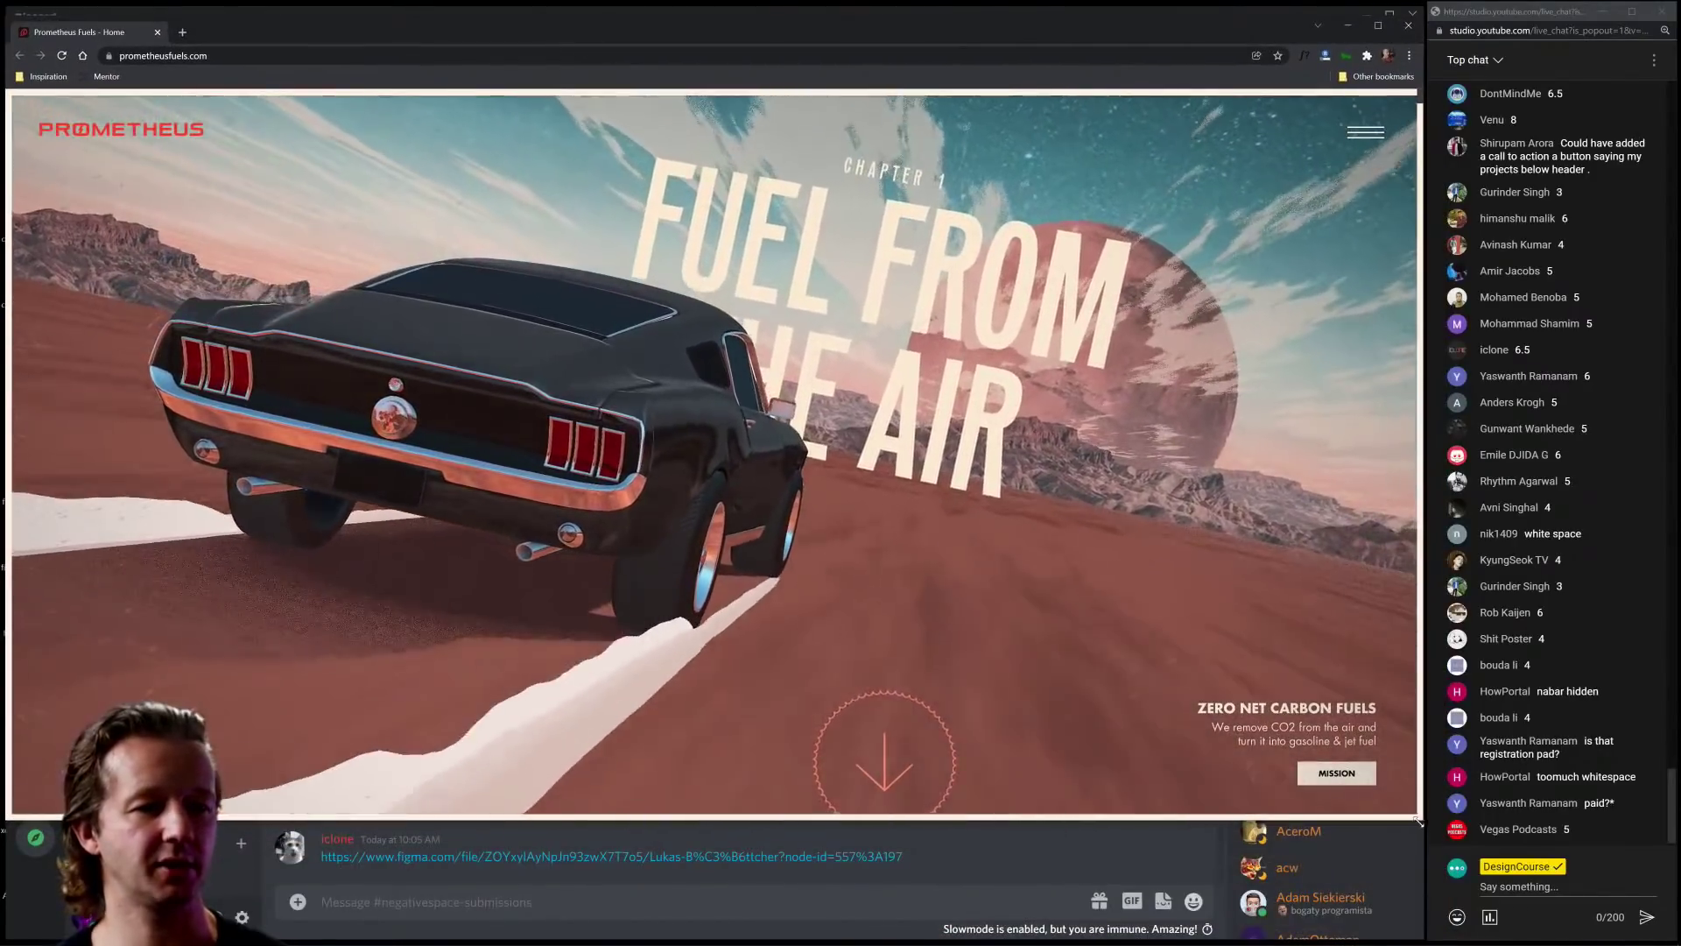
{"action": "left_click_drag", "start_coordinate": [1419, 822], "coordinate": [1412, 907]}
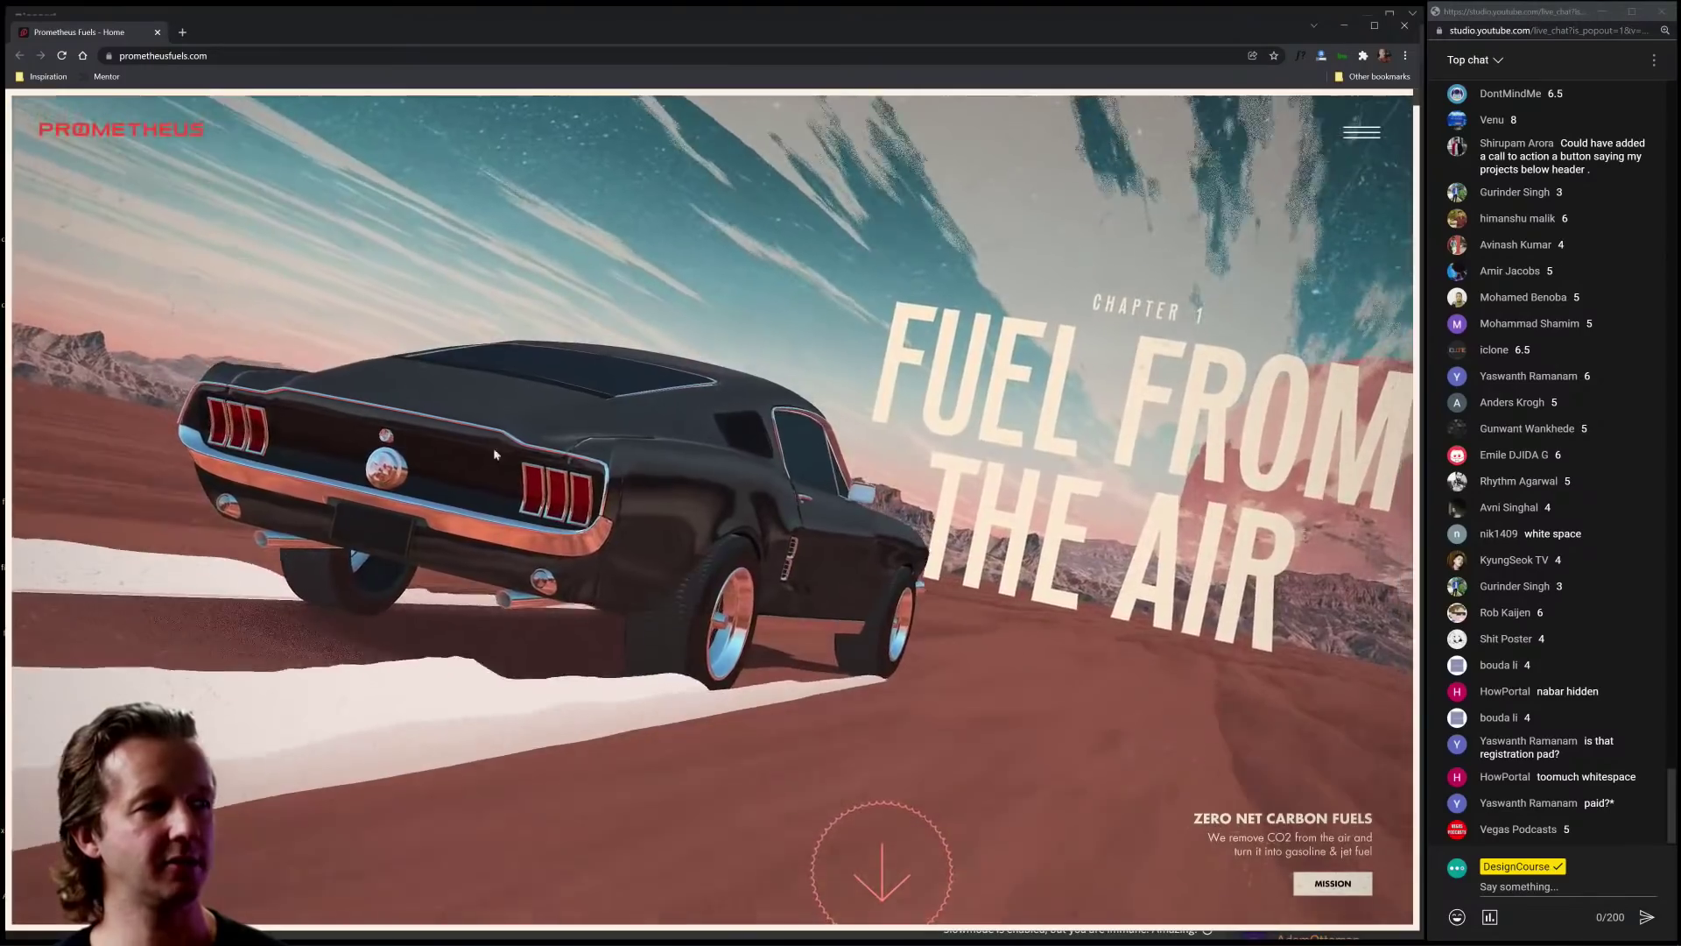
Step: Open the Prometheus Fuels mission page, scroll through it, and return to Discord
{"action": "left_click", "coordinate": [1333, 884]}
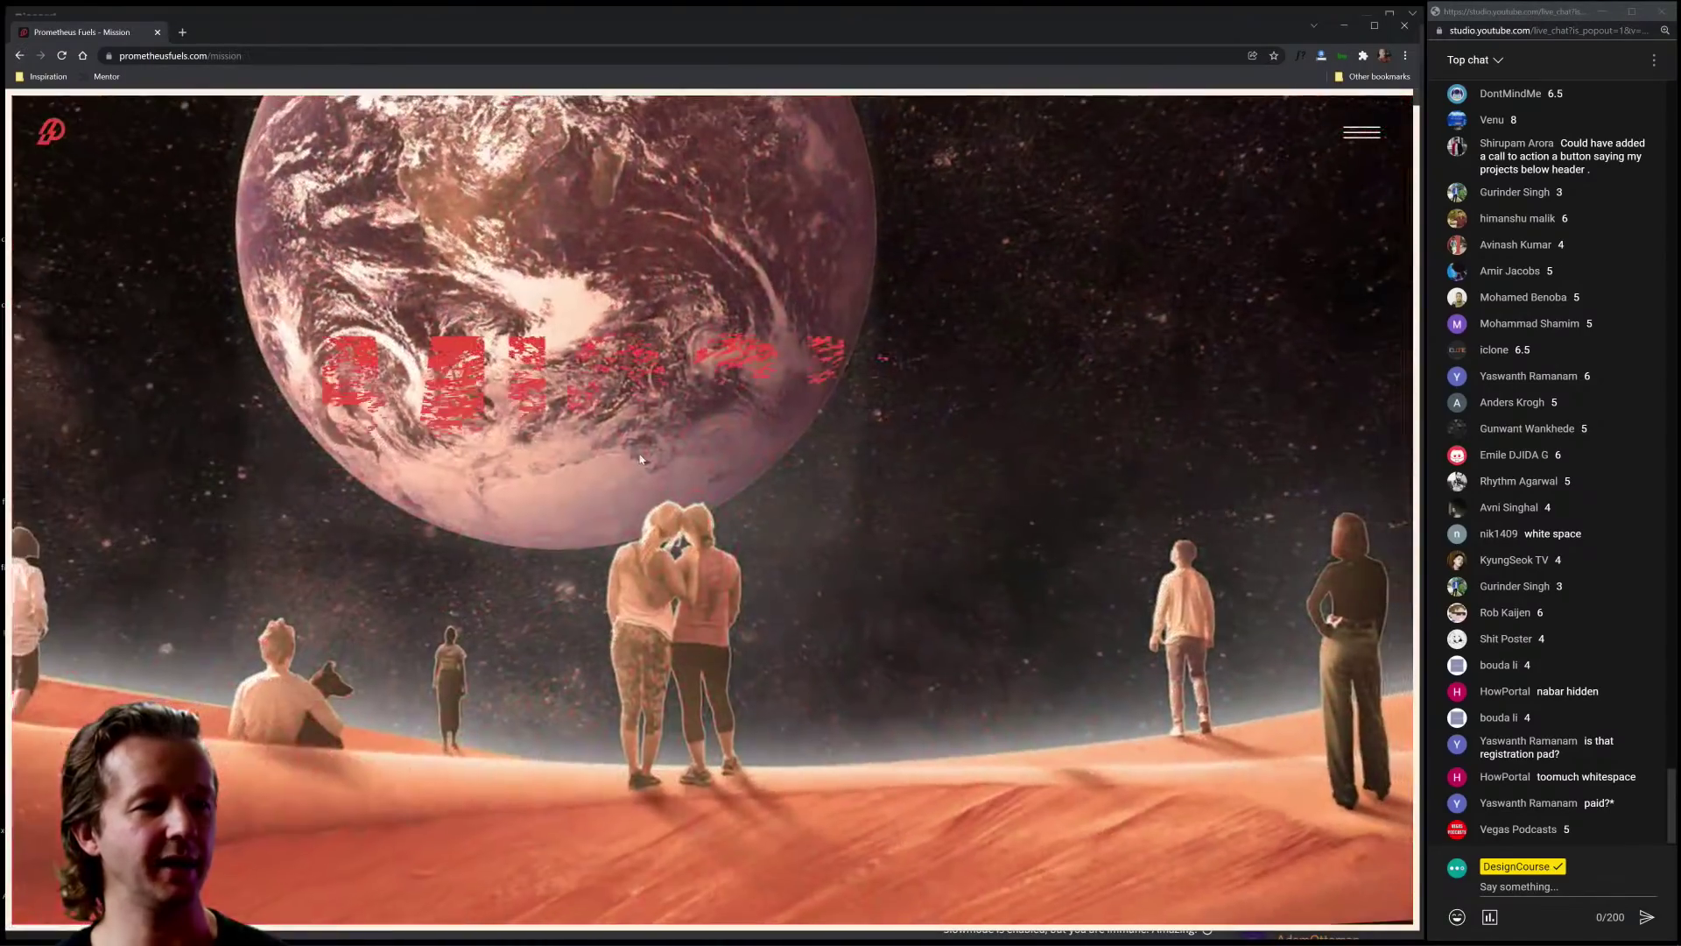
{"action": "scroll", "coordinate": [701, 525], "scroll_direction": "down", "scroll_amount": 5}
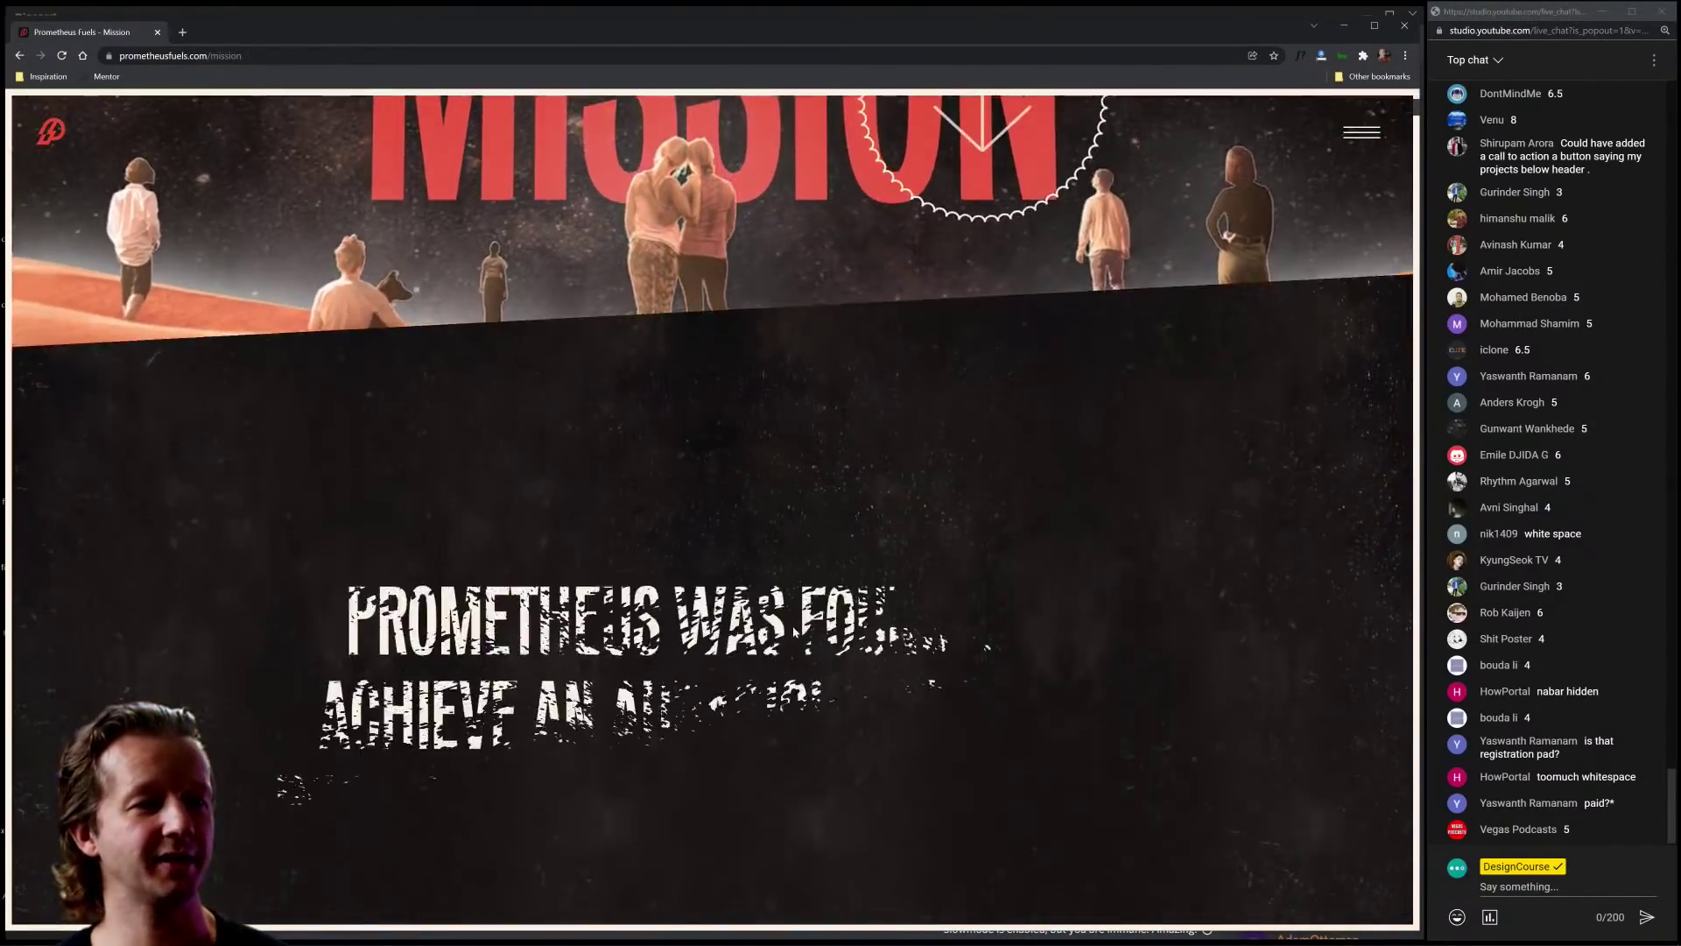
{"action": "scroll", "coordinate": [775, 631], "scroll_direction": "down", "scroll_amount": 10}
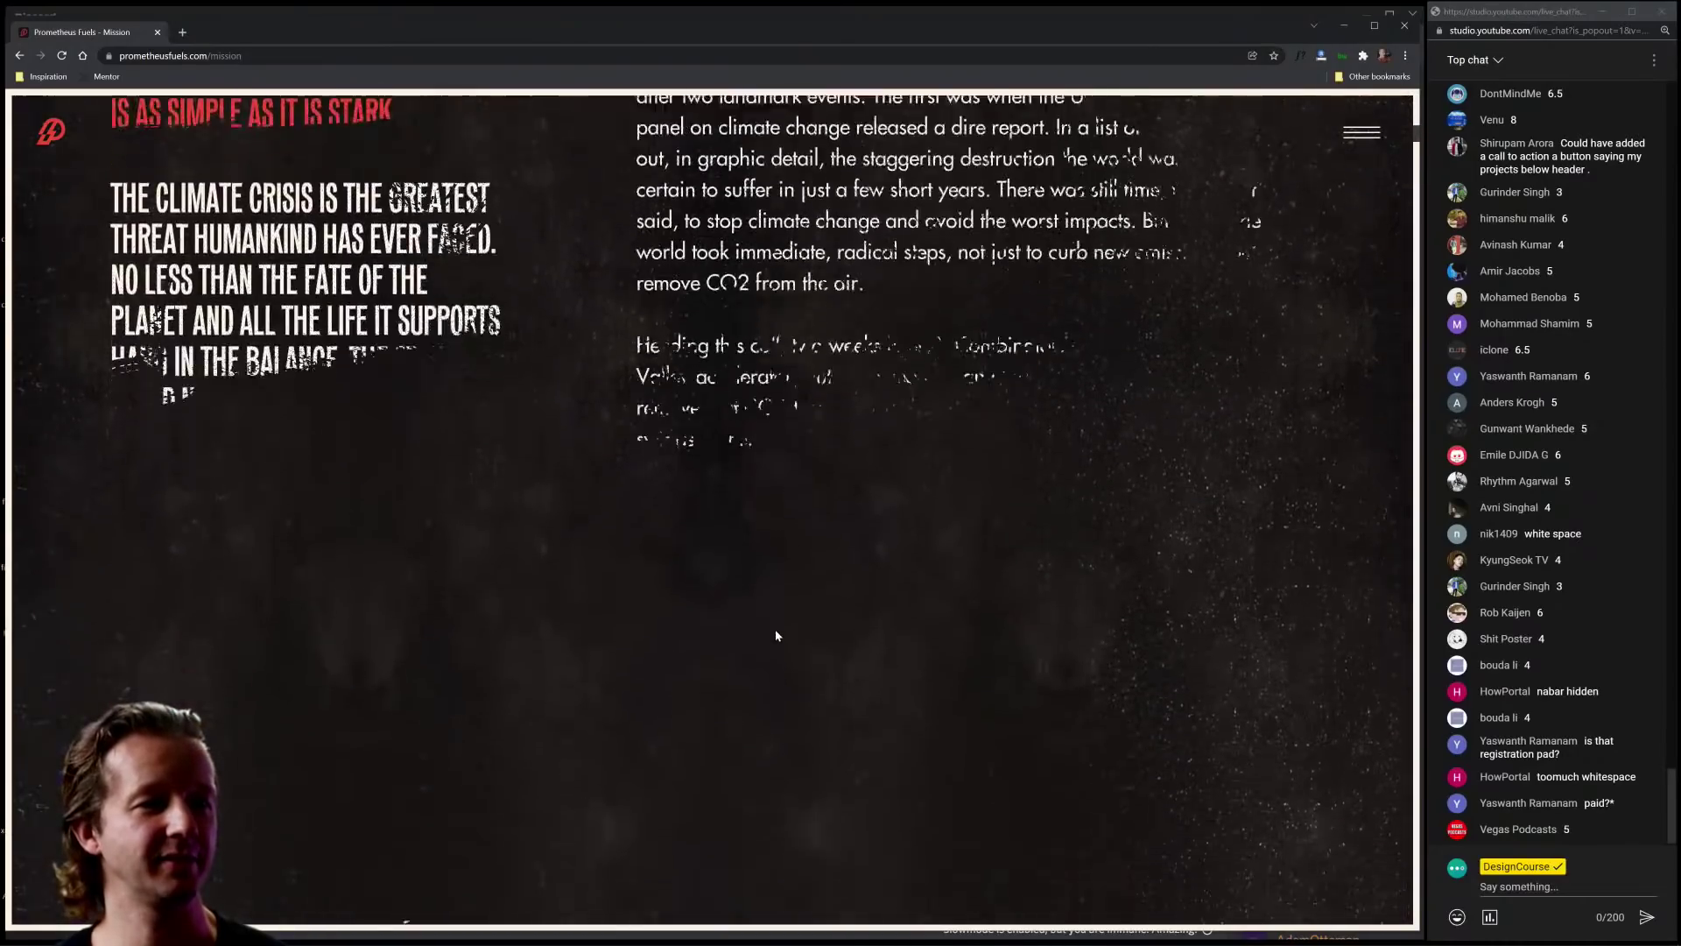
{"action": "scroll", "coordinate": [776, 634], "scroll_direction": "down", "scroll_amount": 10}
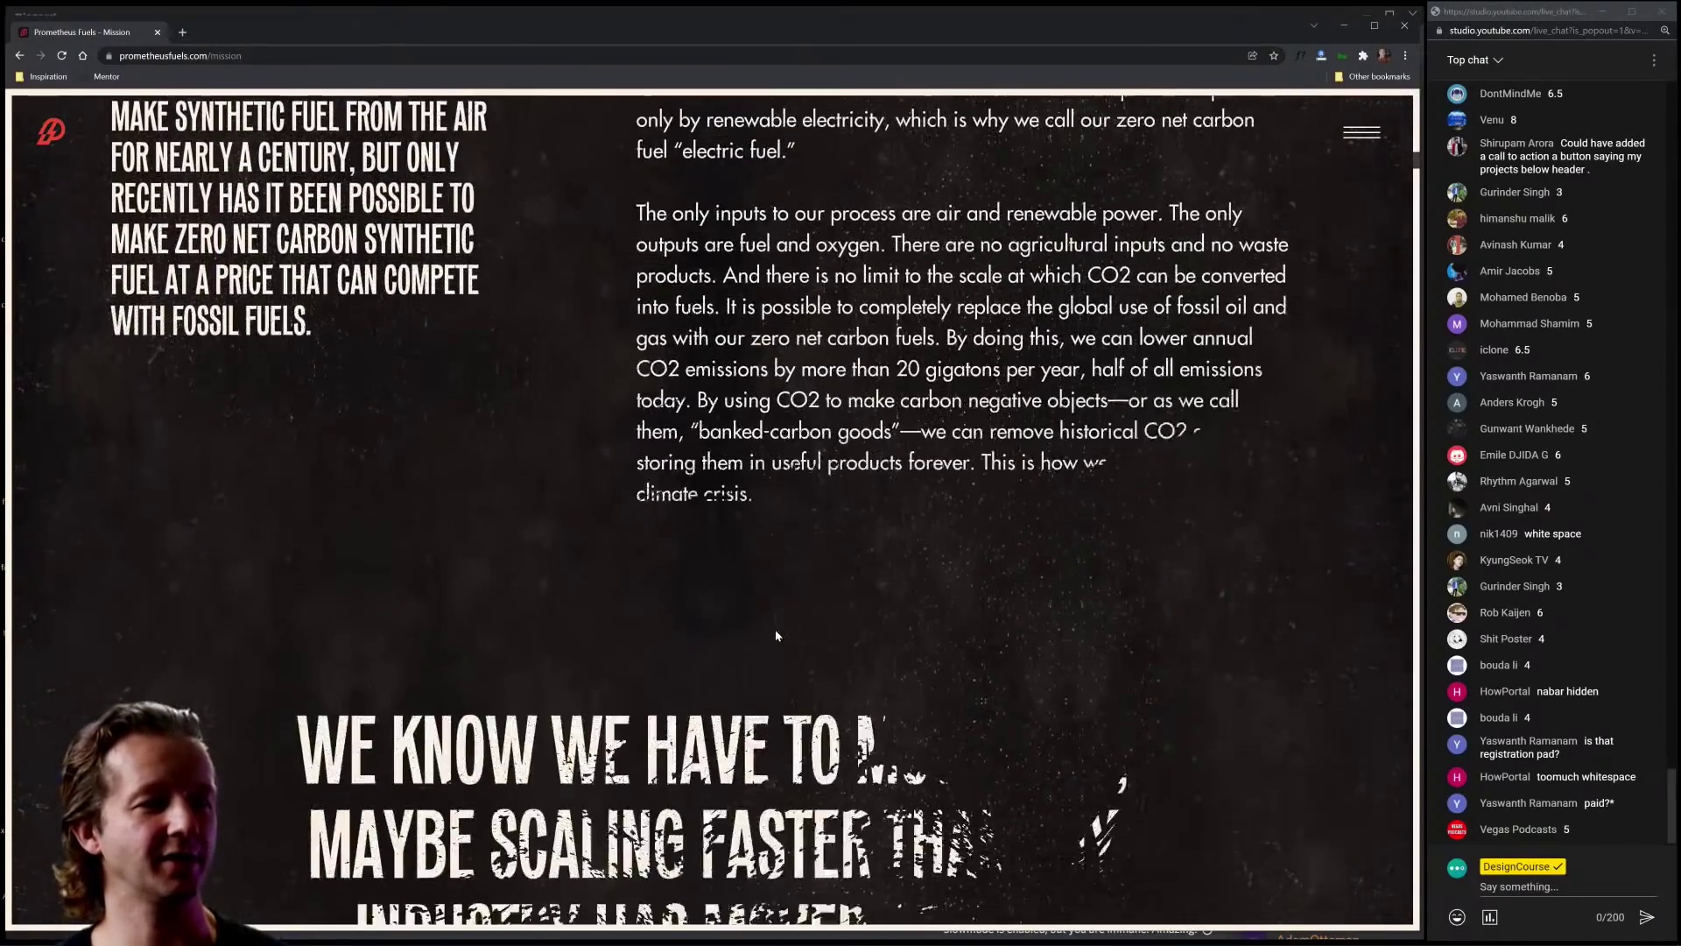
{"action": "scroll", "coordinate": [775, 629], "scroll_direction": "down", "scroll_amount": 10}
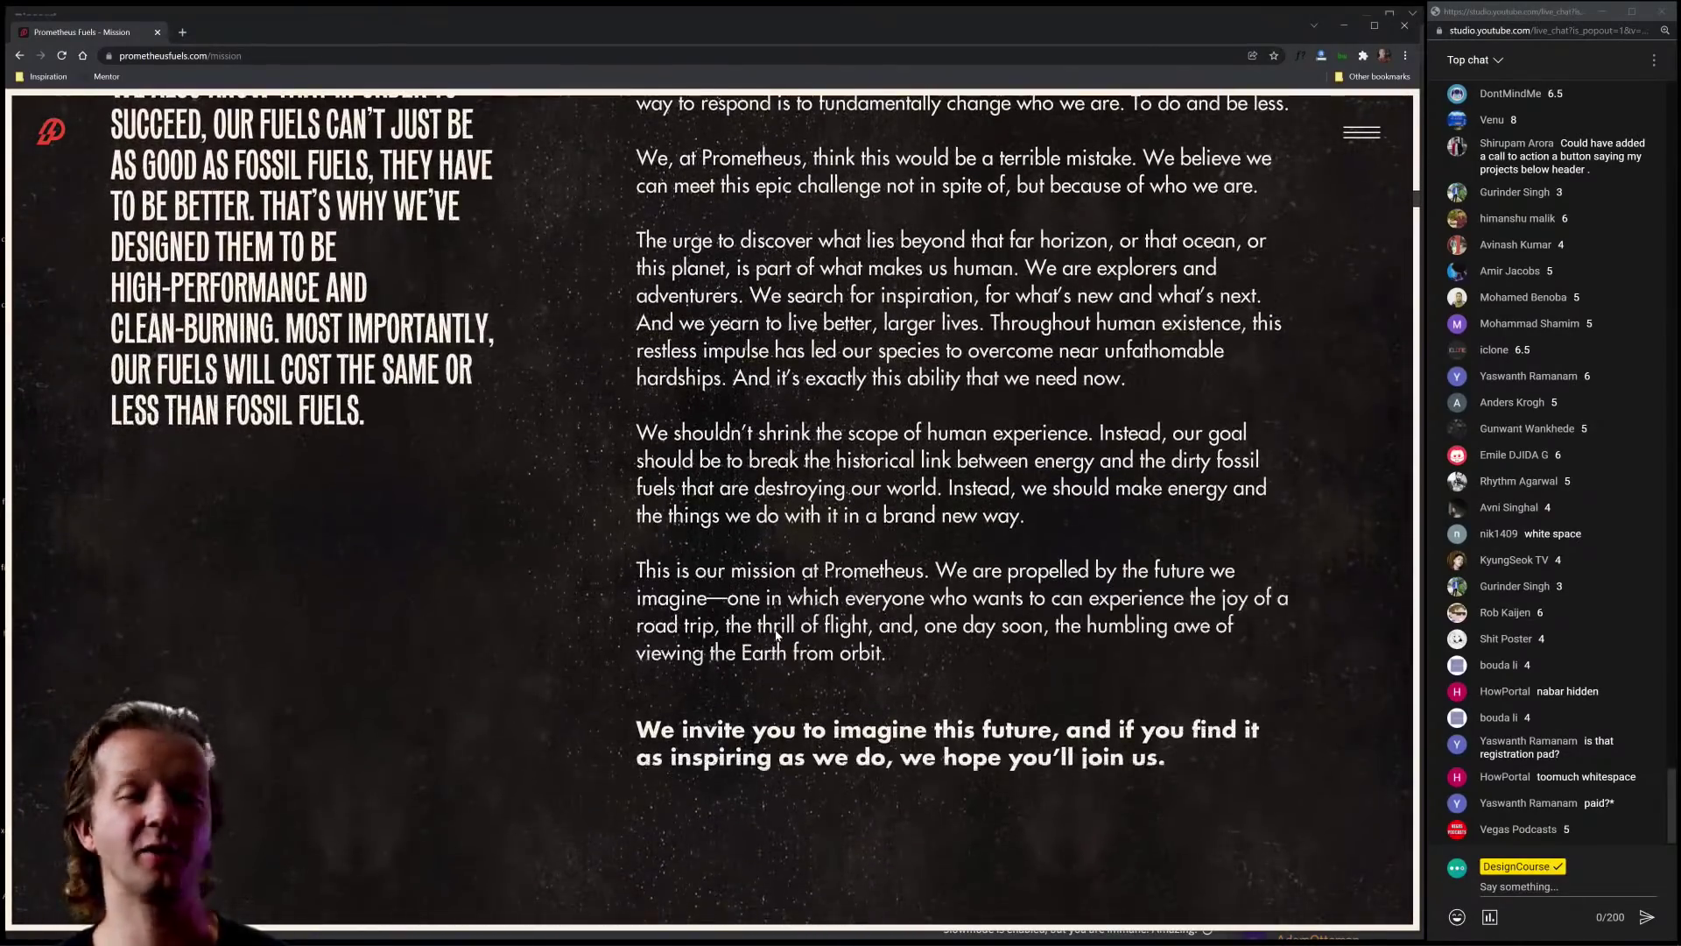
{"action": "scroll", "coordinate": [775, 629], "scroll_direction": "up", "scroll_amount": 10}
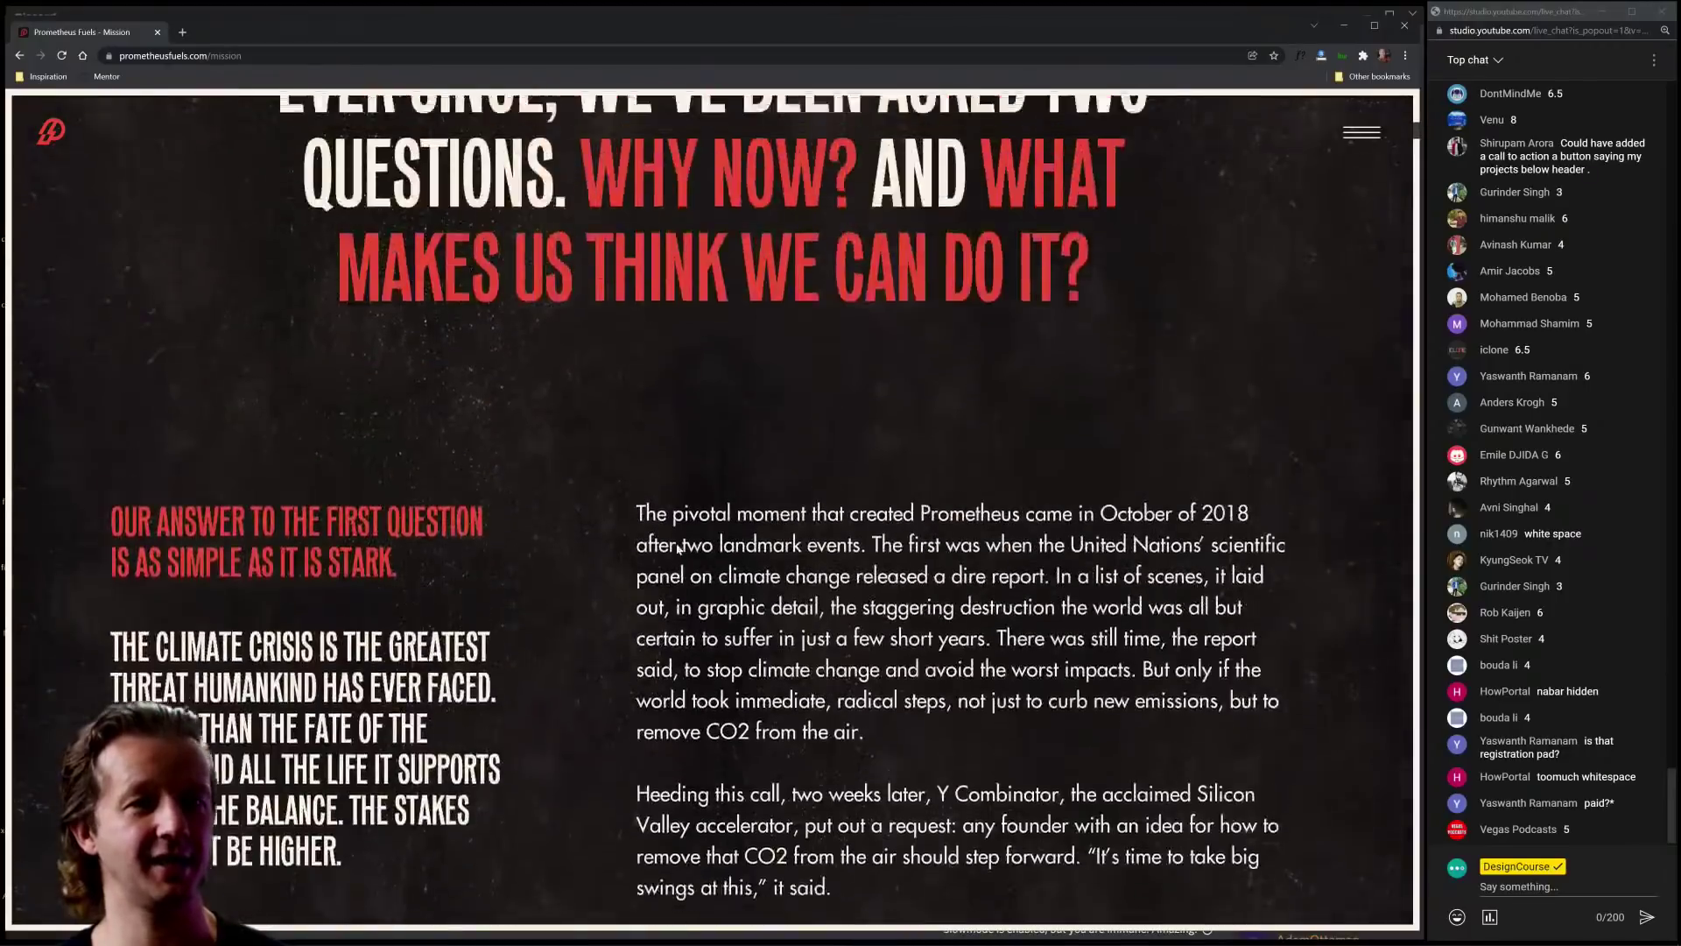
{"action": "scroll", "coordinate": [677, 547], "scroll_direction": "up", "scroll_amount": 8}
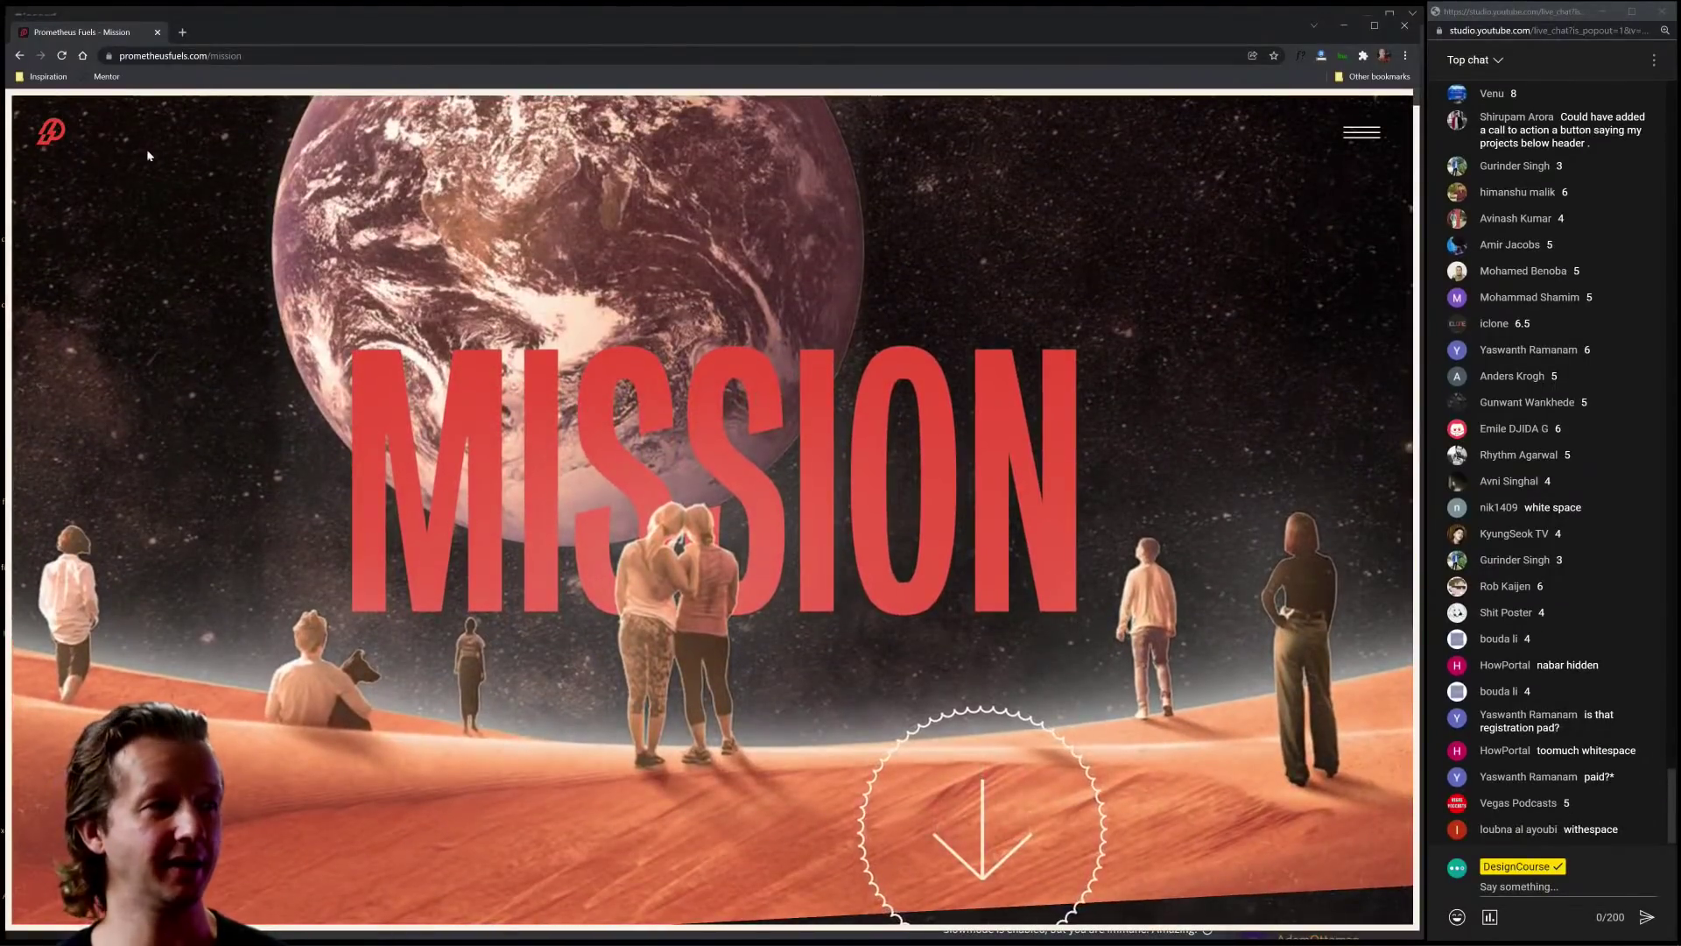
{"action": "key", "text": "alt+Tab"}
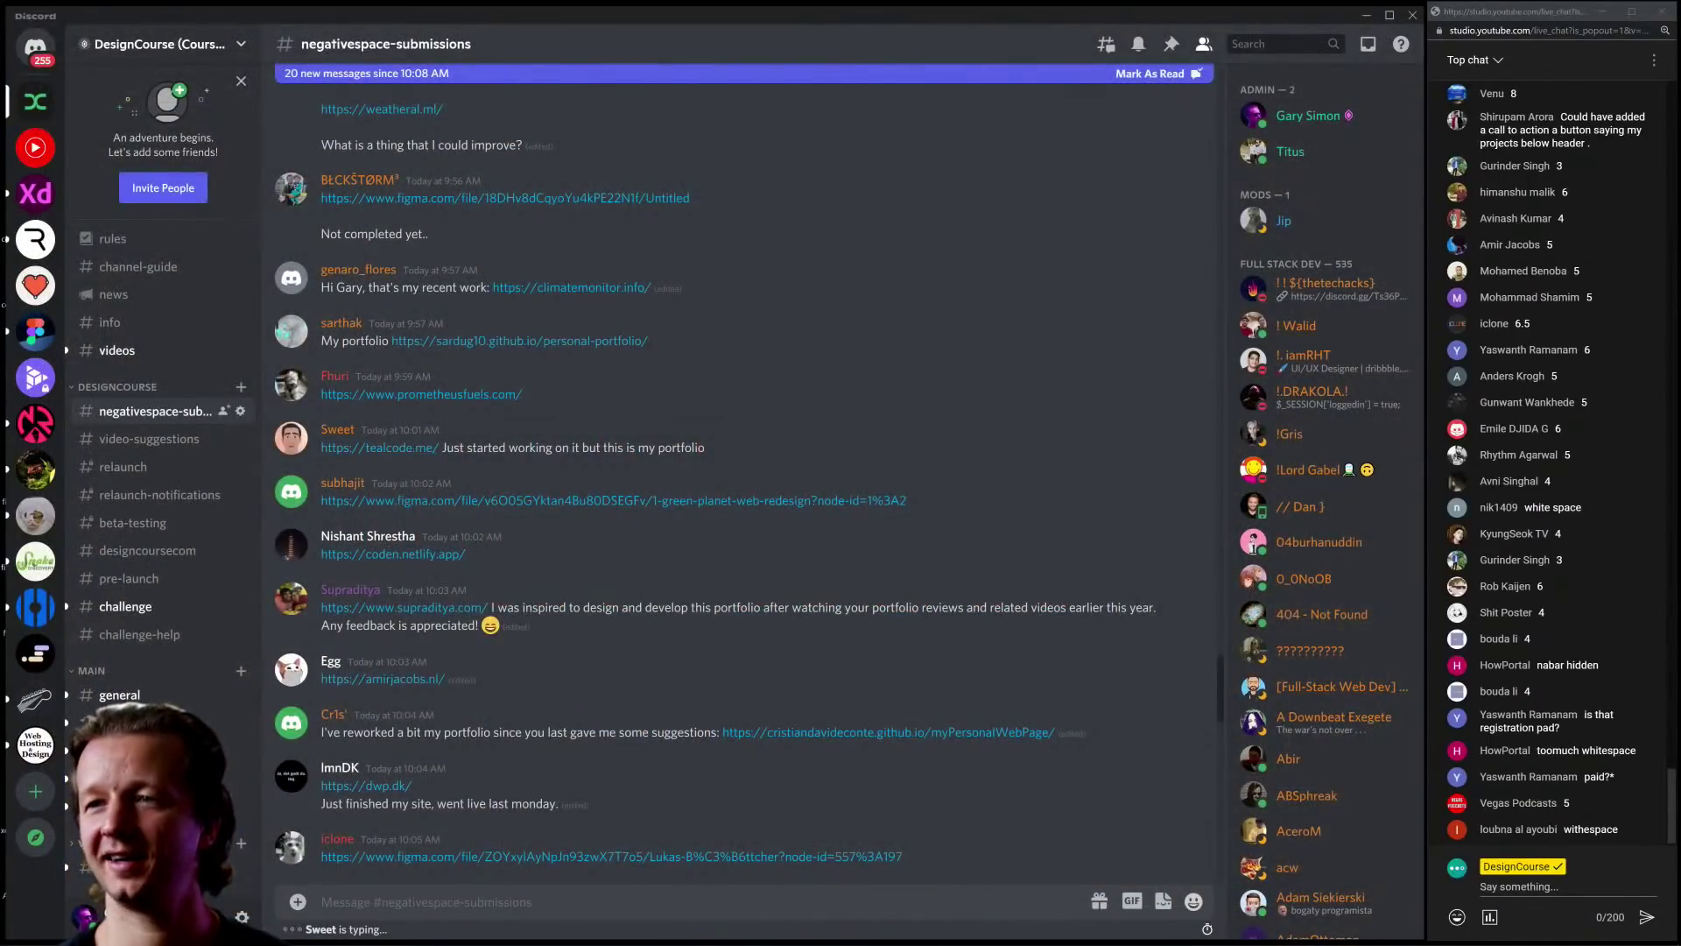
Step: Open the tealcode.me portfolio, stretch Chrome to the screen bottom, and highlight the hero heading
{"action": "left_click", "coordinate": [377, 448]}
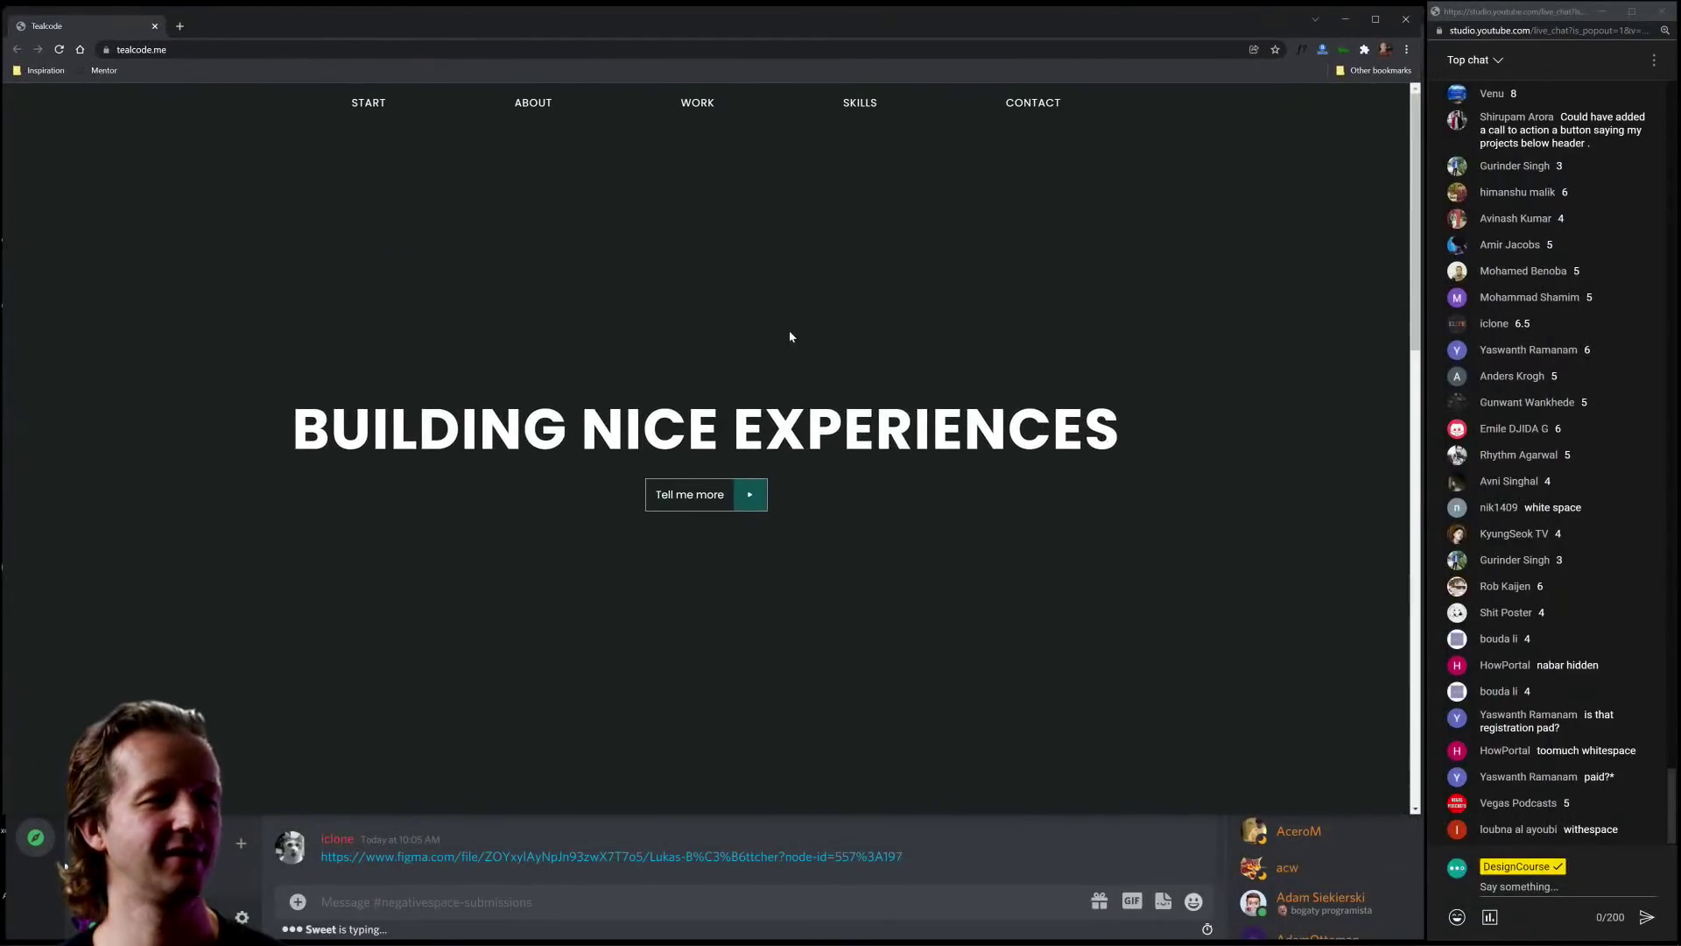
{"action": "left_click_drag", "start_coordinate": [1416, 813], "coordinate": [1416, 933]}
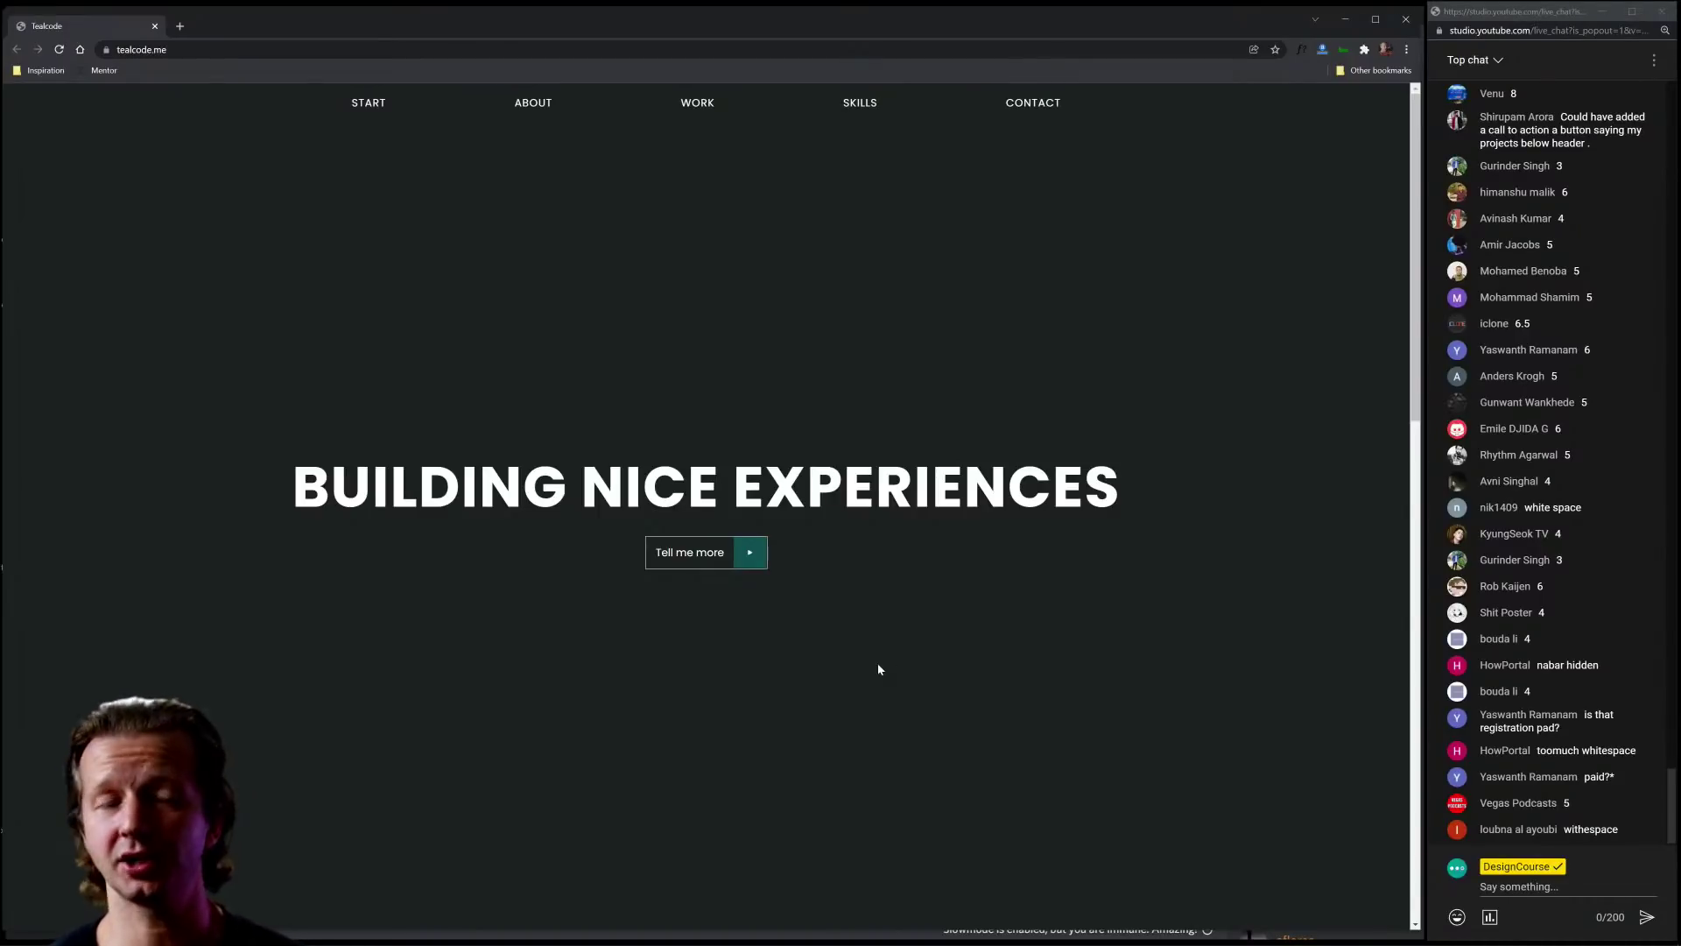
{"action": "left_click_drag", "start_coordinate": [1119, 487], "coordinate": [333, 487]}
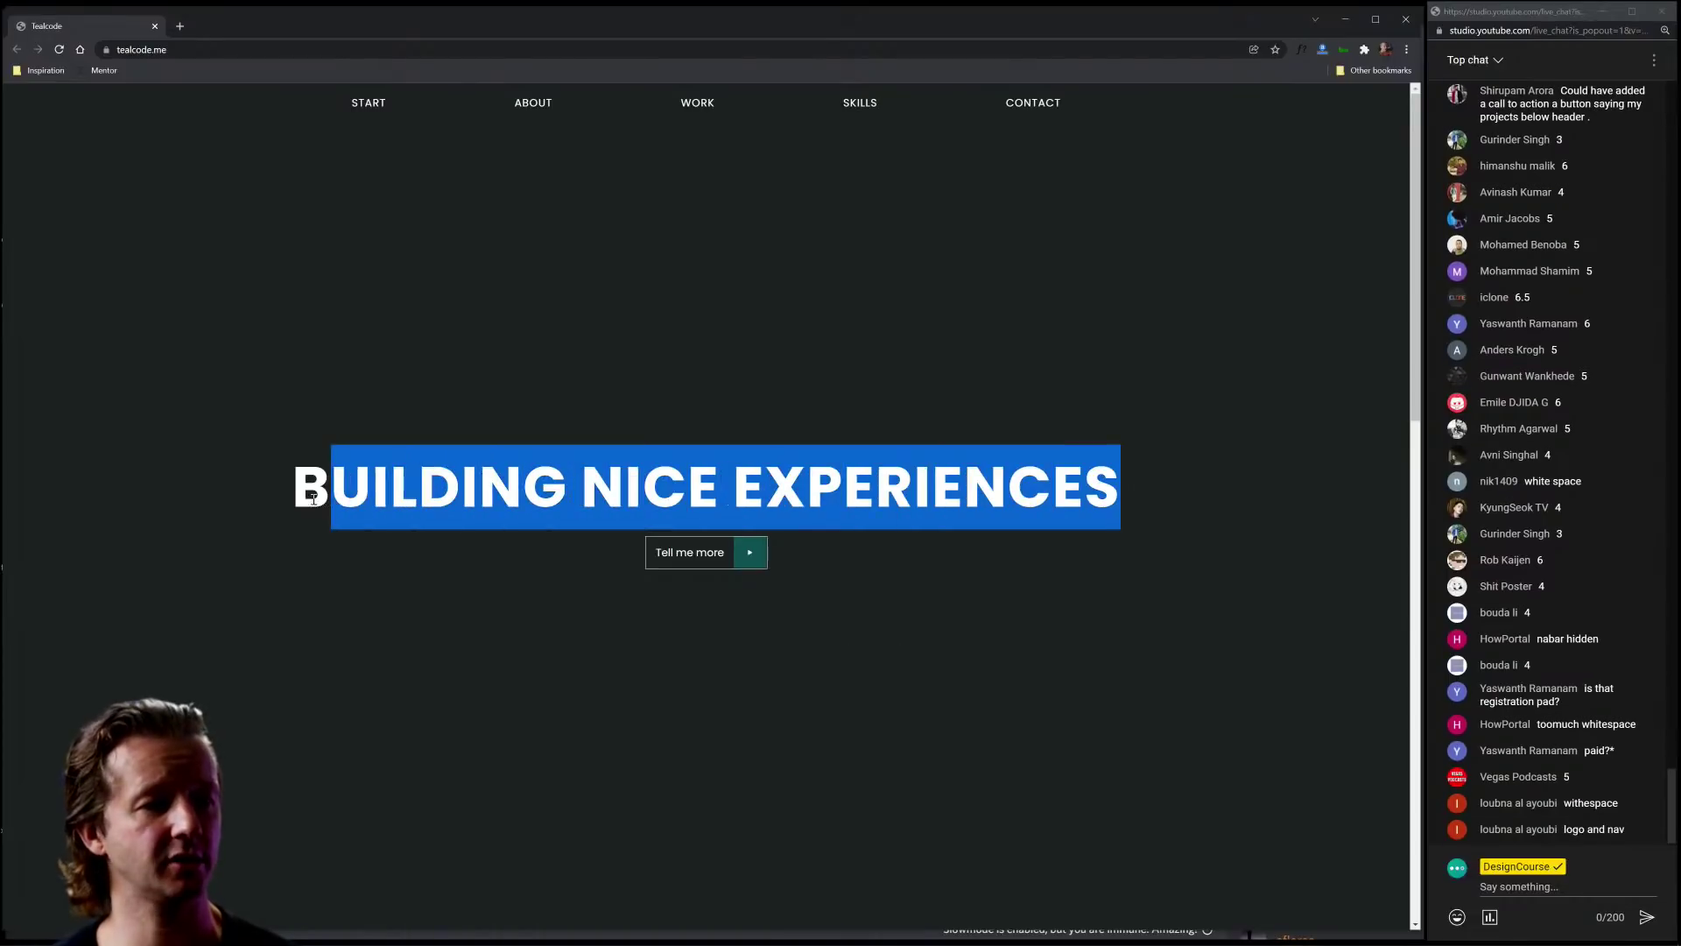
{"action": "left_click", "coordinate": [265, 363]}
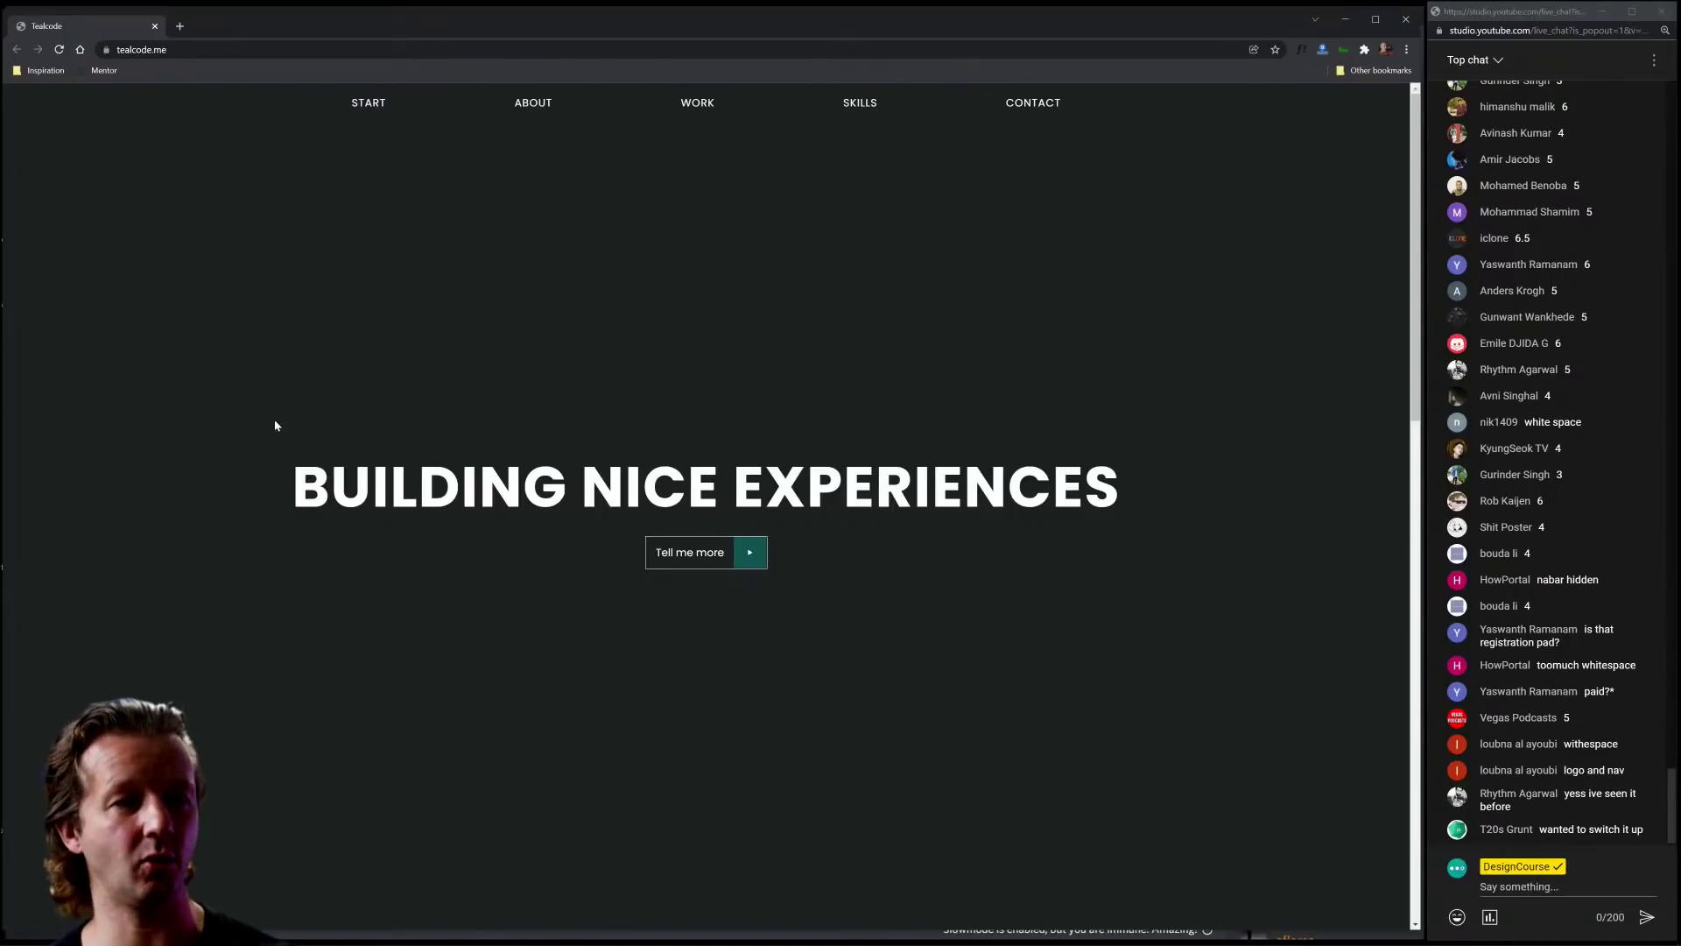
{"action": "left_click_drag", "start_coordinate": [331, 525], "coordinate": [1121, 524]}
{"action": "left_click", "coordinate": [1128, 494]}
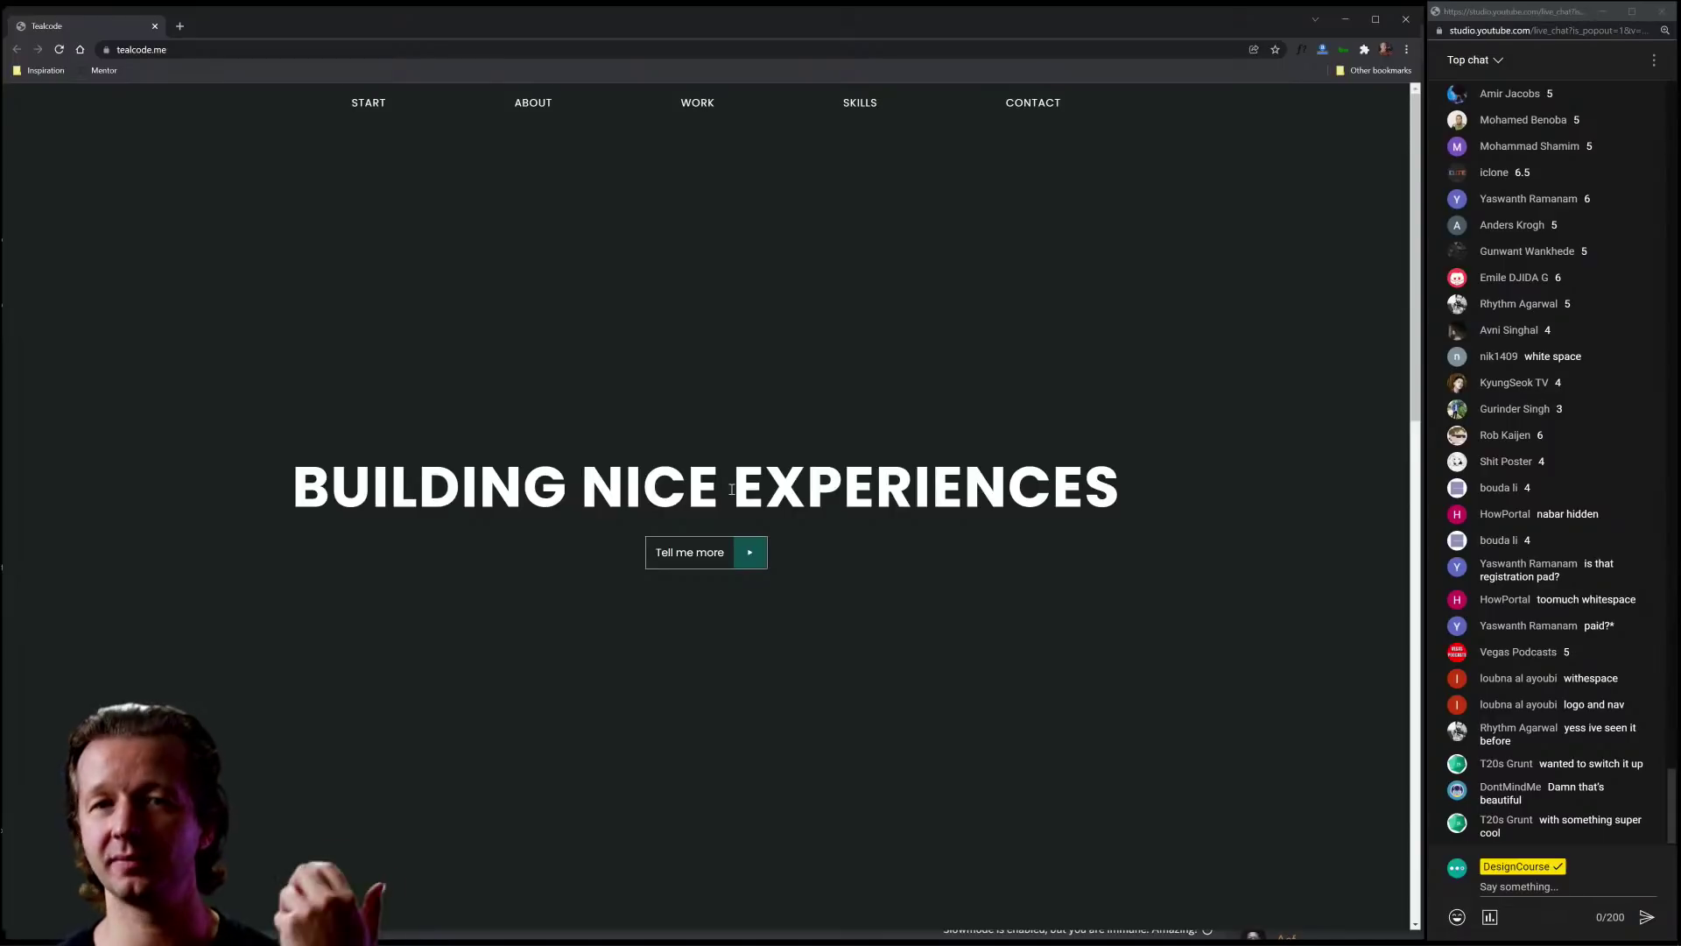
Step: Highlight the 'BUILDING NICE EXPERIENCES' heading again, including the gap between NICE and EXPERIENCES
{"action": "double_click", "coordinate": [731, 490]}
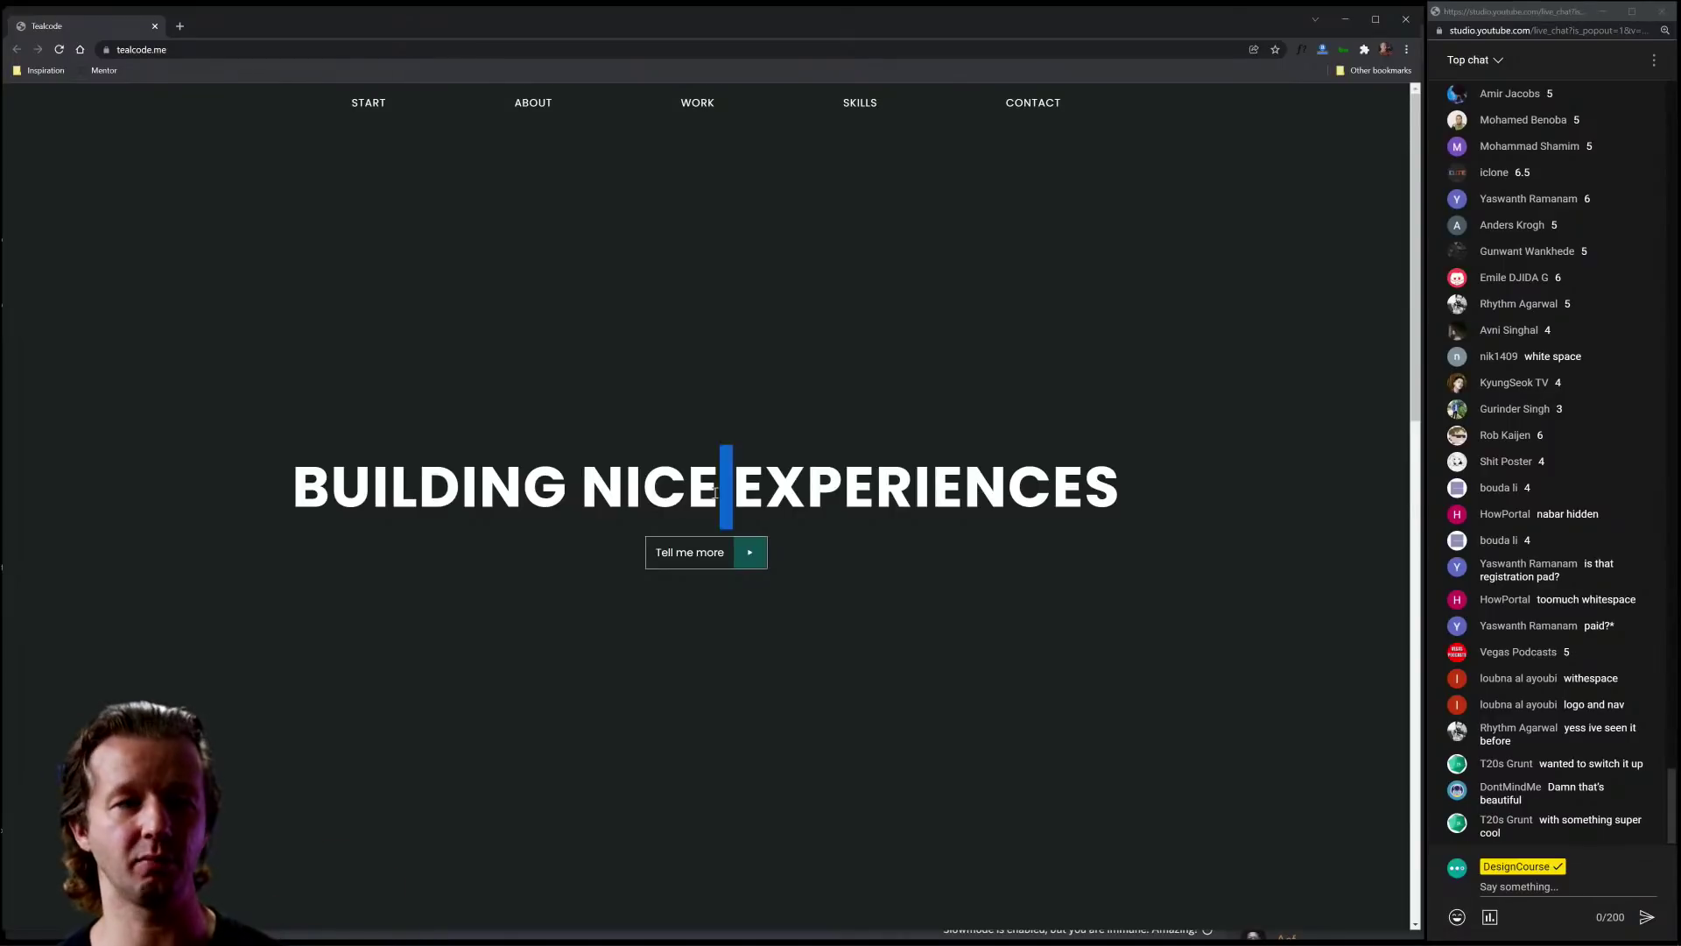
{"action": "left_click", "coordinate": [701, 570]}
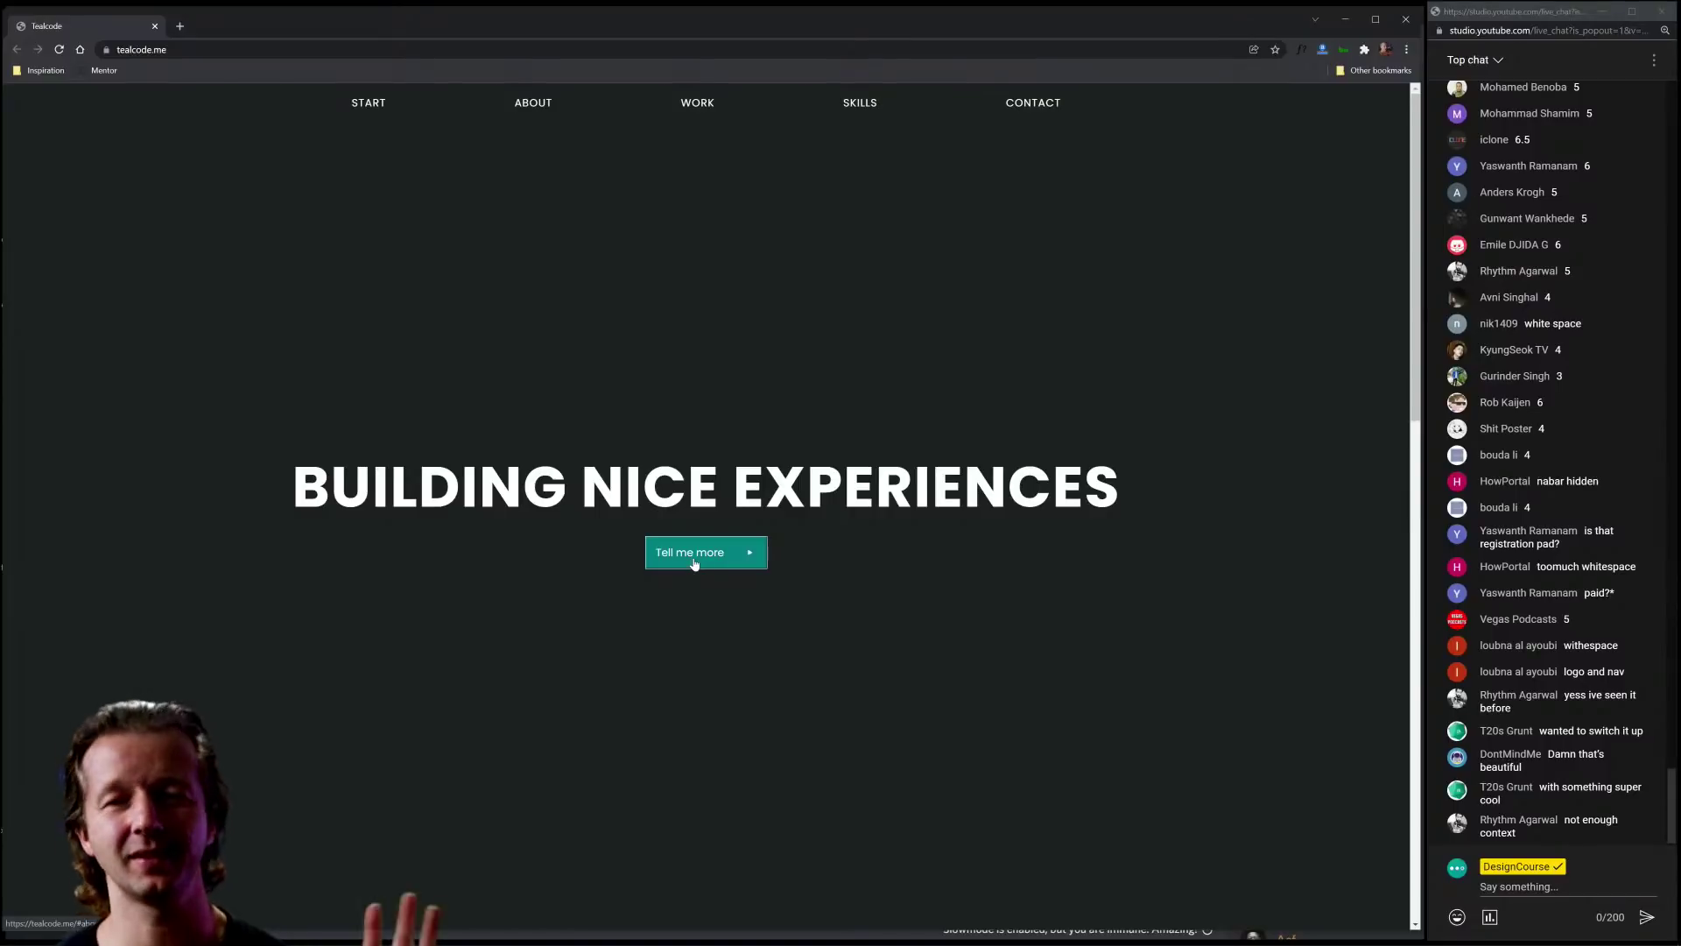
{"action": "left_click_drag", "start_coordinate": [1120, 492], "coordinate": [291, 495]}
{"action": "left_click", "coordinate": [292, 494]}
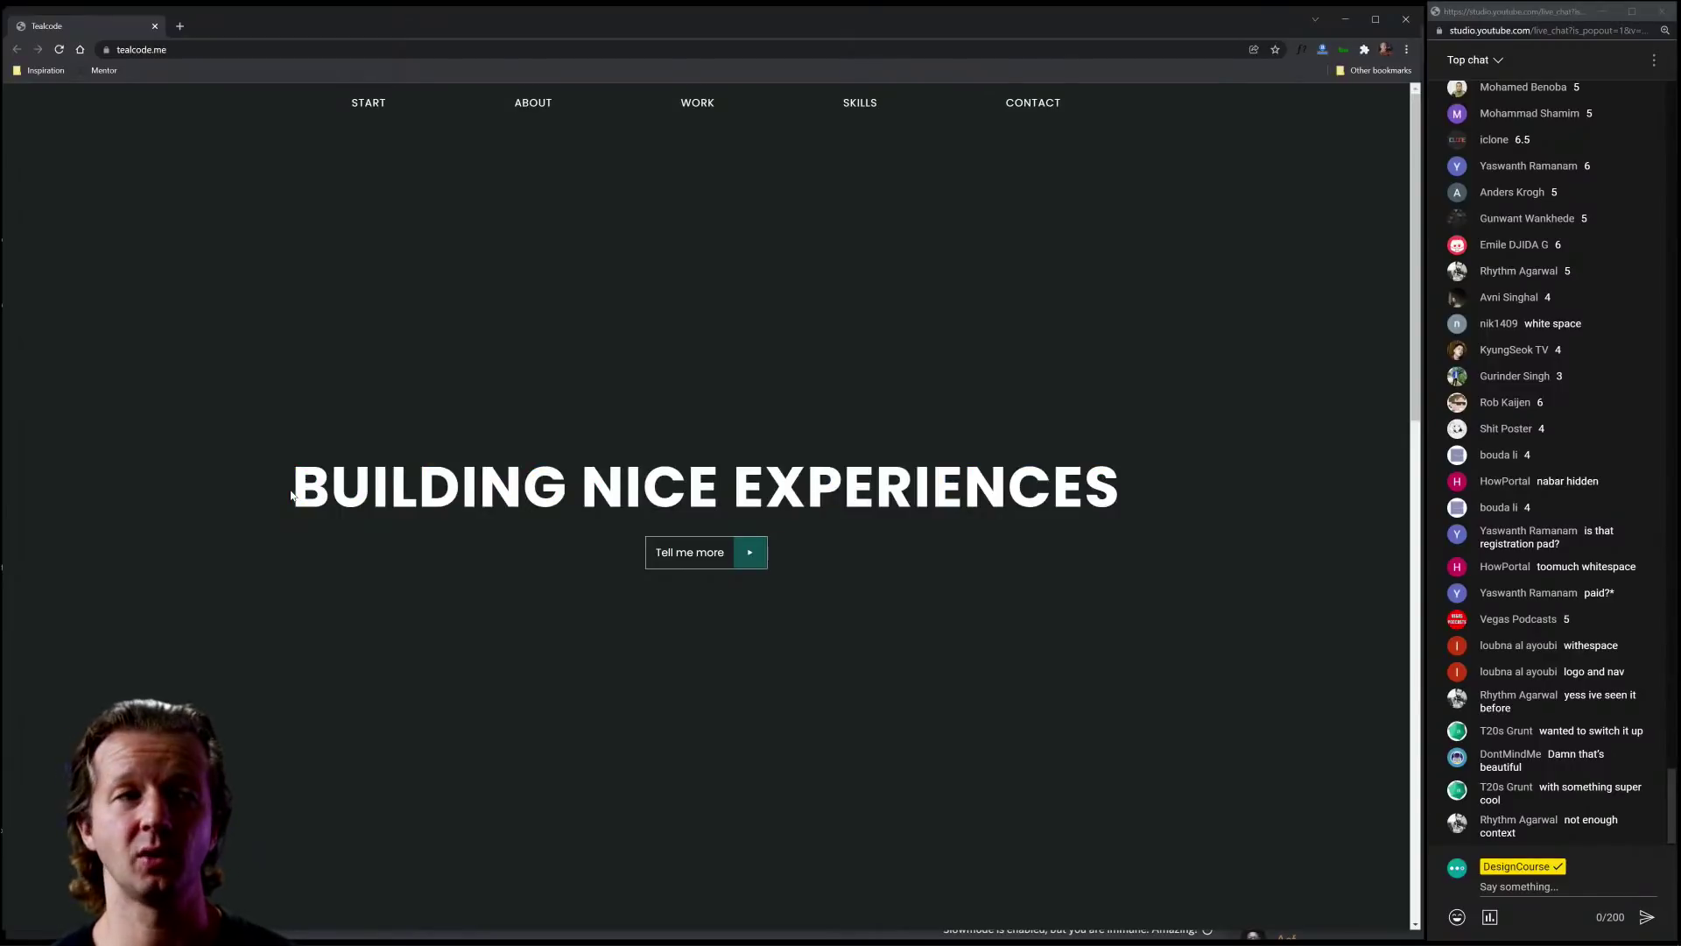
{"action": "left_click_drag", "start_coordinate": [292, 494], "coordinate": [1120, 491]}
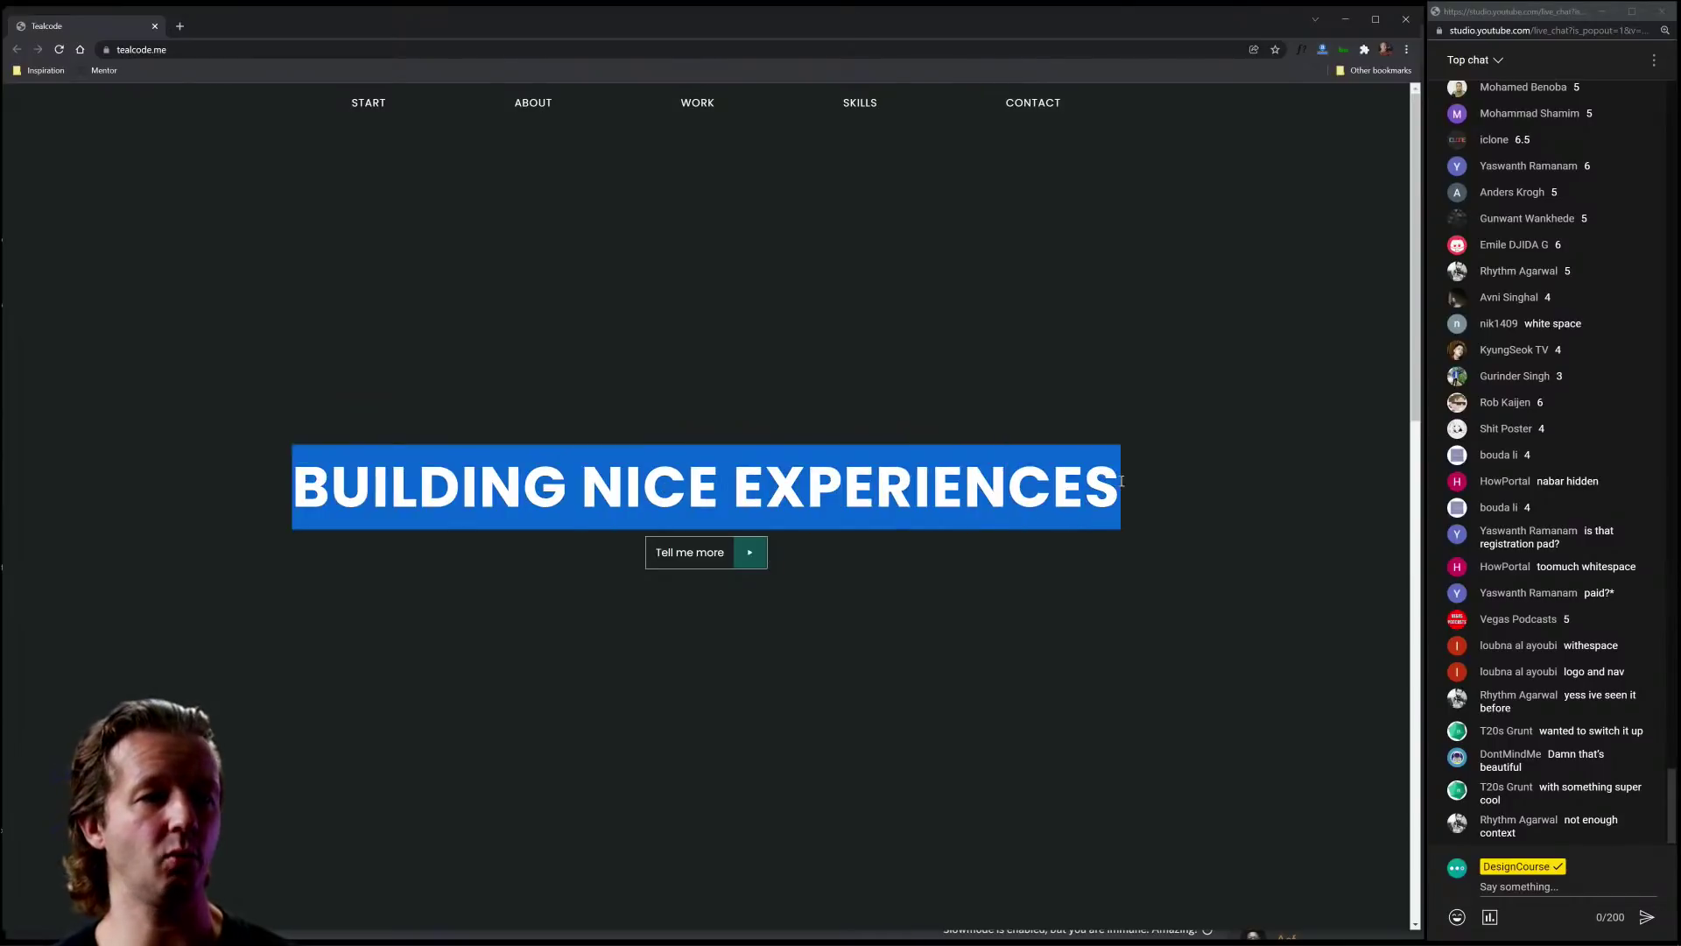
{"action": "left_click", "coordinate": [1121, 490]}
Step: Scroll tealcode.me to the intro paragraph and six-project grid, back to the hero, then down again
{"action": "scroll", "coordinate": [1120, 547], "scroll_direction": "down", "scroll_amount": 8}
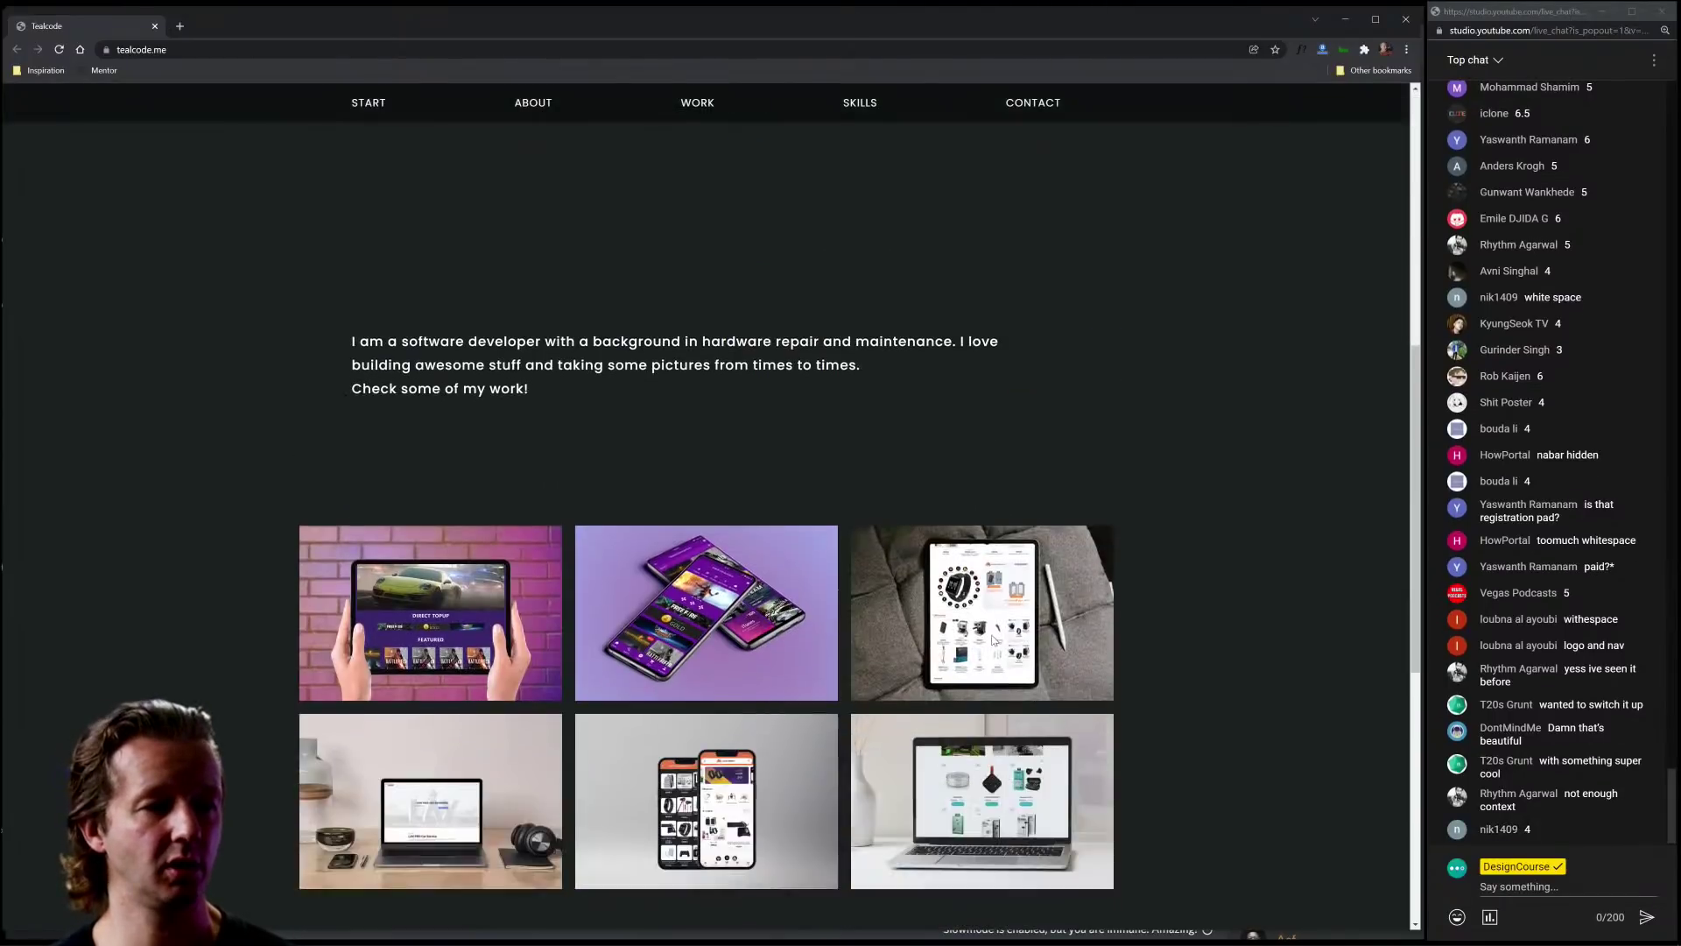
{"action": "scroll", "coordinate": [1221, 591], "scroll_direction": "up", "scroll_amount": 8}
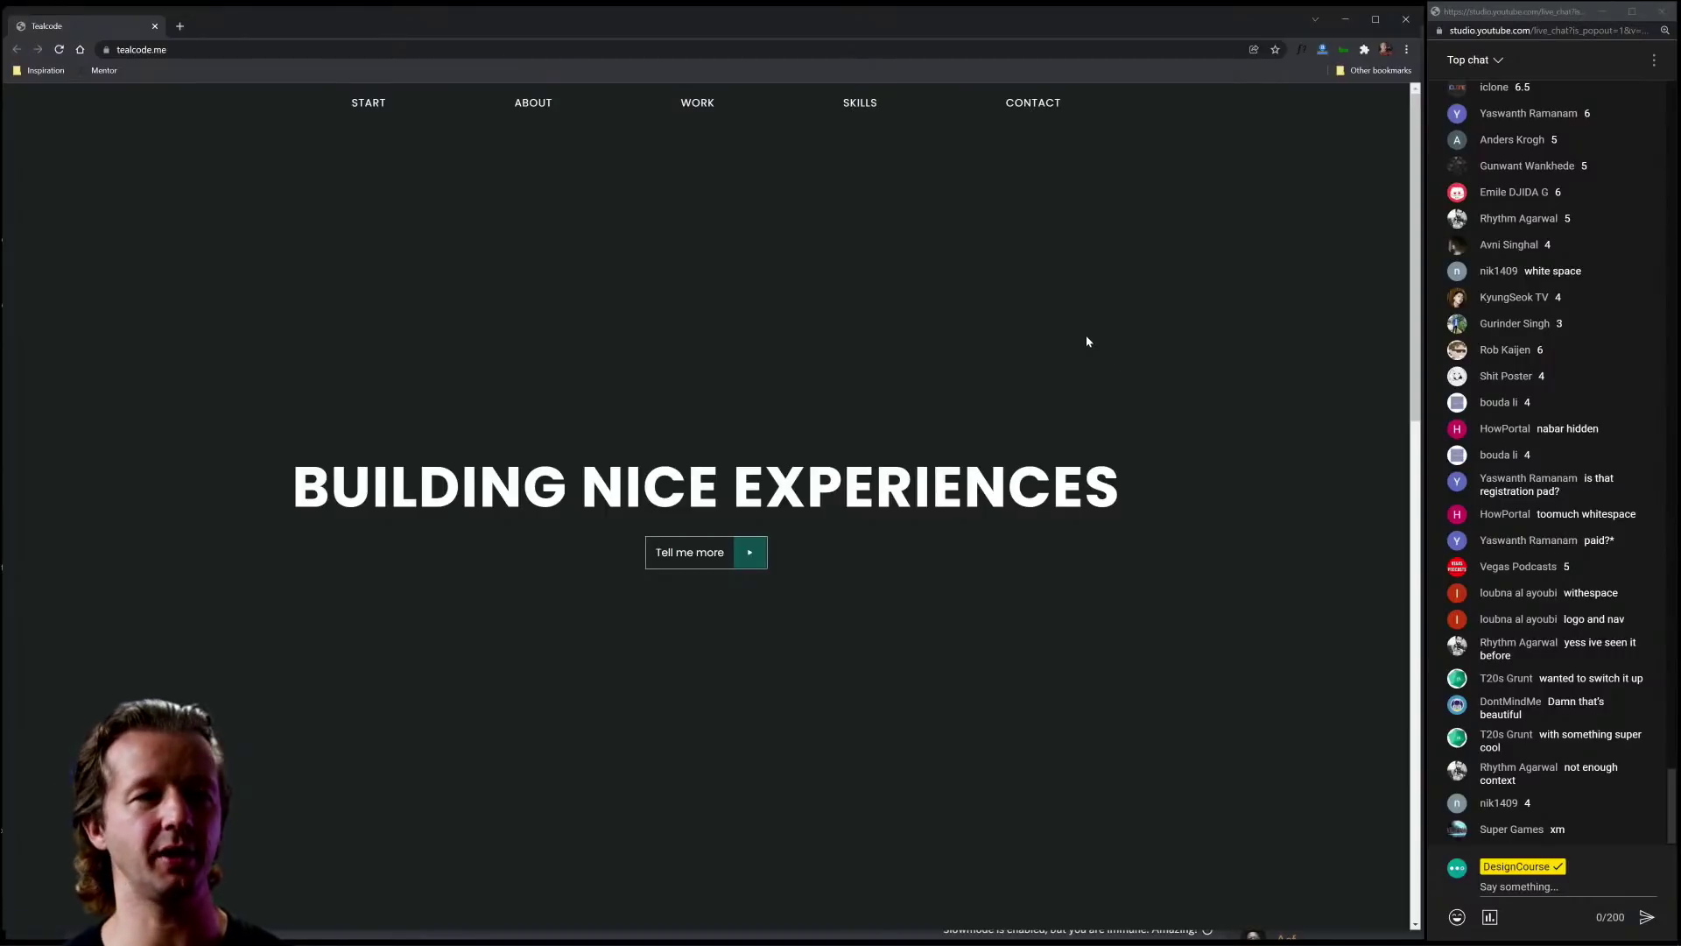
{"action": "scroll", "coordinate": [1087, 341], "scroll_direction": "down", "scroll_amount": 9}
{"action": "scroll", "coordinate": [1265, 341], "scroll_direction": "up", "scroll_amount": 2}
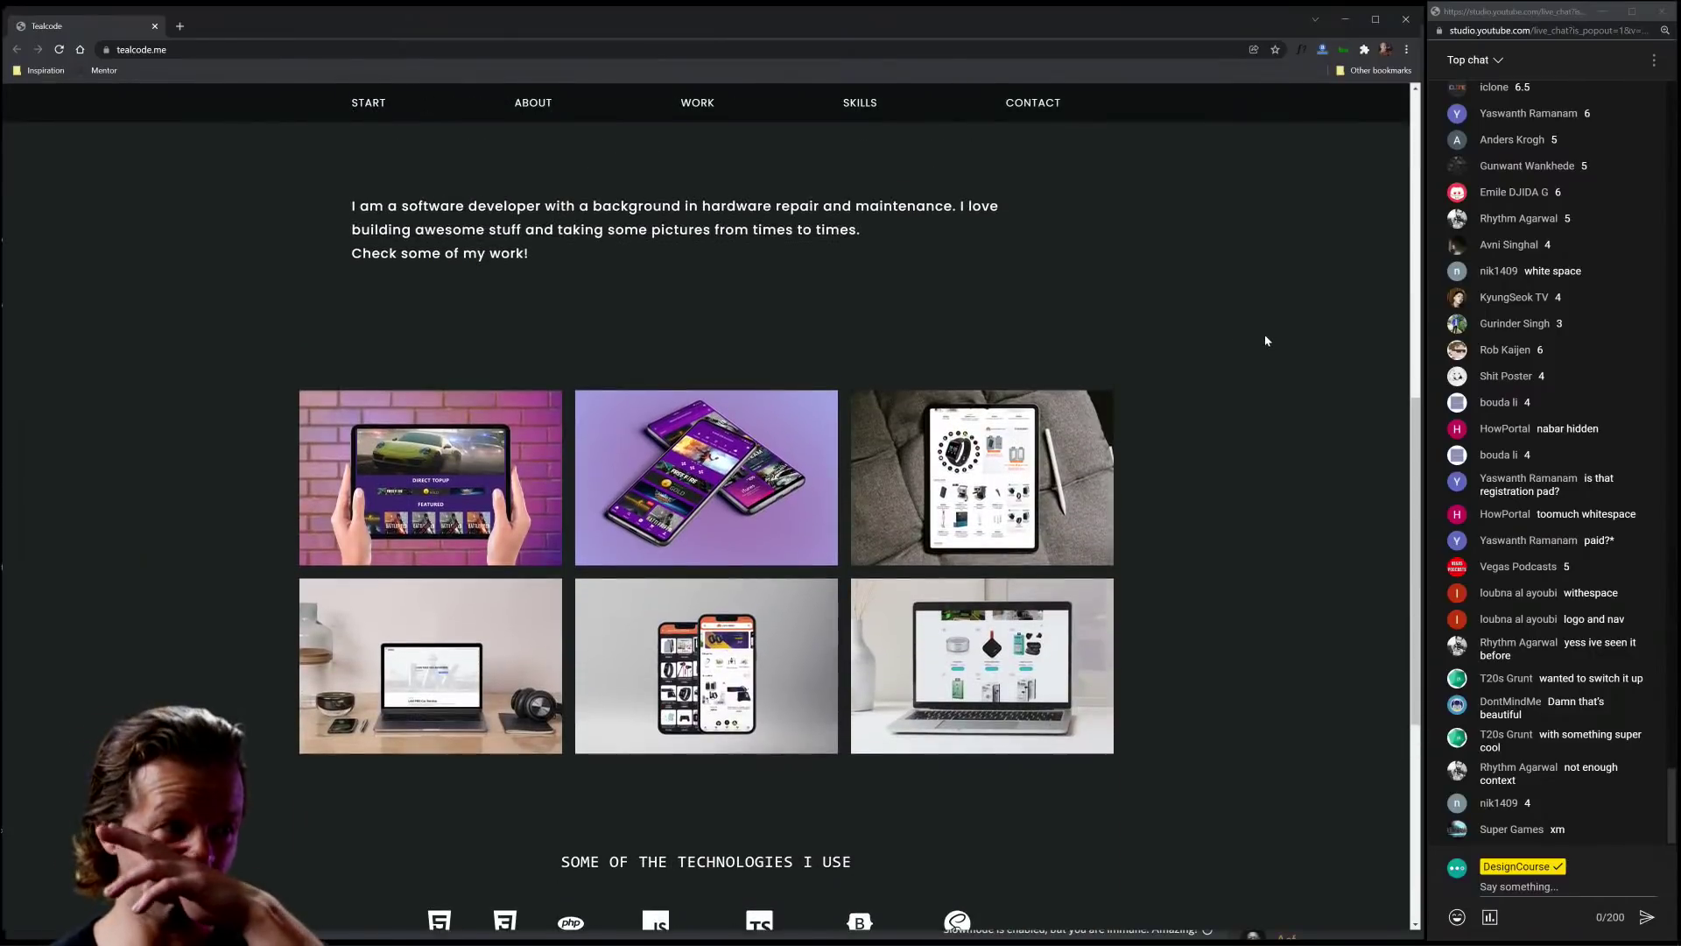
{"action": "scroll", "coordinate": [1265, 334], "scroll_direction": "down", "scroll_amount": 2}
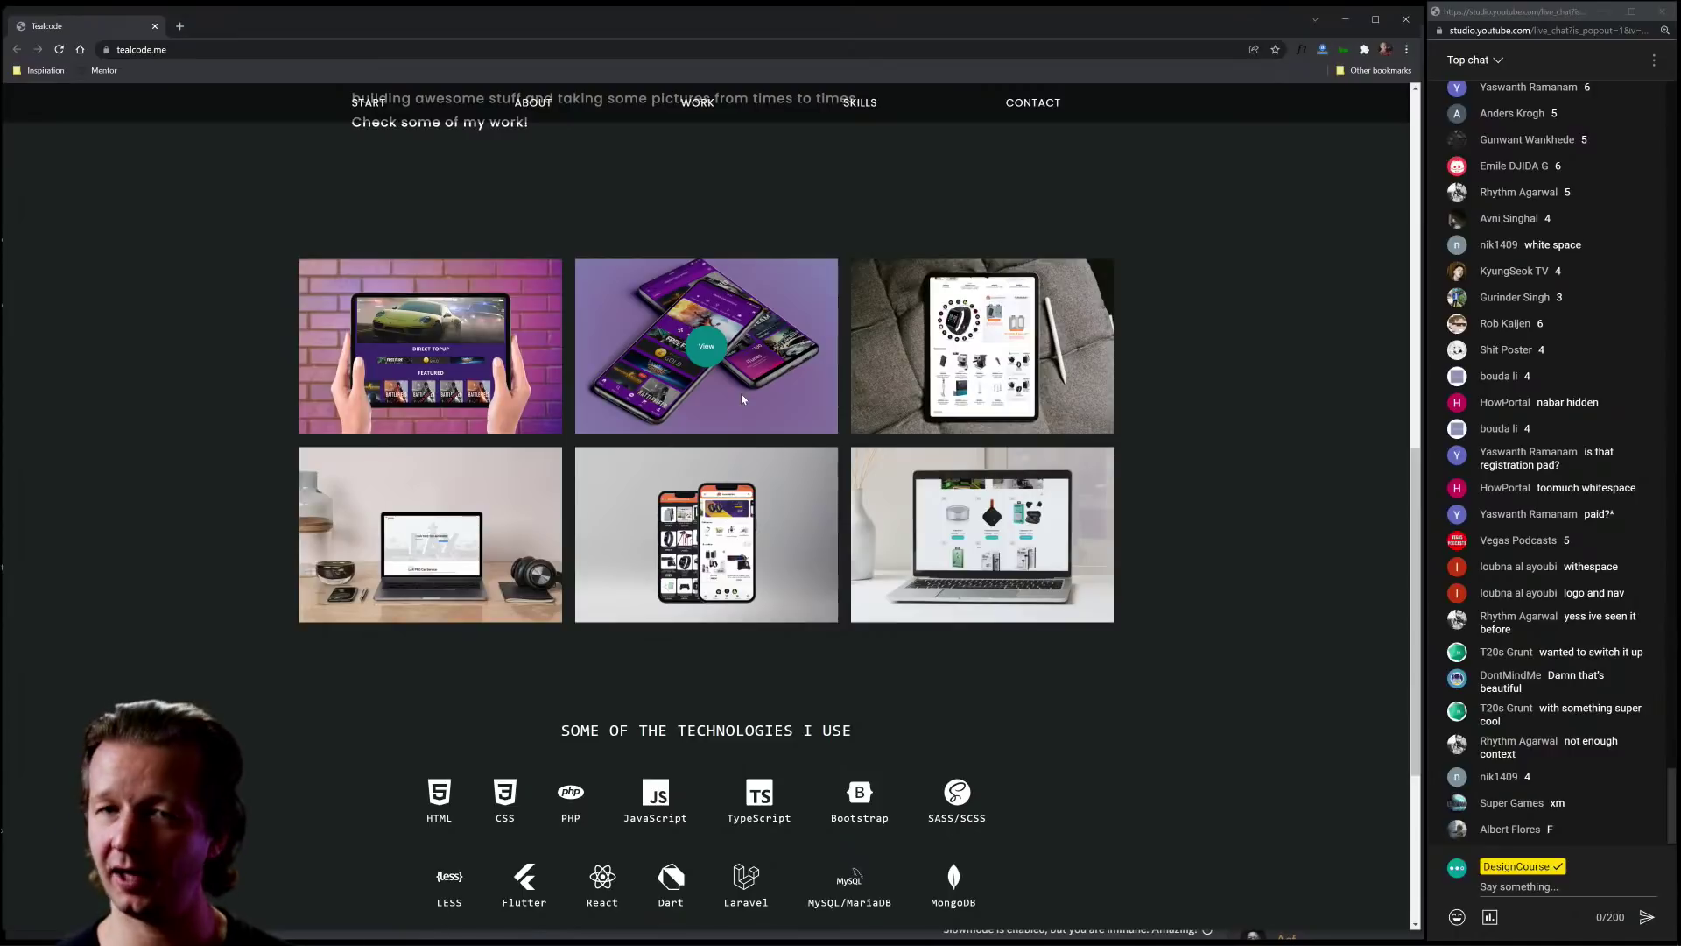
Step: Scroll to the technologies list and highlight the 'SOME OF THE TECHNOLOGIES I USE' heading
{"action": "scroll", "coordinate": [1175, 582], "scroll_direction": "down", "scroll_amount": 4}
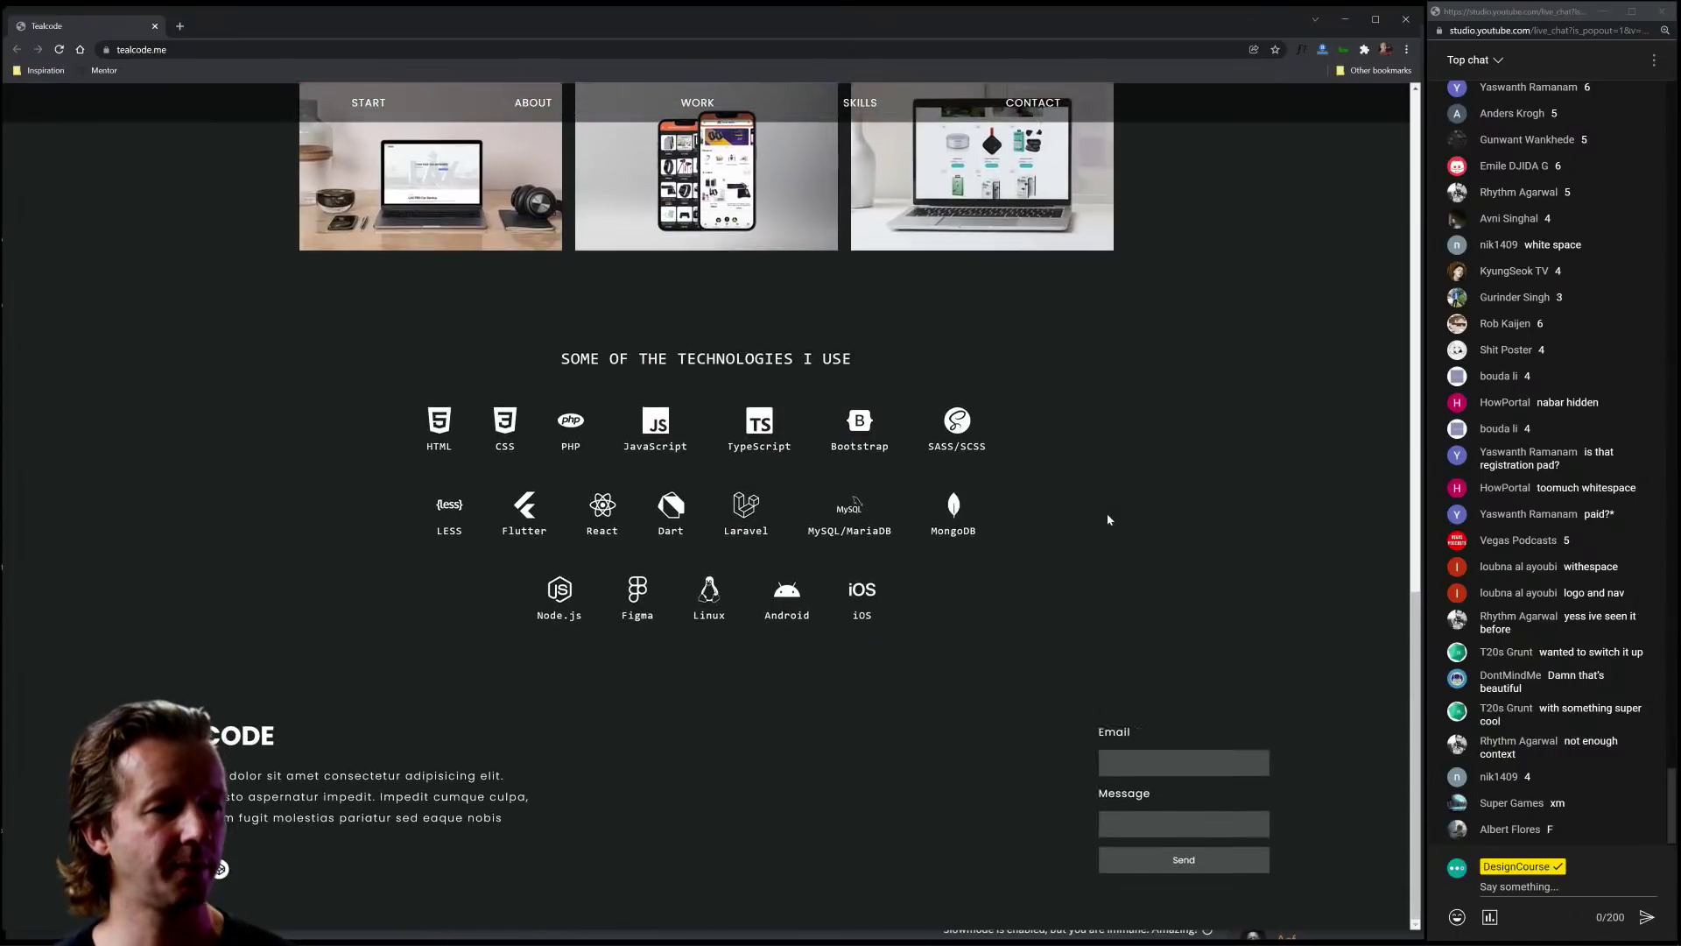
{"action": "left_click_drag", "start_coordinate": [792, 449], "coordinate": [550, 359]}
{"action": "left_click", "coordinate": [551, 359]}
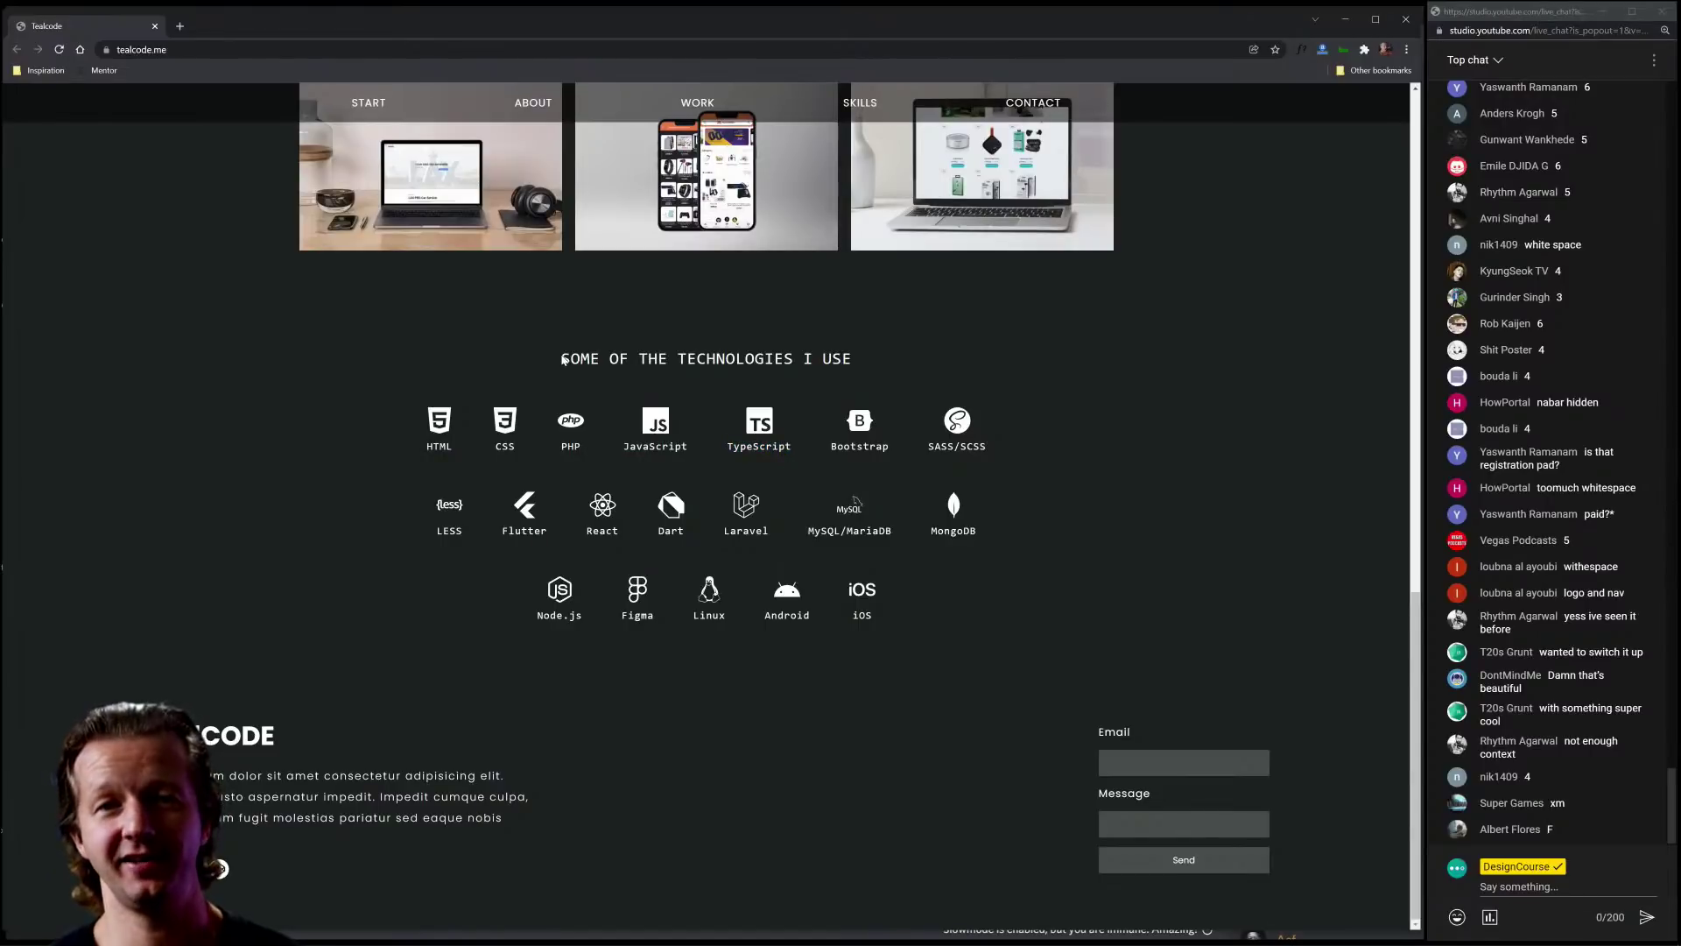
{"action": "left_click_drag", "start_coordinate": [563, 359], "coordinate": [871, 359]}
{"action": "left_click", "coordinate": [871, 360]}
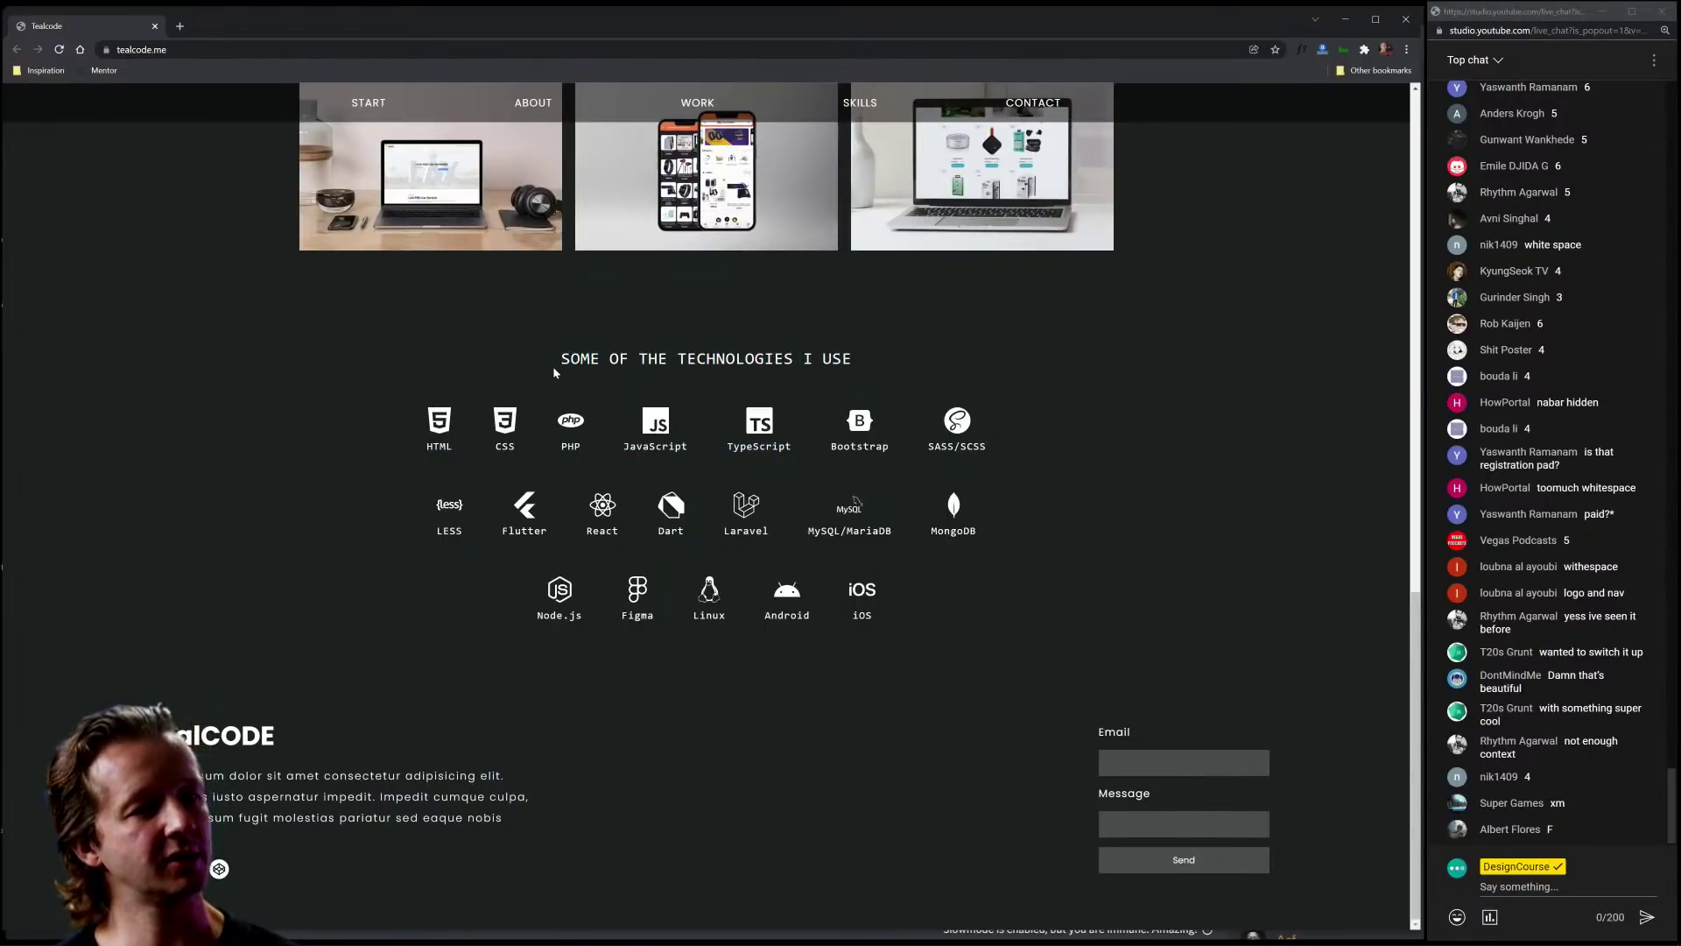
{"action": "left_click_drag", "start_coordinate": [553, 366], "coordinate": [953, 364]}
{"action": "left_click", "coordinate": [958, 368]}
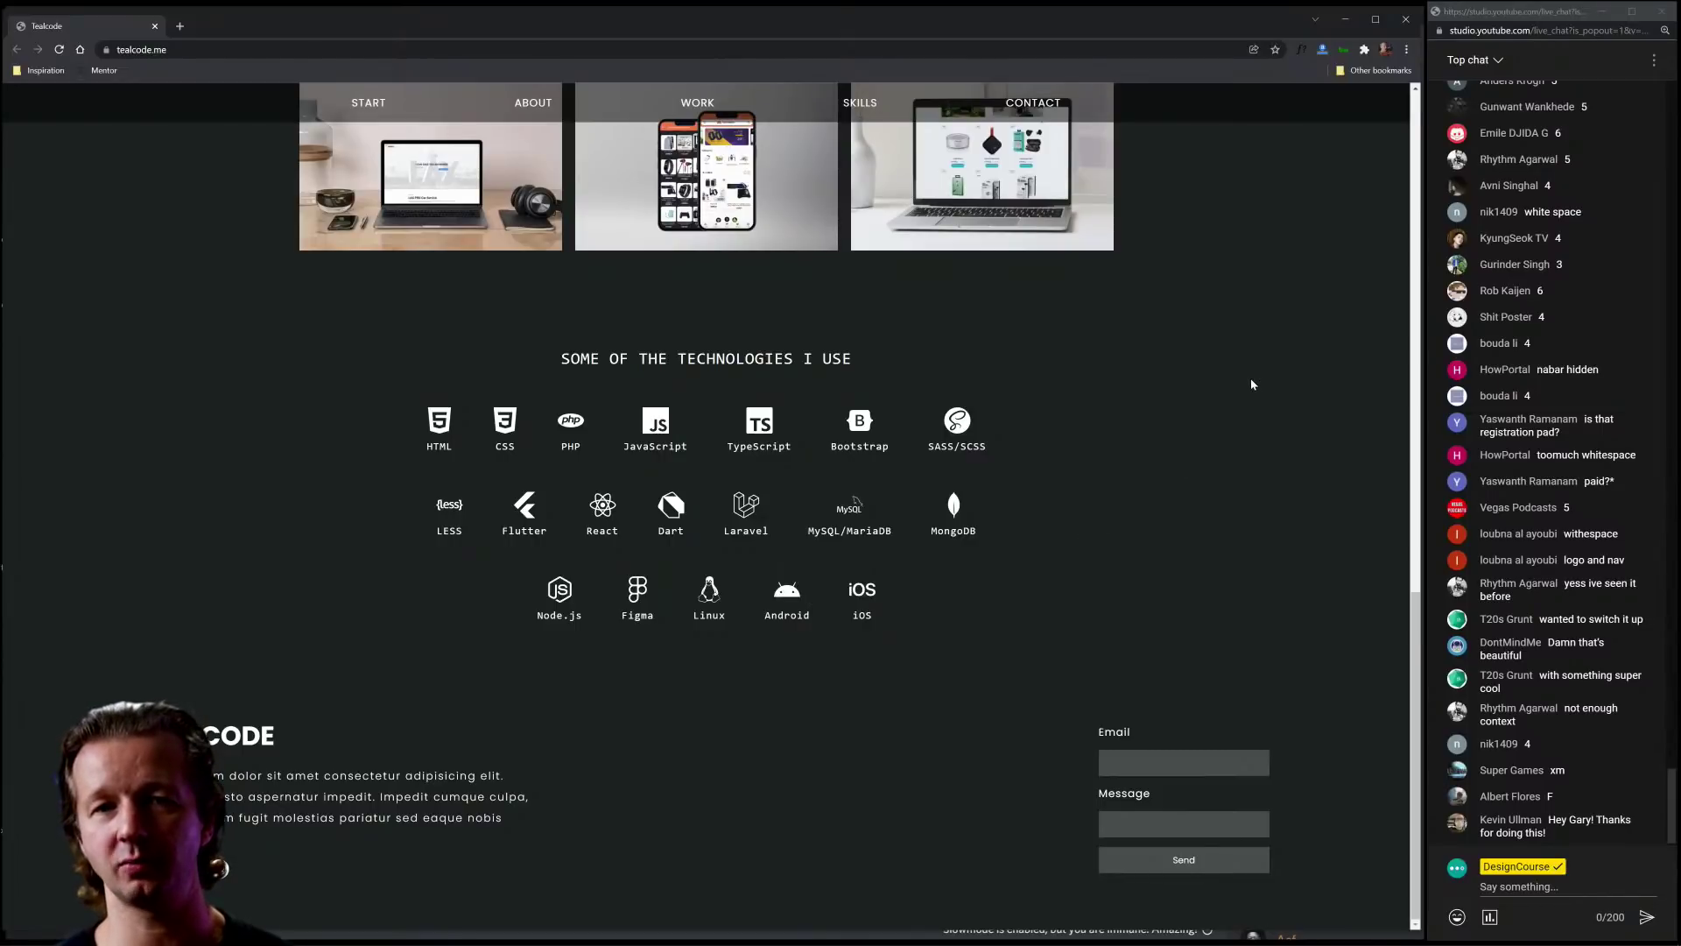
Step: Narrow the browser window slightly and highlight the TEALCODE footer blurb beside the contact form
{"action": "mouse_move", "coordinate": [1419, 328]}
{"action": "left_mouse_down"}
{"action": "mouse_move", "coordinate": [1219, 341]}
{"action": "mouse_move", "coordinate": [1463, 341]}
{"action": "mouse_move", "coordinate": [1433, 338]}
{"action": "left_mouse_up"}
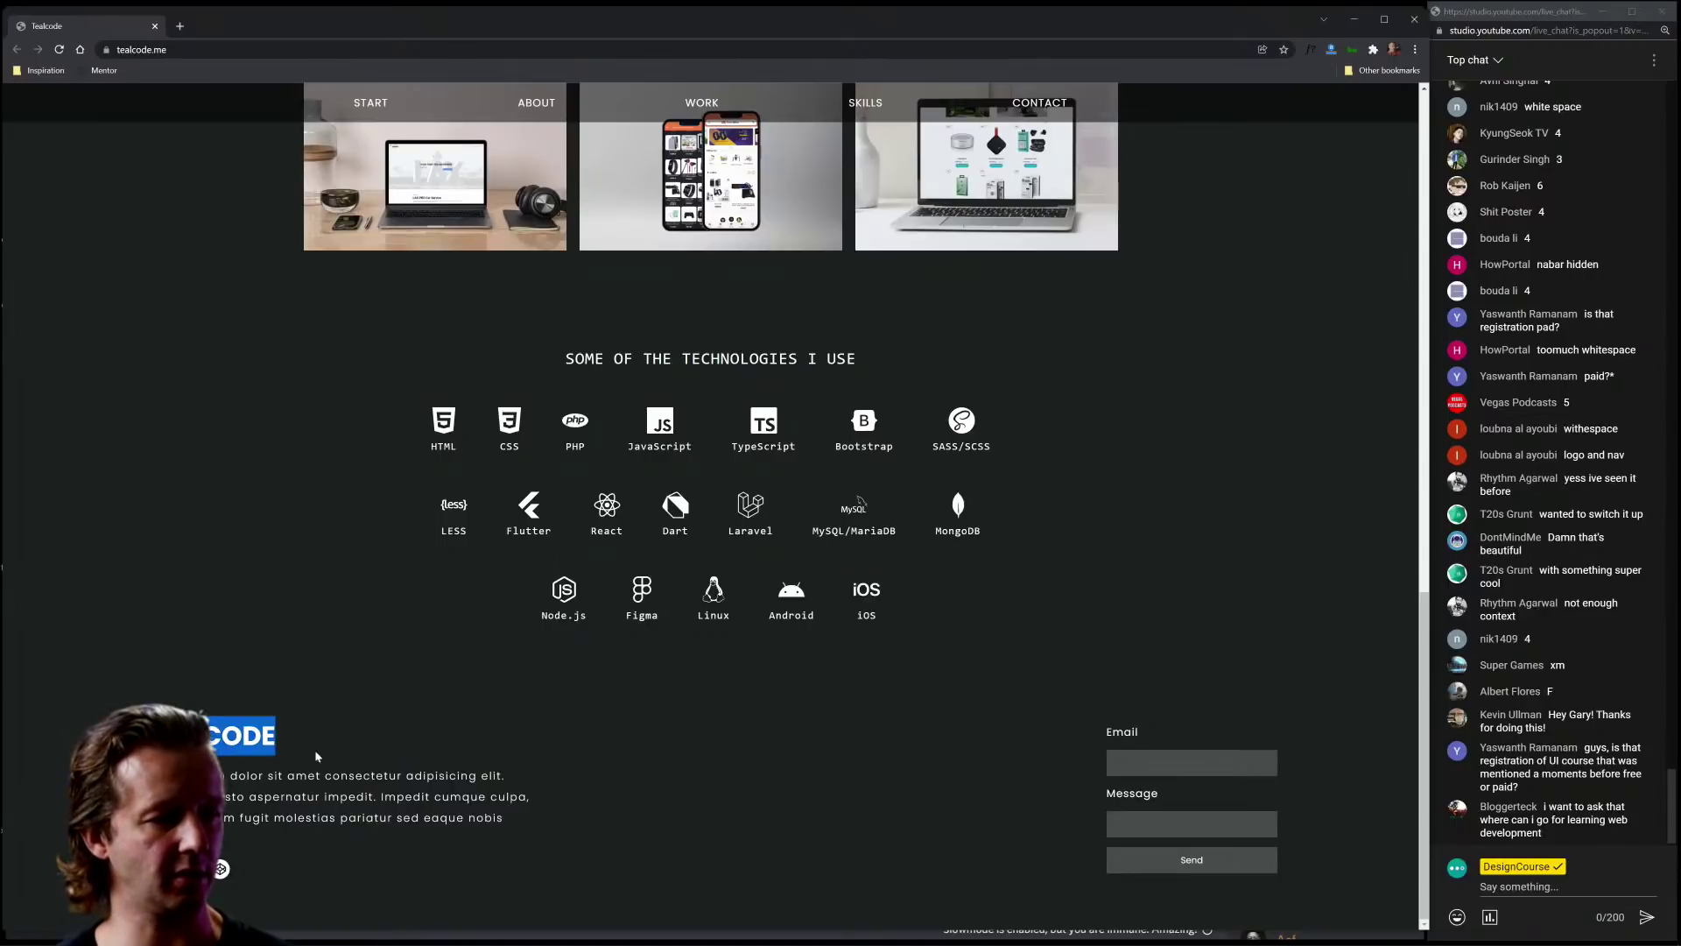
{"action": "left_click_drag", "start_coordinate": [145, 772], "coordinate": [447, 833]}
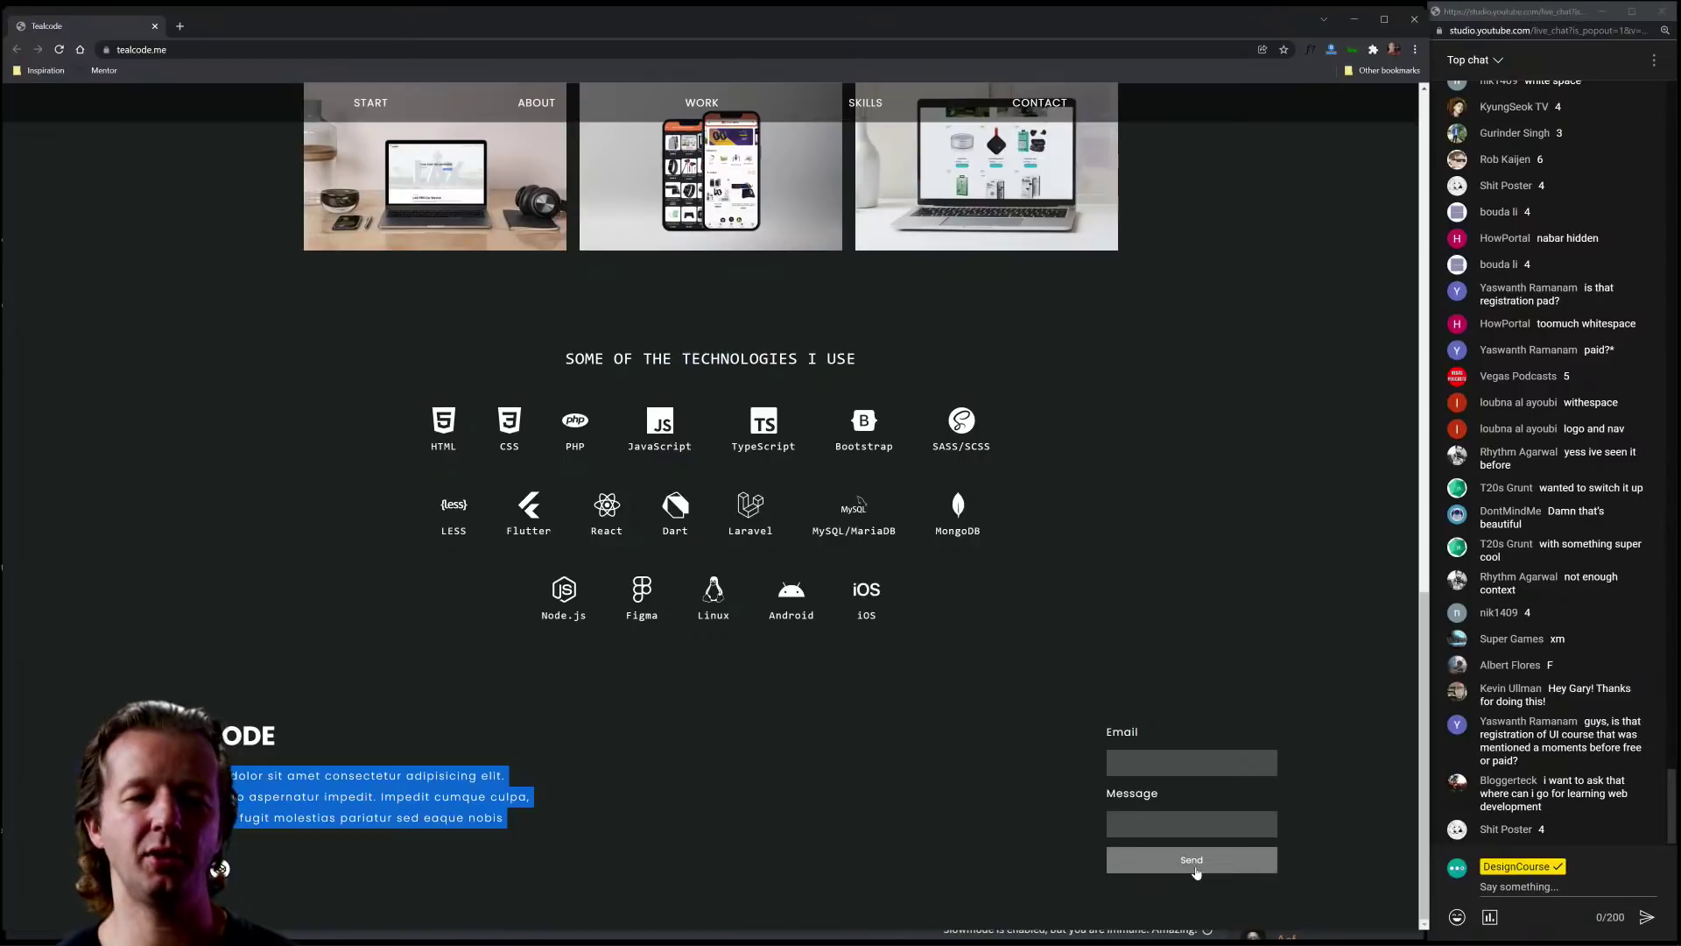
{"action": "left_click", "coordinate": [1004, 803]}
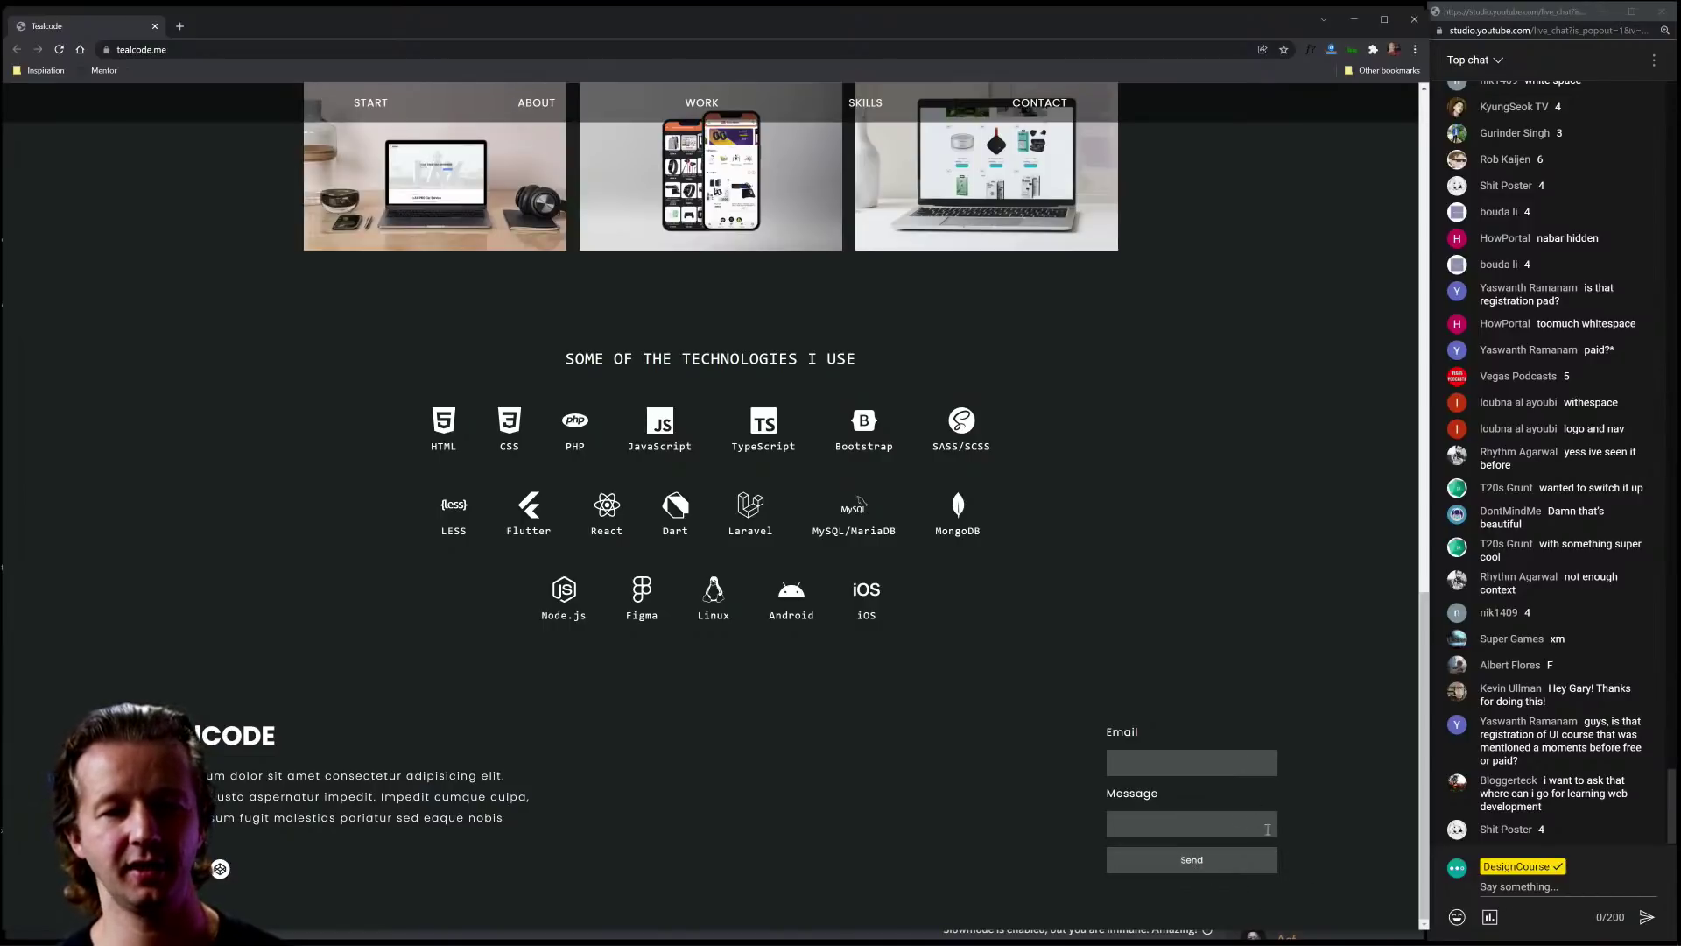
Step: Zoom the page to 150% and inspect the contact form's Send button in DevTools
{"action": "key", "text": "ctrl+plus"}
{"action": "key", "text": "ctrl+plus"}
{"action": "key", "text": "ctrl+plus"}
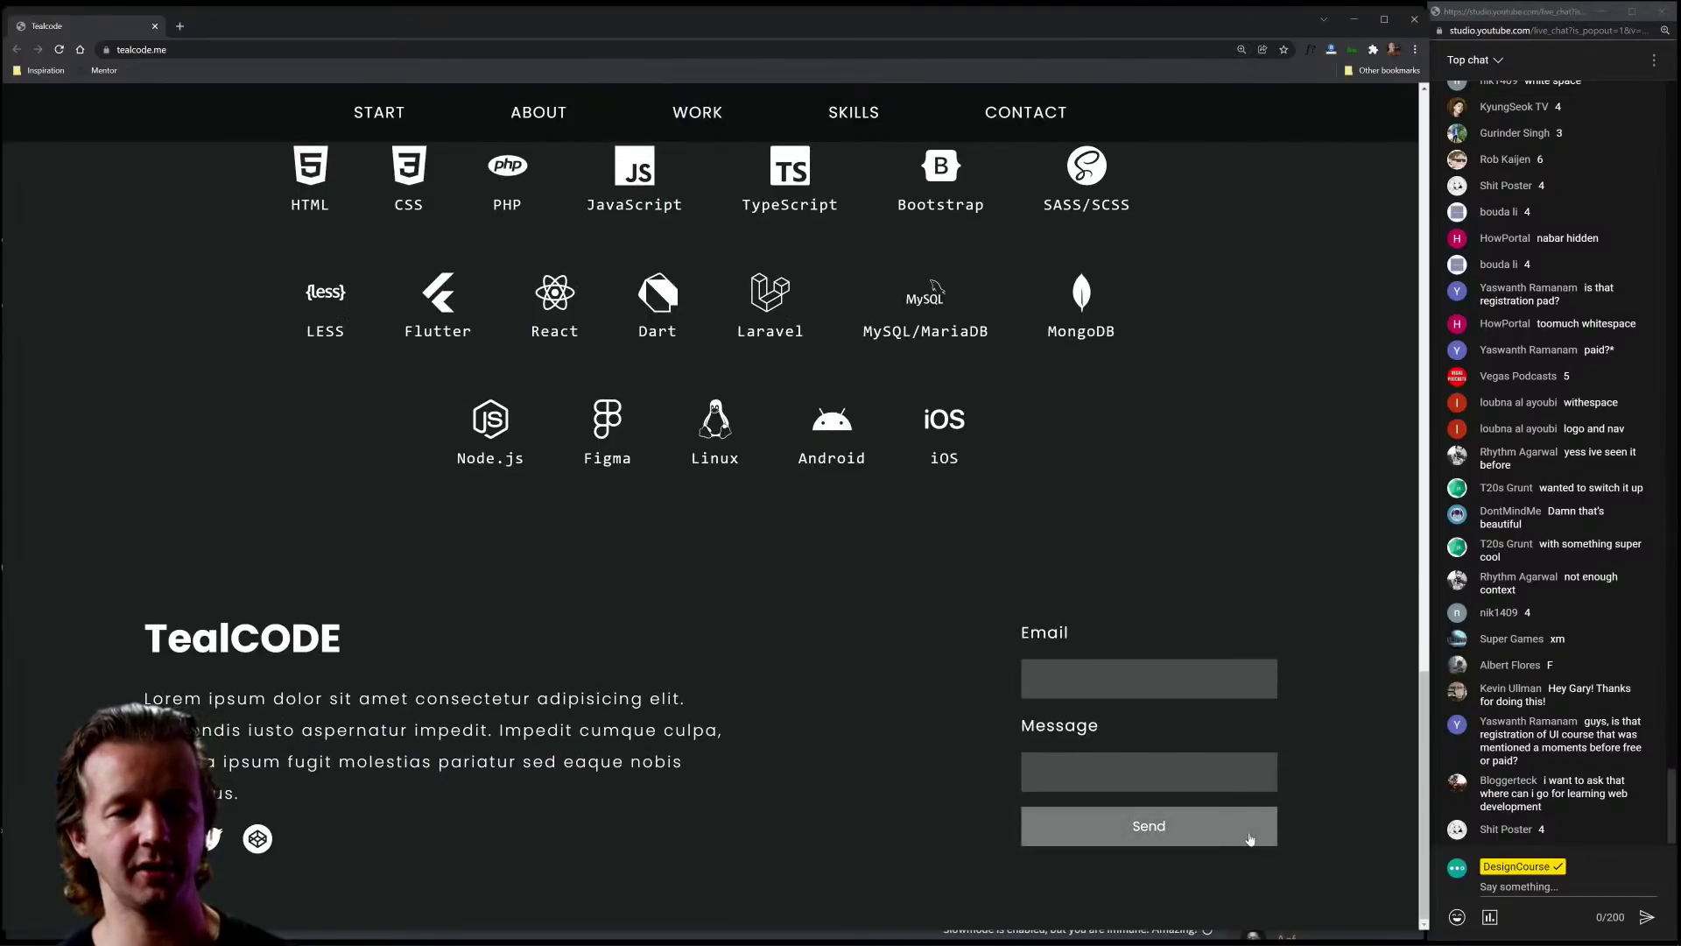
{"action": "key", "text": "ctrl+shift+j"}
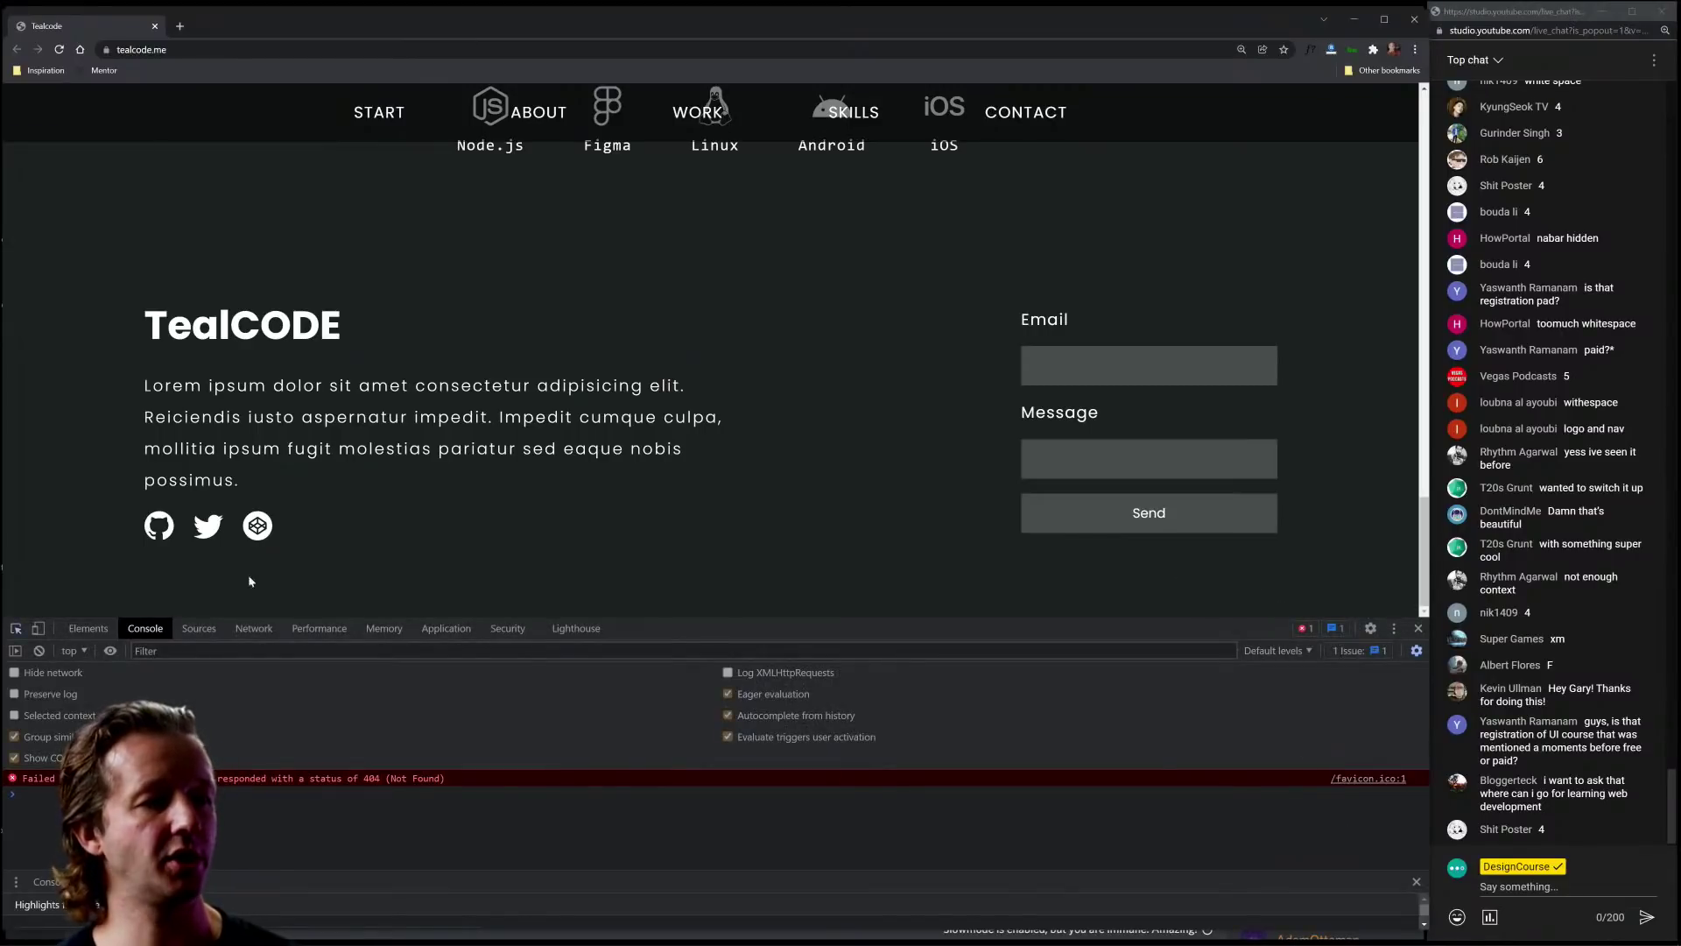
{"action": "key", "text": "ctrl+shift+c"}
{"action": "left_click", "coordinate": [1090, 521]}
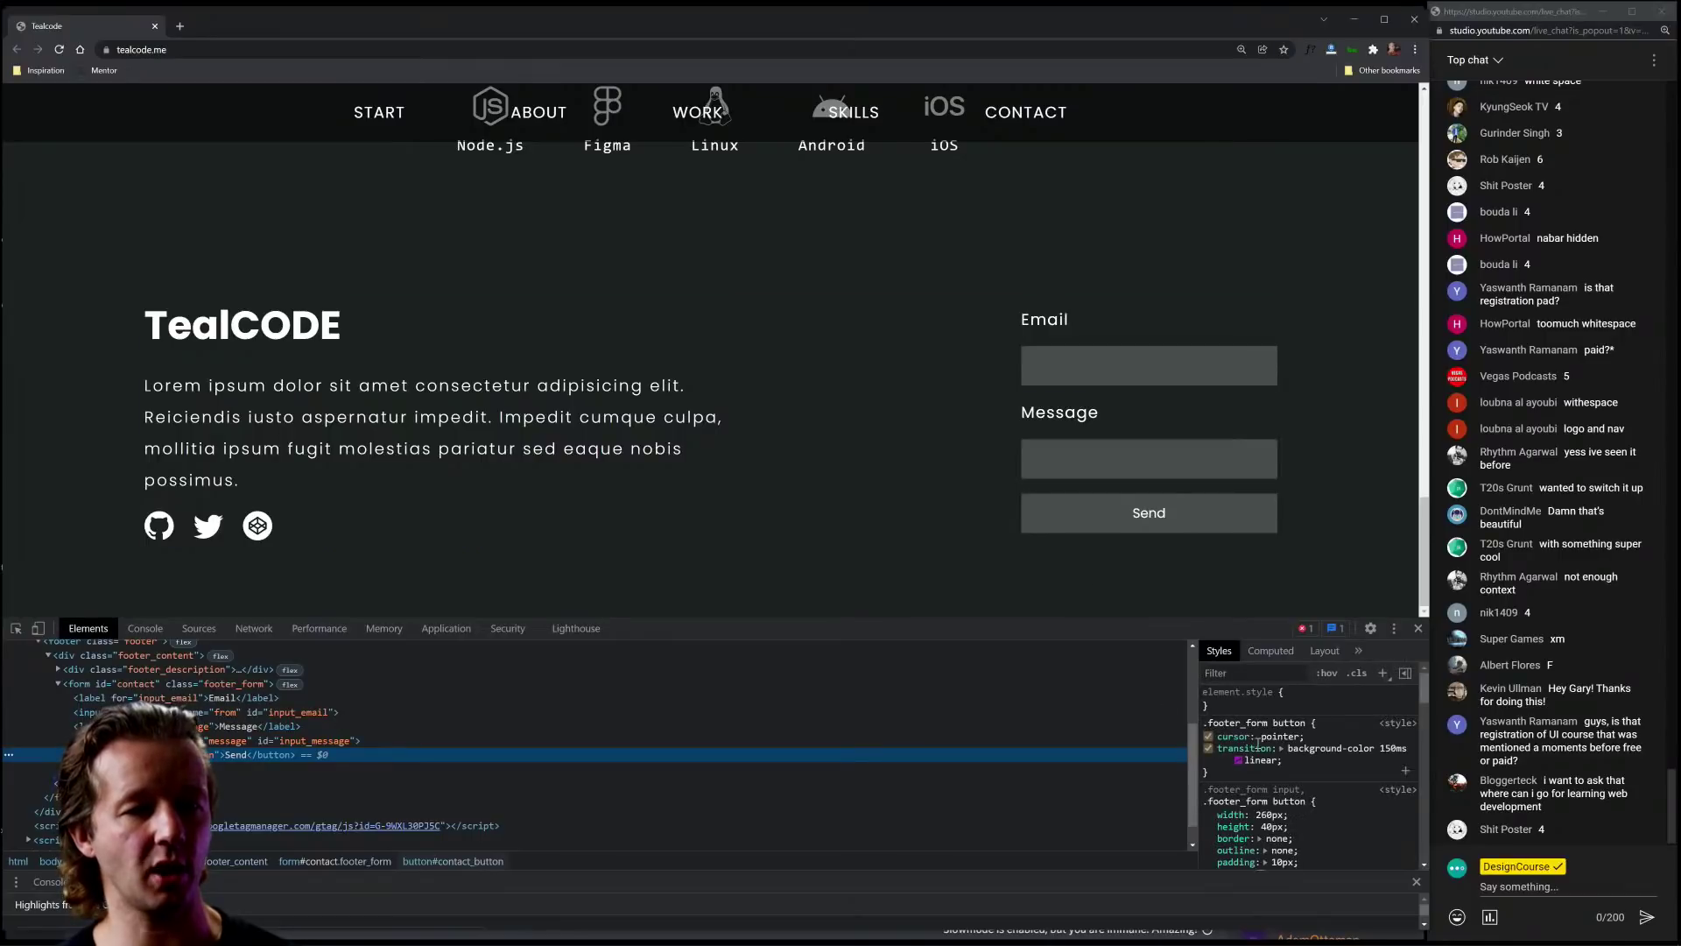
Step: Restyle the Send button background to white, then teal #457a7a, close DevTools and zoom out to 75%
{"action": "left_click", "coordinate": [1310, 702]}
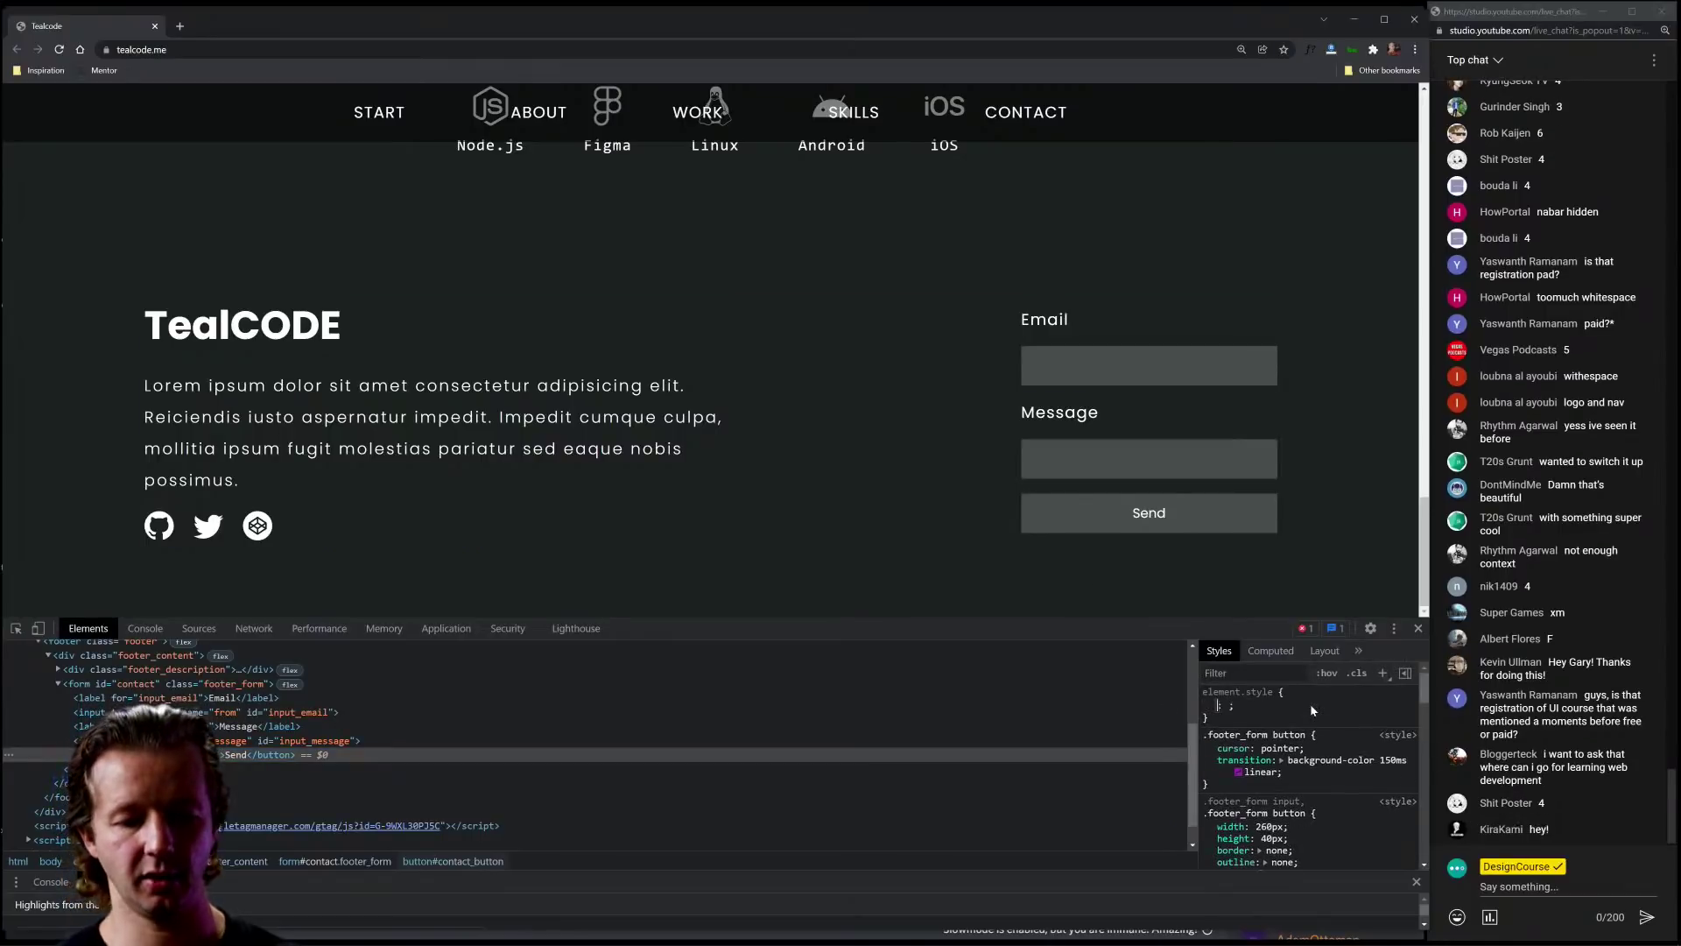
{"action": "type", "text": "background"}
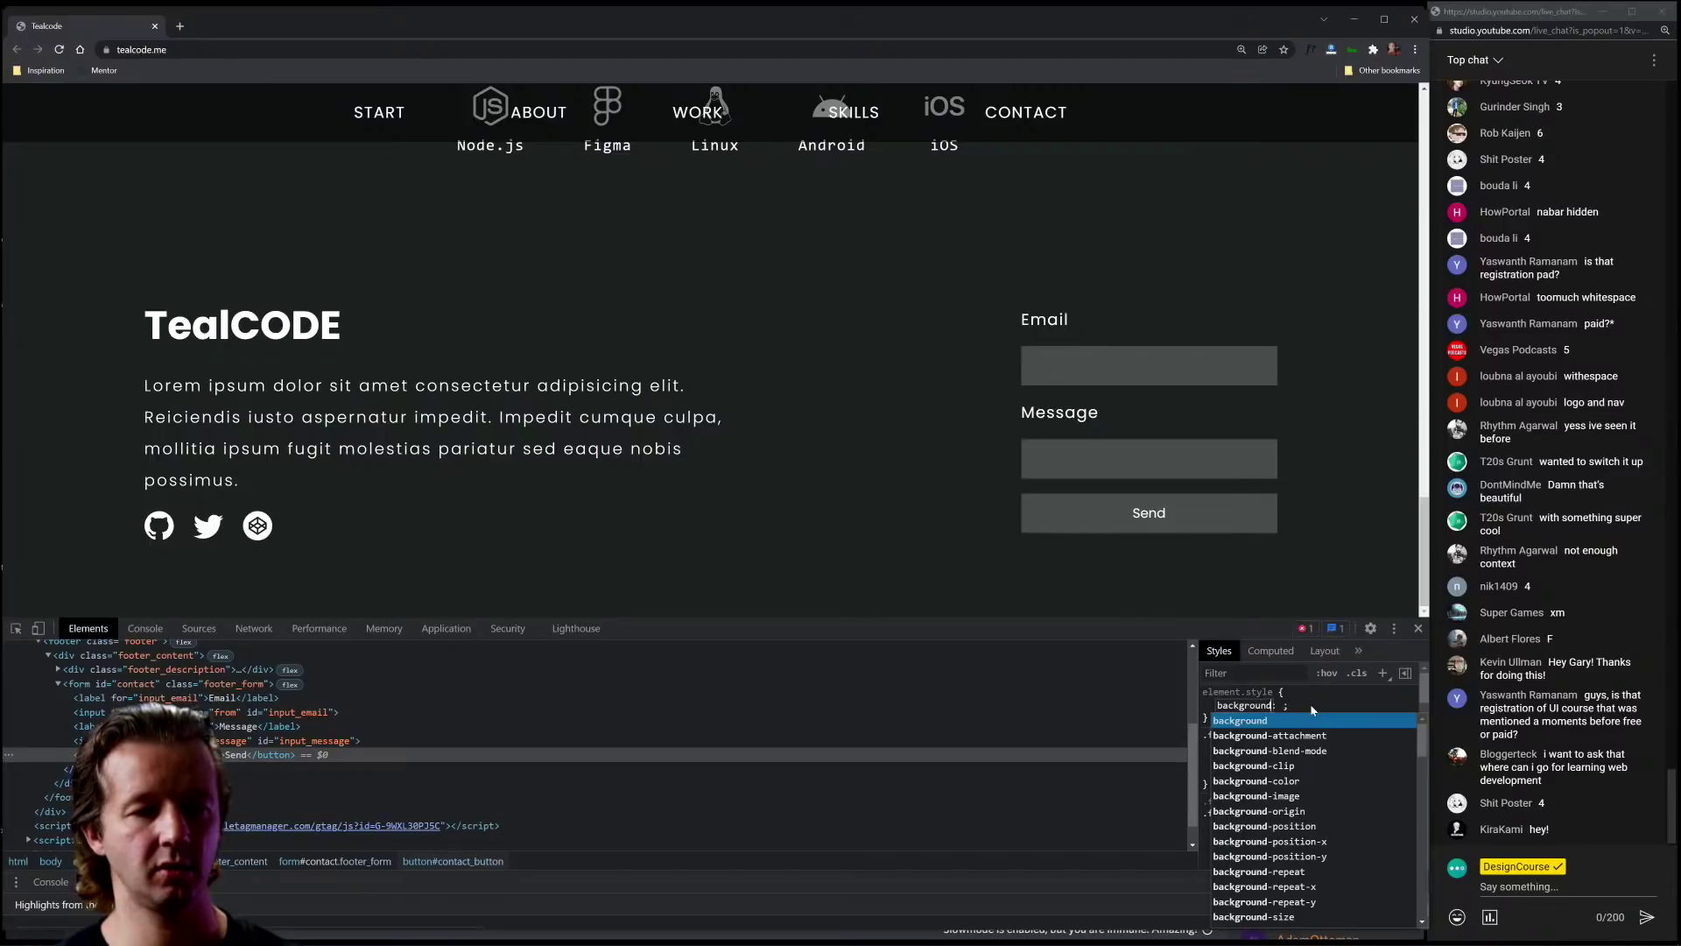
{"action": "key", "text": "Tab"}
{"action": "type", "text": "white"}
{"action": "key", "text": "Return"}
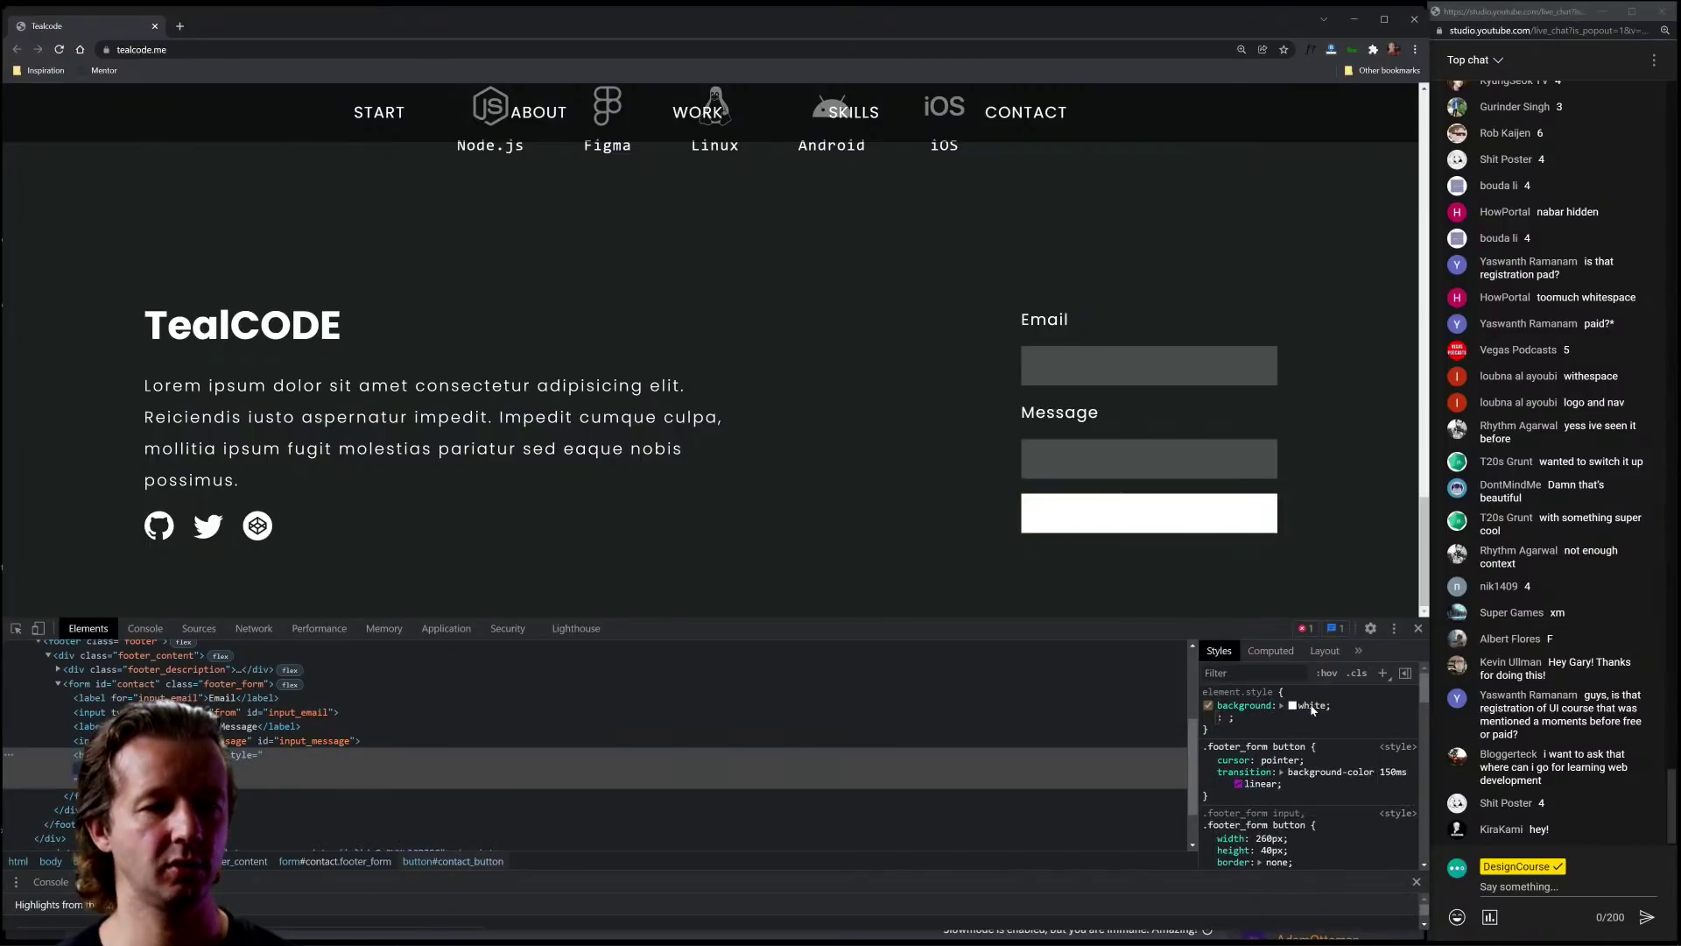
{"action": "left_click", "coordinate": [1292, 705]}
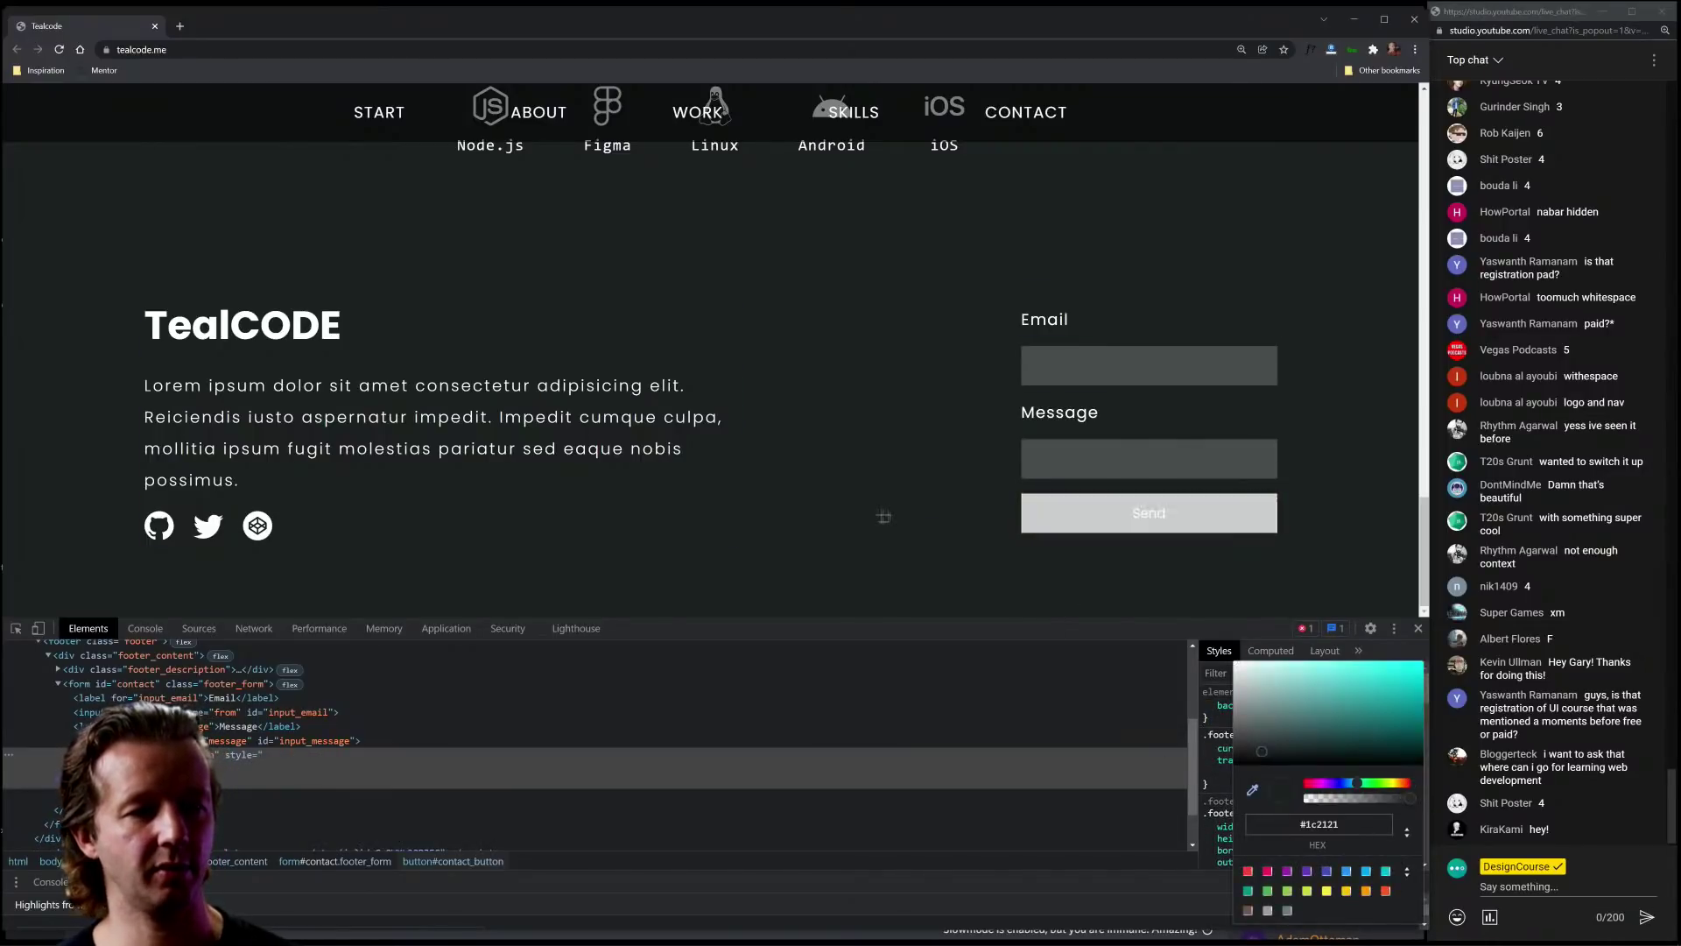
{"action": "left_click_drag", "start_coordinate": [1296, 744], "coordinate": [1319, 720]}
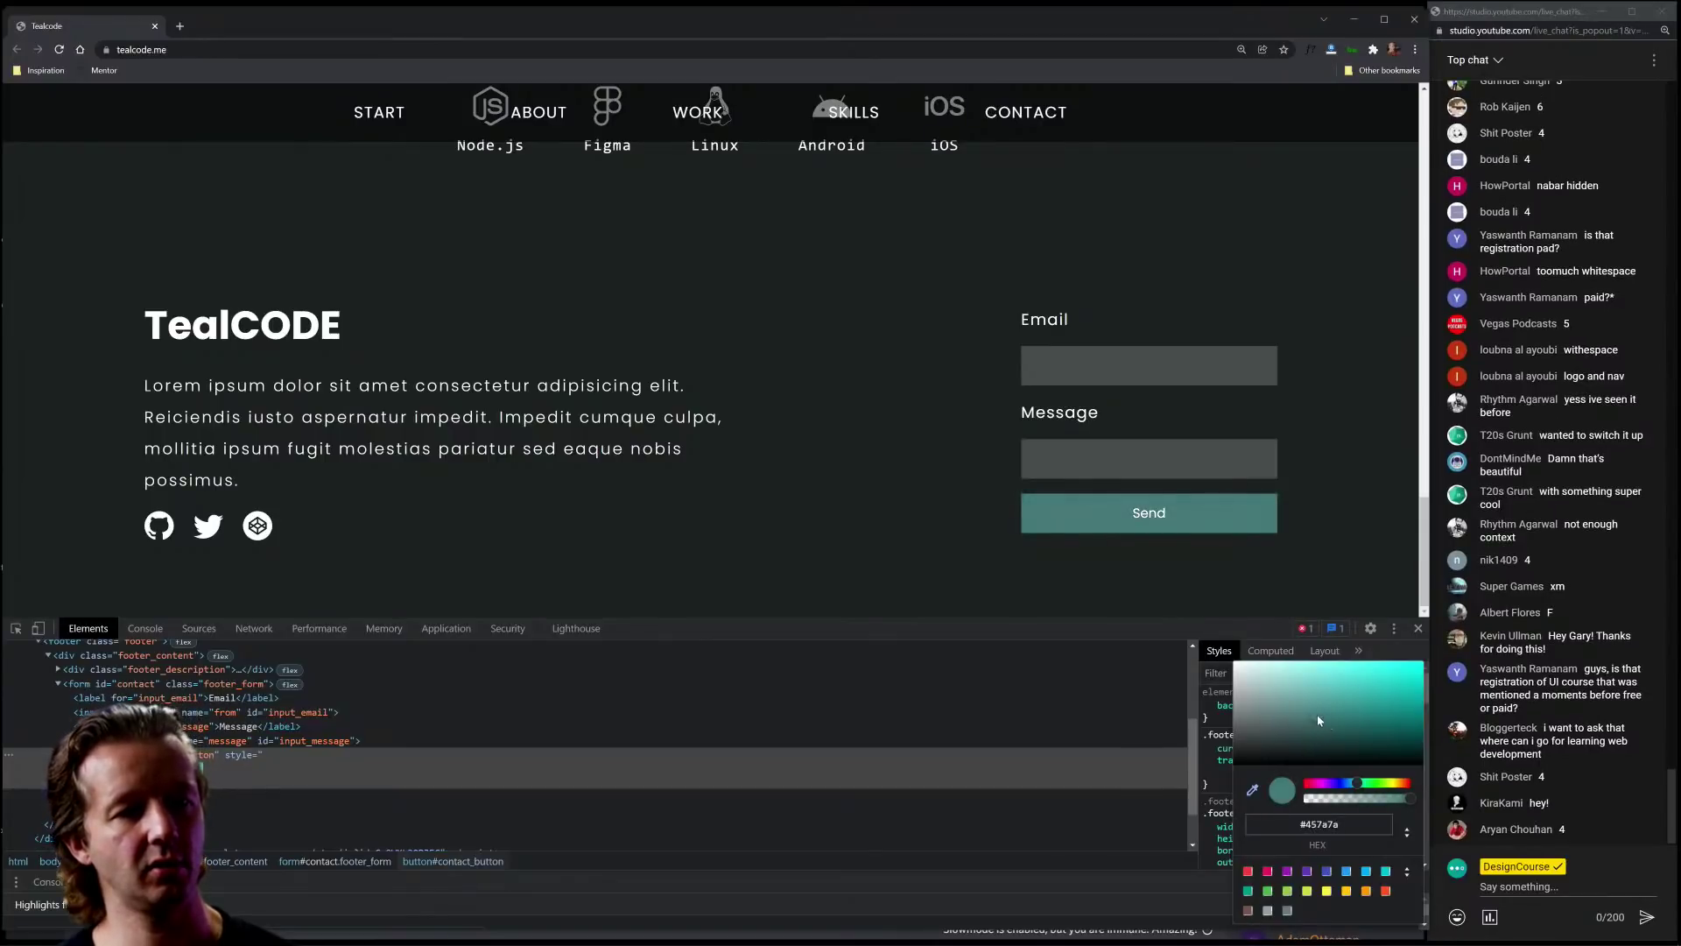
{"action": "left_click", "coordinate": [1419, 628]}
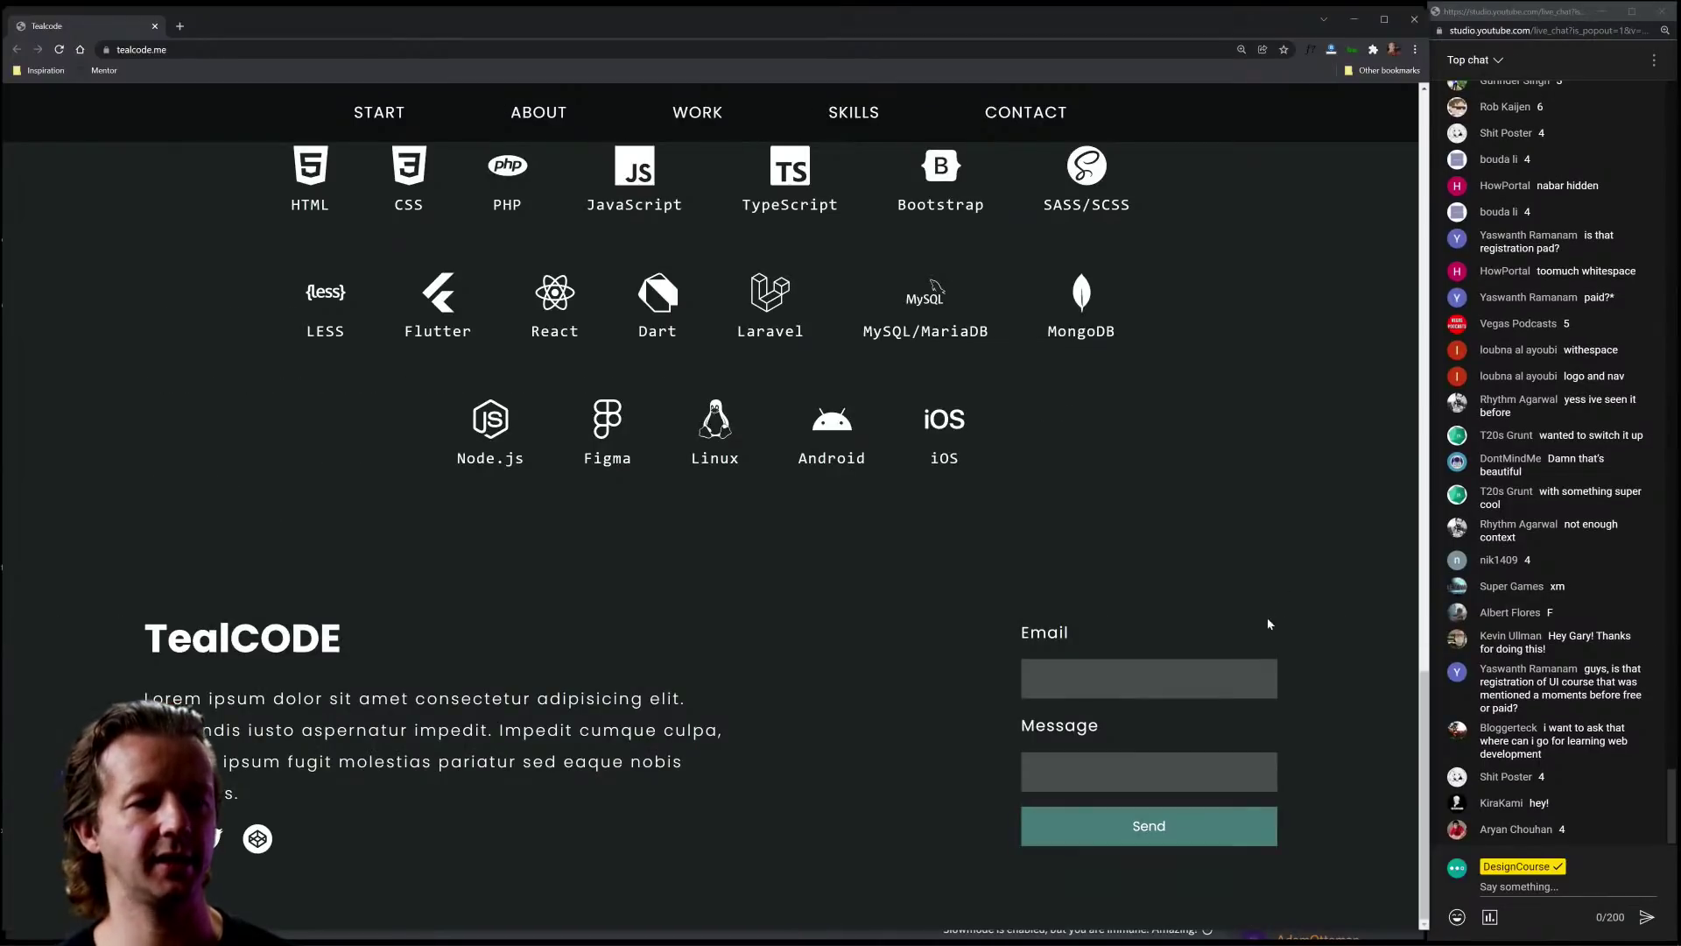
{"action": "key", "text": "ctrl+minus"}
{"action": "key", "text": "ctrl+minus"}
{"action": "key", "text": "ctrl+minus"}
{"action": "scroll", "coordinate": [911, 506], "scroll_direction": "up", "scroll_amount": 5}
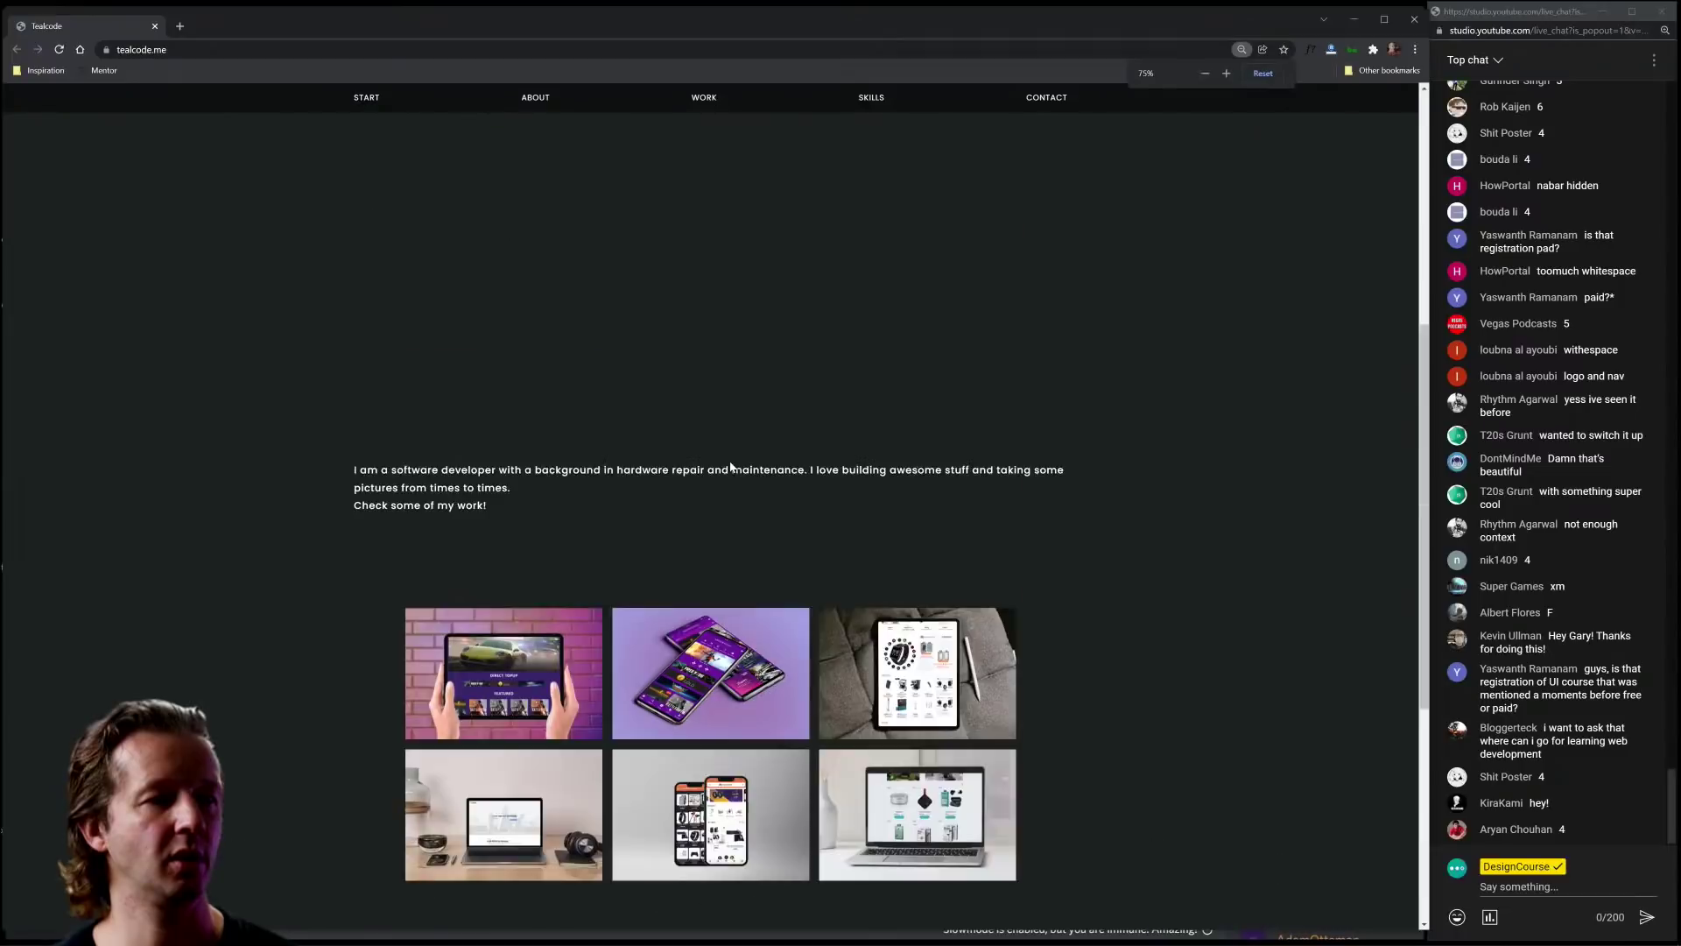
Step: Zoom tealcode.me back in and scroll through it, ending at the 'BUILDING NICE EXPERIENCES' hero
{"action": "scroll", "coordinate": [732, 467], "scroll_direction": "up", "scroll_amount": 5}
{"action": "key", "text": "ctrl+plus"}
{"action": "key", "text": "ctrl+plus"}
{"action": "key", "text": "ctrl+plus"}
{"action": "key", "text": "ctrl+plus"}
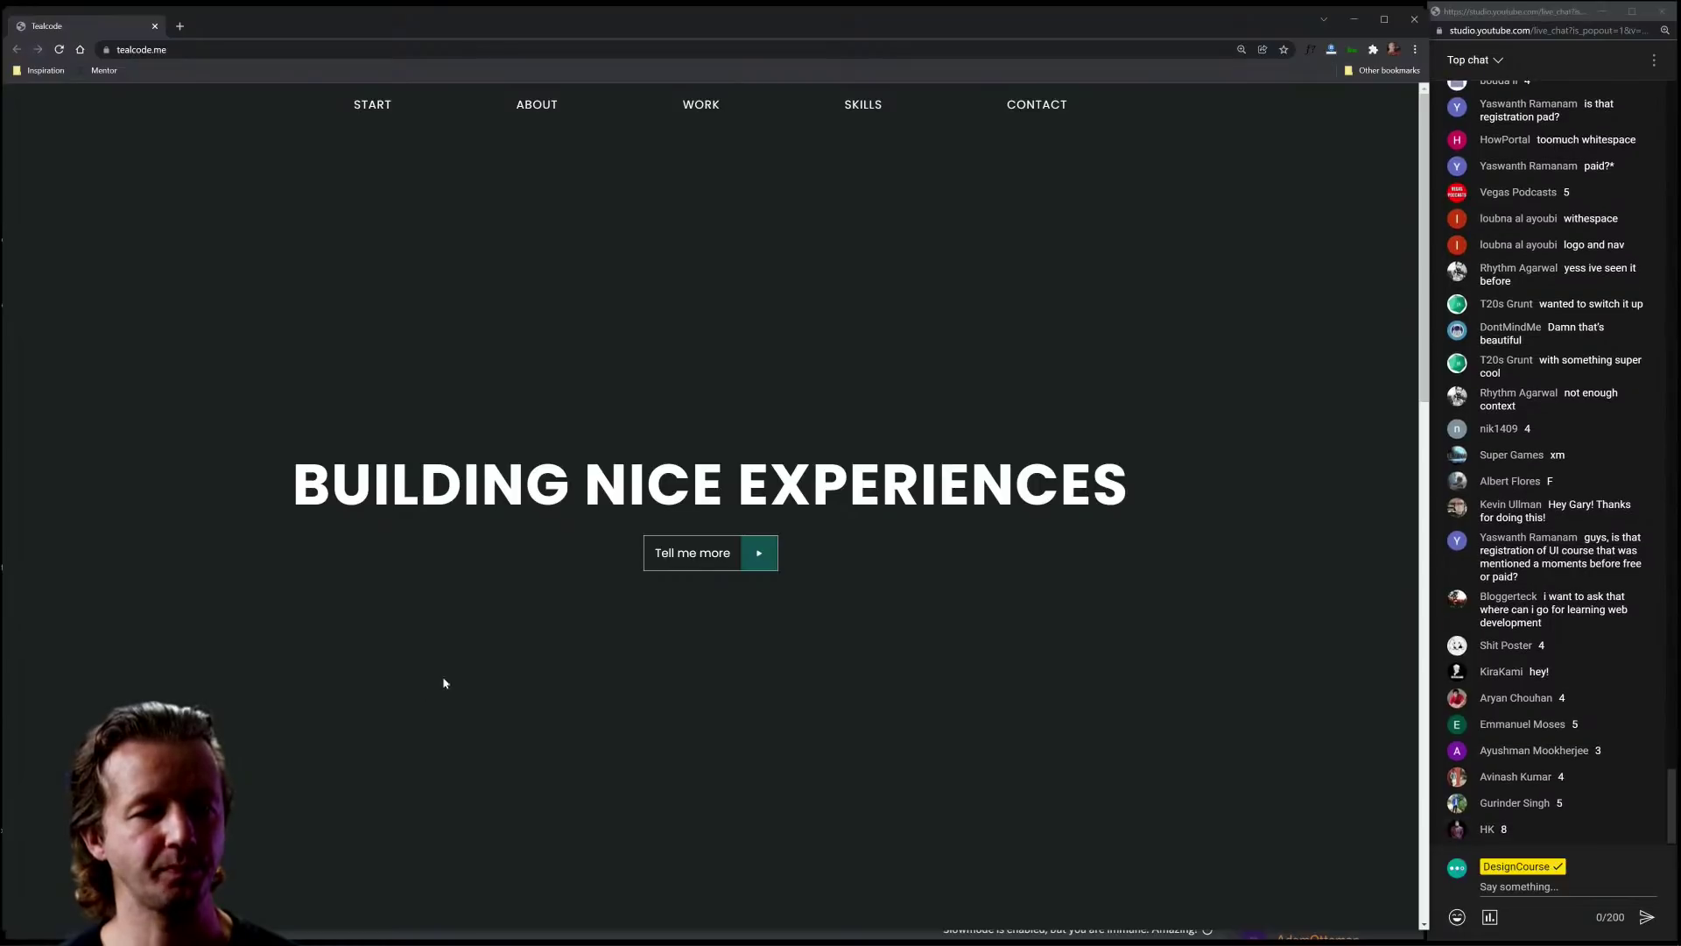
{"action": "scroll", "coordinate": [444, 683], "scroll_direction": "down", "scroll_amount": 10}
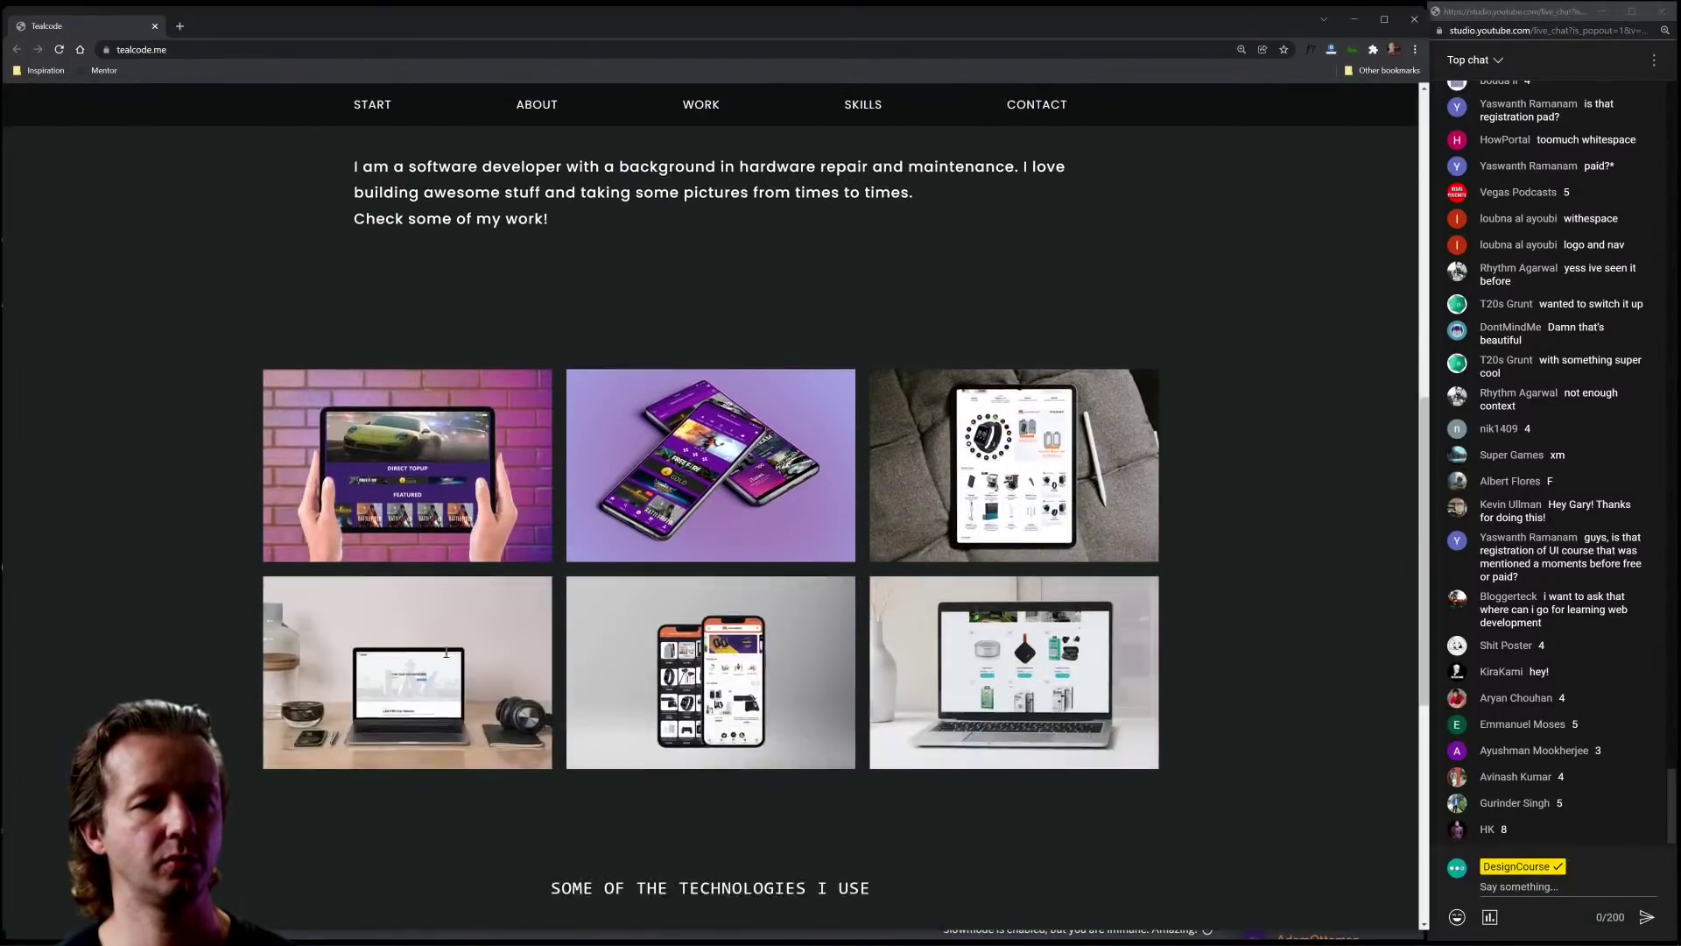
{"action": "scroll", "coordinate": [446, 653], "scroll_direction": "up", "scroll_amount": 12}
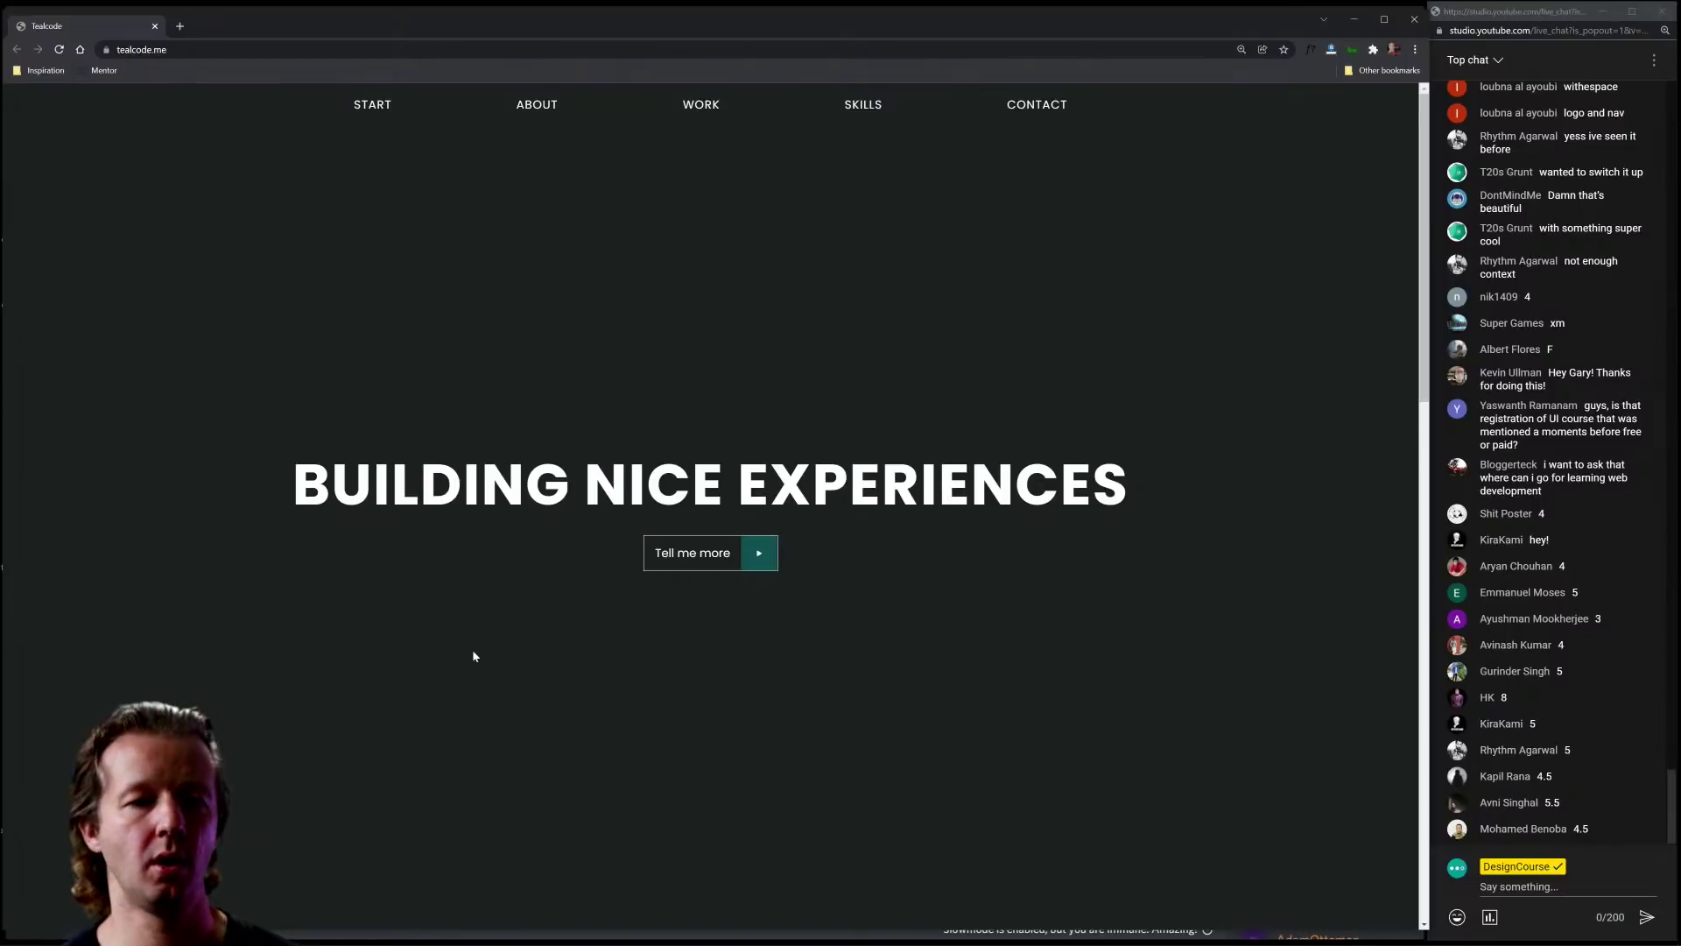
{"action": "scroll", "coordinate": [511, 480], "scroll_direction": "down", "scroll_amount": 15}
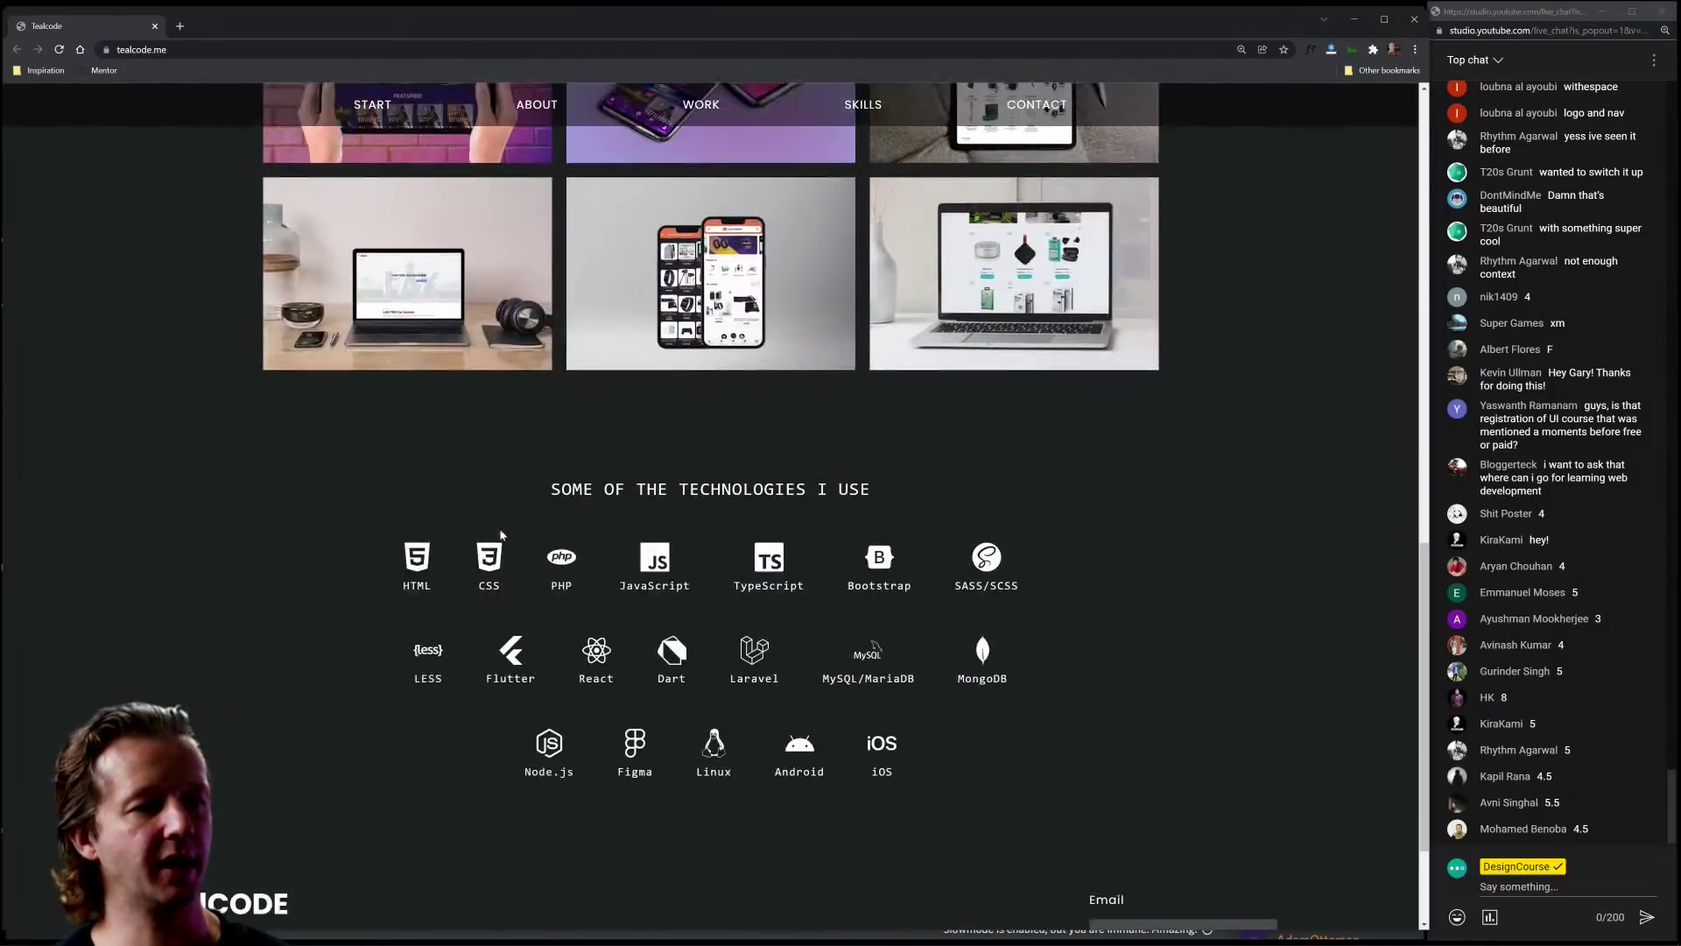
{"action": "scroll", "coordinate": [874, 700], "scroll_direction": "up", "scroll_amount": 15}
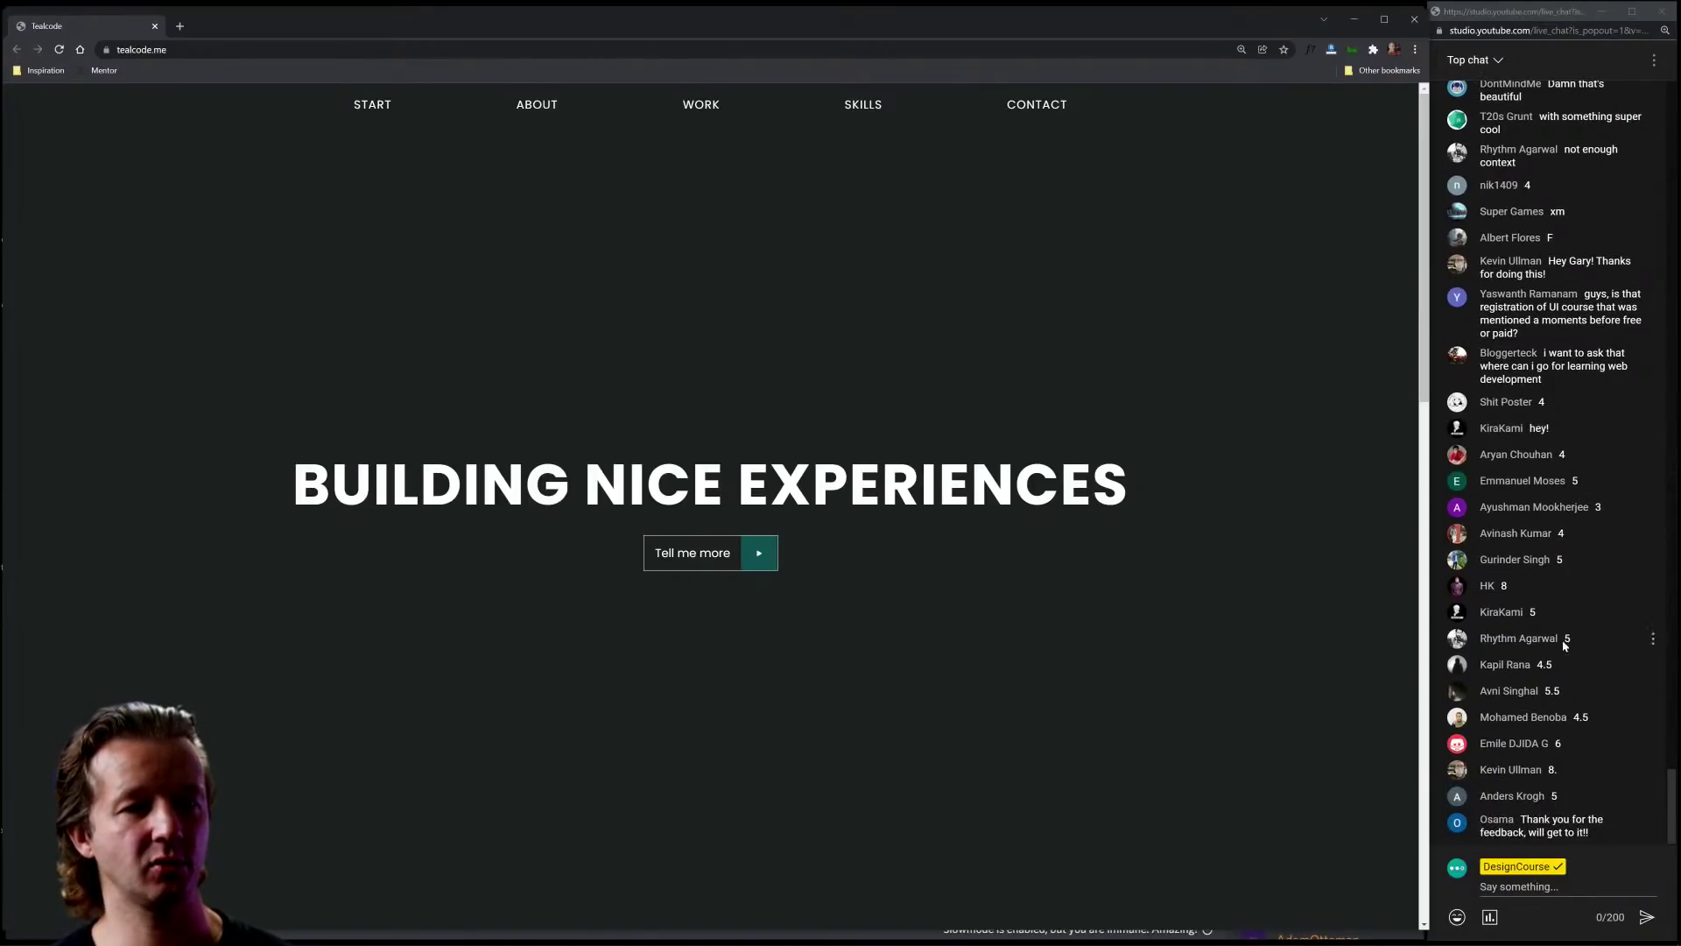
{"action": "scroll", "coordinate": [994, 711], "scroll_direction": "down", "scroll_amount": 15}
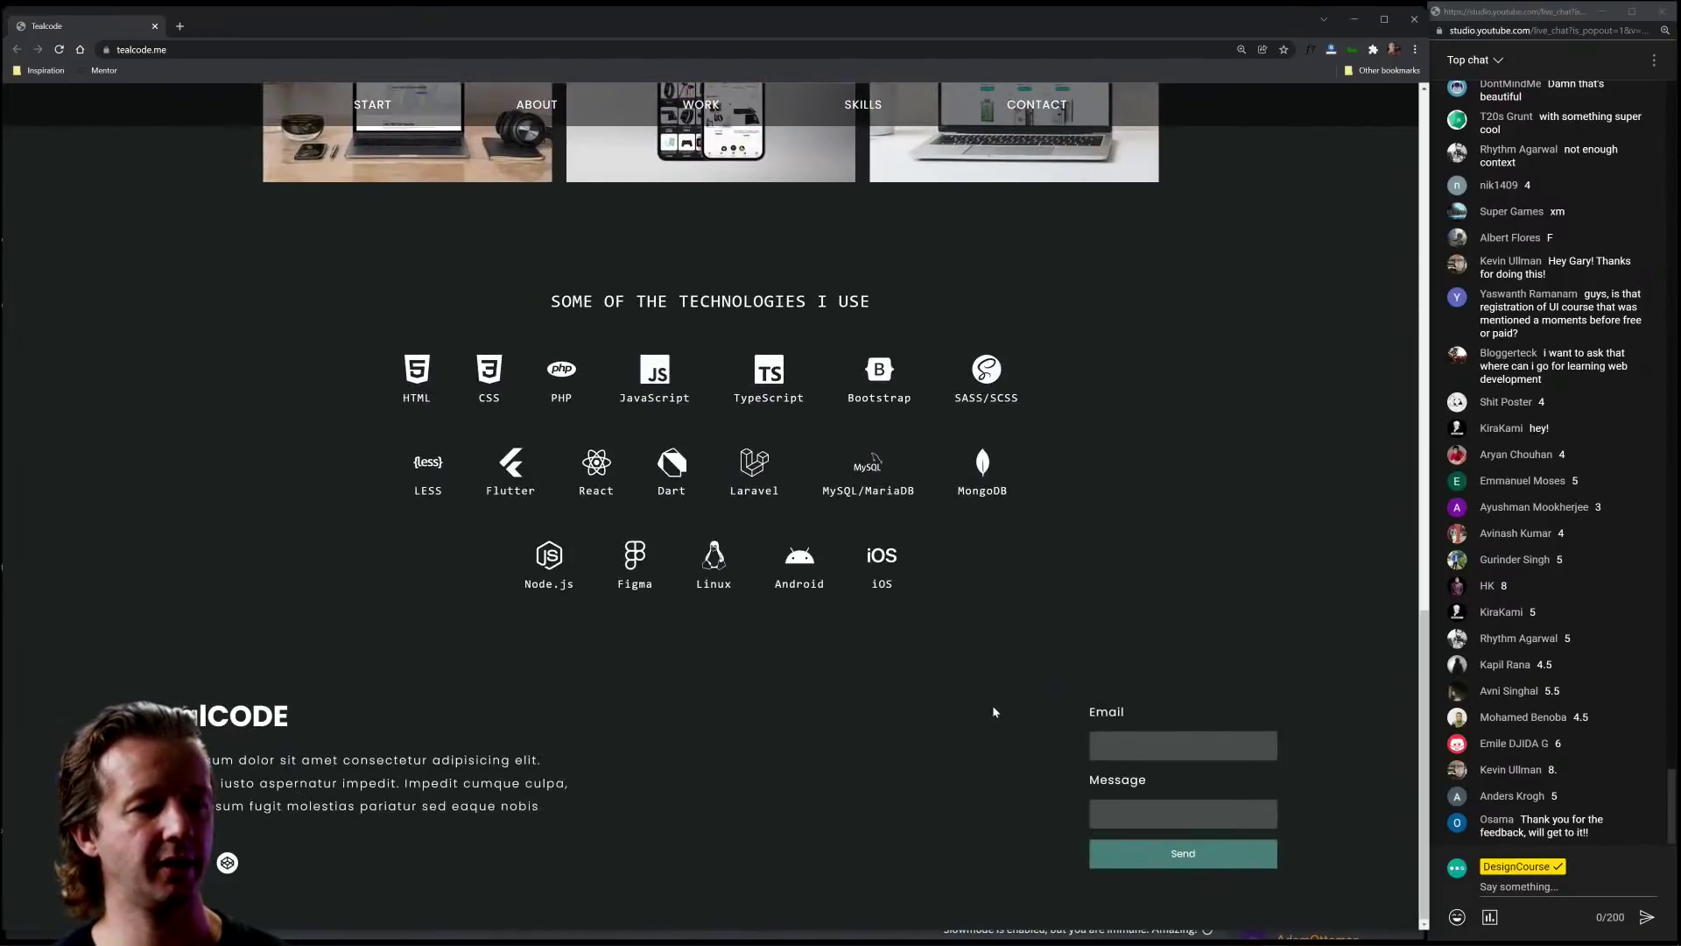
{"action": "scroll", "coordinate": [994, 711], "scroll_direction": "up", "scroll_amount": 9}
{"action": "scroll", "coordinate": [994, 711], "scroll_direction": "down", "scroll_amount": 4}
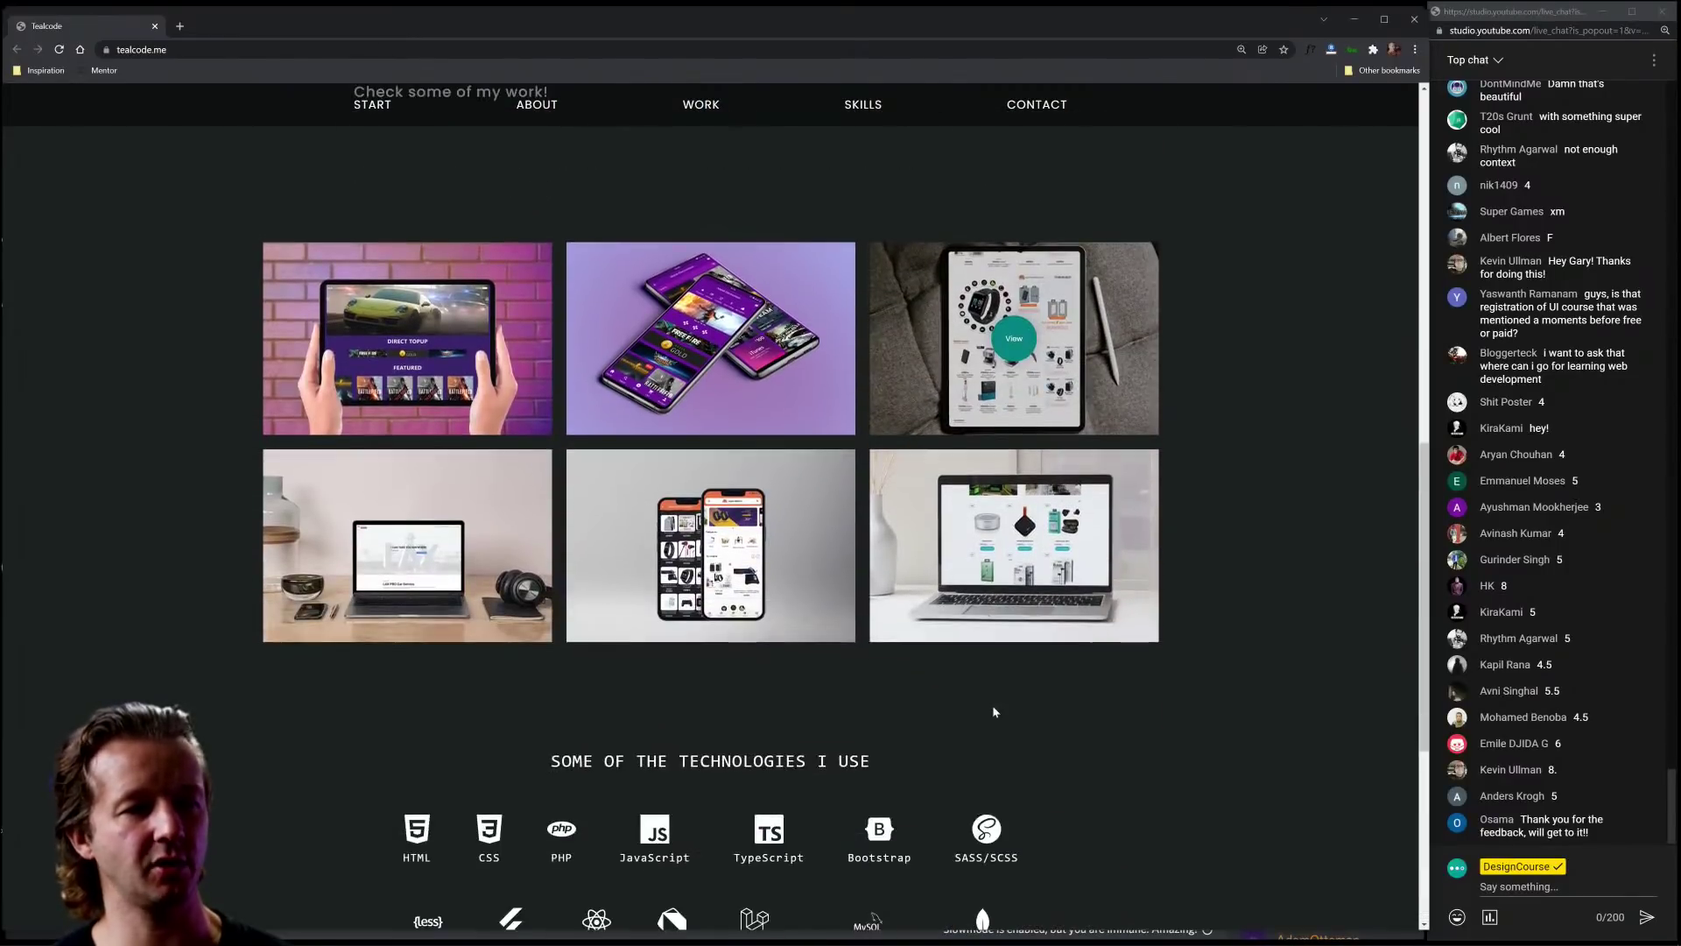
{"action": "scroll", "coordinate": [994, 710], "scroll_direction": "up", "scroll_amount": 7}
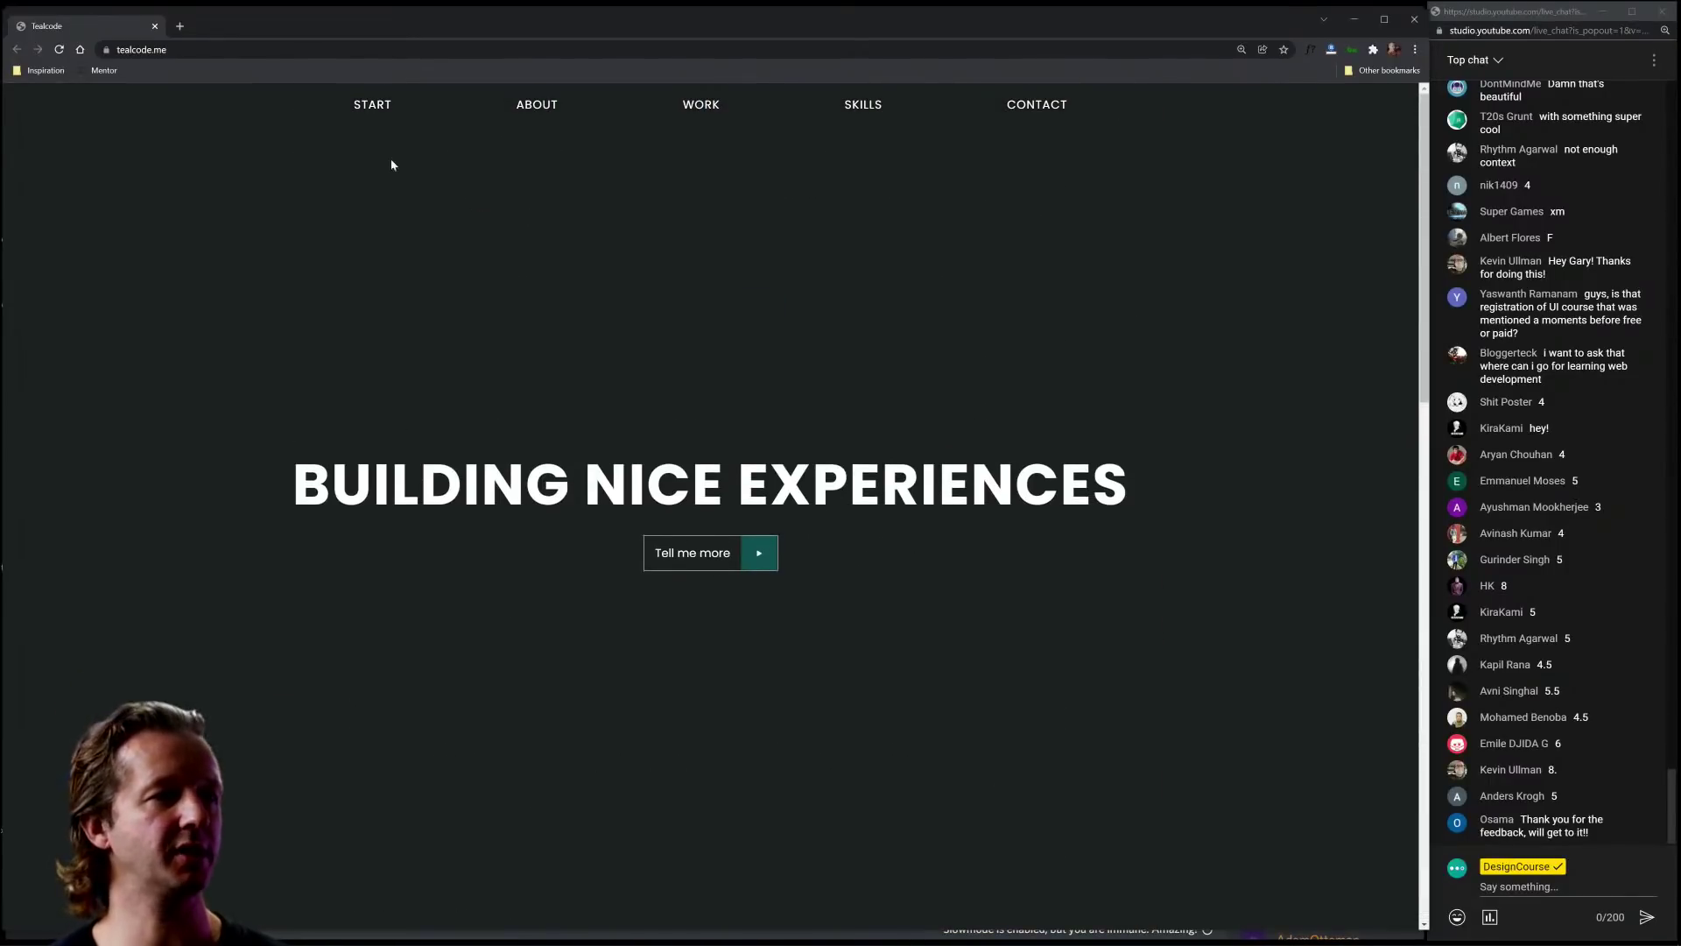
Step: Close the tealcode.me tab and zoom the Figma canvas into the 'Certified E-Recycling Made Easy' banner
{"action": "left_click", "coordinate": [155, 25]}
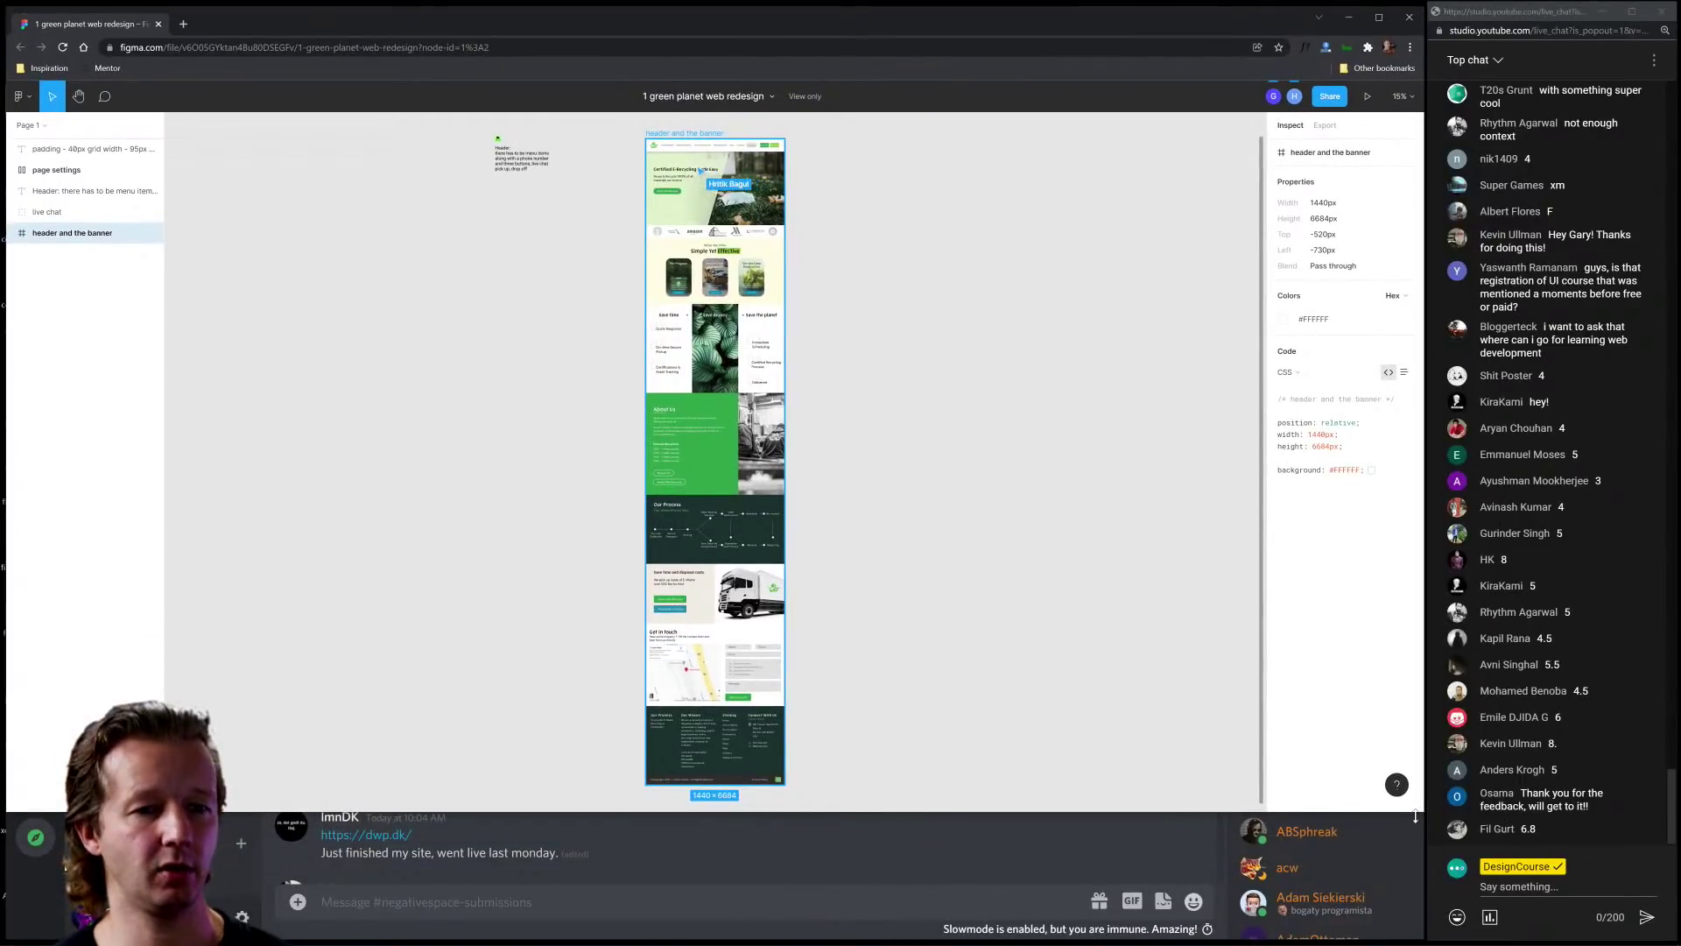
{"action": "left_click", "coordinate": [833, 259]}
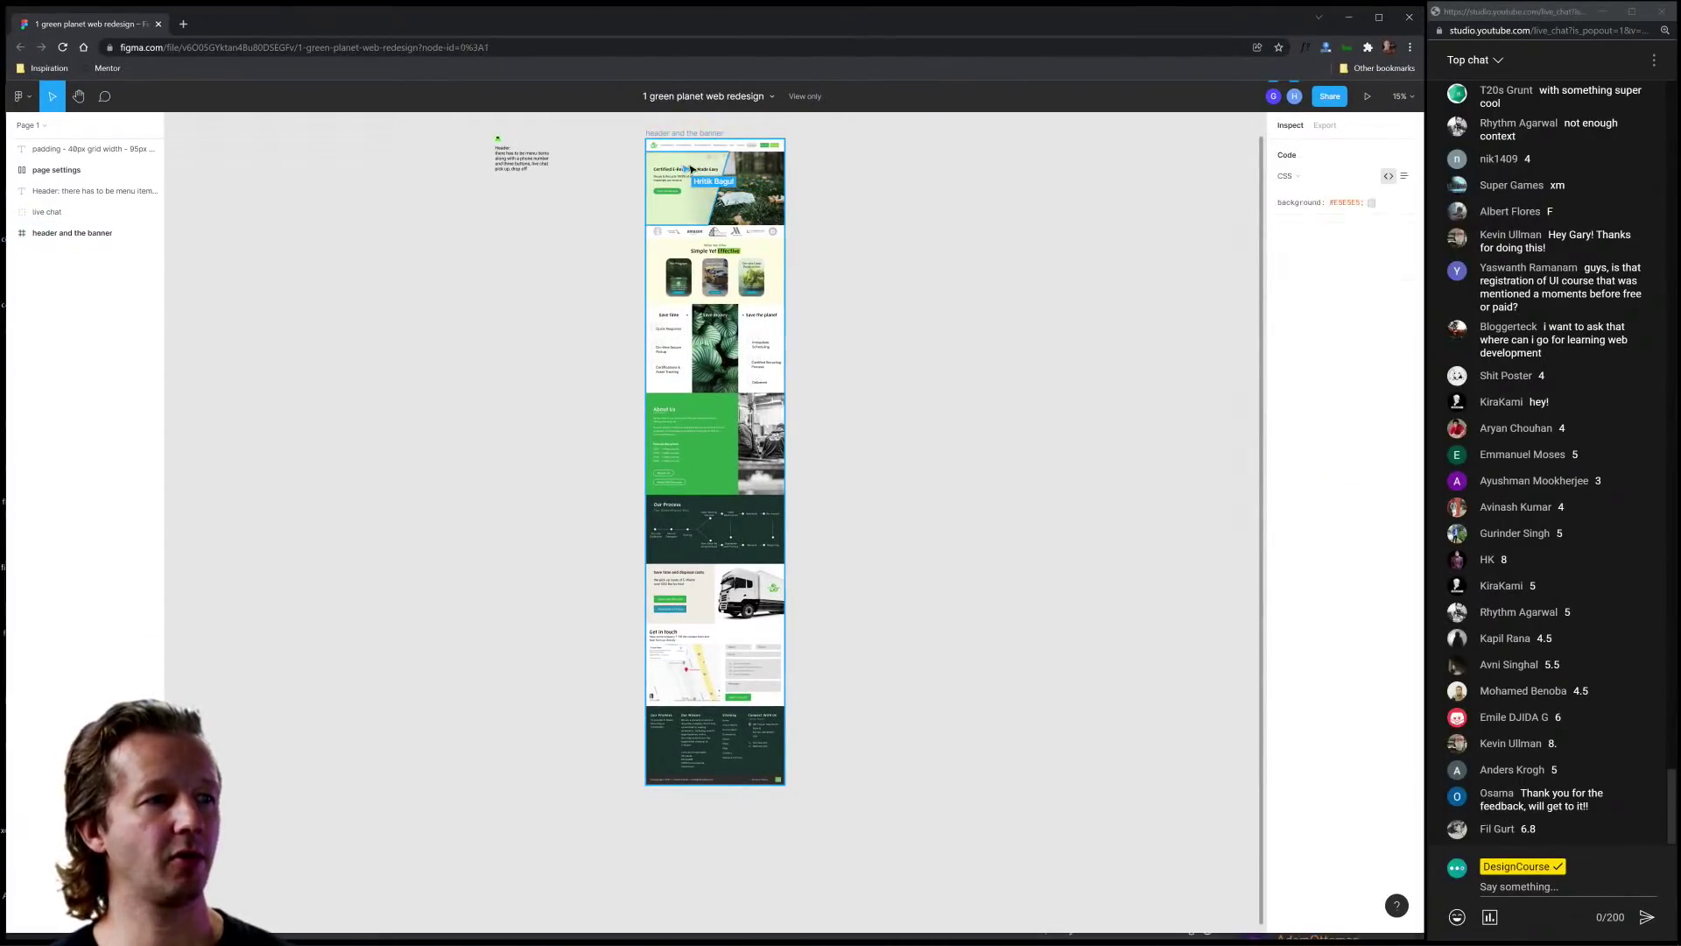
{"action": "scroll", "coordinate": [674, 182], "scroll_direction": "up", "scroll_amount": 2}
{"action": "scroll", "coordinate": [673, 181], "scroll_direction": "up", "scroll_amount": 5}
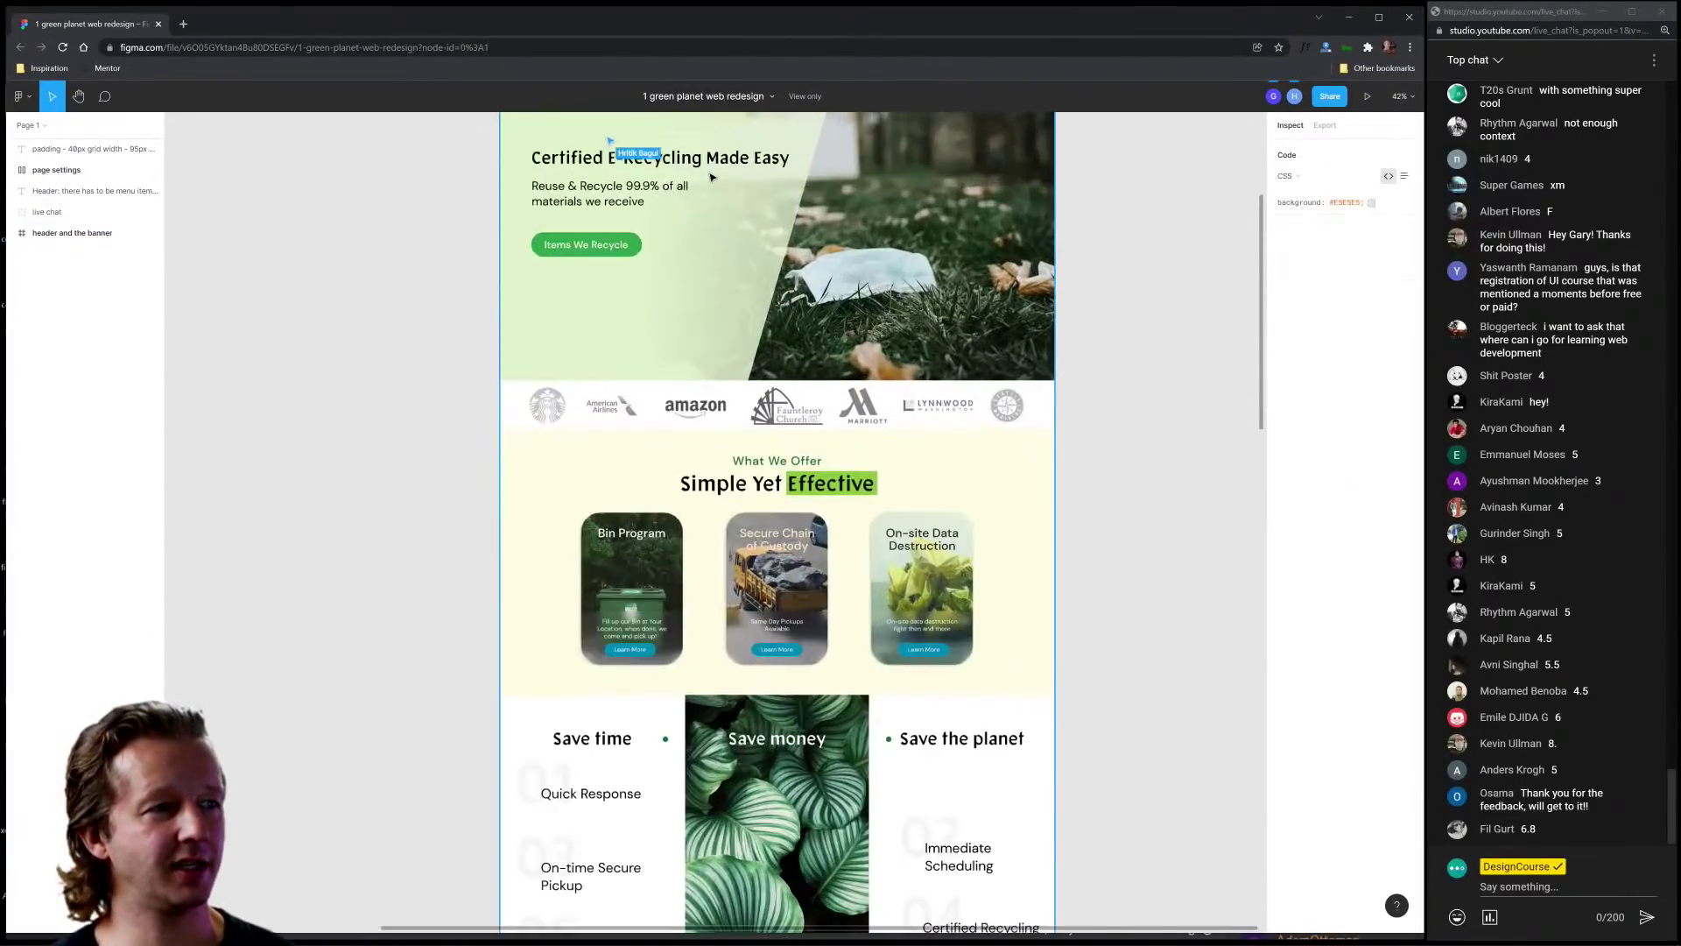
{"action": "scroll", "coordinate": [755, 377], "scroll_direction": "up", "scroll_amount": 3}
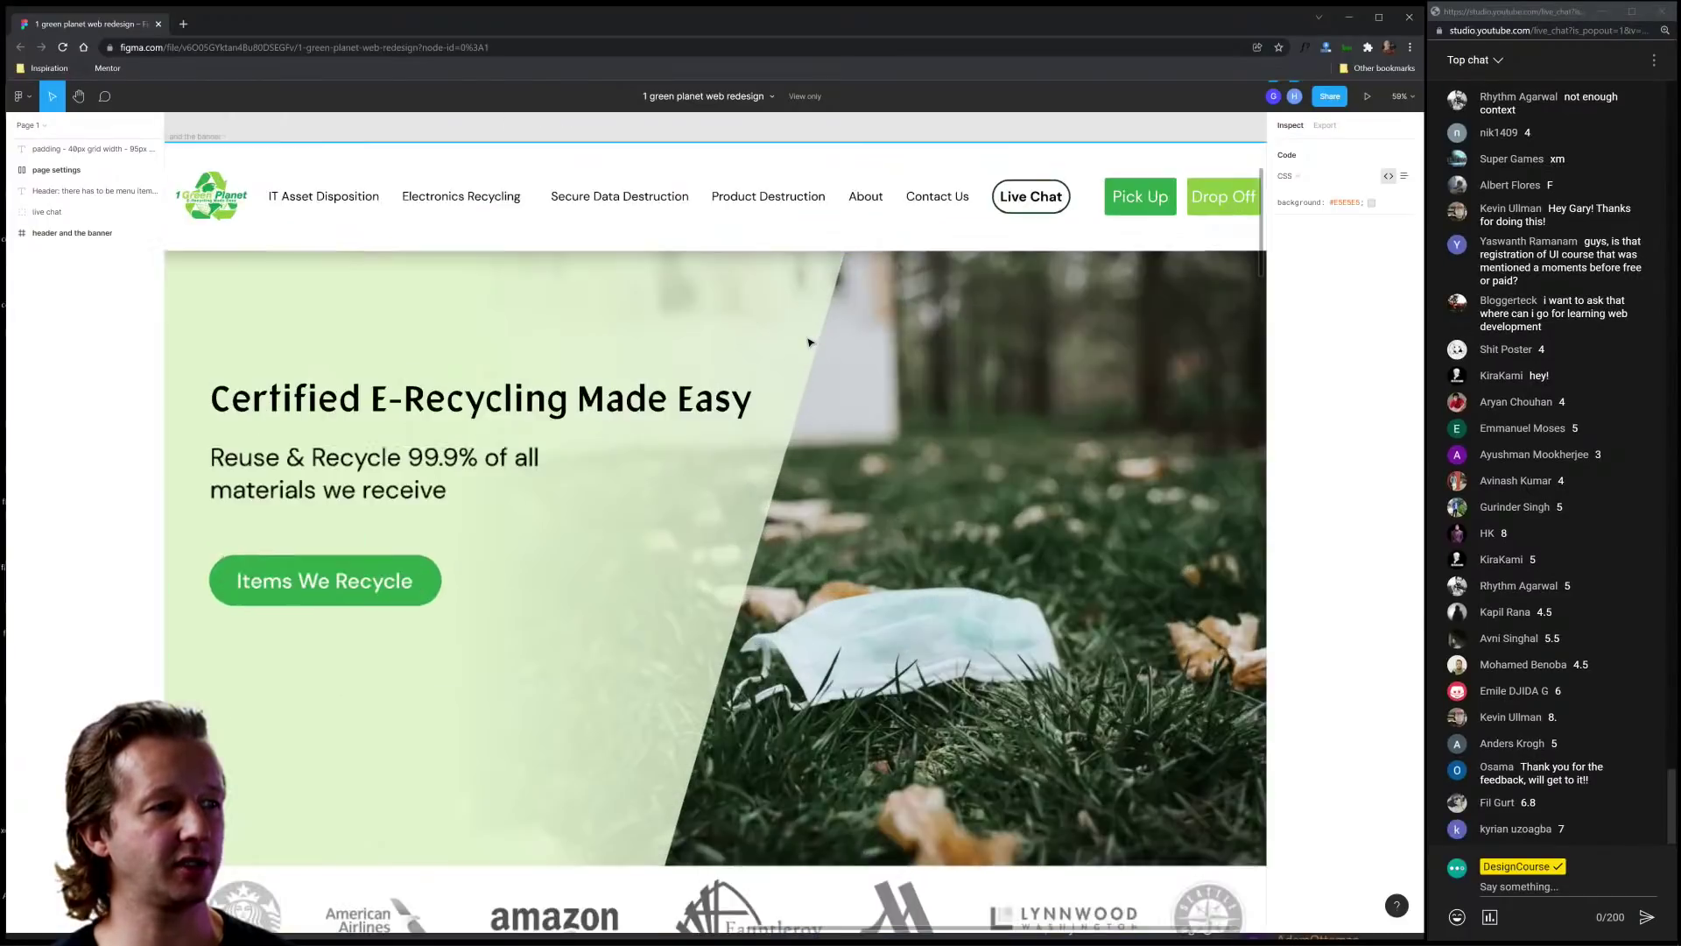
{"action": "scroll", "coordinate": [766, 147], "scroll_direction": "down", "scroll_amount": 2}
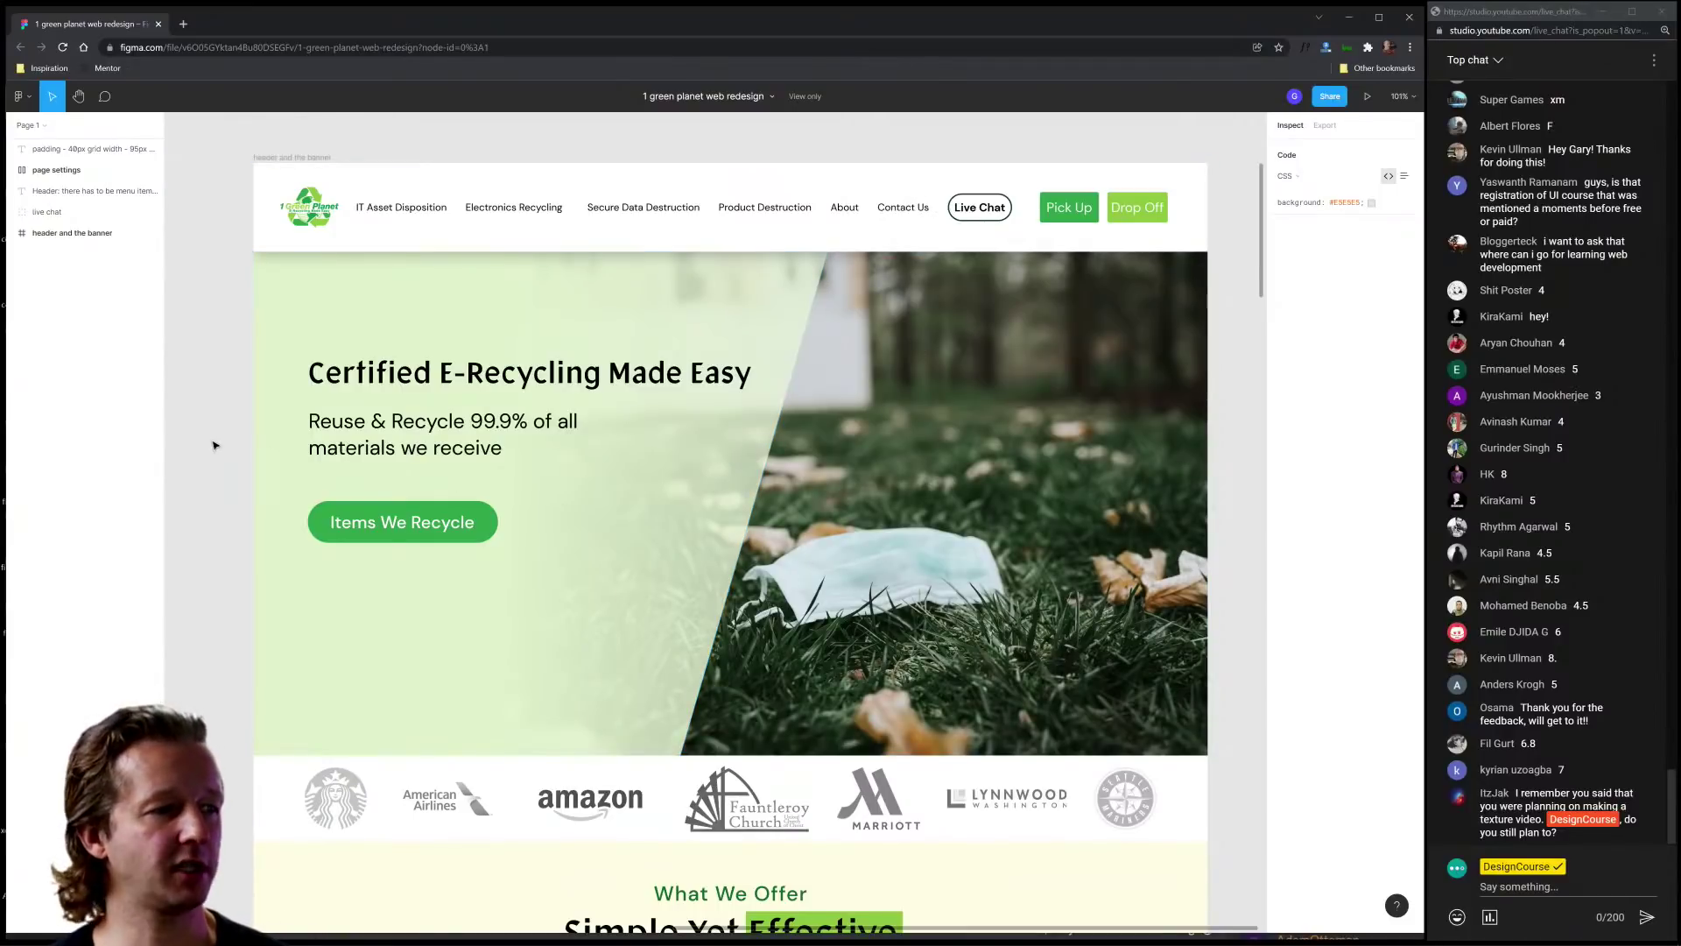
{"action": "left_click", "coordinate": [417, 375]}
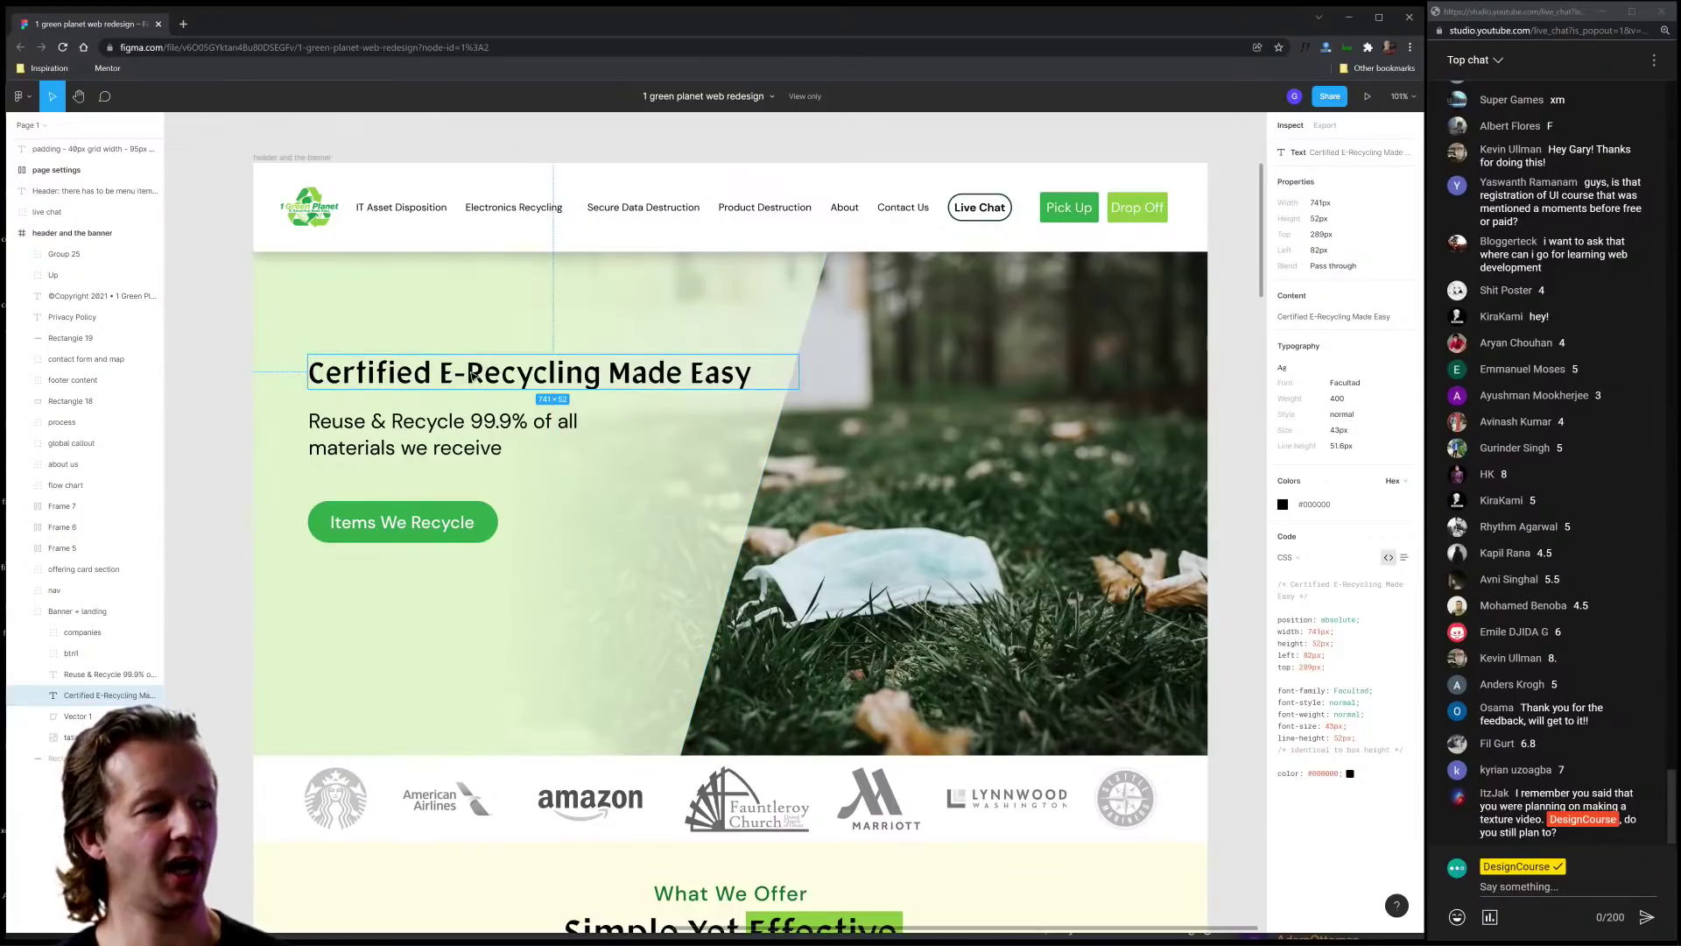
{"action": "left_click", "coordinate": [429, 438]}
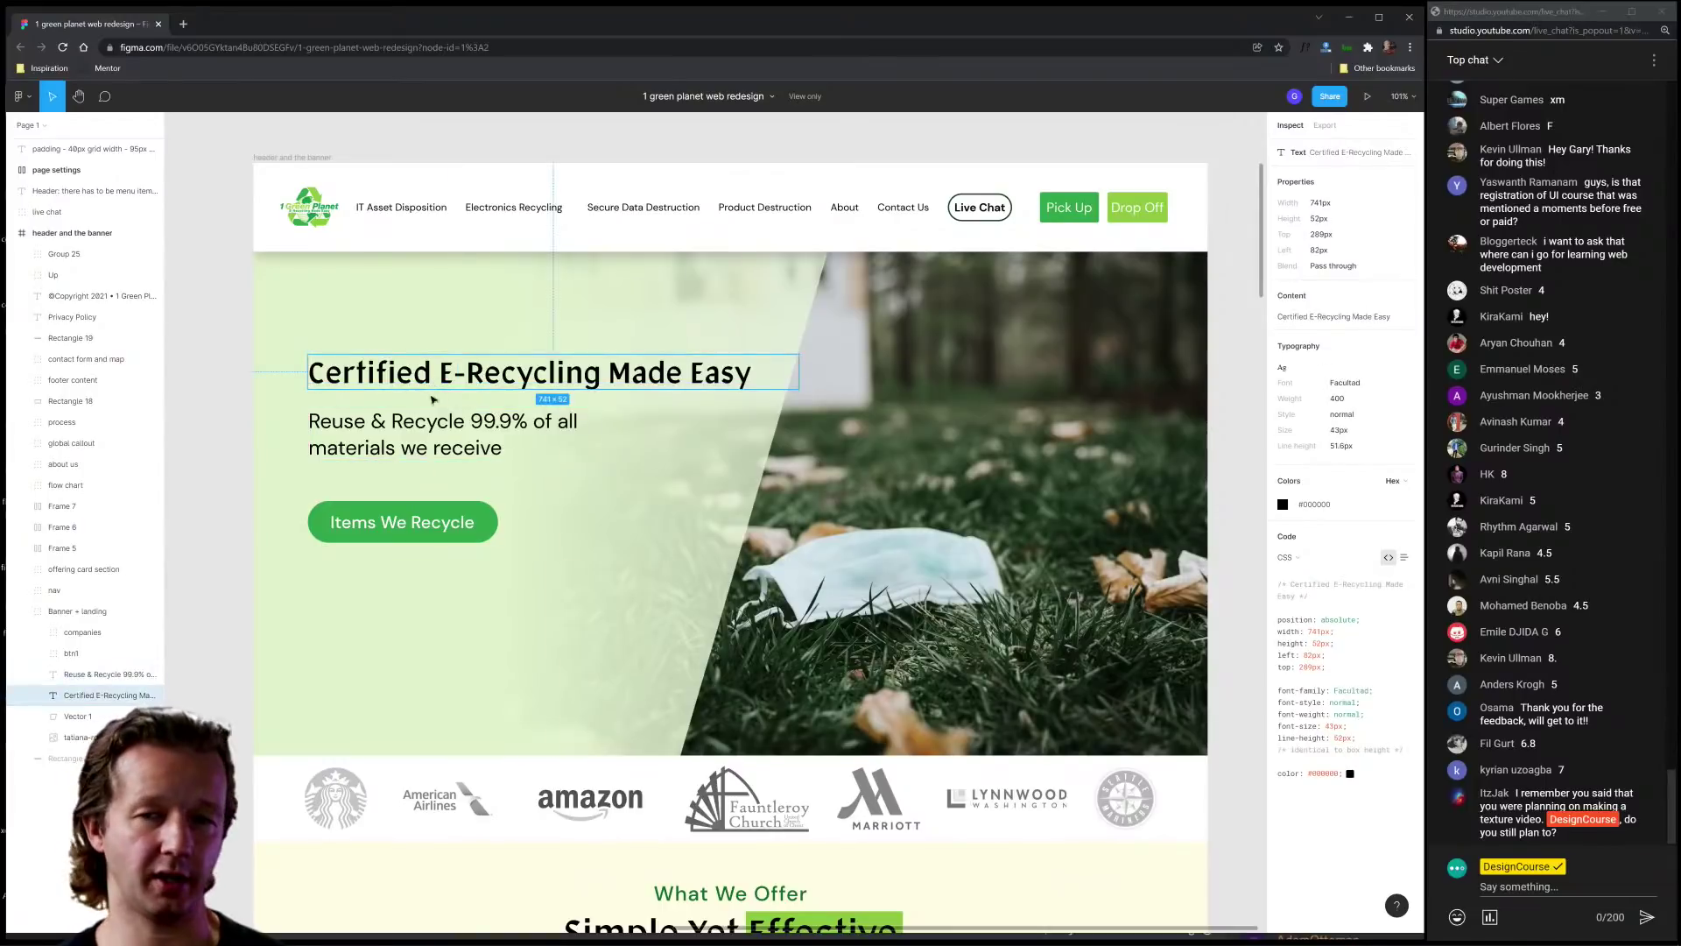
{"action": "left_click", "coordinate": [415, 523]}
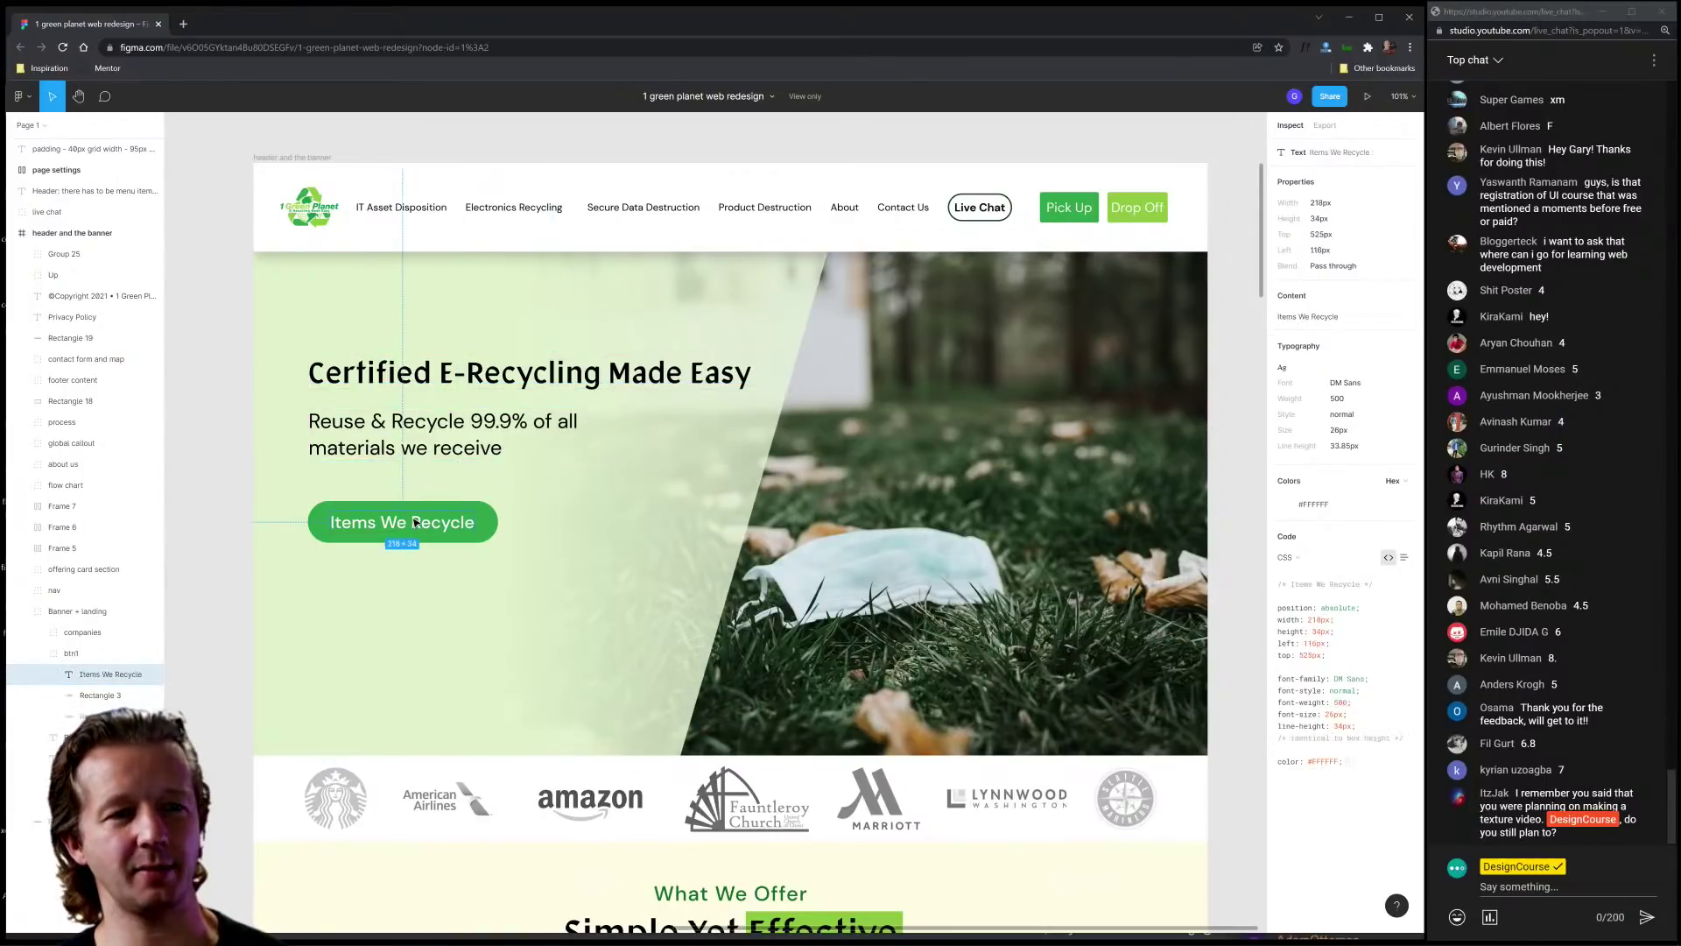
{"action": "left_click", "coordinate": [419, 442]}
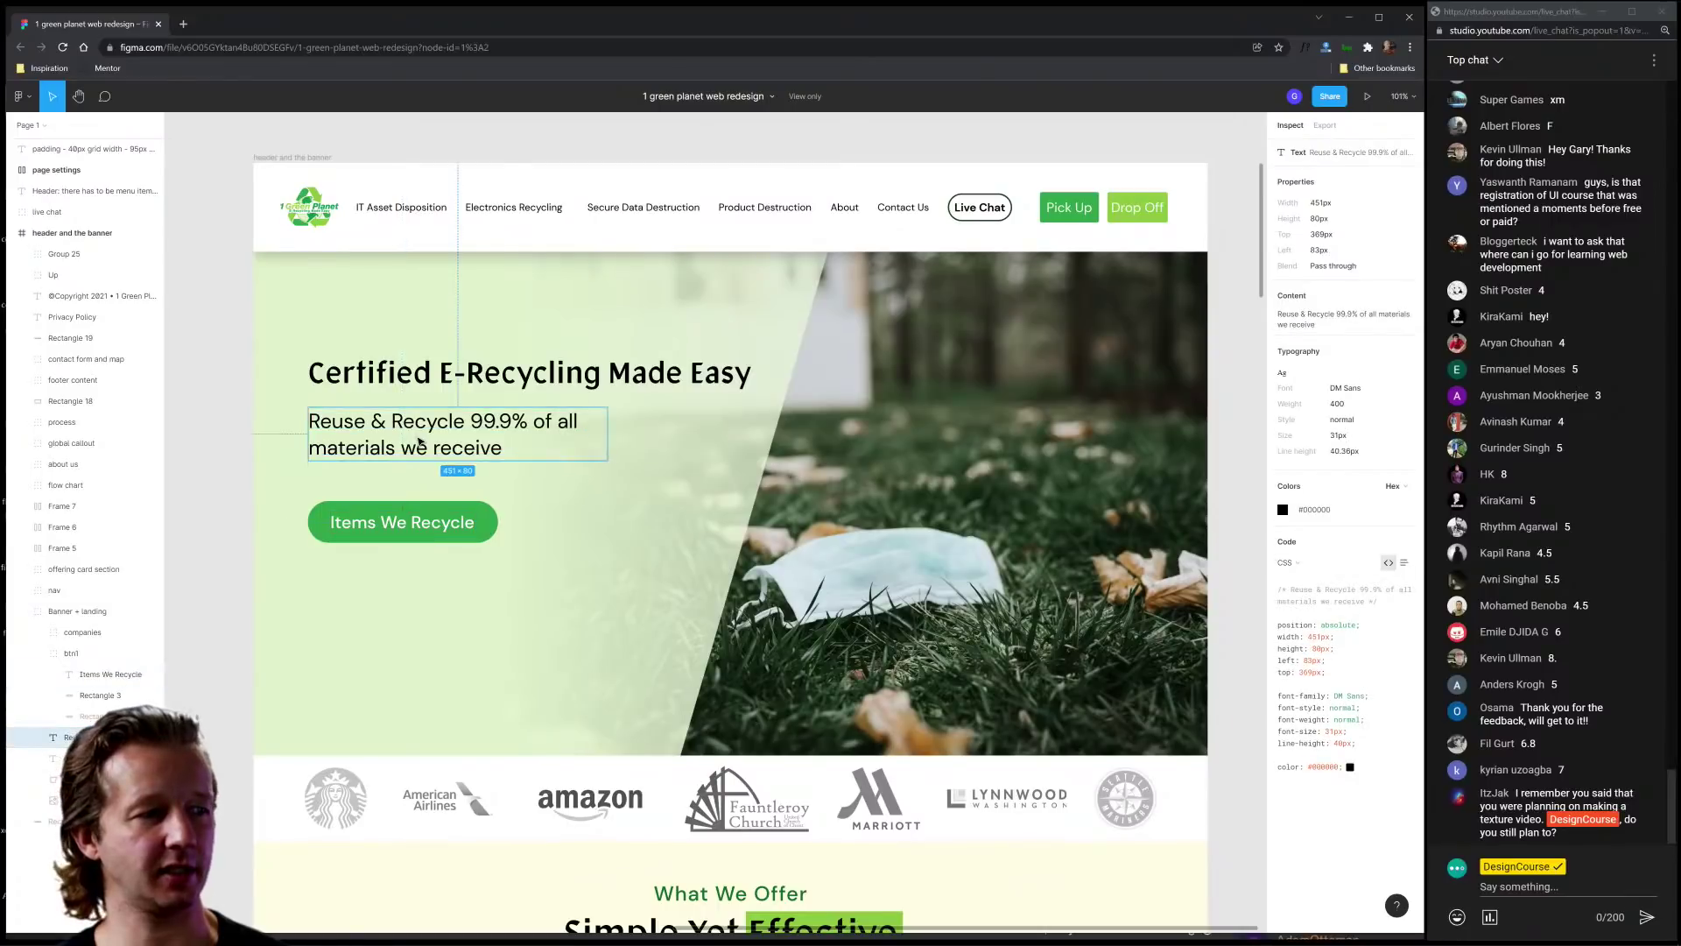
{"action": "left_click", "coordinate": [418, 385]}
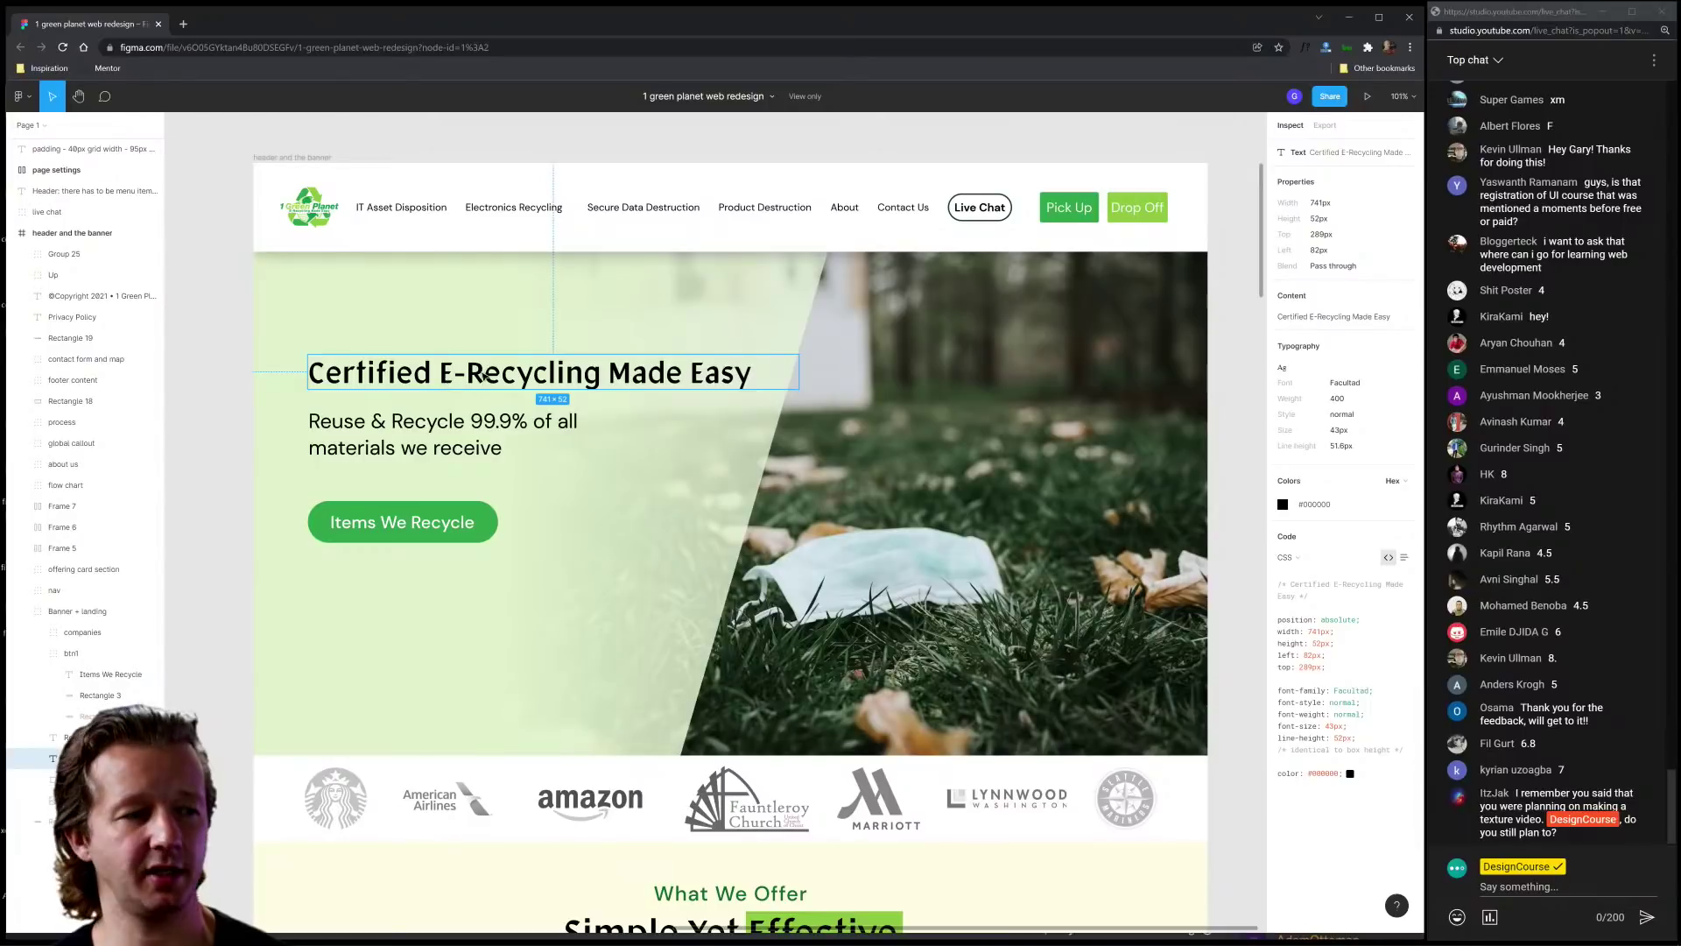
{"action": "left_click", "coordinate": [200, 452]}
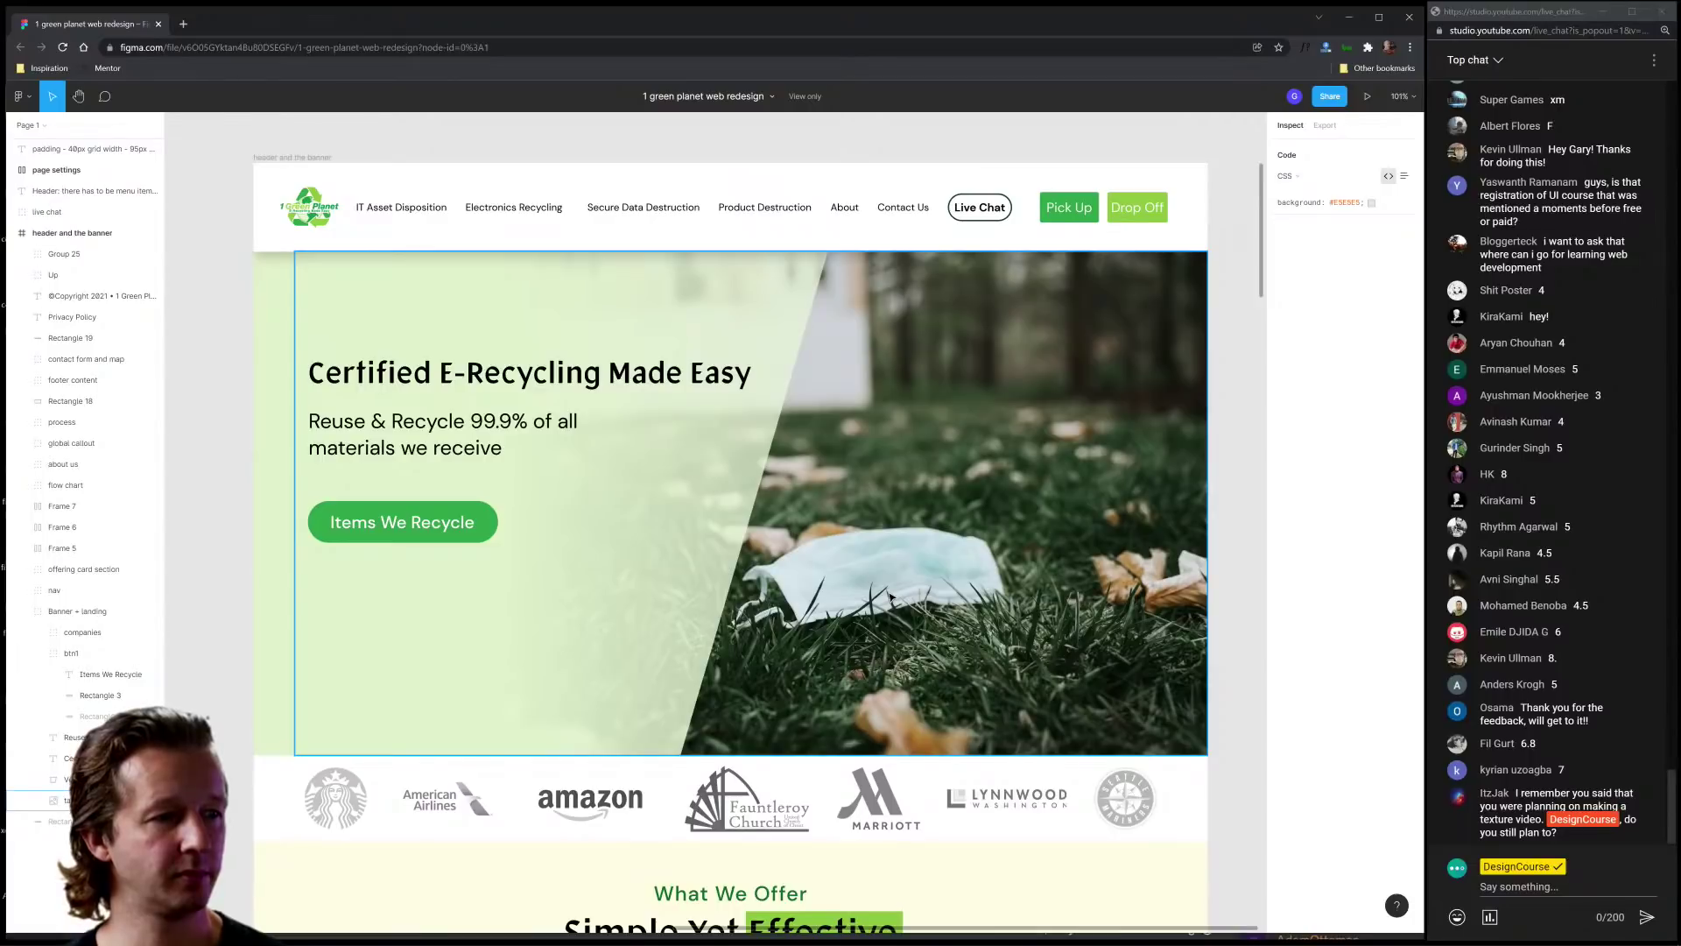
Step: Scroll past the partner logos and What We Offer cards to the 'Save time, Save money, Save the planet' section
{"action": "scroll", "coordinate": [885, 569], "scroll_direction": "down", "scroll_amount": 1}
{"action": "scroll", "coordinate": [1226, 516], "scroll_direction": "down", "scroll_amount": 3}
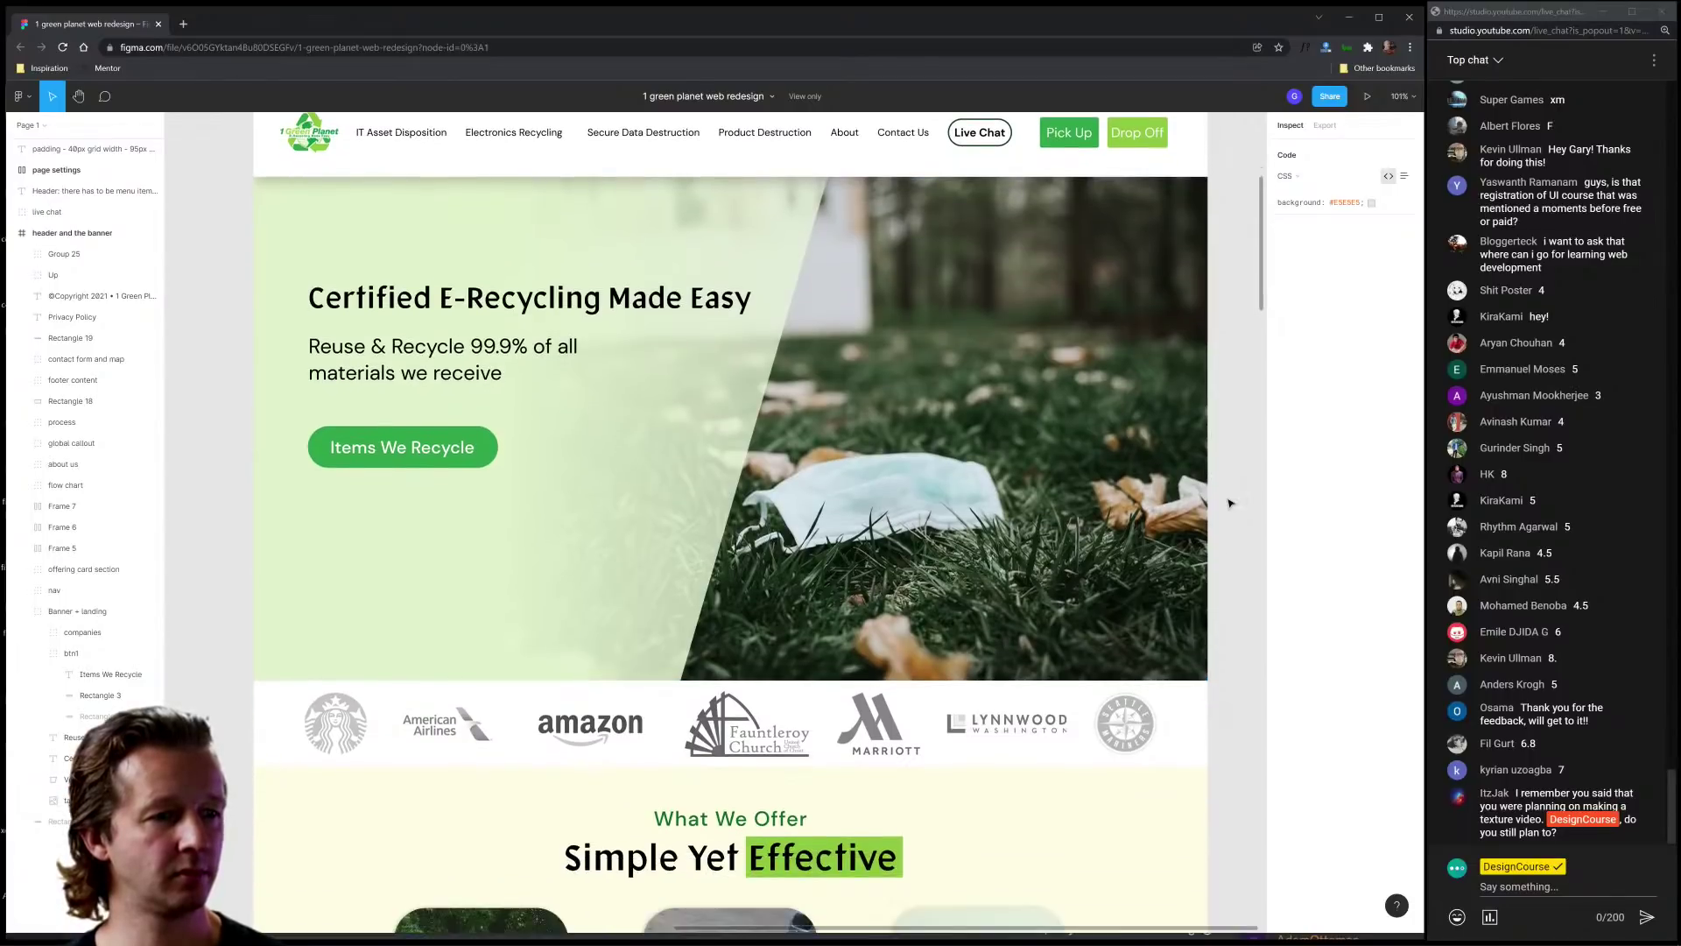
{"action": "scroll", "coordinate": [1217, 525], "scroll_direction": "down", "scroll_amount": 8}
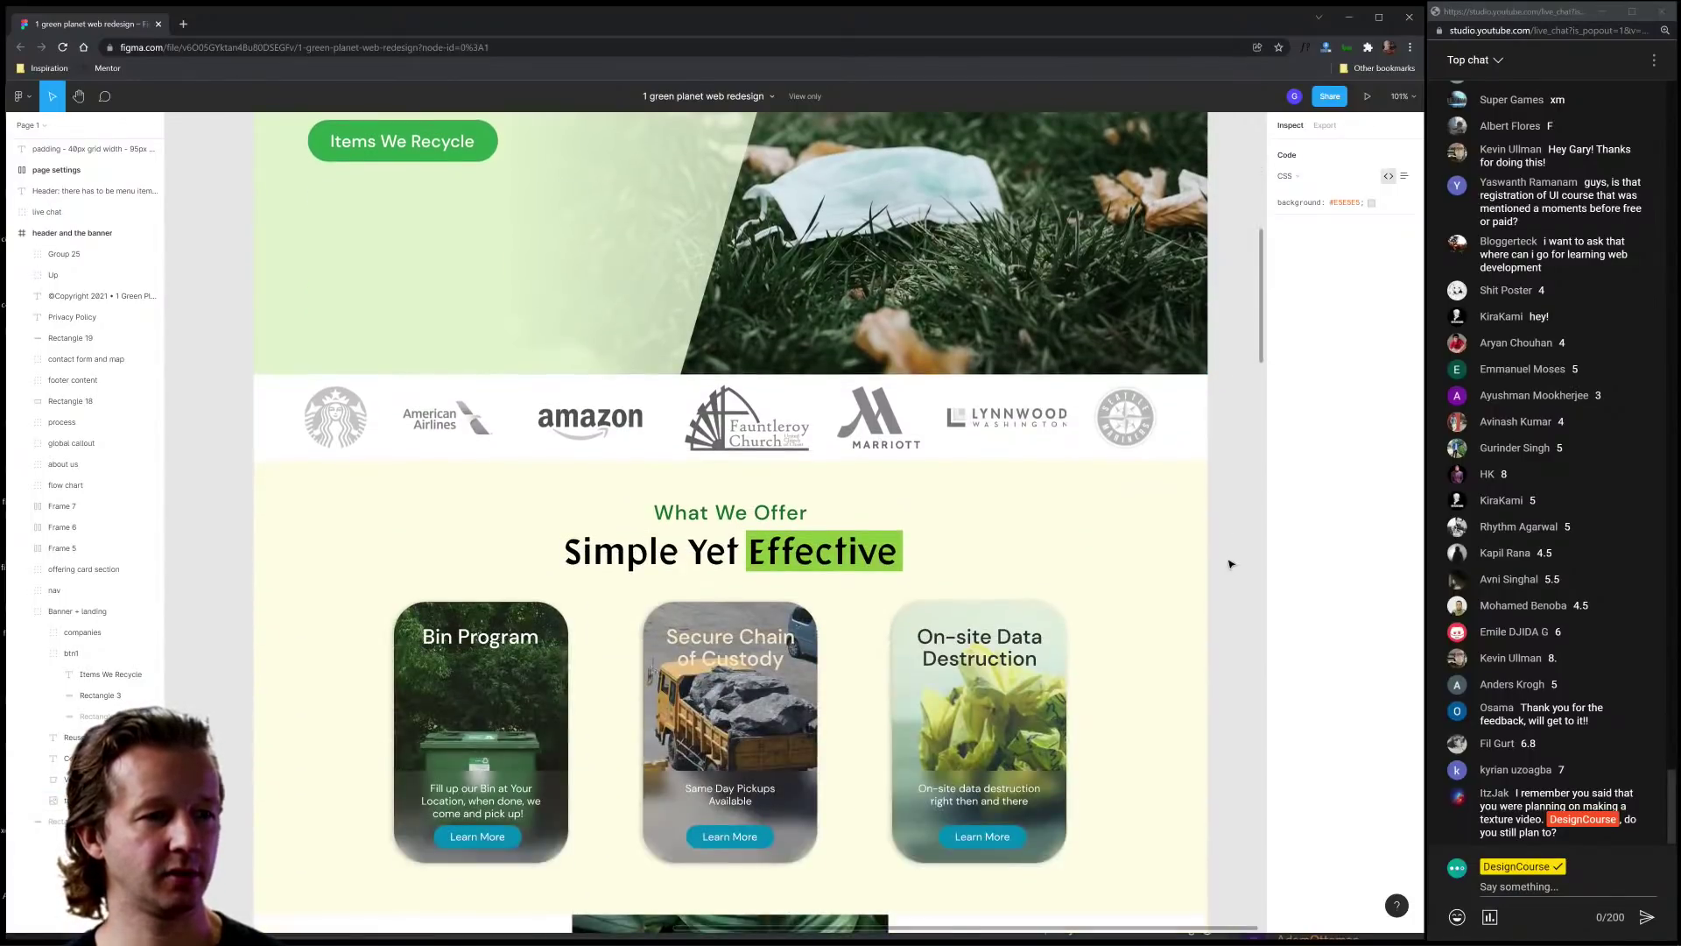
{"action": "scroll", "coordinate": [1228, 563], "scroll_direction": "up", "scroll_amount": 2}
{"action": "scroll", "coordinate": [1229, 564], "scroll_direction": "down", "scroll_amount": 4}
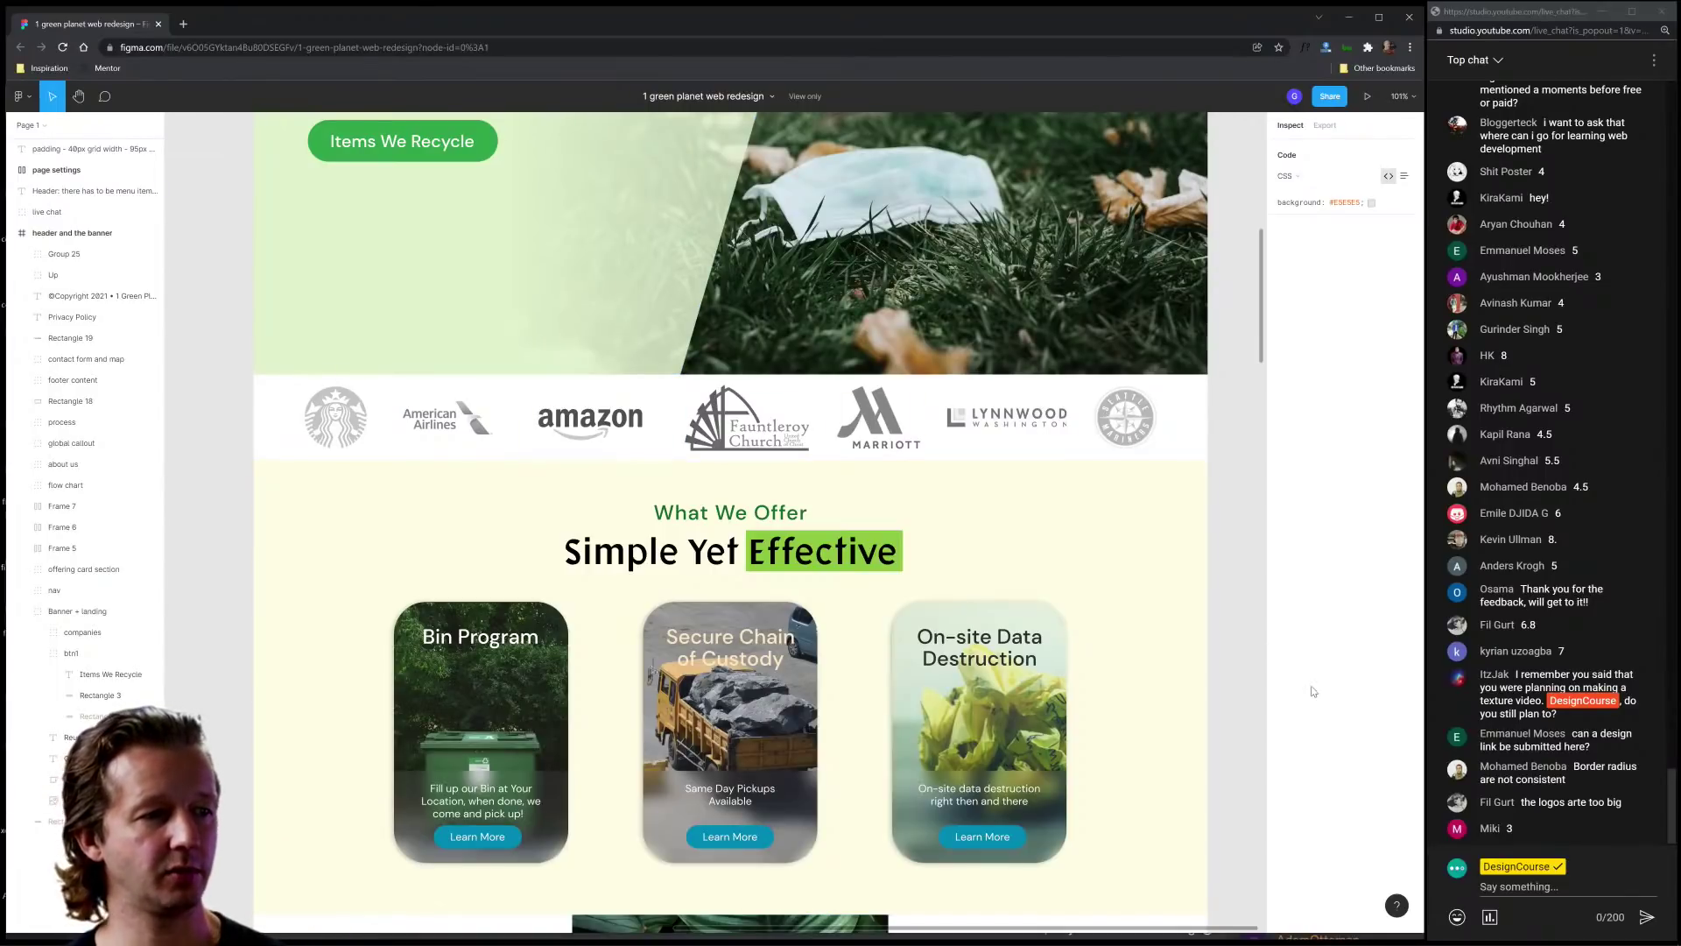
{"action": "scroll", "coordinate": [1231, 681], "scroll_direction": "down", "scroll_amount": 3}
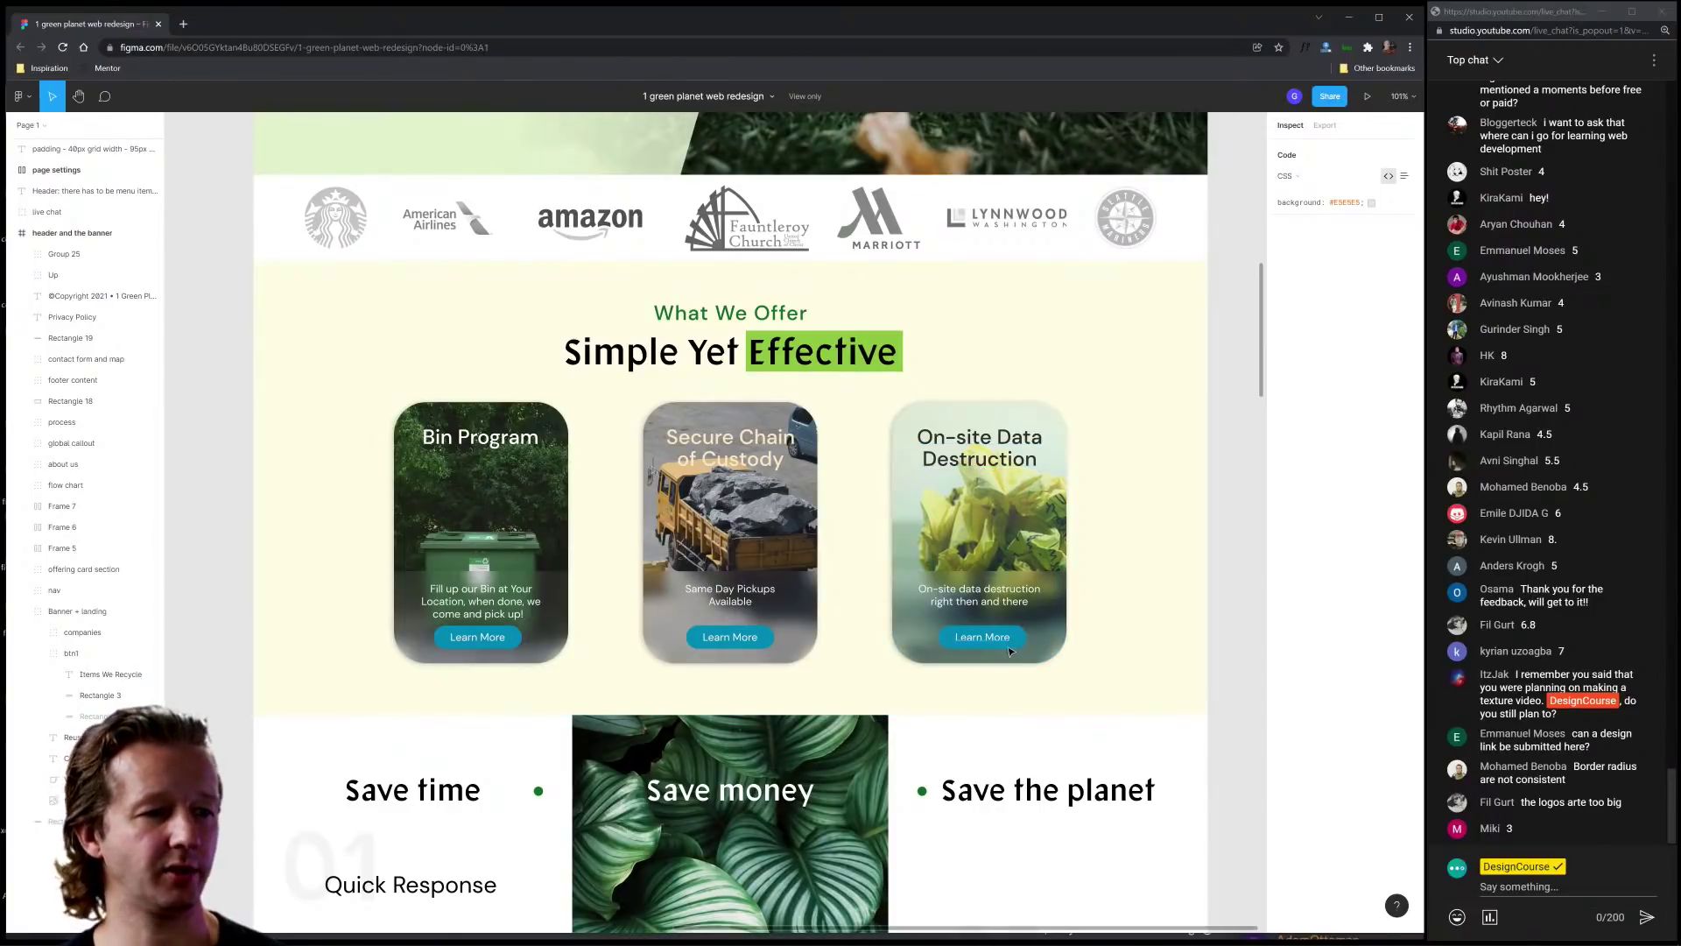
{"action": "scroll", "coordinate": [1176, 567], "scroll_direction": "down", "scroll_amount": 5}
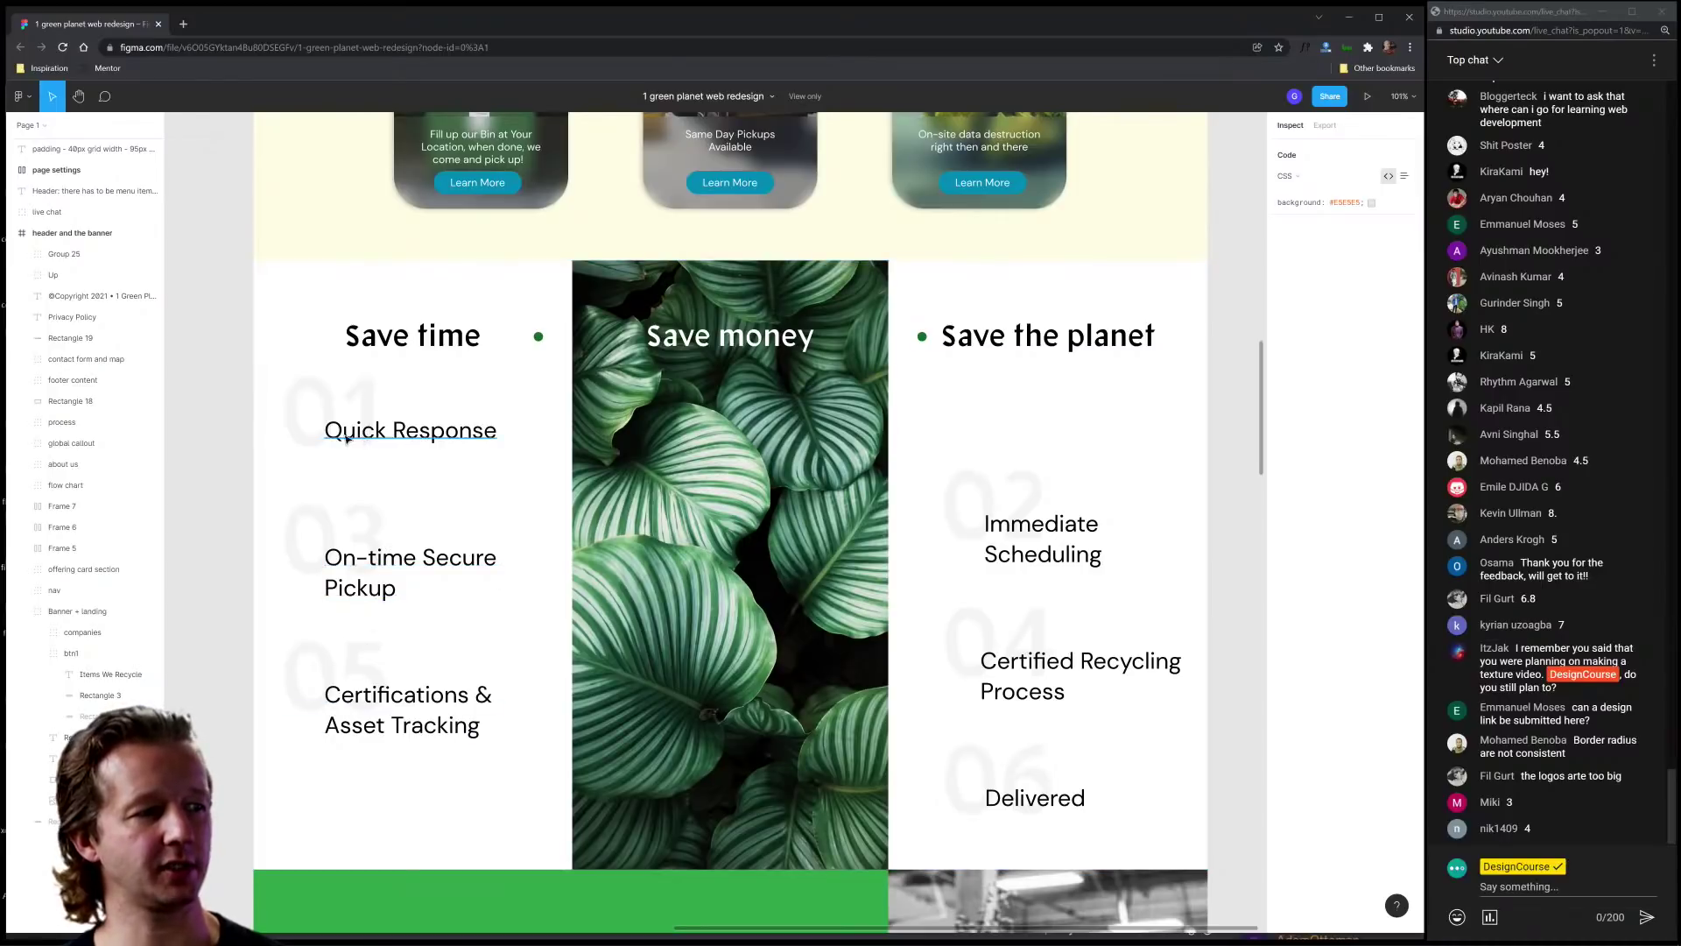
Step: Measure the spacing across the flow chart's Quick Response row, then scroll down to About Us
{"action": "left_click", "coordinate": [226, 447]}
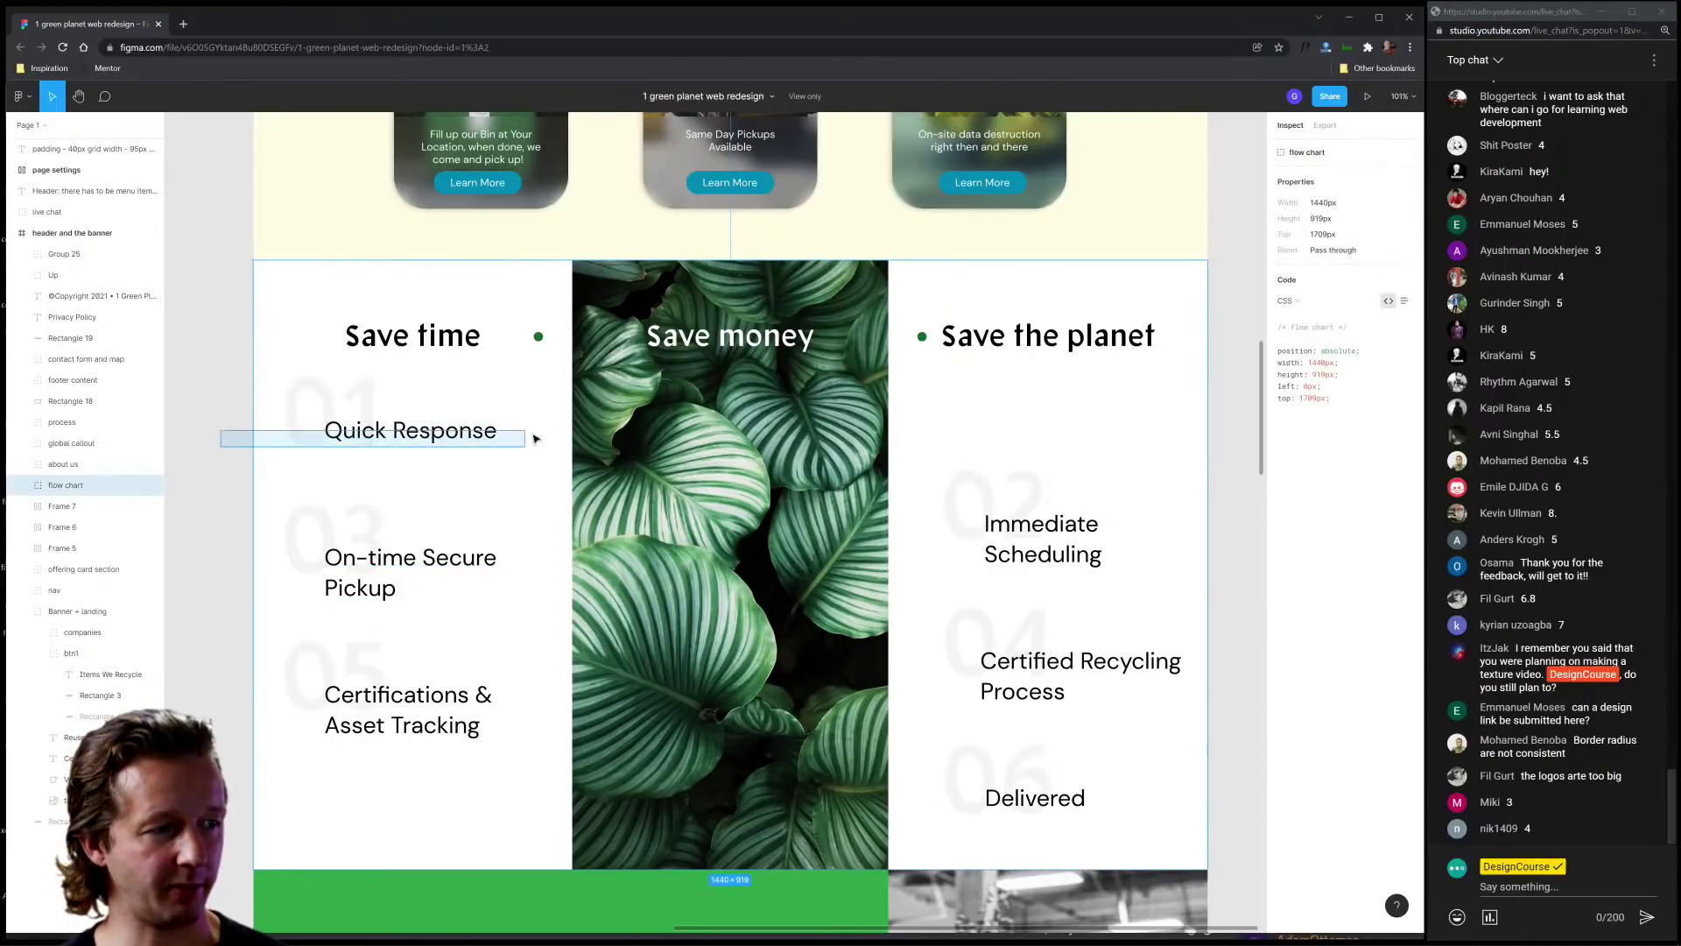
{"action": "left_click_drag", "start_coordinate": [1213, 447], "coordinate": [1235, 444]}
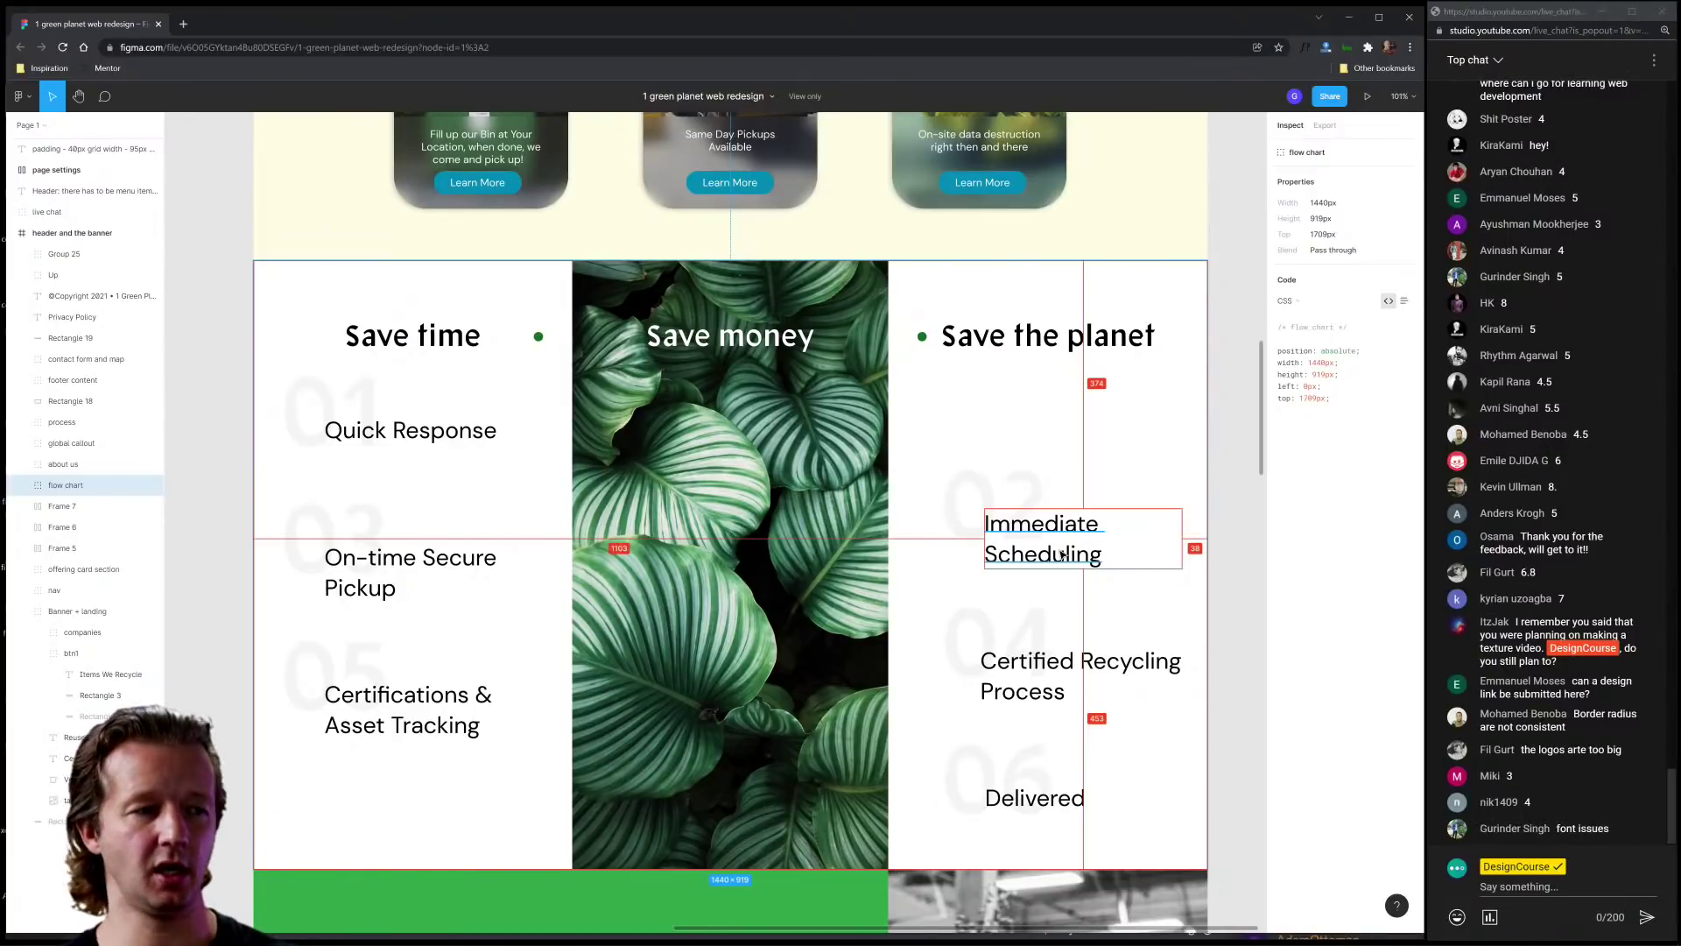
{"action": "left_click", "coordinate": [1233, 543]}
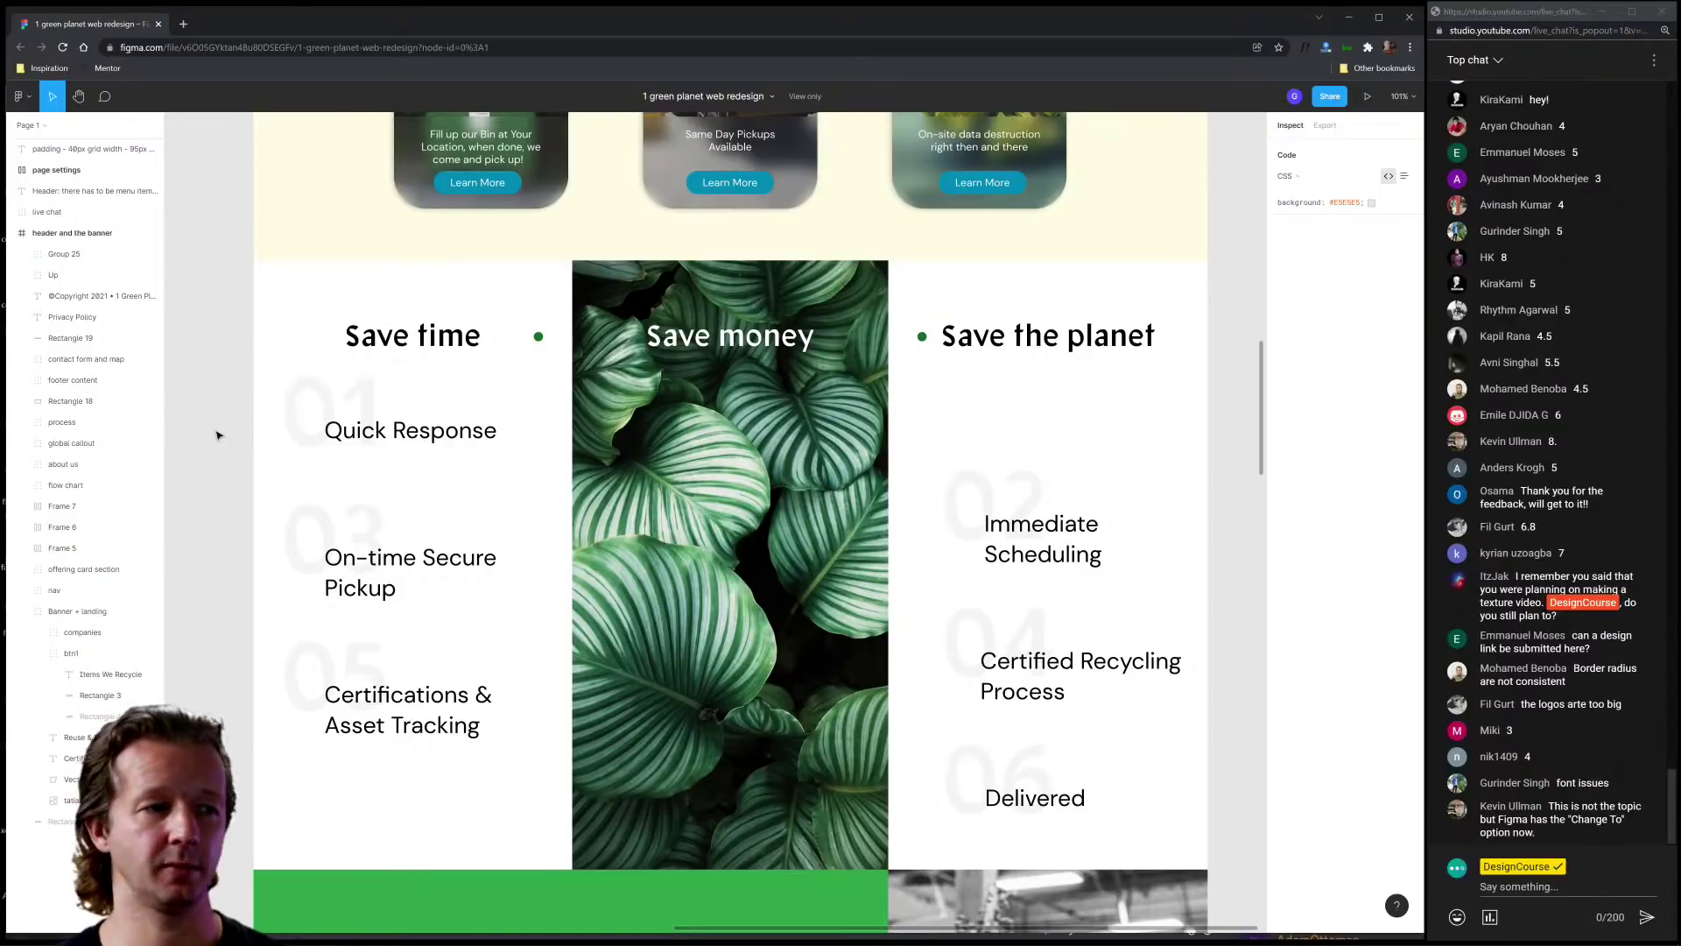
{"action": "scroll", "coordinate": [481, 477], "scroll_direction": "down", "scroll_amount": 10}
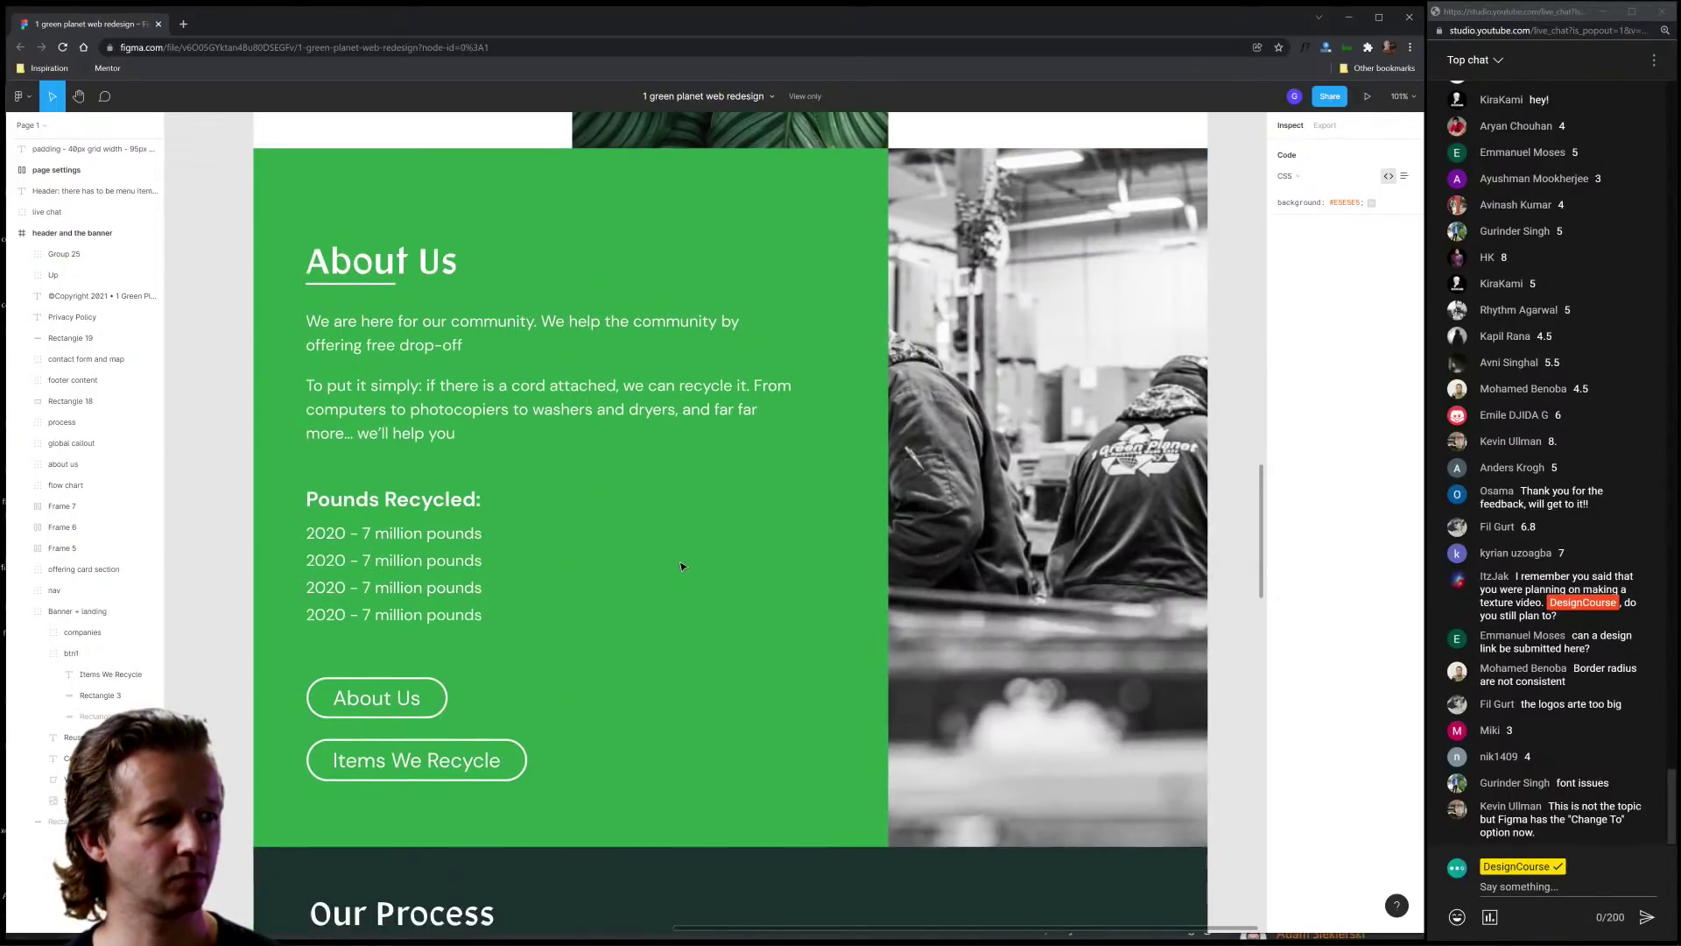
Step: Zoom to the Our Process frame and read the Data-Bearing Devices label's text properties
{"action": "scroll", "coordinate": [682, 566], "scroll_direction": "down", "scroll_amount": 15}
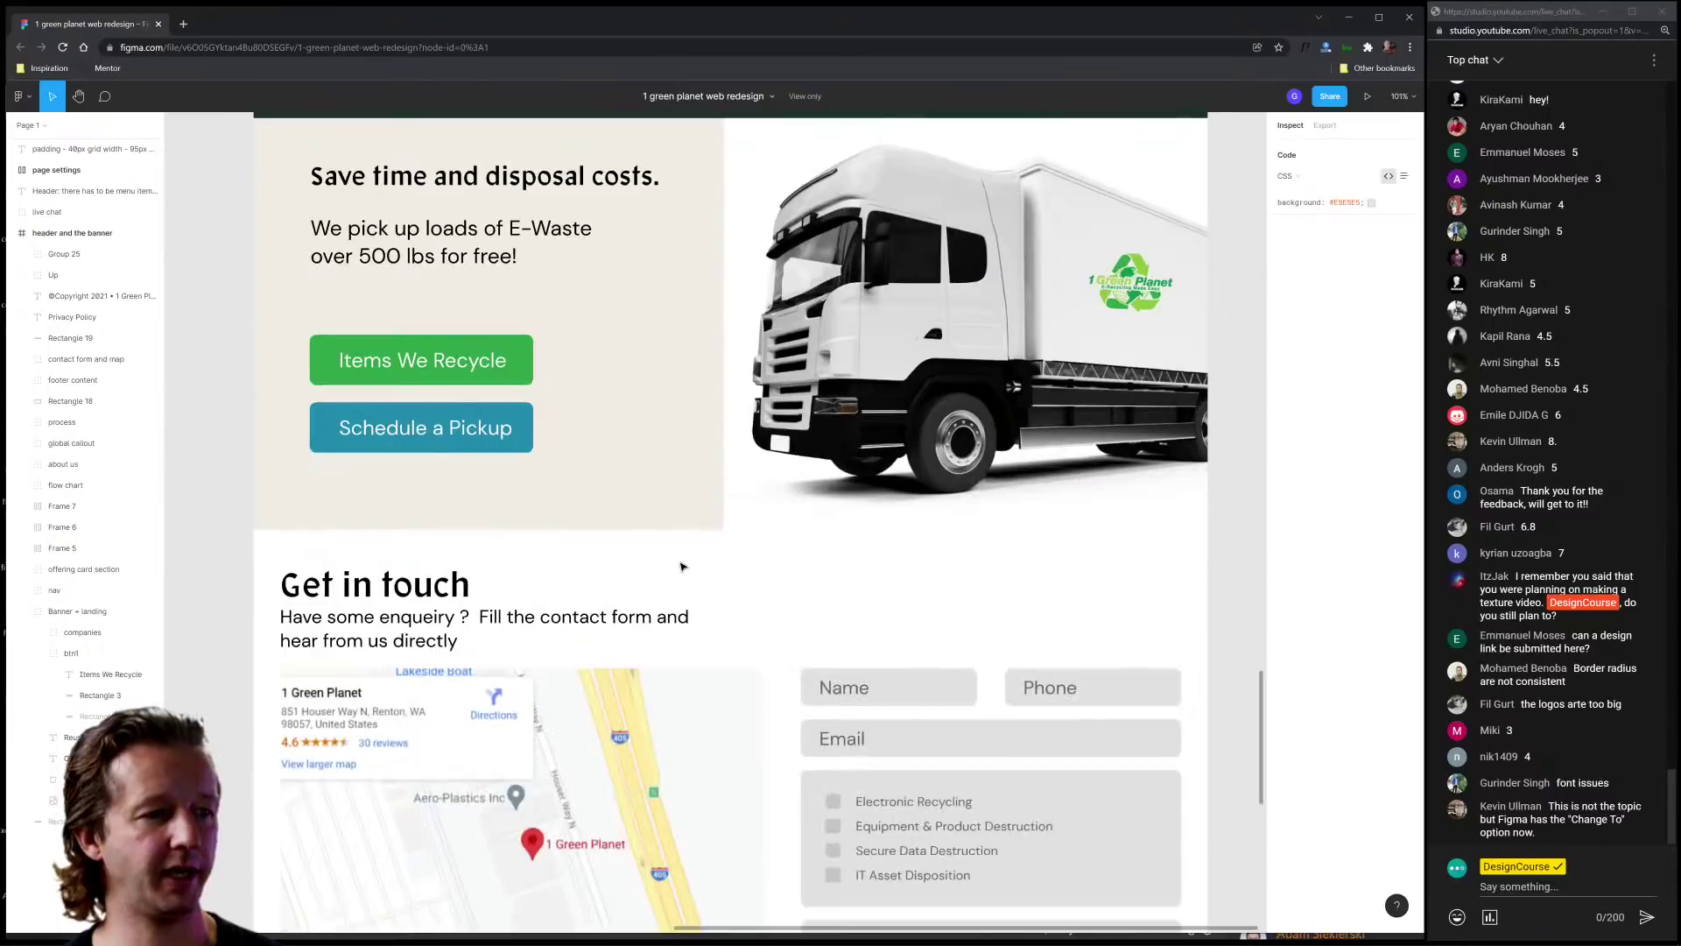
{"action": "scroll", "coordinate": [683, 566], "scroll_direction": "down", "scroll_amount": 4}
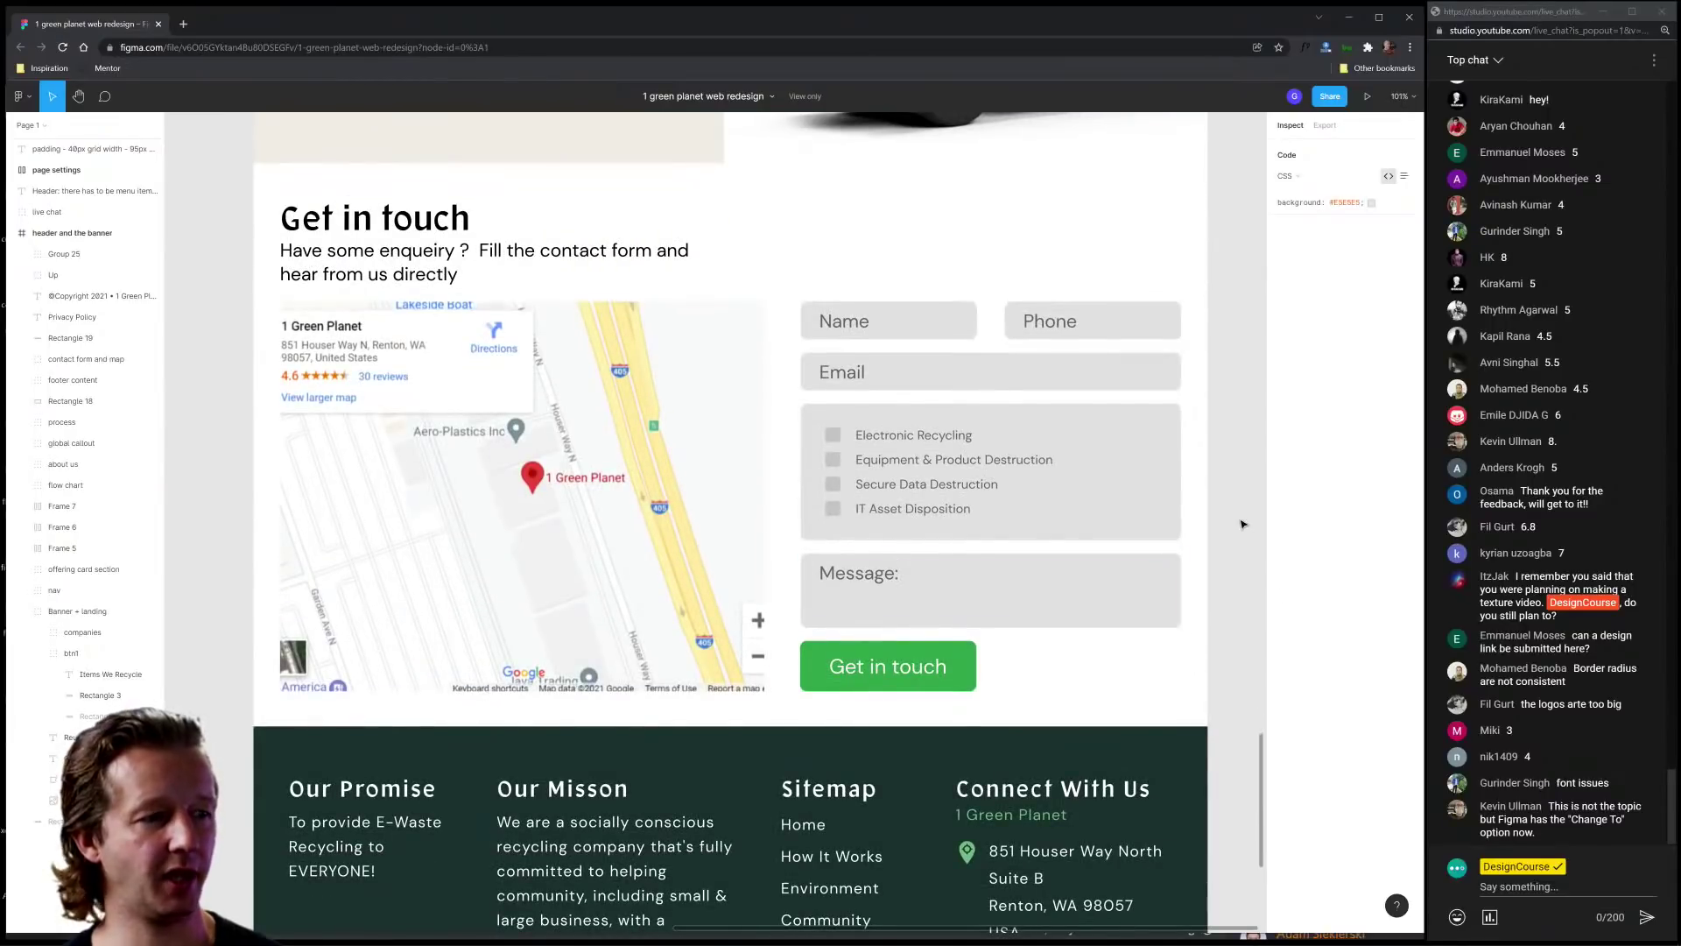
{"action": "scroll", "coordinate": [1240, 523], "scroll_direction": "down", "scroll_amount": 5}
{"action": "left_click_drag", "start_coordinate": [1253, 409], "coordinate": [973, 565]}
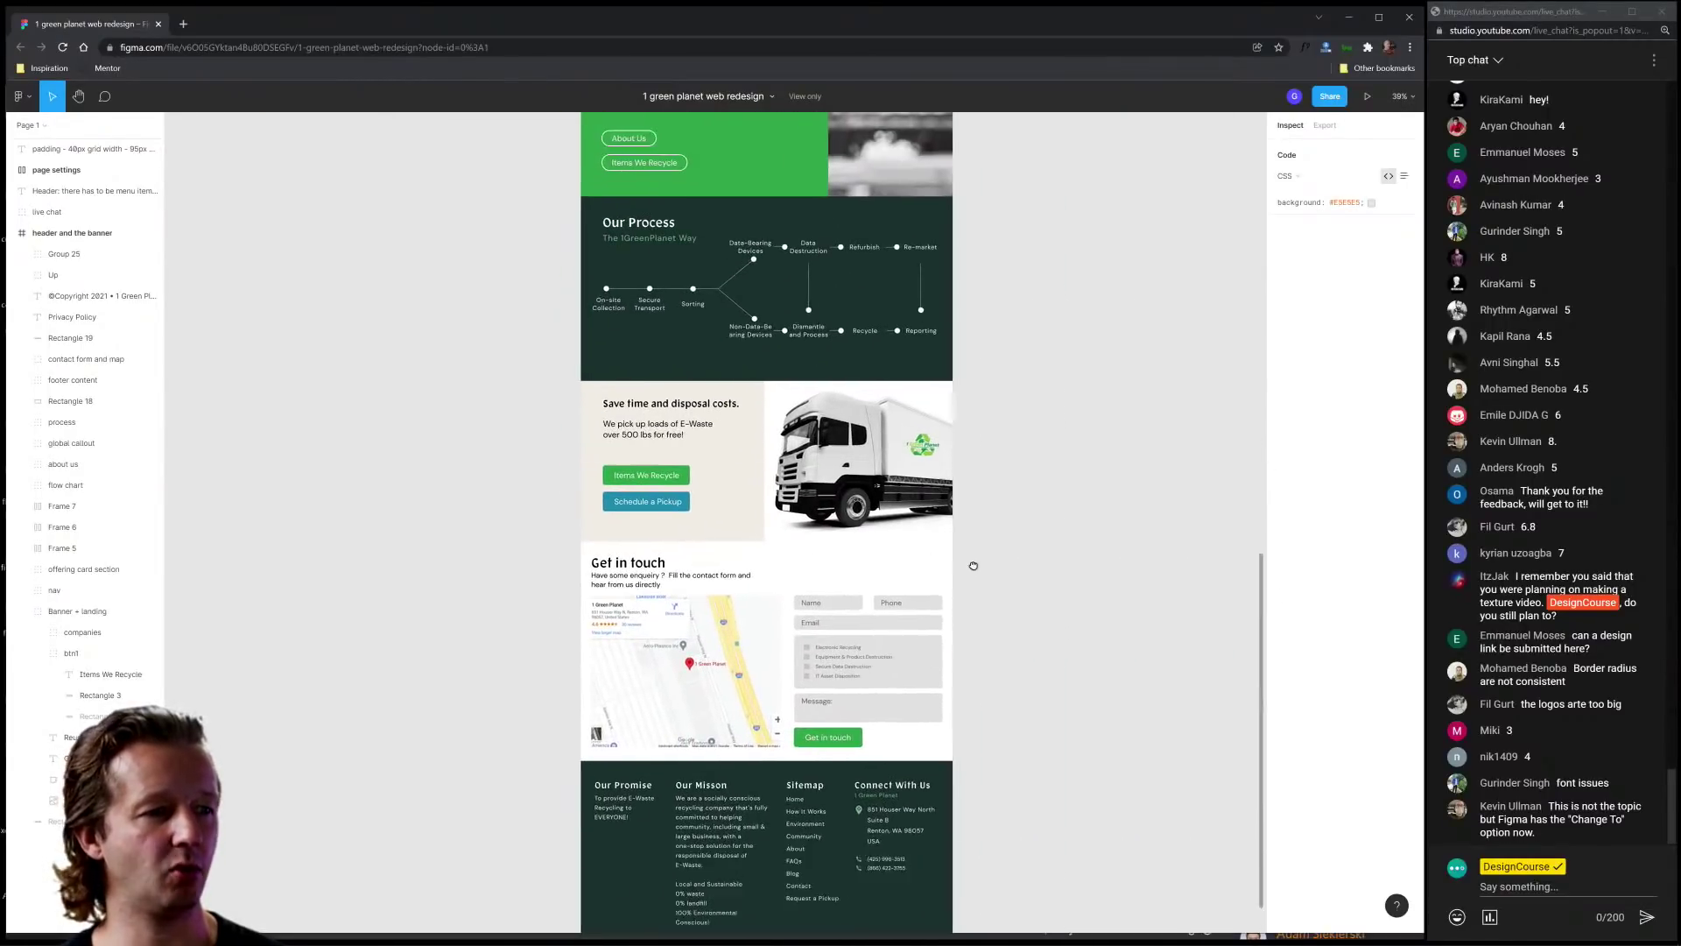
{"action": "scroll", "coordinate": [973, 565], "scroll_direction": "up", "scroll_amount": 10}
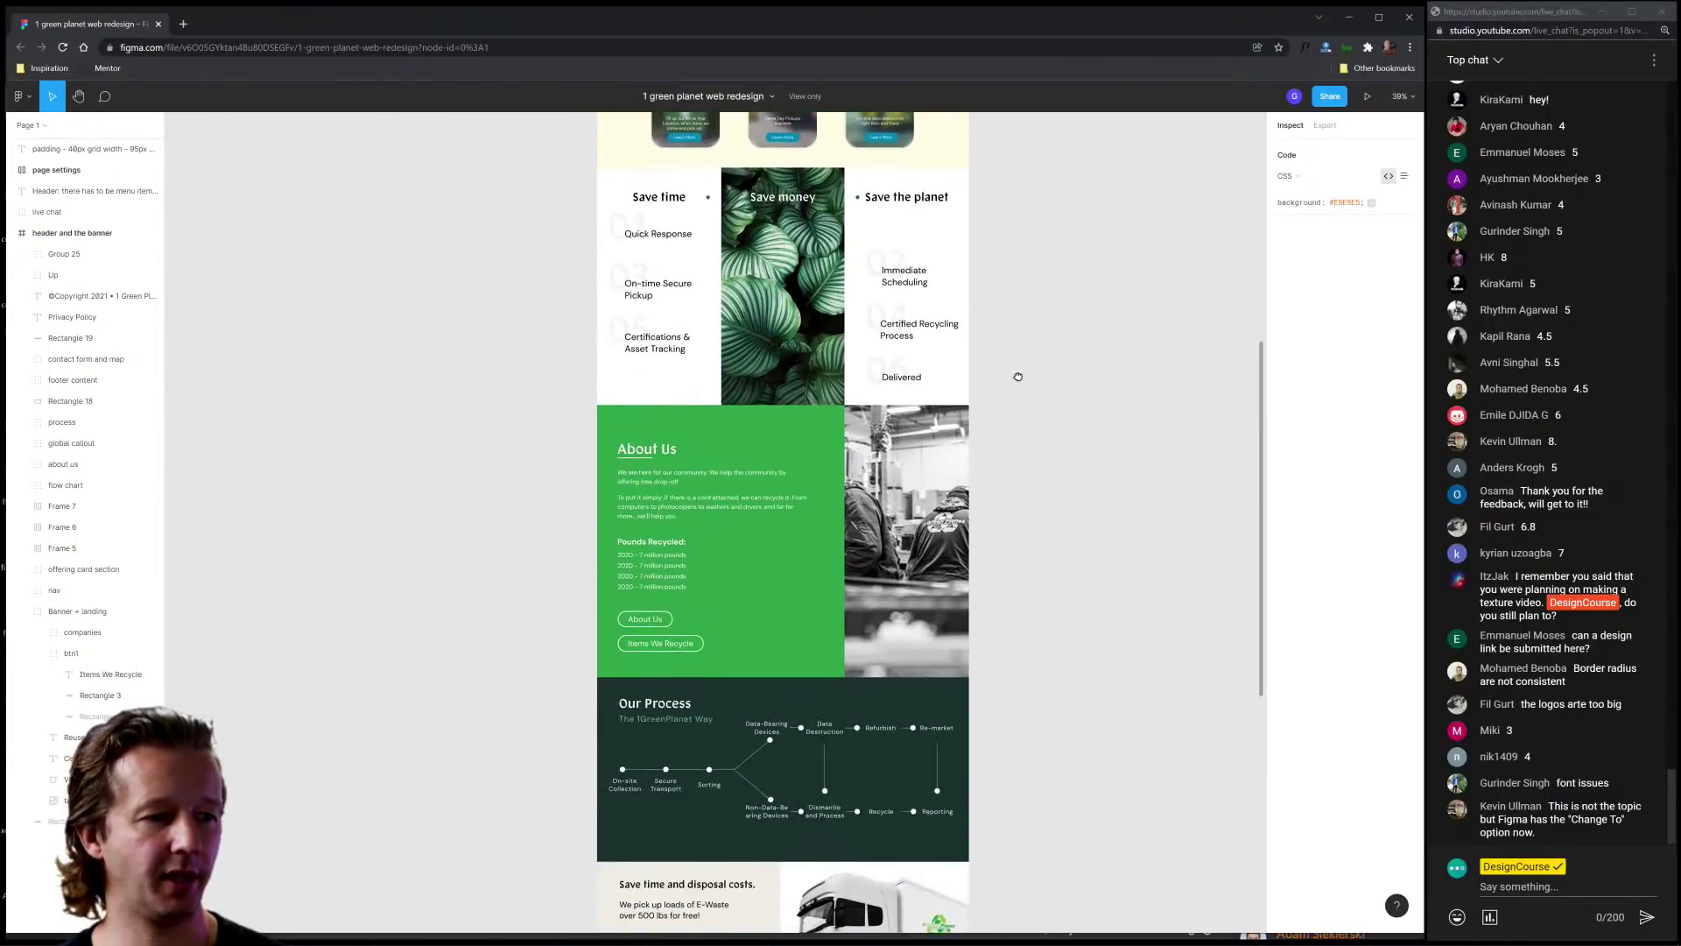
{"action": "scroll", "coordinate": [1017, 376], "scroll_direction": "down", "scroll_amount": 2}
{"action": "left_click", "coordinate": [848, 448]}
{"action": "key", "text": "shift+2"}
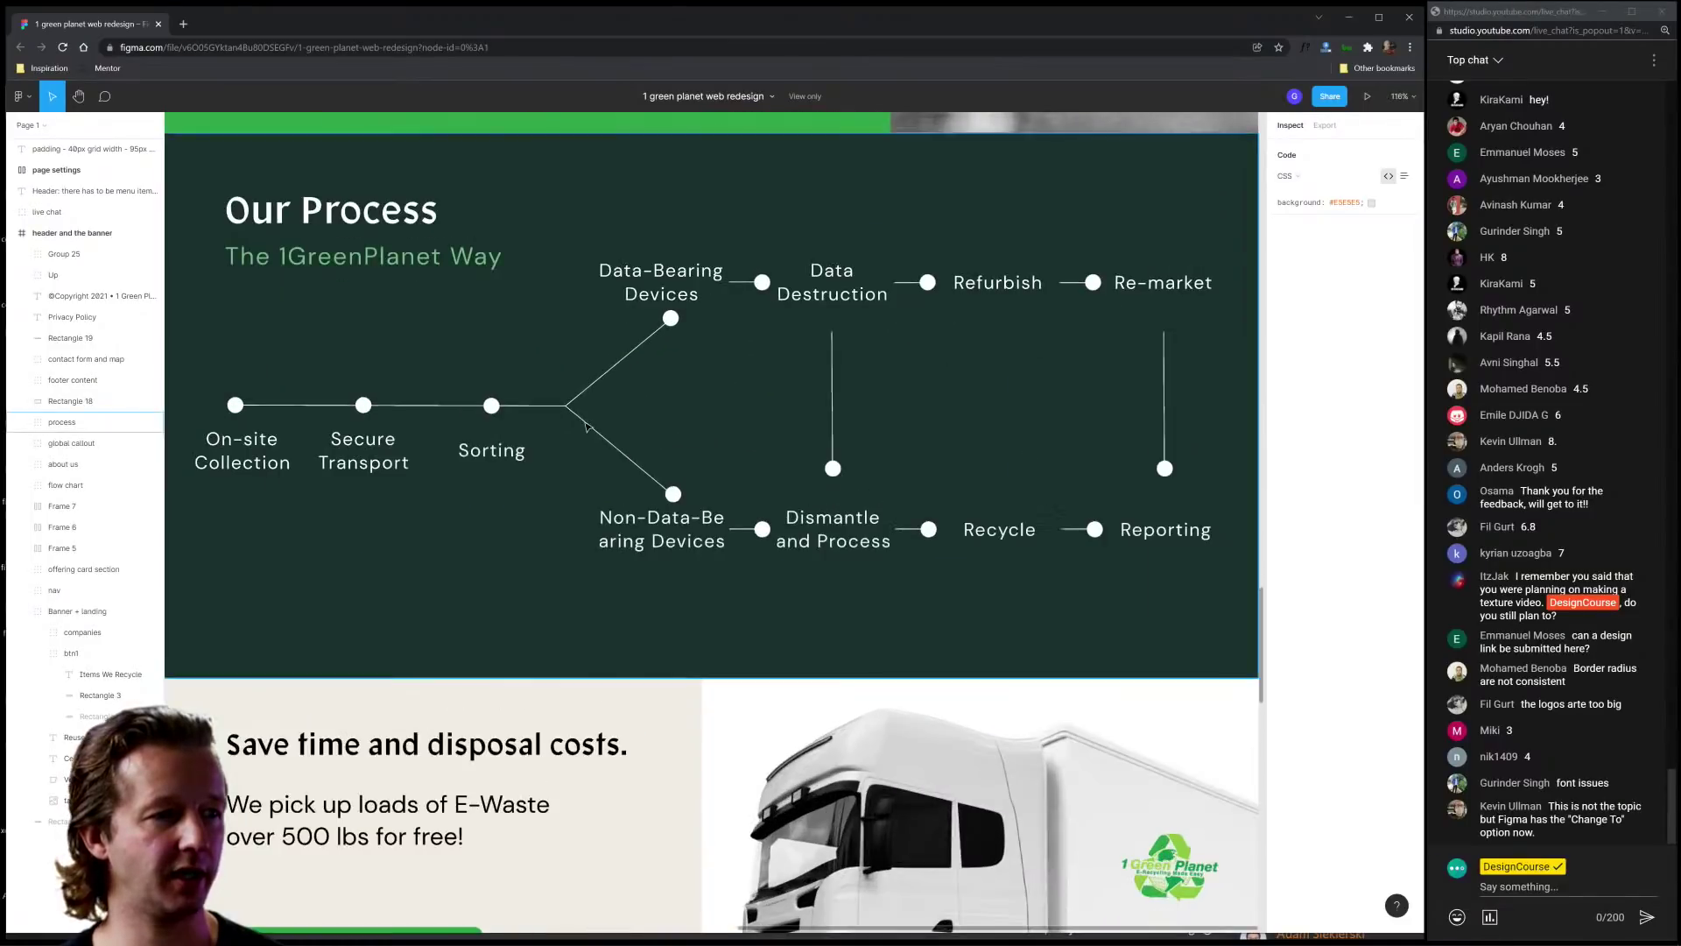
{"action": "left_click", "coordinate": [640, 293]}
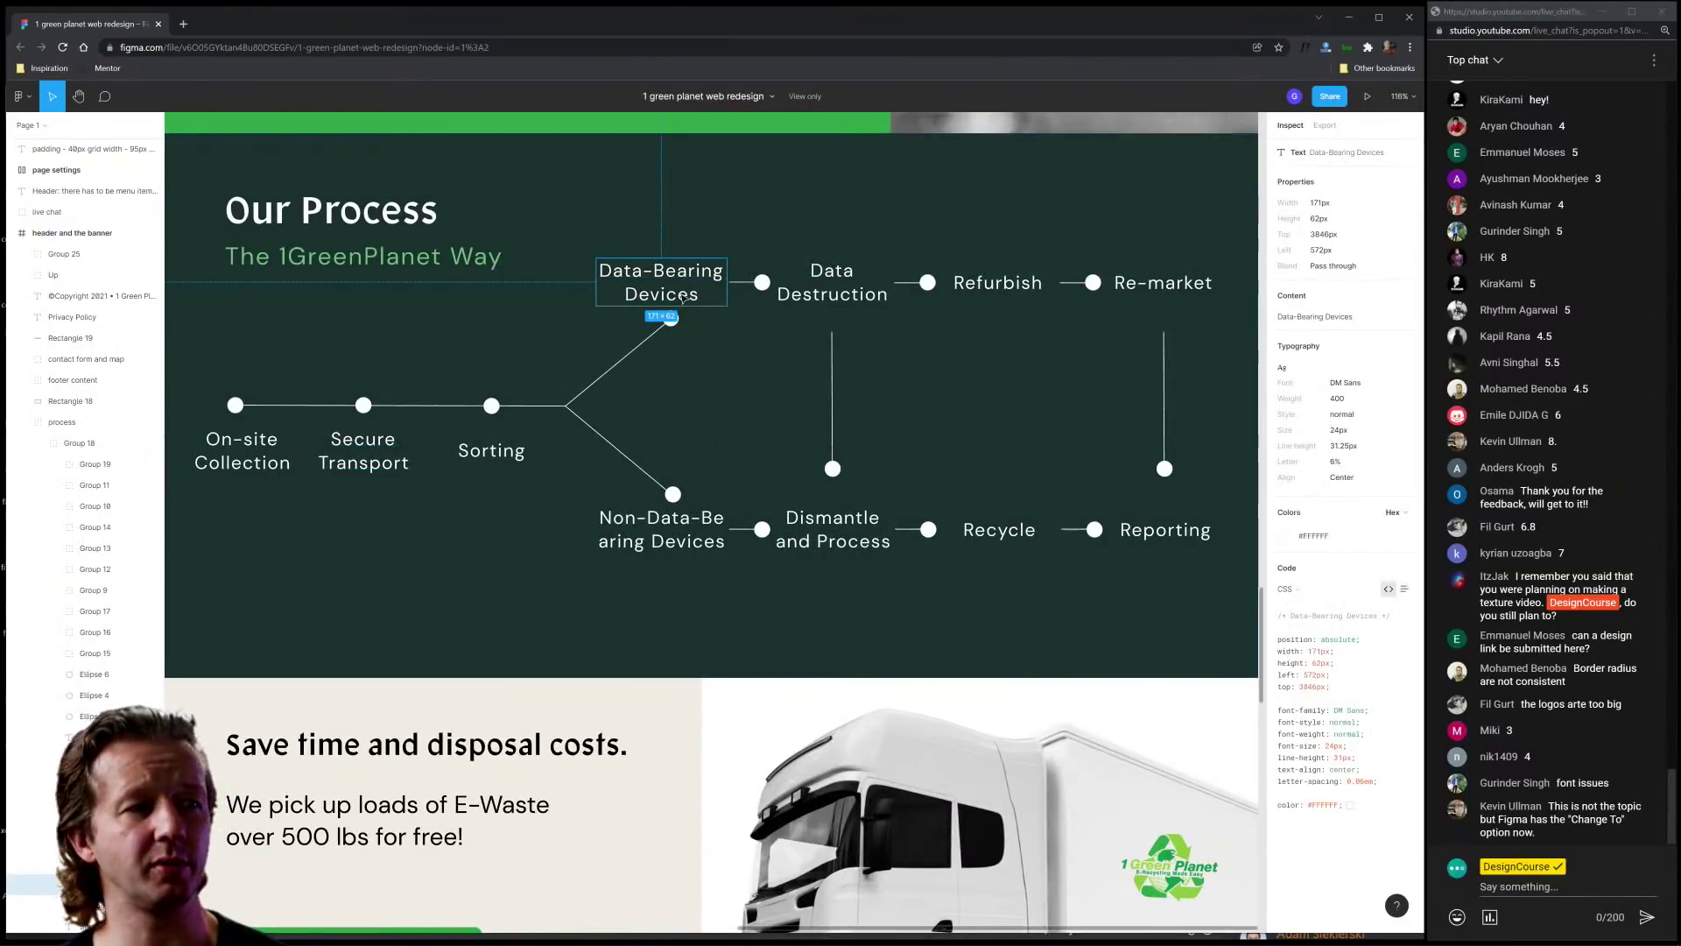
{"action": "scroll", "coordinate": [1126, 630], "scroll_direction": "down", "scroll_amount": 5}
{"action": "scroll", "coordinate": [1107, 537], "scroll_direction": "down", "scroll_amount": 5}
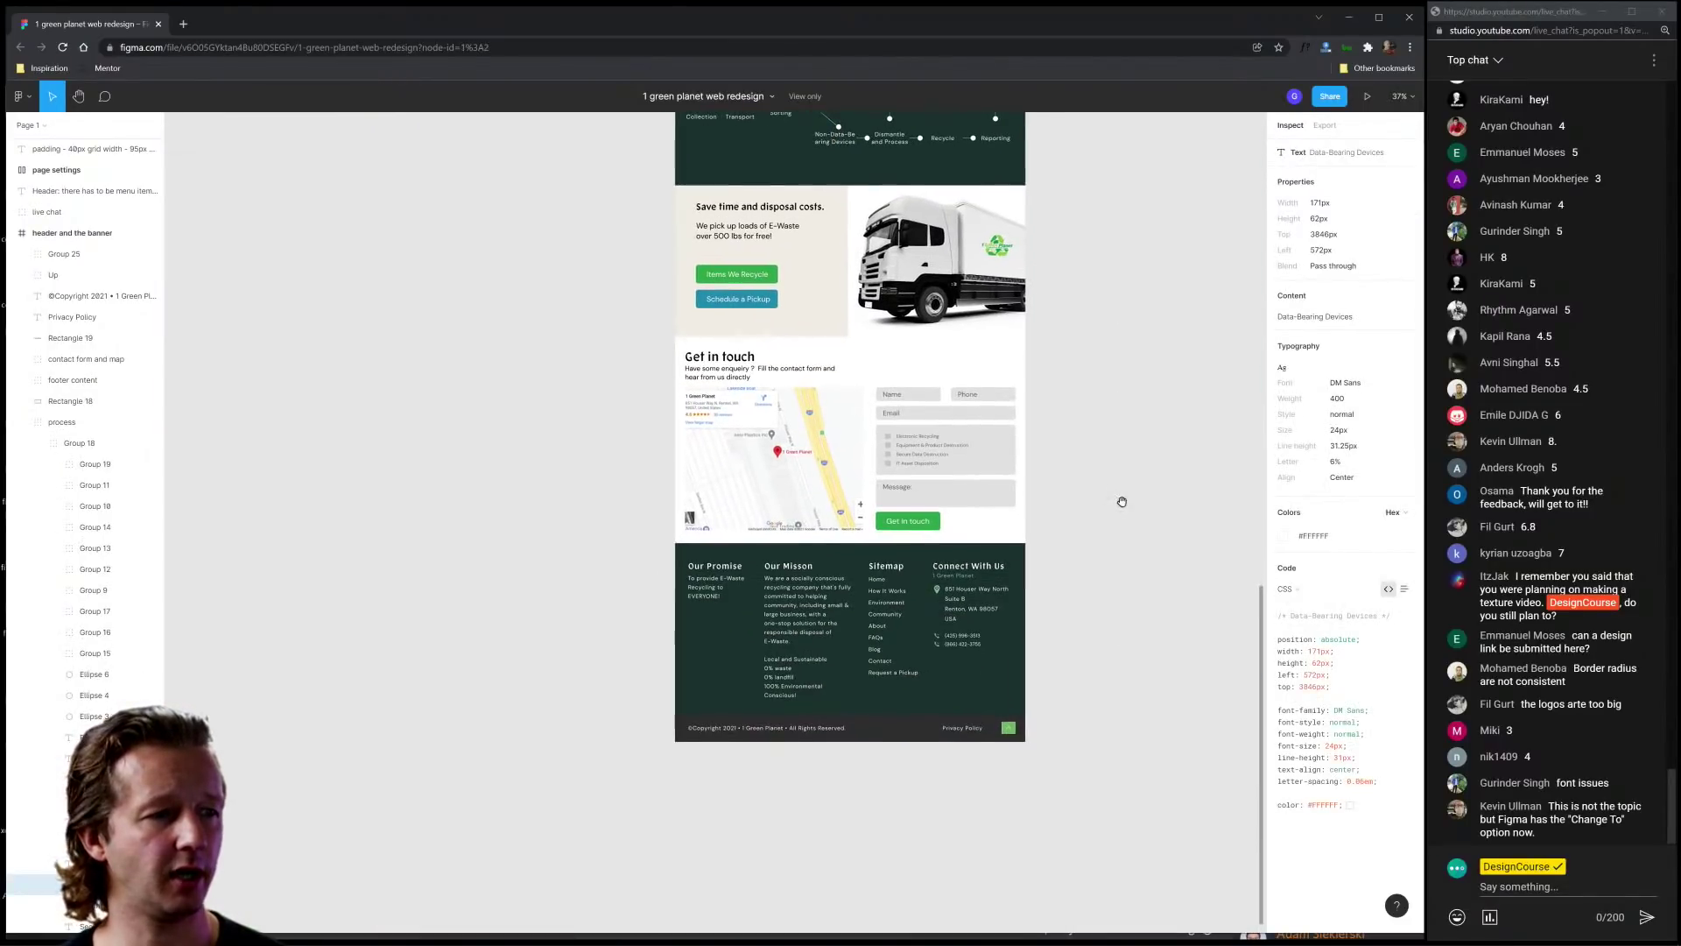
Step: Read the CSS of the footer 'Our Misson' paragraph and the dark Rectangle 18 background
{"action": "left_click", "coordinate": [1098, 509]}
{"action": "scroll", "coordinate": [796, 582], "scroll_direction": "up", "scroll_amount": 5}
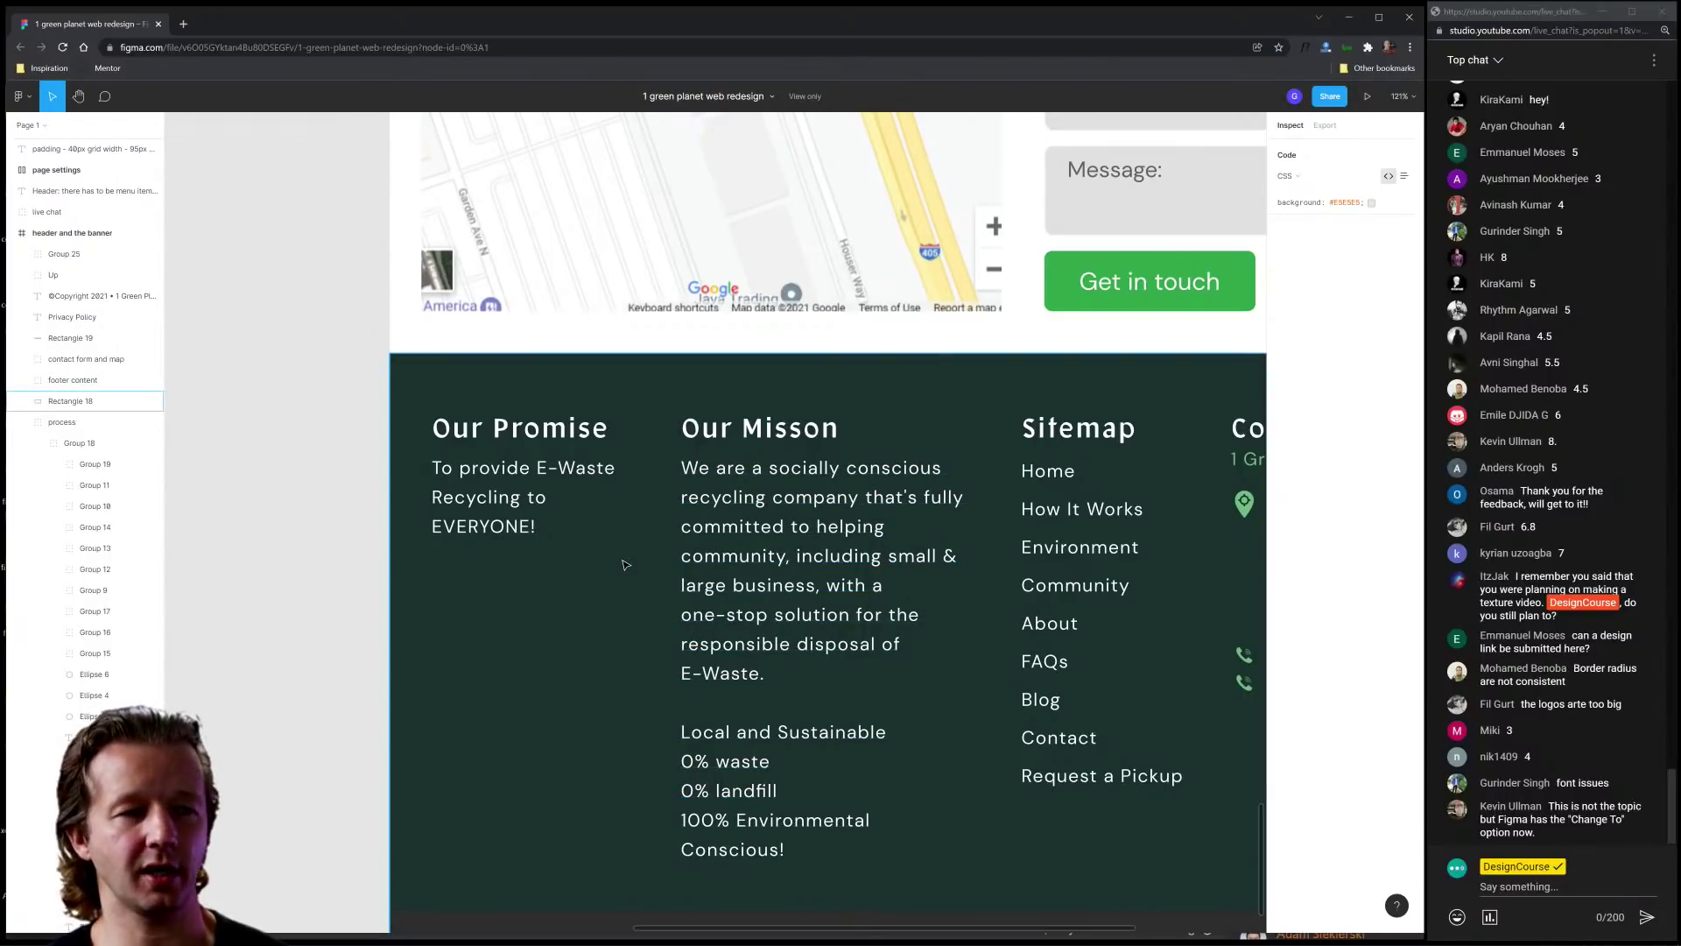
{"action": "left_click", "coordinate": [831, 566]}
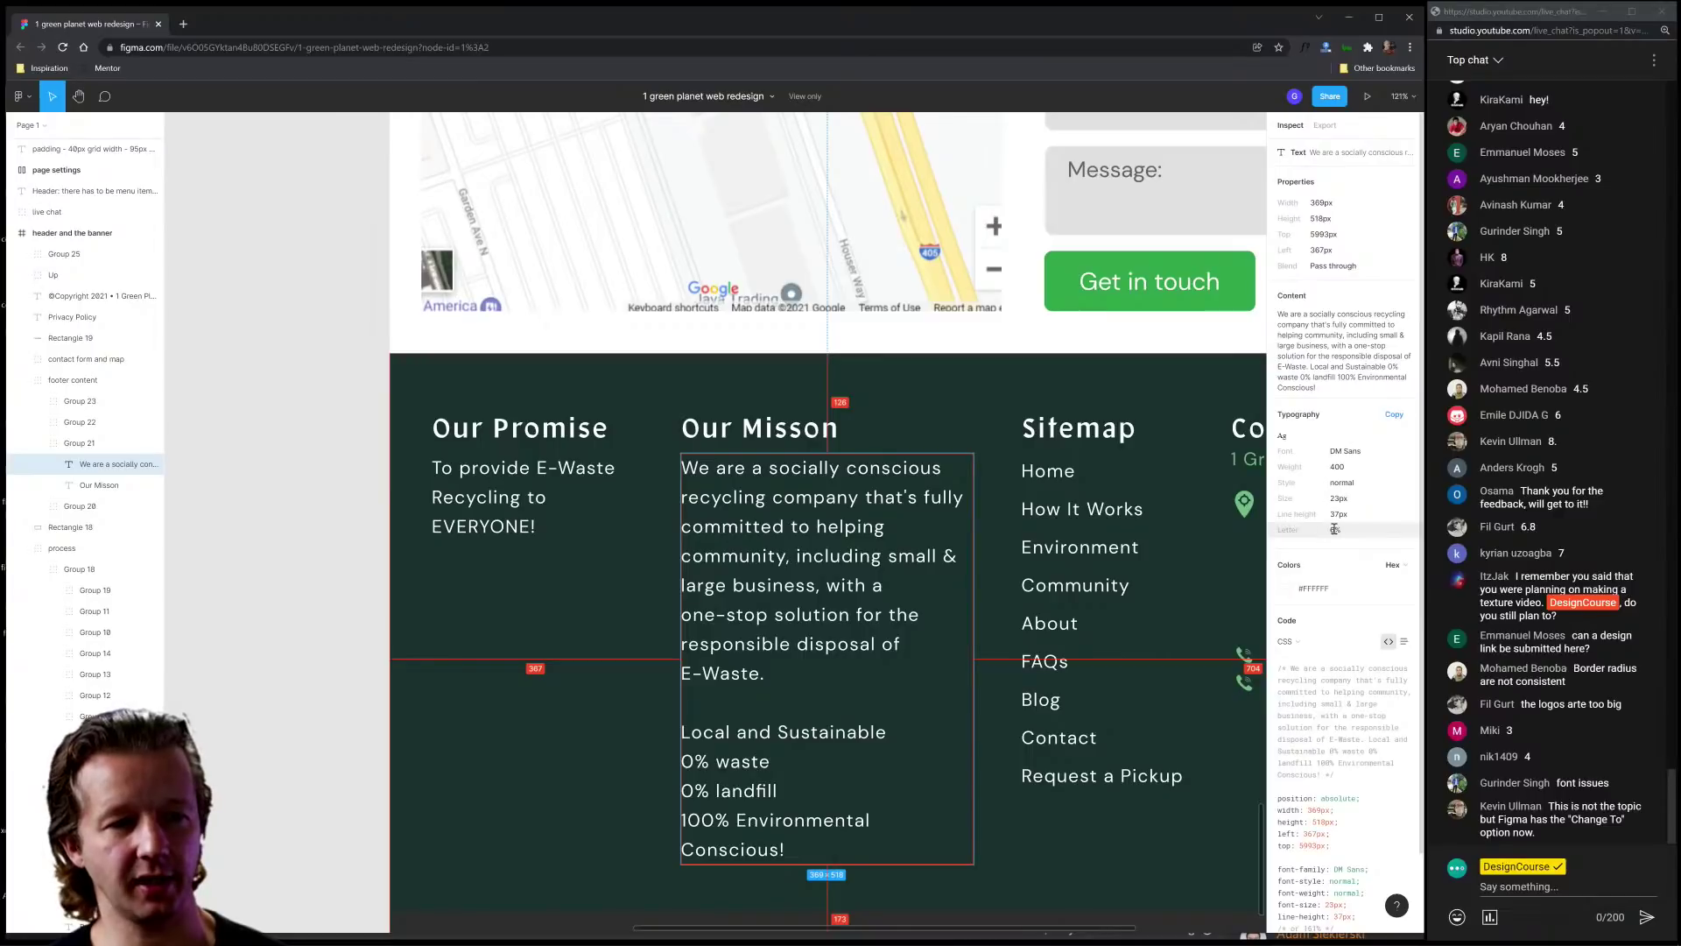
{"action": "left_click", "coordinate": [611, 670]}
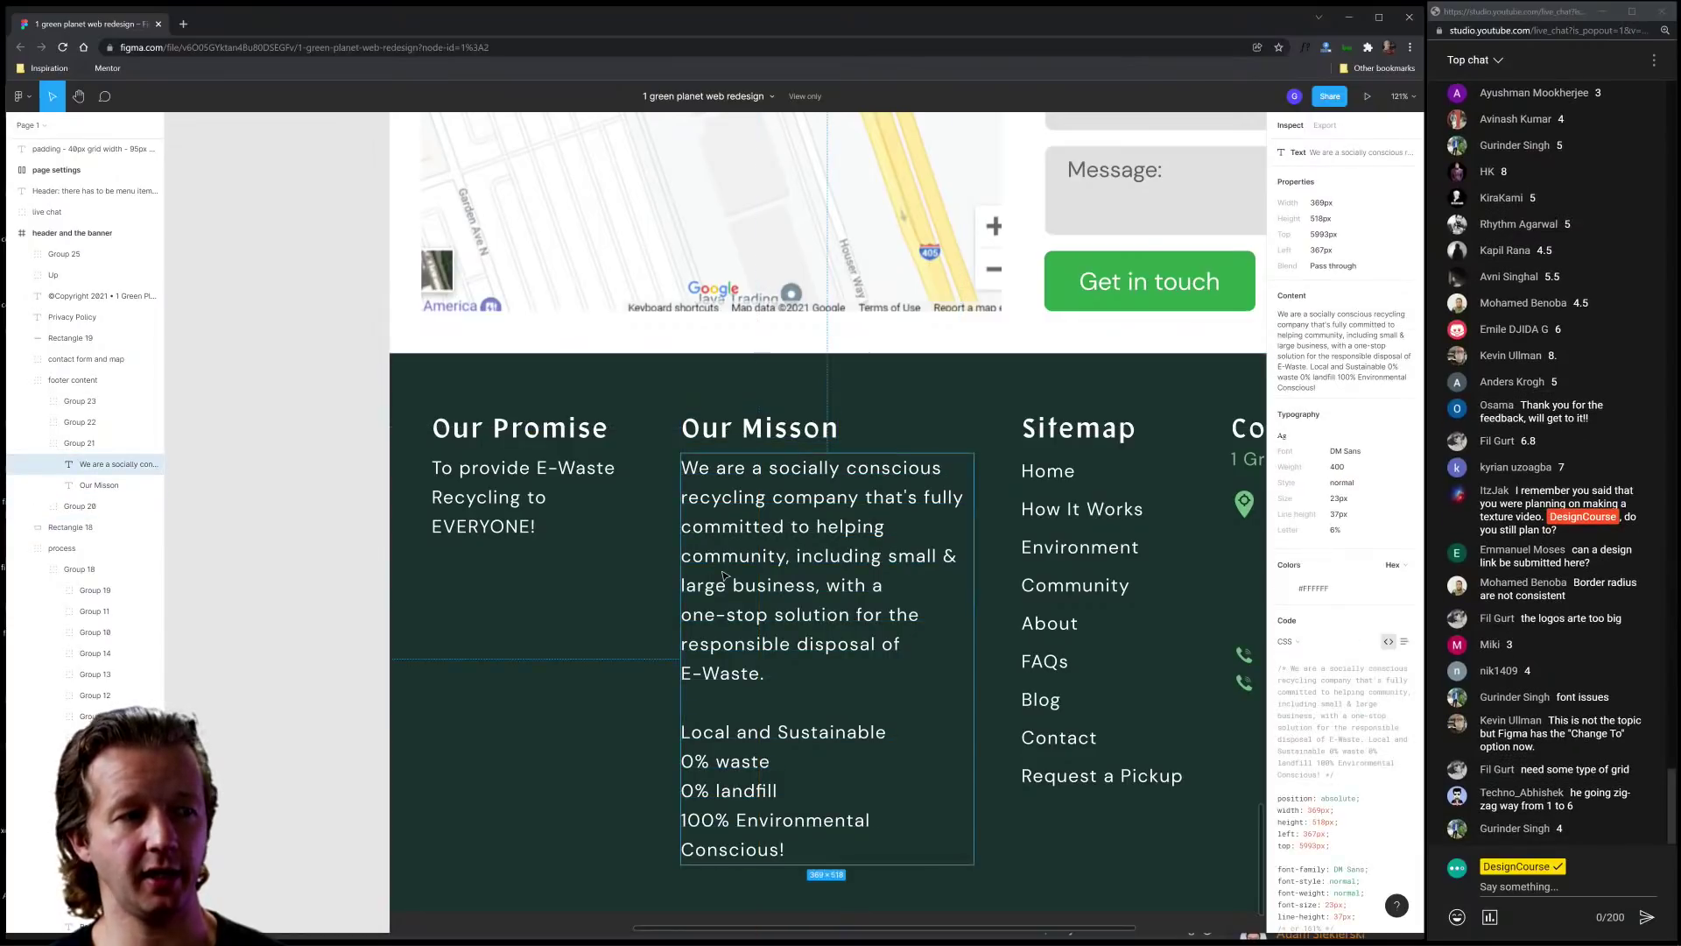
{"action": "scroll", "coordinate": [613, 597], "scroll_direction": "down", "scroll_amount": 5}
Step: Back at the hero, copy the #30A248 fill of the Items We Recycle button's Rectangle 3
{"action": "scroll", "coordinate": [1024, 522], "scroll_direction": "up", "scroll_amount": 5}
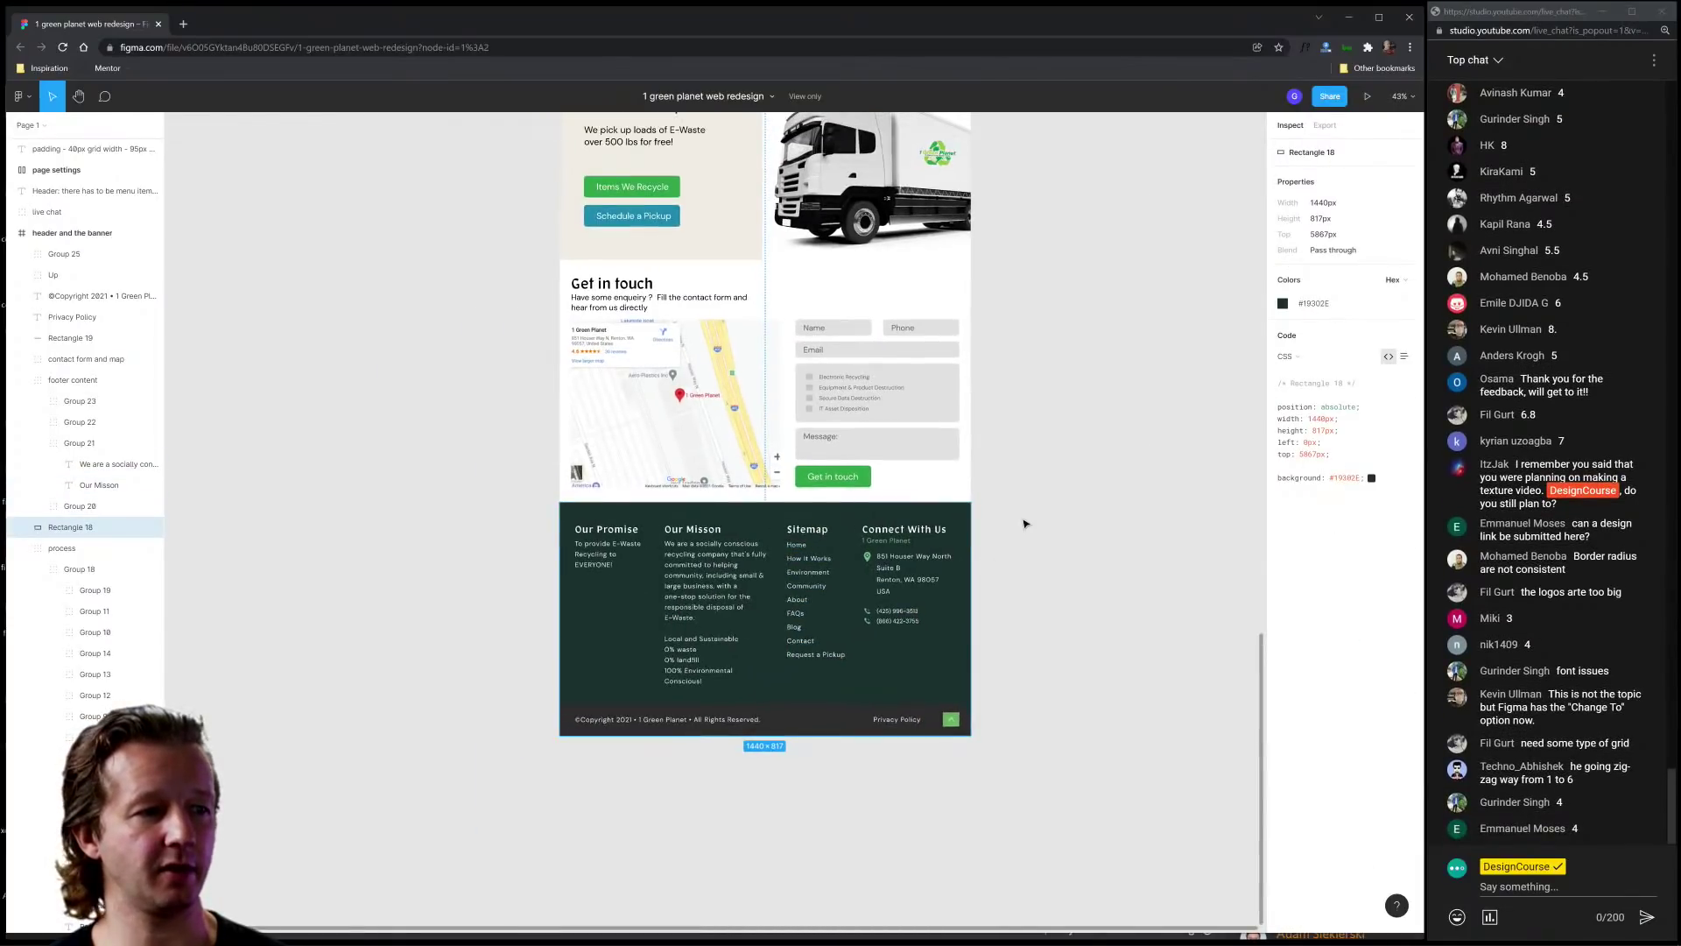
{"action": "scroll", "coordinate": [1026, 433], "scroll_direction": "up", "scroll_amount": 3}
{"action": "scroll", "coordinate": [1026, 432], "scroll_direction": "up", "scroll_amount": 10}
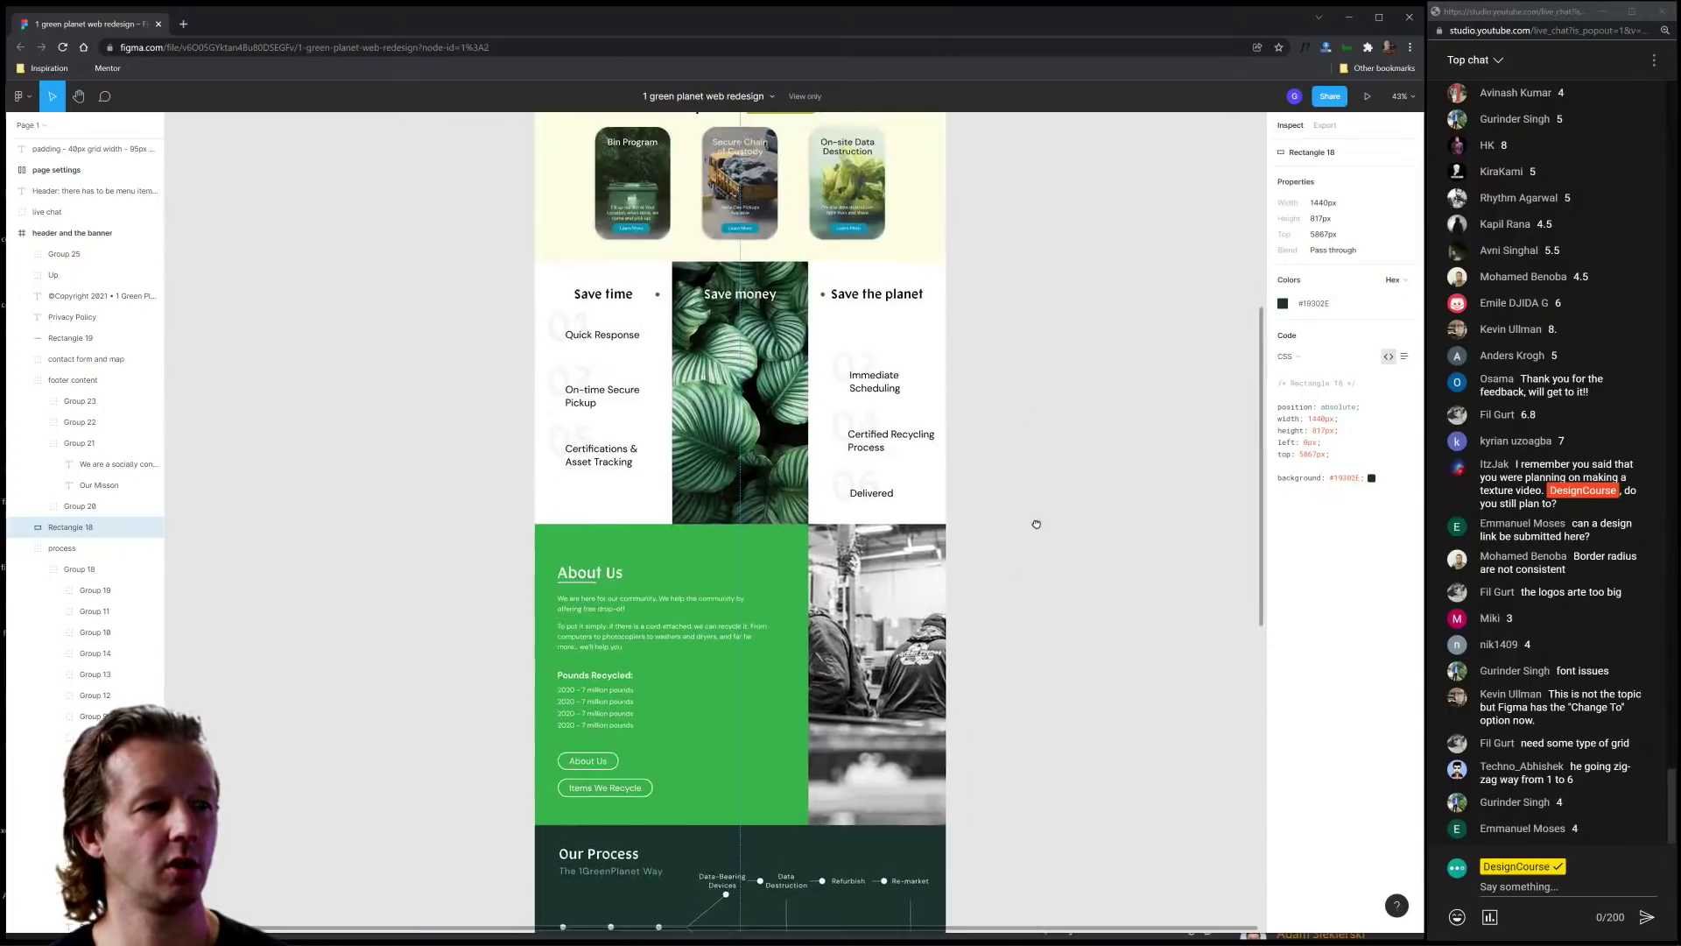
{"action": "scroll", "coordinate": [1076, 604], "scroll_direction": "up", "scroll_amount": 6}
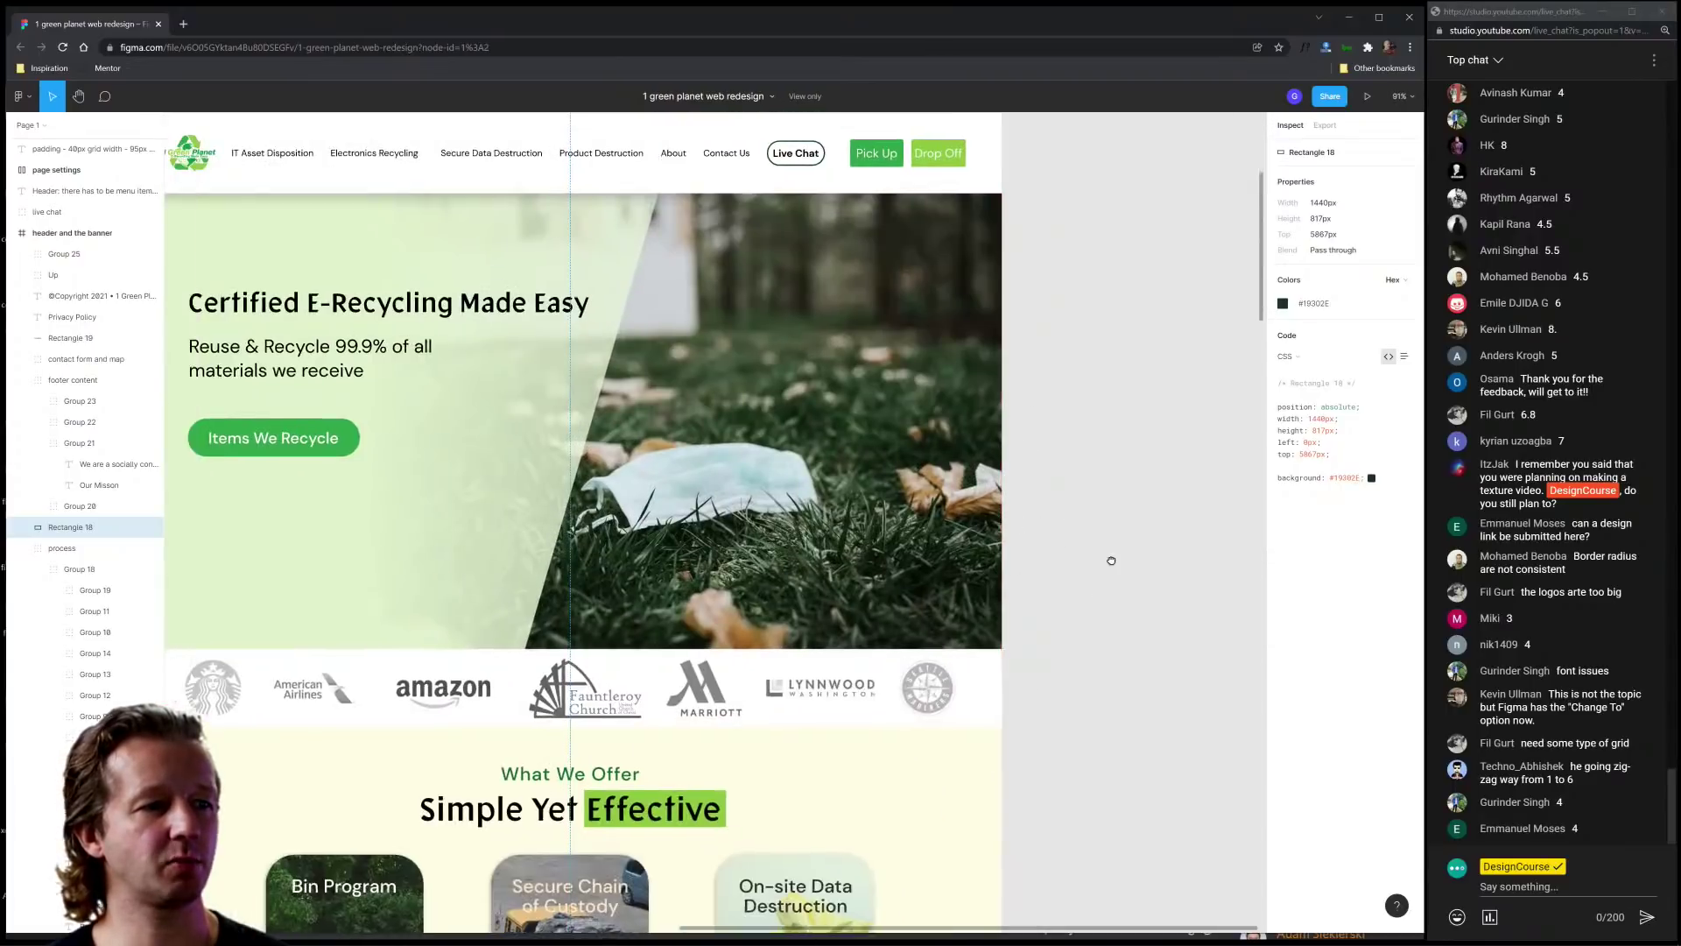
{"action": "scroll", "coordinate": [994, 521], "scroll_direction": "down", "scroll_amount": 2}
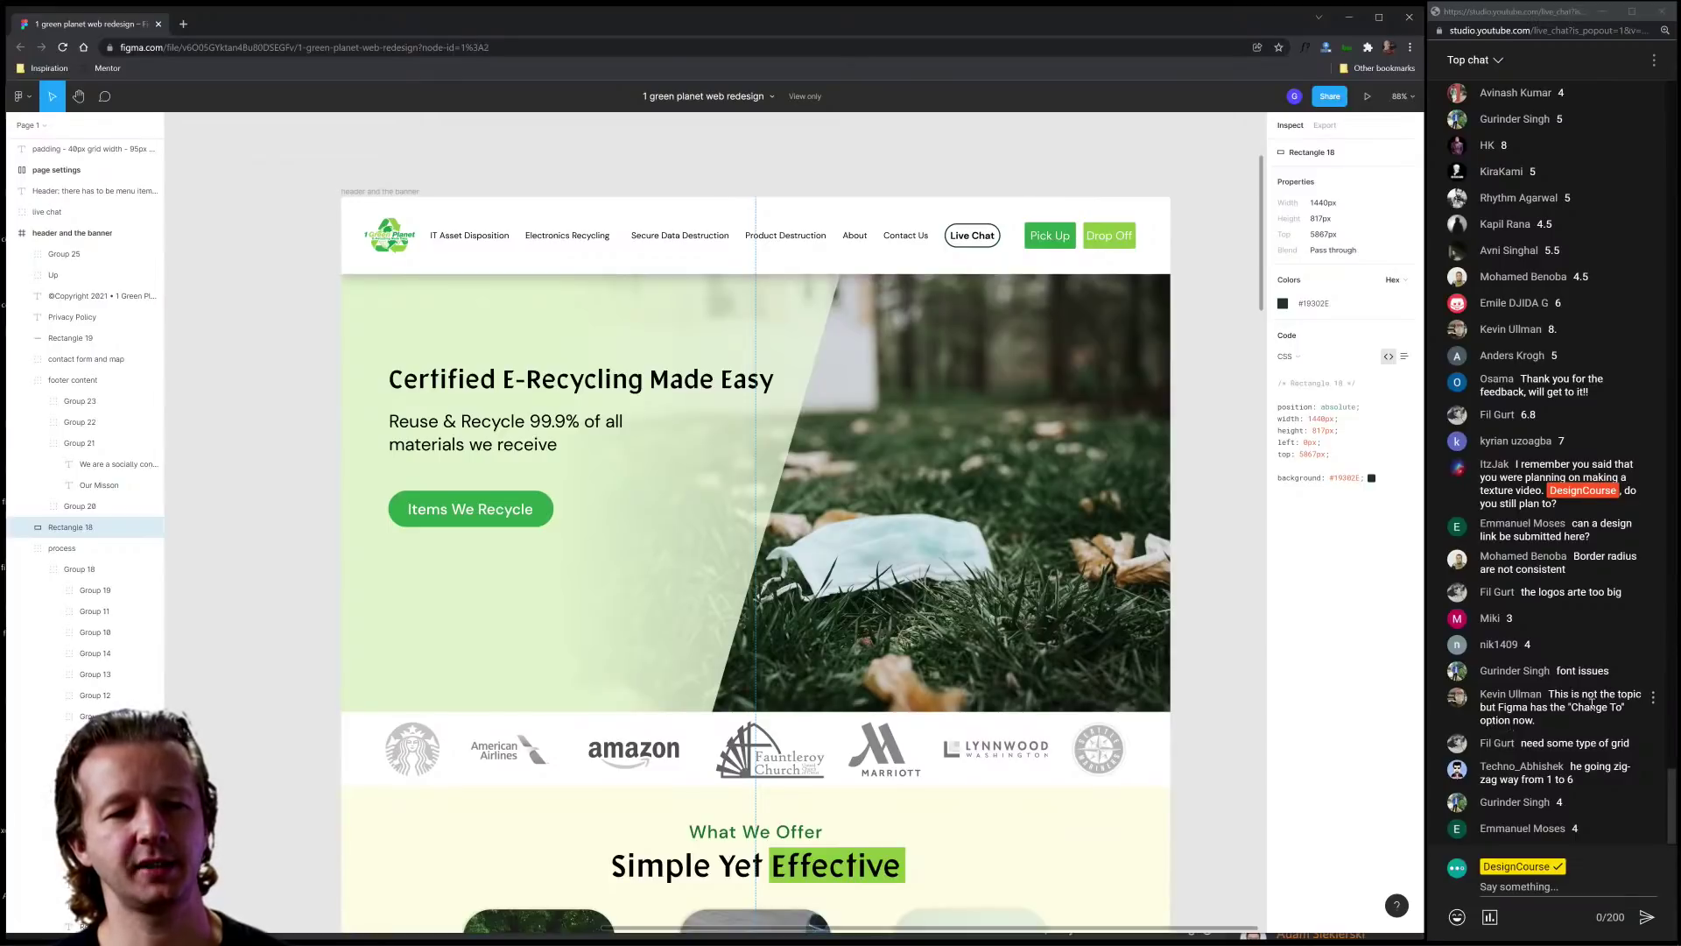
{"action": "left_click", "coordinate": [1226, 442]}
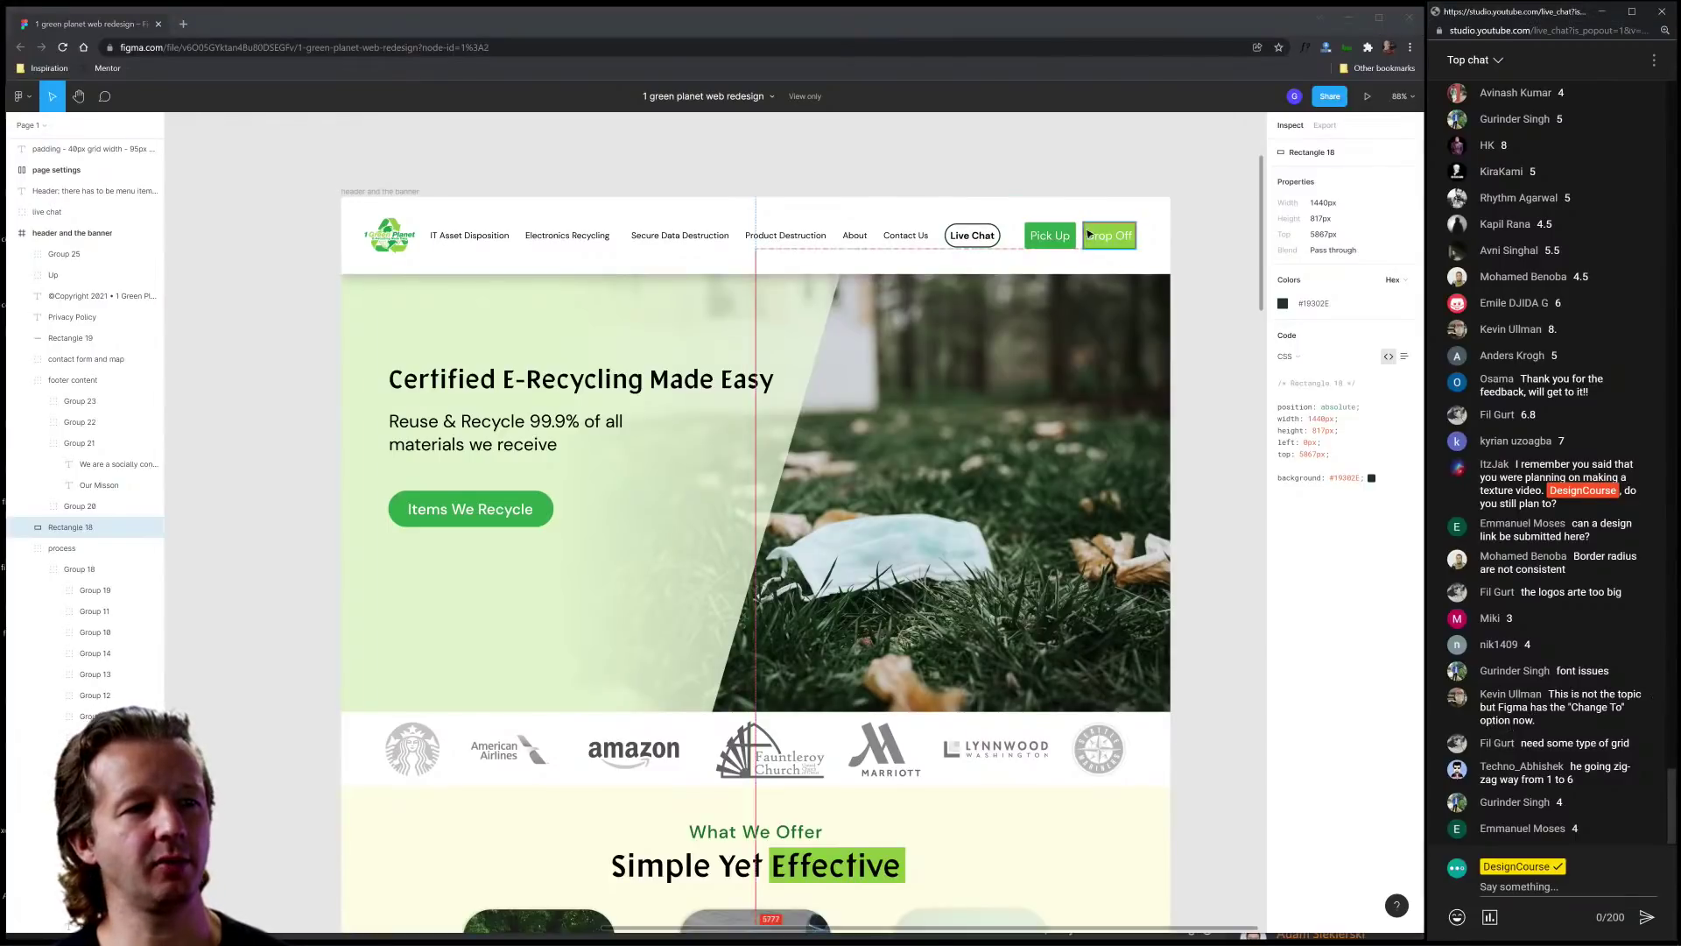
{"action": "left_click", "coordinate": [470, 509]}
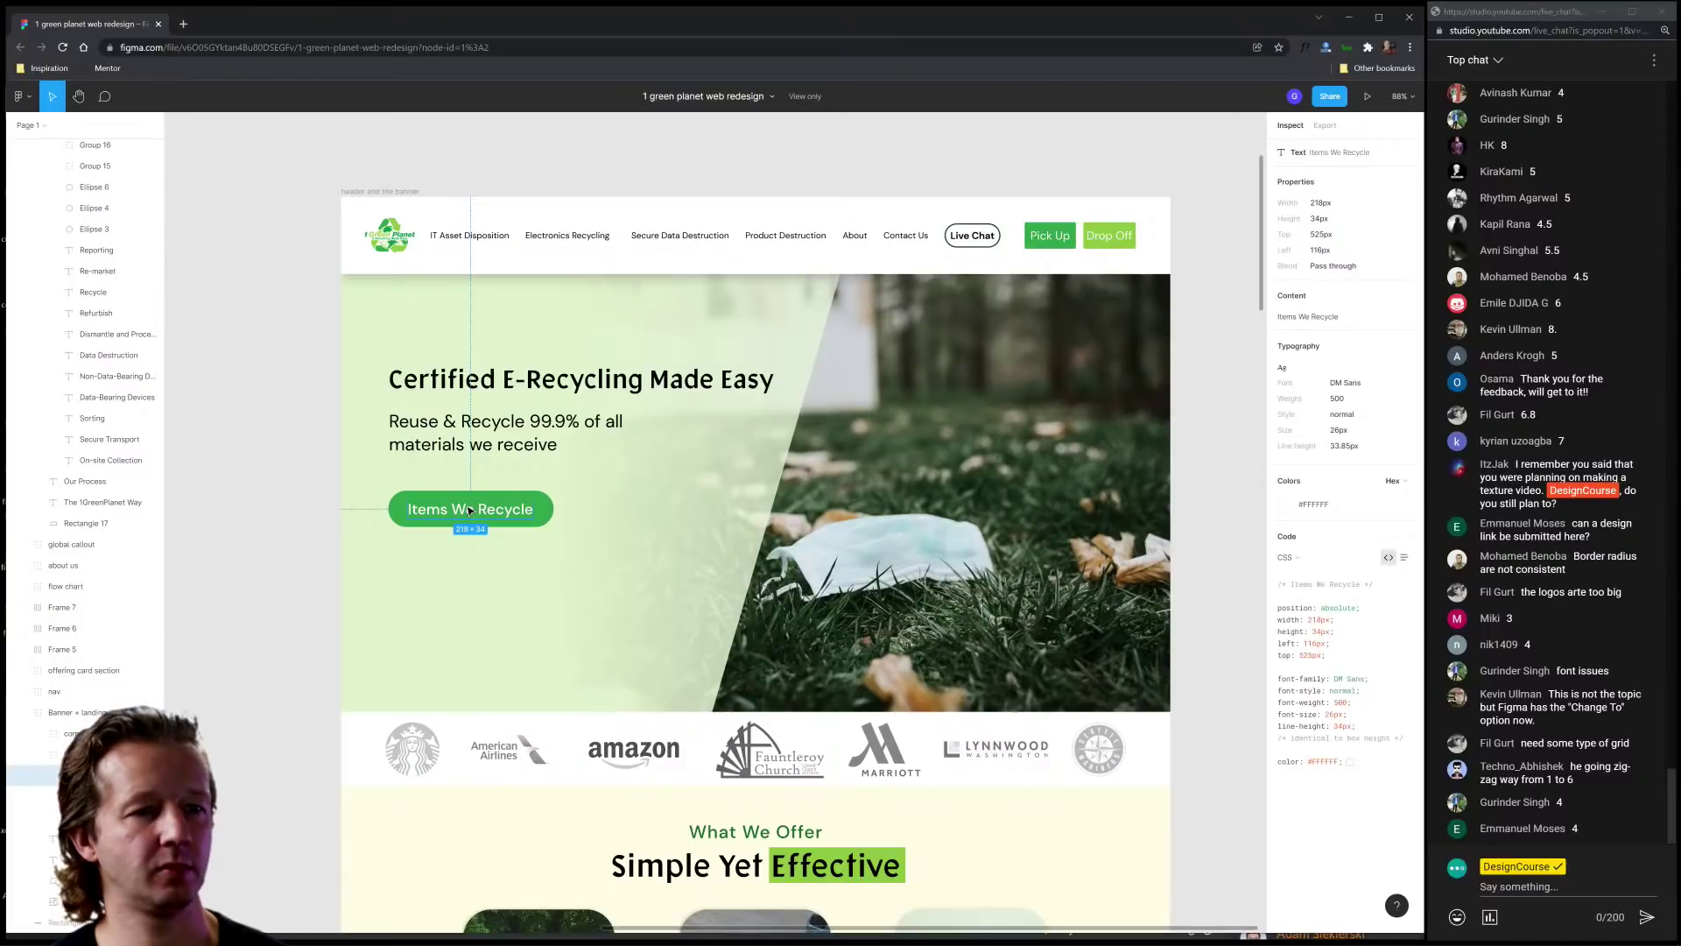
{"action": "left_click", "coordinate": [1173, 491]}
{"action": "left_click", "coordinate": [666, 495]}
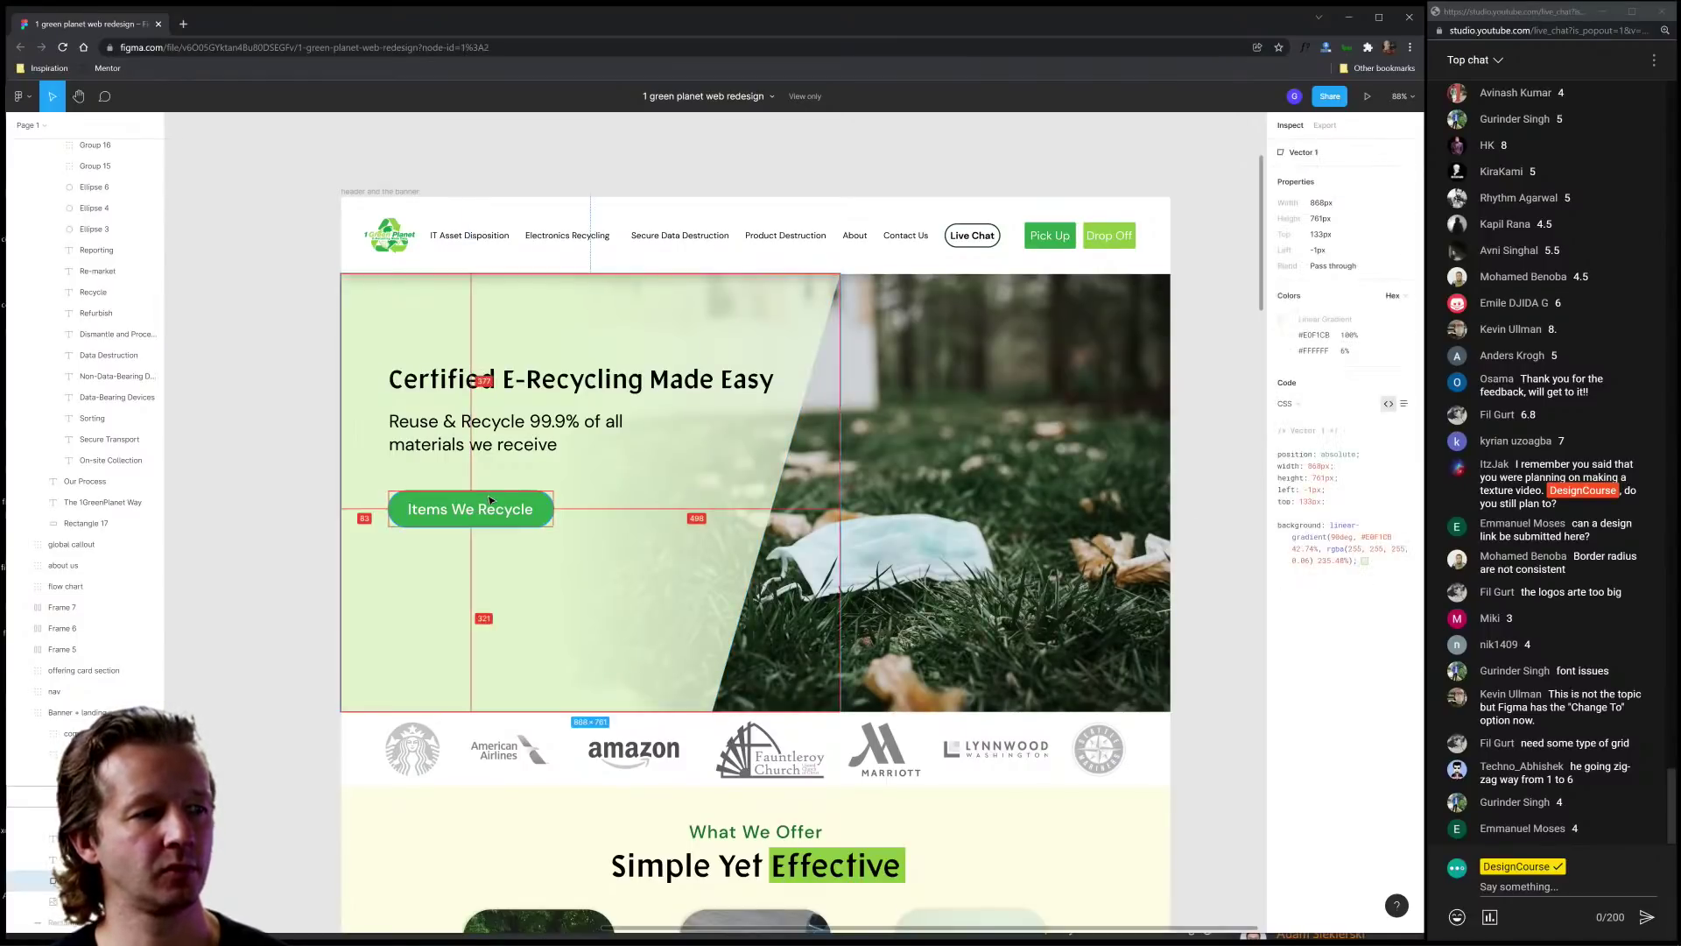
{"action": "left_click", "coordinate": [489, 500]}
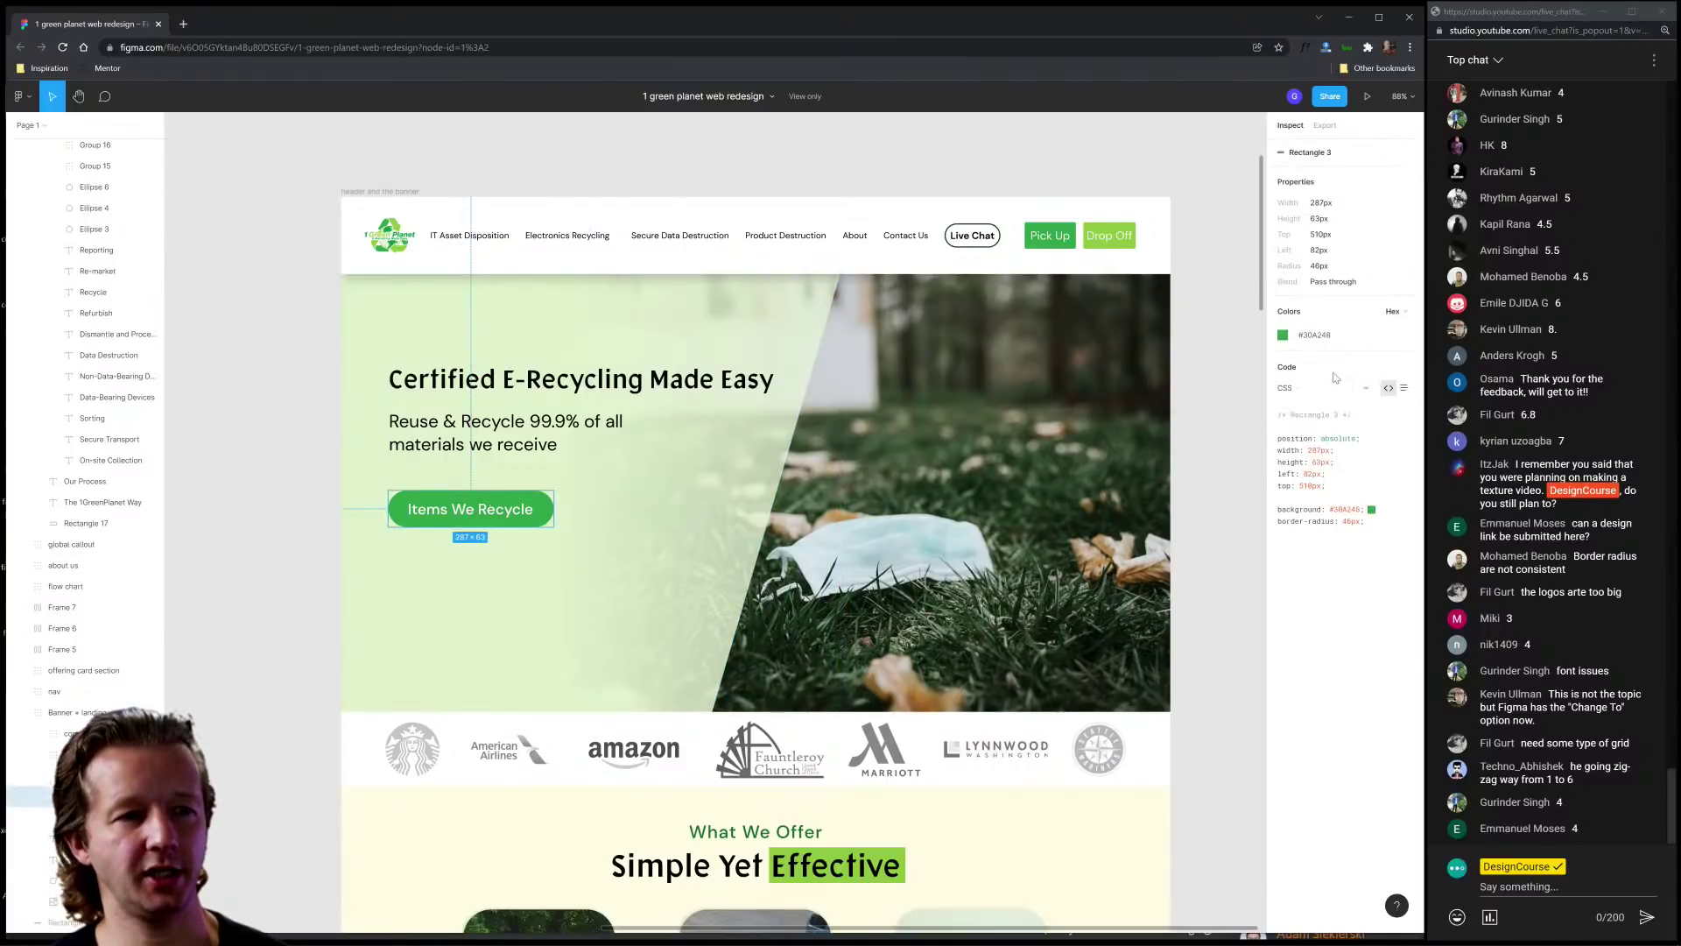
{"action": "left_click", "coordinate": [1283, 338]}
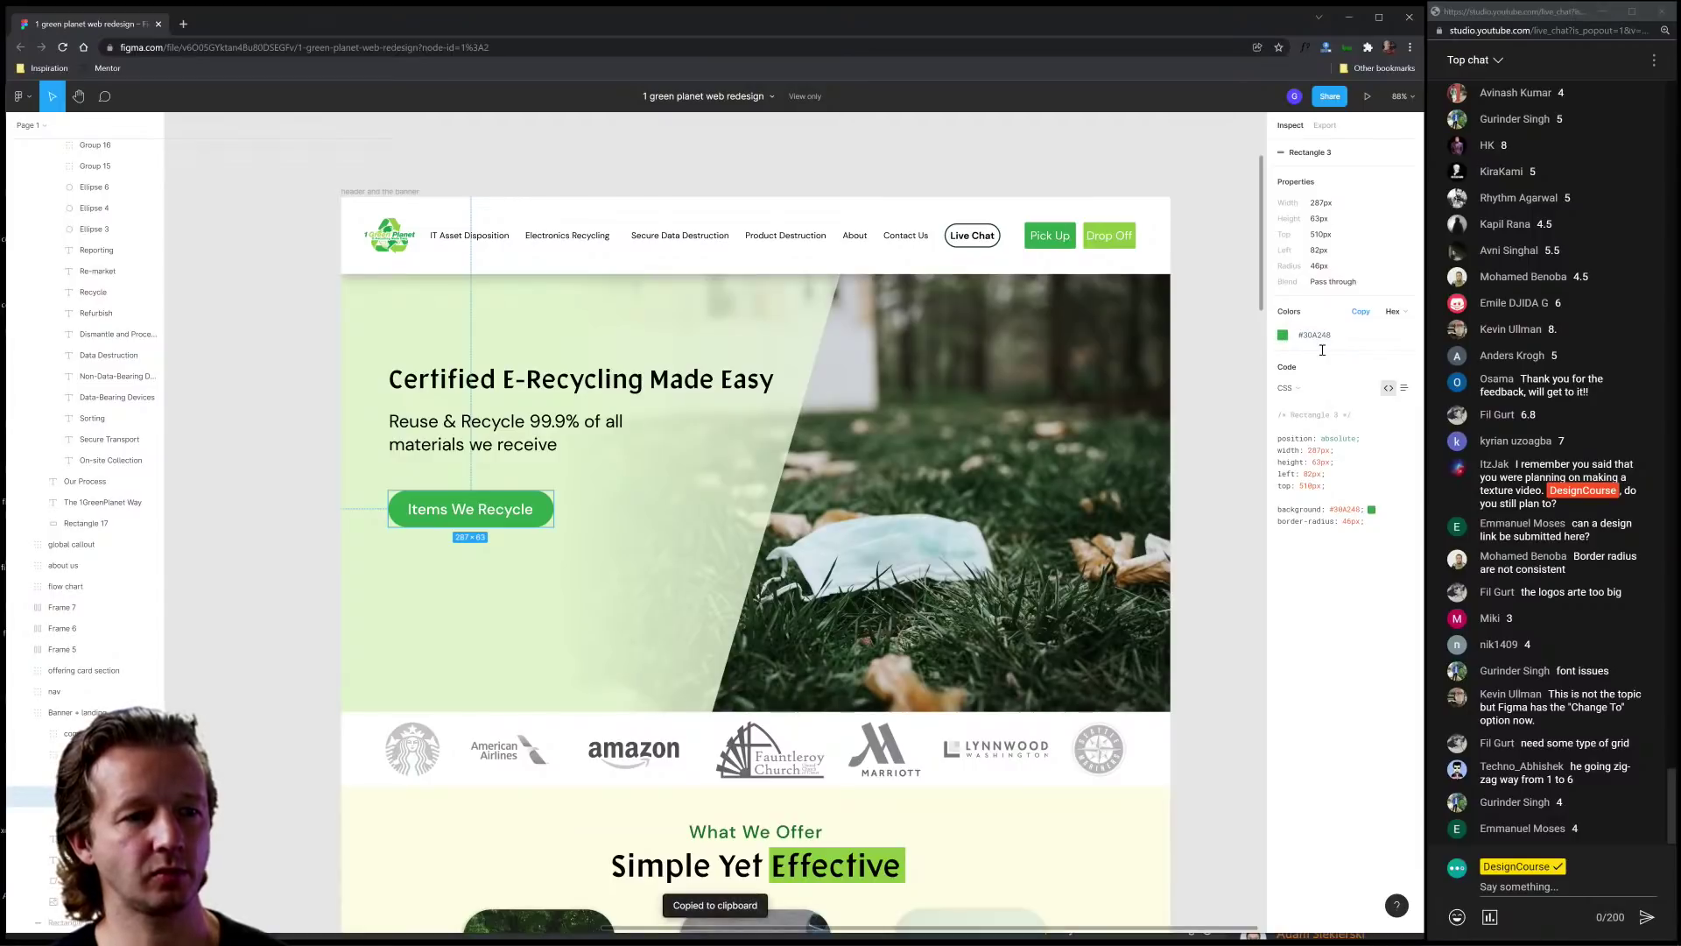
{"action": "left_click", "coordinate": [388, 191]}
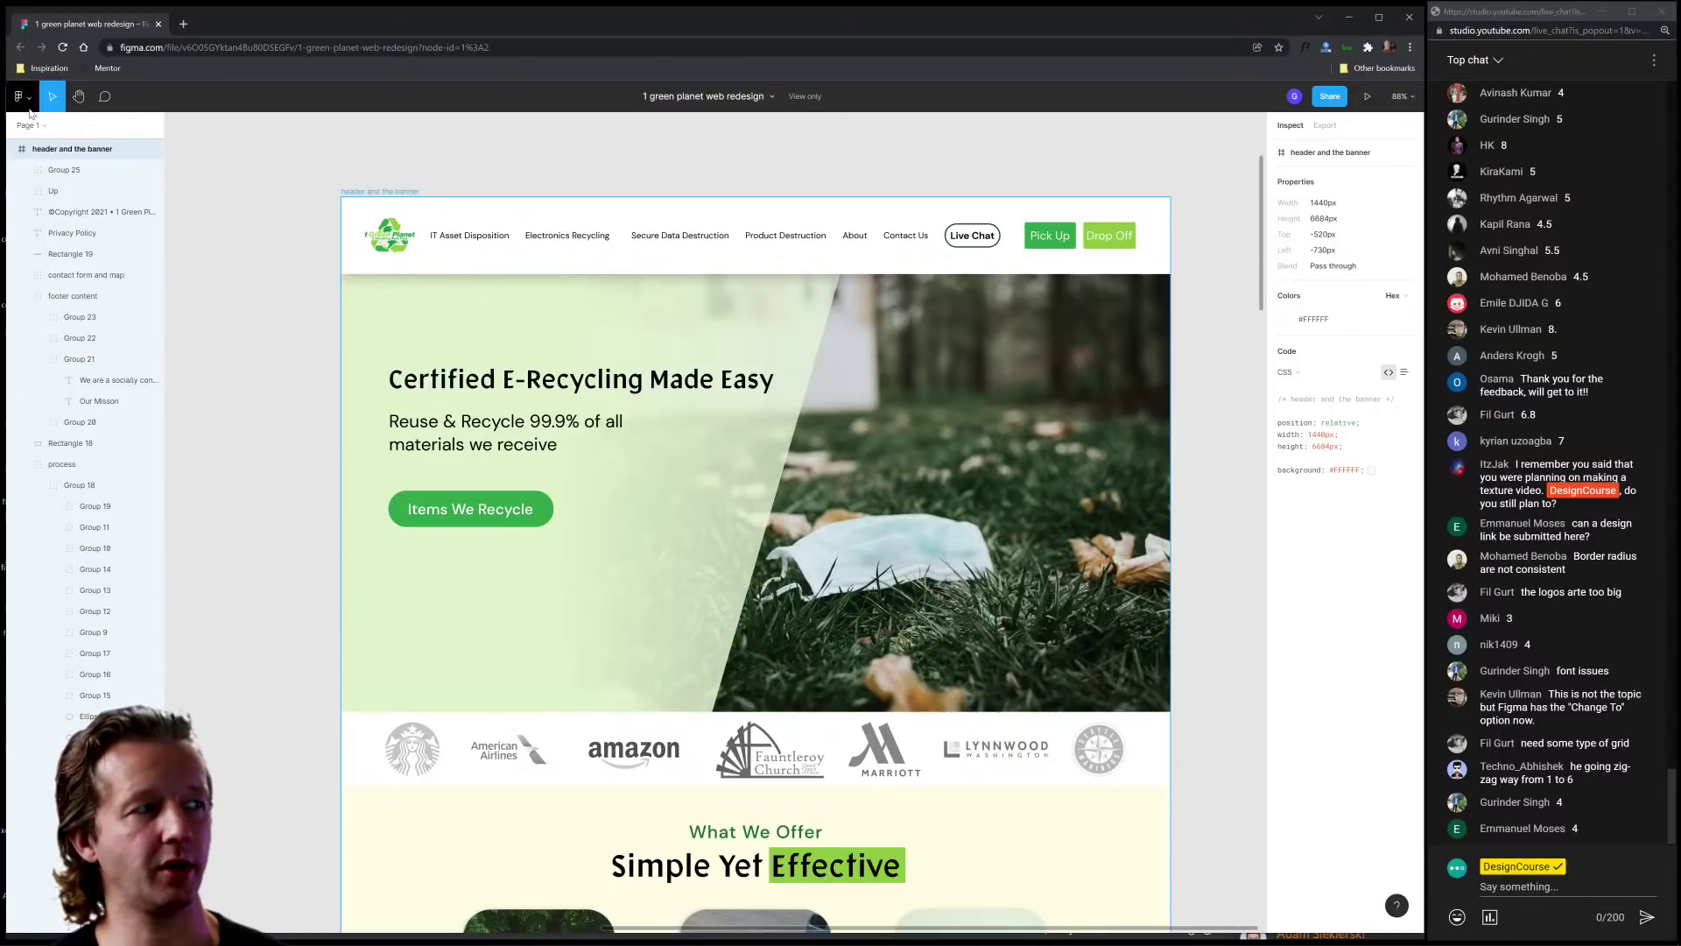
{"action": "left_click", "coordinate": [329, 165]}
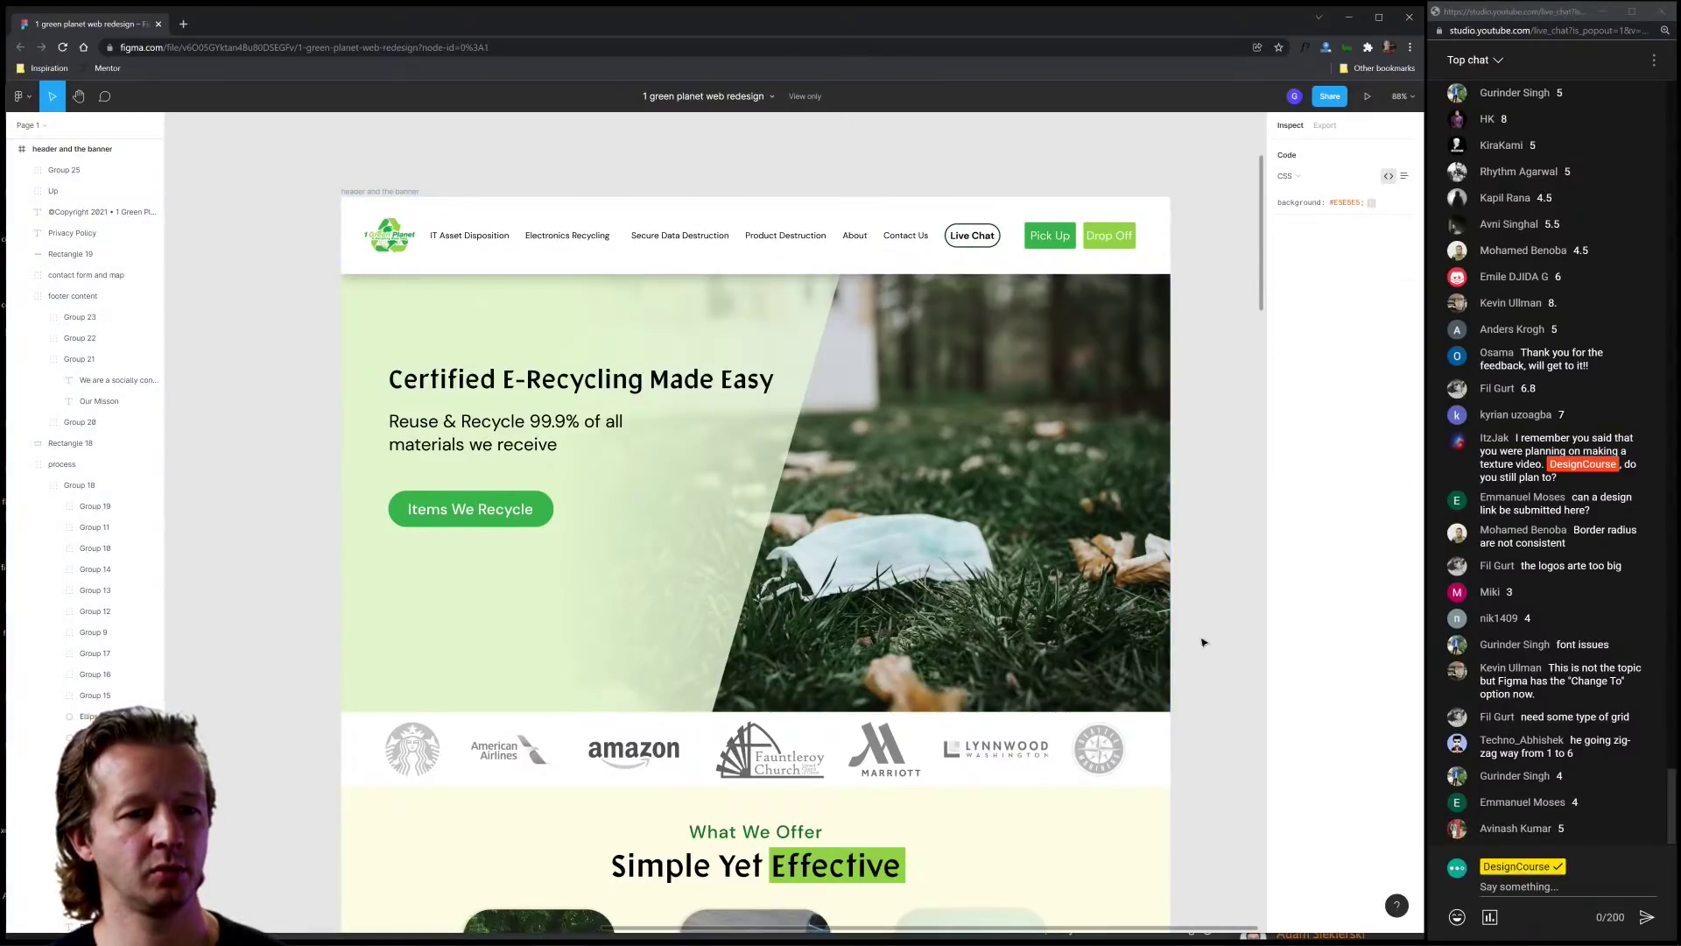
Step: Inspect the green background rectangle behind the About Us section
{"action": "scroll", "coordinate": [1201, 639], "scroll_direction": "down", "scroll_amount": 7}
{"action": "scroll", "coordinate": [1191, 642], "scroll_direction": "down", "scroll_amount": 15}
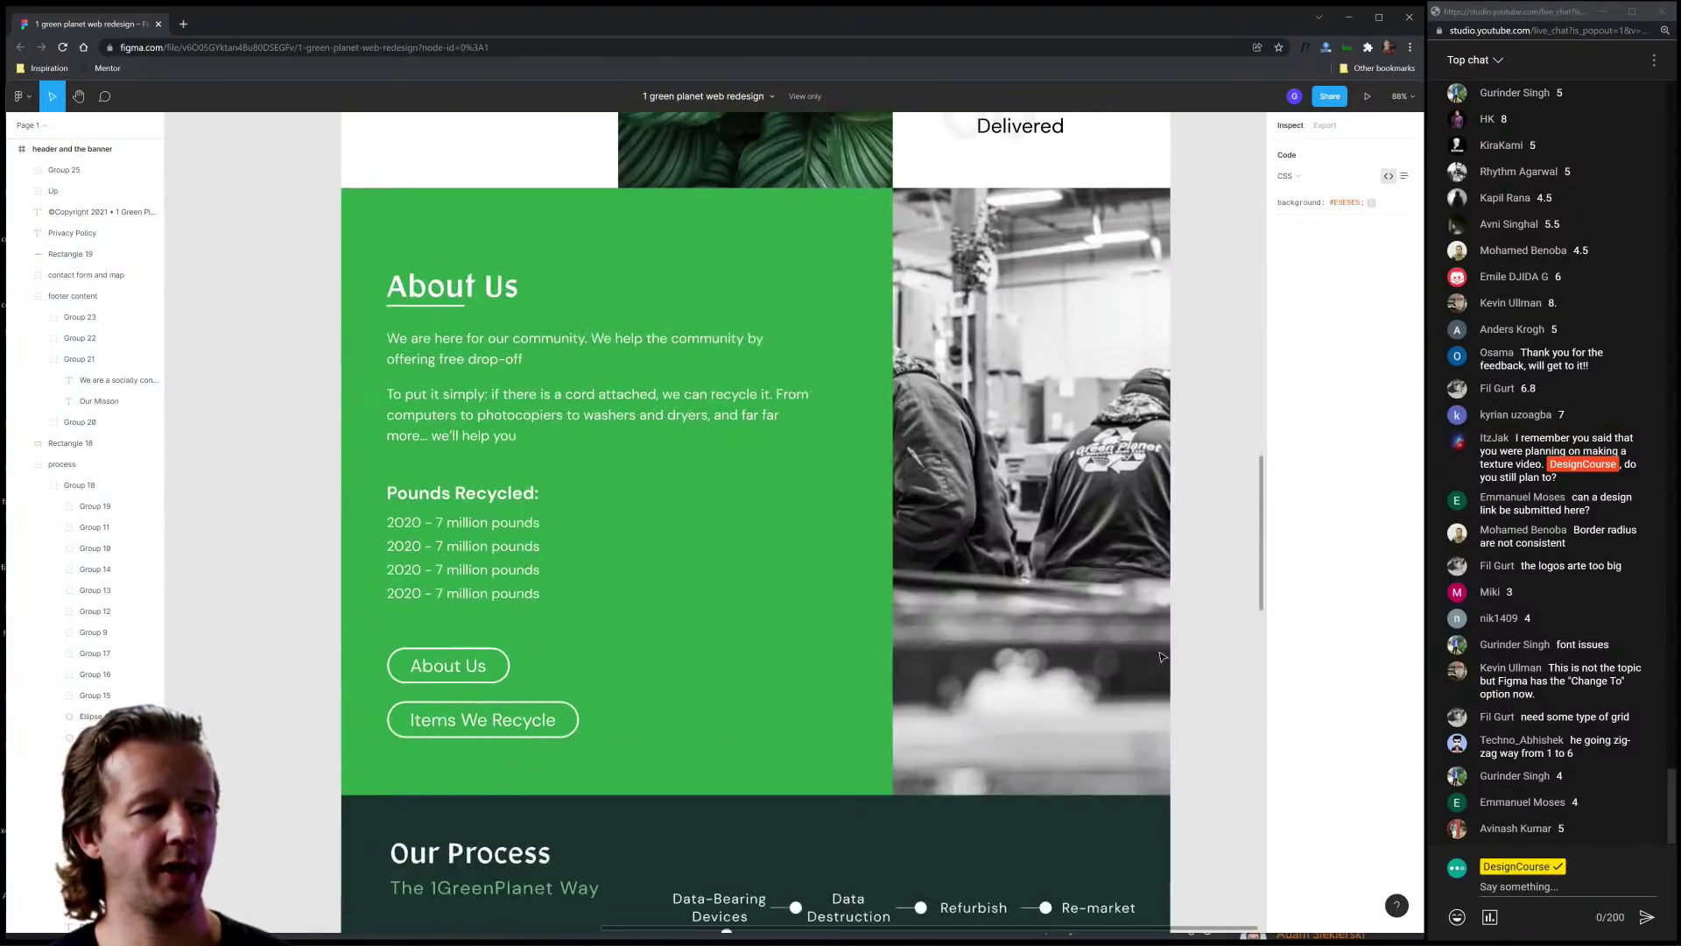
{"action": "scroll", "coordinate": [1165, 655], "scroll_direction": "up", "scroll_amount": 5}
{"action": "scroll", "coordinate": [1161, 656], "scroll_direction": "up", "scroll_amount": 1}
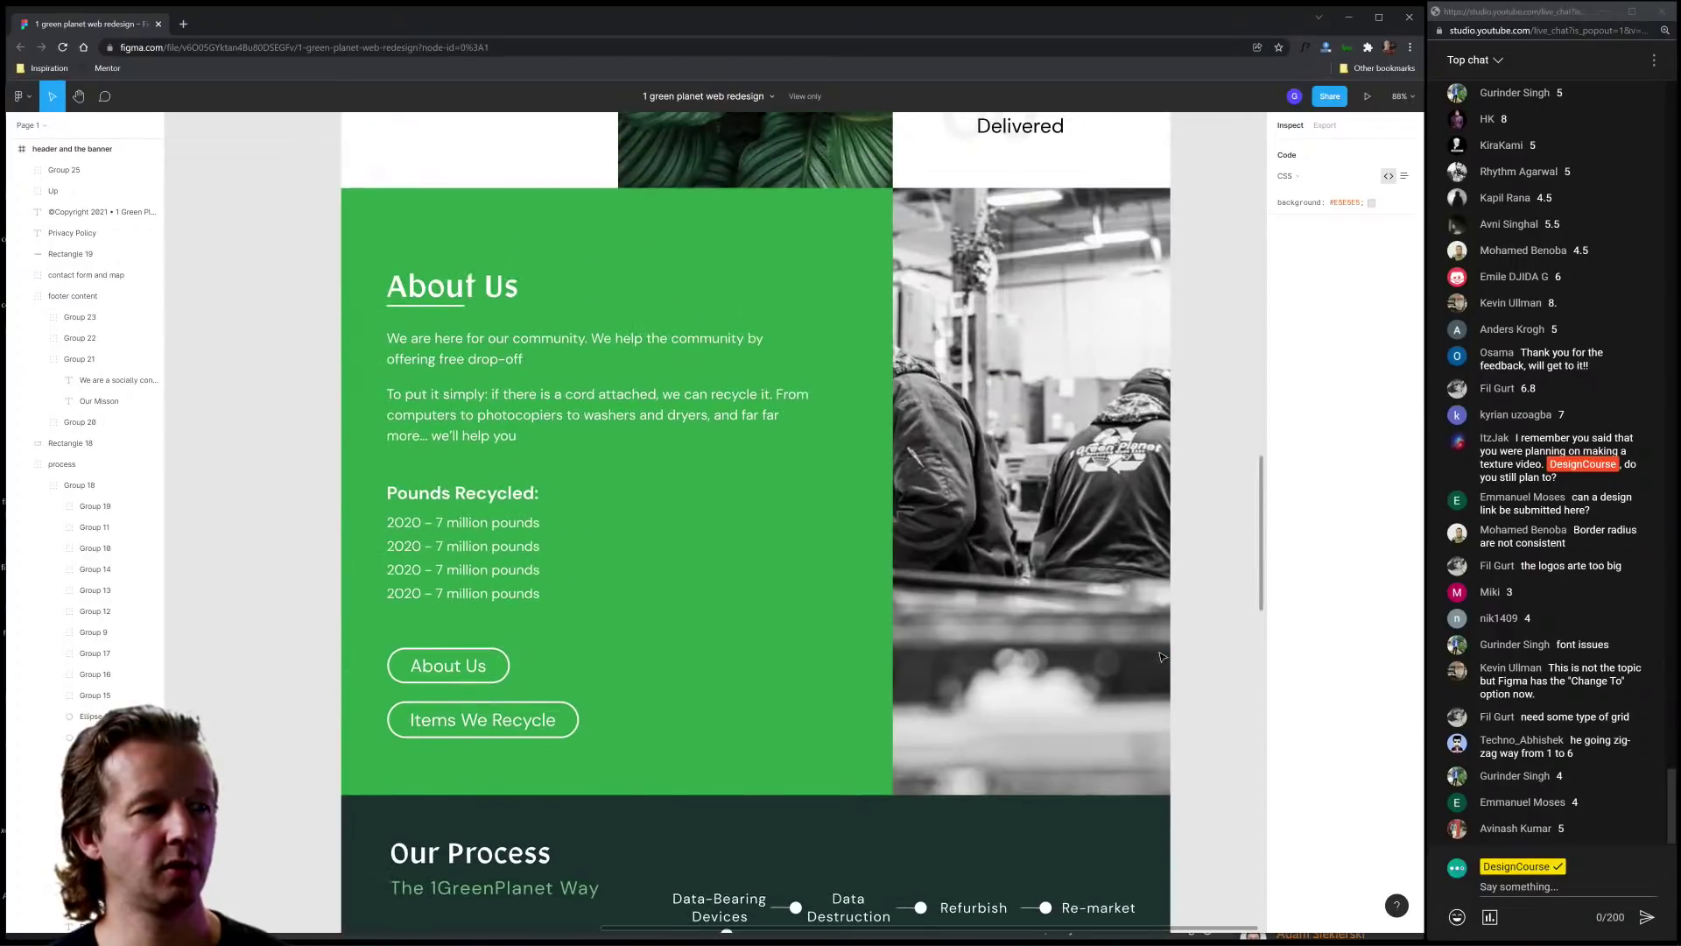
{"action": "scroll", "coordinate": [1161, 656], "scroll_direction": "down", "scroll_amount": 1}
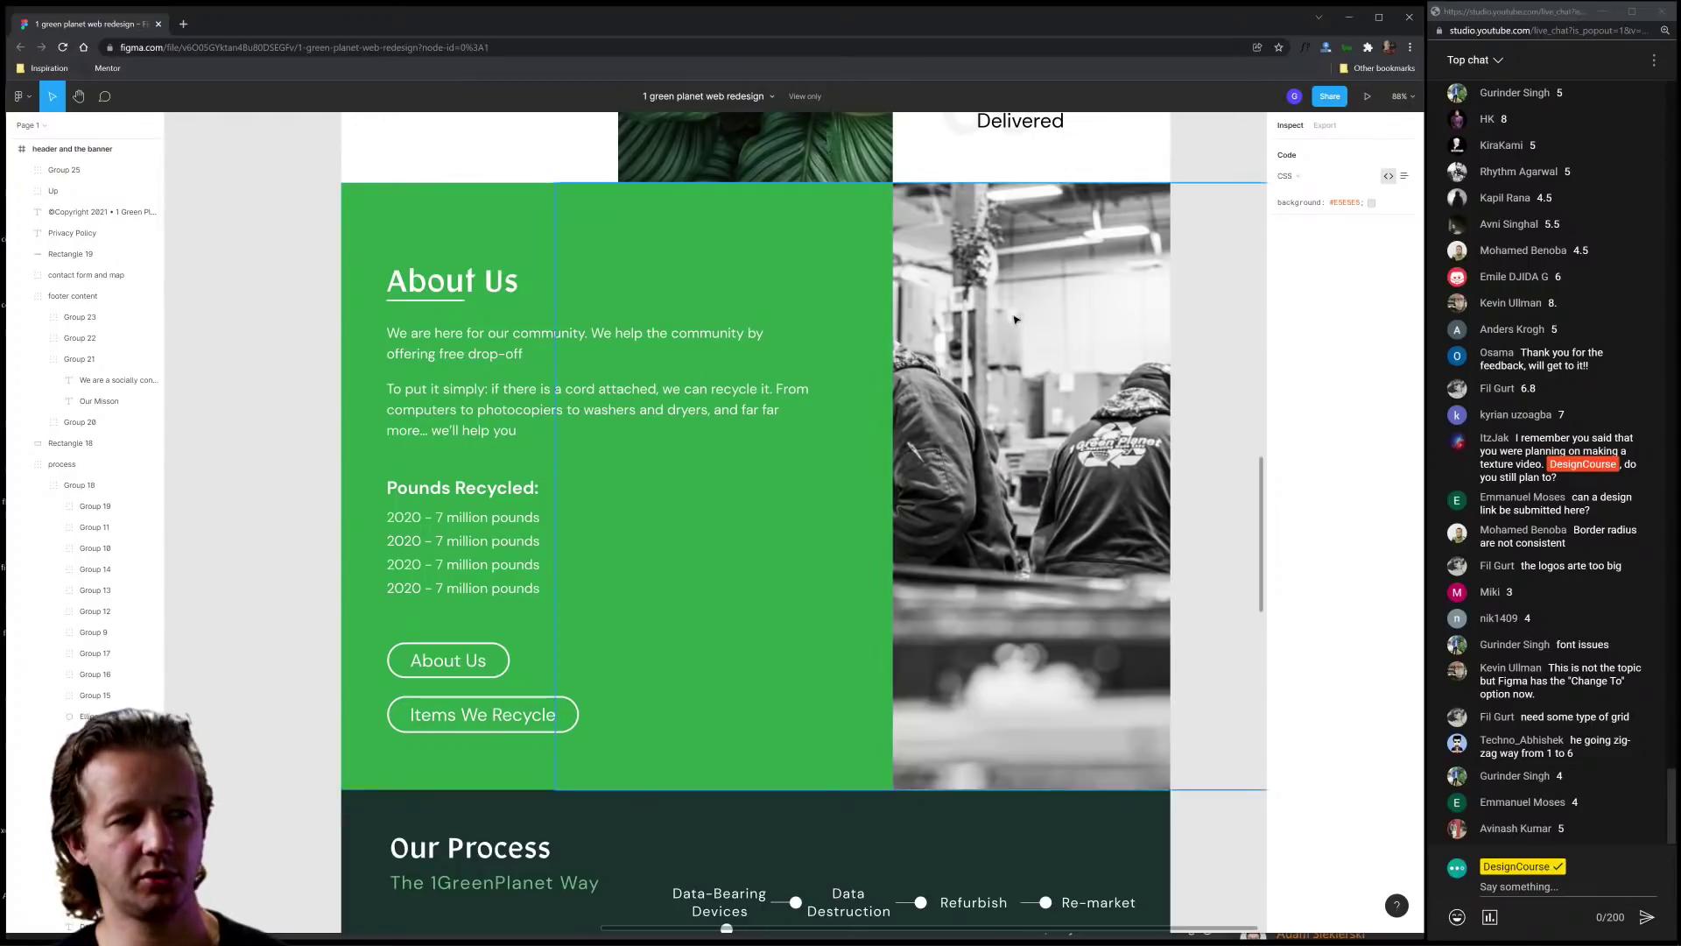
{"action": "left_click", "coordinate": [739, 614]}
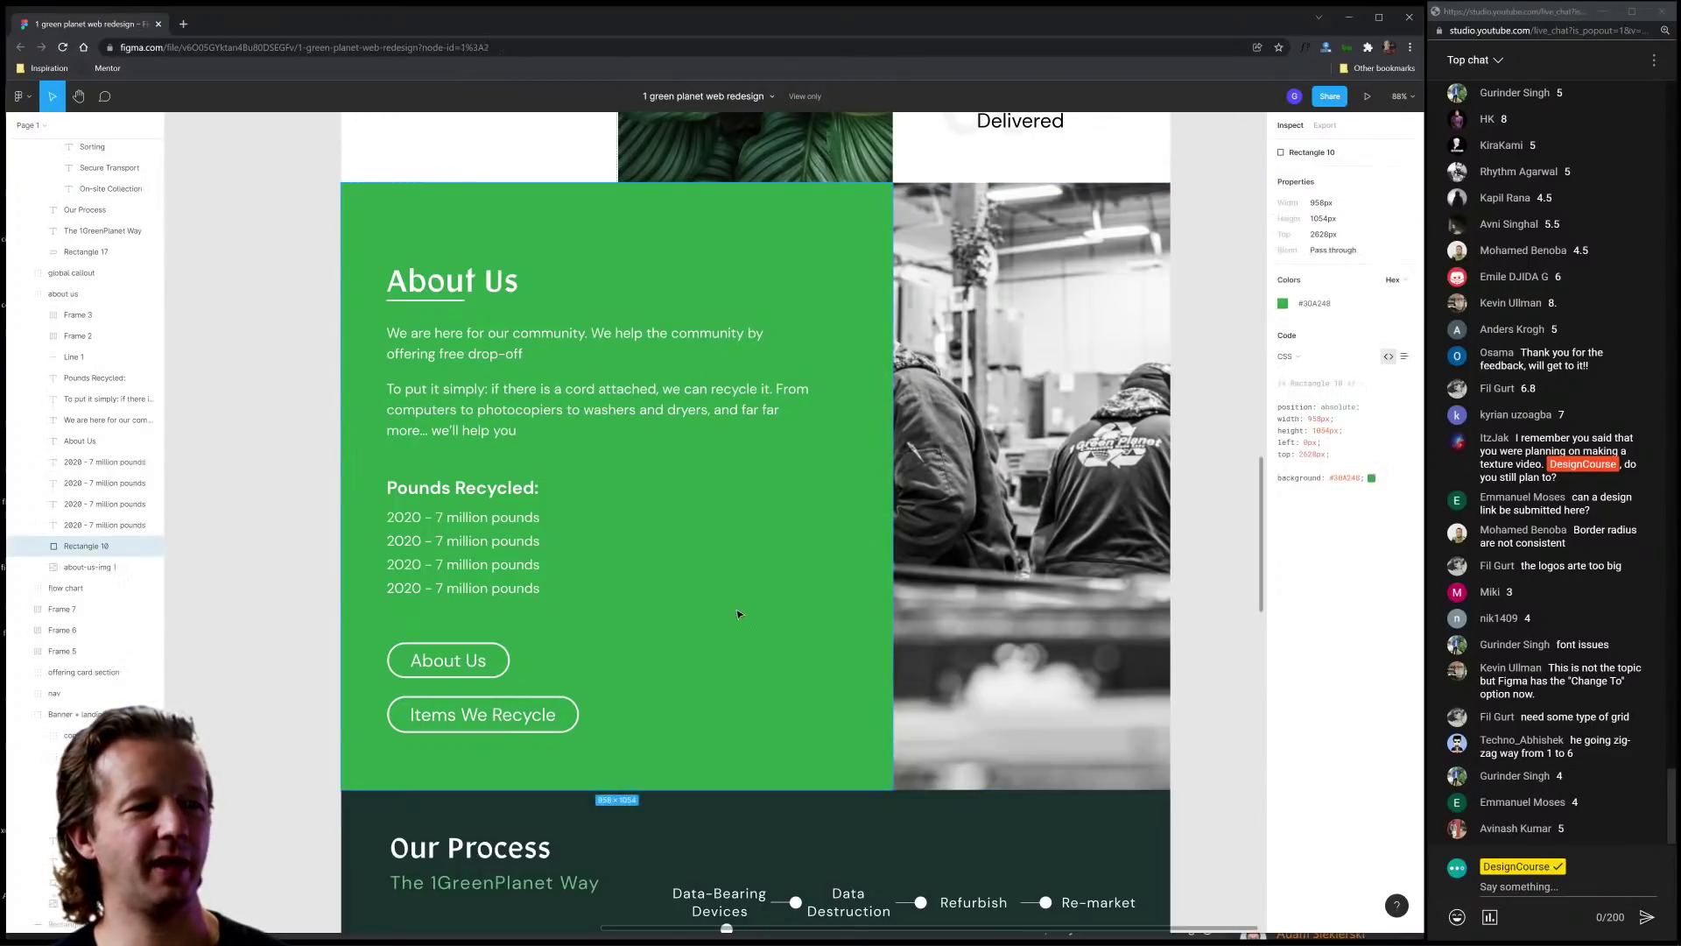
{"action": "left_click", "coordinate": [301, 331]}
Step: Scroll through the Get in touch form and footer, then close the Green Planet Figma file
{"action": "scroll", "coordinate": [299, 552], "scroll_direction": "down", "scroll_amount": 6}
{"action": "scroll", "coordinate": [334, 585], "scroll_direction": "down", "scroll_amount": 5}
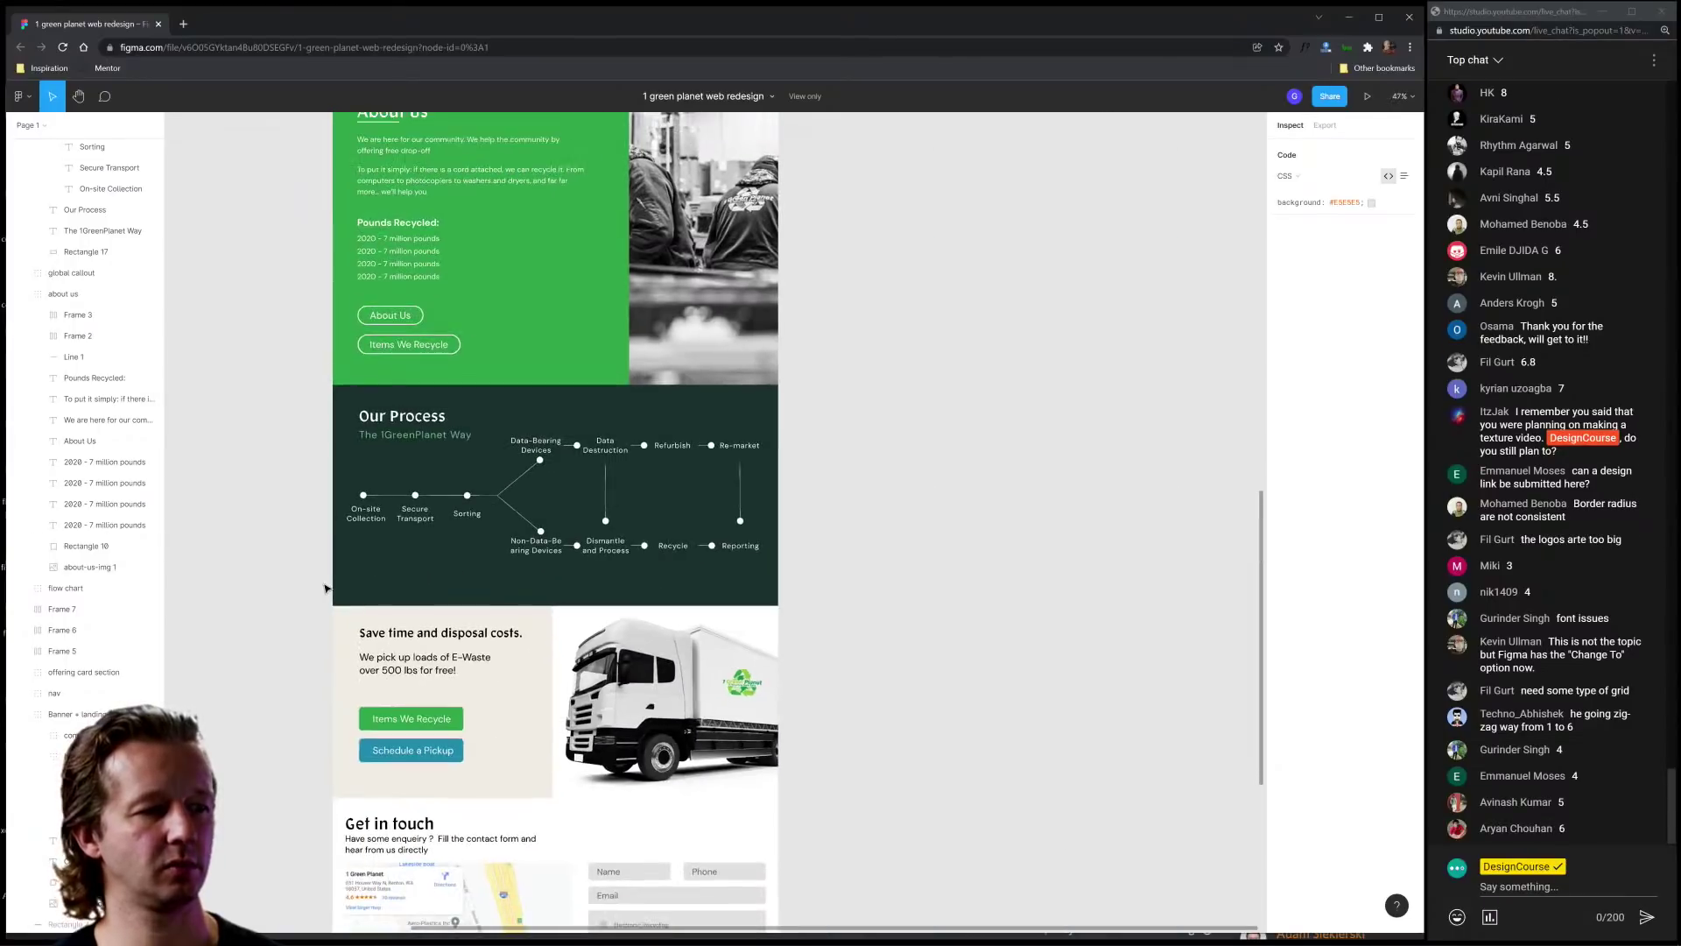
{"action": "left_click_drag", "start_coordinate": [322, 706], "coordinate": [554, 466]}
{"action": "scroll", "coordinate": [554, 465], "scroll_direction": "down", "scroll_amount": 4}
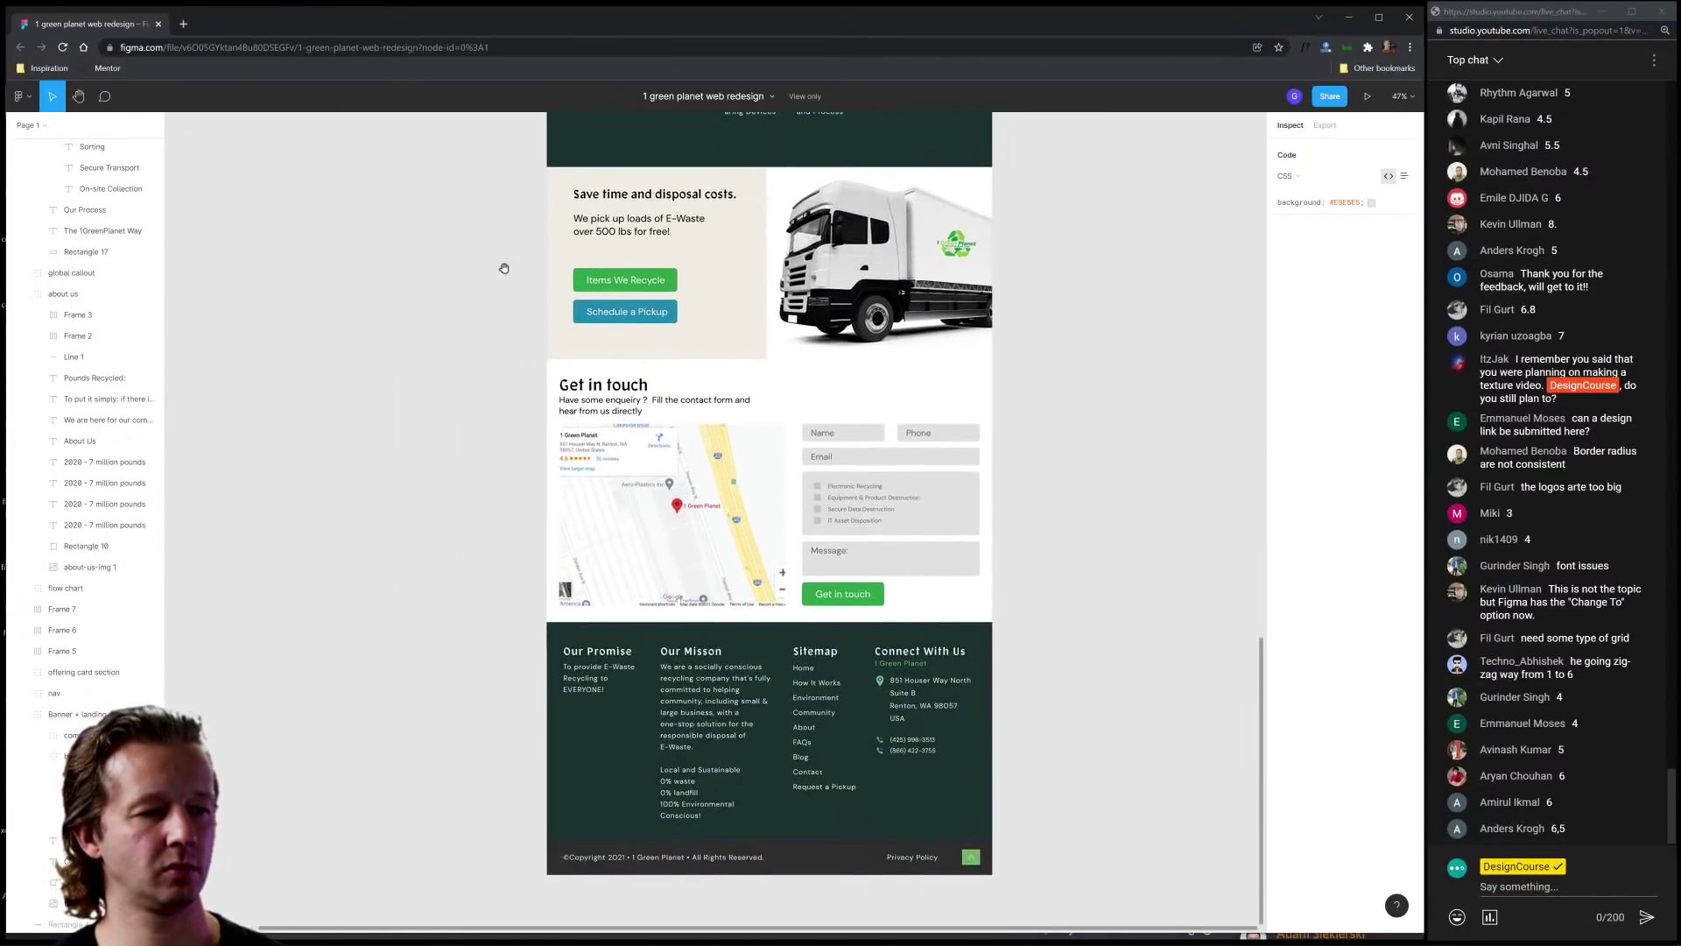
{"action": "scroll", "coordinate": [496, 278], "scroll_direction": "up", "scroll_amount": 10}
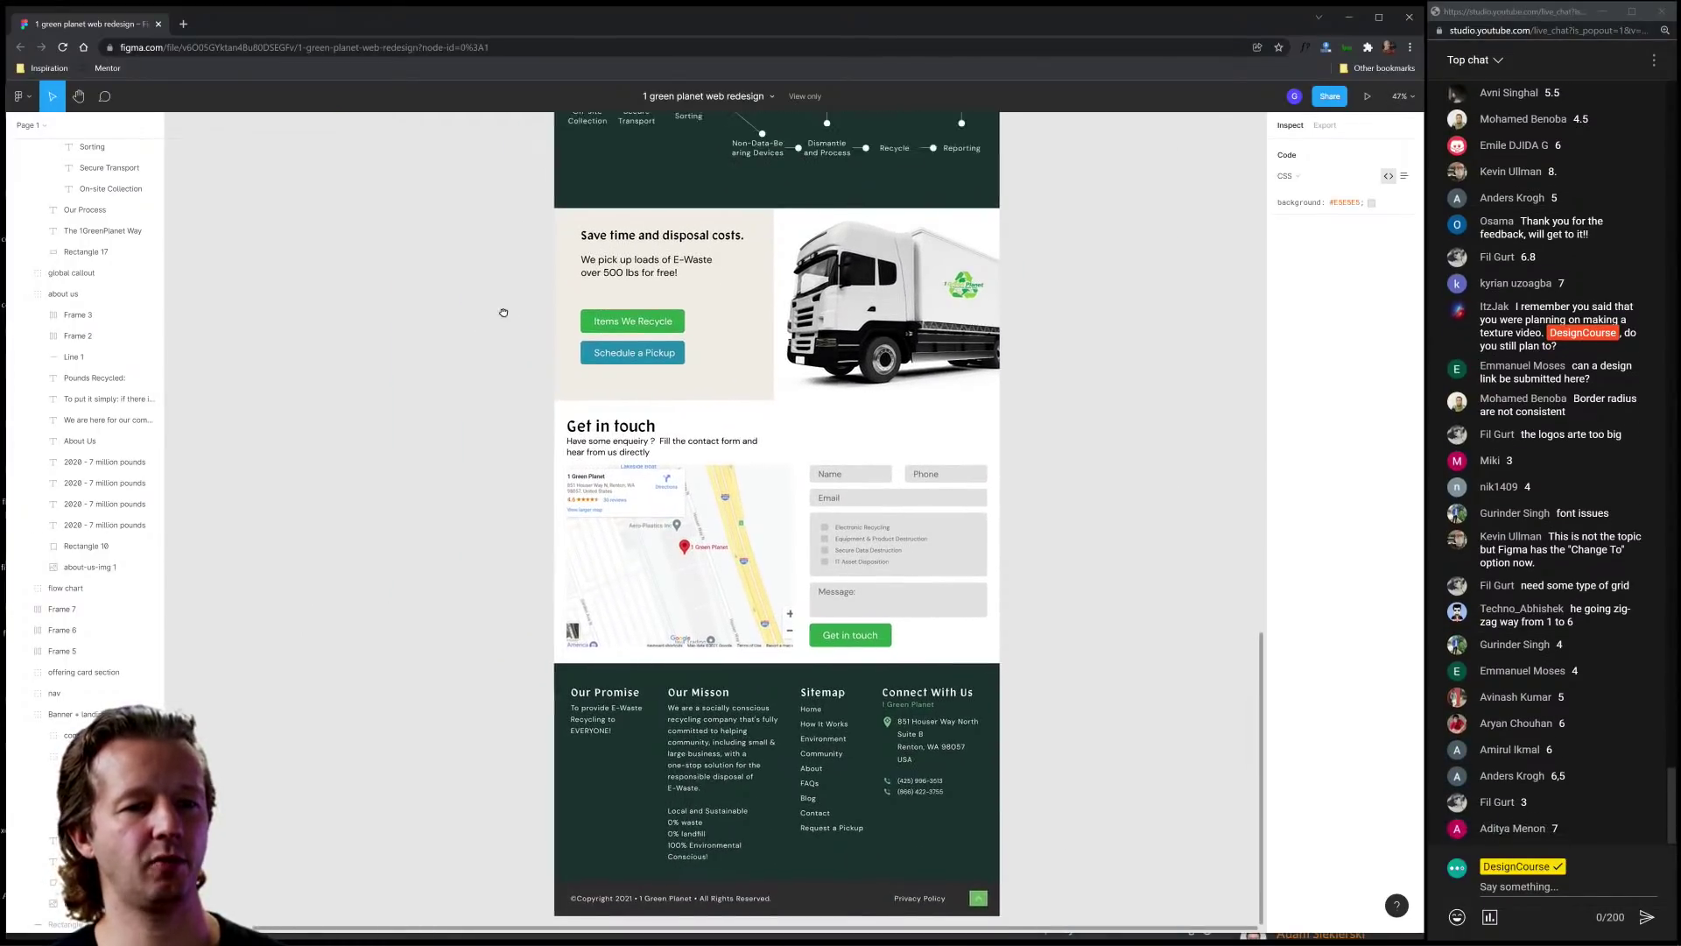
{"action": "scroll", "coordinate": [489, 644], "scroll_direction": "up", "scroll_amount": 8}
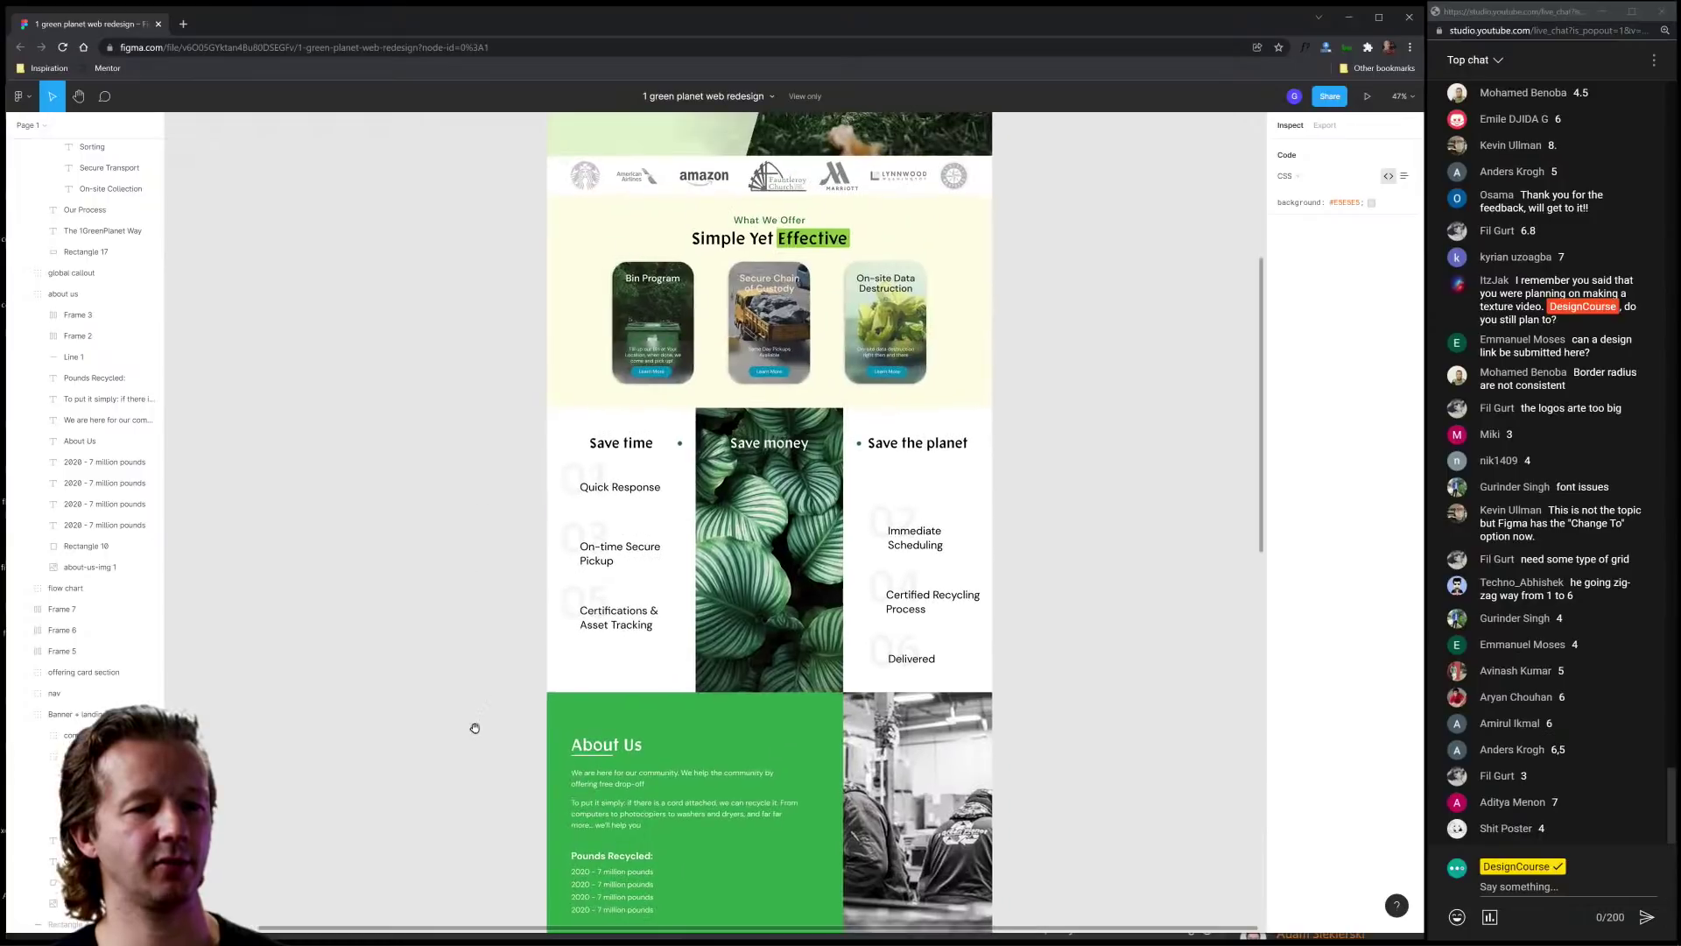
{"action": "scroll", "coordinate": [474, 725], "scroll_direction": "down", "scroll_amount": 8}
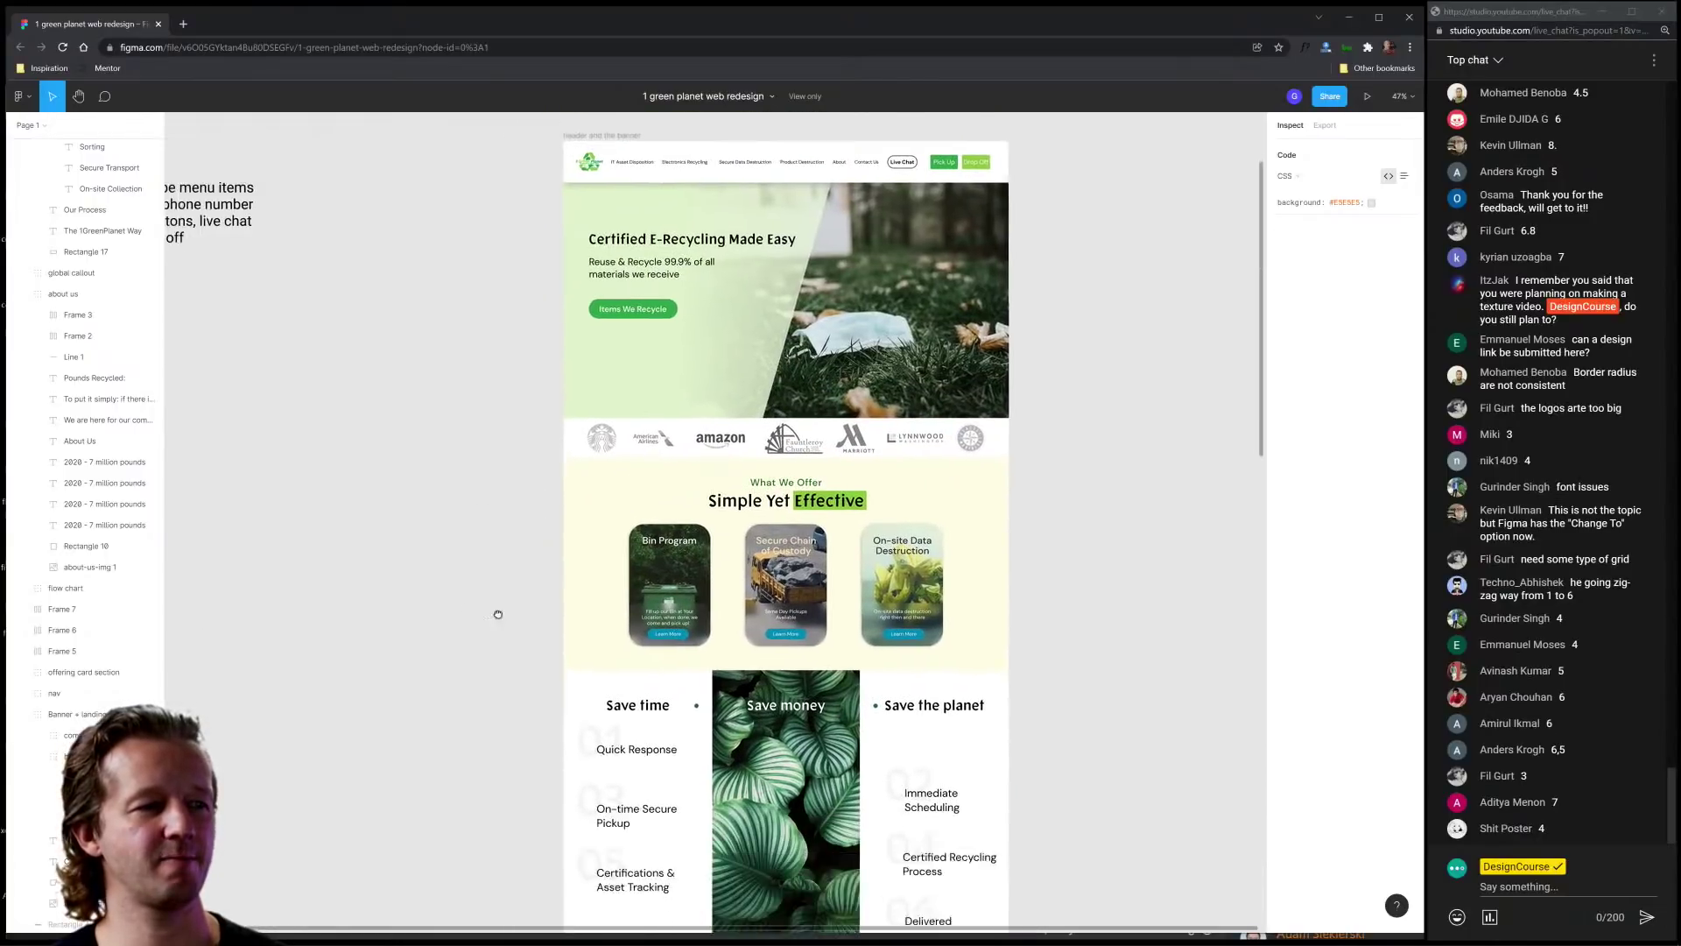
{"action": "scroll", "coordinate": [522, 695], "scroll_direction": "down", "scroll_amount": 3}
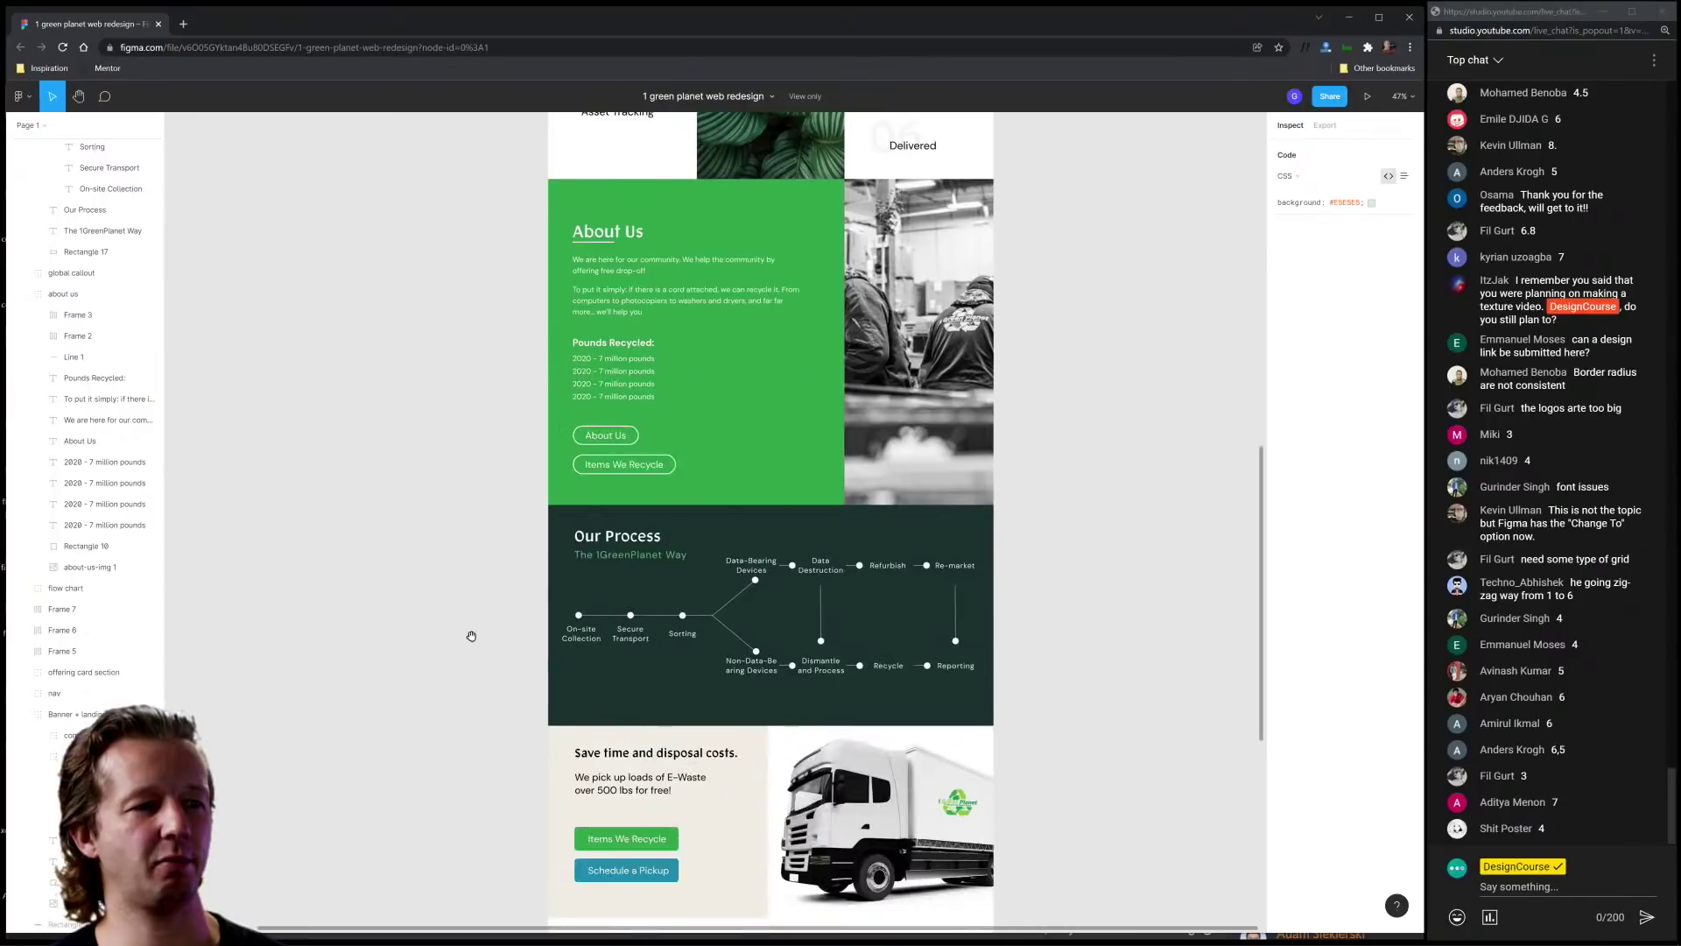
{"action": "scroll", "coordinate": [518, 620], "scroll_direction": "up", "scroll_amount": 2}
{"action": "scroll", "coordinate": [479, 624], "scroll_direction": "up", "scroll_amount": 6}
{"action": "scroll", "coordinate": [479, 625], "scroll_direction": "up", "scroll_amount": 5}
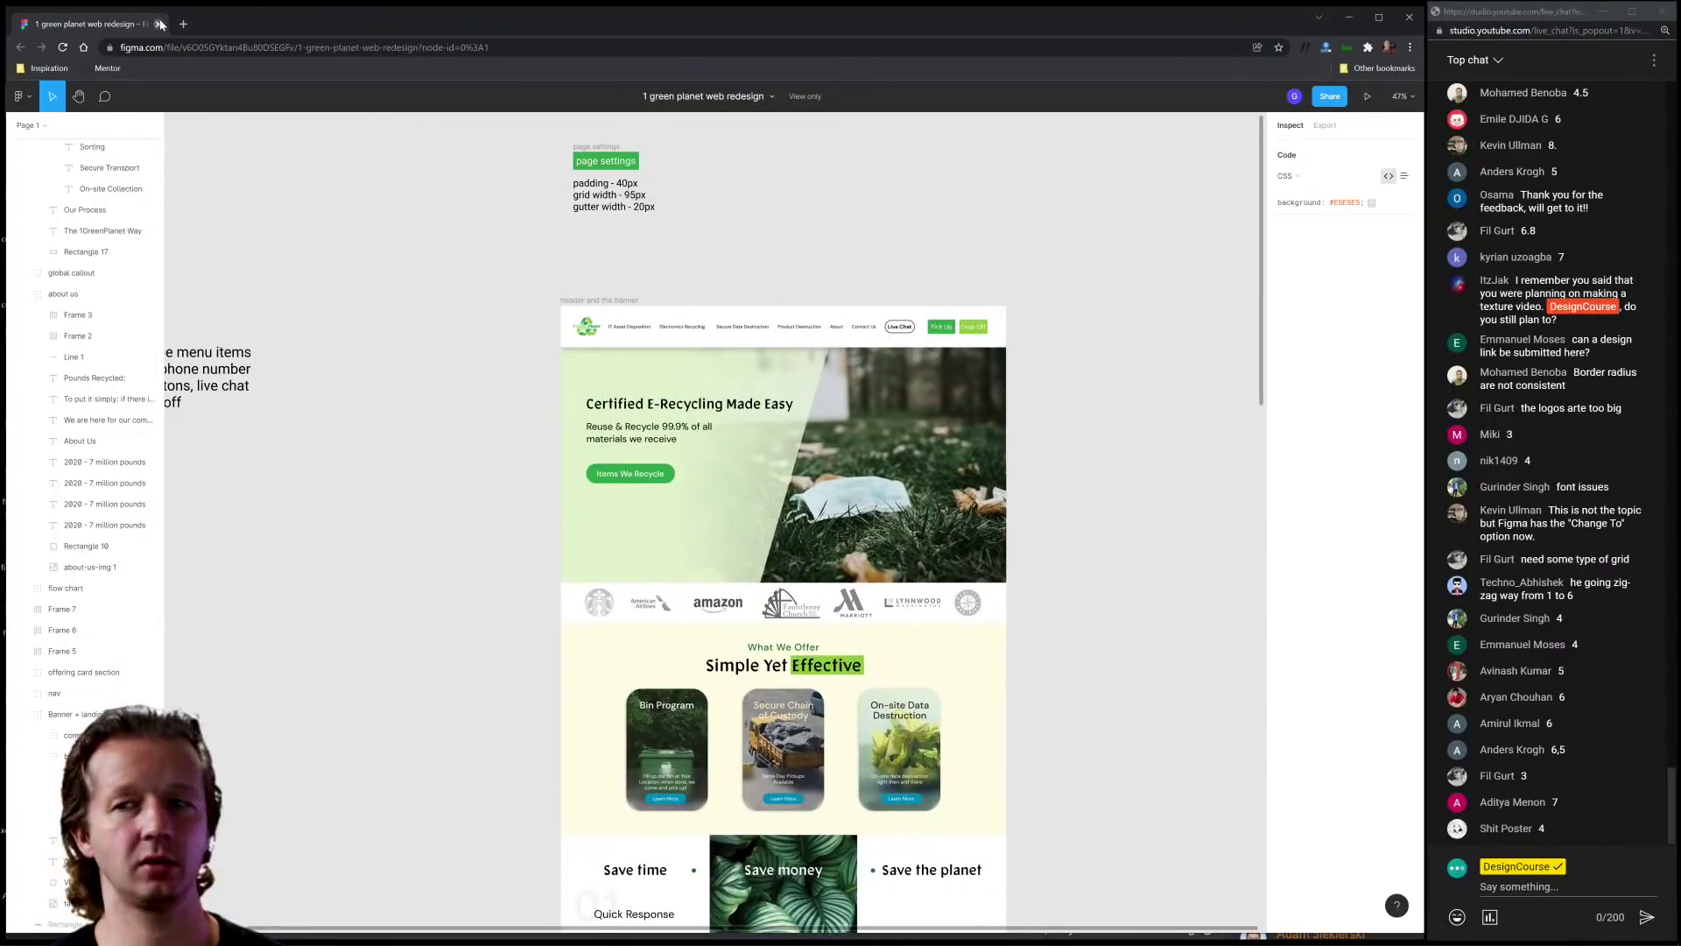
{"action": "left_click", "coordinate": [160, 24]}
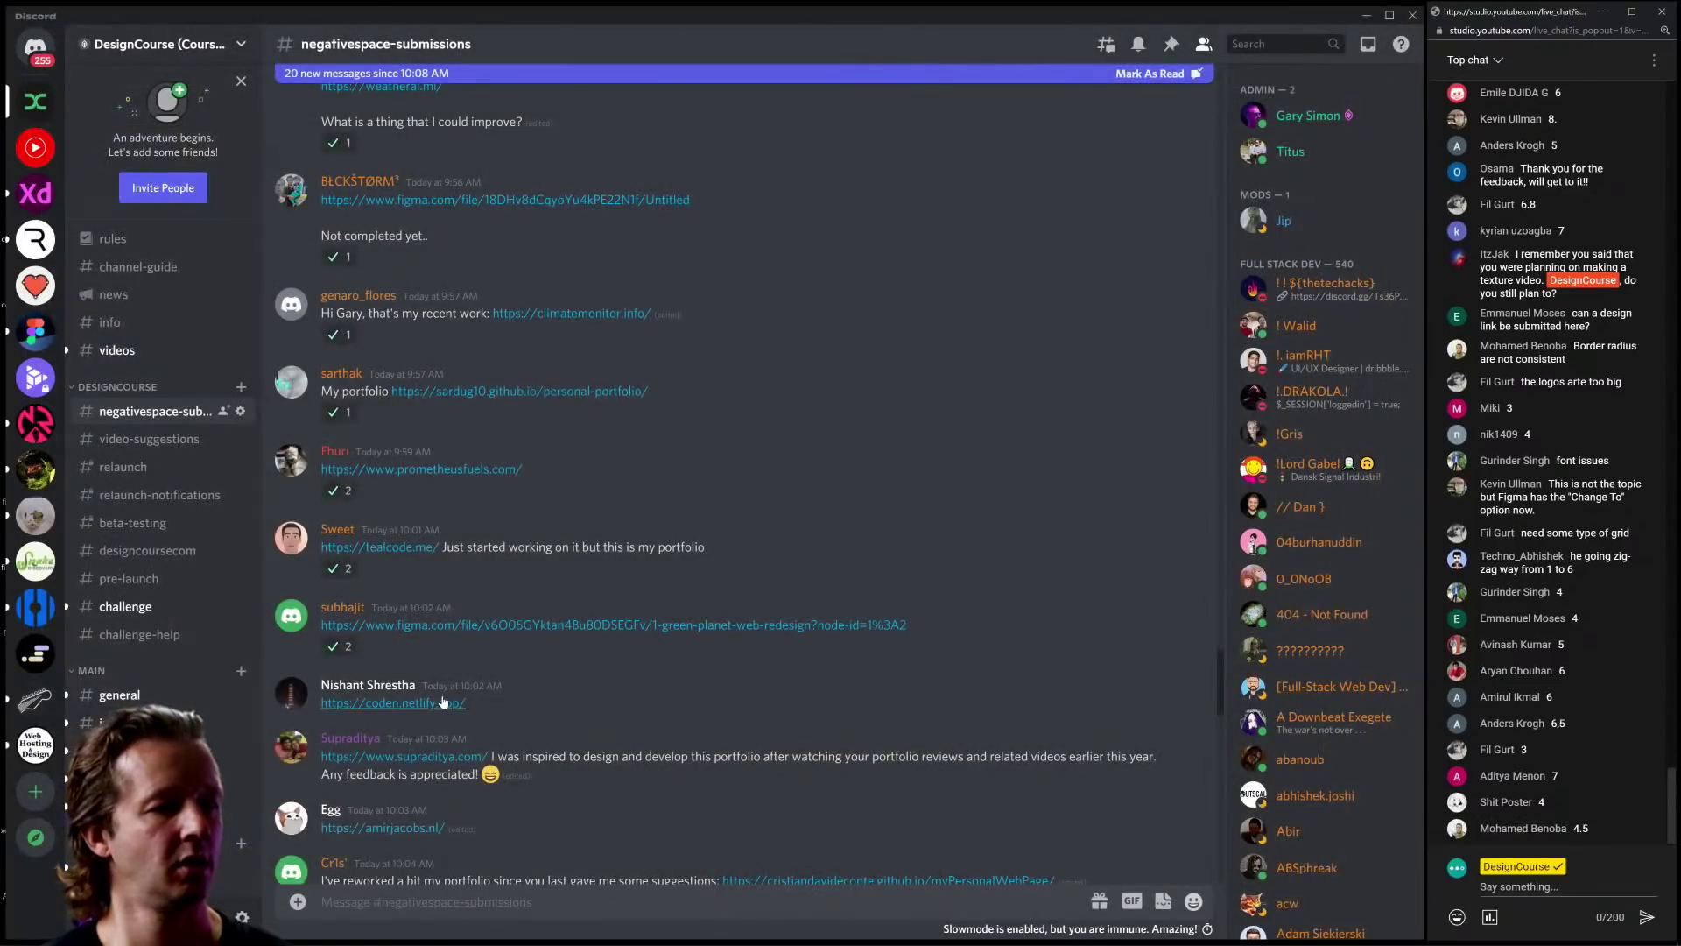
Step: Open the coden.netlify.app submission in Chrome and stretch its window to full screen height
{"action": "left_click", "coordinate": [587, 708]}
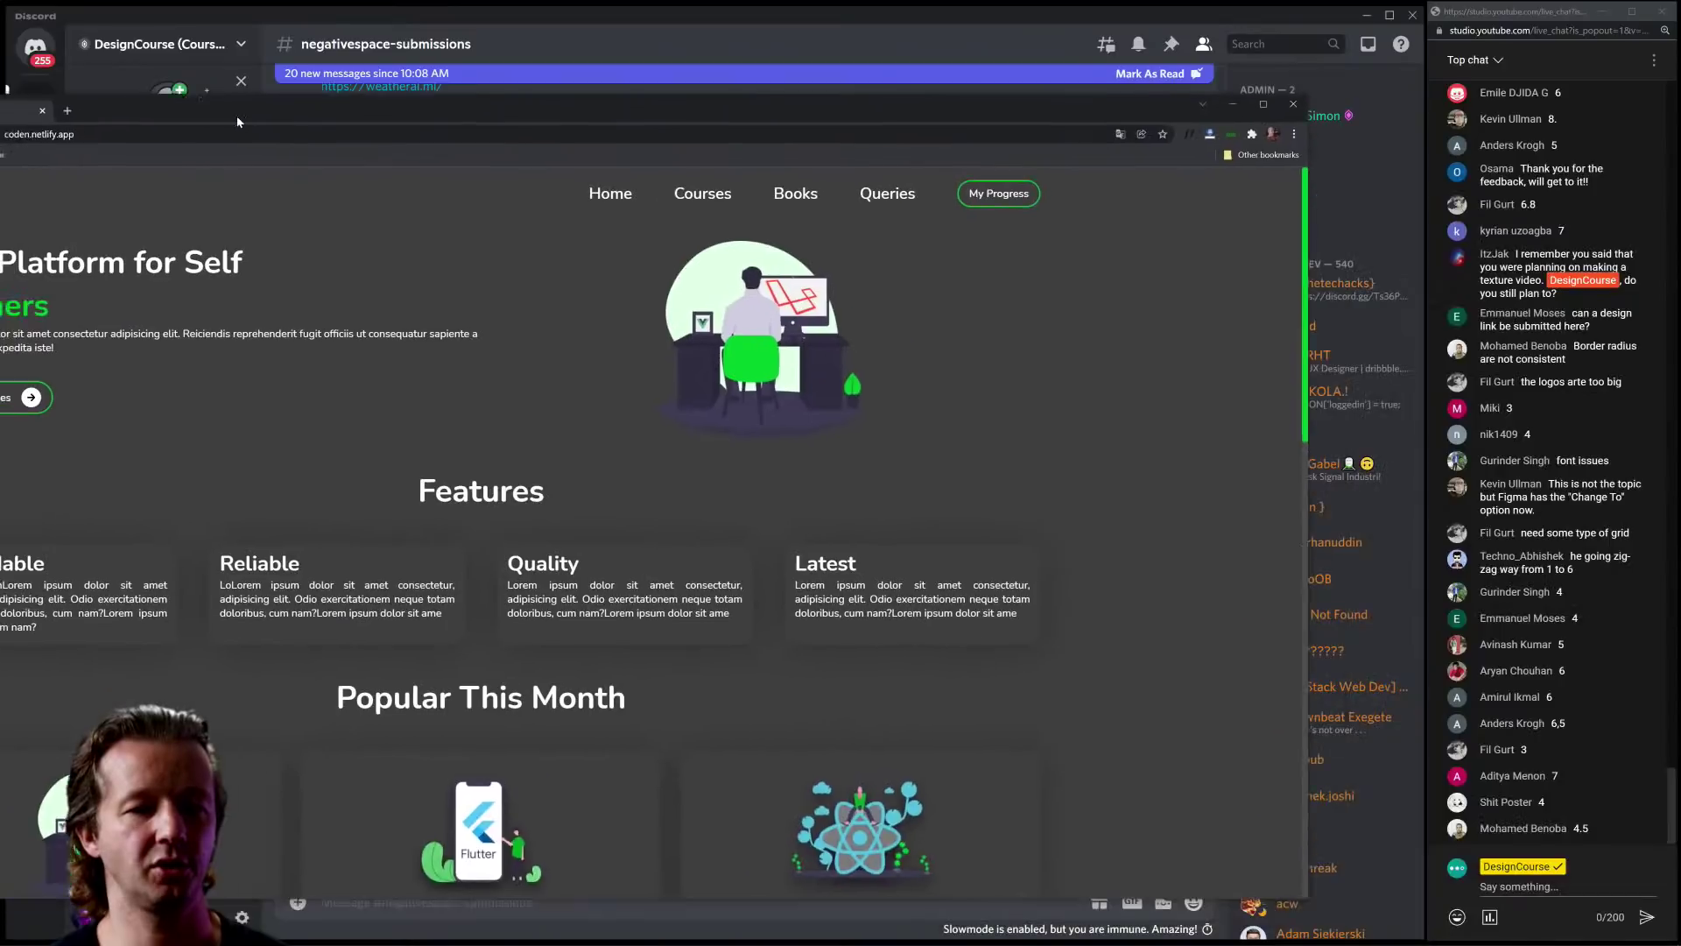
{"action": "left_click_drag", "start_coordinate": [237, 115], "coordinate": [349, 21]}
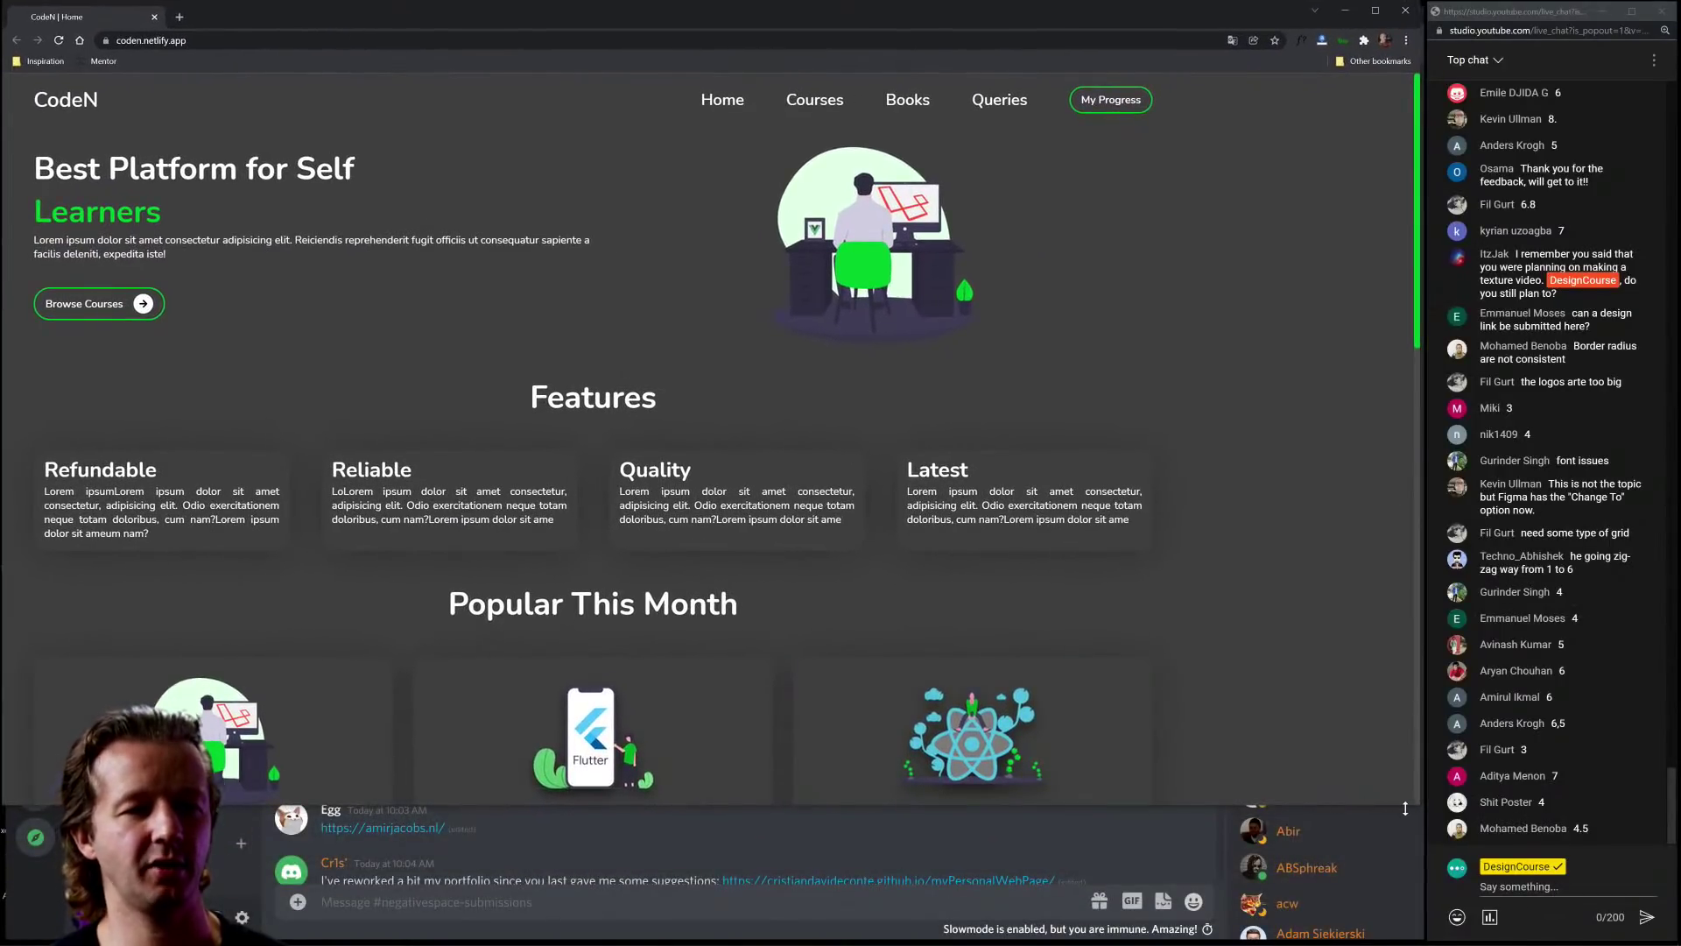
{"action": "left_click_drag", "start_coordinate": [1415, 808], "coordinate": [1423, 944]}
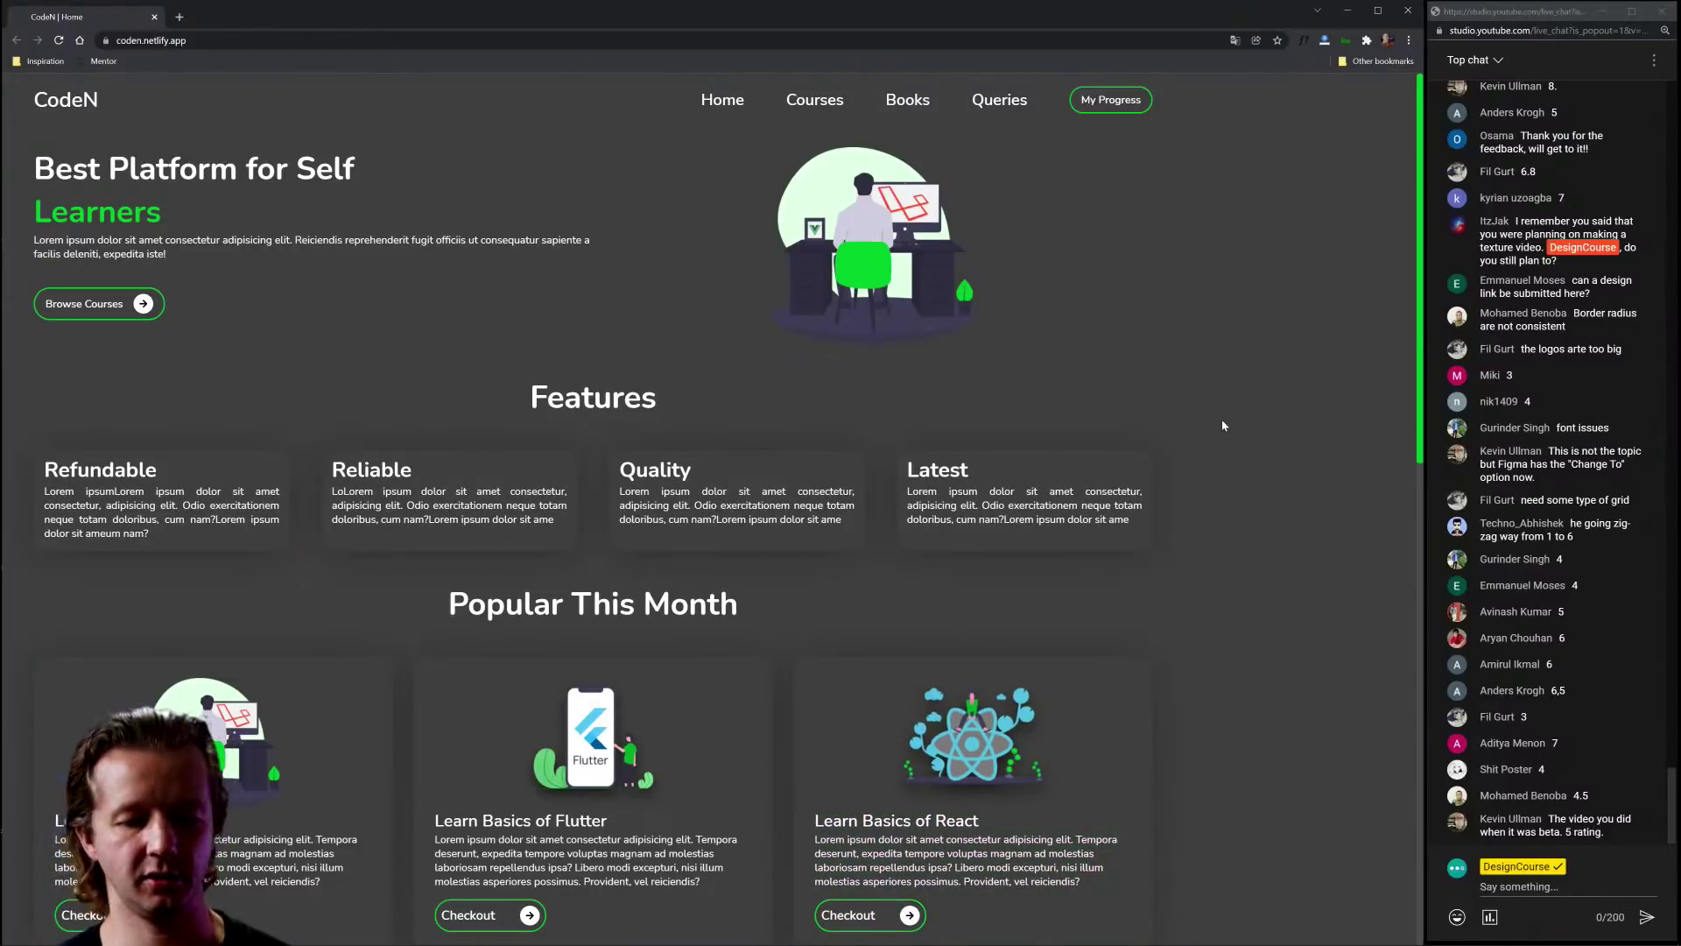
Step: In DevTools, select the div.main container and add an inline margin: 0 auto
{"action": "key", "text": "F12"}
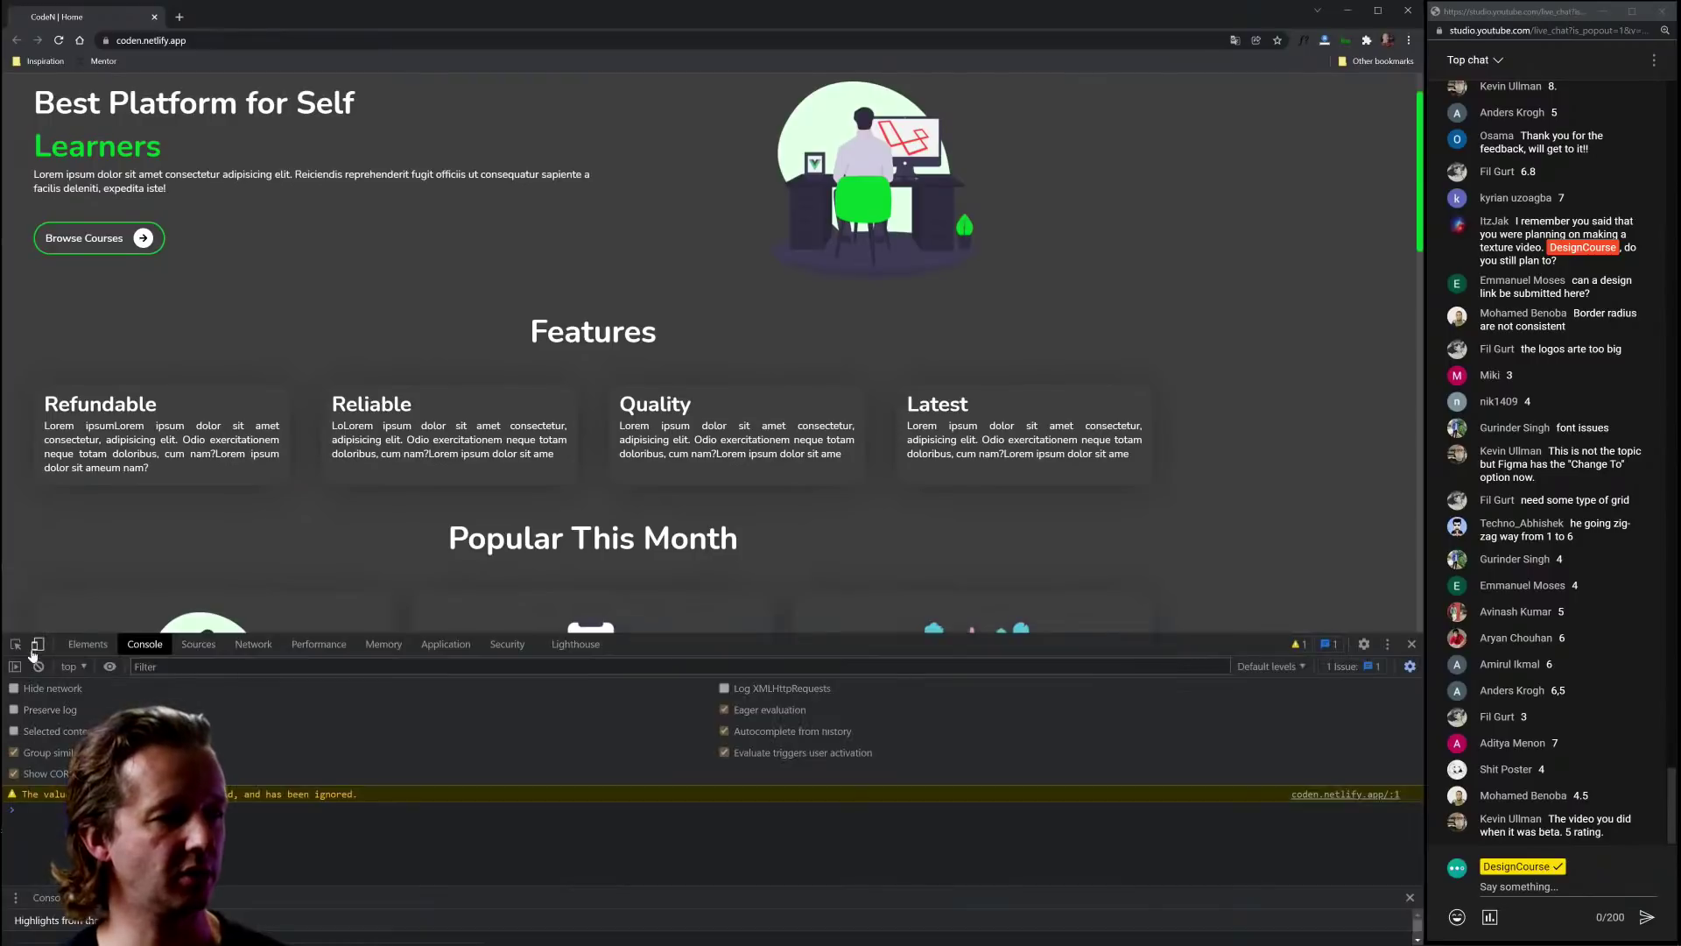
{"action": "left_click", "coordinate": [15, 655]}
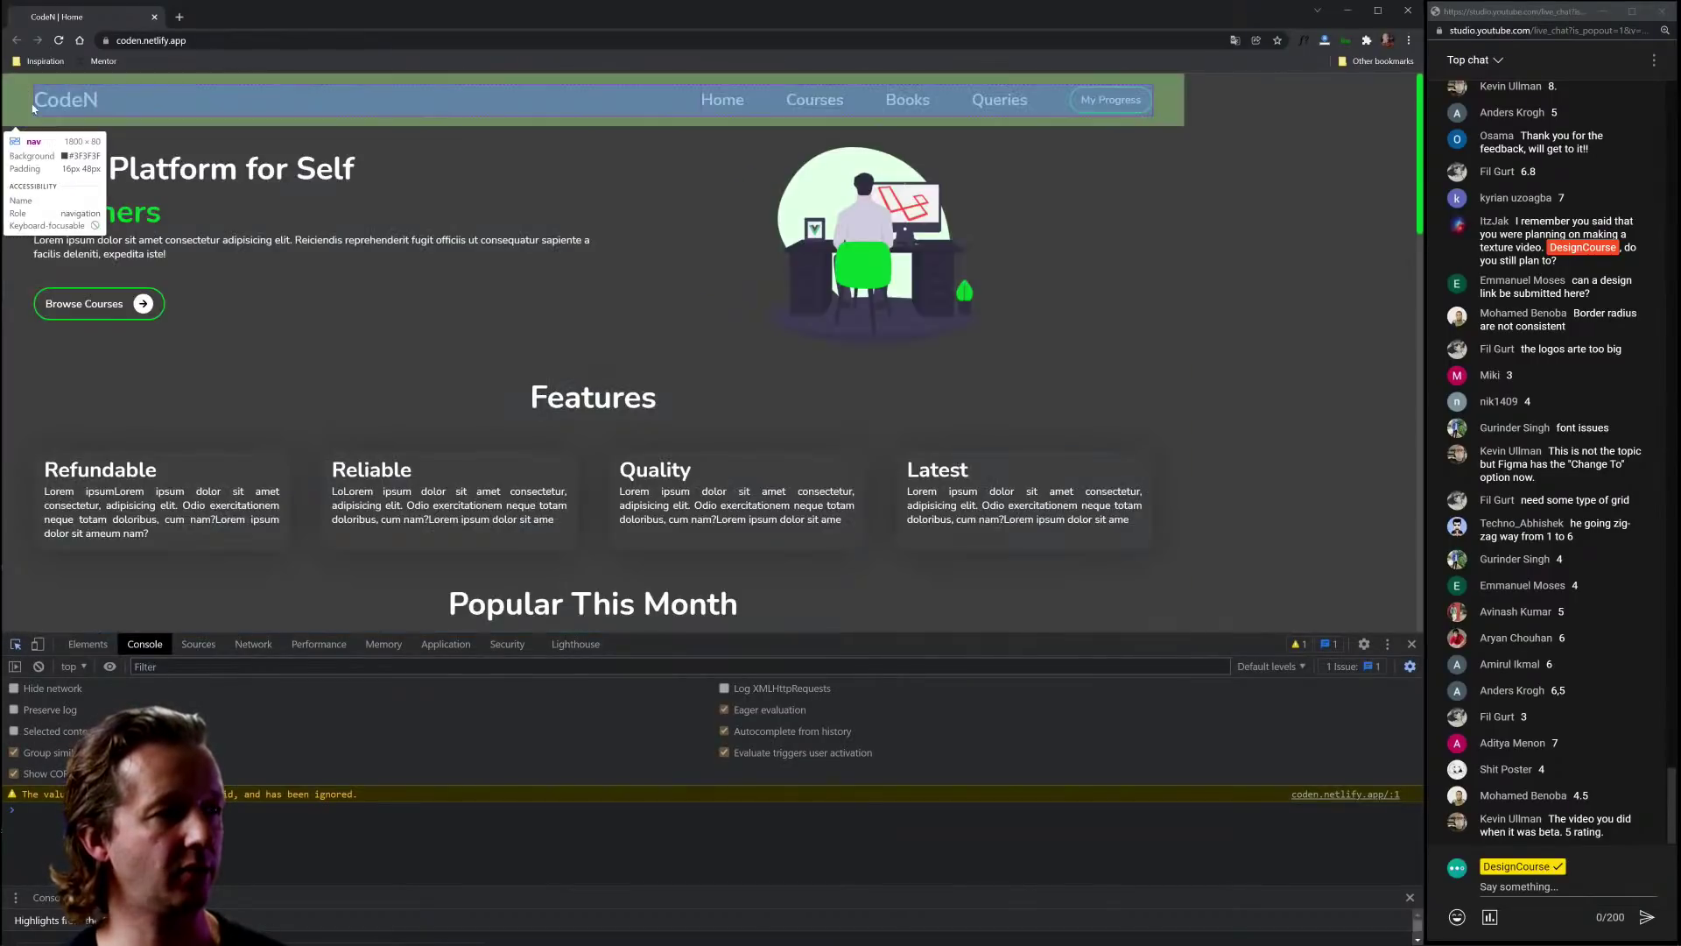
{"action": "left_click", "coordinate": [32, 107]}
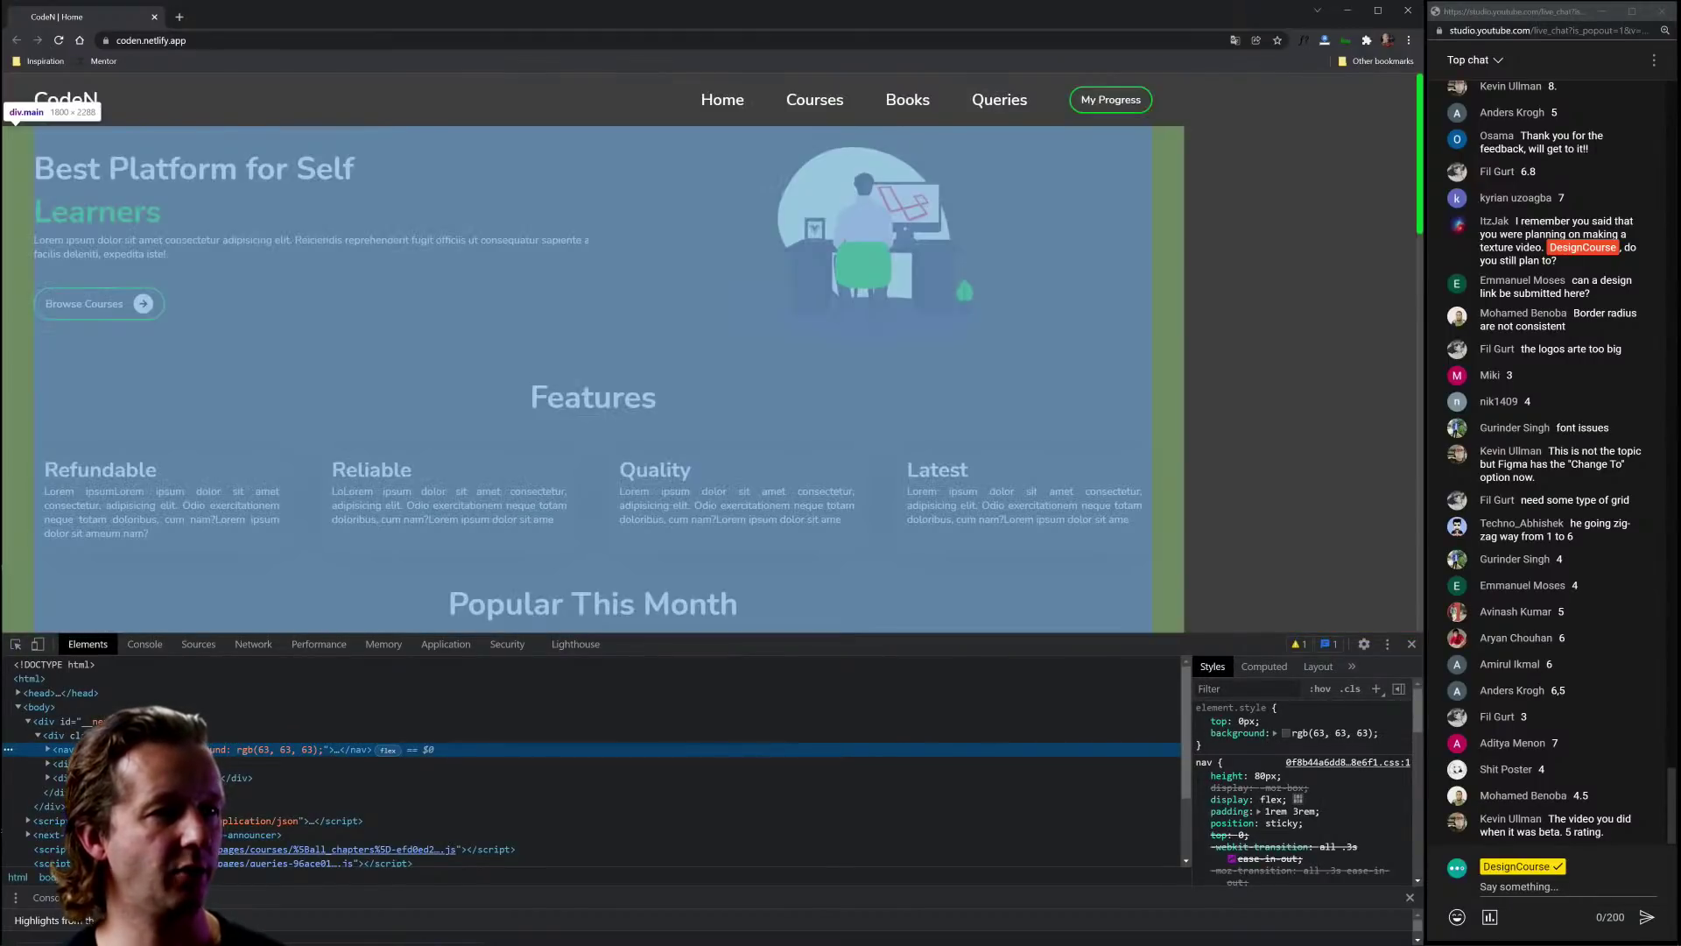
{"action": "left_click", "coordinate": [59, 763]}
{"action": "left_click", "coordinate": [1305, 712]}
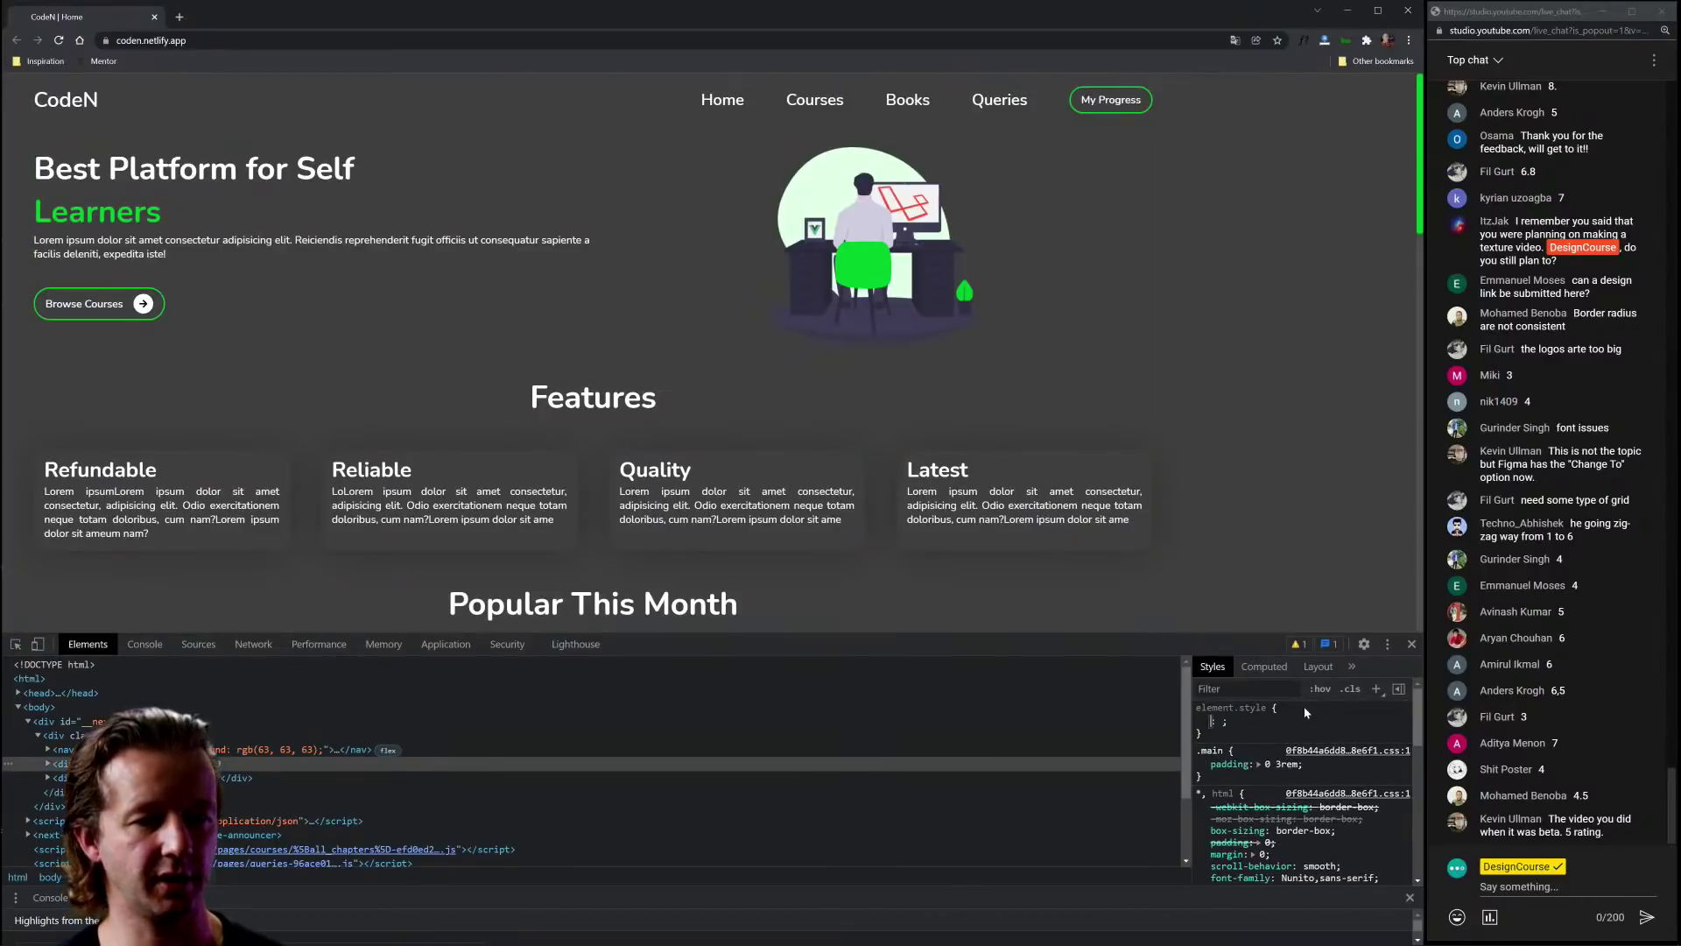
{"action": "type", "text": "margin: ;"}
{"action": "key", "text": "Tab"}
{"action": "type", "text": "0 auto"}
{"action": "key", "text": "Return"}
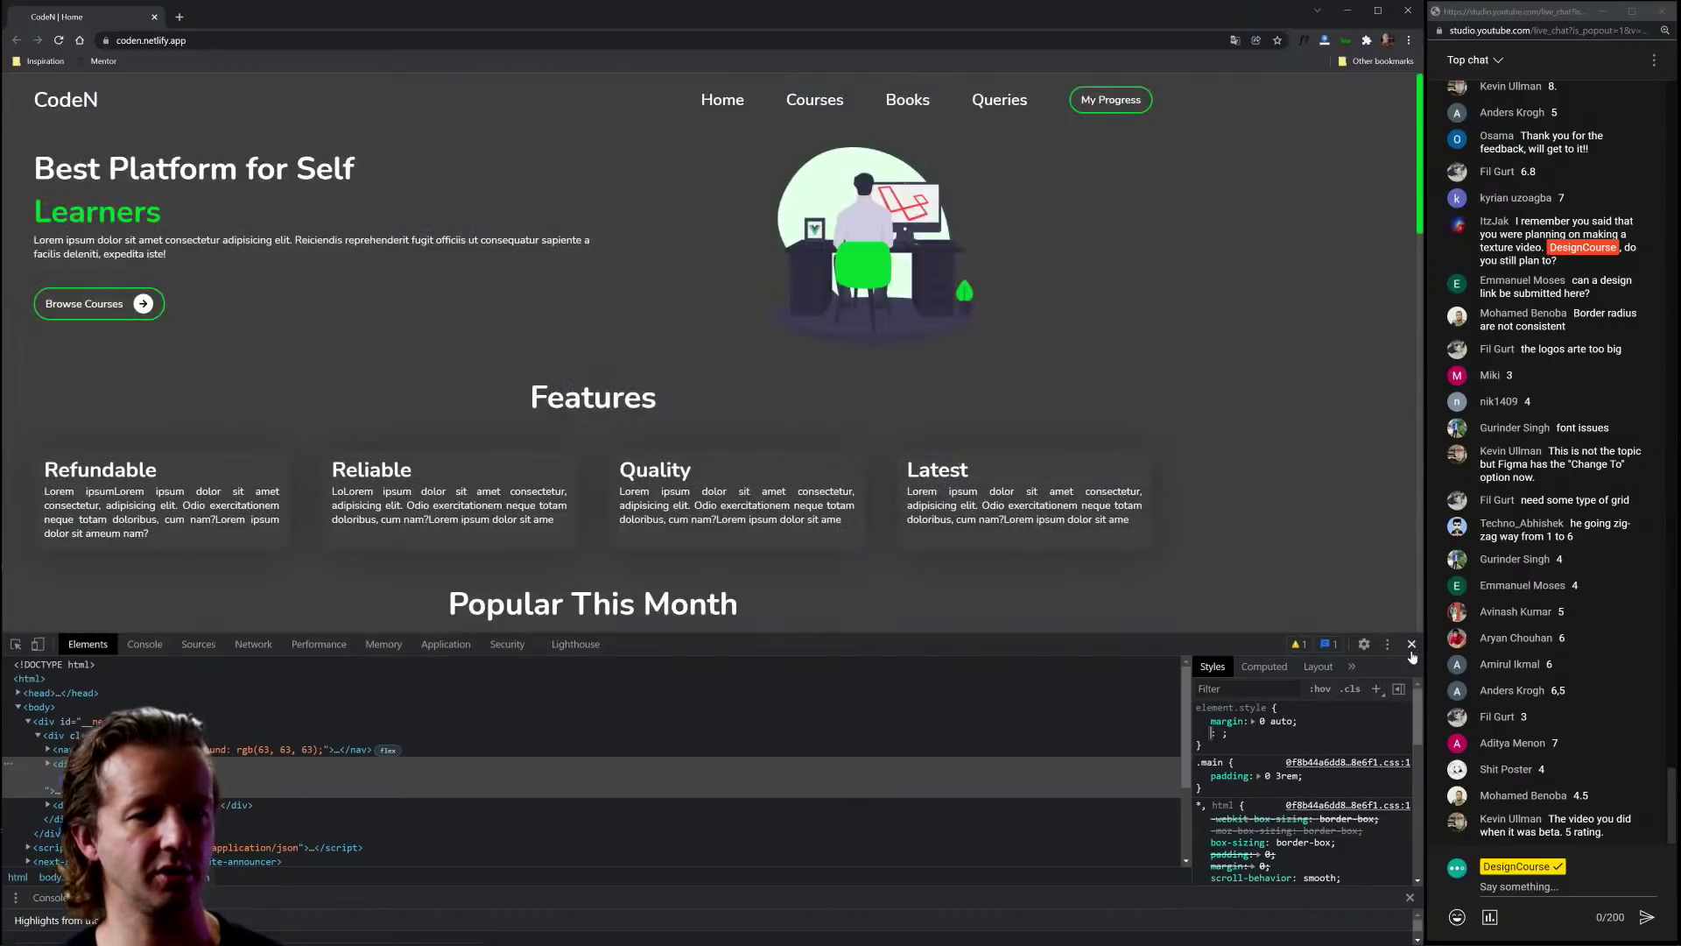
Step: Close DevTools, briefly select the feature-card text, then reopen DevTools
{"action": "left_click", "coordinate": [1411, 645]}
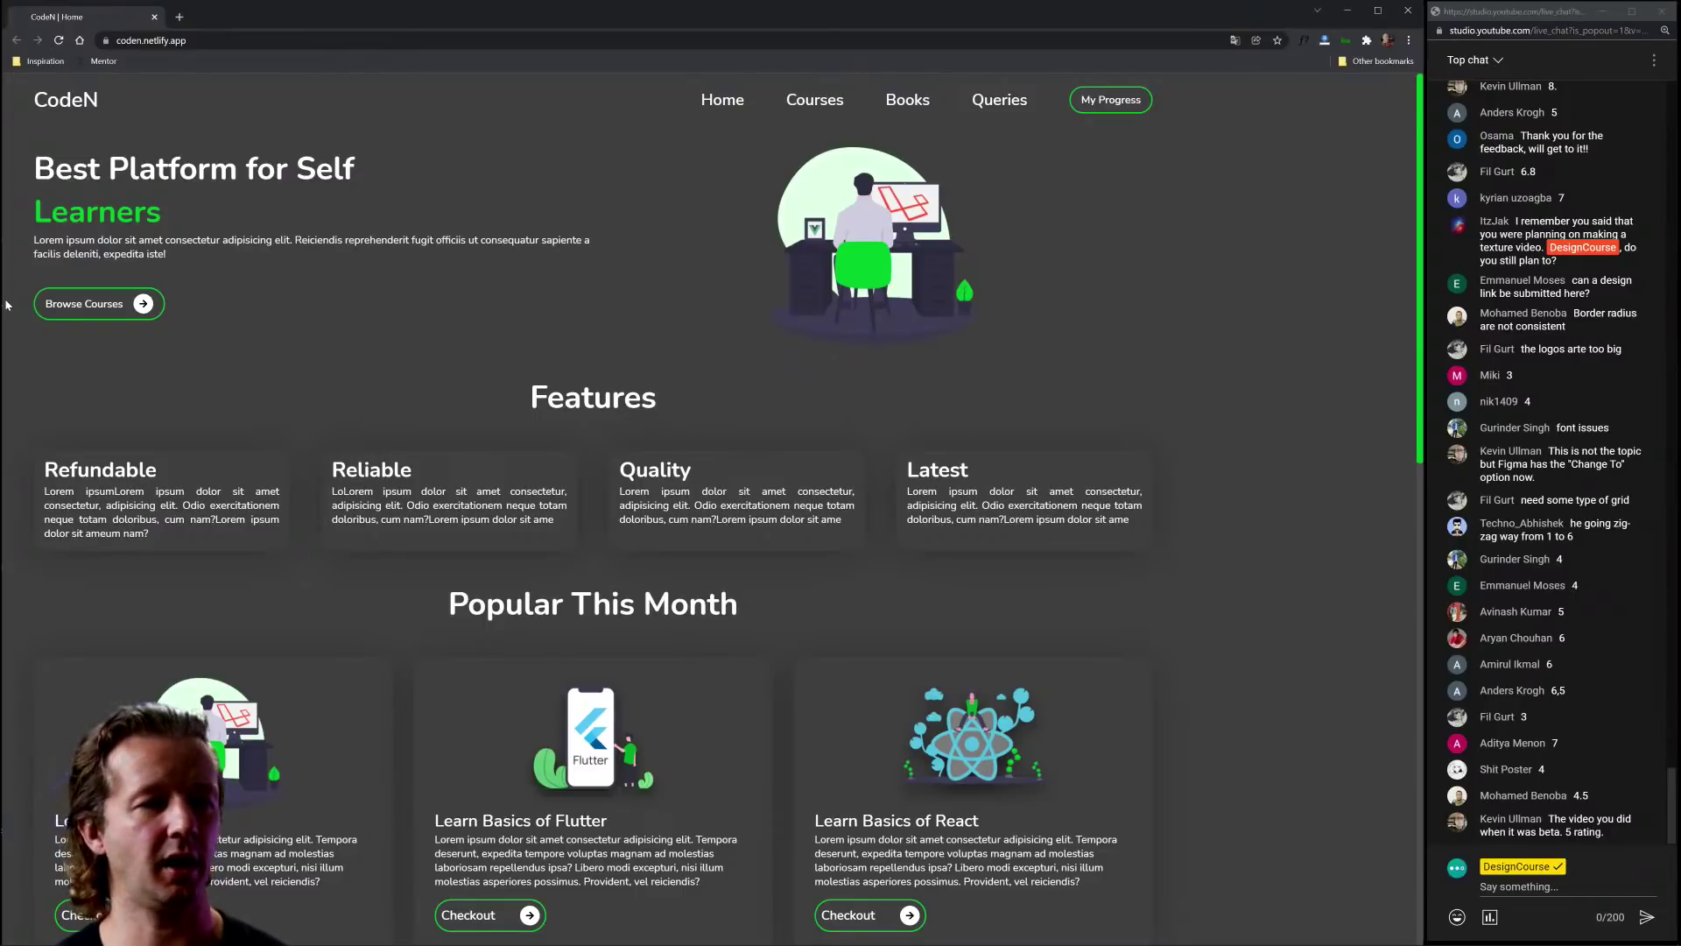
{"action": "left_click_drag", "start_coordinate": [43, 469], "coordinate": [1227, 548]}
{"action": "left_click", "coordinate": [1227, 548]}
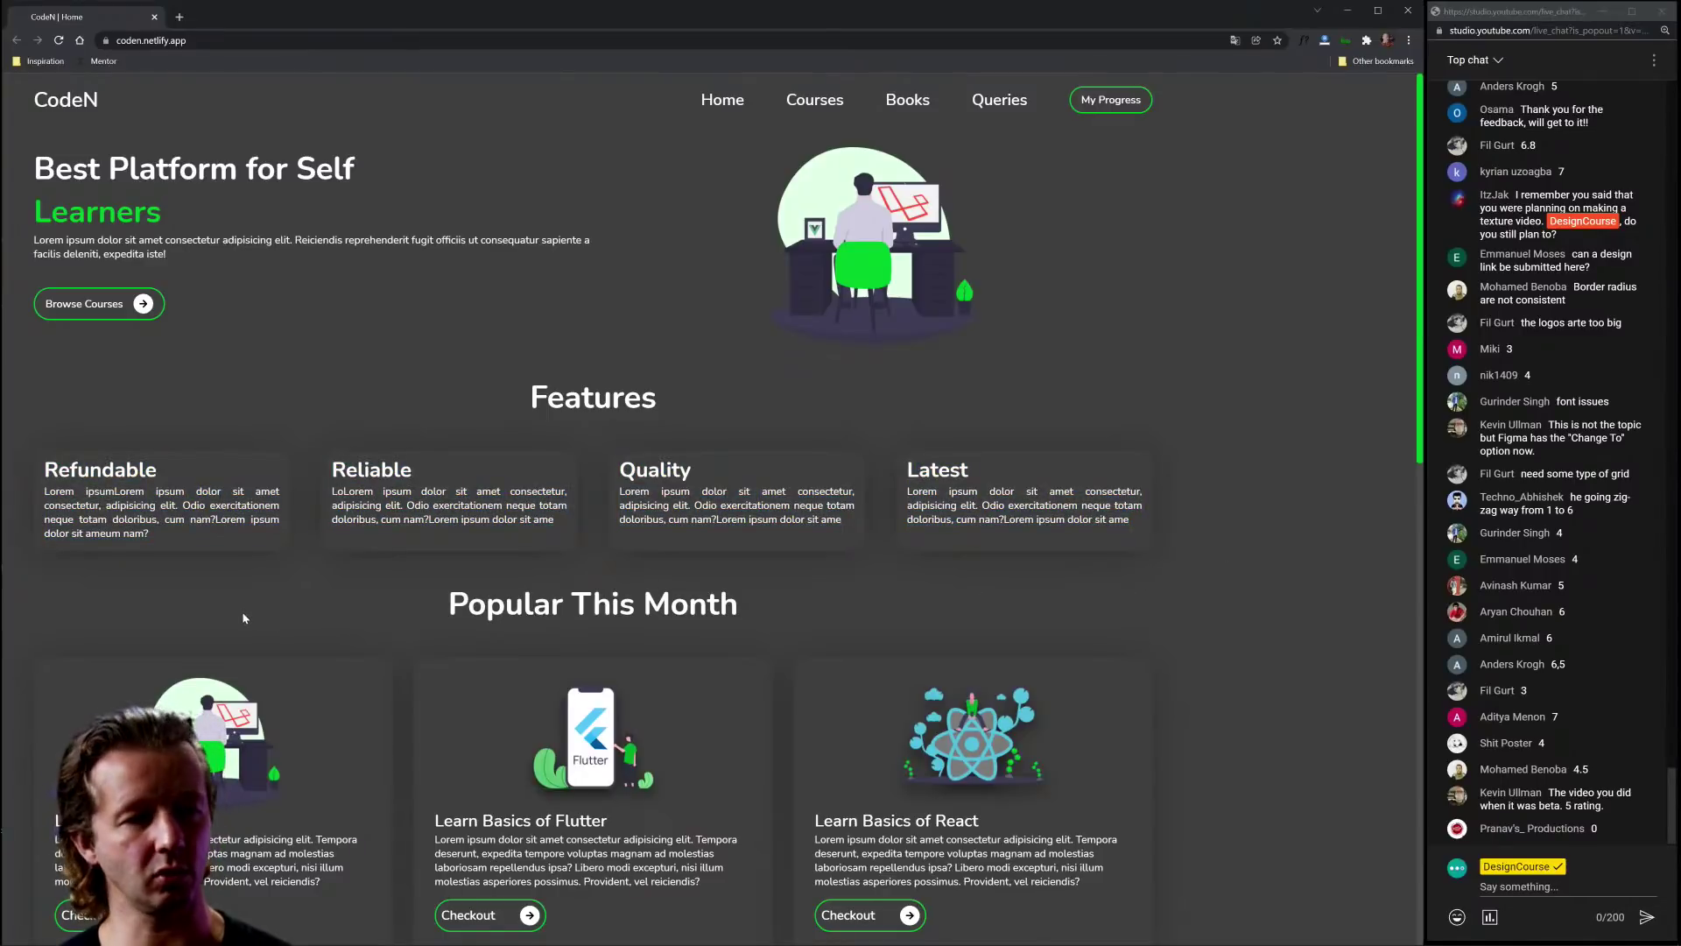
{"action": "key", "text": "ctrl+shift+i"}
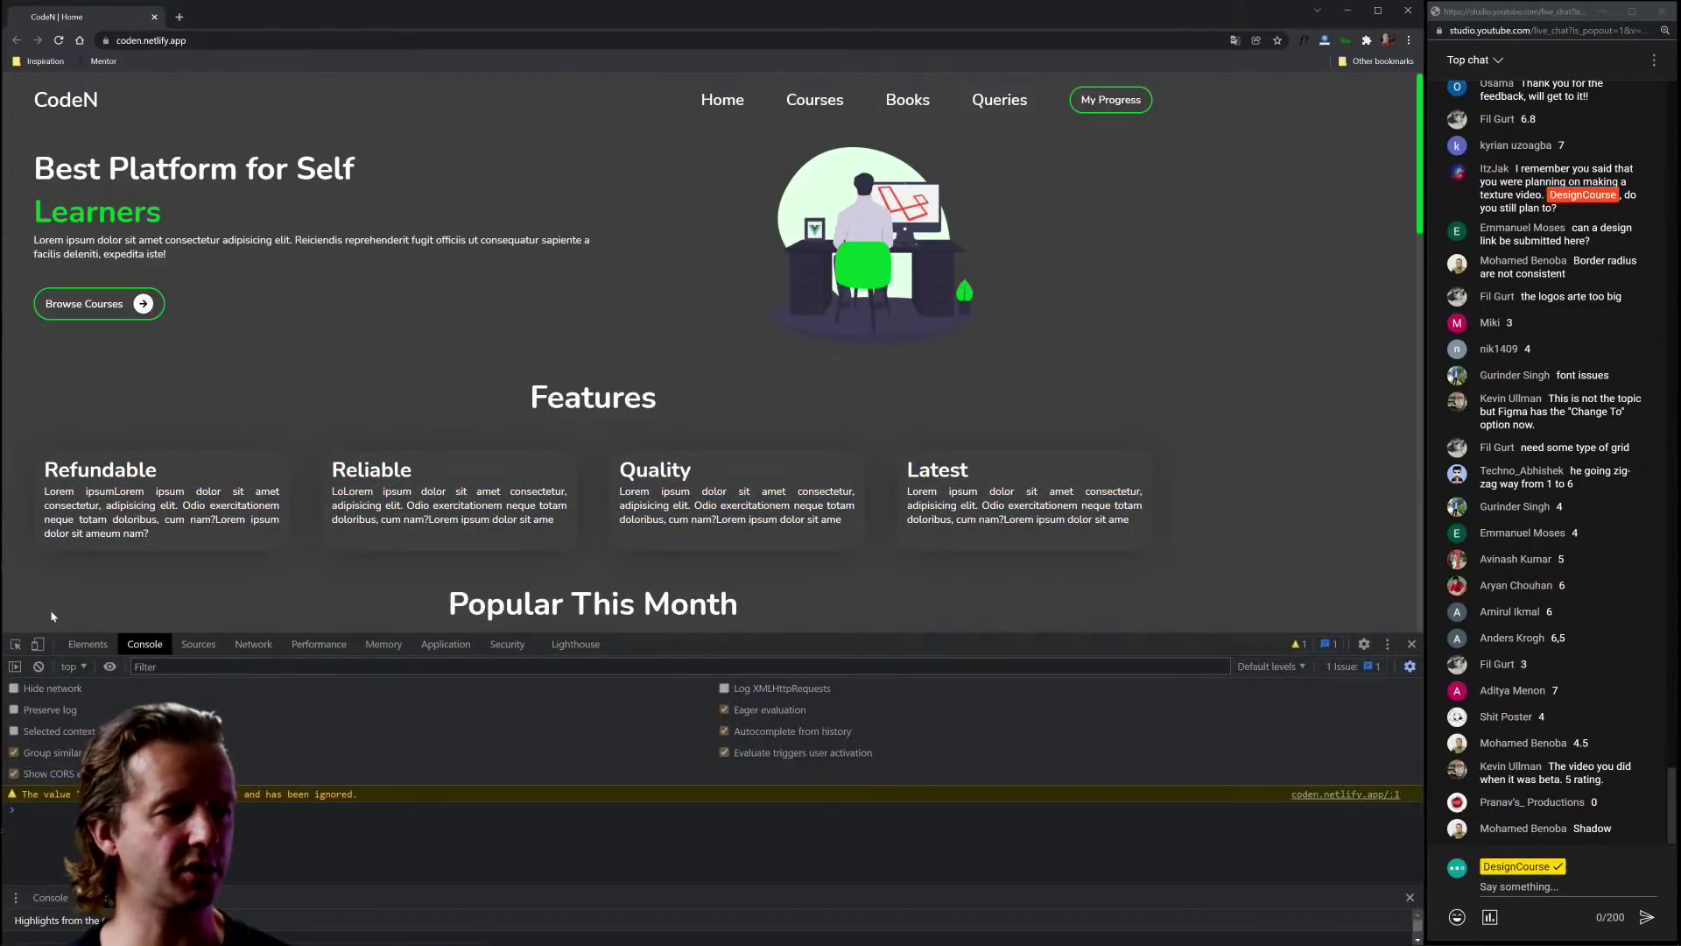
Step: Zoom the page to 125% and inspect the Quality feature card
{"action": "key", "text": "ctrl+plus"}
{"action": "key", "text": "ctrl+plus"}
{"action": "scroll", "coordinate": [436, 428], "scroll_direction": "down", "scroll_amount": 1}
{"action": "scroll", "coordinate": [436, 427], "scroll_direction": "down", "scroll_amount": 1}
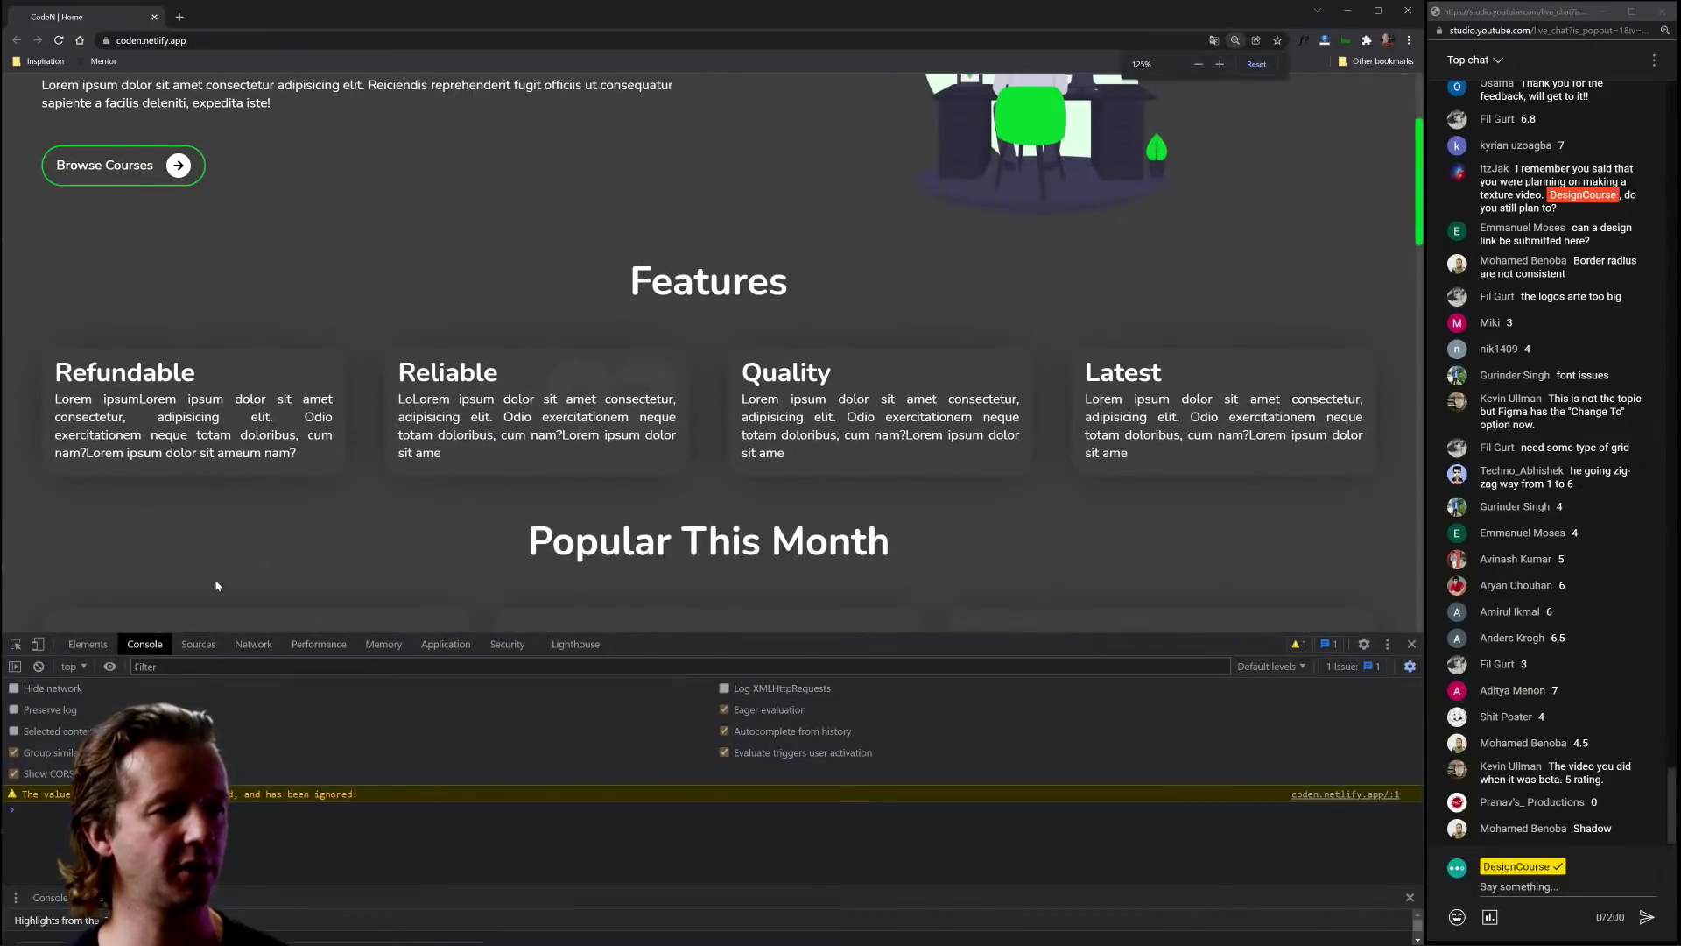
{"action": "left_click", "coordinate": [15, 644]}
{"action": "left_click", "coordinate": [832, 357]}
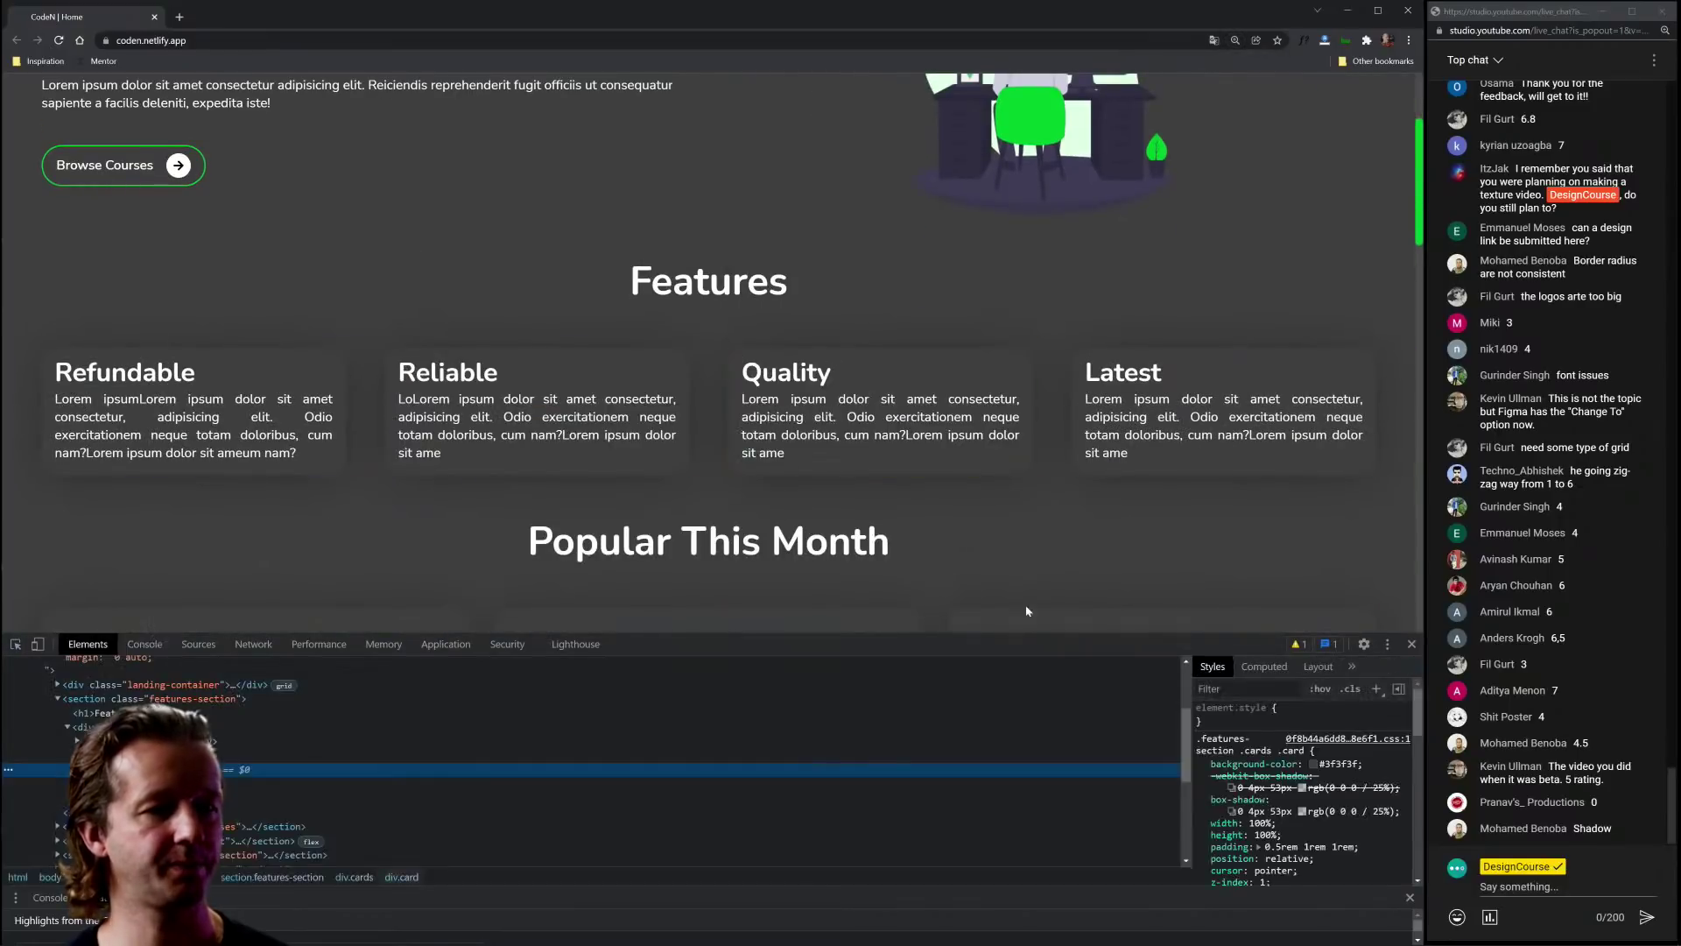
Step: Disable the card's old padding, add padding: 1.6em to .card, and inspect its paragraph
{"action": "scroll", "coordinate": [1314, 840], "scroll_direction": "down", "scroll_amount": 1}
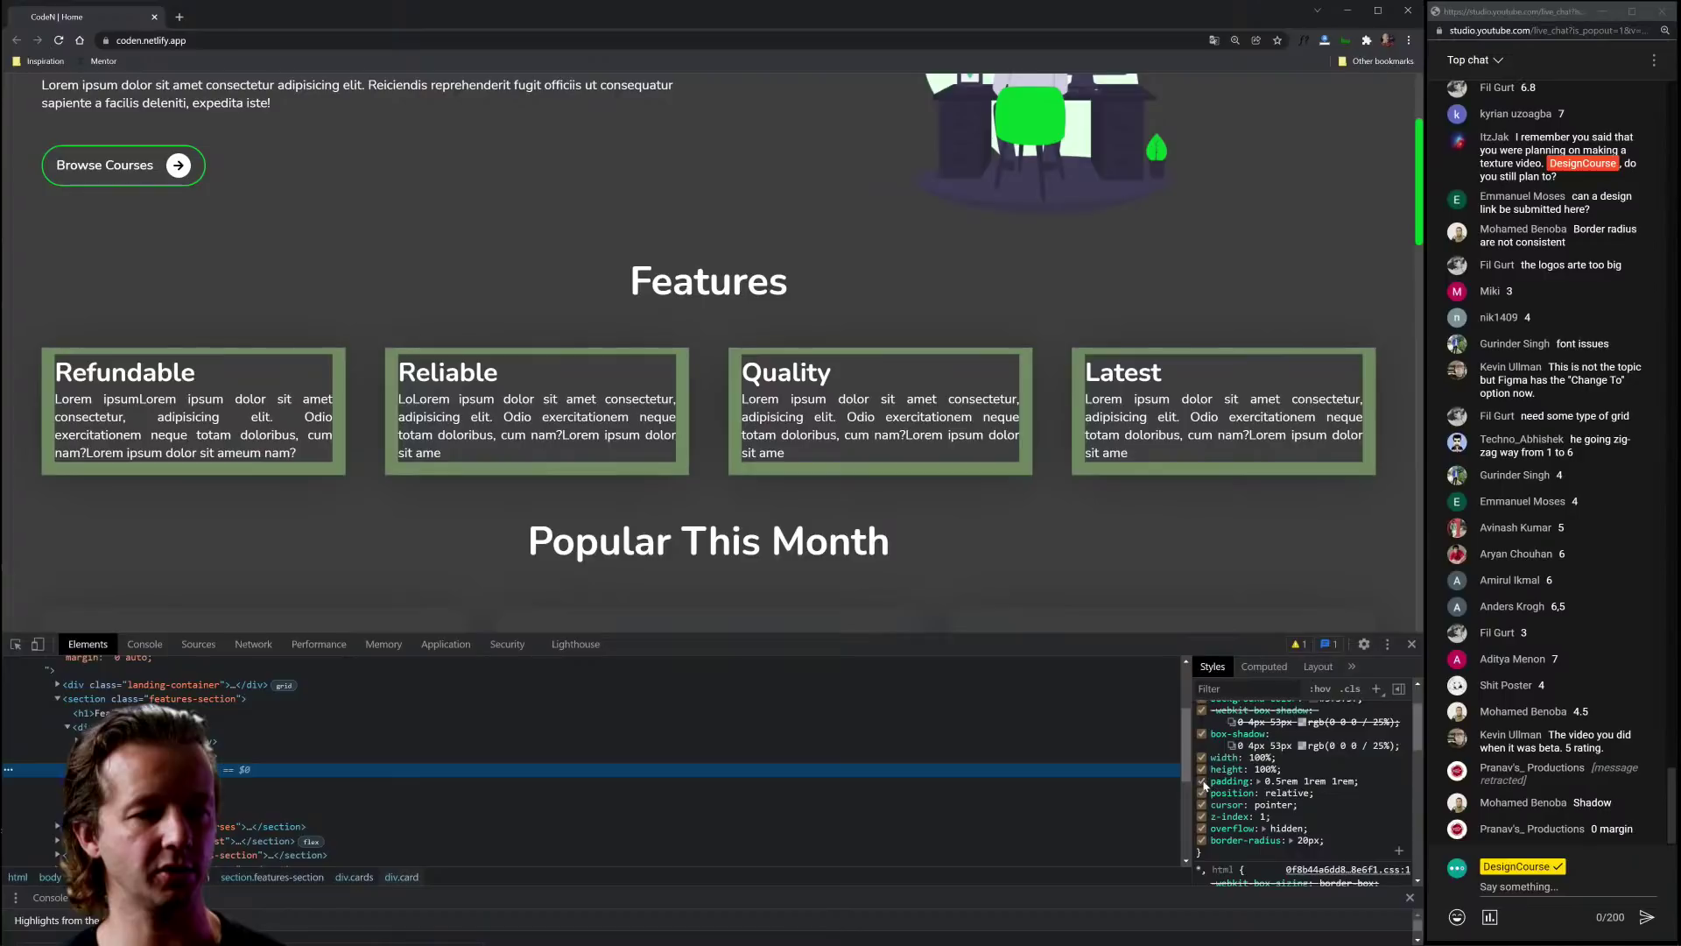
{"action": "left_click", "coordinate": [1201, 781]}
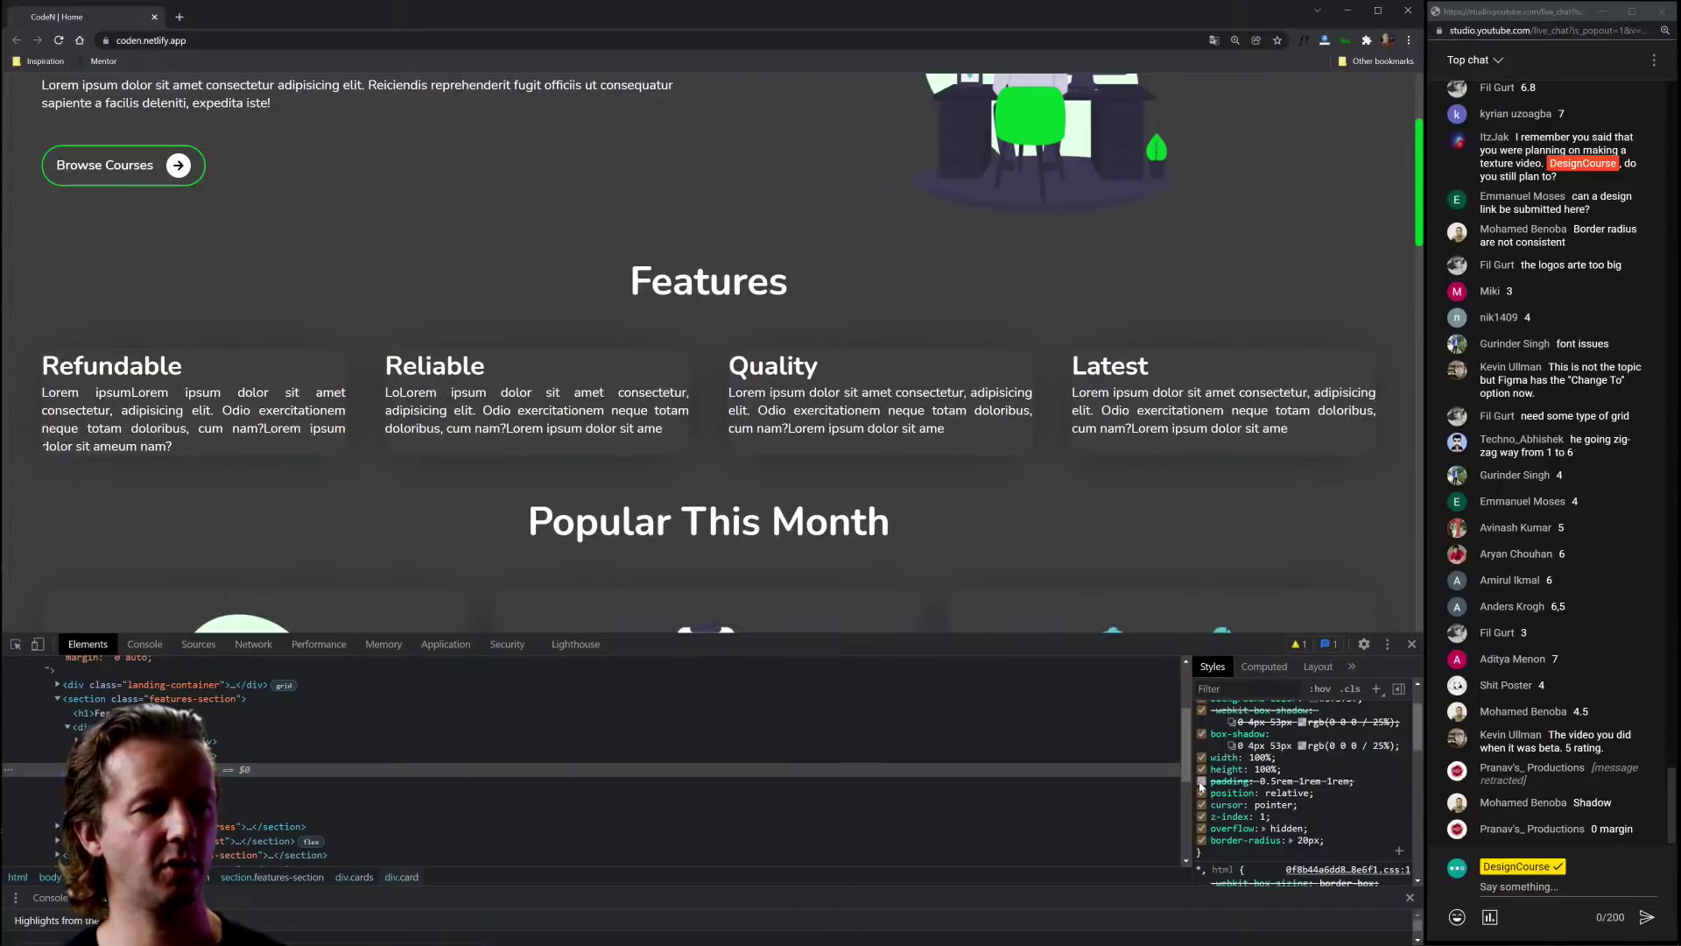
{"action": "left_click", "coordinate": [1348, 836]}
{"action": "type", "text": "padding: 1em;"}
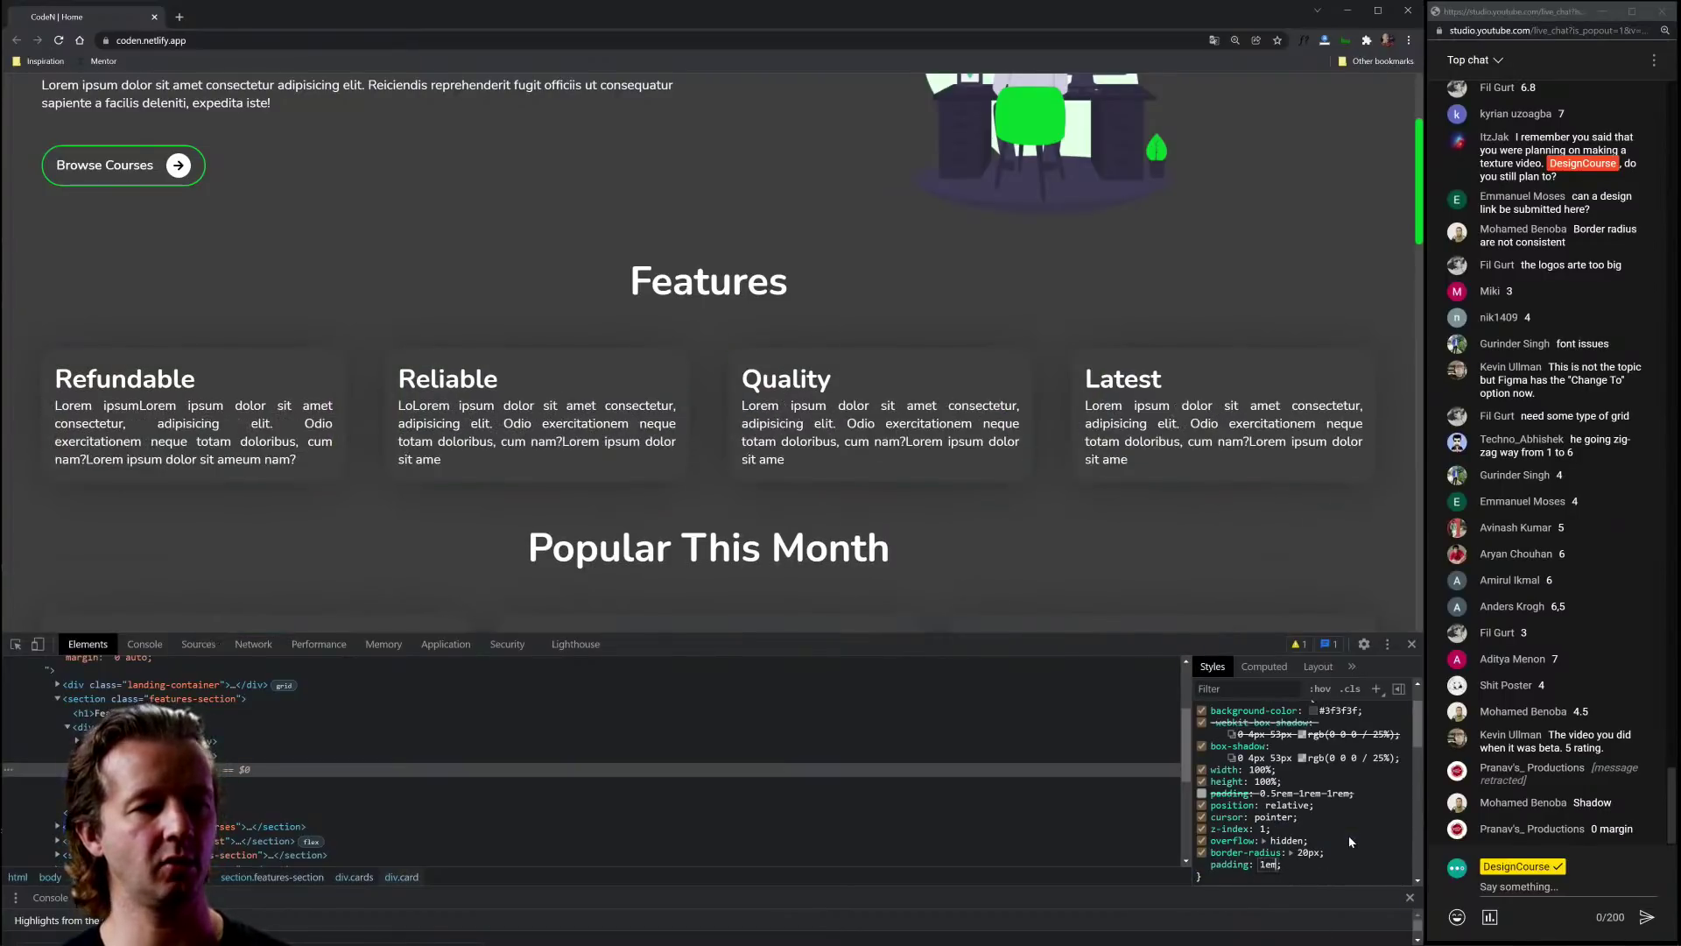
{"action": "key", "text": "BackSpace"}
{"action": "key", "text": "BackSpace"}
{"action": "type", "text": "."}
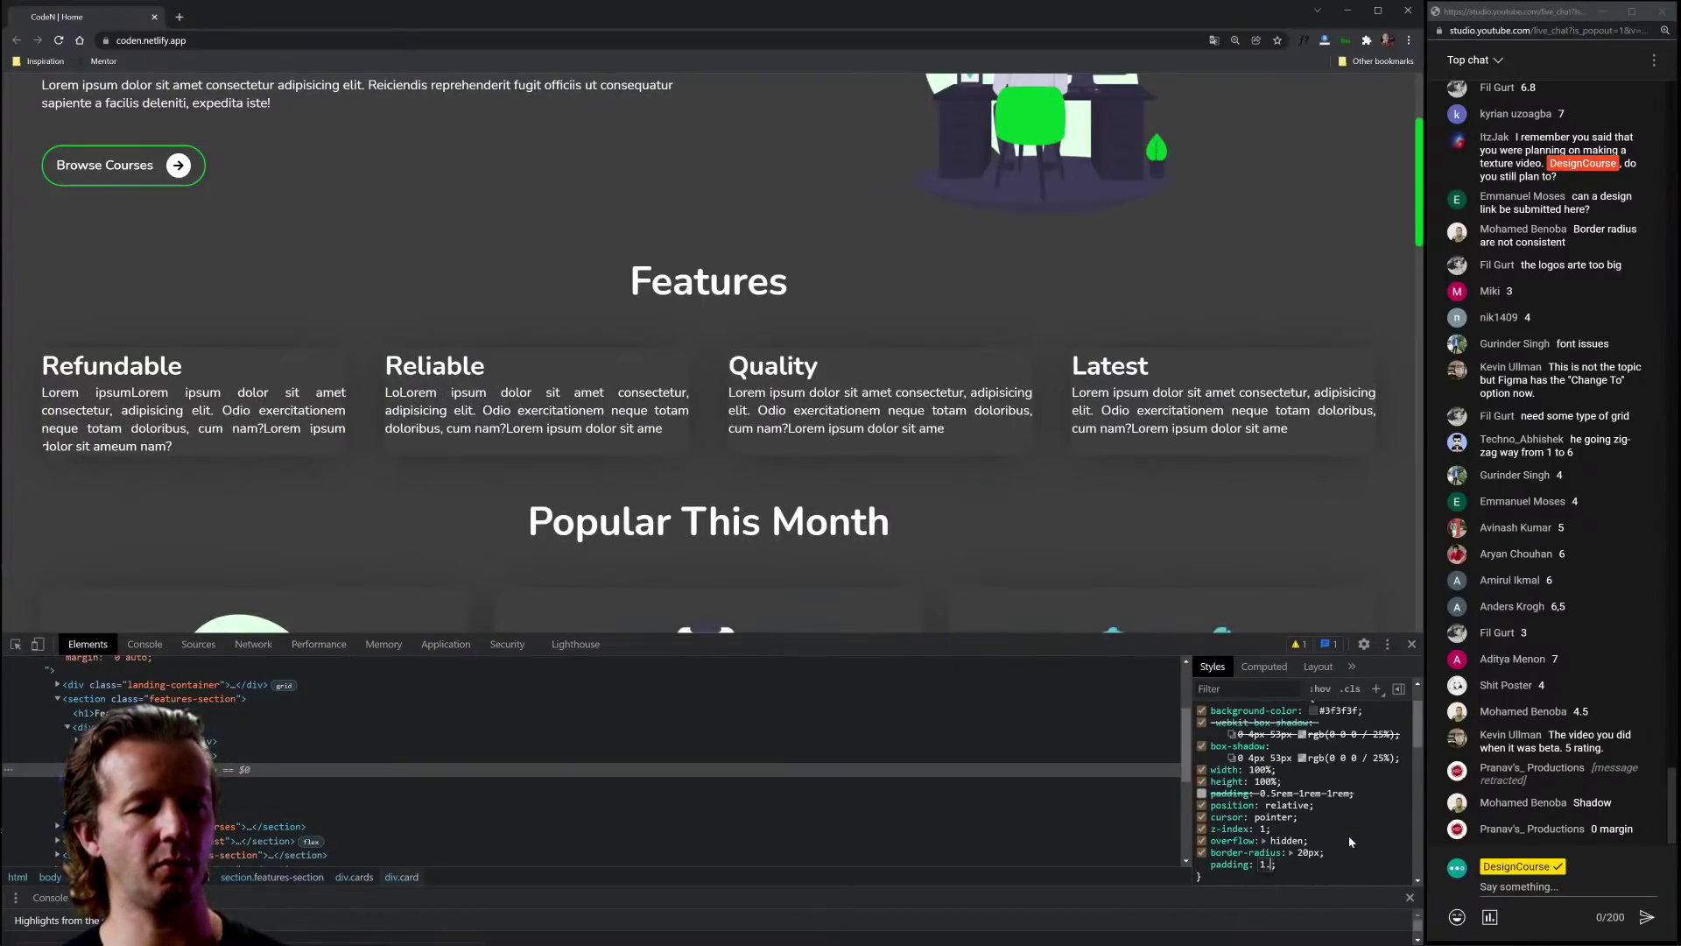
{"action": "type", "text": "6em"}
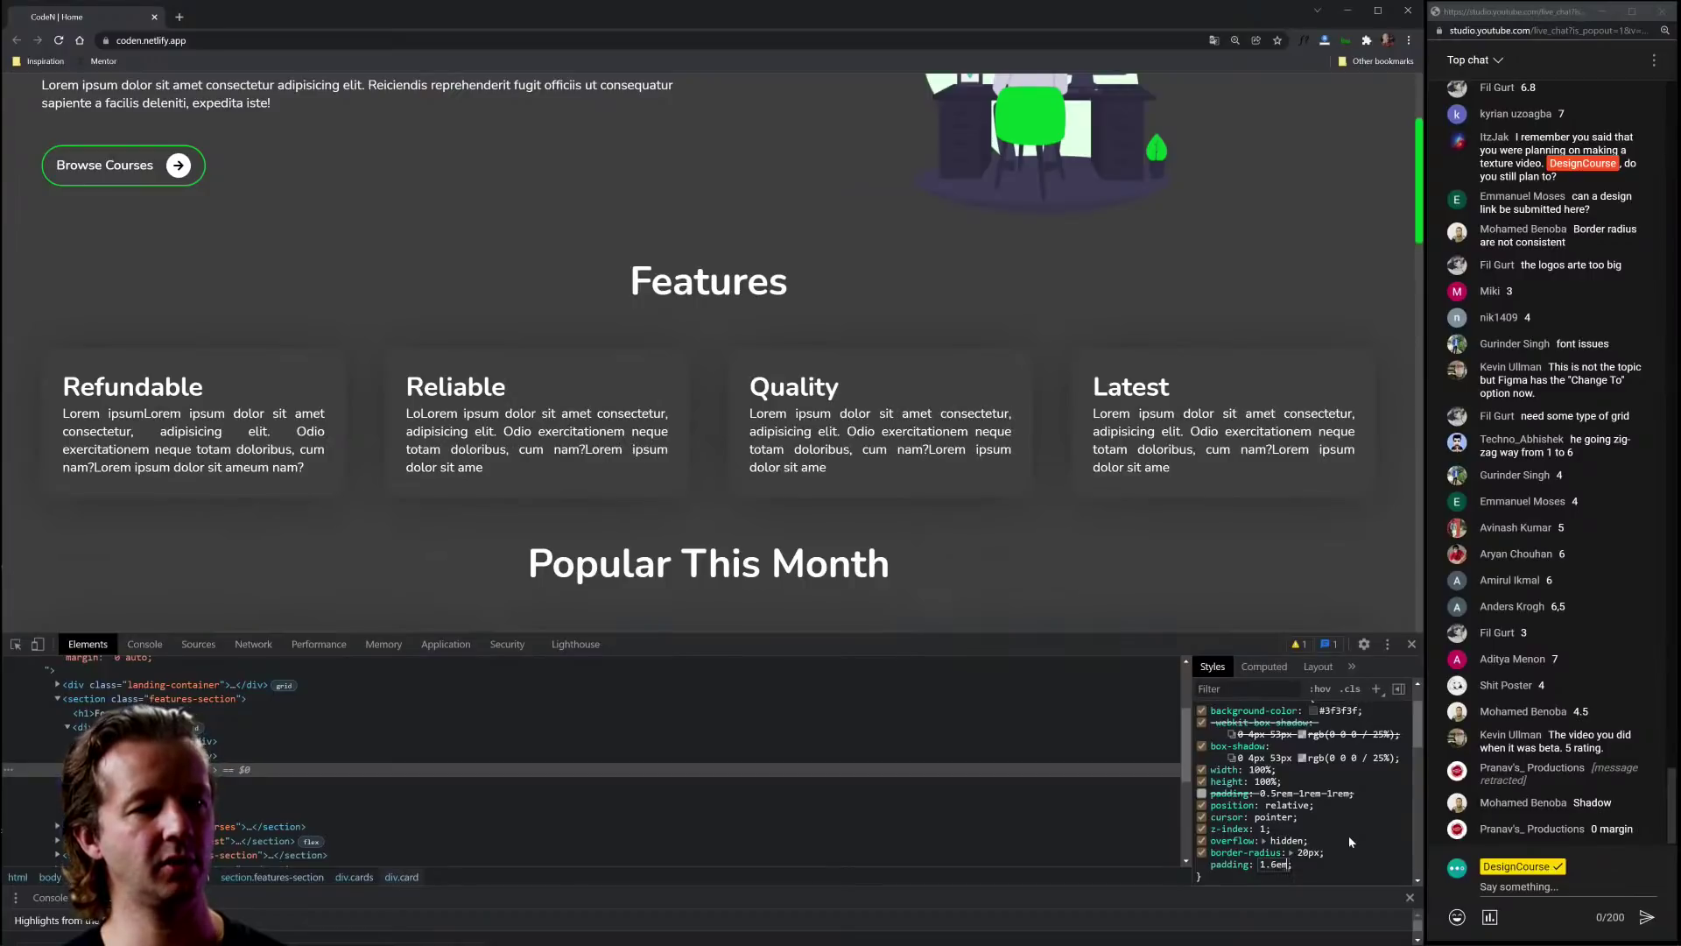
{"action": "key", "text": "Return"}
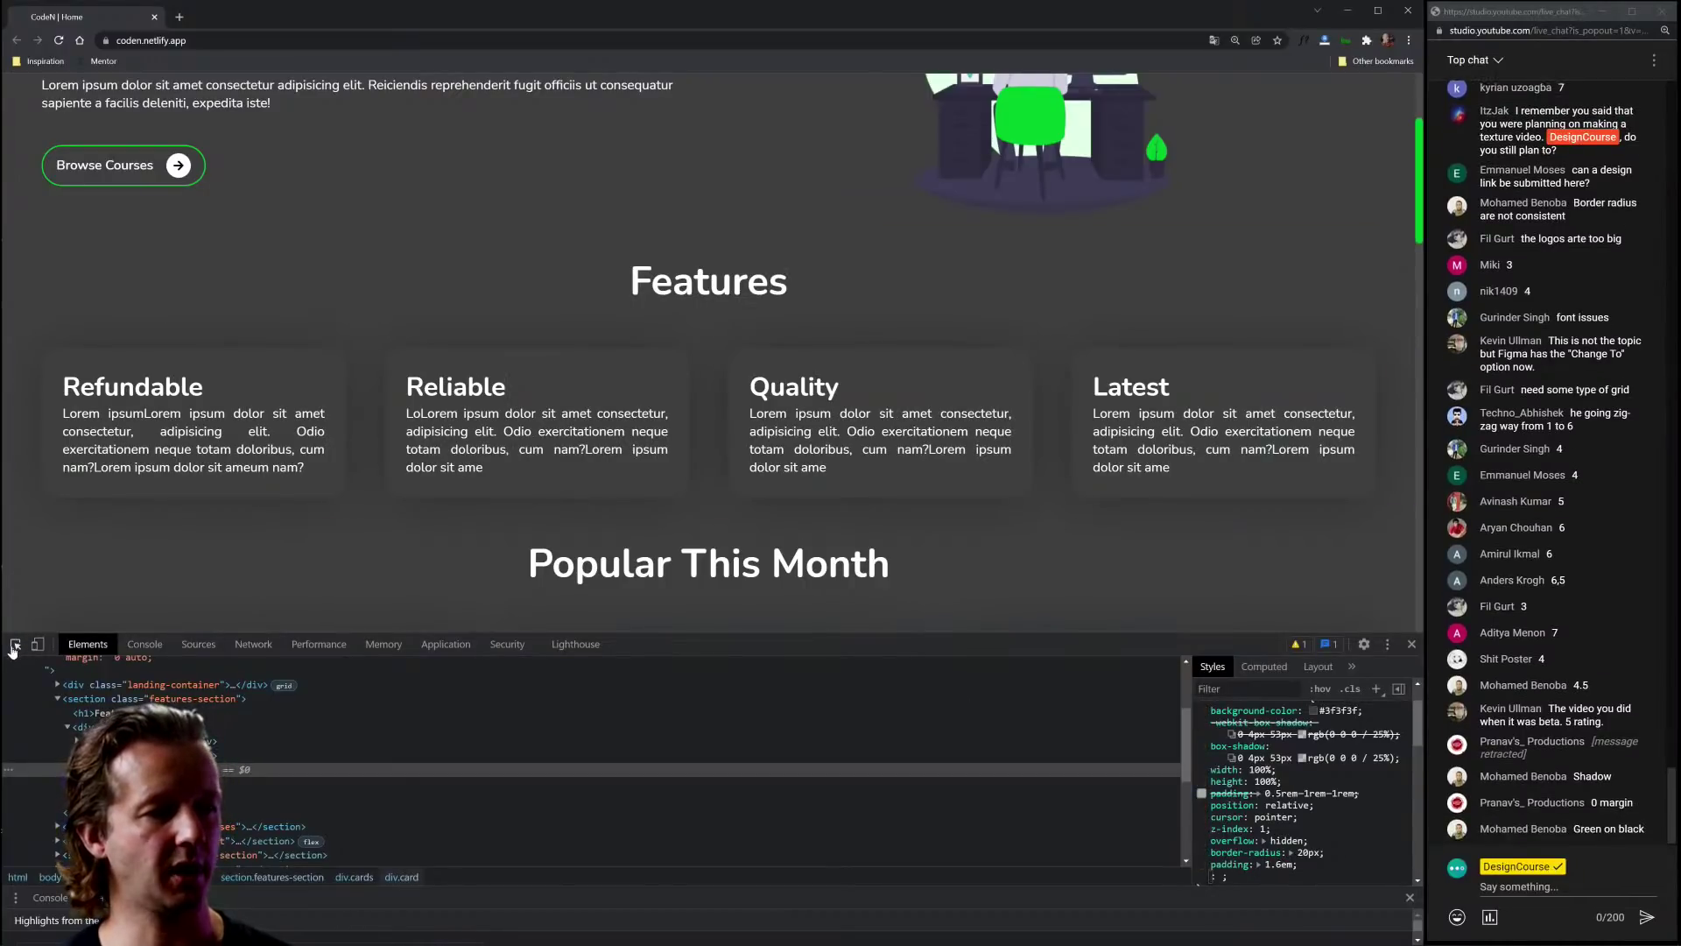
{"action": "key", "text": "ctrl+shift+c"}
{"action": "left_click", "coordinate": [826, 441]}
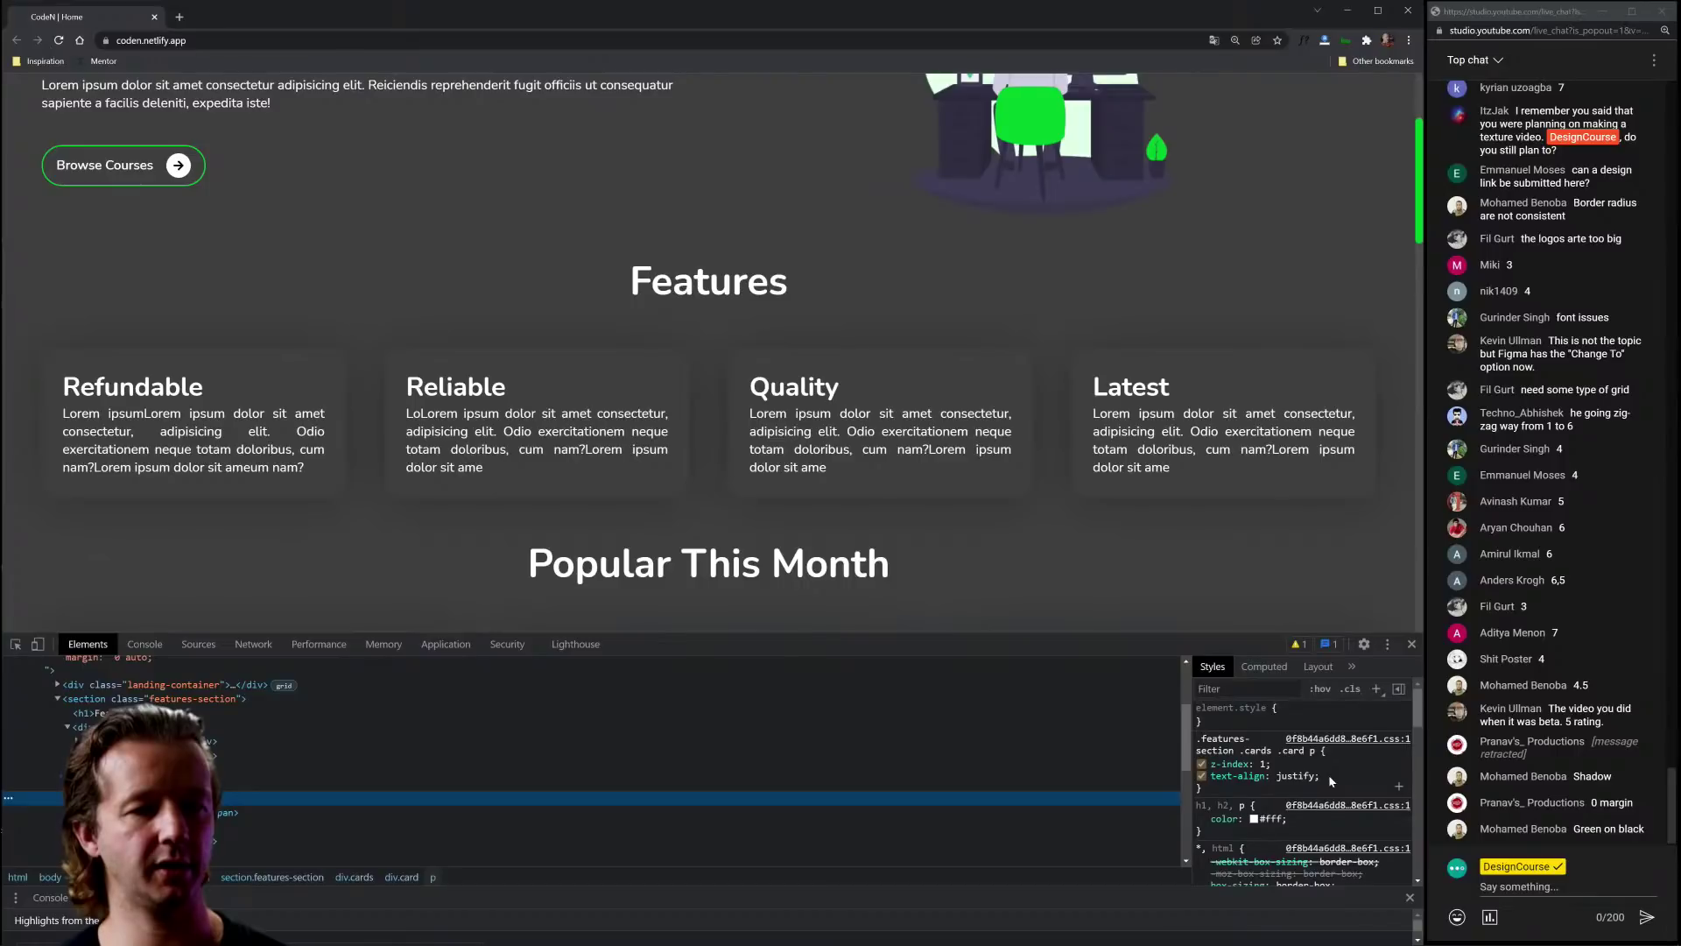
Step: Add color: gray to the .card p rule and lighten it to #afafaf in the picker
{"action": "left_click", "coordinate": [1328, 777]}
{"action": "type", "text": "color"}
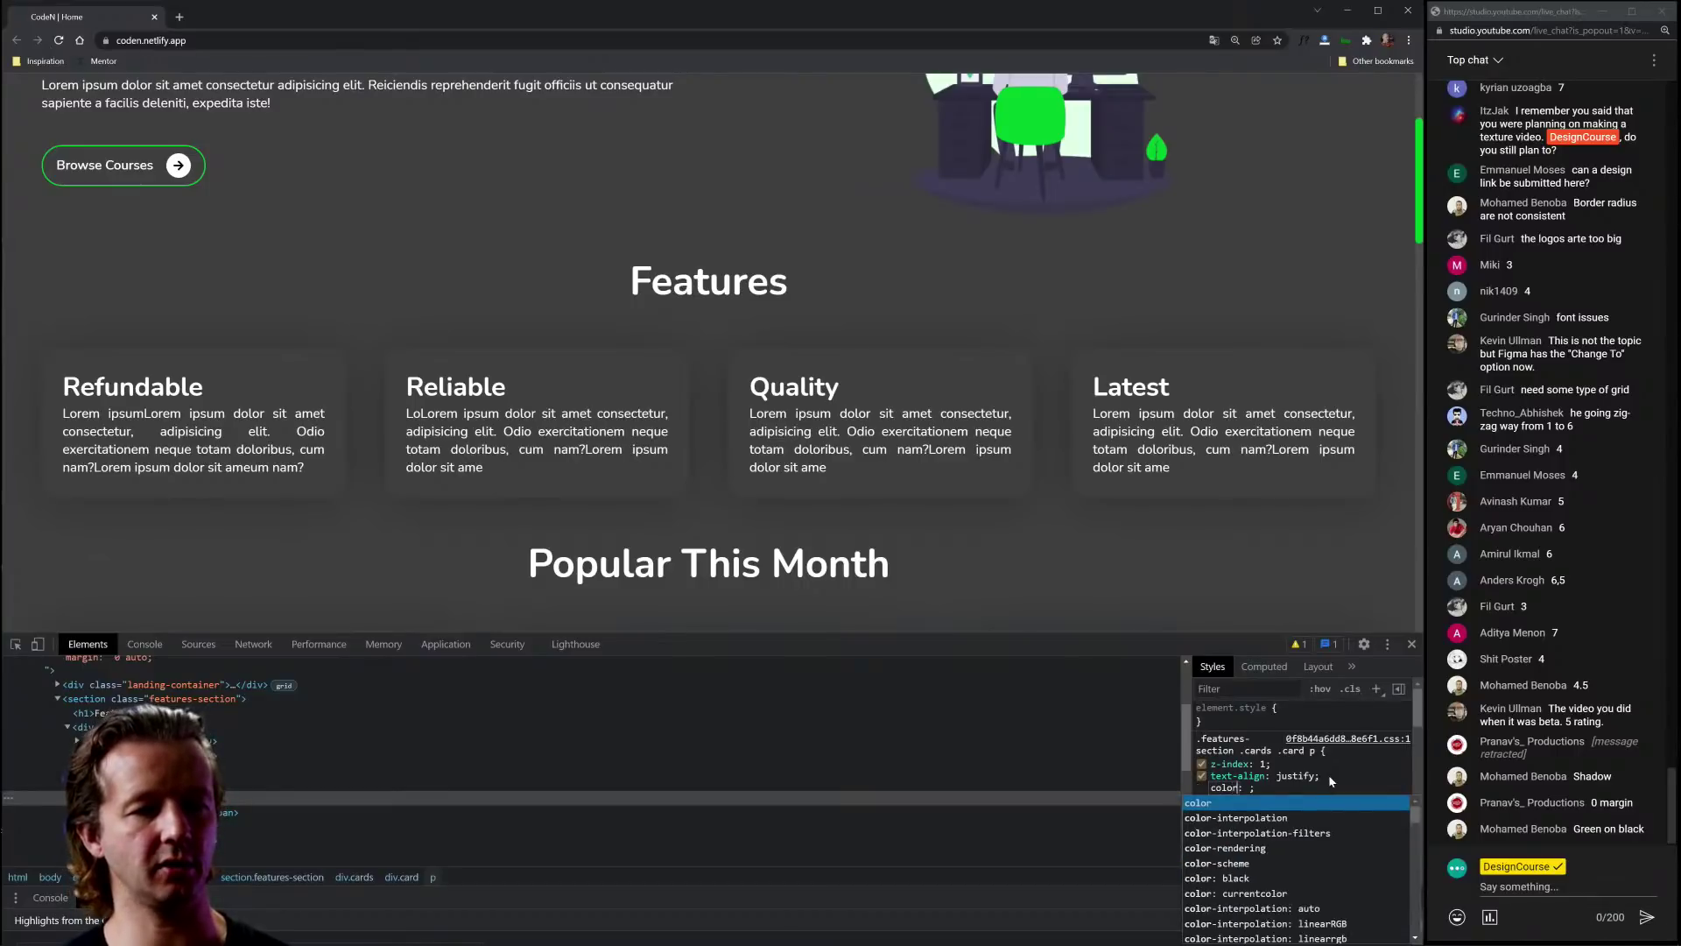
{"action": "key", "text": "Tab"}
{"action": "type", "text": "gray"}
{"action": "key", "text": "Return"}
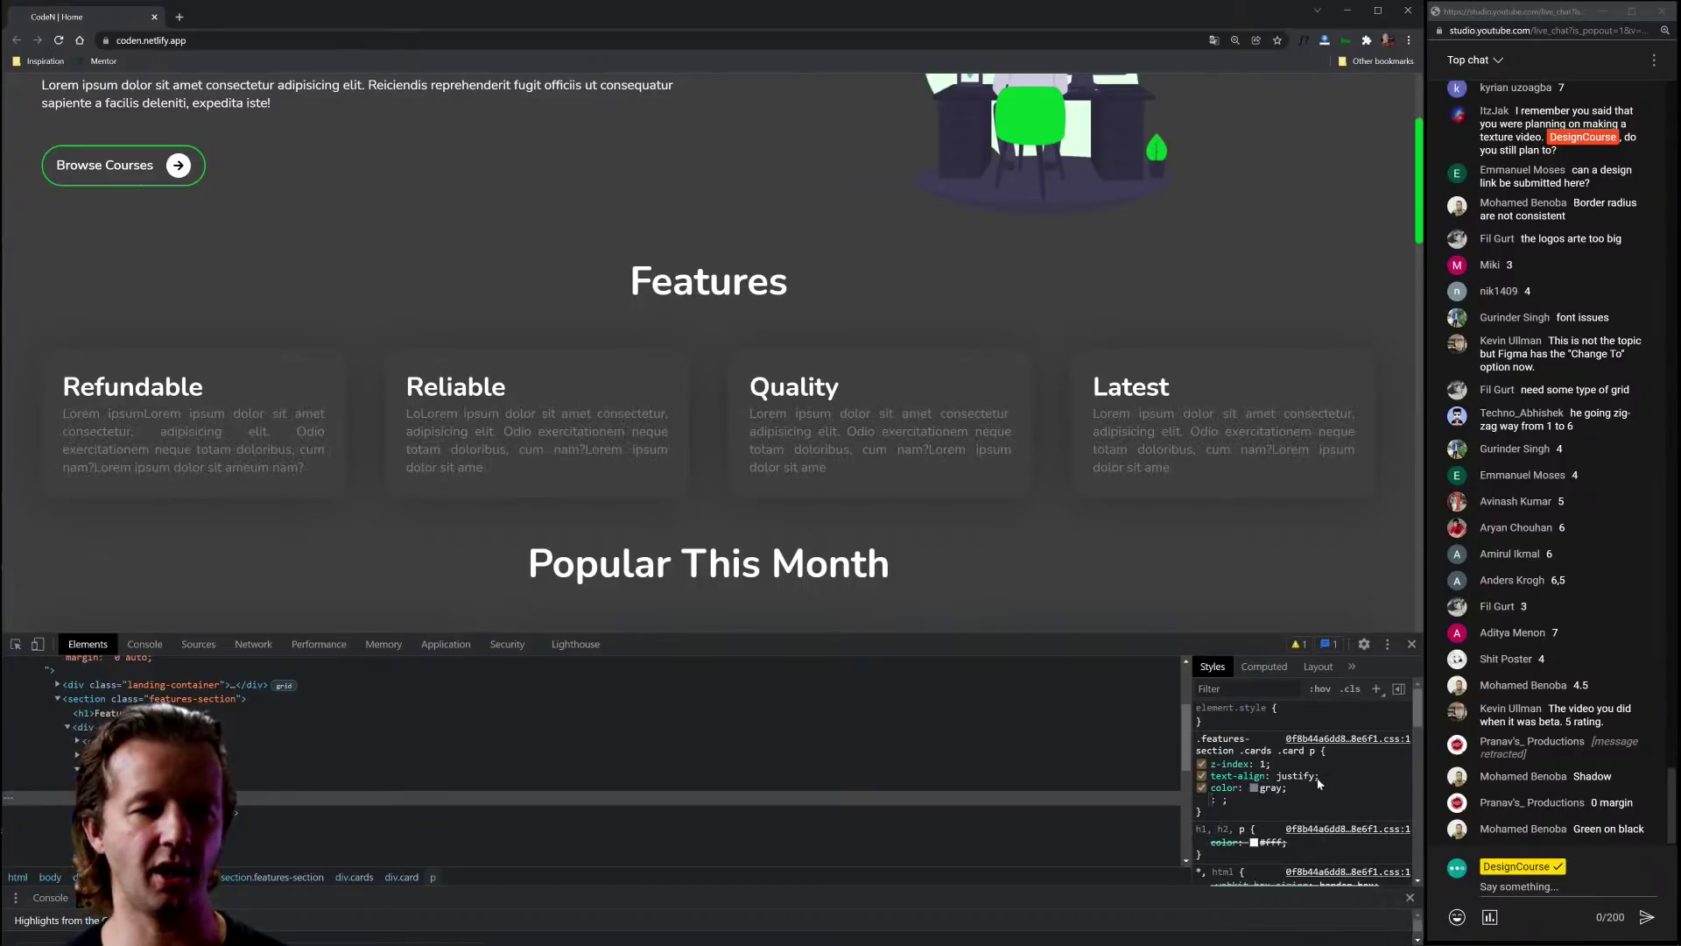
{"action": "left_click", "coordinate": [1254, 787]}
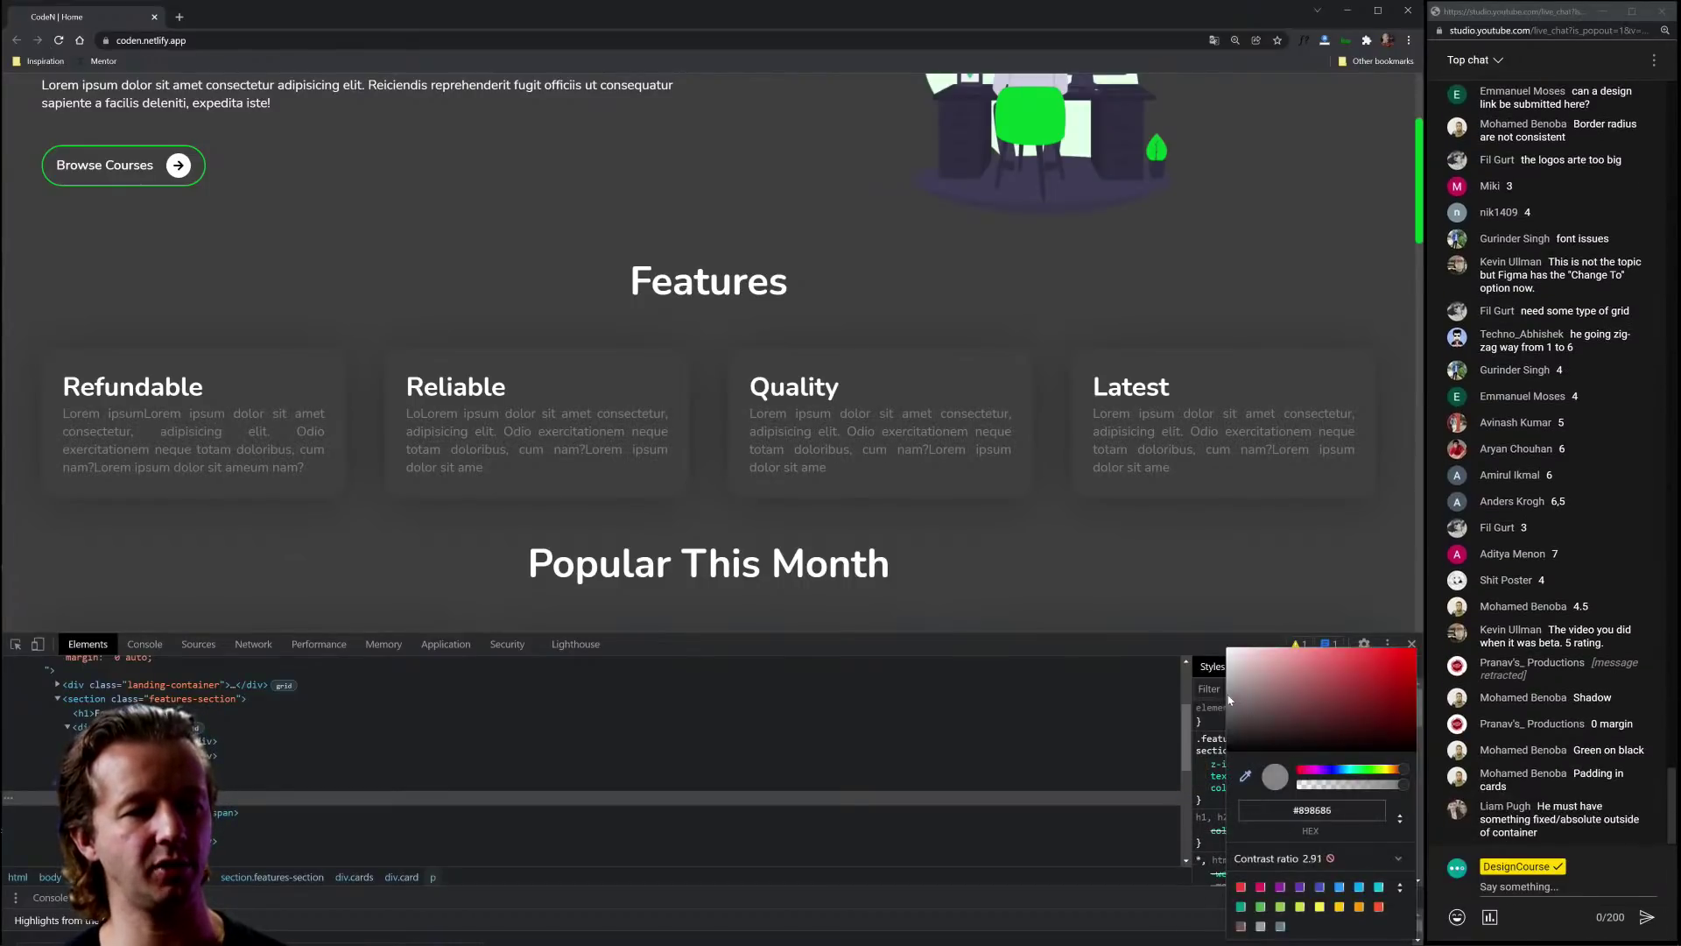
{"action": "left_click_drag", "start_coordinate": [1229, 714], "coordinate": [1192, 684]}
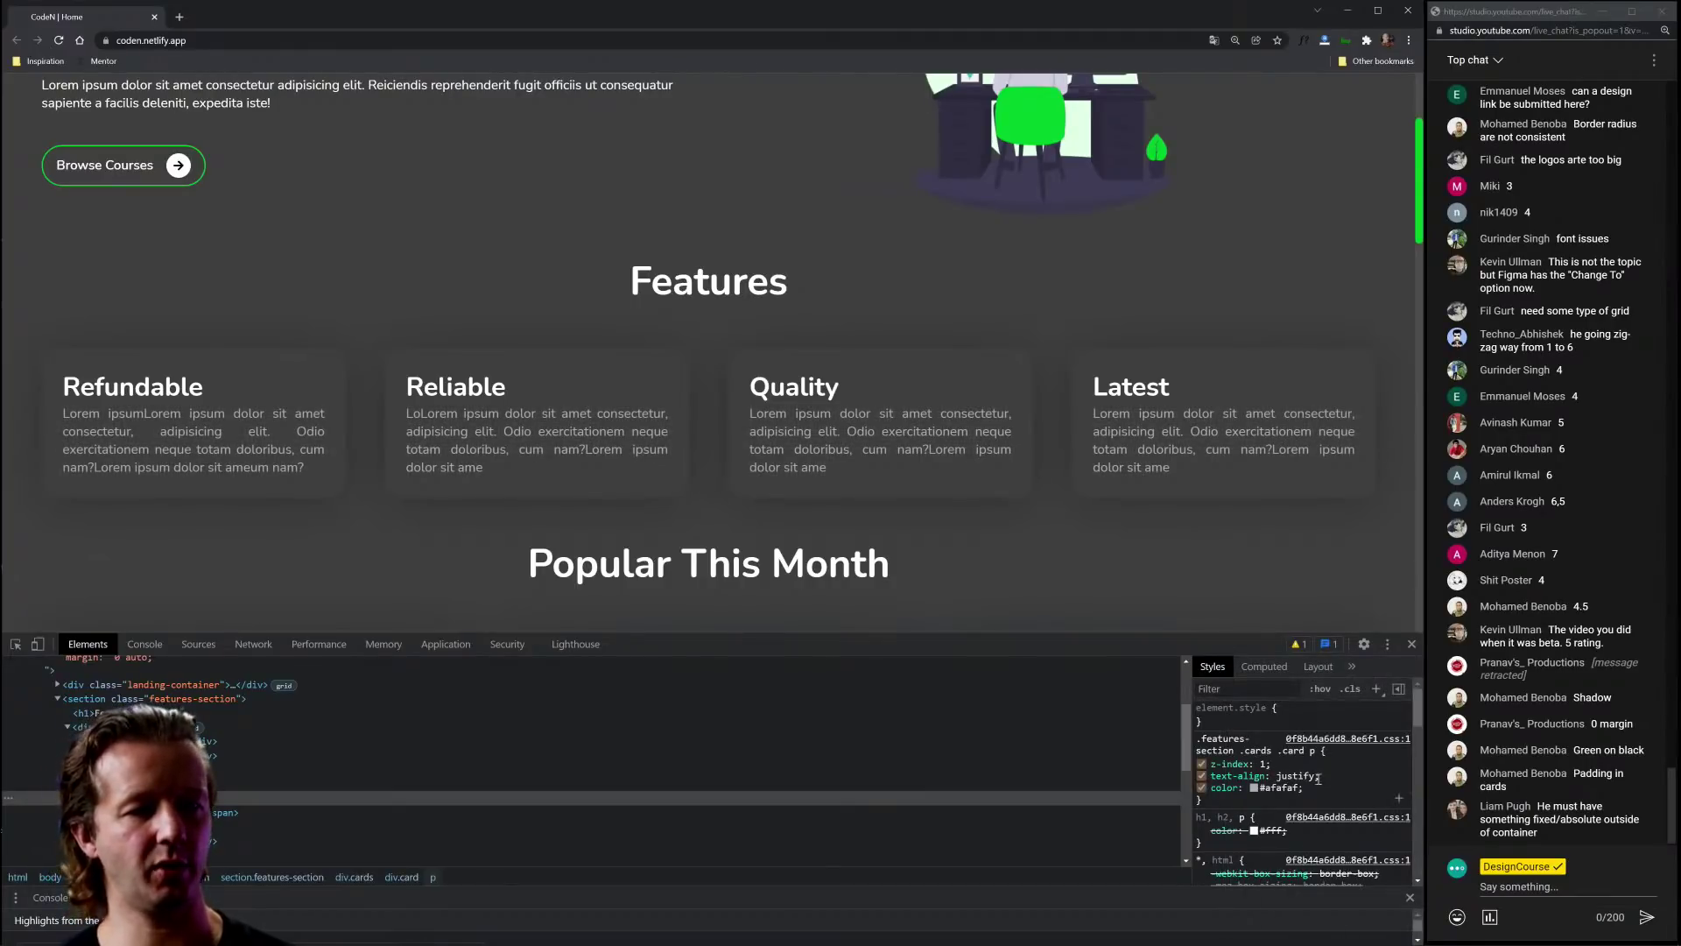
Step: Inspect the Quality card heading and add font-size: 1em to its h2 rule
{"action": "key", "text": "ctrl+shift+c"}
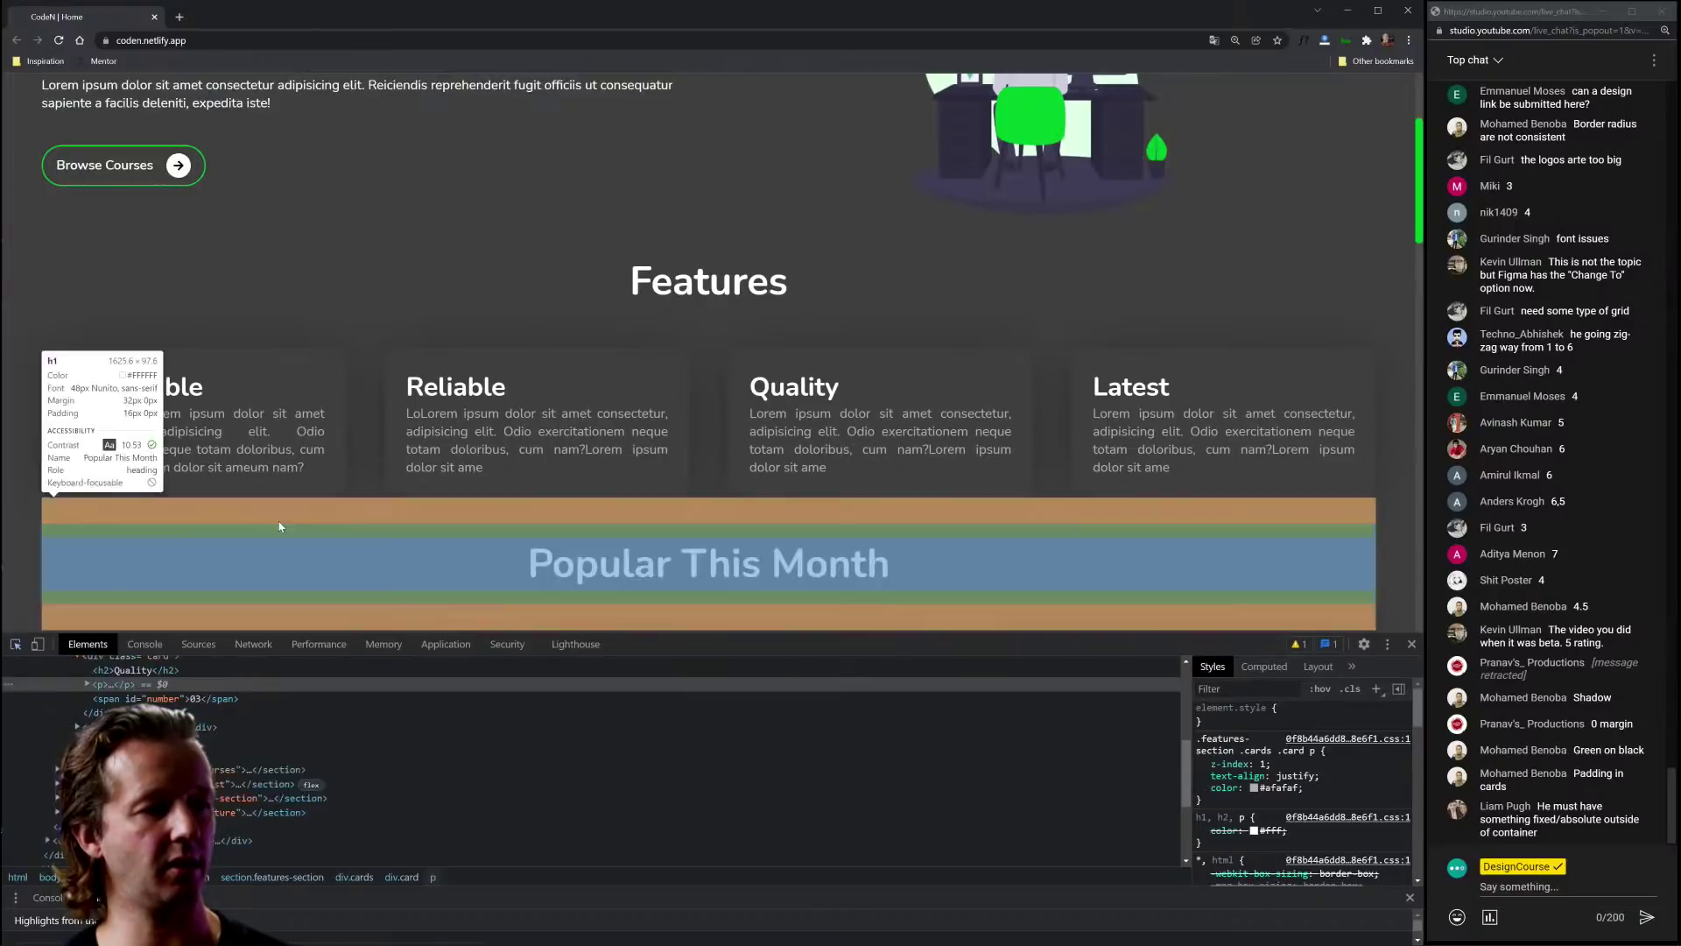
{"action": "left_click", "coordinate": [807, 396]}
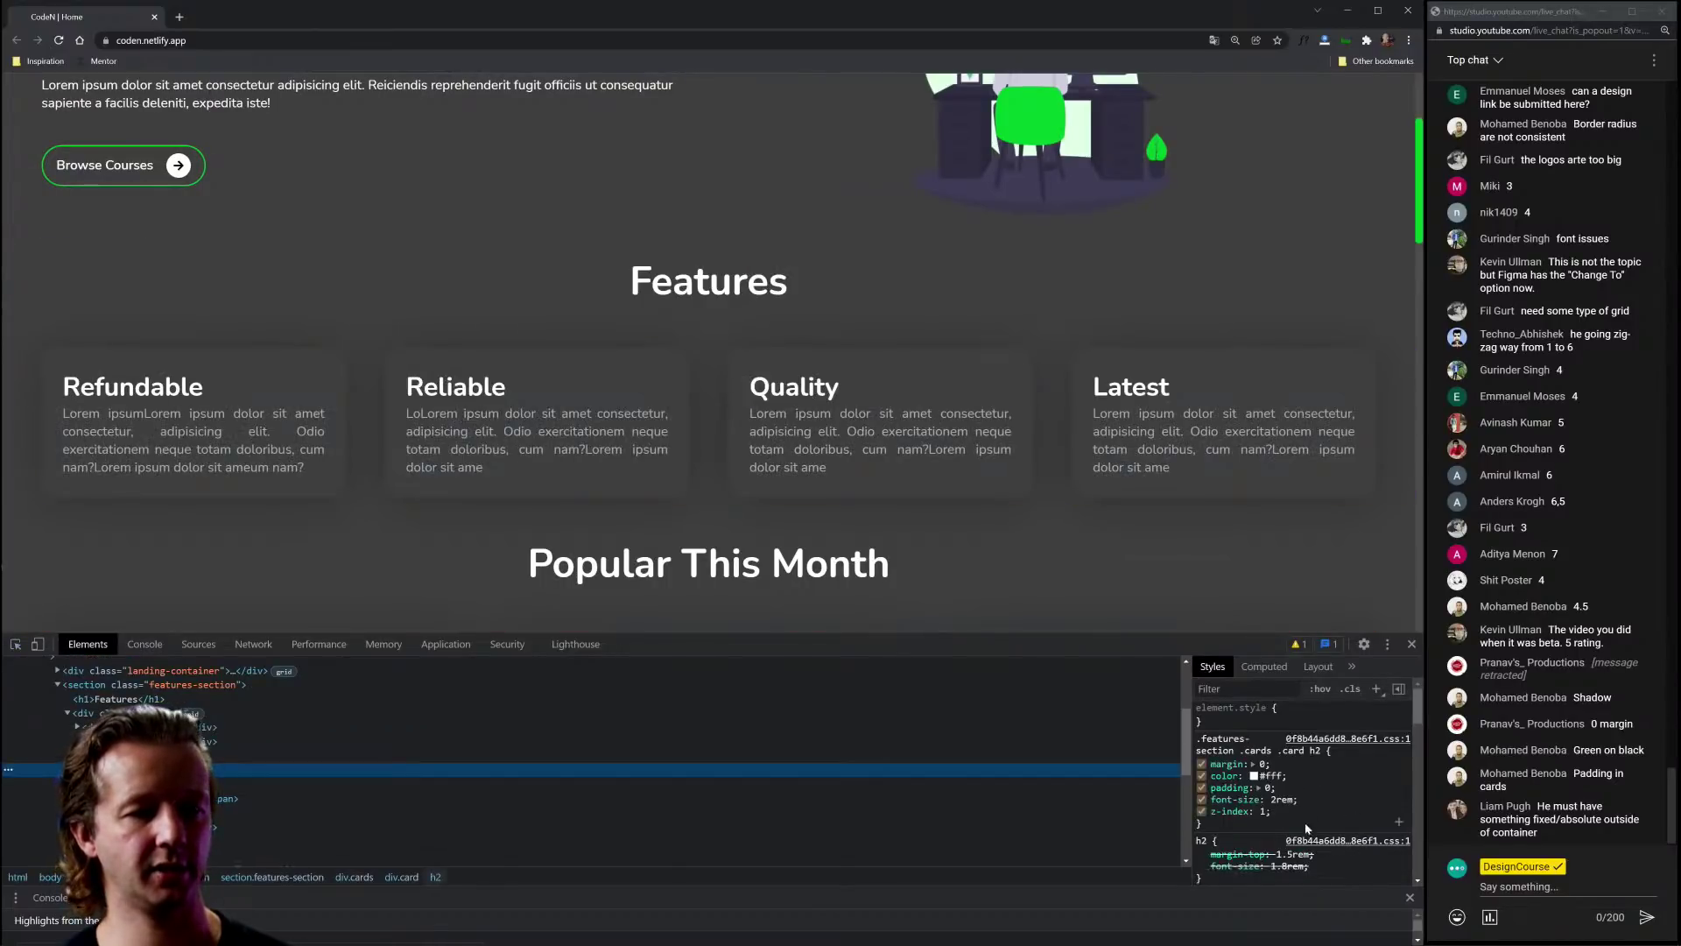
{"action": "scroll", "coordinate": [1305, 823], "scroll_direction": "down", "scroll_amount": 2}
{"action": "left_click", "coordinate": [1326, 802]}
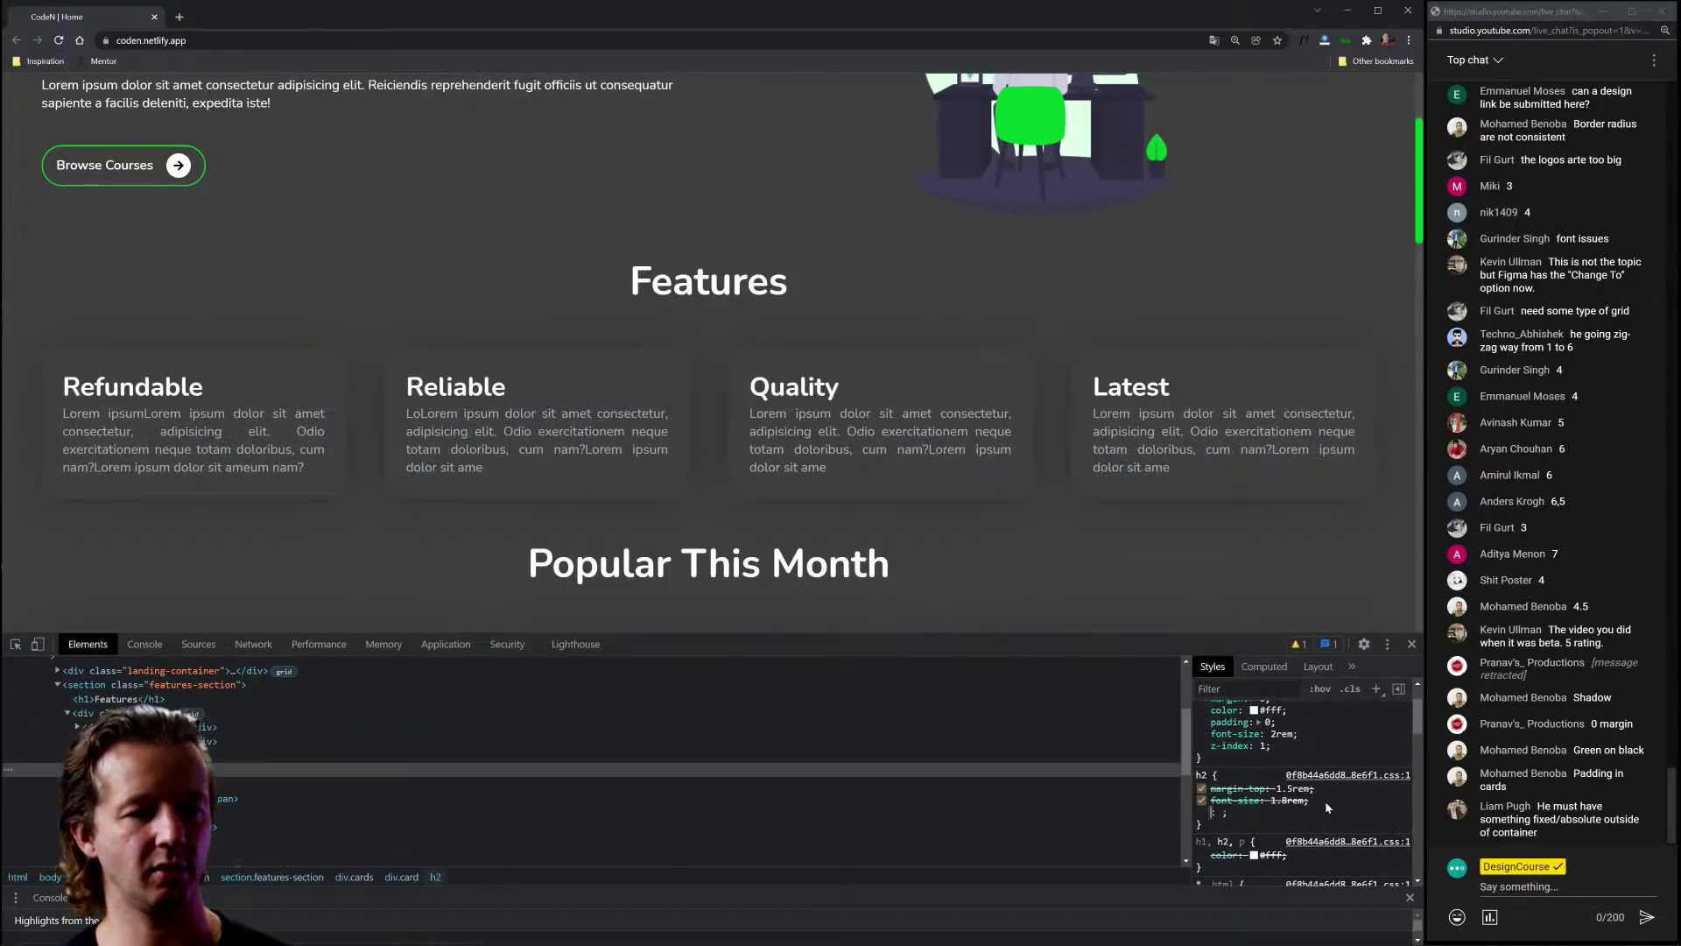
{"action": "type", "text": "font-size"}
{"action": "key", "text": "Tab"}
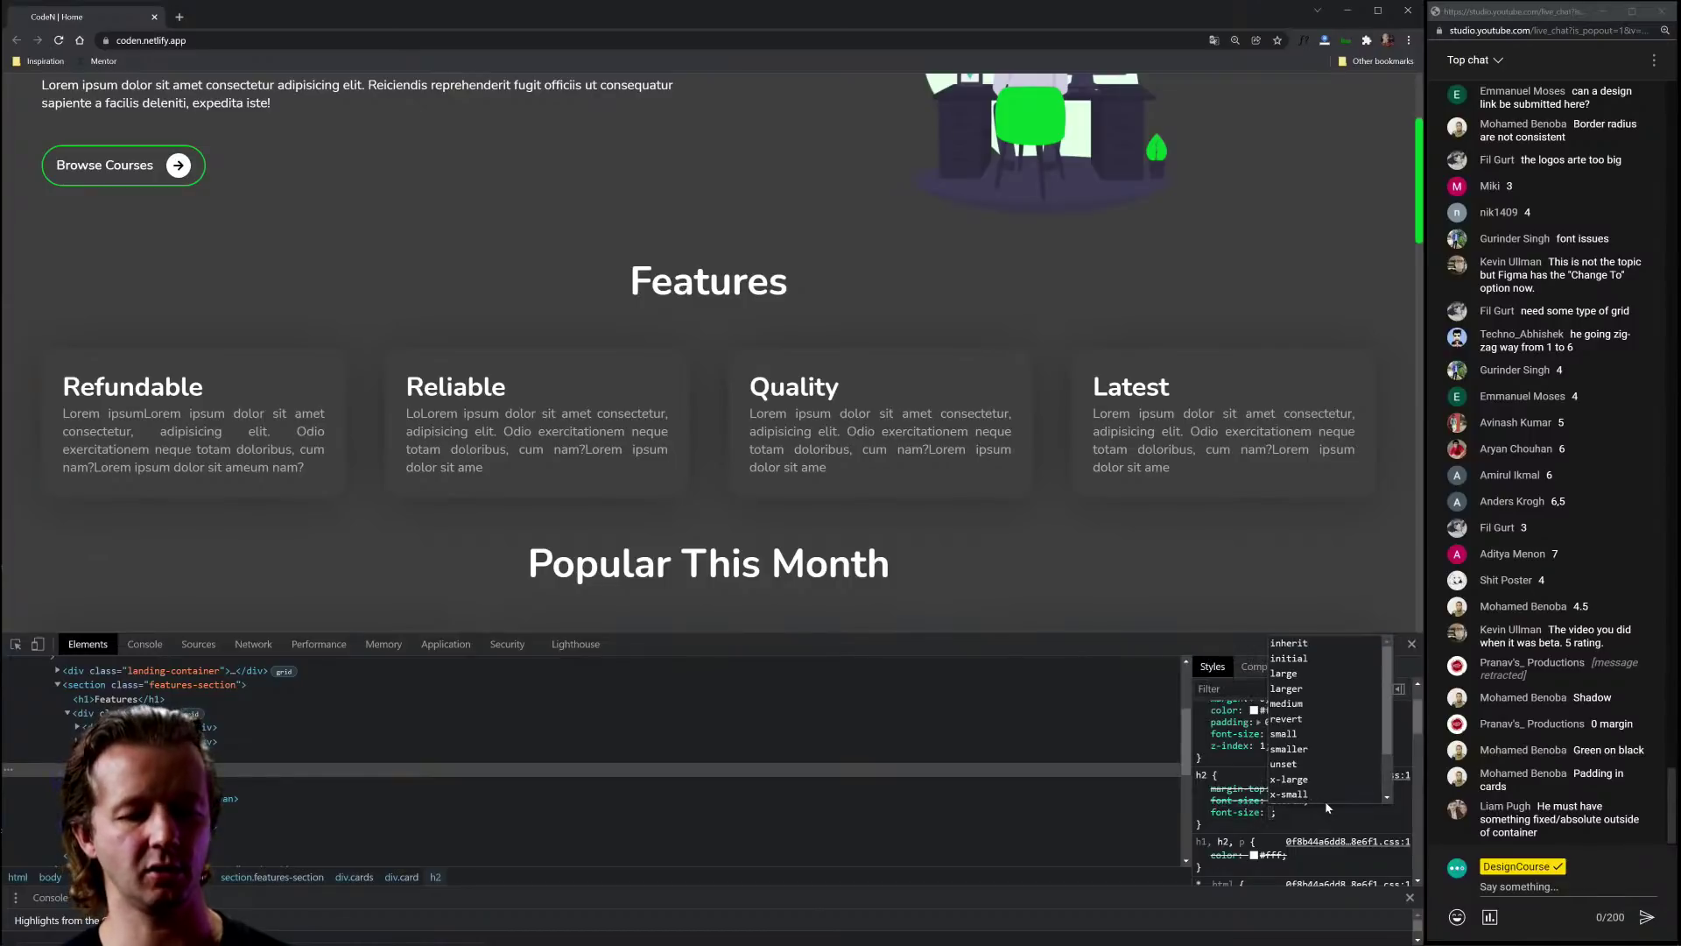
{"action": "type", "text": "1em"}
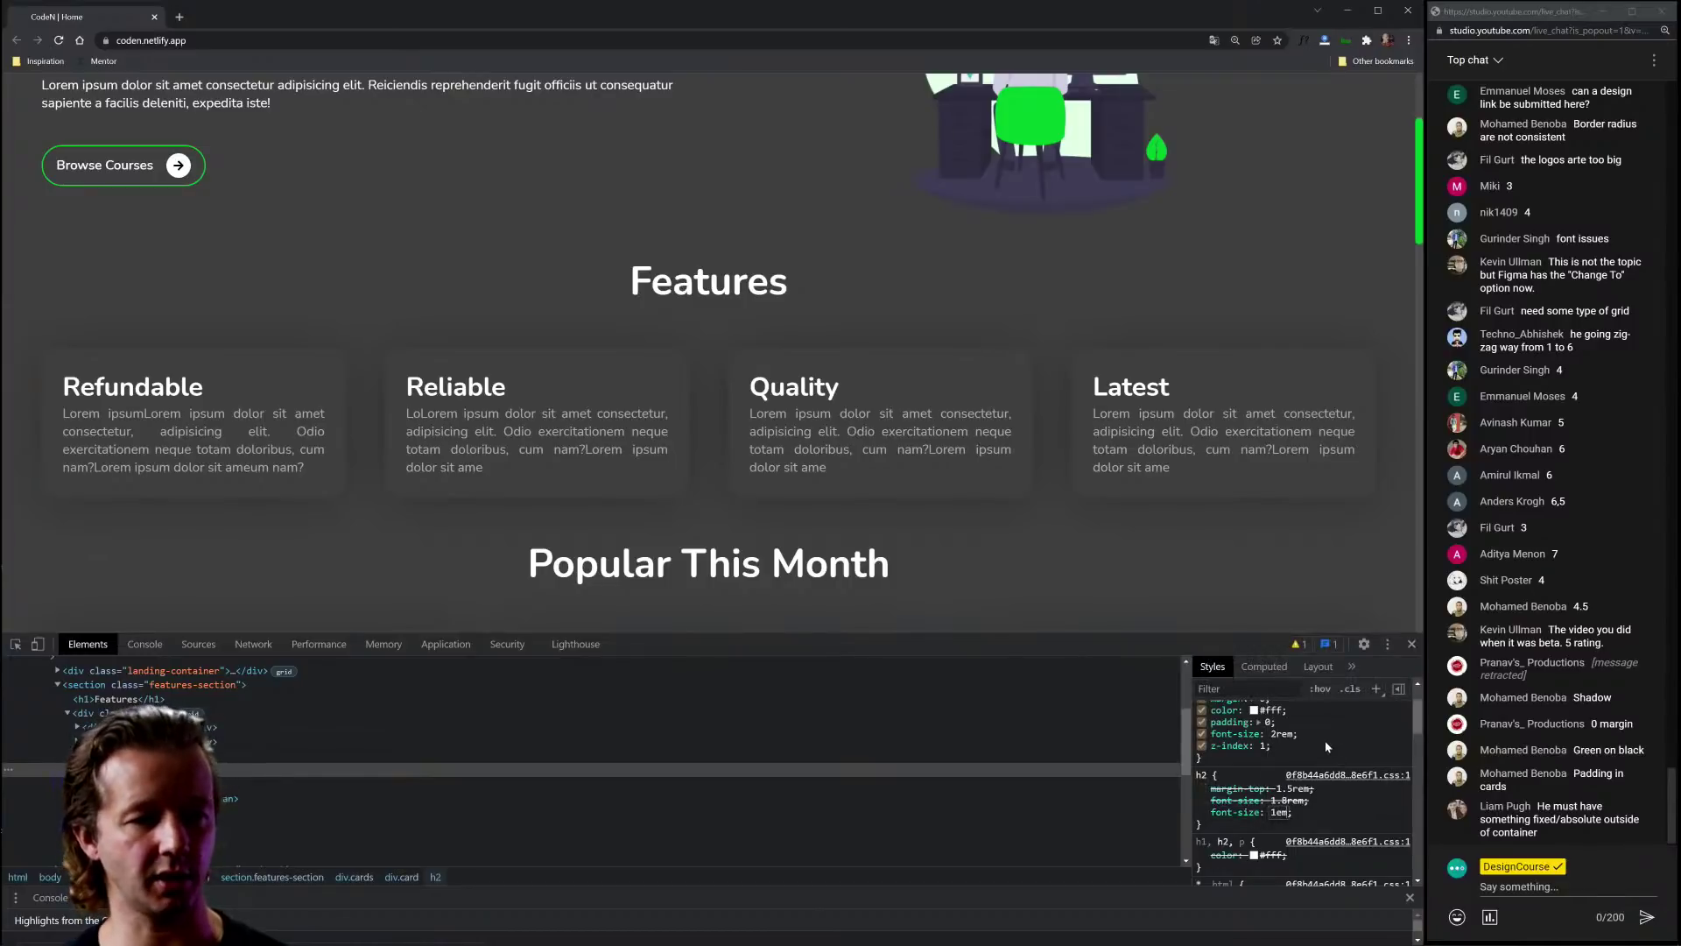
{"action": "left_click", "coordinate": [1326, 739]}
Step: Give the card heading an inline font-size of 1.5em
{"action": "scroll", "coordinate": [1331, 748], "scroll_direction": "up", "scroll_amount": 2}
{"action": "left_click", "coordinate": [1316, 712]}
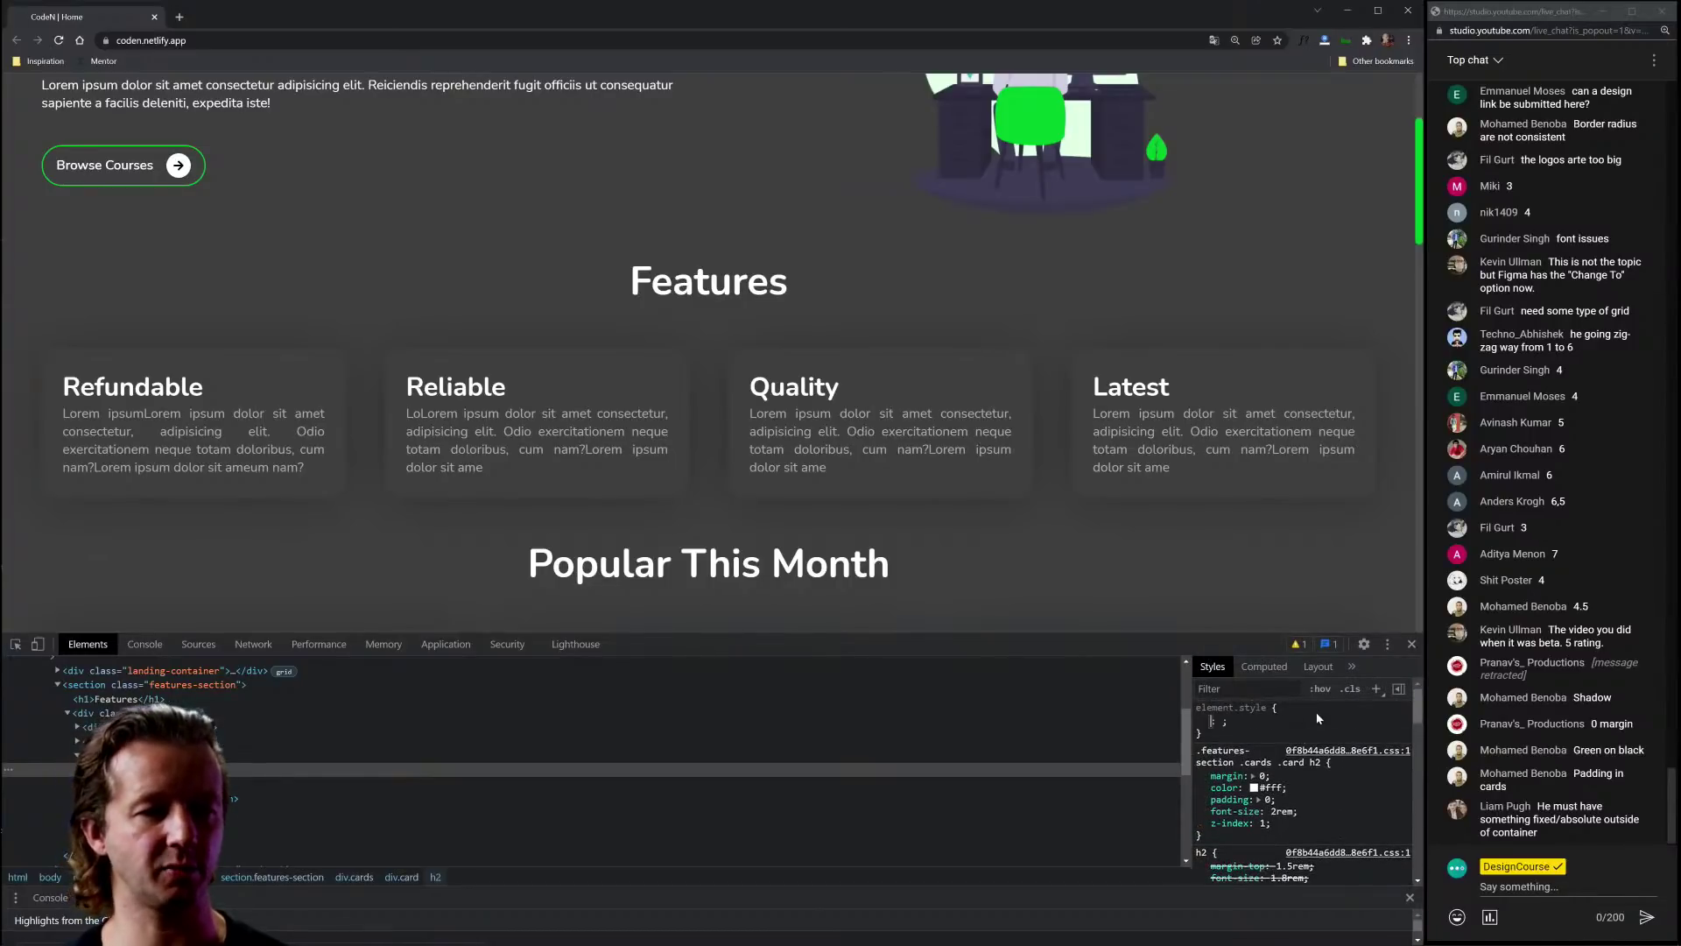
{"action": "type", "text": "font-siz"}
{"action": "key", "text": "Tab"}
{"action": "type", "text": "1em"}
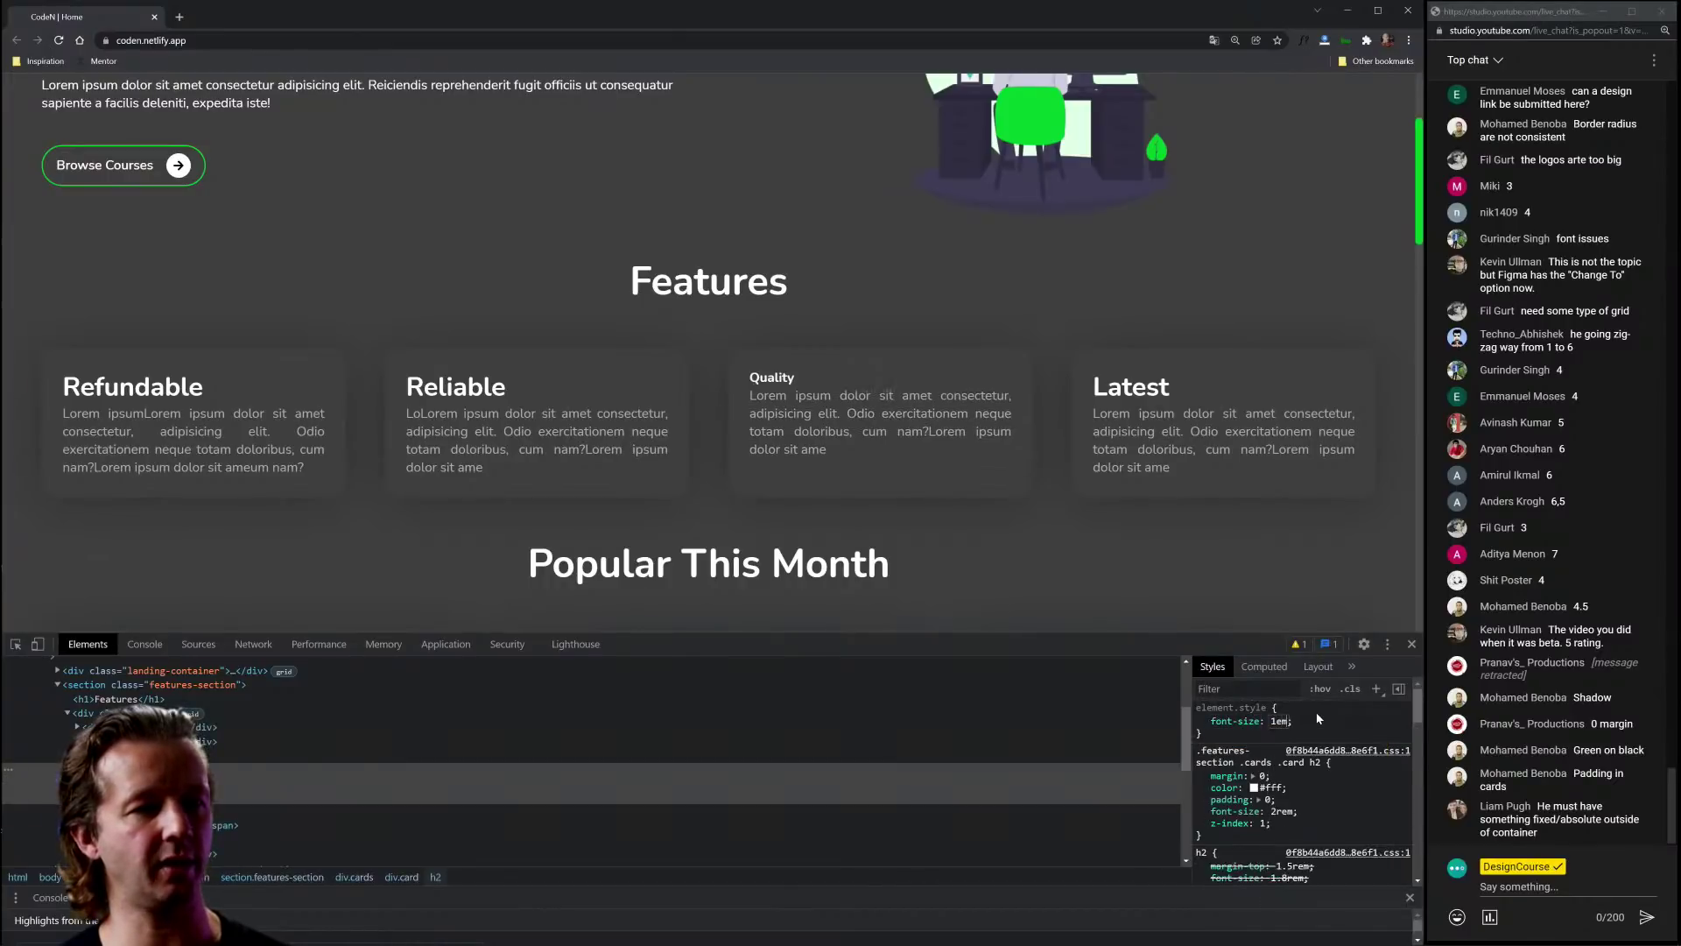
{"action": "key", "text": "BackSpace"}
{"action": "type", "text": "em"}
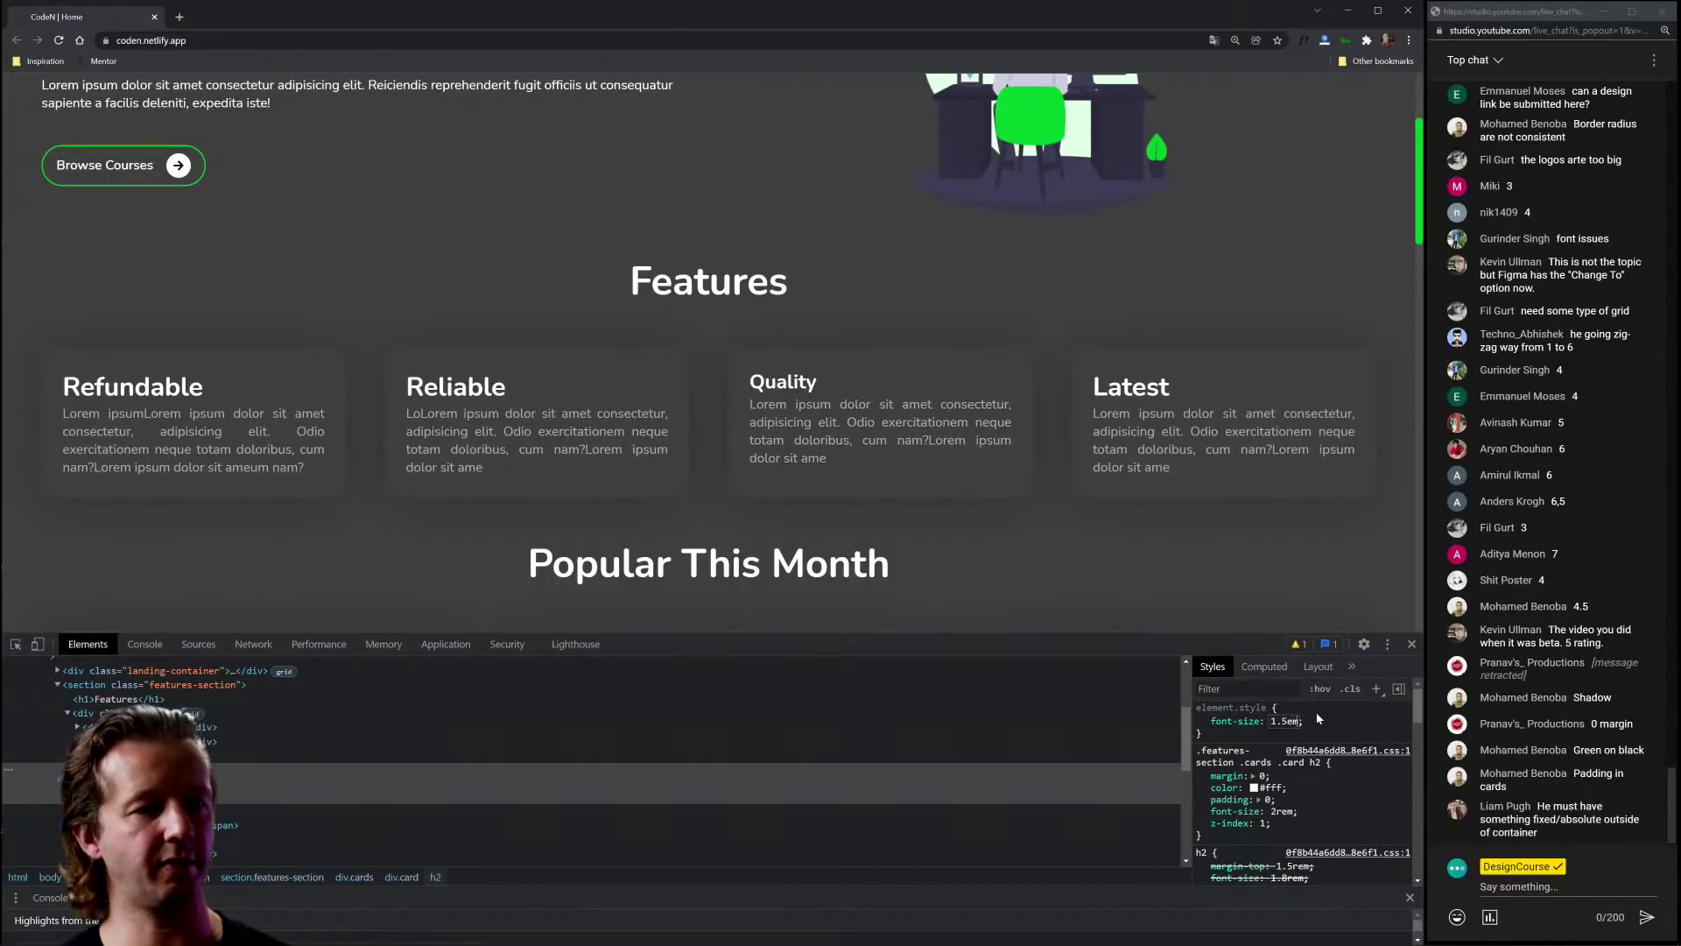
Step: Add an inline margin-bottom of 0.56em to the card heading
{"action": "key", "text": "Tab"}
{"action": "type", "text": "margin-bott"}
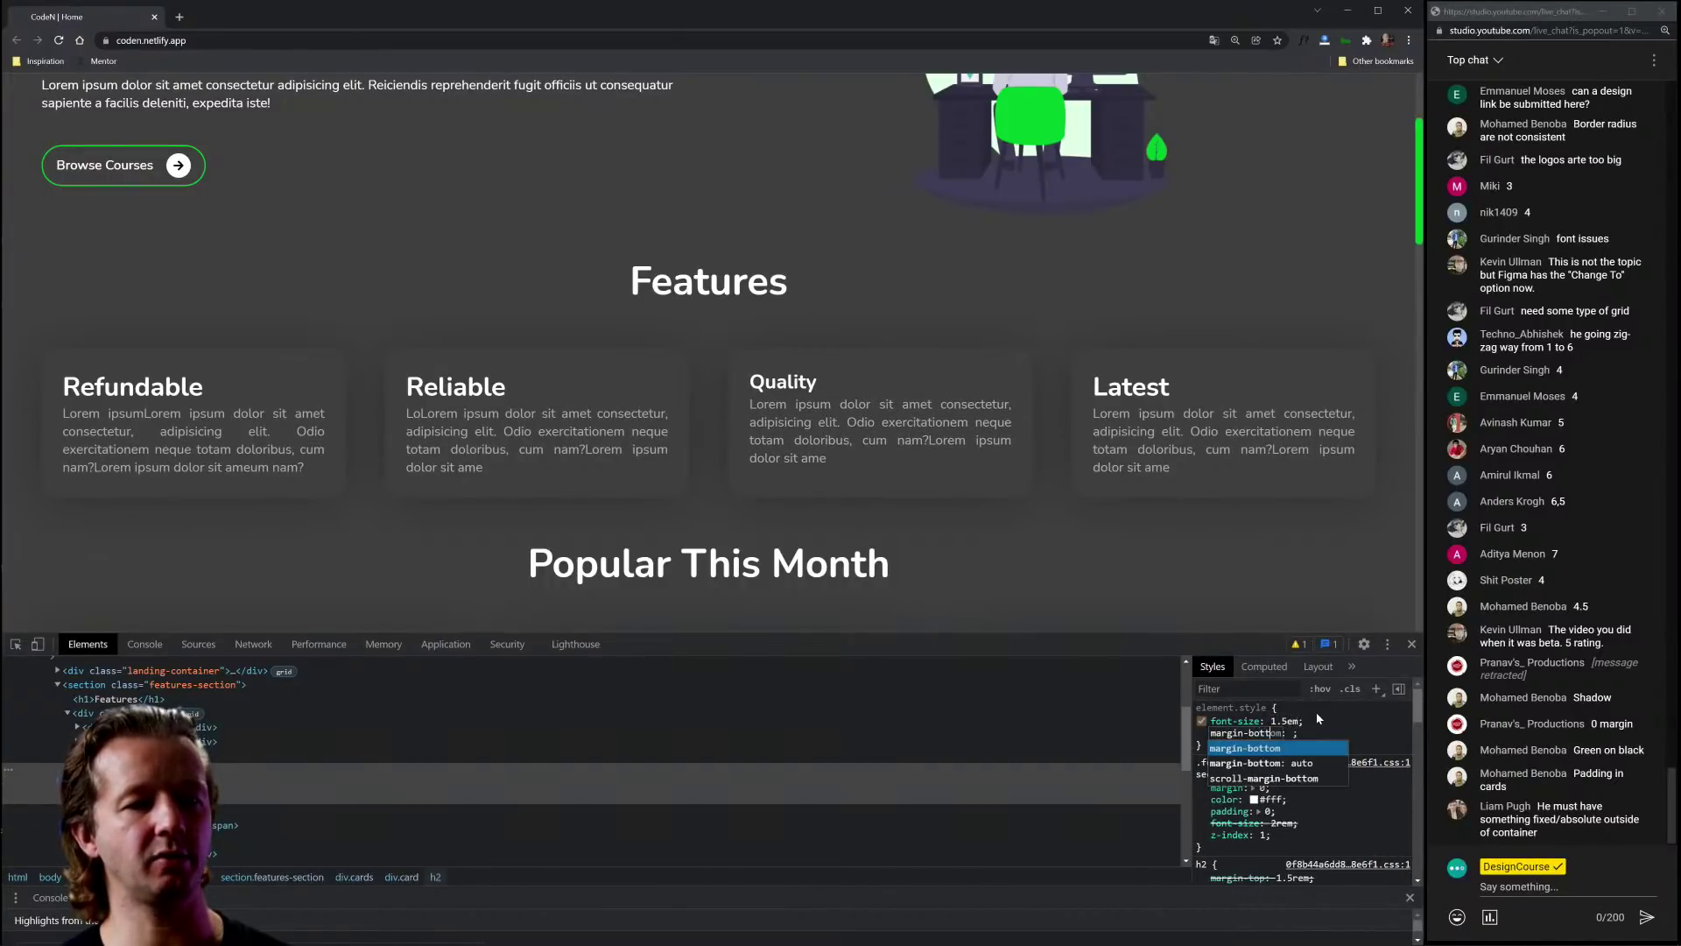
{"action": "key", "text": "Tab"}
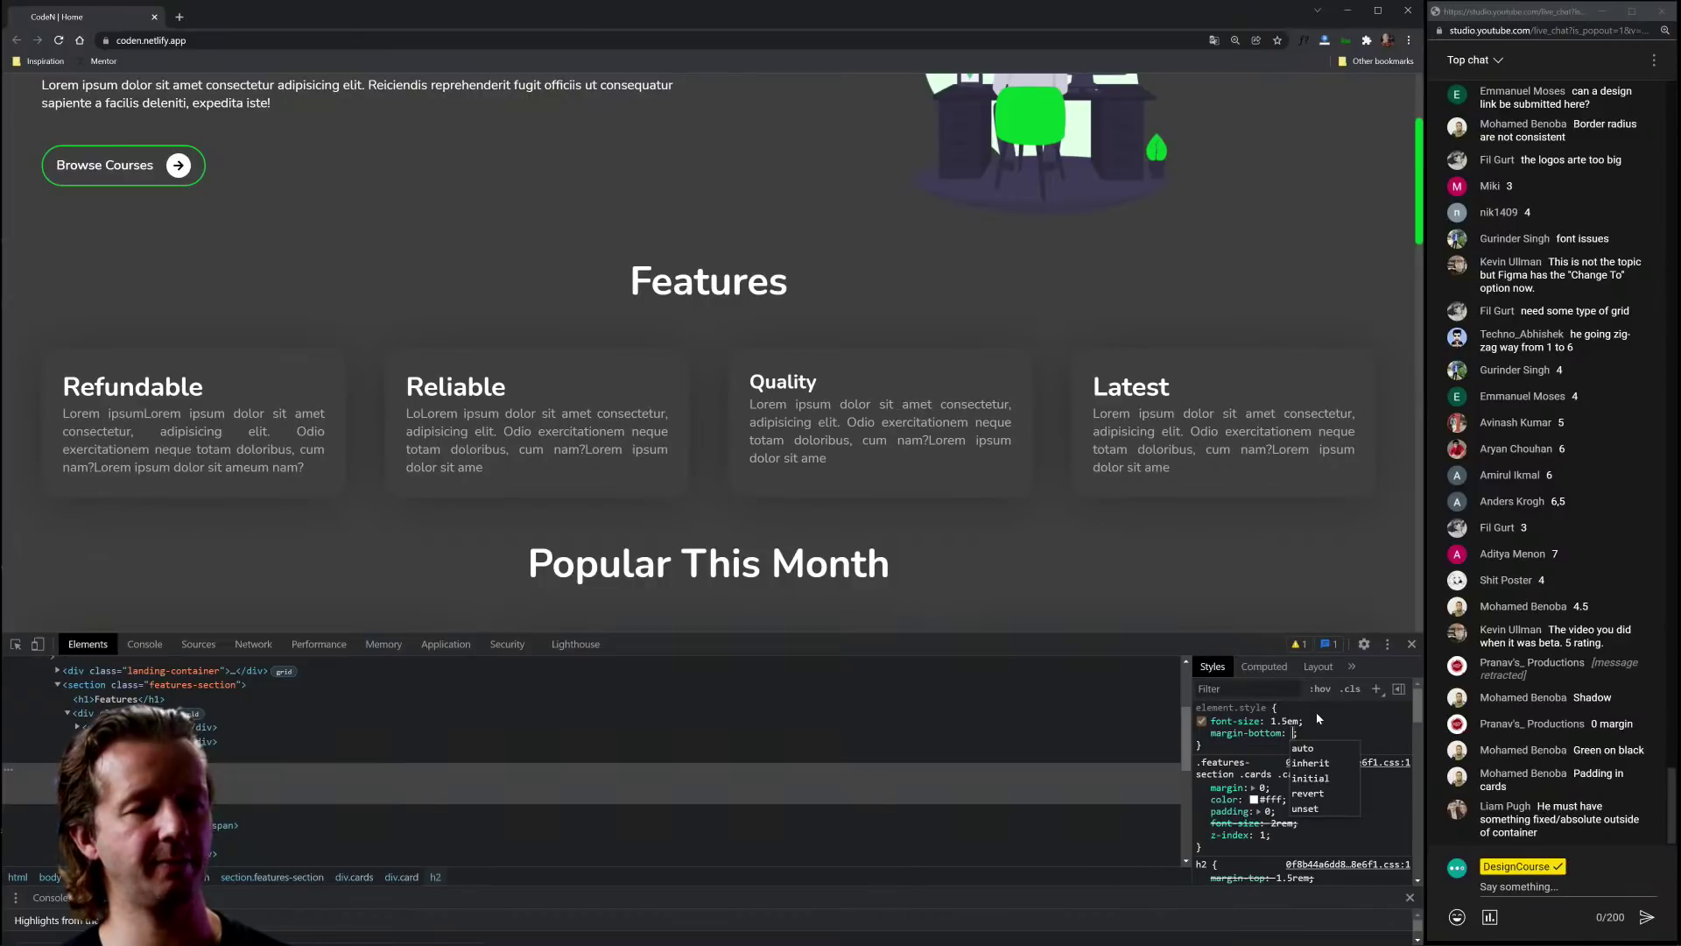
{"action": "type", "text": "1em"}
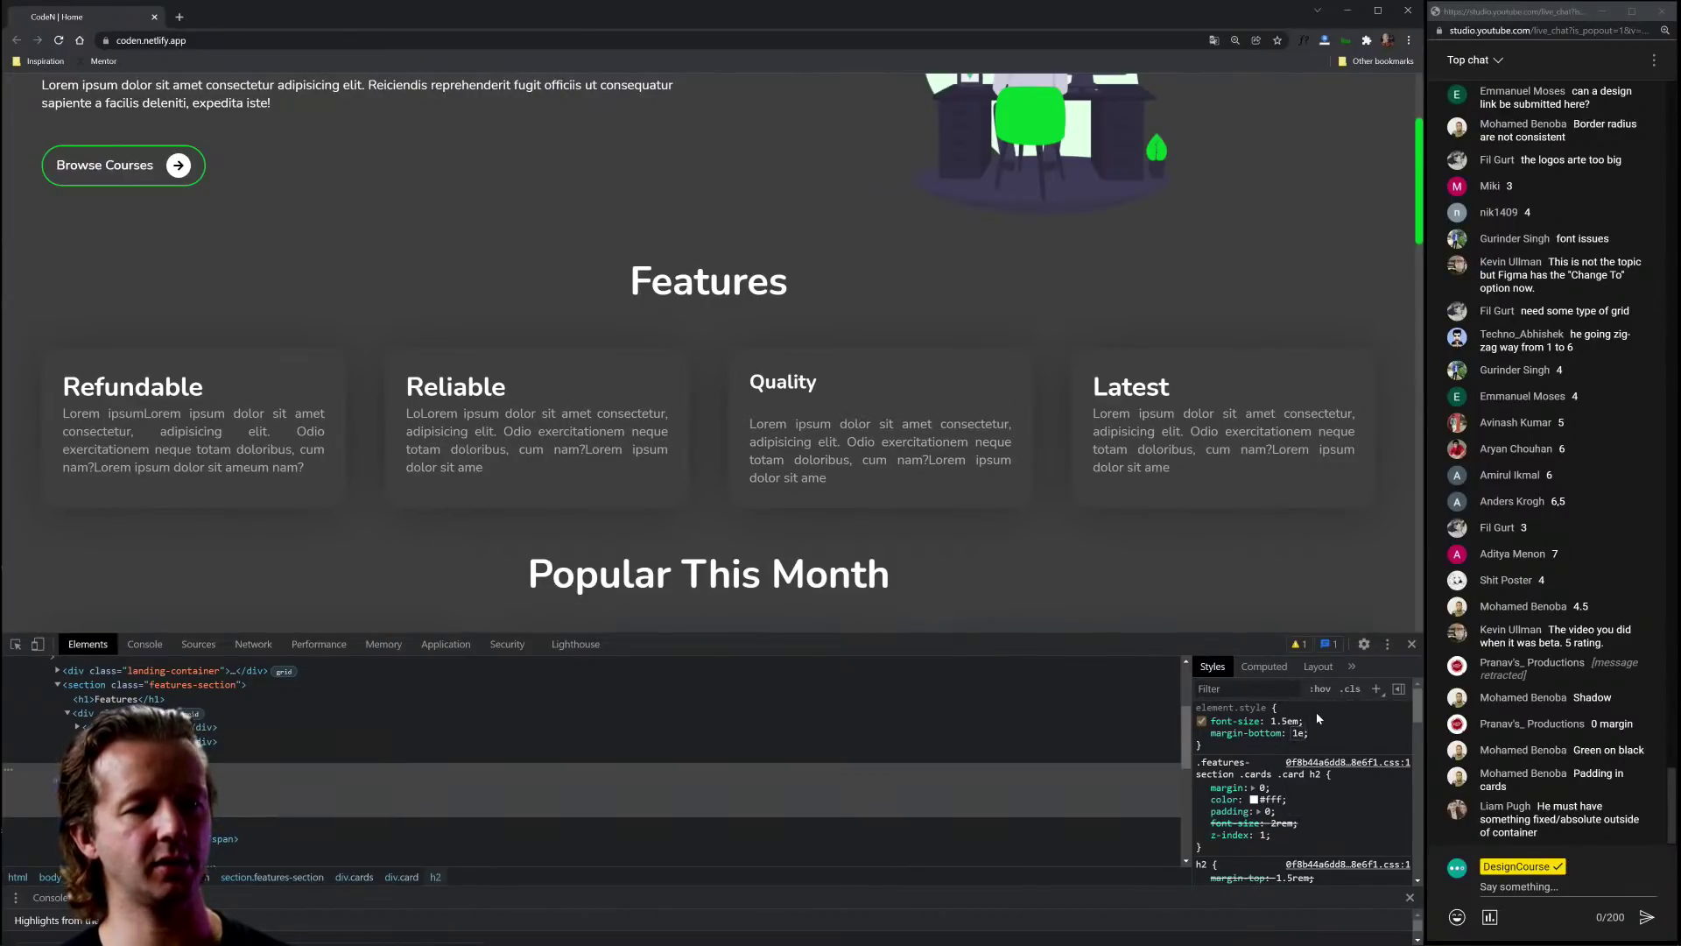
{"action": "key", "text": "BackSpace"}
{"action": "type", "text": ".7em"}
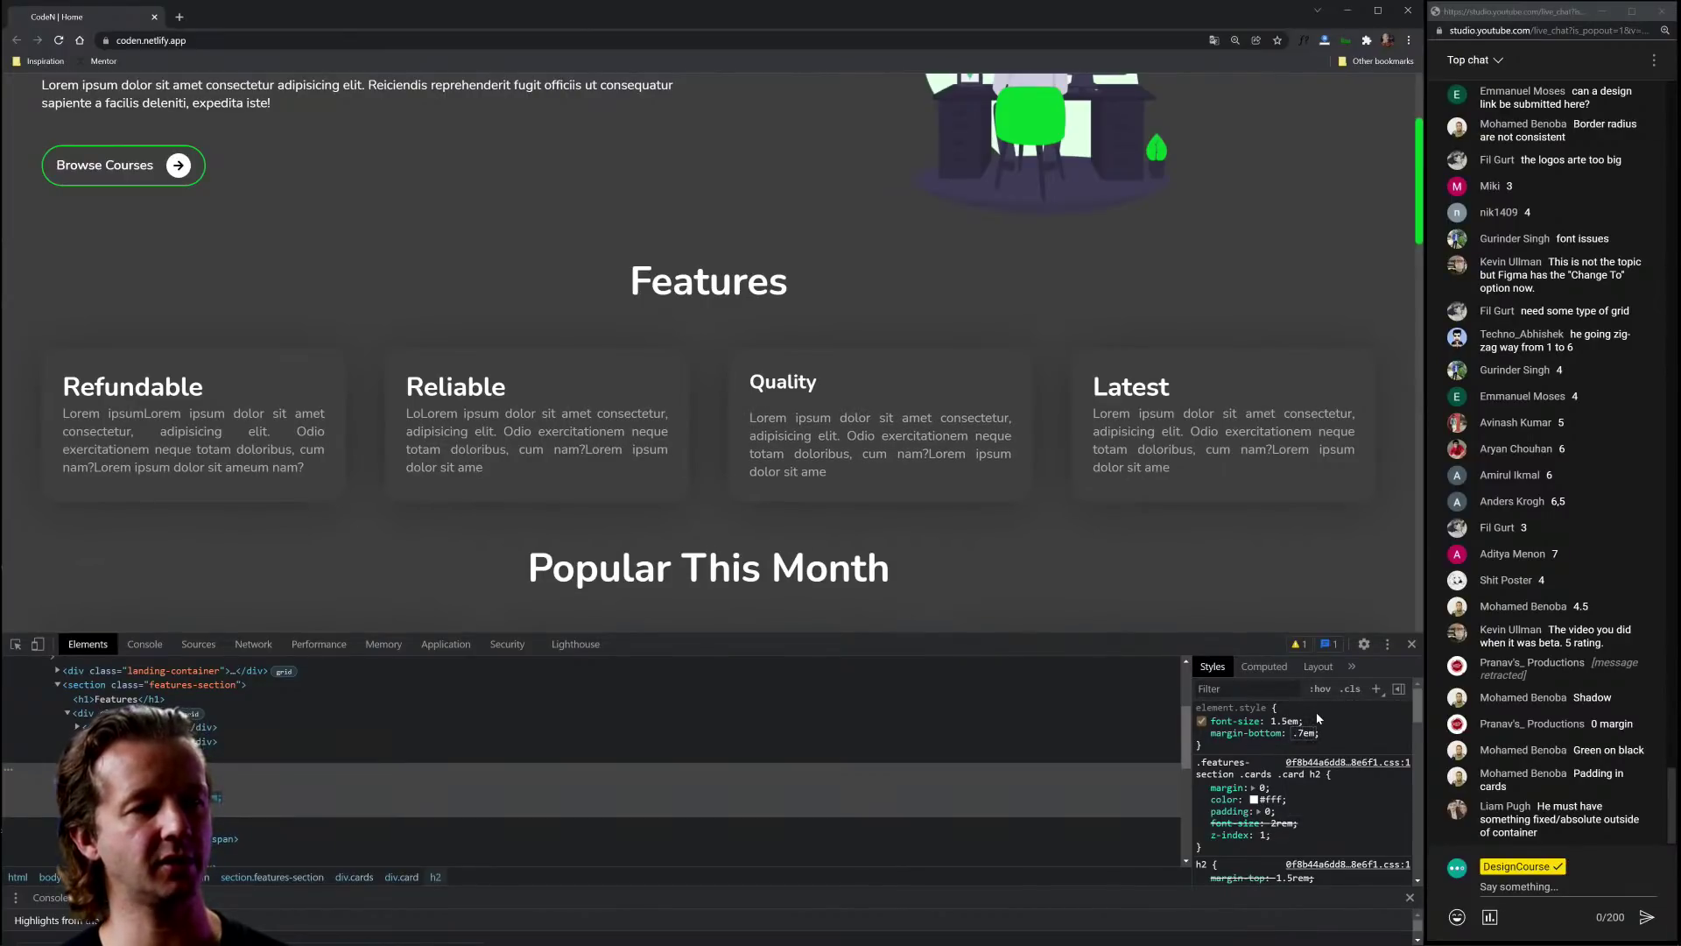
{"action": "key", "text": "BackSpace"}
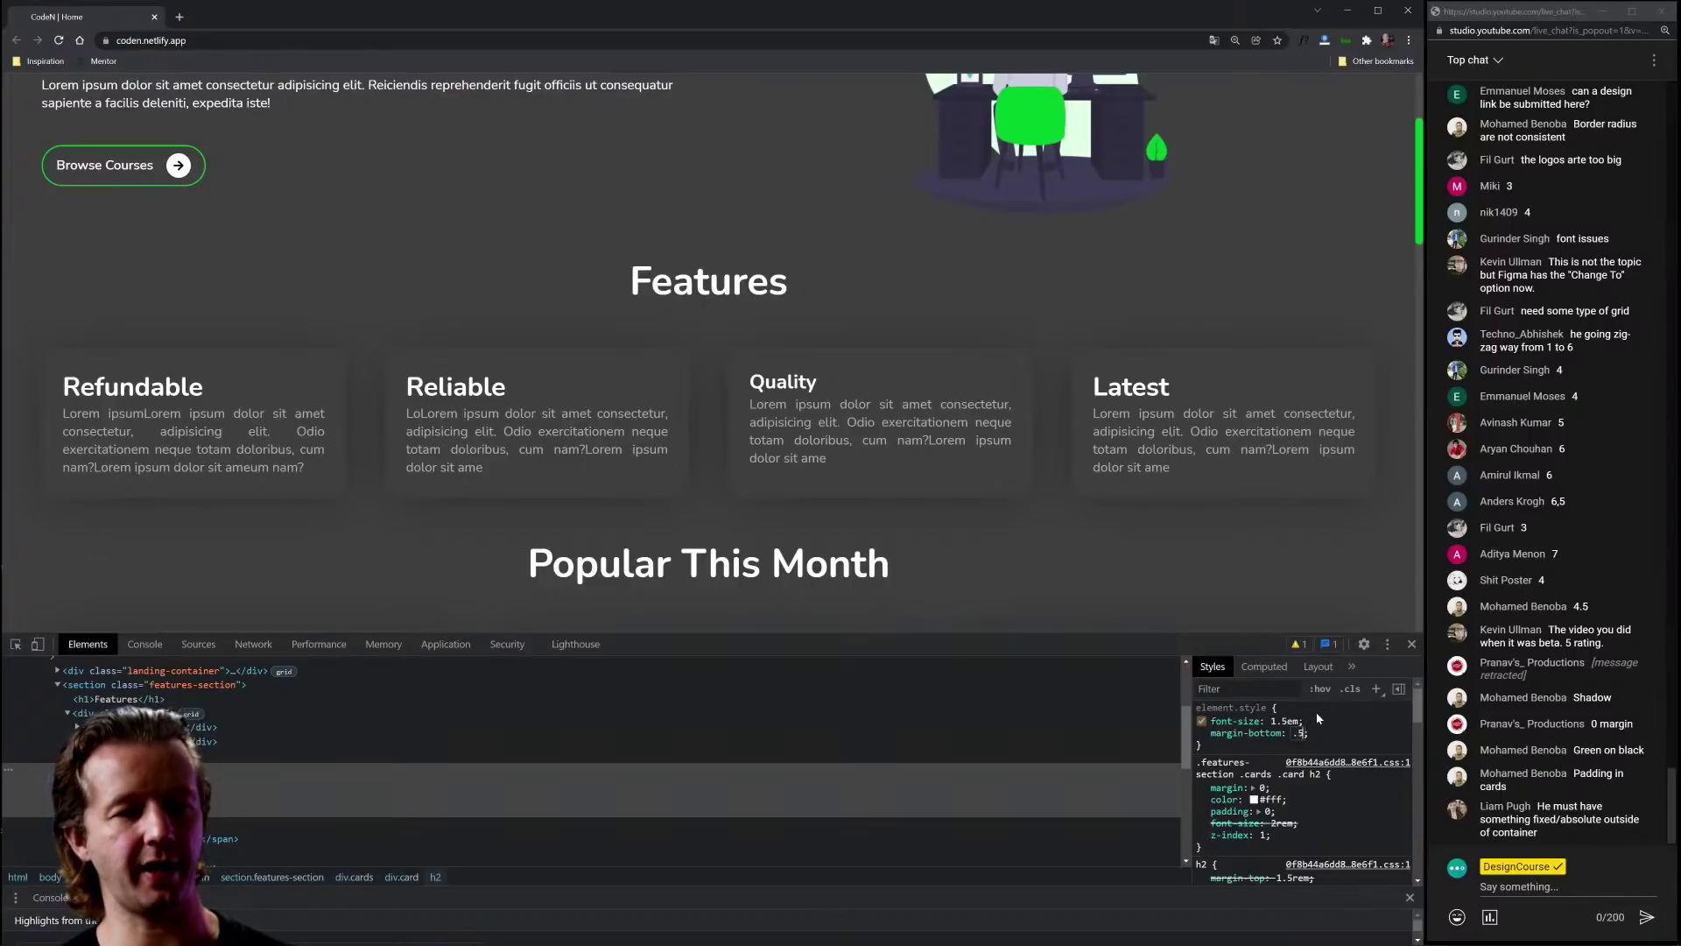
{"action": "type", "text": "m"}
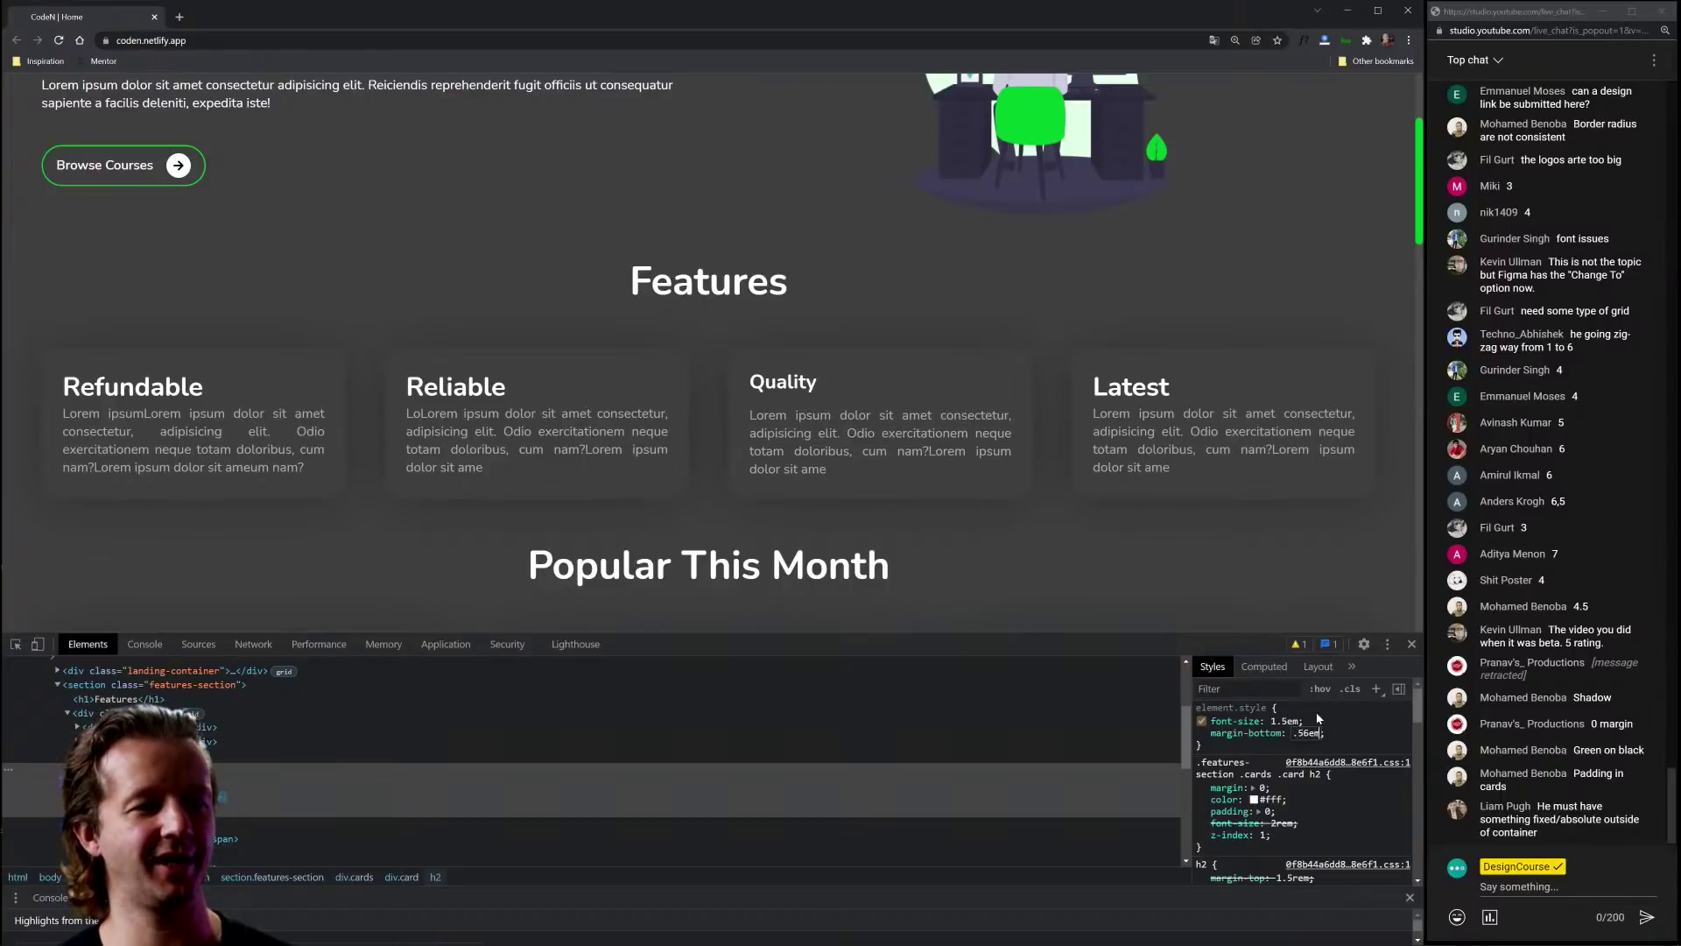
{"action": "key", "text": "Return"}
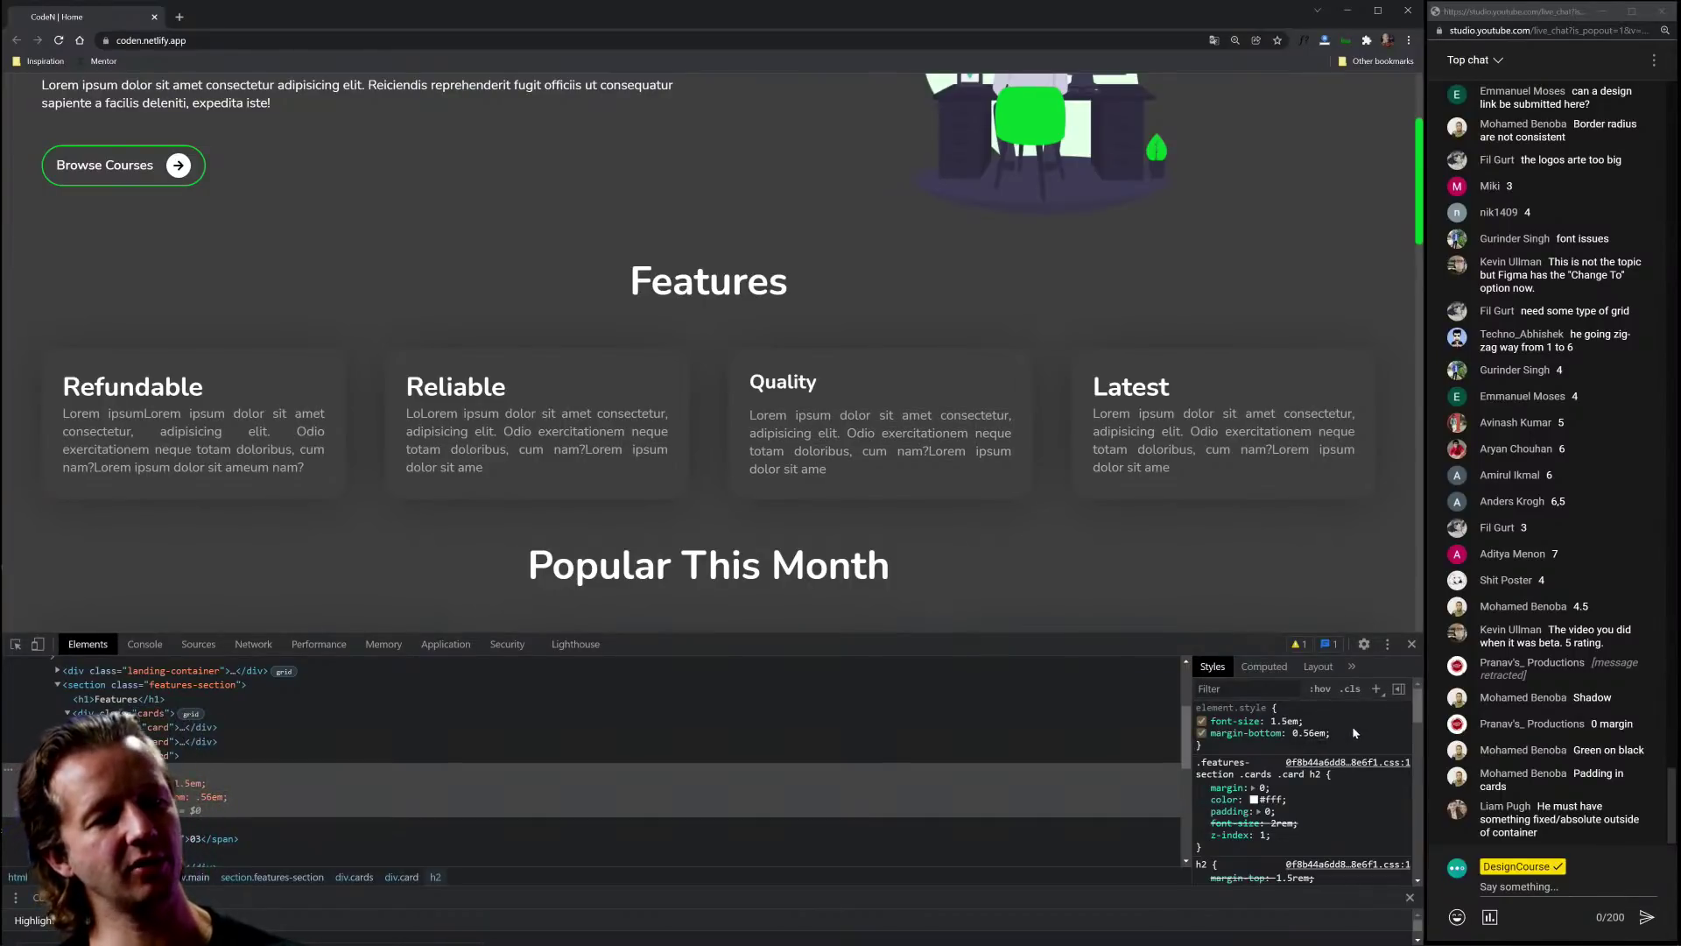
Step: Inspect the Quality card paragraph, then reload the page to discard the edits
{"action": "left_click", "coordinate": [16, 644]}
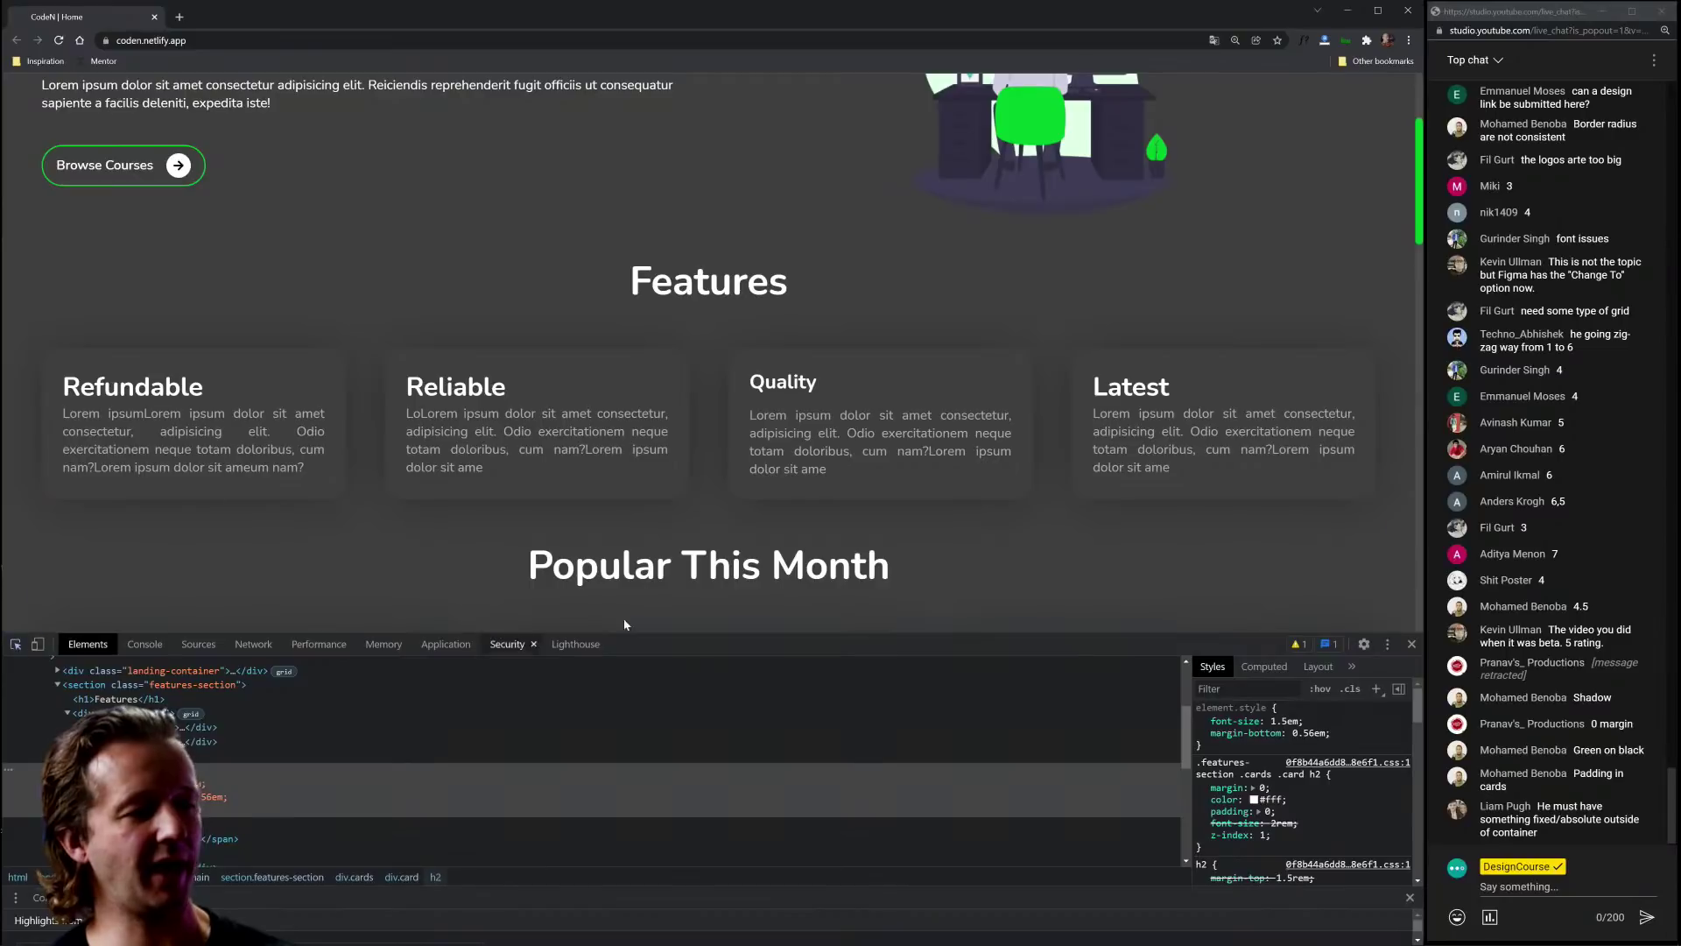
{"action": "left_click", "coordinate": [853, 460]}
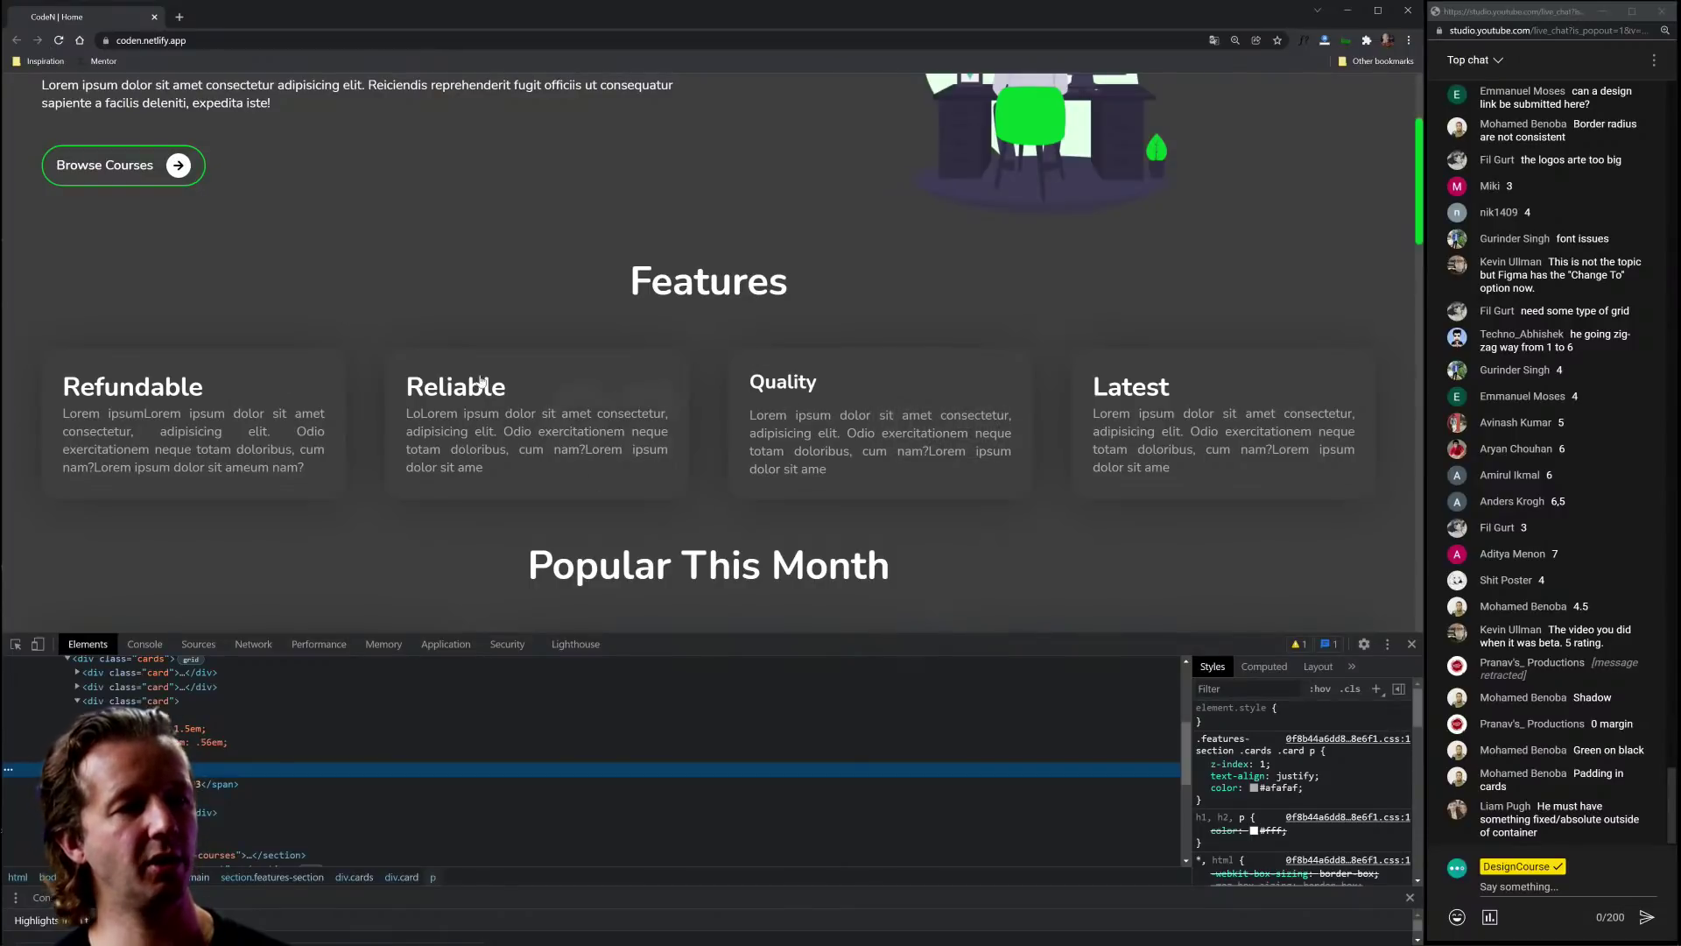
{"action": "left_click", "coordinate": [60, 40]}
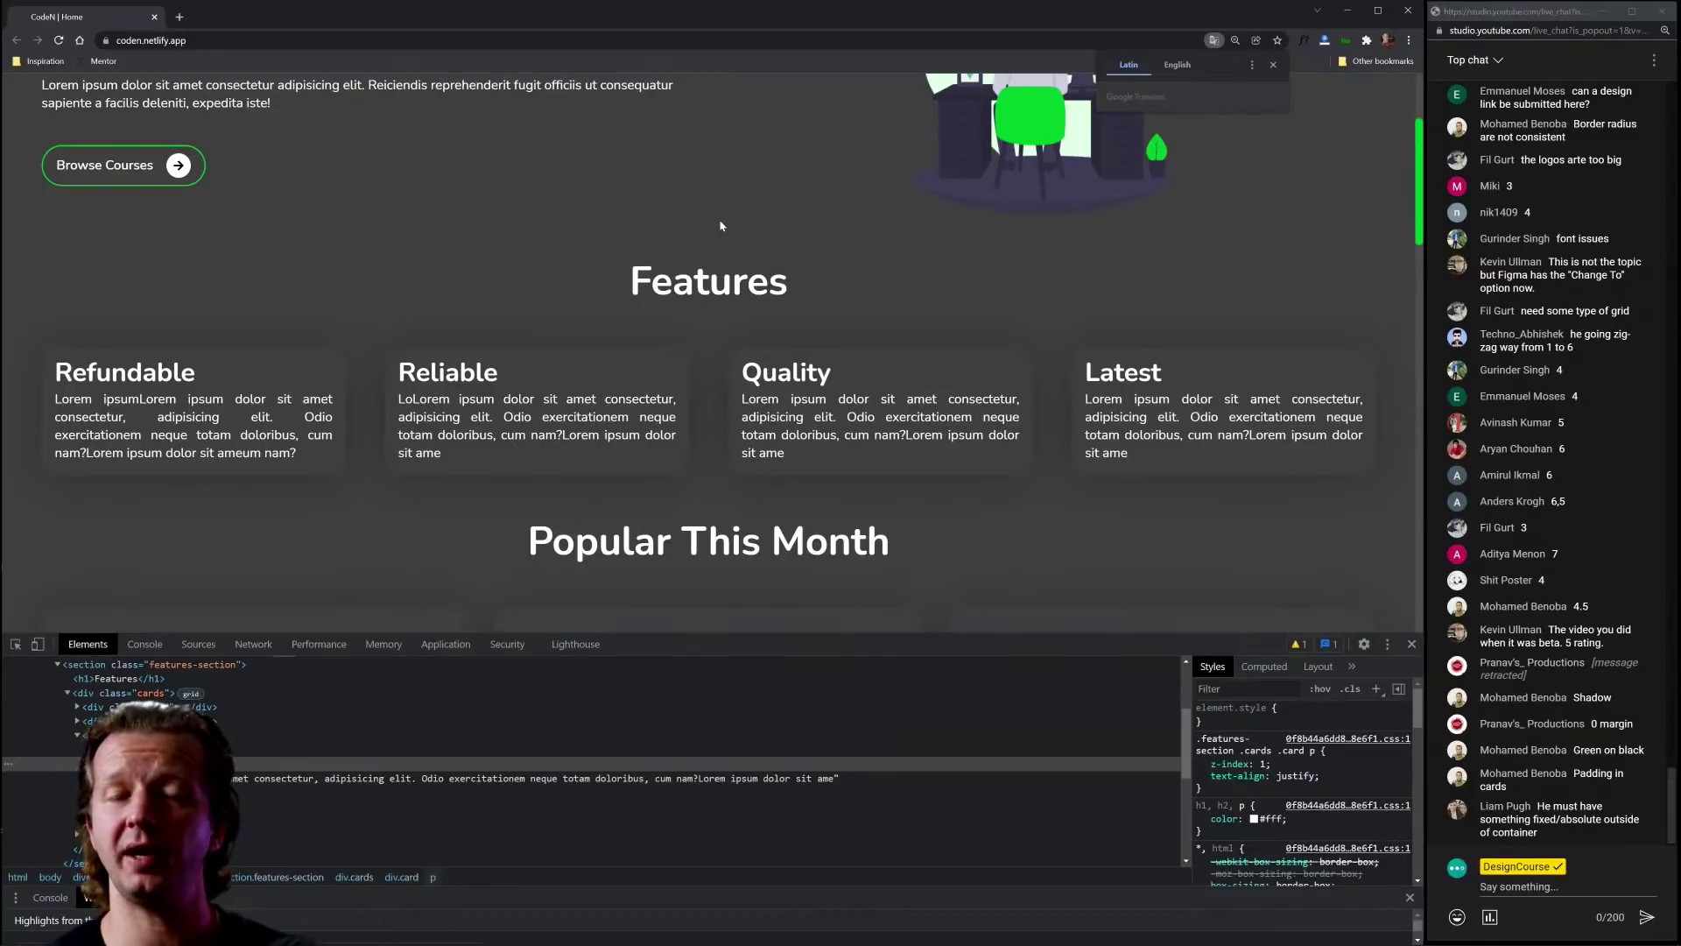
Step: Close DevTools and scroll the CodeN page down to the newsletter and footer
{"action": "left_click", "coordinate": [1411, 643]}
{"action": "scroll", "coordinate": [833, 600], "scroll_direction": "down", "scroll_amount": 5}
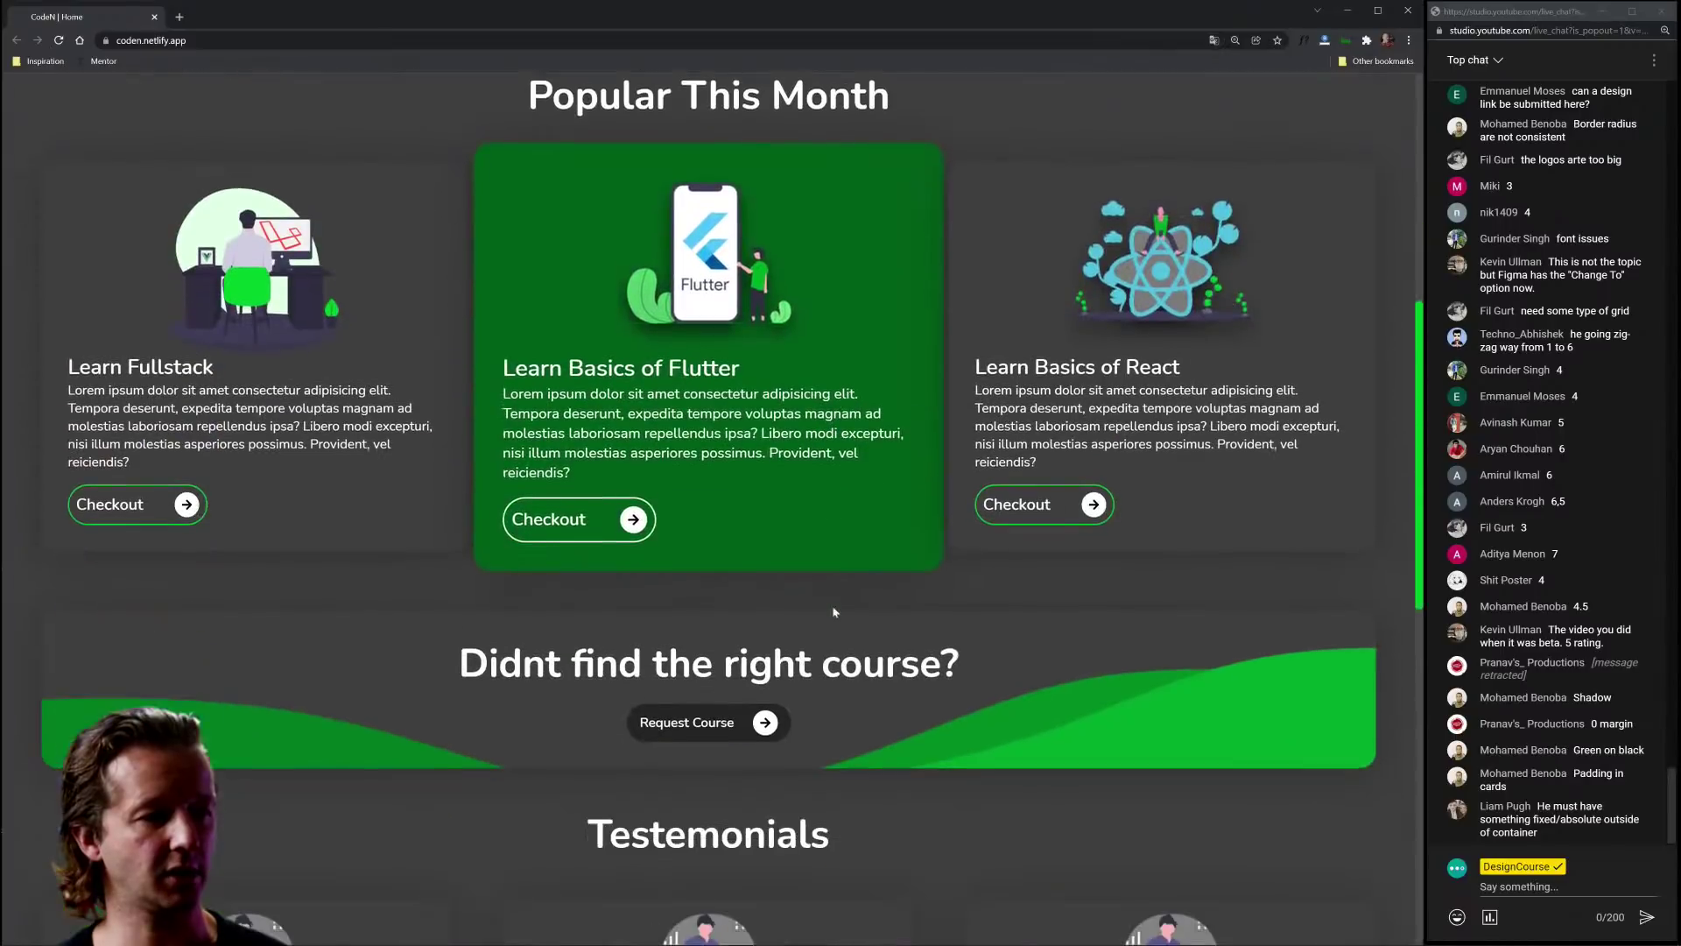
{"action": "scroll", "coordinate": [877, 697], "scroll_direction": "down", "scroll_amount": 5}
{"action": "scroll", "coordinate": [878, 697], "scroll_direction": "up", "scroll_amount": 6}
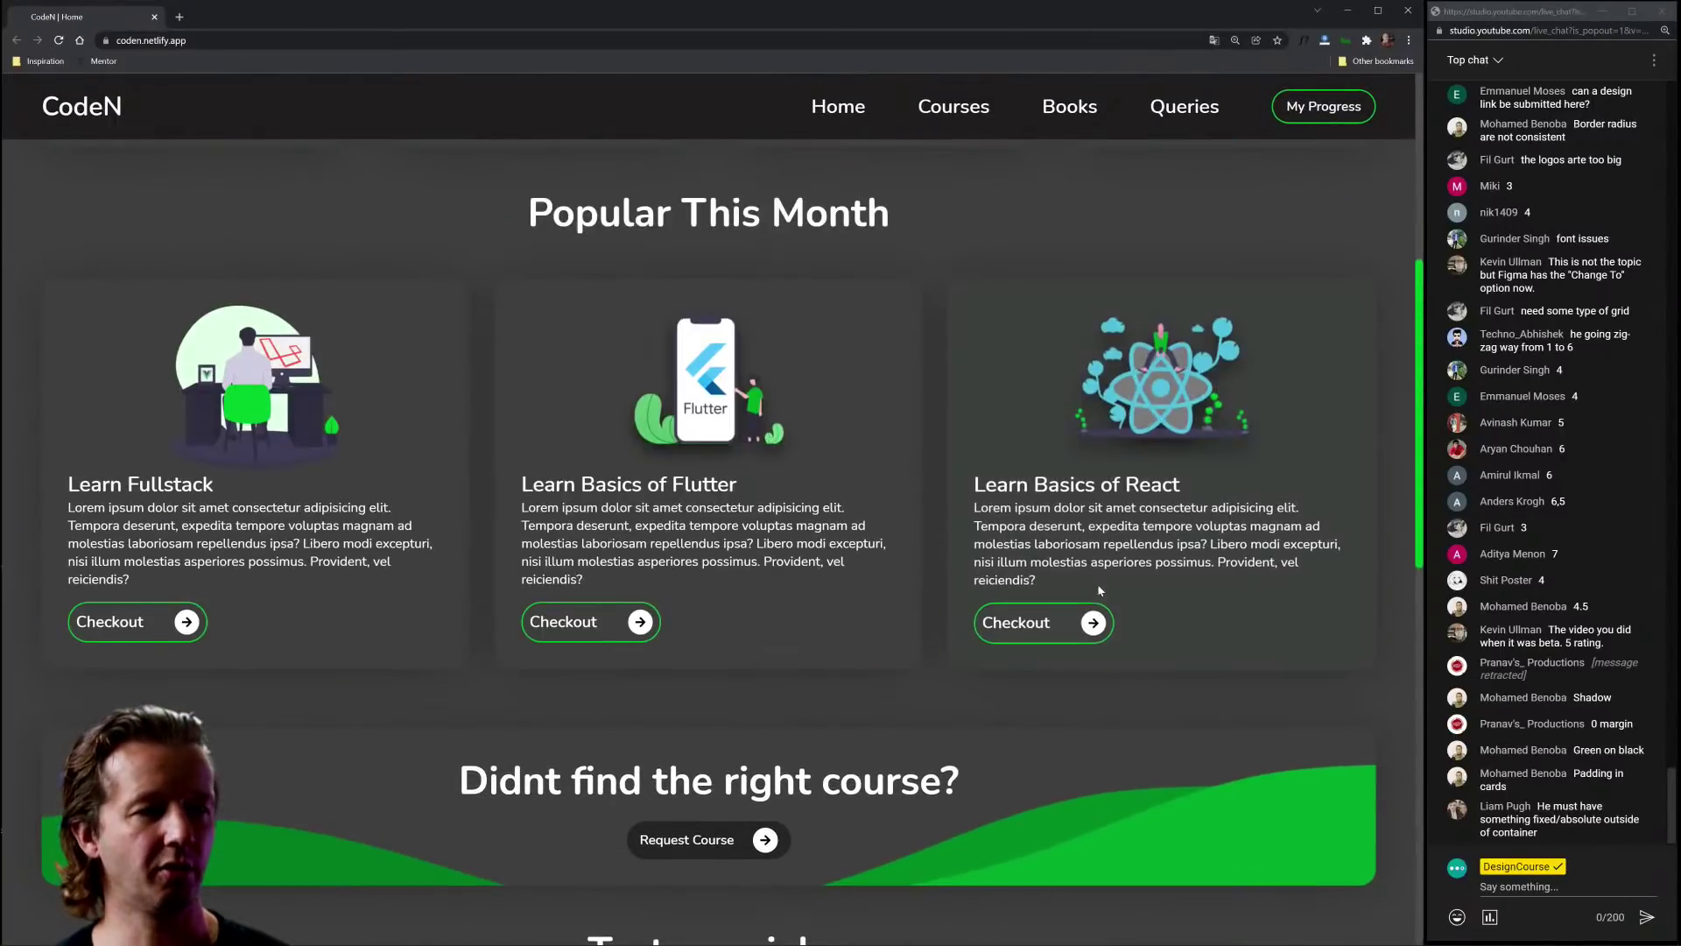
{"action": "scroll", "coordinate": [1099, 589], "scroll_direction": "down", "scroll_amount": 3}
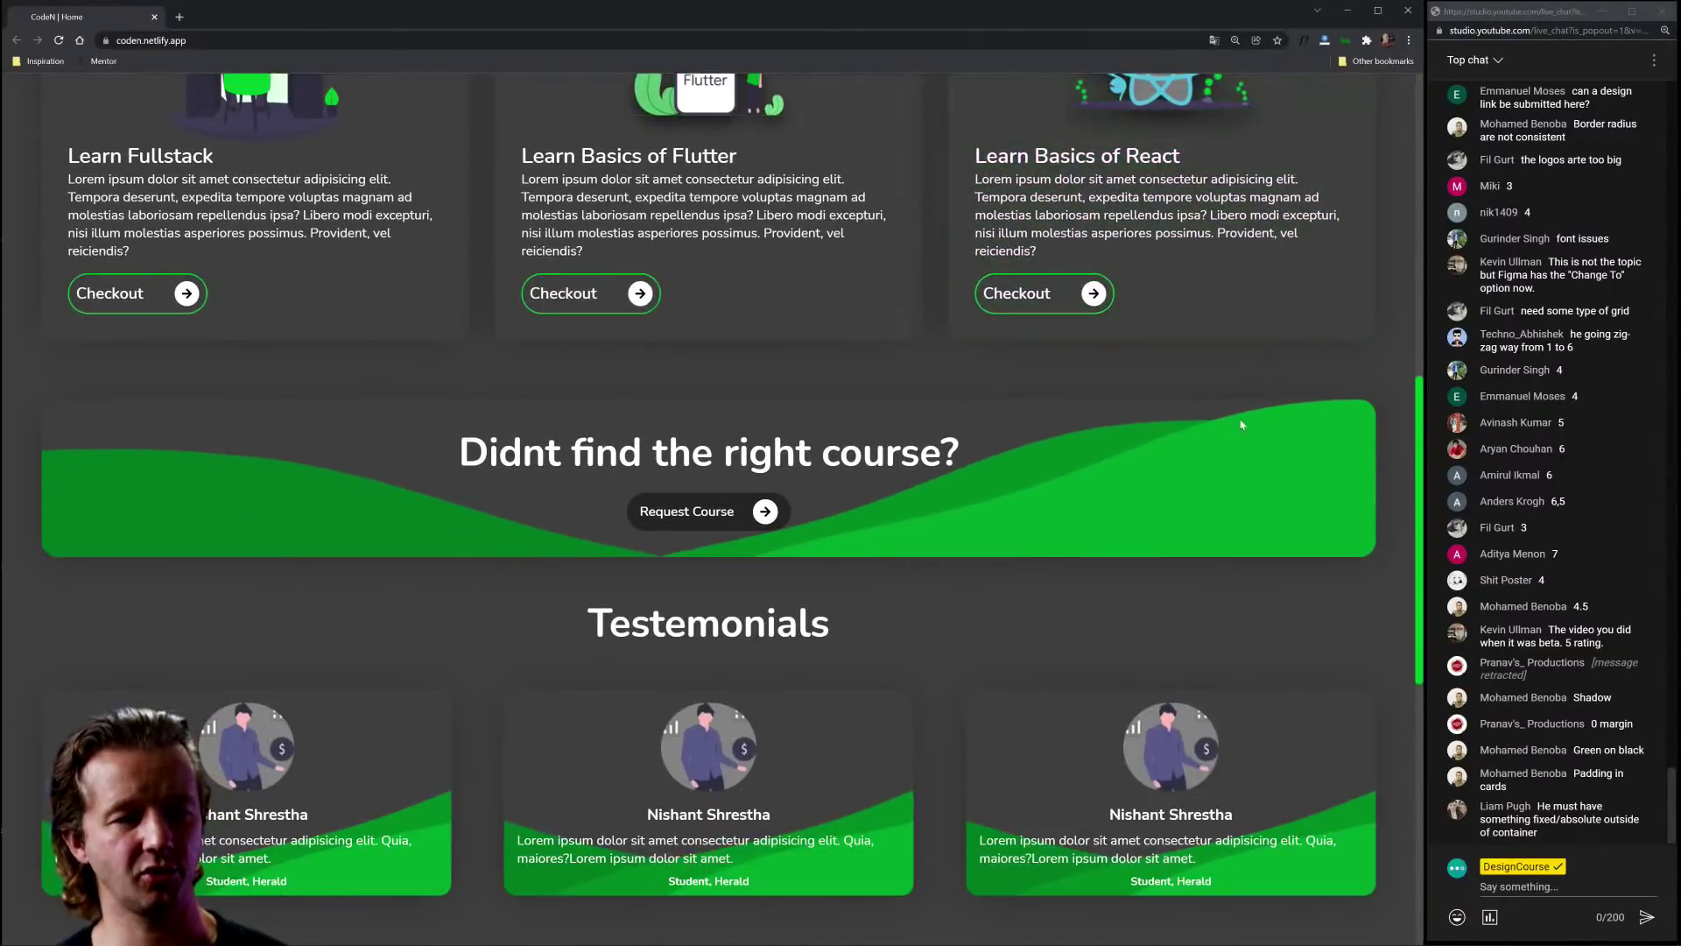
{"action": "scroll", "coordinate": [793, 563], "scroll_direction": "down", "scroll_amount": 2}
{"action": "scroll", "coordinate": [844, 582], "scroll_direction": "down", "scroll_amount": 2}
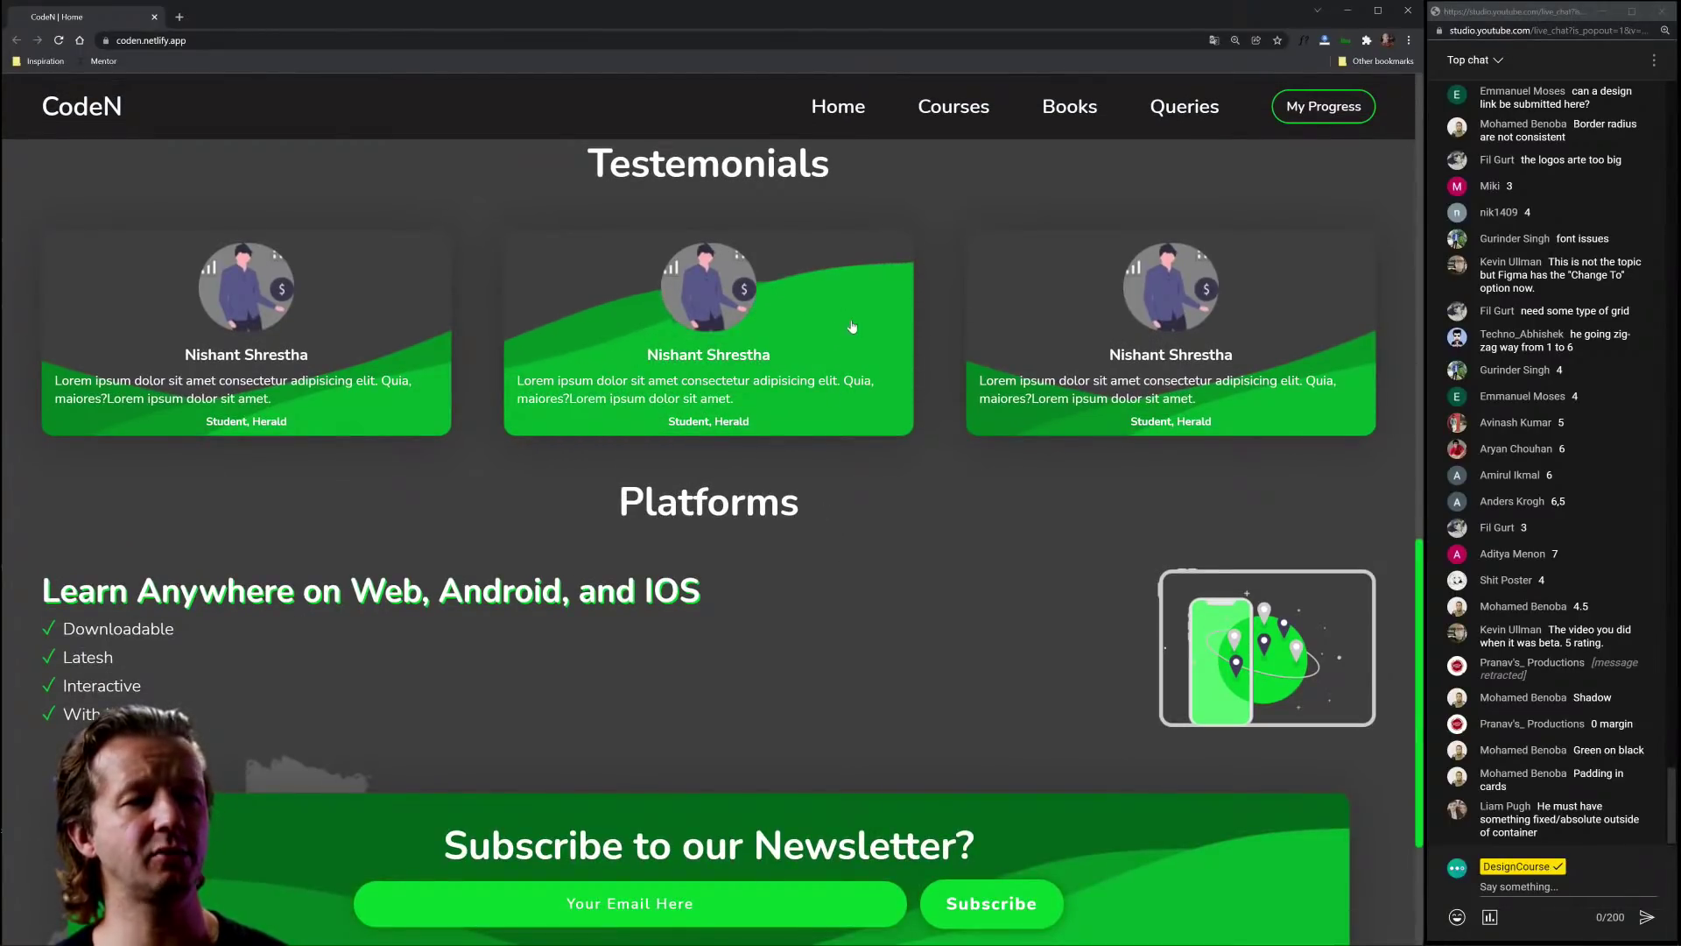
{"action": "scroll", "coordinate": [845, 385], "scroll_direction": "up", "scroll_amount": 1}
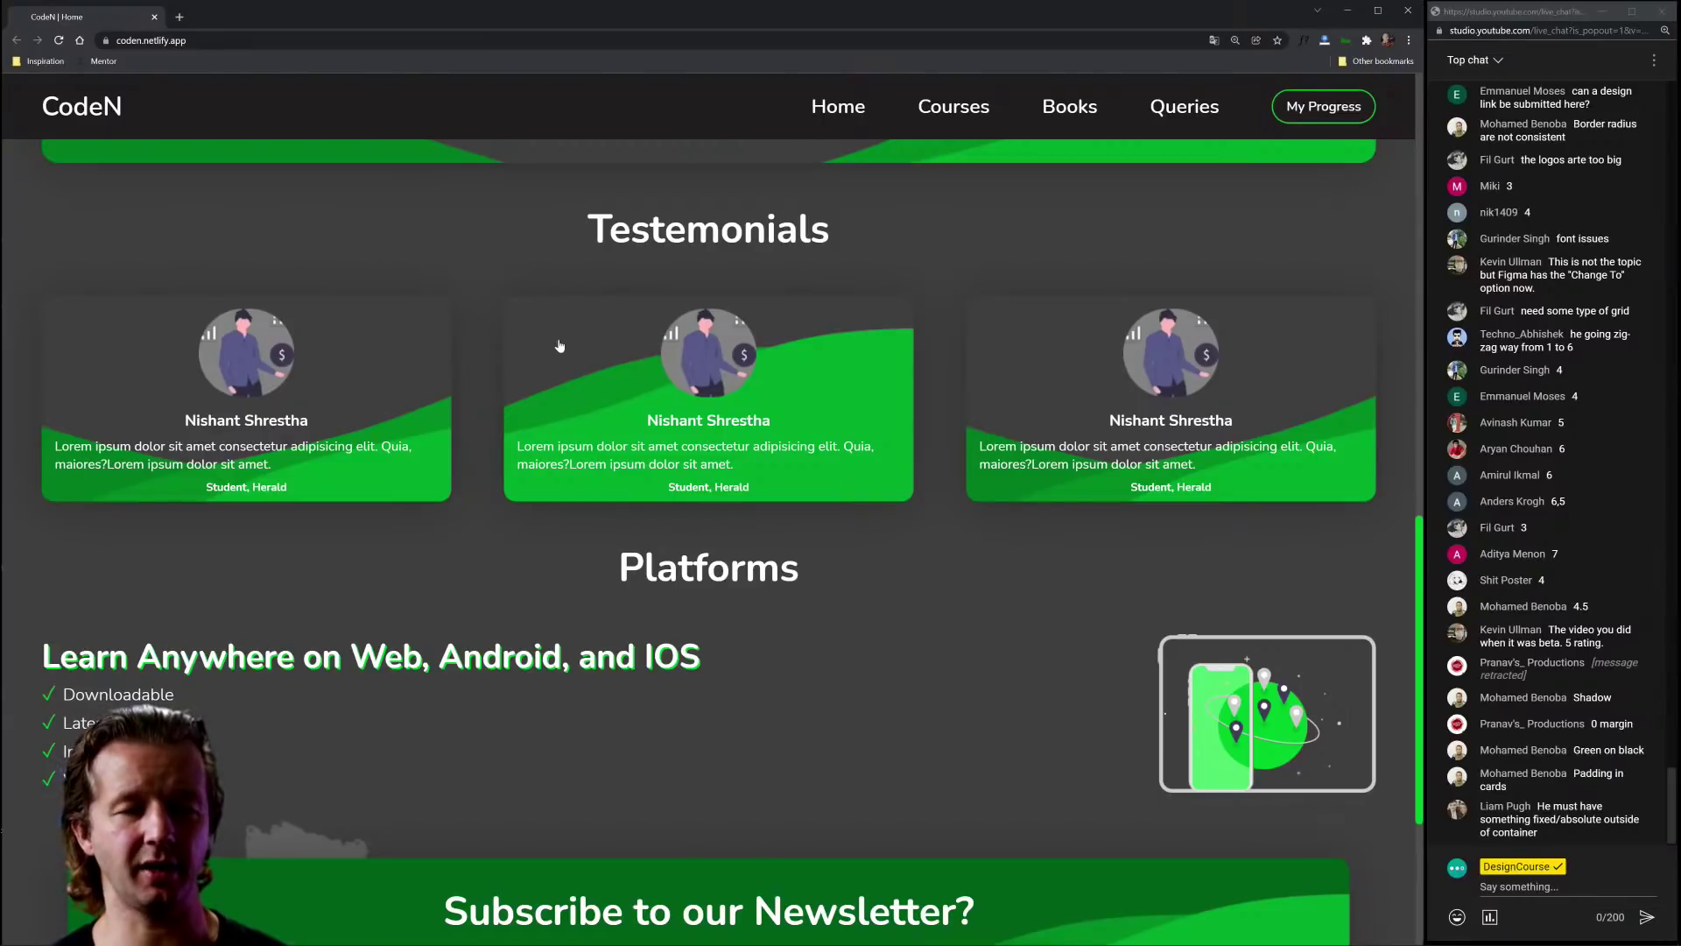
{"action": "scroll", "coordinate": [904, 642], "scroll_direction": "down", "scroll_amount": 2}
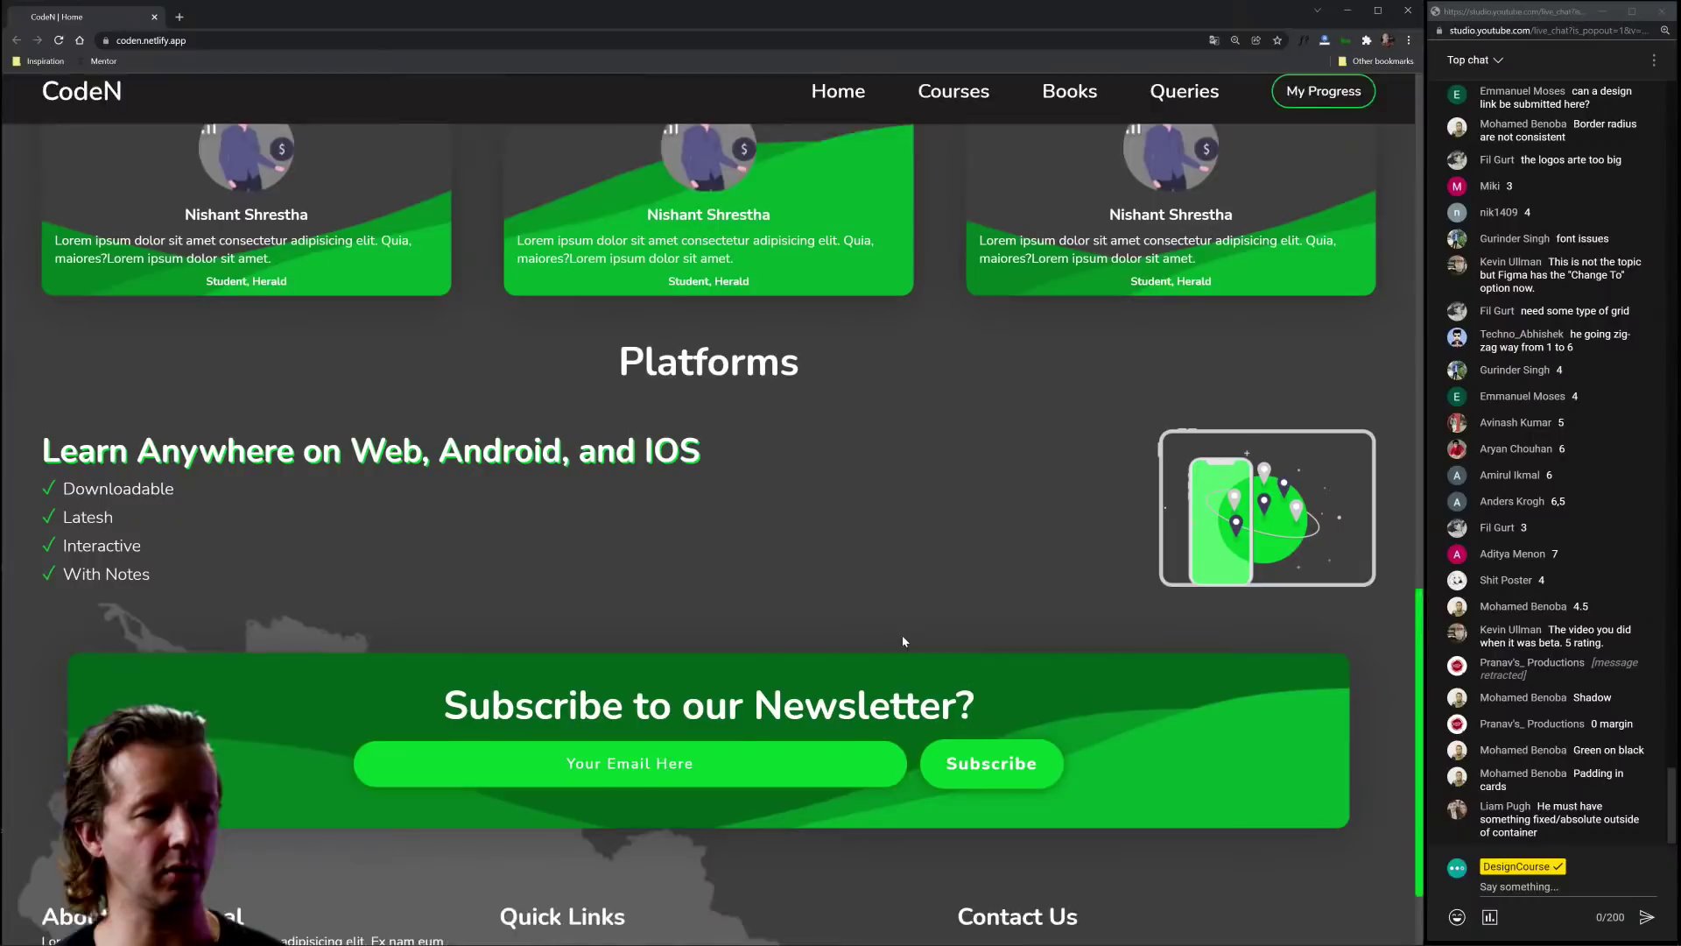
{"action": "scroll", "coordinate": [904, 642], "scroll_direction": "down", "scroll_amount": 2}
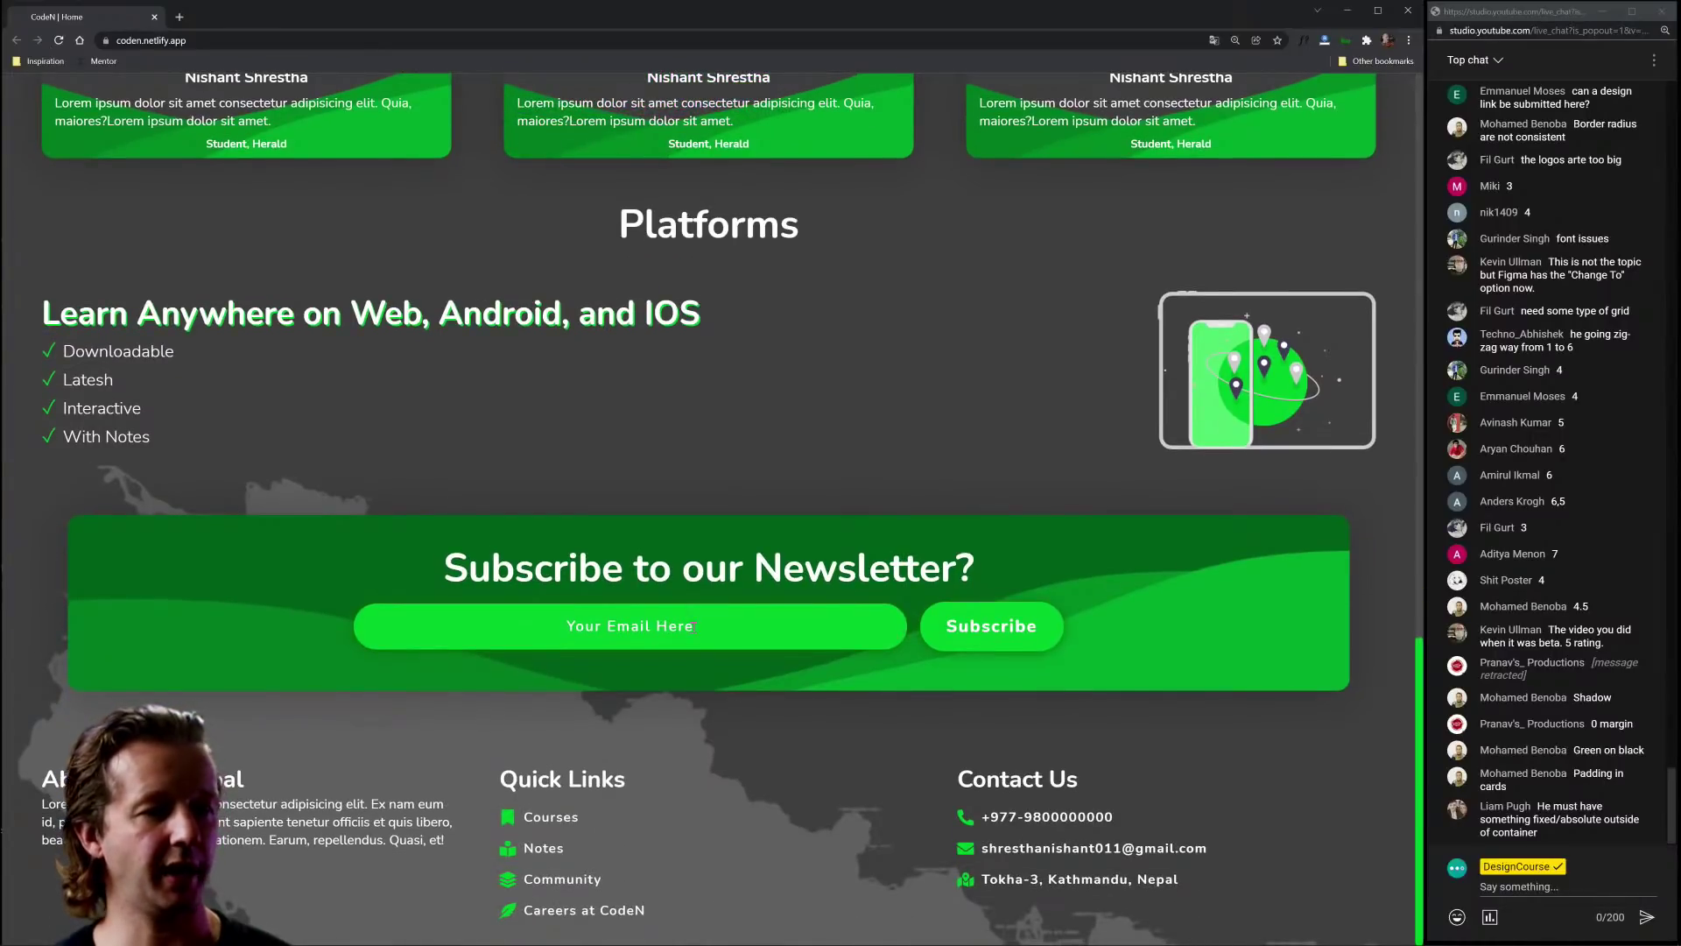
Step: Briefly select the newsletter heading text, then reopen DevTools
{"action": "left_click_drag", "start_coordinate": [451, 556], "coordinate": [998, 556]}
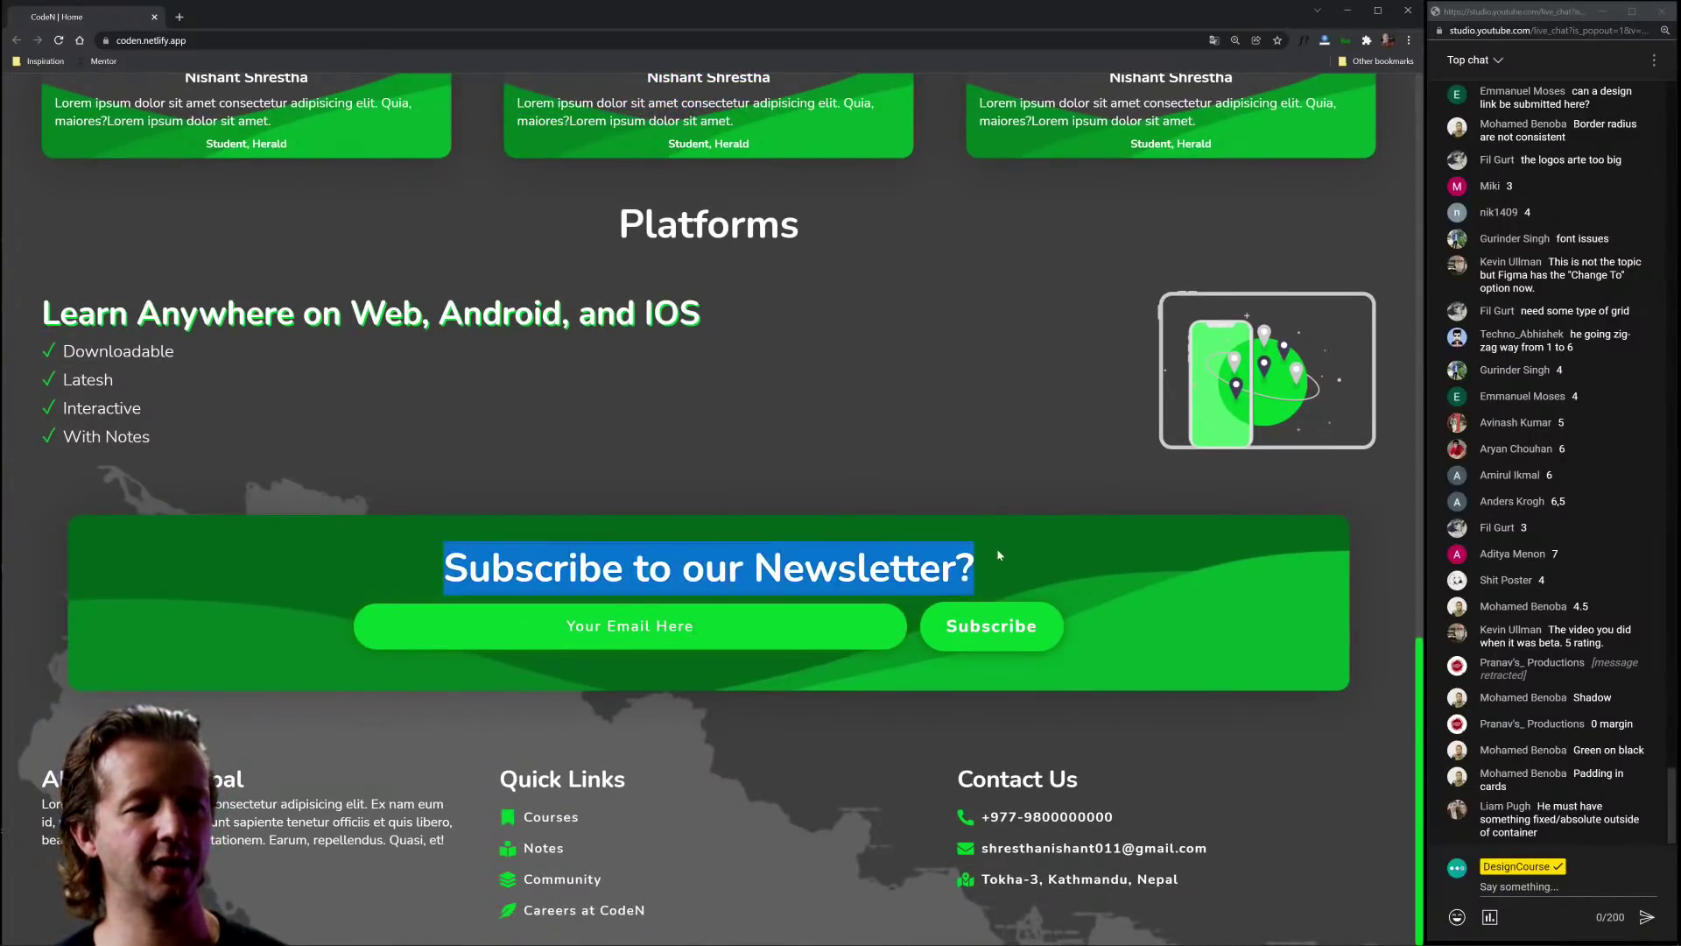
{"action": "left_click", "coordinate": [1030, 559]}
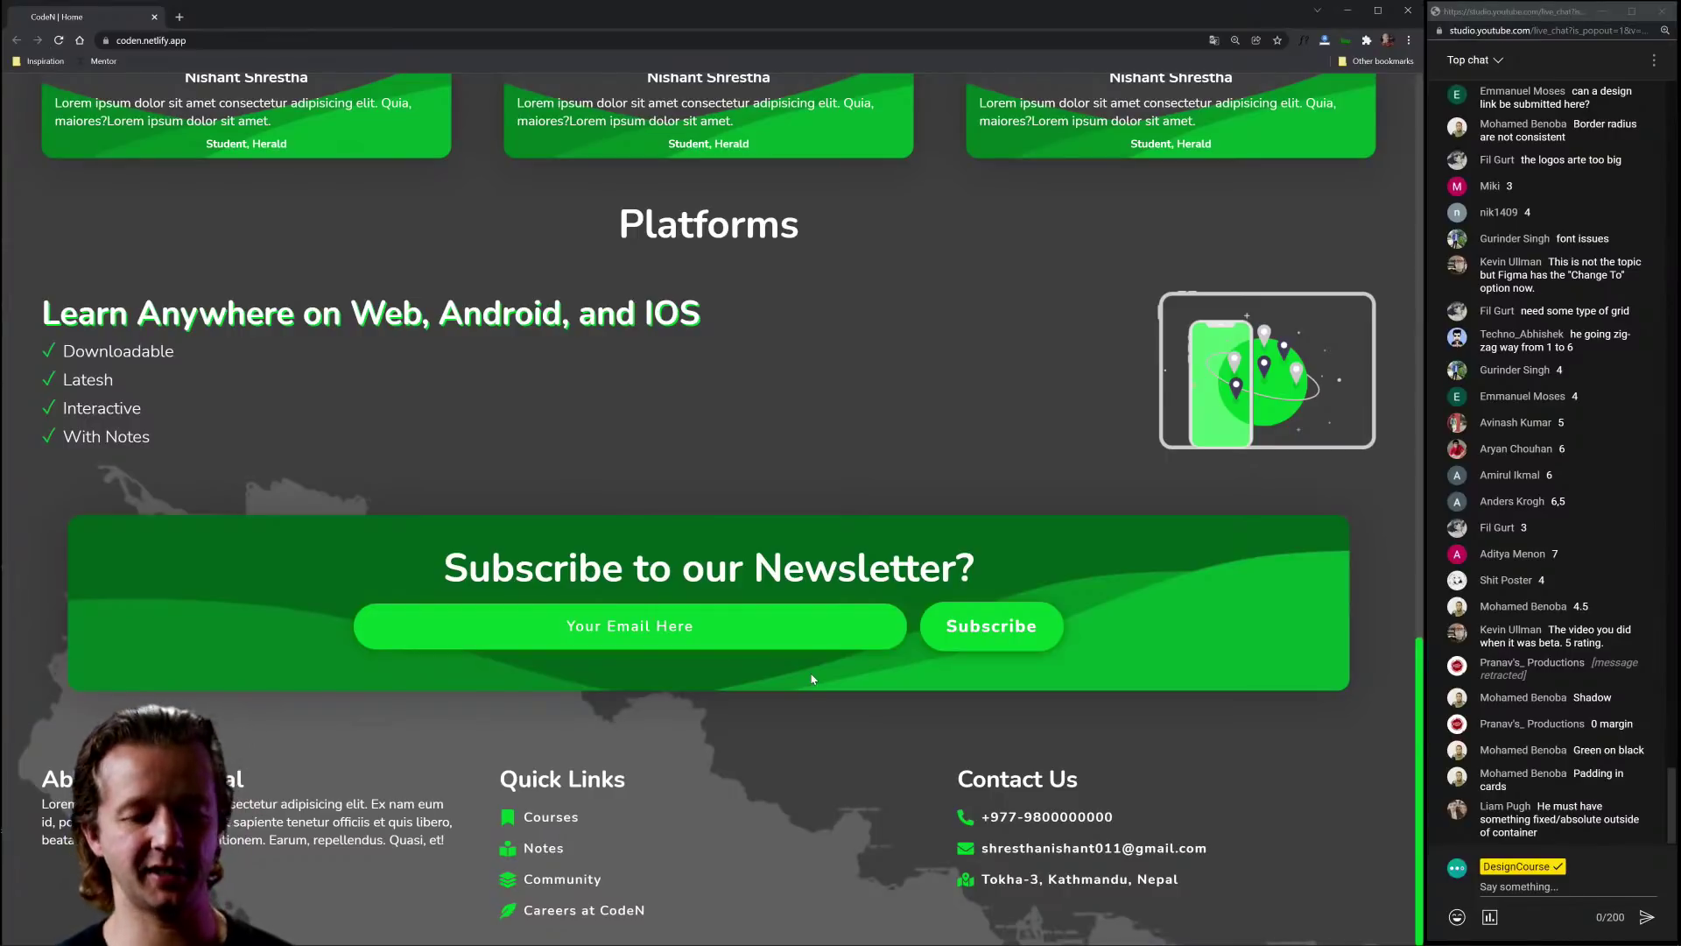
{"action": "key", "text": "ctrl+shift+i"}
Step: Inspect the newsletter email input, darken its background to #212121, and uncentre its placeholder
{"action": "scroll", "coordinate": [526, 569], "scroll_direction": "down", "scroll_amount": 2}
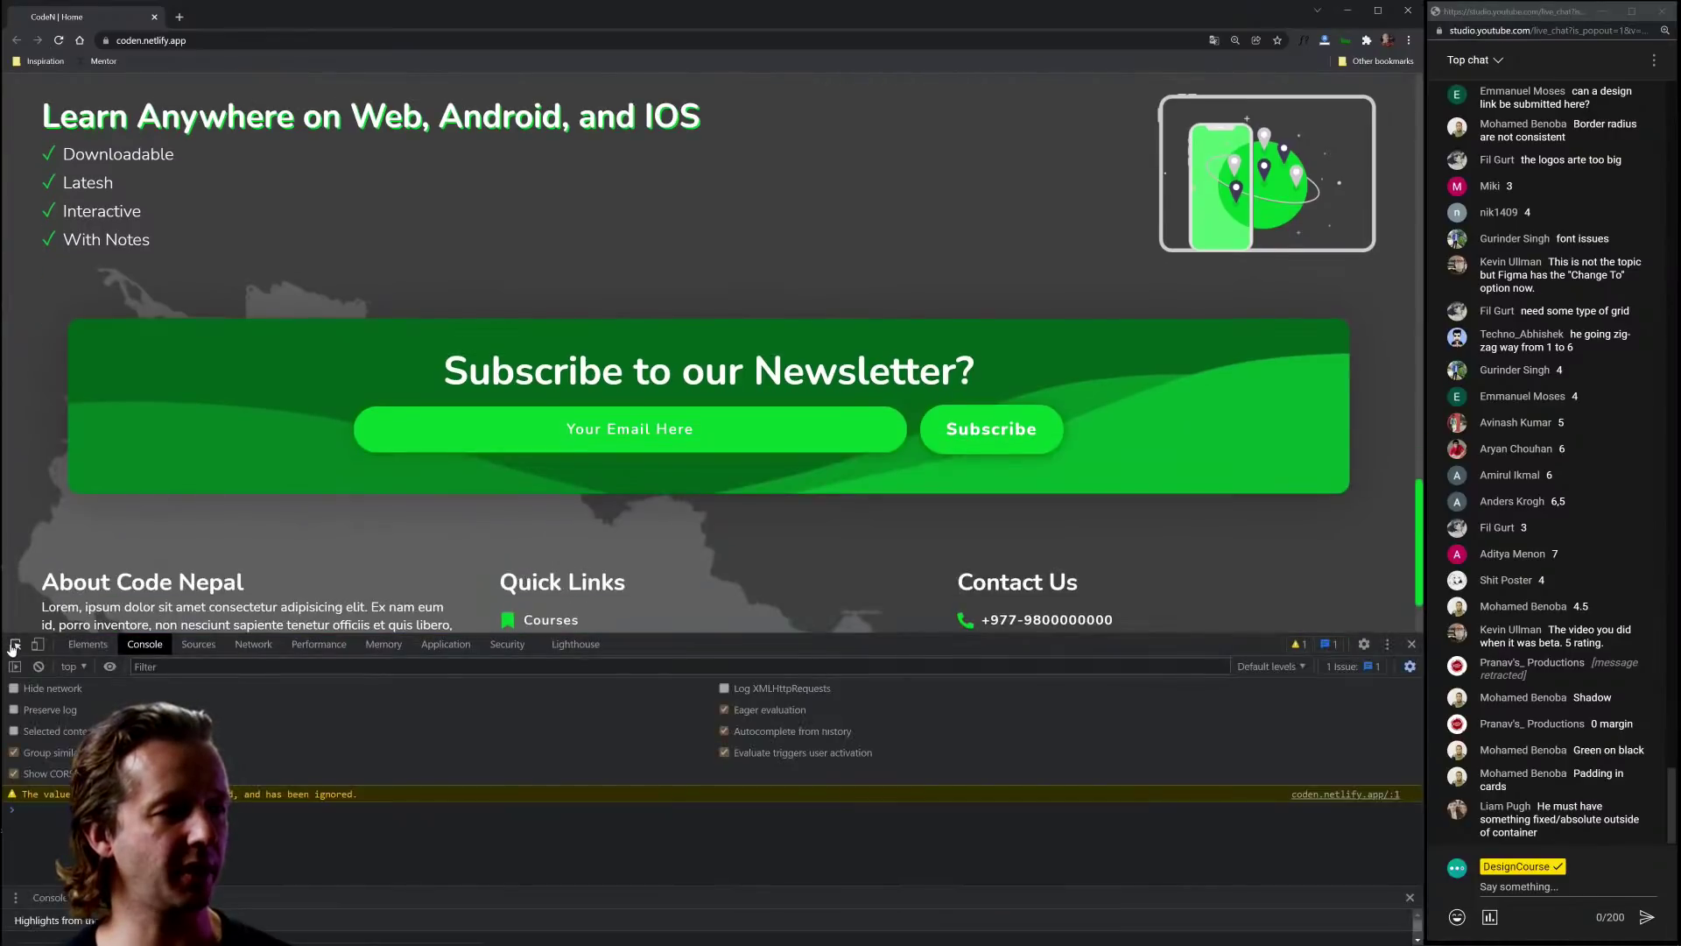
{"action": "left_click", "coordinate": [15, 645]}
{"action": "left_click", "coordinate": [550, 435]}
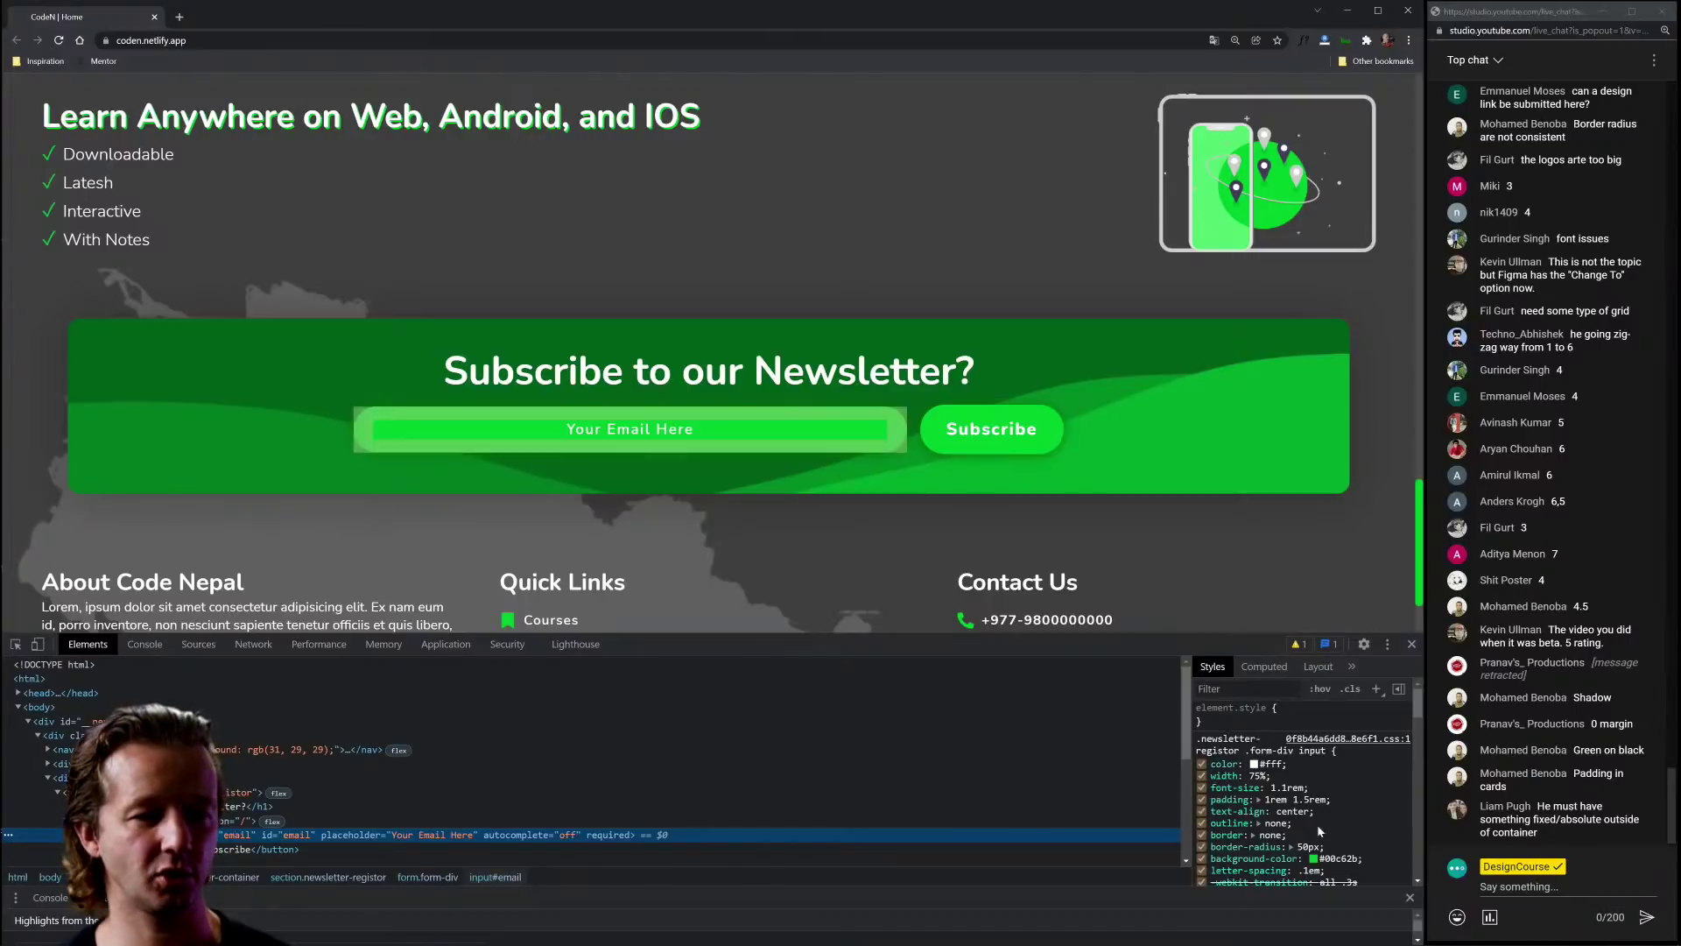
{"action": "left_click", "coordinate": [1313, 859]}
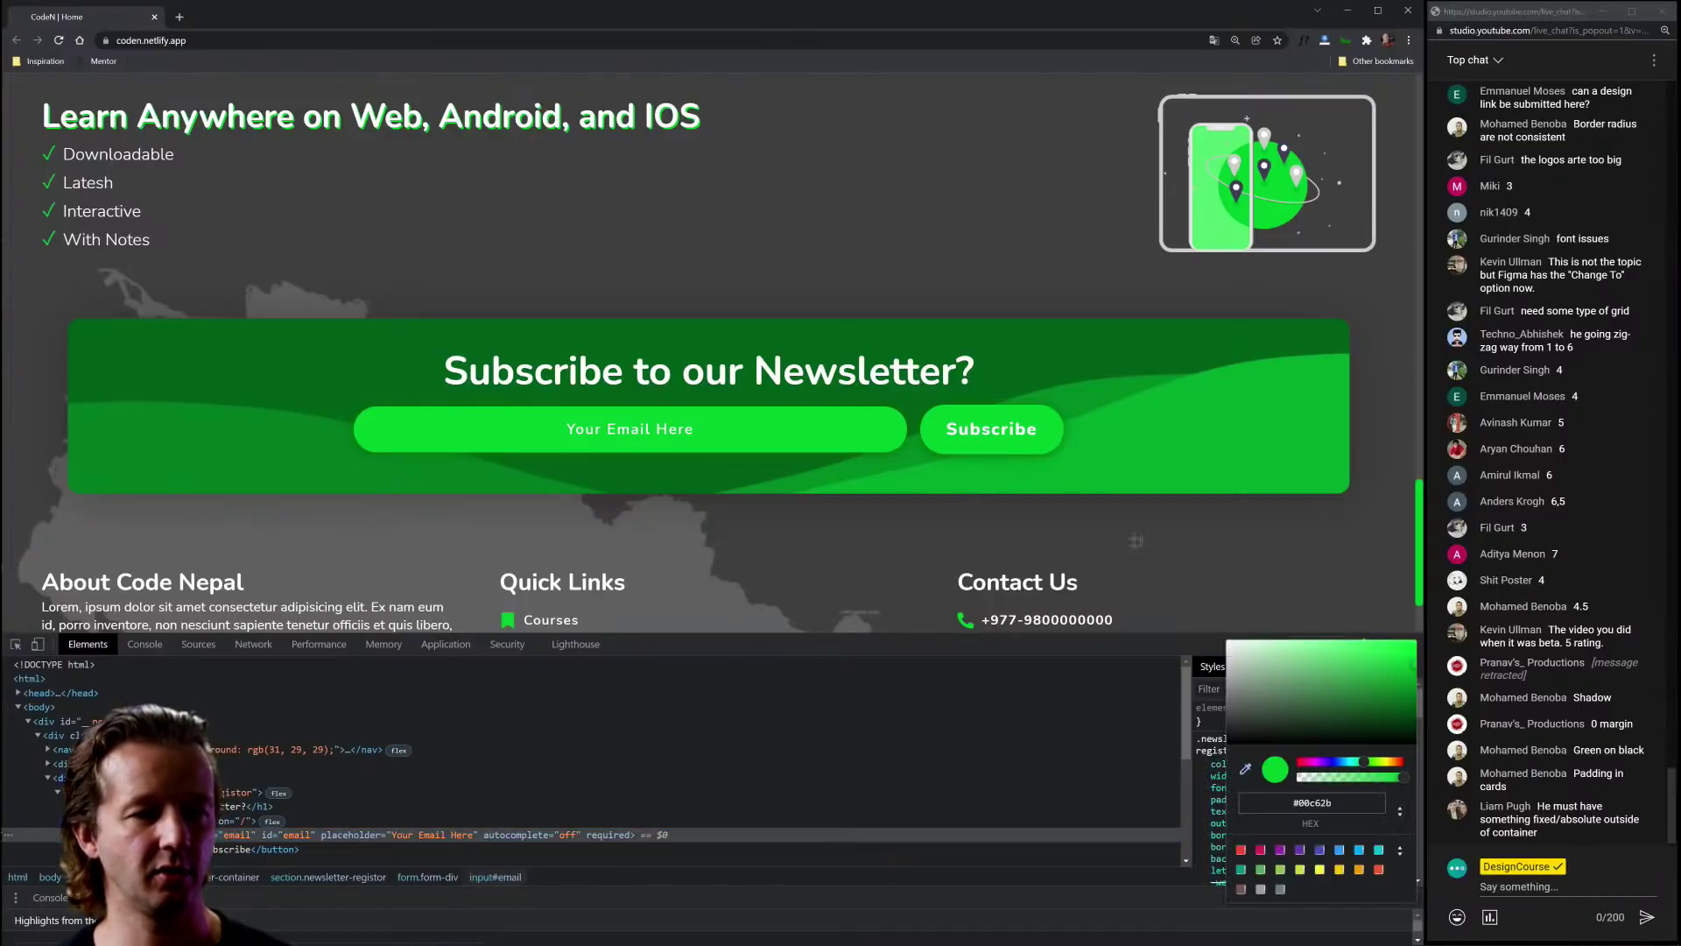
{"action": "left_click", "coordinate": [1110, 517]}
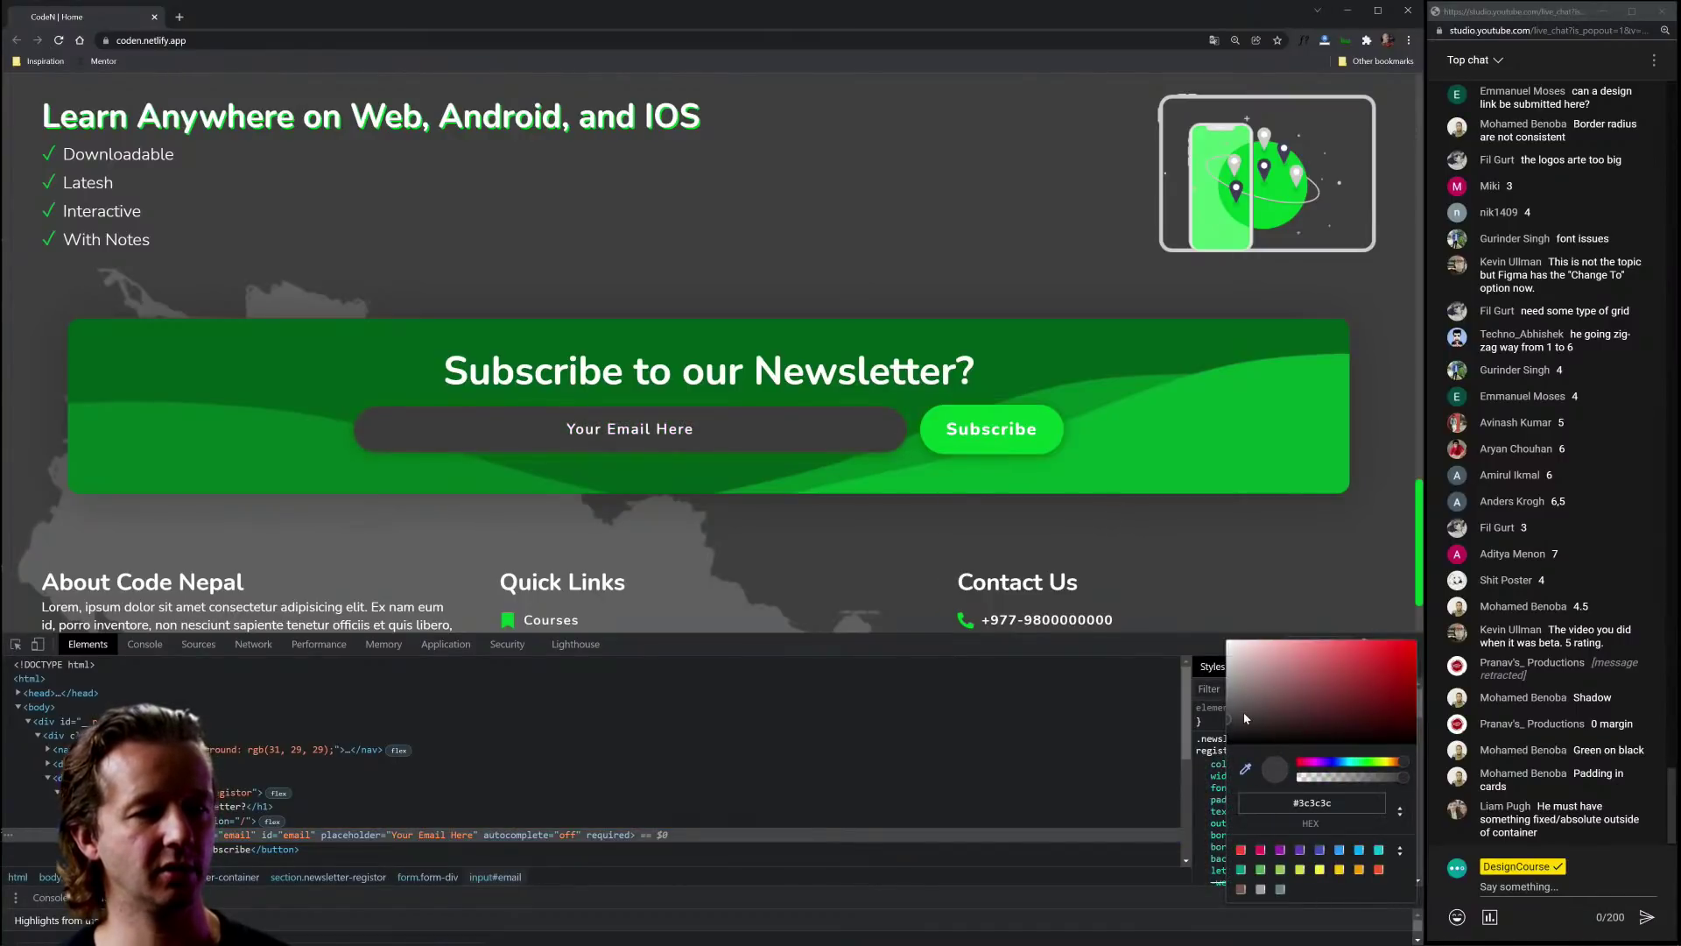
{"action": "left_click_drag", "start_coordinate": [1246, 718], "coordinate": [1201, 737]}
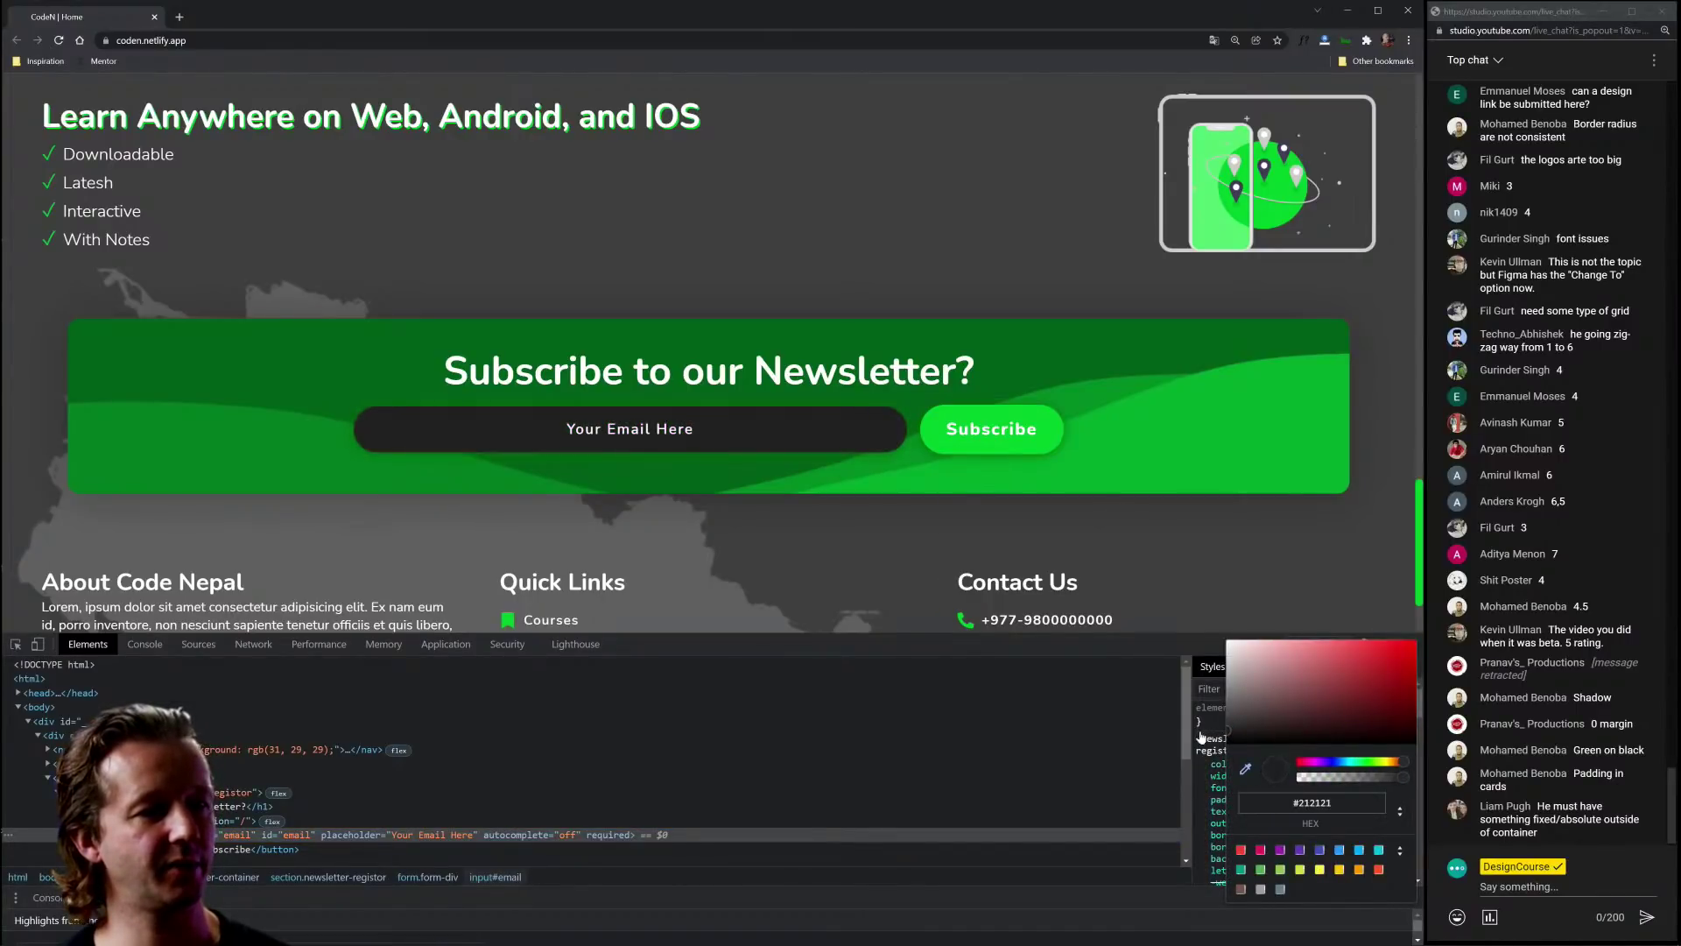
{"action": "key", "text": "Escape"}
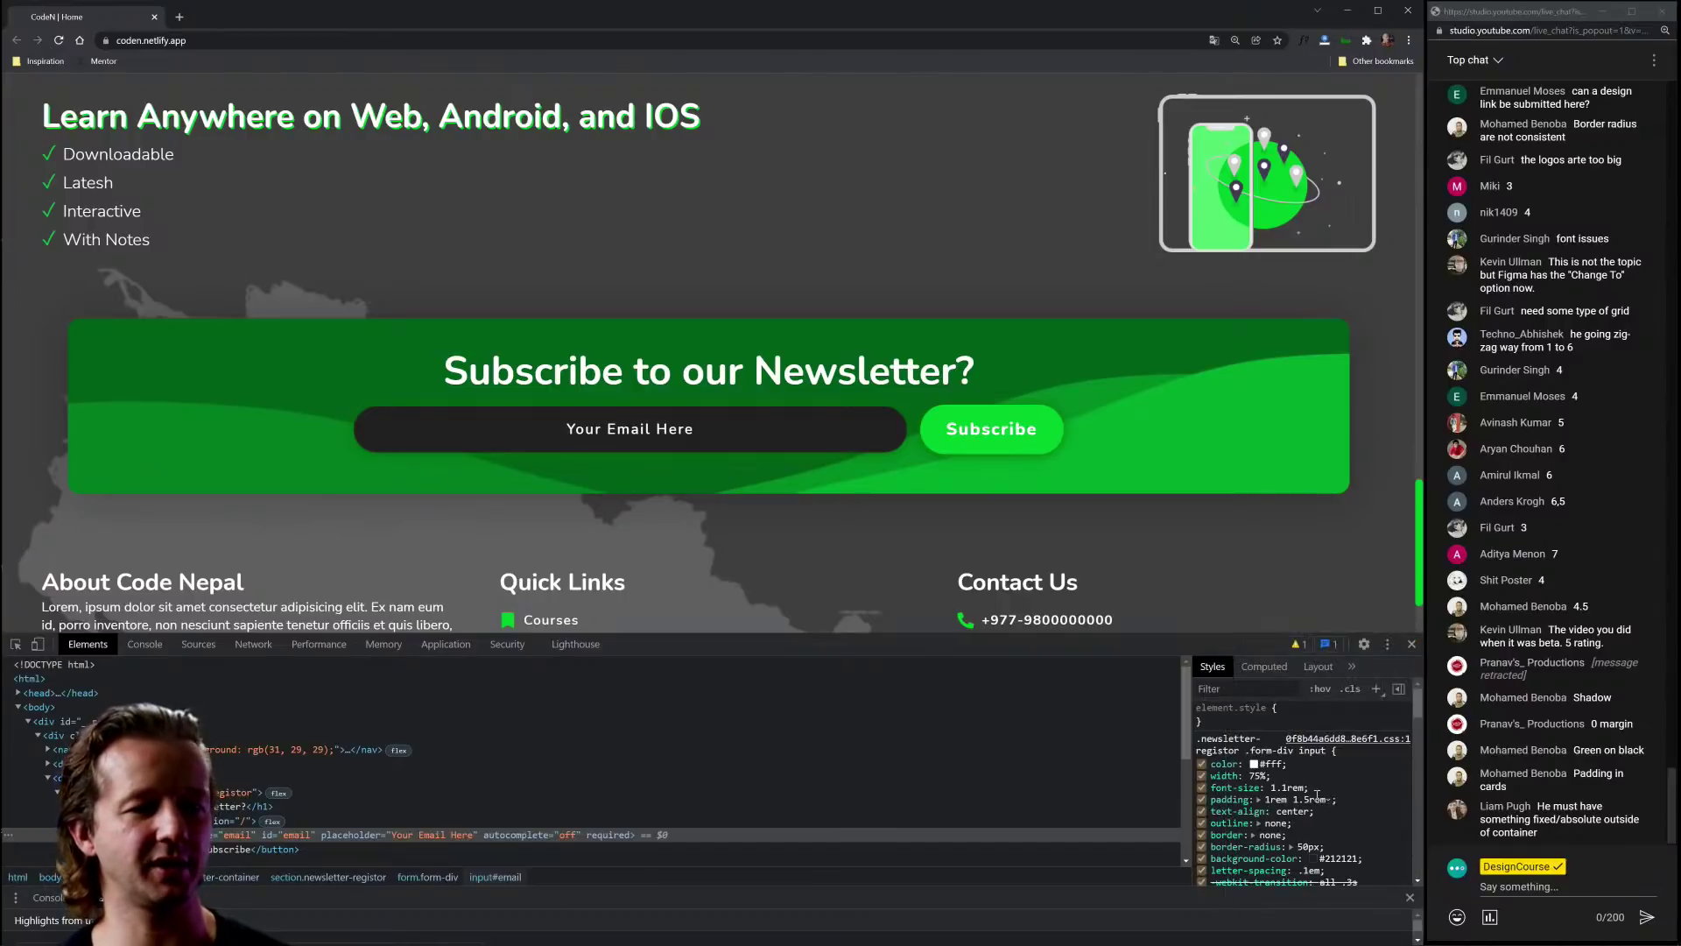
{"action": "left_click", "coordinate": [1201, 811]}
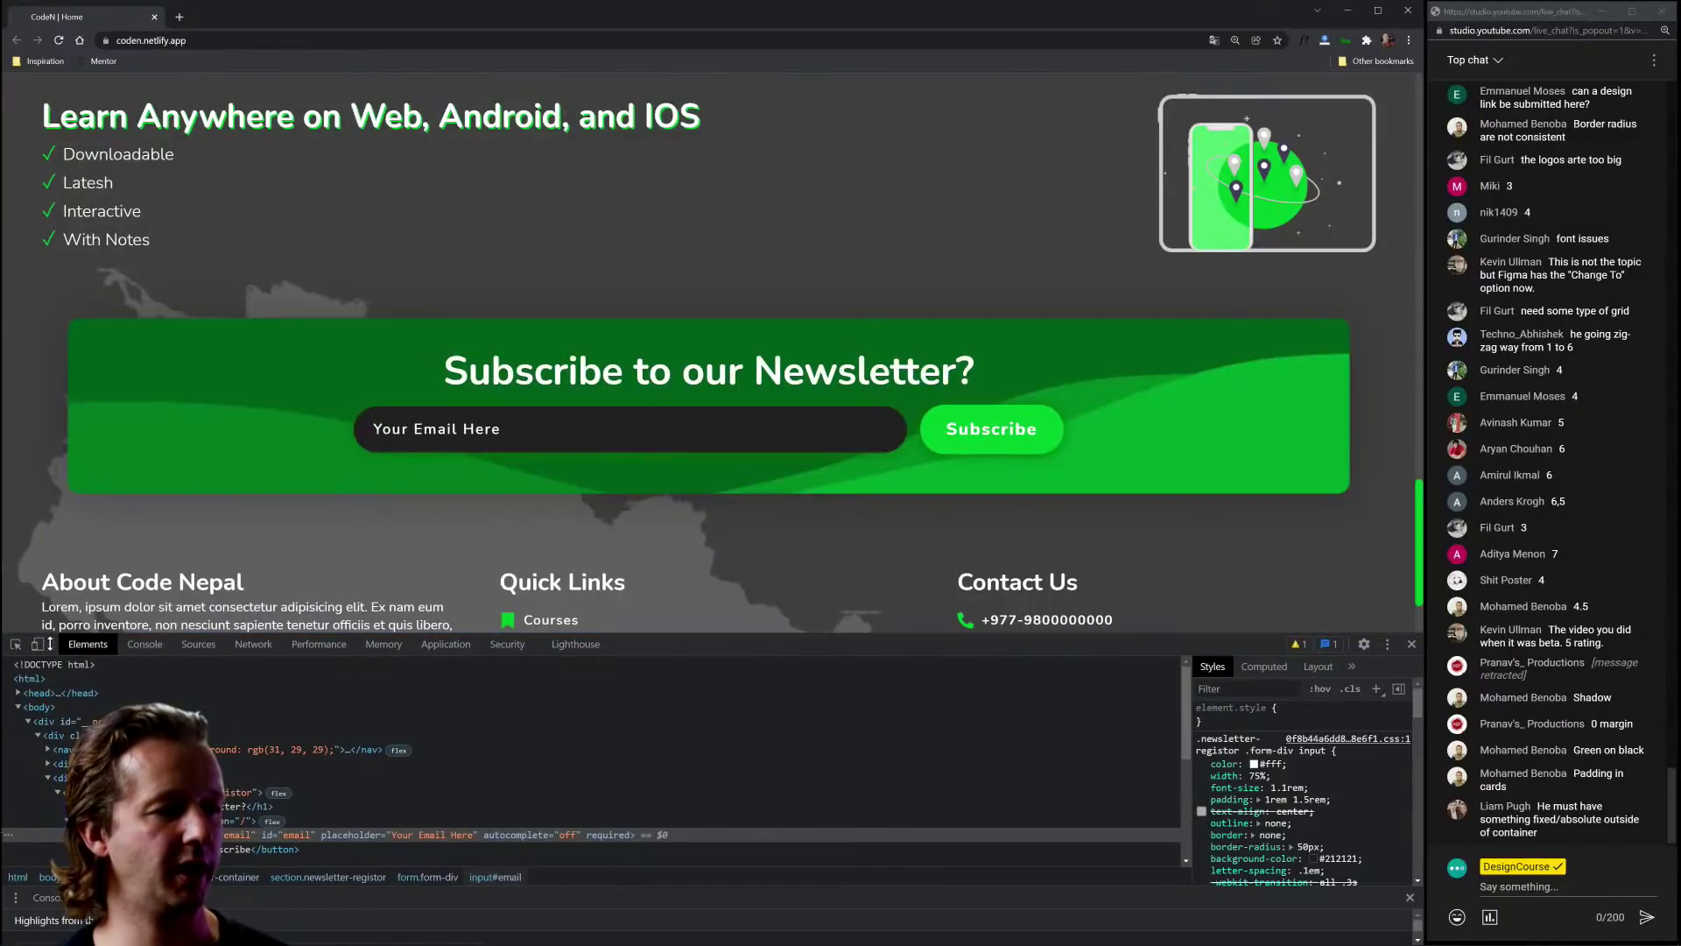
Step: Change the email input's placeholder to 'Email Address' and close DevTools
{"action": "scroll", "coordinate": [329, 753], "scroll_direction": "down", "scroll_amount": 3}
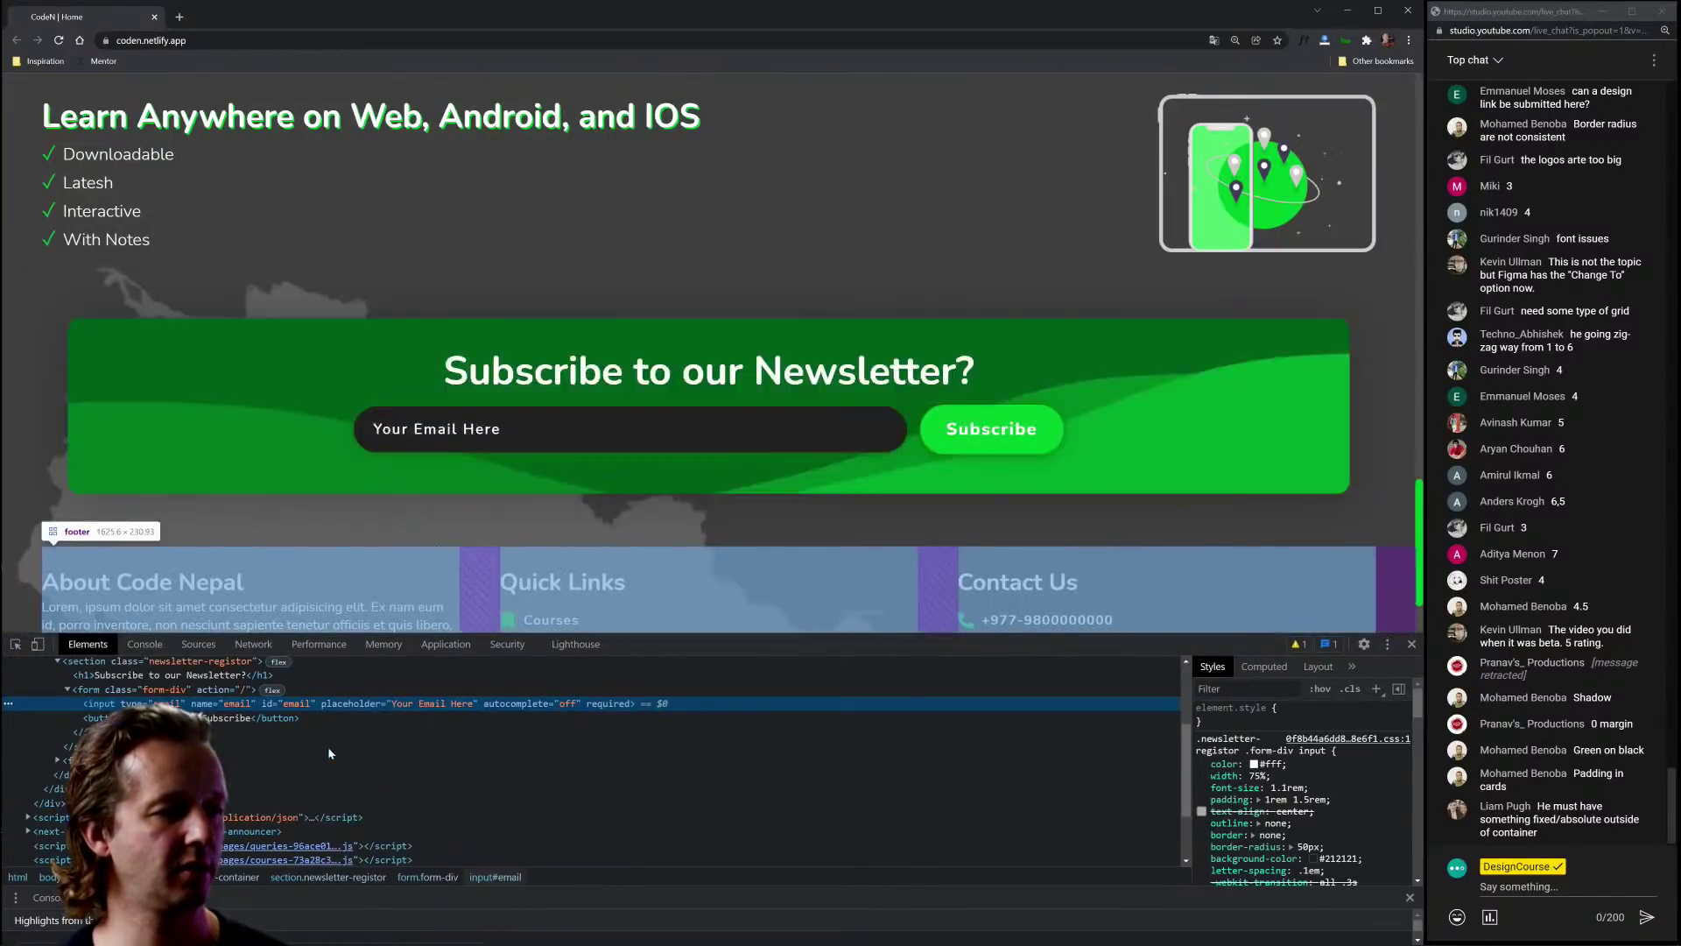
{"action": "double_click", "coordinate": [426, 704]}
{"action": "type", "text": "E"}
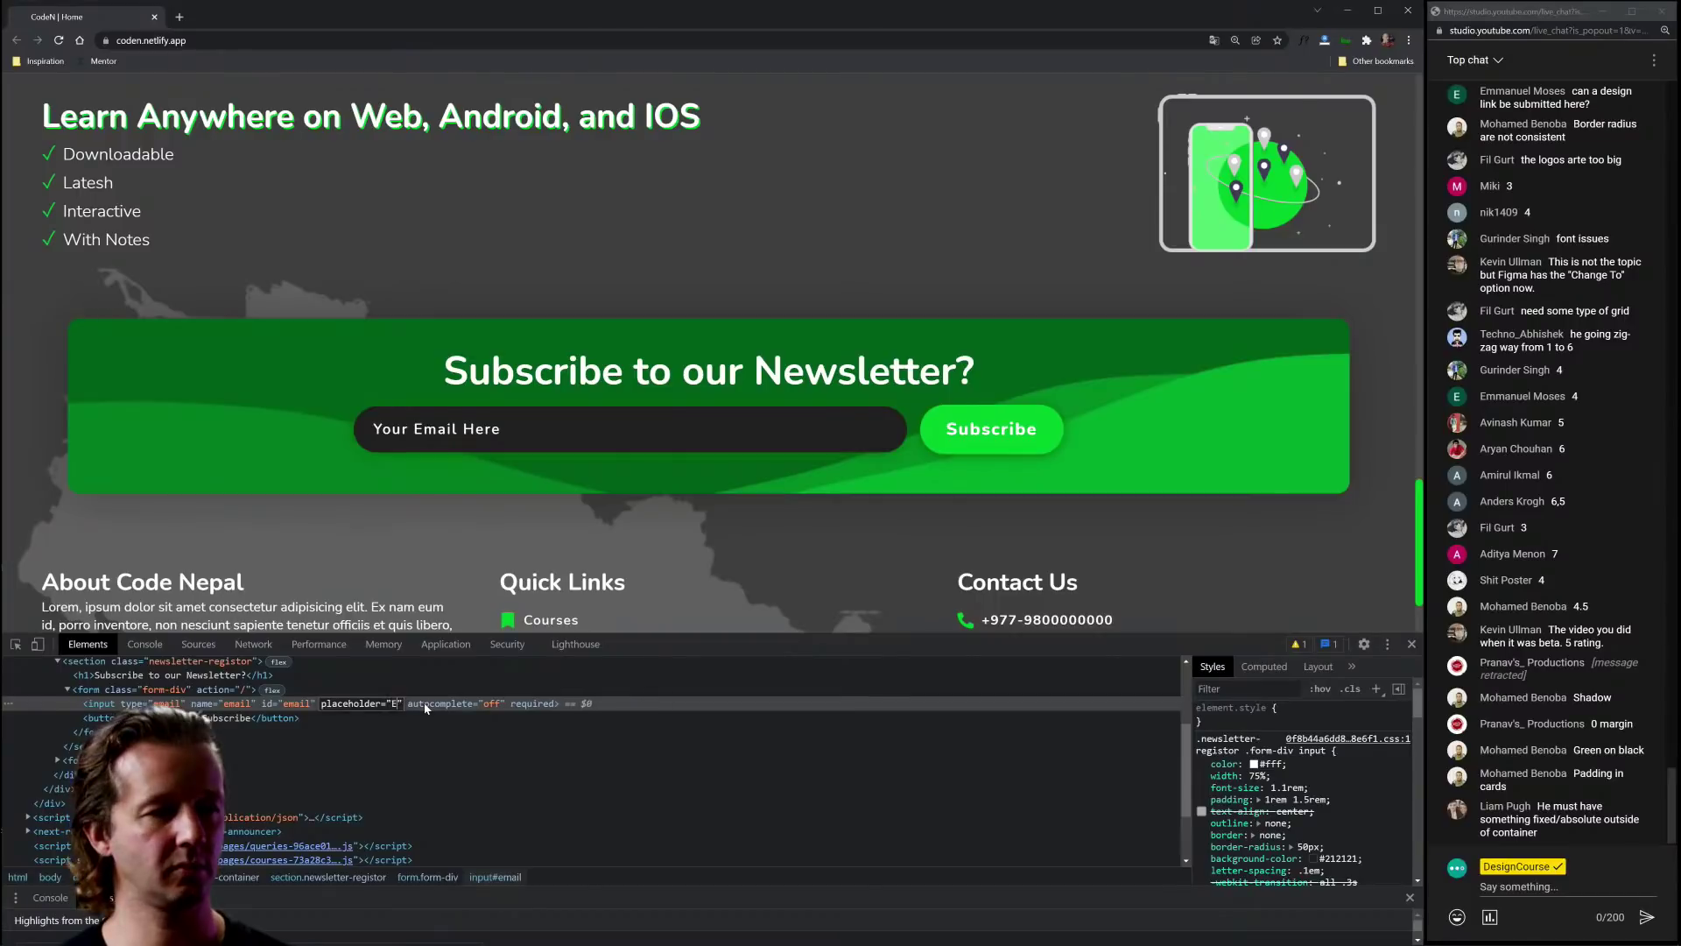
{"action": "type", "text": "mail Addres"}
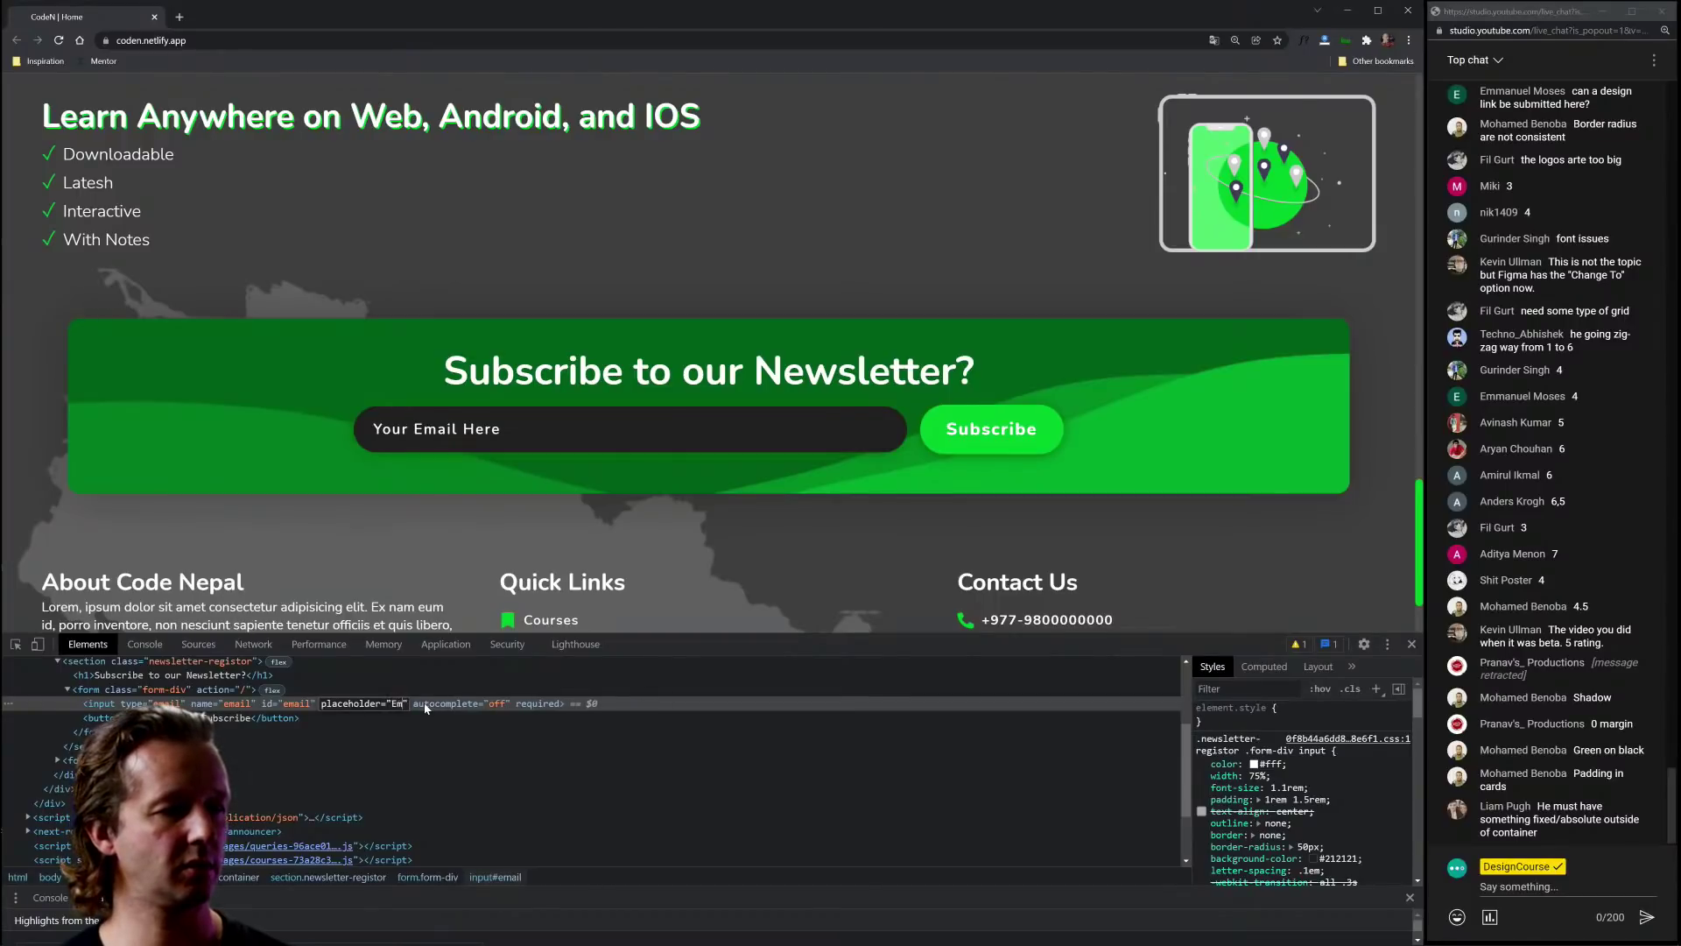
{"action": "type", "text": "s"}
{"action": "key", "text": "Return"}
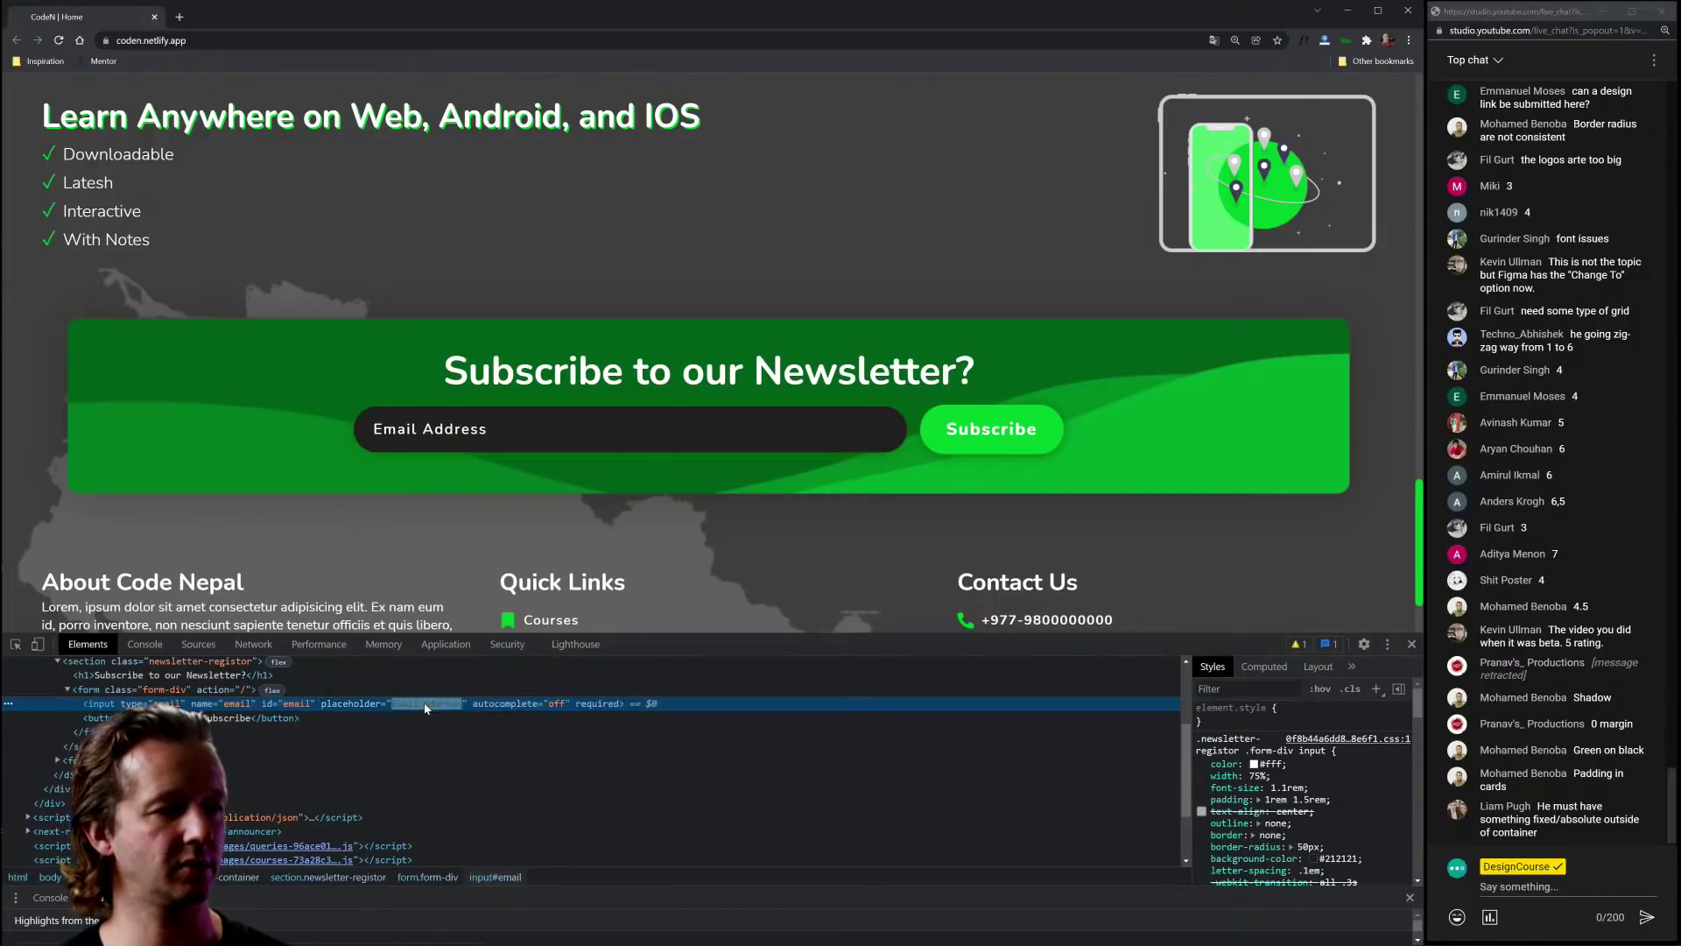
{"action": "left_click", "coordinate": [1410, 645]}
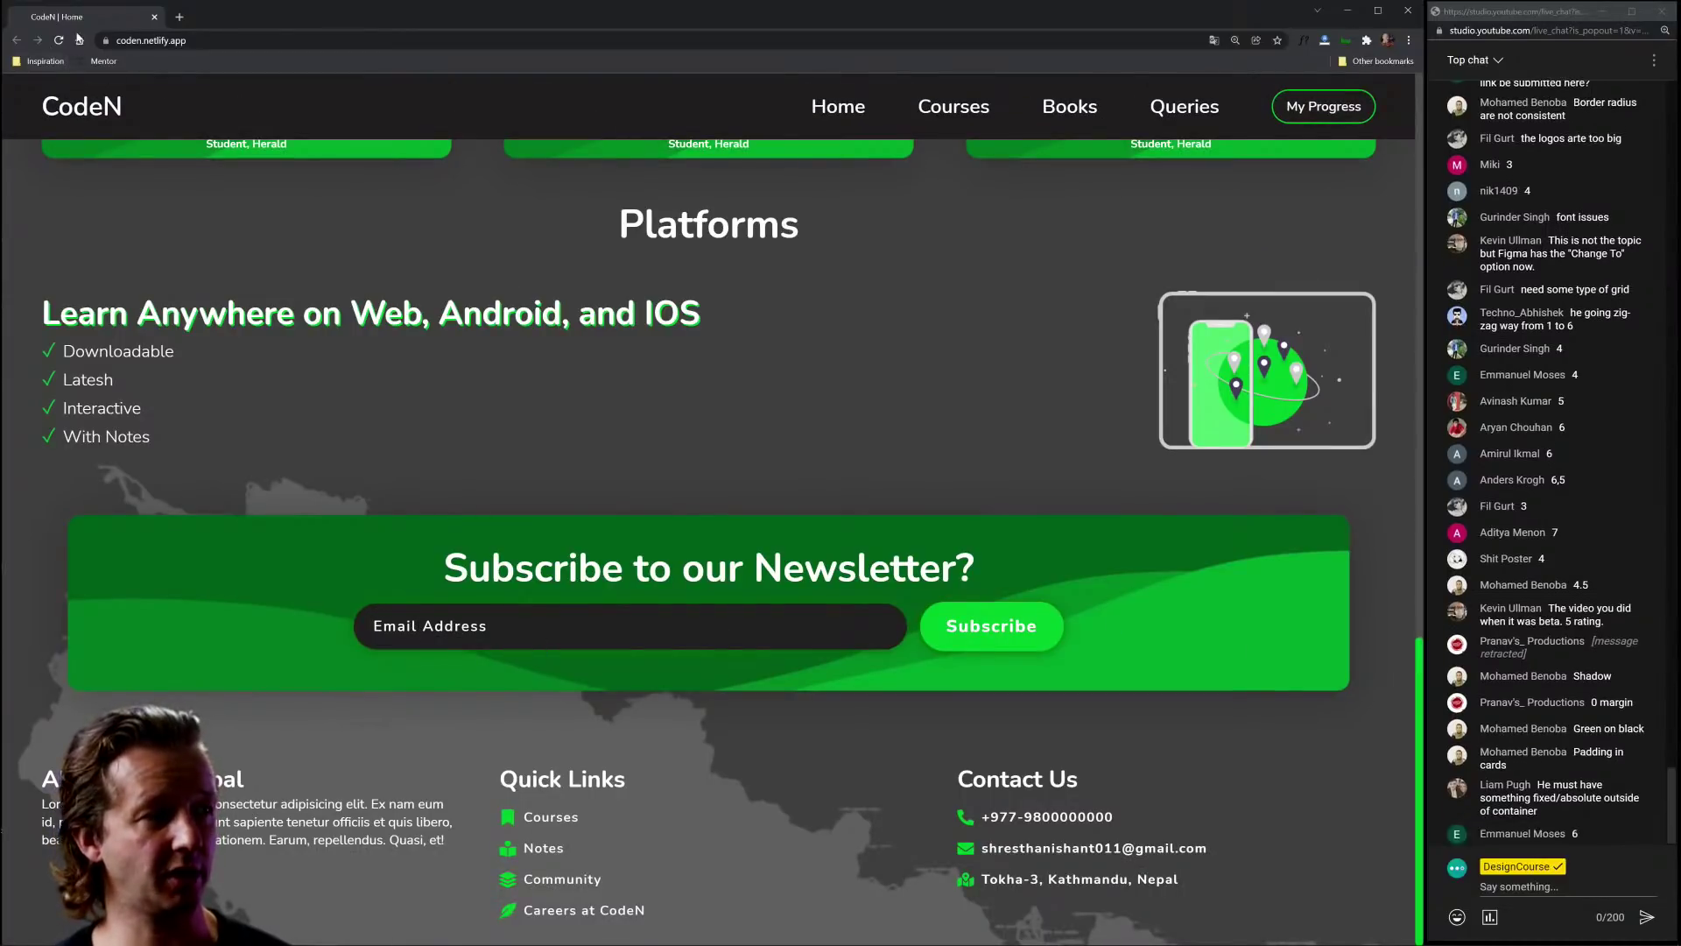
Step: Reload the CodeN page to discard edits and resize the window to check the mobile layout
{"action": "key", "text": "ctrl+r"}
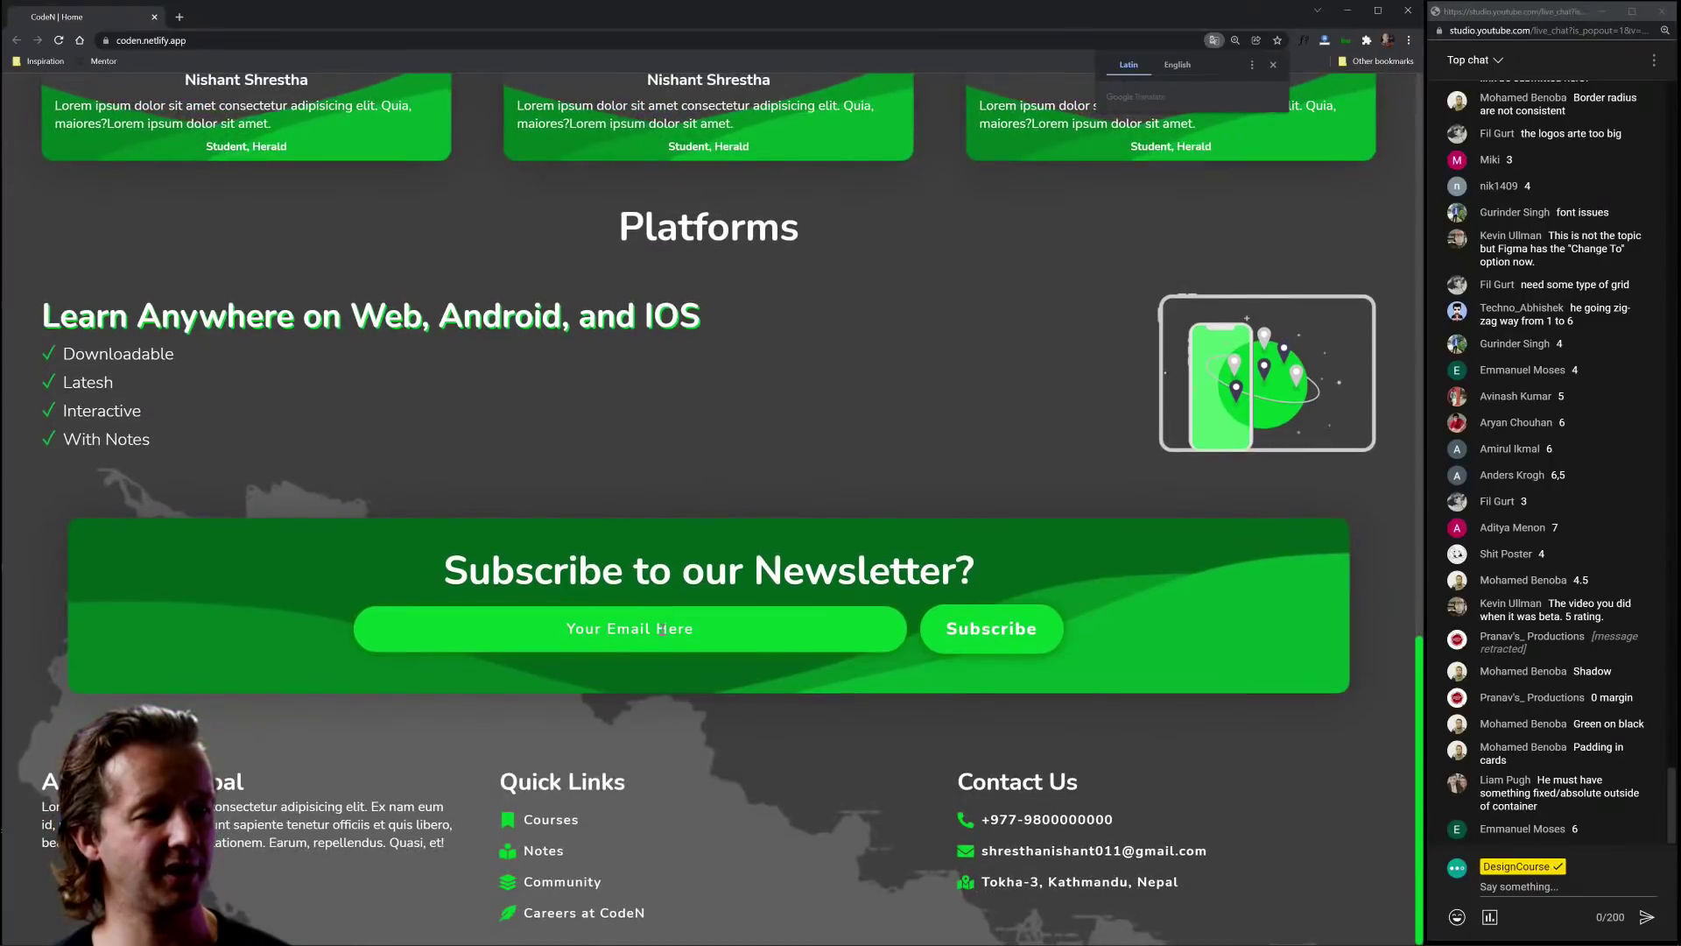
{"action": "scroll", "coordinate": [1257, 803], "scroll_direction": "up", "scroll_amount": 20}
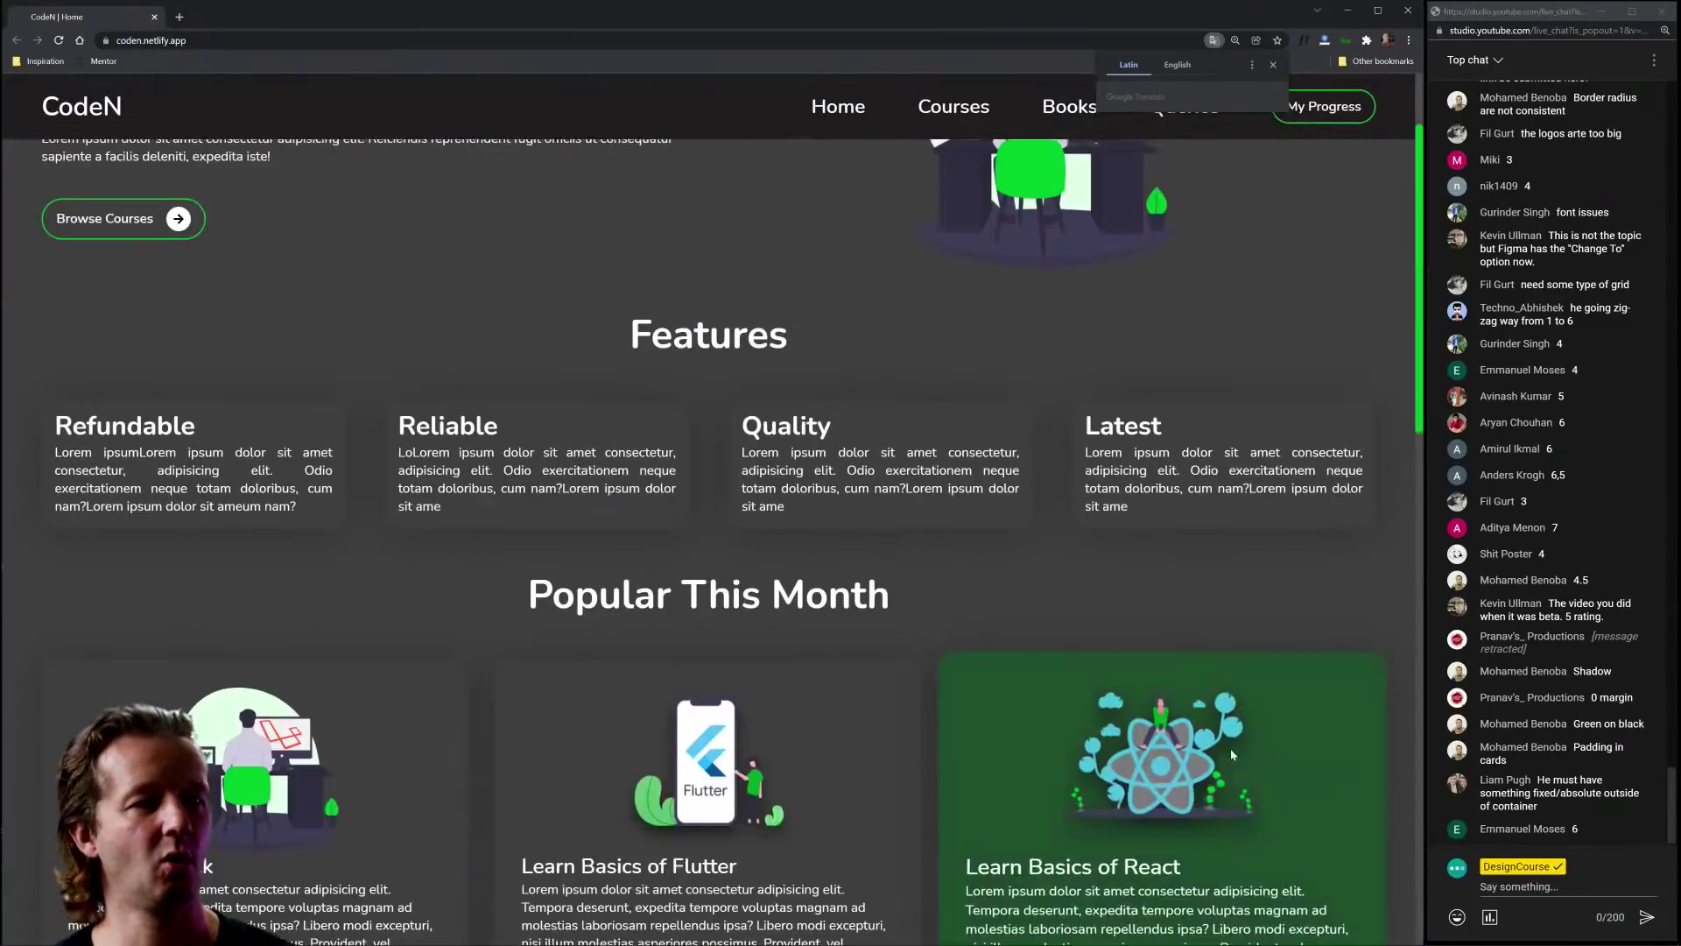
{"action": "left_click_drag", "start_coordinate": [1423, 341], "coordinate": [1425, 456]}
{"action": "scroll", "coordinate": [788, 420], "scroll_direction": "down", "scroll_amount": 20}
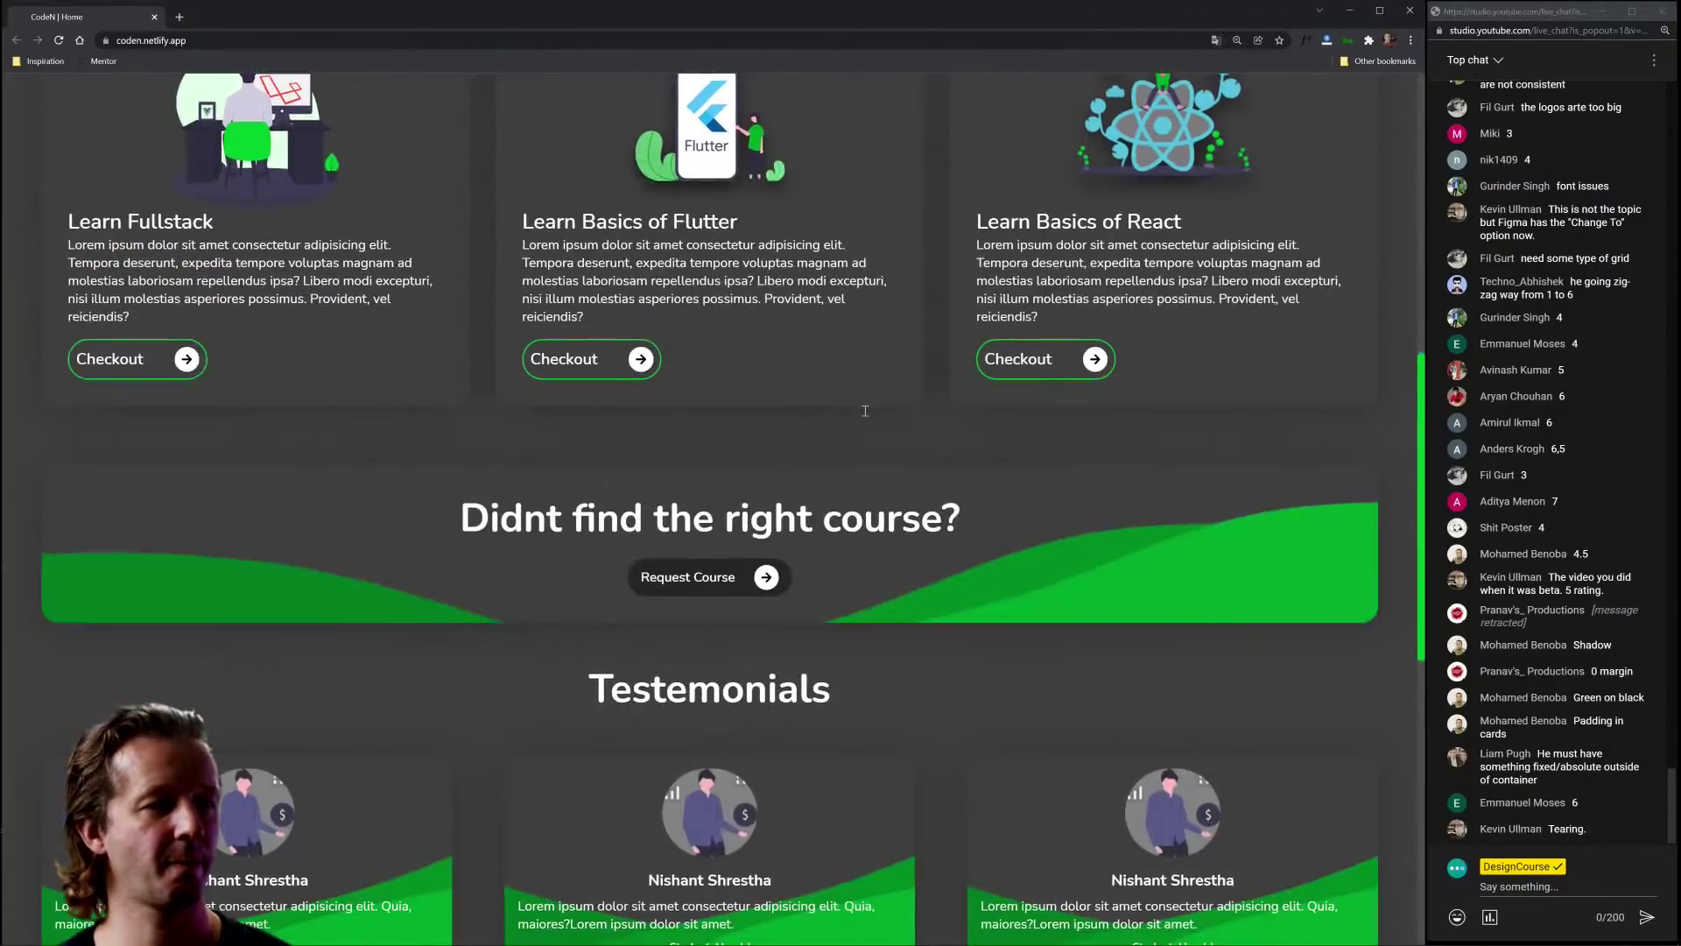
{"action": "scroll", "coordinate": [917, 582], "scroll_direction": "up", "scroll_amount": 15}
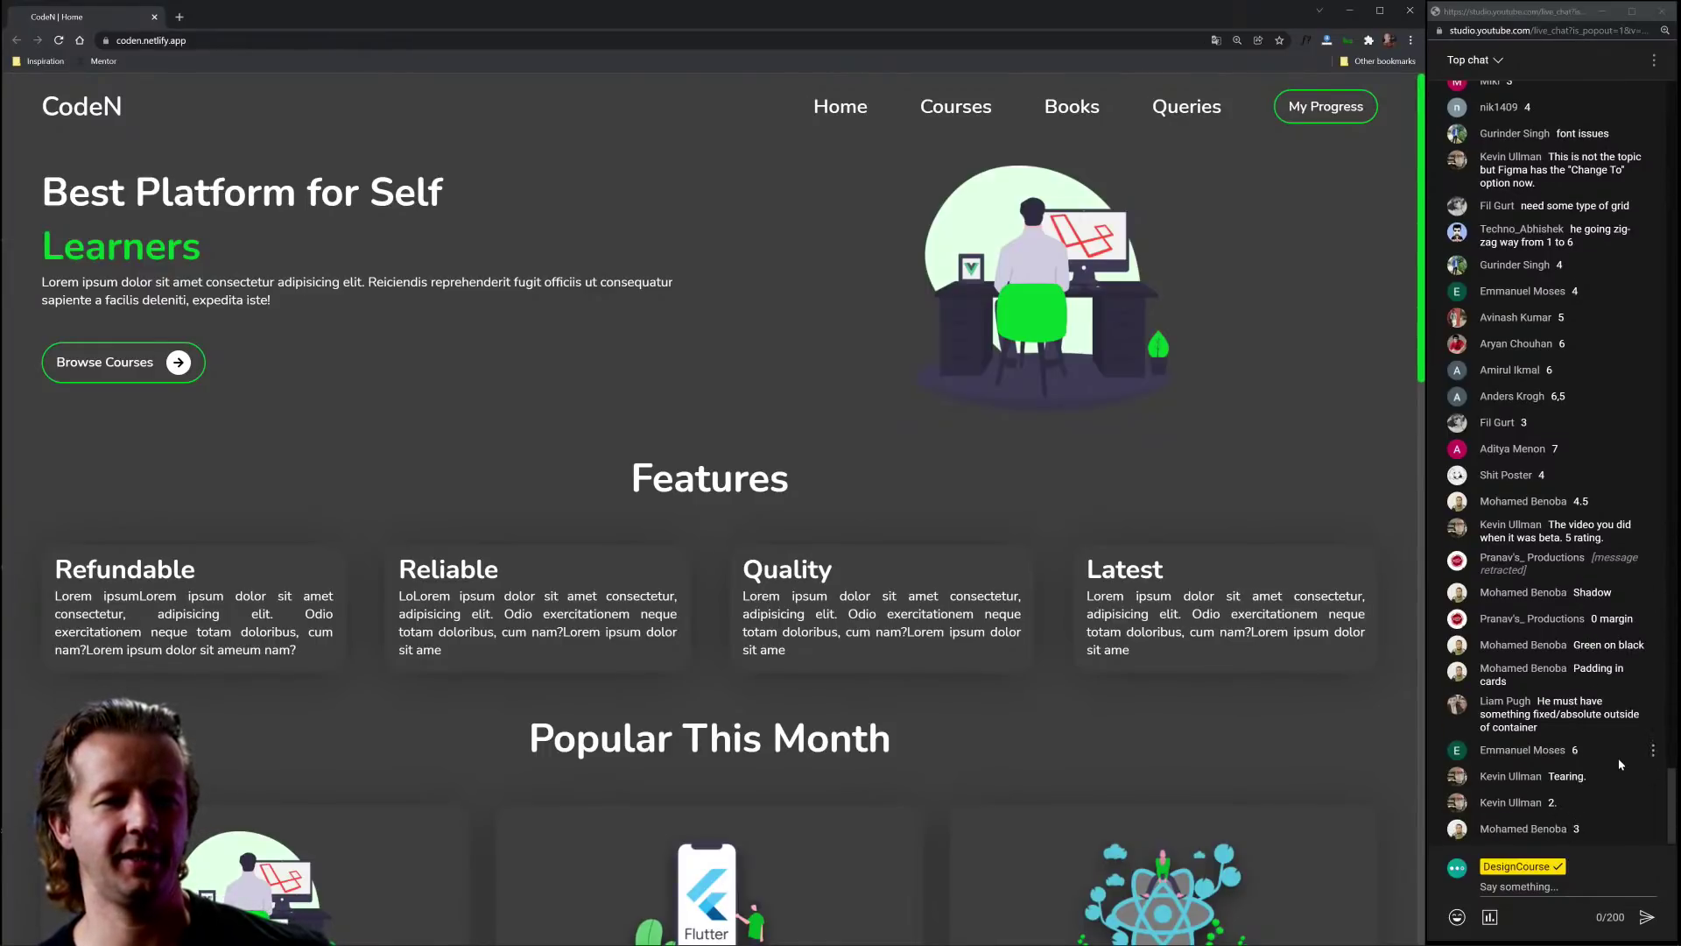
{"action": "double_click", "coordinate": [1576, 750]}
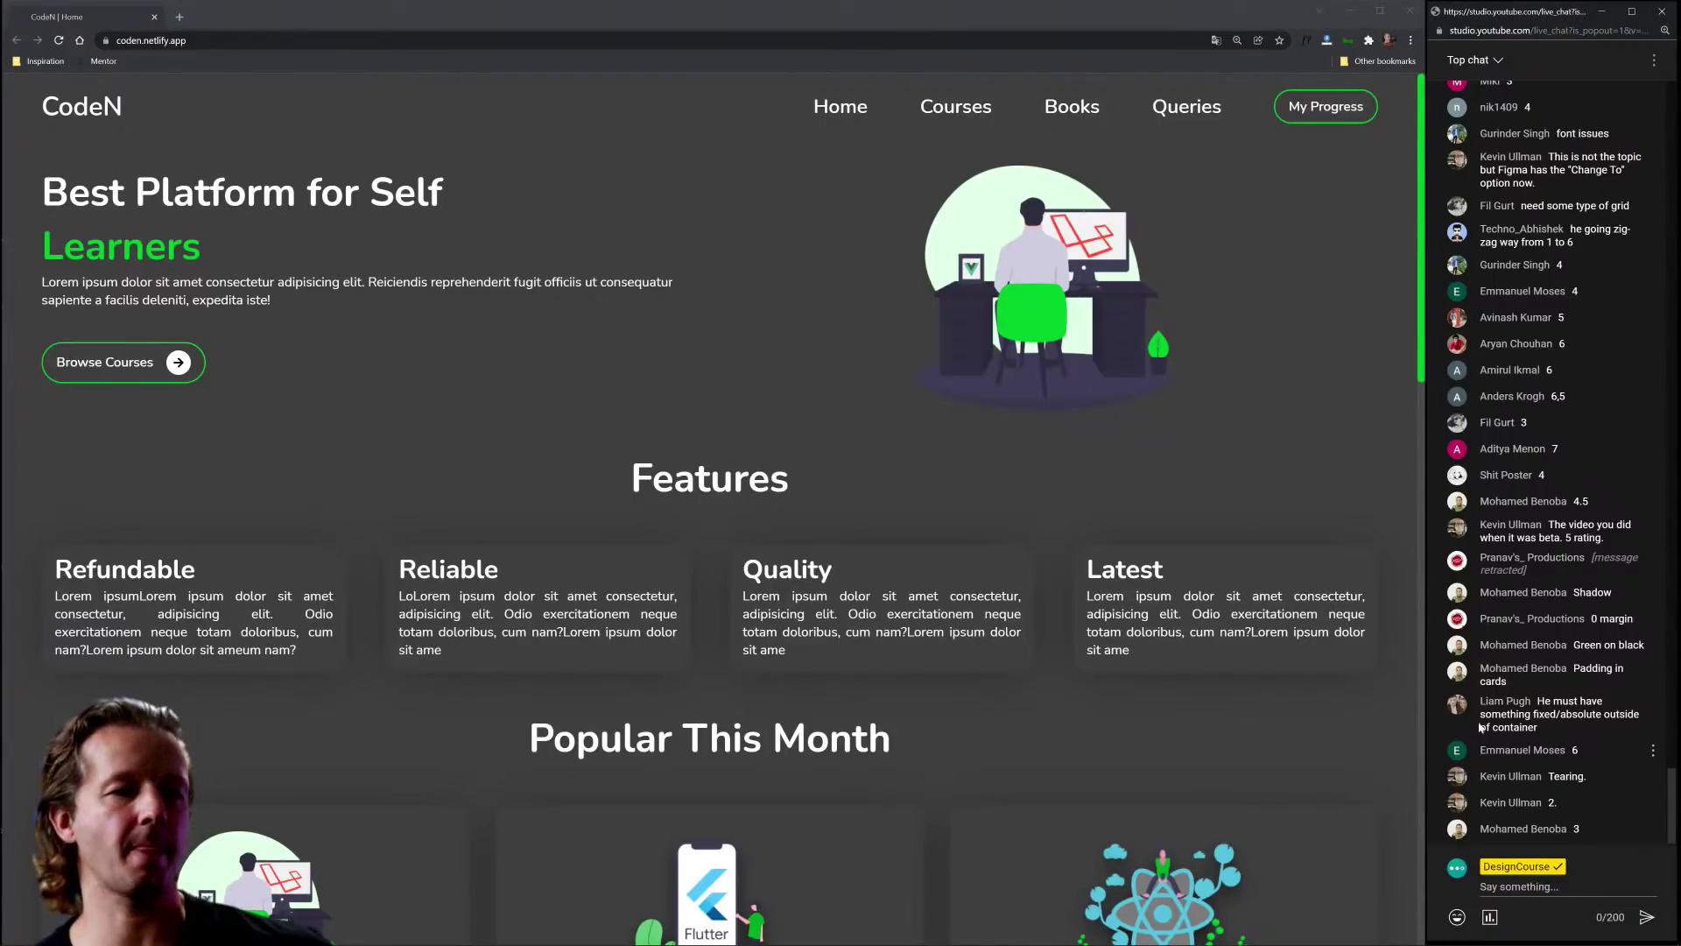
Step: Scroll through the page sections, briefly selecting the Learn Anywhere heading
{"action": "scroll", "coordinate": [616, 545], "scroll_direction": "down", "scroll_amount": 14}
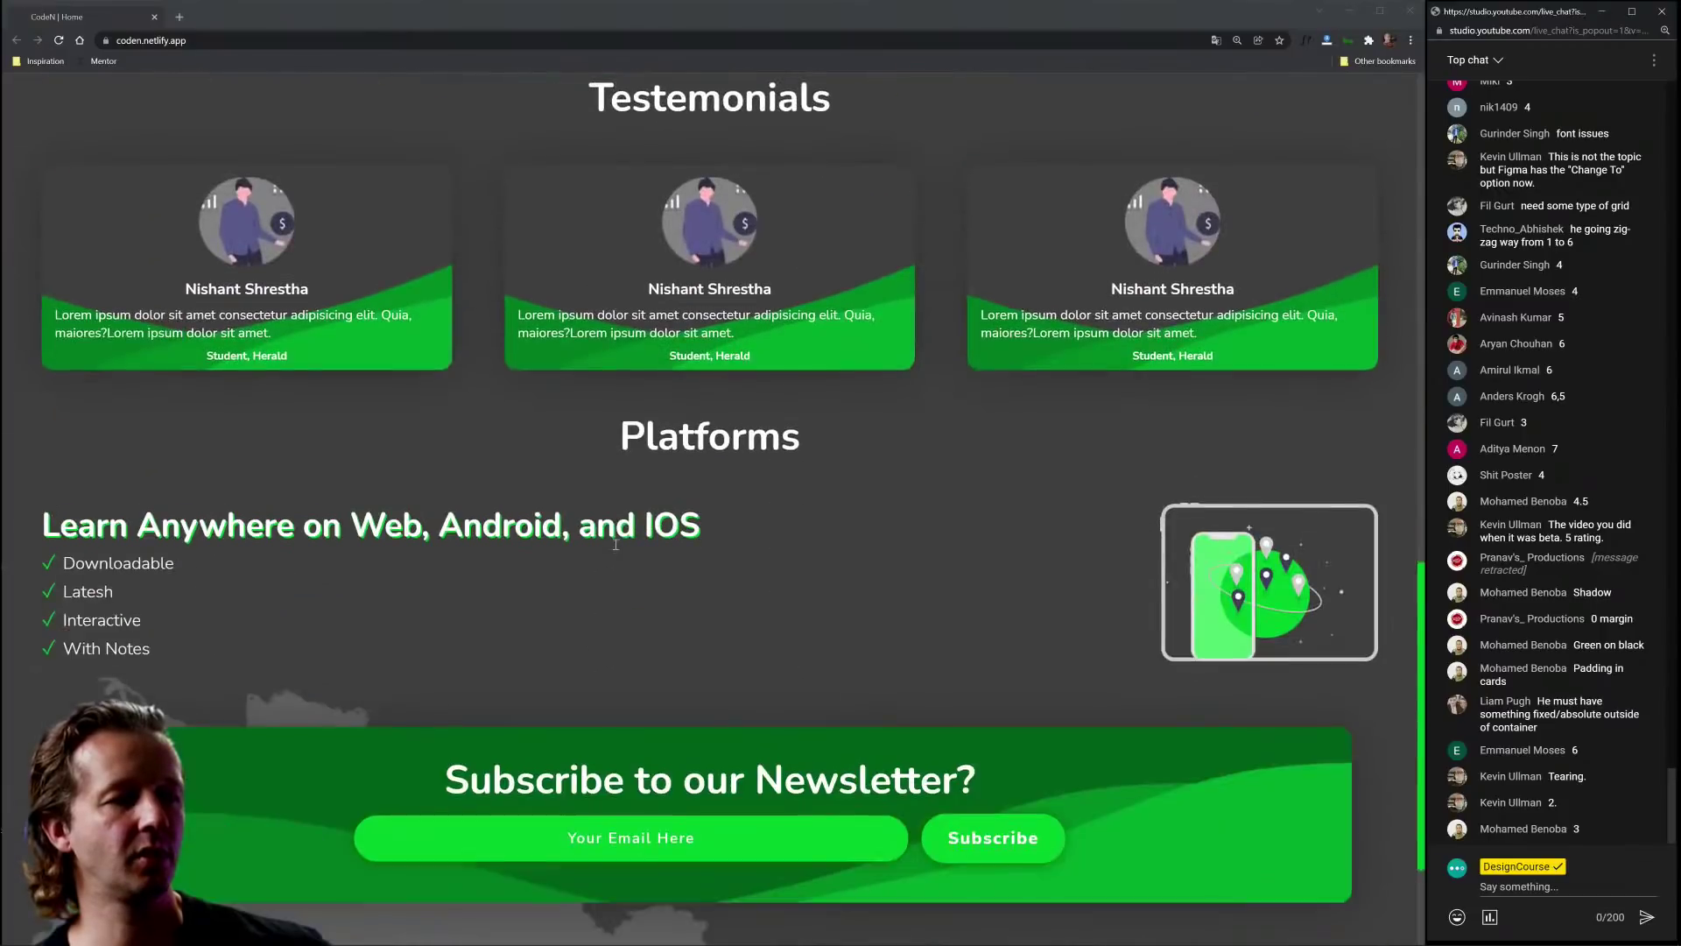
{"action": "scroll", "coordinate": [615, 545], "scroll_direction": "down", "scroll_amount": 2}
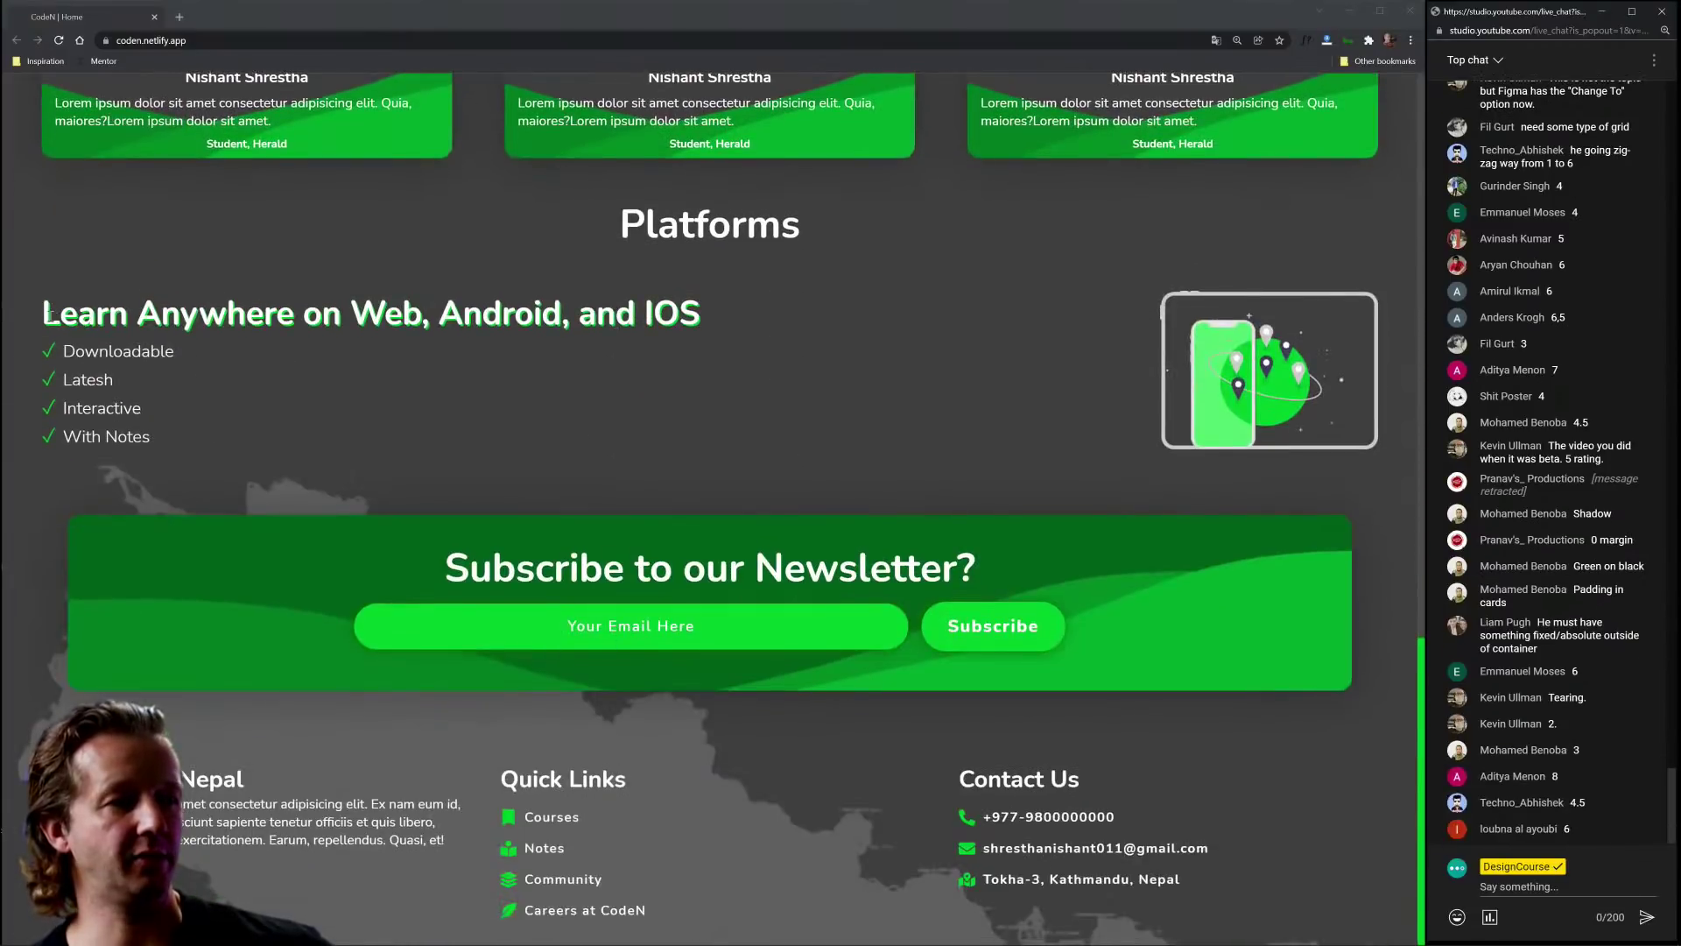
{"action": "left_click_drag", "start_coordinate": [44, 314], "coordinate": [738, 317]}
{"action": "left_click", "coordinate": [670, 326]}
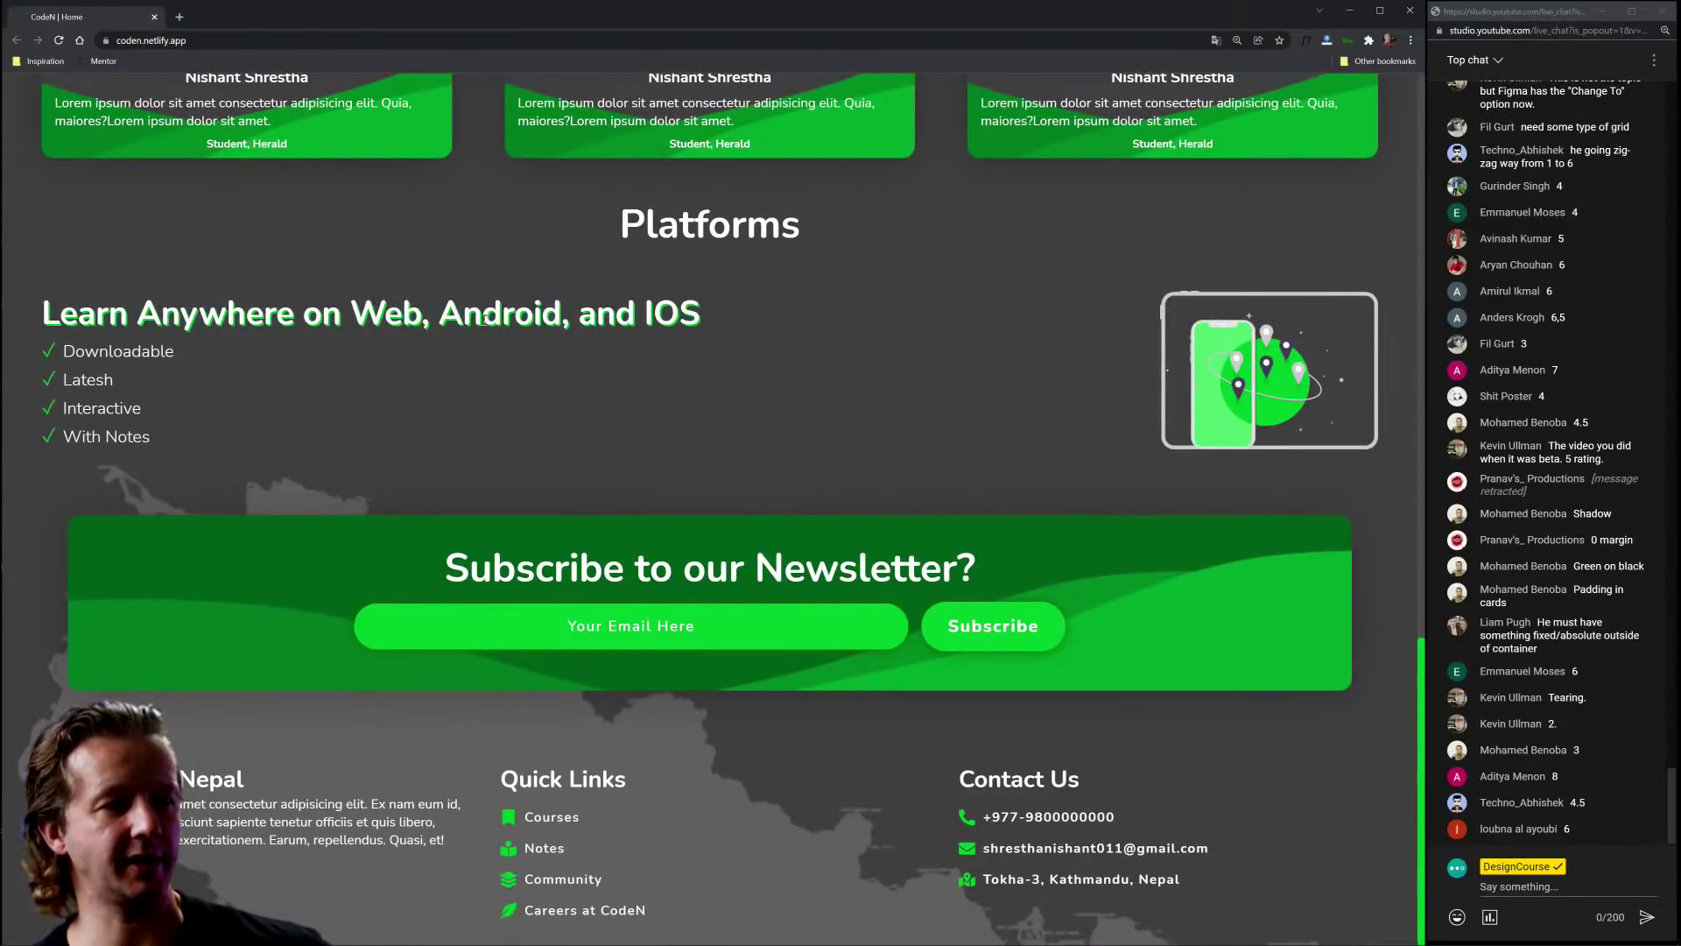
{"action": "scroll", "coordinate": [841, 447], "scroll_direction": "up", "scroll_amount": 10}
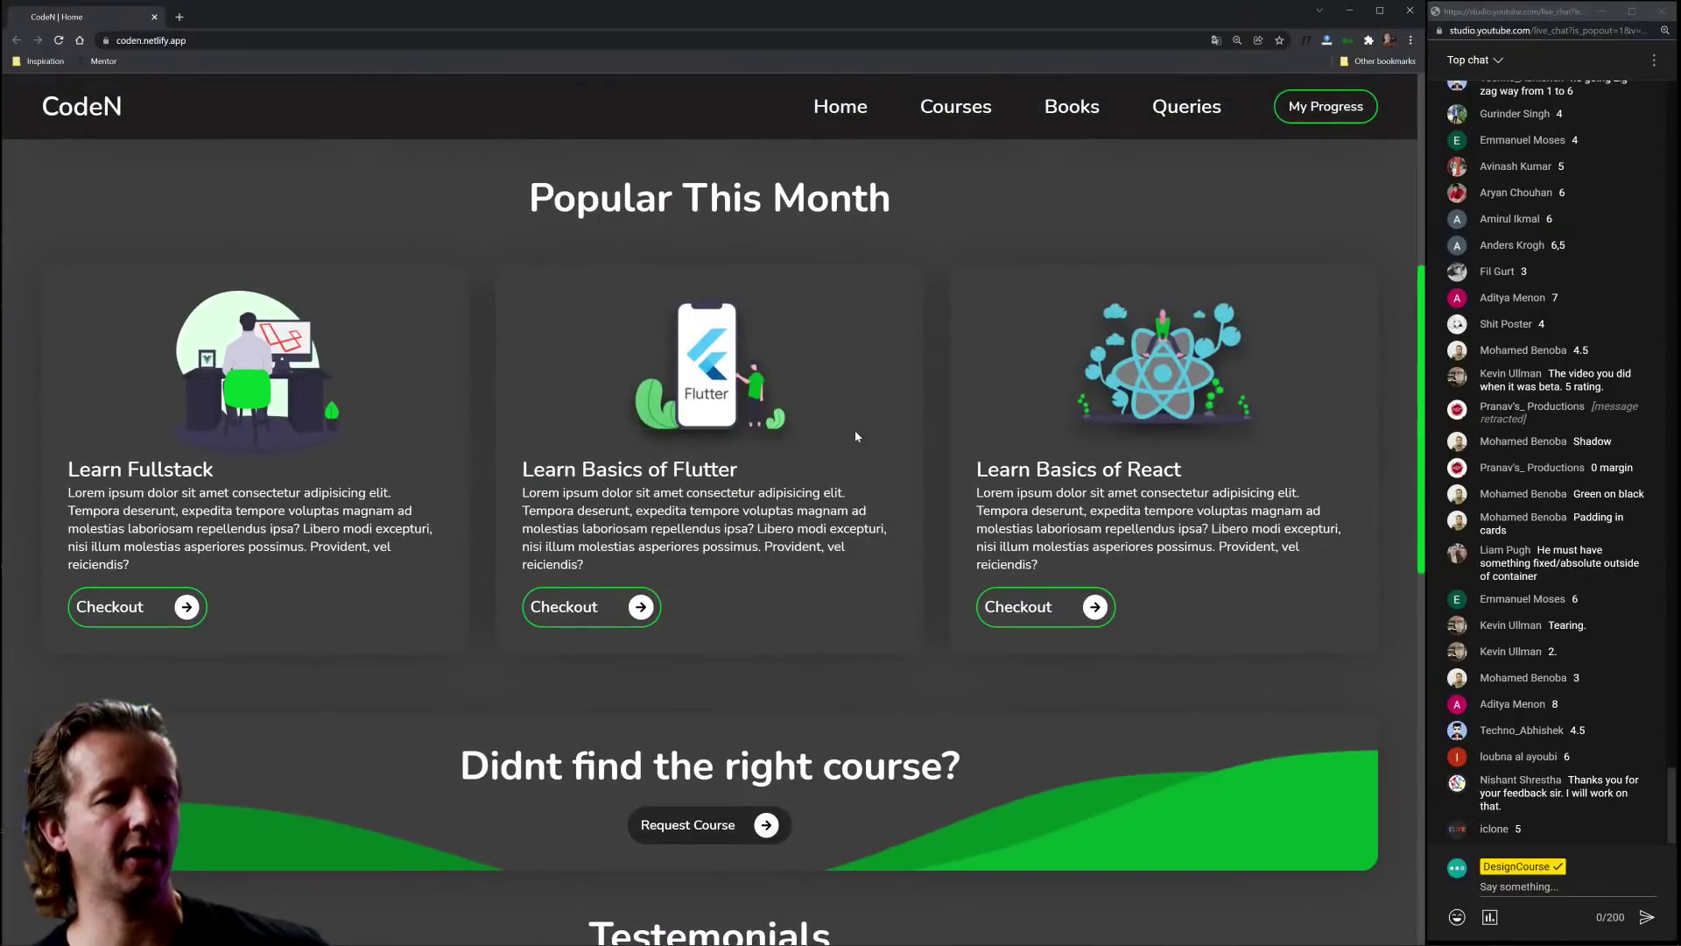
{"action": "scroll", "coordinate": [889, 427], "scroll_direction": "up", "scroll_amount": 5}
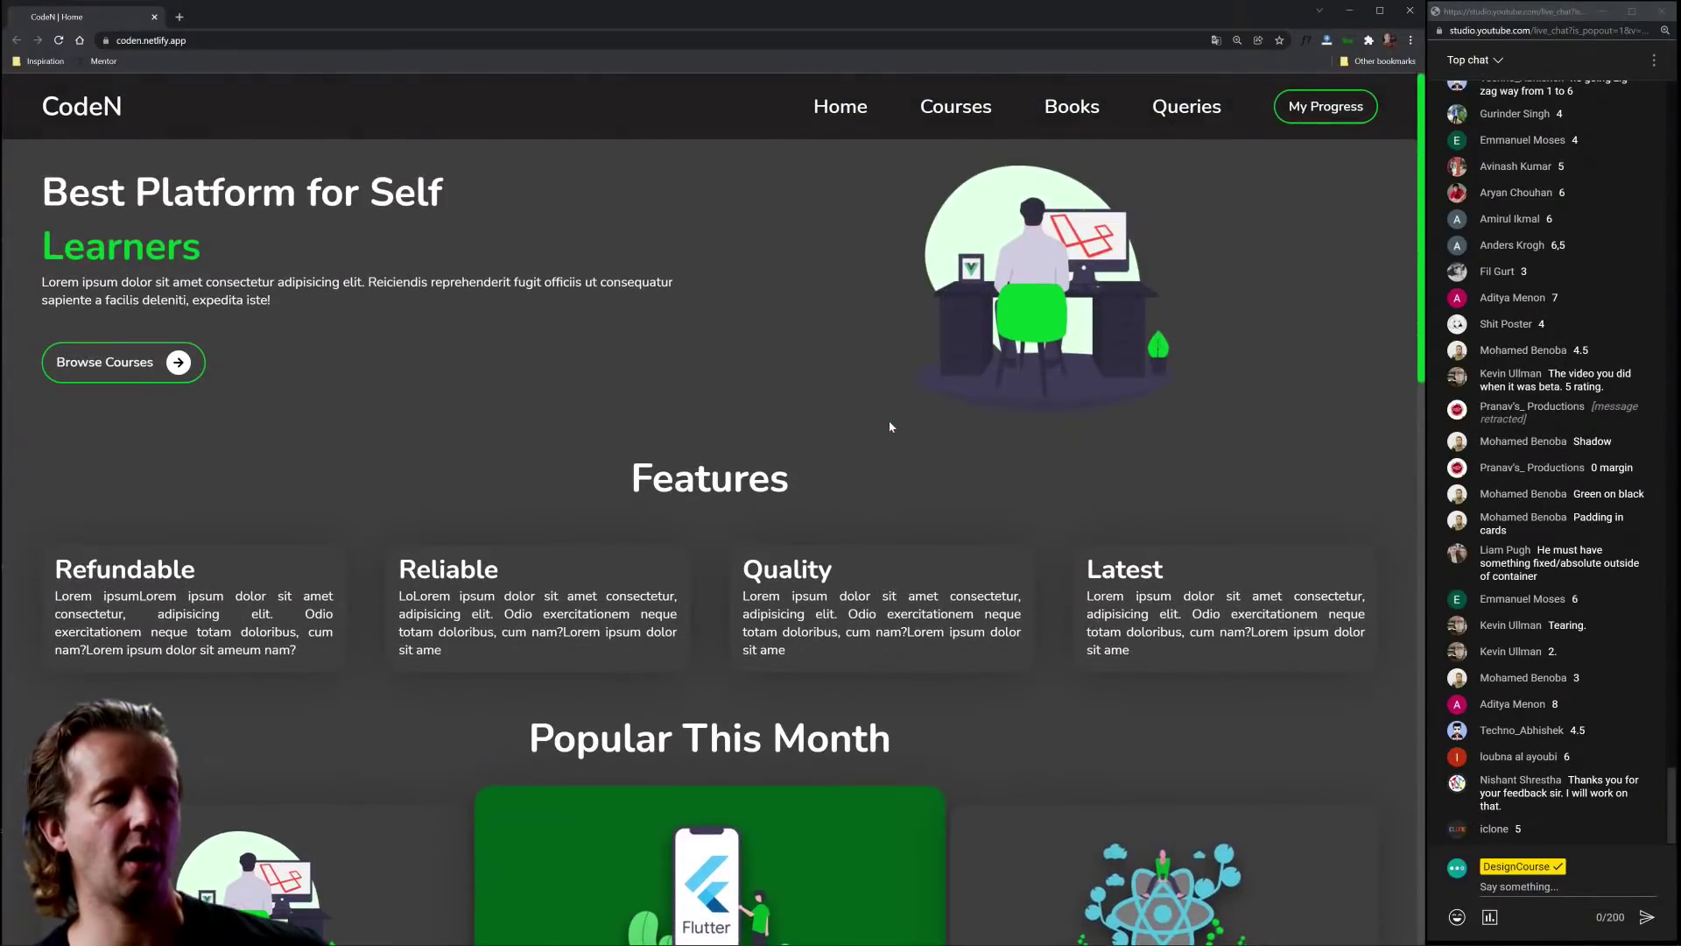
{"action": "scroll", "coordinate": [889, 426], "scroll_direction": "down", "scroll_amount": 12}
{"action": "scroll", "coordinate": [890, 427], "scroll_direction": "down", "scroll_amount": 6}
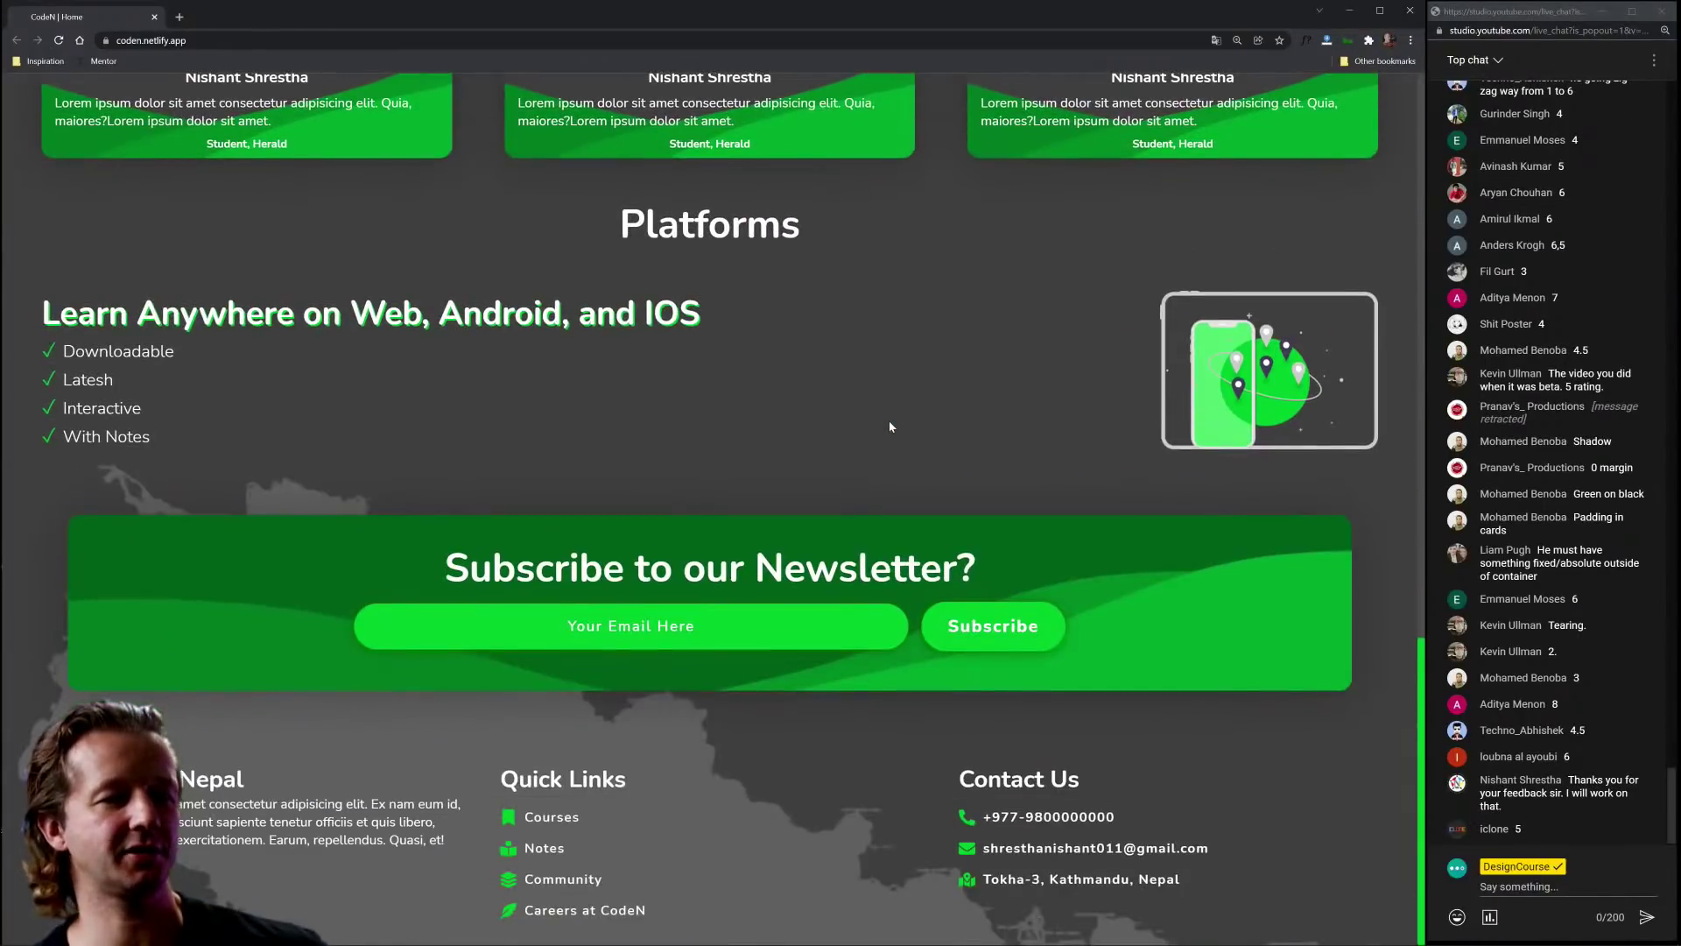
{"action": "scroll", "coordinate": [998, 421], "scroll_direction": "up", "scroll_amount": 18}
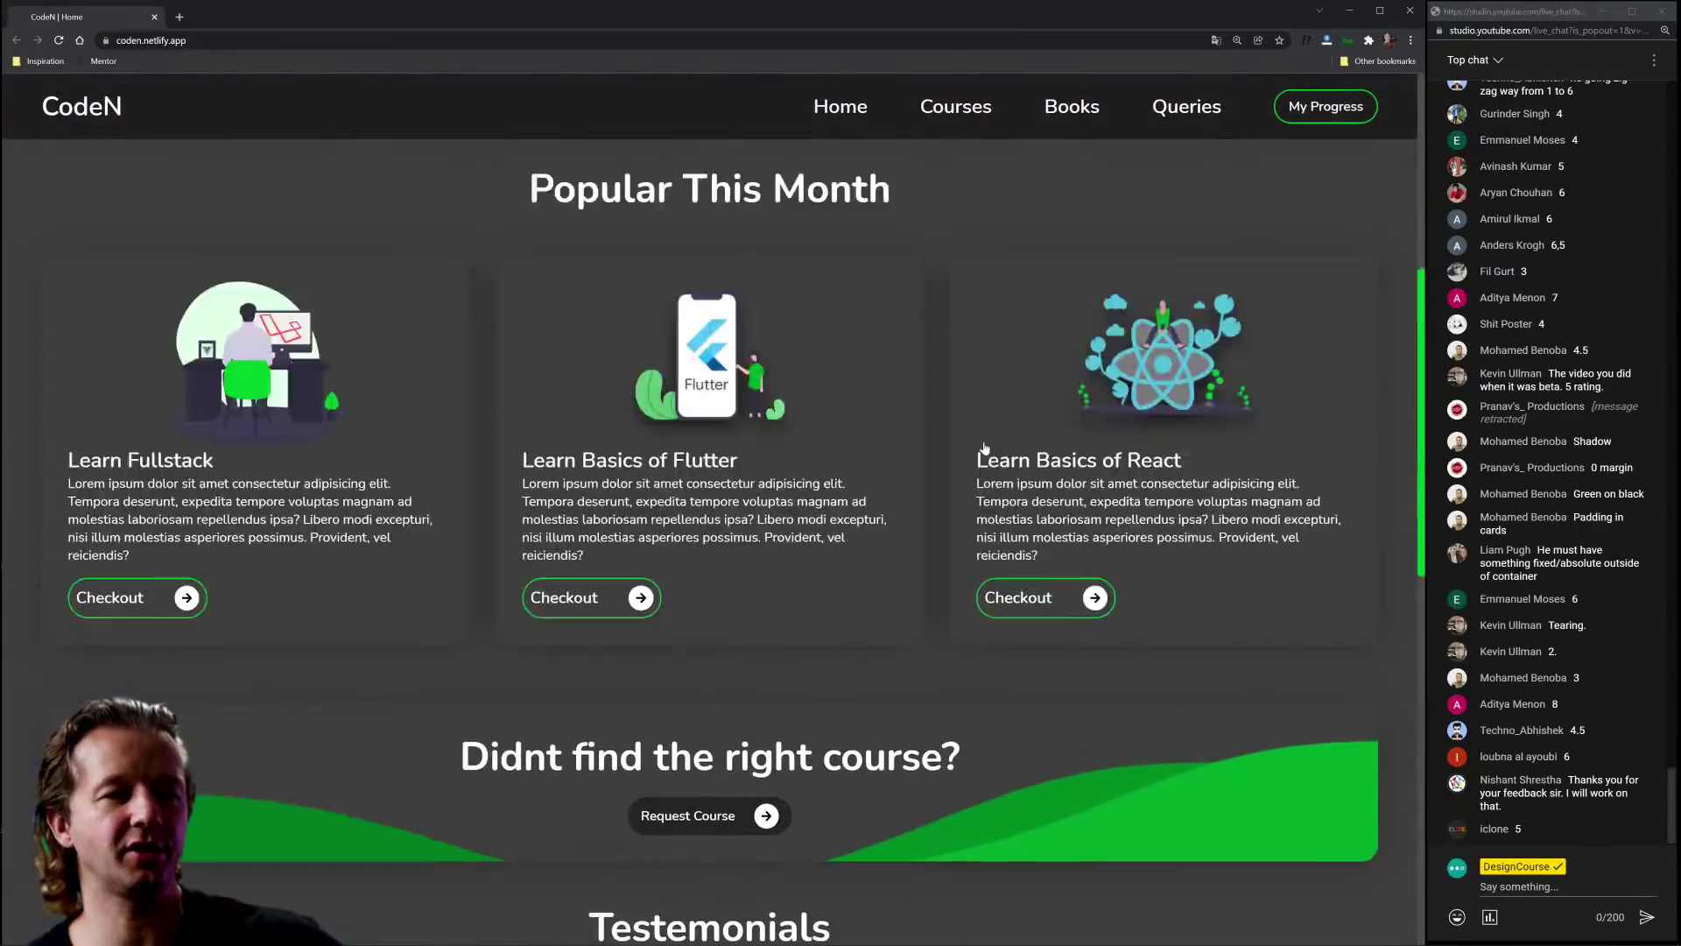
Step: Close the CodeN tab and open the supraditya.com portfolio from #negativespace-submissions
{"action": "left_click", "coordinate": [154, 17]}
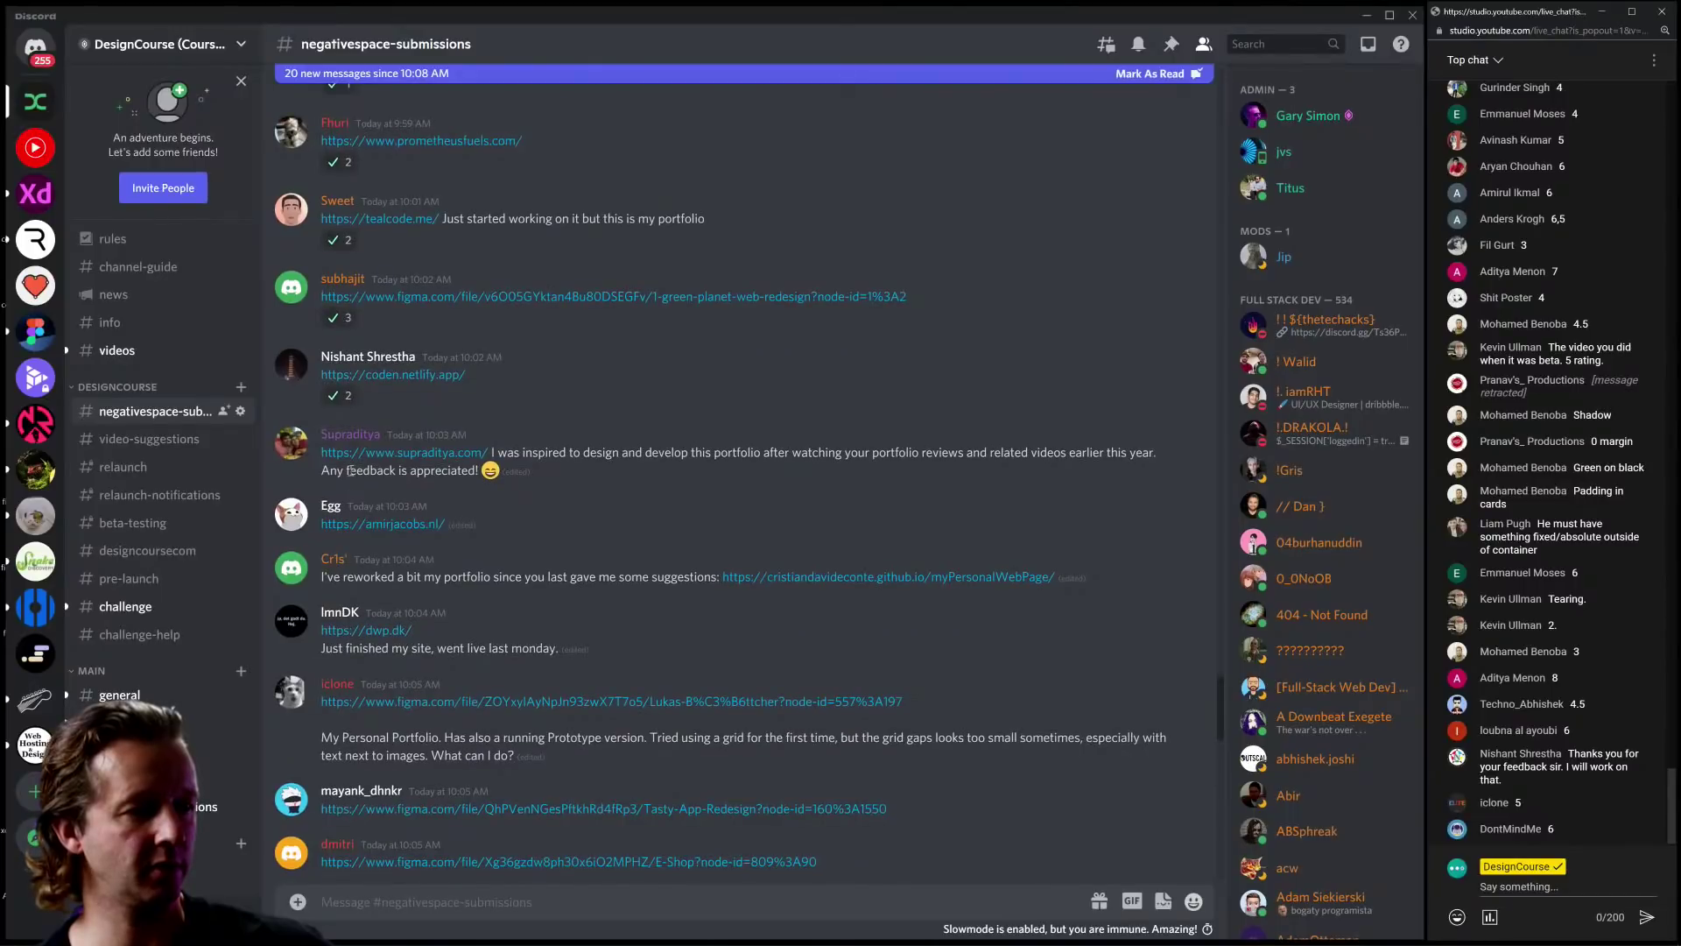
{"action": "left_click", "coordinate": [436, 461]}
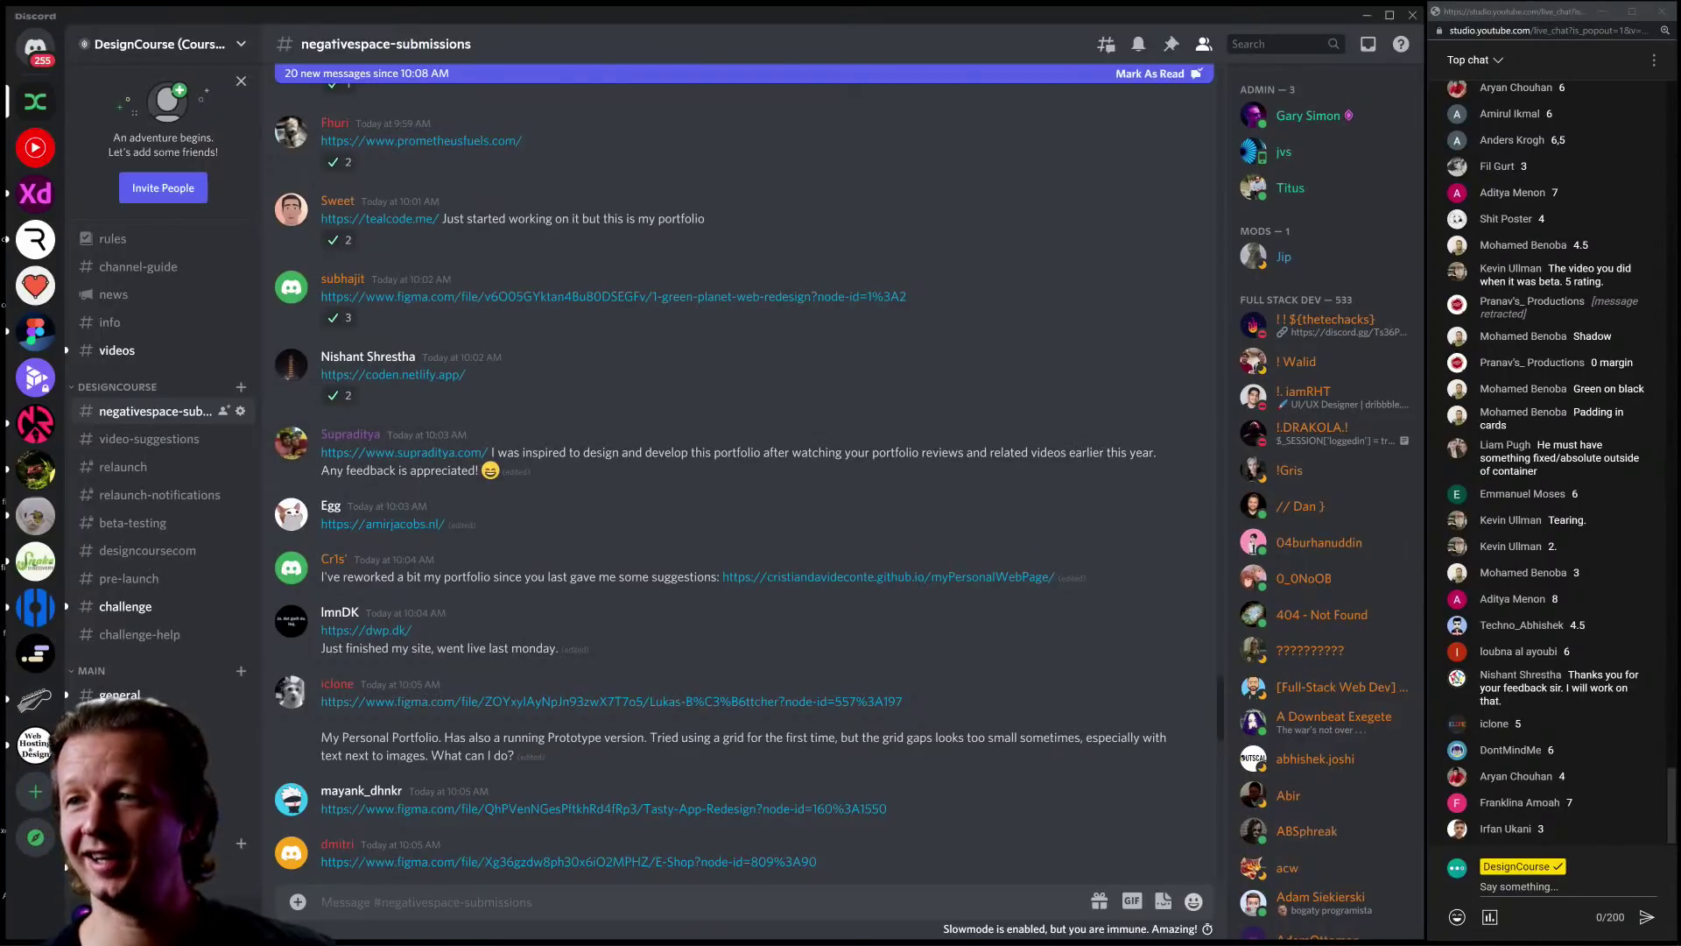
{"action": "left_click", "coordinate": [403, 452]}
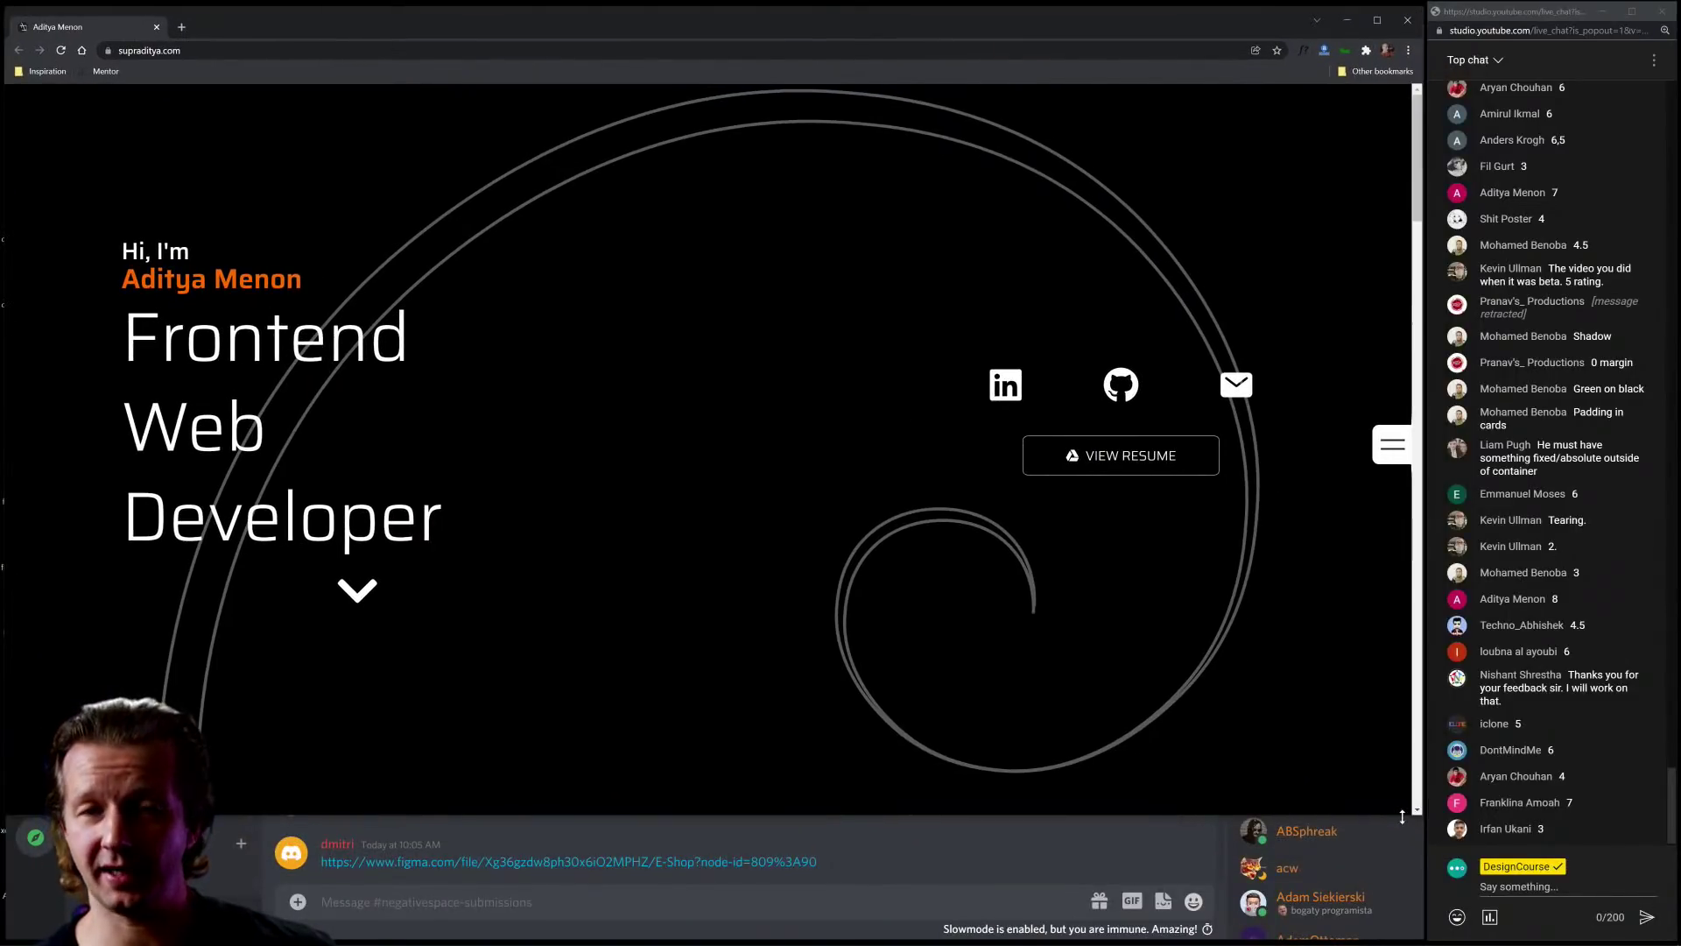
Step: Stretch Chrome to full screen height and highlight the 'Frontend Web Developer' hero text
{"action": "left_click_drag", "start_coordinate": [1401, 816], "coordinate": [1402, 935]}
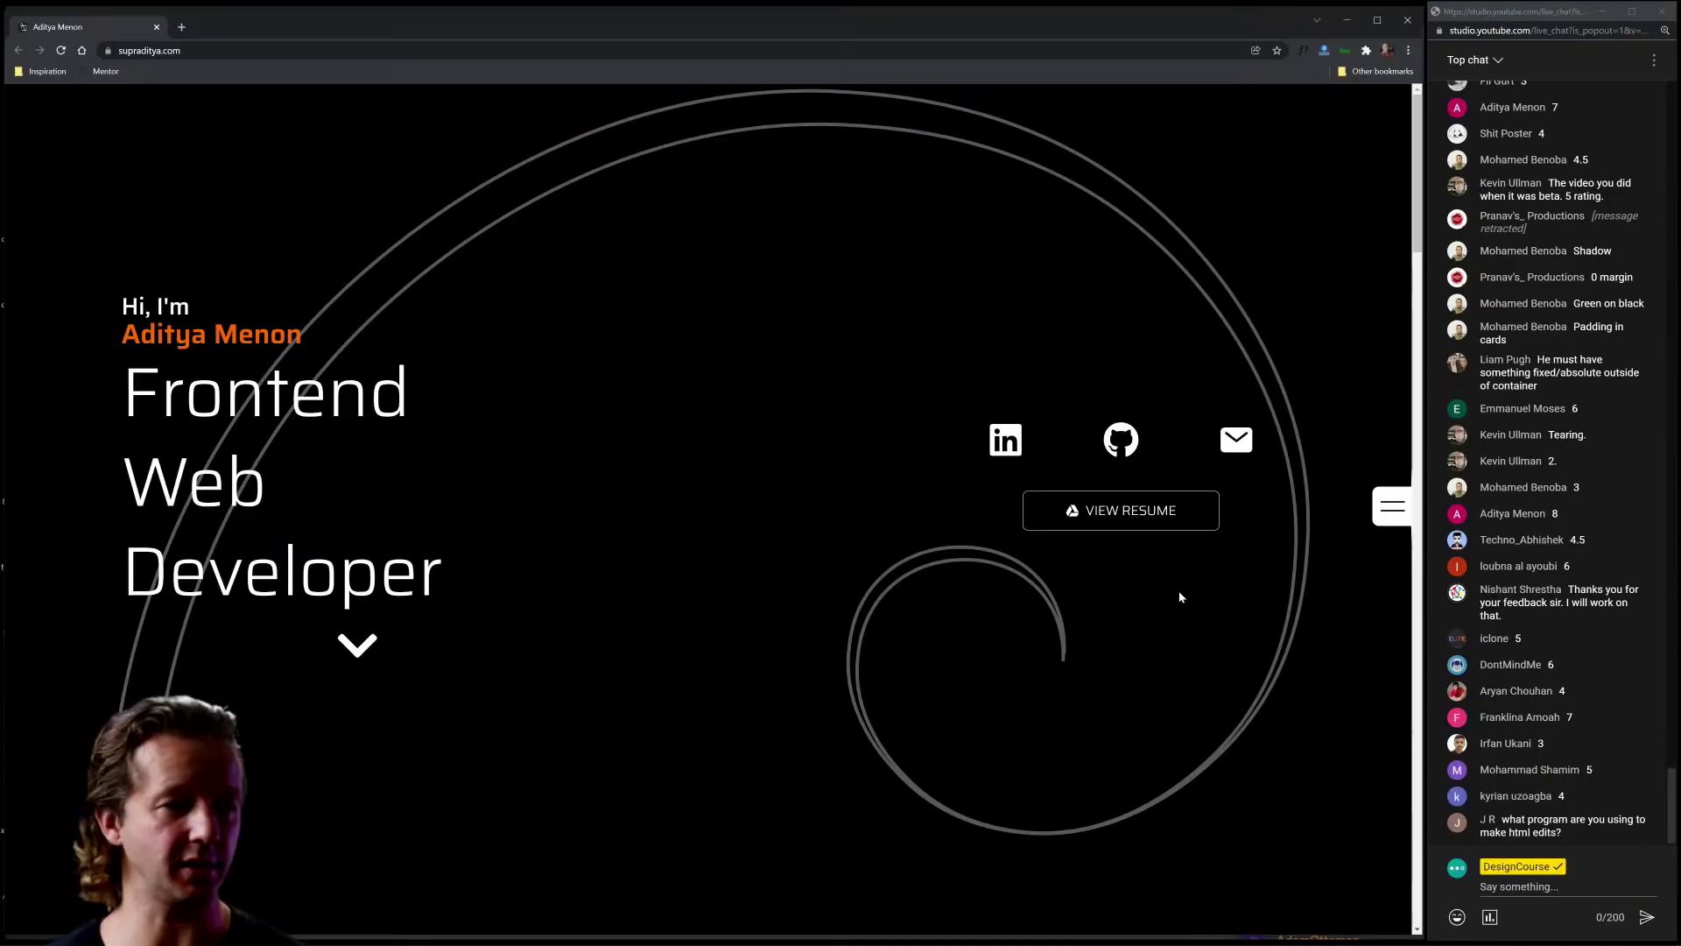
{"action": "left_click_drag", "start_coordinate": [123, 301], "coordinate": [410, 392]}
{"action": "left_click_drag", "start_coordinate": [123, 368], "coordinate": [537, 591]}
{"action": "left_click", "coordinate": [603, 560]}
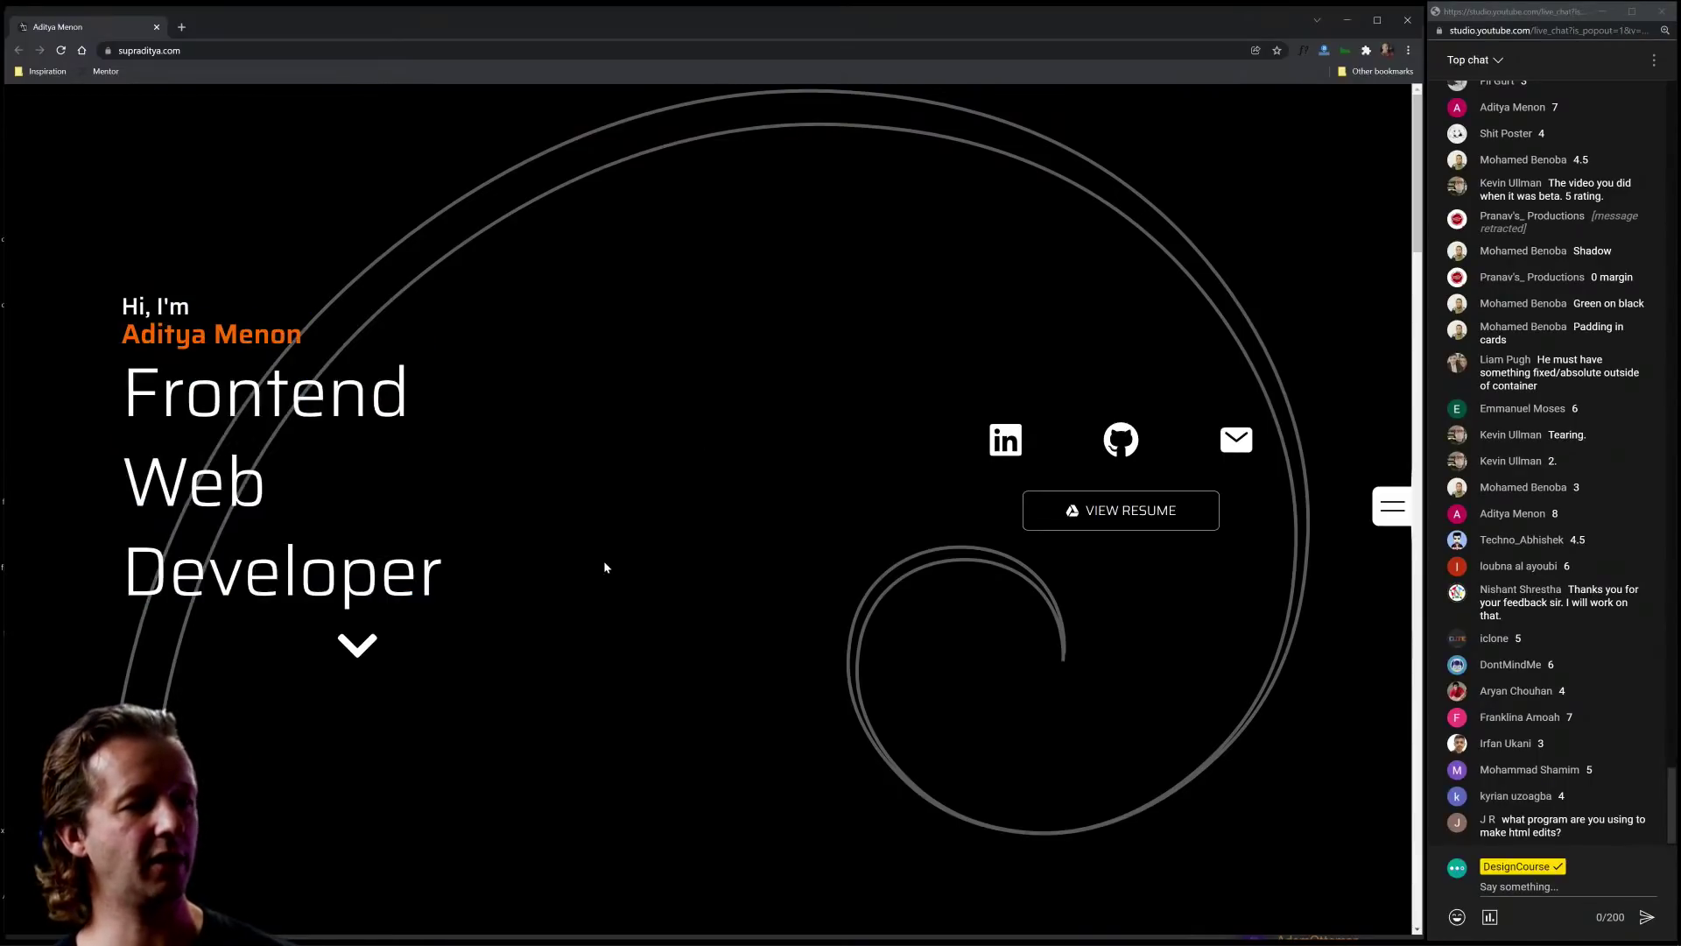
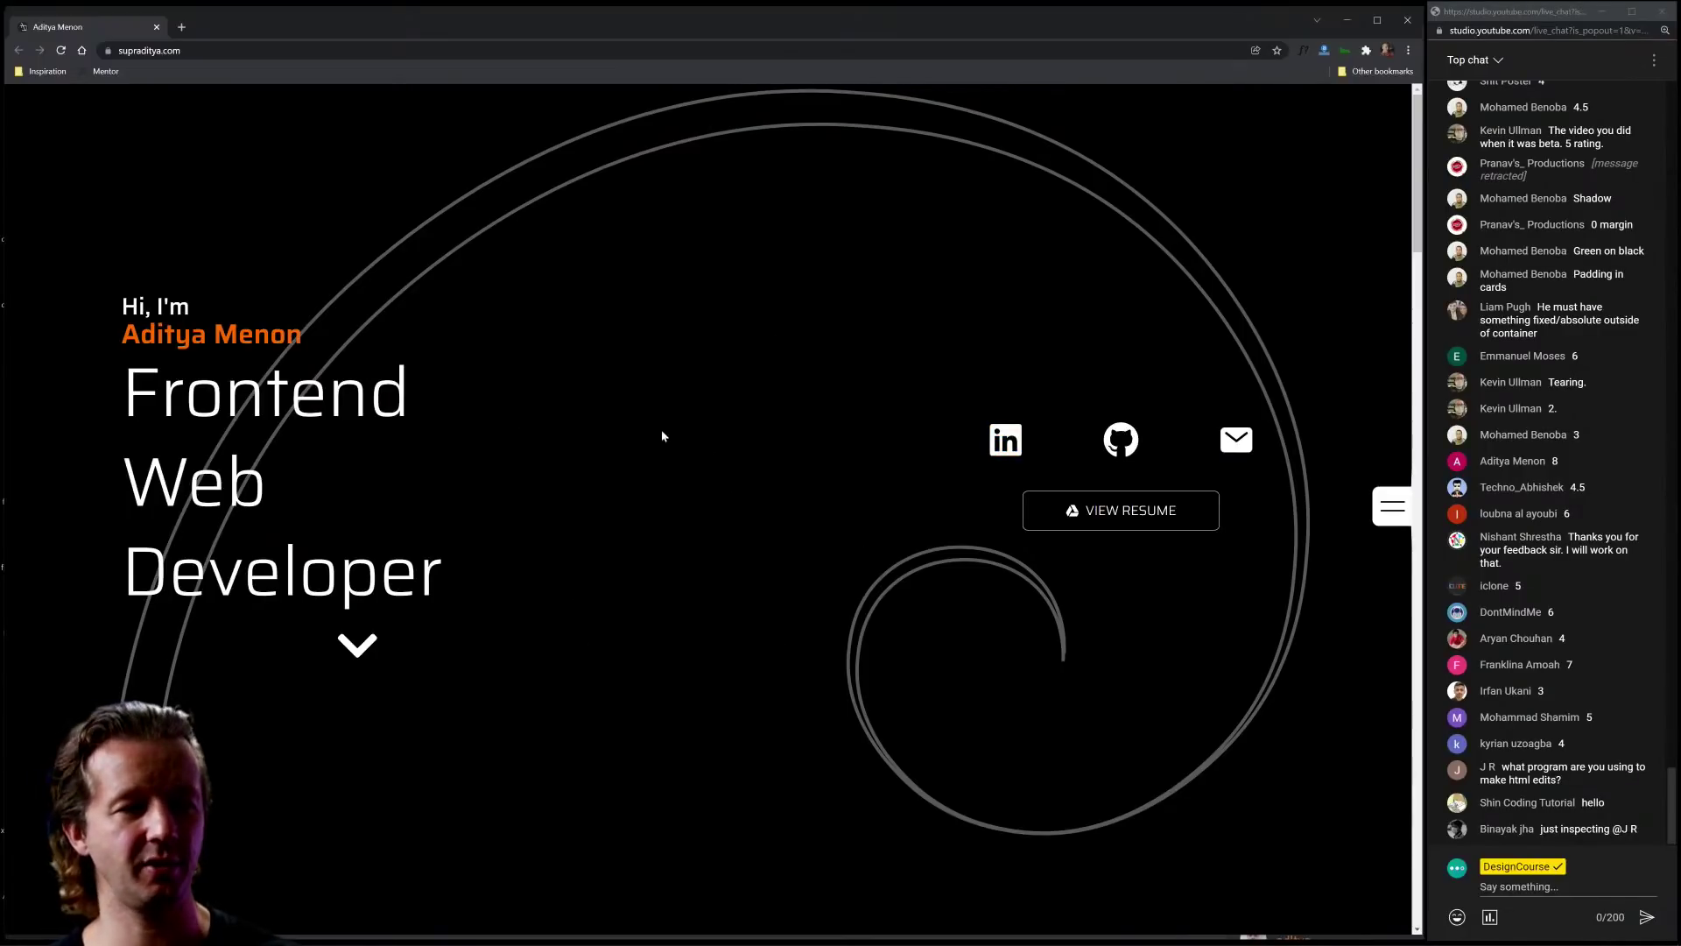
Step: Highlight the 'Frontend Web Developer' heading and intro text, then scroll down to the Who Am I? section
{"action": "left_click_drag", "start_coordinate": [124, 376], "coordinate": [622, 571]}
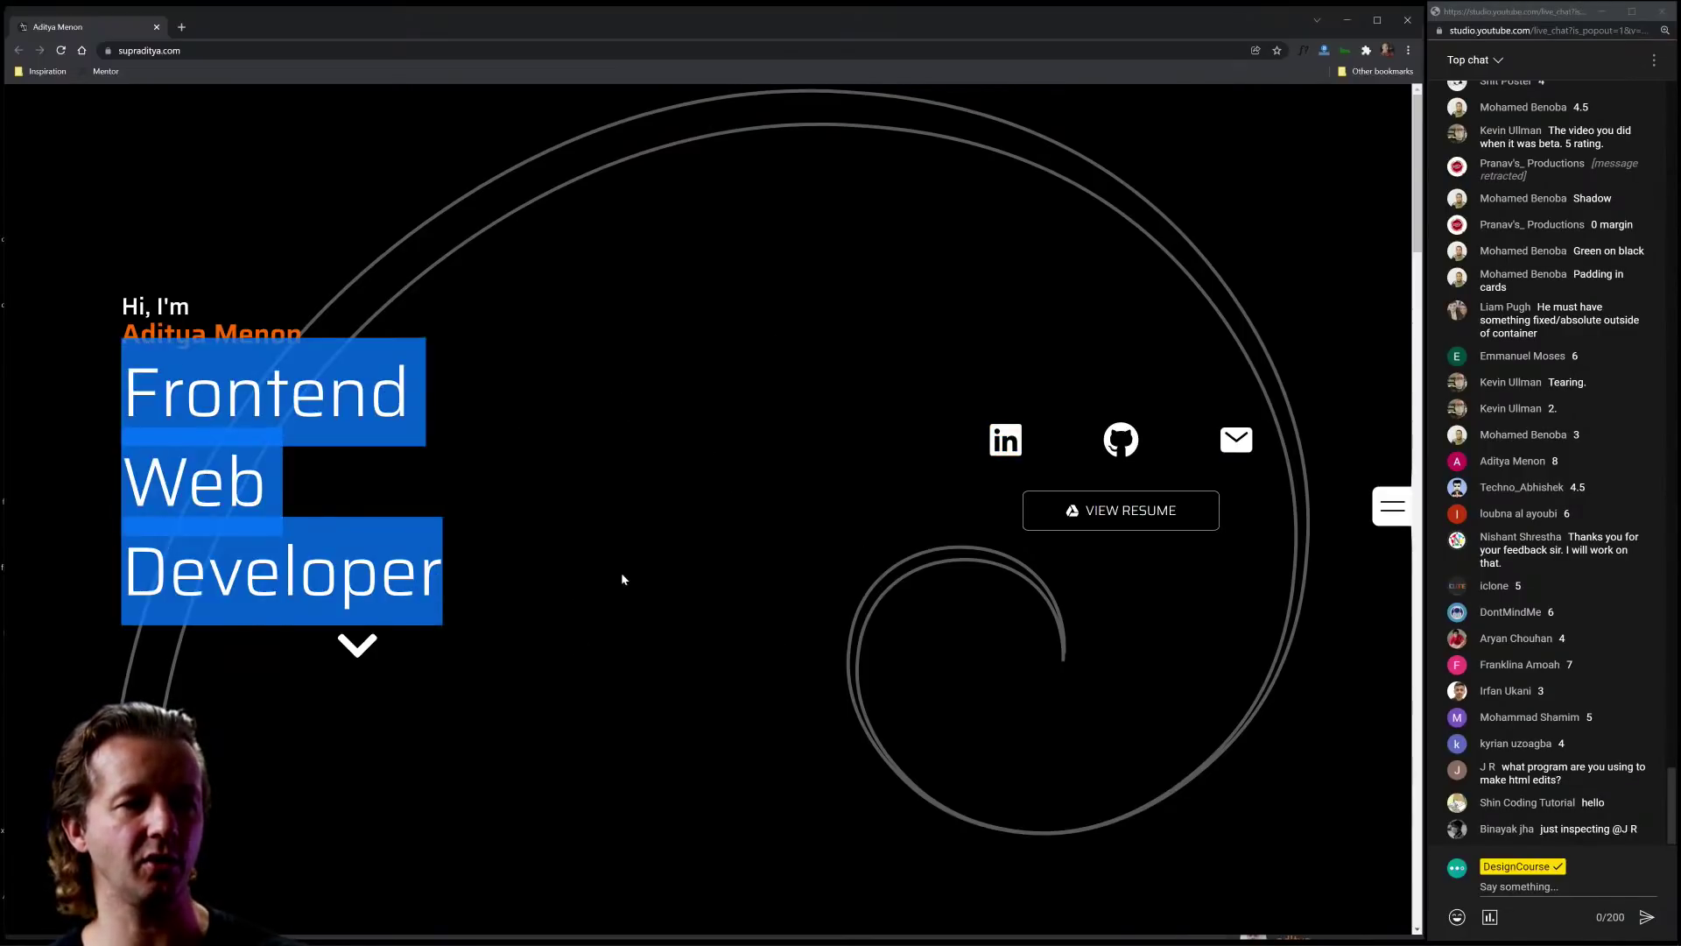
{"action": "left_click", "coordinate": [595, 382]}
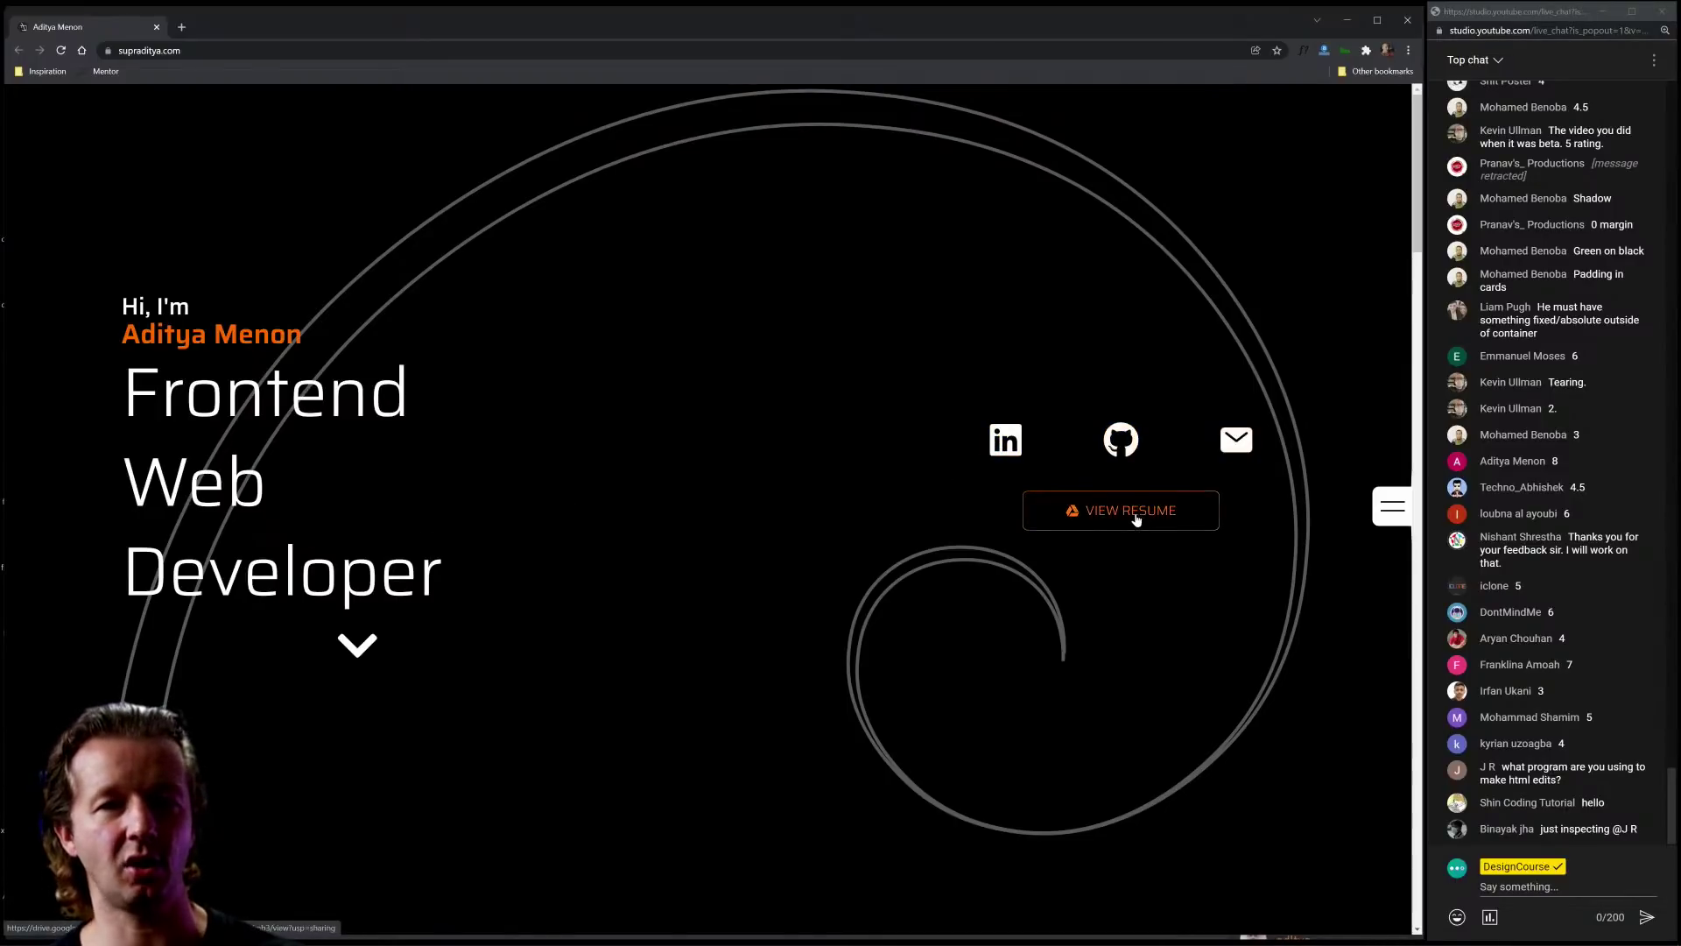
{"action": "left_click_drag", "start_coordinate": [104, 297], "coordinate": [450, 567]}
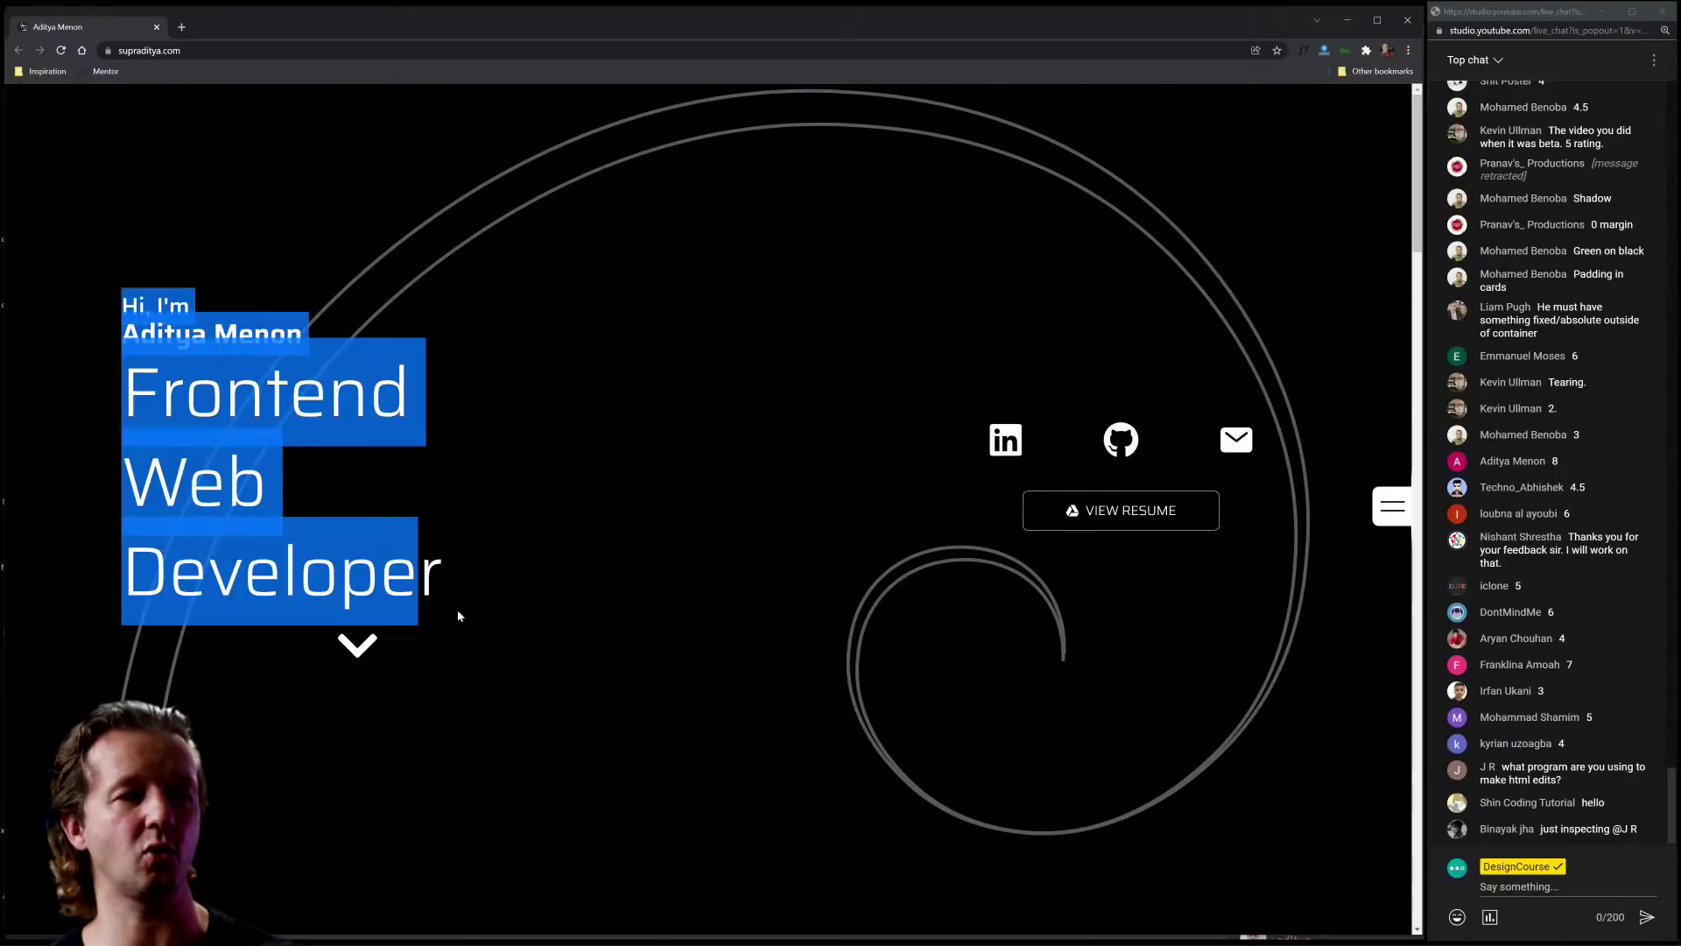
{"action": "left_click", "coordinate": [504, 604]}
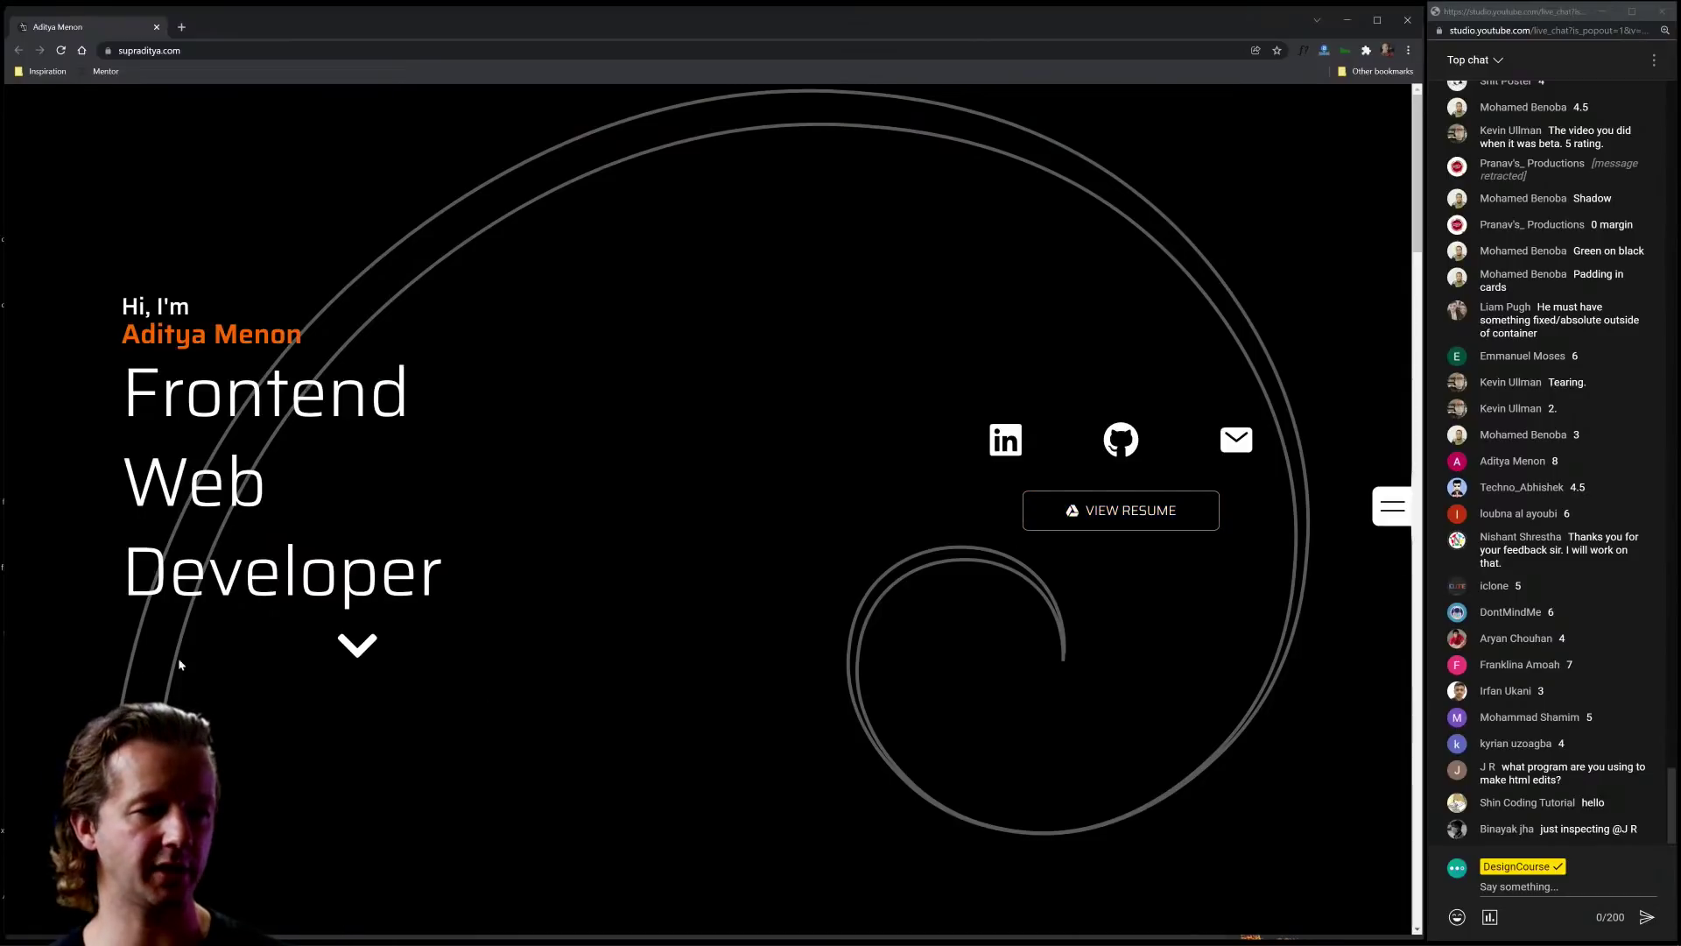
{"action": "scroll", "coordinate": [721, 479], "scroll_direction": "down", "scroll_amount": 5}
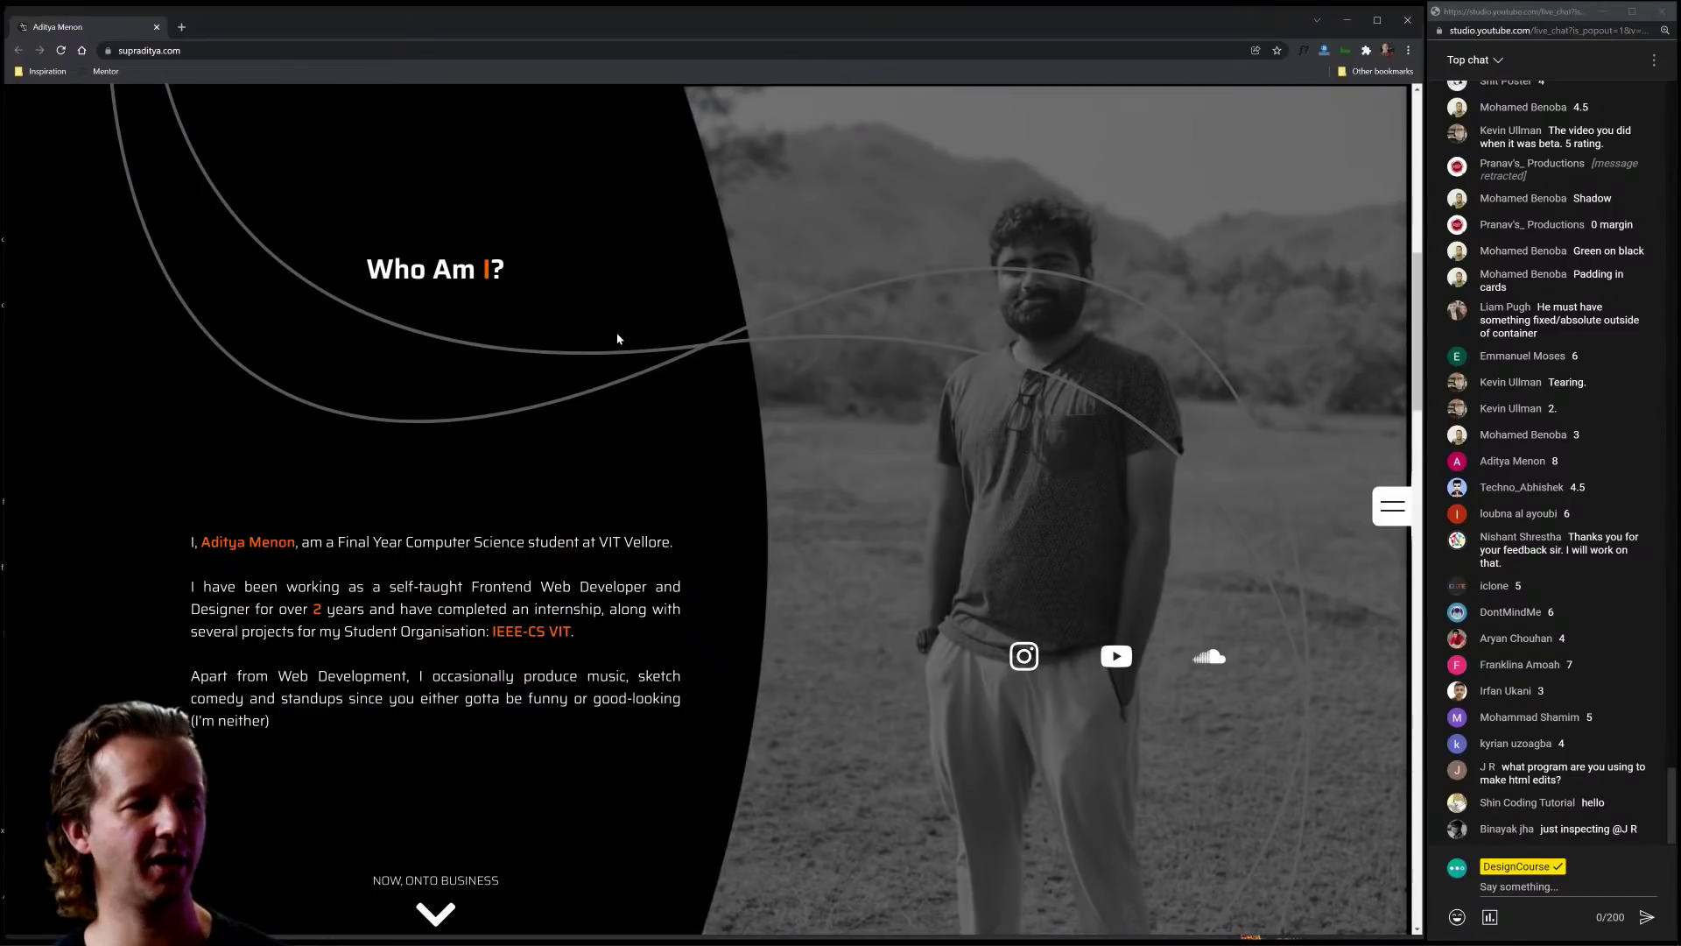
Step: Scroll down to the Education cards and highlight the faint 2018-NOW date on VIT Vellore
{"action": "scroll", "coordinate": [871, 340], "scroll_direction": "up", "scroll_amount": 2}
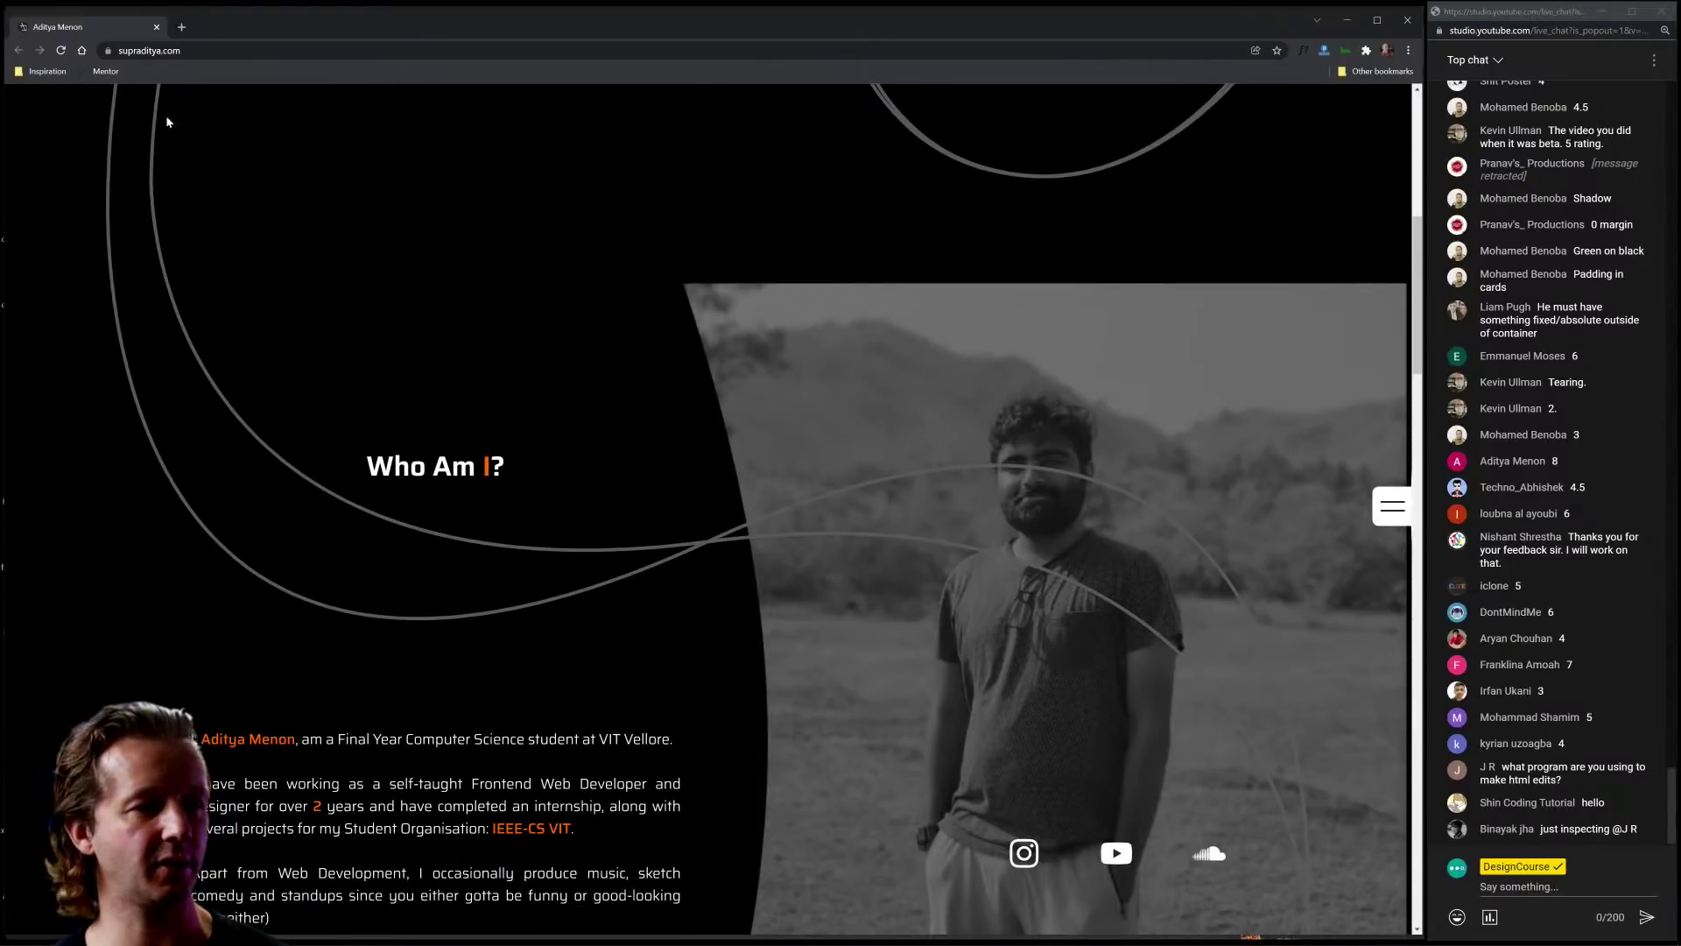
{"action": "scroll", "coordinate": [438, 563], "scroll_direction": "up", "scroll_amount": 4}
{"action": "scroll", "coordinate": [260, 397], "scroll_direction": "down", "scroll_amount": 7}
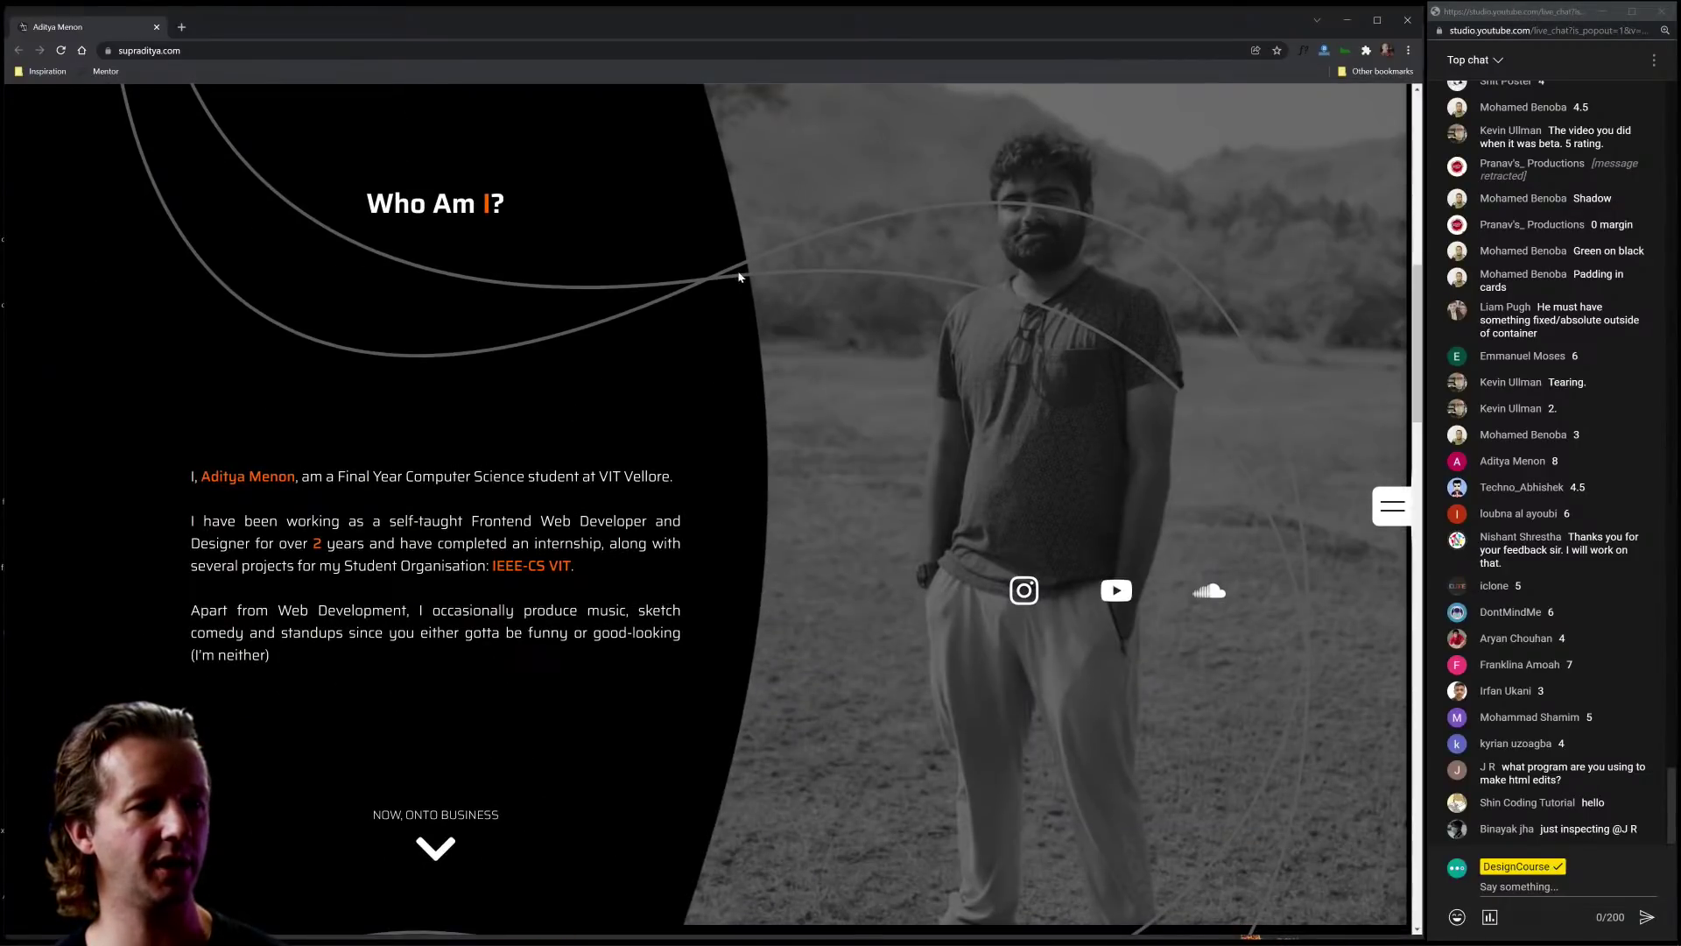
{"action": "scroll", "coordinate": [740, 403], "scroll_direction": "down", "scroll_amount": 7}
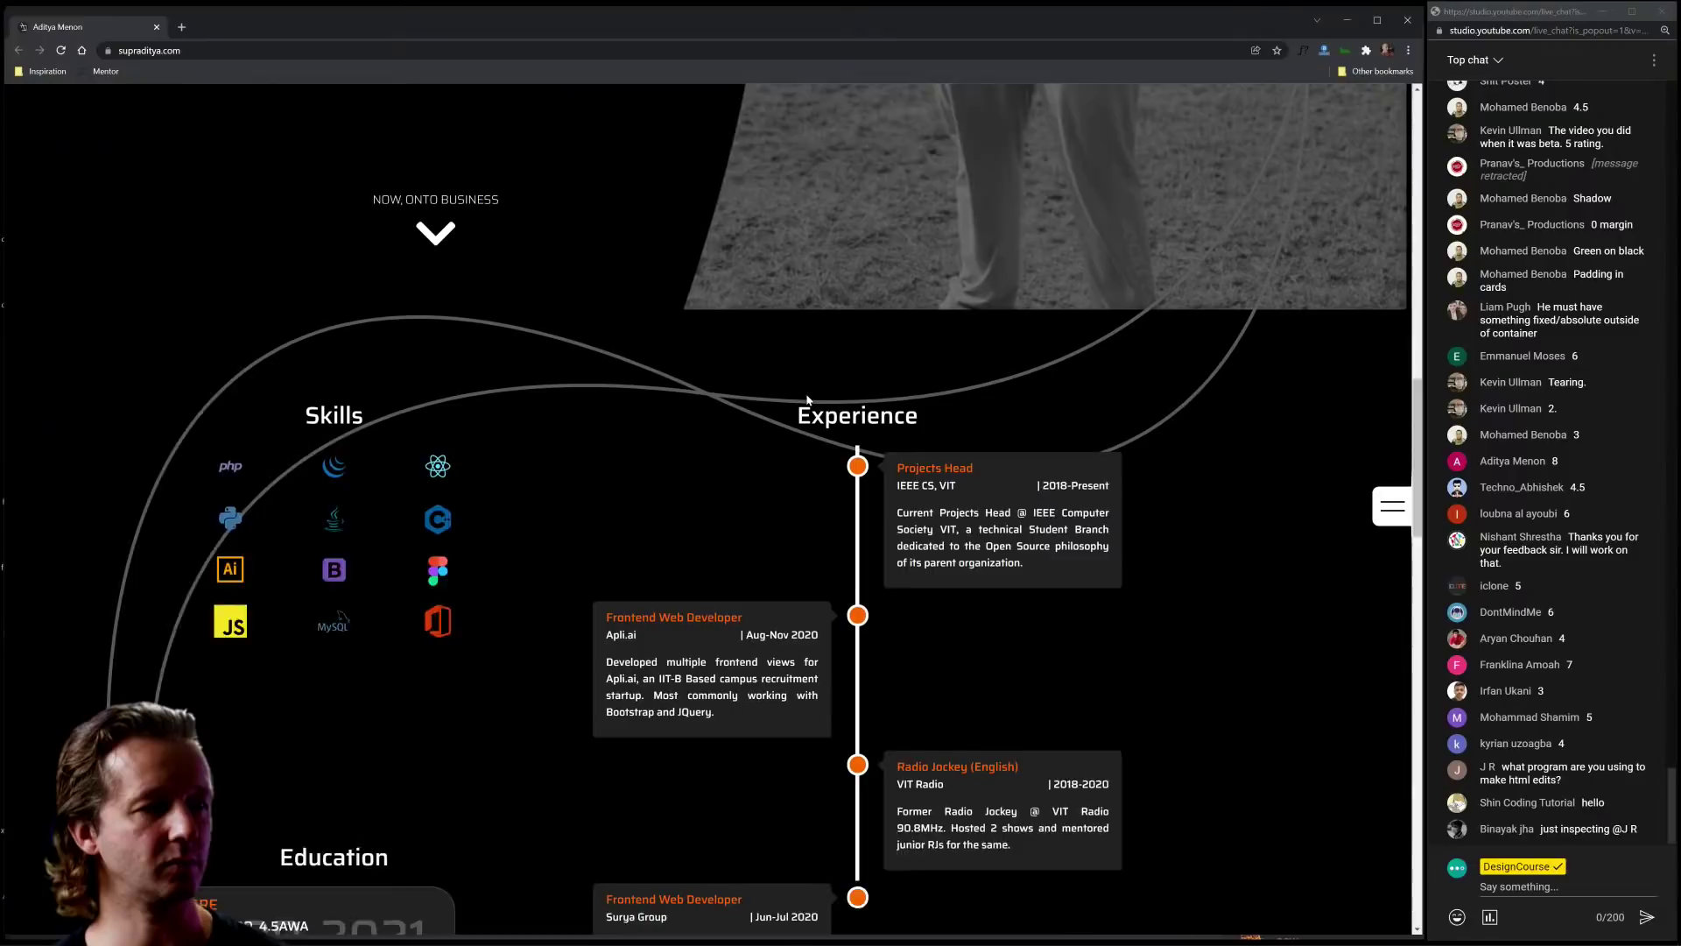
{"action": "scroll", "coordinate": [807, 399], "scroll_direction": "down", "scroll_amount": 4}
{"action": "scroll", "coordinate": [839, 616], "scroll_direction": "down", "scroll_amount": 2}
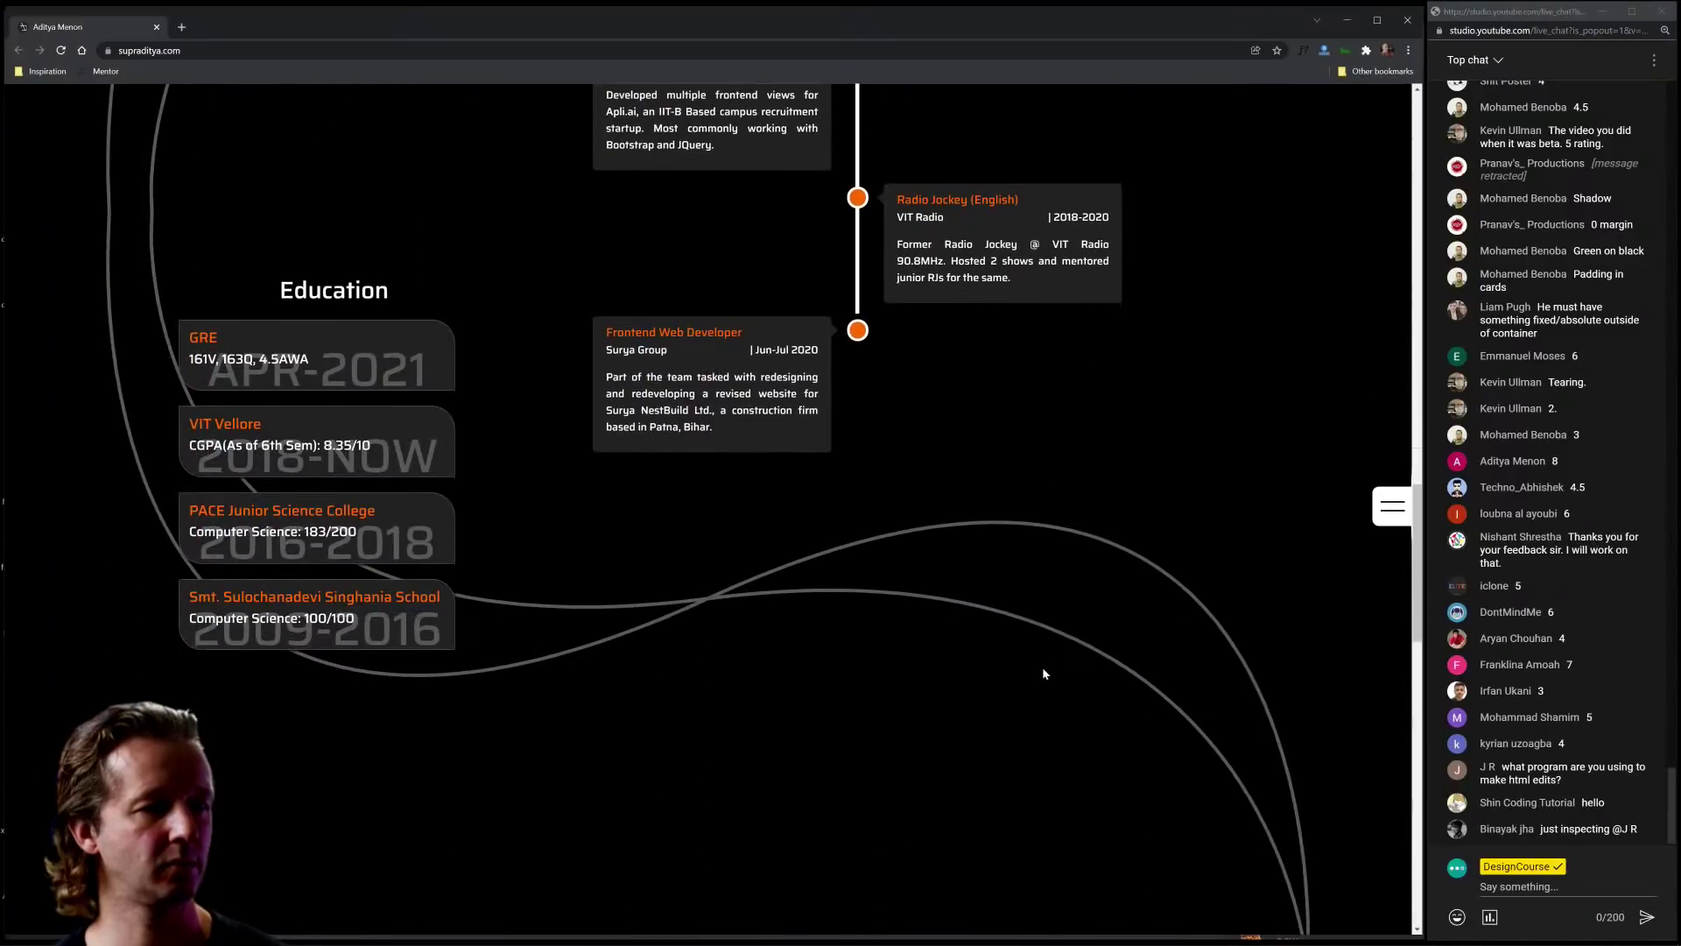
{"action": "left_click_drag", "start_coordinate": [428, 464], "coordinate": [199, 459]}
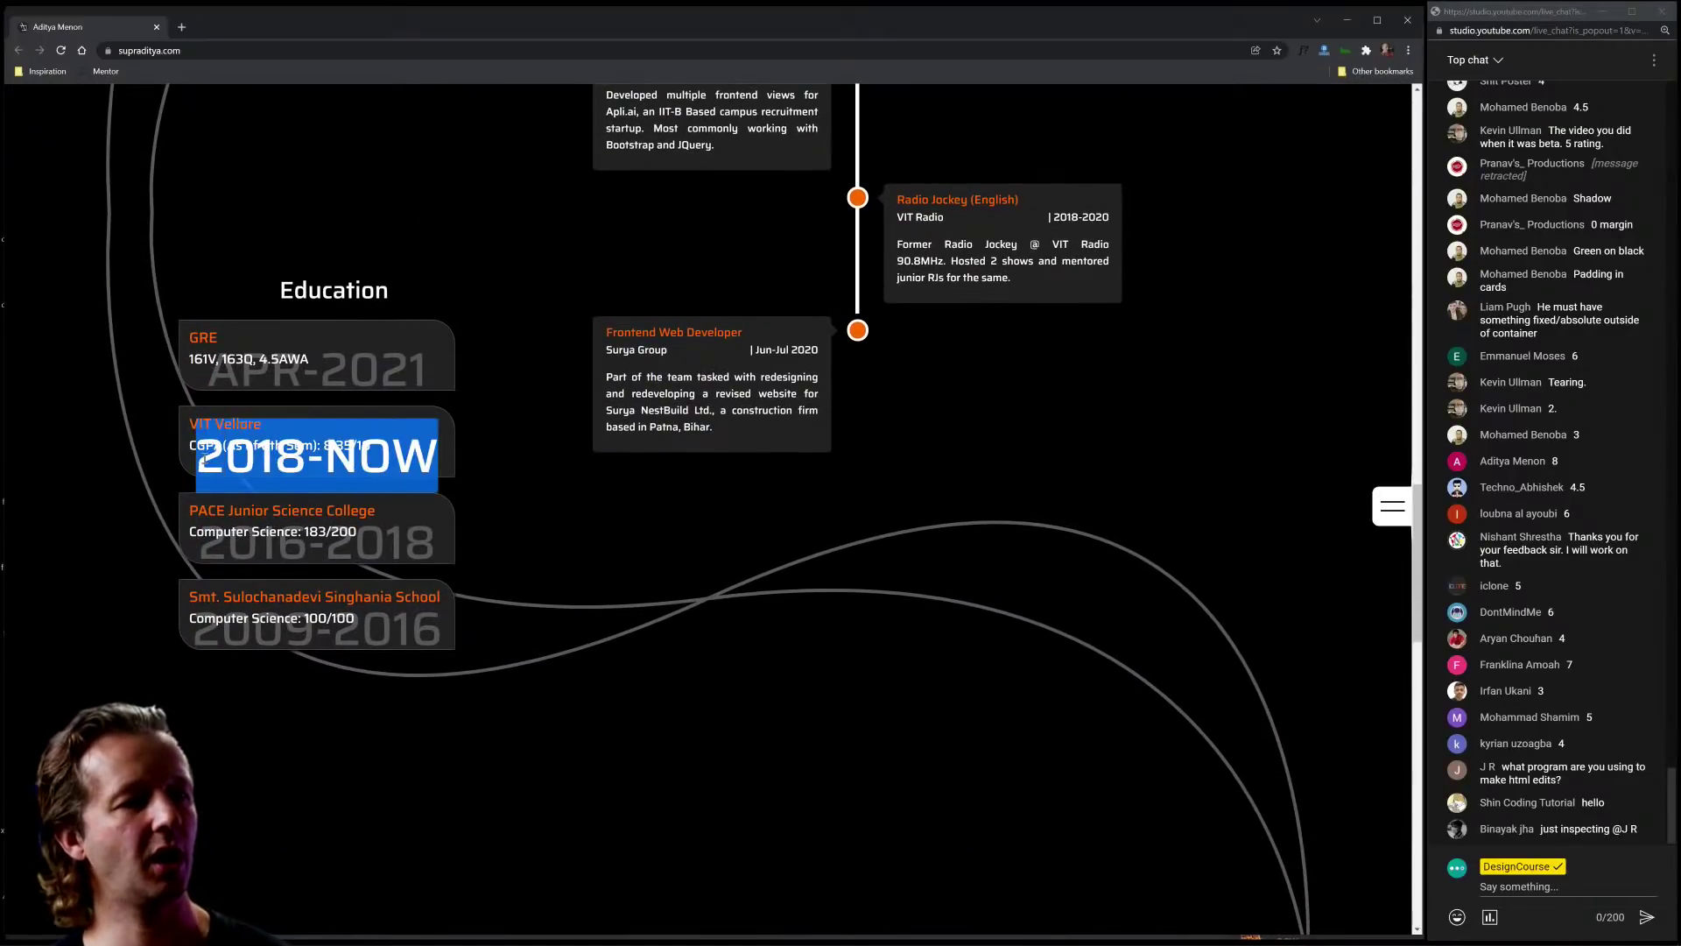
{"action": "left_click", "coordinate": [196, 463]}
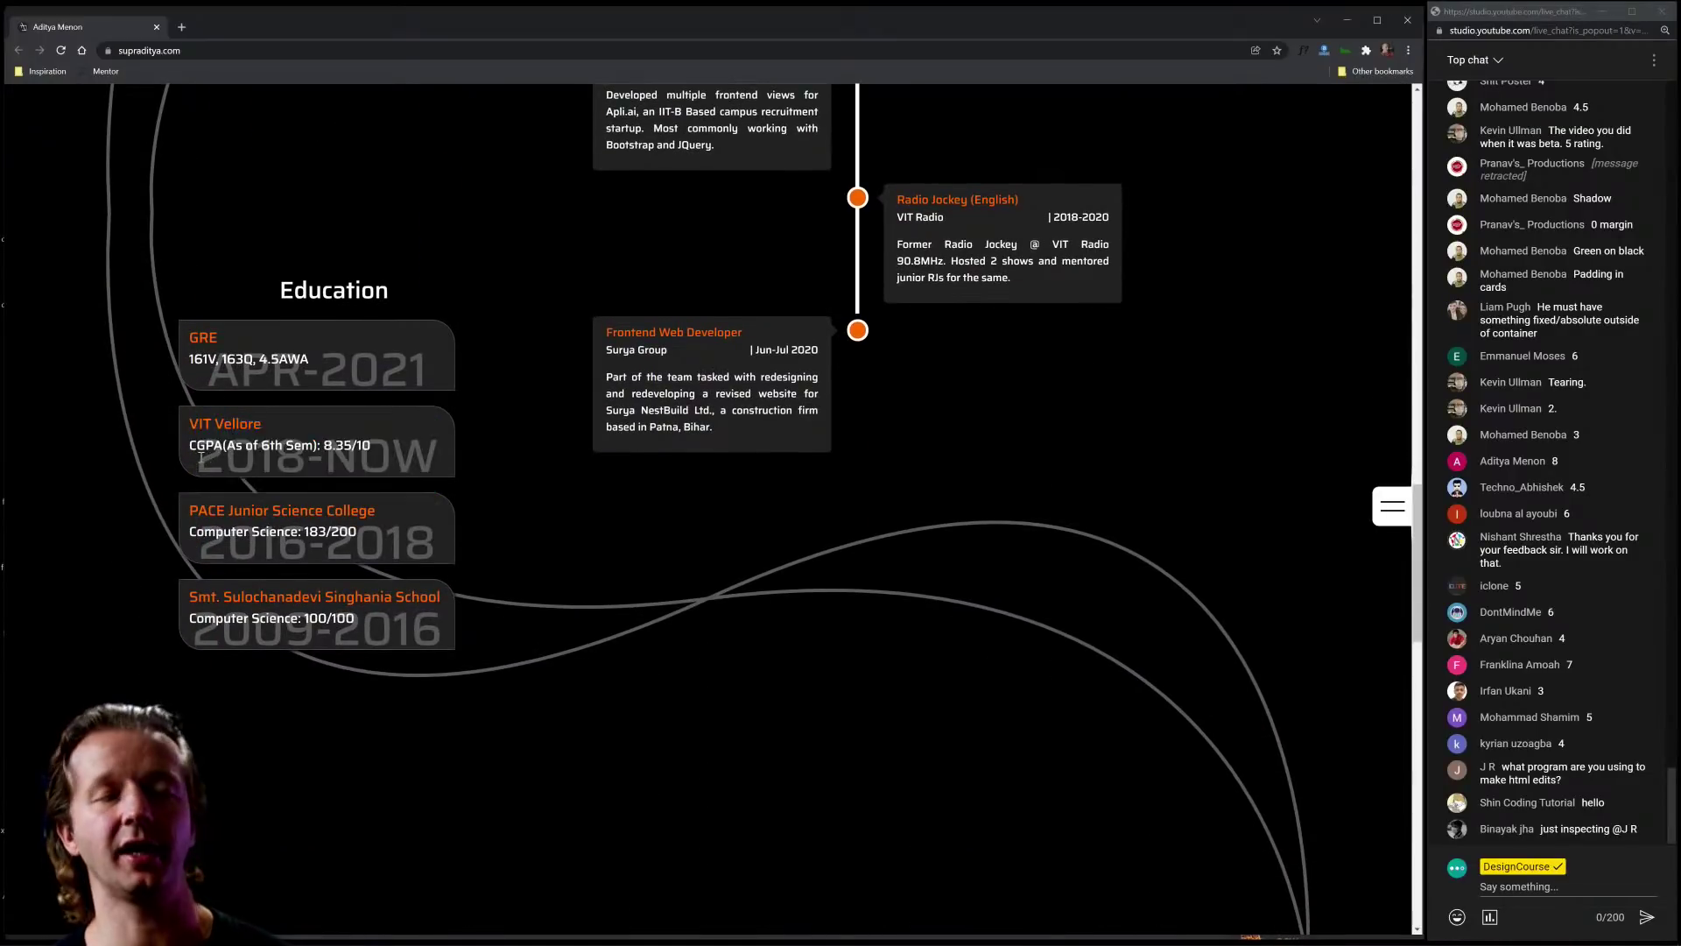
Step: Select the VIT Vellore CGPA line and date text, then open DevTools with Ctrl+Shift+I
{"action": "left_click_drag", "start_coordinate": [192, 444], "coordinate": [368, 444]}
{"action": "left_click_drag", "start_coordinate": [209, 471], "coordinate": [431, 465]}
{"action": "left_click", "coordinate": [431, 465]}
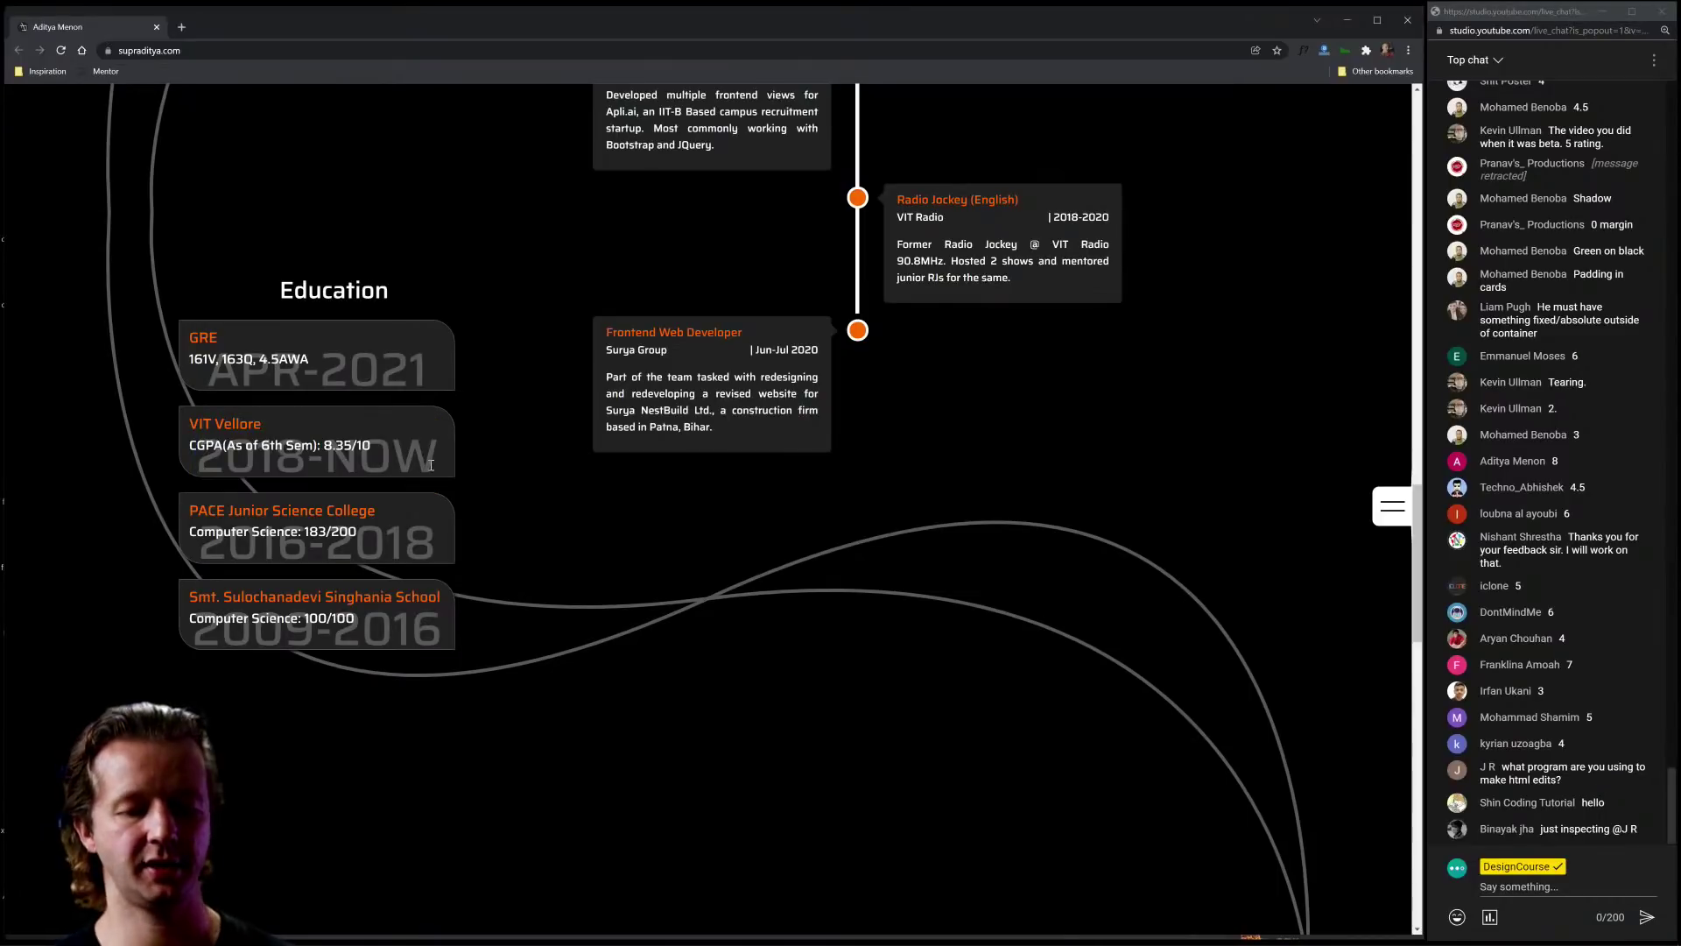
{"action": "key", "text": "ctrl+shift+i"}
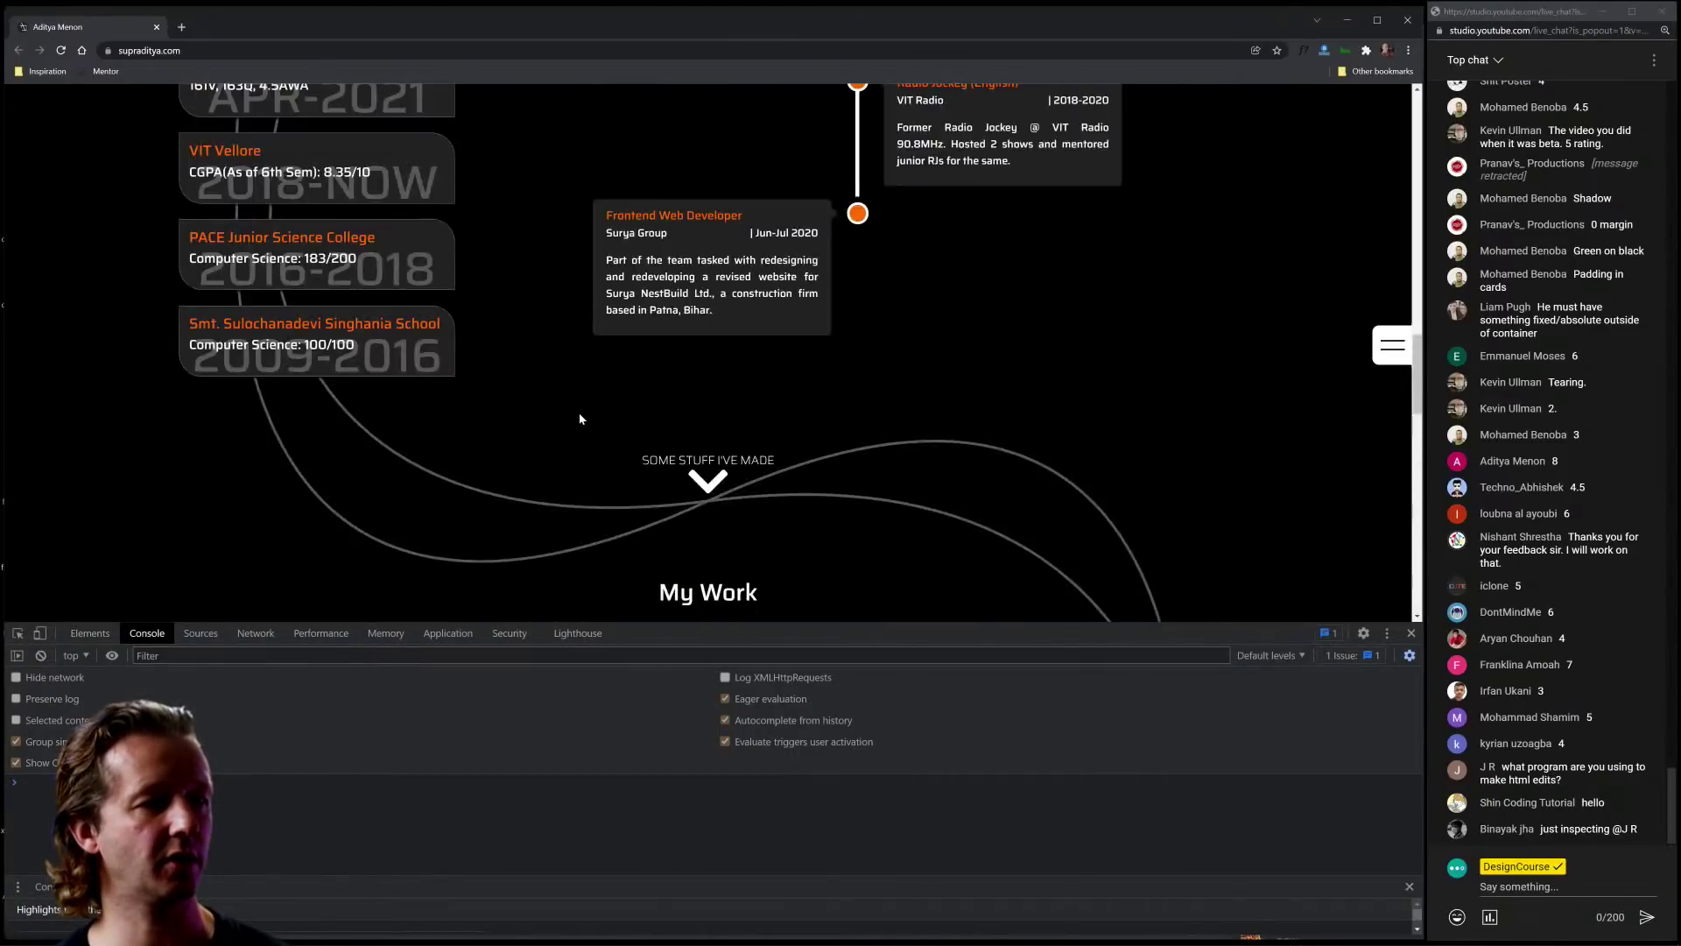
Step: Inspect the GRE card's large date text and expand its dateText element
{"action": "scroll", "coordinate": [580, 419], "scroll_direction": "up", "scroll_amount": 5}
{"action": "scroll", "coordinate": [543, 429], "scroll_direction": "down", "scroll_amount": 3}
{"action": "left_click", "coordinate": [17, 633]}
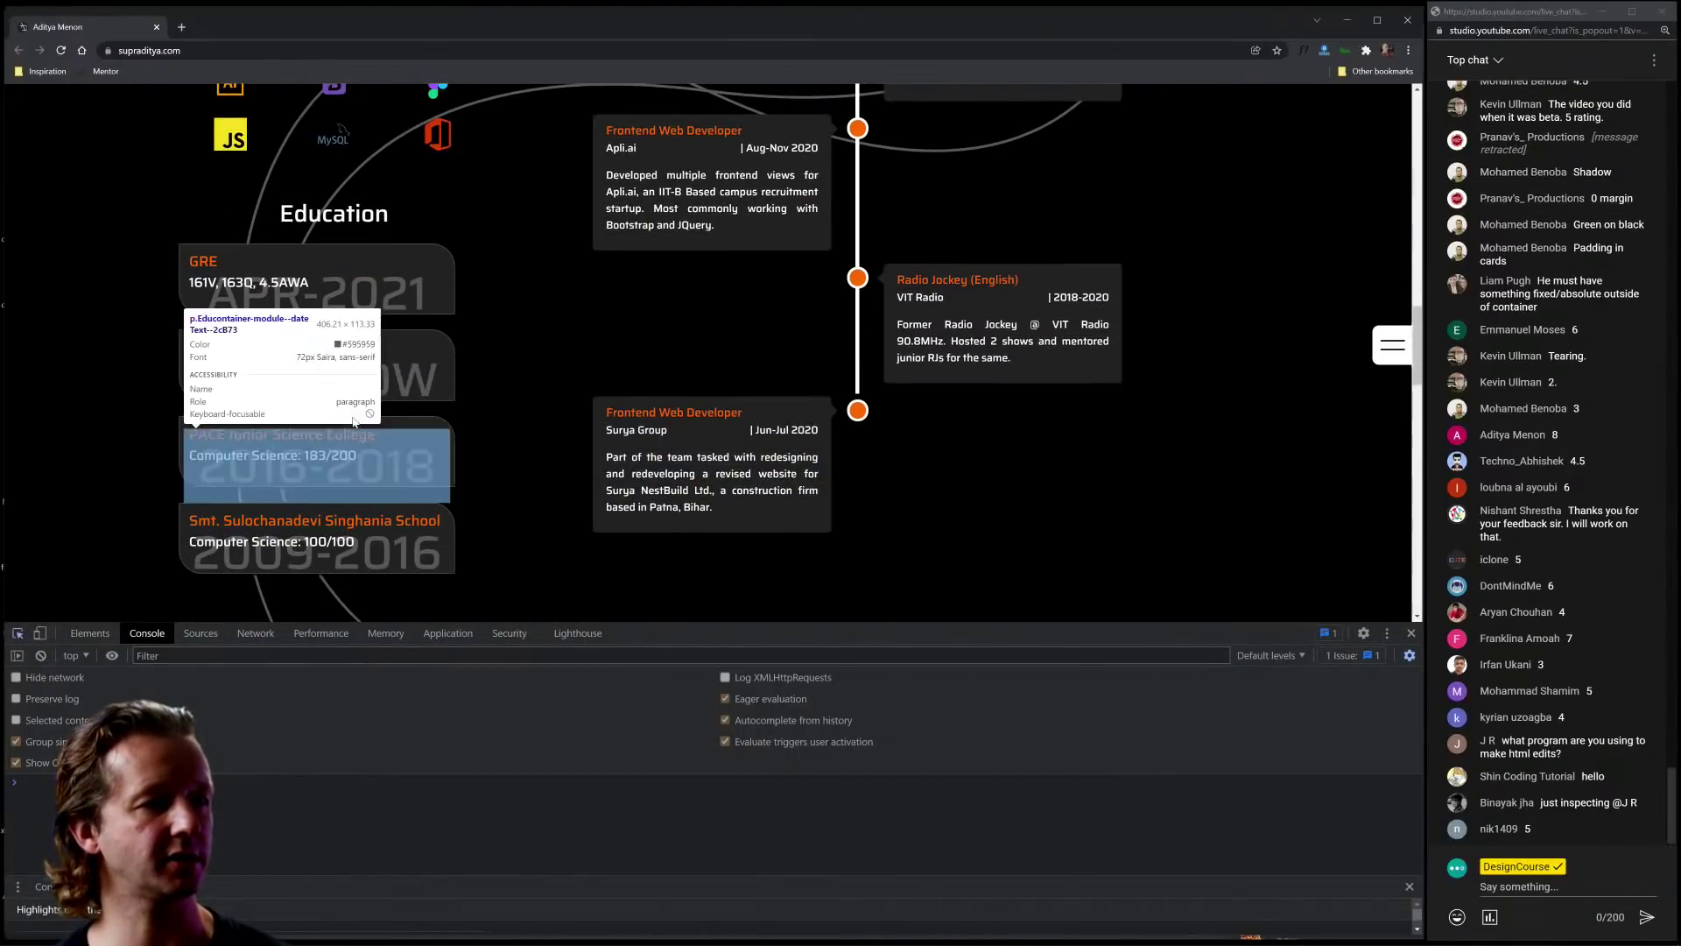
{"action": "left_click", "coordinate": [315, 293]}
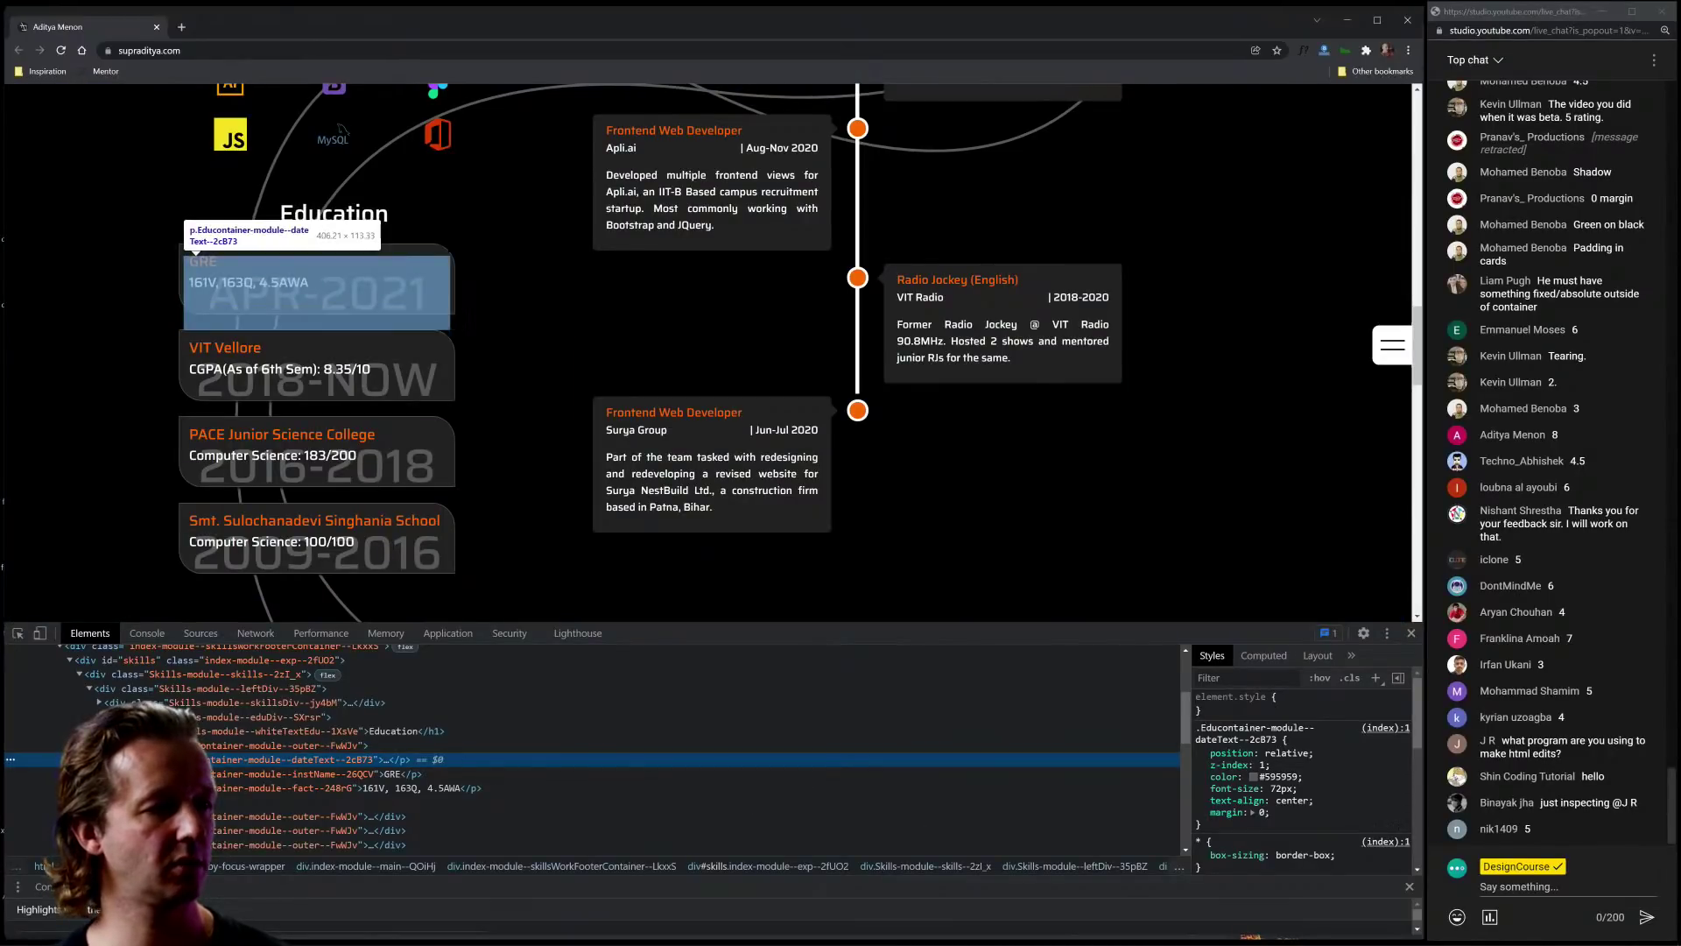
{"action": "key", "text": "Right"}
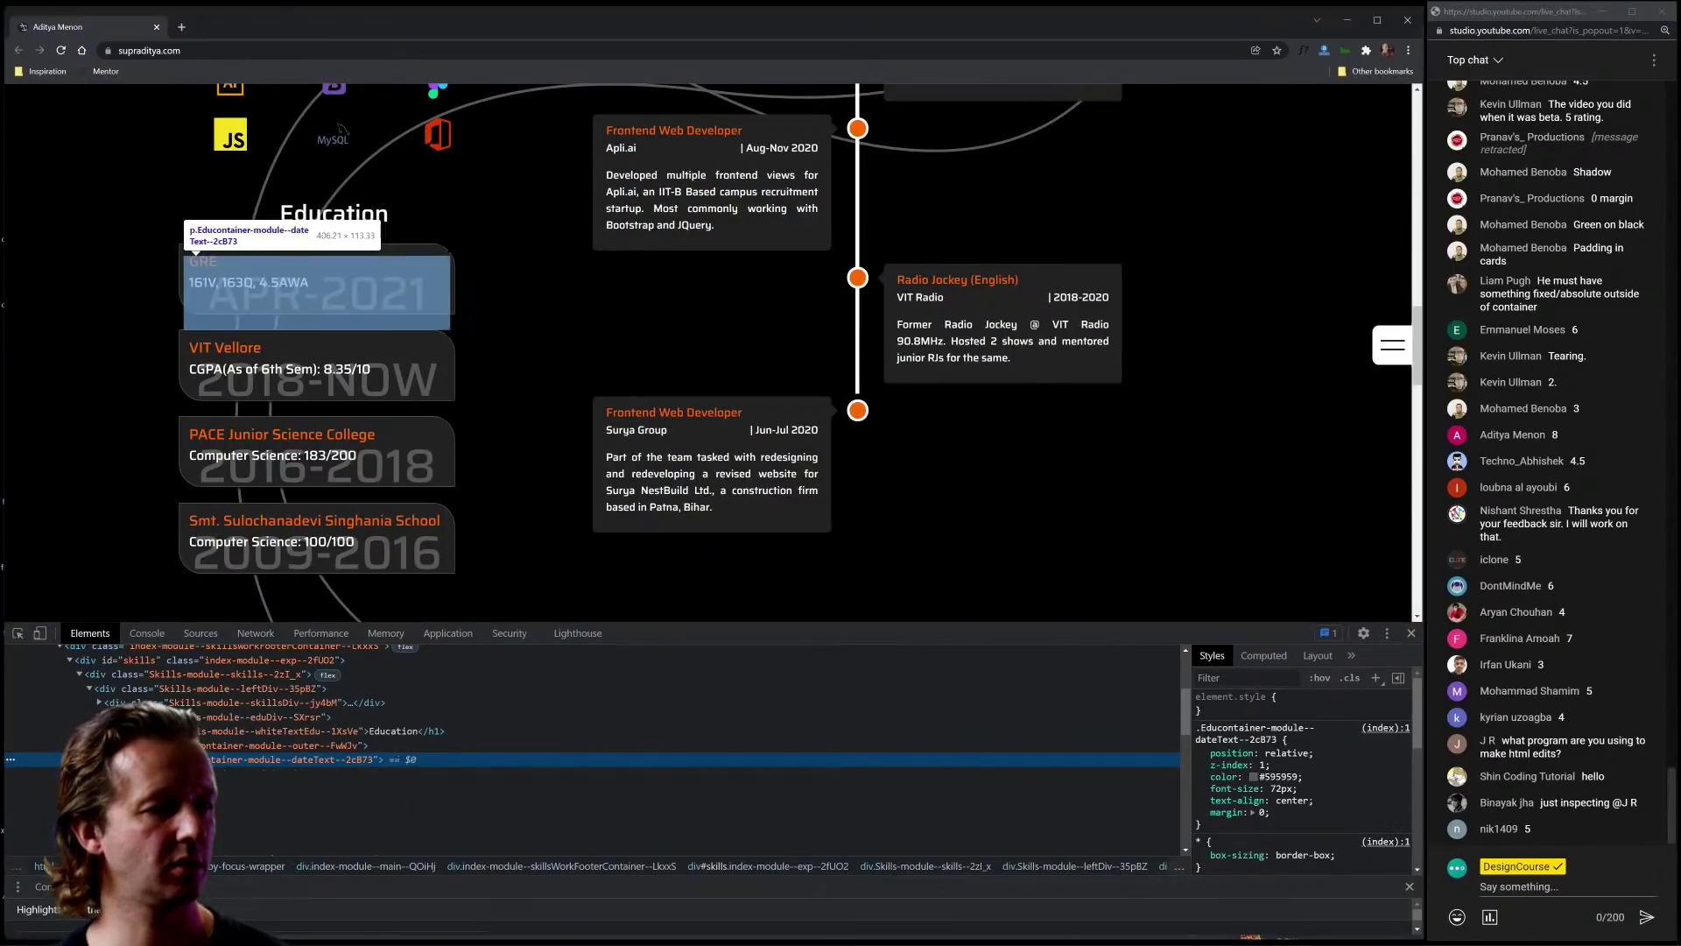
Step: Set the date text colour to #2a2a2a in the colour picker and close DevTools
{"action": "left_click", "coordinate": [1252, 779]}
{"action": "left_click", "coordinate": [1252, 778]}
{"action": "left_click", "coordinate": [1244, 723]}
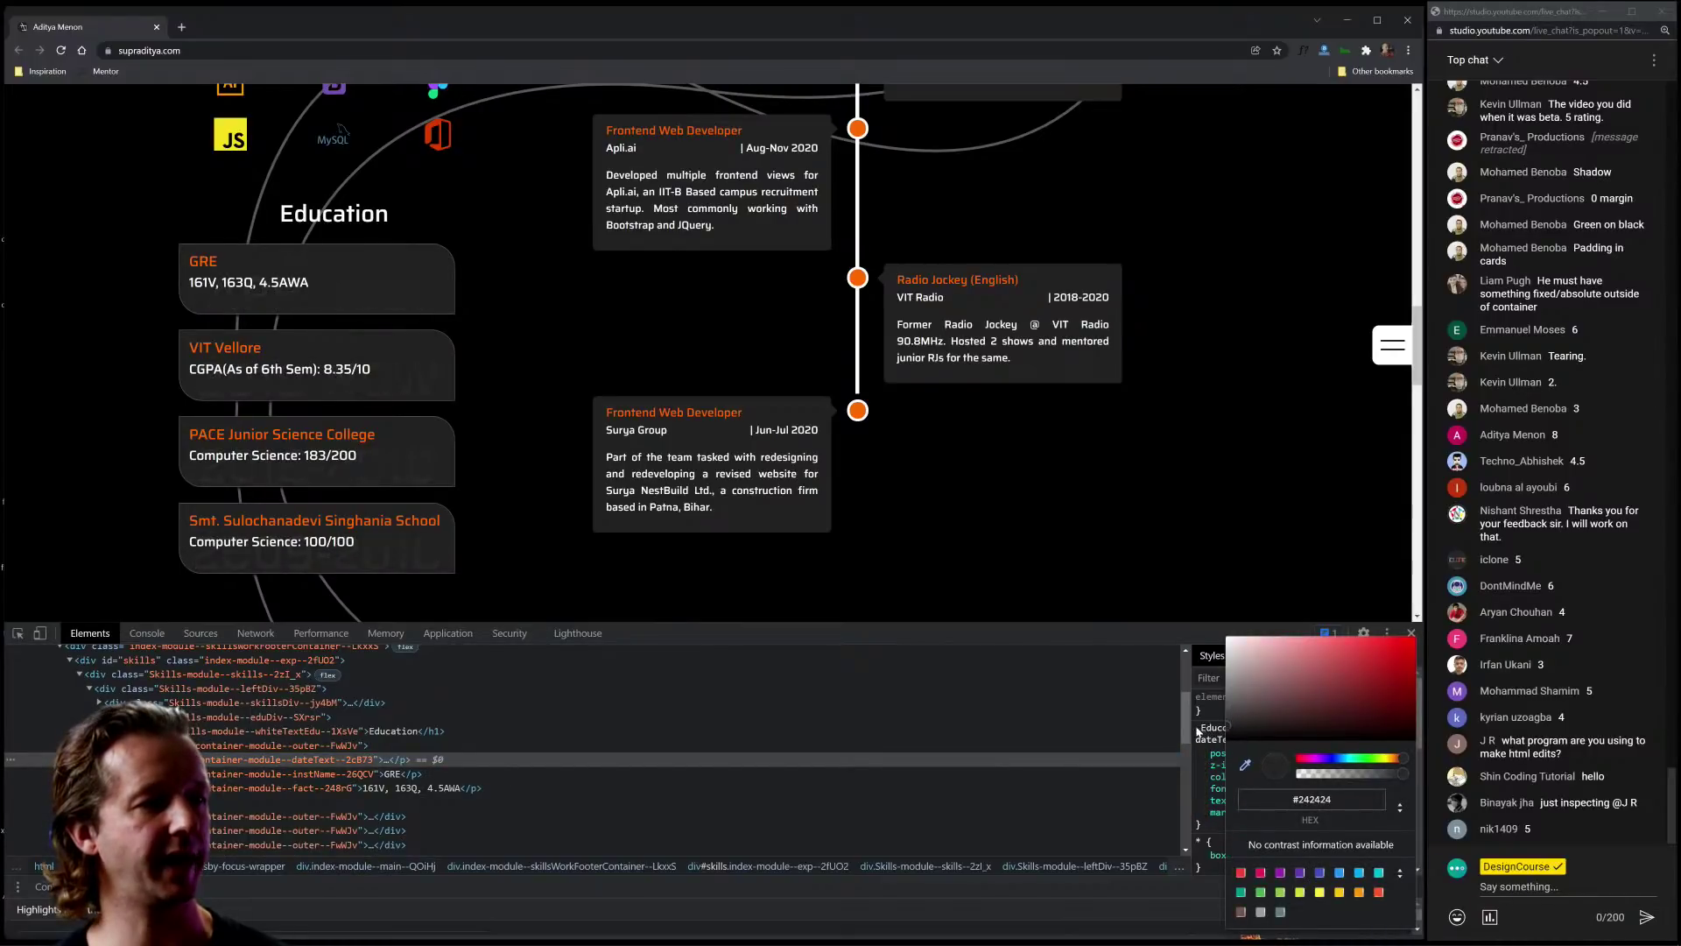
{"action": "left_click_drag", "start_coordinate": [1193, 729], "coordinate": [1184, 729]}
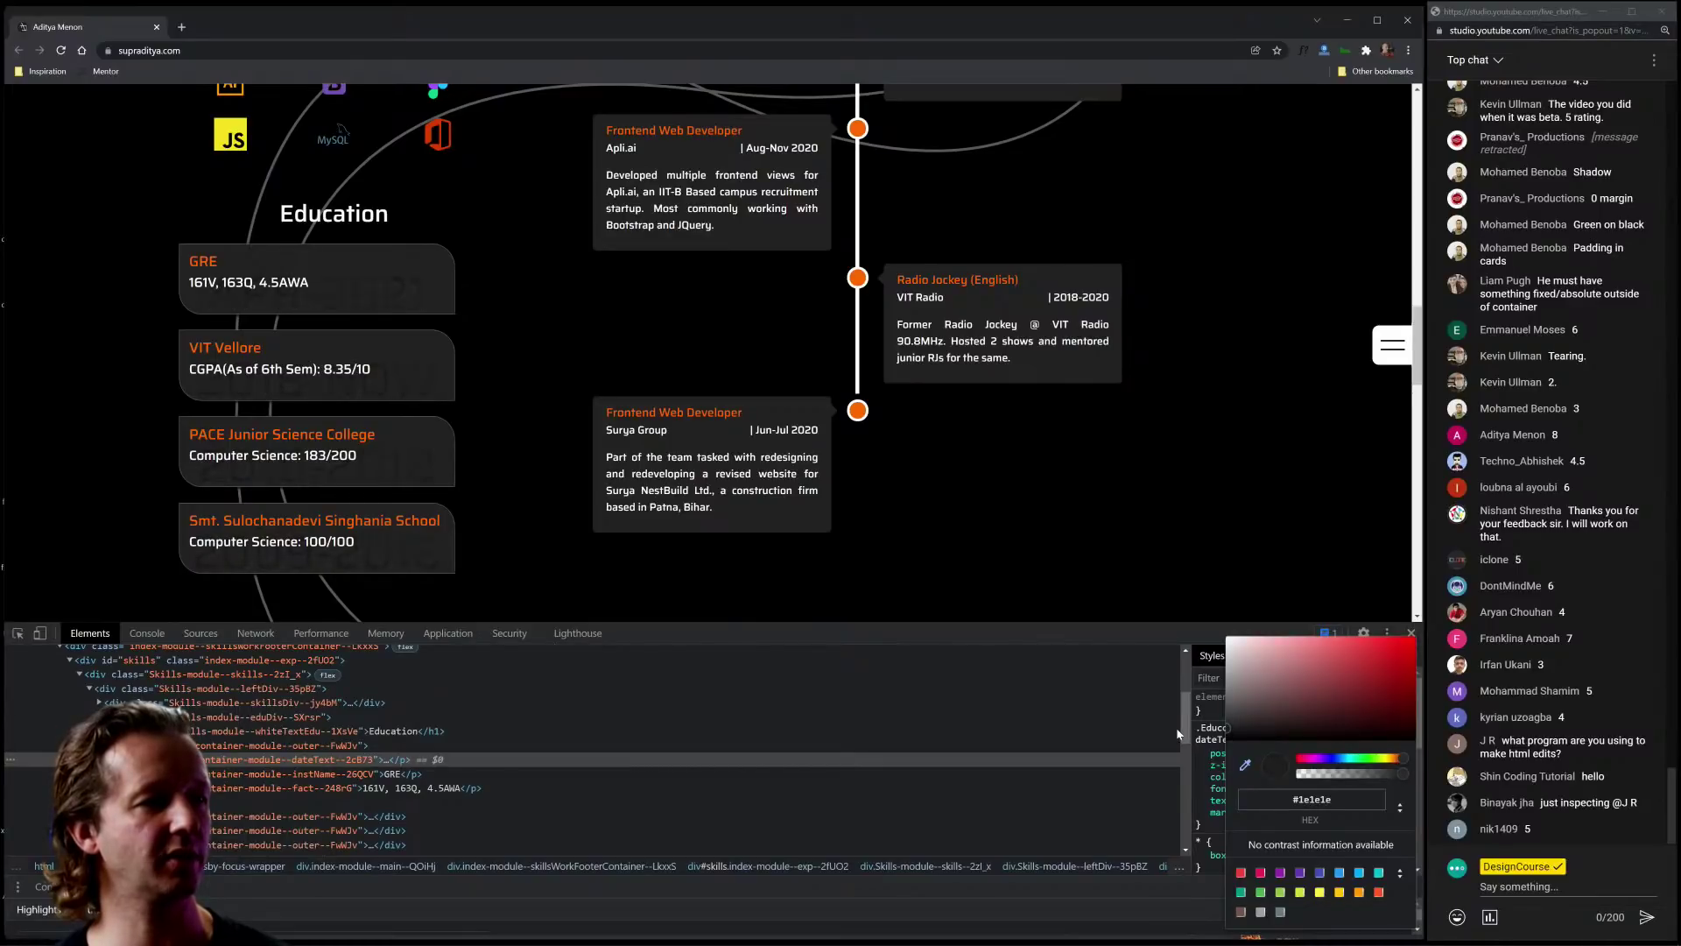
{"action": "left_click_drag", "start_coordinate": [1178, 734], "coordinate": [1165, 726]}
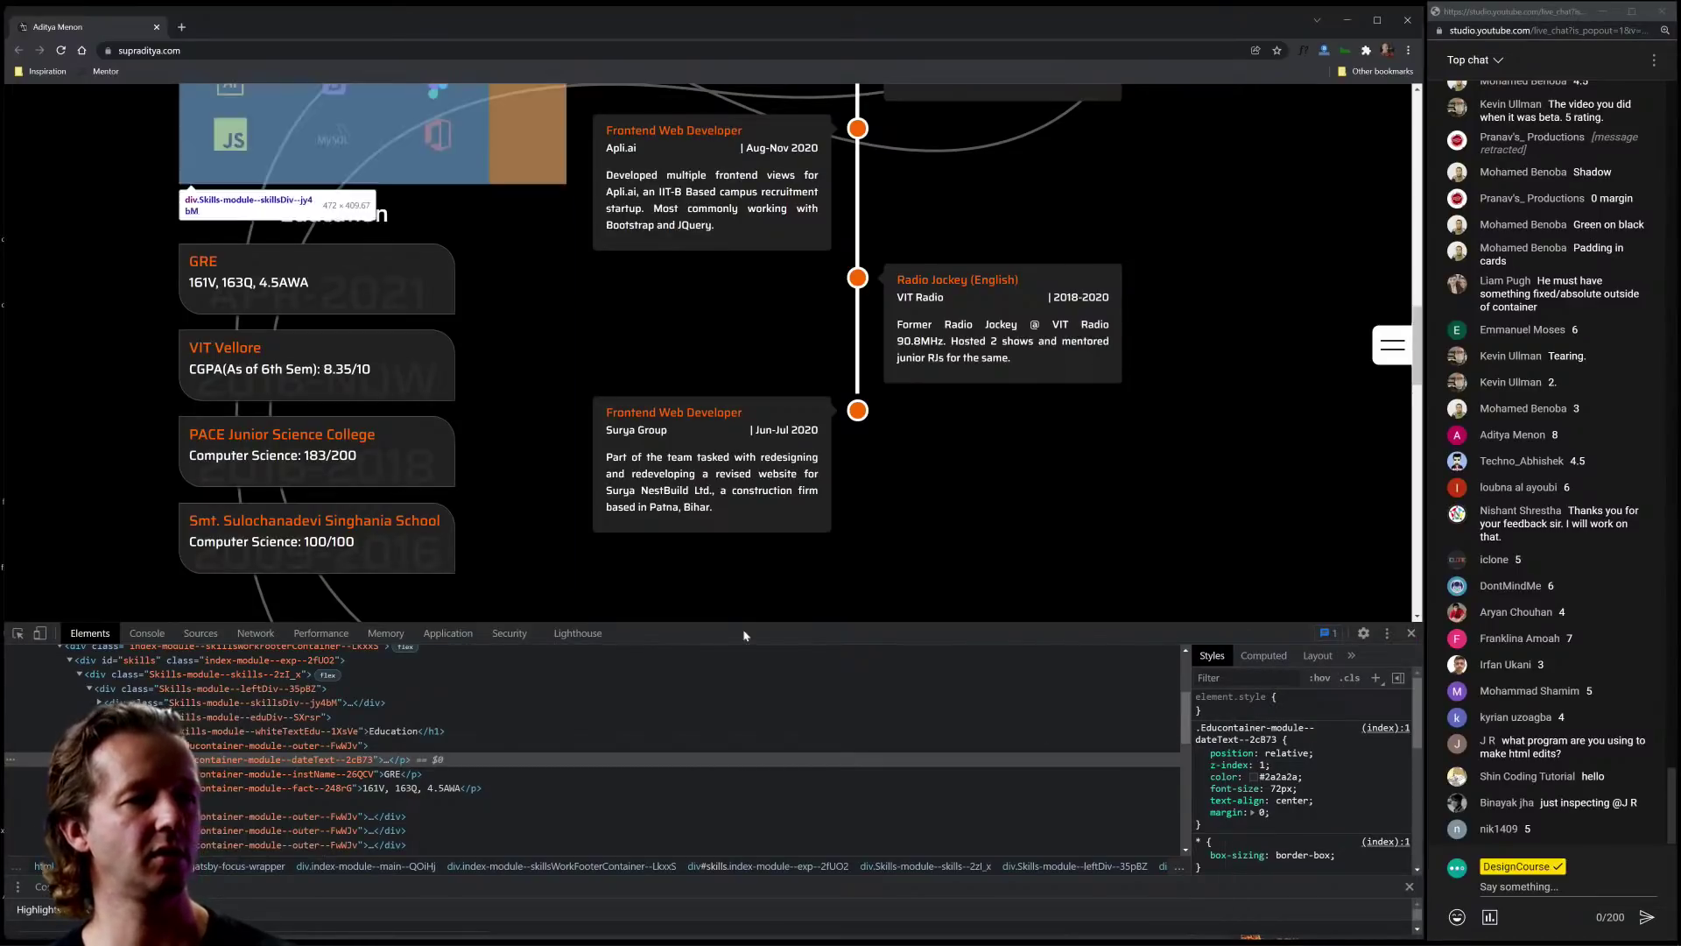
{"action": "left_click", "coordinate": [1411, 632]}
Step: Browse the My Work project cards, select the My Work heading, and scroll back to the hero
{"action": "scroll", "coordinate": [925, 597], "scroll_direction": "down", "scroll_amount": 15}
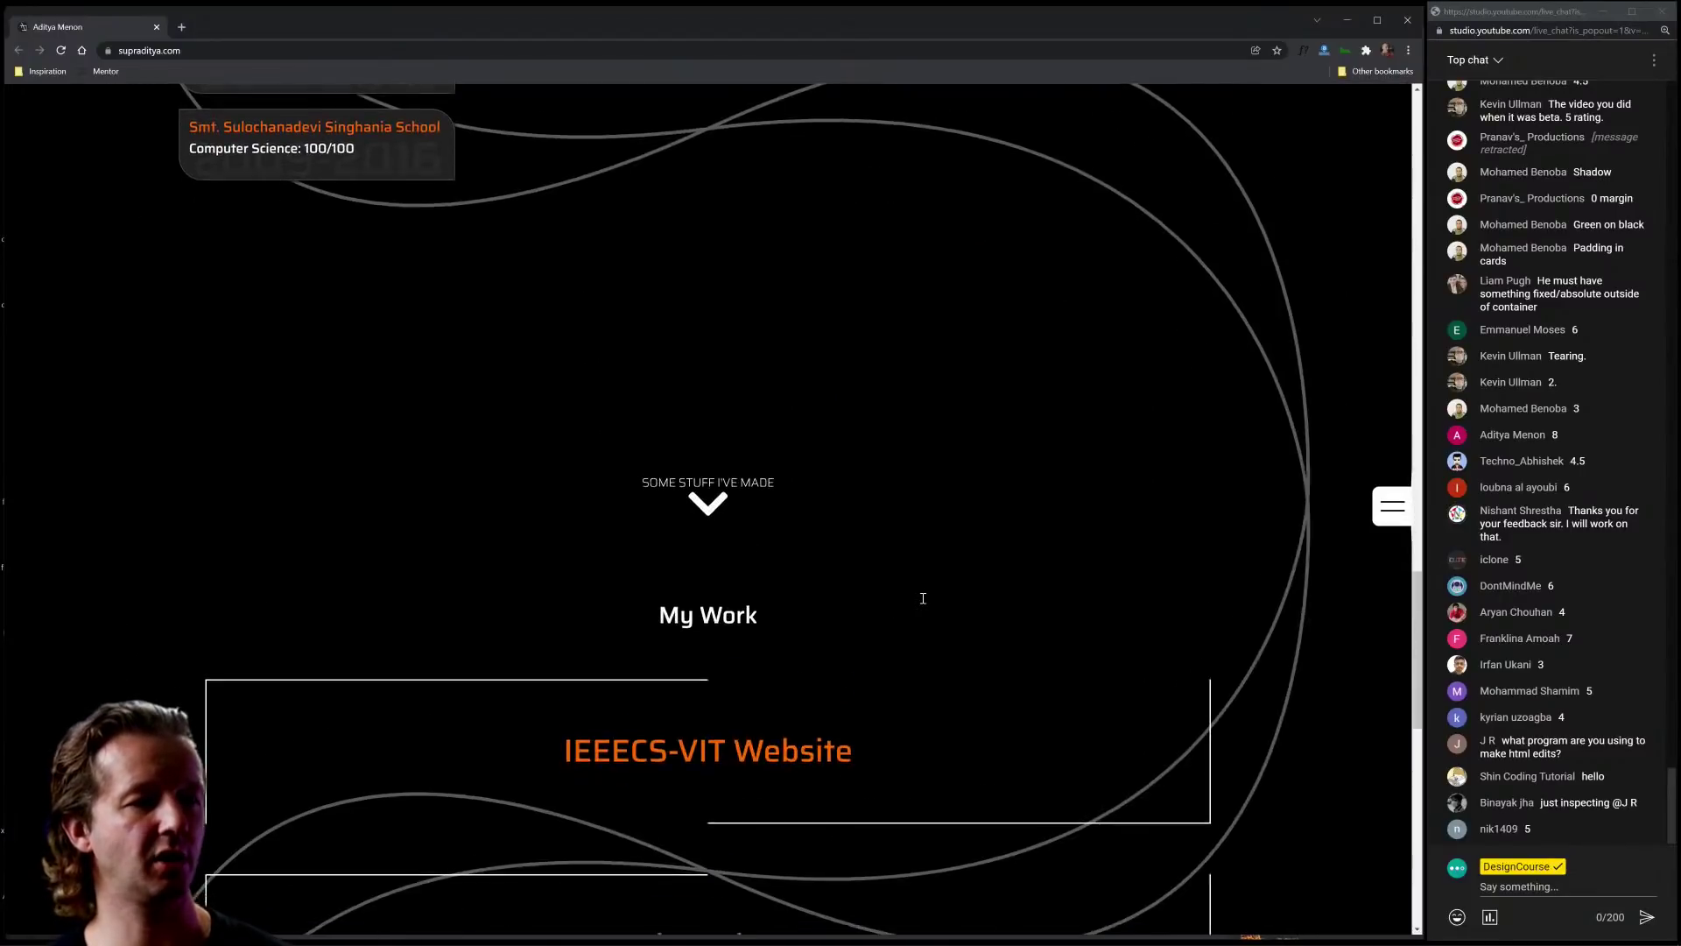
{"action": "scroll", "coordinate": [929, 599], "scroll_direction": "up", "scroll_amount": 4}
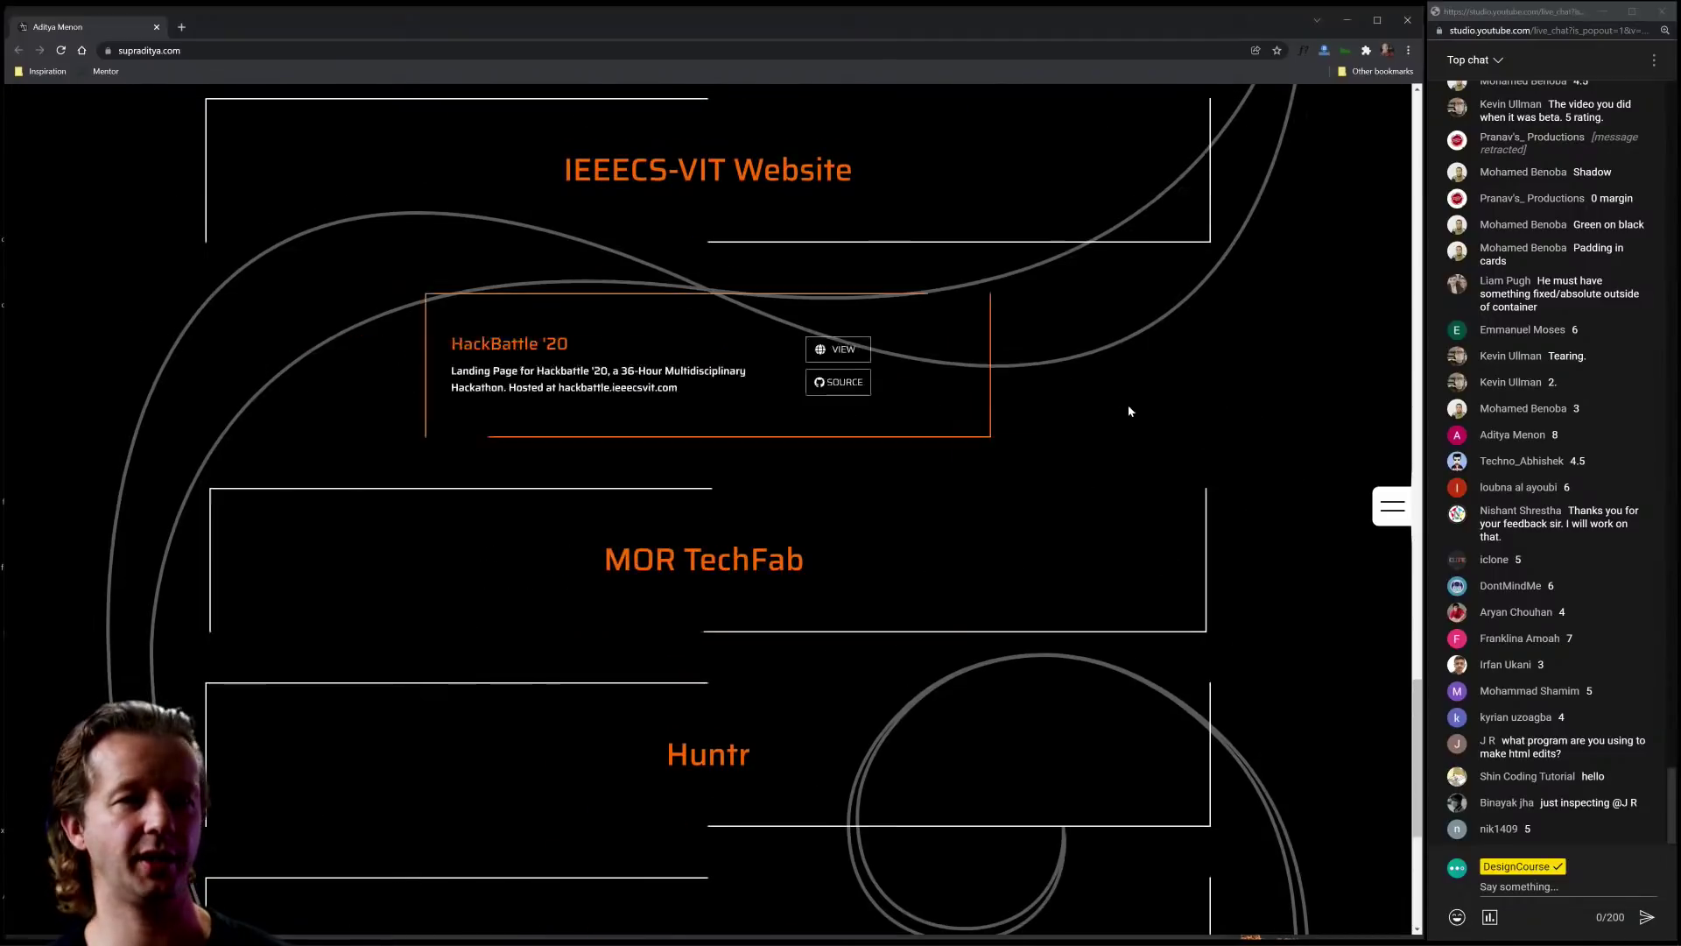
{"action": "scroll", "coordinate": [1139, 429], "scroll_direction": "up", "scroll_amount": 2}
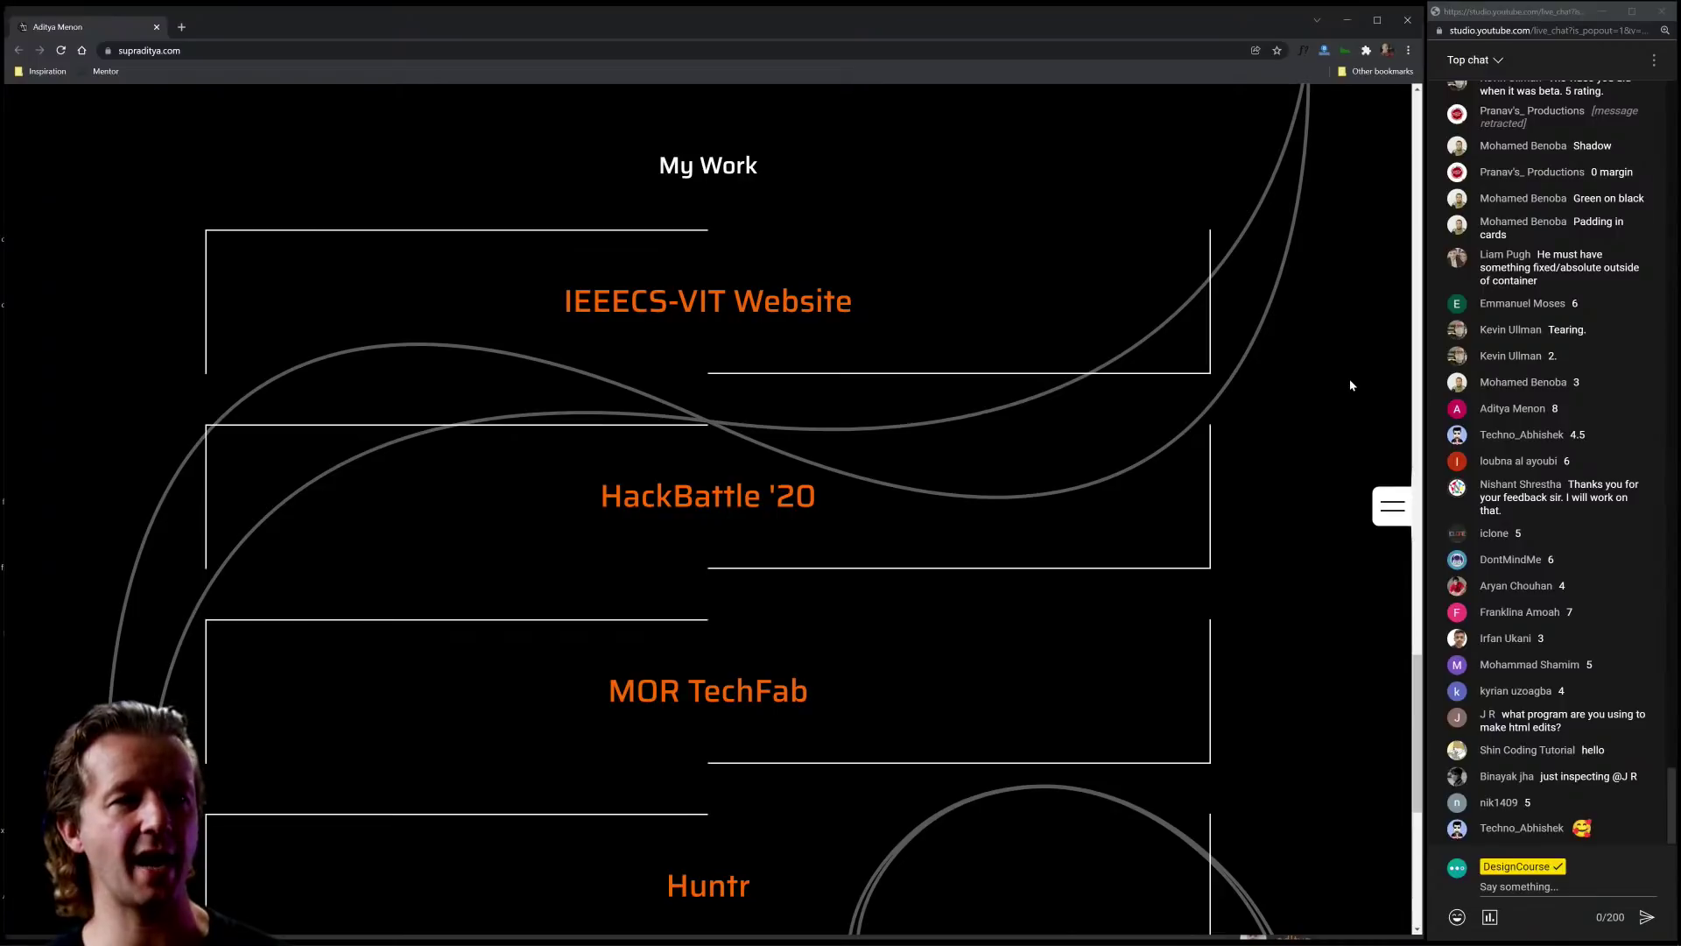
{"action": "left_click_drag", "start_coordinate": [665, 158], "coordinate": [798, 160]}
{"action": "left_click", "coordinate": [798, 160]}
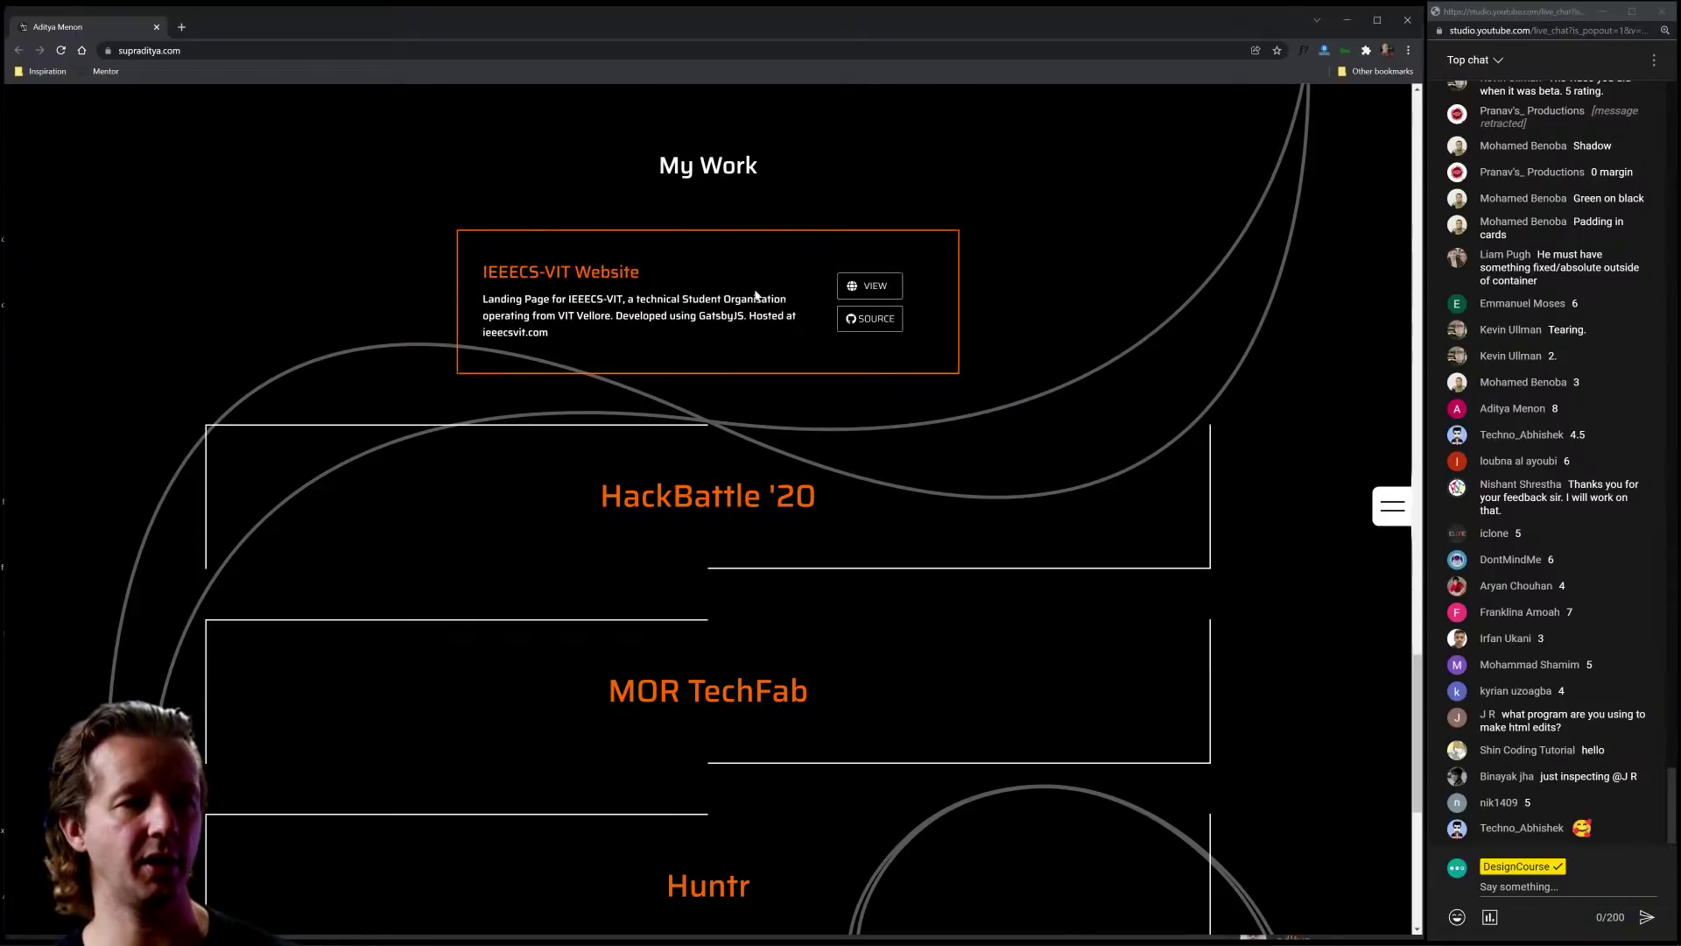
{"action": "scroll", "coordinate": [1287, 525], "scroll_direction": "down", "scroll_amount": 4}
{"action": "scroll", "coordinate": [1296, 552], "scroll_direction": "down", "scroll_amount": 2}
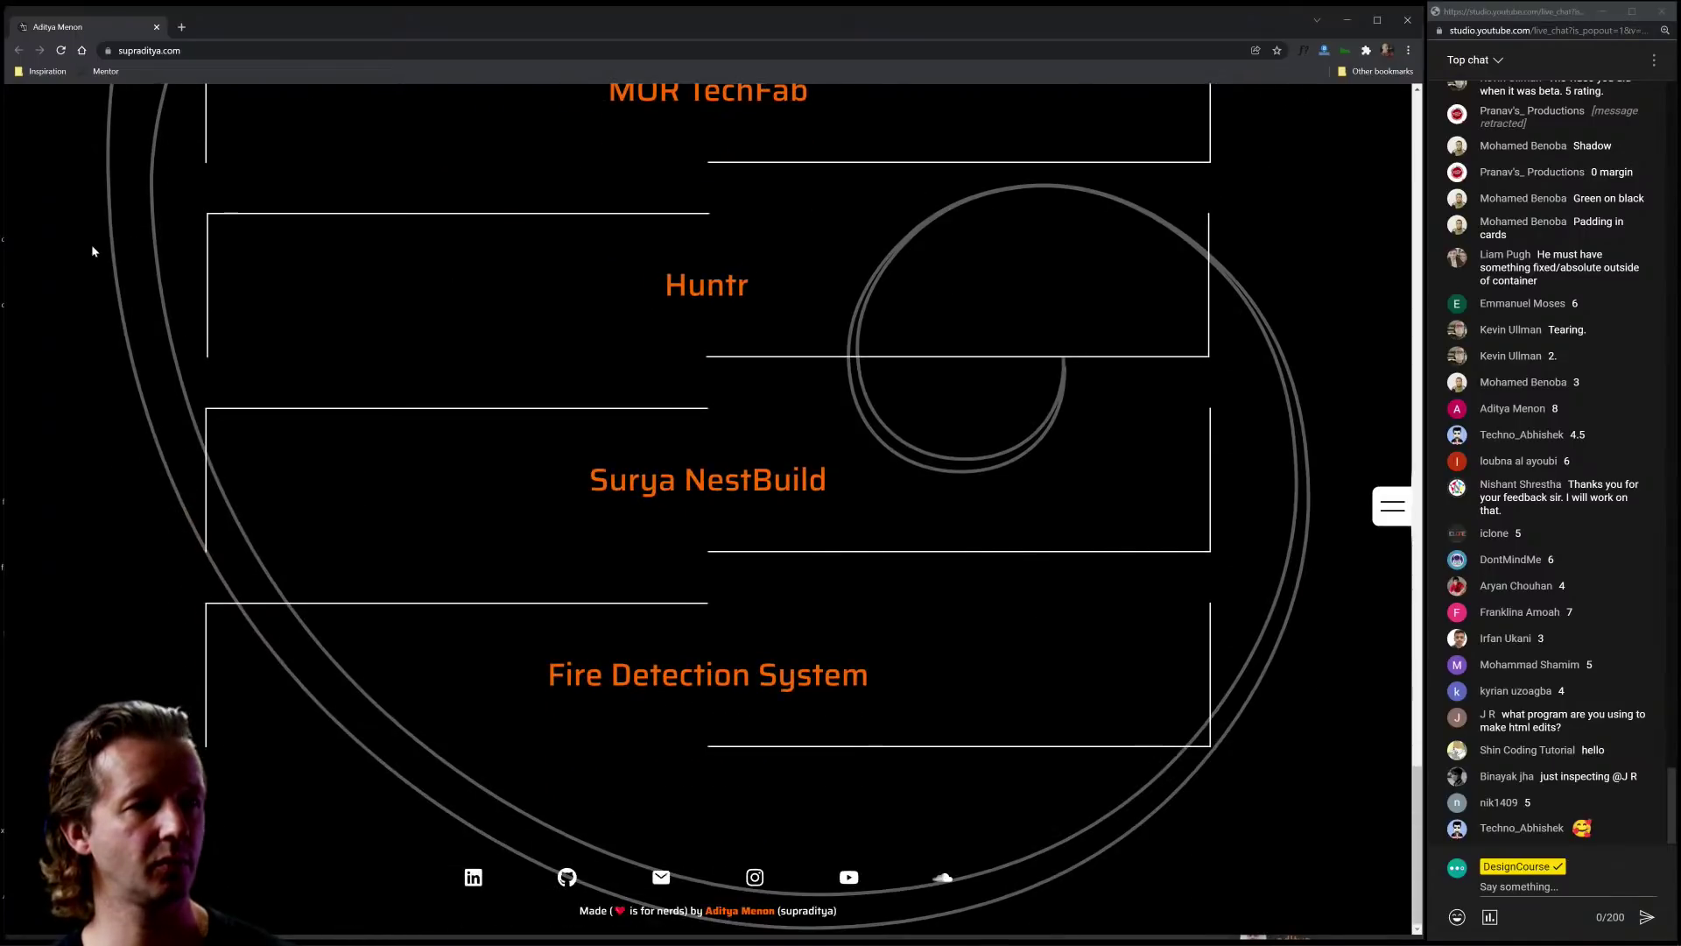
{"action": "scroll", "coordinate": [93, 333], "scroll_direction": "up", "scroll_amount": 15}
{"action": "scroll", "coordinate": [182, 401], "scroll_direction": "up", "scroll_amount": 10}
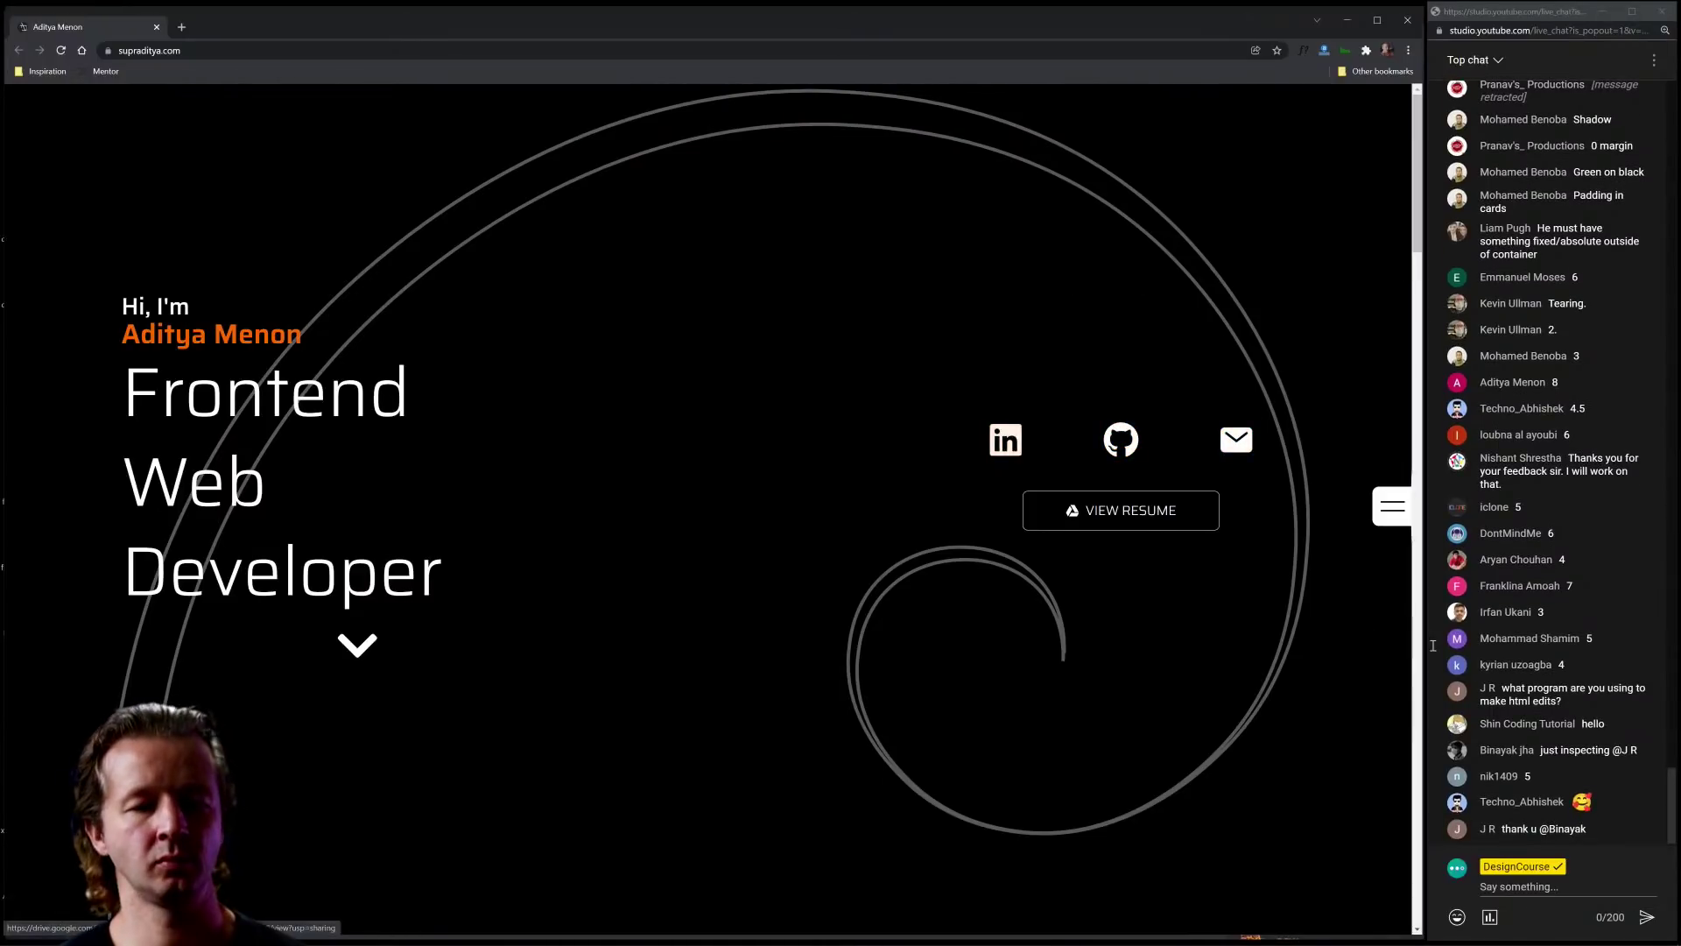
{"action": "double_click", "coordinate": [1592, 751]}
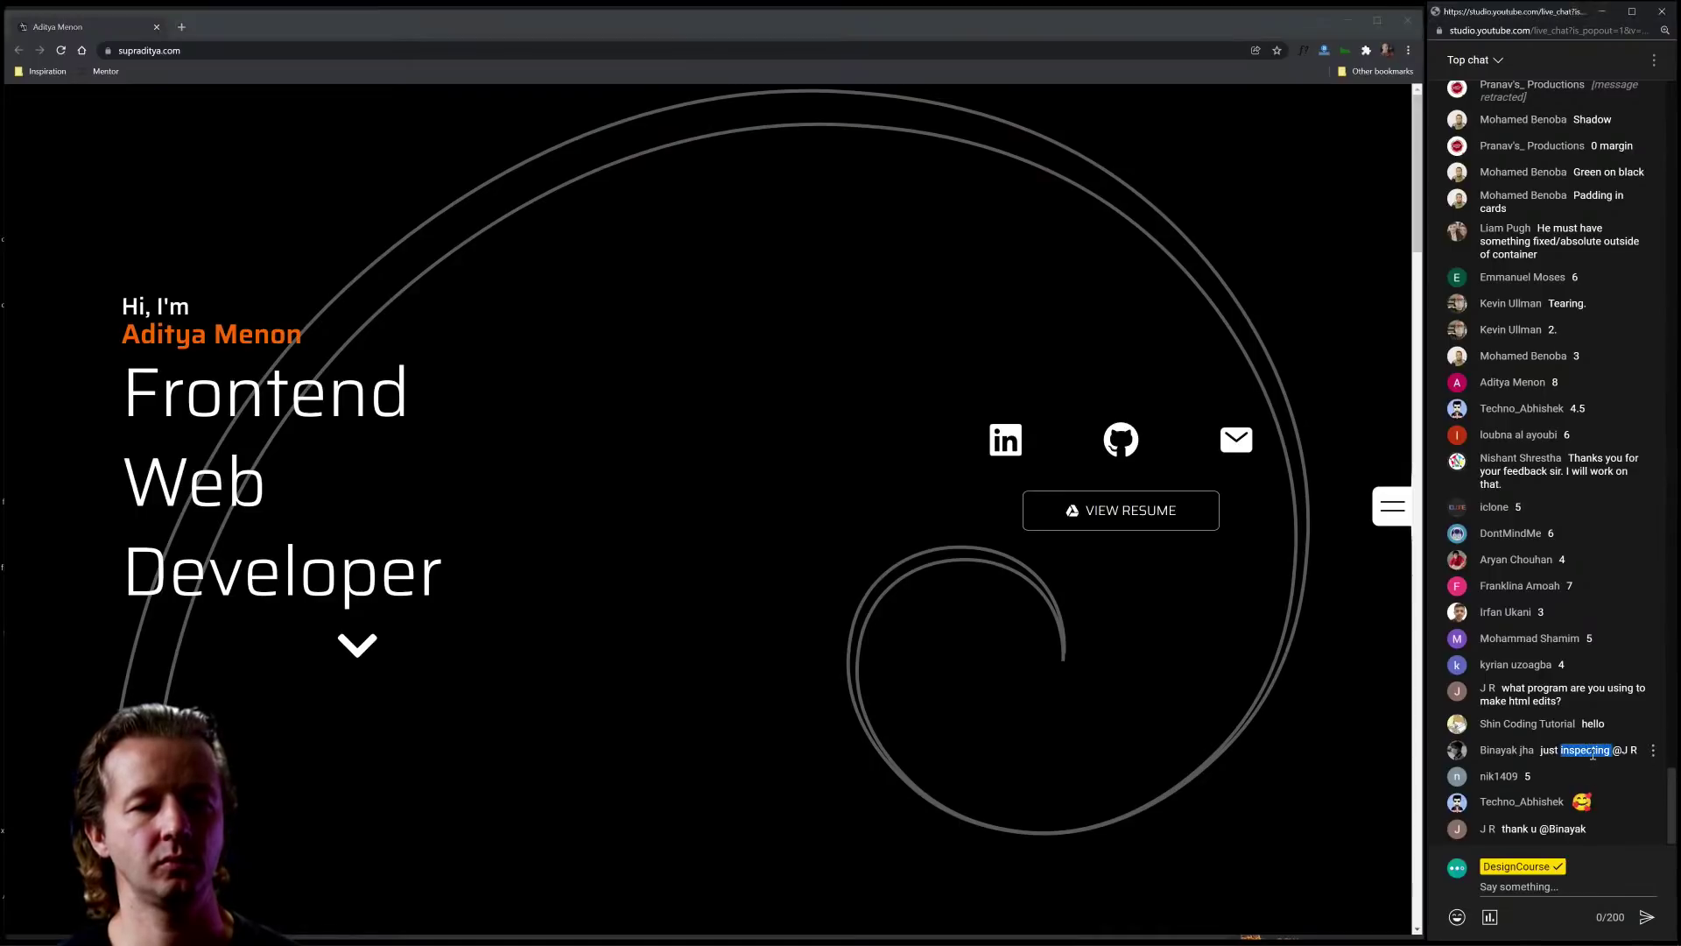
{"action": "left_click", "coordinate": [1592, 753]}
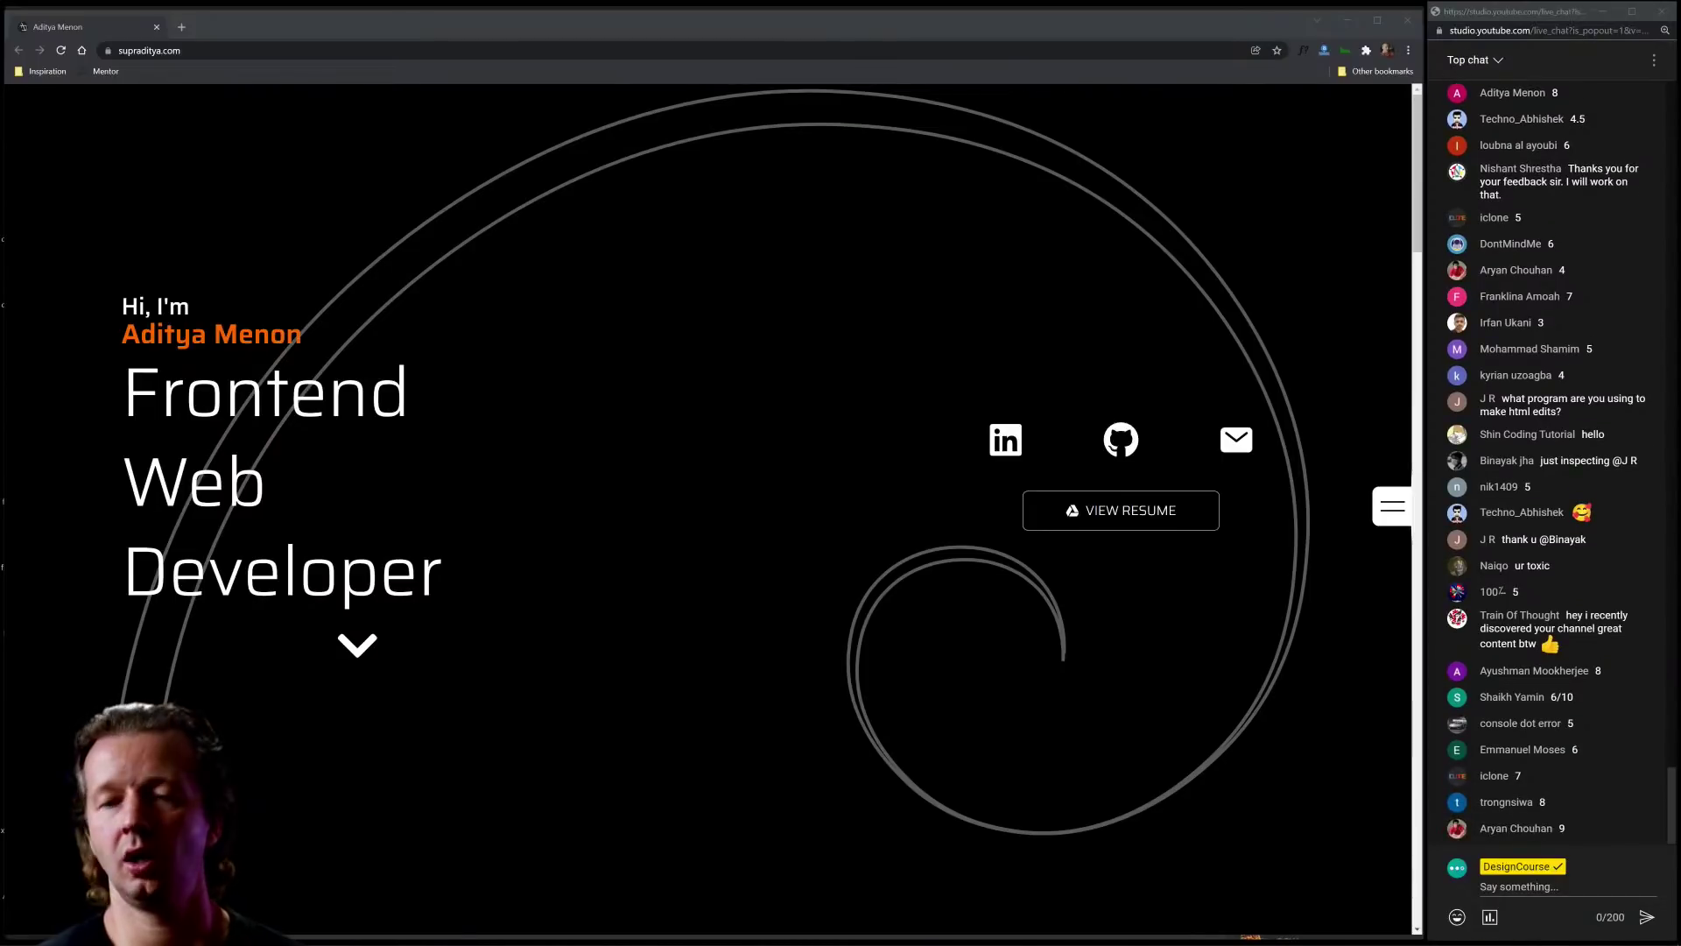
Step: Scroll through the portfolio once more, then close its tab to return to Discord
{"action": "scroll", "coordinate": [811, 552], "scroll_direction": "down", "scroll_amount": 10}
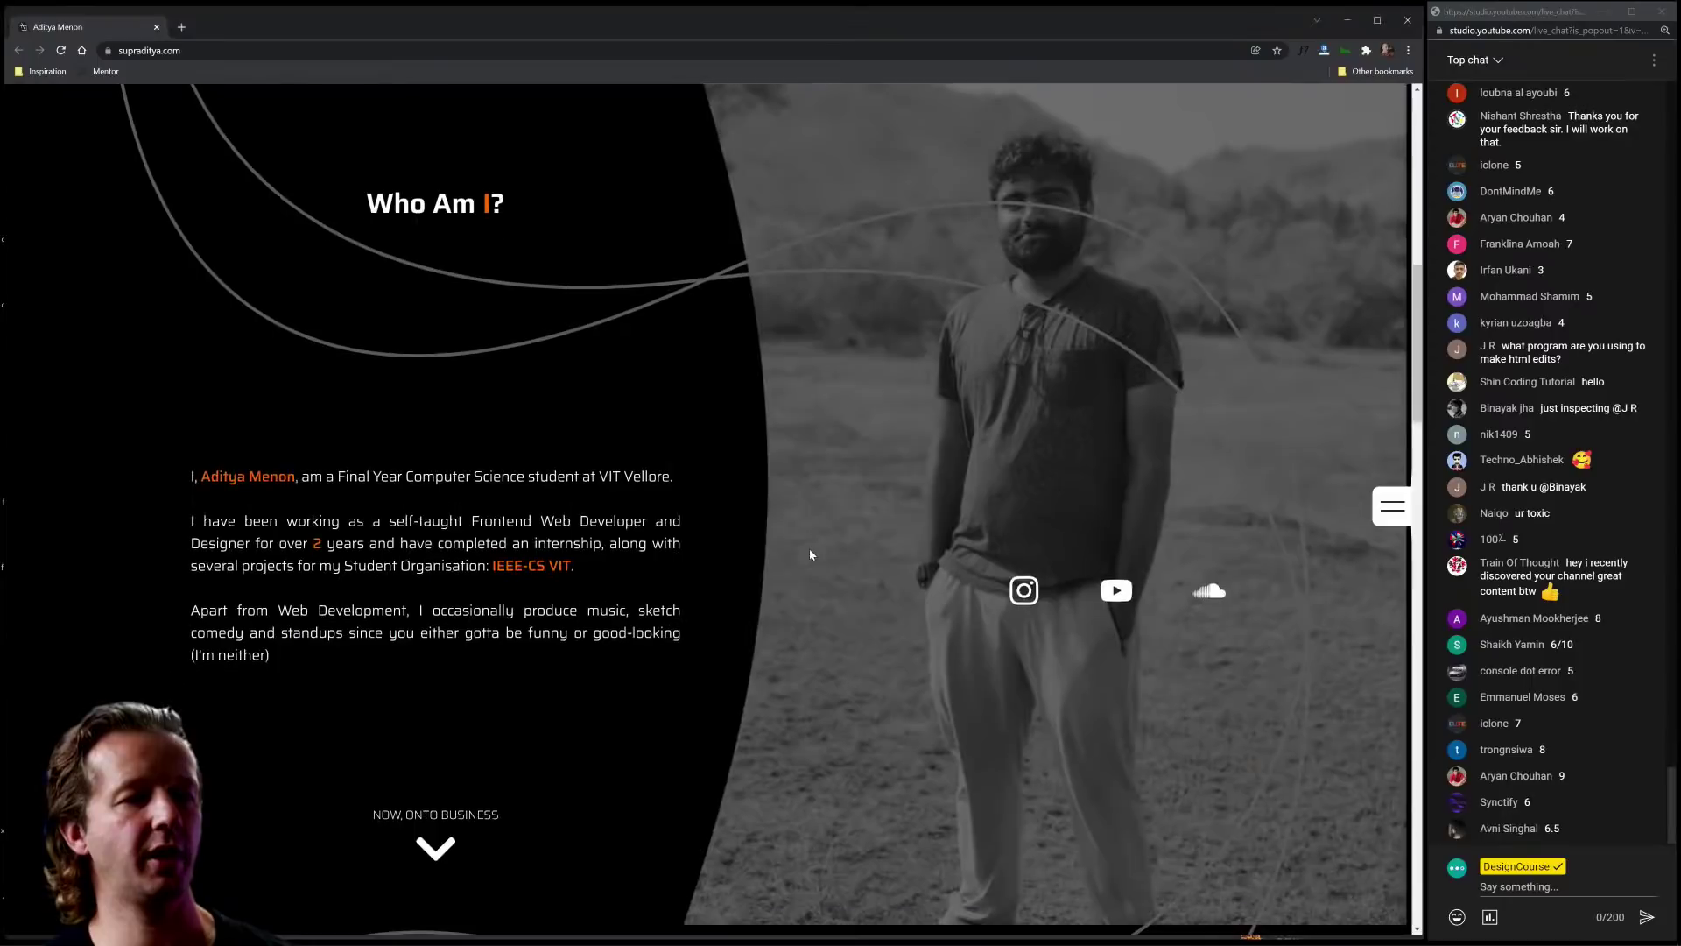
{"action": "scroll", "coordinate": [810, 553], "scroll_direction": "up", "scroll_amount": 6}
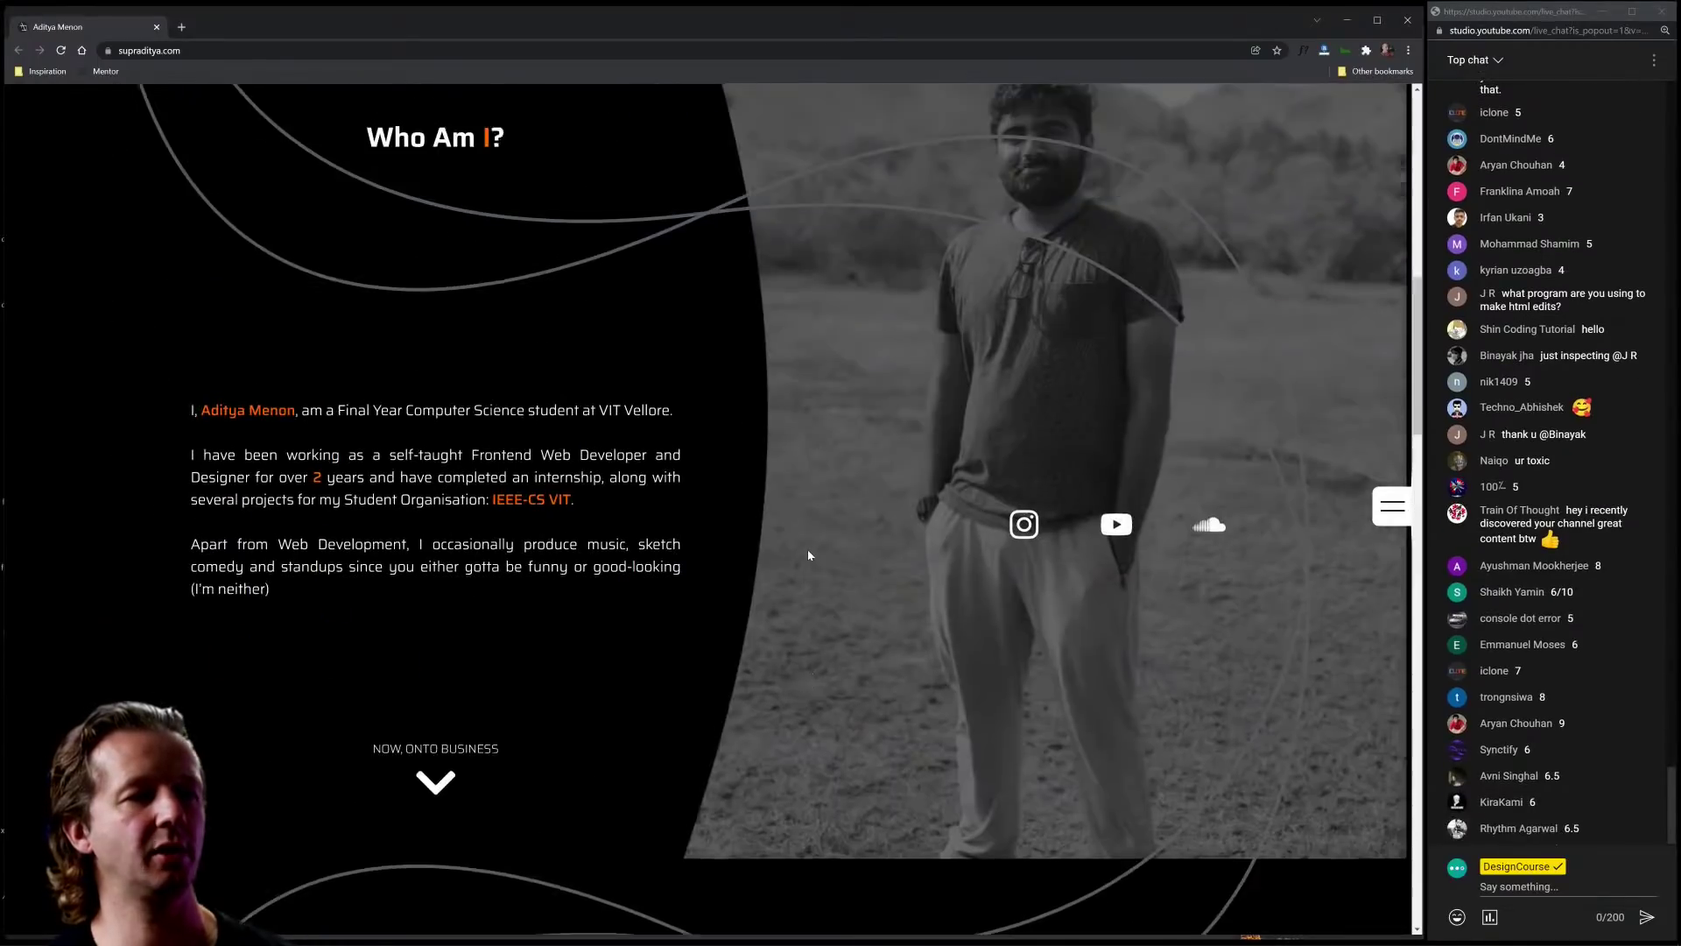
{"action": "scroll", "coordinate": [808, 554], "scroll_direction": "down", "scroll_amount": 12}
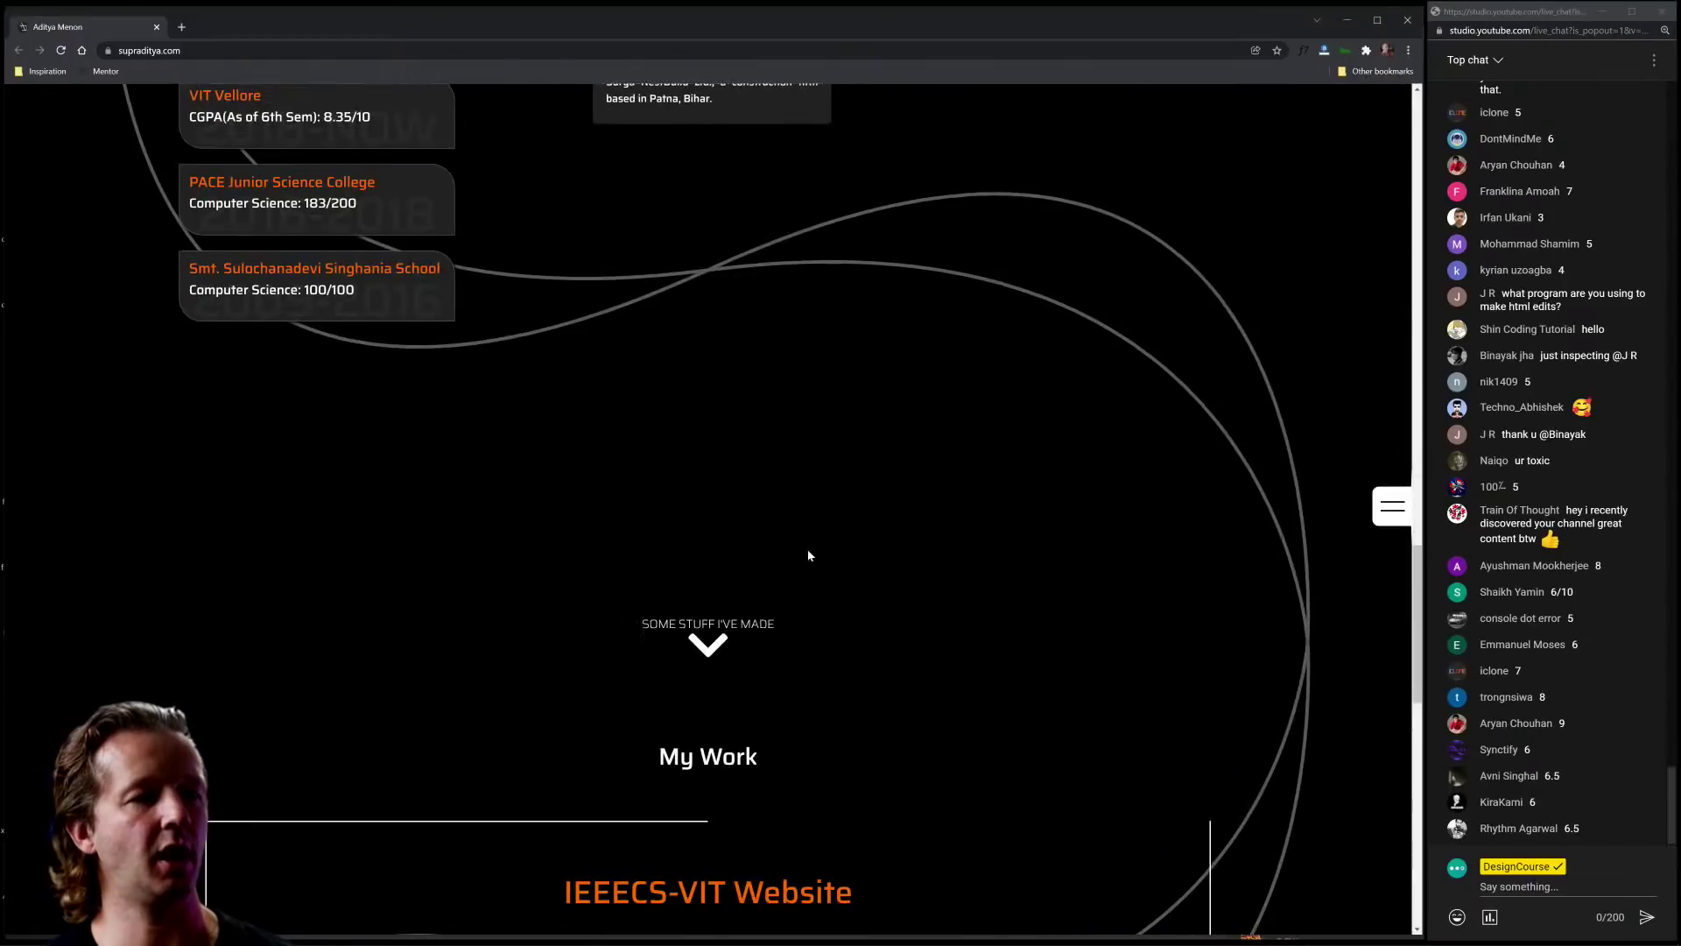
{"action": "scroll", "coordinate": [955, 650], "scroll_direction": "down", "scroll_amount": 3}
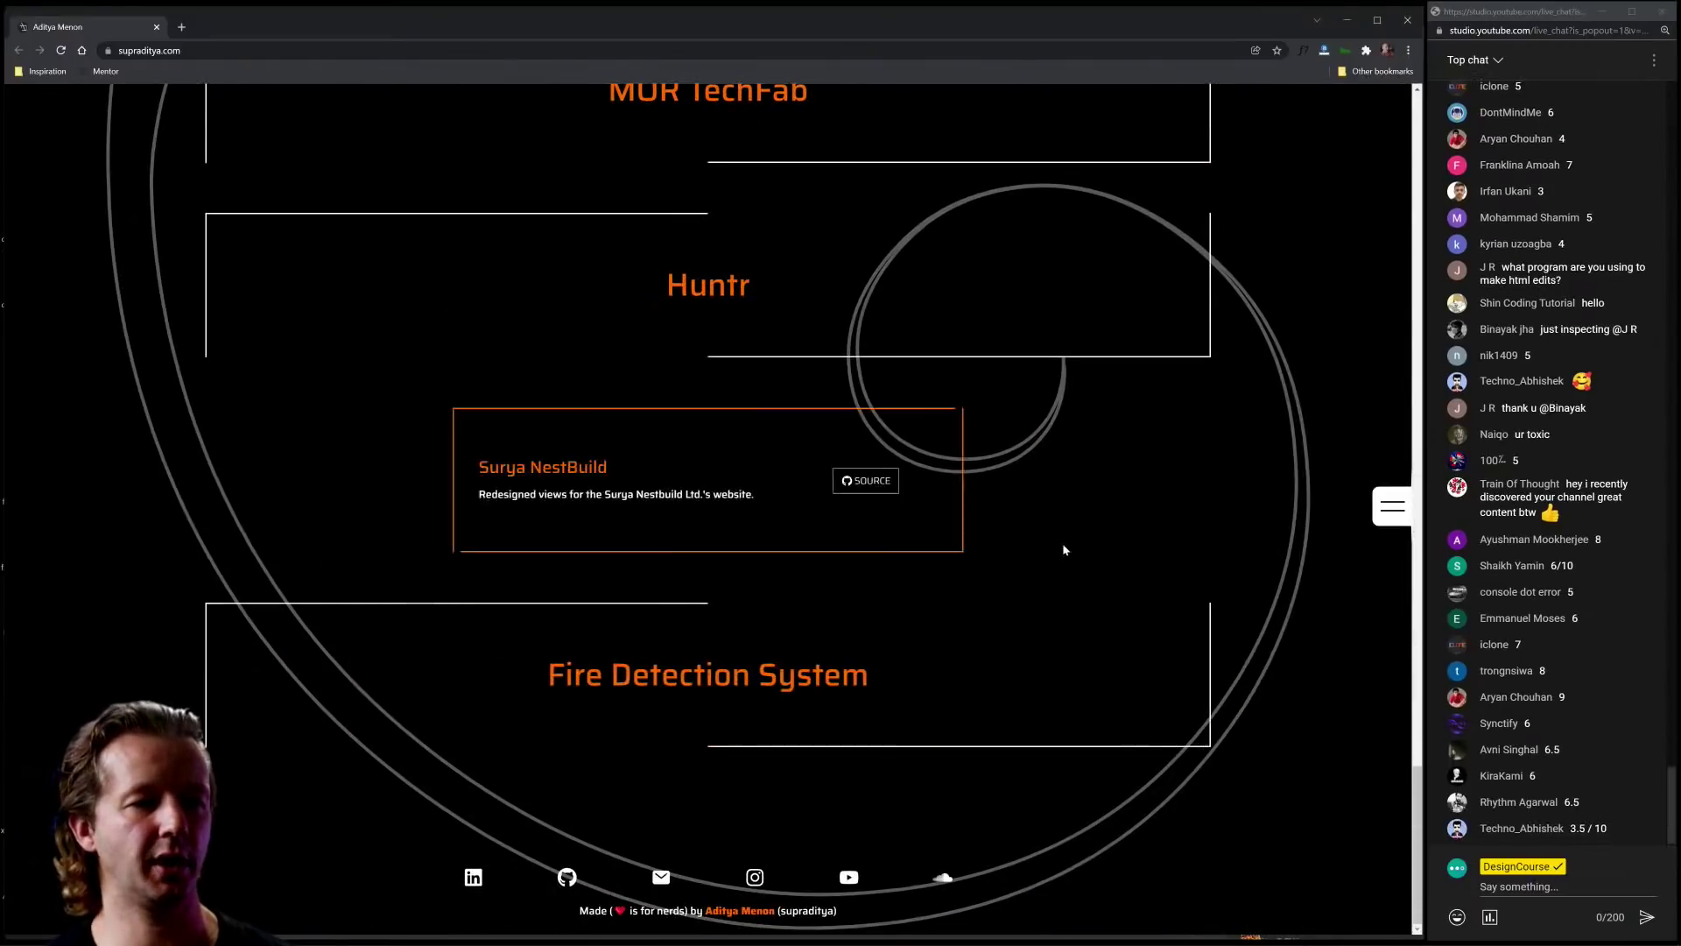
{"action": "scroll", "coordinate": [1064, 543], "scroll_direction": "up", "scroll_amount": 8}
{"action": "scroll", "coordinate": [961, 528], "scroll_direction": "up", "scroll_amount": 10}
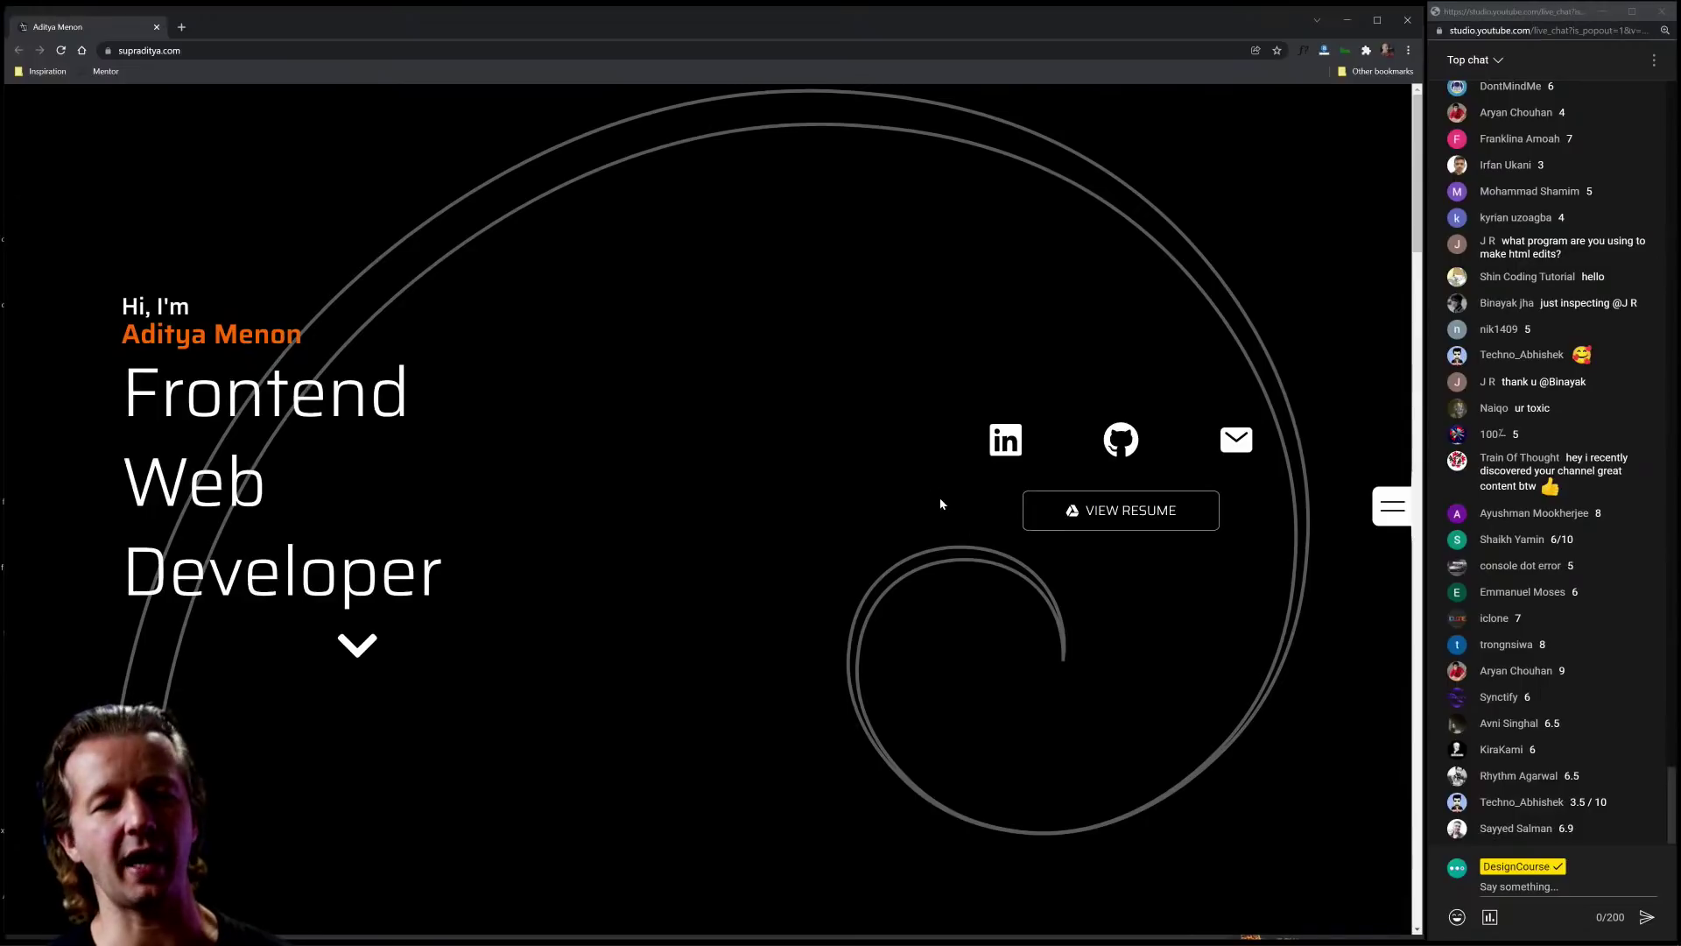
{"action": "left_click", "coordinate": [157, 27]}
Step: Scroll the negativespace-submissions channel and switch to Chrome showing the purple software-engineer portfolio
{"action": "scroll", "coordinate": [636, 598], "scroll_direction": "down", "scroll_amount": 3}
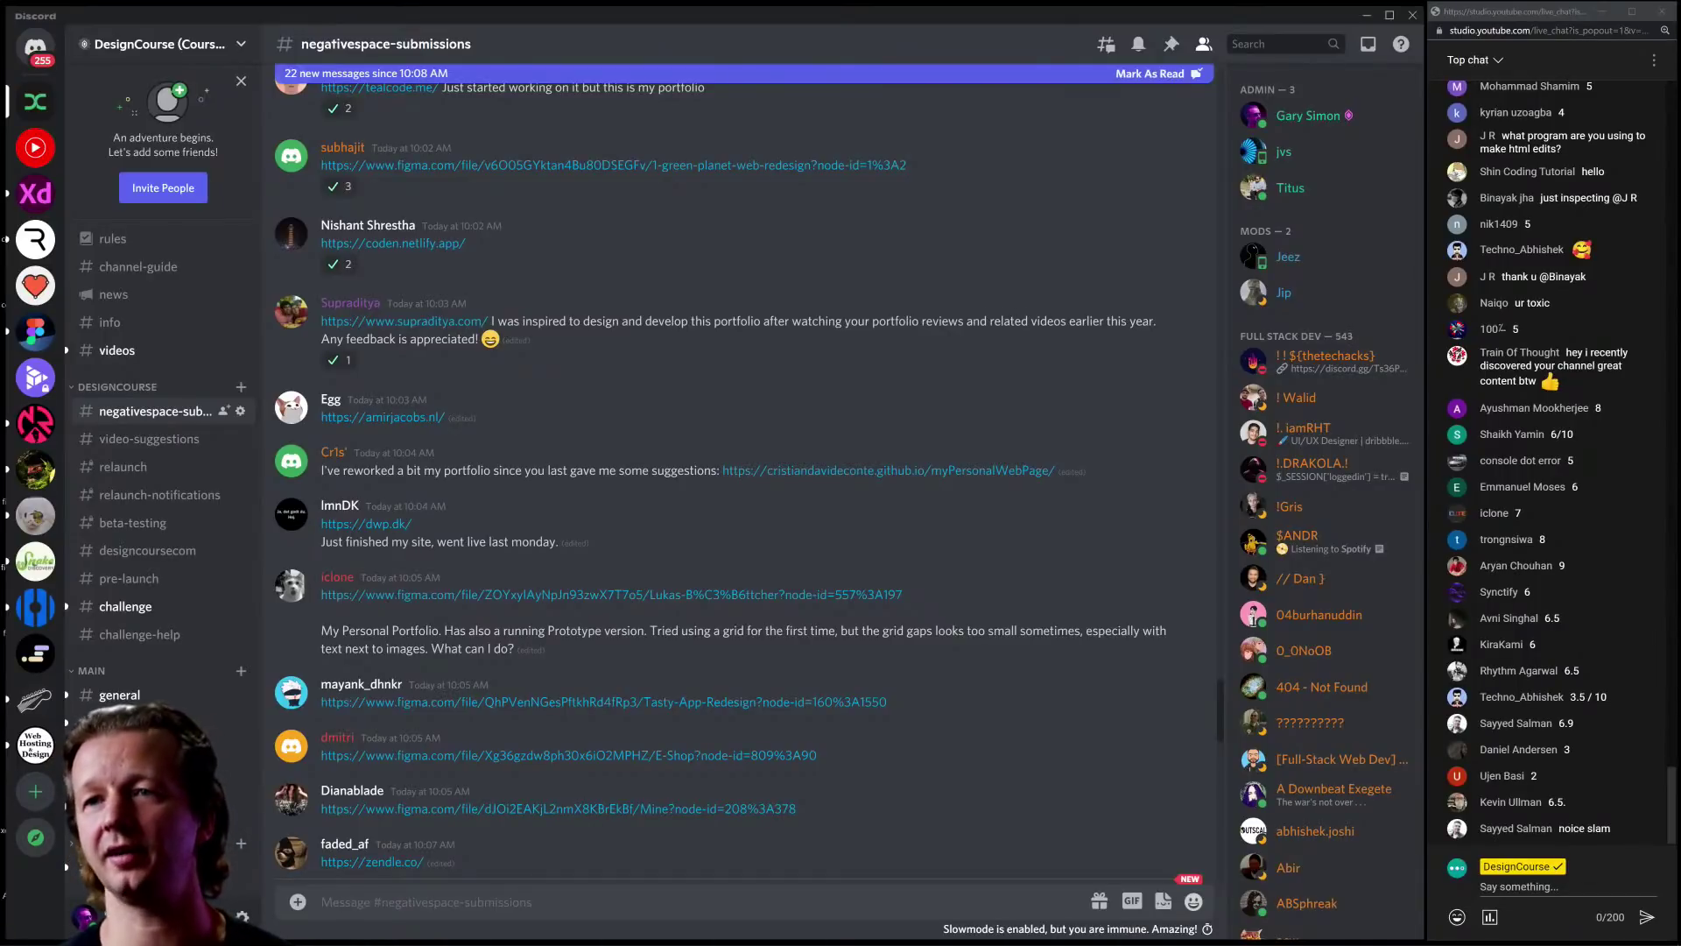
{"action": "key", "text": "alt+Tab"}
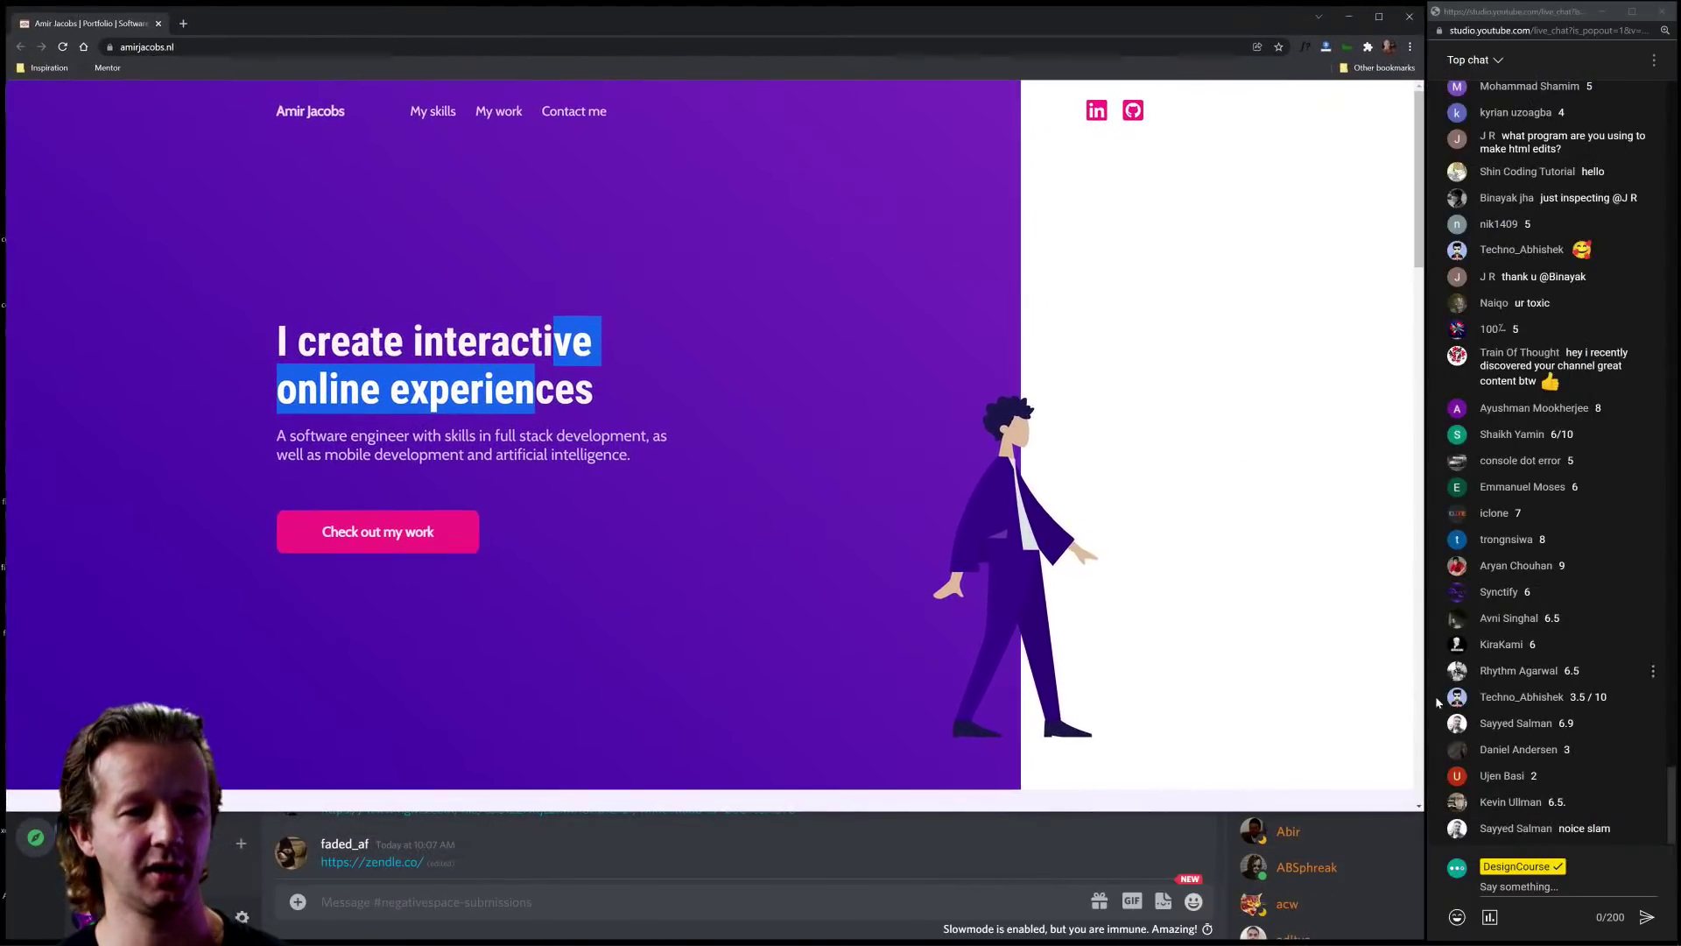
Step: Maximize the Chrome window, clear a stray chat selection, and highlight the headline's first line
{"action": "double_click", "coordinate": [1395, 812]}
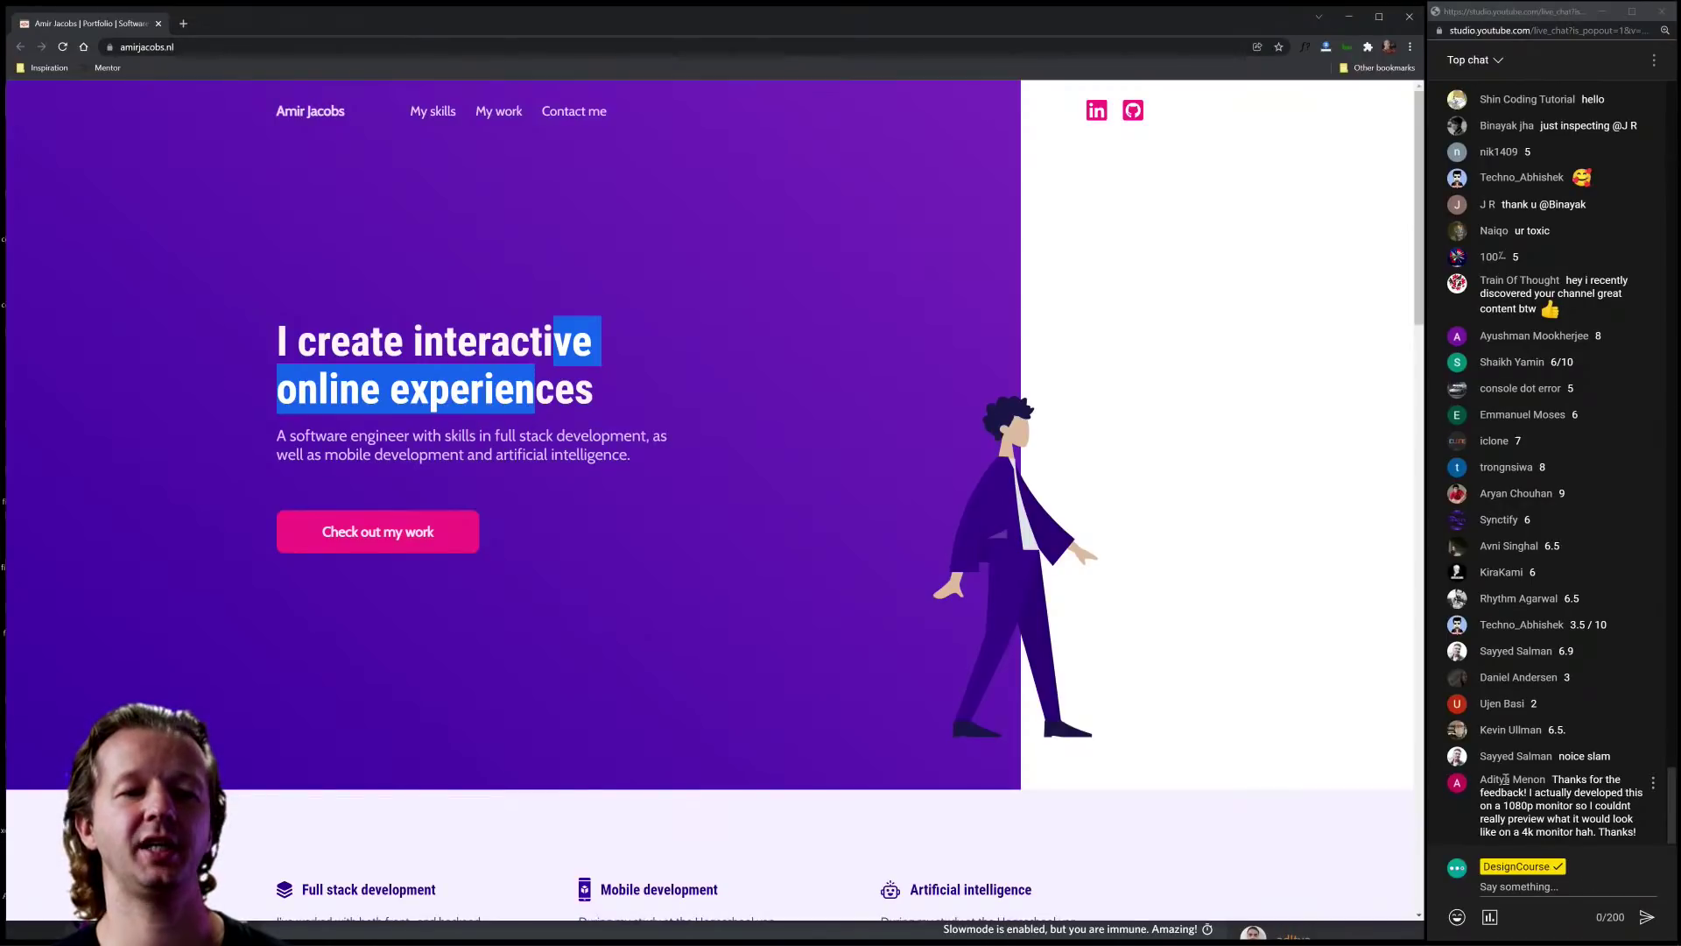
{"action": "double_click", "coordinate": [1544, 732]}
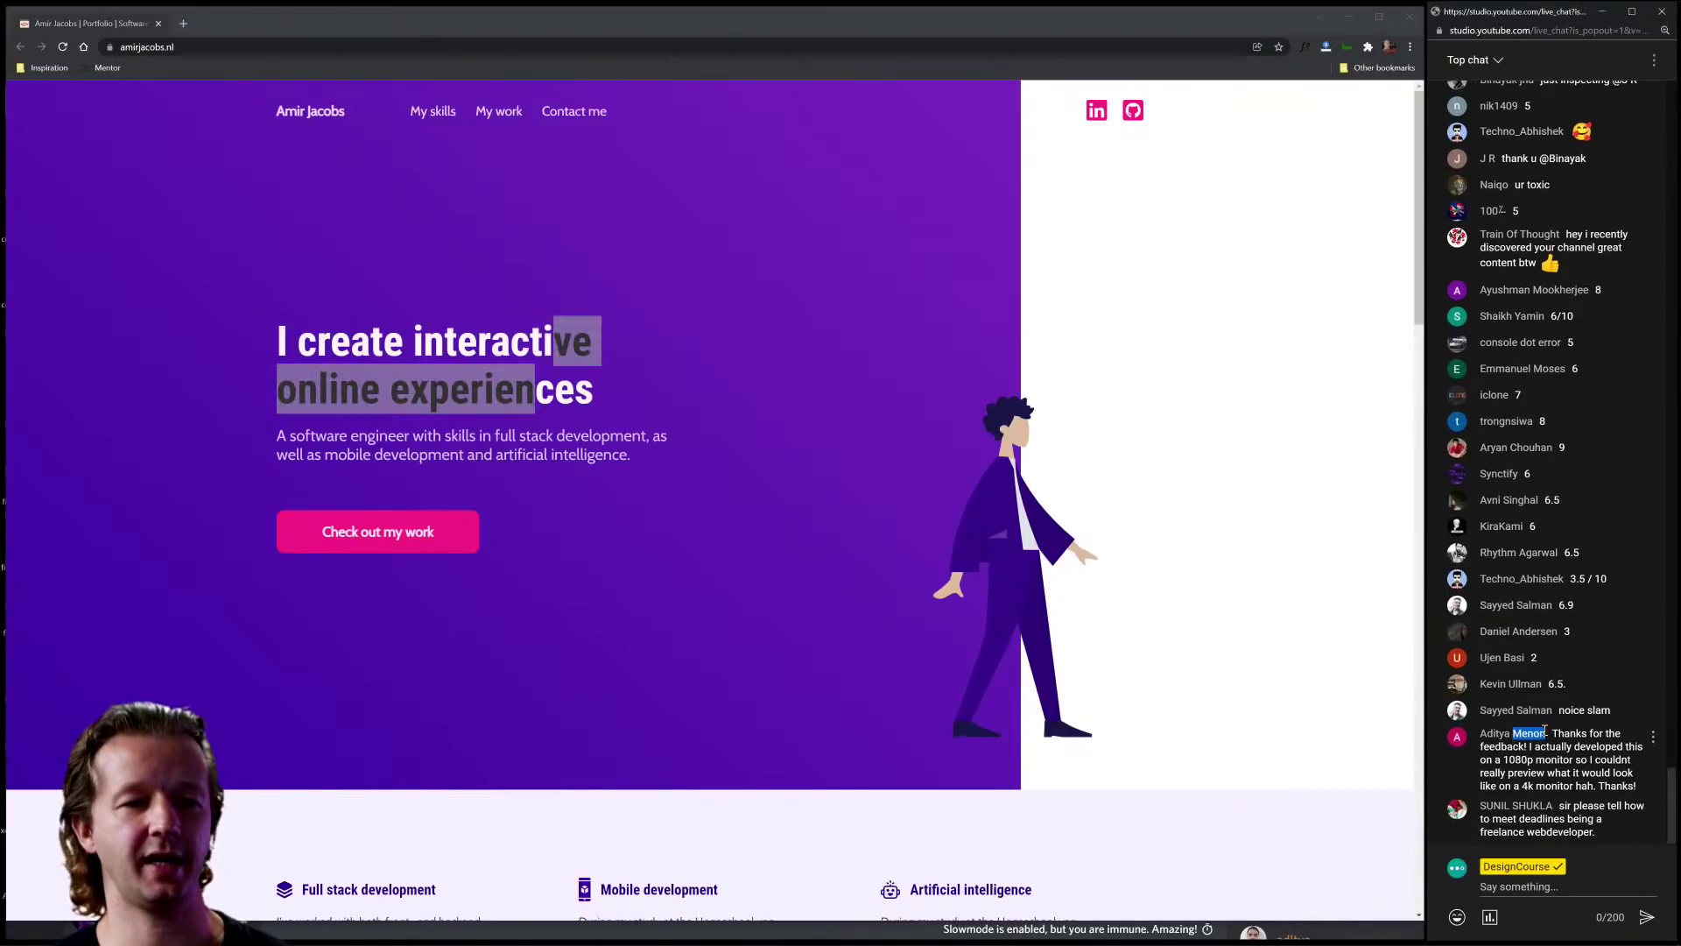
{"action": "left_click", "coordinate": [1545, 730]}
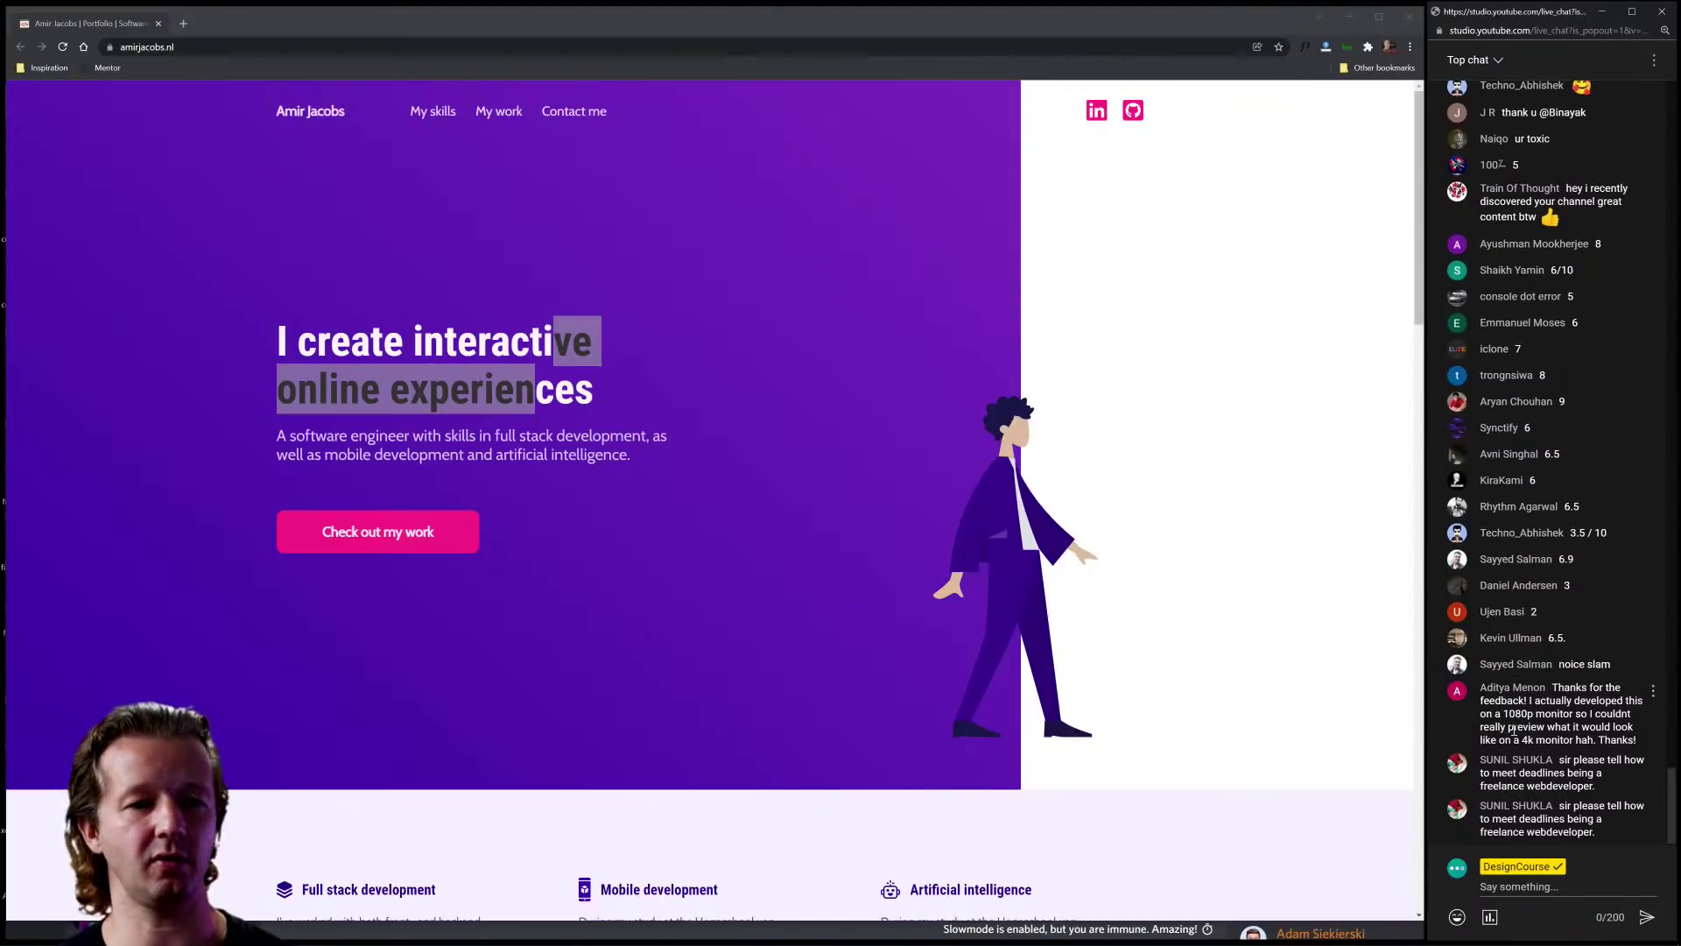
{"action": "left_click", "coordinate": [638, 334]}
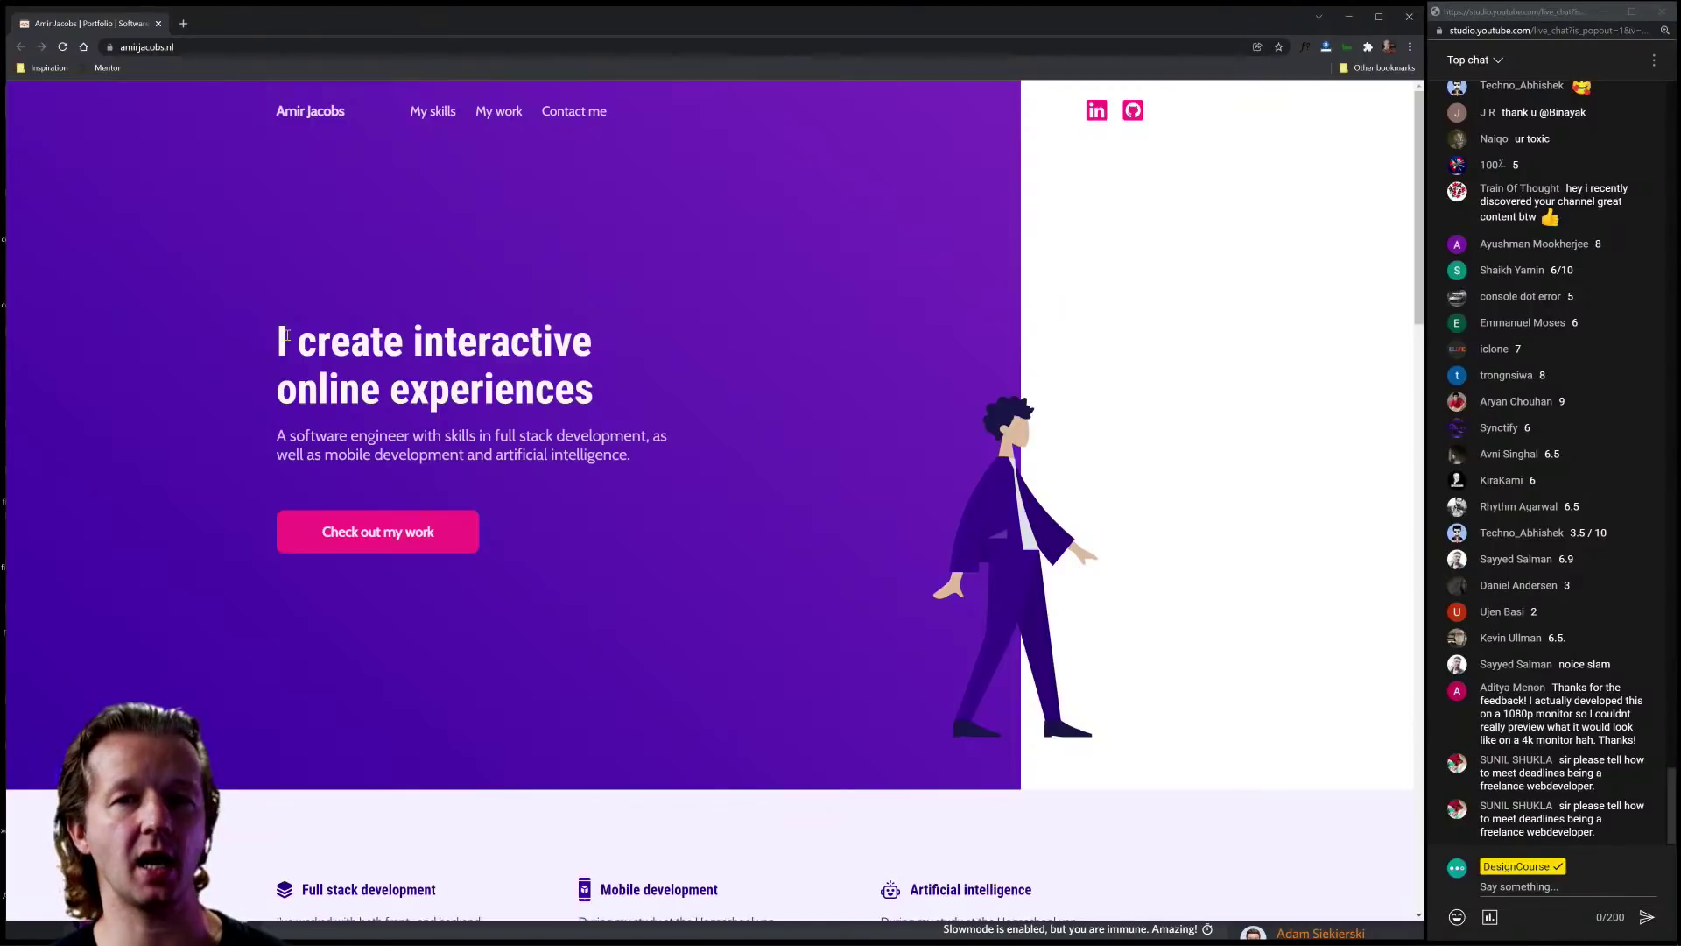
{"action": "left_click_drag", "start_coordinate": [277, 331], "coordinate": [592, 346]}
{"action": "left_click", "coordinate": [325, 341]}
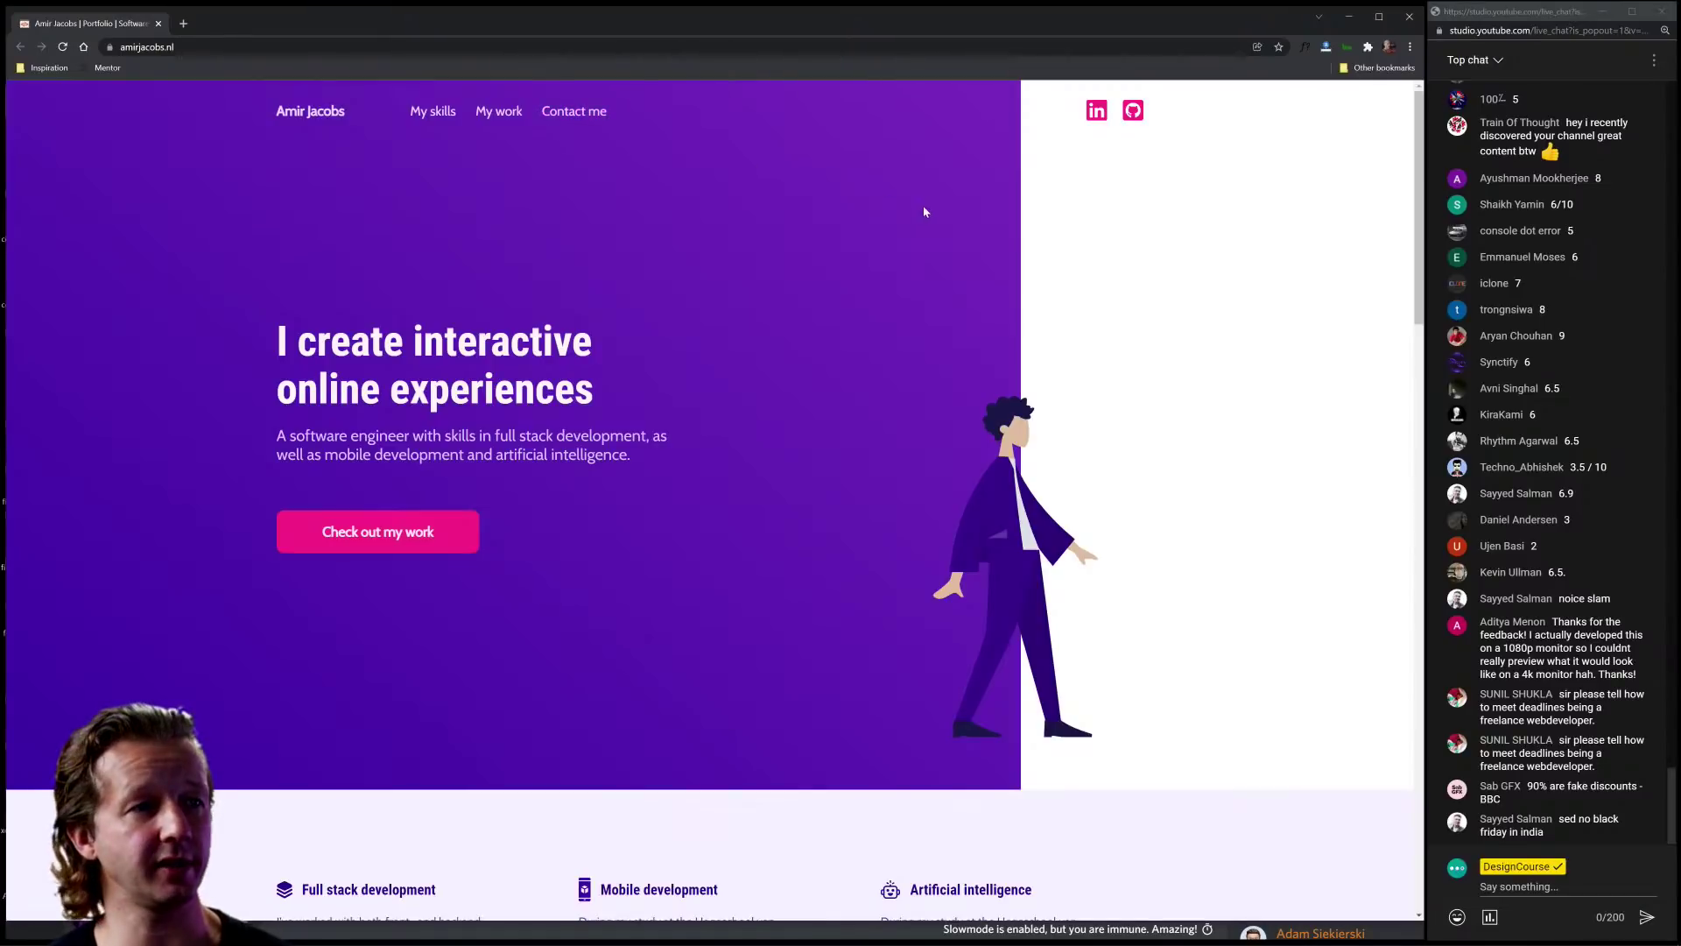
Step: Open DevTools and highlight the Full stack development heading and its description paragraphs
{"action": "scroll", "coordinate": [637, 315], "scroll_direction": "down", "scroll_amount": 2}
{"action": "scroll", "coordinate": [661, 326], "scroll_direction": "down", "scroll_amount": 2}
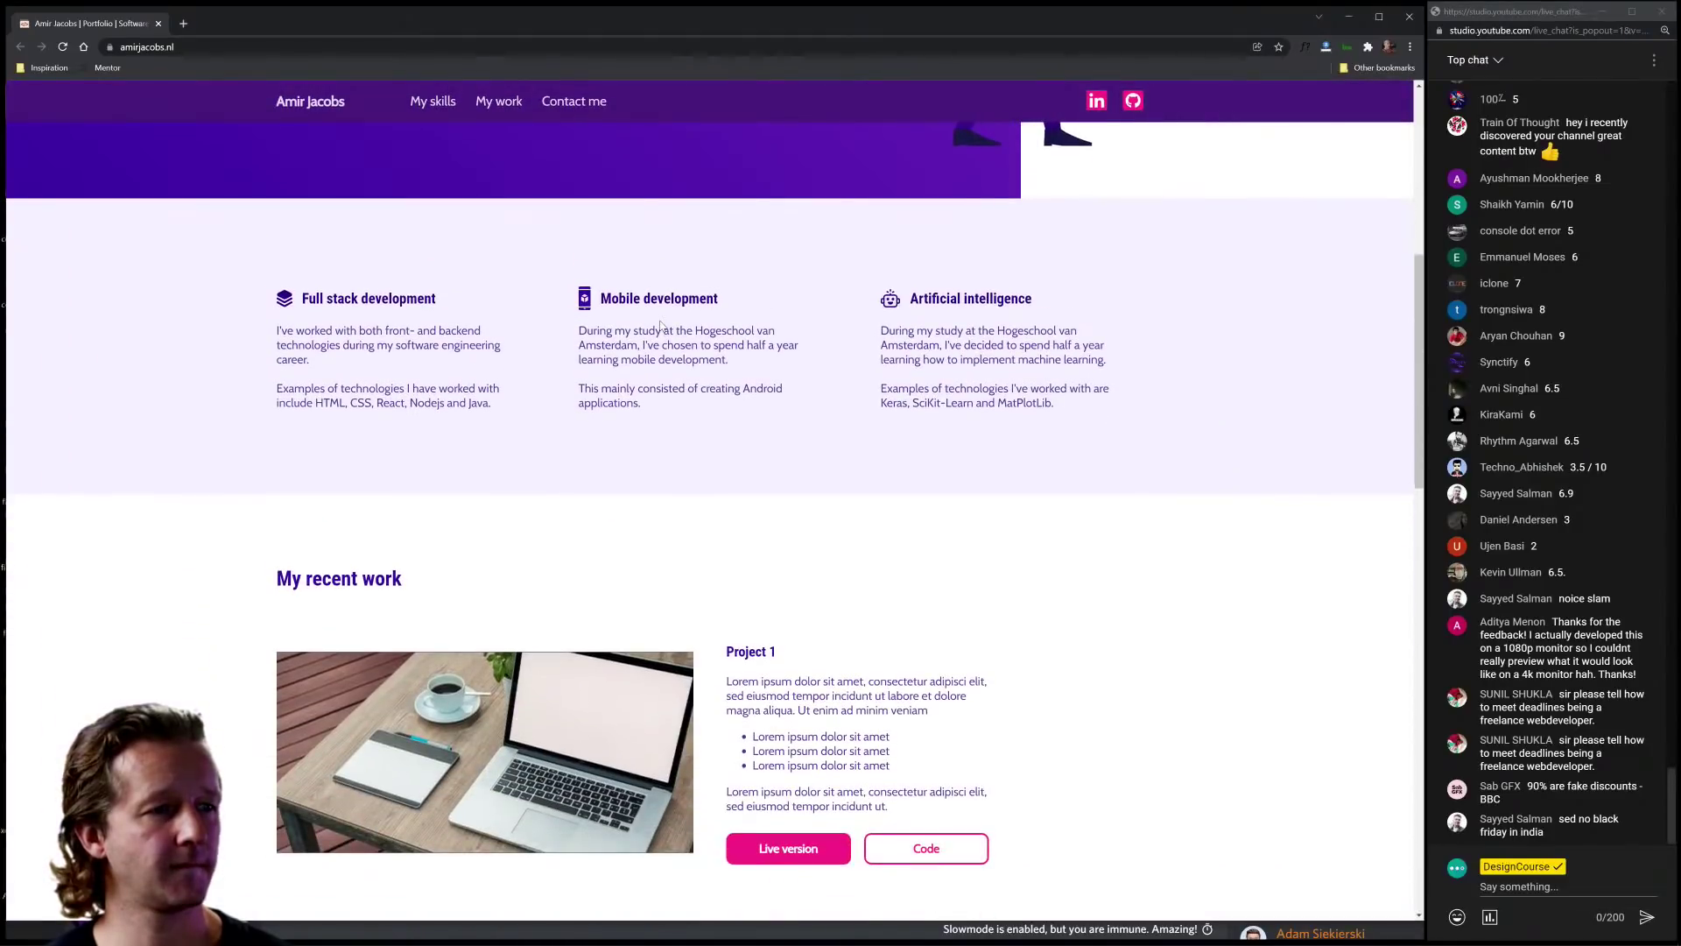
{"action": "key", "text": "F12"}
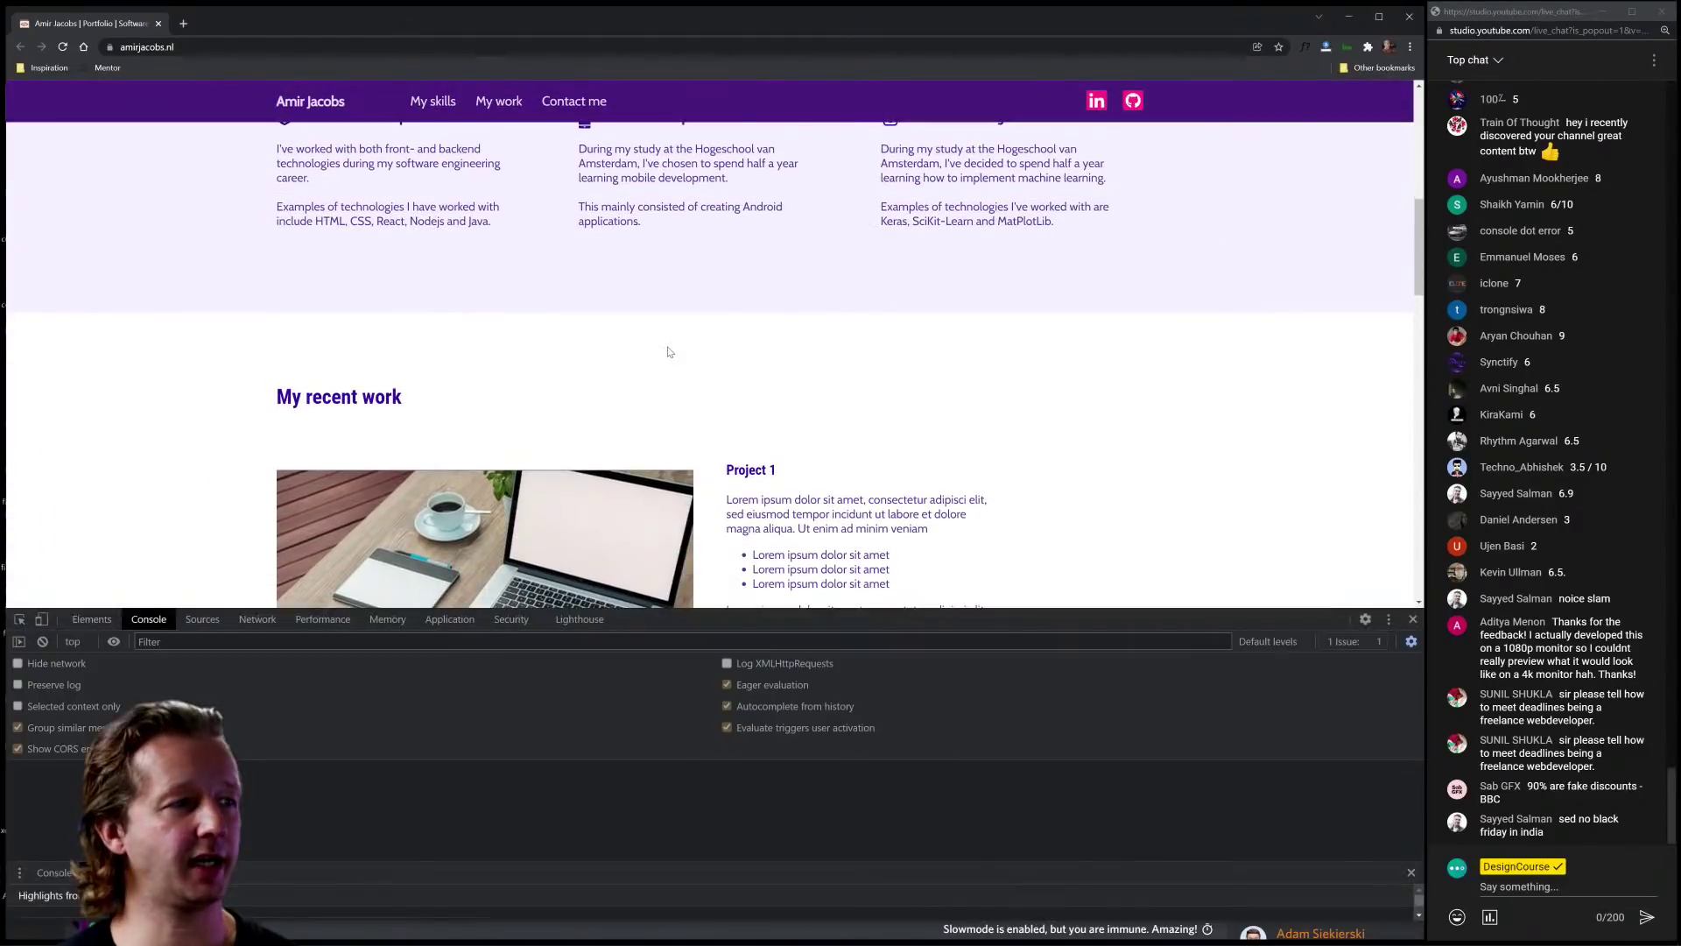
{"action": "scroll", "coordinate": [526, 337], "scroll_direction": "up", "scroll_amount": 3}
{"action": "scroll", "coordinate": [309, 322], "scroll_direction": "down", "scroll_amount": 1}
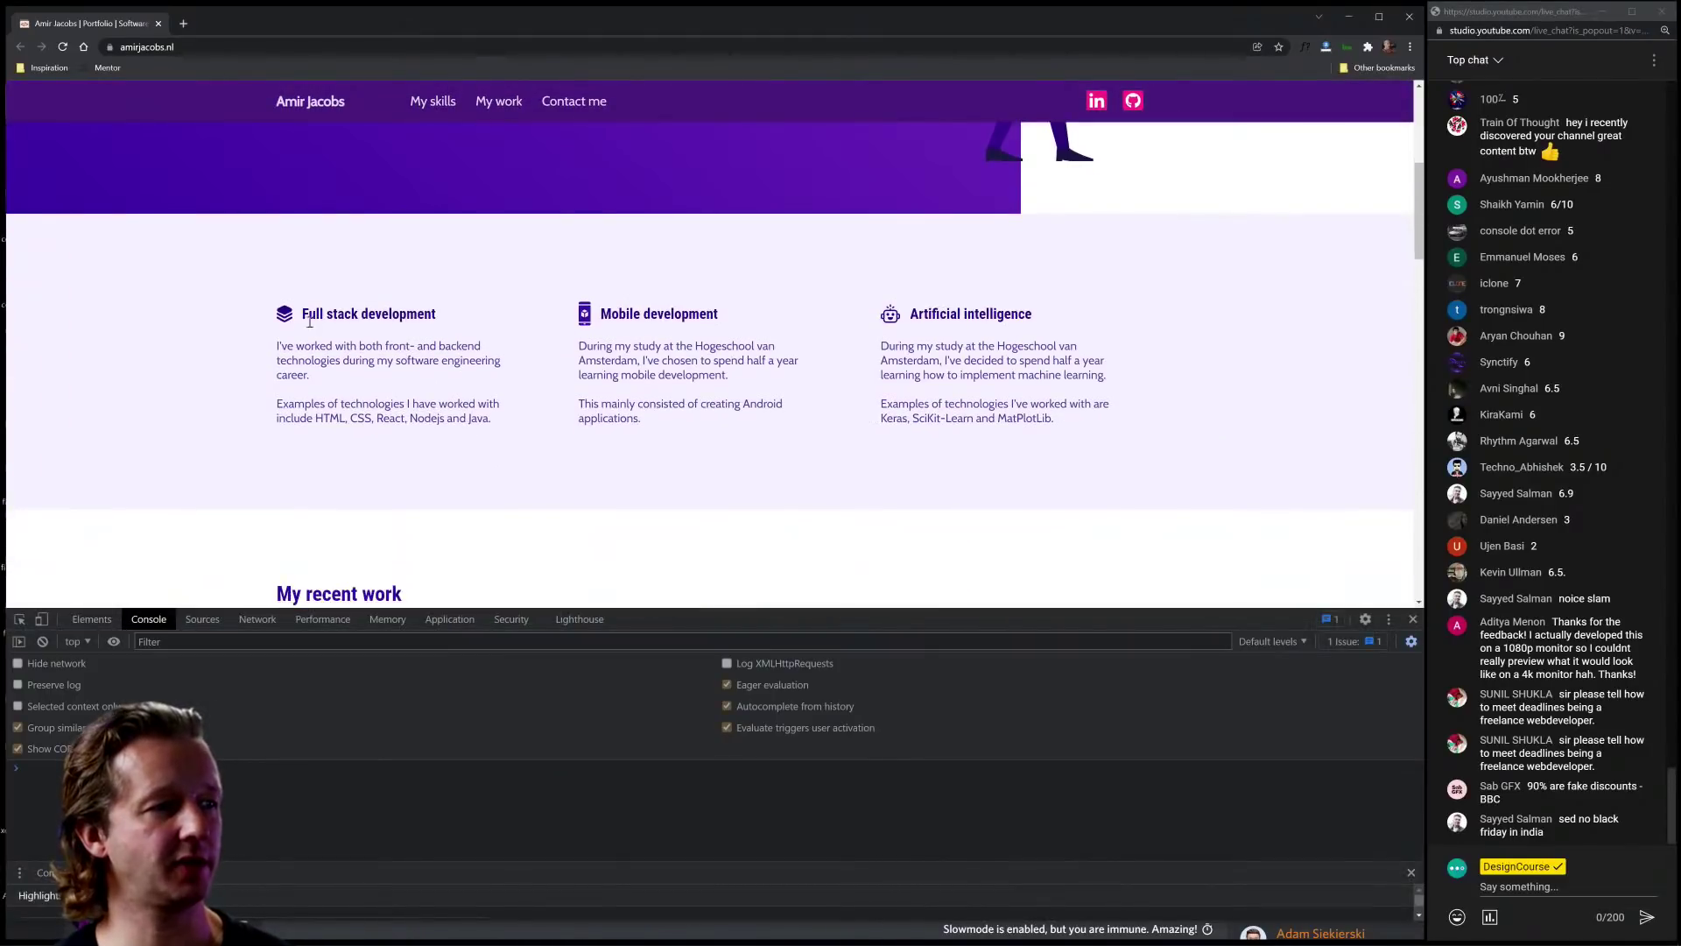
{"action": "left_click_drag", "start_coordinate": [304, 314], "coordinate": [443, 321]}
{"action": "left_click", "coordinate": [430, 313]}
{"action": "left_click", "coordinate": [303, 319]}
{"action": "left_click", "coordinate": [442, 318]}
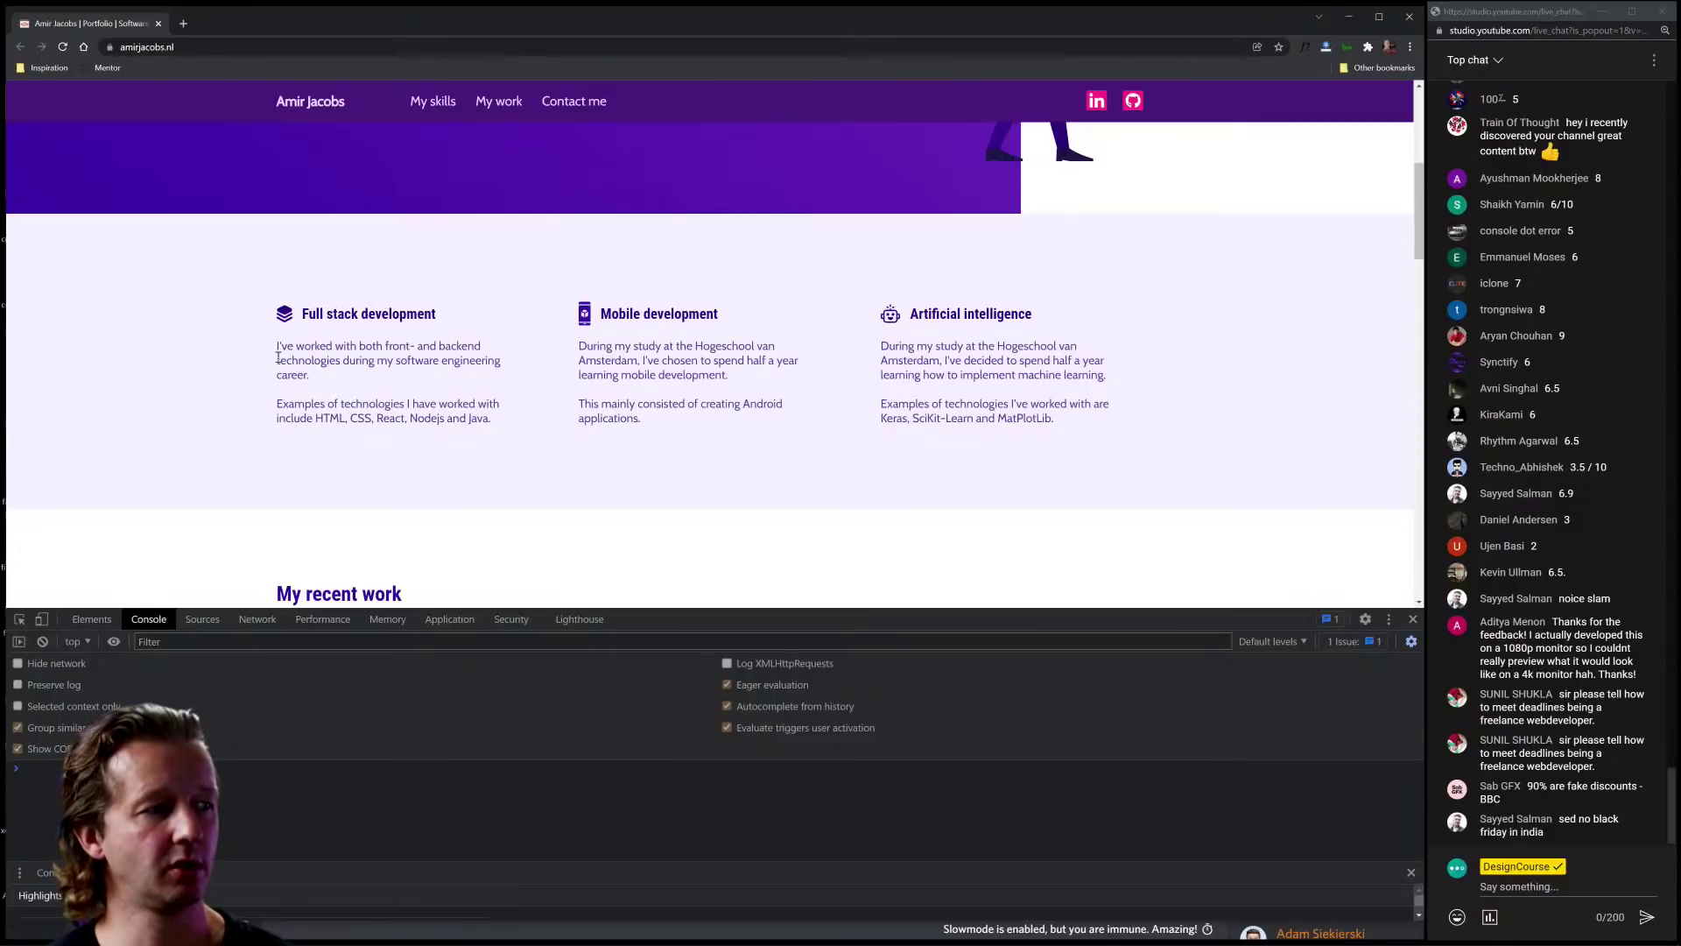
{"action": "left_click_drag", "start_coordinate": [277, 349], "coordinate": [506, 420]}
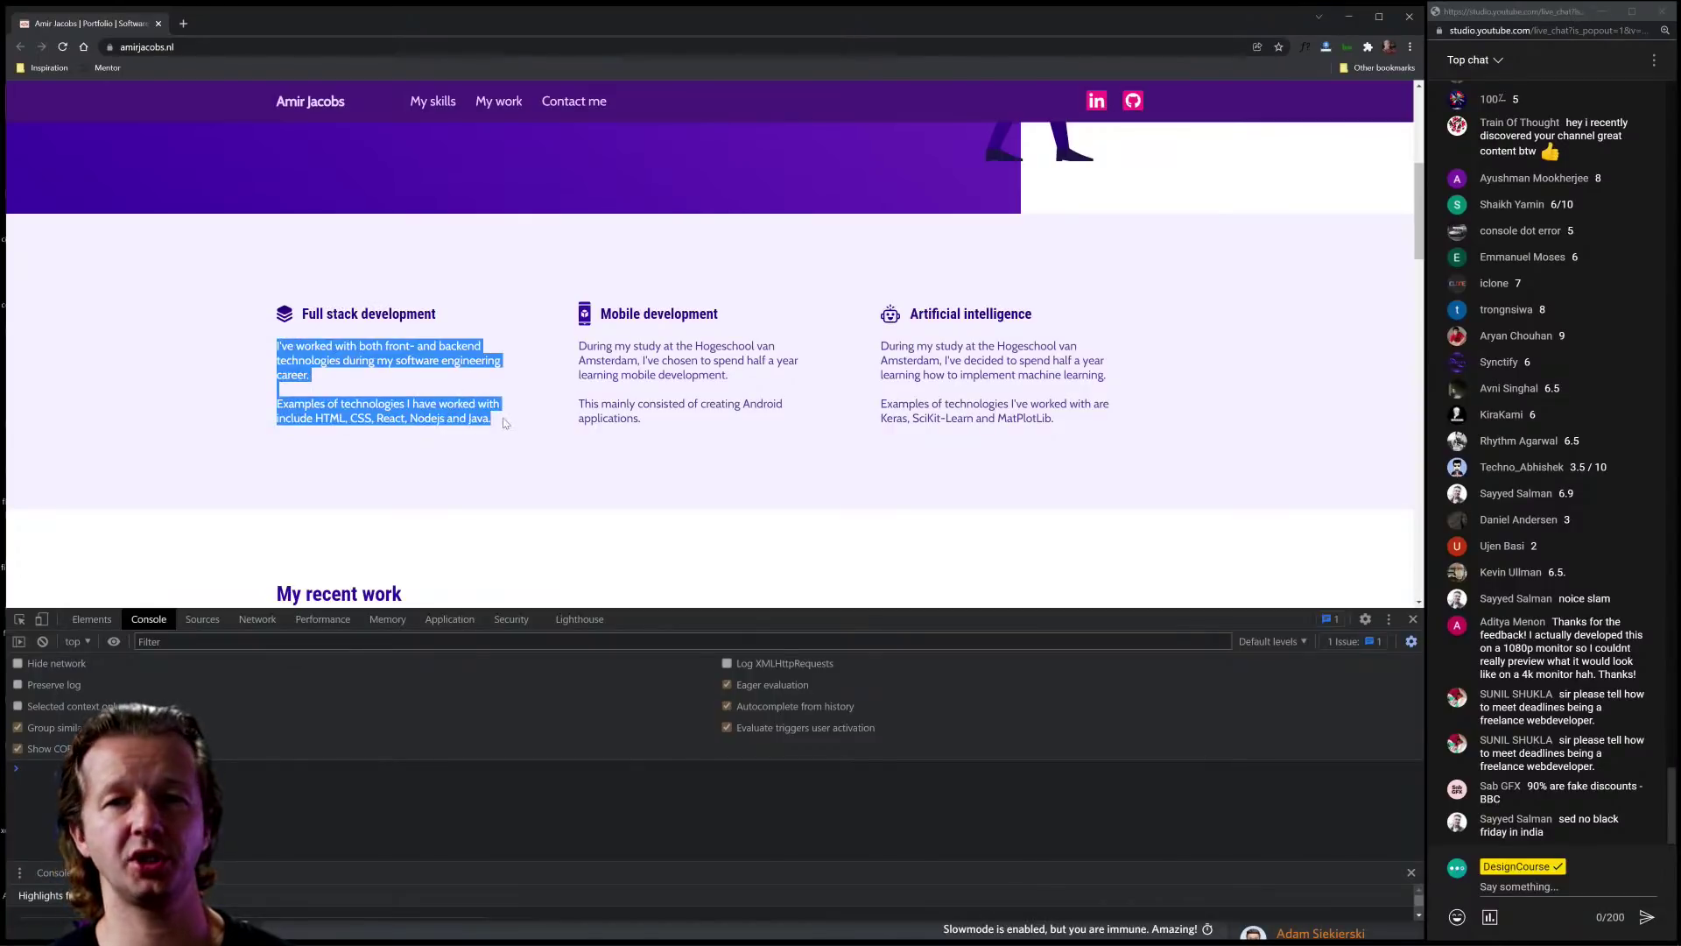
{"action": "left_click", "coordinate": [505, 423]}
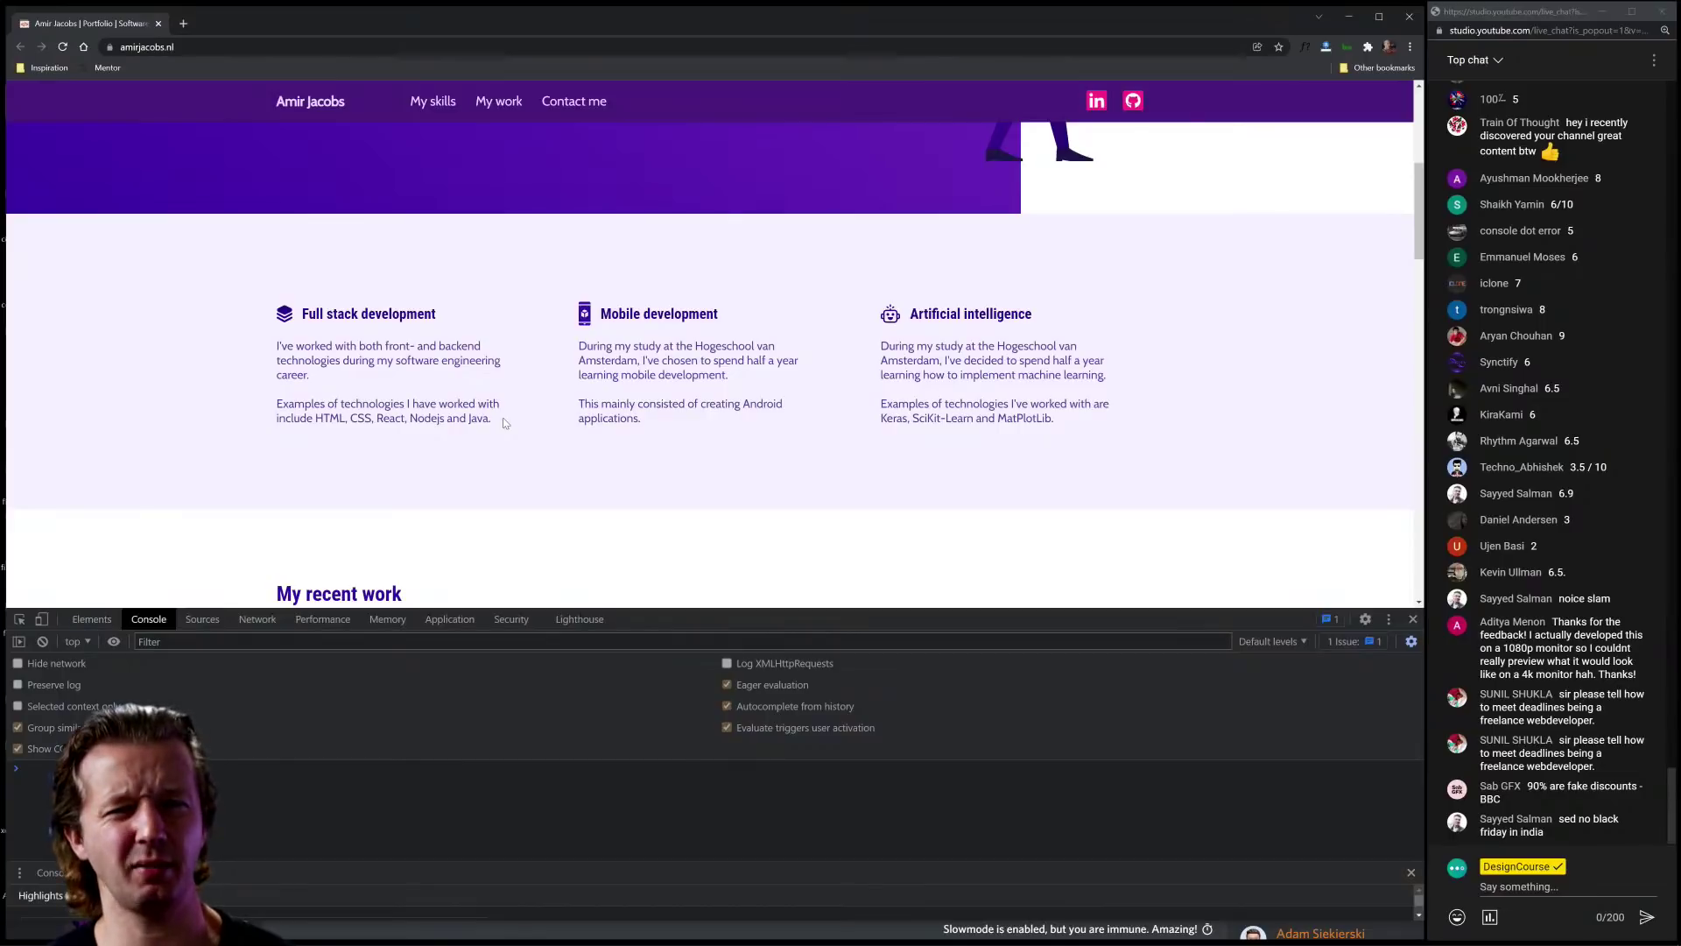
Step: Inspect the Full stack description paragraph and change its text colour to #60547c
{"action": "left_click", "coordinate": [19, 619]}
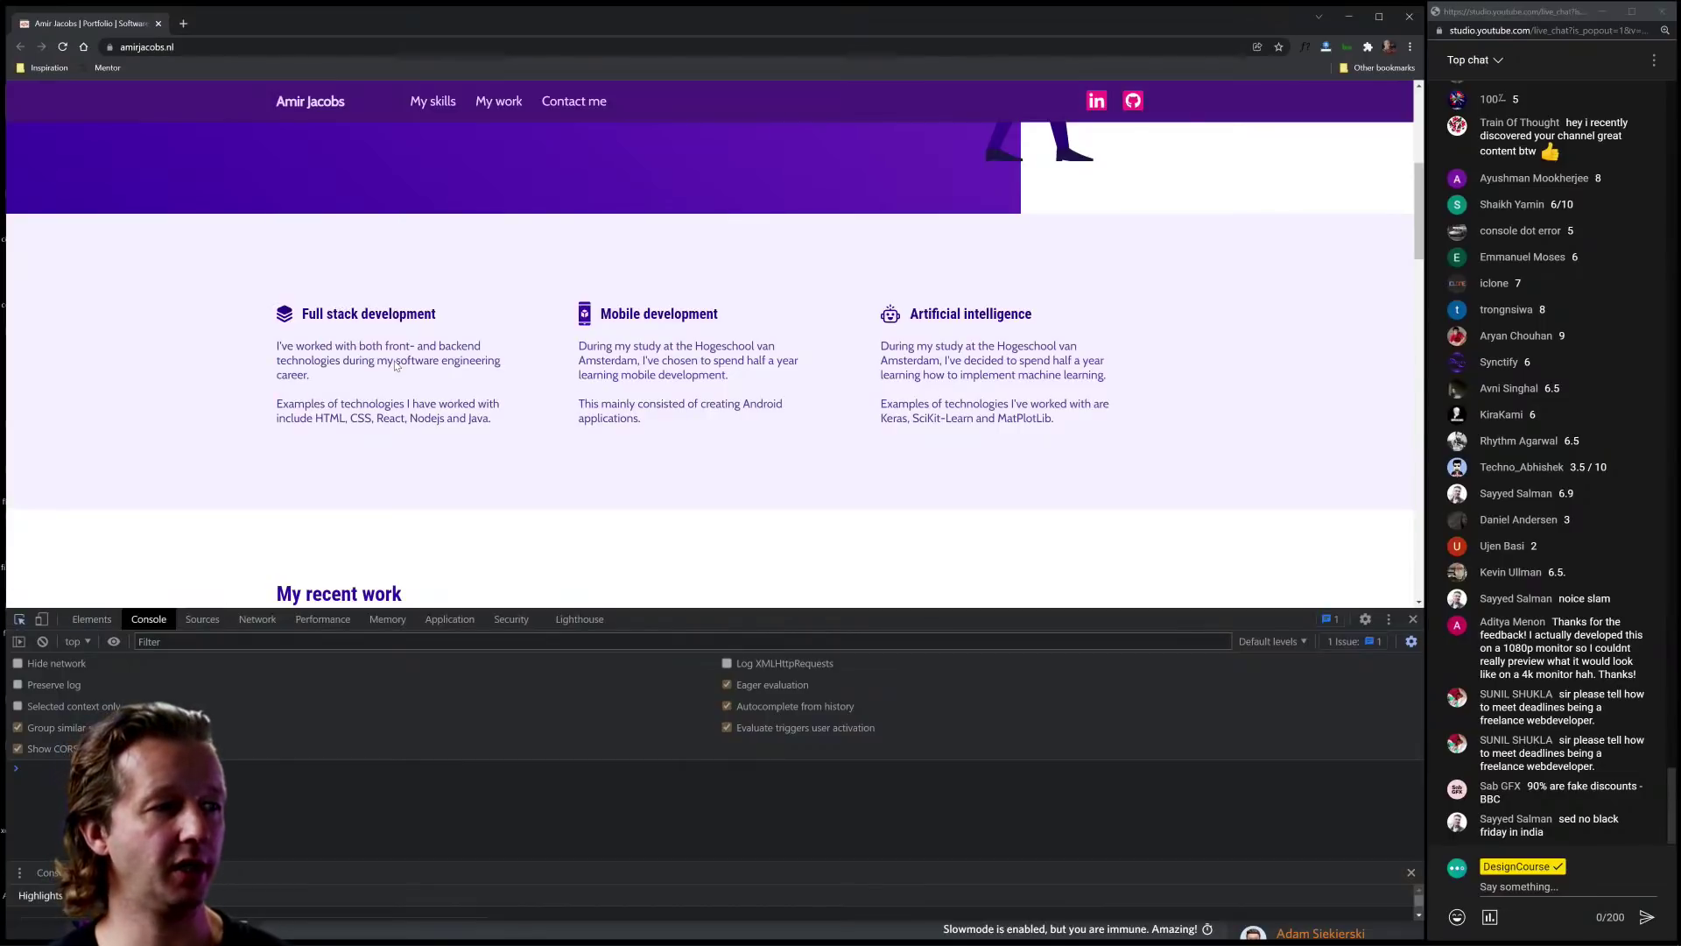
{"action": "left_click", "coordinate": [396, 366]}
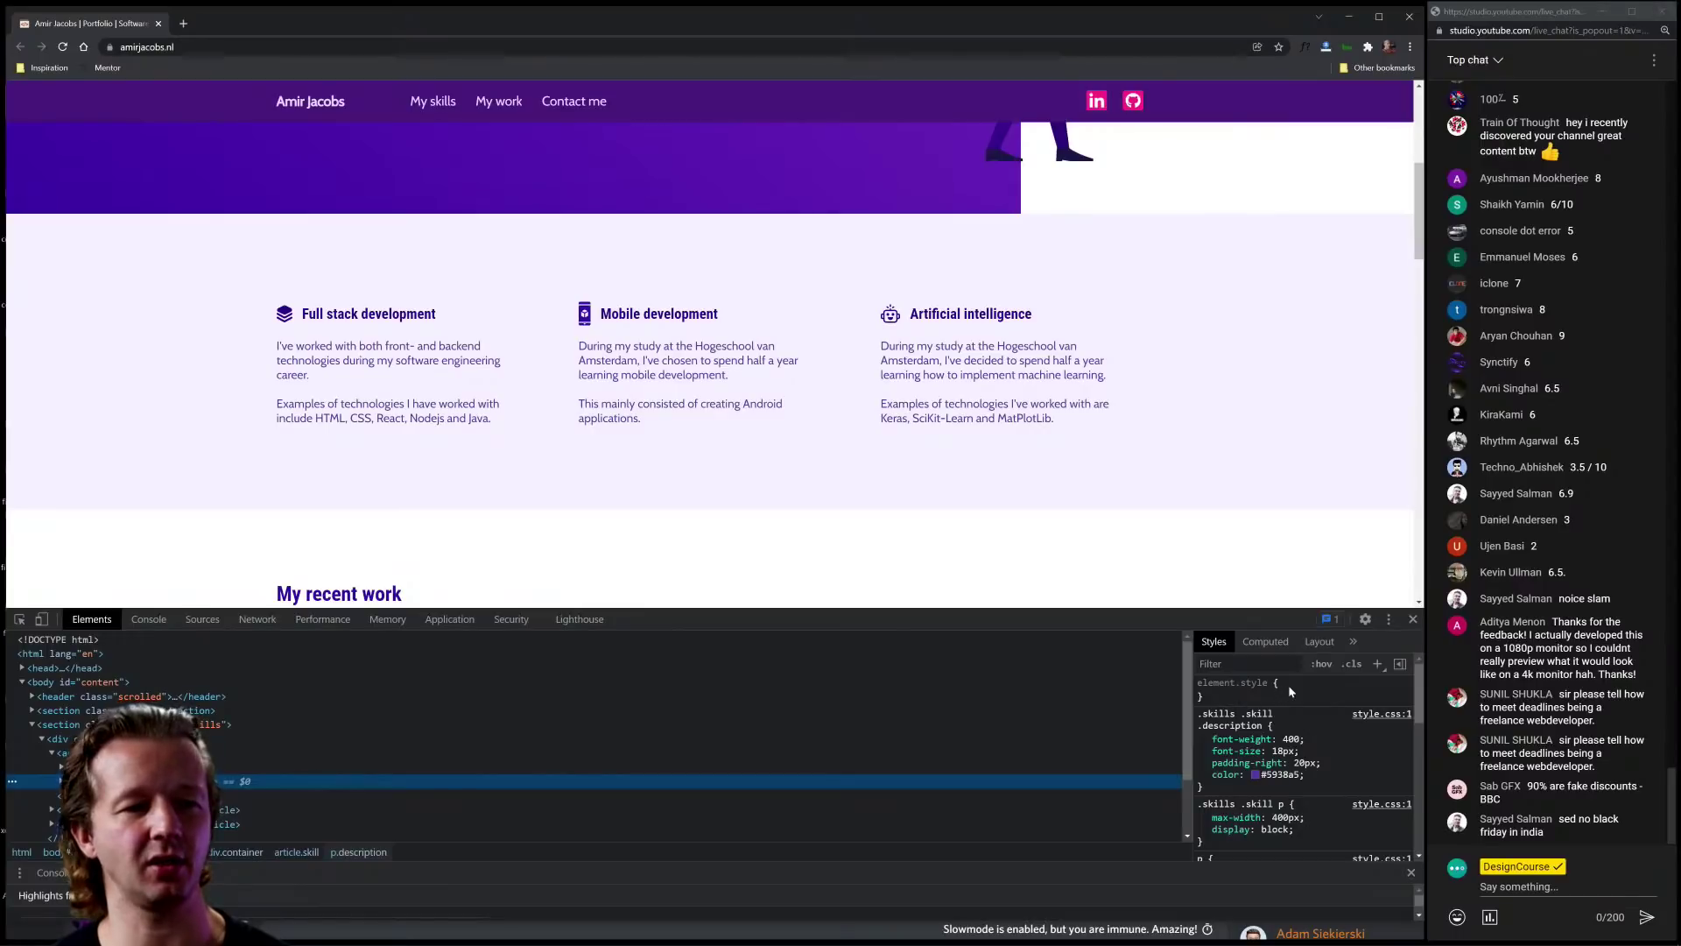
{"action": "left_click", "coordinate": [1255, 774]}
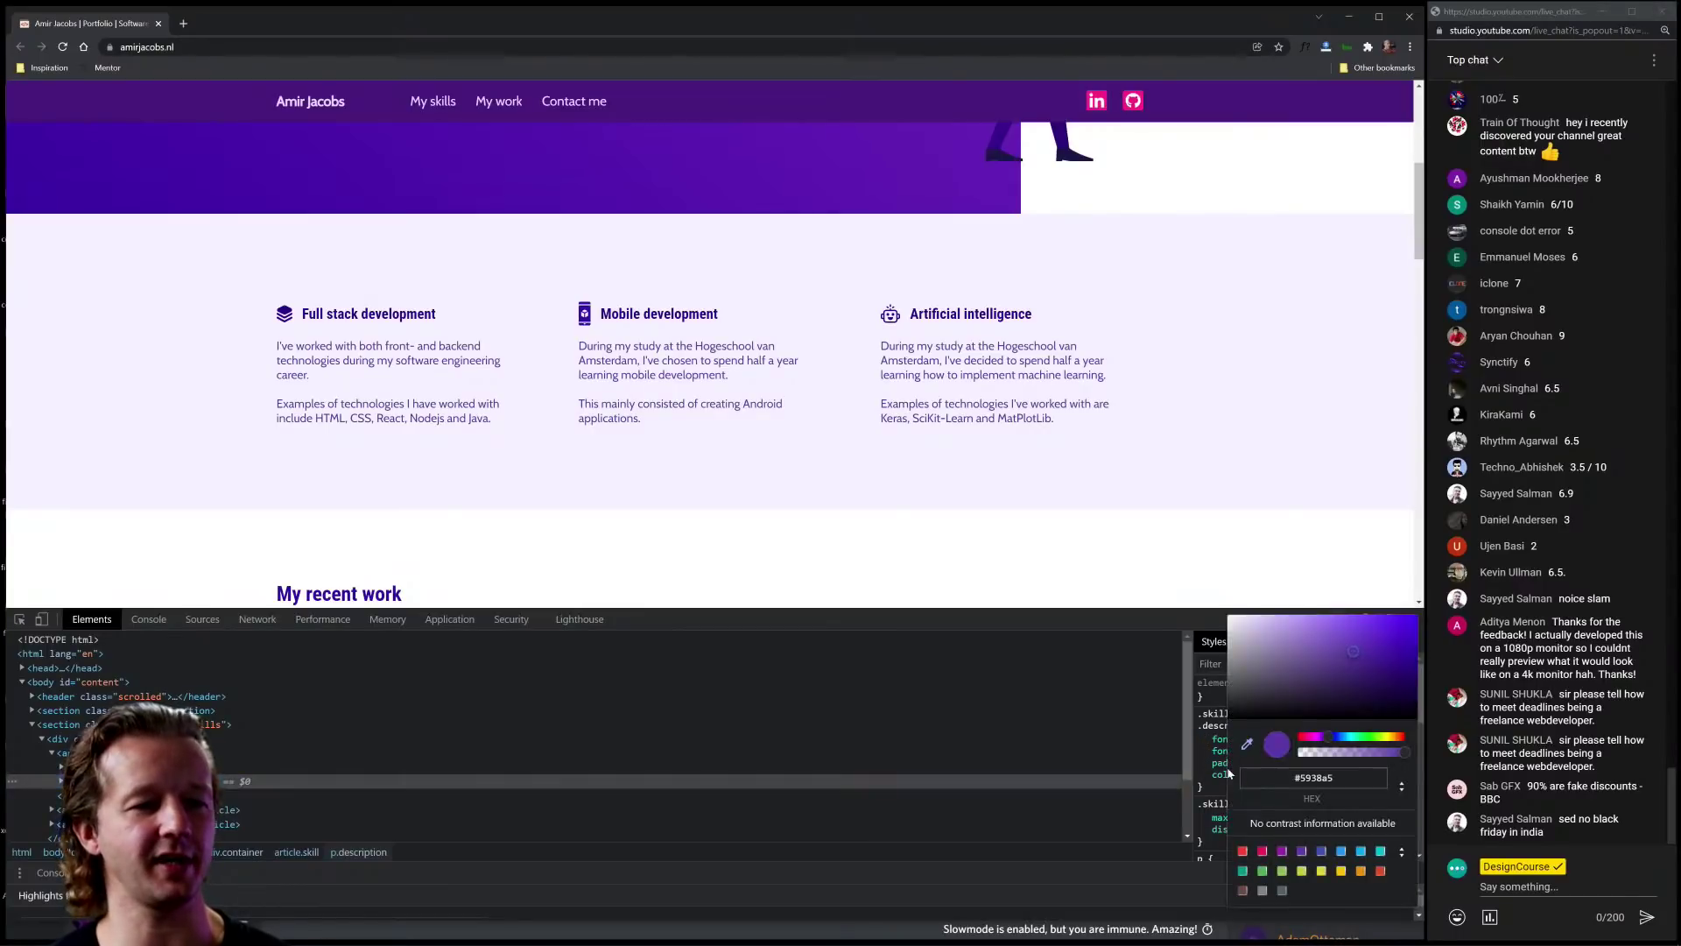
{"action": "left_click_drag", "start_coordinate": [1285, 675], "coordinate": [1273, 676]}
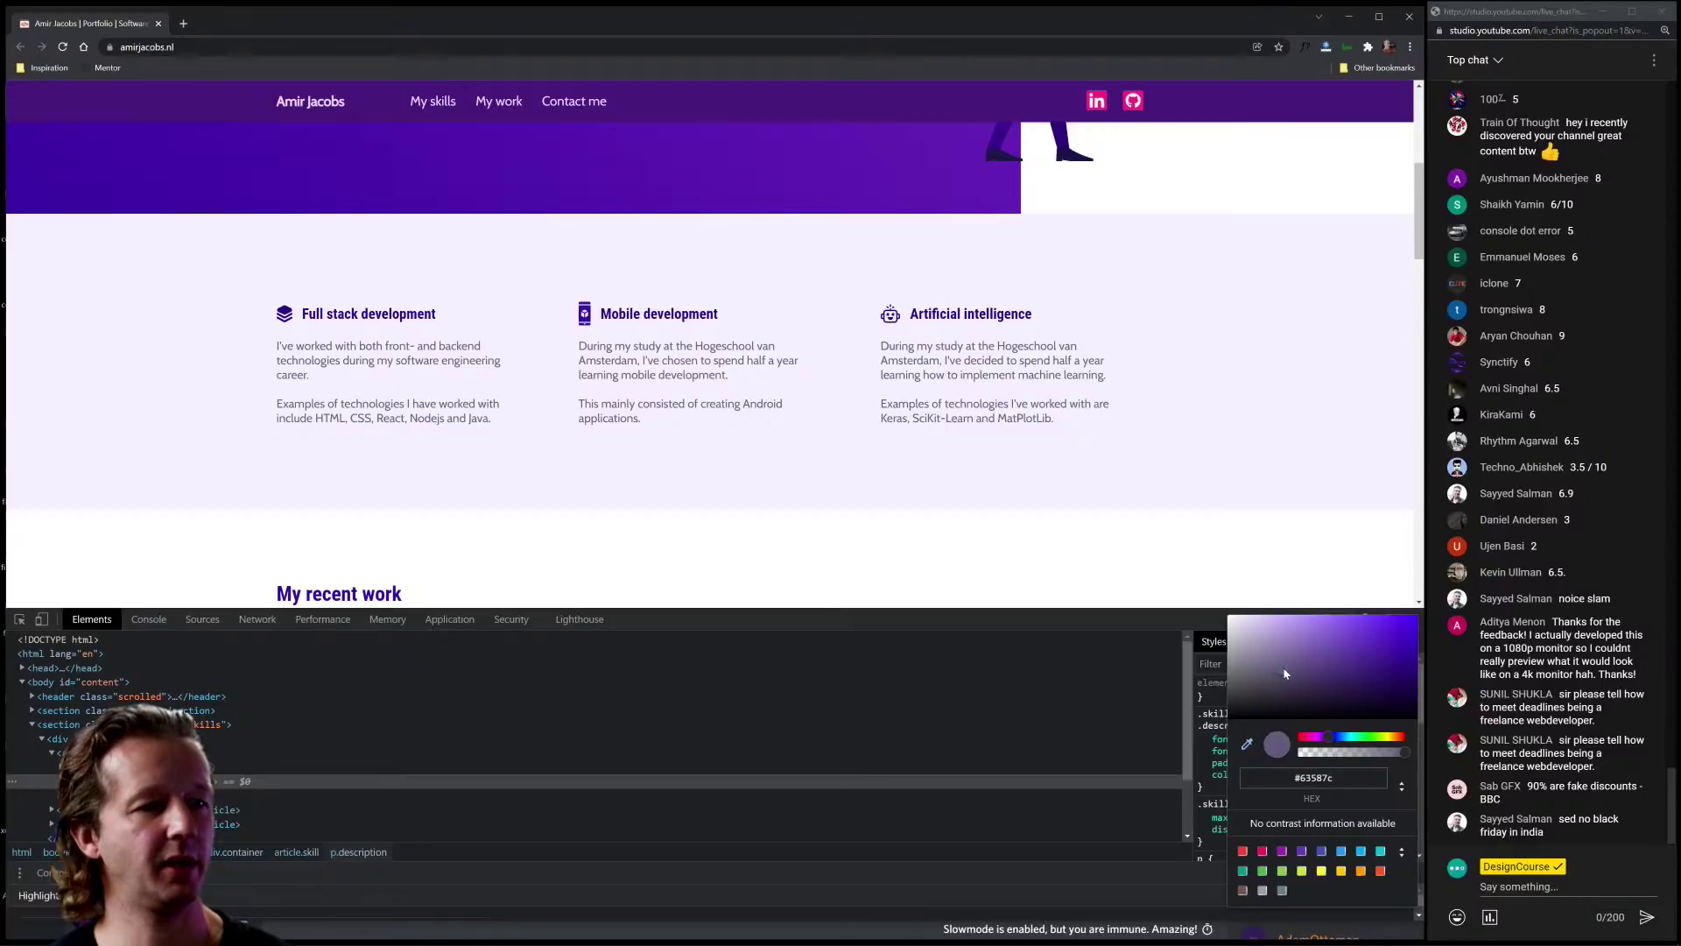
{"action": "left_click", "coordinate": [1291, 672]}
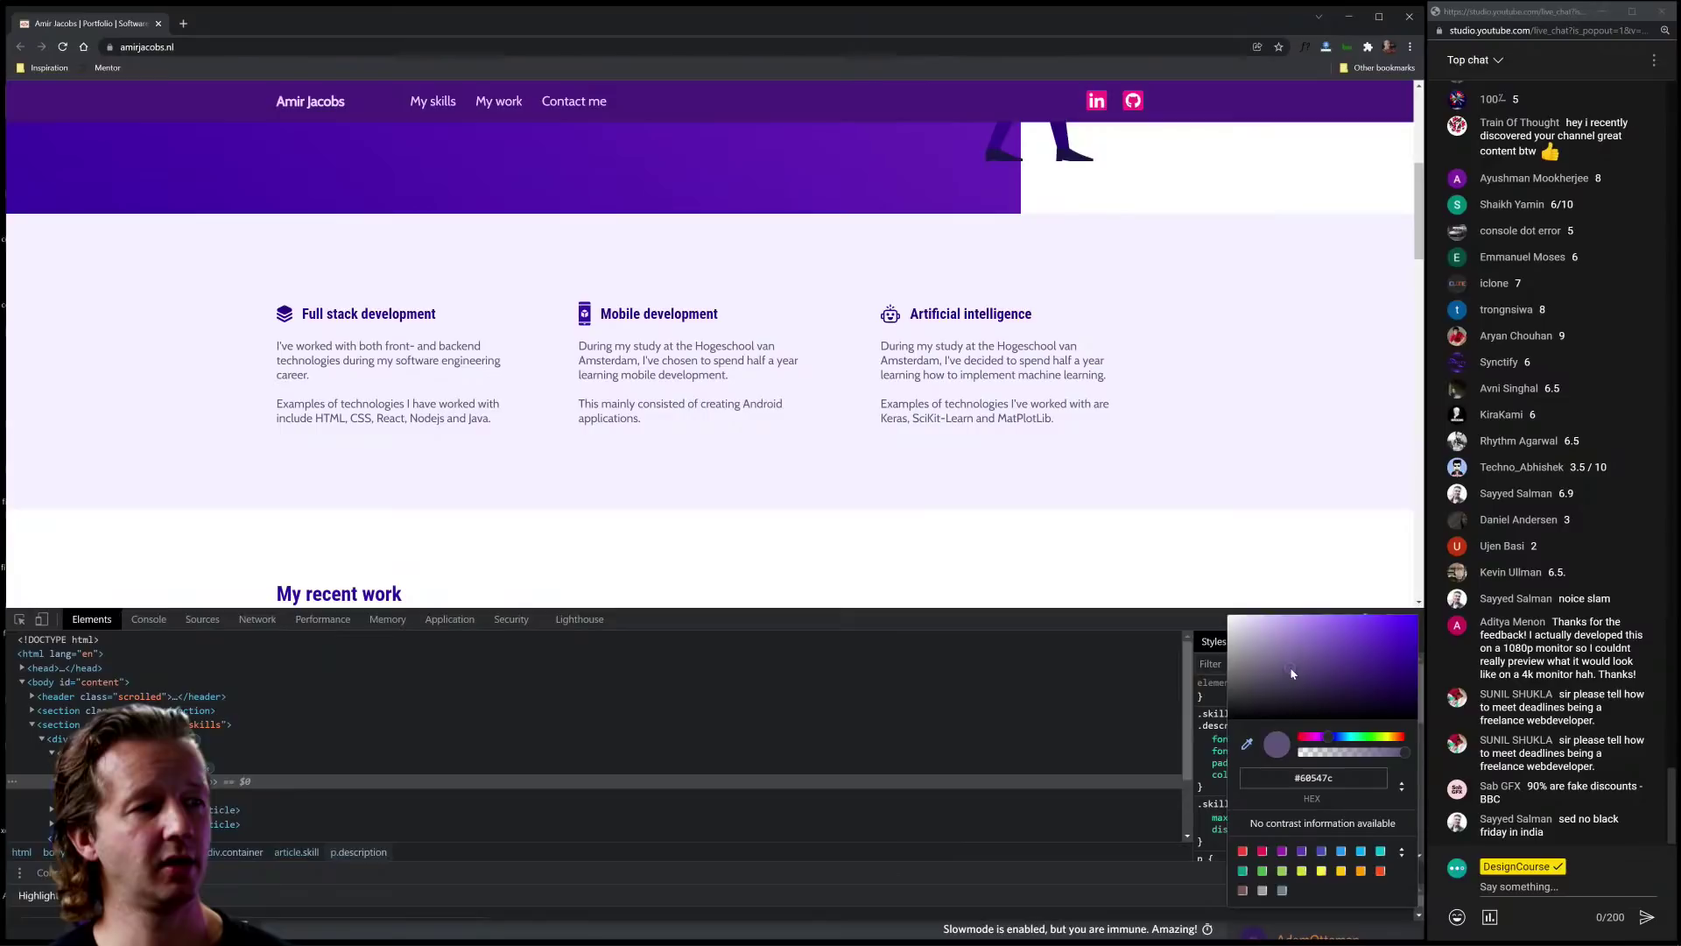
{"action": "key", "text": "Return"}
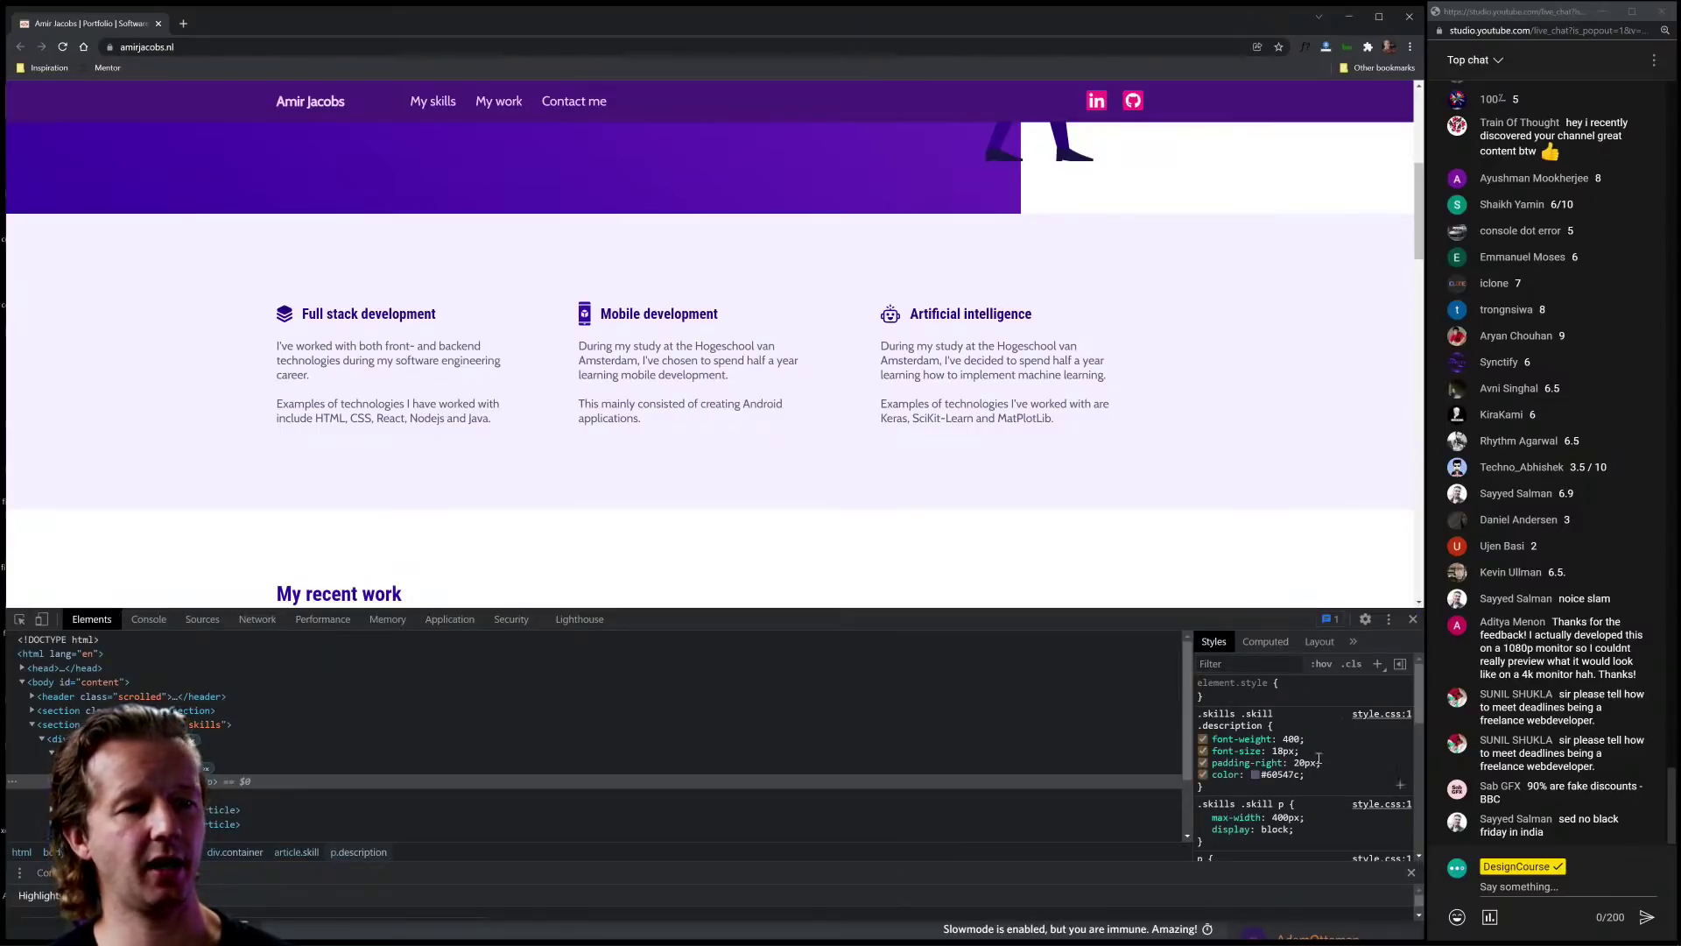
Step: Add line-height: 1.4em to the description rule, then close DevTools
{"action": "left_click", "coordinate": [1333, 770]}
{"action": "type", "text": "line-height"}
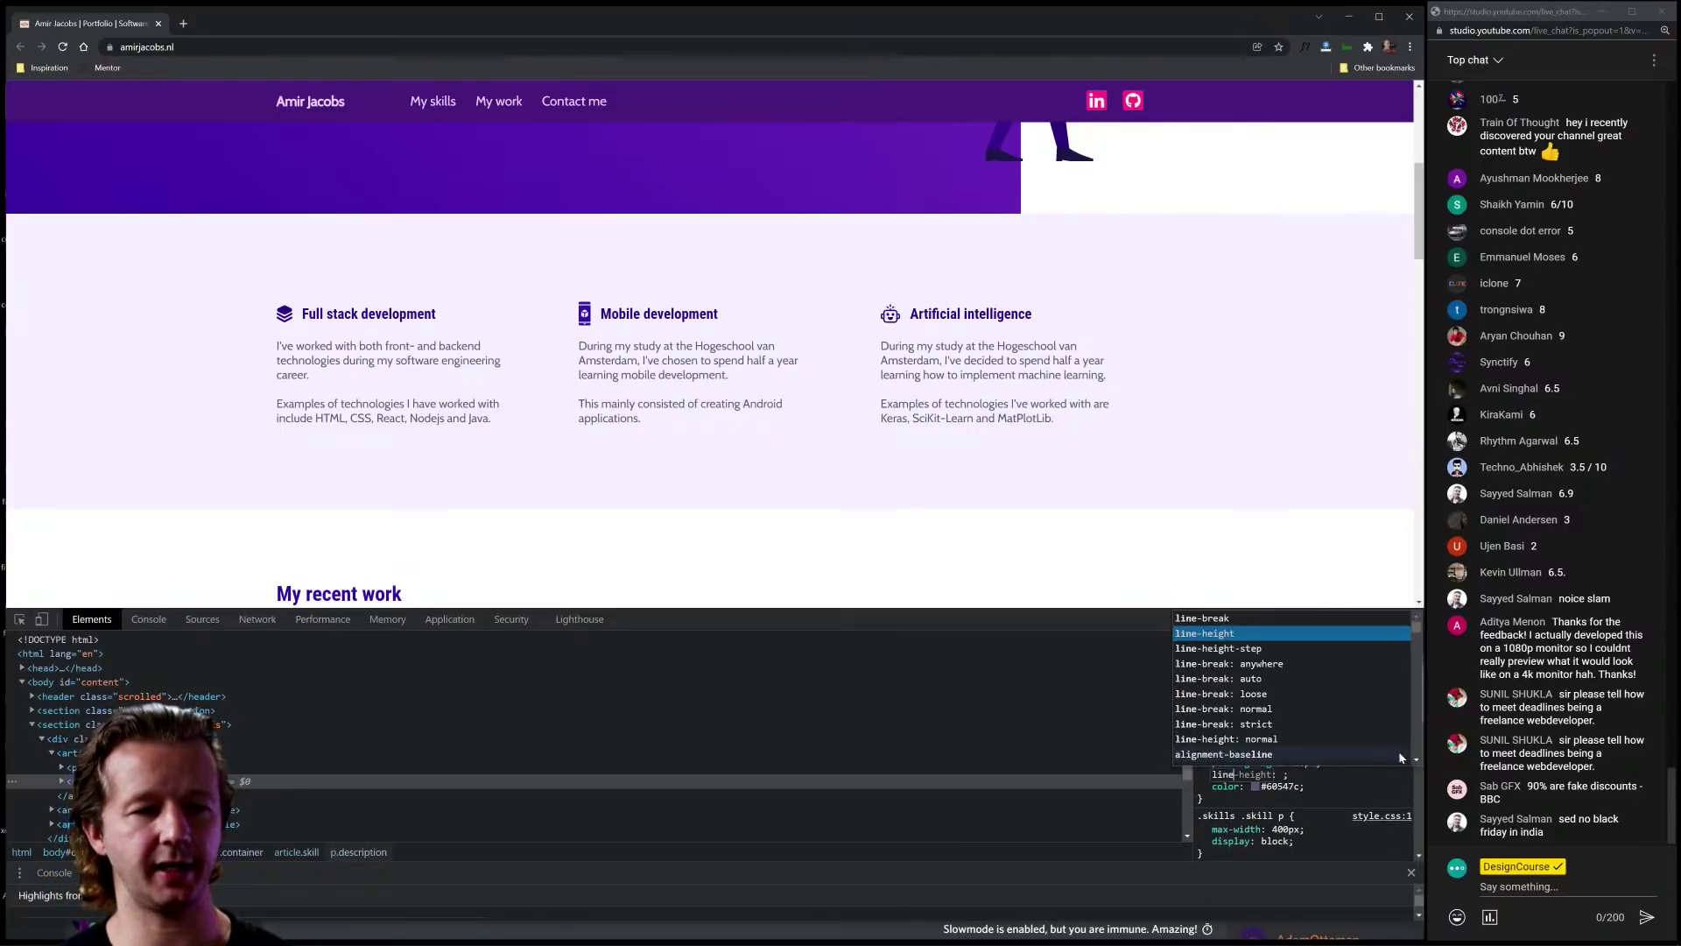
{"action": "key", "text": "Tab"}
{"action": "type", "text": "1em"}
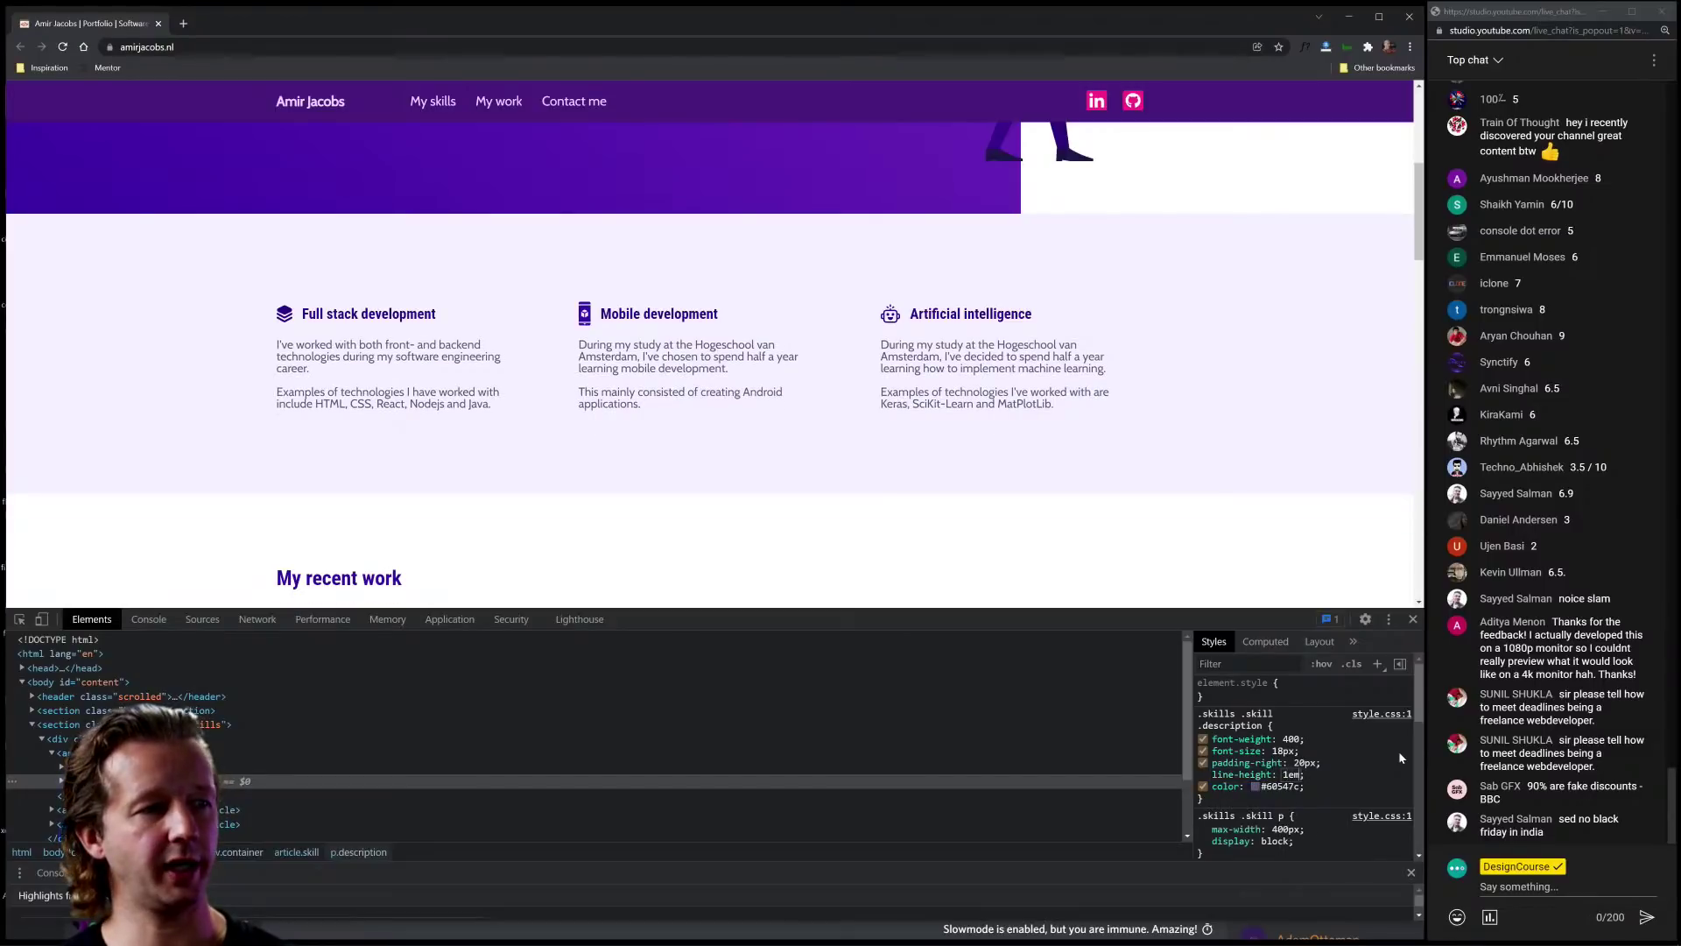
{"action": "key", "text": "alt+Up"}
{"action": "key", "text": "alt+Up"}
{"action": "key", "text": "alt+Up"}
{"action": "key", "text": "alt+Up"}
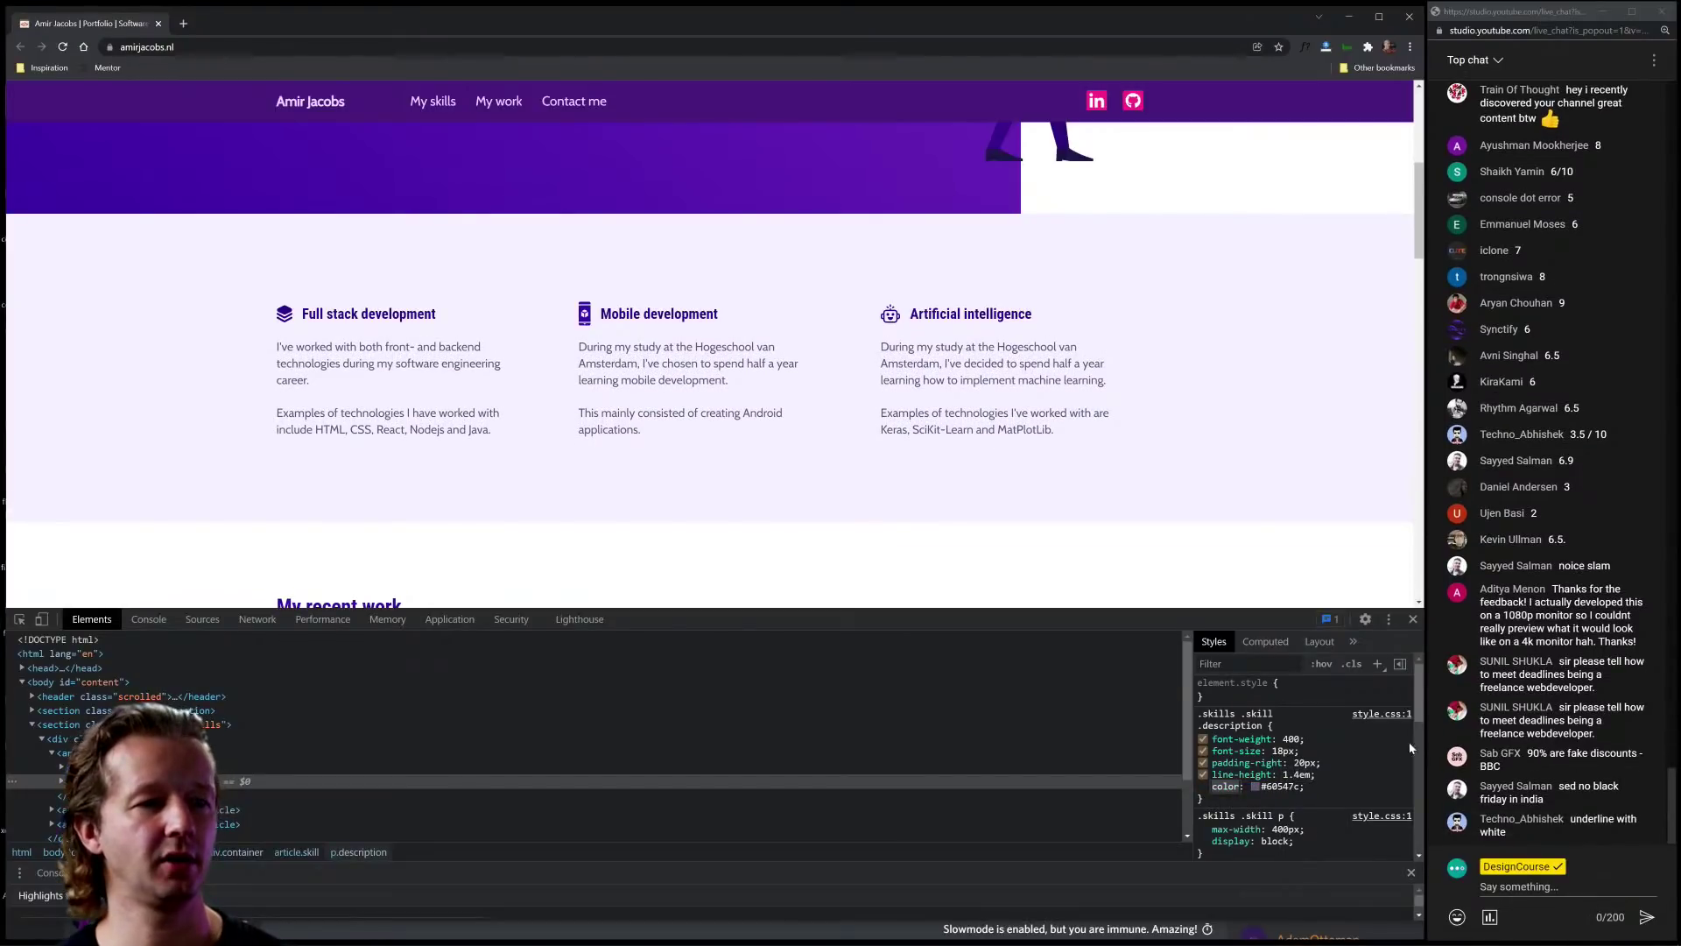
{"action": "left_click", "coordinate": [1414, 620]}
{"action": "left_click_drag", "start_coordinate": [1138, 605], "coordinate": [813, 616]}
{"action": "left_click", "coordinate": [813, 616]}
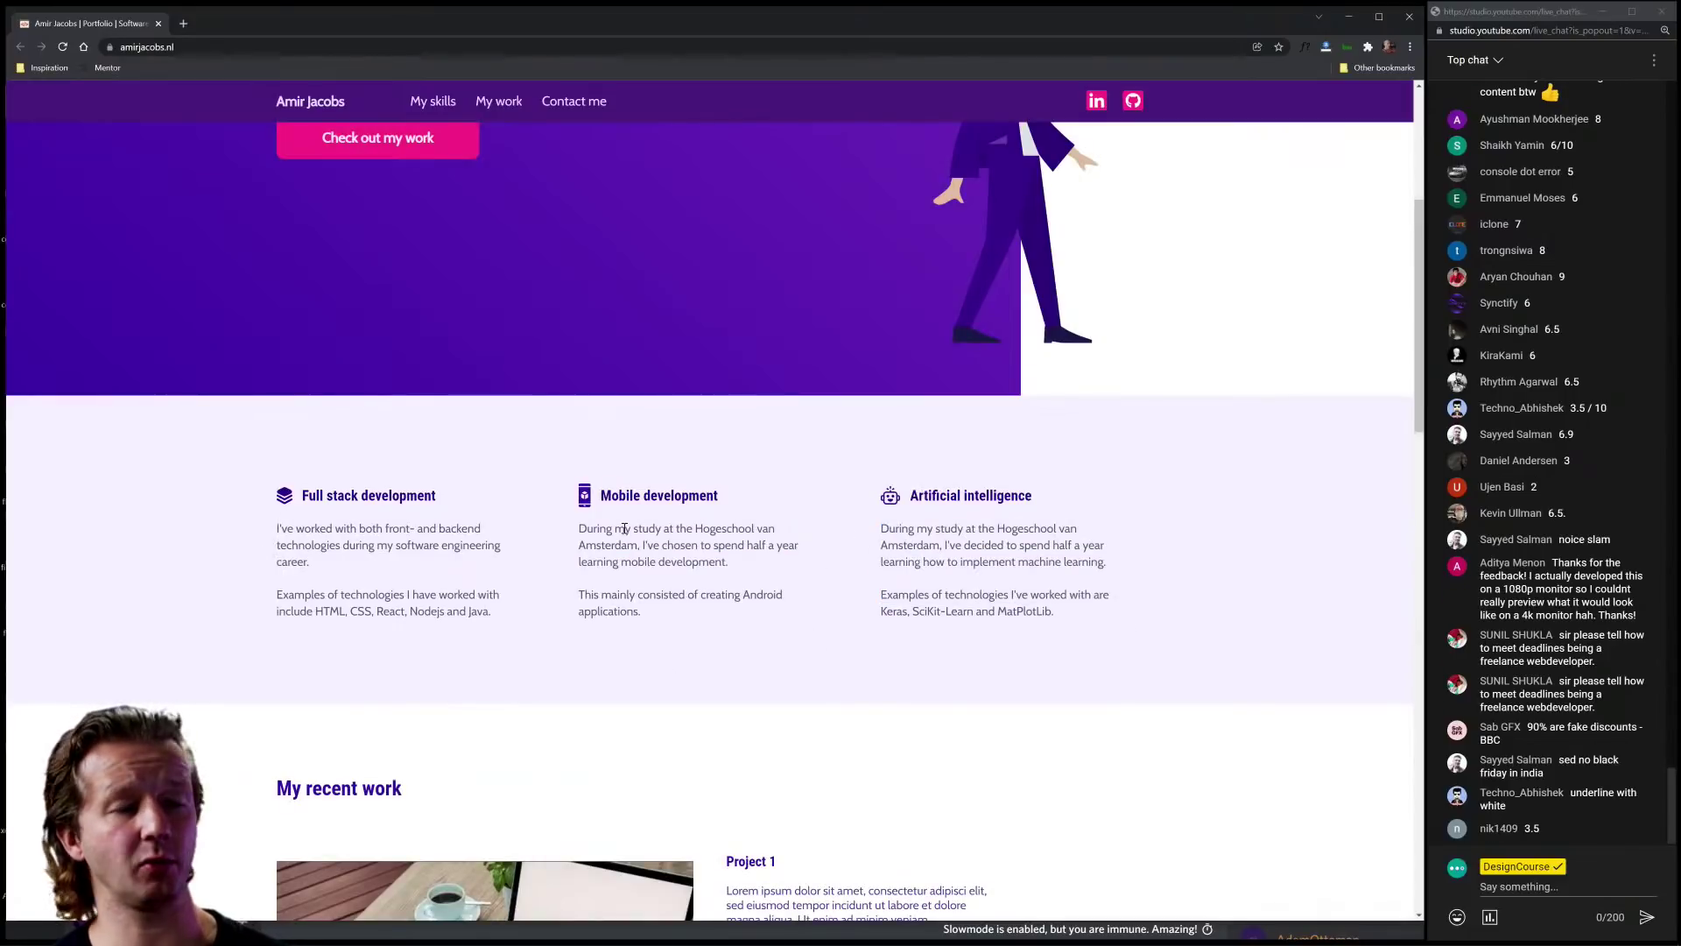
Step: Reload the page to discard the style edits and highlight the Project 1 description
{"action": "left_click", "coordinate": [62, 46]}
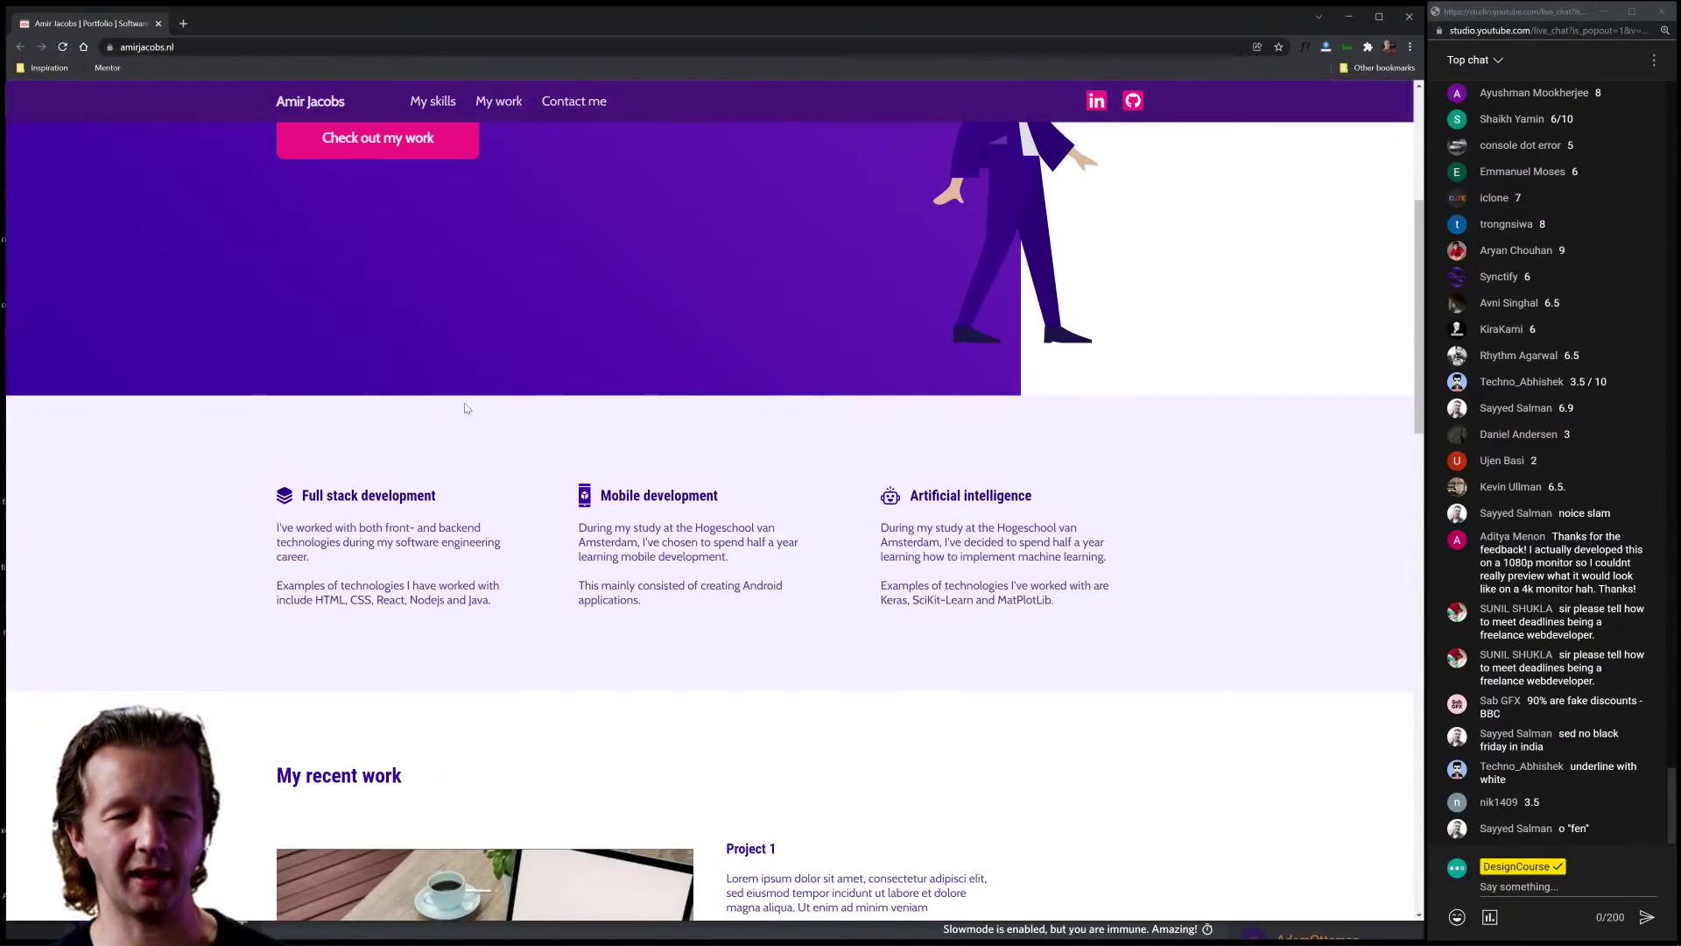
{"action": "scroll", "coordinate": [780, 577], "scroll_direction": "down", "scroll_amount": 6}
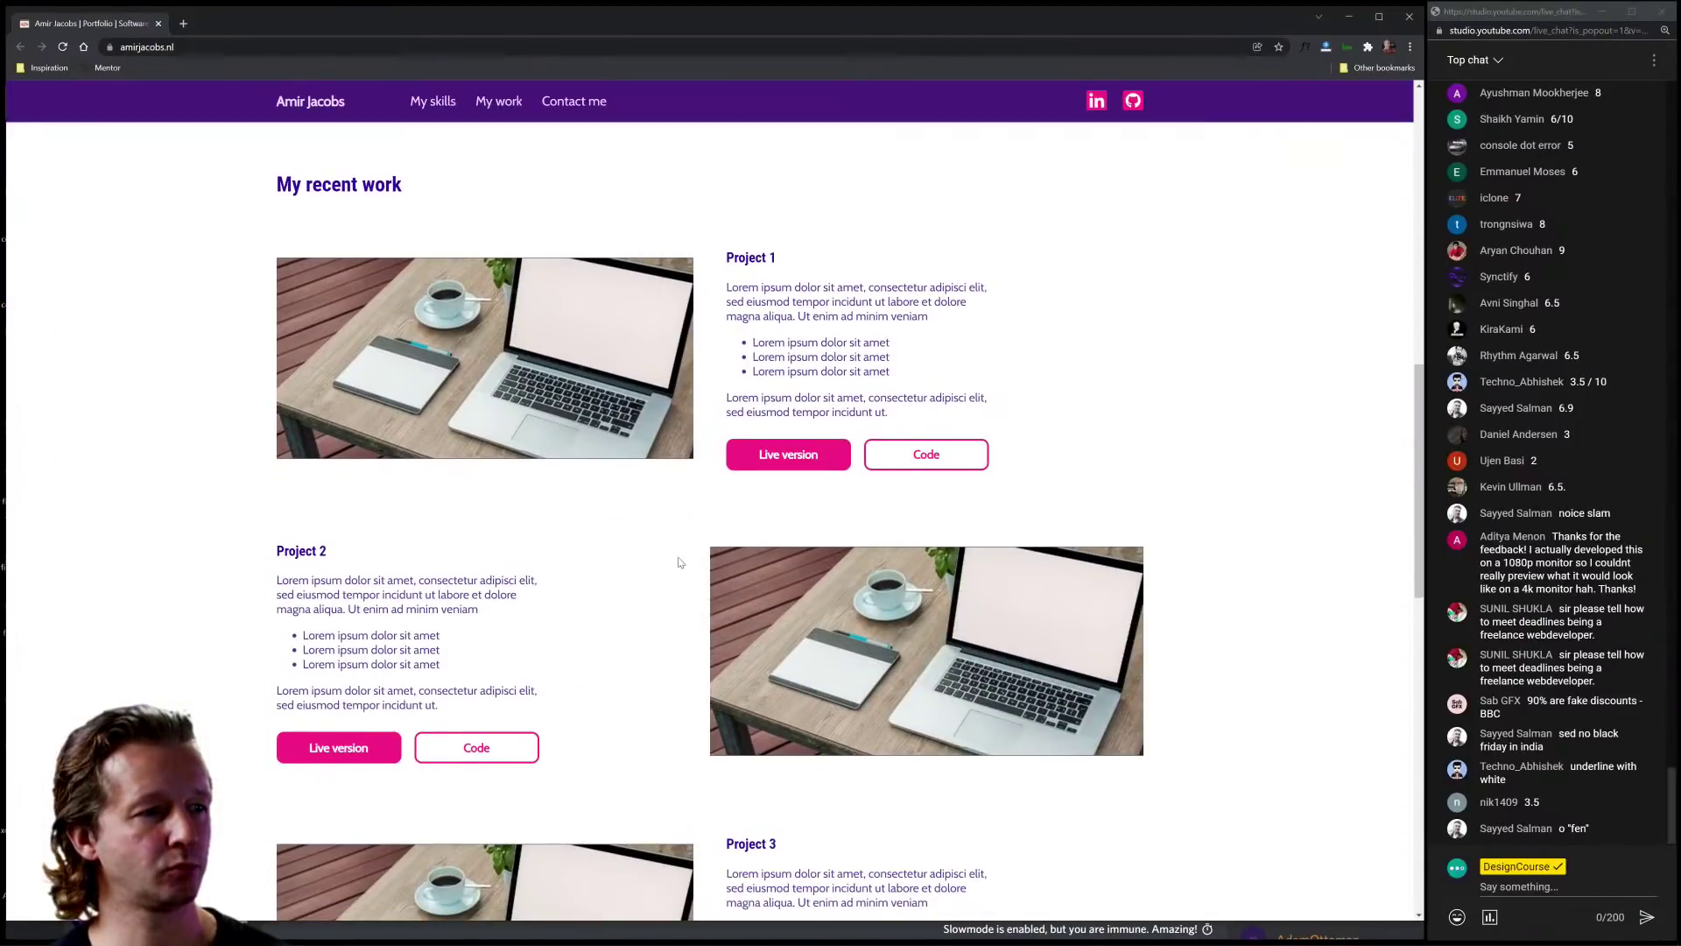
{"action": "scroll", "coordinate": [644, 561], "scroll_direction": "down", "scroll_amount": 2}
{"action": "scroll", "coordinate": [701, 420], "scroll_direction": "up", "scroll_amount": 2}
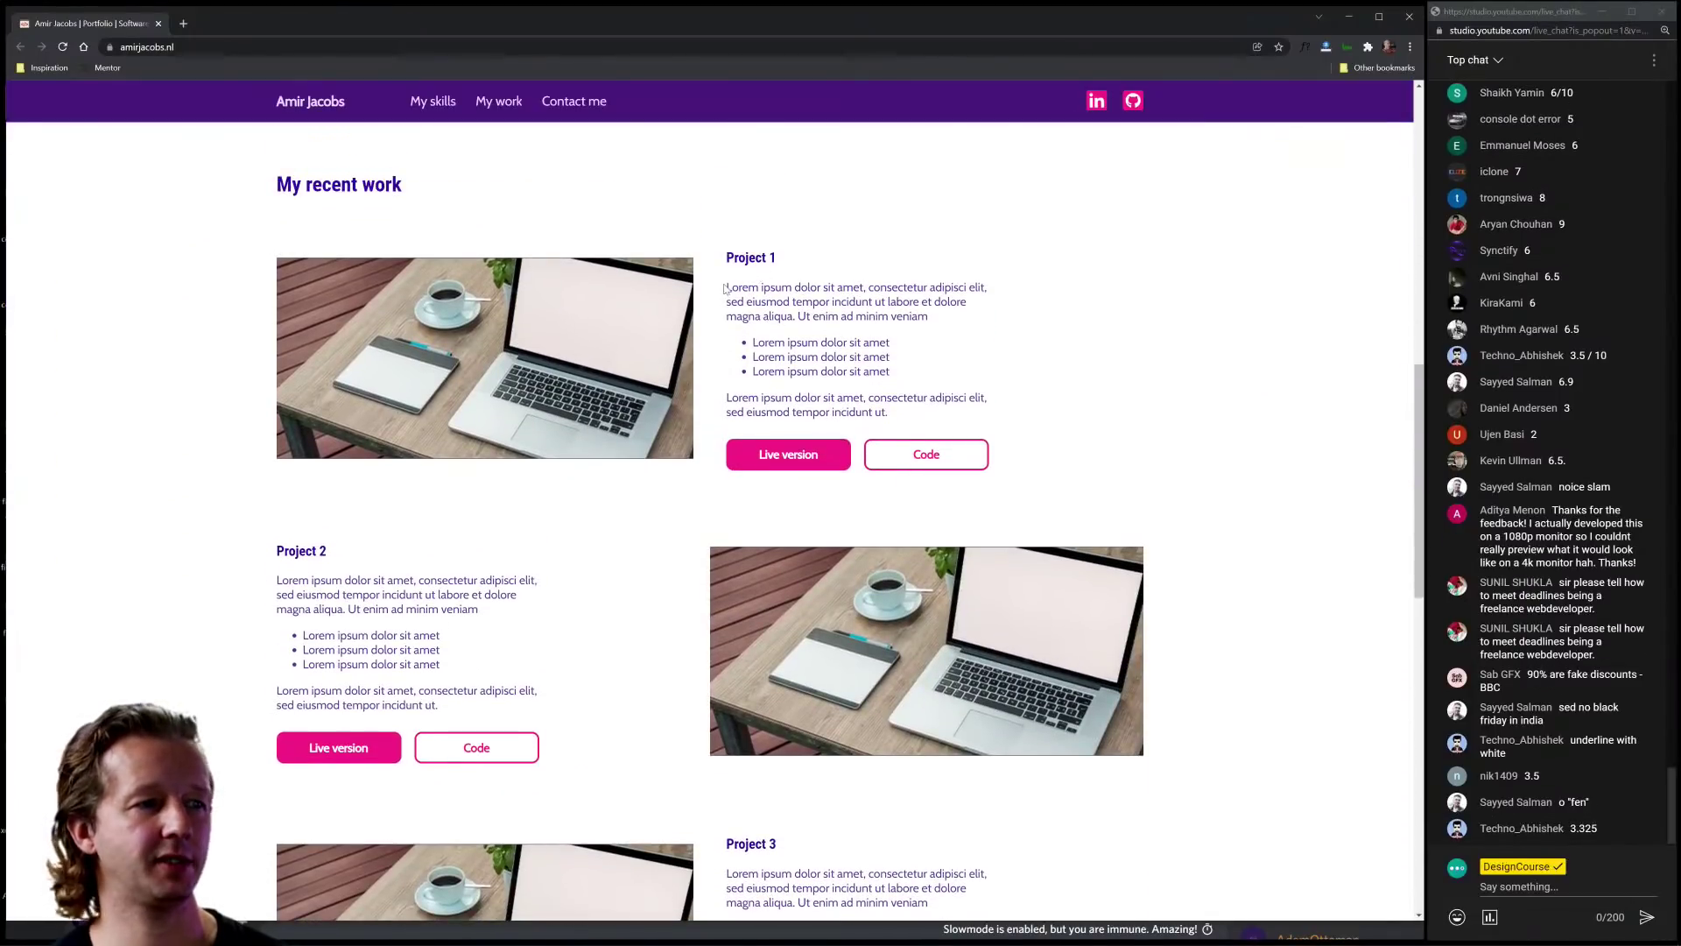
{"action": "left_click_drag", "start_coordinate": [726, 288], "coordinate": [1040, 409]}
{"action": "left_click", "coordinate": [1042, 412]}
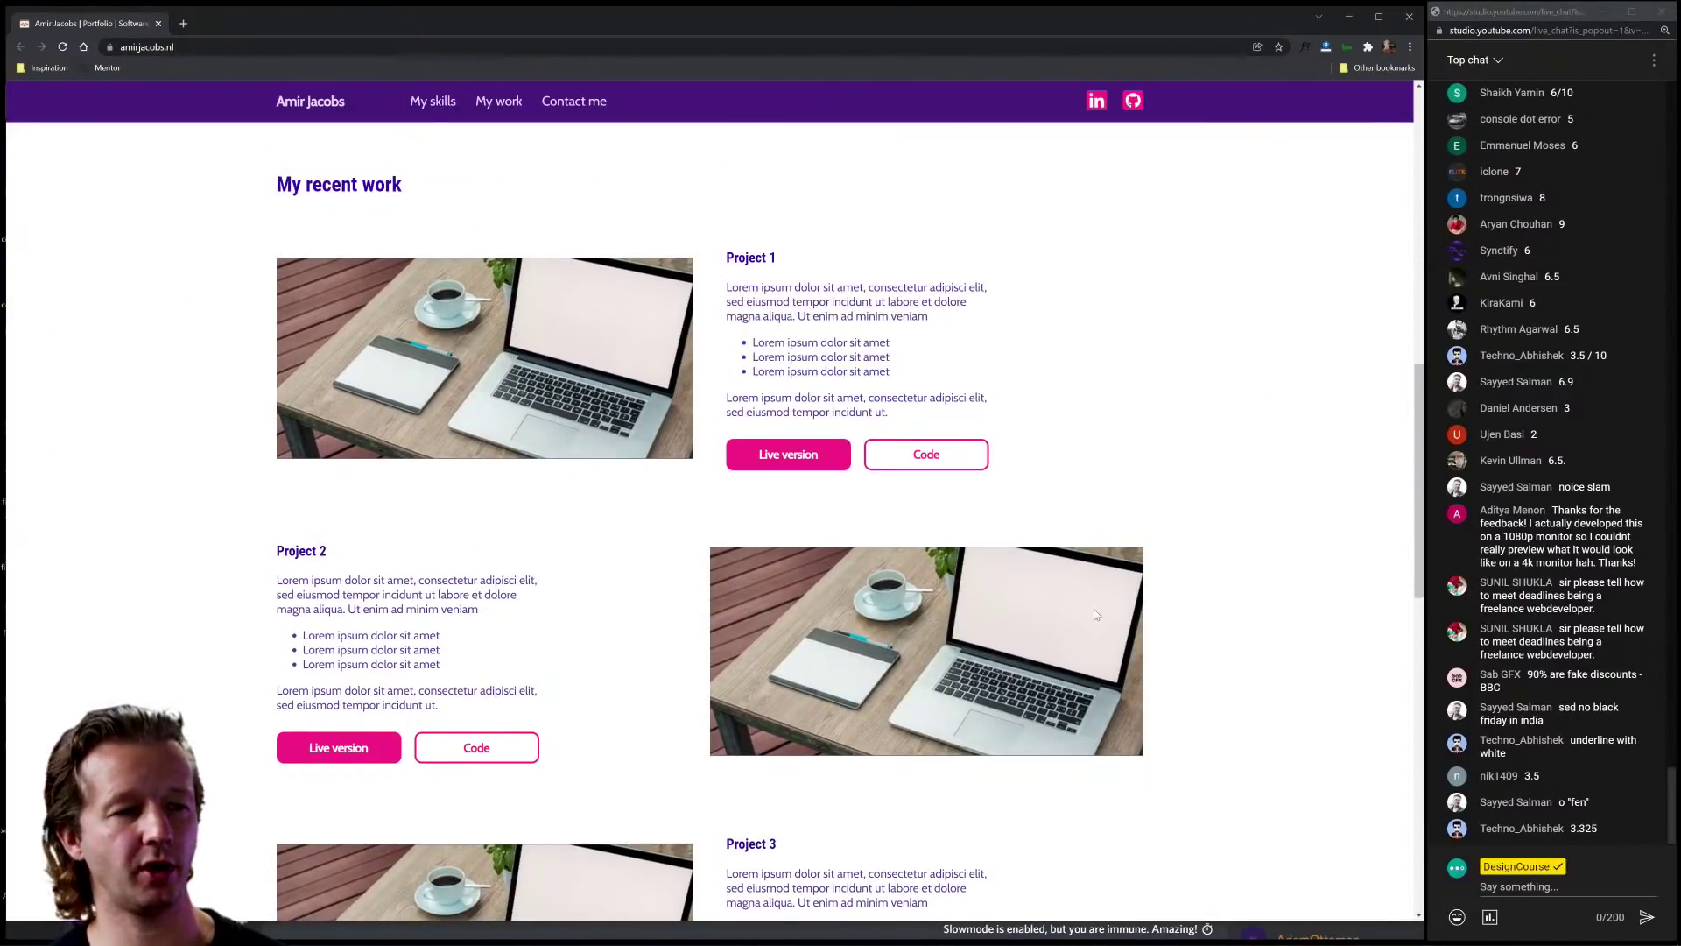
Step: Scroll down to the 'Leave me a message' contact form and open DevTools
{"action": "scroll", "coordinate": [1095, 607], "scroll_direction": "down", "scroll_amount": 10}
{"action": "scroll", "coordinate": [1102, 622], "scroll_direction": "down", "scroll_amount": 2}
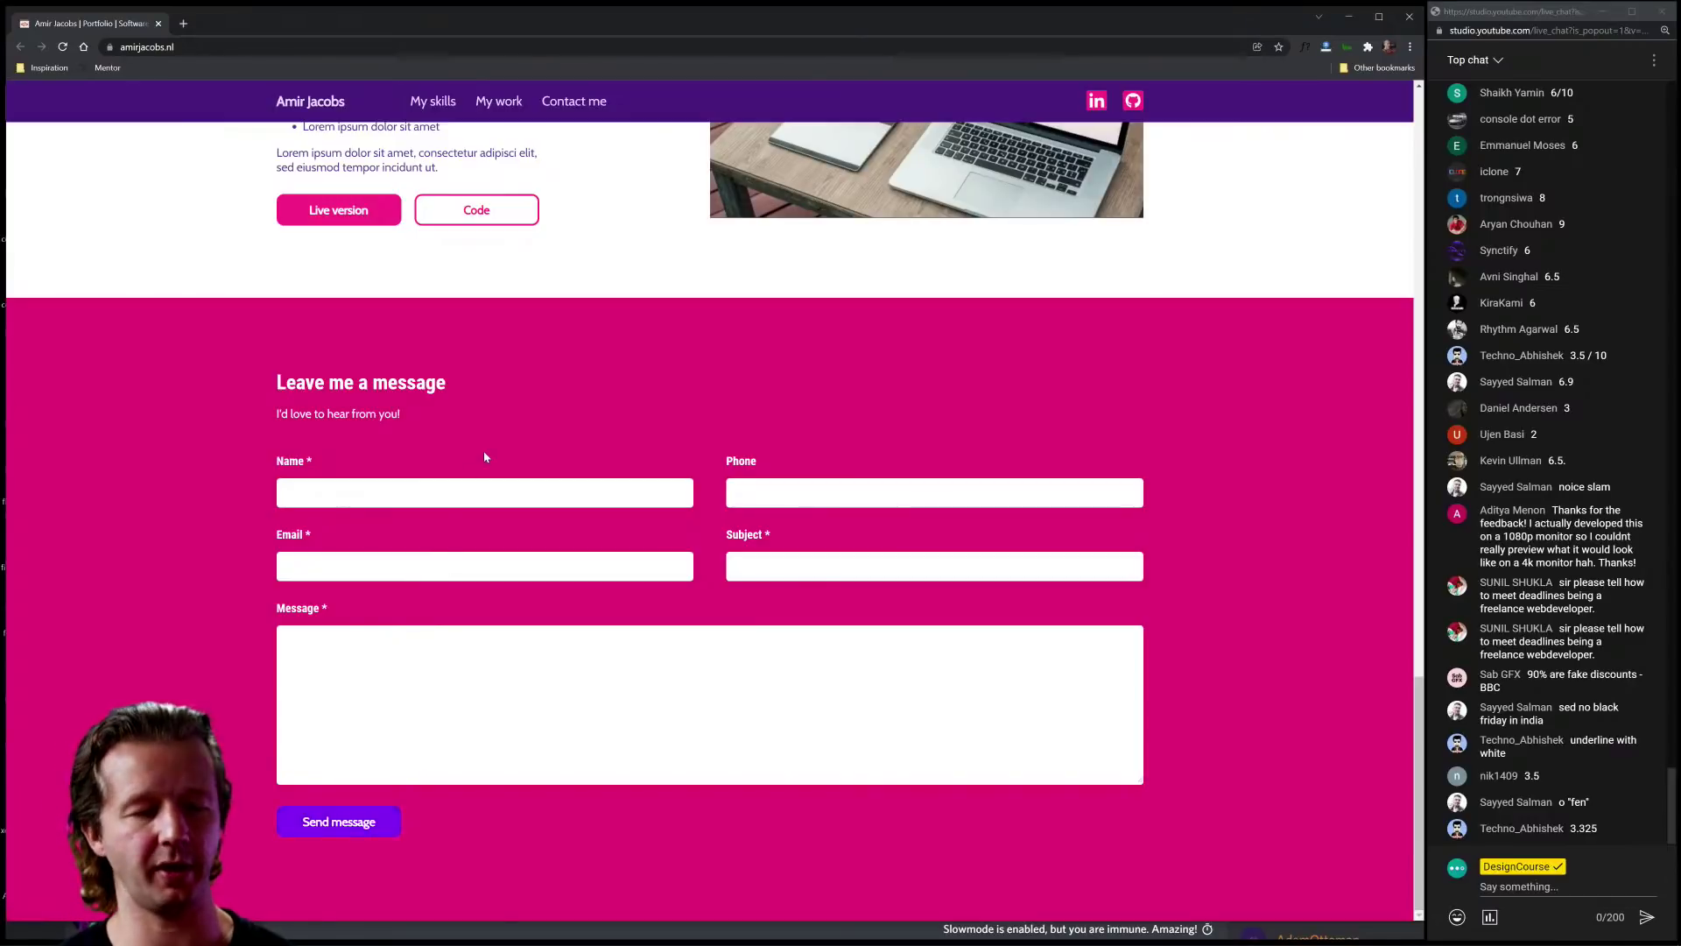
{"action": "key", "text": "ctrl+shift+i"}
Step: Inspect the Name input field and toggle its bottom border off and back on to compare
{"action": "scroll", "coordinate": [182, 471], "scroll_direction": "down", "scroll_amount": 3}
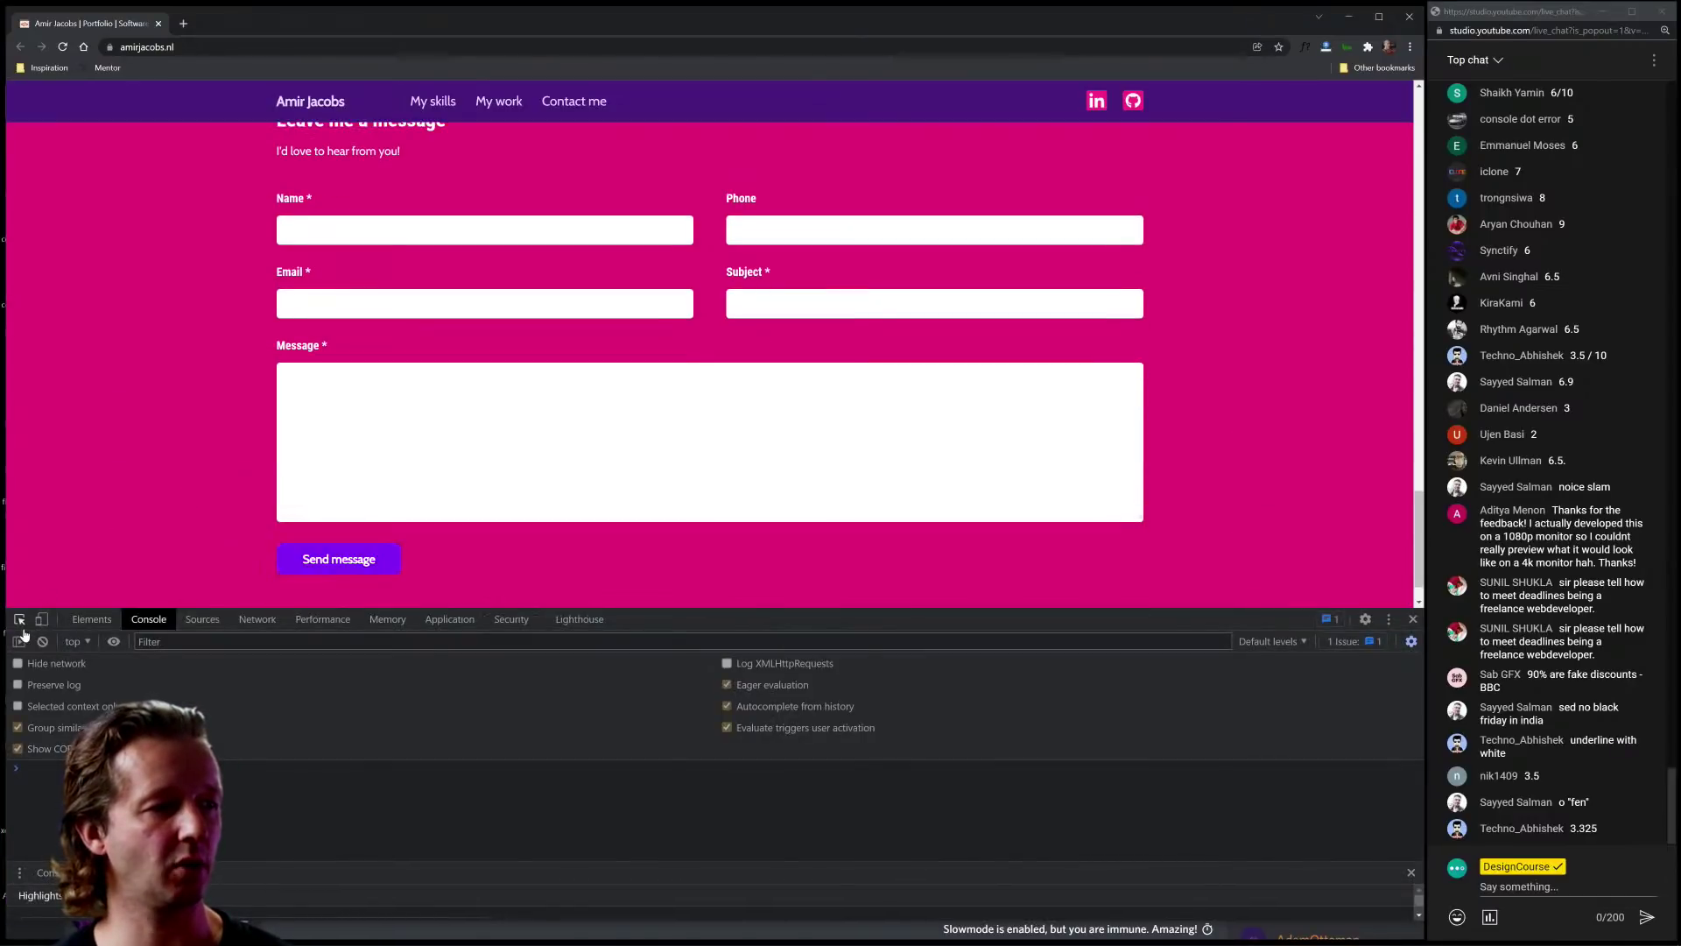
{"action": "left_click", "coordinate": [19, 620]}
{"action": "left_click", "coordinate": [483, 241]}
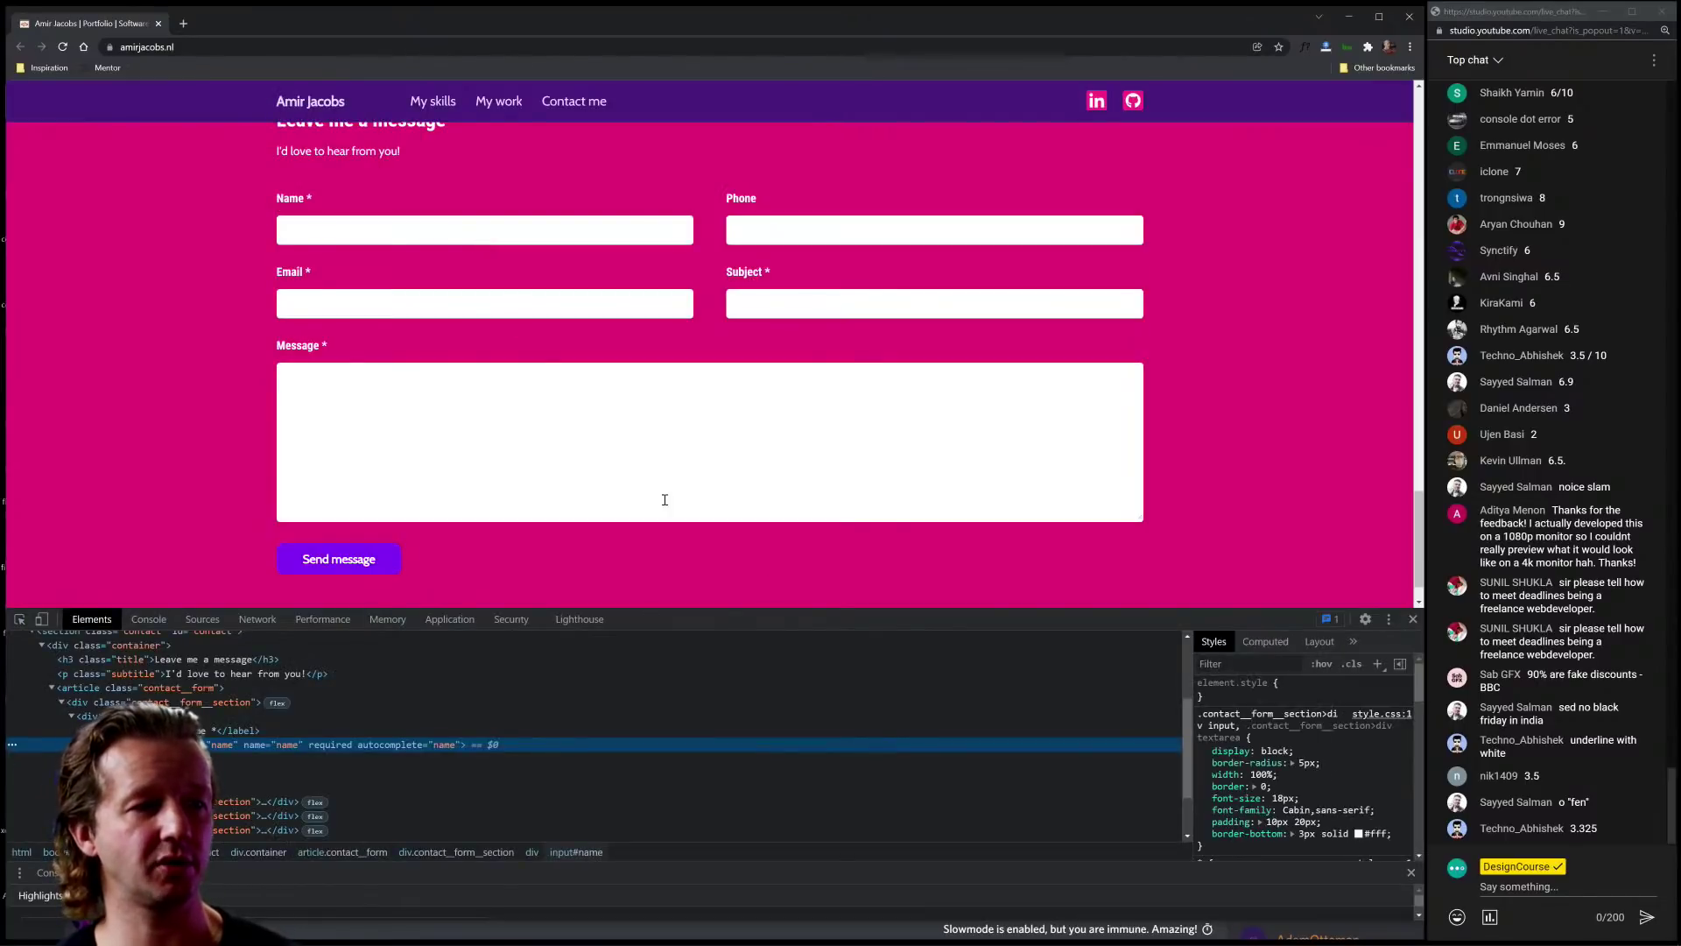
{"action": "scroll", "coordinate": [1248, 802], "scroll_direction": "down", "scroll_amount": 3}
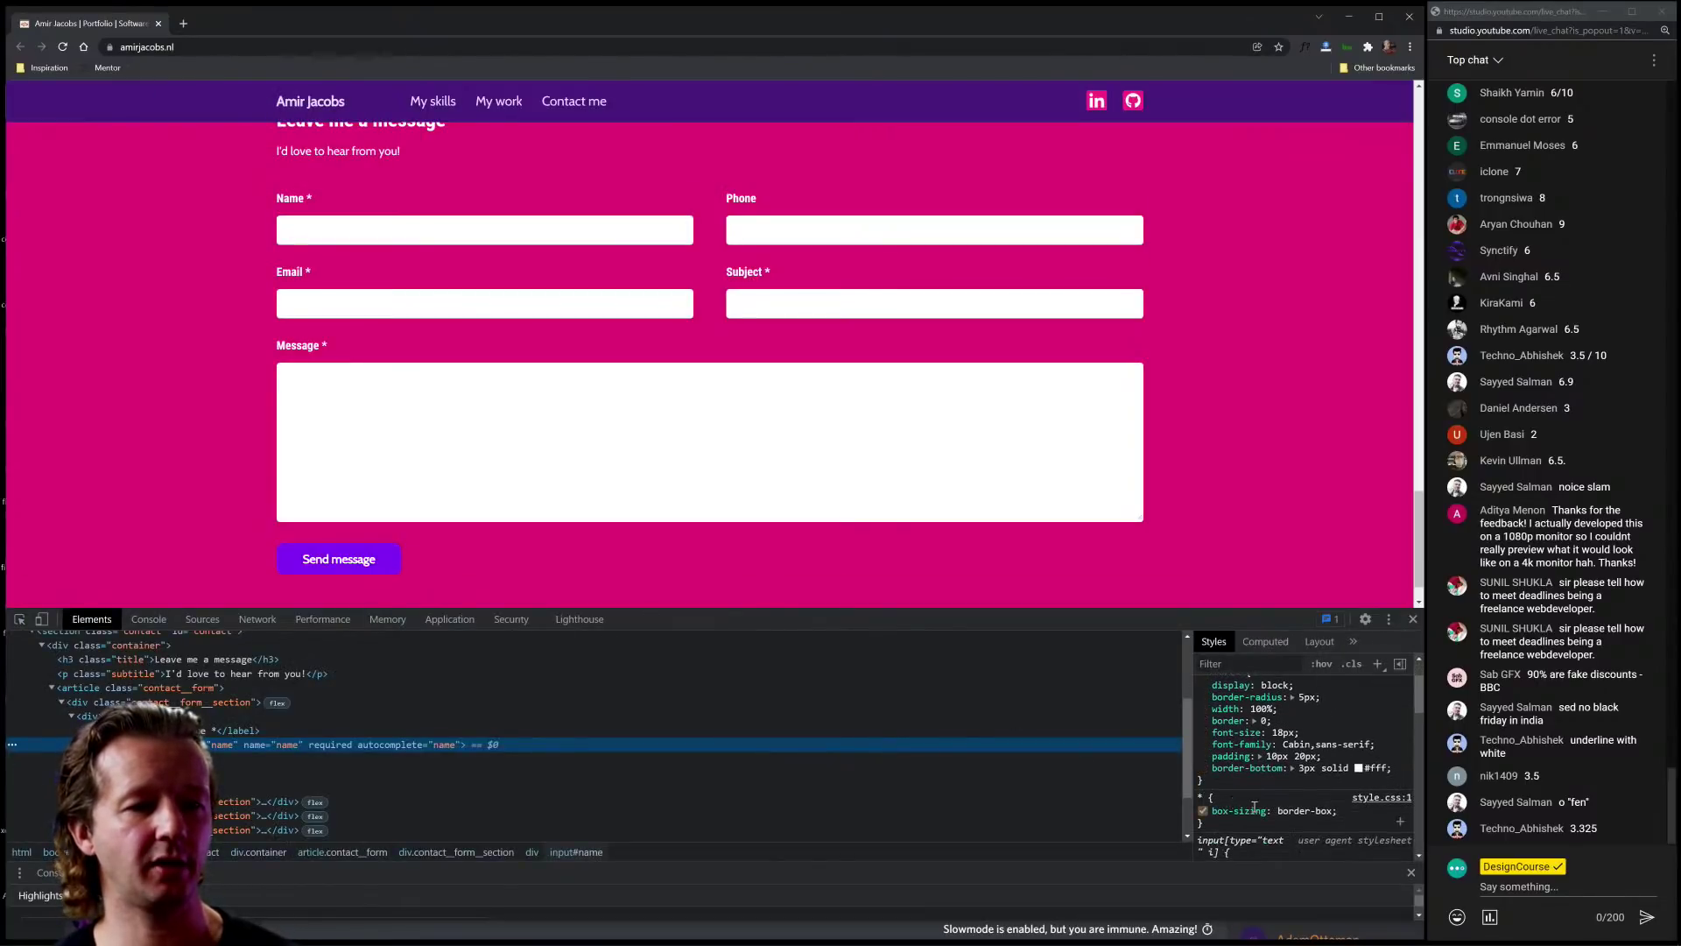
{"action": "scroll", "coordinate": [1258, 806], "scroll_direction": "up", "scroll_amount": 3}
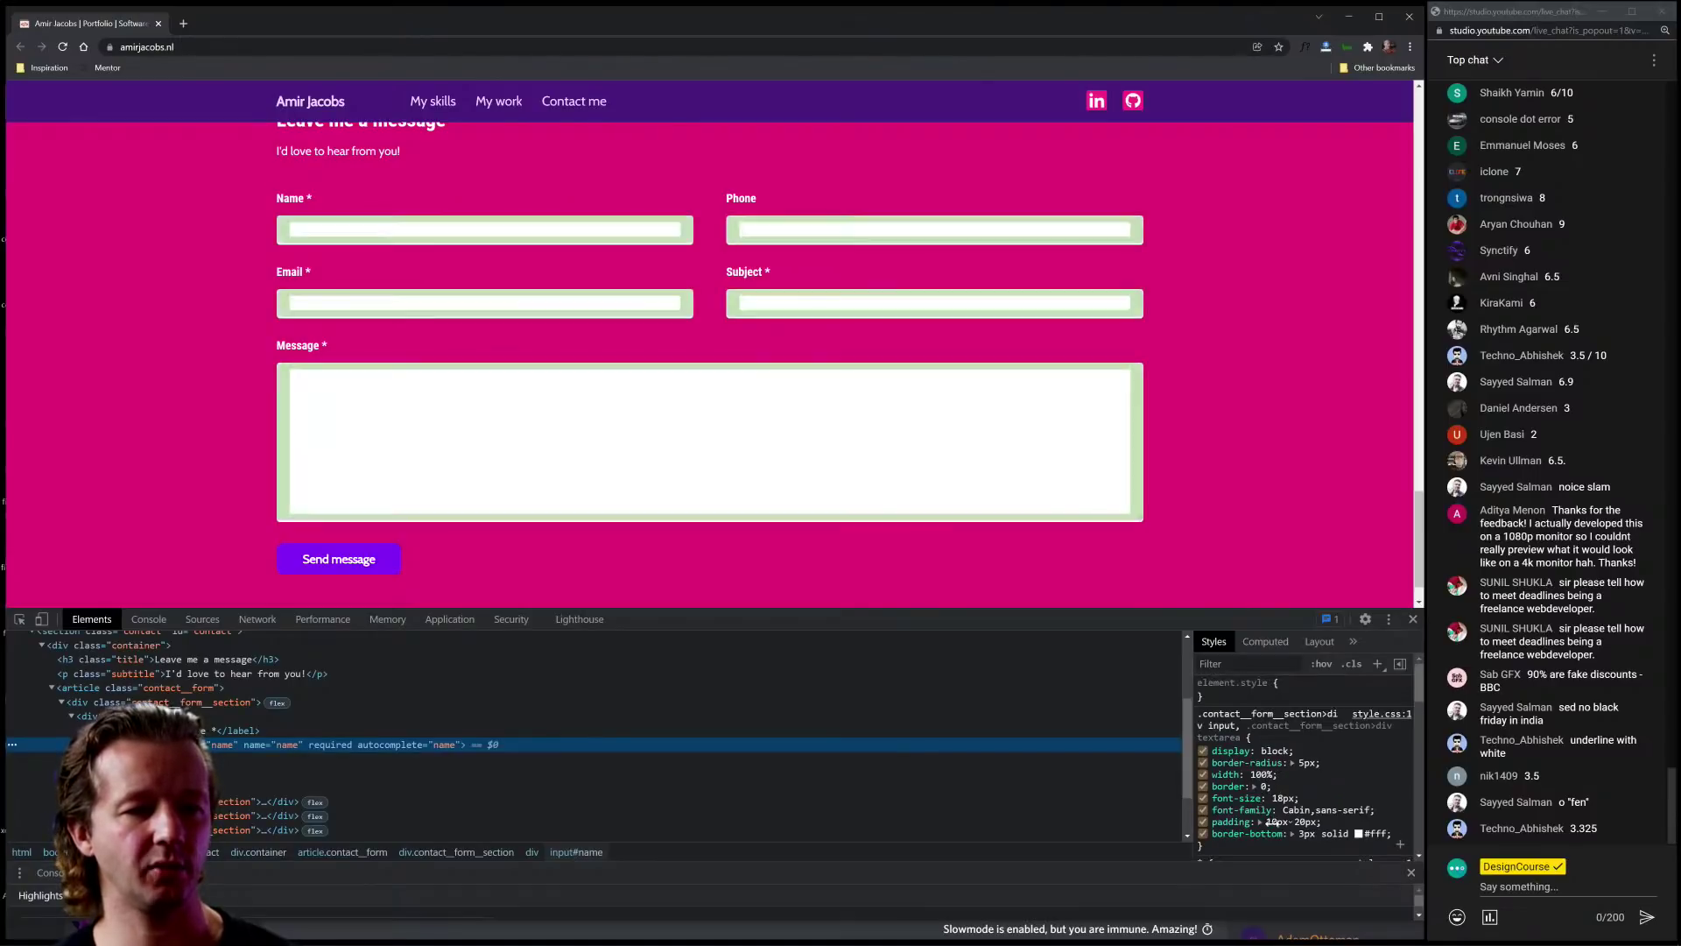
{"action": "left_click", "coordinate": [1205, 833]}
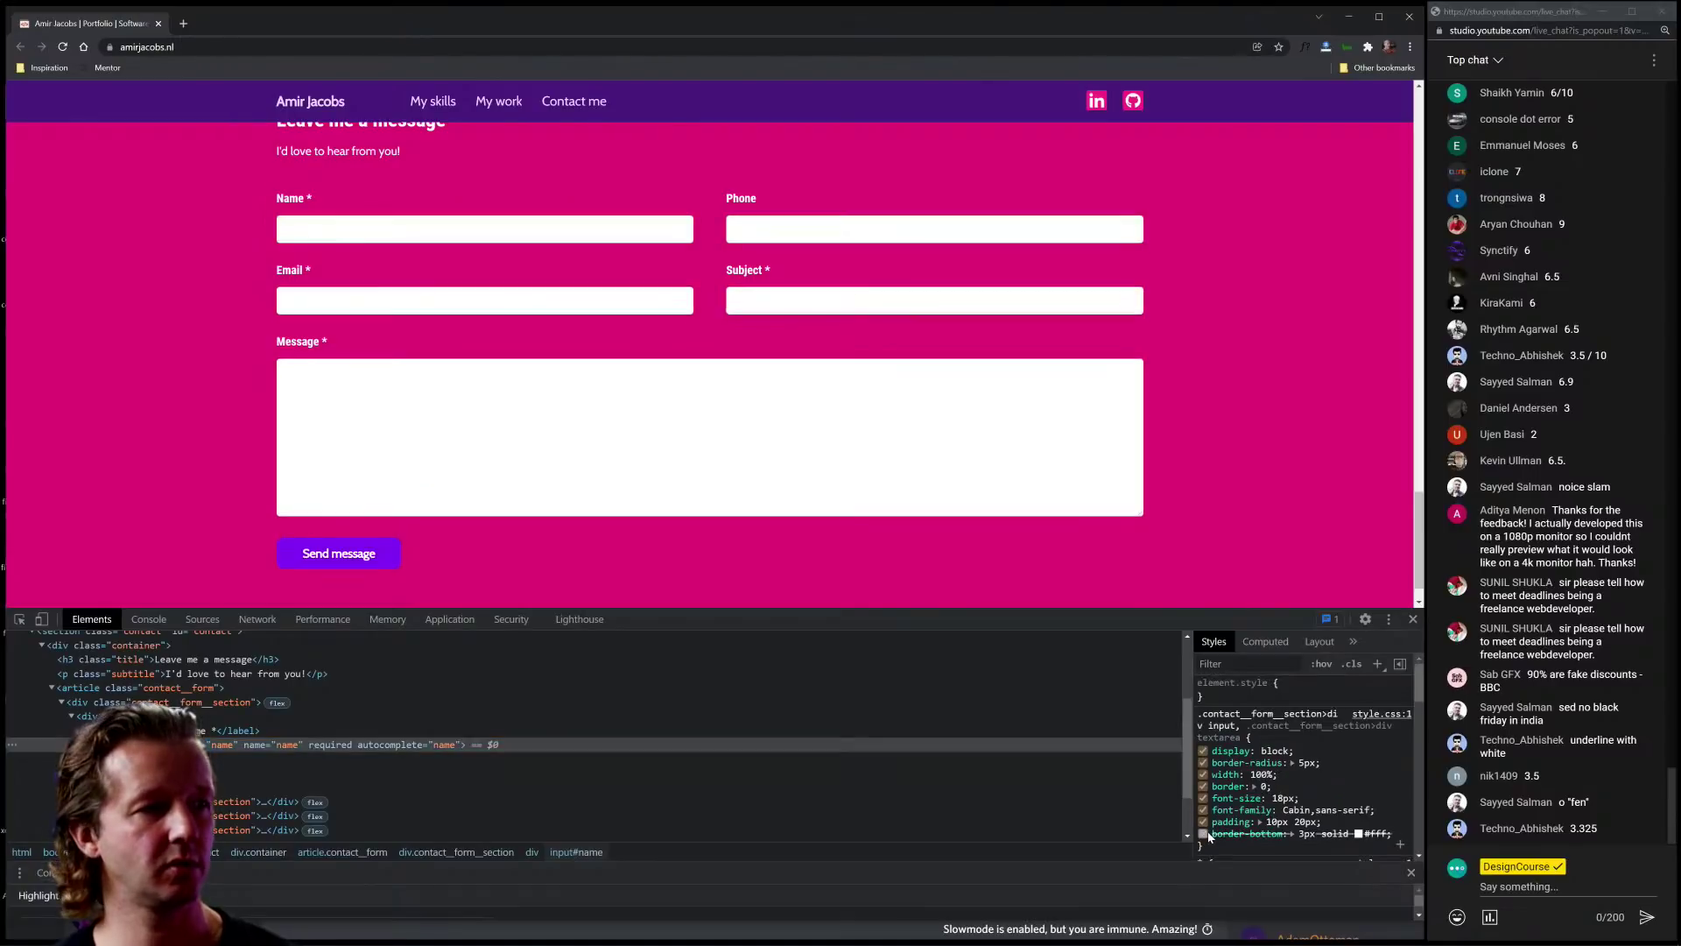
{"action": "left_click", "coordinate": [1205, 834]}
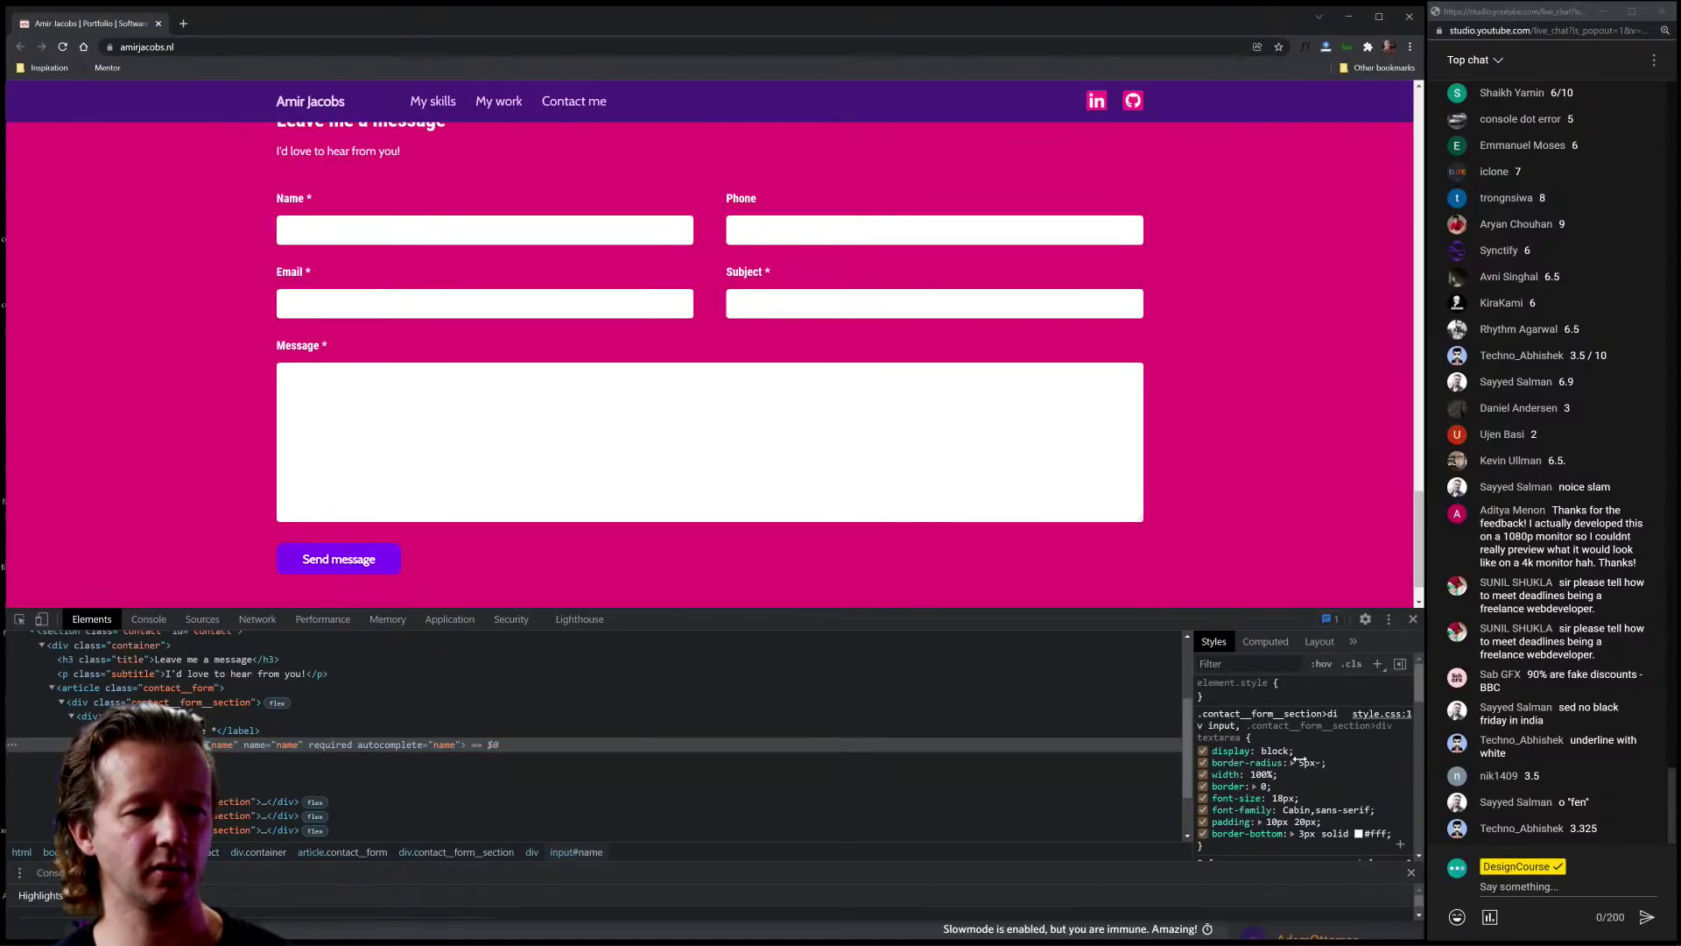
{"action": "scroll", "coordinate": [1302, 760], "scroll_direction": "down", "scroll_amount": 3}
{"action": "scroll", "coordinate": [1305, 753], "scroll_direction": "up", "scroll_amount": 2}
Step: Add background: none to the input/textarea rule
{"action": "left_click", "coordinate": [1326, 724]}
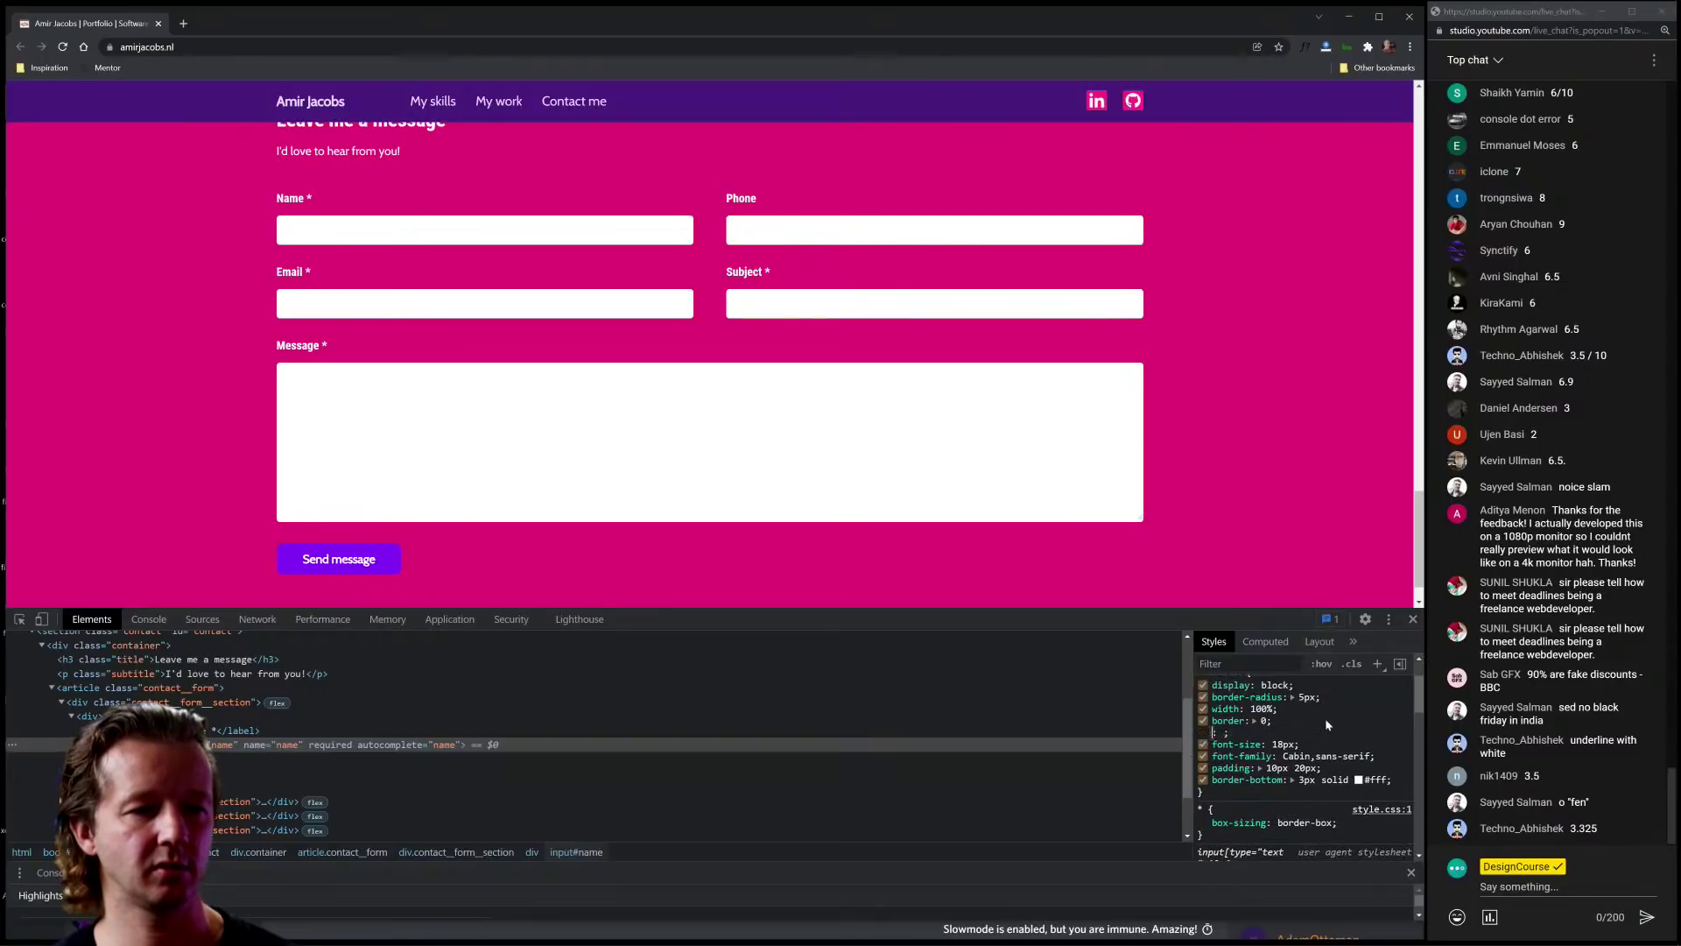
{"action": "type", "text": "background: "}
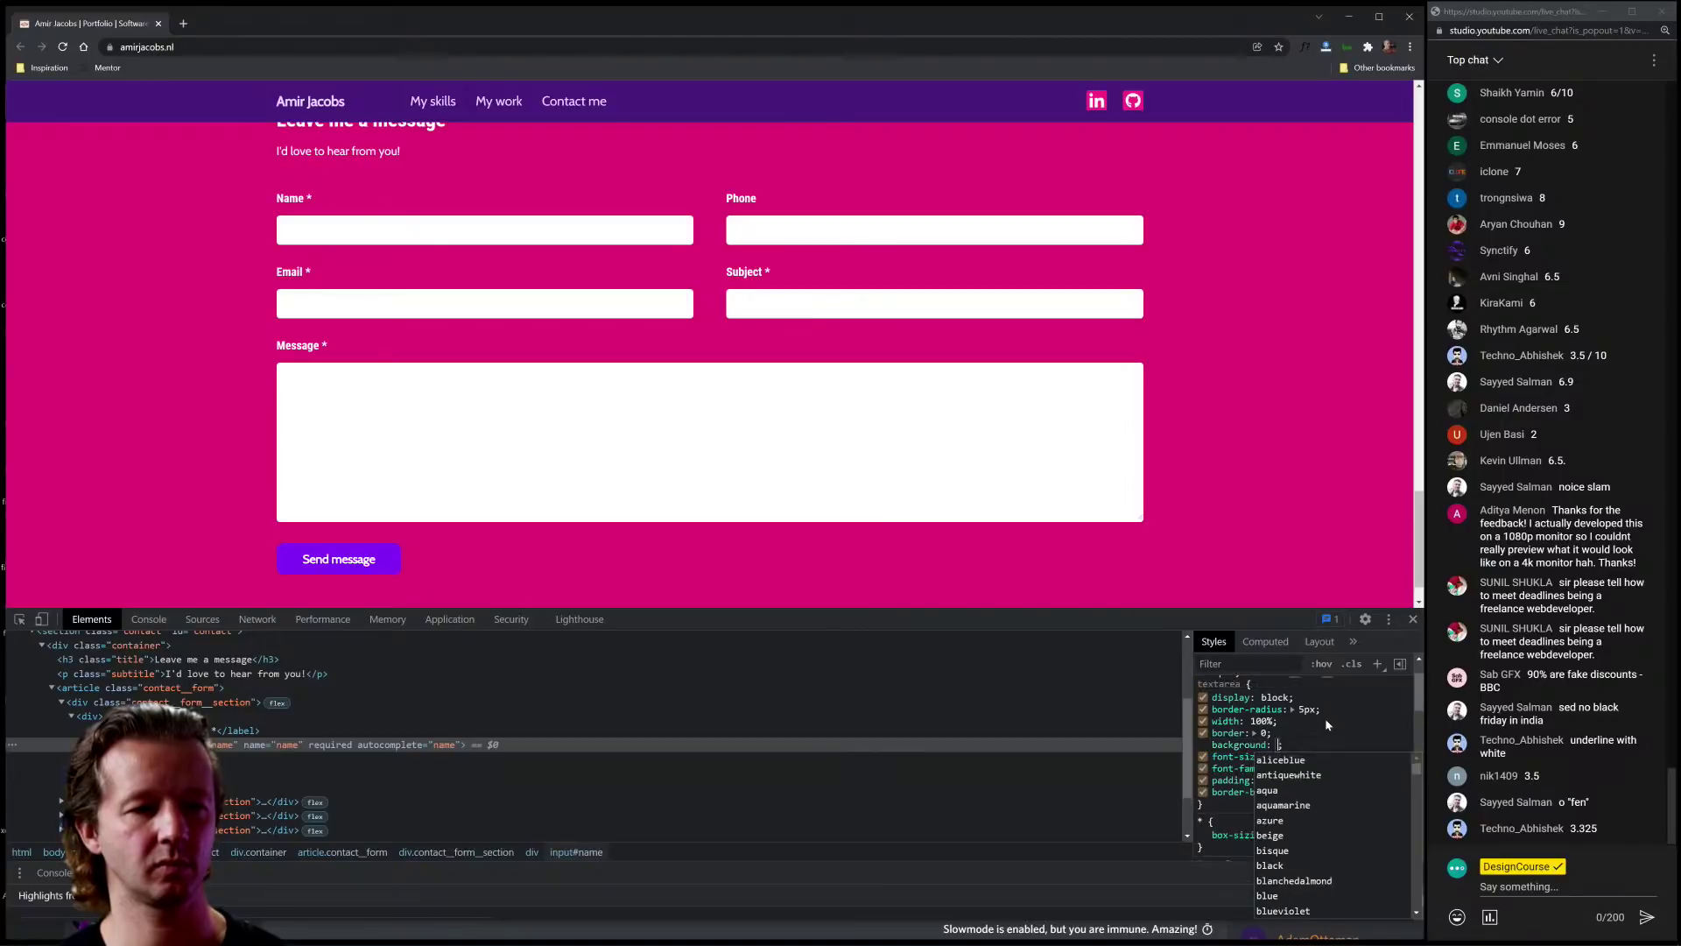
{"action": "type", "text": "none;"}
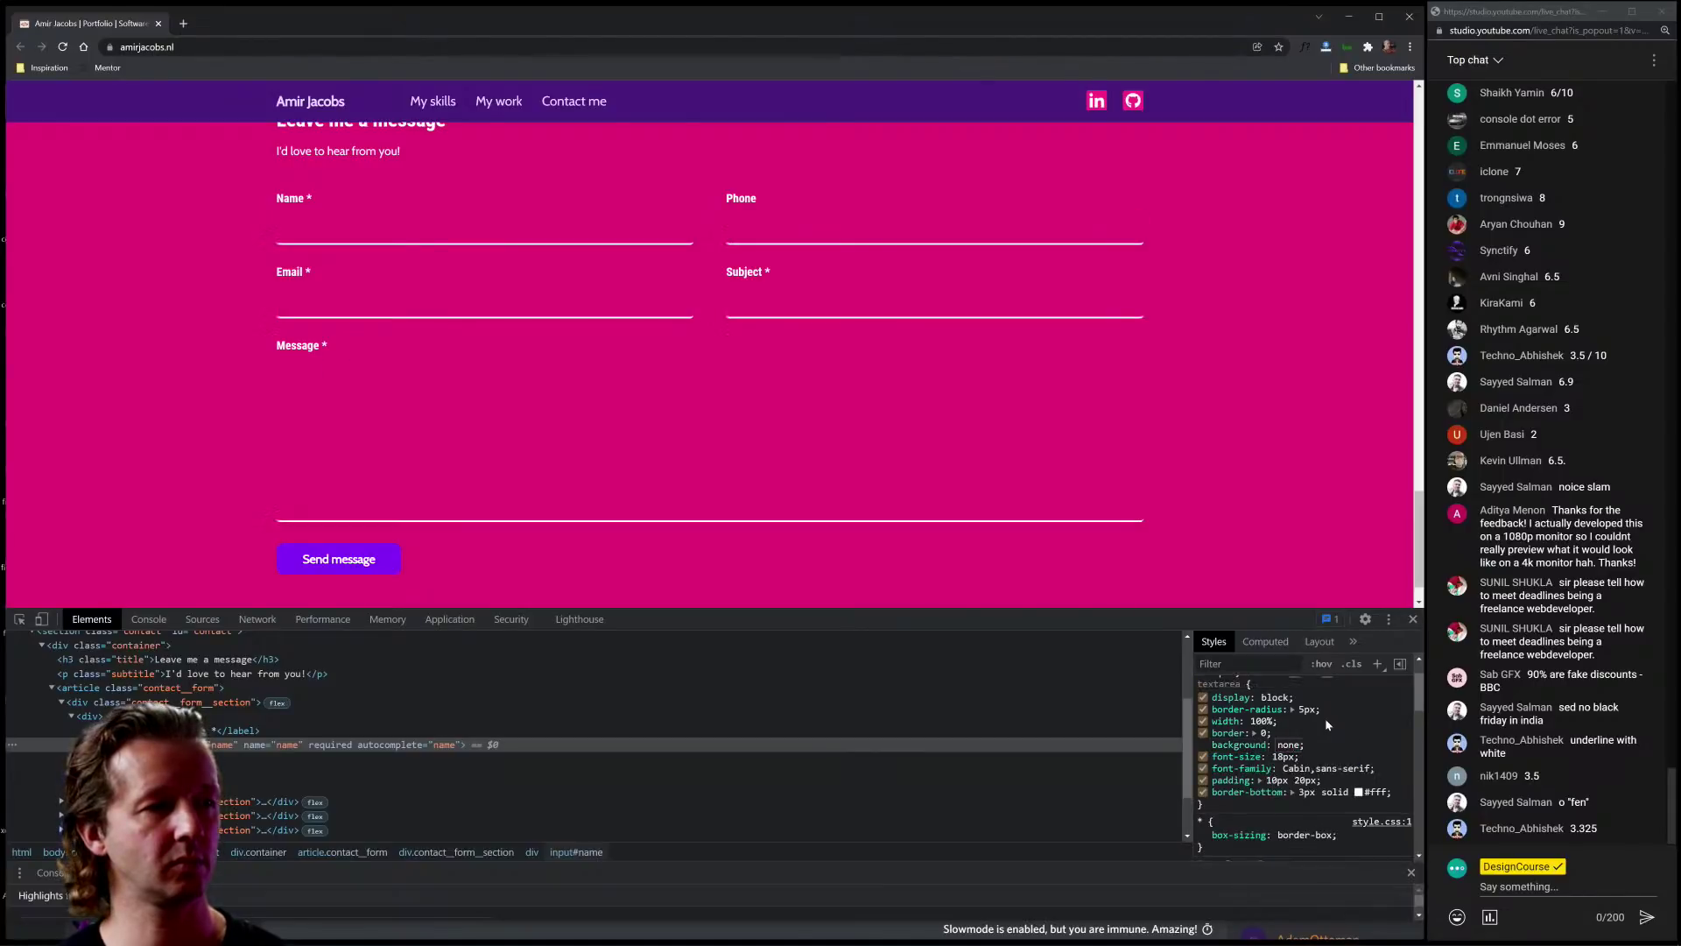
{"action": "key", "text": "Tab"}
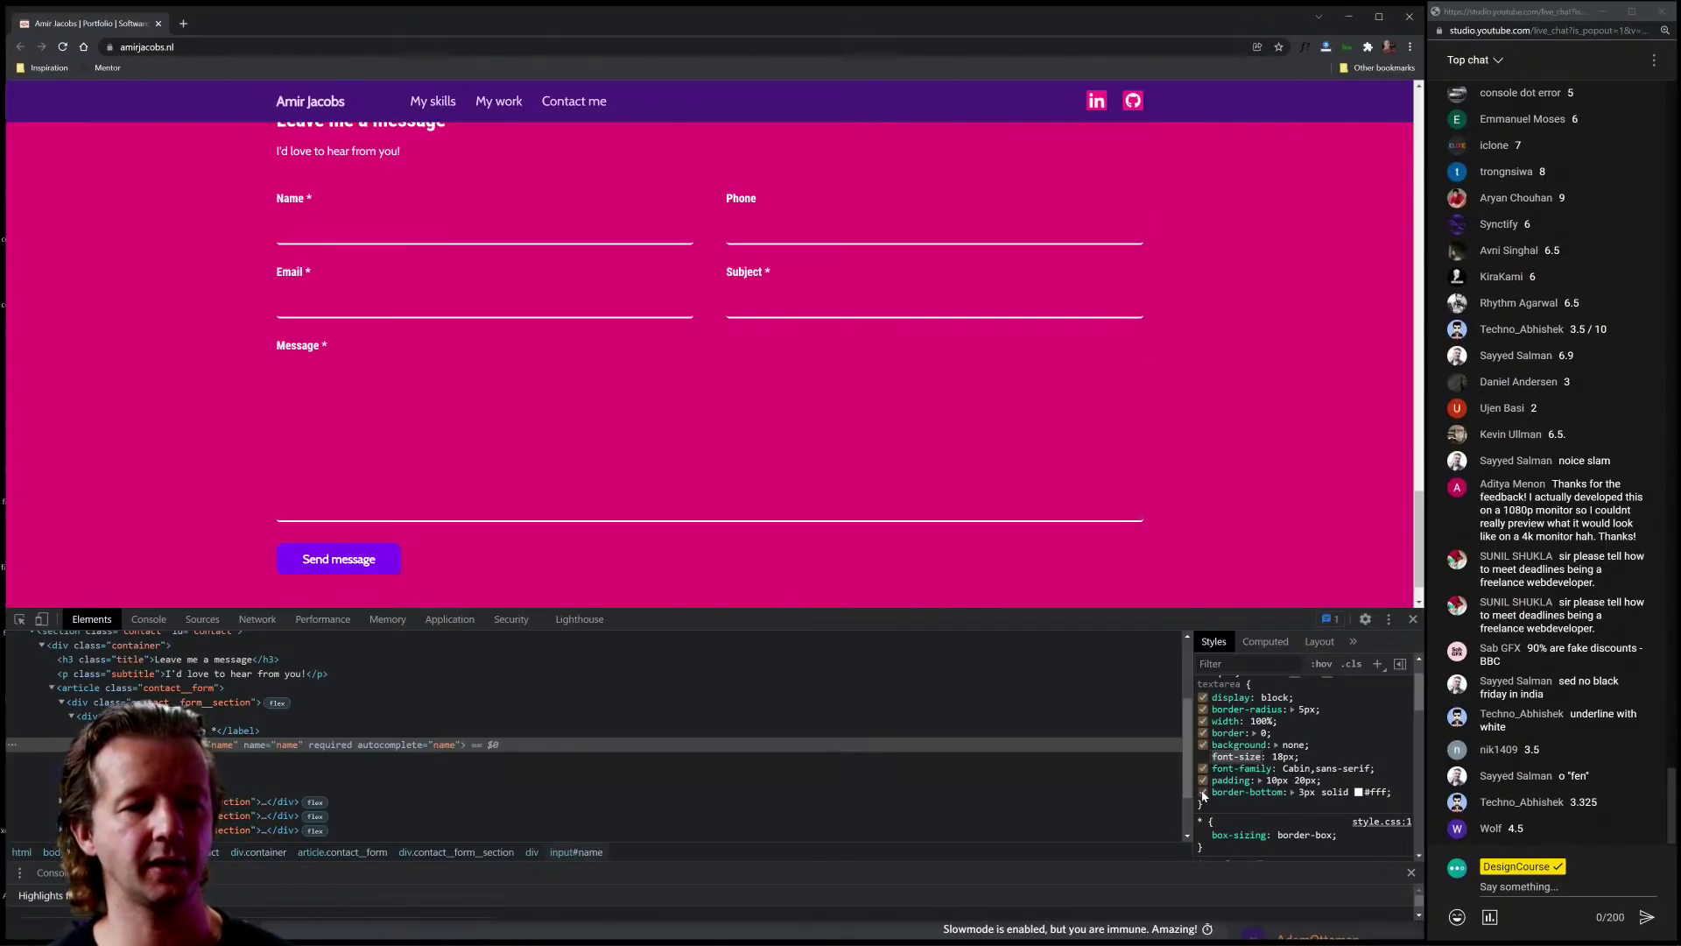
Step: Replace the fields' bottom border with a 2px, then 1px, solid white border
{"action": "left_click", "coordinate": [1204, 792]}
{"action": "left_click", "coordinate": [1323, 734]}
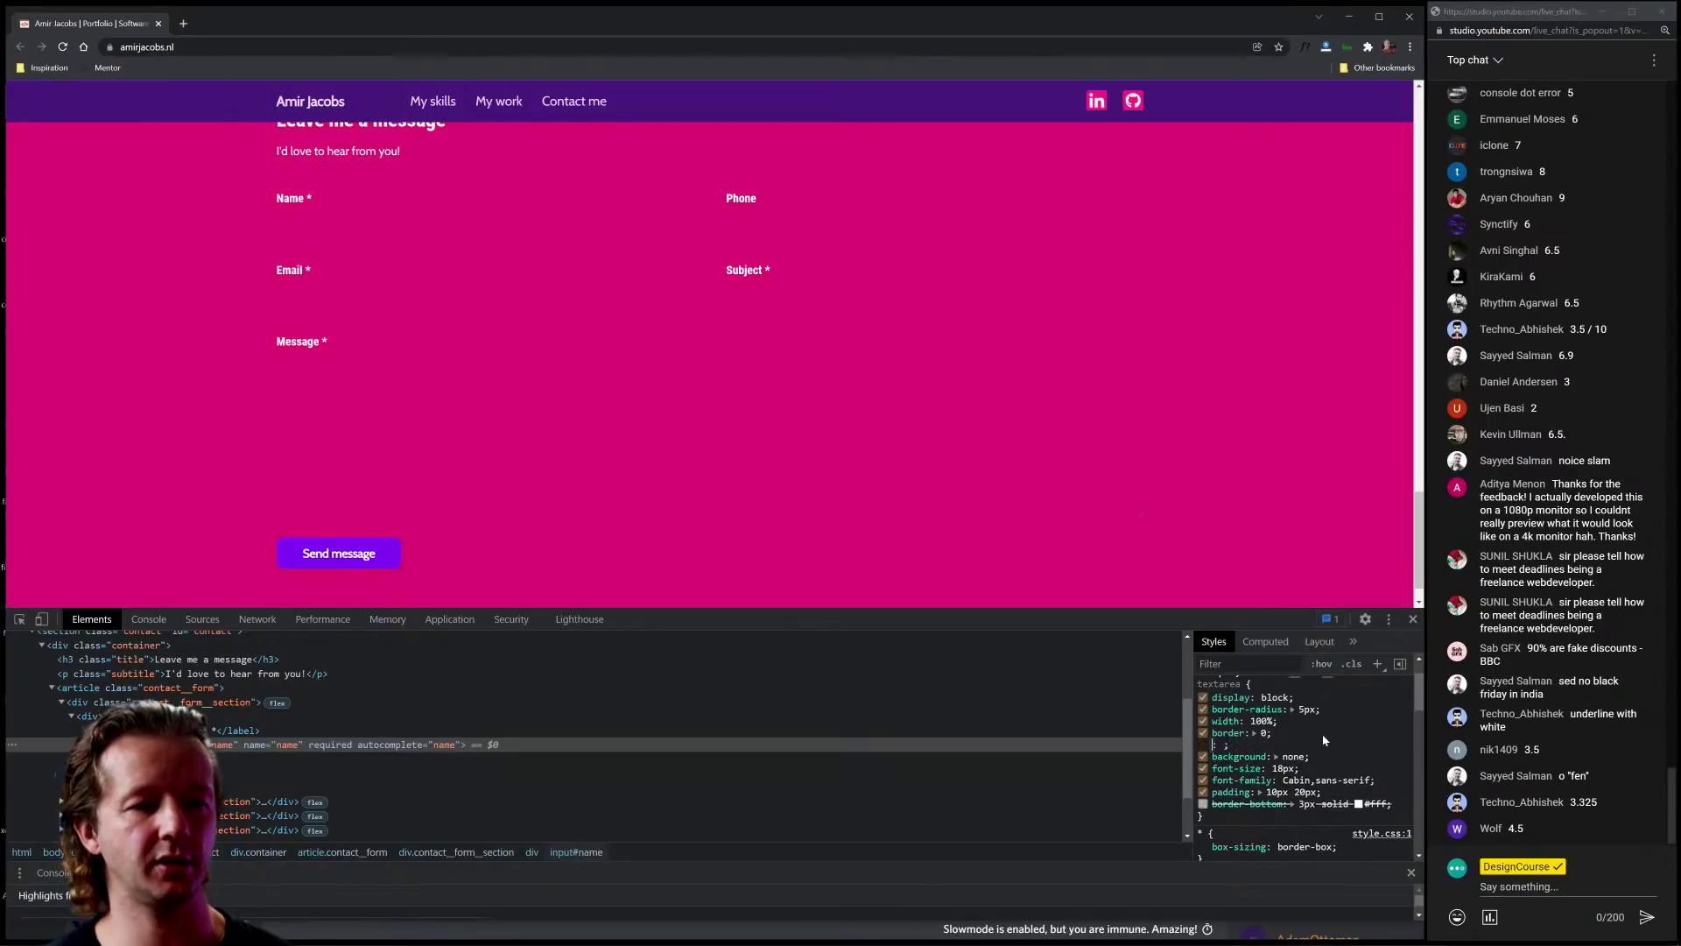
{"action": "key", "text": "shift+Tab"}
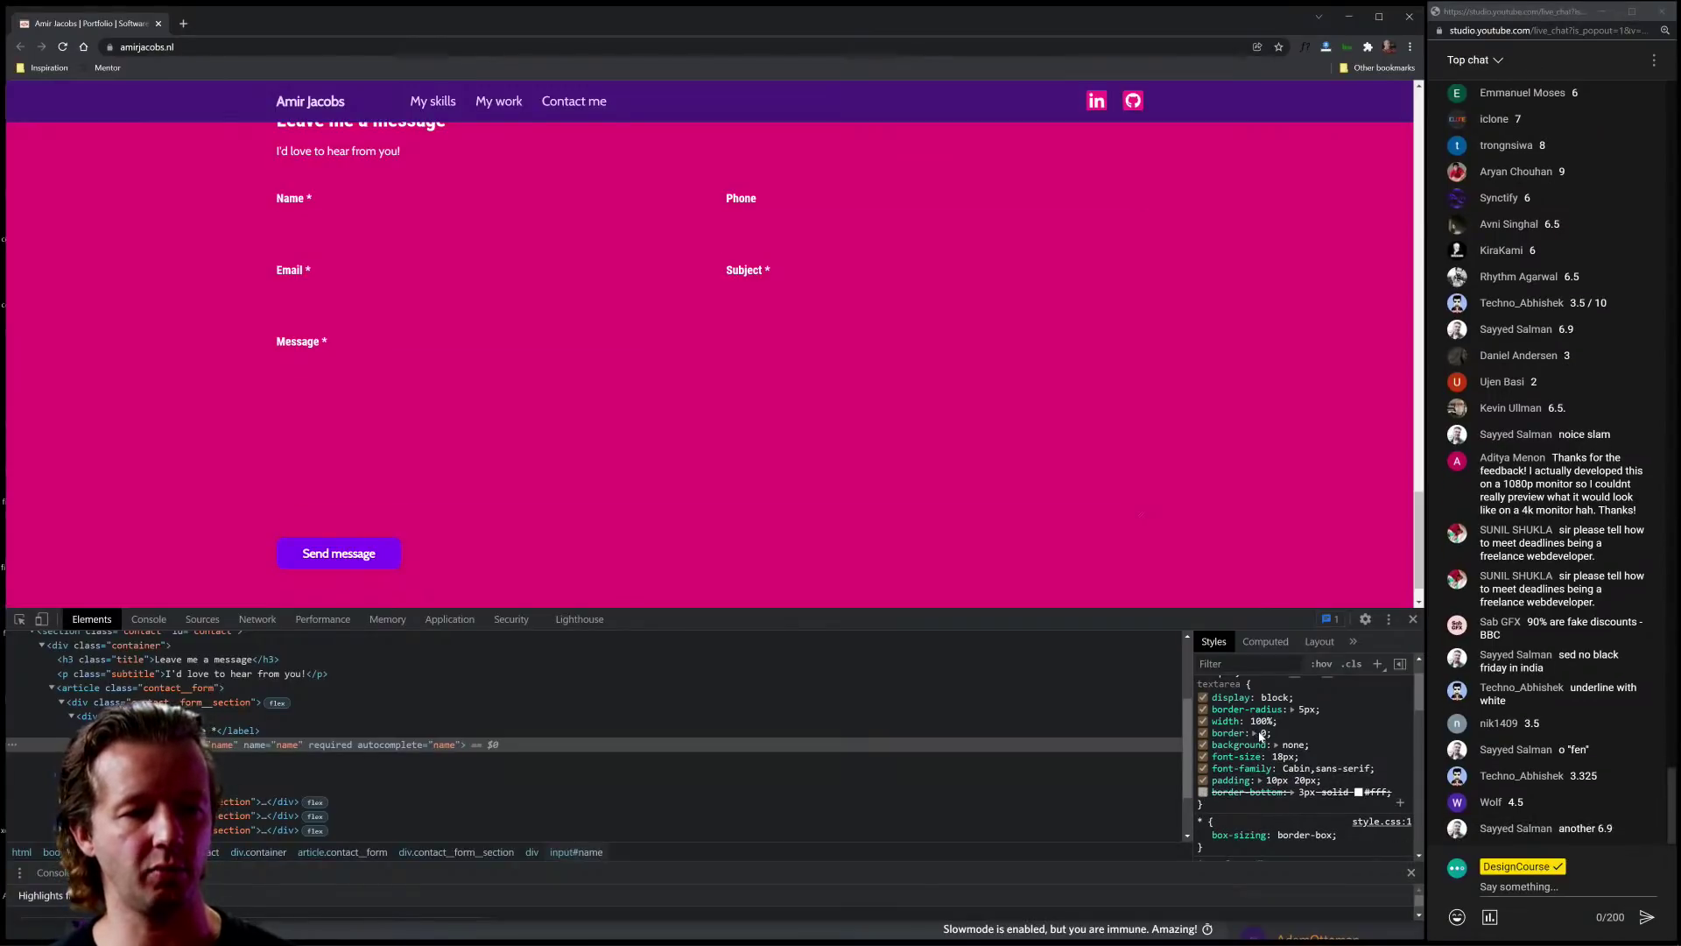
{"action": "type", "text": "2px solid white"}
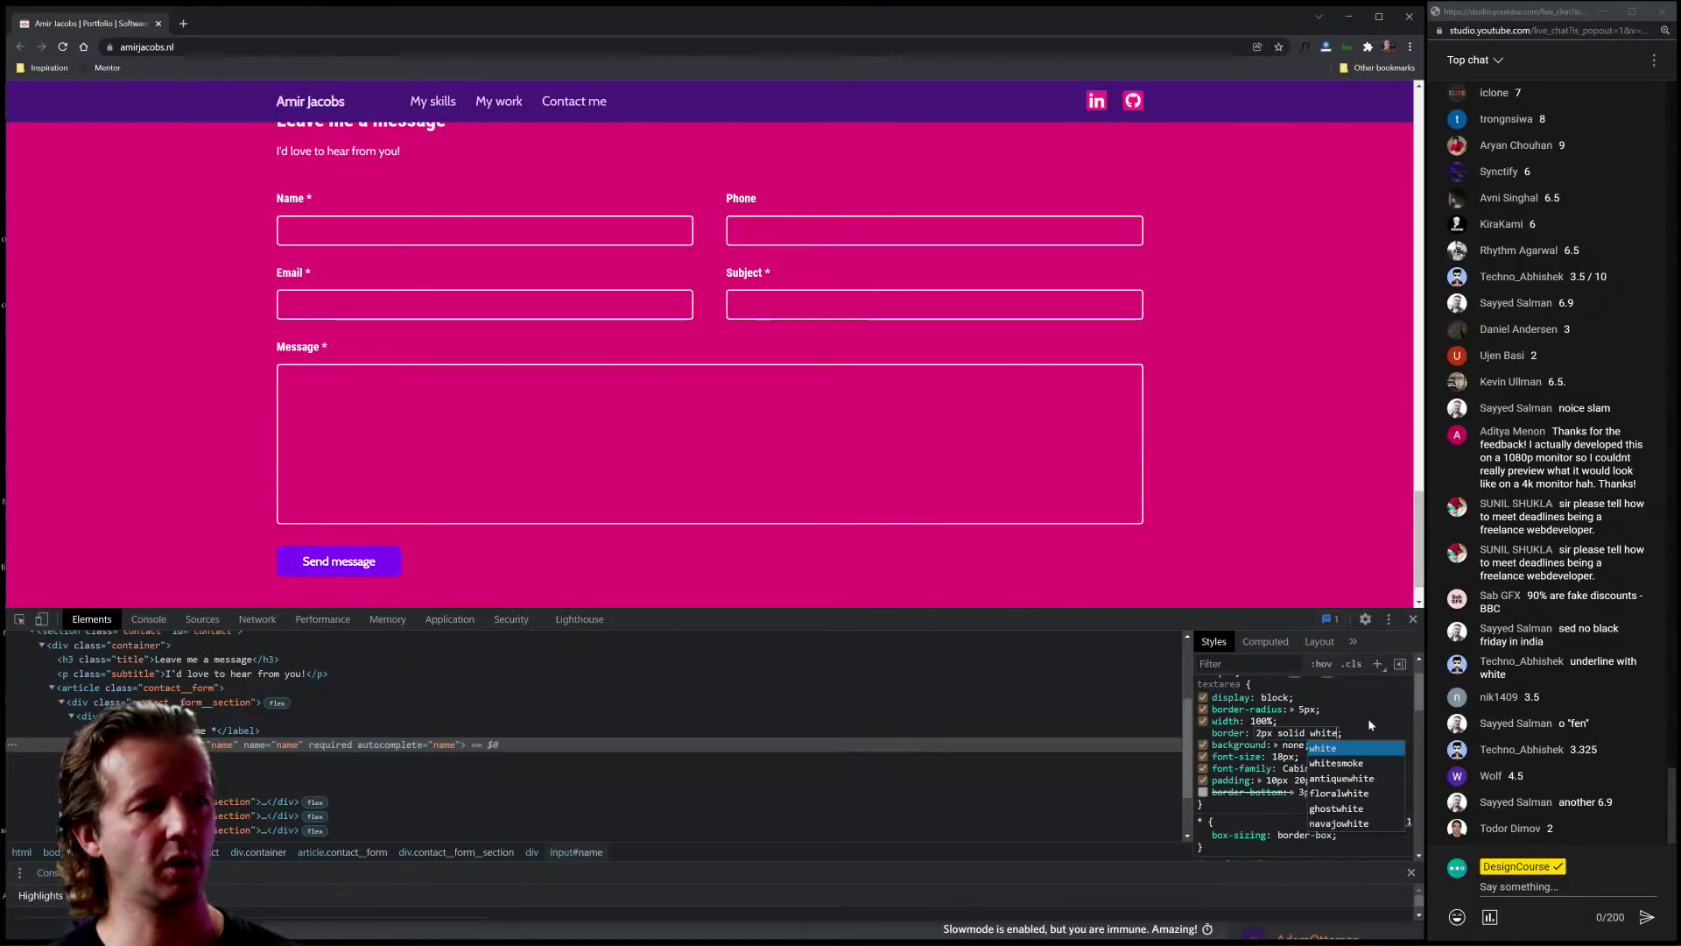
{"action": "key", "text": "Return"}
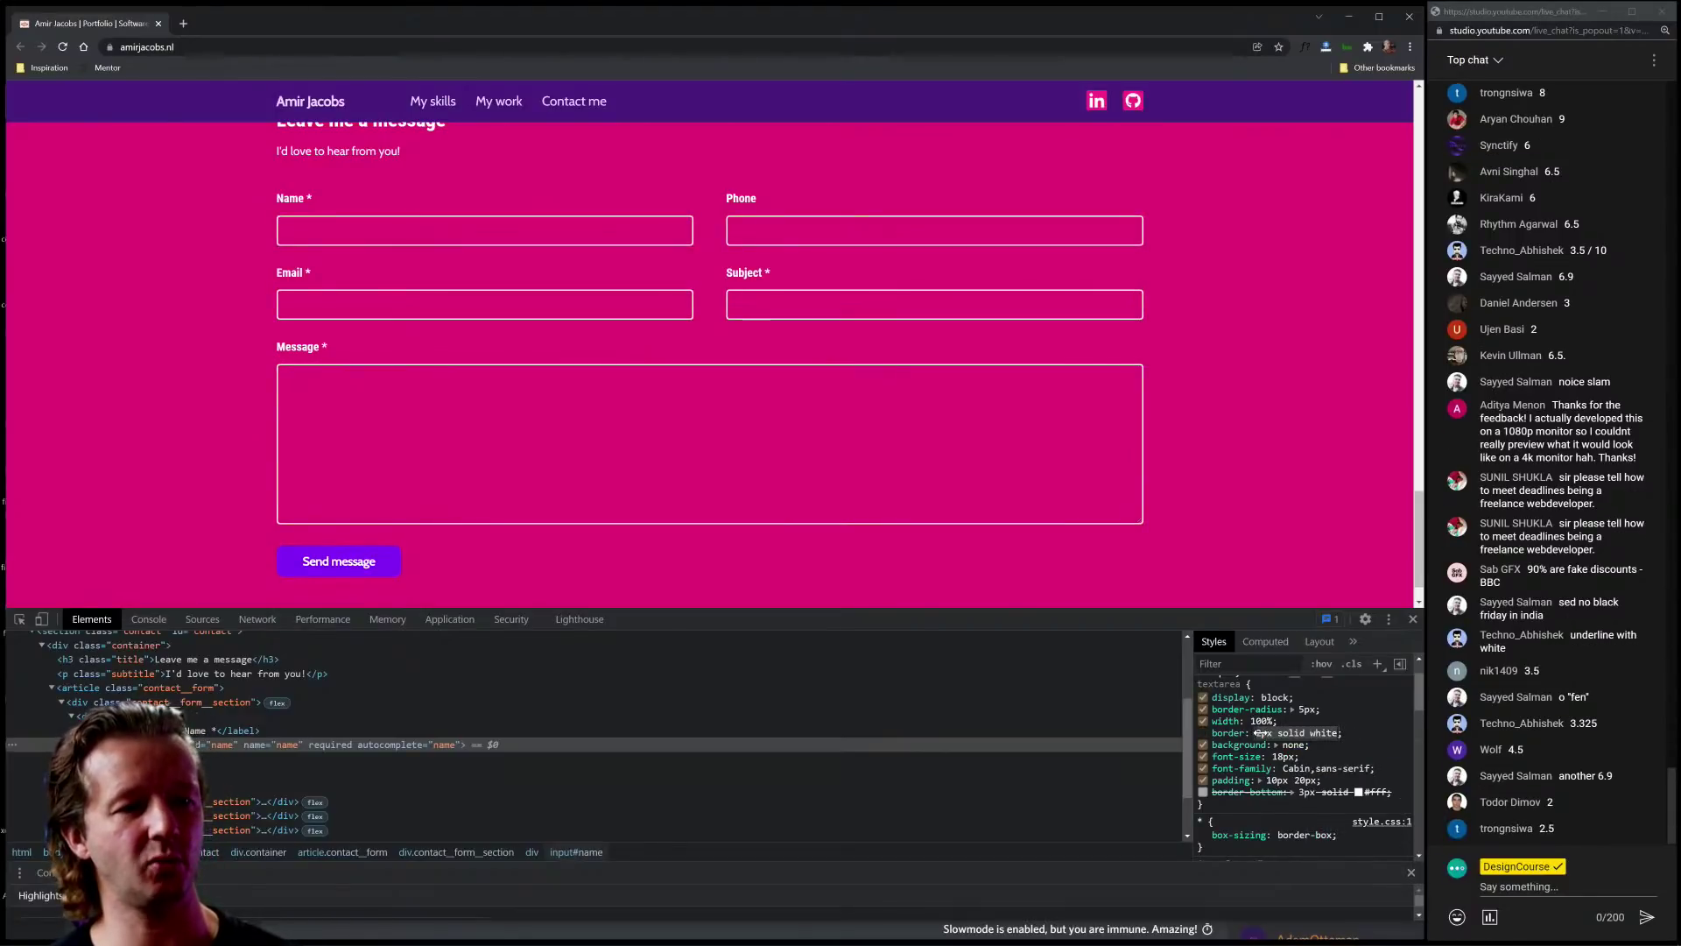
{"action": "left_click", "coordinate": [1259, 733]}
{"action": "key", "text": "Down"}
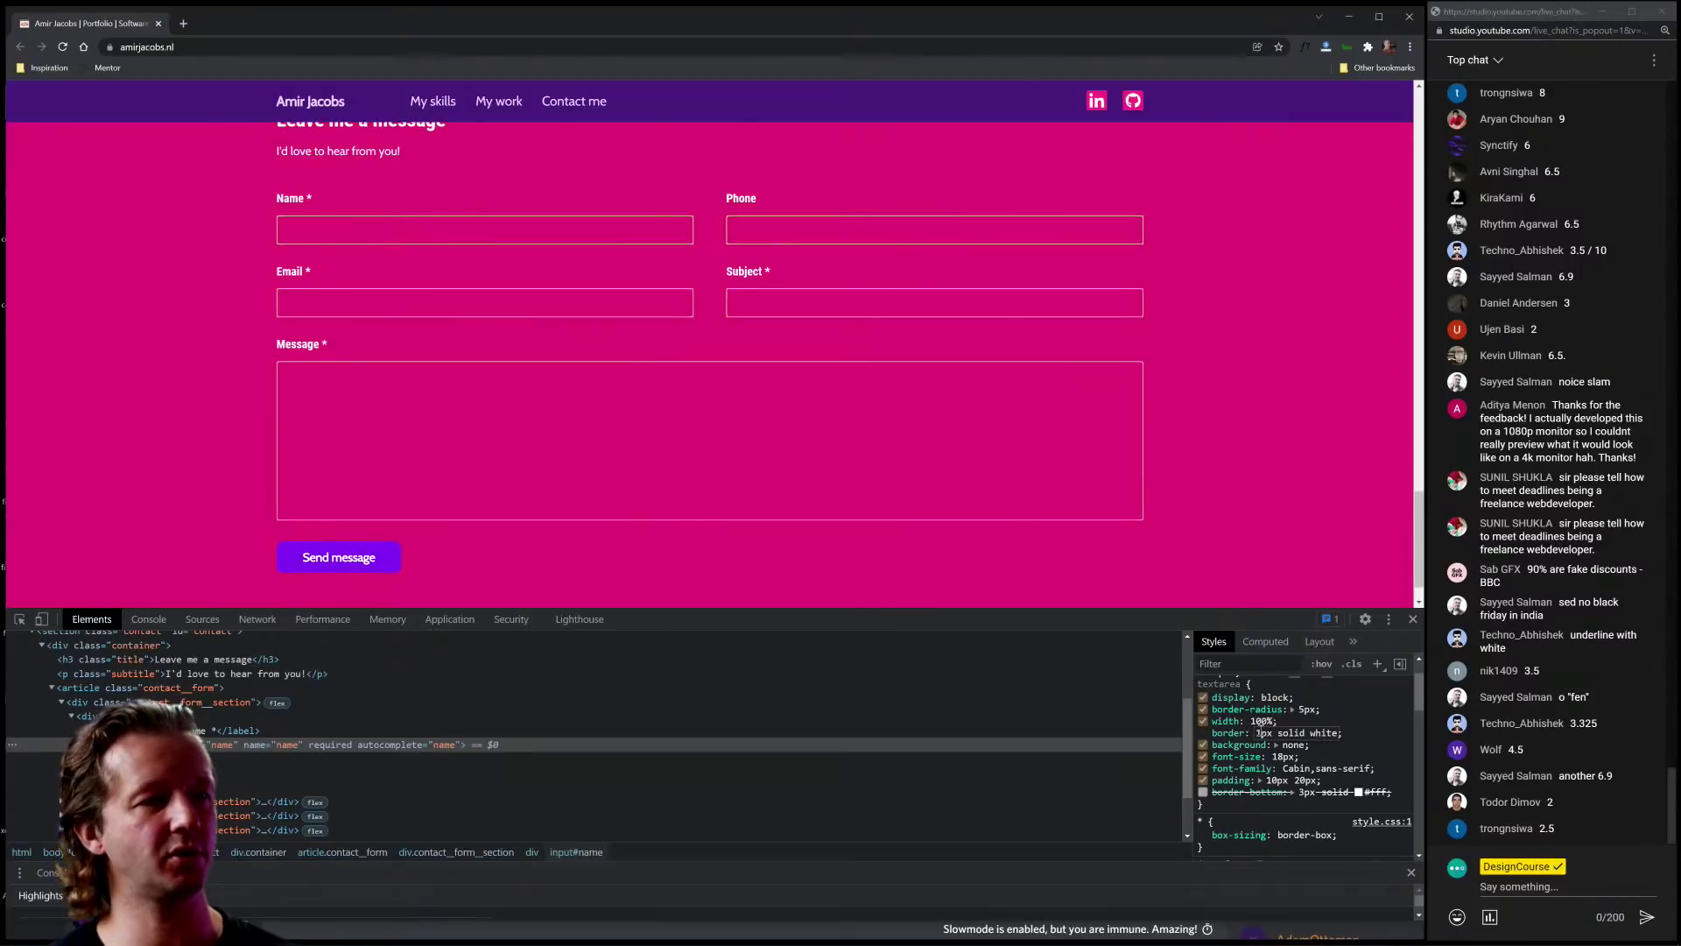
{"action": "key", "text": "Return"}
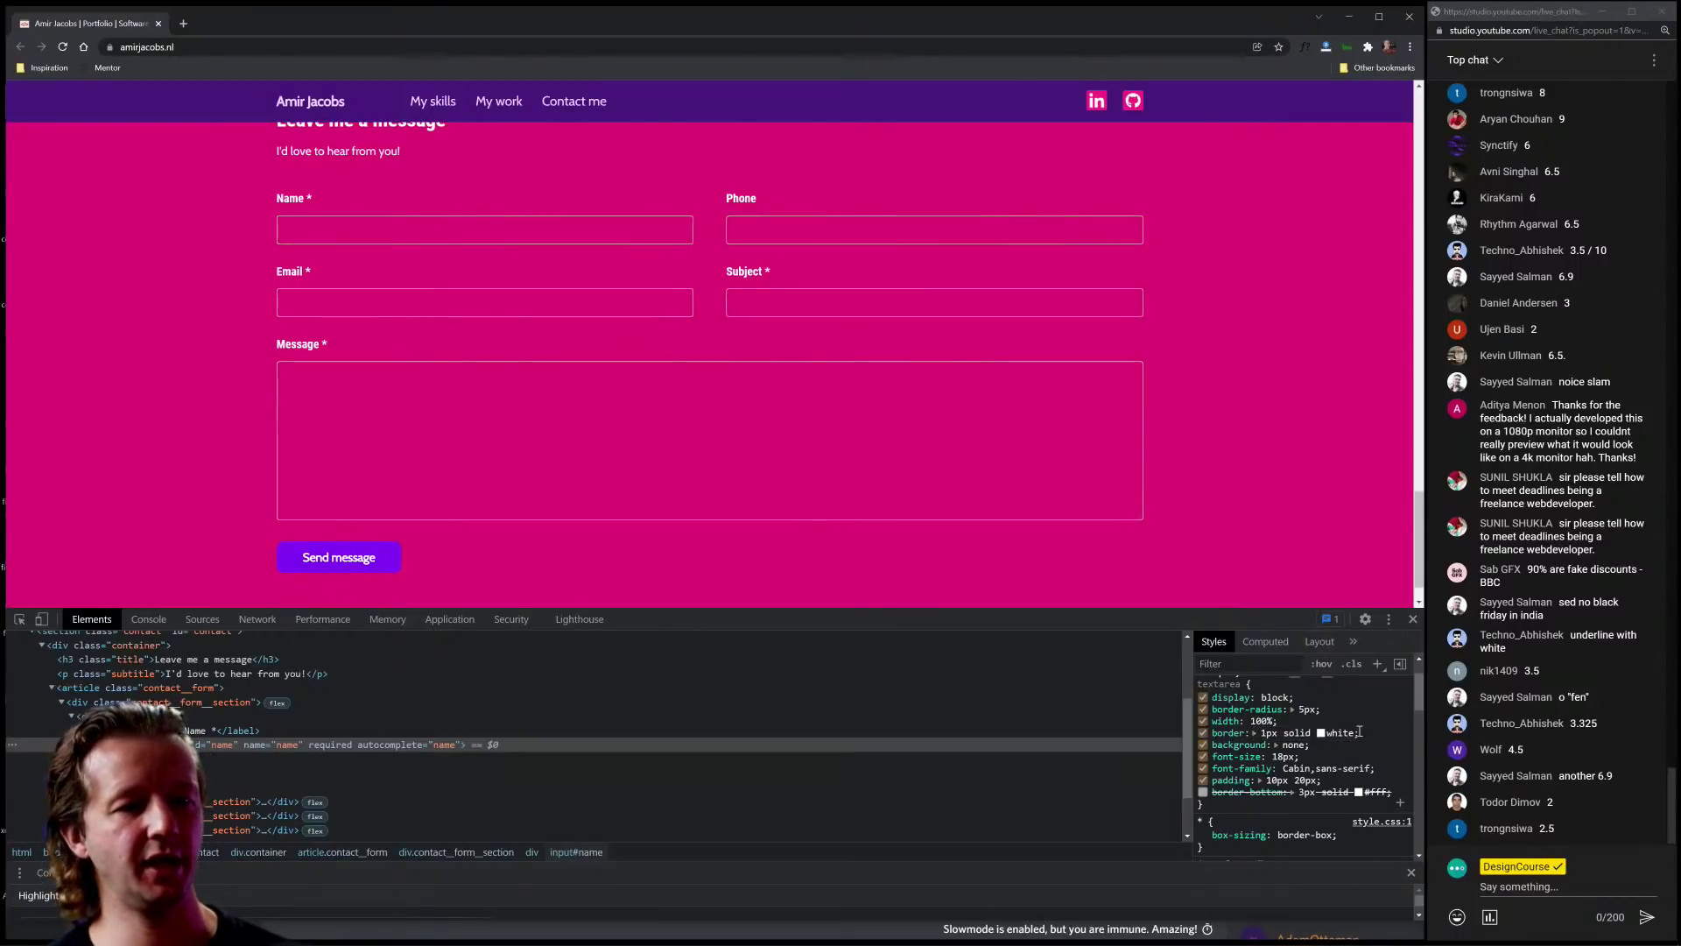
Step: Give the fields a white background, then make it mostly transparent
{"action": "left_click", "coordinate": [1289, 743]}
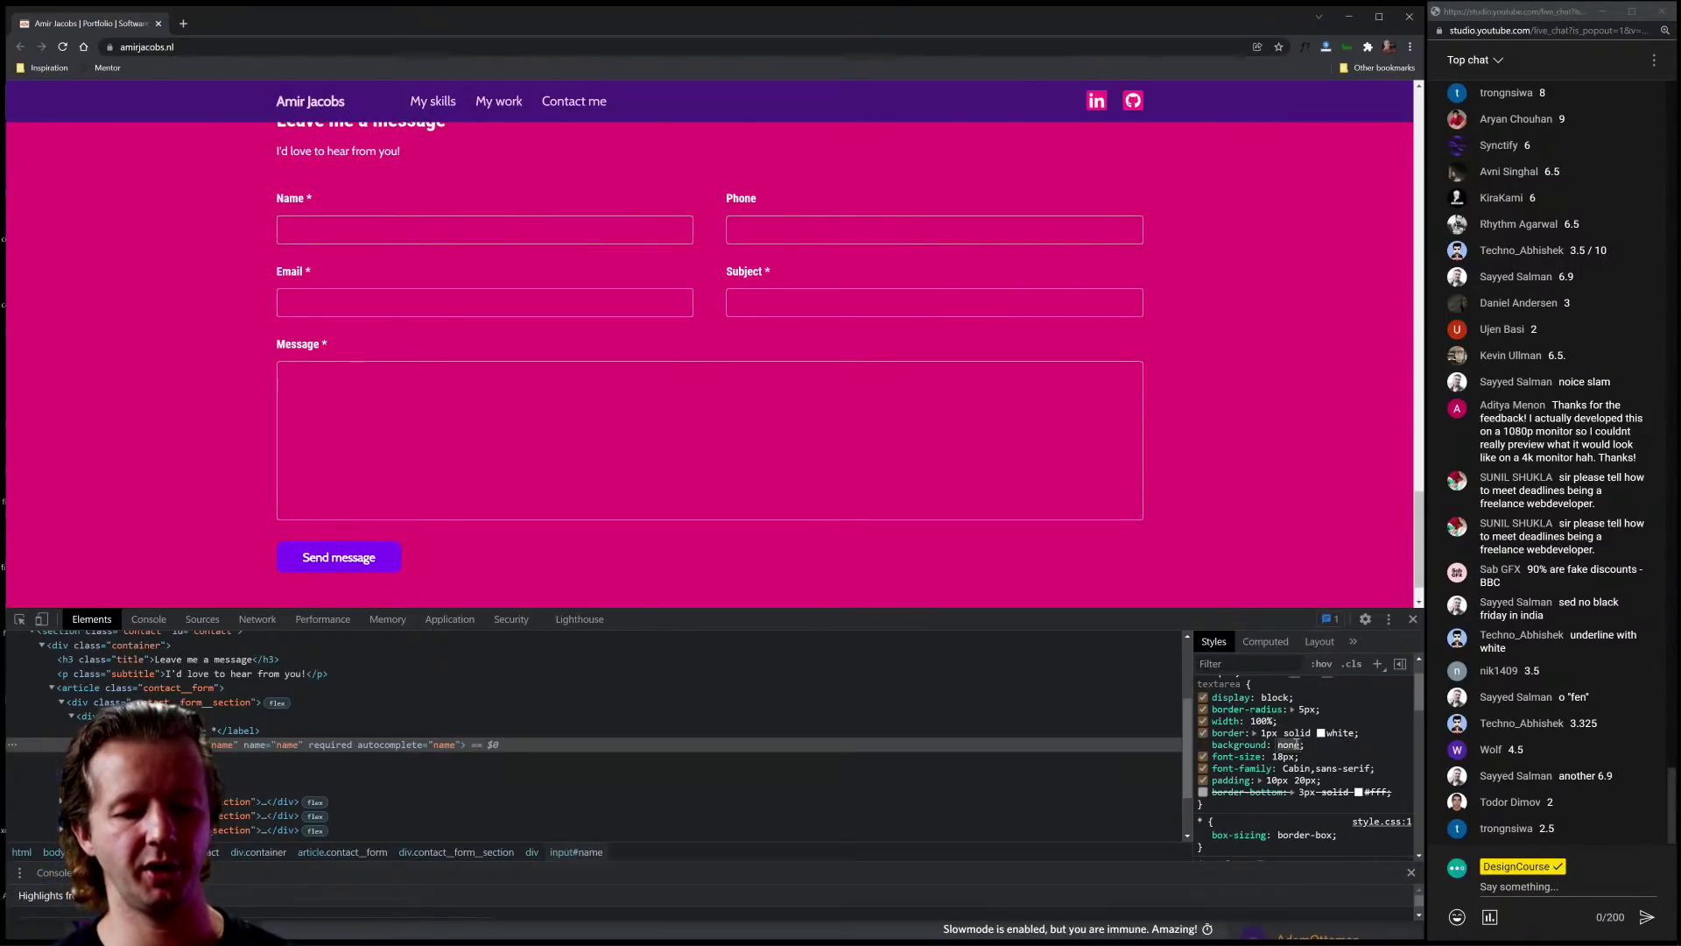
{"action": "type", "text": "white"}
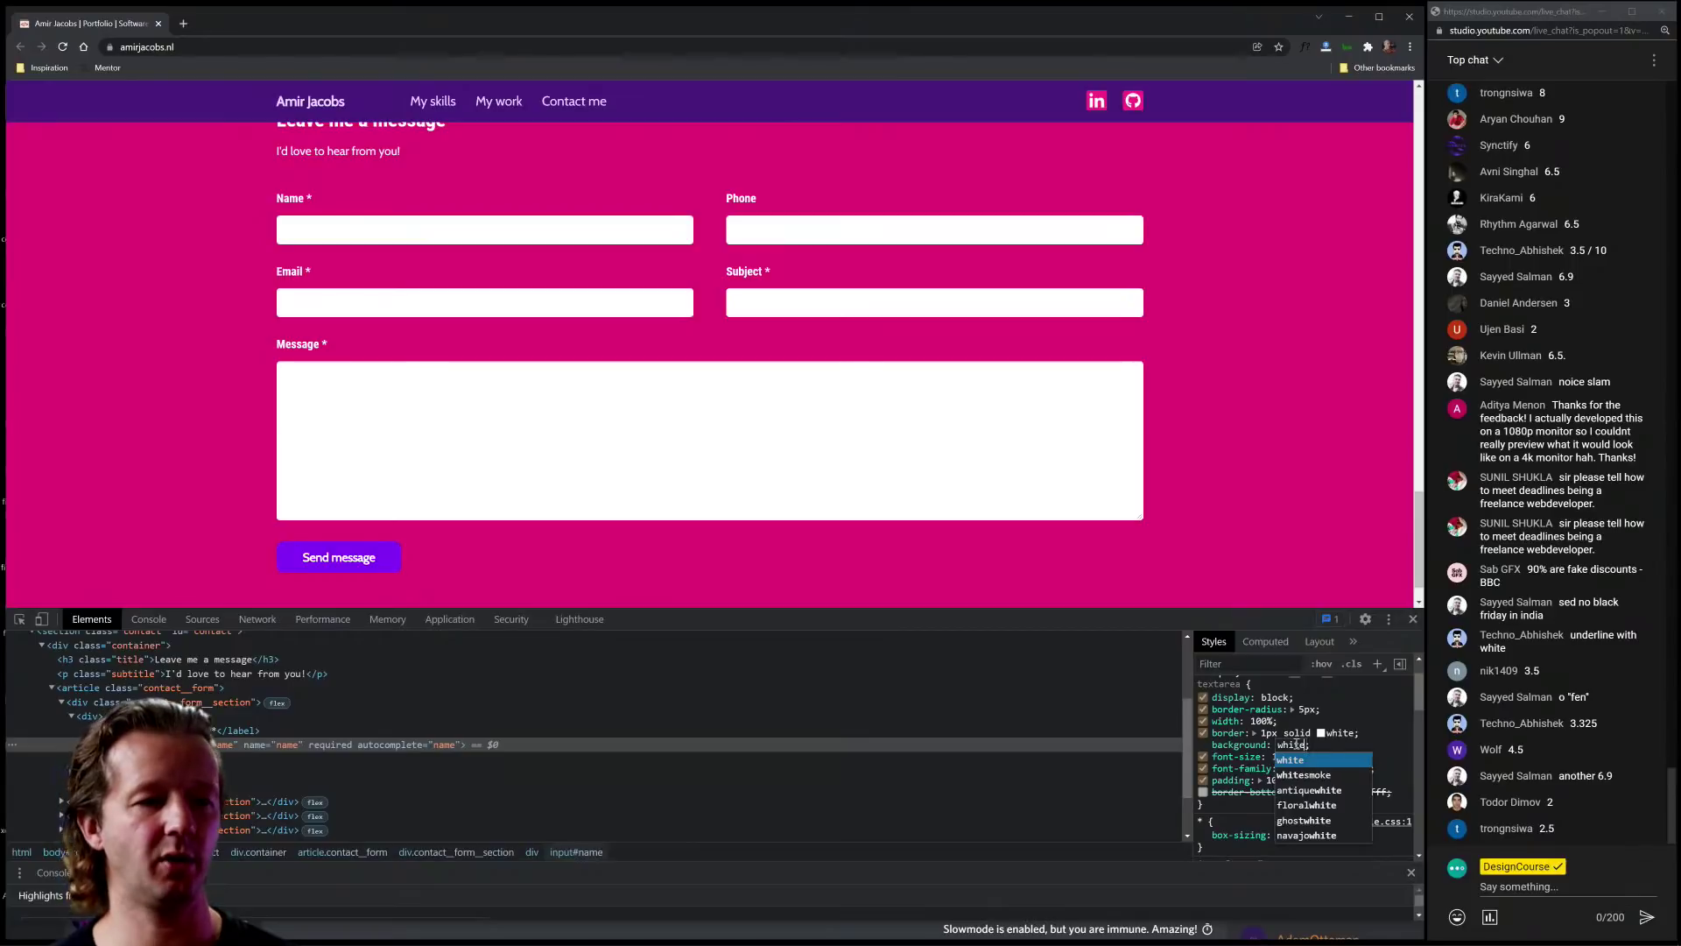
{"action": "key", "text": "Return"}
{"action": "left_click", "coordinate": [1282, 745]}
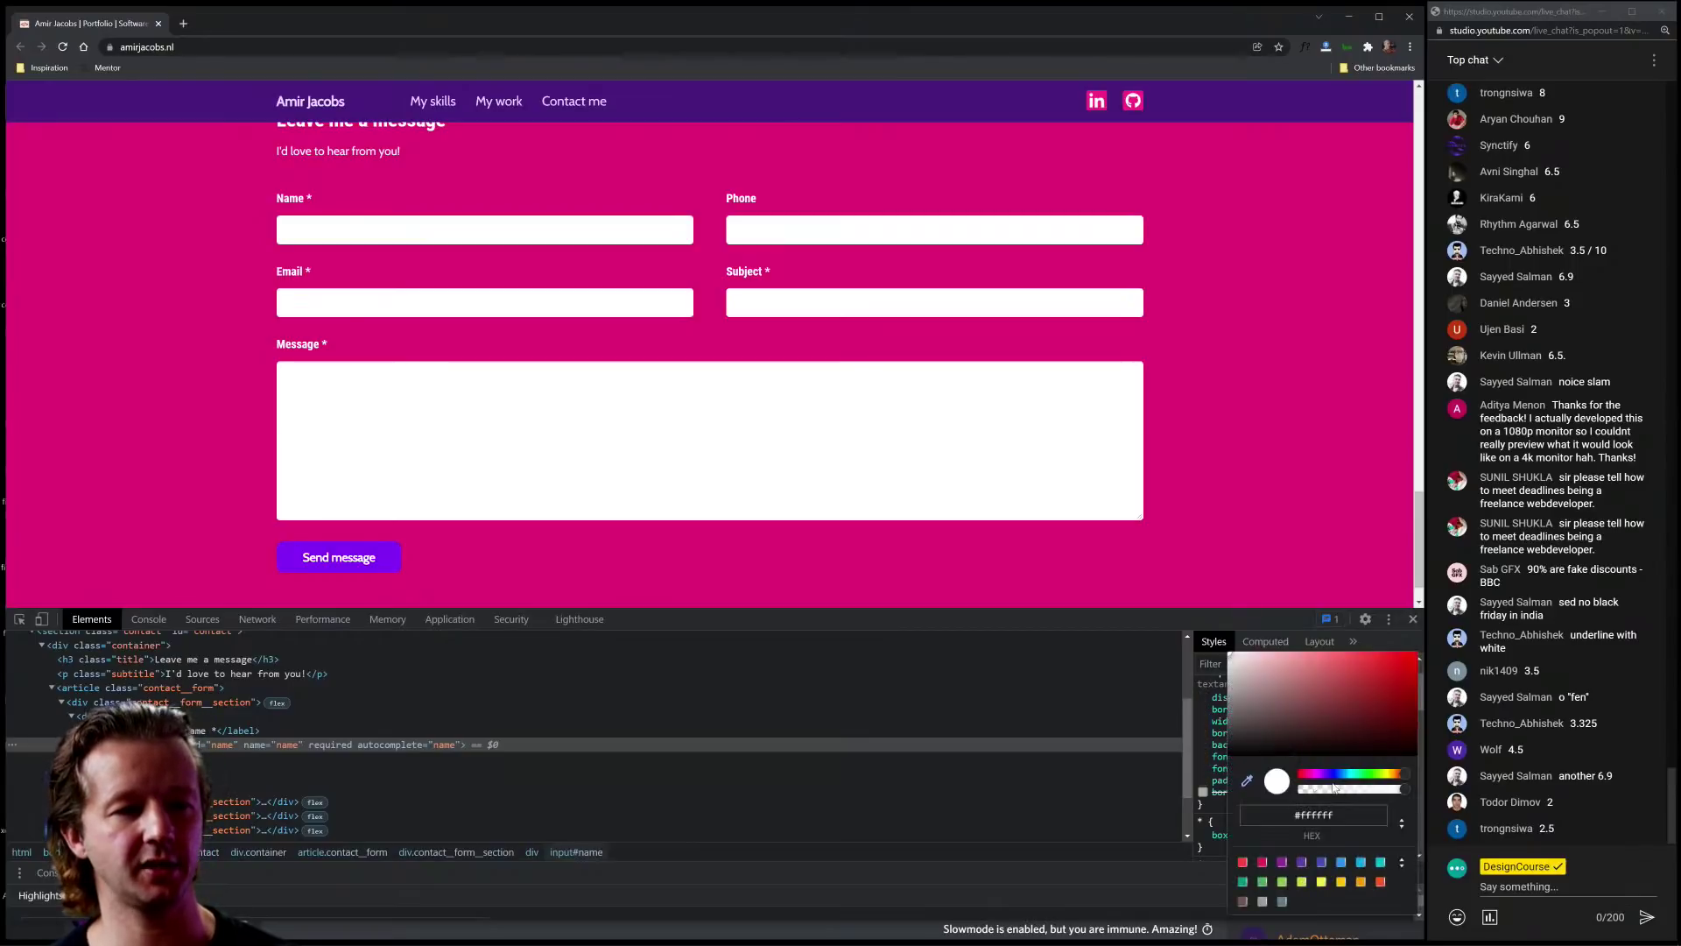
{"action": "mouse_move", "coordinate": [1333, 787]}
{"action": "left_mouse_down"}
{"action": "mouse_move", "coordinate": [1312, 791]}
{"action": "mouse_move", "coordinate": [1326, 793]}
{"action": "left_mouse_up"}
{"action": "left_click", "coordinate": [1213, 735]}
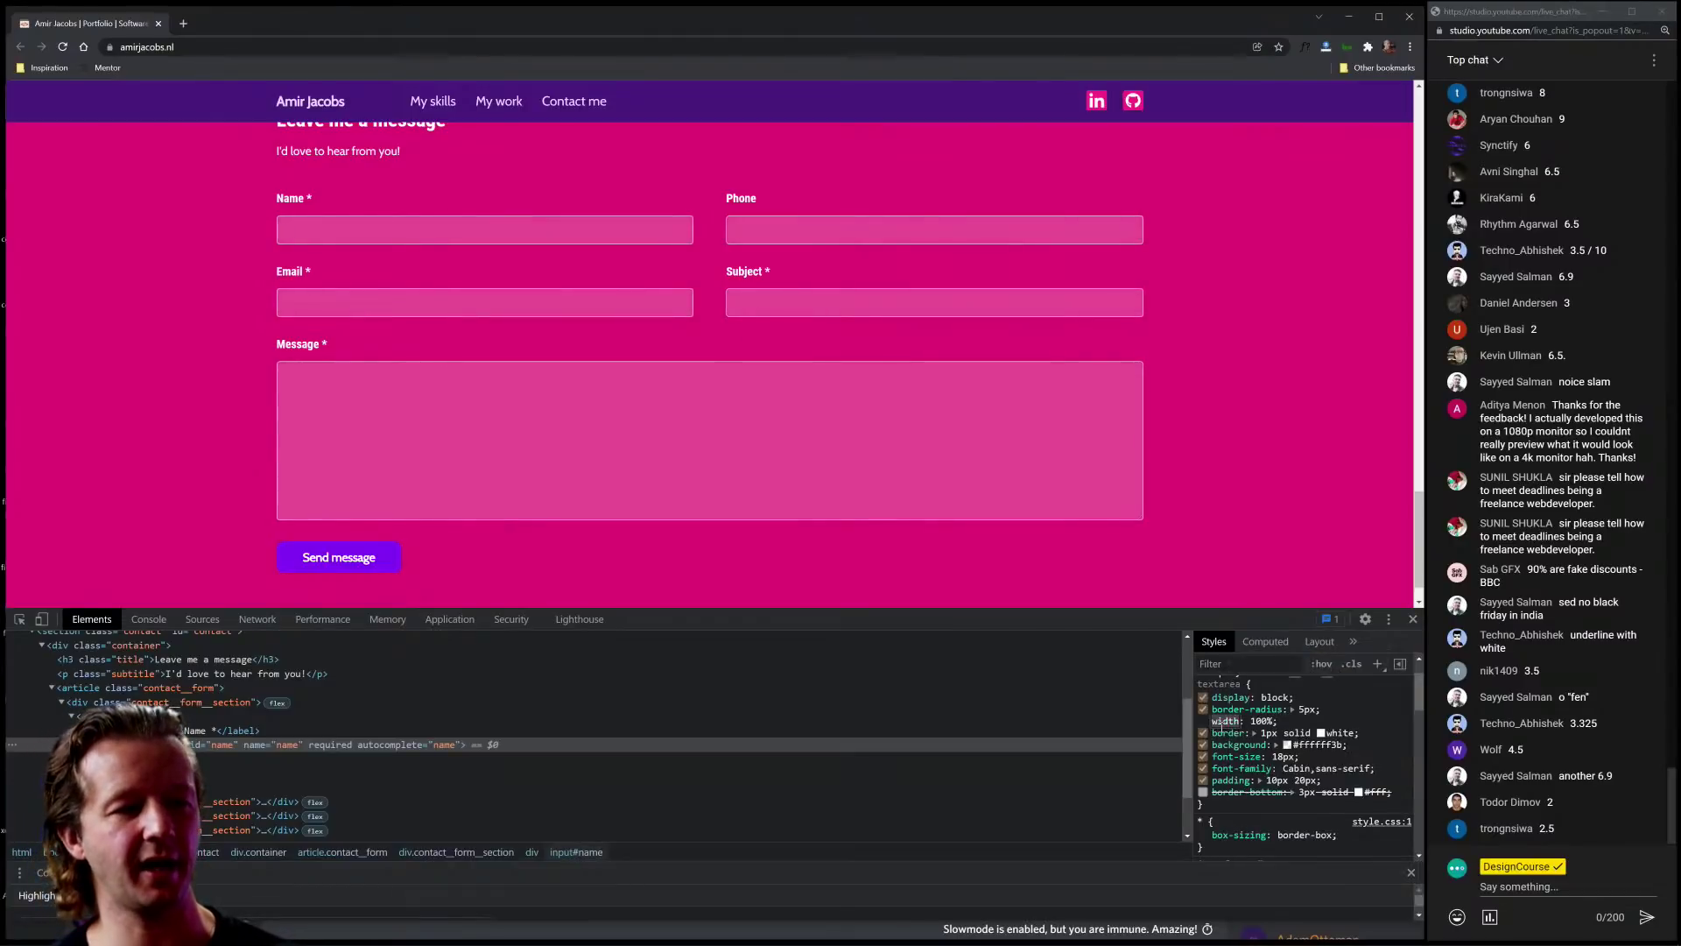
Step: Remove the fields' white border by setting border to 0
{"action": "left_click", "coordinate": [1204, 733]}
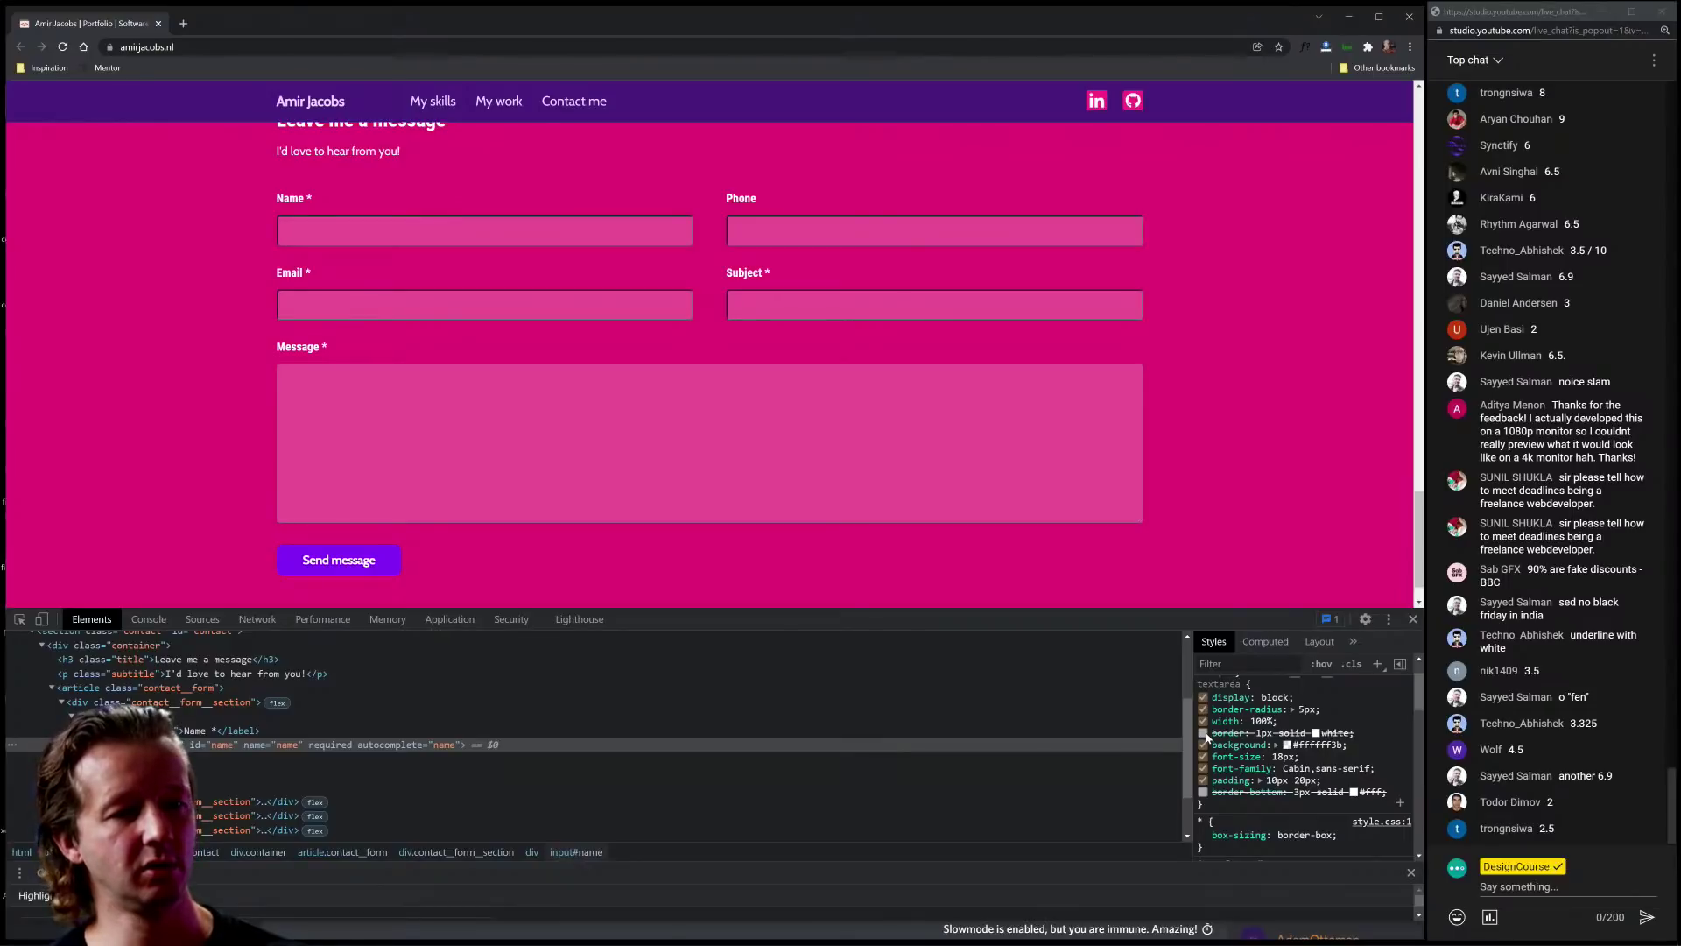
{"action": "left_click", "coordinate": [1204, 733]}
{"action": "left_click", "coordinate": [1304, 732]}
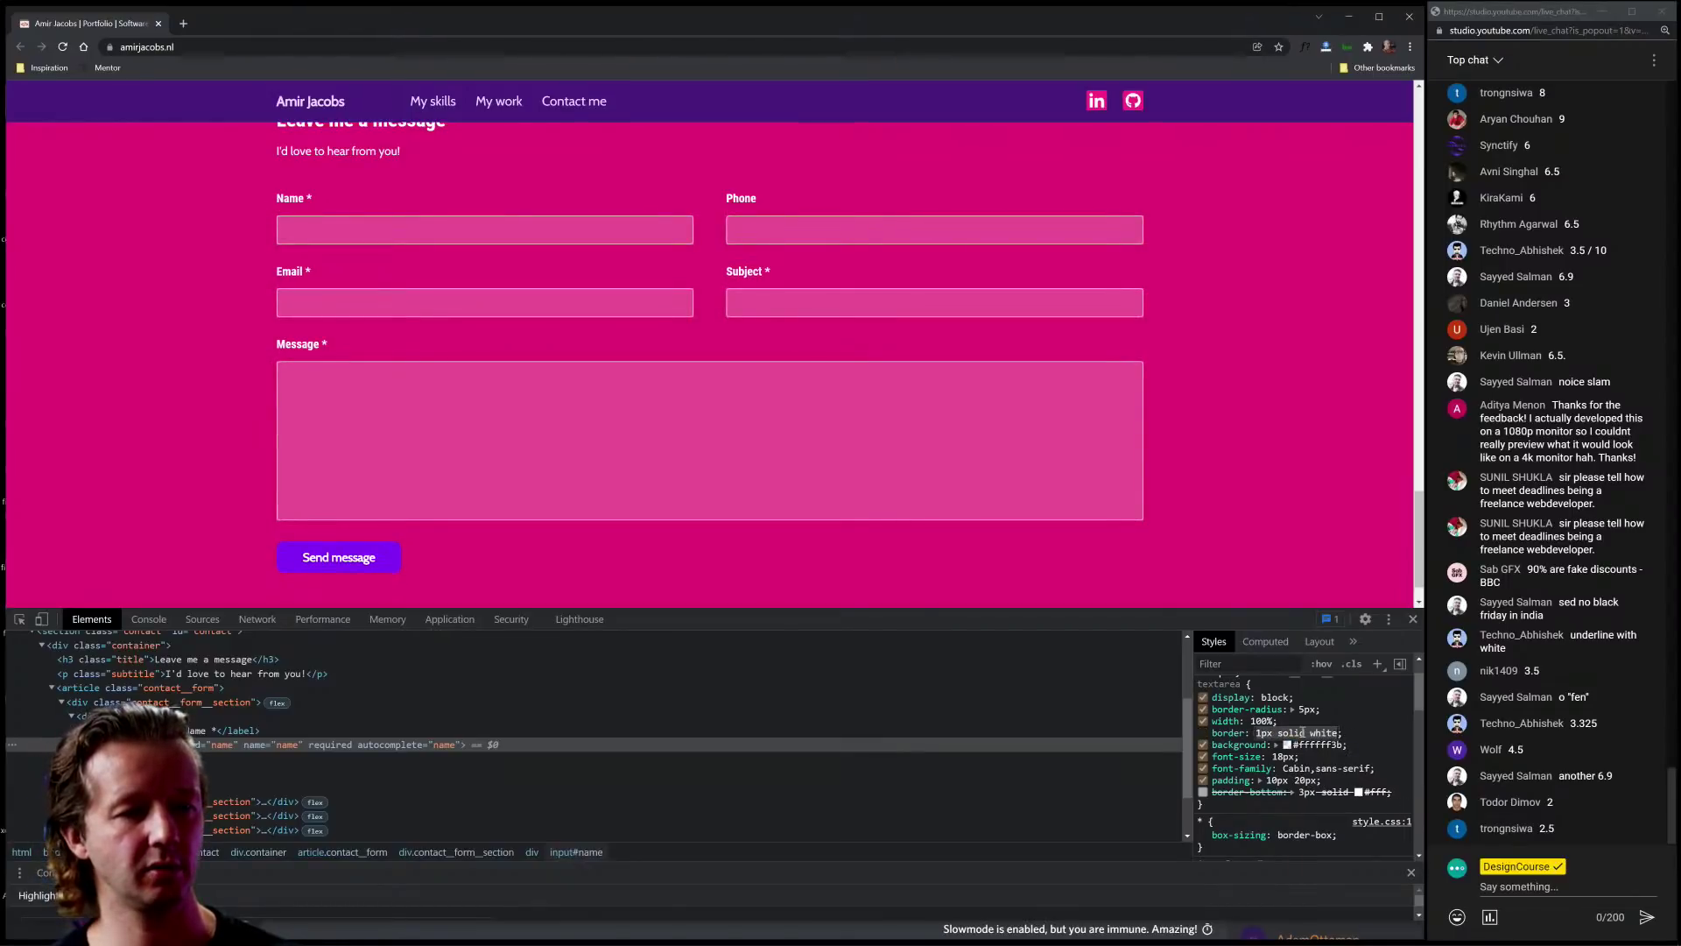
{"action": "type", "text": "none"}
{"action": "key", "text": "BackSpace"}
{"action": "key", "text": "BackSpace"}
{"action": "key", "text": "BackSpace"}
{"action": "key", "text": "BackSpace"}
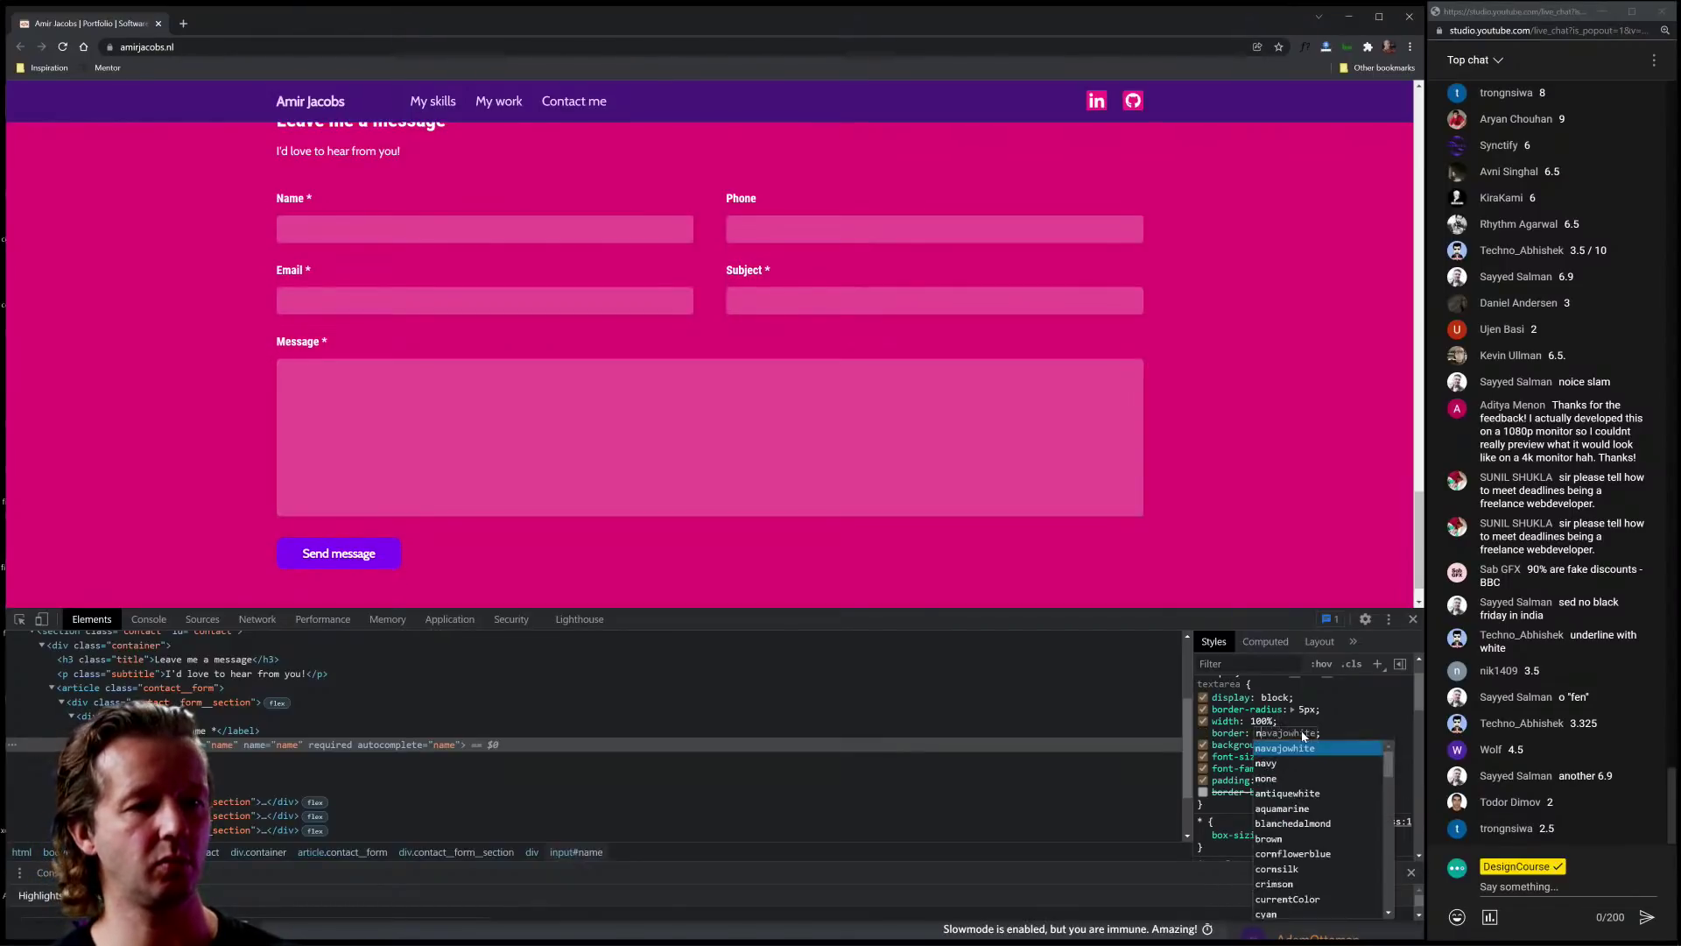
{"action": "type", "text": "0"}
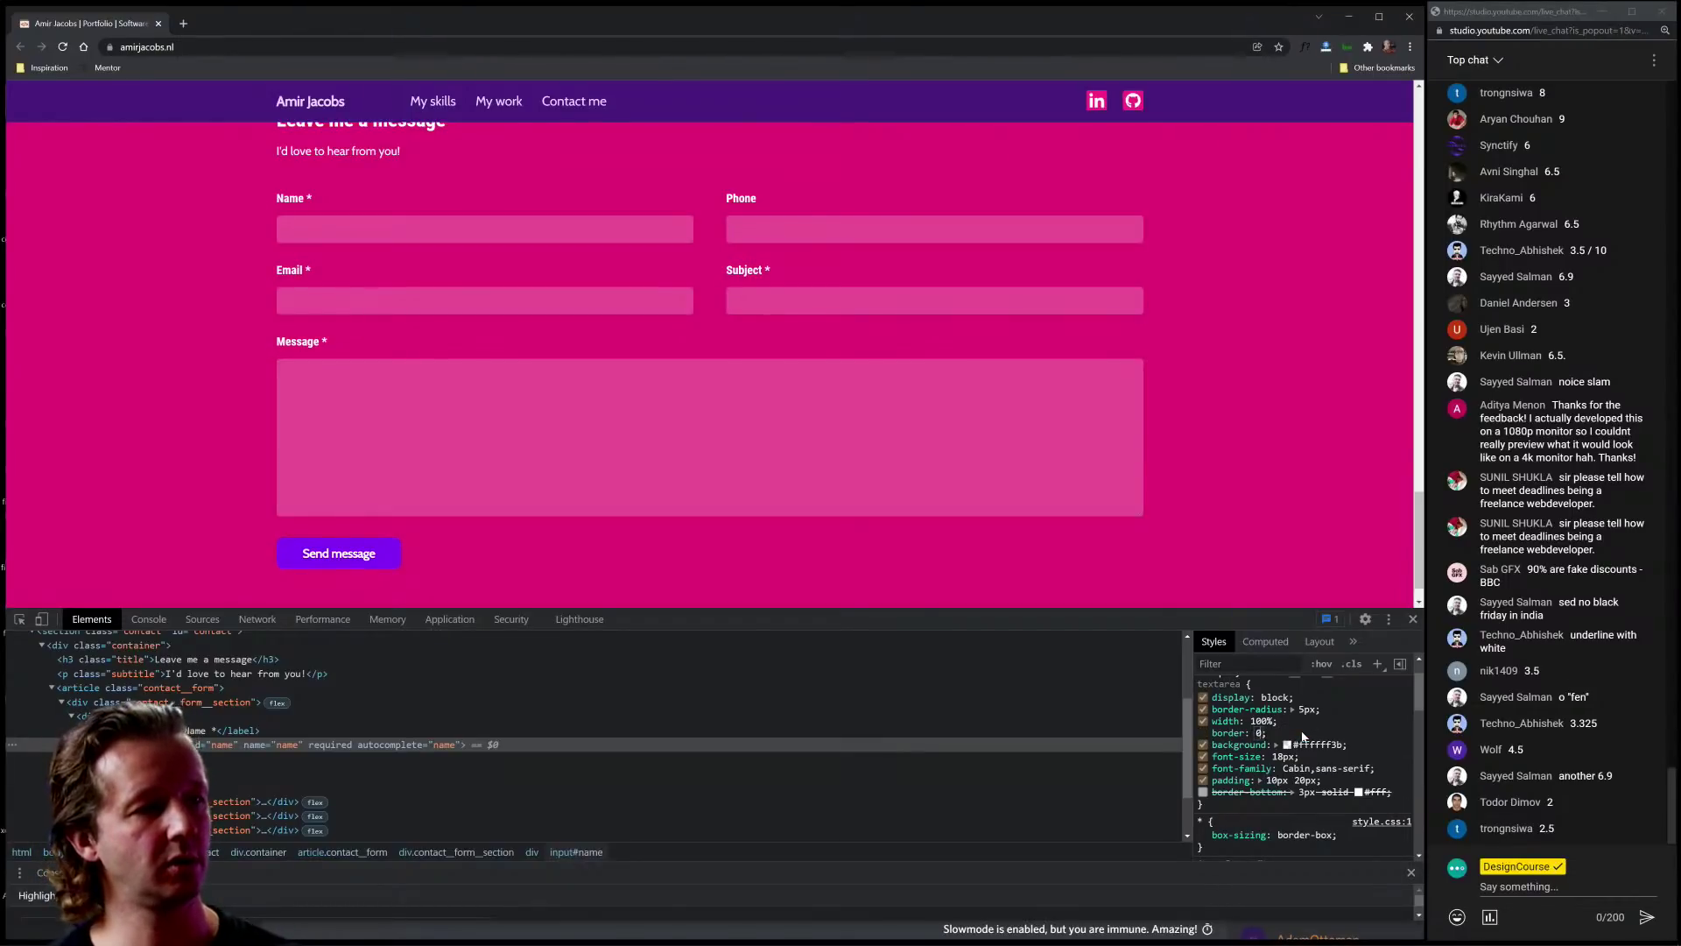
Step: Raise the field background opacity slightly to #ffffff69
{"action": "left_click", "coordinate": [1287, 745]}
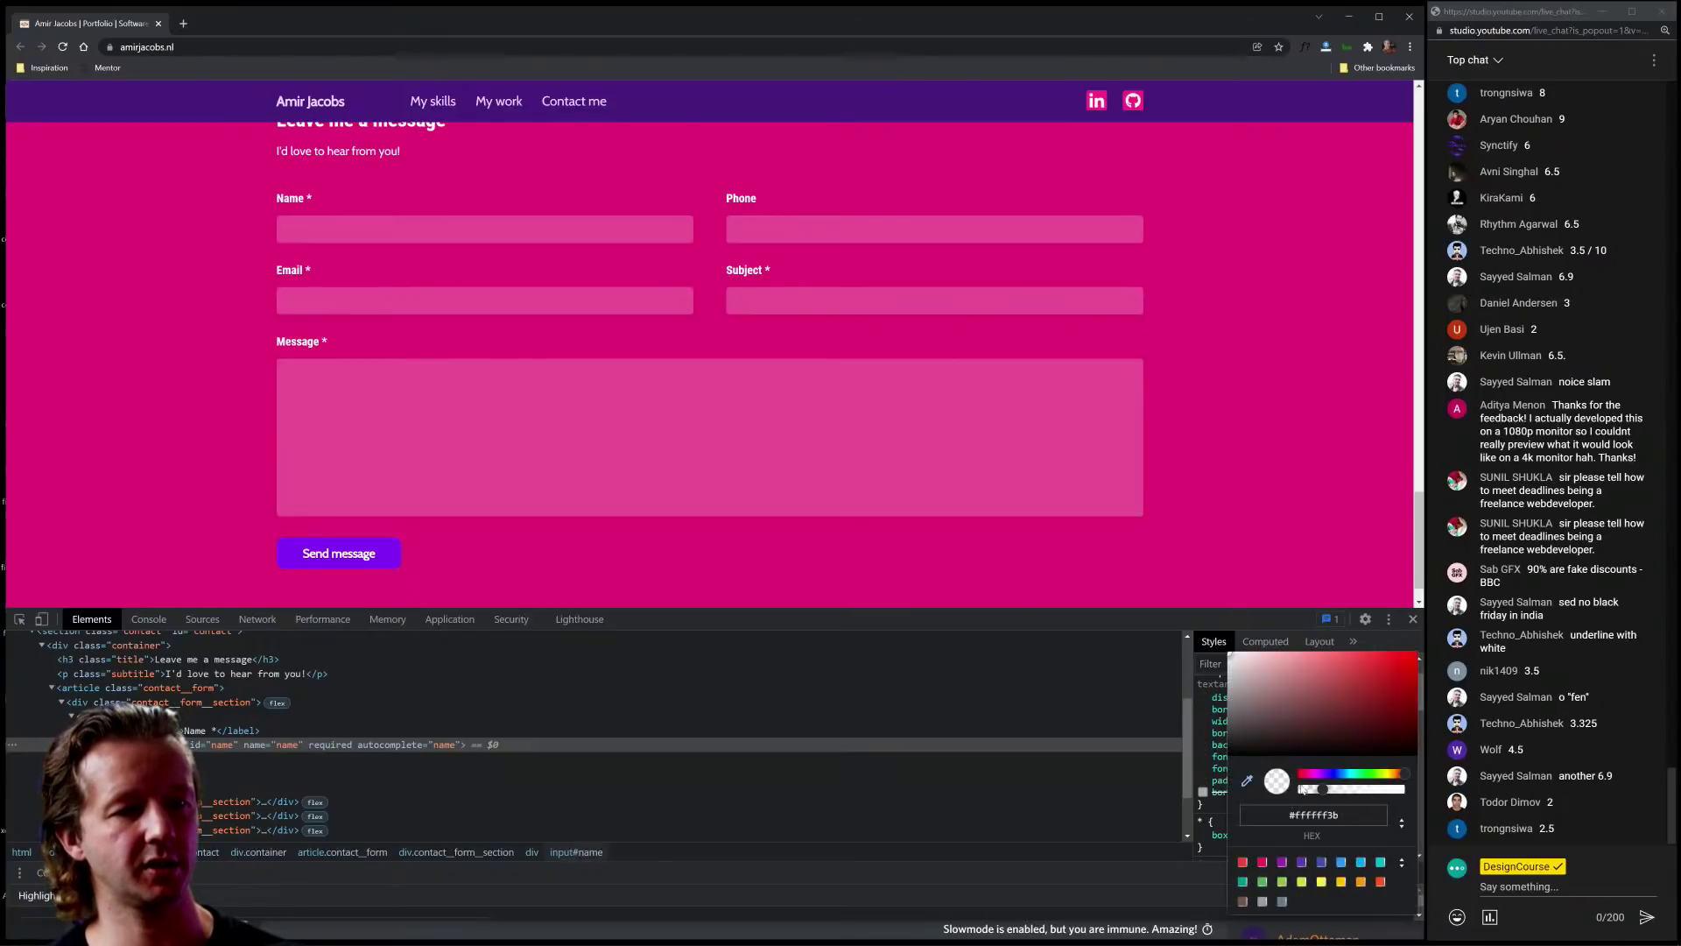
{"action": "left_click_drag", "start_coordinate": [1322, 789], "coordinate": [1343, 795]}
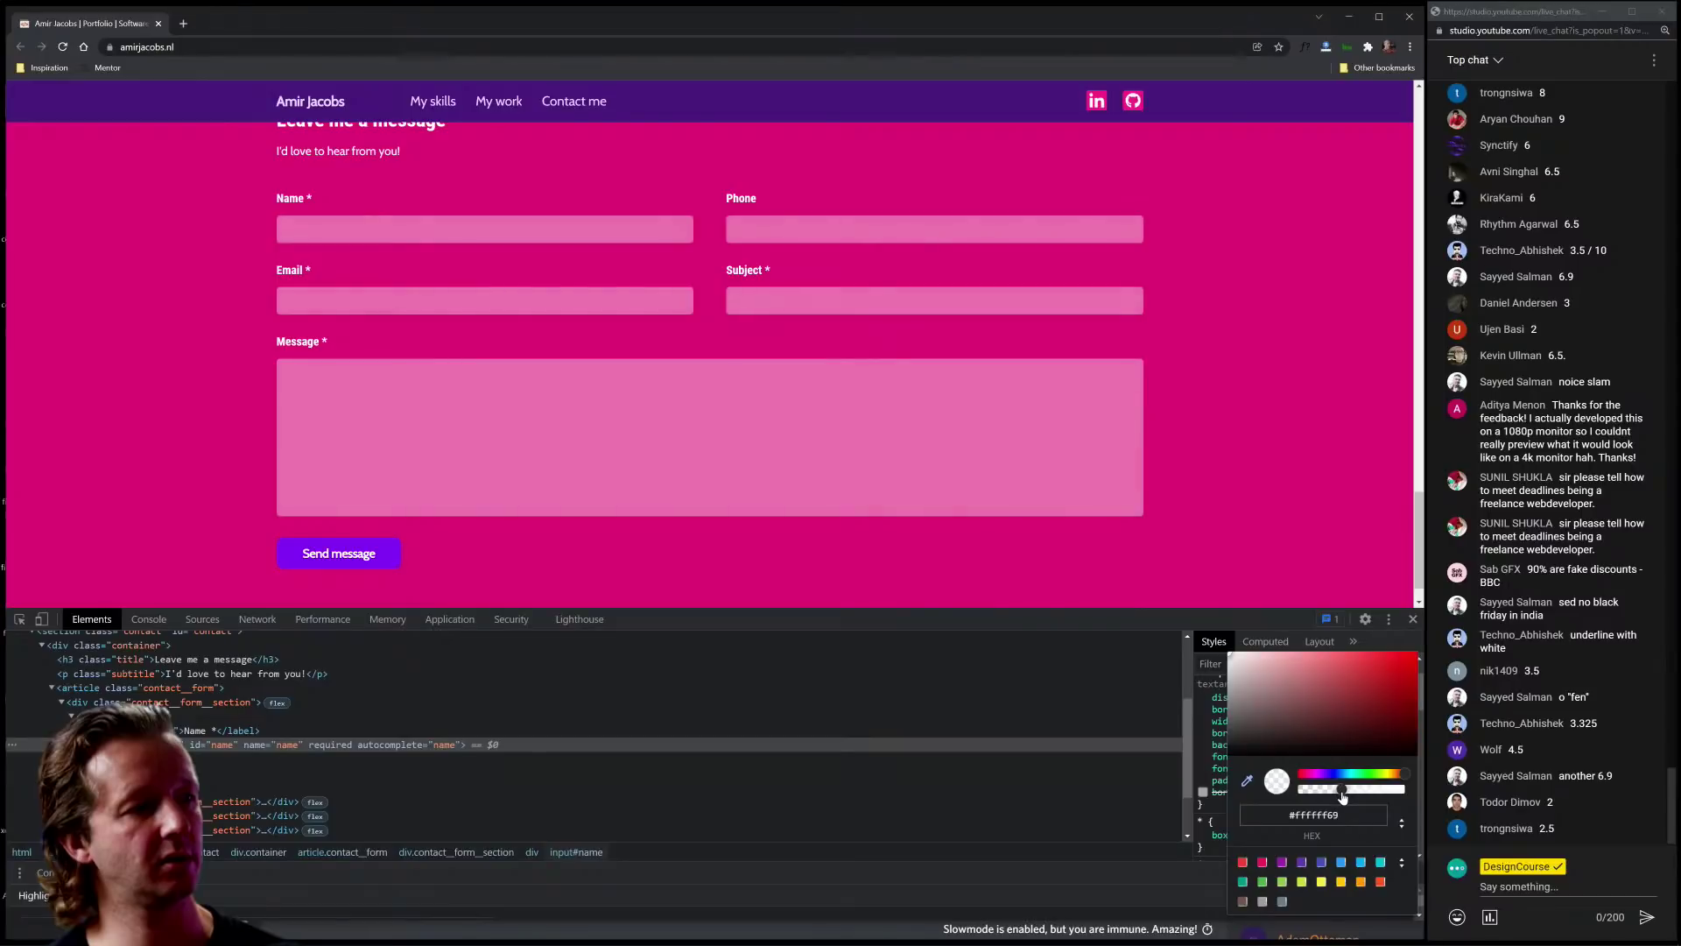
{"action": "left_click", "coordinate": [19, 619]}
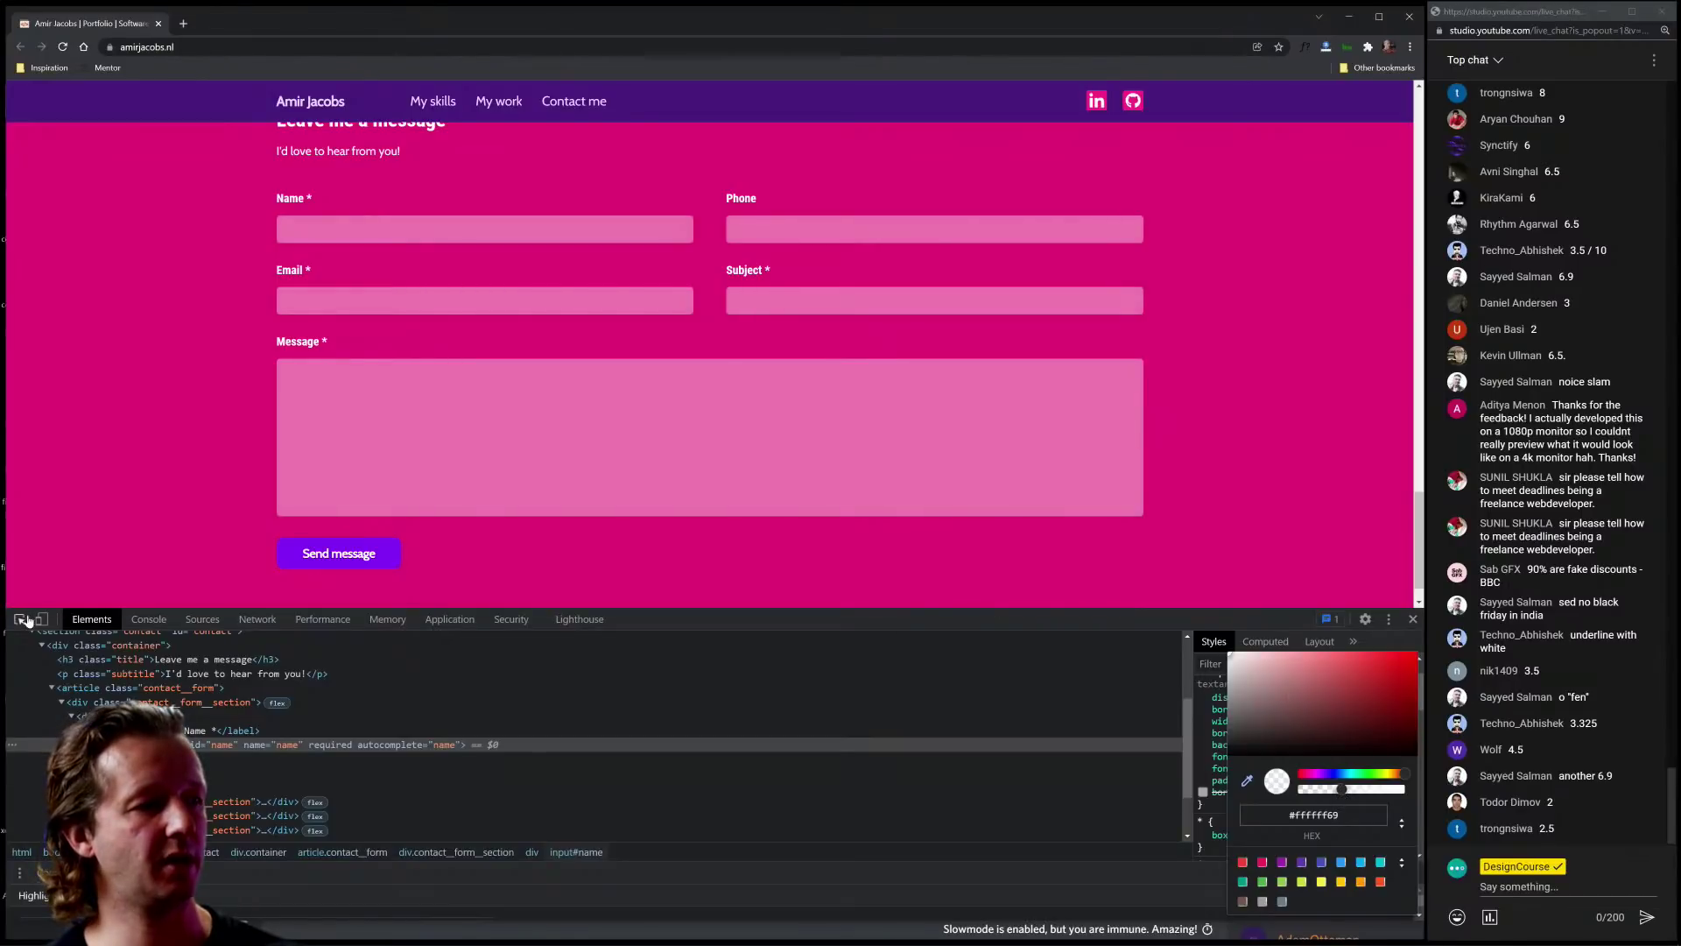
Step: Preview the Send message button with a white background and pink #e21a75 text
{"action": "left_click", "coordinate": [334, 548]}
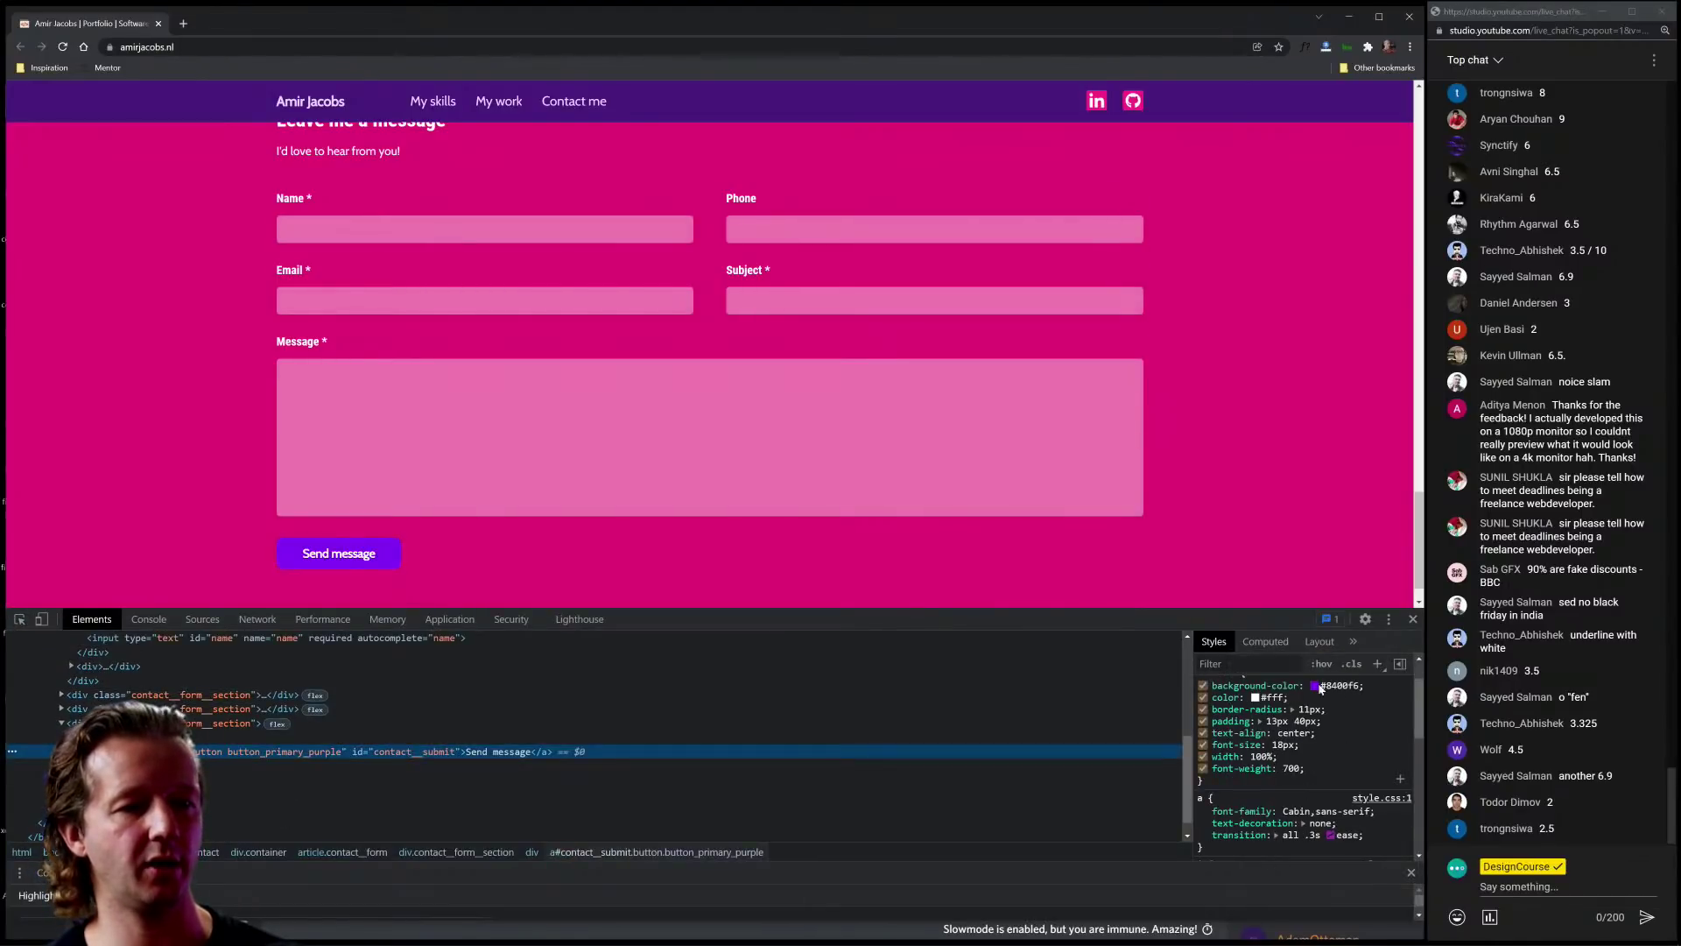
{"action": "scroll", "coordinate": [1335, 719], "scroll_direction": "up", "scroll_amount": 2}
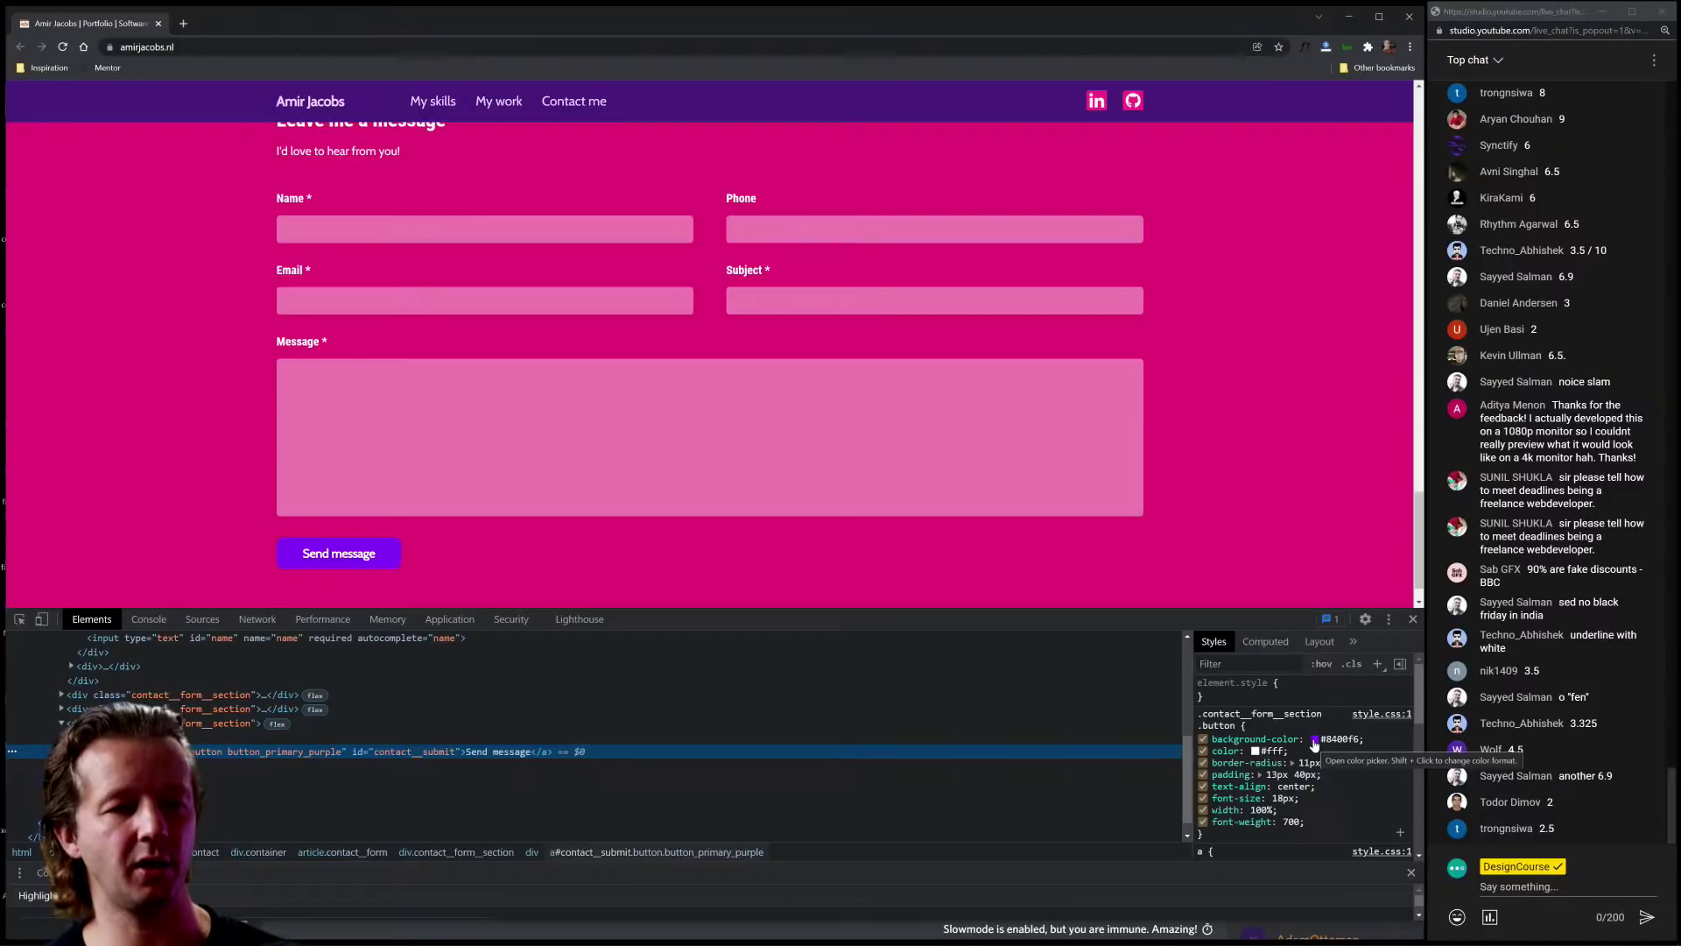
{"action": "left_click", "coordinate": [1315, 743]}
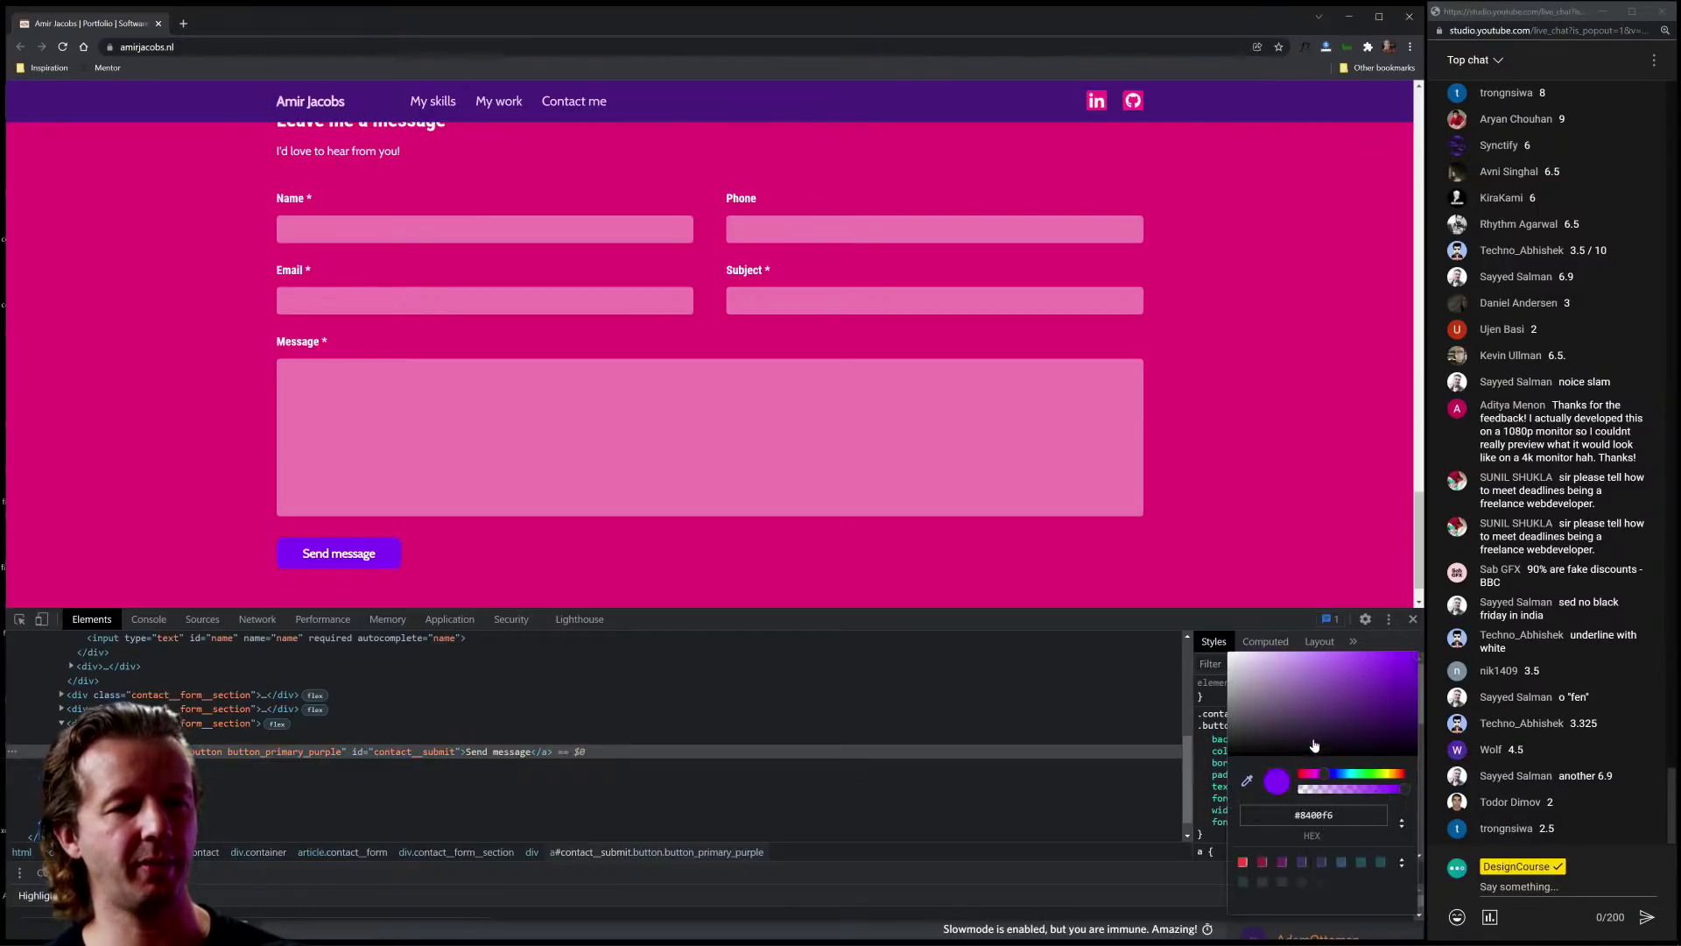
{"action": "left_click", "coordinate": [1233, 655]}
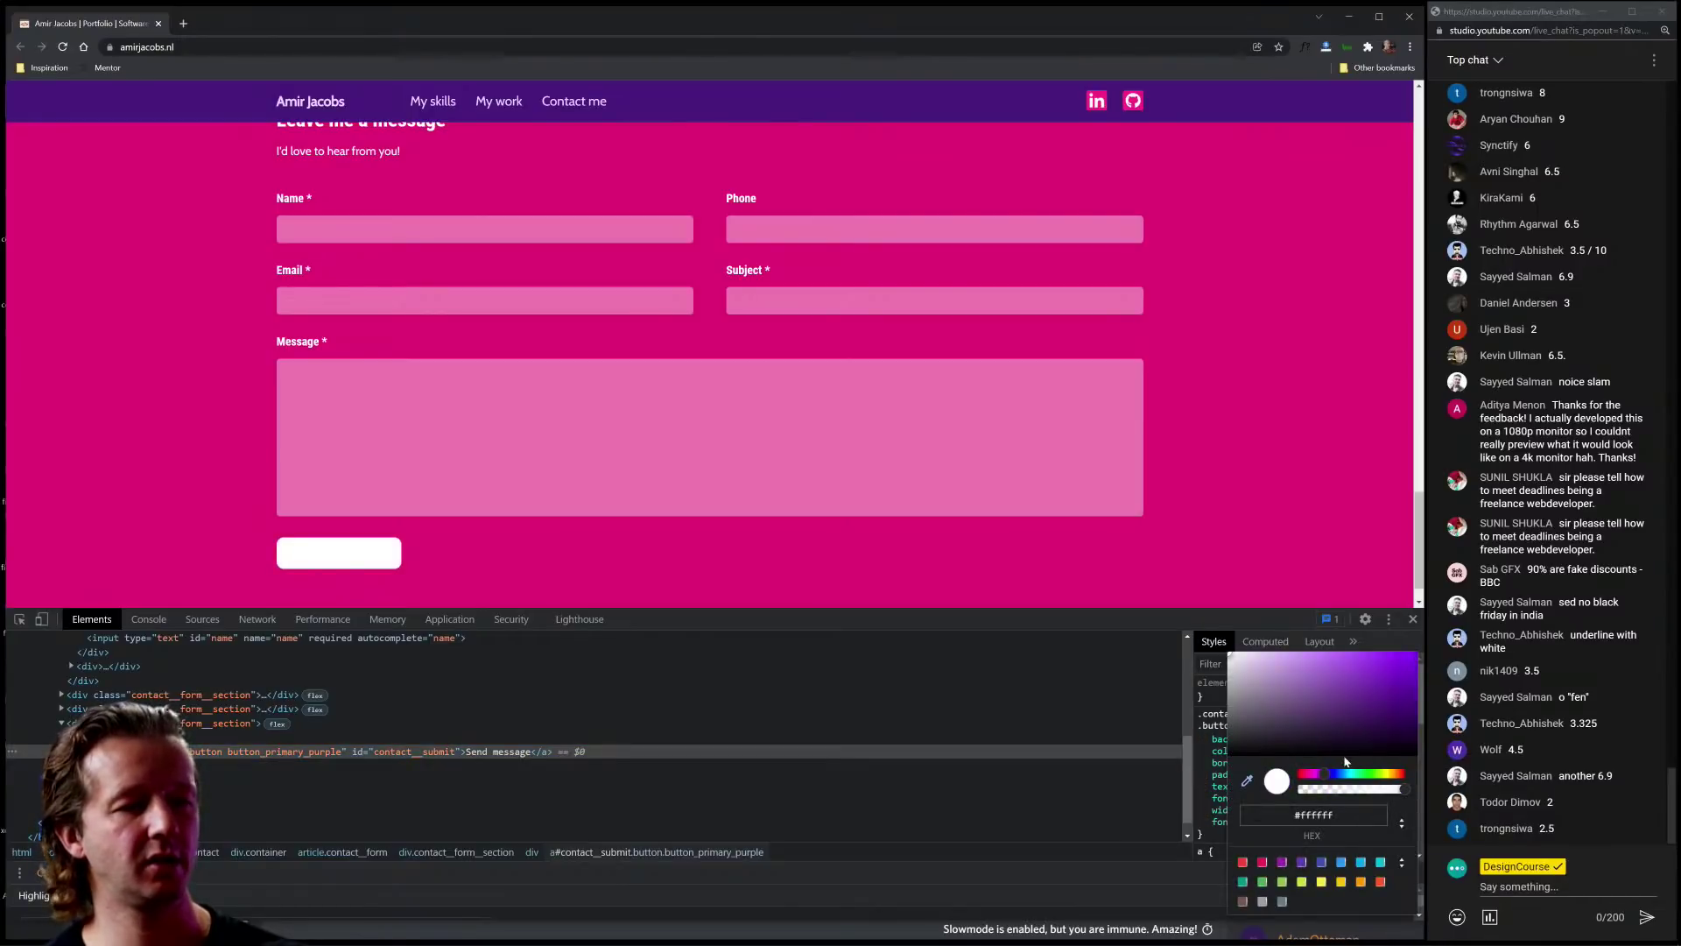
{"action": "key", "text": "Escape"}
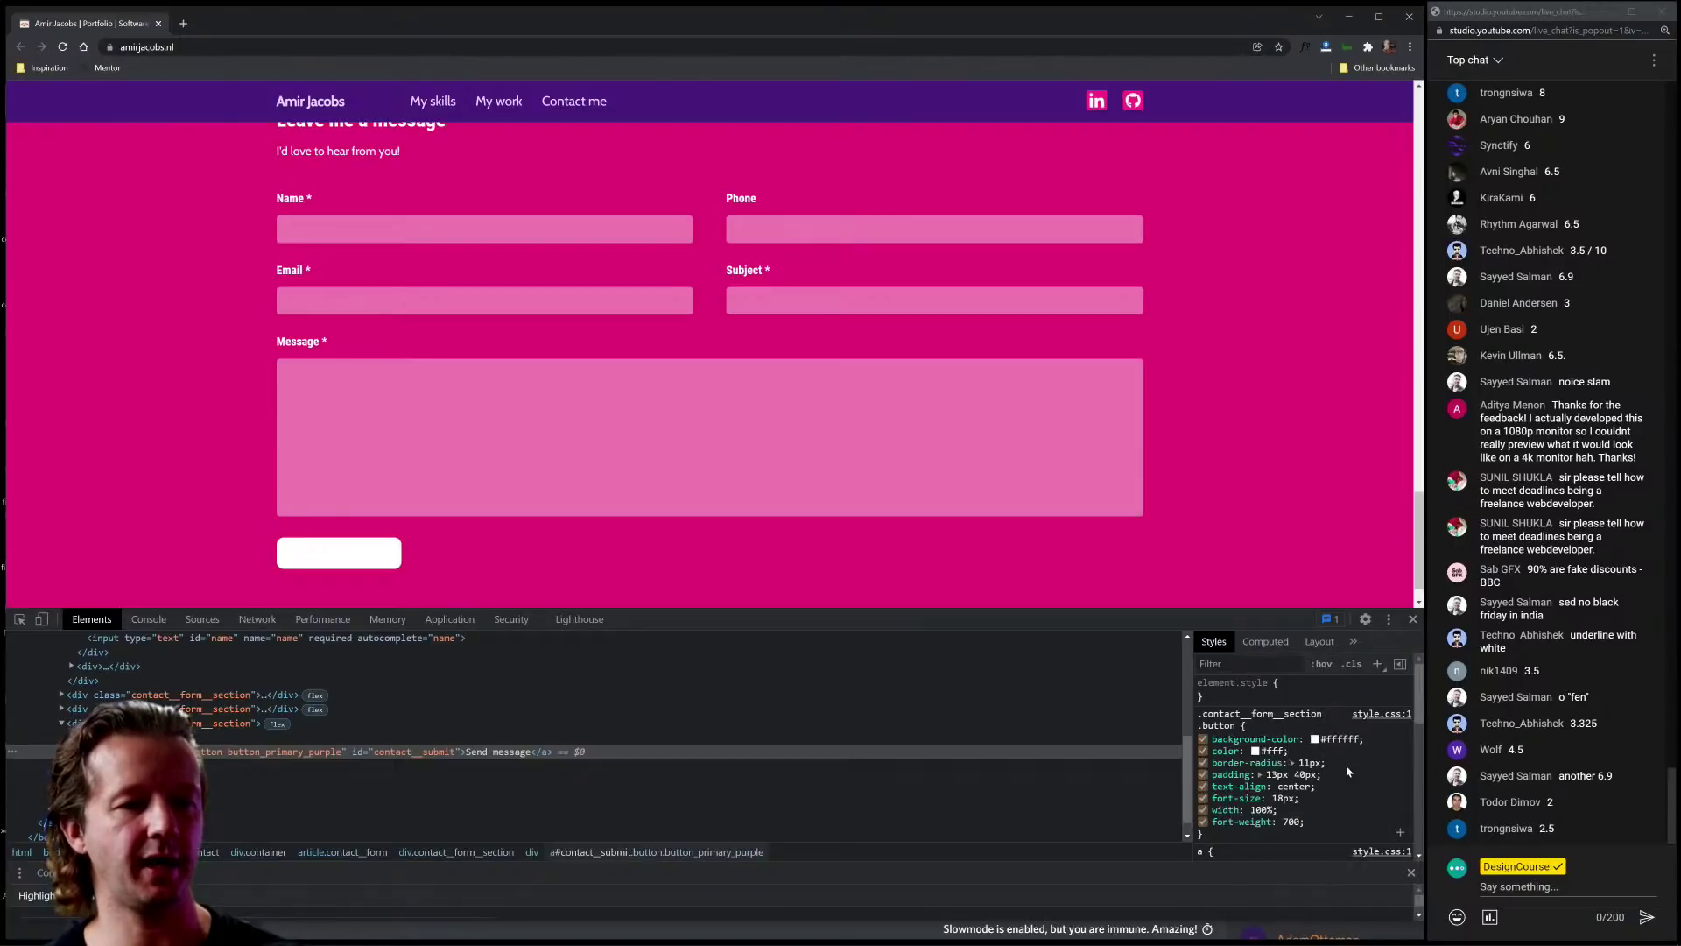
{"action": "left_click", "coordinate": [1256, 750]}
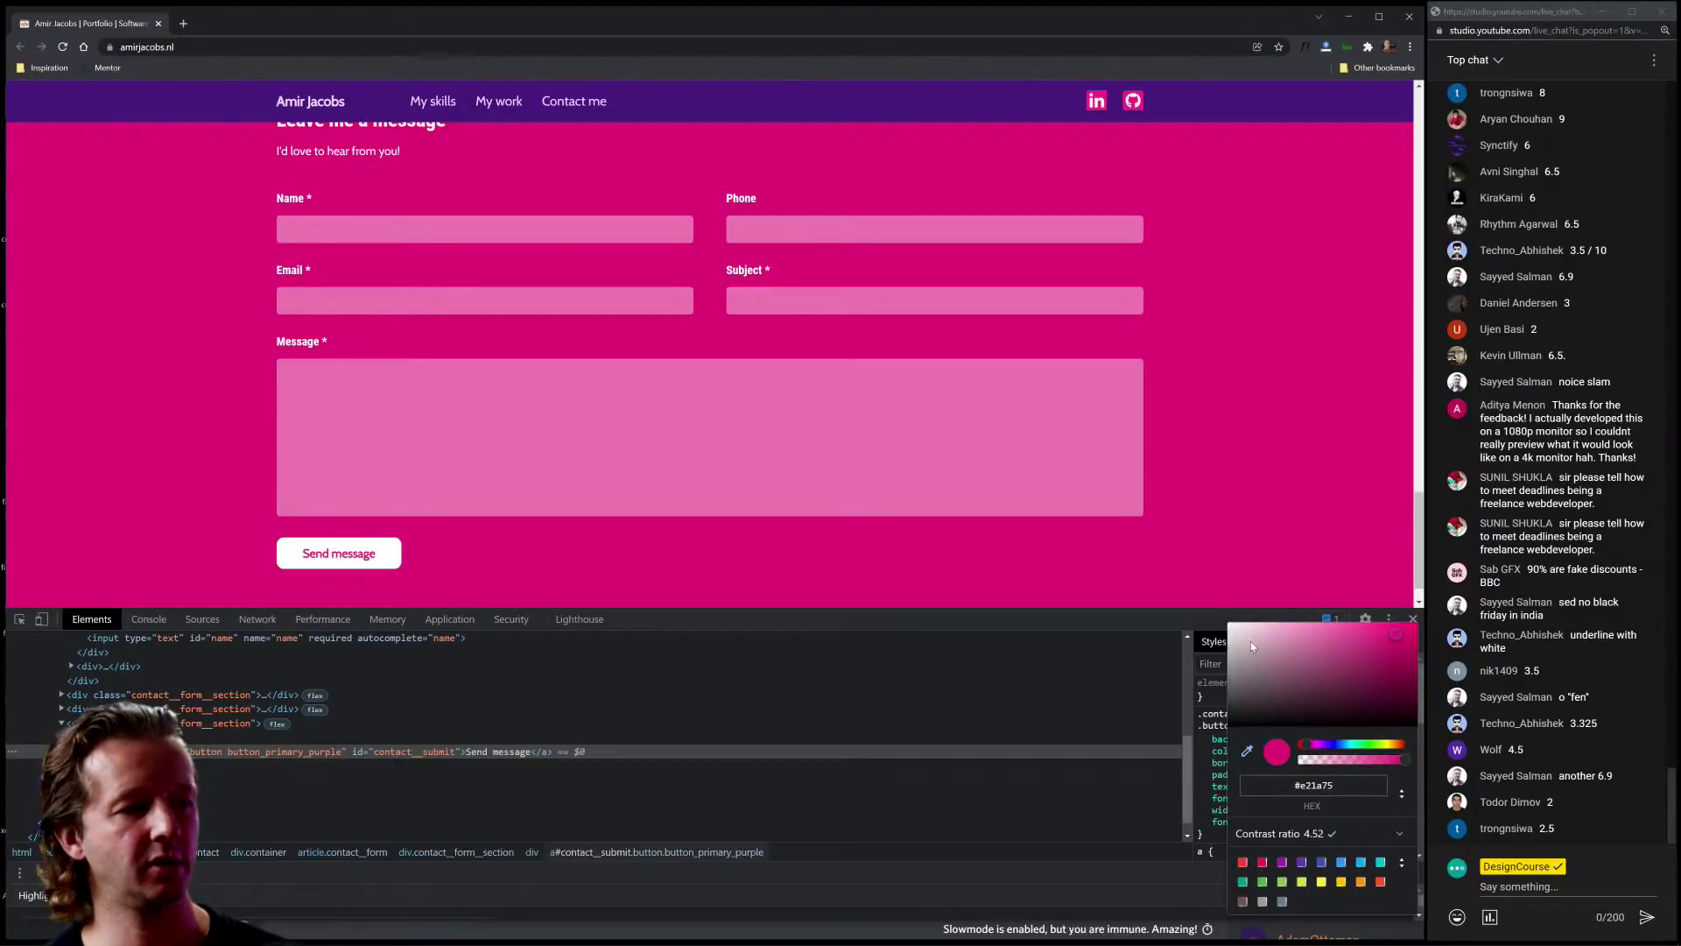
{"action": "key", "text": "Escape"}
Step: Close DevTools and reload the portfolio back to its hero section
{"action": "left_click", "coordinate": [1414, 620]}
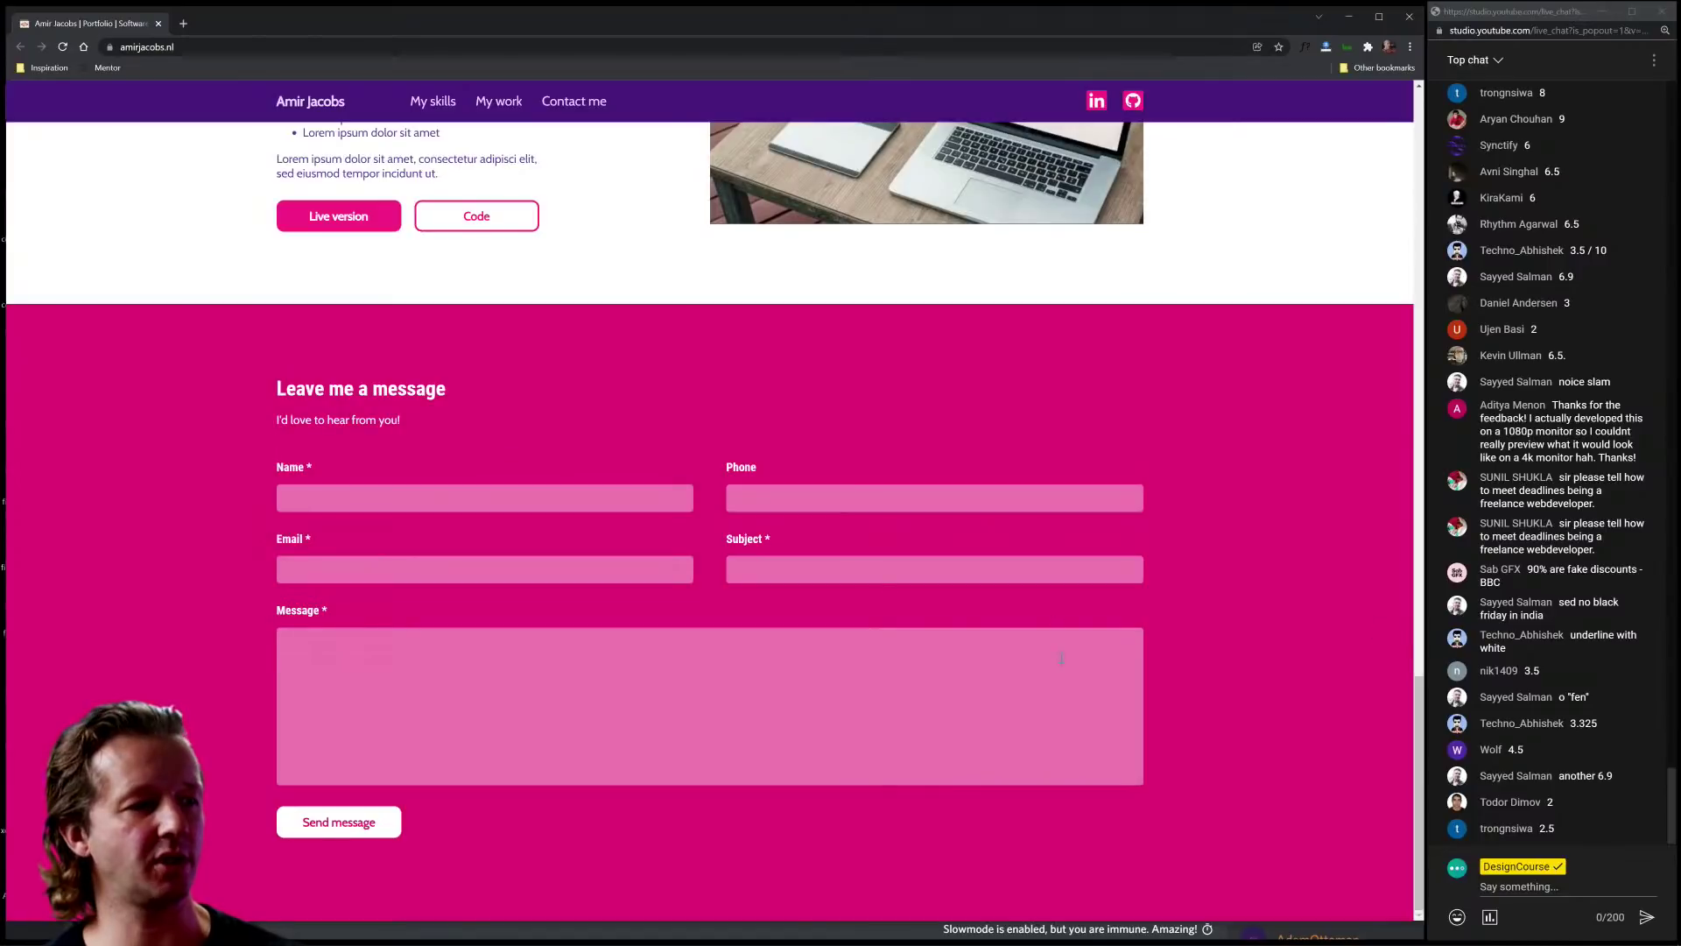
{"action": "left_click", "coordinate": [60, 49]}
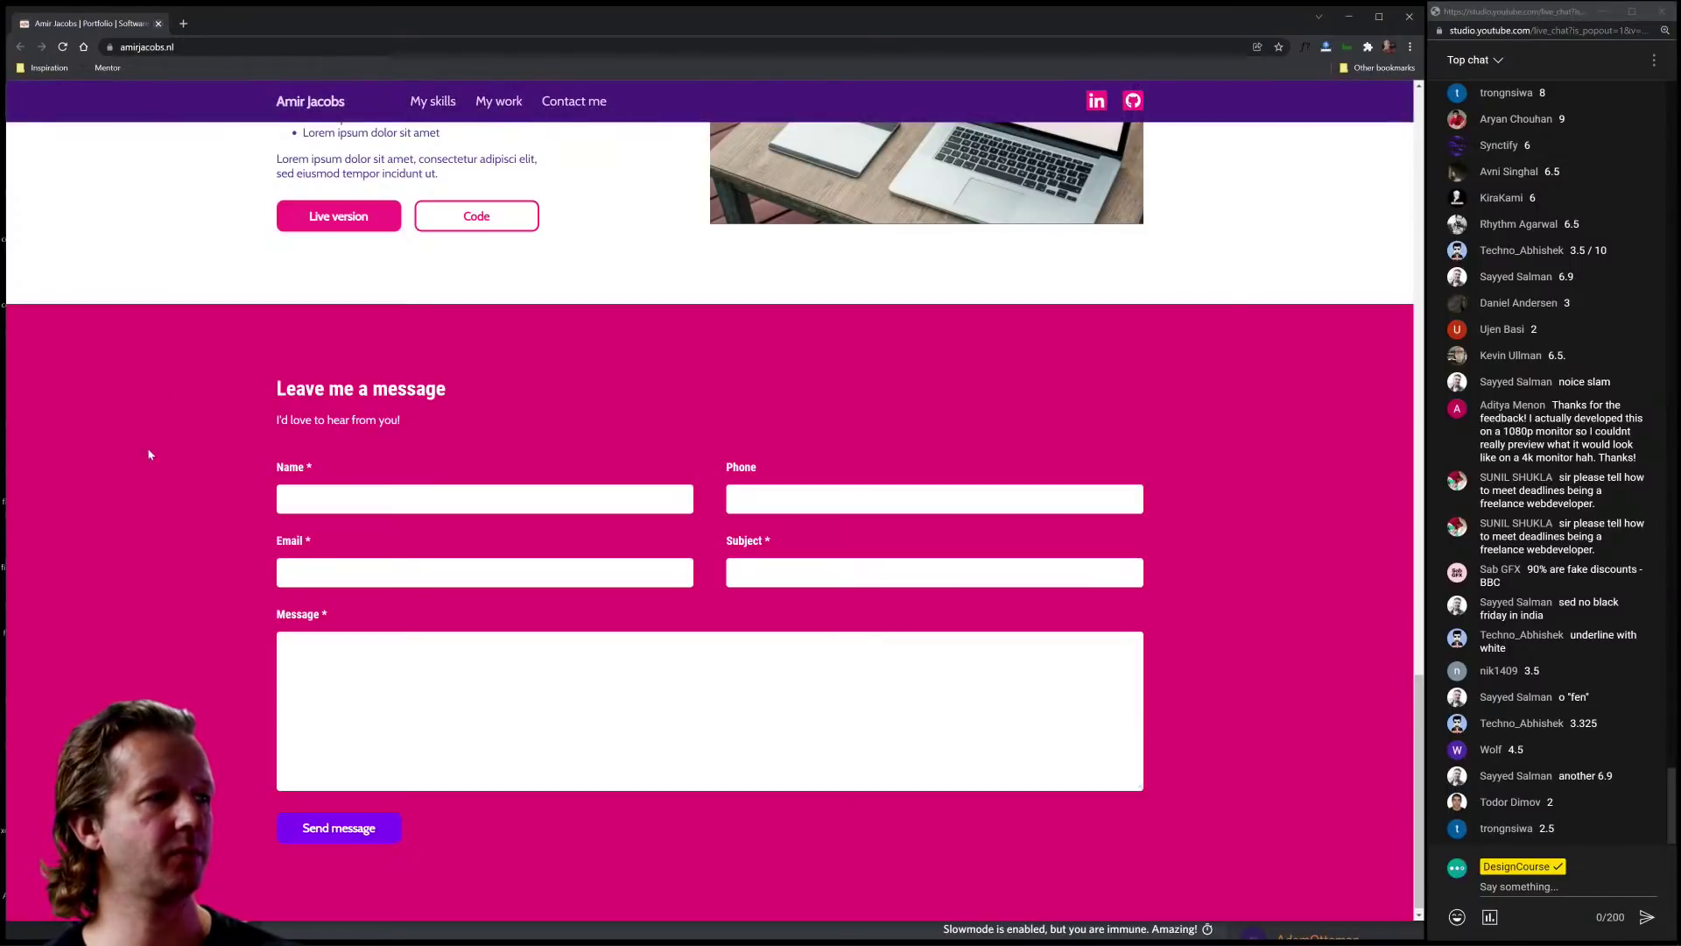
{"action": "scroll", "coordinate": [147, 448], "scroll_direction": "up", "scroll_amount": 10}
{"action": "scroll", "coordinate": [149, 484], "scroll_direction": "up", "scroll_amount": 5}
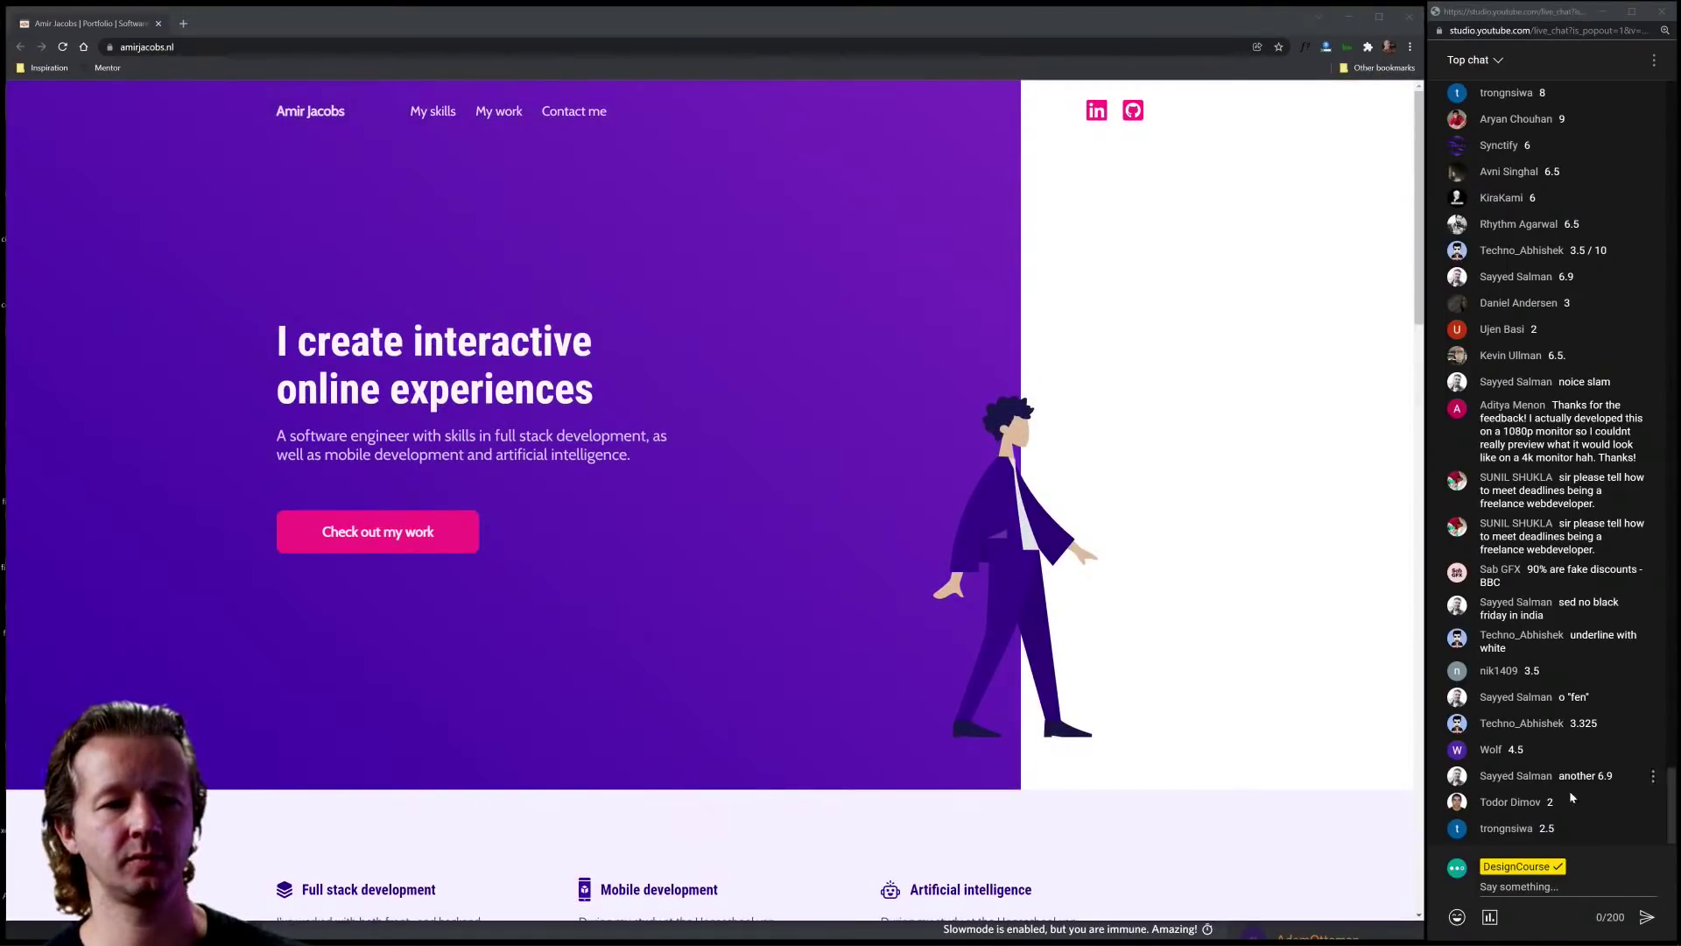
{"action": "left_click", "coordinate": [1586, 888]}
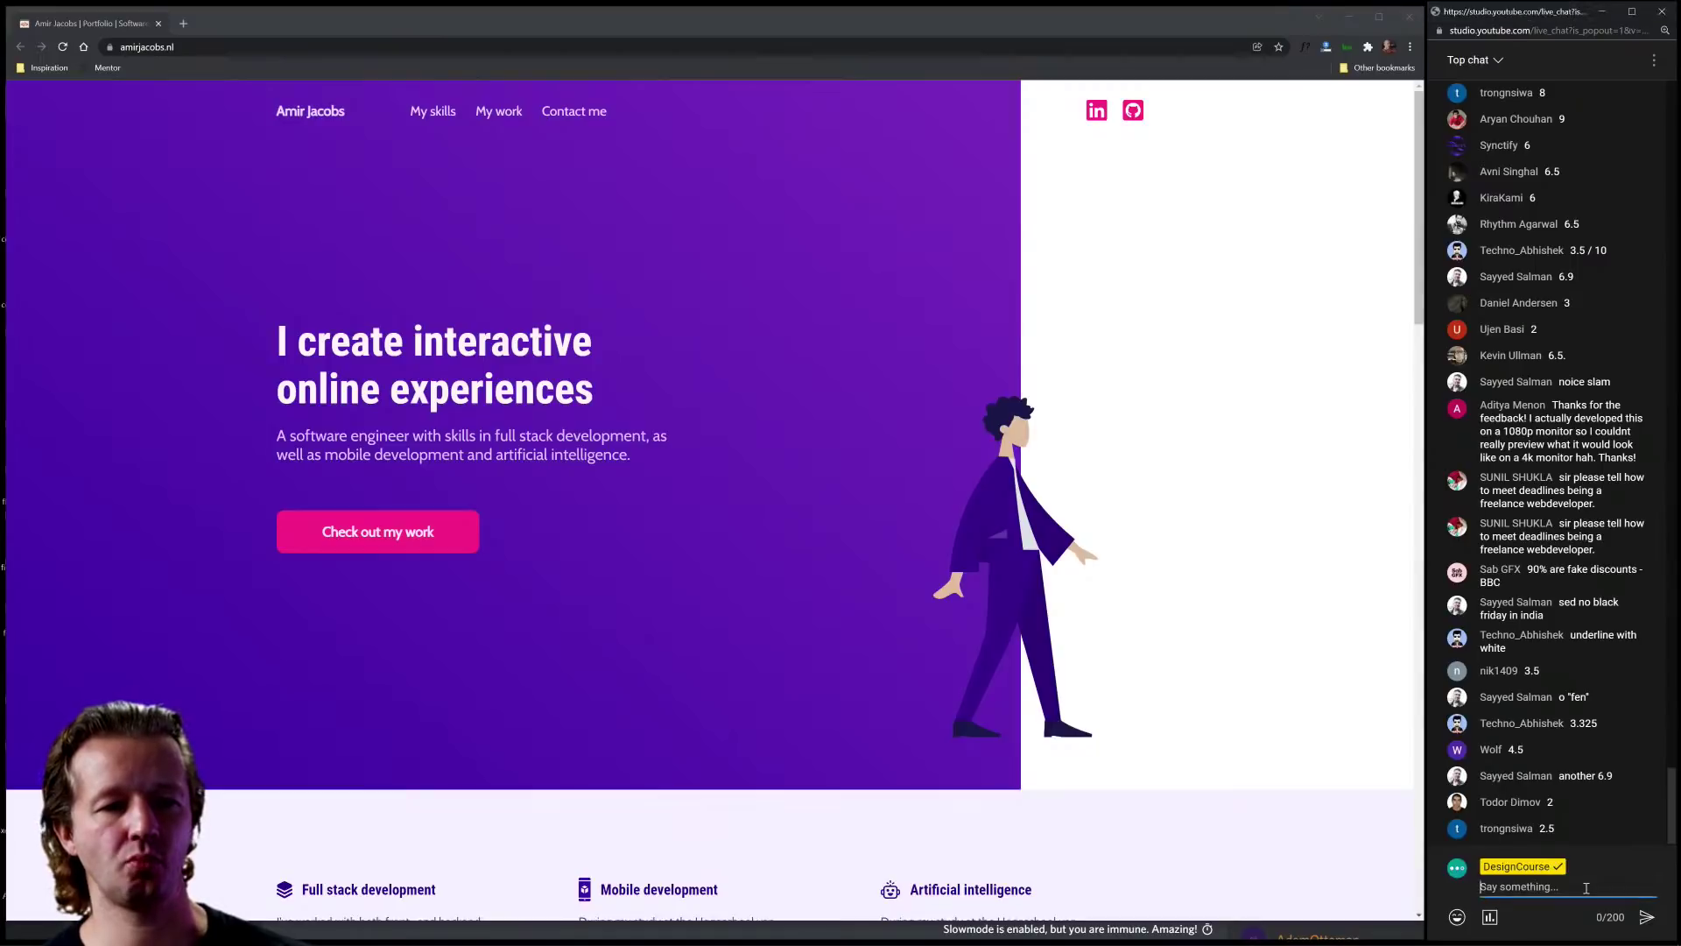
{"action": "left_click", "coordinate": [796, 326]}
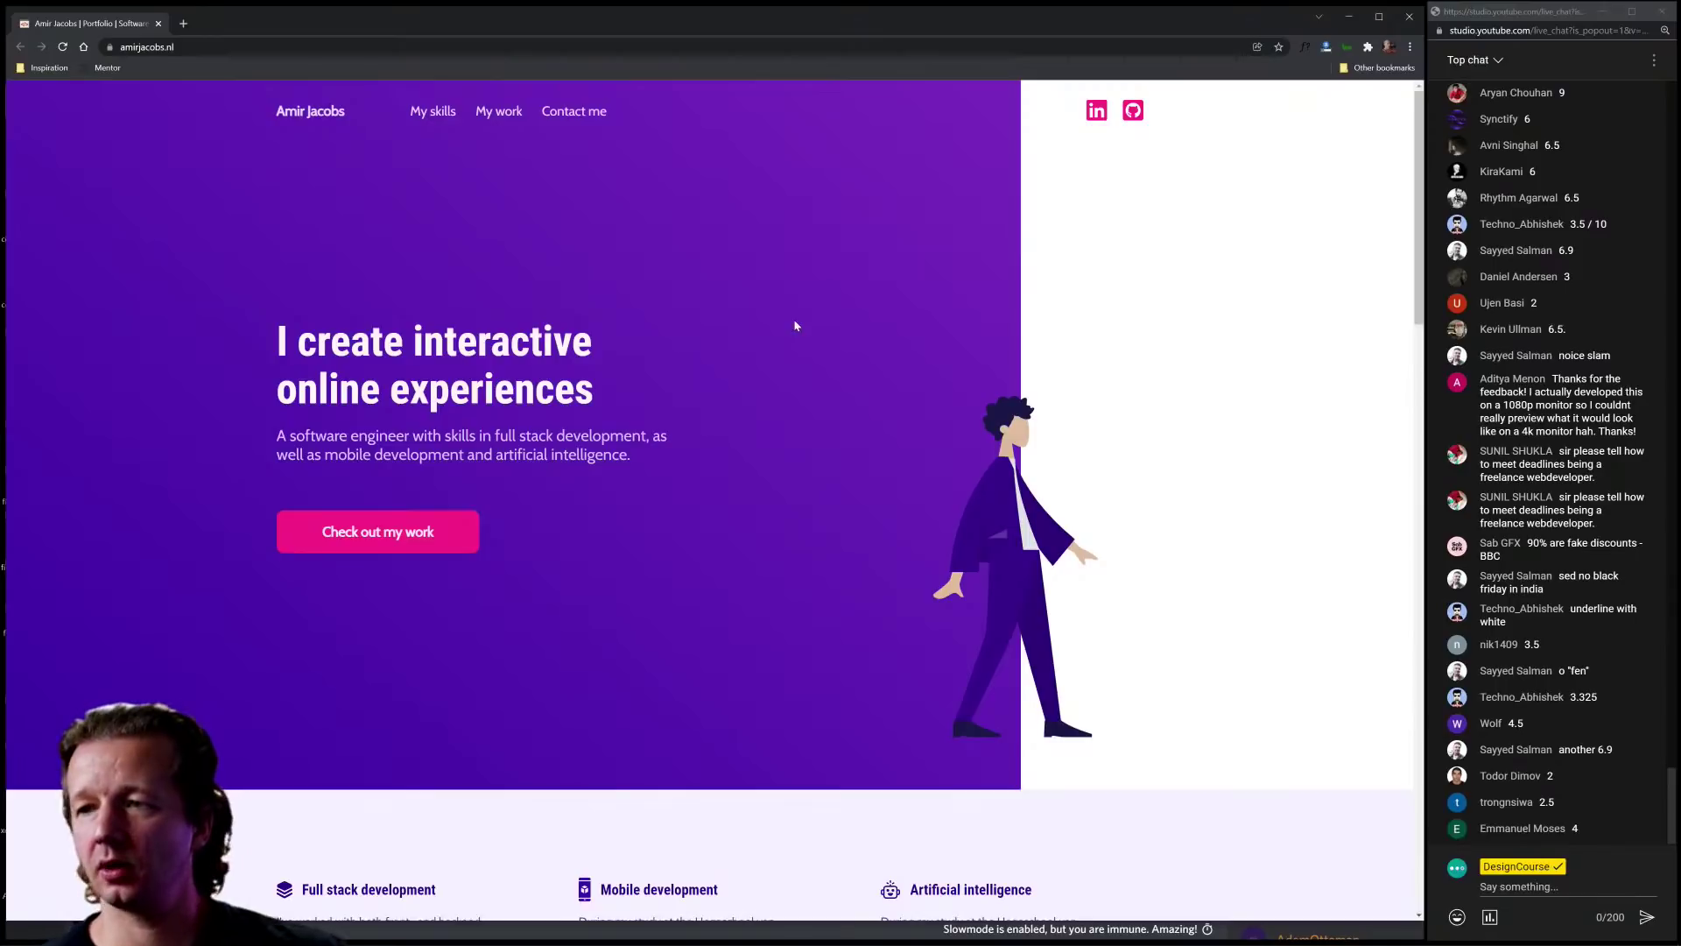
{"action": "triple_click", "coordinate": [856, 409]}
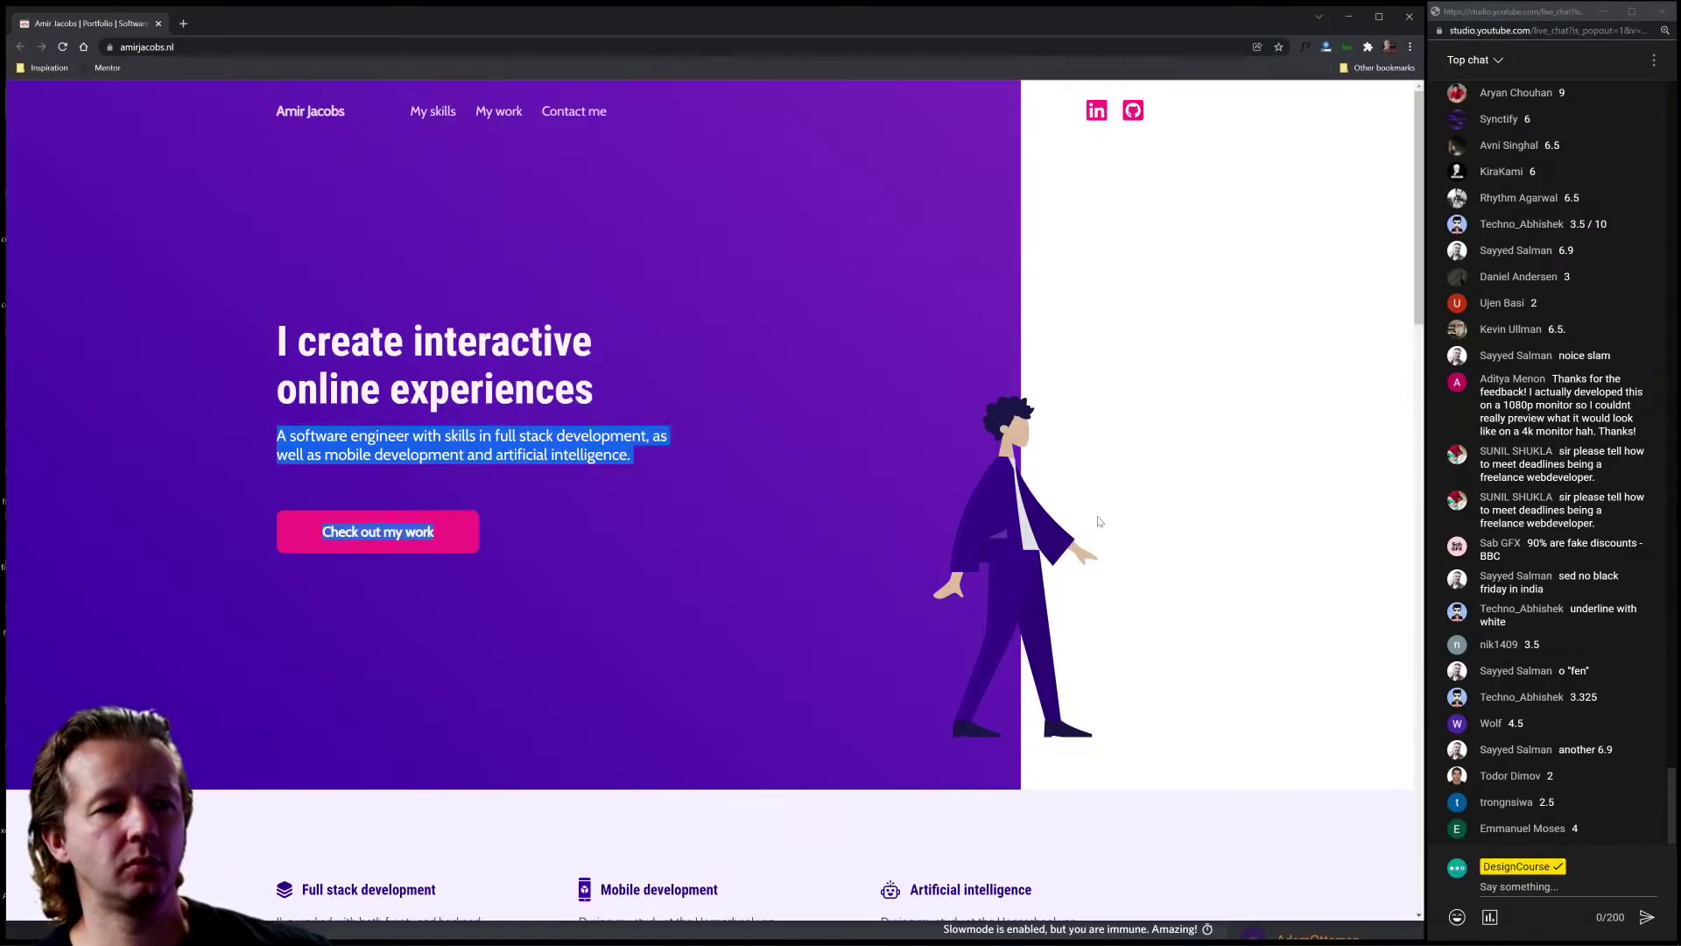
{"action": "left_click", "coordinate": [1105, 525]}
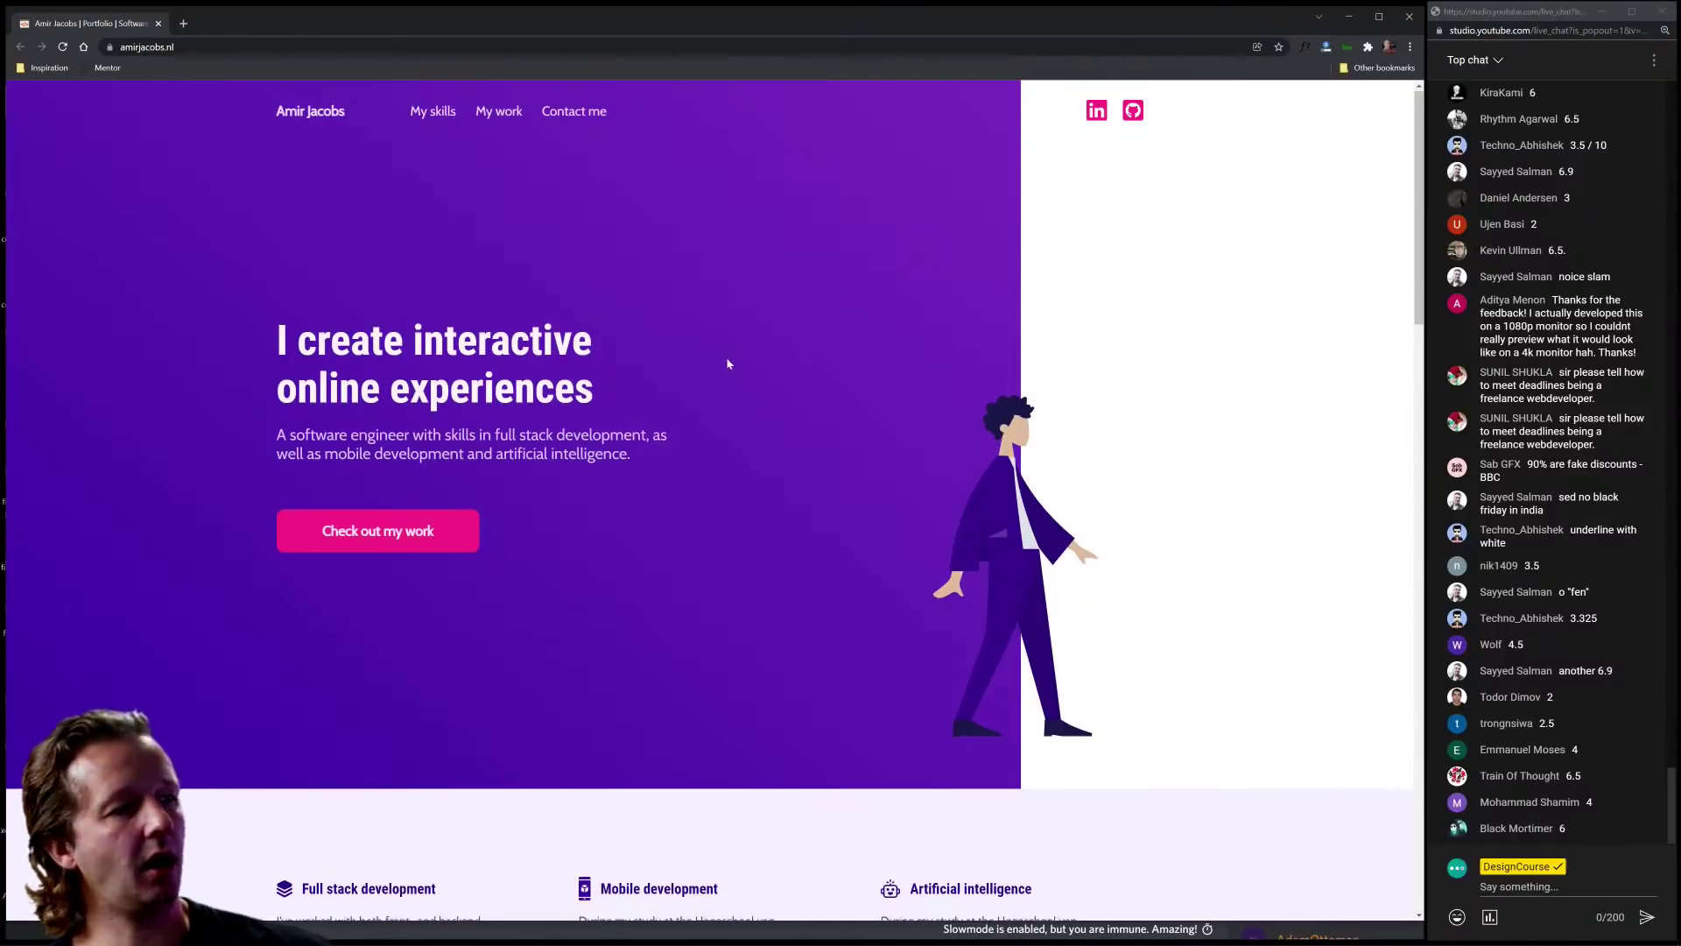
{"action": "scroll", "coordinate": [728, 363], "scroll_direction": "down", "scroll_amount": 20}
{"action": "scroll", "coordinate": [728, 363], "scroll_direction": "down", "scroll_amount": 3}
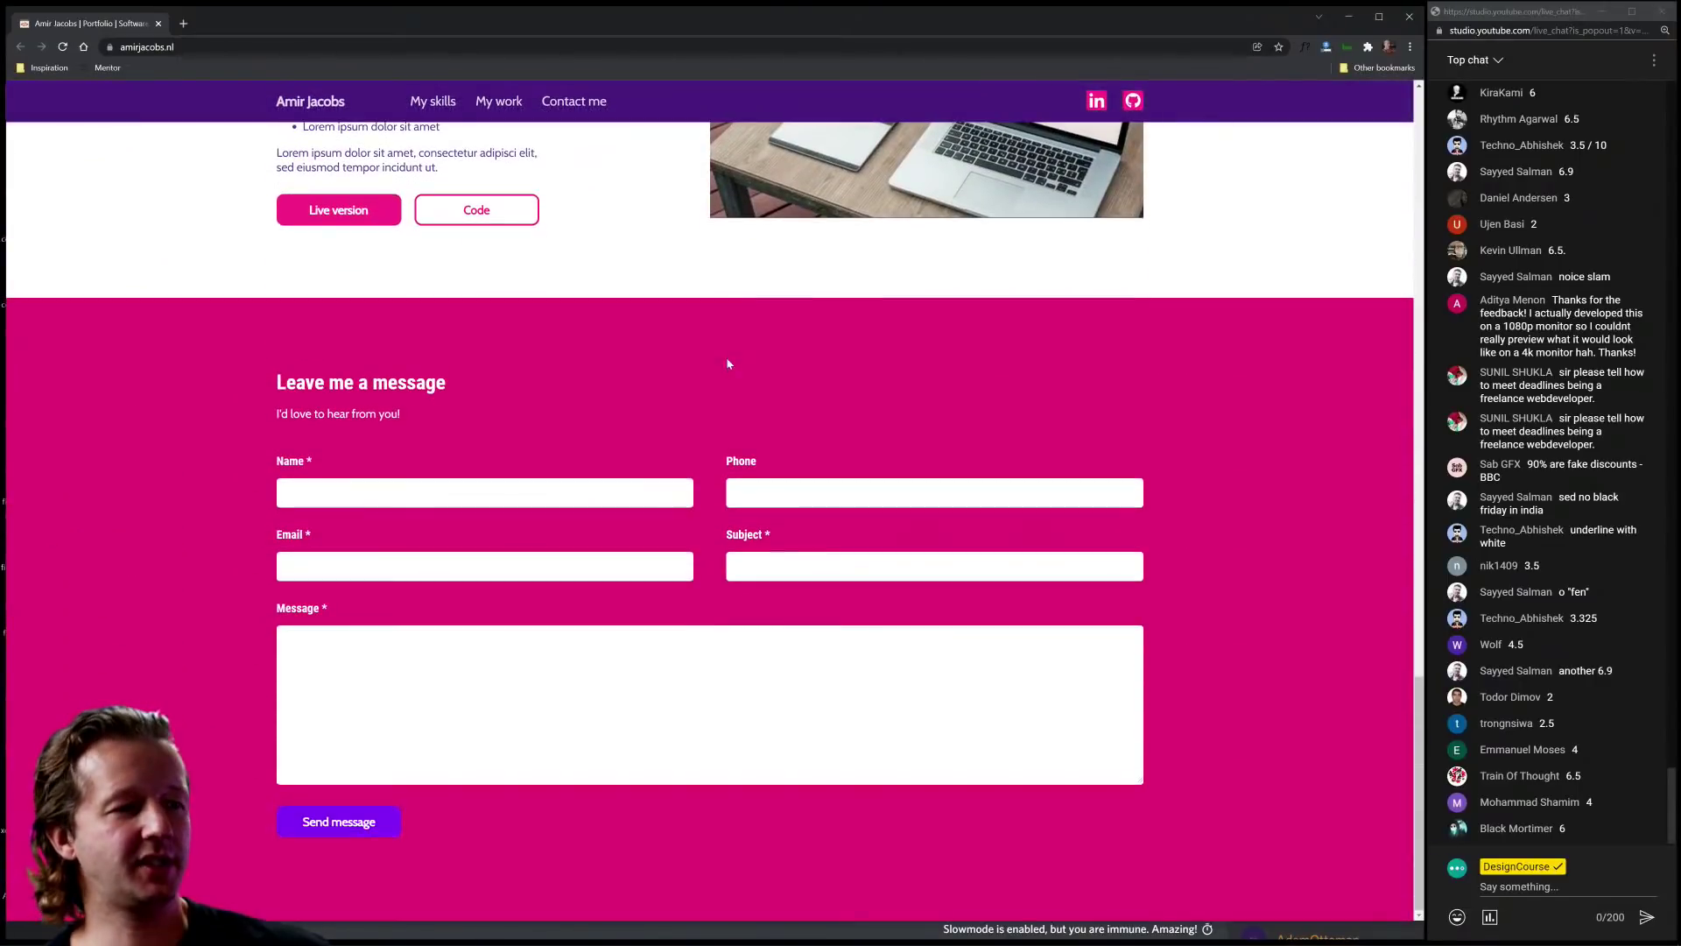
{"action": "scroll", "coordinate": [1222, 592], "scroll_direction": "up", "scroll_amount": 15}
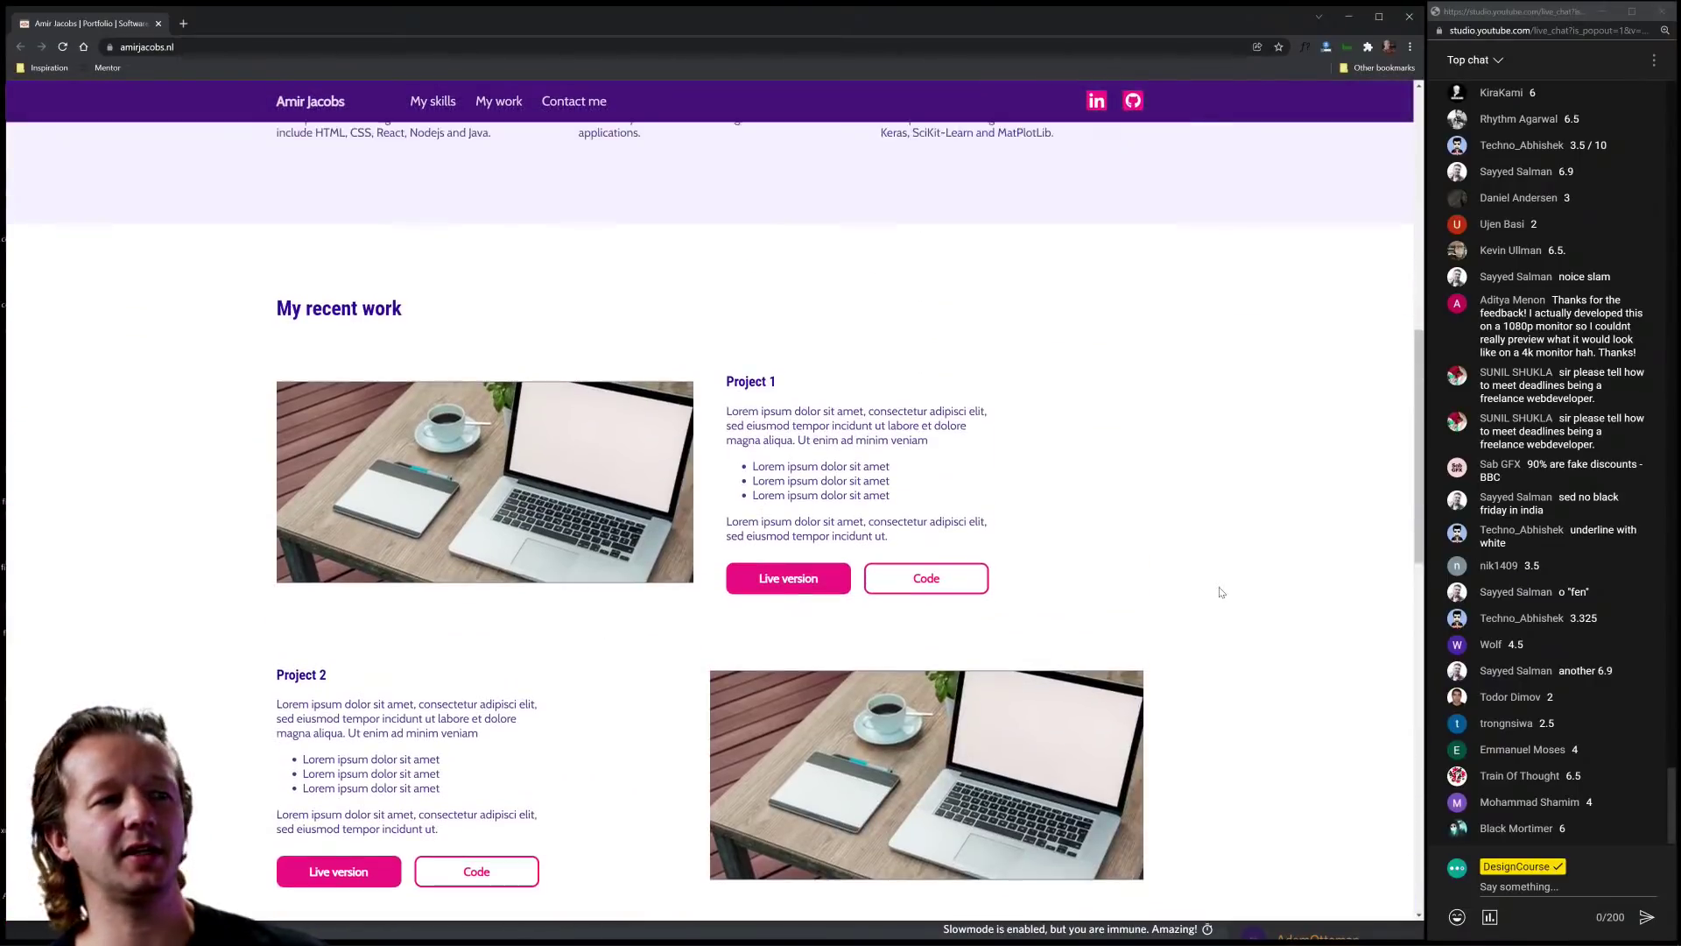
{"action": "scroll", "coordinate": [1221, 593], "scroll_direction": "up", "scroll_amount": 5}
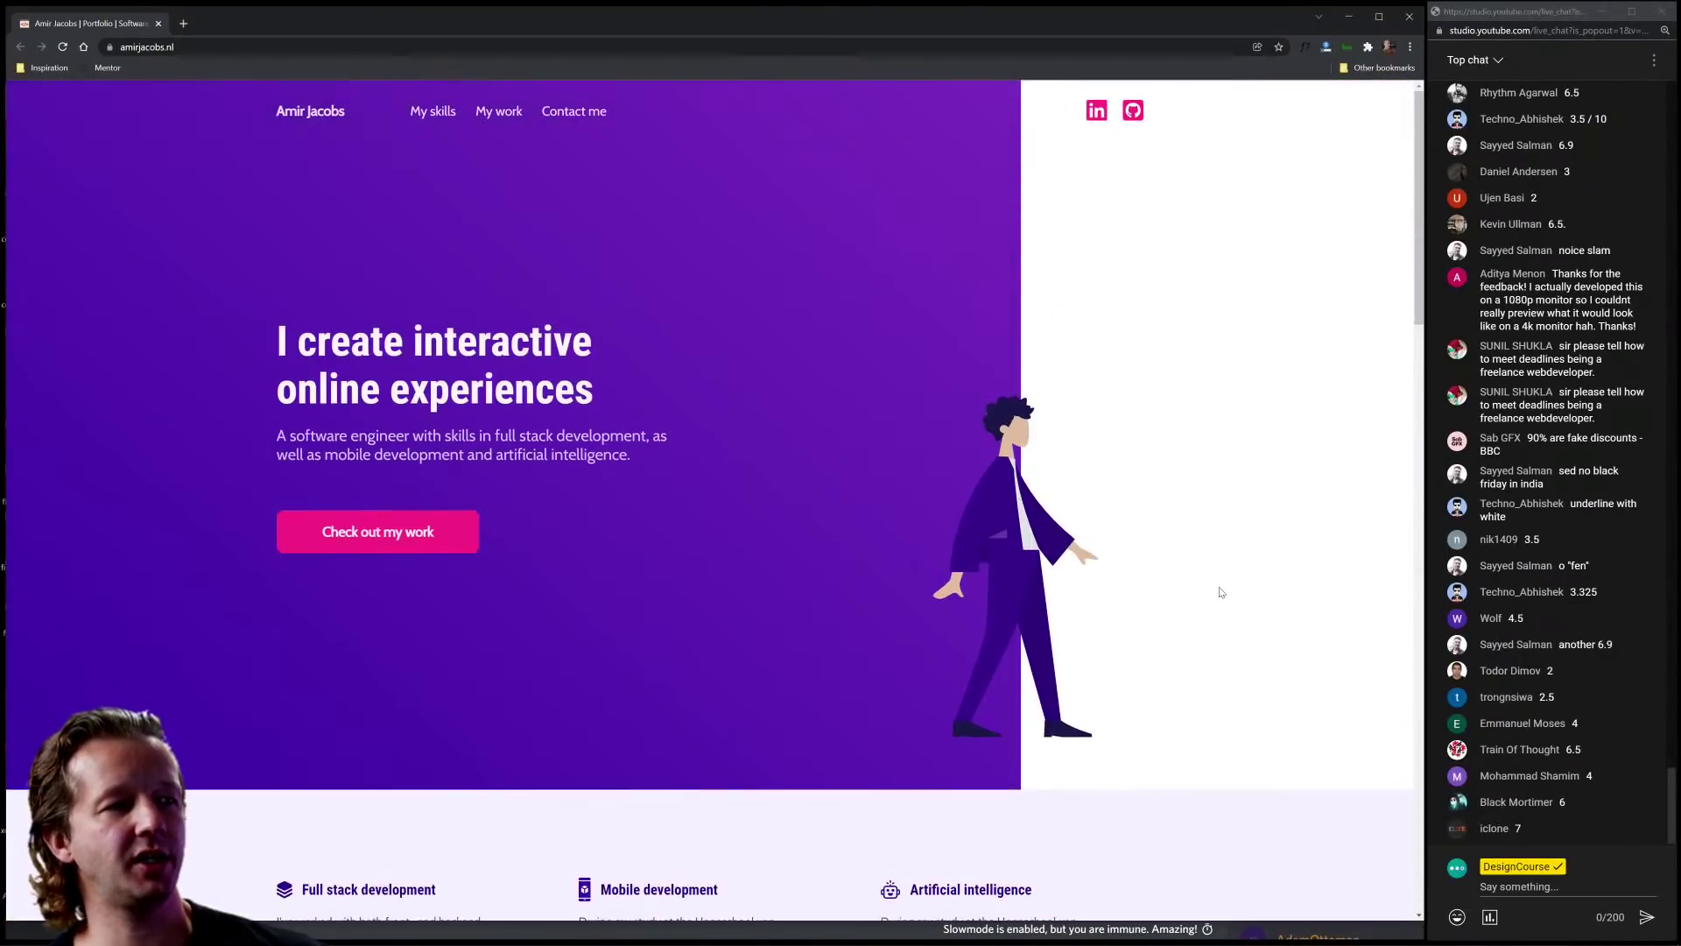
{"action": "scroll", "coordinate": [1221, 592], "scroll_direction": "down", "scroll_amount": 4}
{"action": "scroll", "coordinate": [1222, 593], "scroll_direction": "down", "scroll_amount": 15}
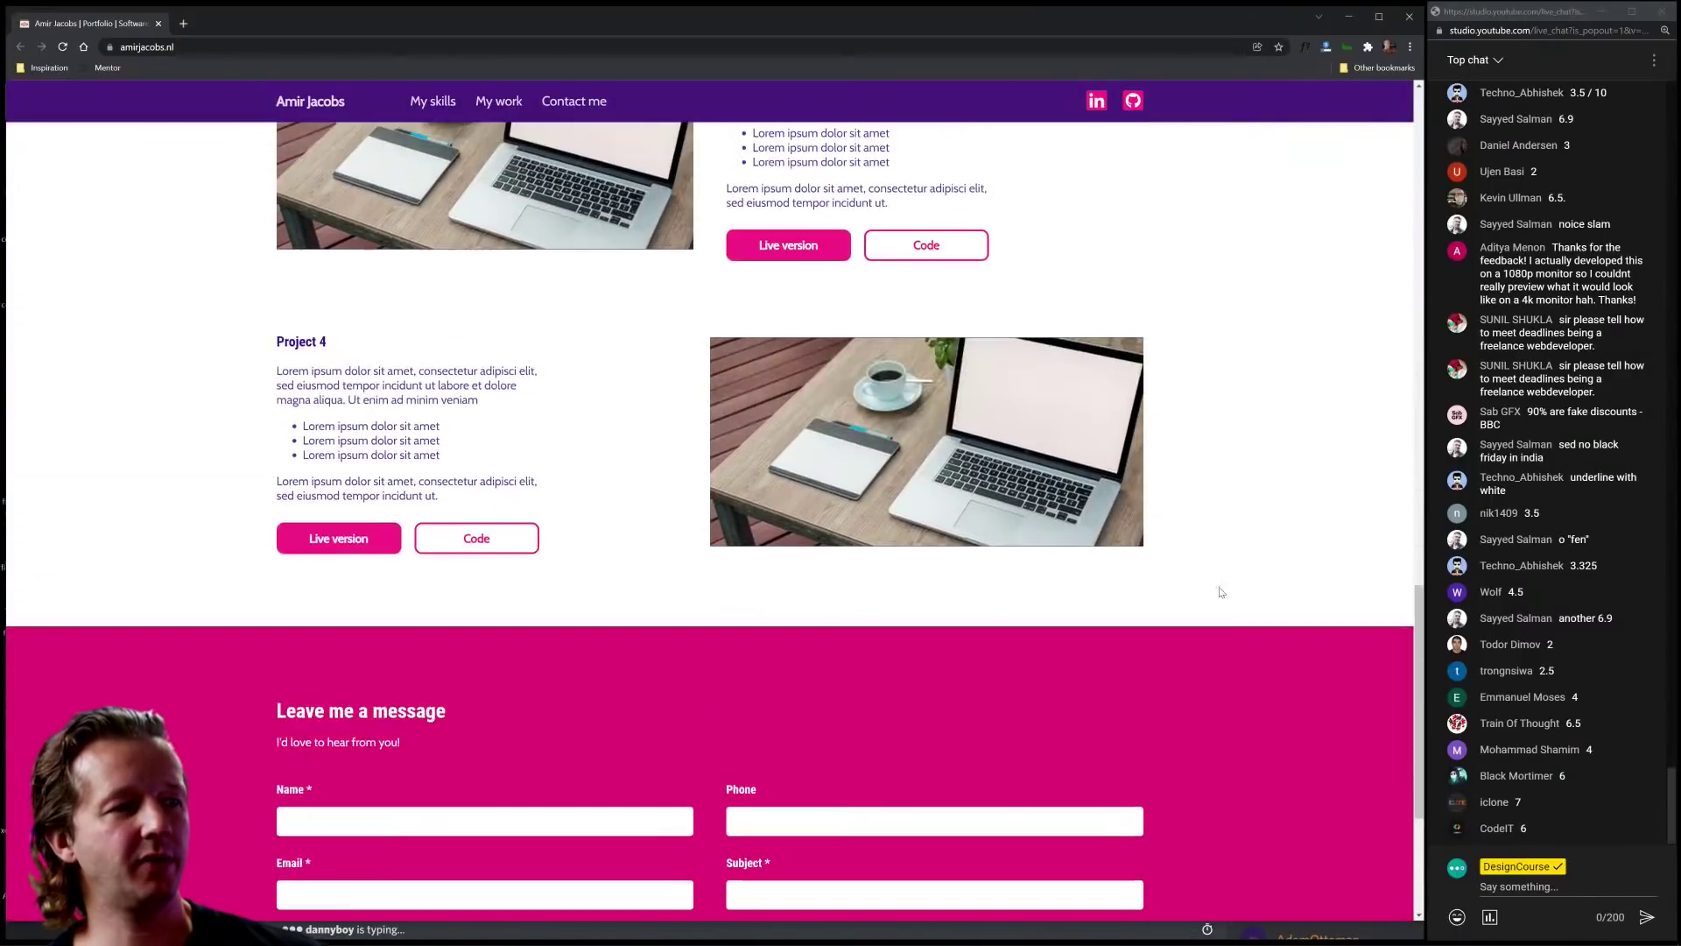
{"action": "scroll", "coordinate": [1222, 592], "scroll_direction": "up", "scroll_amount": 2}
{"action": "left_click_drag", "start_coordinate": [710, 258], "coordinate": [902, 364]}
{"action": "scroll", "coordinate": [902, 363], "scroll_direction": "down", "scroll_amount": 3}
{"action": "scroll", "coordinate": [1165, 695], "scroll_direction": "up", "scroll_amount": 9}
{"action": "scroll", "coordinate": [1255, 563], "scroll_direction": "up", "scroll_amount": 10}
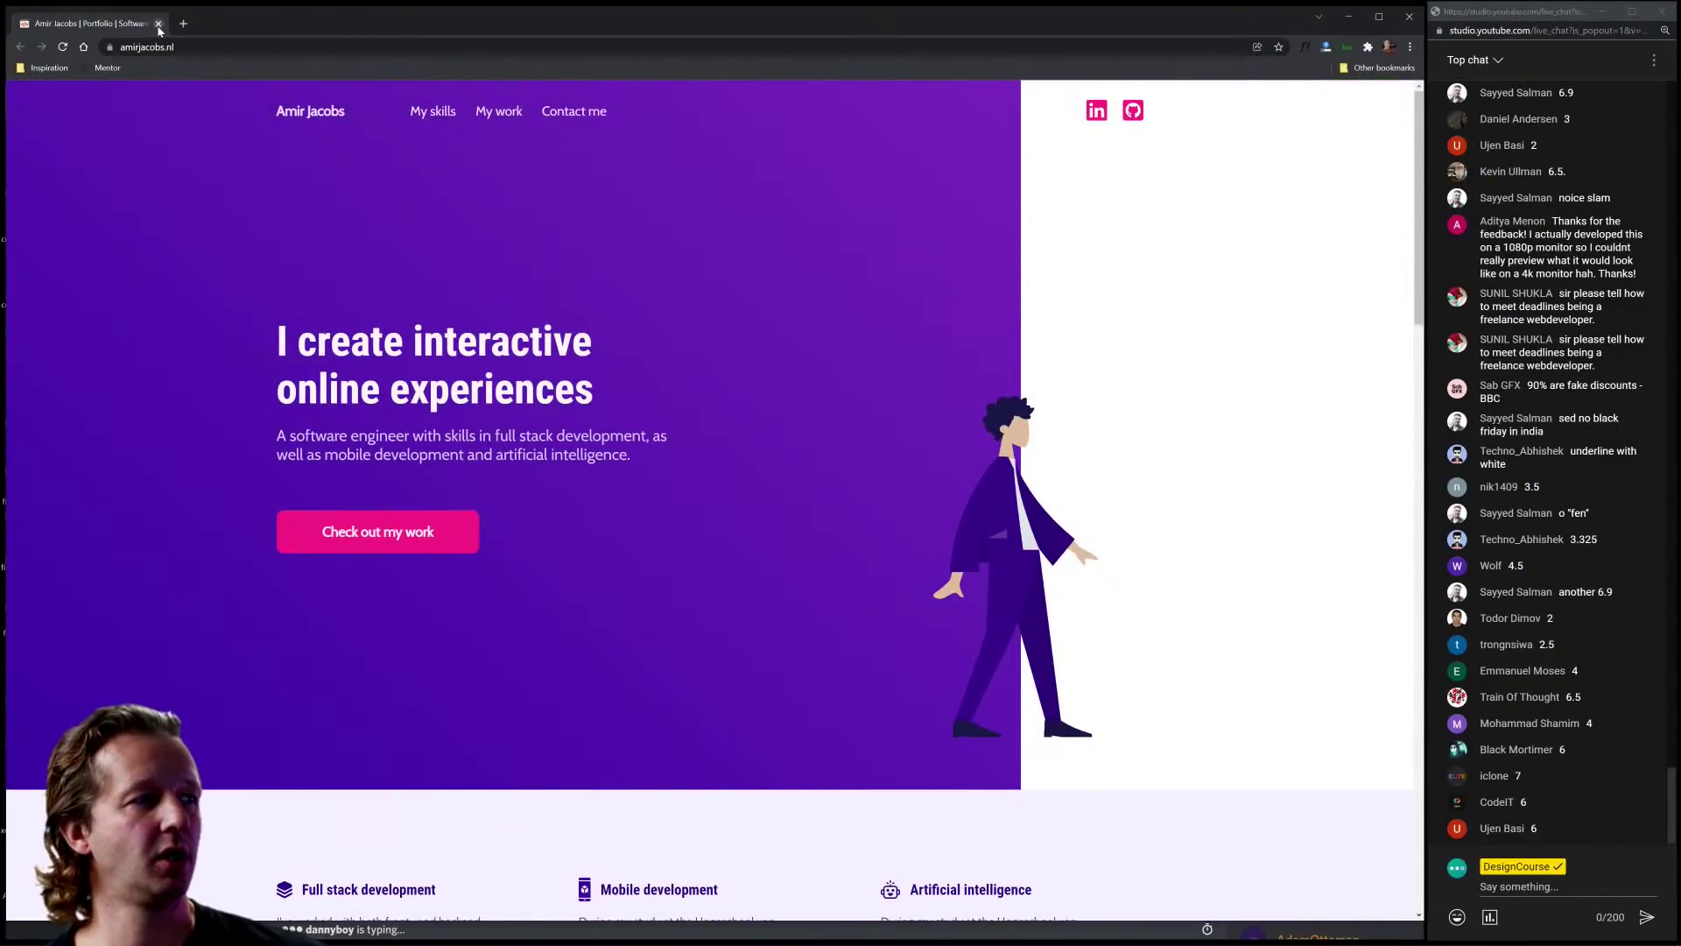
Step: Navigate the browser to designcourse.com
{"action": "left_click", "coordinate": [207, 46]}
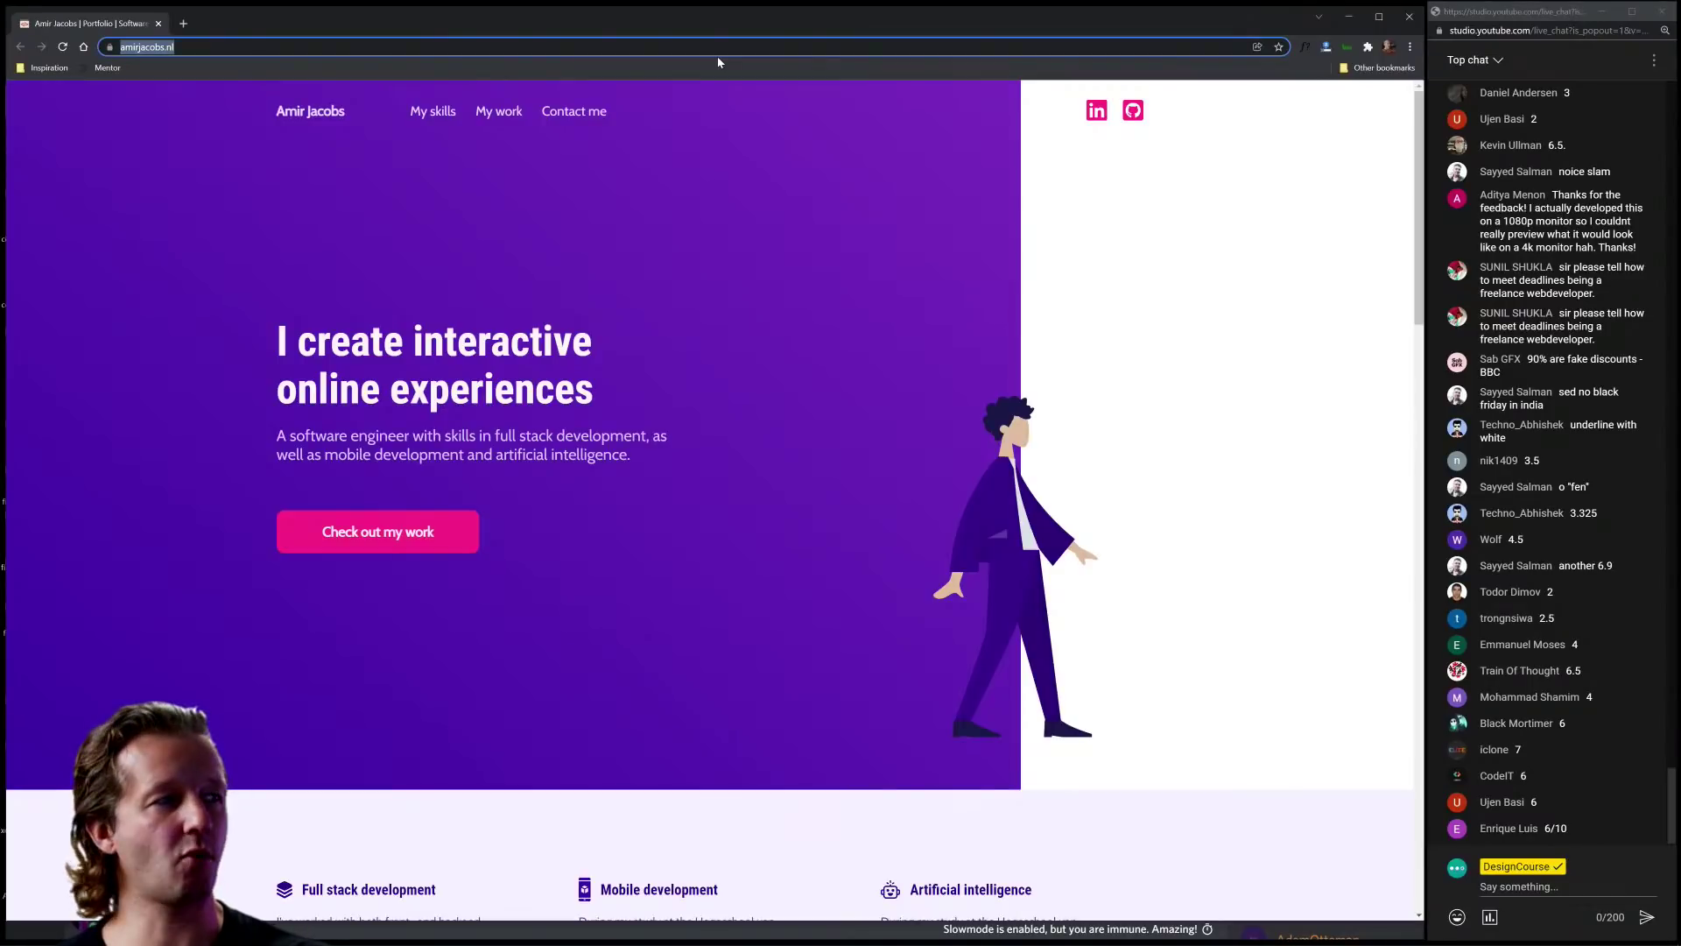
{"action": "type", "text": "designc"}
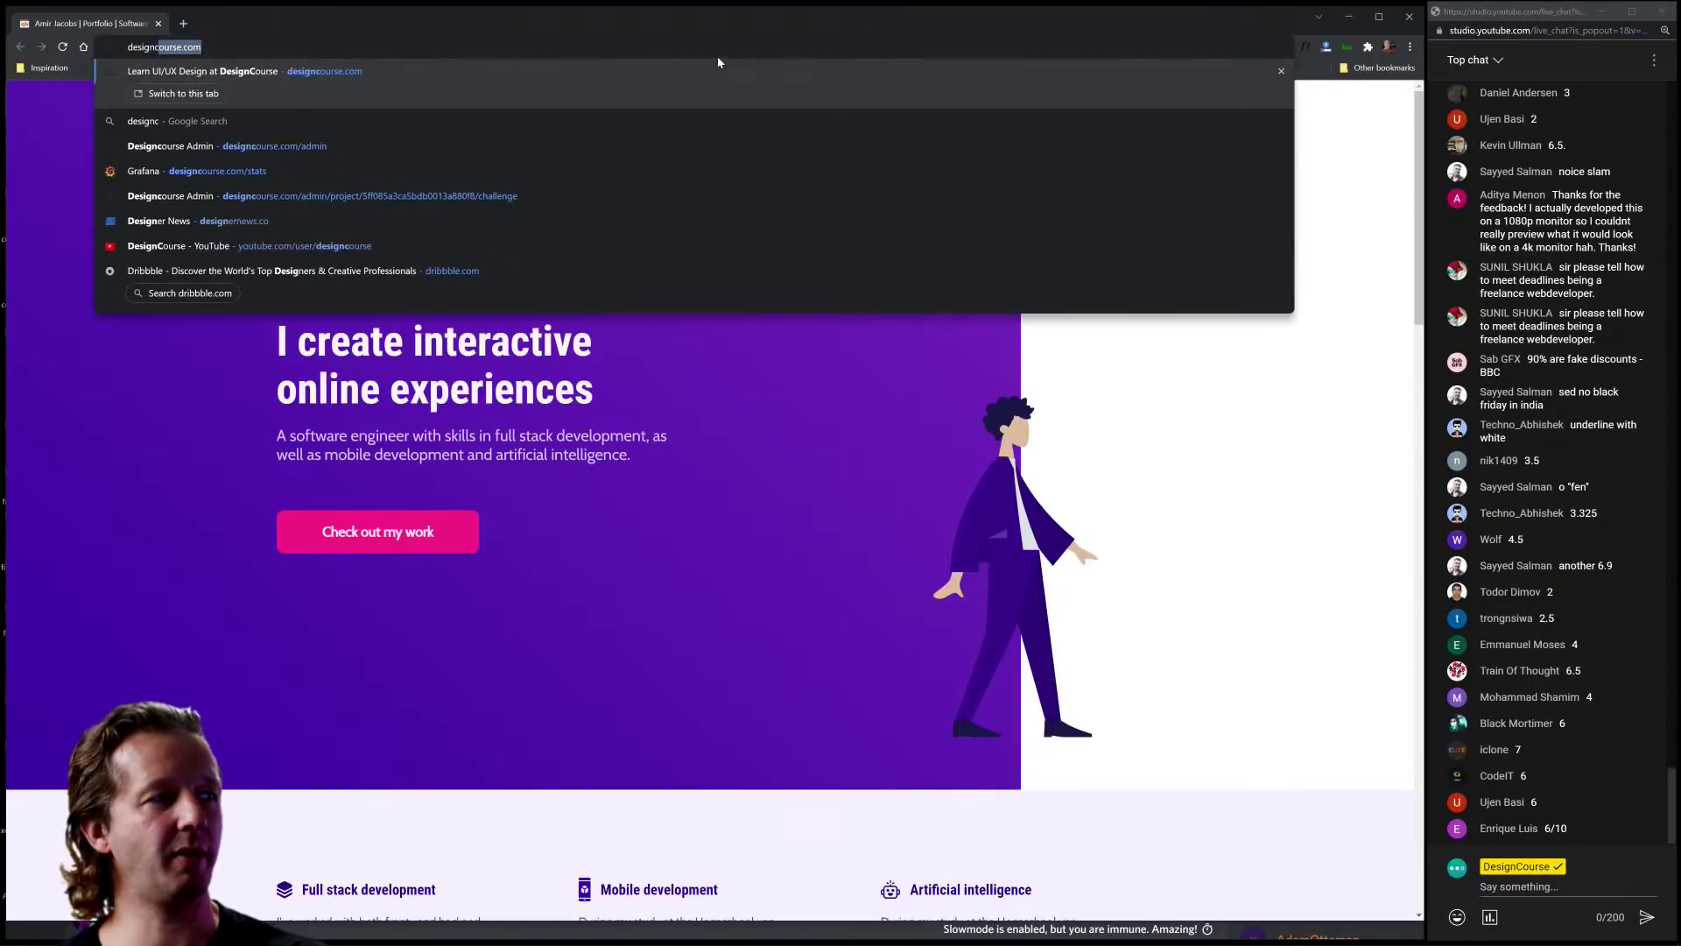
{"action": "key", "text": "Return"}
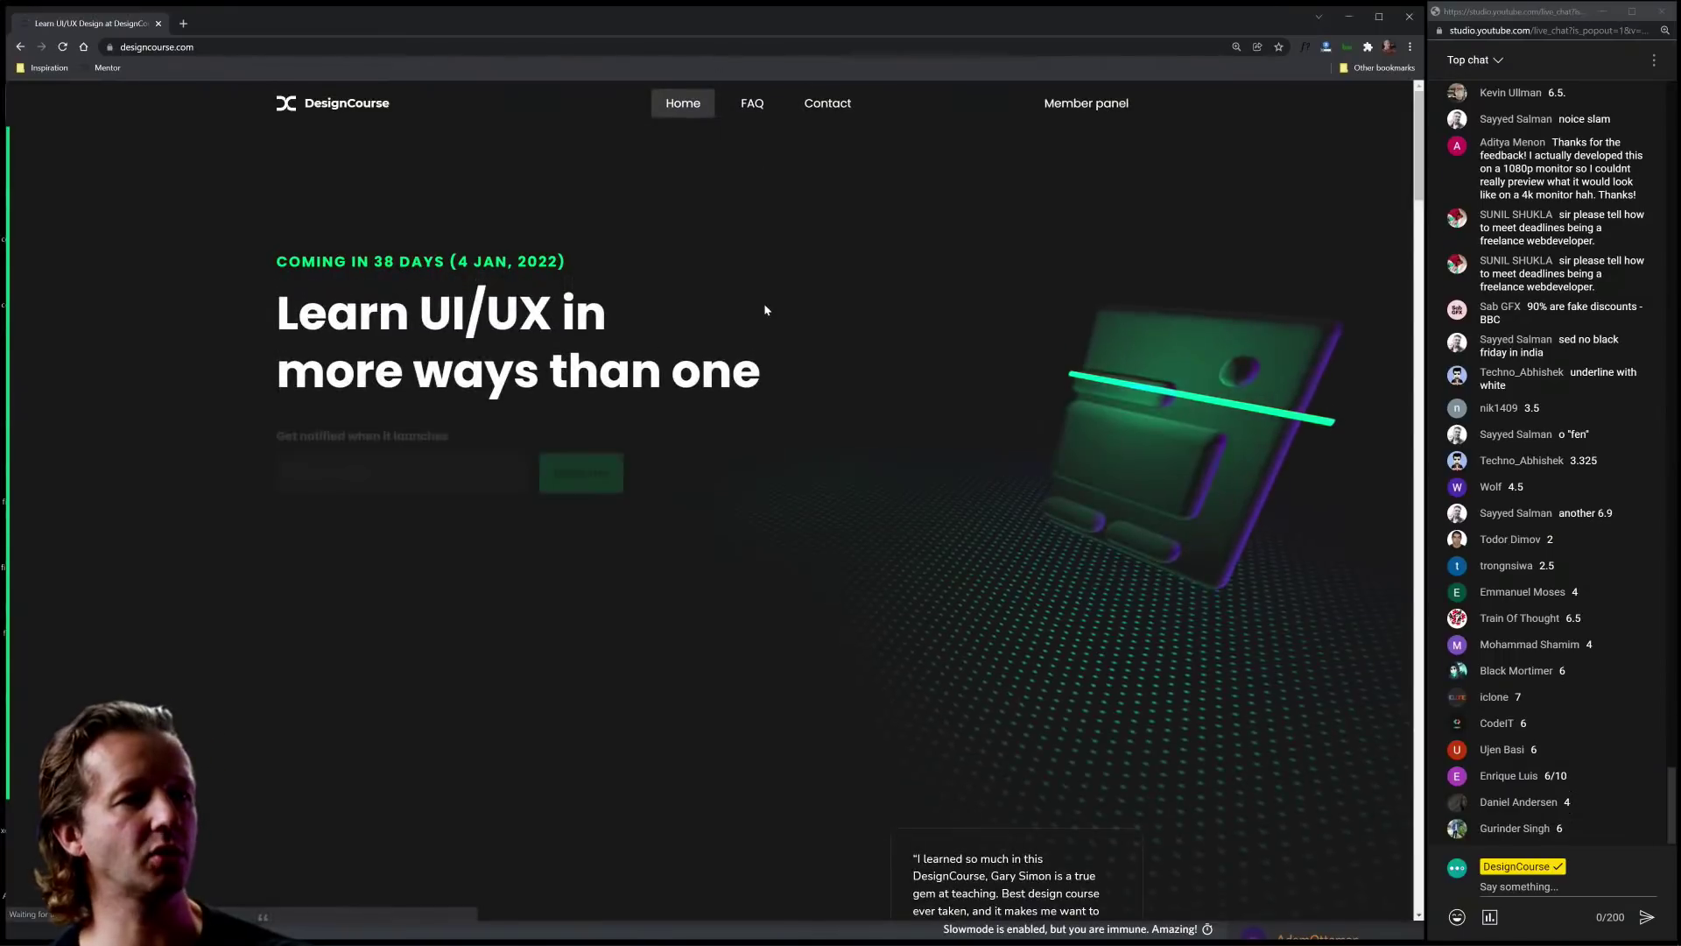
Step: Highlight the 4 JAN, 2022 launch date and the UI Tests heading on the homepage
{"action": "double_click", "coordinate": [383, 261]}
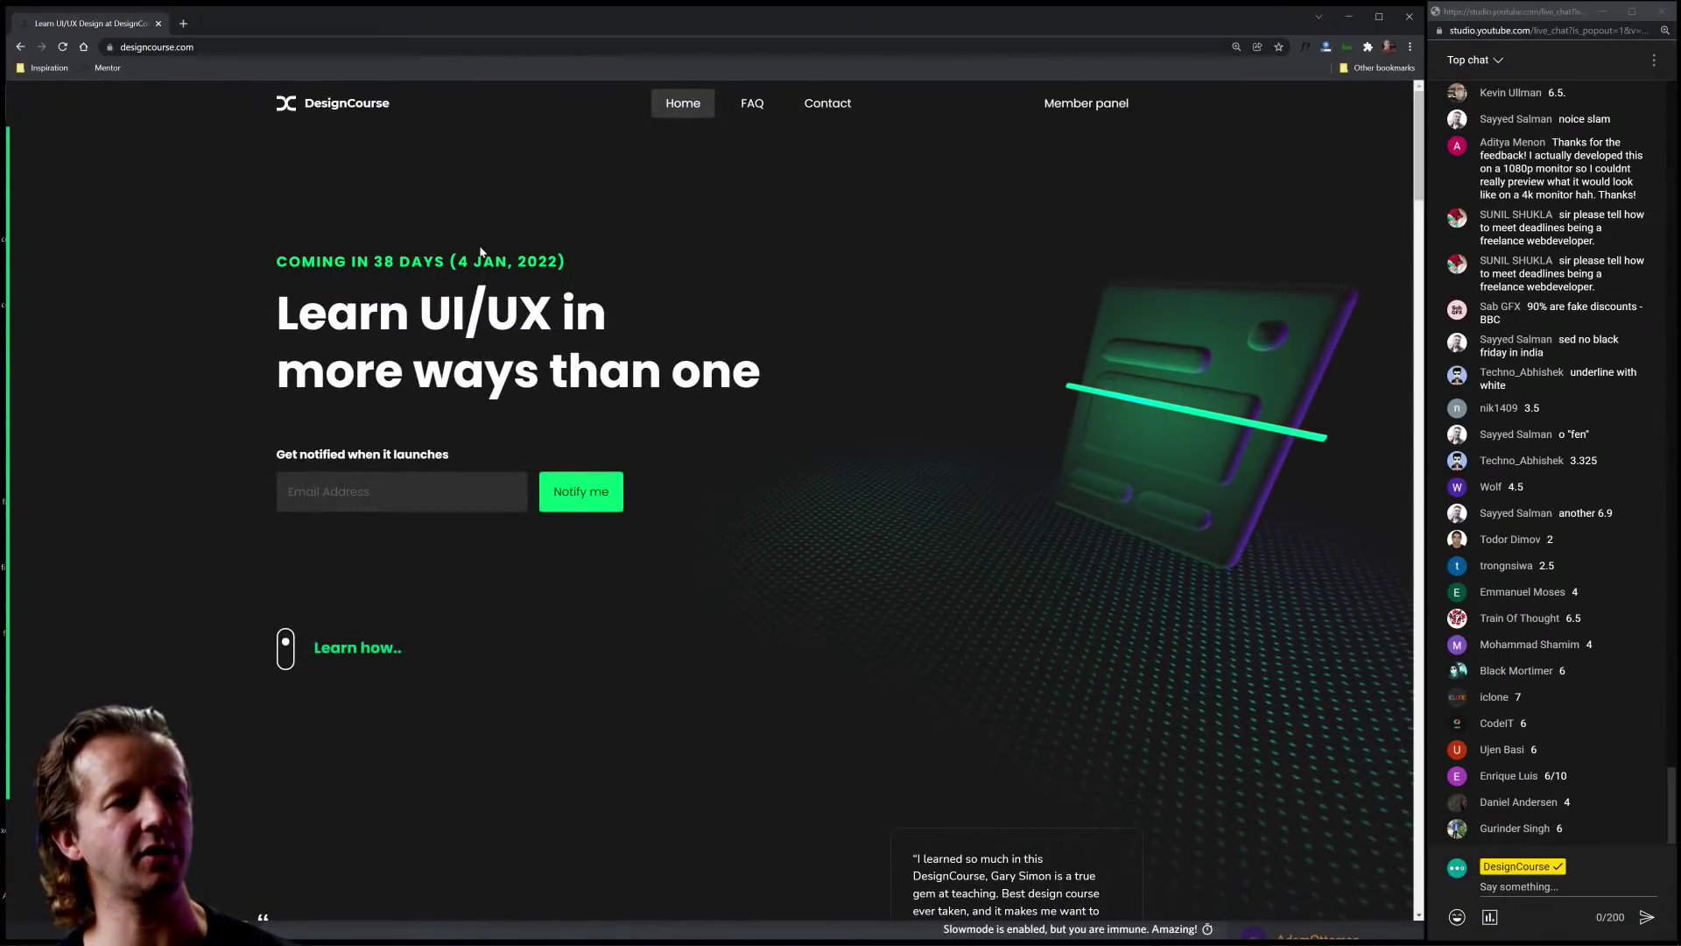
{"action": "mouse_move", "coordinate": [458, 261]}
{"action": "left_mouse_down"}
{"action": "mouse_move", "coordinate": [565, 261]}
{"action": "mouse_move", "coordinate": [477, 265]}
{"action": "left_mouse_up"}
{"action": "left_click", "coordinate": [560, 261]}
{"action": "left_click", "coordinate": [590, 265]}
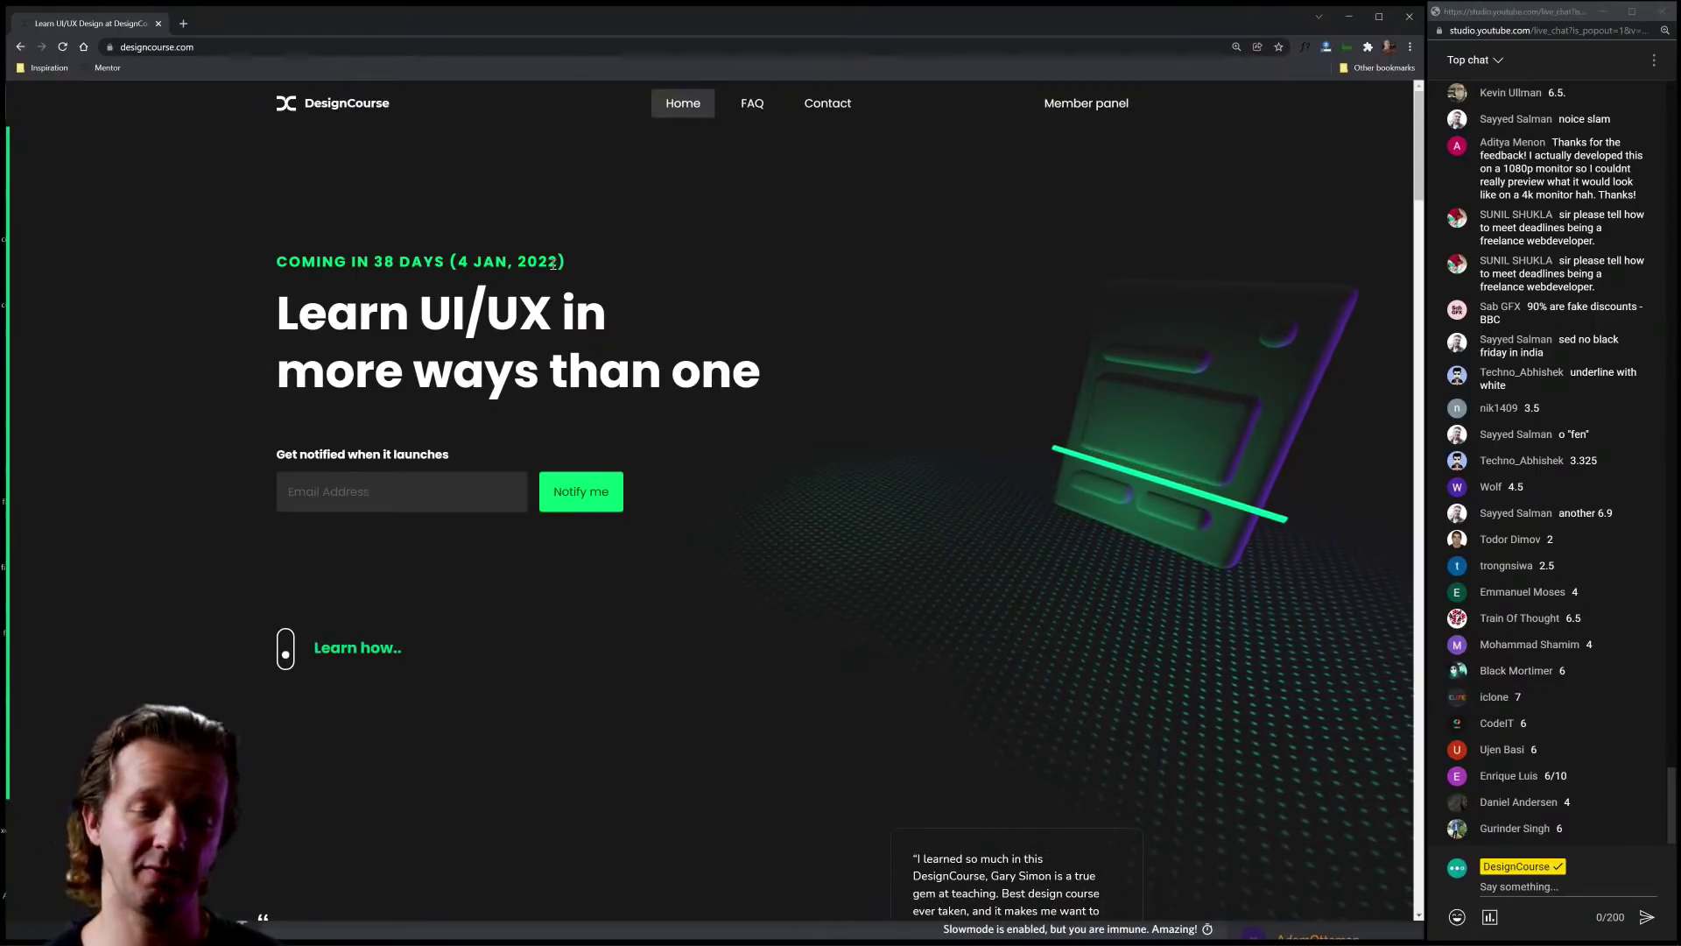
{"action": "mouse_move", "coordinate": [557, 262]}
{"action": "left_mouse_down"}
{"action": "mouse_move", "coordinate": [452, 262]}
{"action": "mouse_move", "coordinate": [561, 261]}
{"action": "left_mouse_up"}
{"action": "scroll", "coordinate": [1000, 623], "scroll_direction": "down", "scroll_amount": 15}
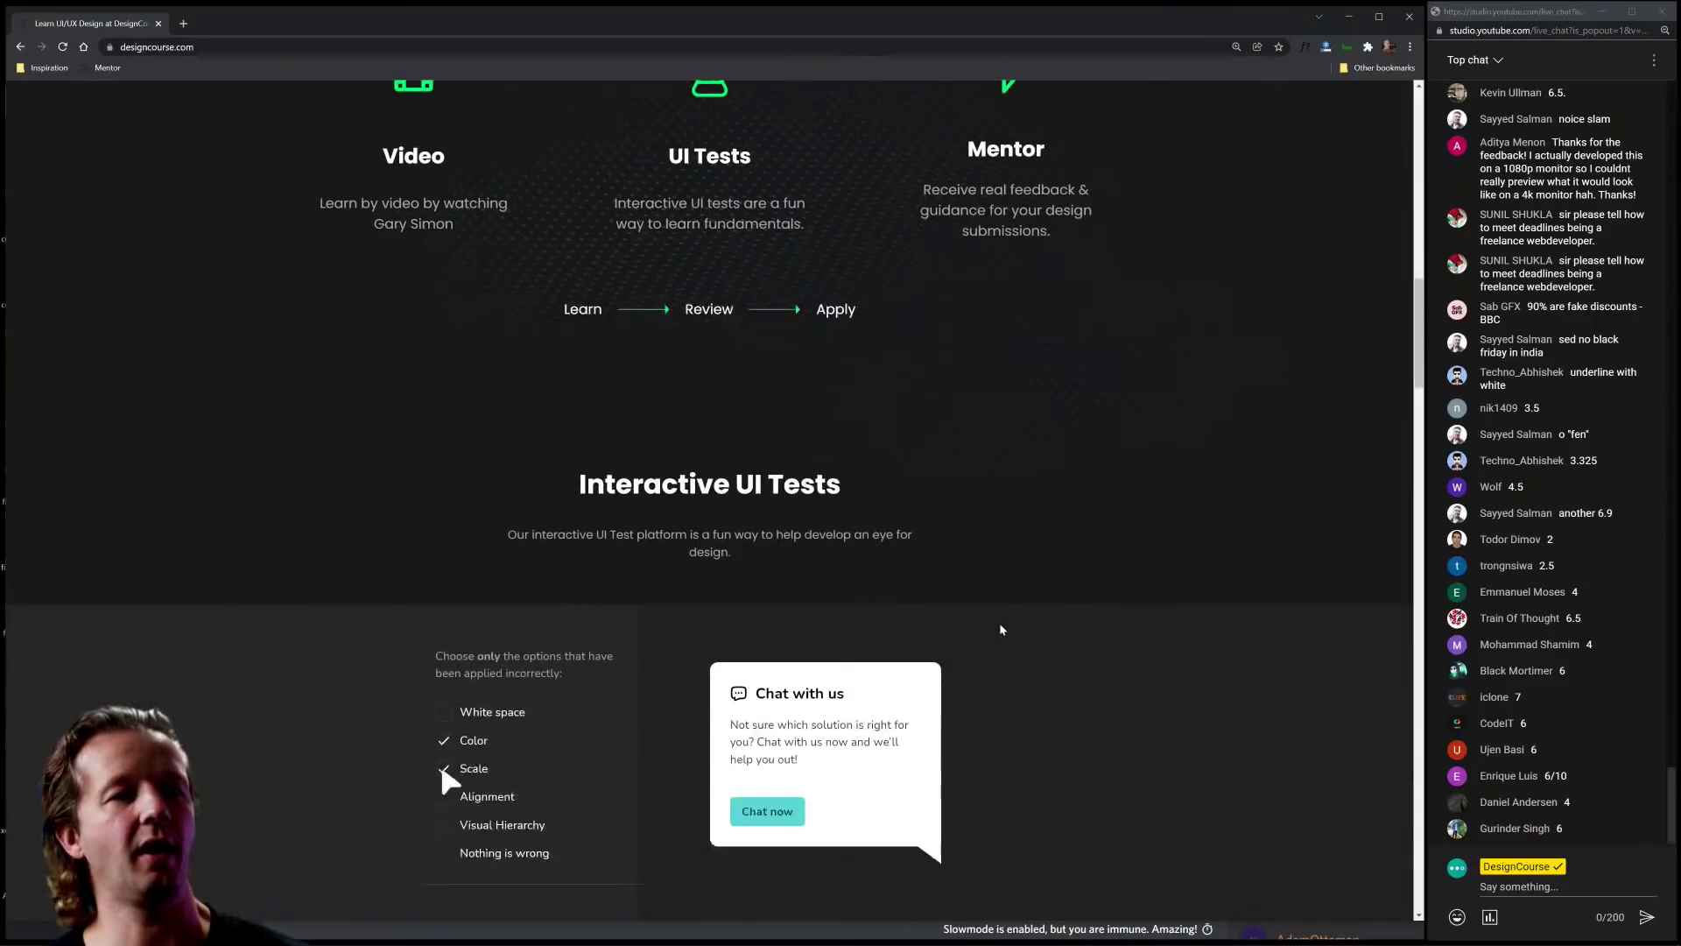
{"action": "scroll", "coordinate": [1001, 623], "scroll_direction": "up", "scroll_amount": 2}
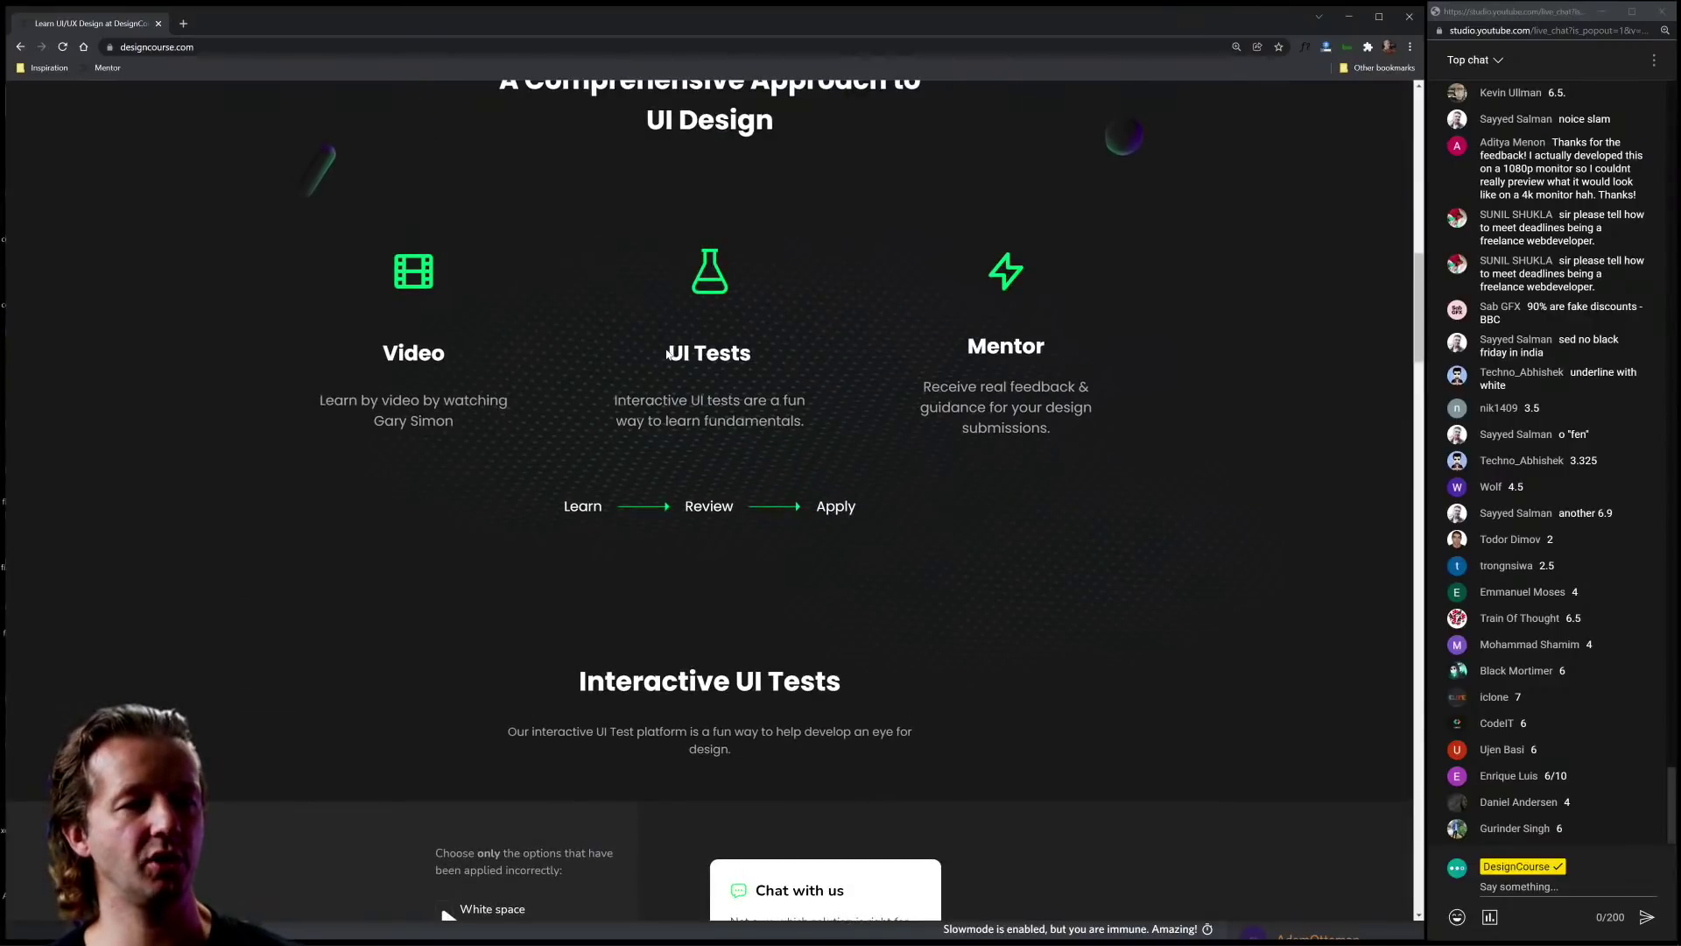
{"action": "left_click_drag", "start_coordinate": [668, 353], "coordinate": [774, 355]}
{"action": "left_click", "coordinate": [1081, 665]}
{"action": "scroll", "coordinate": [1077, 665], "scroll_direction": "down", "scroll_amount": 8}
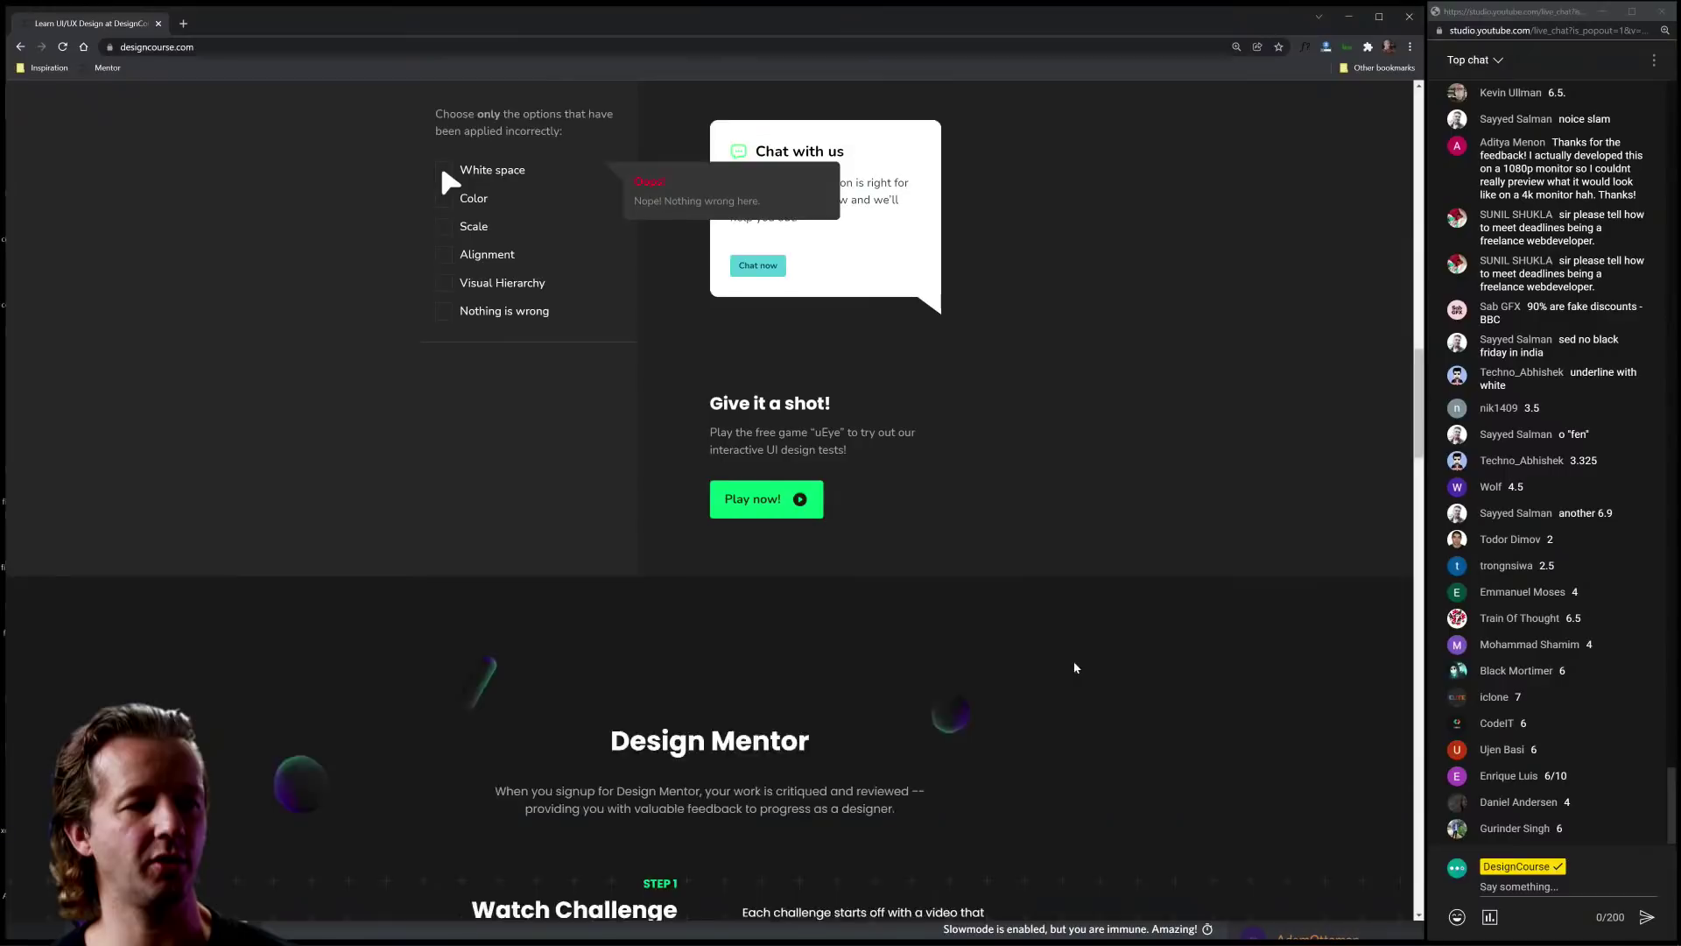
{"action": "scroll", "coordinate": [857, 487], "scroll_direction": "up", "scroll_amount": 2}
{"action": "left_click", "coordinate": [761, 646]}
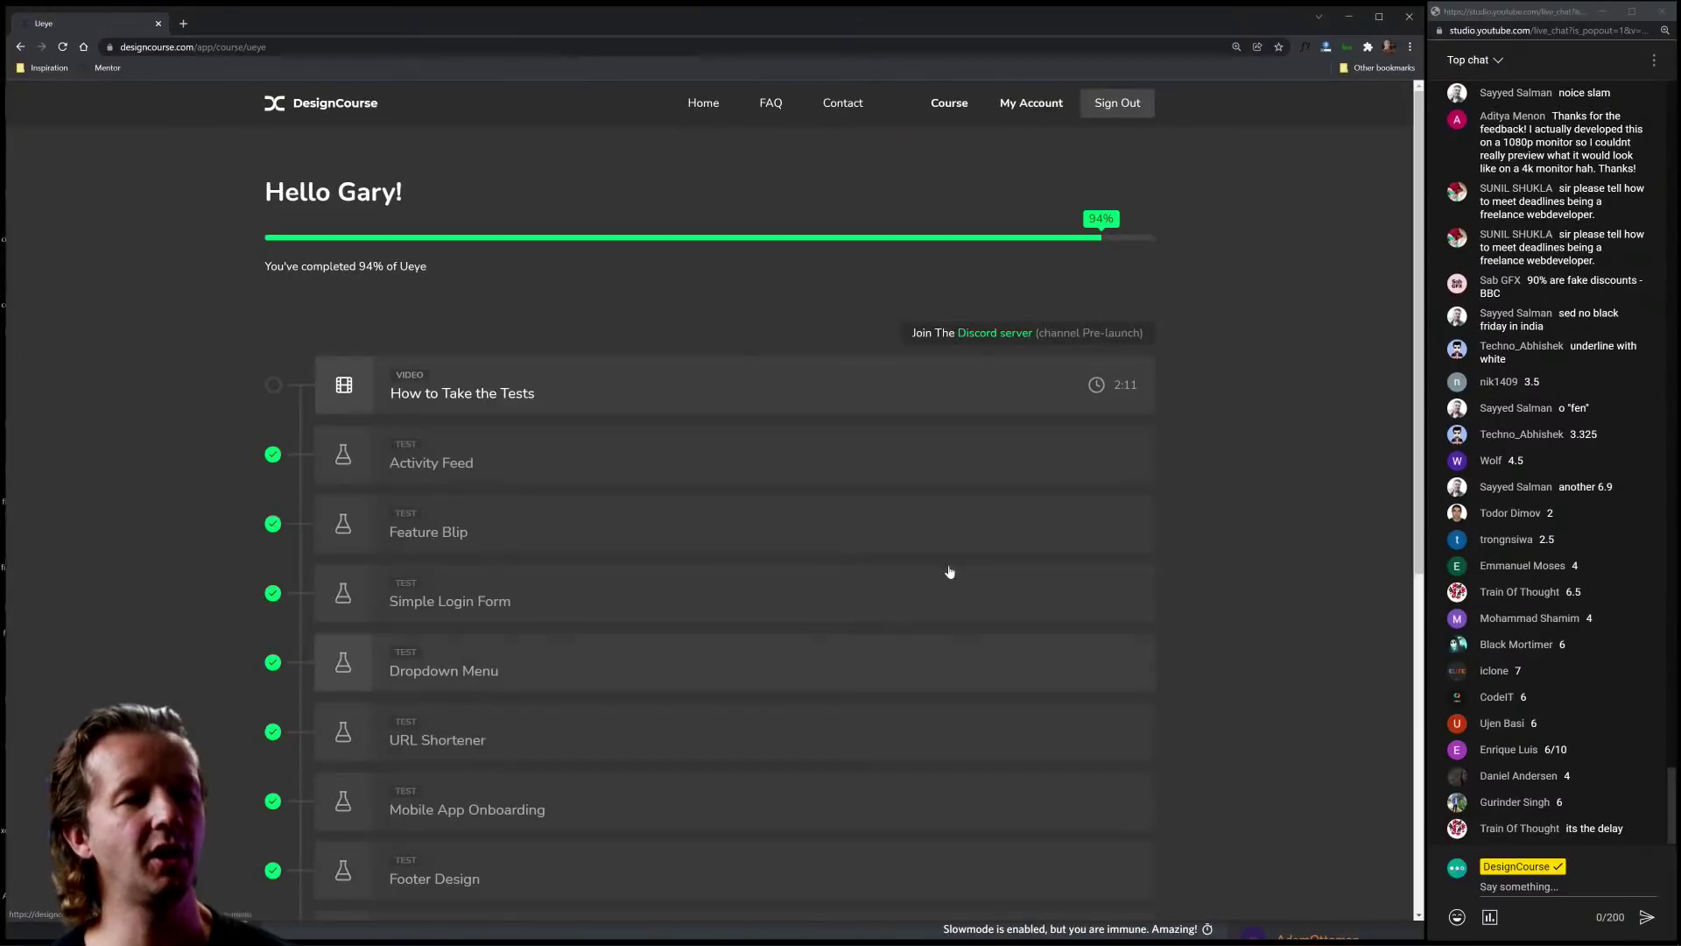
{"action": "scroll", "coordinate": [570, 465], "scroll_direction": "down", "scroll_amount": 2}
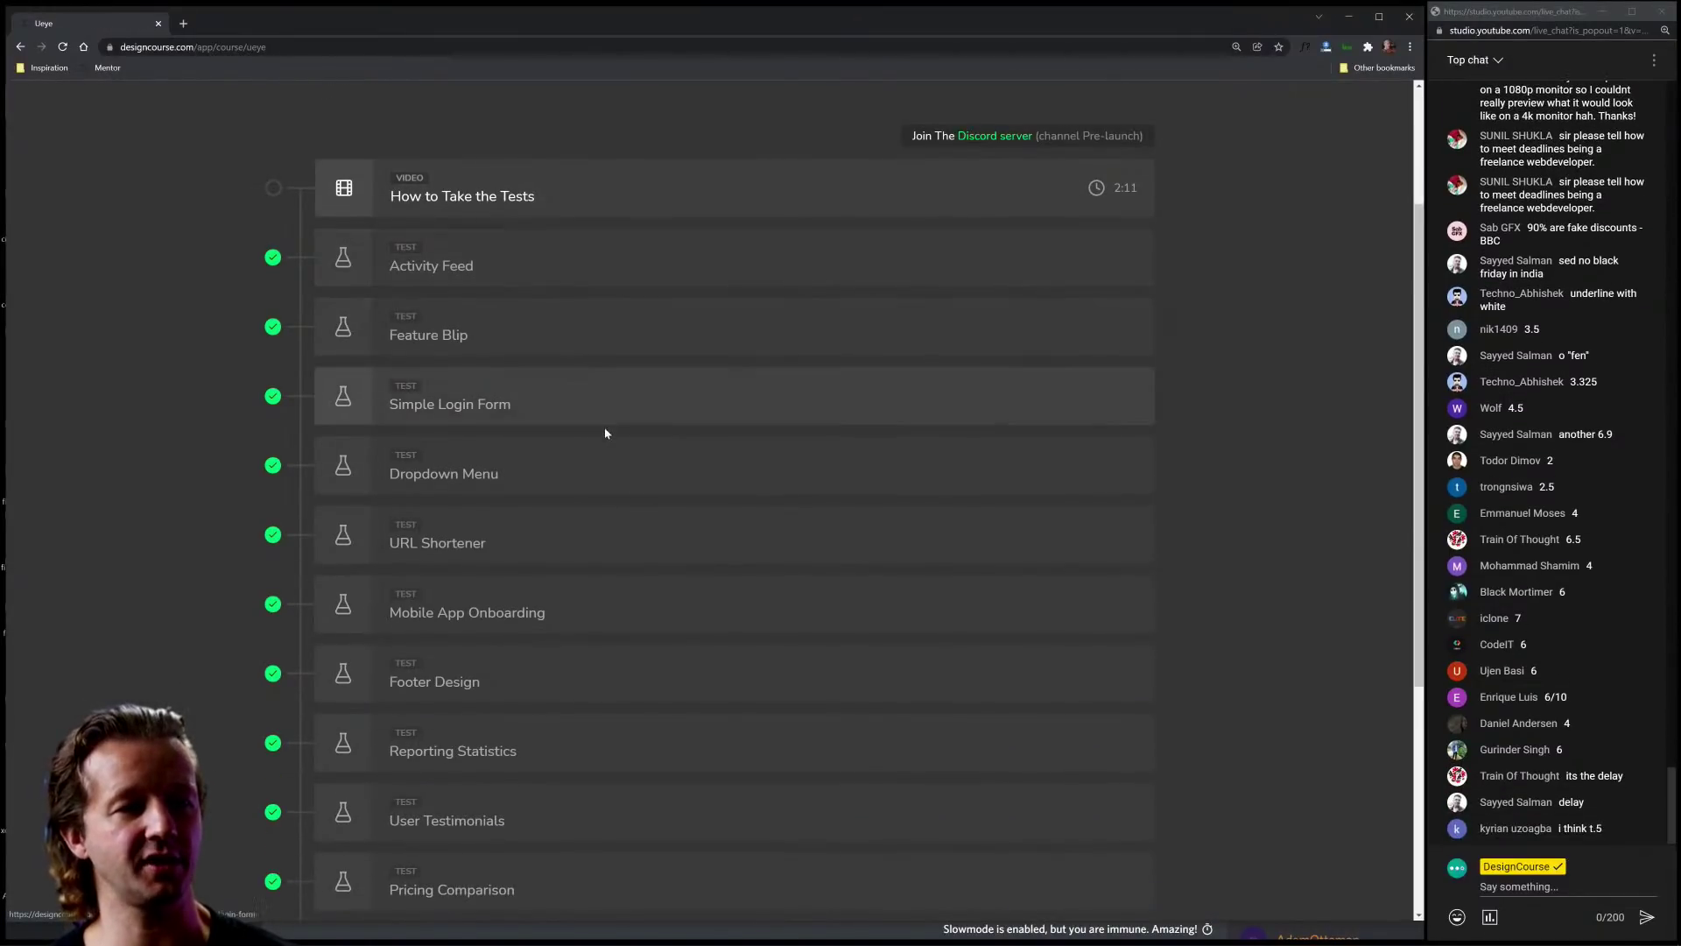
{"action": "left_click", "coordinate": [605, 405]}
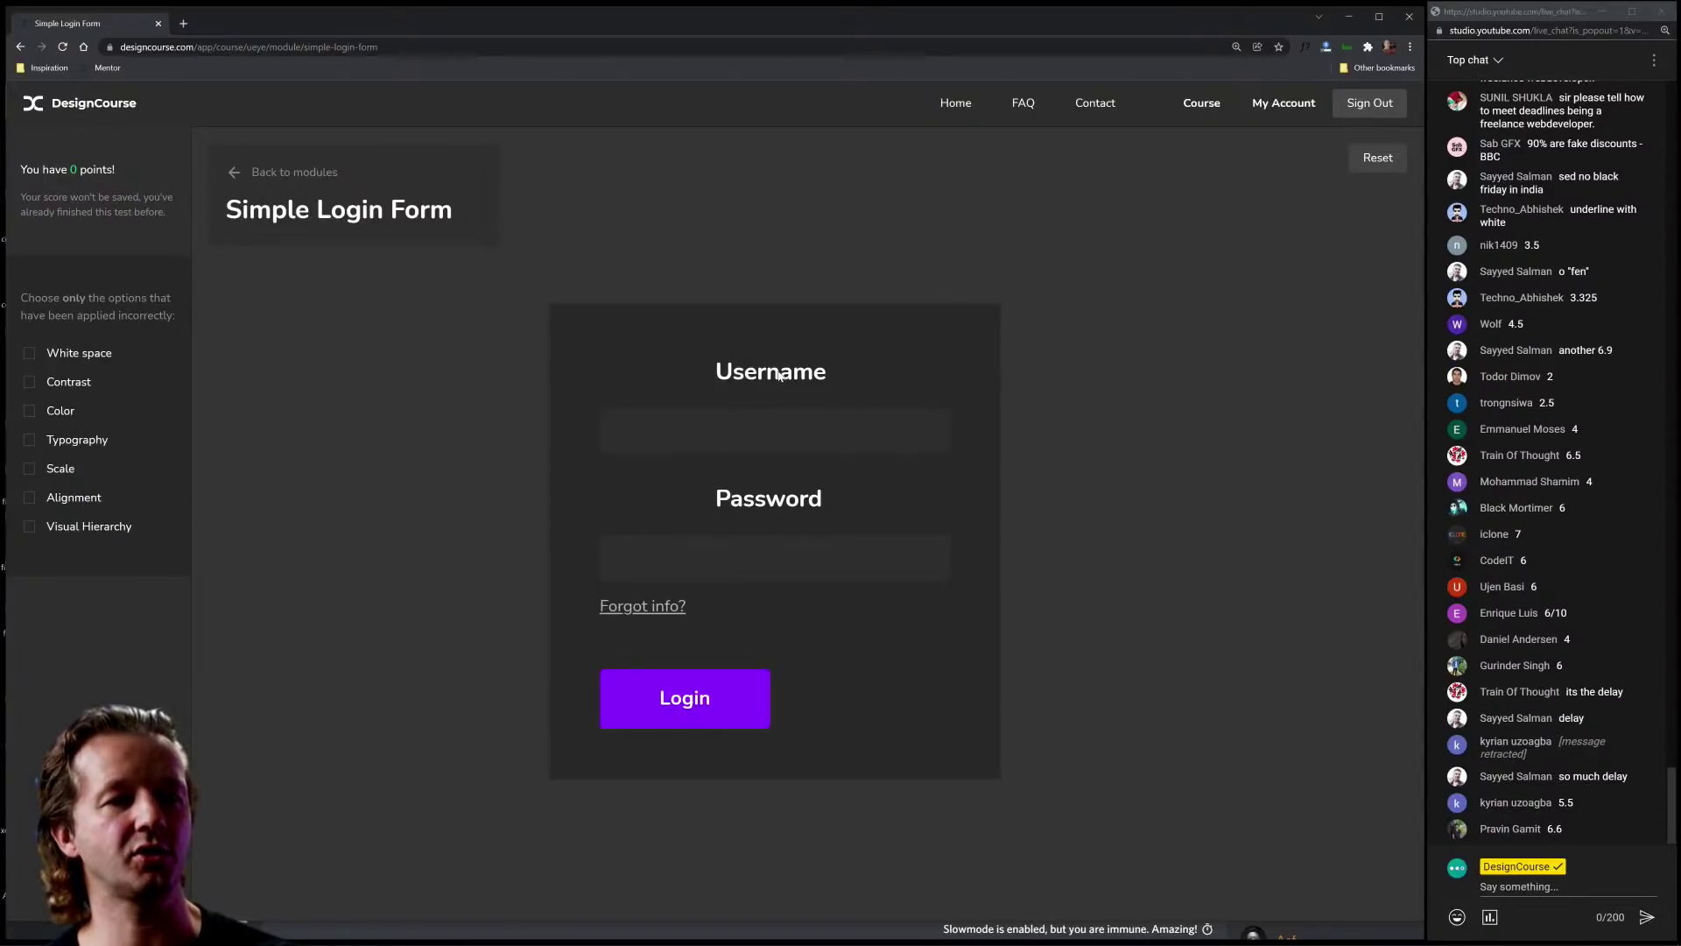
Step: Flag Alignment and Contrast, then compare the login form's before and after versions
{"action": "left_click", "coordinate": [30, 498]}
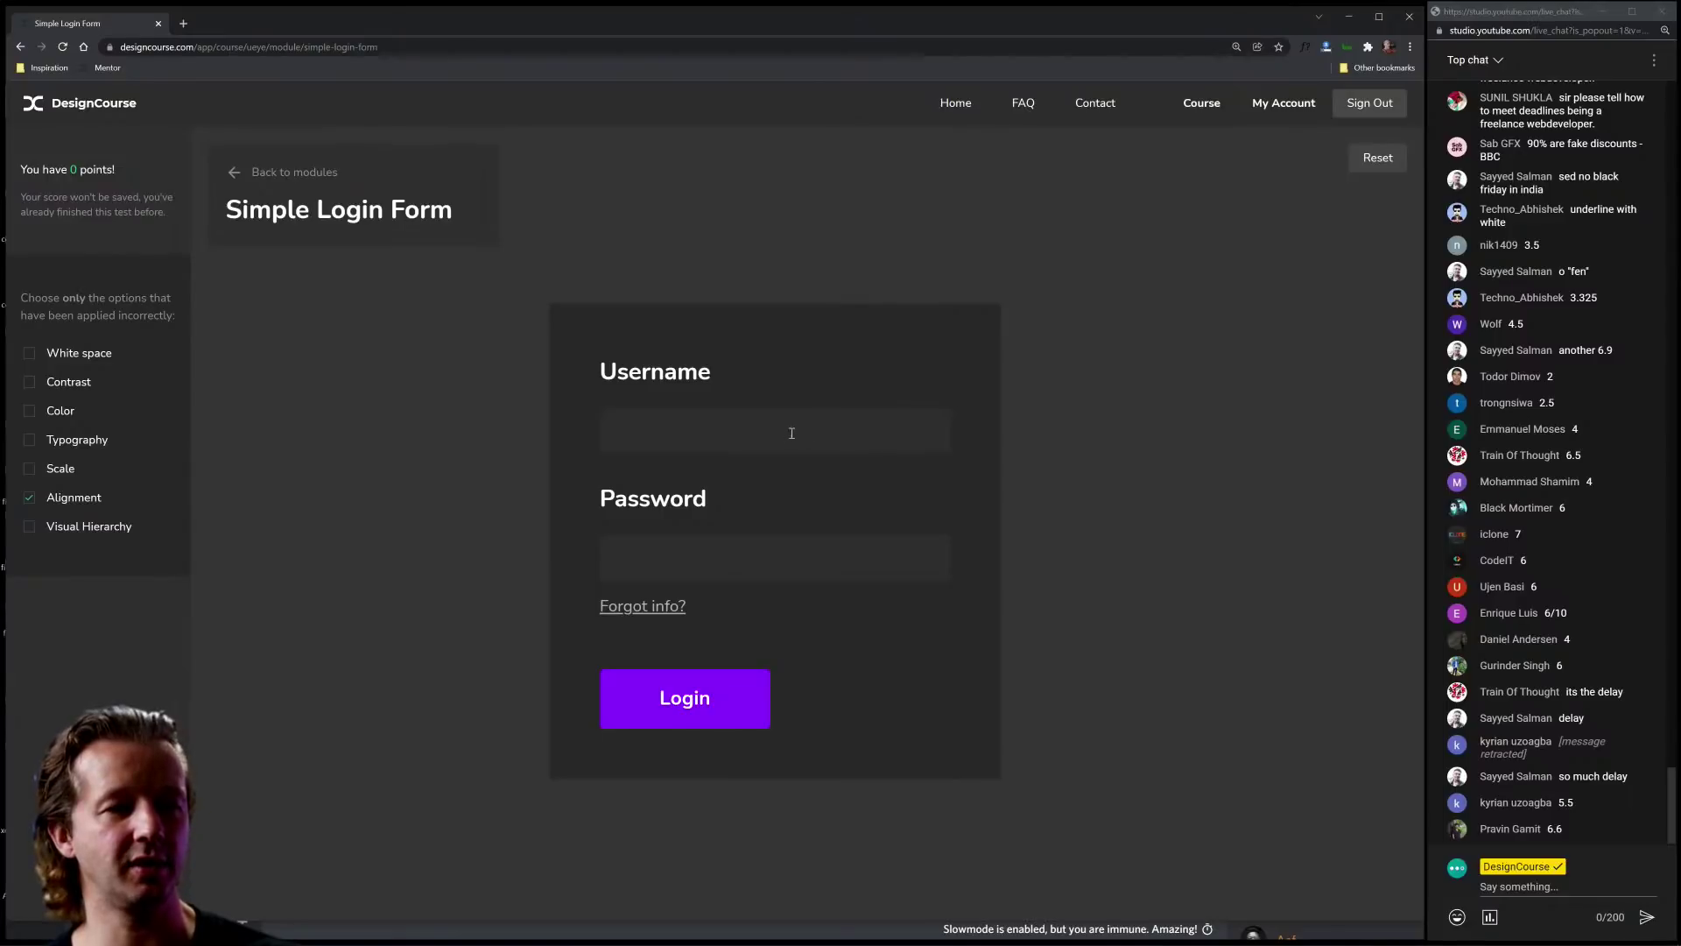
{"action": "left_click", "coordinate": [51, 380]}
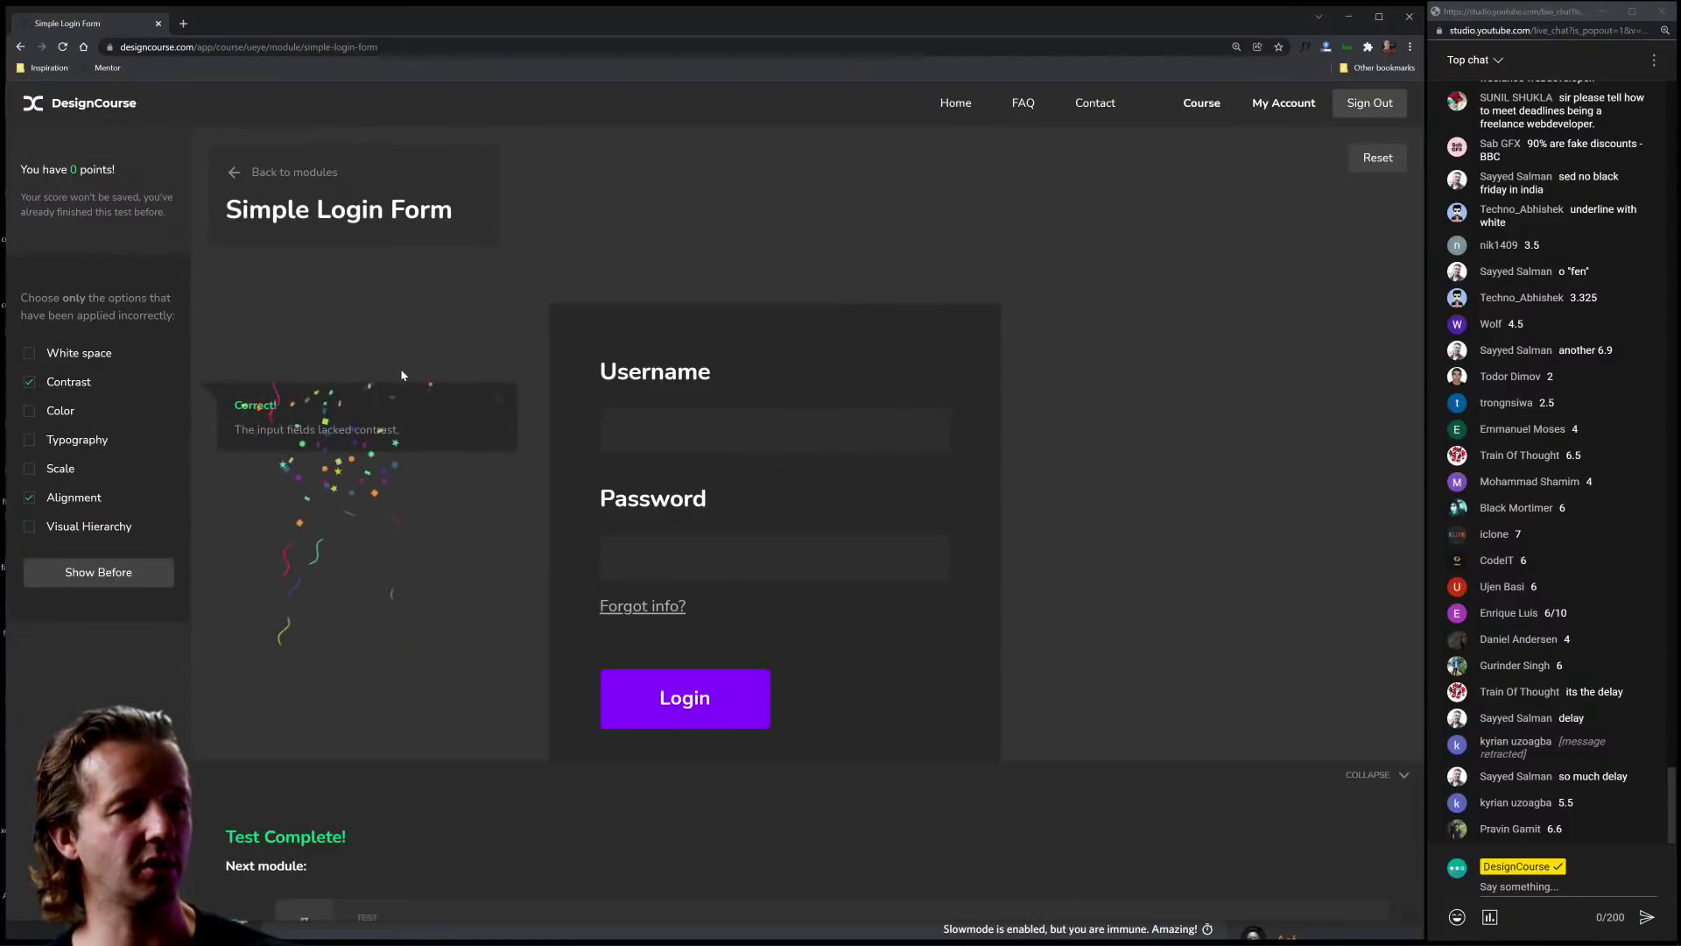
{"action": "left_click", "coordinate": [501, 402]}
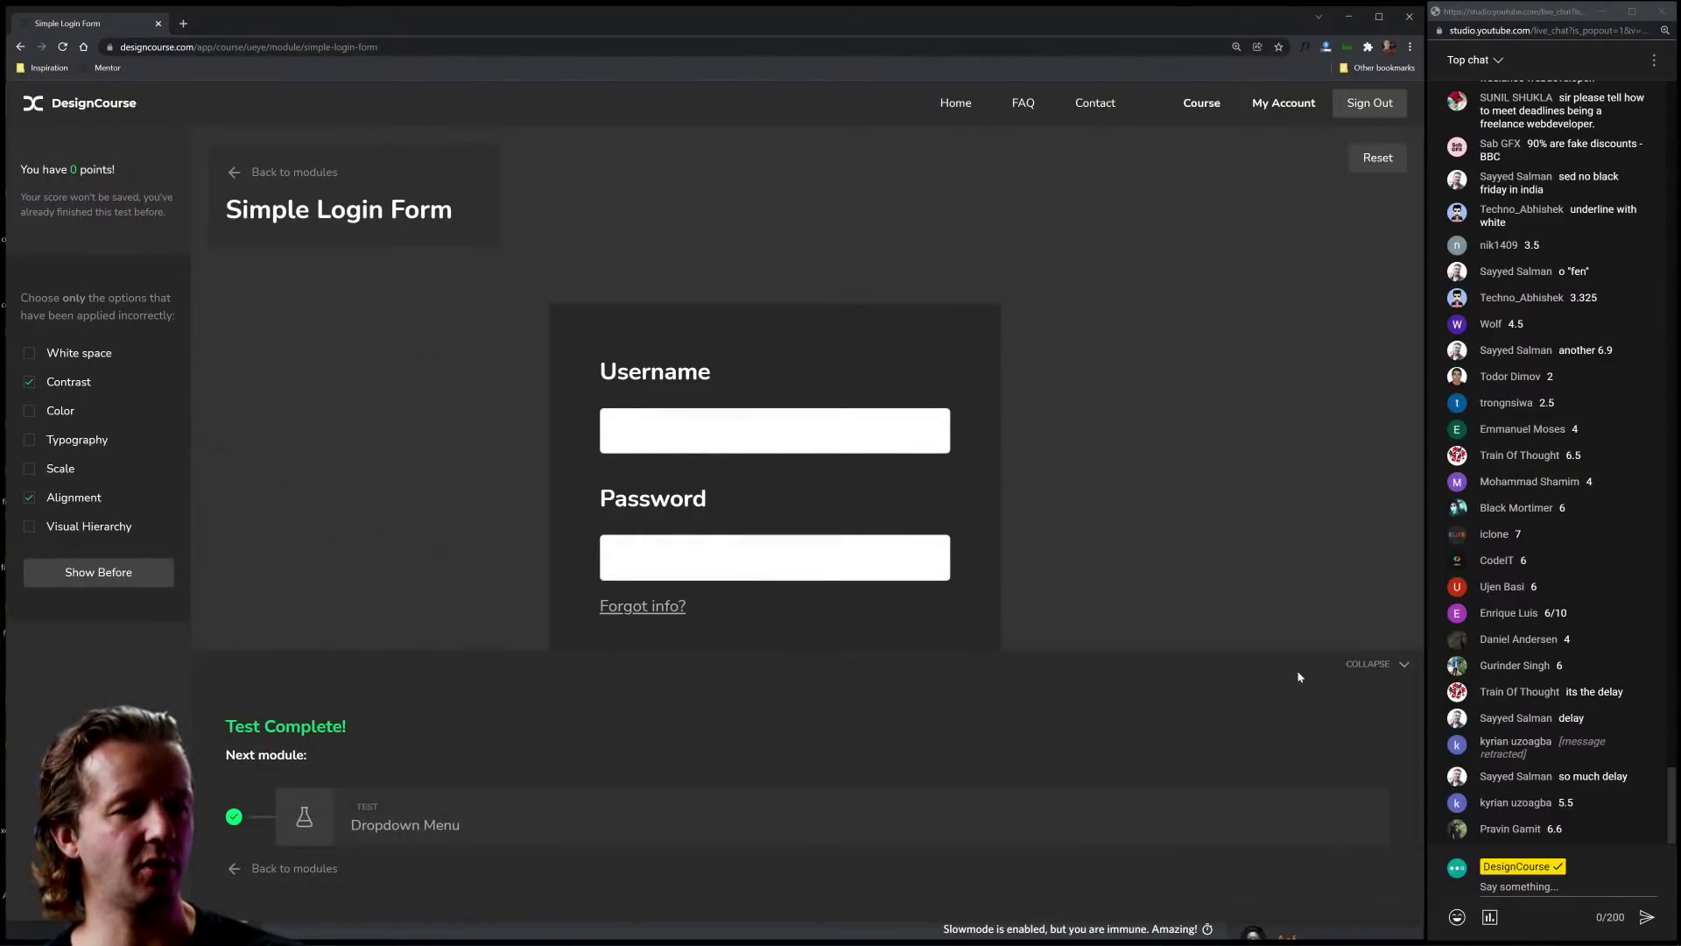
{"action": "left_click", "coordinate": [1370, 664]}
{"action": "left_click", "coordinate": [99, 574]}
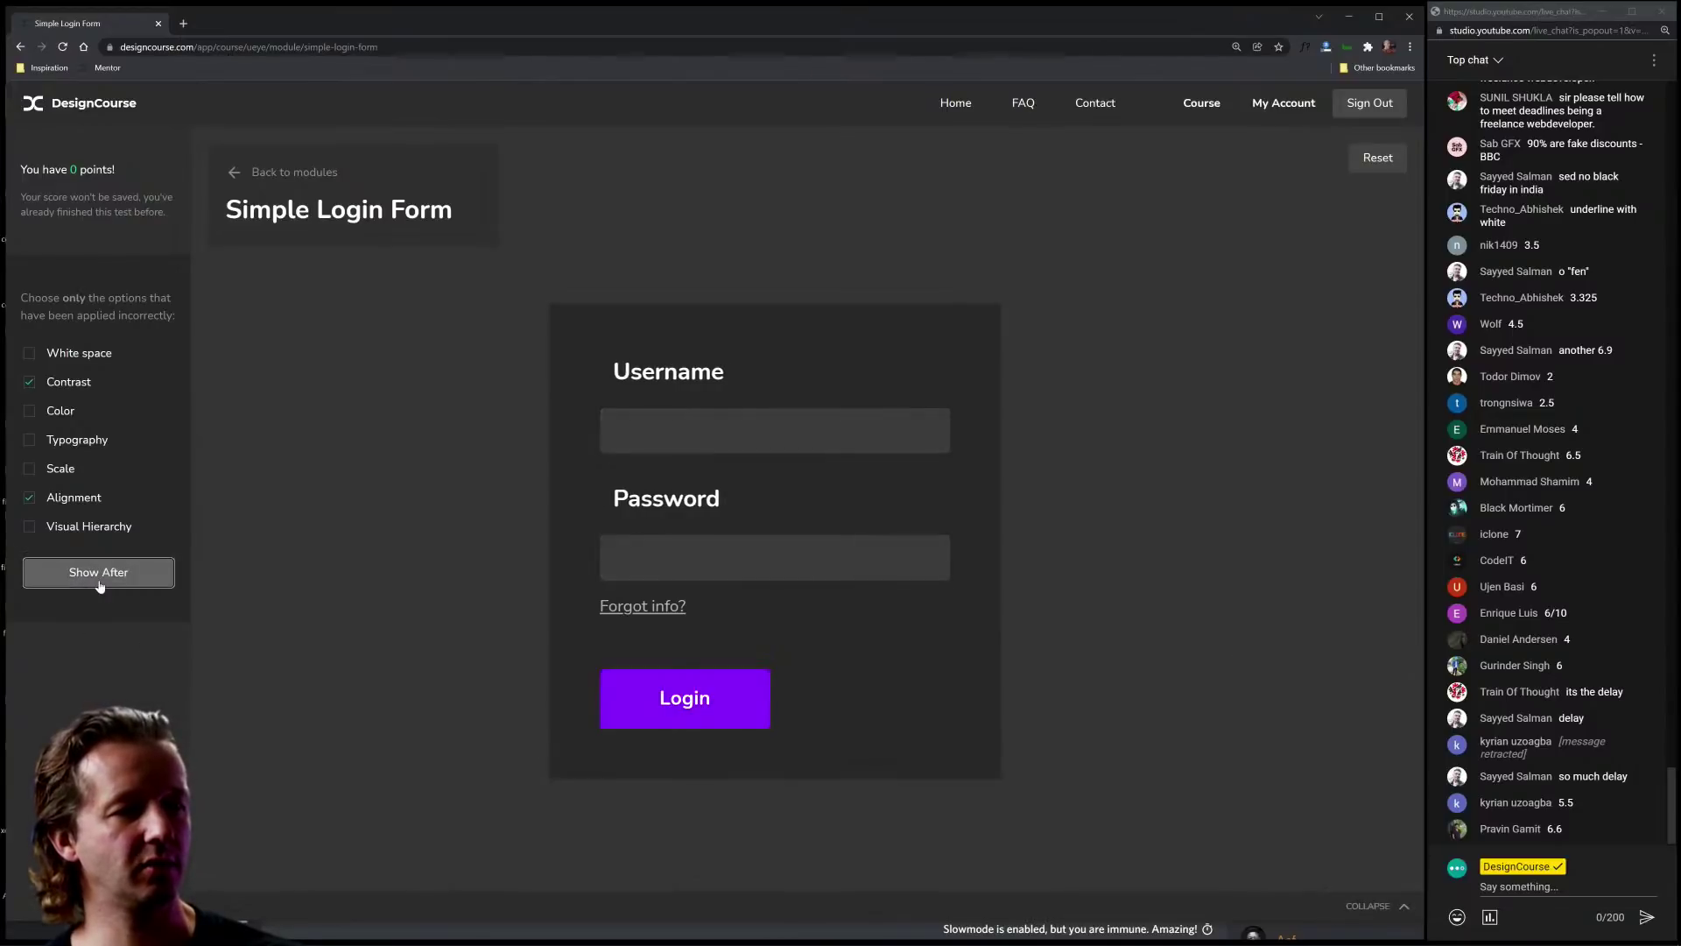
{"action": "left_click", "coordinate": [99, 582]}
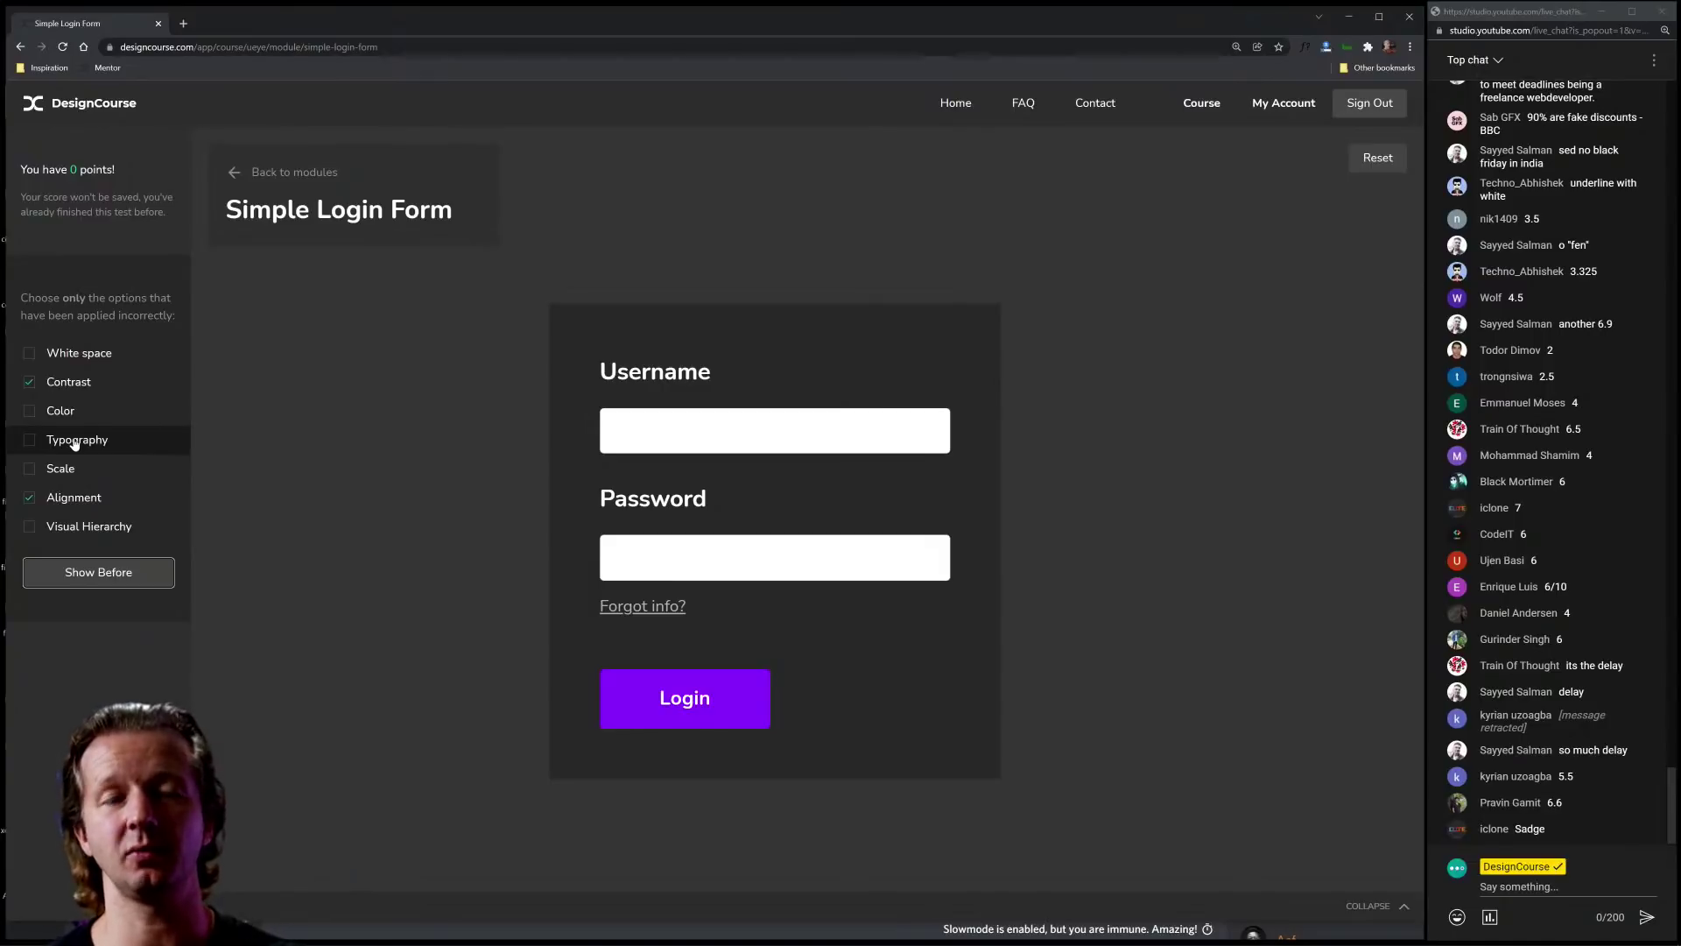
Step: Trim the module path from the URL to reach the UI/UX bootcamp course page
{"action": "left_click", "coordinate": [421, 52]}
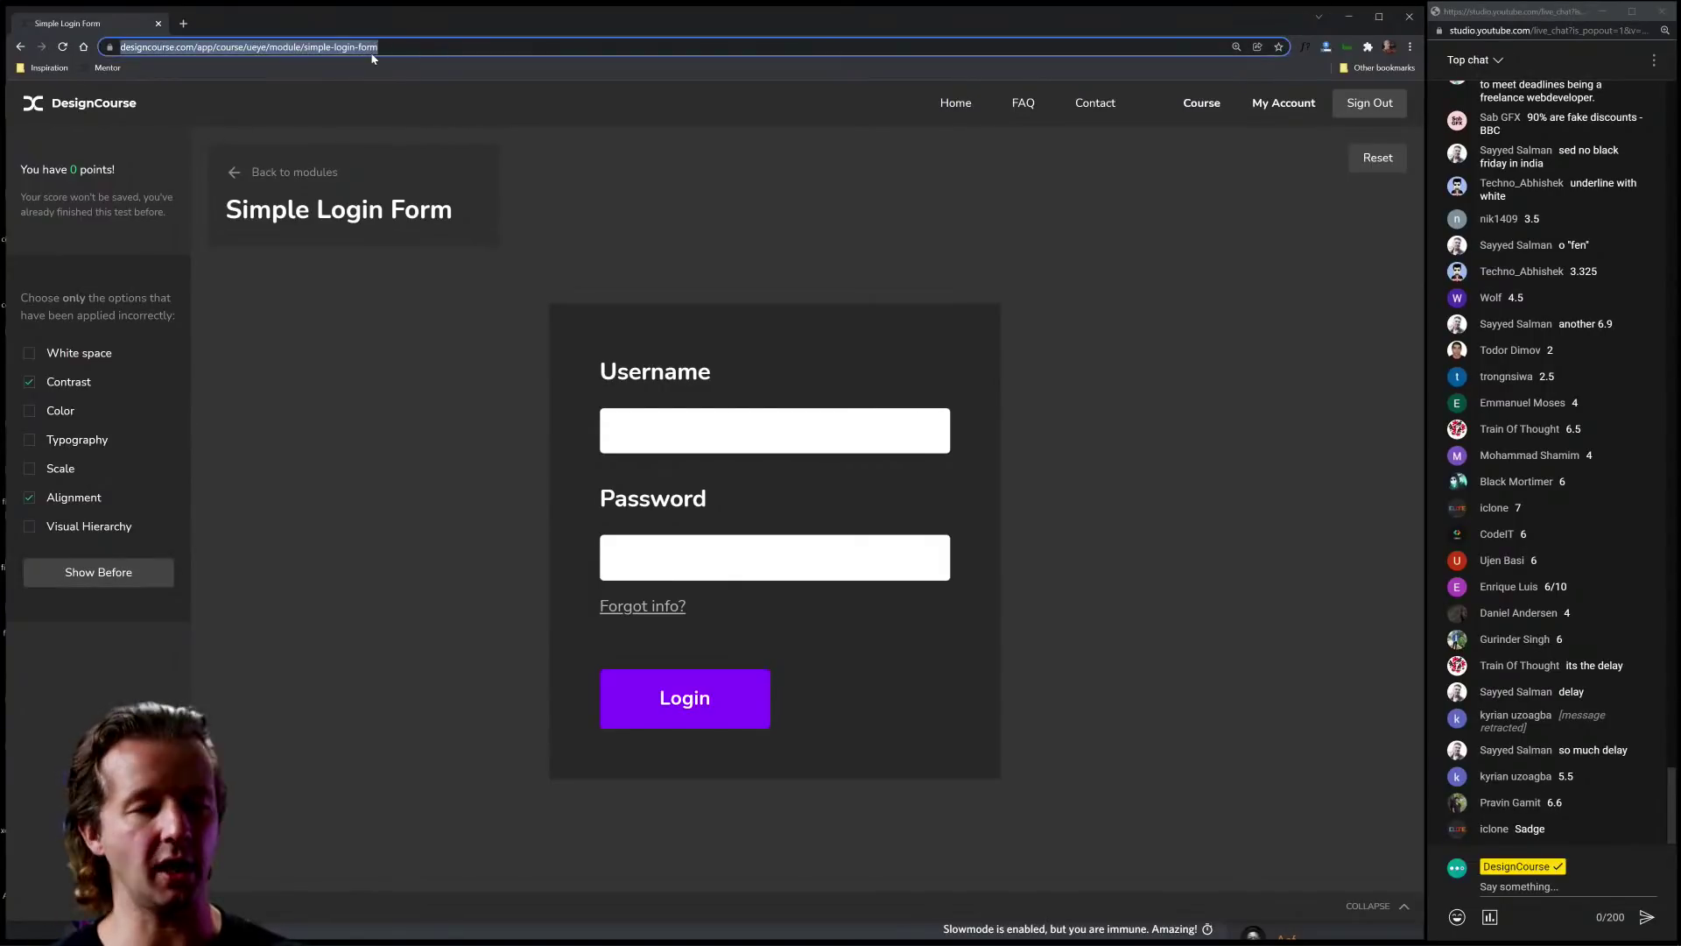
{"action": "left_click", "coordinate": [244, 46]}
{"action": "left_click_drag", "start_coordinate": [245, 46], "coordinate": [508, 43]}
{"action": "key", "text": "BackSpace"}
{"action": "key", "text": "Return"}
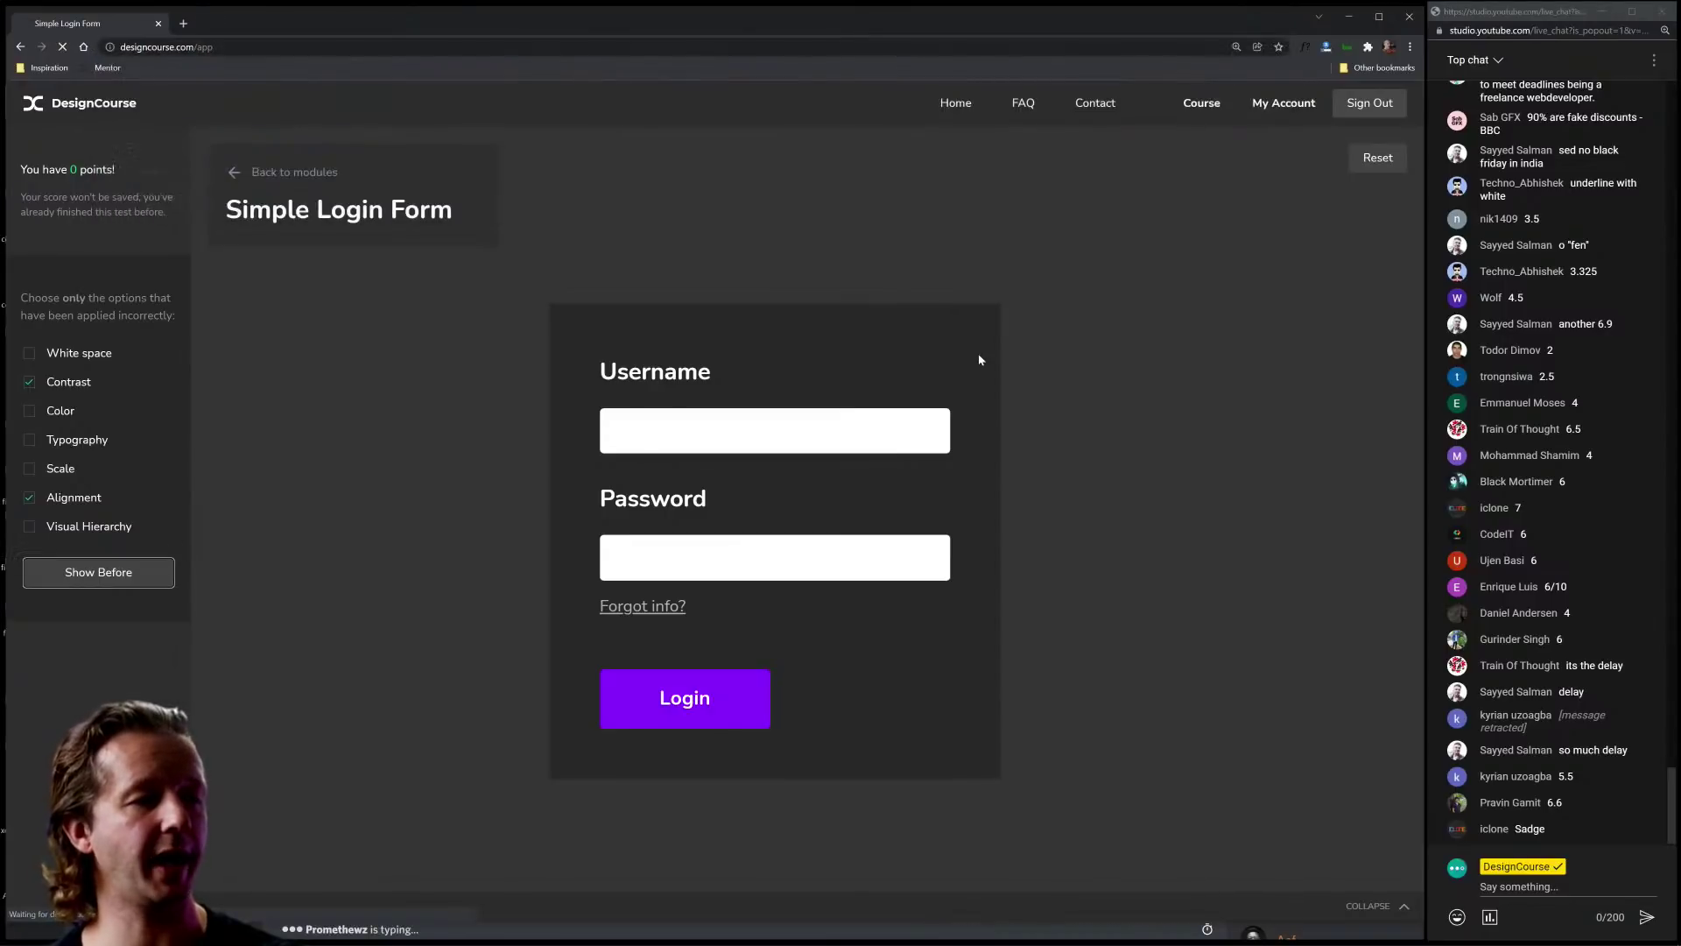
Step: Expand Design Fundamentals and open the Dark Mode Toggle Switch test
{"action": "scroll", "coordinate": [1258, 485], "scroll_direction": "down", "scroll_amount": 3}
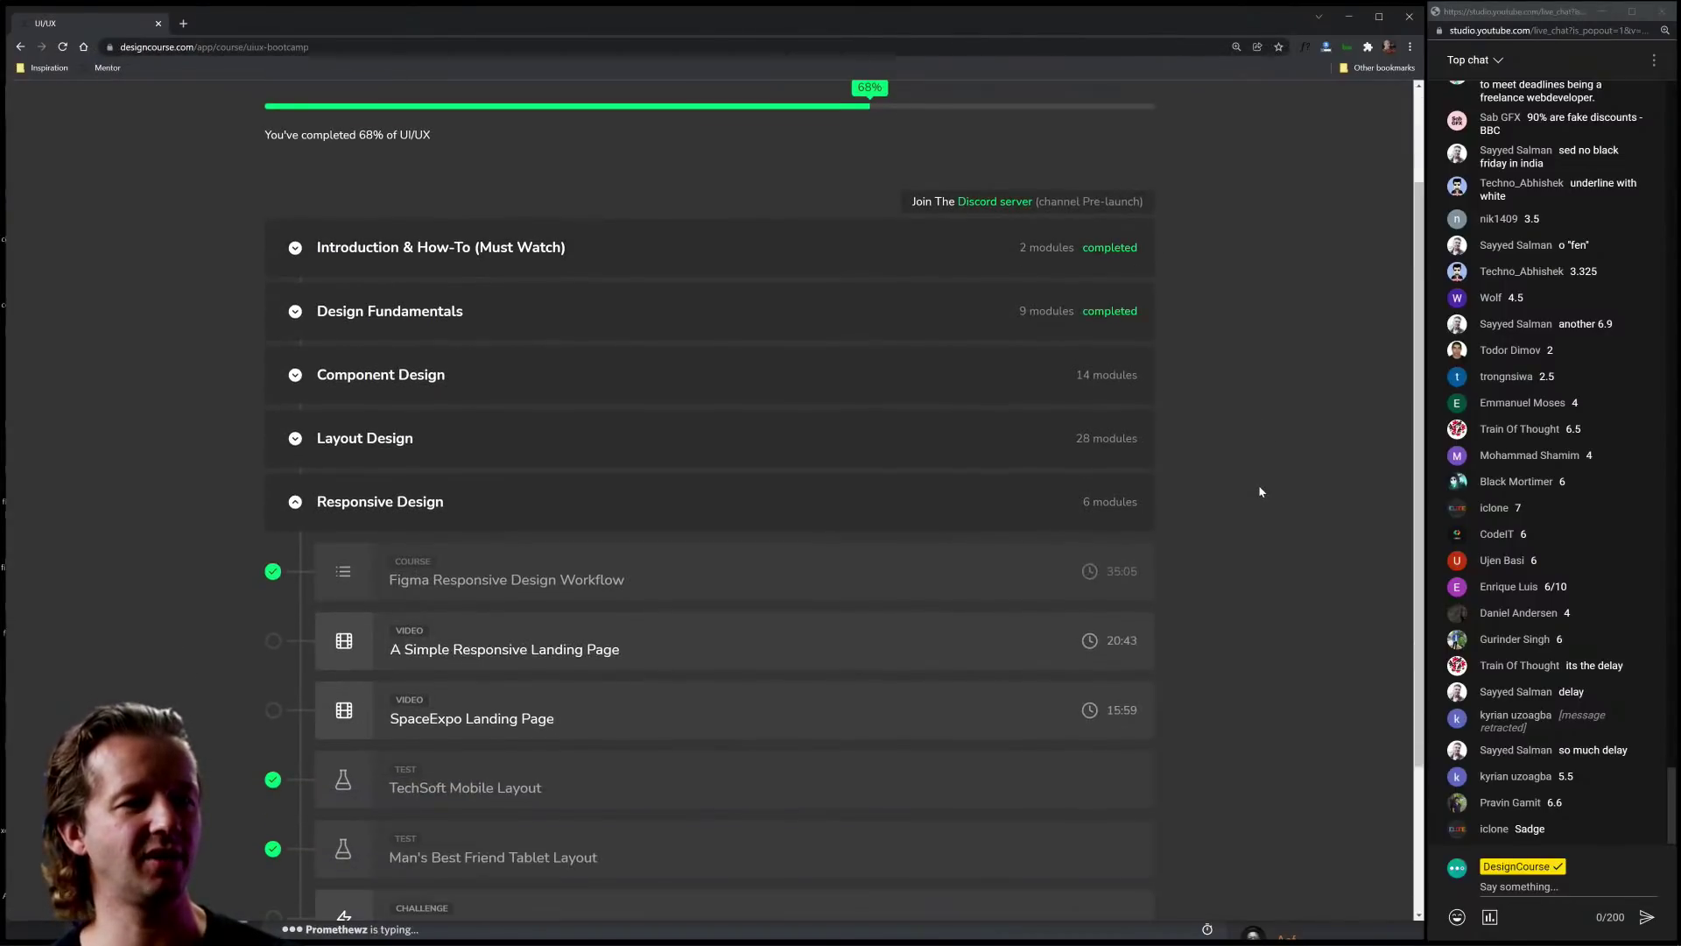
{"action": "scroll", "coordinate": [1261, 493], "scroll_direction": "up", "scroll_amount": 1}
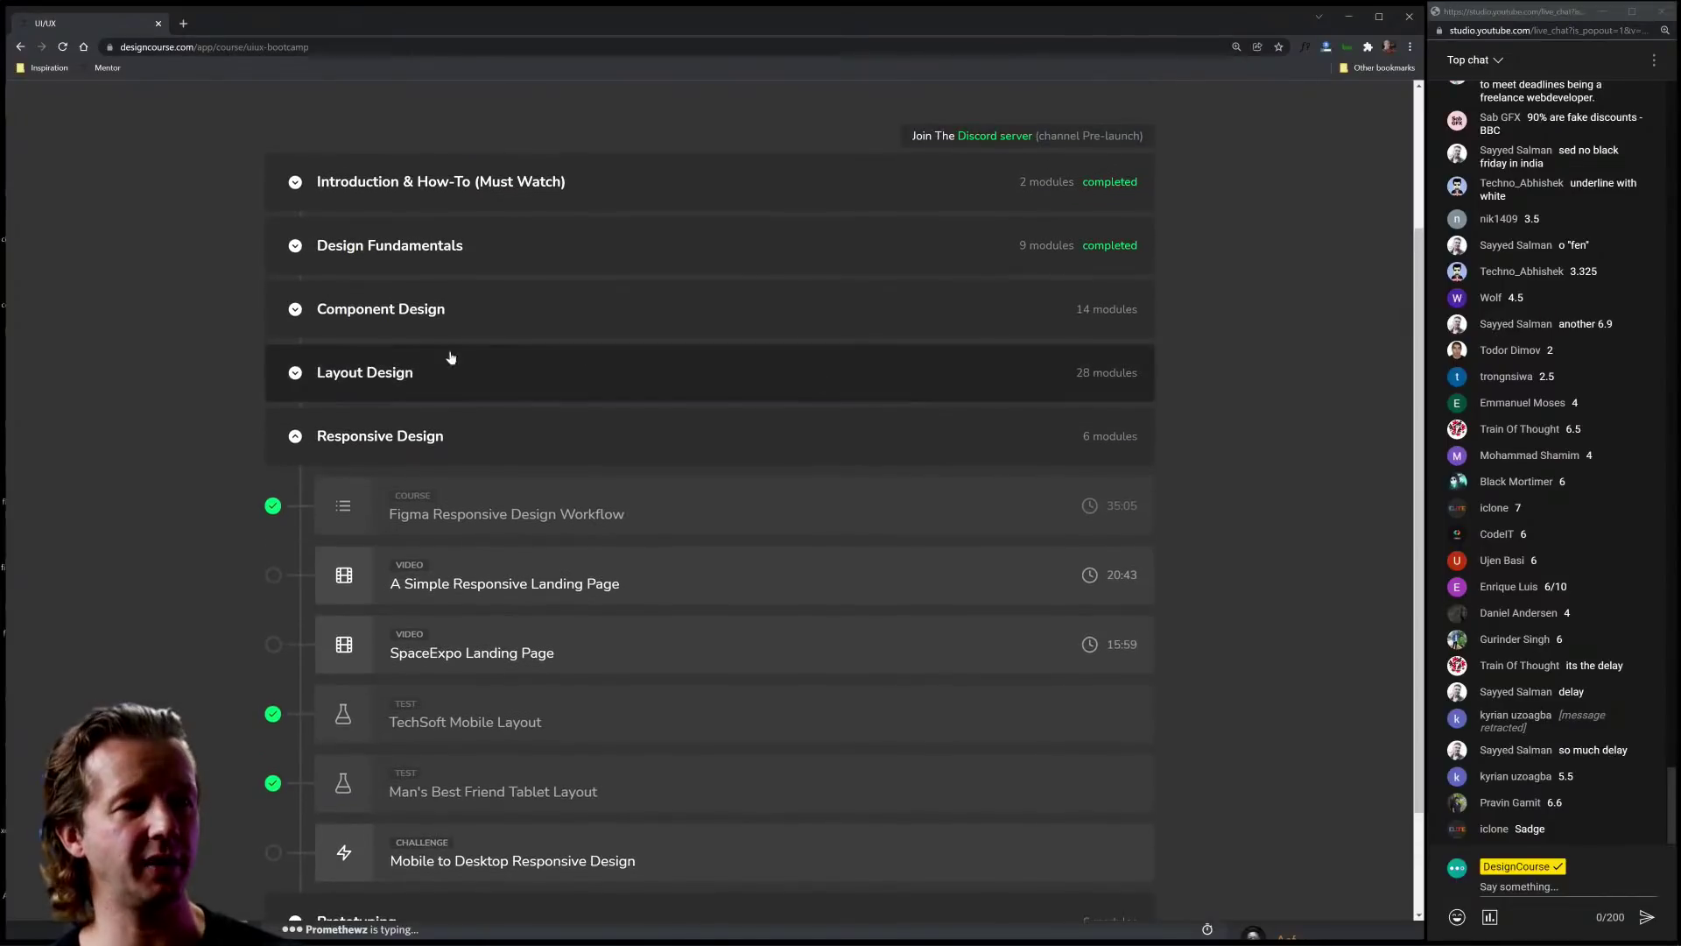
{"action": "left_click", "coordinate": [402, 181]}
{"action": "left_click", "coordinate": [408, 186]}
{"action": "left_click", "coordinate": [406, 238]}
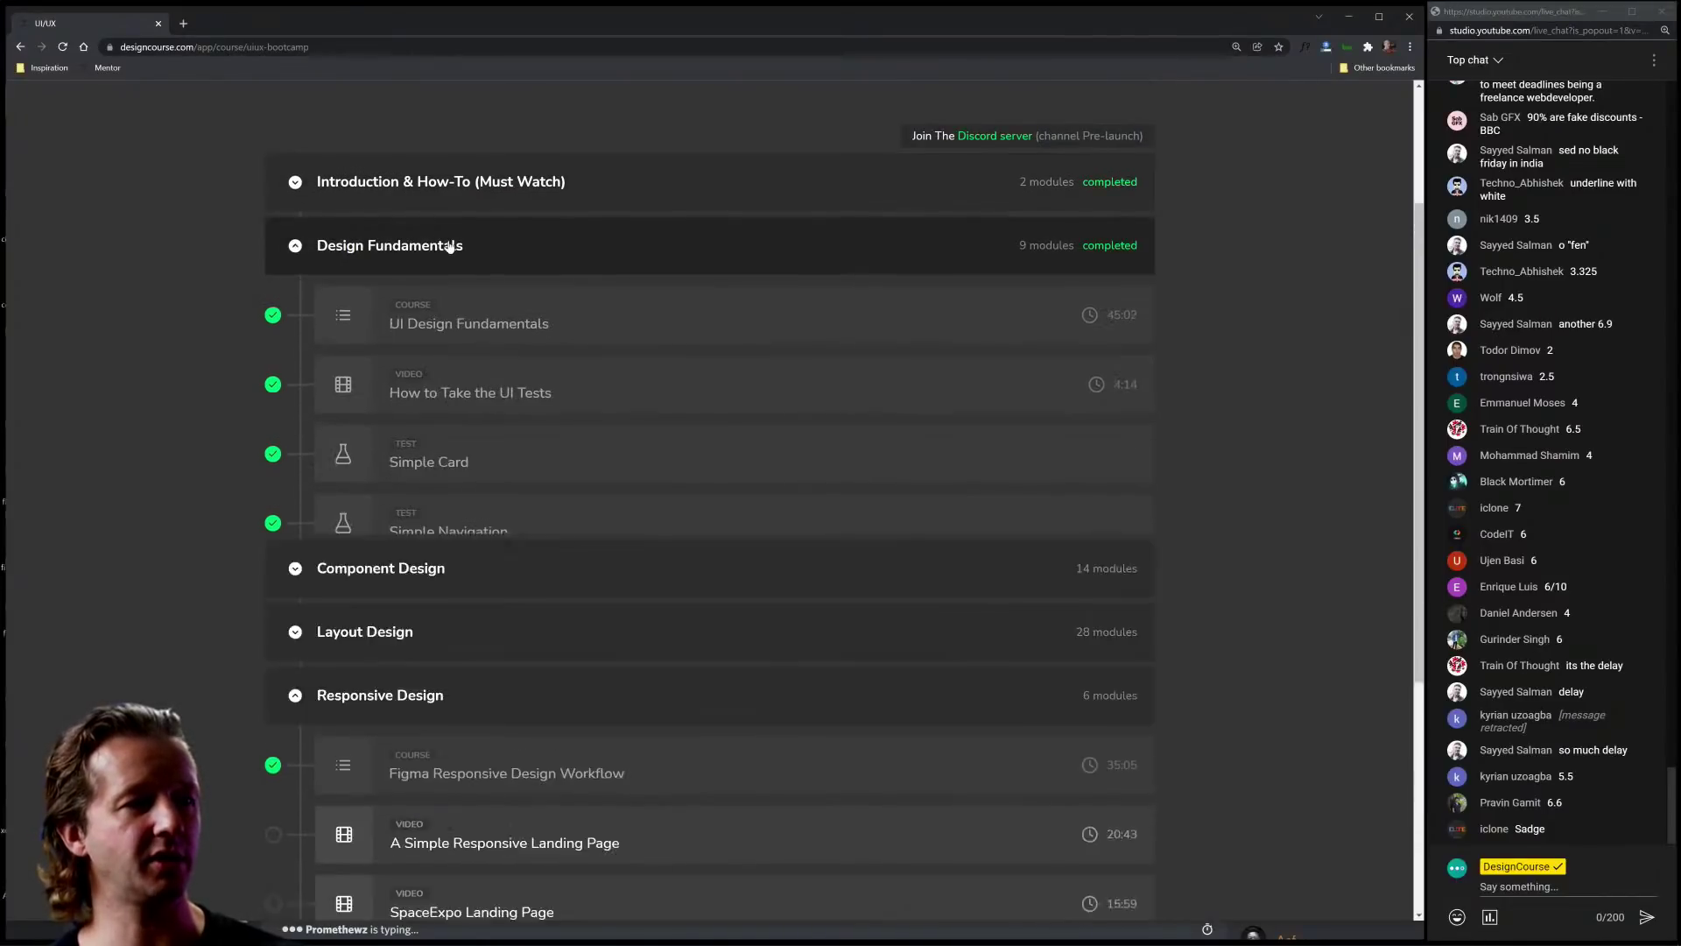
{"action": "scroll", "coordinate": [339, 437], "scroll_direction": "down", "scroll_amount": 1}
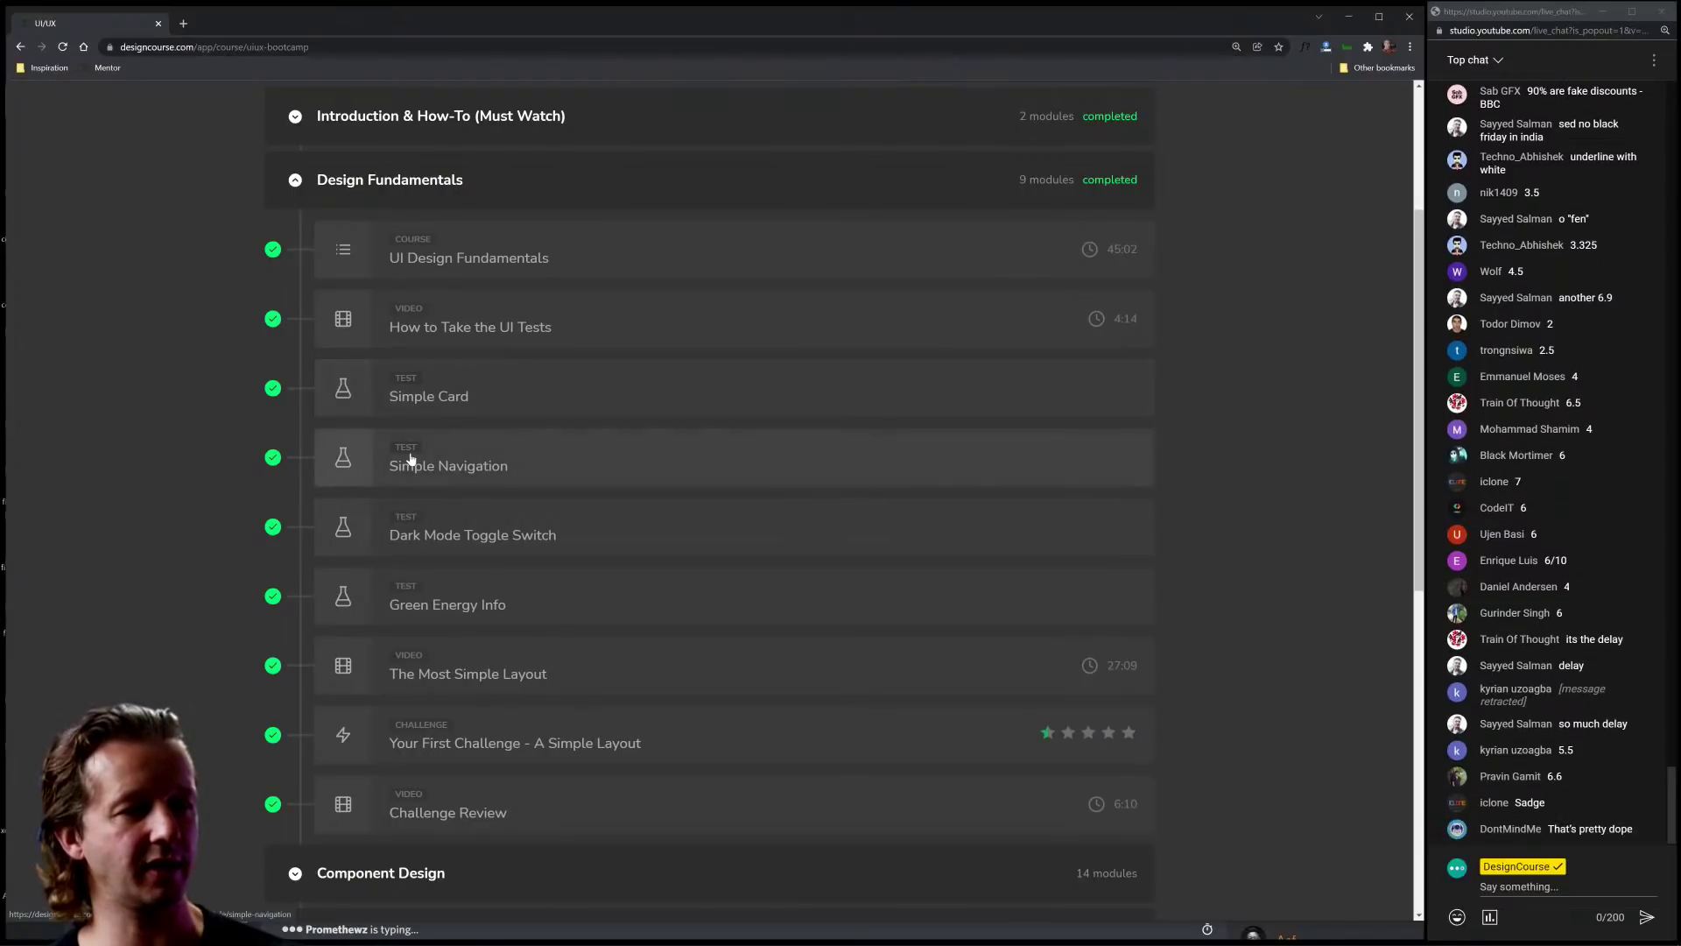
{"action": "left_click", "coordinate": [616, 542]}
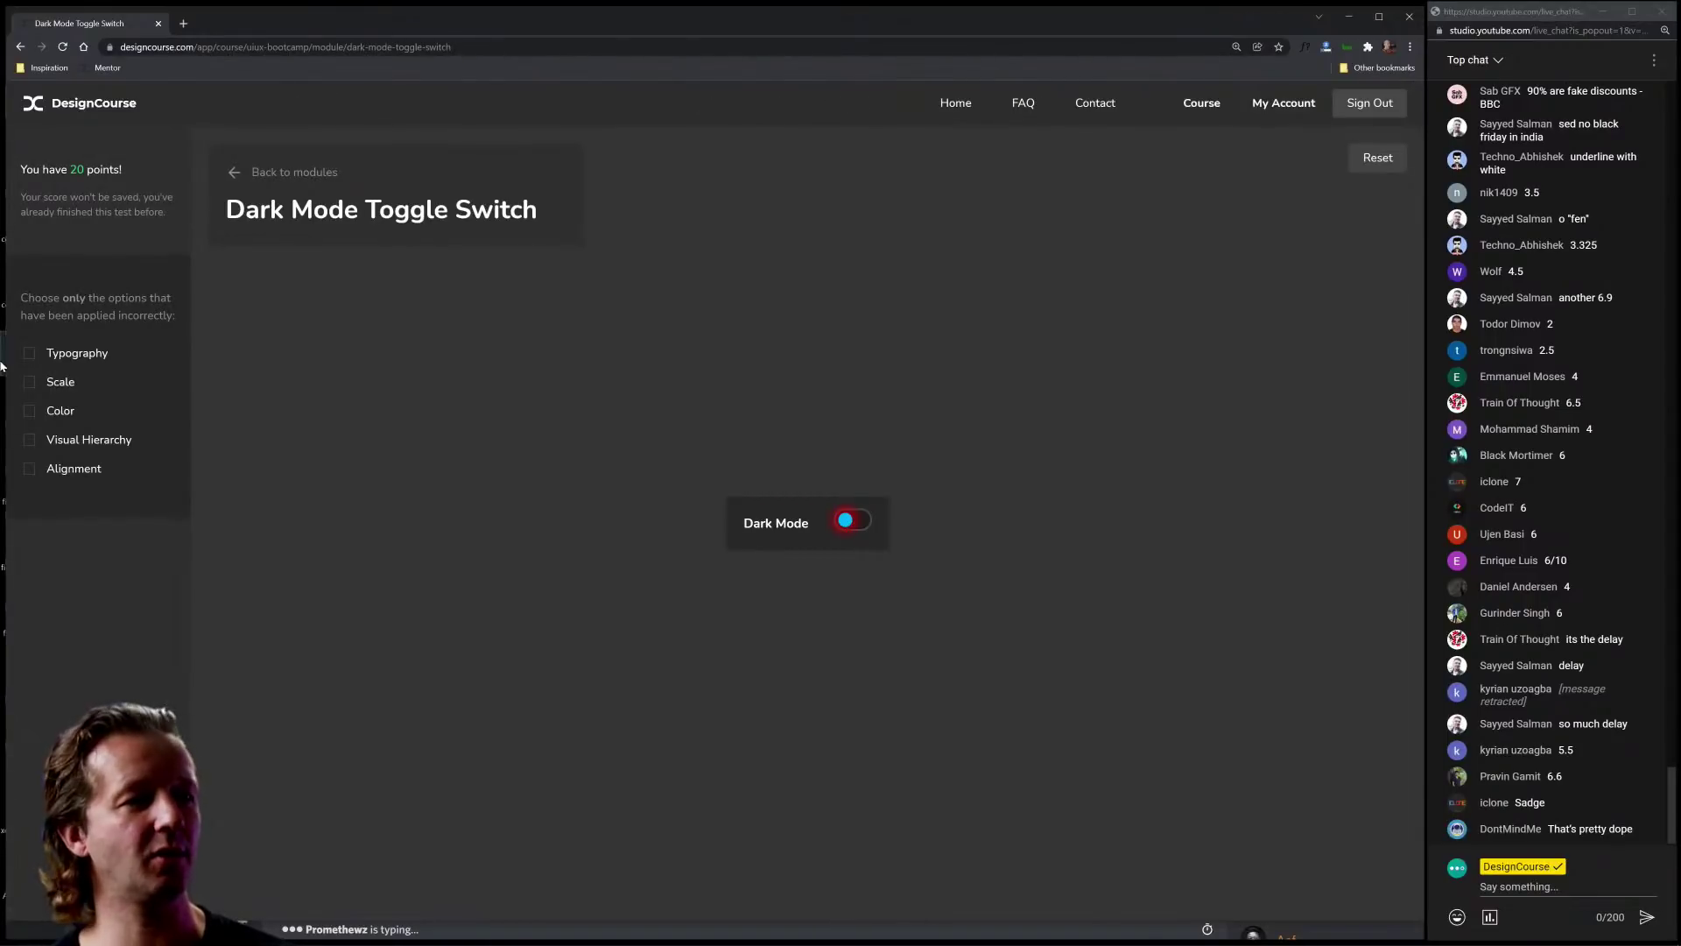
Step: Flag Color and Alignment, view the toggle's before version, and go back
{"action": "left_click", "coordinate": [34, 412]}
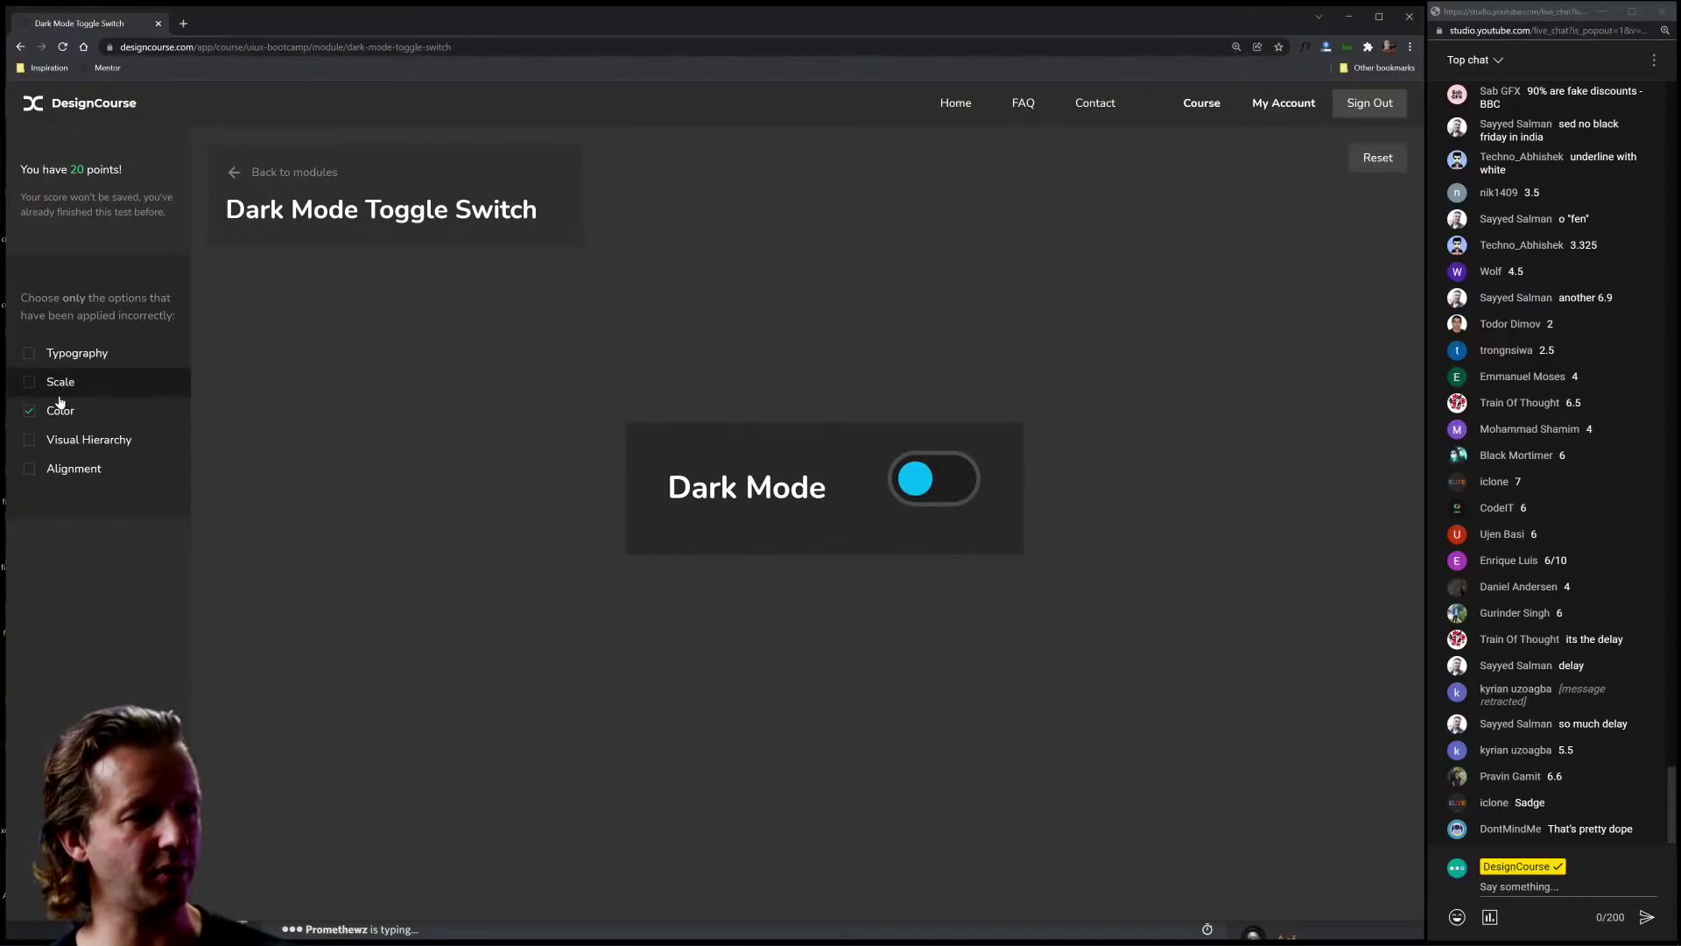
{"action": "left_click", "coordinate": [74, 469]}
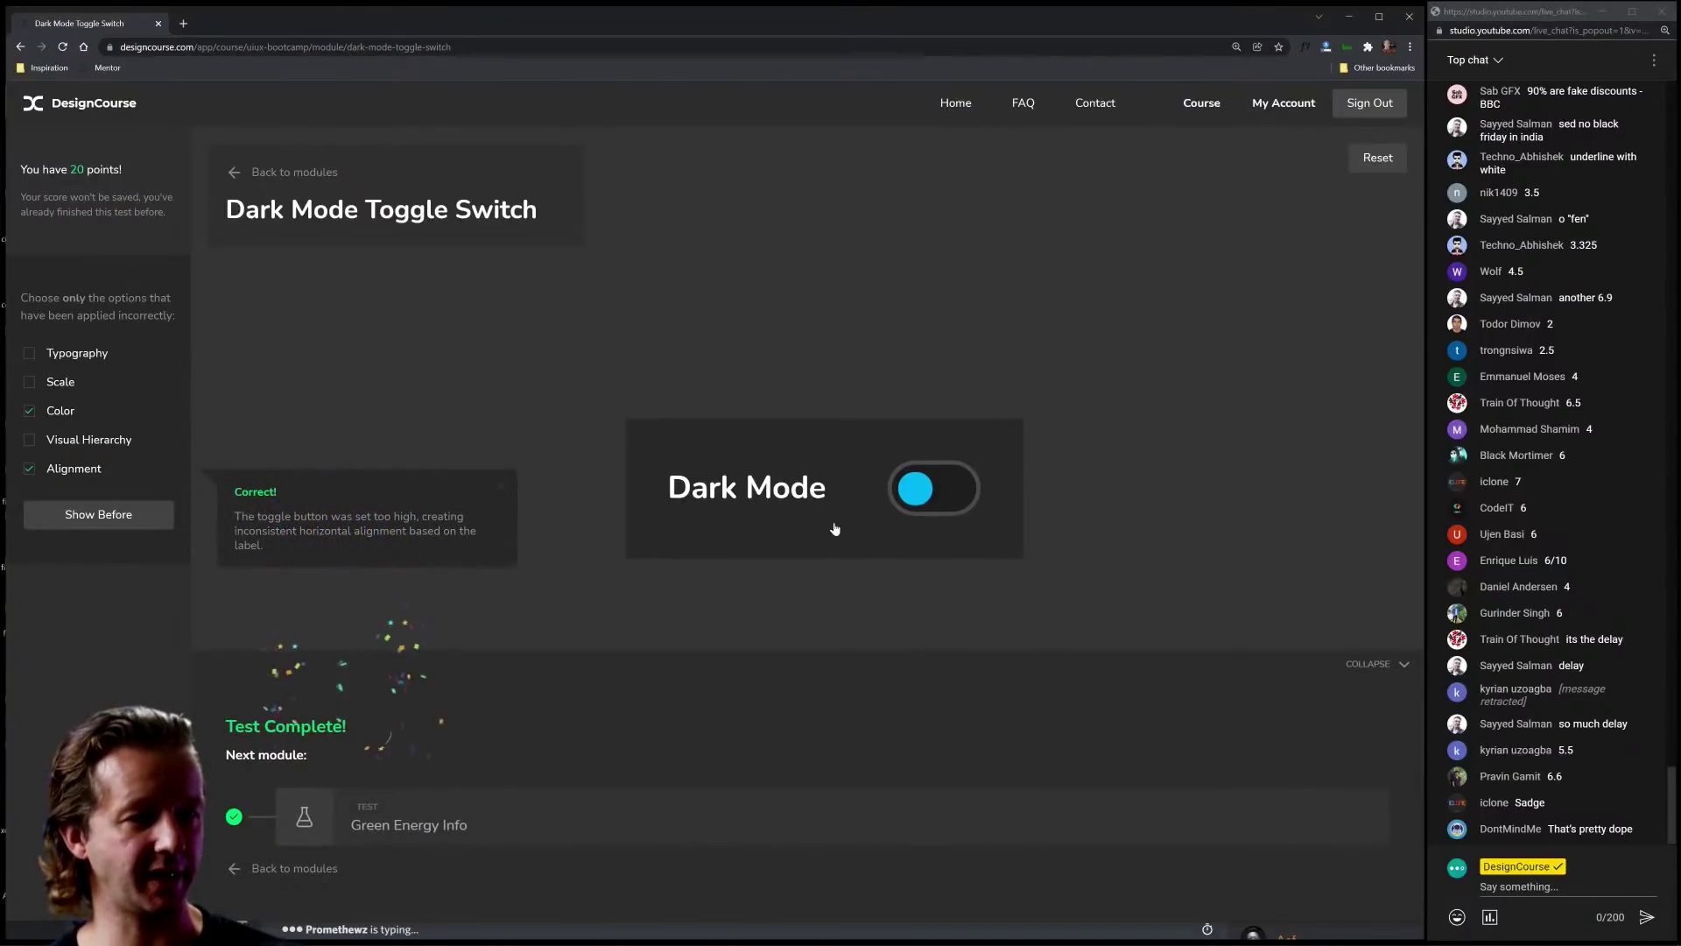
{"action": "left_click", "coordinate": [101, 514]}
{"action": "left_click", "coordinate": [21, 47]}
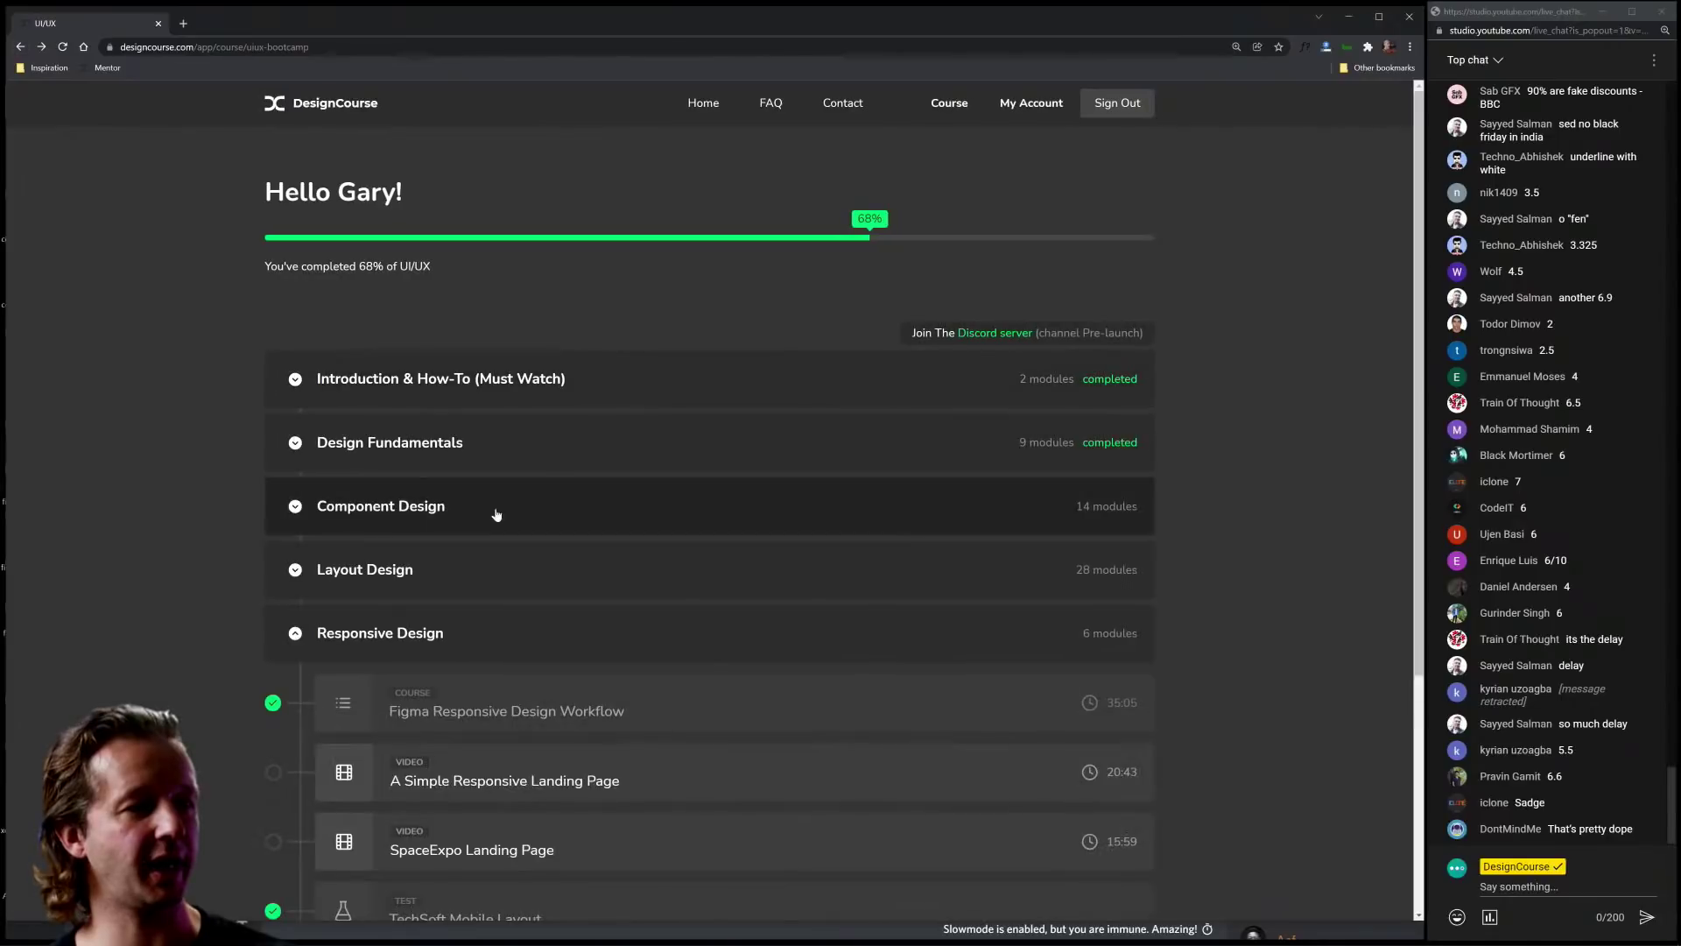
Step: Open the Mobile to Desktop Responsive Design challenge and scroll through it
{"action": "scroll", "coordinate": [525, 525], "scroll_direction": "down", "scroll_amount": 4}
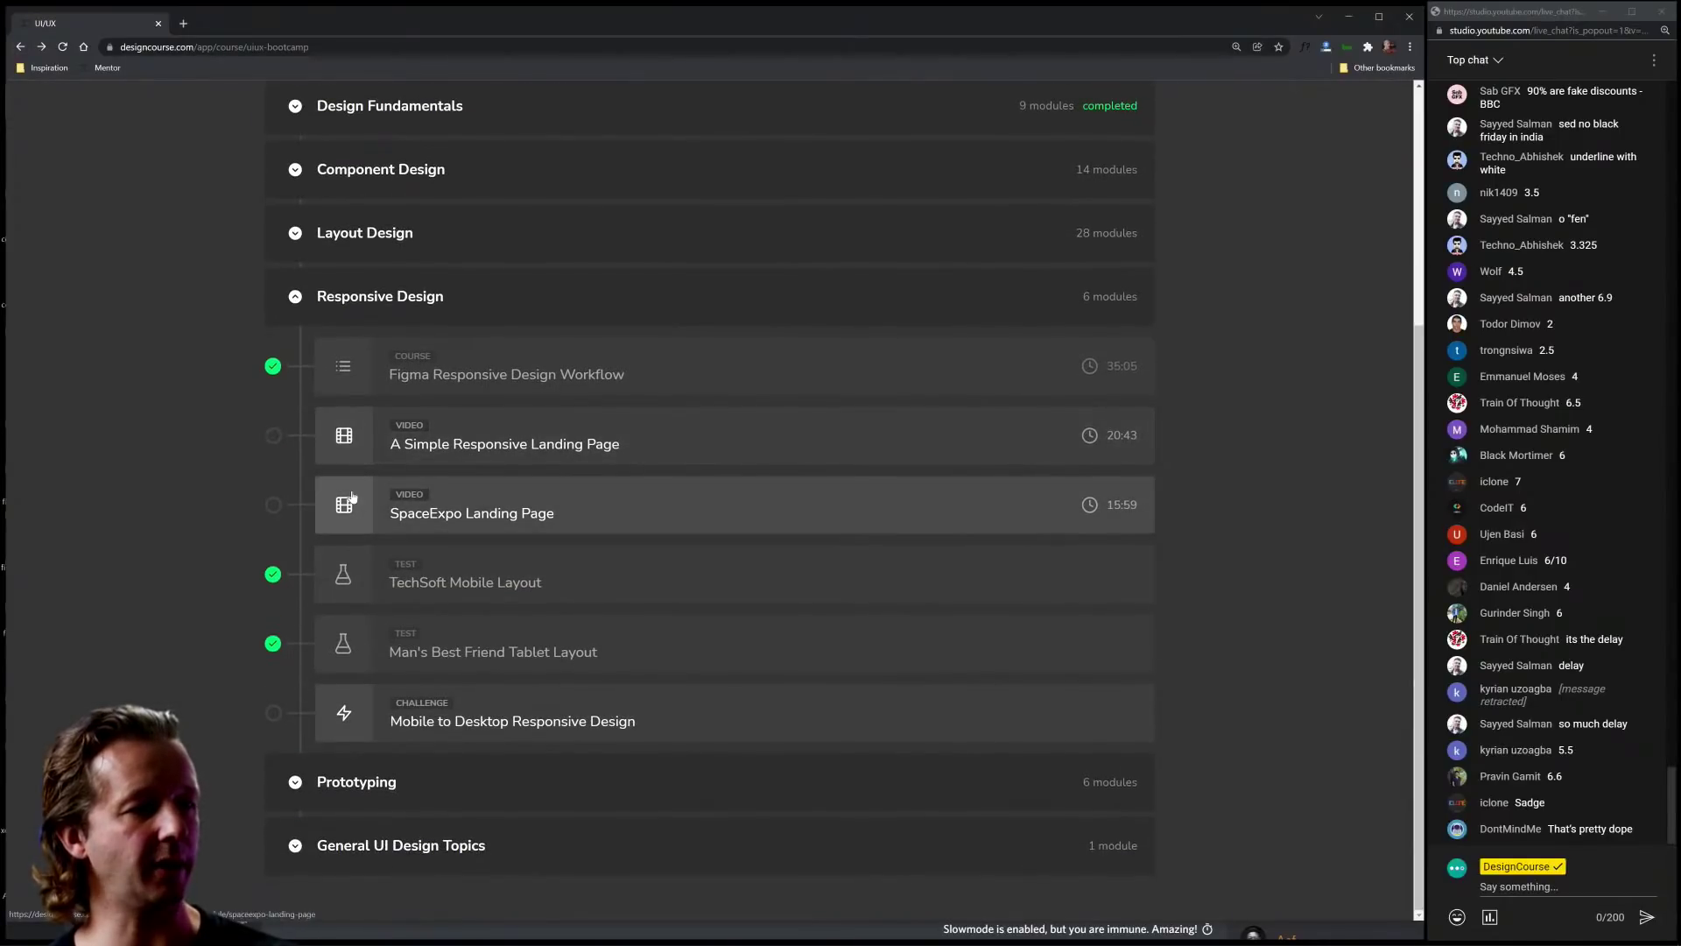
{"action": "left_click", "coordinate": [641, 729]}
{"action": "scroll", "coordinate": [500, 376], "scroll_direction": "down", "scroll_amount": 3}
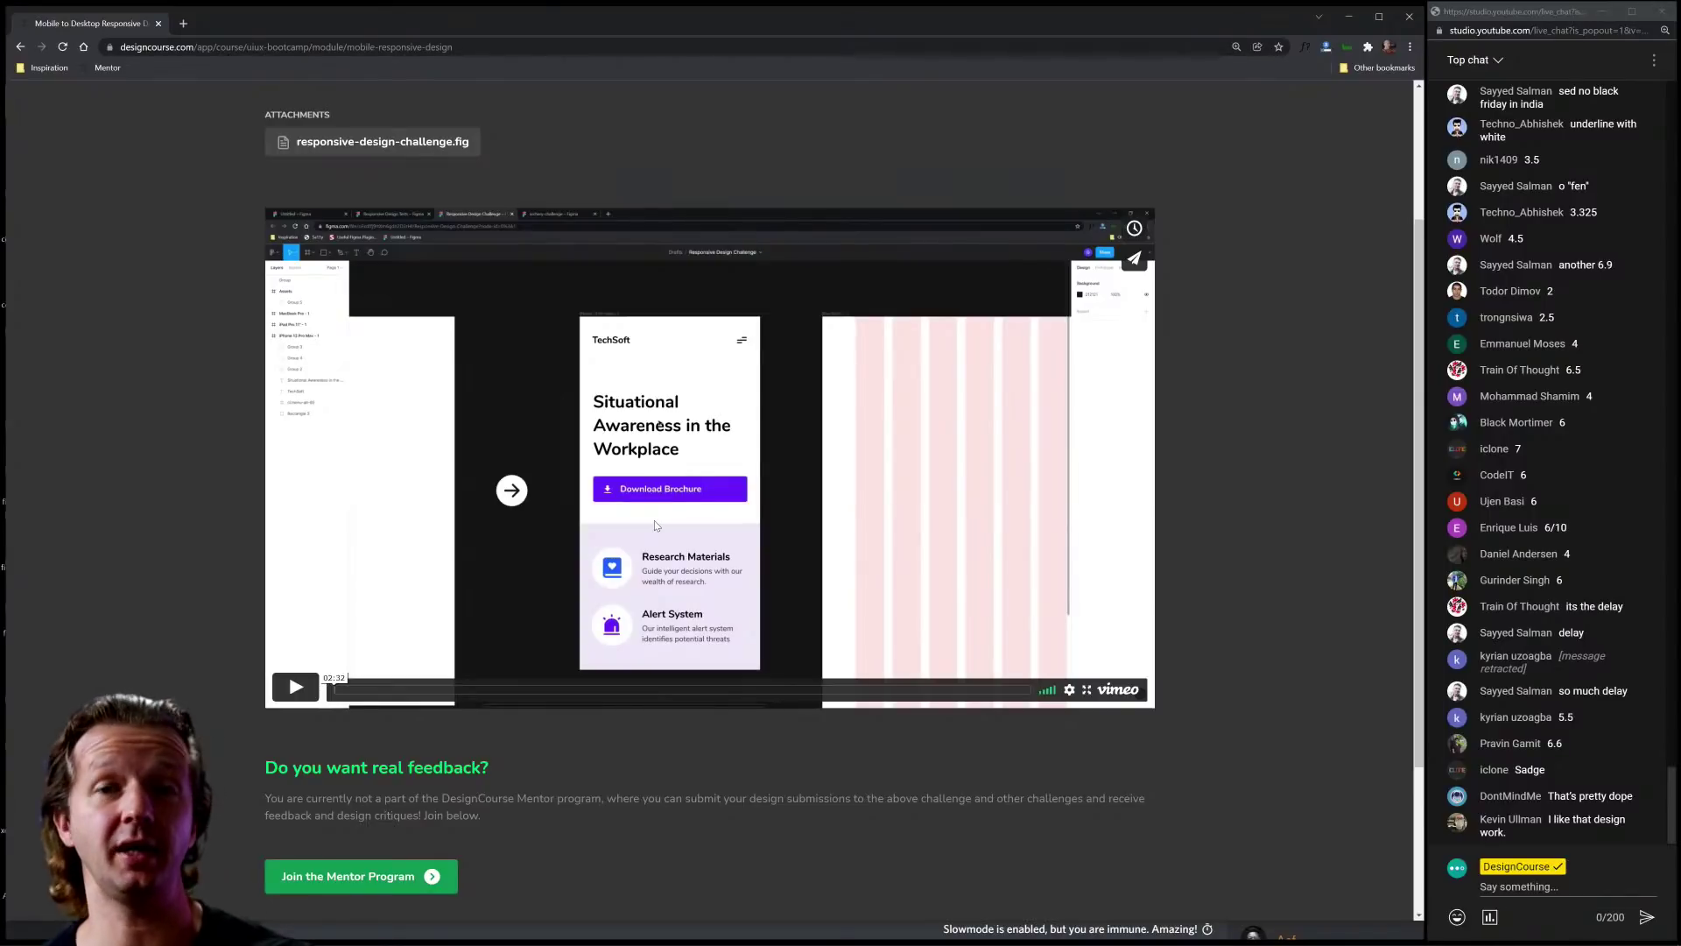
{"action": "scroll", "coordinate": [788, 612], "scroll_direction": "down", "scroll_amount": 3}
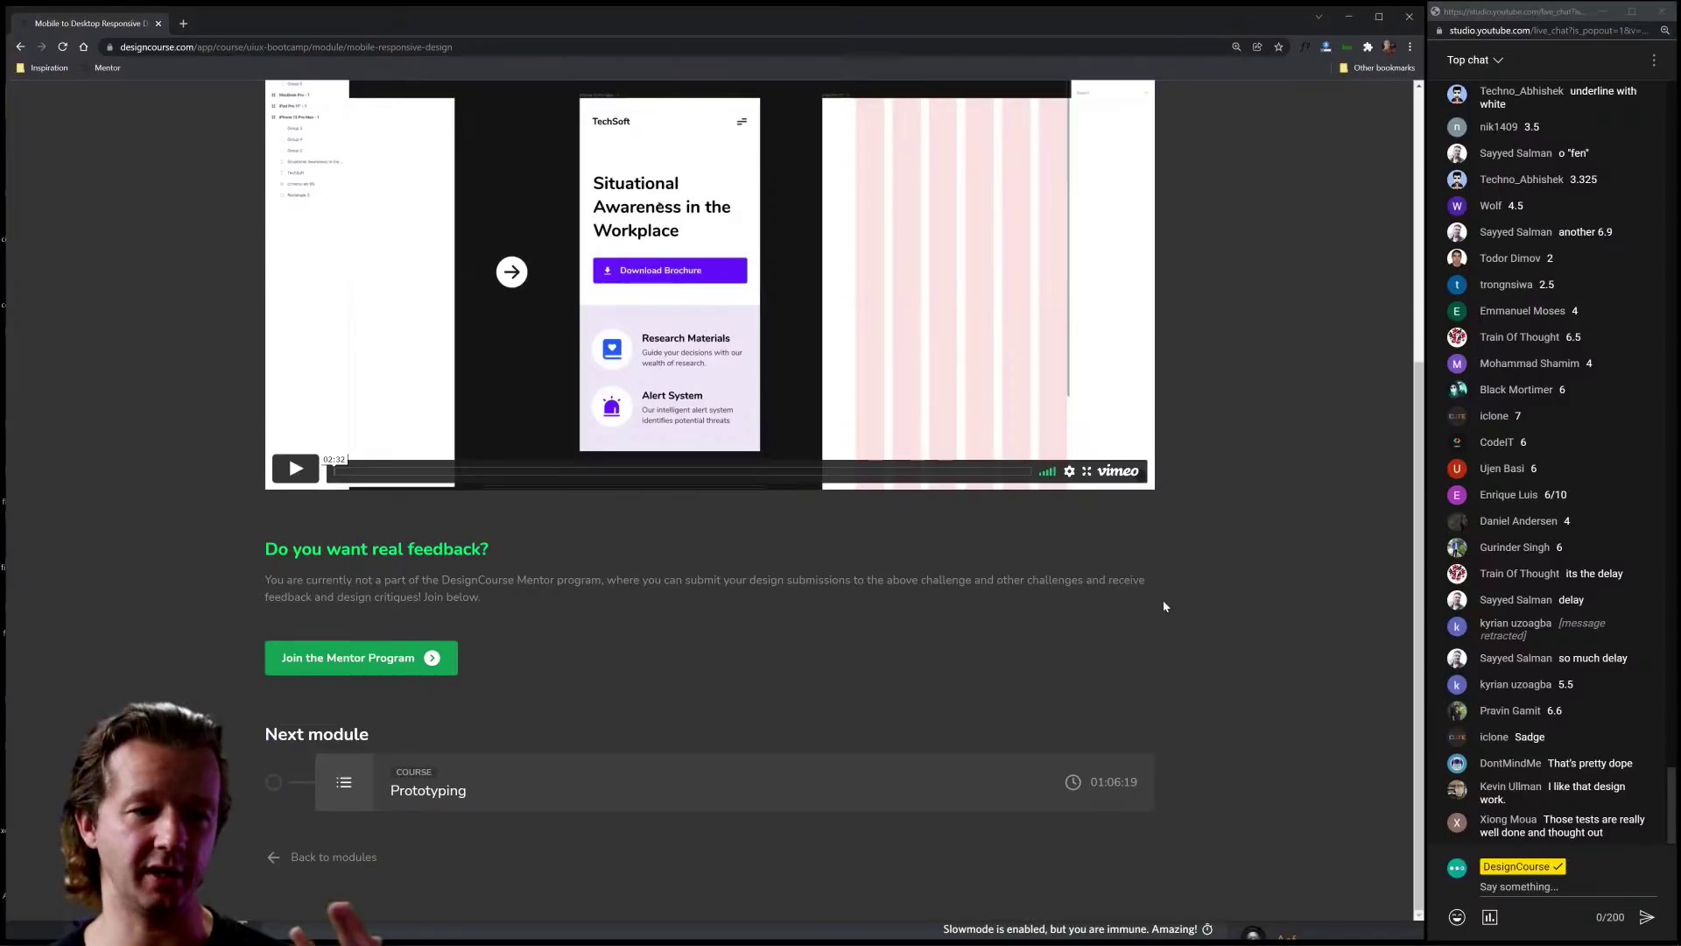
Step: Highlight lines of the mentor program paragraph and the challenge title
{"action": "double_click", "coordinate": [1121, 579]}
{"action": "left_click_drag", "start_coordinate": [1121, 580], "coordinate": [1070, 557]}
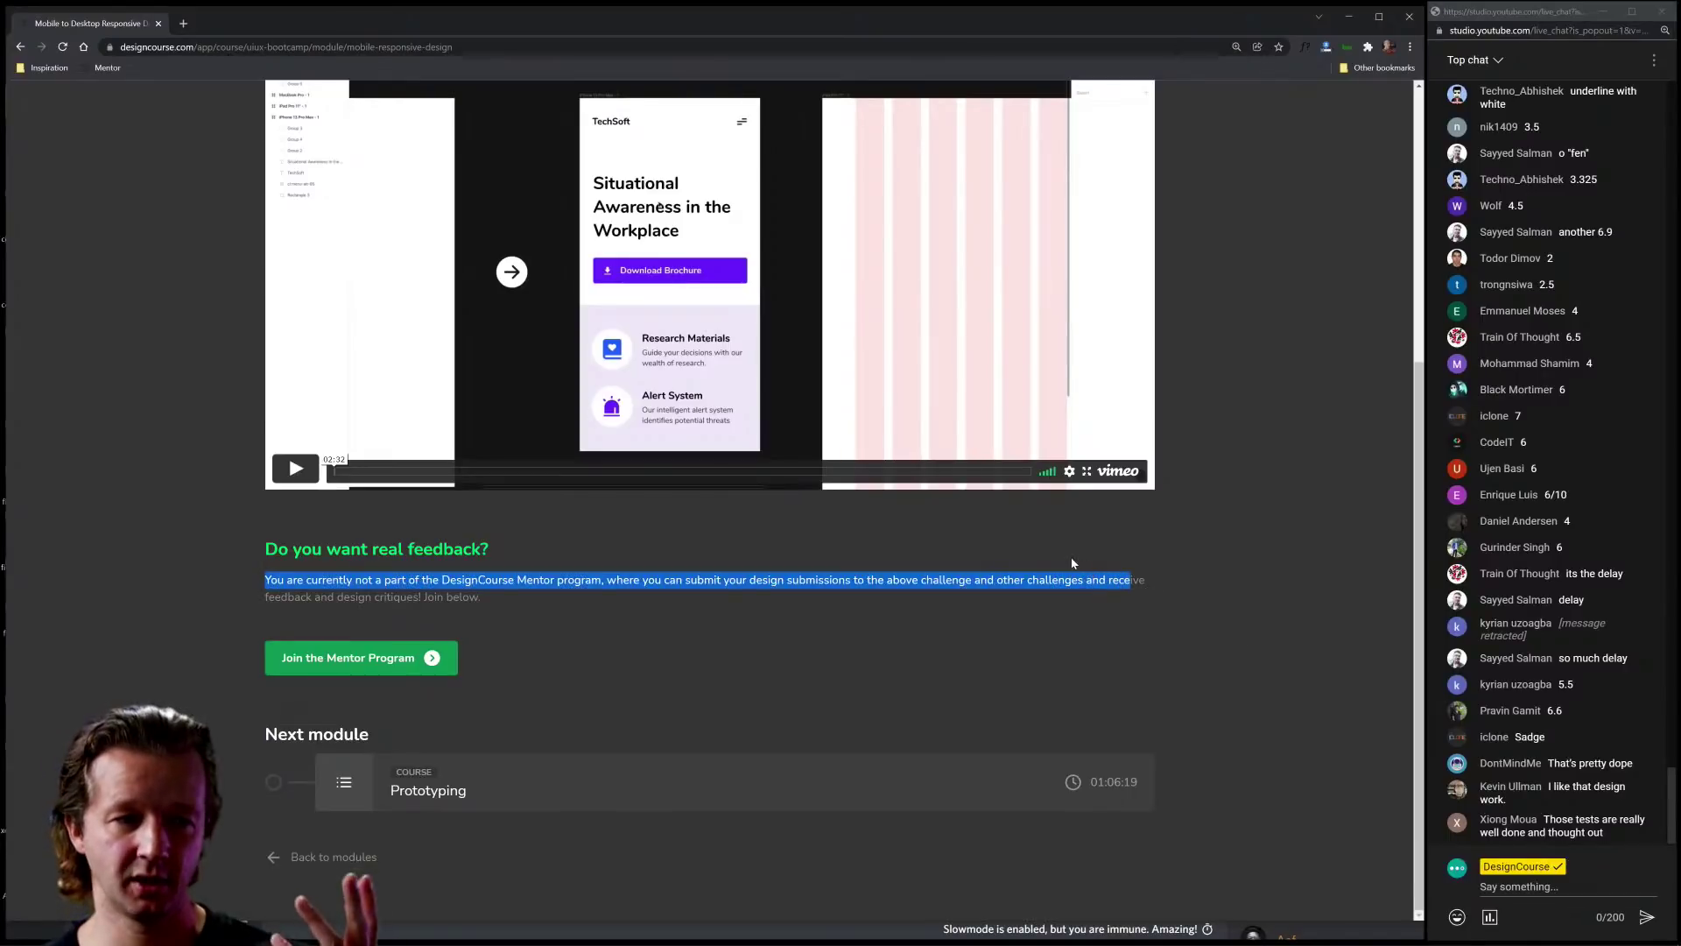
{"action": "left_click", "coordinate": [1071, 557]}
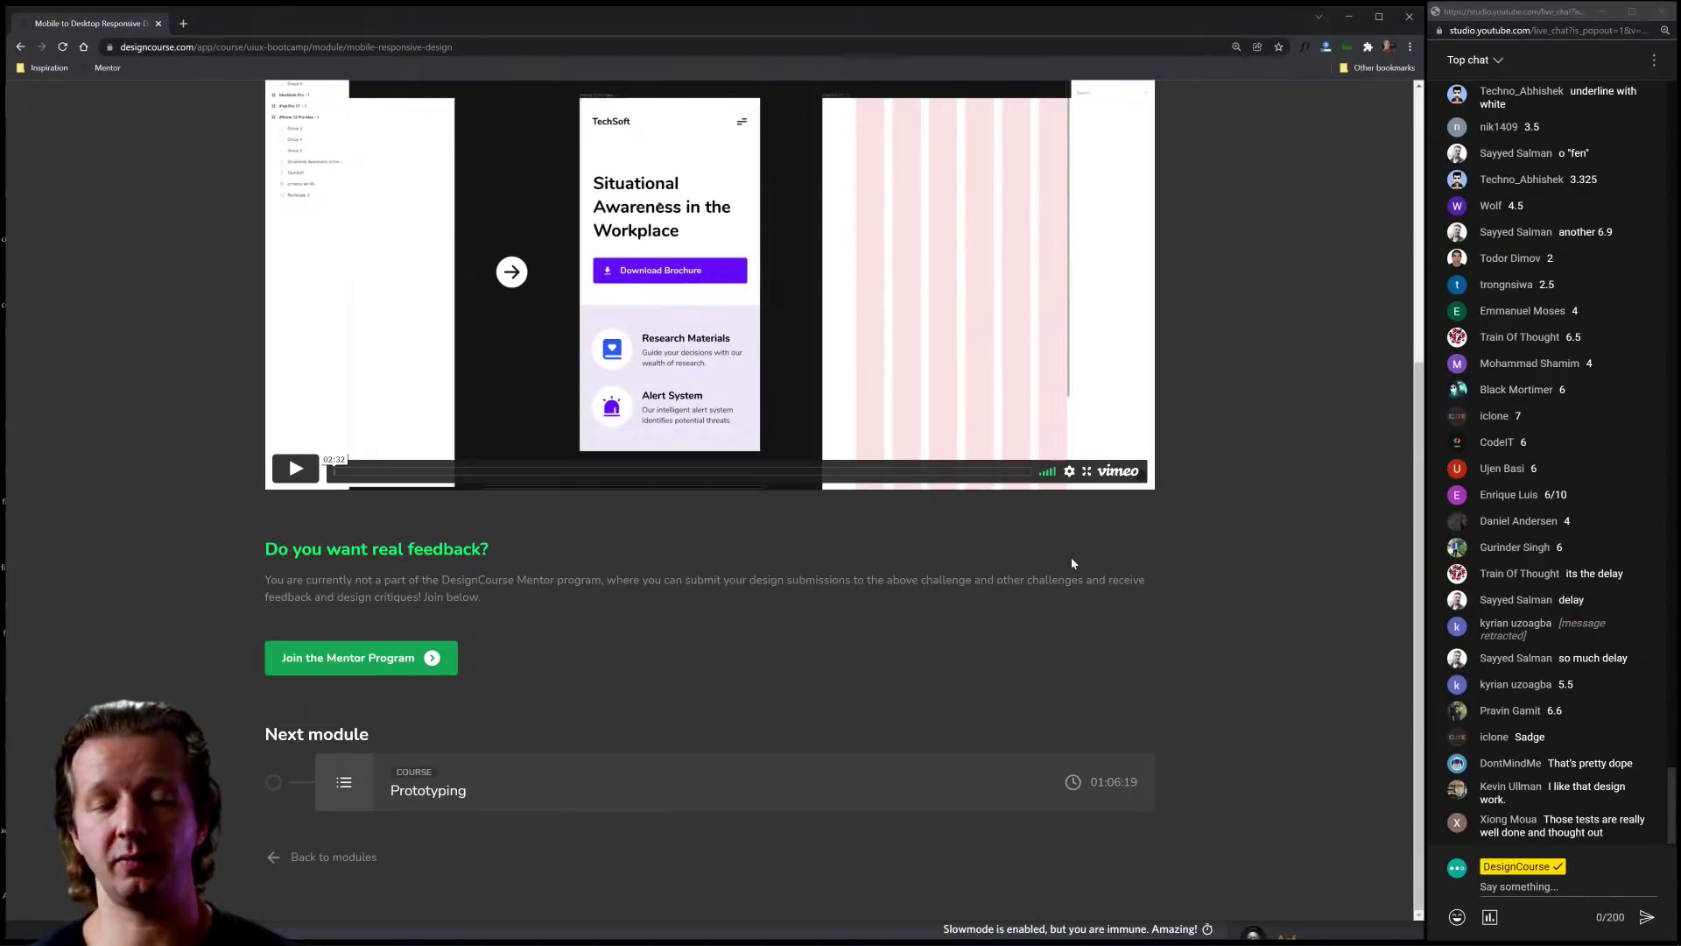
{"action": "scroll", "coordinate": [1117, 572], "scroll_direction": "up", "scroll_amount": 5}
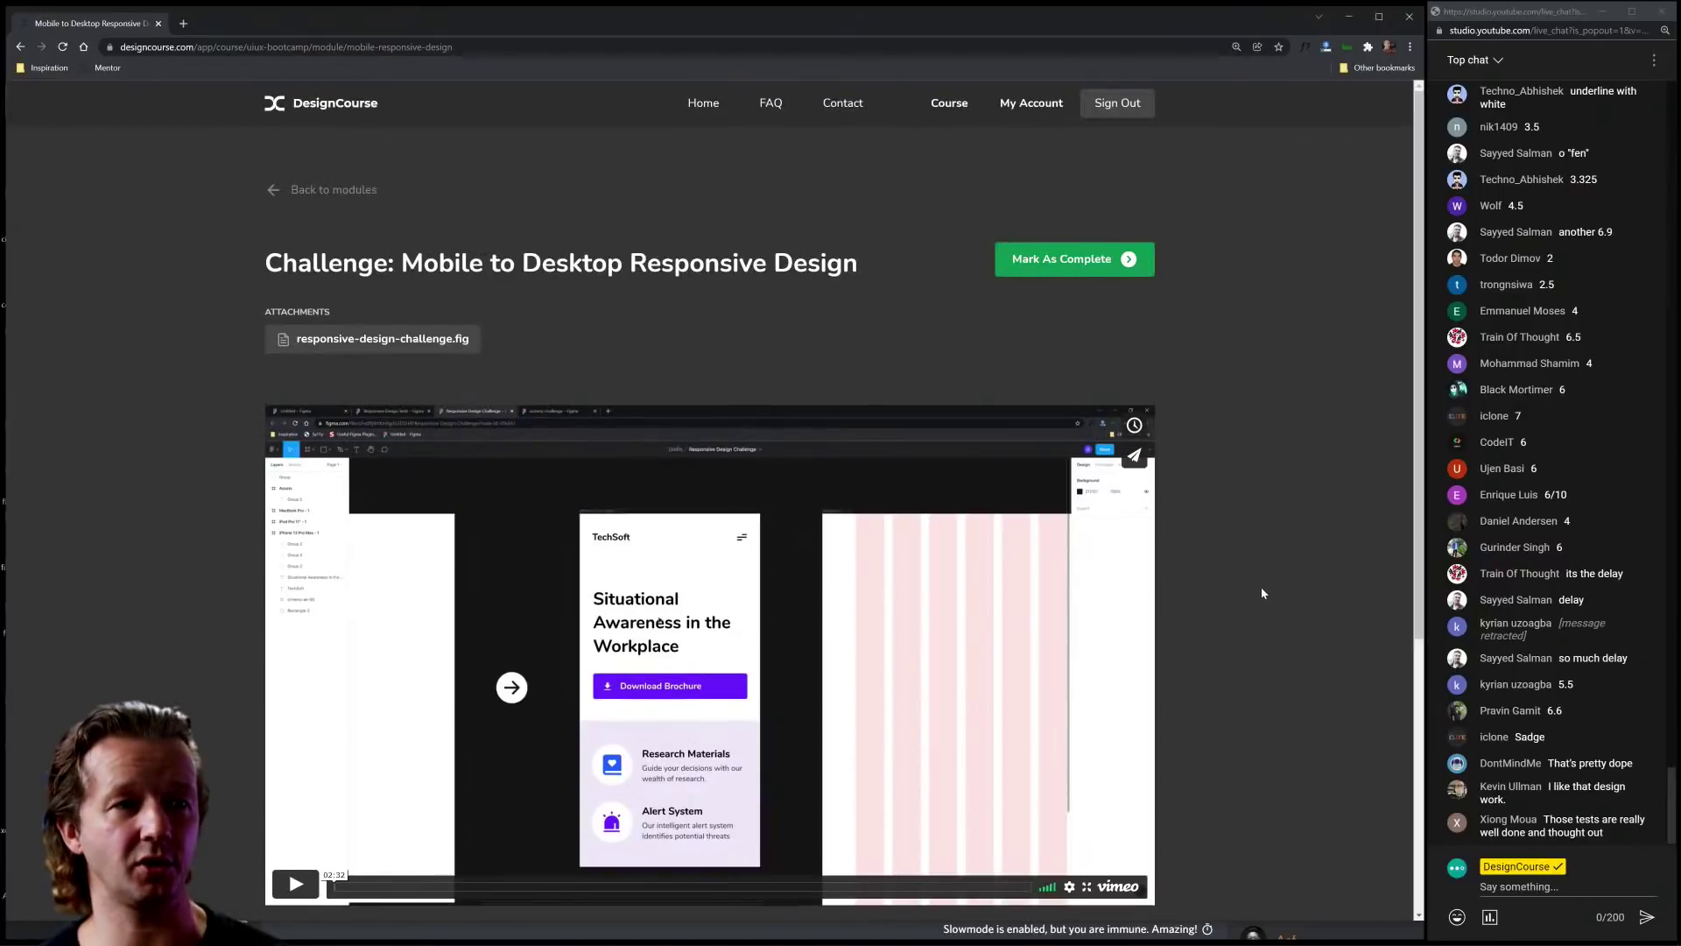
{"action": "mouse_move", "coordinate": [867, 265]}
{"action": "left_mouse_down"}
{"action": "mouse_move", "coordinate": [268, 267]}
{"action": "mouse_move", "coordinate": [893, 270]}
{"action": "left_mouse_up"}
{"action": "left_click", "coordinate": [268, 267]}
{"action": "left_click", "coordinate": [896, 268]}
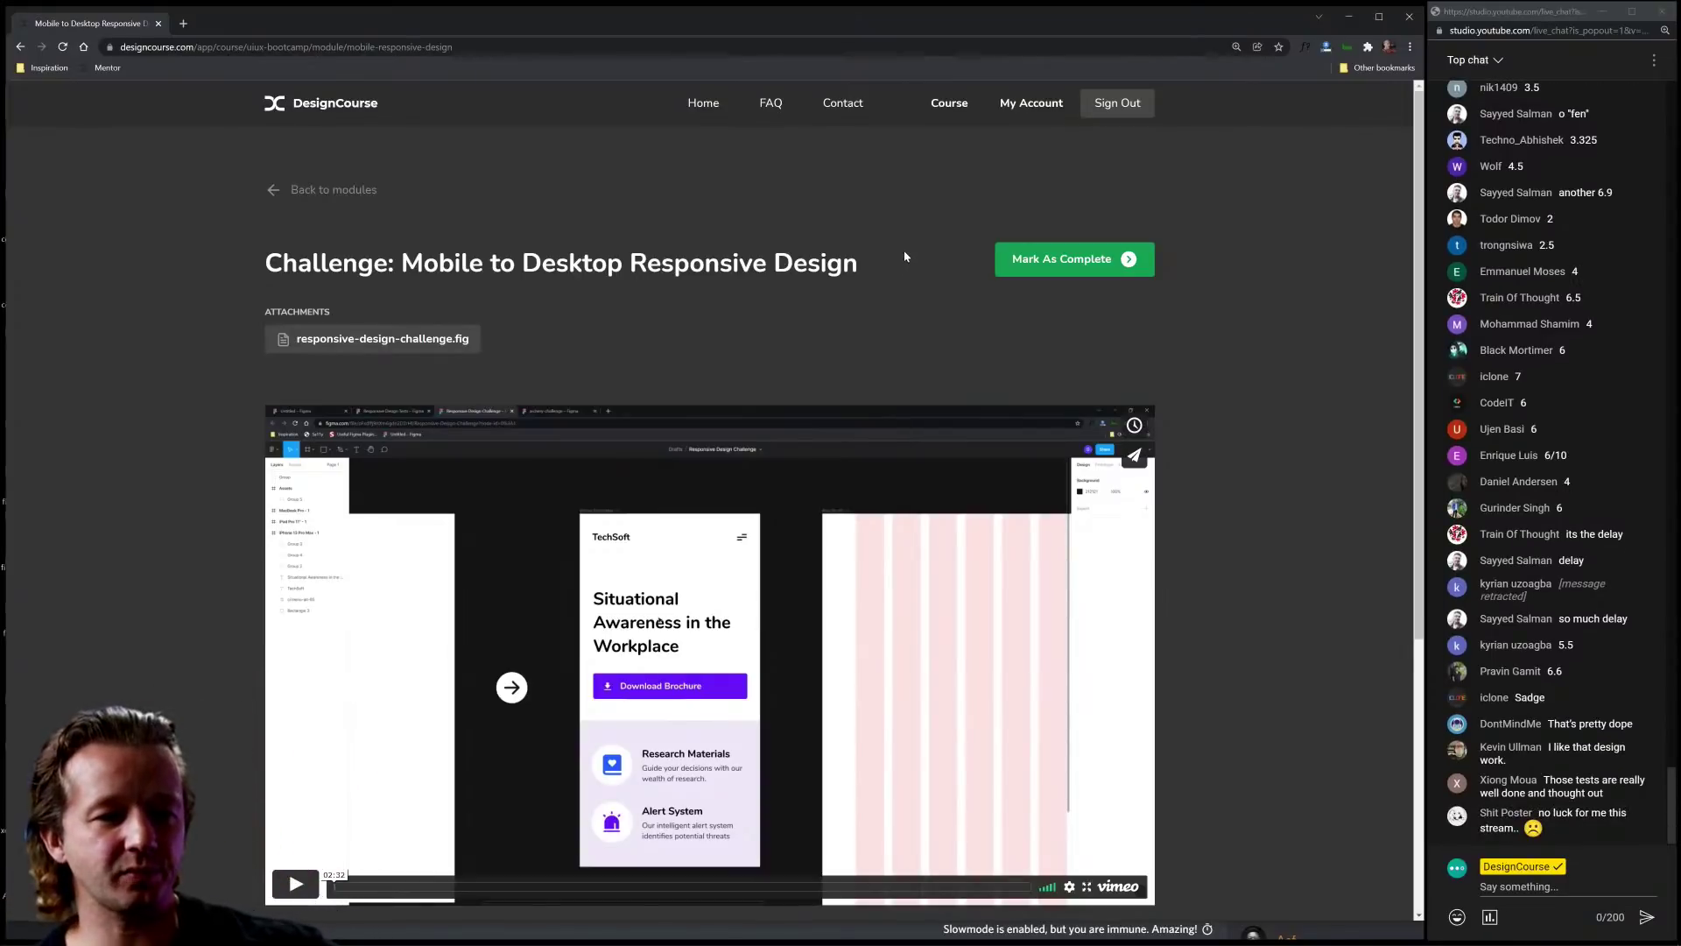
Step: Scroll the challenge page and highlight its full title again
{"action": "scroll", "coordinate": [907, 255], "scroll_direction": "down", "scroll_amount": 3}
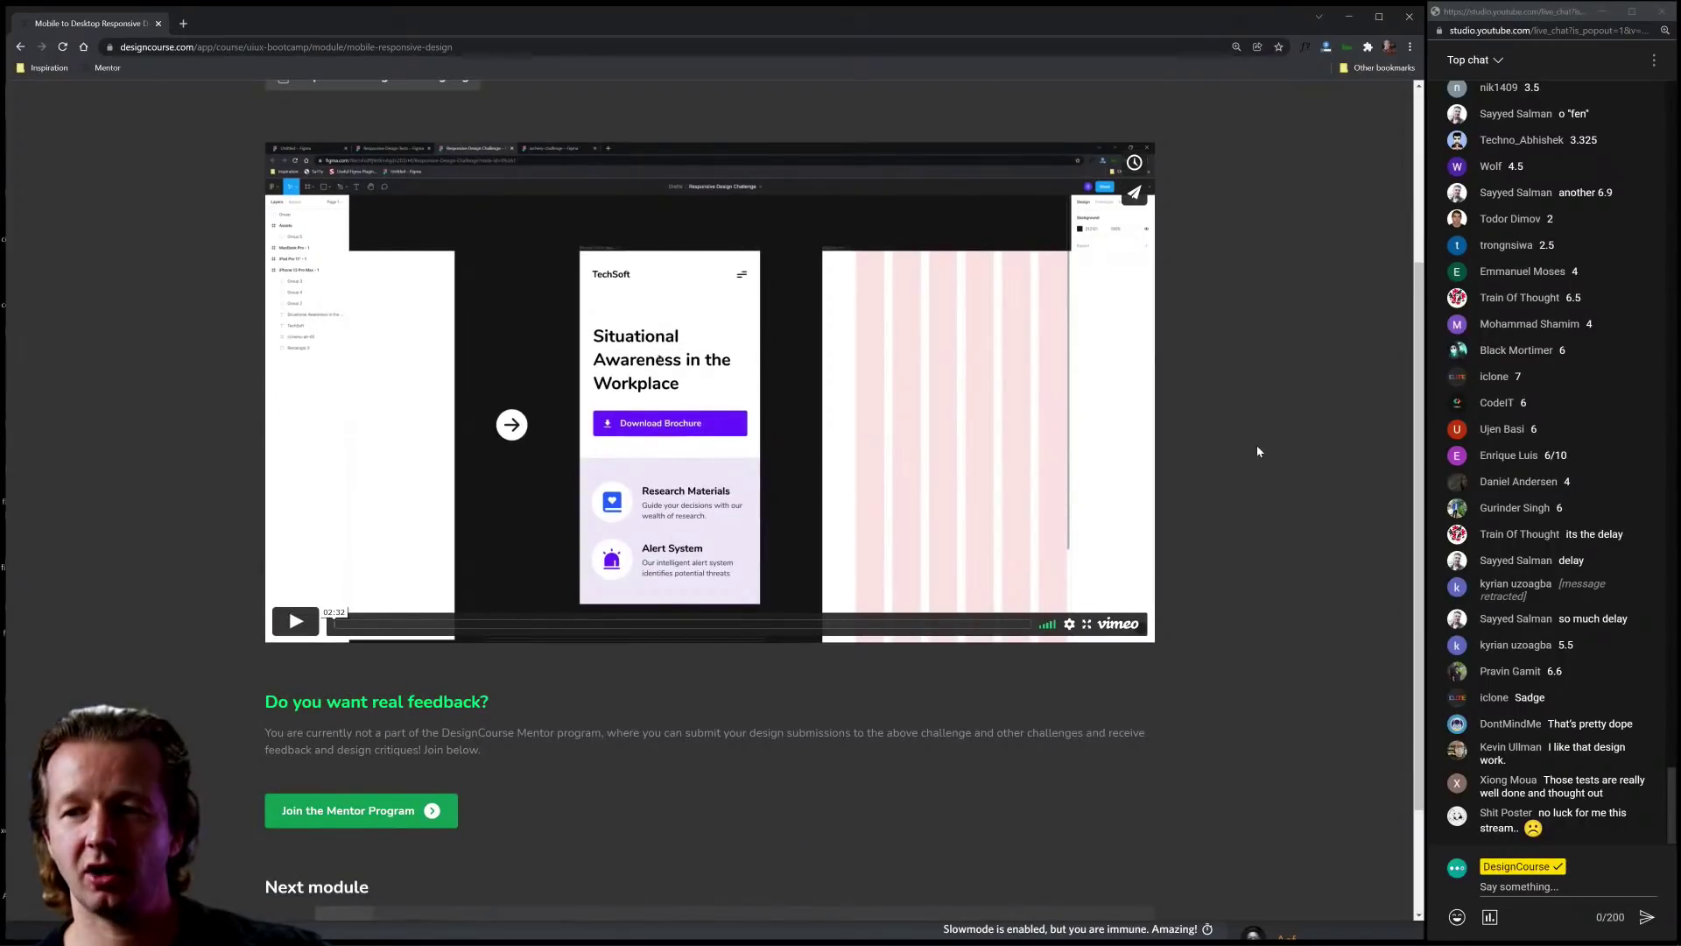
{"action": "scroll", "coordinate": [1254, 482], "scroll_direction": "down", "scroll_amount": 2}
{"action": "scroll", "coordinate": [1254, 481], "scroll_direction": "up", "scroll_amount": 5}
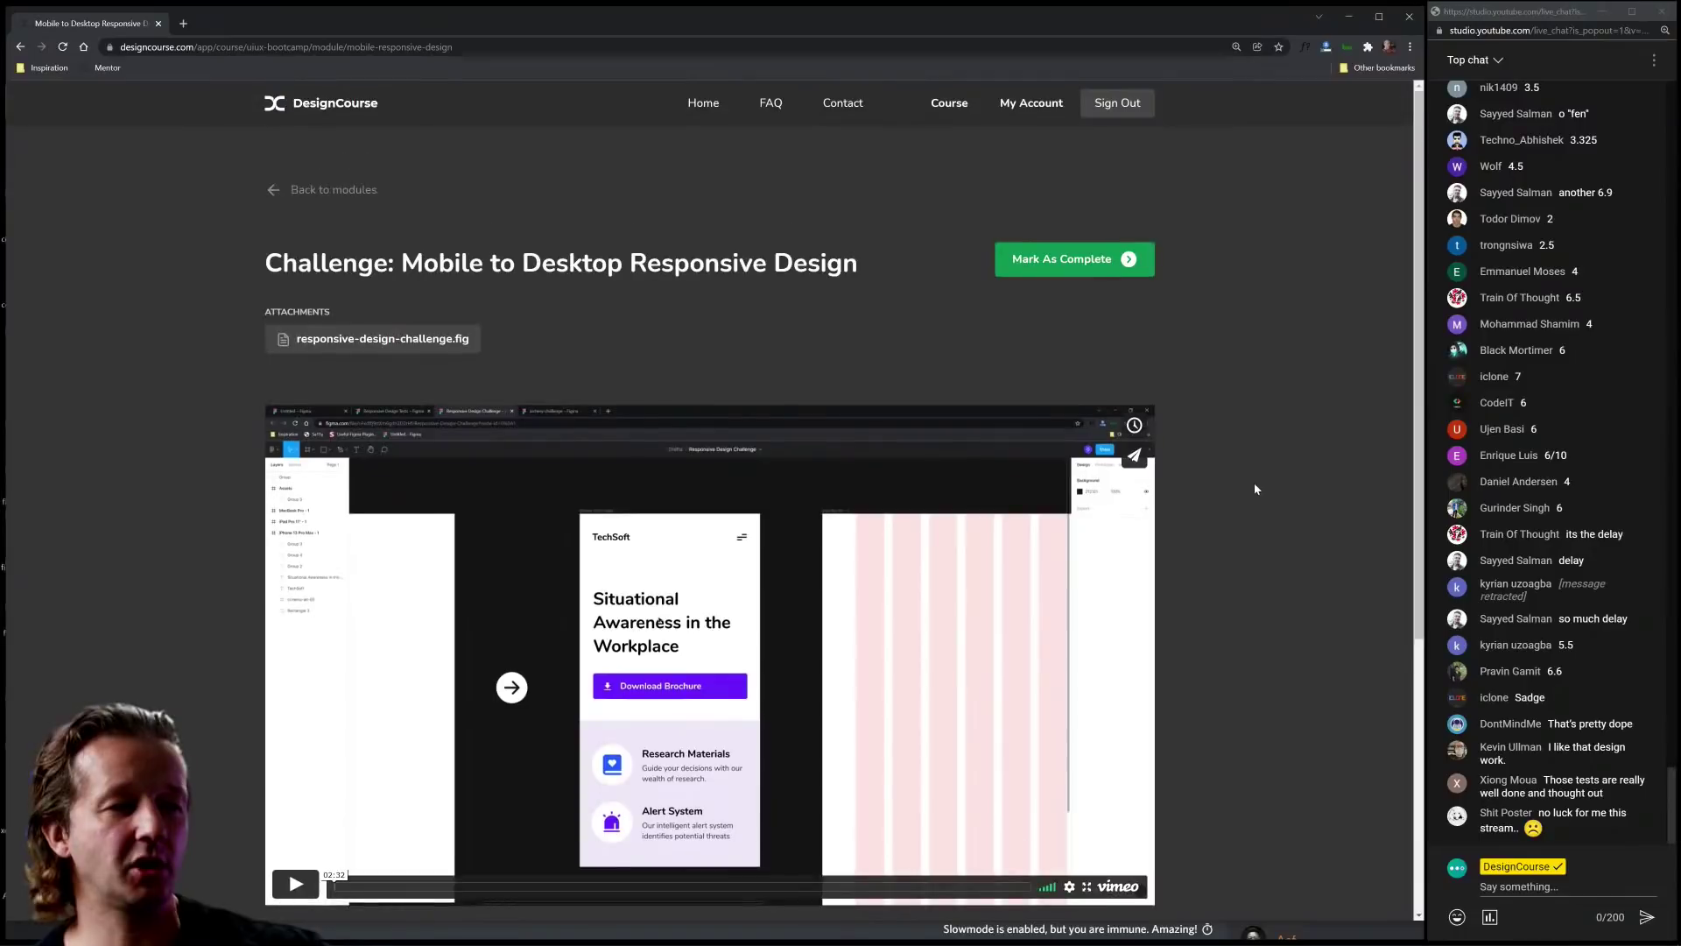
{"action": "double_click", "coordinate": [816, 265]}
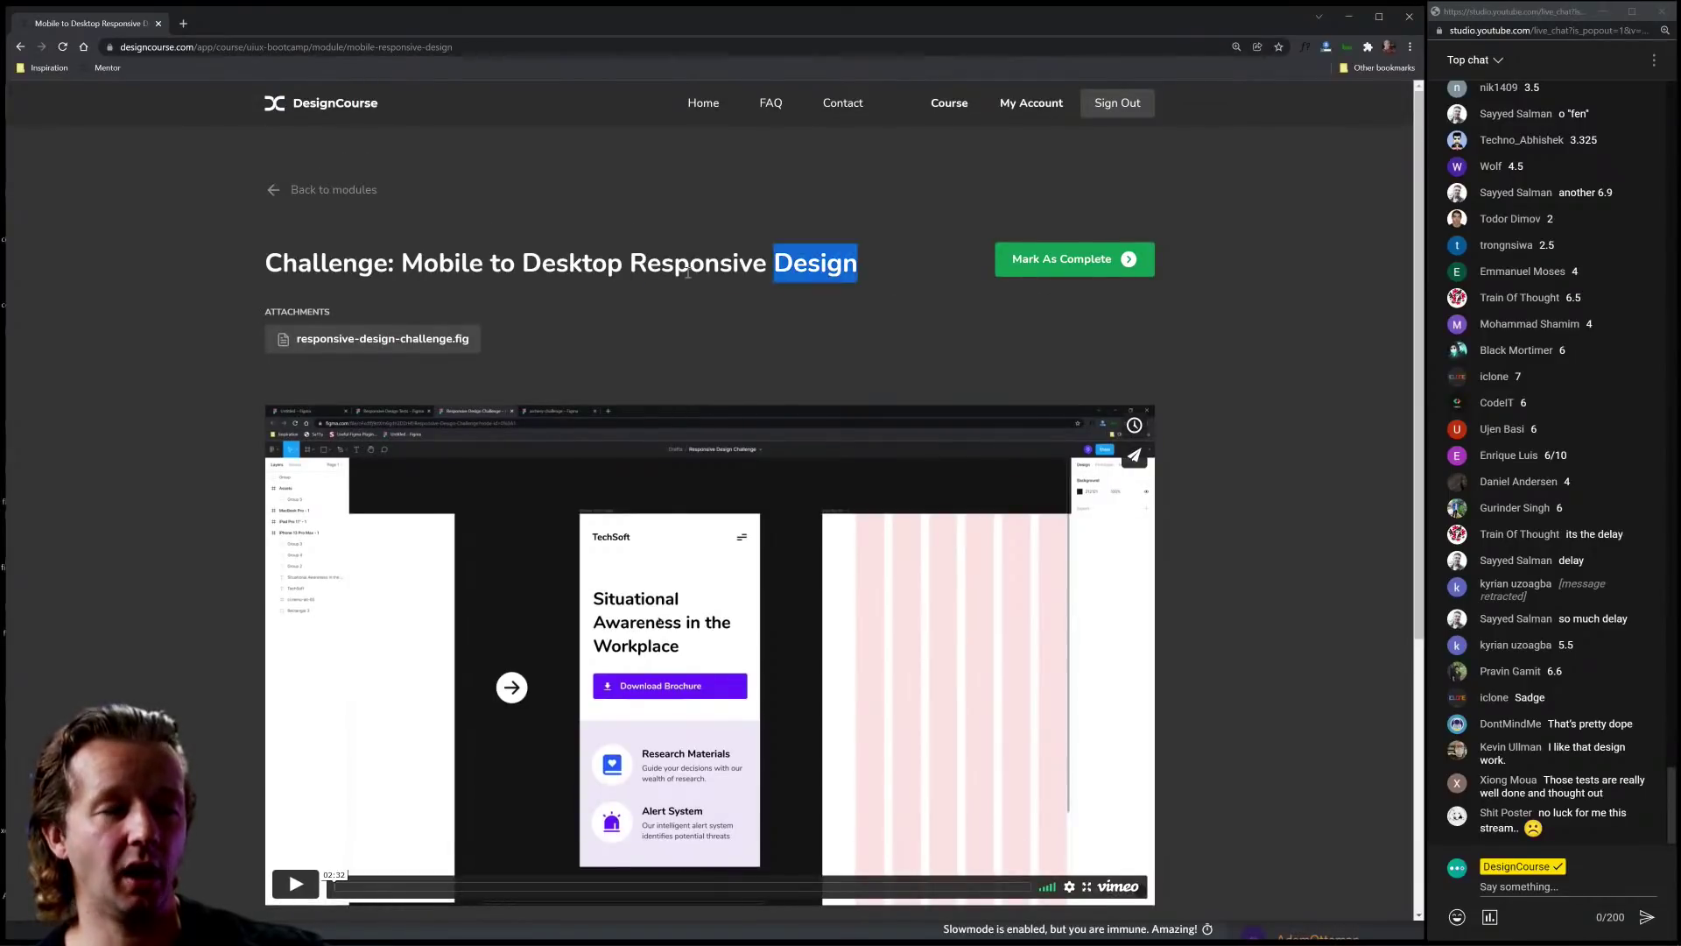
{"action": "left_click_drag", "start_coordinate": [688, 273], "coordinate": [879, 259]}
{"action": "left_click", "coordinate": [271, 264]}
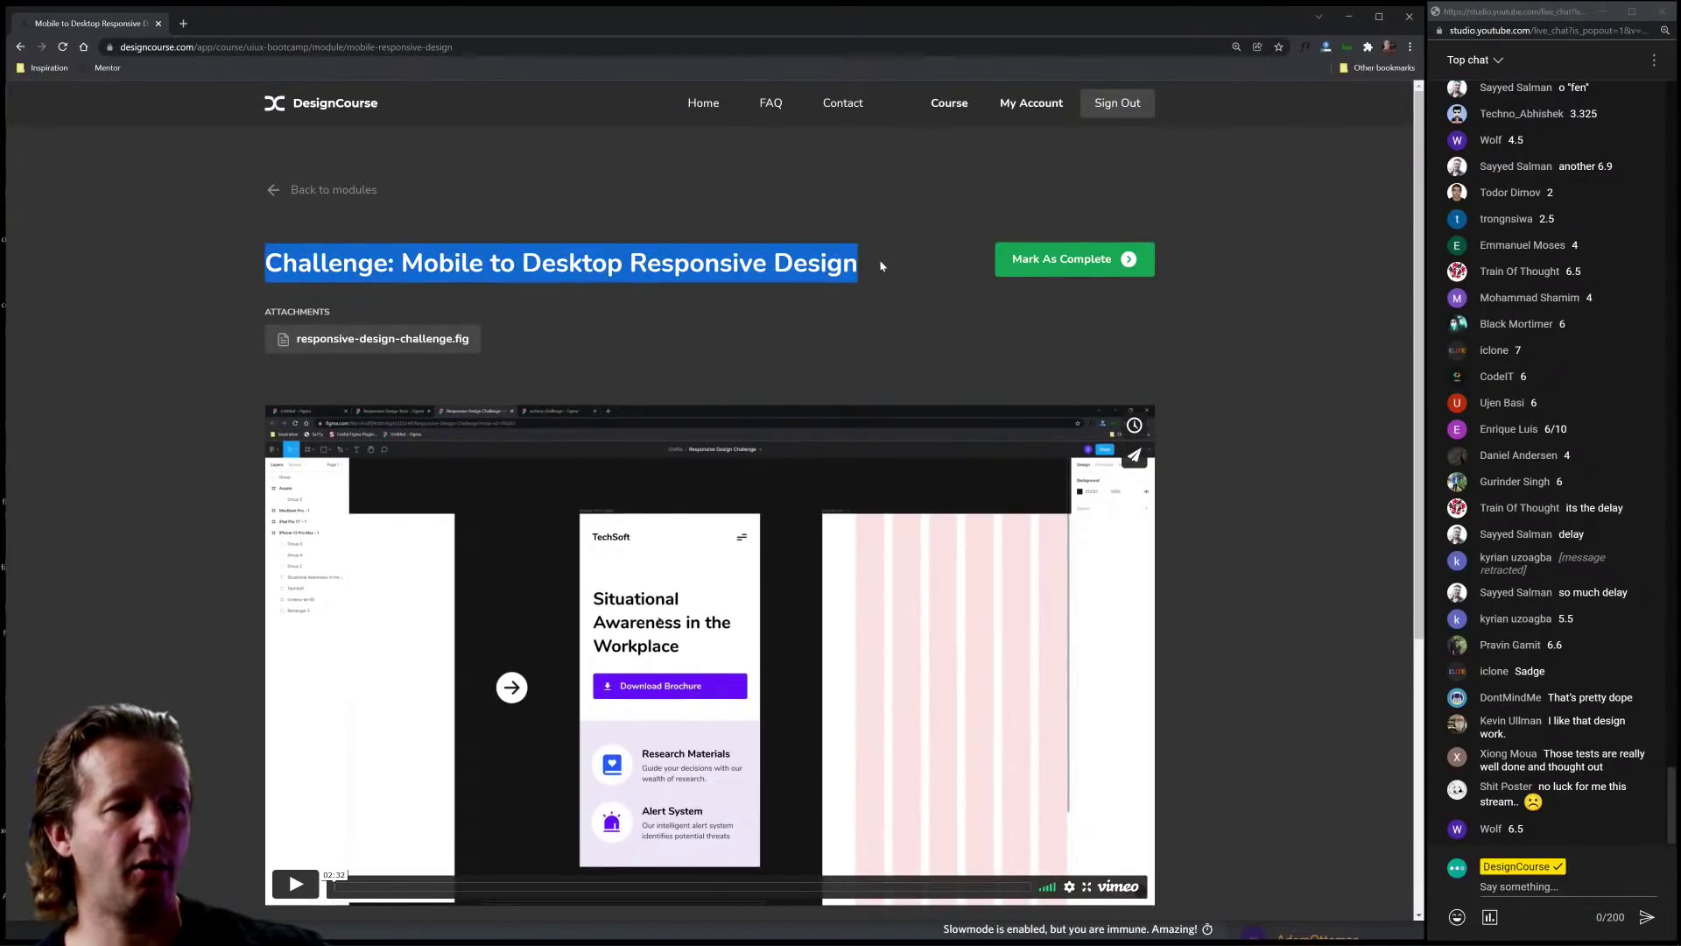
{"action": "left_click", "coordinate": [879, 259]}
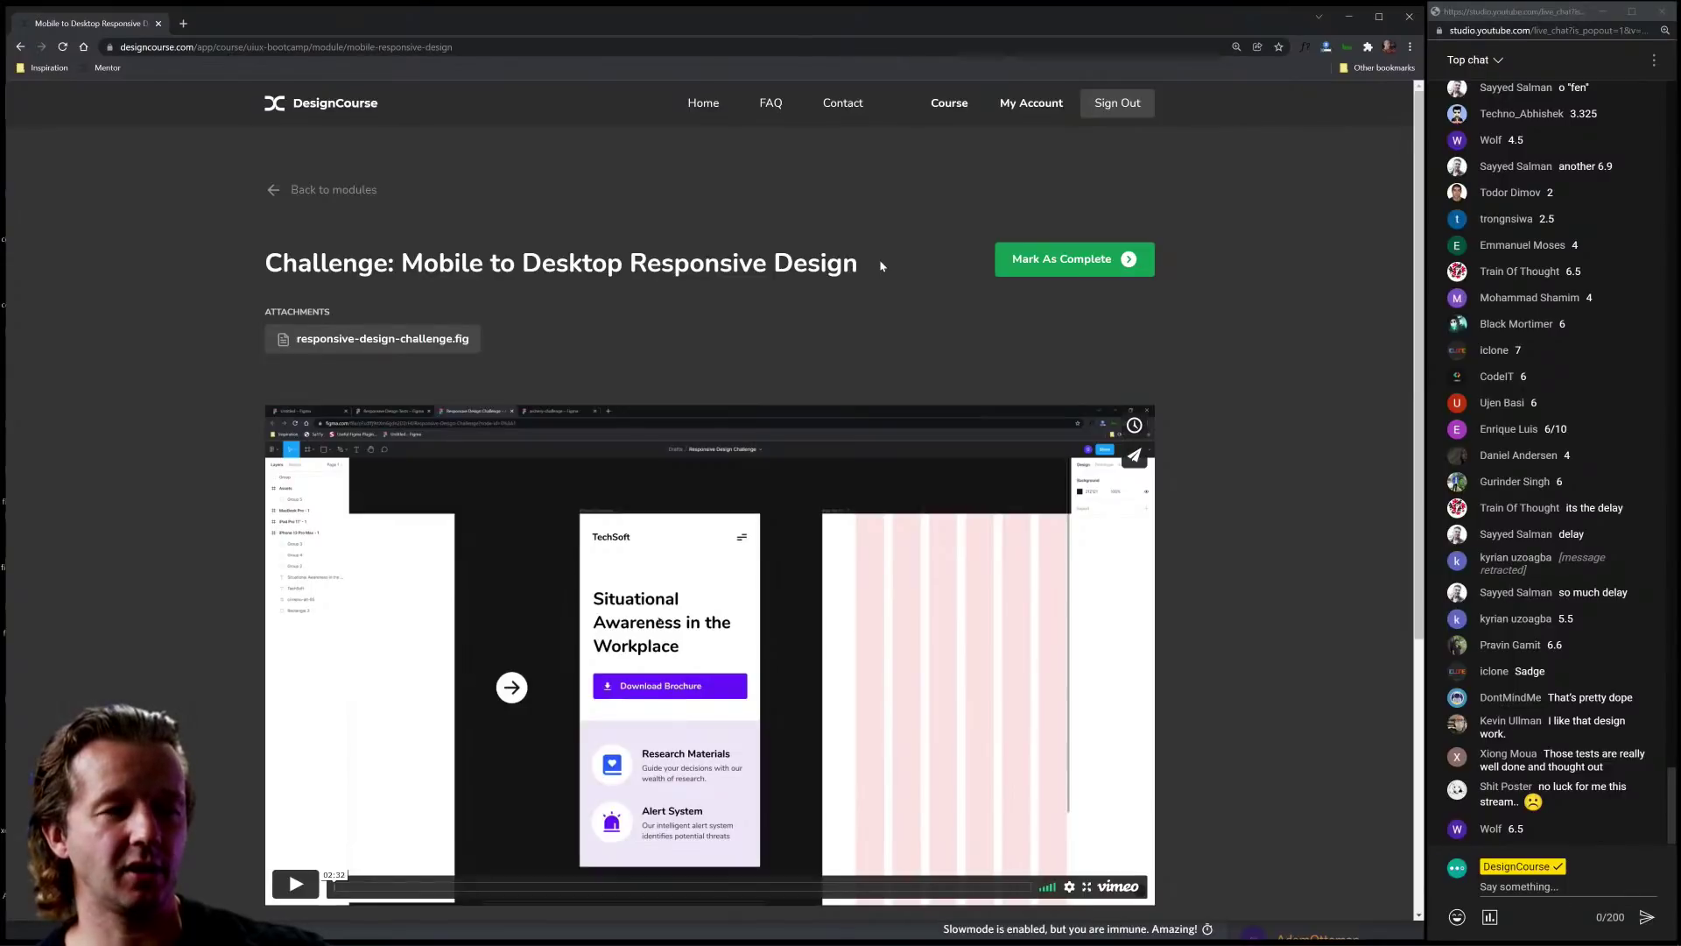